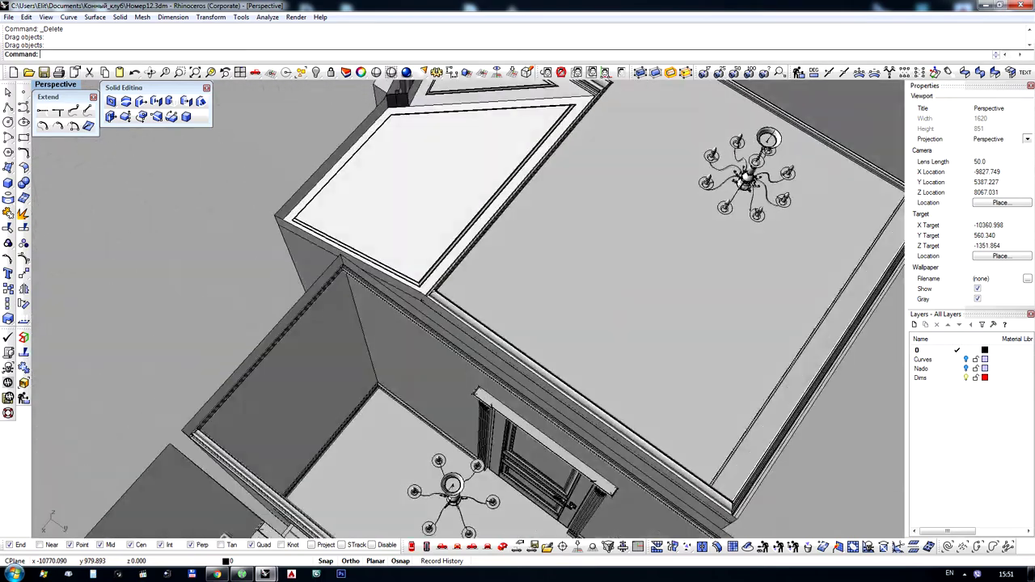
Select the flat box near the origin and measure the length of its front bottom edge with a dimension
scroll(701, 269, "down", 10)
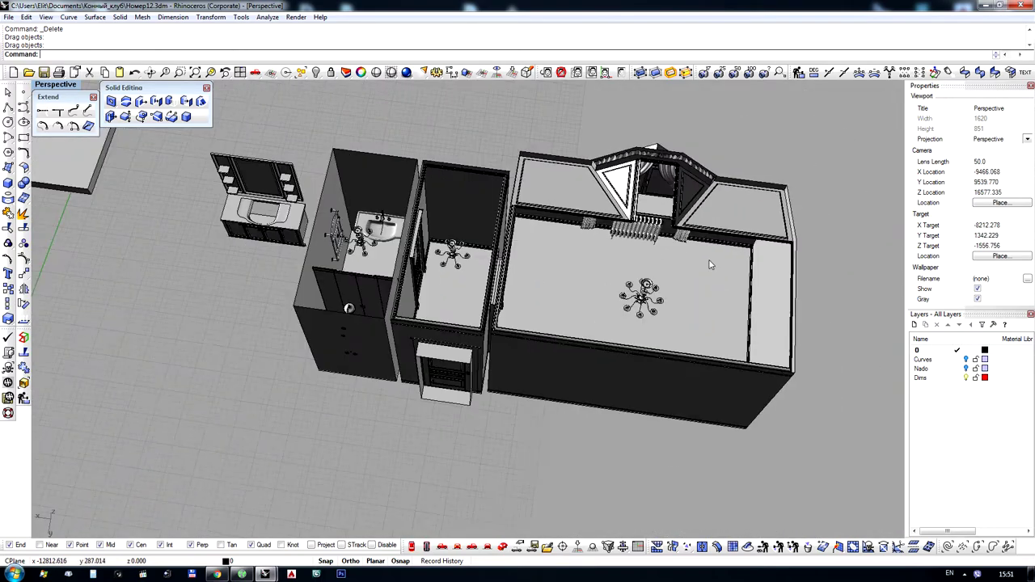
scroll(258, 200, "up", 5)
right_click_drag(299, 208, 418, 88)
scroll(429, 241, "down", 3)
scroll(199, 204, "up", 5)
left_click(422, 272)
left_click(451, 73)
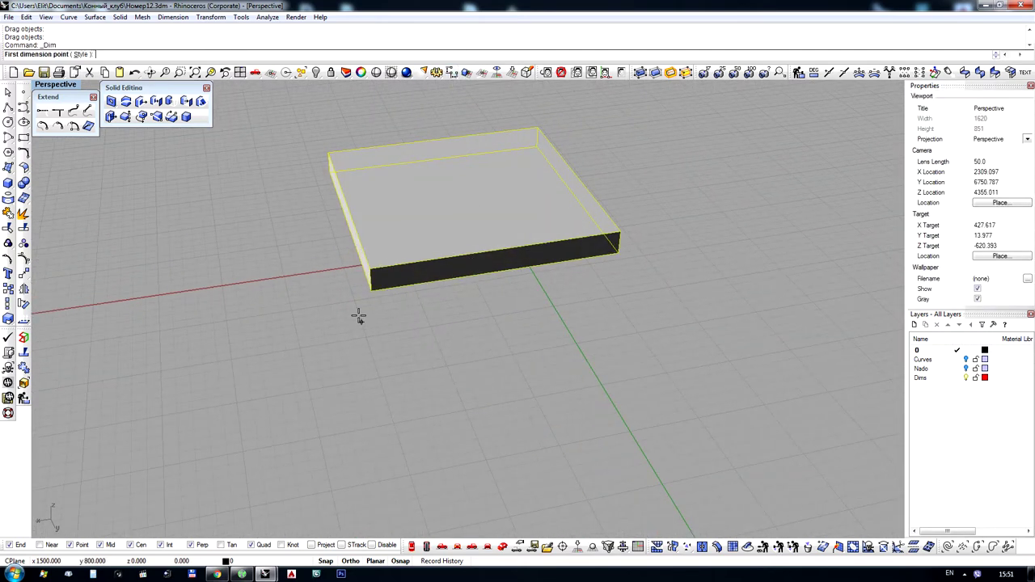
left_click(369, 295)
left_click(619, 254)
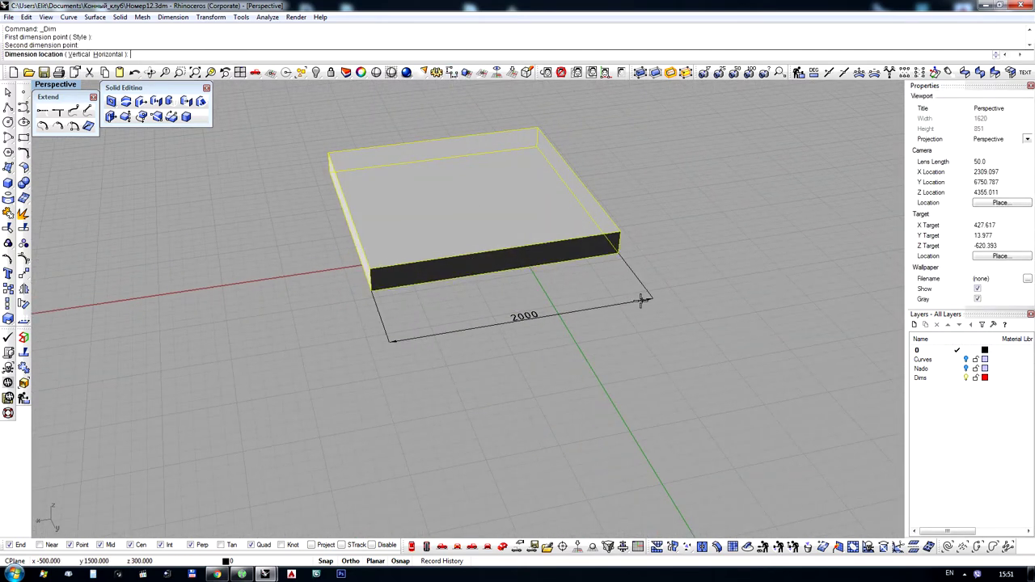
key("Escape")
Measure the bottom edge on the box's adjacent side with a dimension
right_click_drag(327, 334, 501, 352)
right_click(501, 352)
left_click(532, 341)
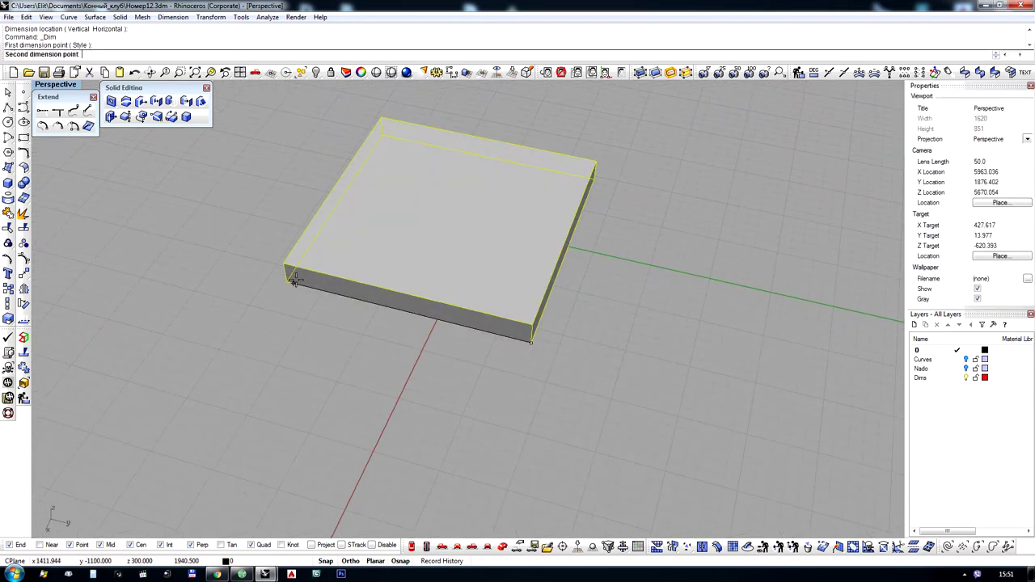
left_click(287, 281)
key("Escape")
Invert the selection and hide every object except the flat box
scroll(379, 387, "down", 8)
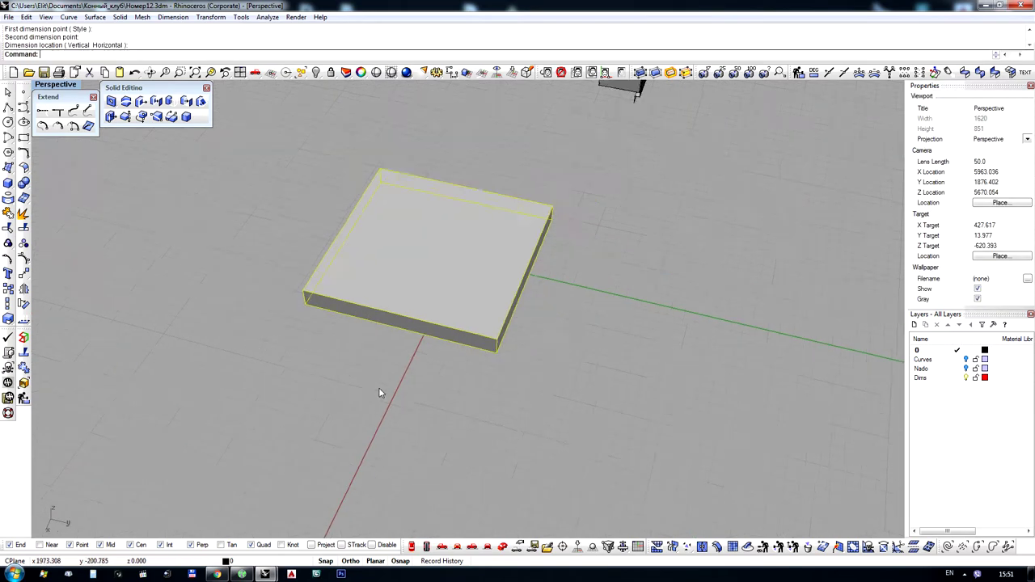
right_click_drag(378, 387, 237, 354)
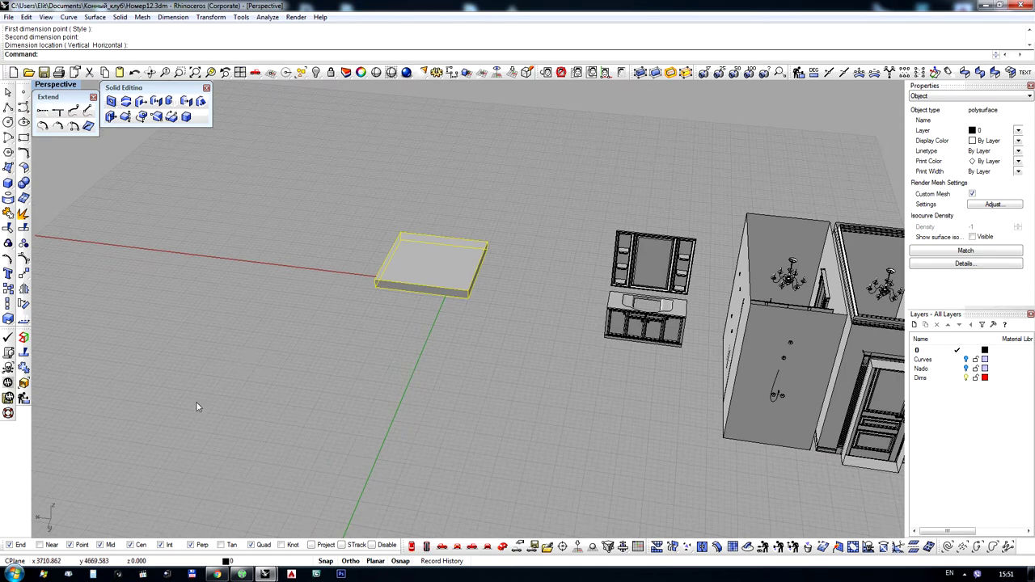
scroll(196, 402, "down", 3)
key("ctrl+i")
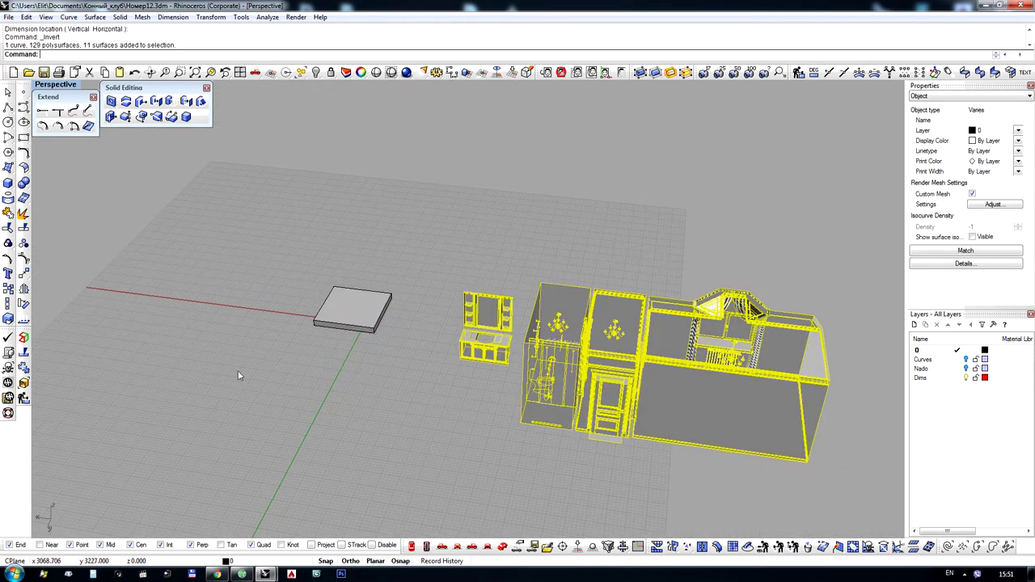
key("ctrl+h")
right_click_drag(238, 377, 374, 402)
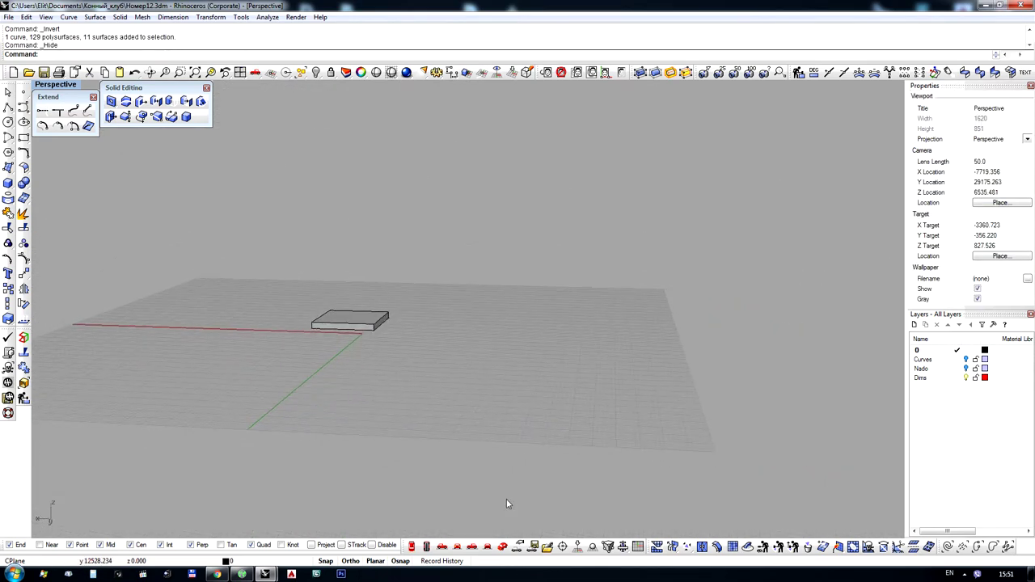
Switch to the front view and measure the height from the ground axis to the top of the box
left_click(457, 548)
scroll(623, 326, "up", 5)
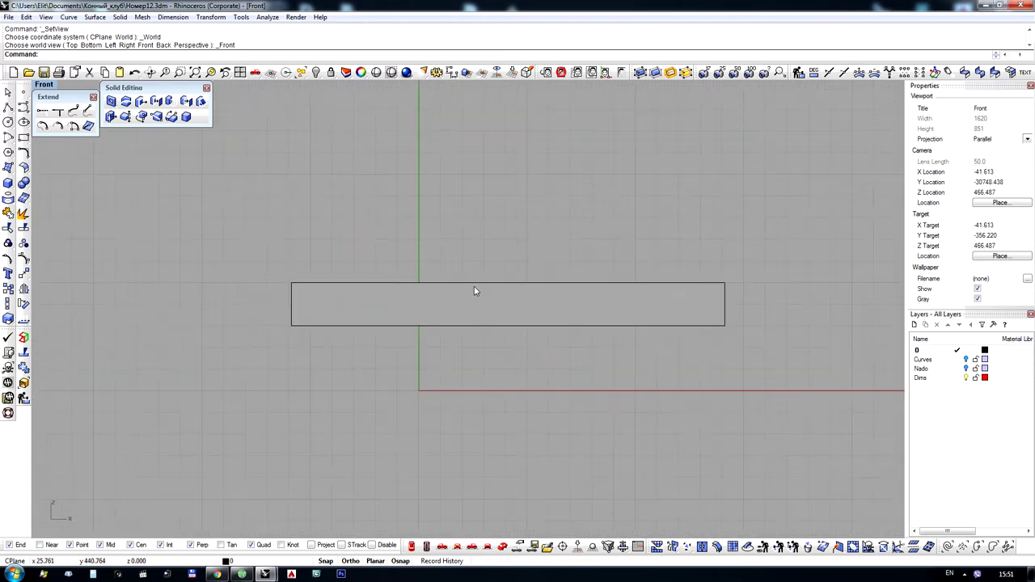
right_click_drag(593, 307, 536, 288)
left_click(451, 73)
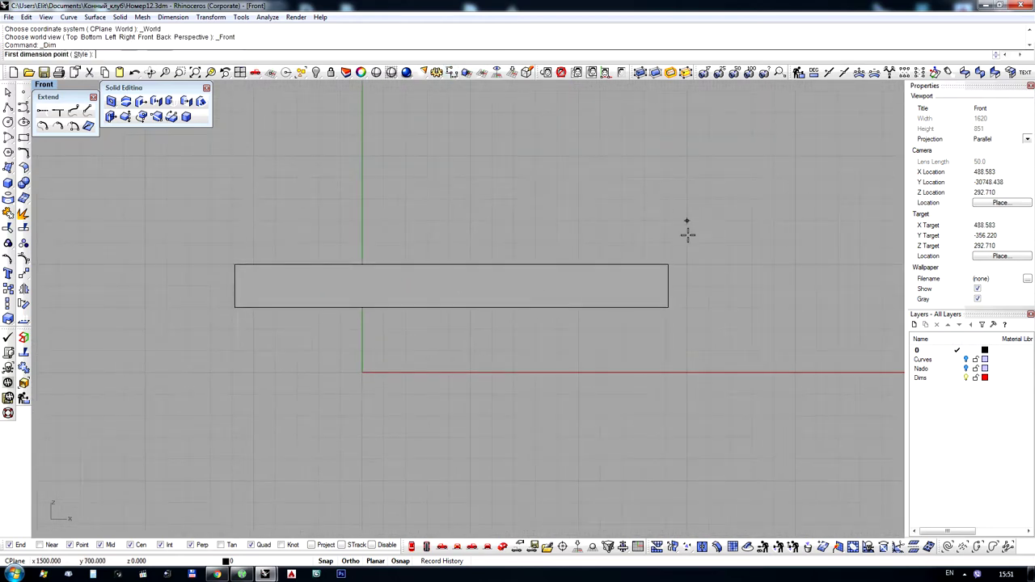
left_click(668, 265)
left_click(668, 372)
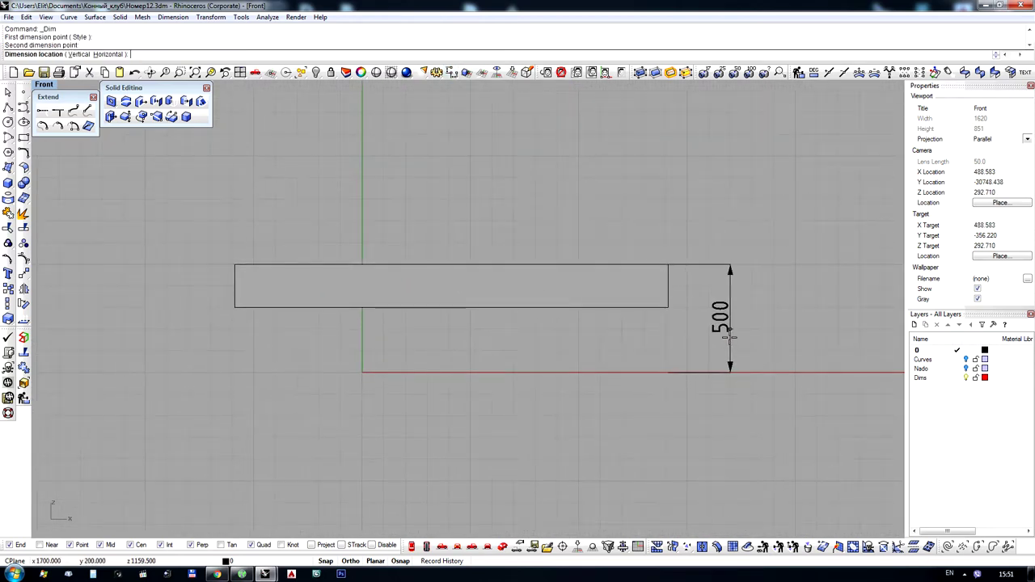
key("Escape")
Measure the thickness of the box along its right end
scroll(684, 271, "up", 6)
right_click(684, 270)
left_click(652, 257)
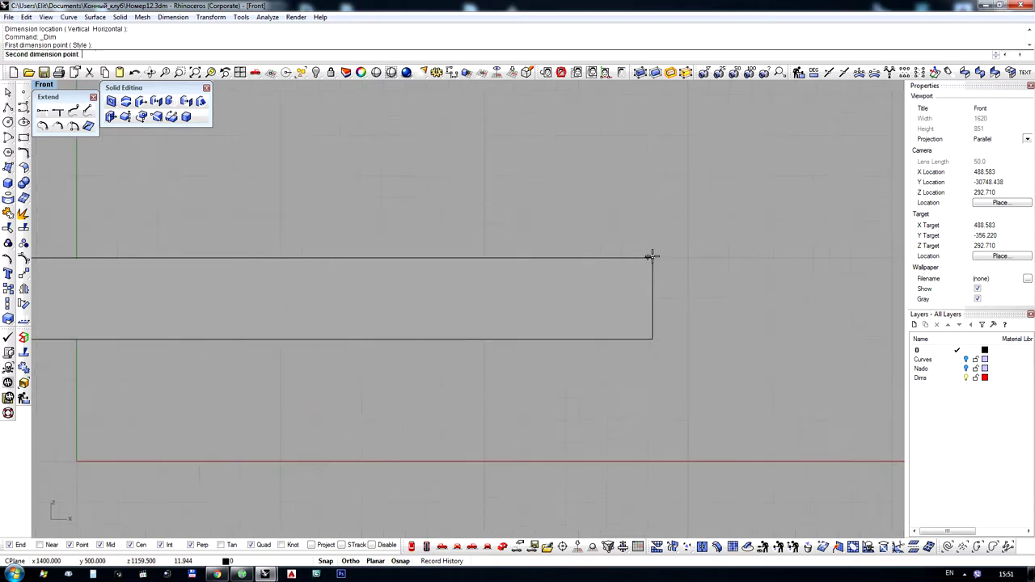
left_click(655, 336)
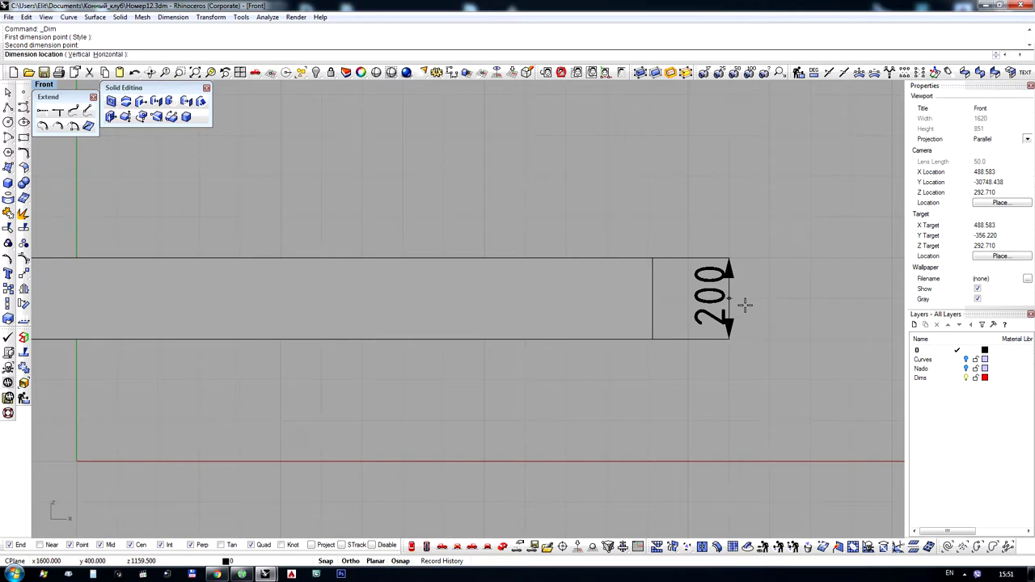
key("Escape")
scroll(648, 250, "down", 5)
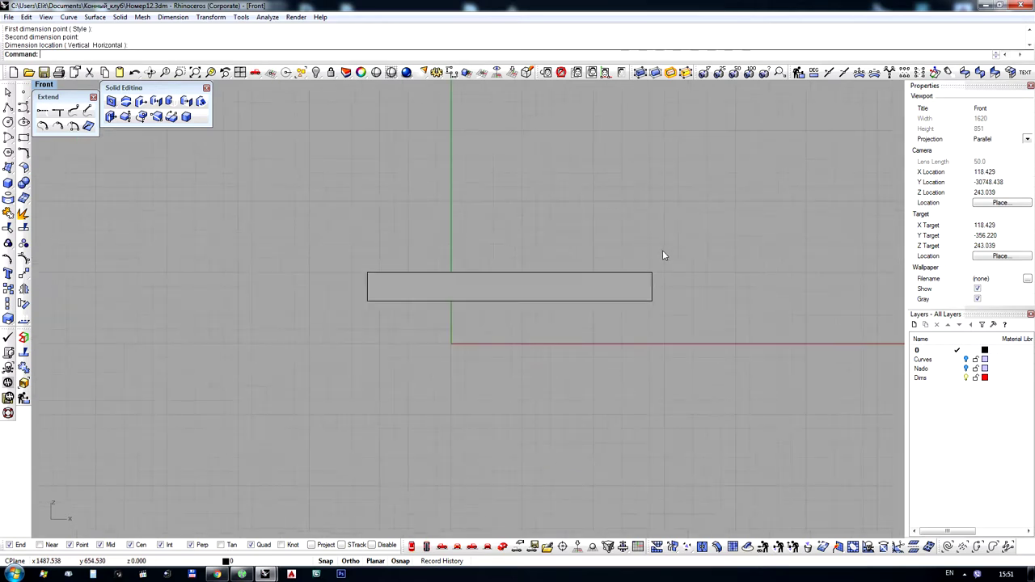
right_click_drag(619, 254, 617, 277)
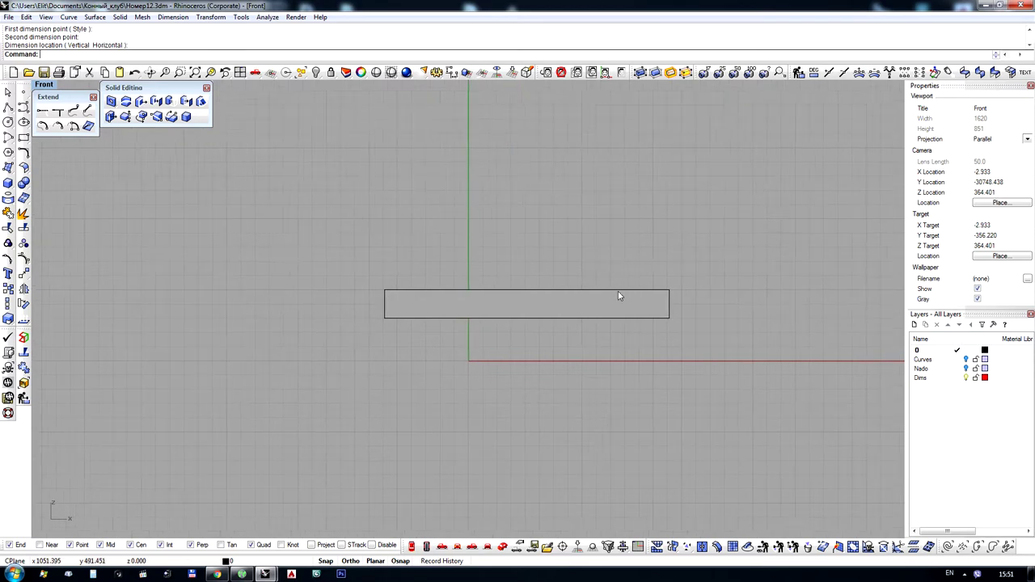
right_click_drag(633, 374, 674, 379)
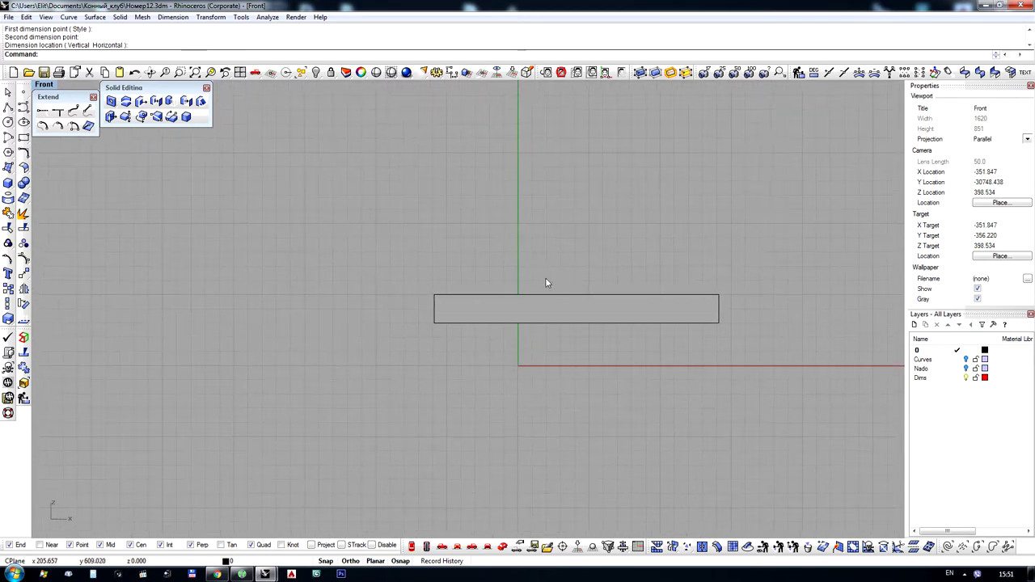
scroll(545, 279, "up", 4)
scroll(571, 299, "down", 7)
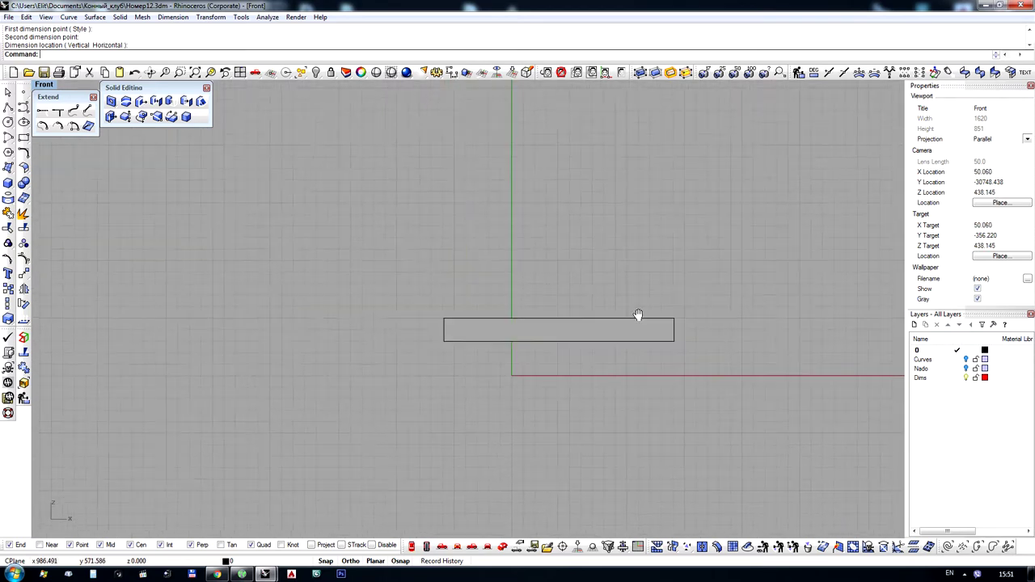
right_click_drag(638, 314, 561, 305)
scroll(534, 295, "up", 2)
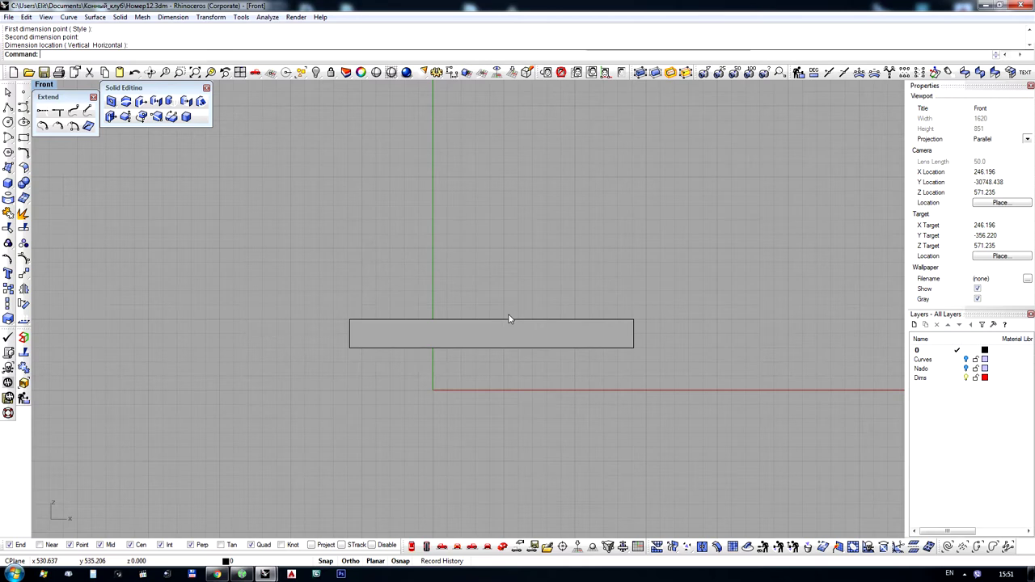
right_click_drag(423, 329, 507, 335)
scroll(409, 329, "up", 4)
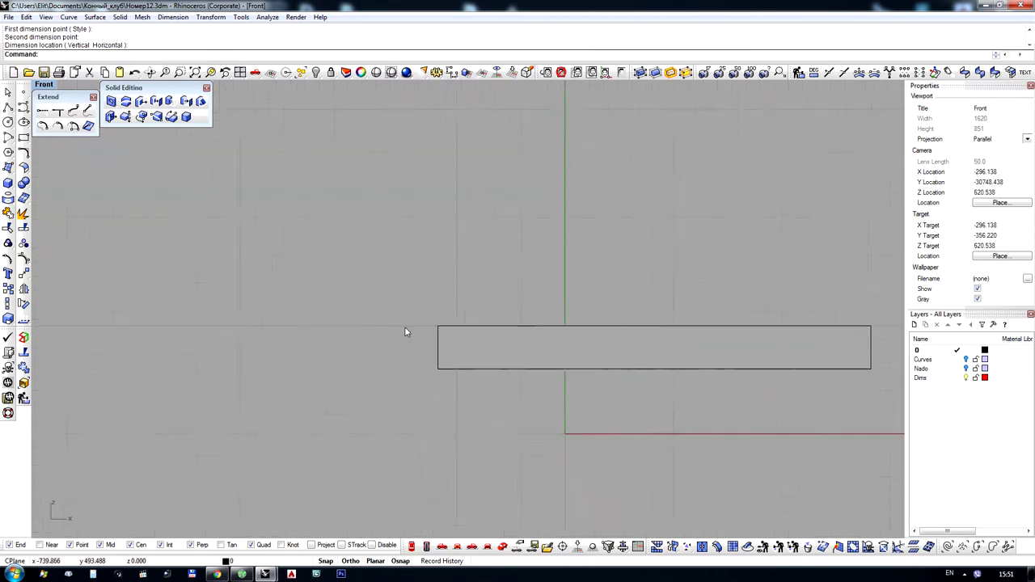
right_click_drag(462, 300, 406, 263)
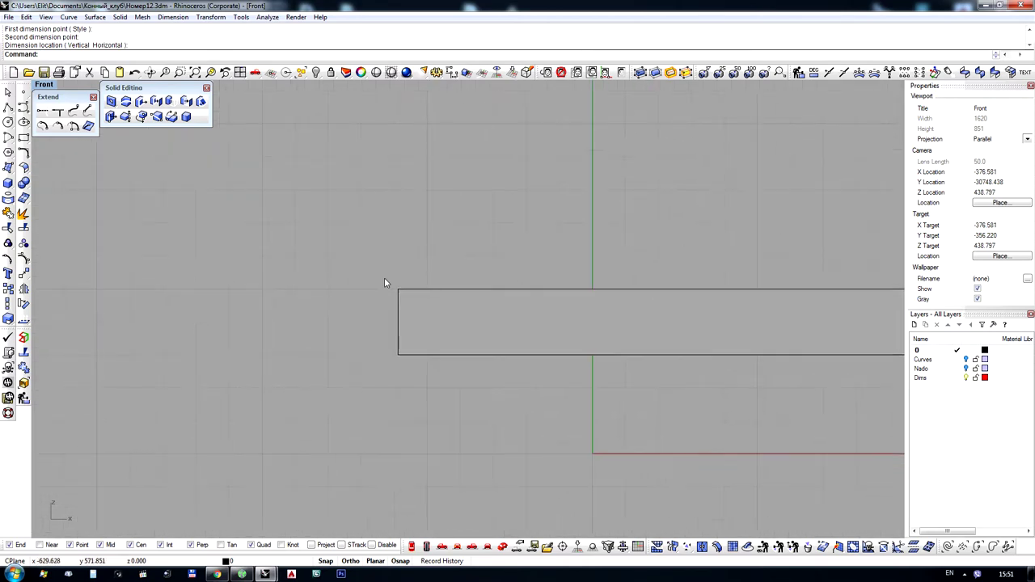
scroll(406, 280, "down", 12)
Set the front view and shift the box about 900 units in the positive X direction, then deselect it
left_click(473, 546)
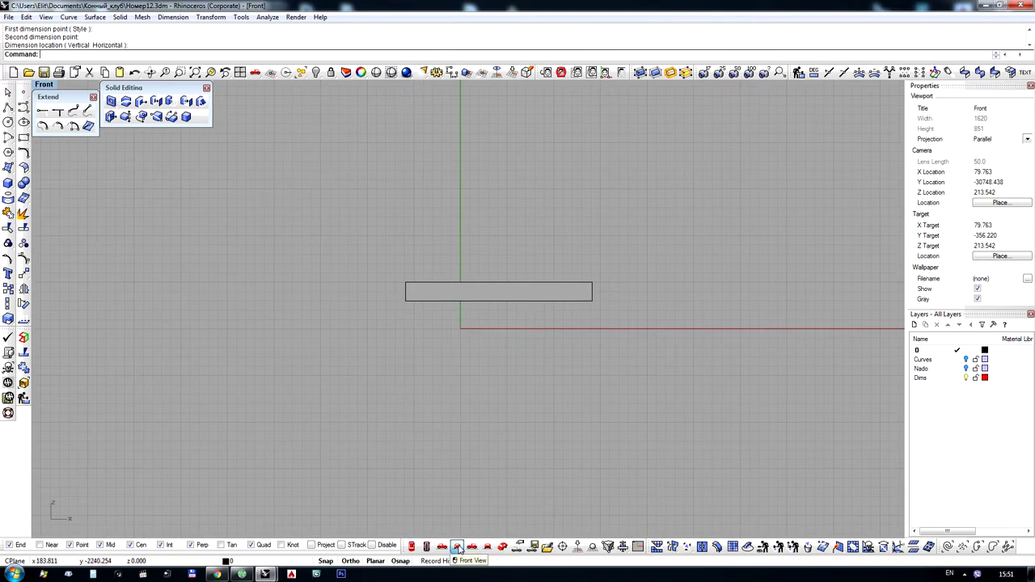
left_click_drag(414, 323, 541, 314)
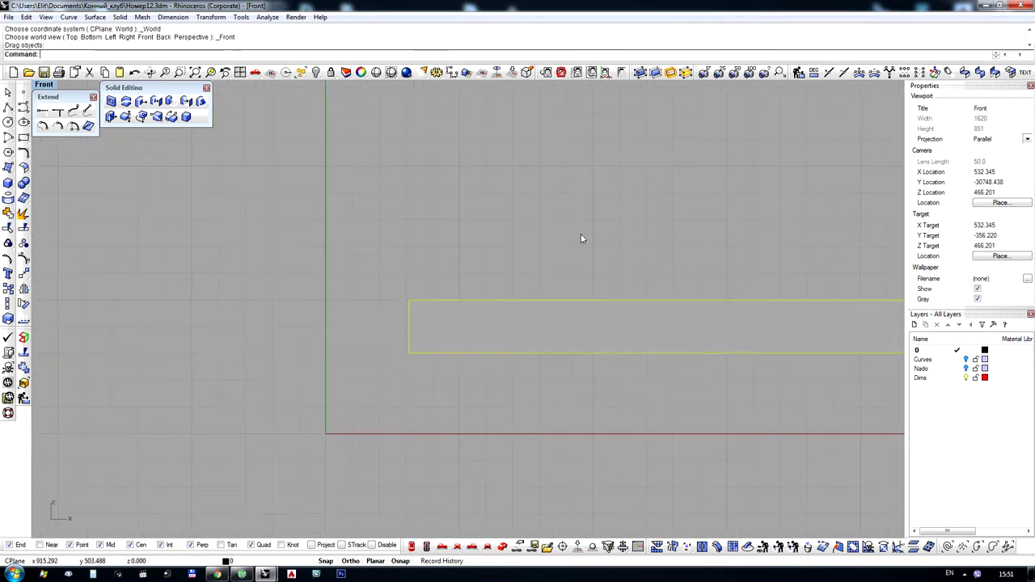
left_click(582, 237)
scroll(374, 269, "down", 4)
right_click_drag(397, 284, 434, 302)
scroll(438, 308, "up", 8)
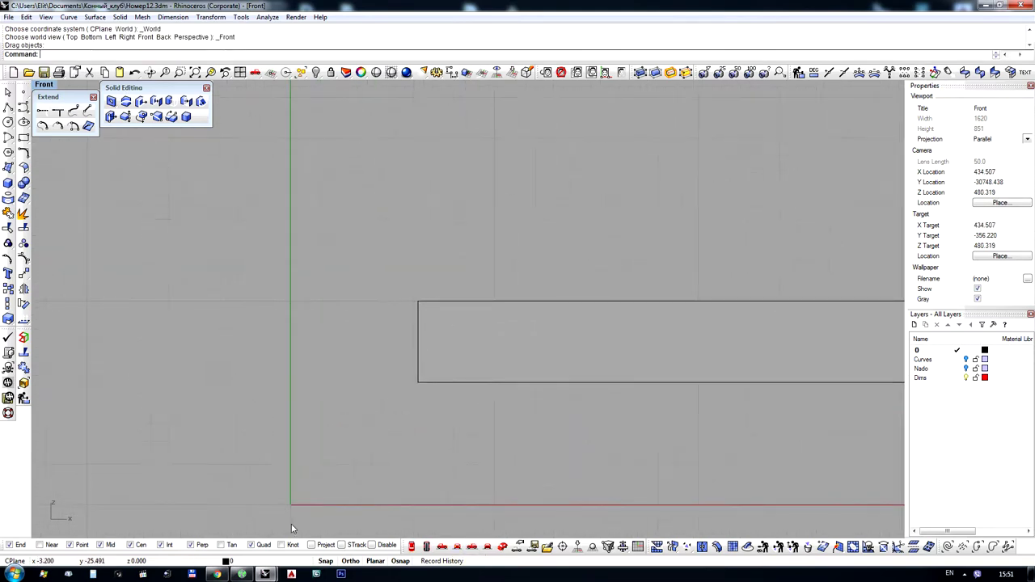
right_click_drag(544, 245, 473, 240)
scroll(457, 320, "down", 8)
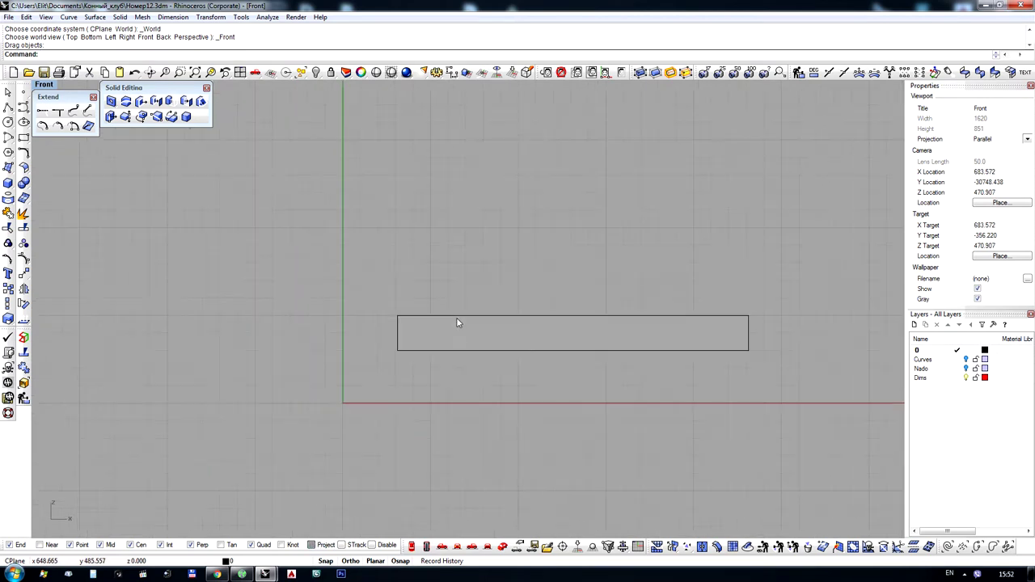
right_click_drag(642, 317, 550, 319)
scroll(348, 337, "up", 4)
right_click_drag(398, 321, 450, 322)
scroll(359, 289, "up", 2)
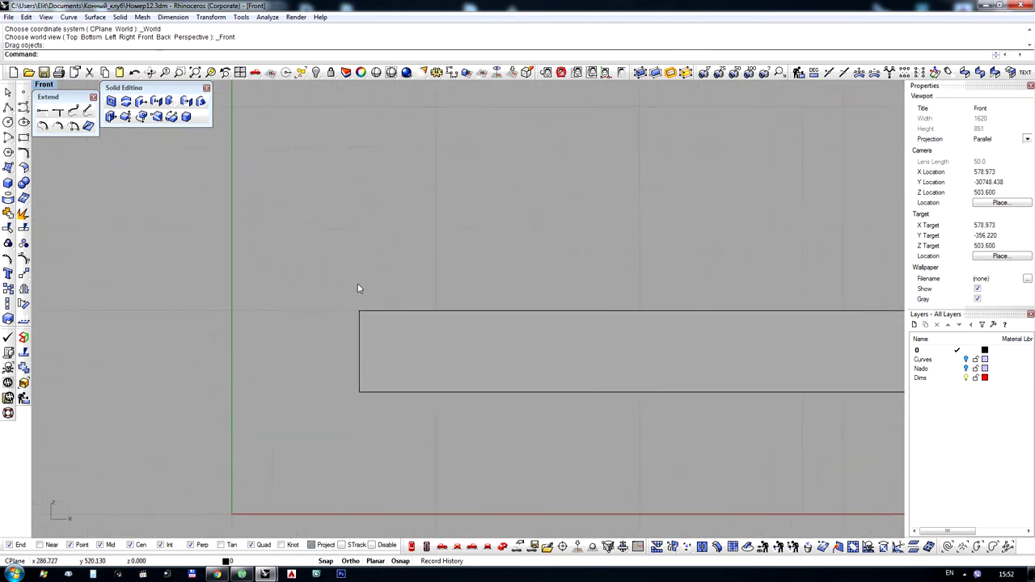
Draw a 100 × 200 upright rectangle beside the box's left end, from corner (200, 200) to (300, 400)
left_click(24, 137)
scroll(332, 363, "up", 2)
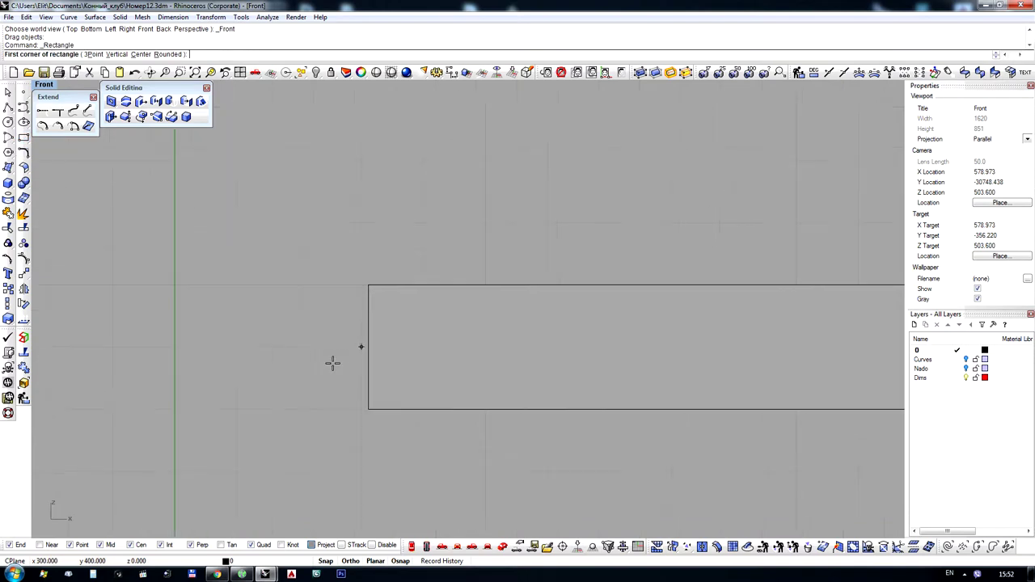
left_click(299, 472)
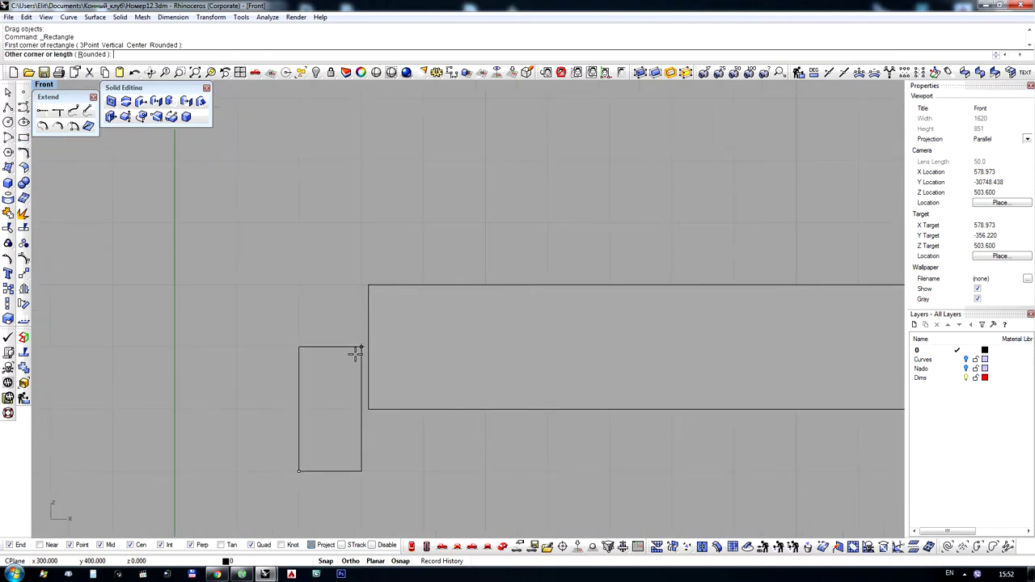
left_click(361, 347)
Scale the rectangle horizontally with Scale1D from its bottom-left corner to a width of 30
left_click(8, 317)
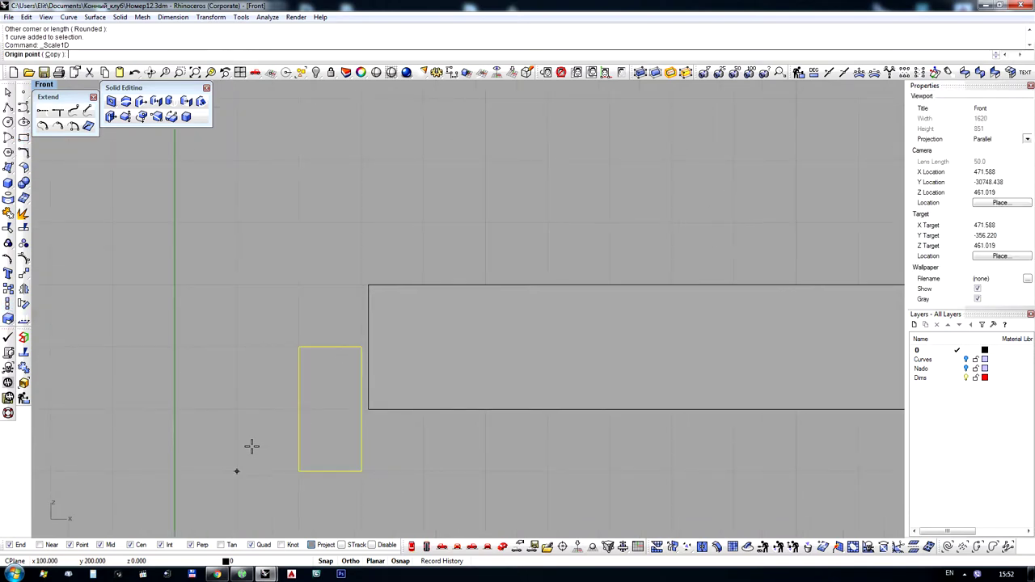
left_click(298, 471)
left_click(361, 471)
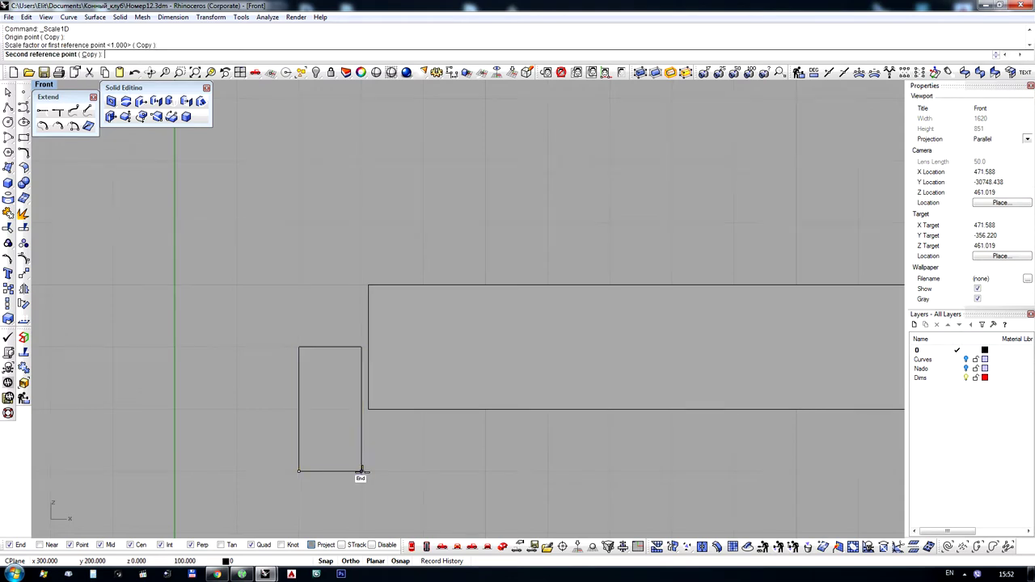
type("30")
key("Return")
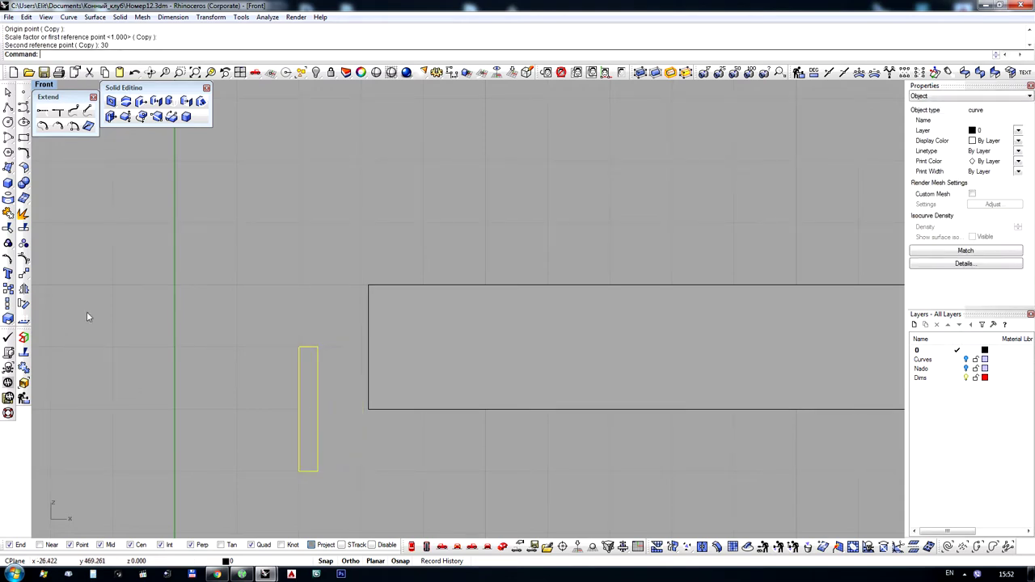
Move the narrow rectangle by its top-right corner to the midpoint of the box's left edge
left_click(23, 274)
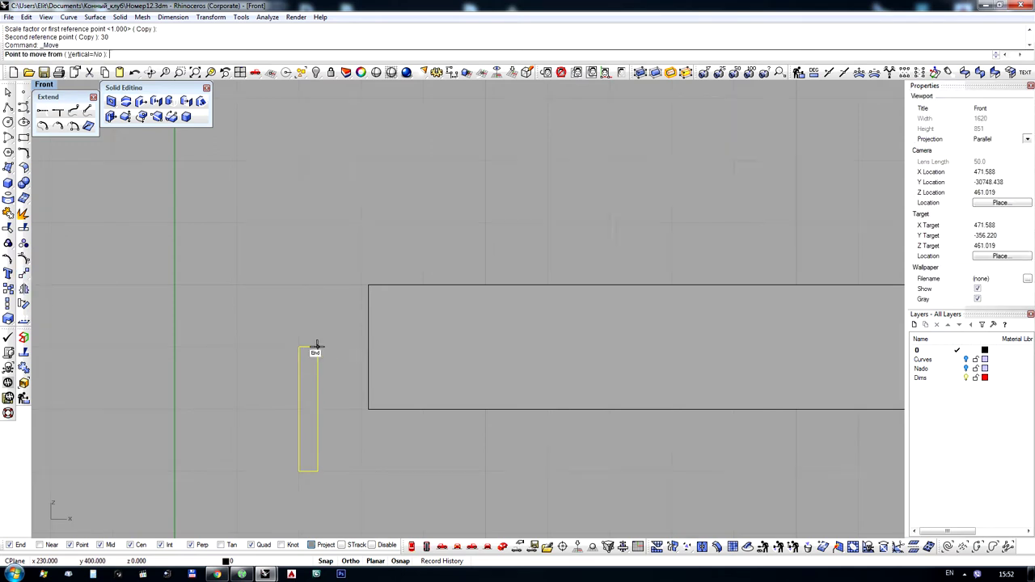
left_click(316, 347)
left_click(368, 348)
scroll(358, 275, "down", 5)
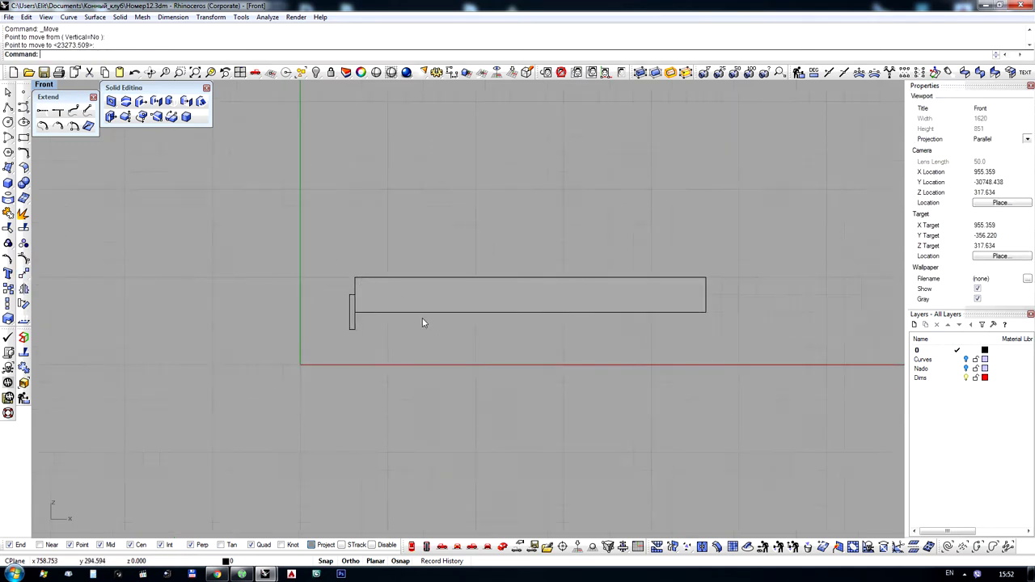
Mirror the narrow rectangle across the box's vertical centreline to its right end, and reselect the original rectangle
scroll(396, 317, "up", 5)
left_click(310, 346)
scroll(143, 319, "down", 3)
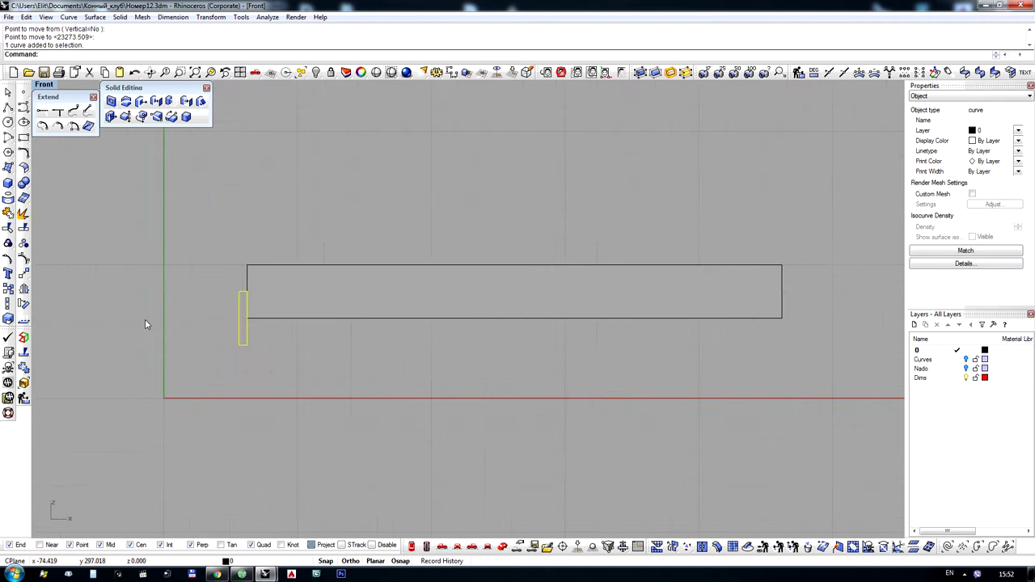
left_click(24, 289)
left_click(513, 318)
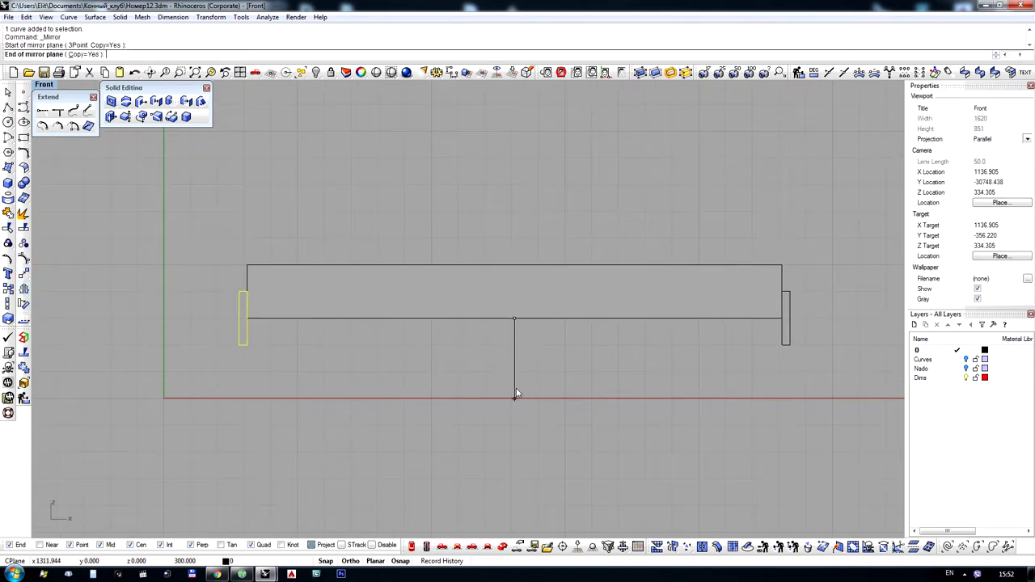
left_click(515, 397)
right_click_drag(350, 358, 393, 358)
left_click_drag(221, 342, 221, 343)
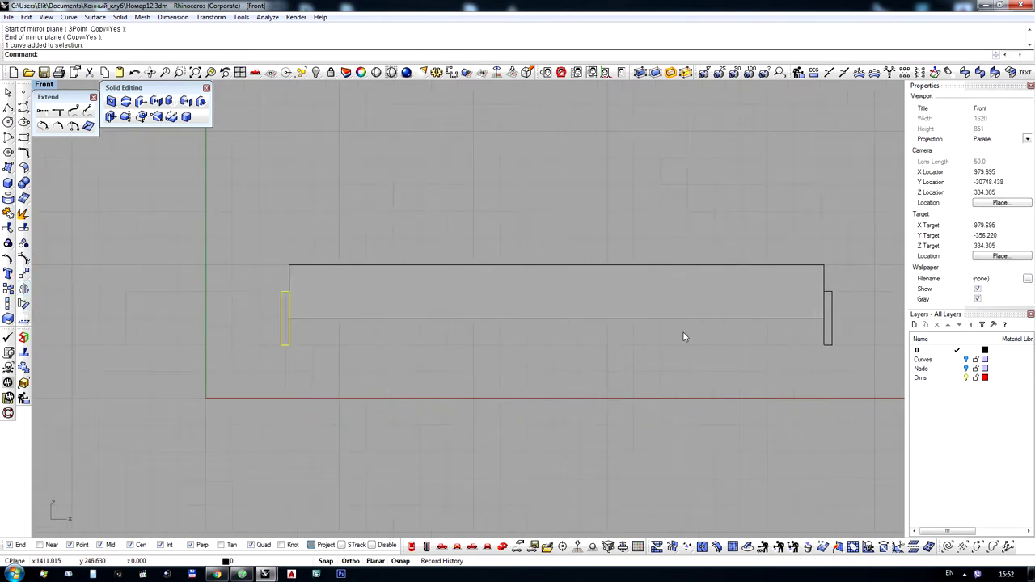
scroll(250, 346, "up", 5)
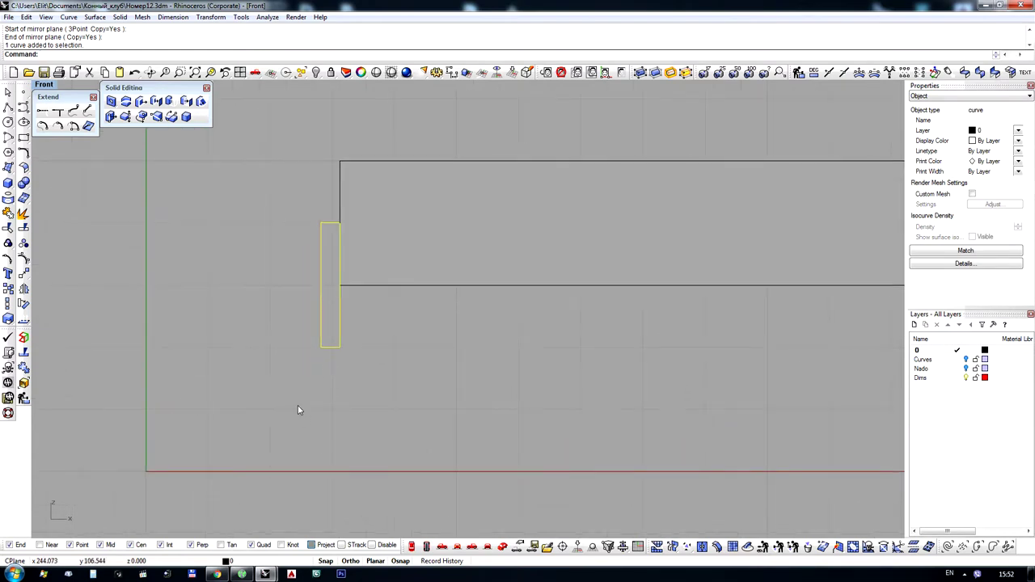
scroll(176, 351, "down", 1)
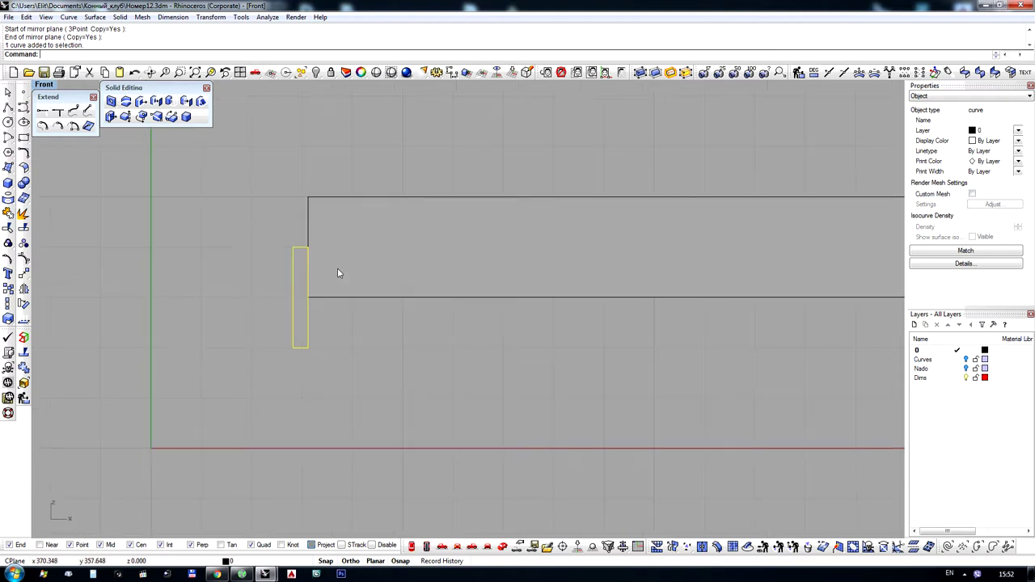
right_click_drag(322, 269, 275, 263)
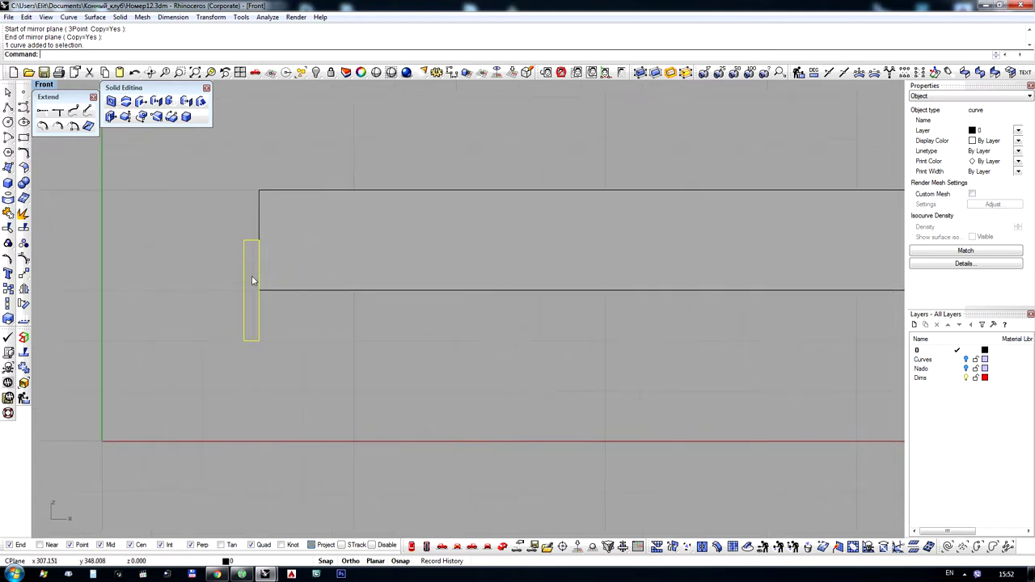
right_click_drag(307, 287, 330, 258)
left_click(330, 236)
scroll(371, 386, "up", 2)
scroll(354, 373, "down", 6)
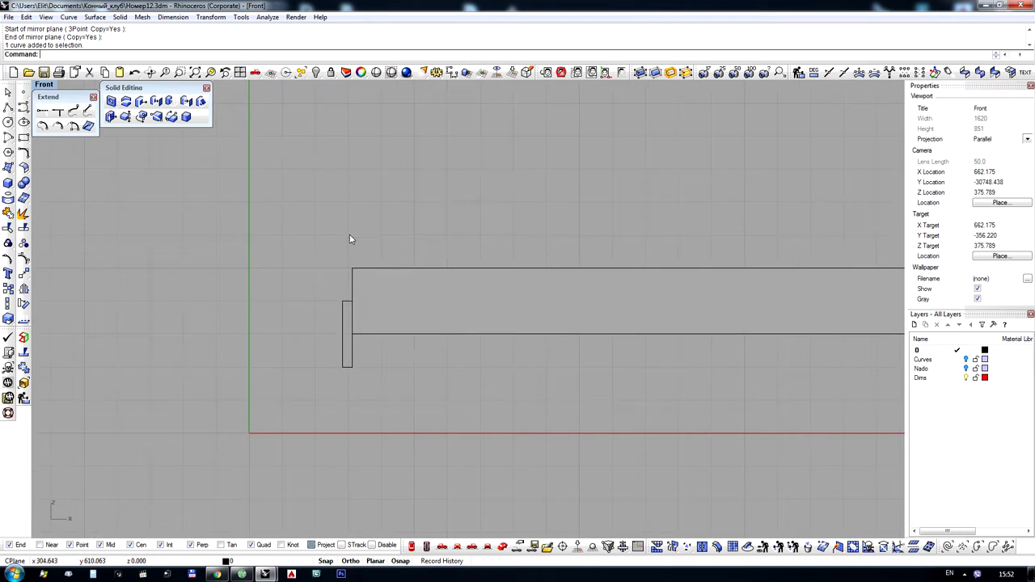
scroll(333, 282, "up", 1)
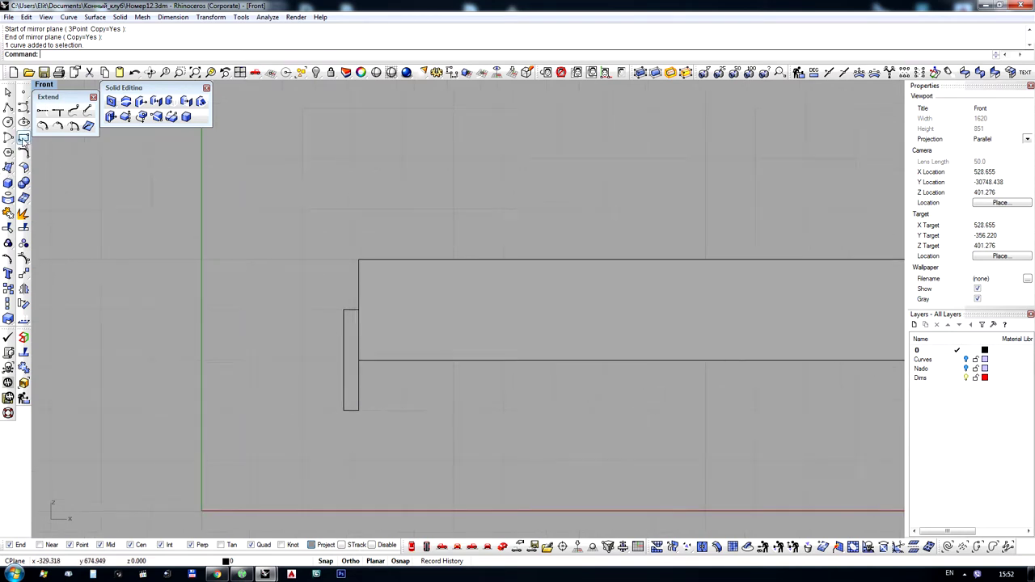
Duplicate the narrow rectangle at the box's left end in place
left_click(343, 403)
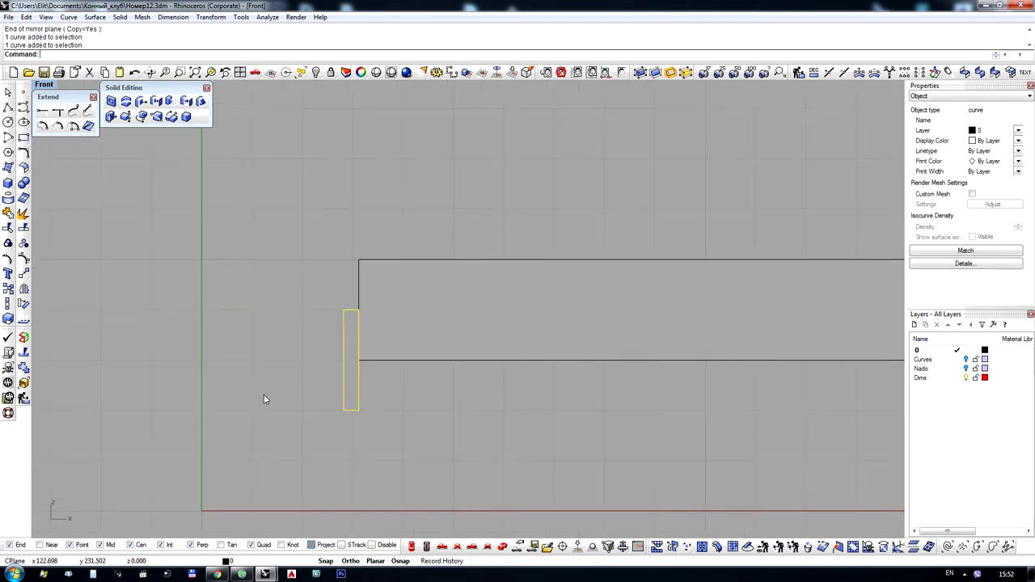
key("ctrl+c")
key("ctrl+v")
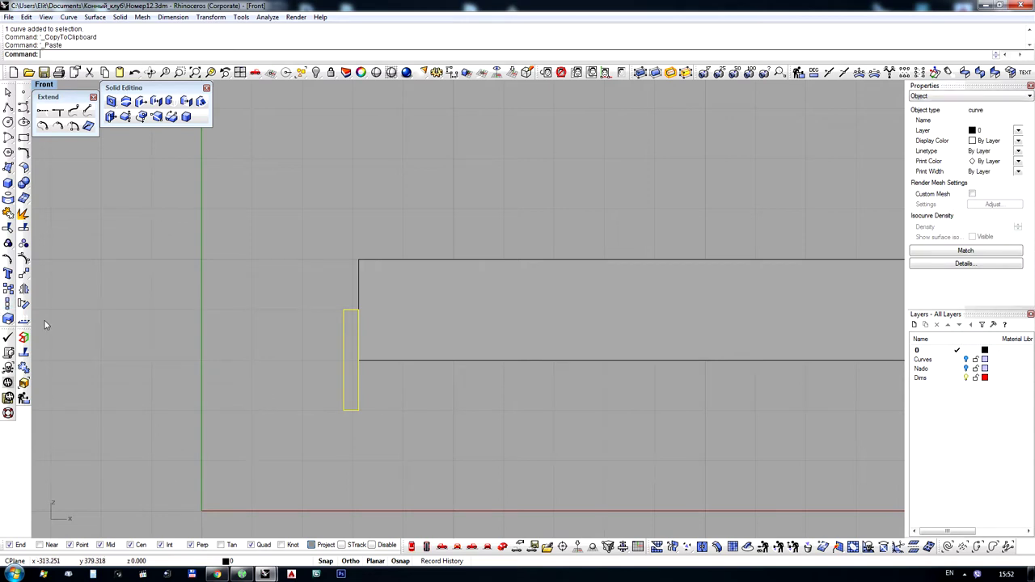
Scale the duplicate horizontally with Scale1D from its bottom-right corner to a width of 60
left_click(7, 307)
scroll(350, 439, "up", 4)
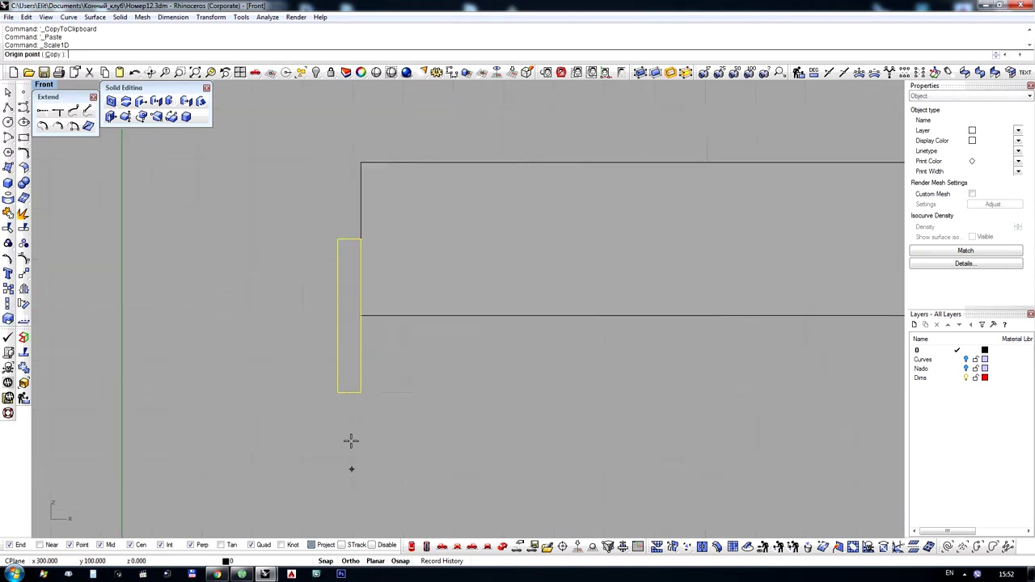
left_click(363, 380)
left_click(335, 380)
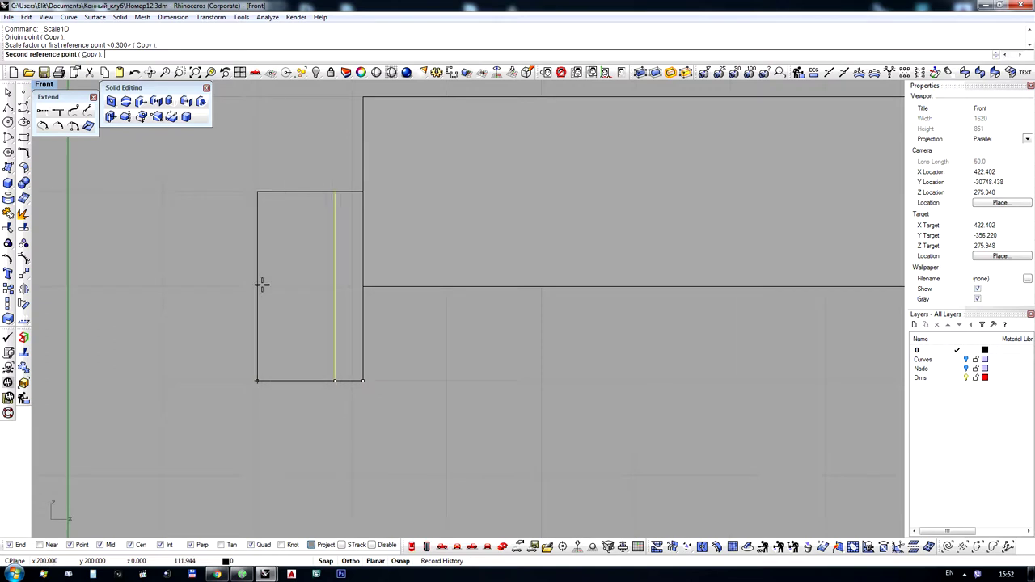
type("60")
key("Return")
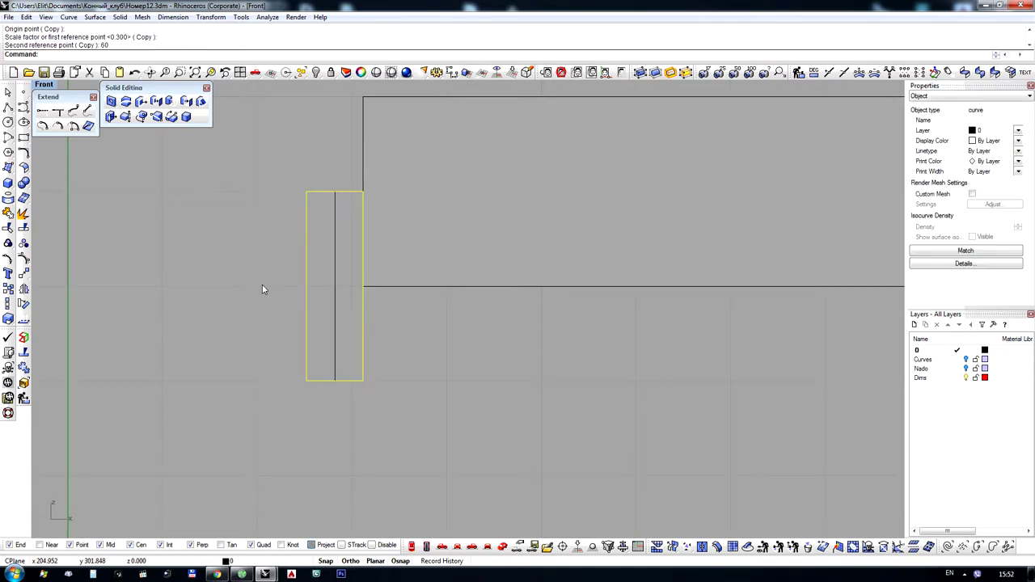
Widen the duplicated rectangle outward with Scale1D from its bottom-right corner to a width of 80
scroll(315, 263, "down", 3)
scroll(330, 292, "down", 1)
scroll(330, 287, "up", 5)
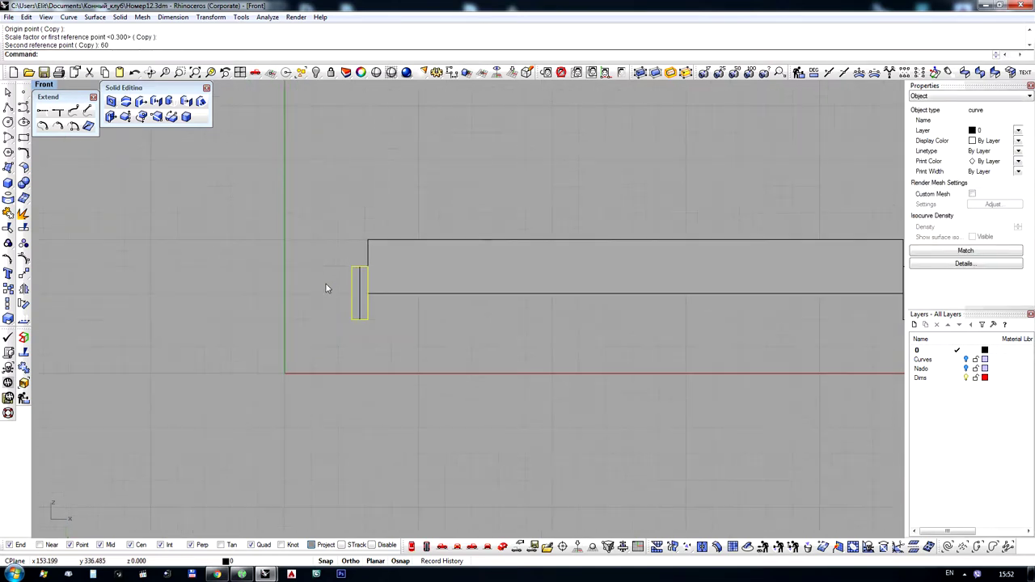
key("Return")
left_click(405, 351)
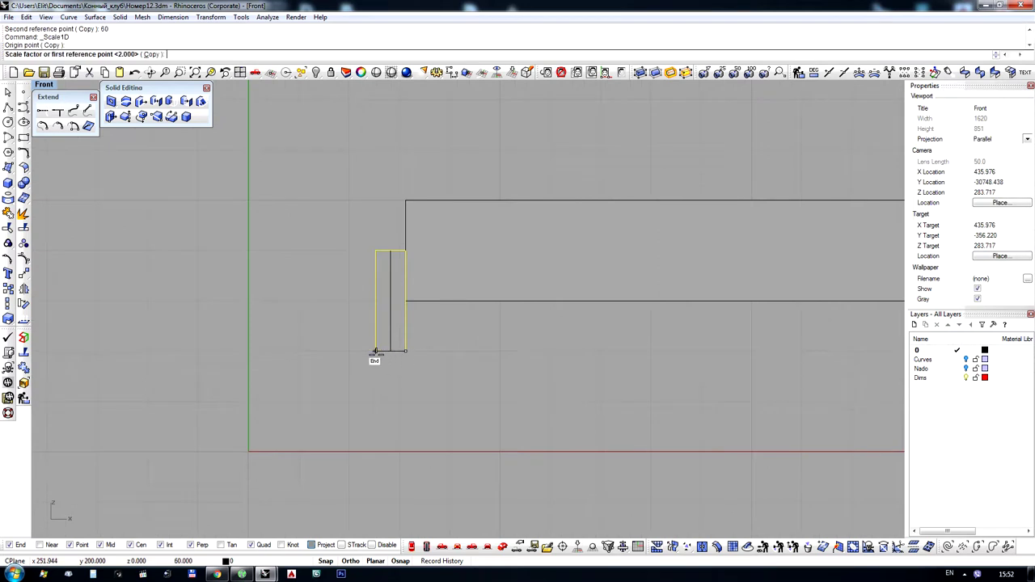
left_click(375, 352)
type("80")
key("Return")
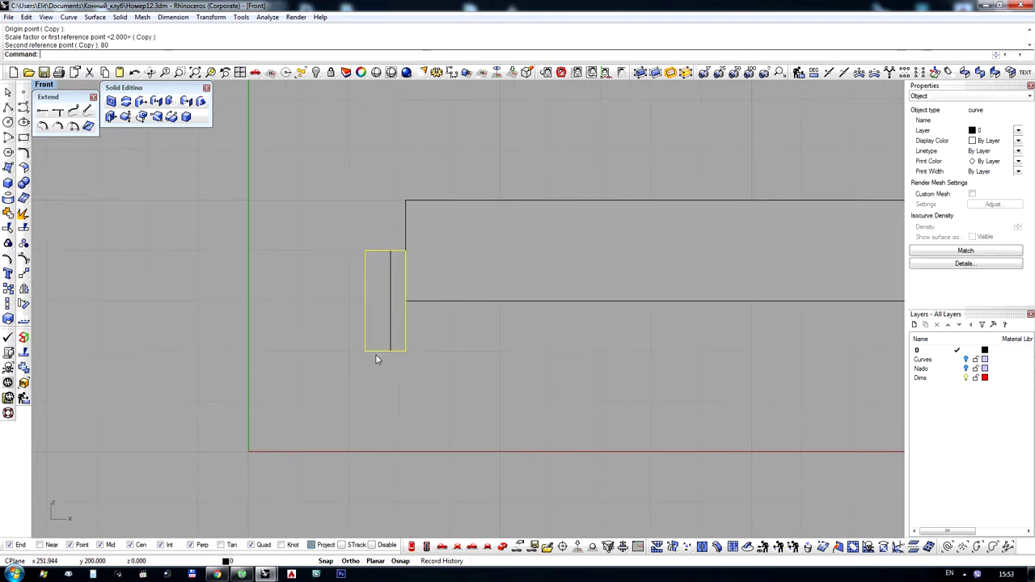
Turn on the wider rectangle's control points and move its two top points up by 10
scroll(403, 375, "down", 3)
scroll(399, 376, "up", 6)
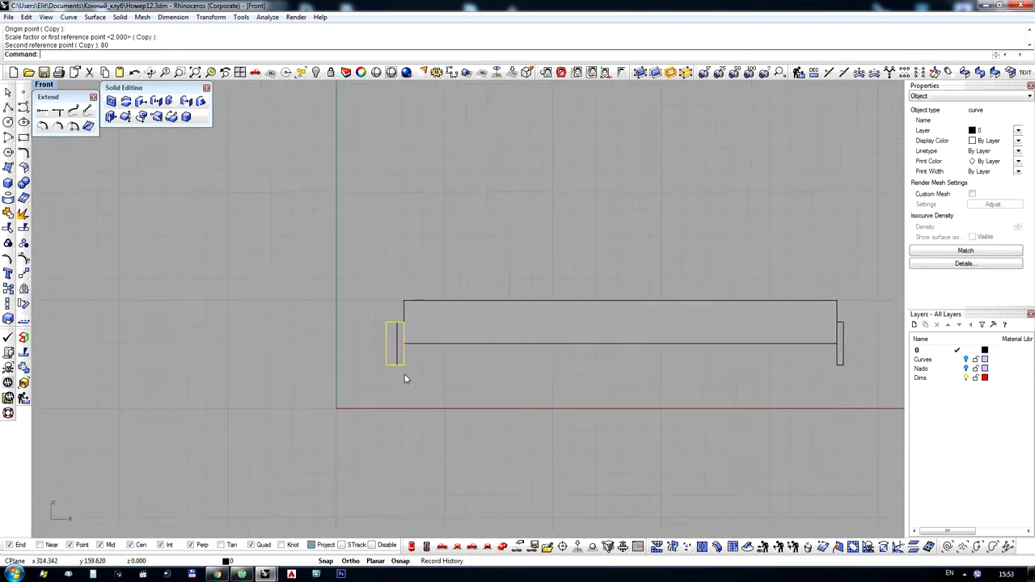
scroll(292, 340, "down", 4)
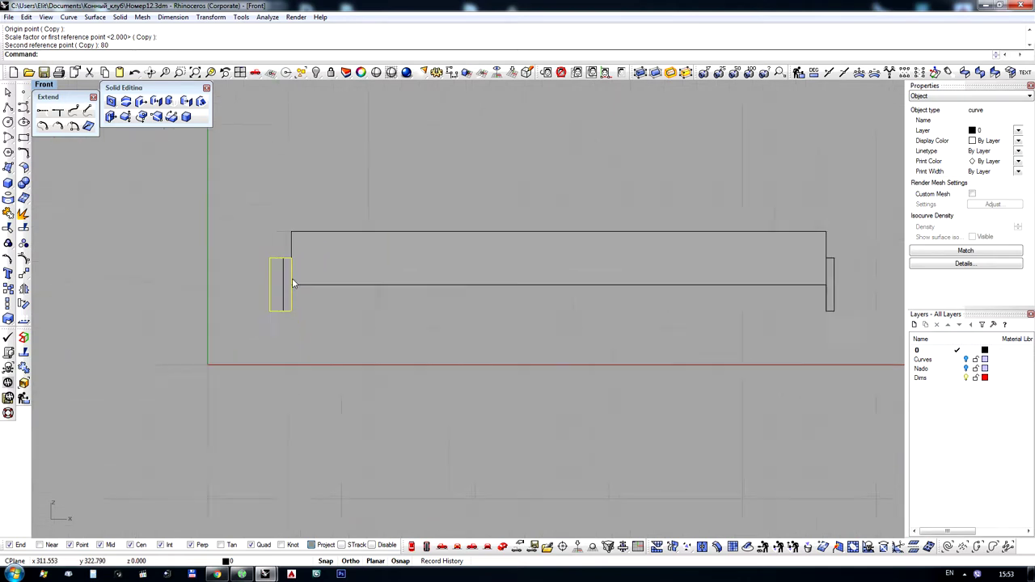
scroll(282, 268, "up", 6)
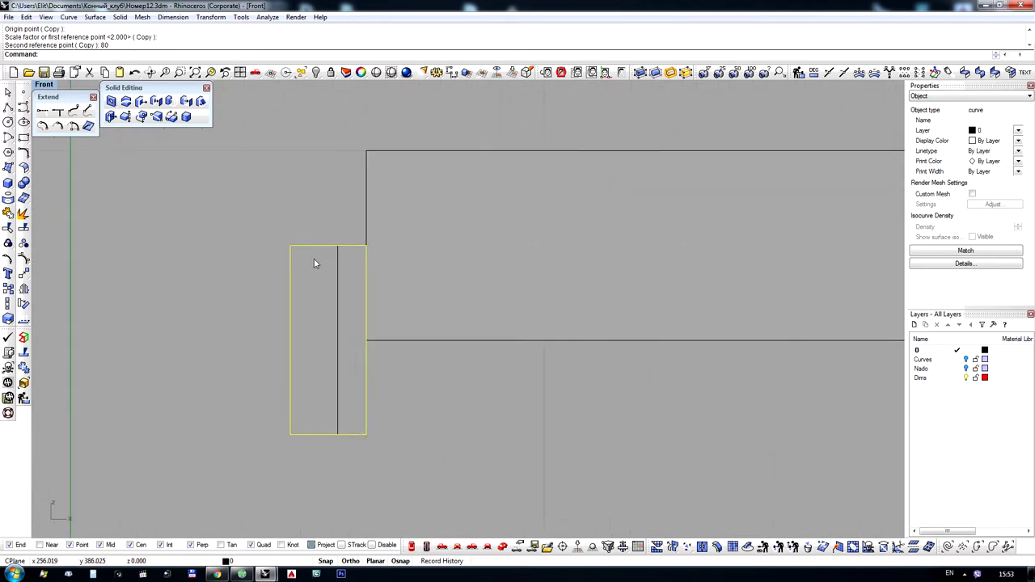
left_click(8, 259)
left_click_drag(261, 219, 458, 272)
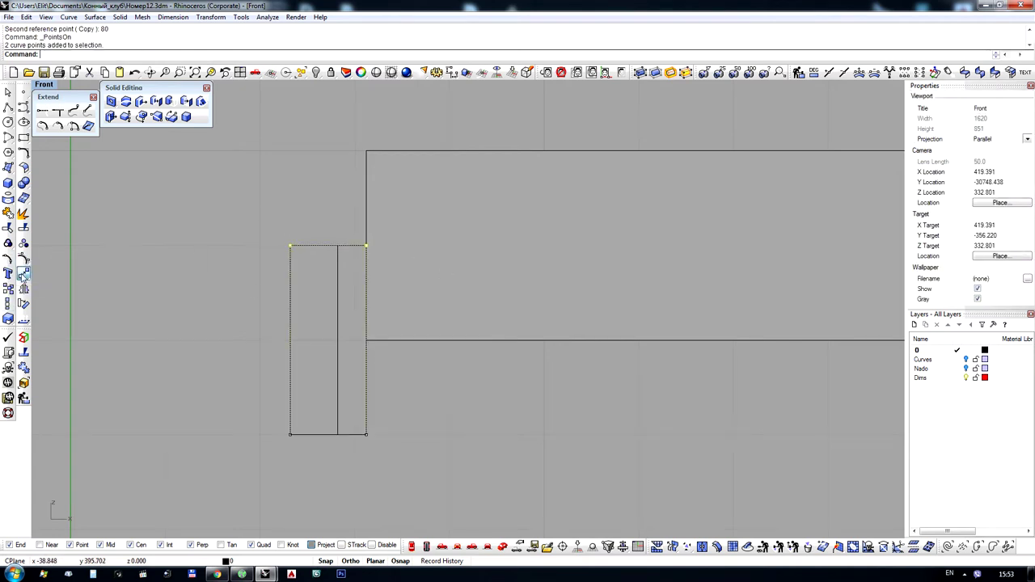
left_click(24, 274)
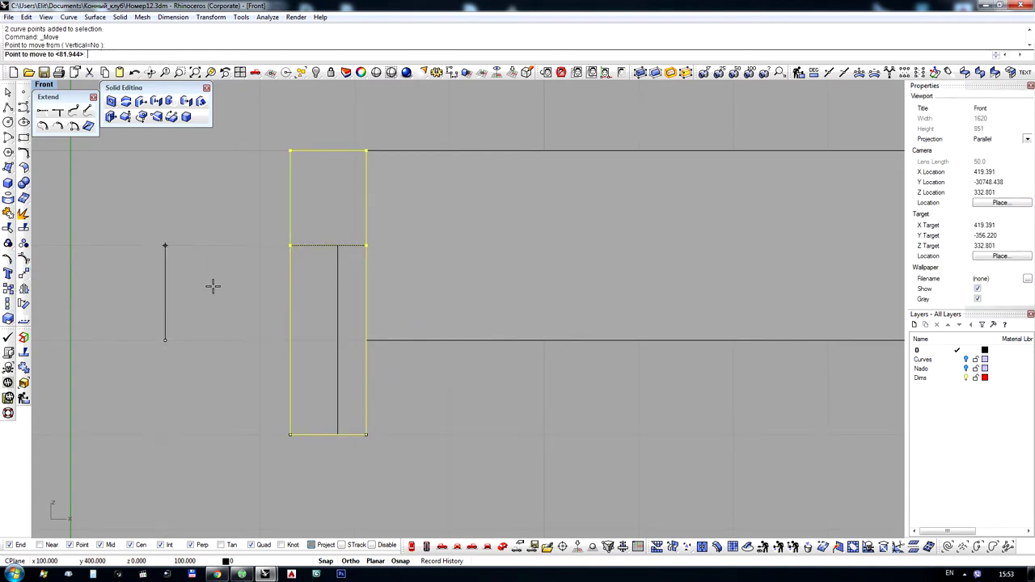
type("10")
key("Return")
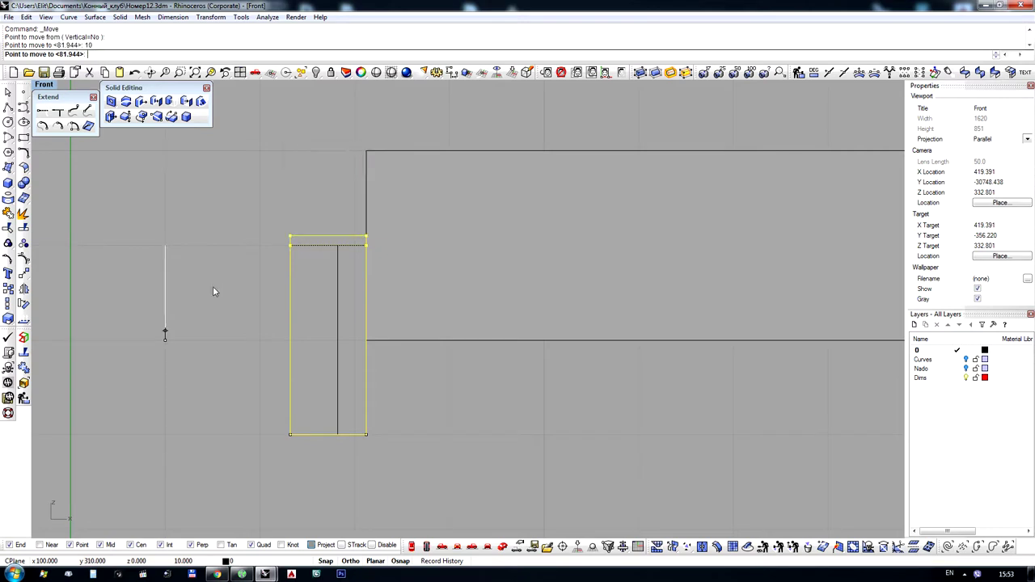
left_click(213, 287)
Move the wider rectangle's two bottom points down by 10 and turn its control points off
left_click_drag(216, 359, 453, 462)
right_click_drag(317, 442, 472, 391)
right_click(298, 322)
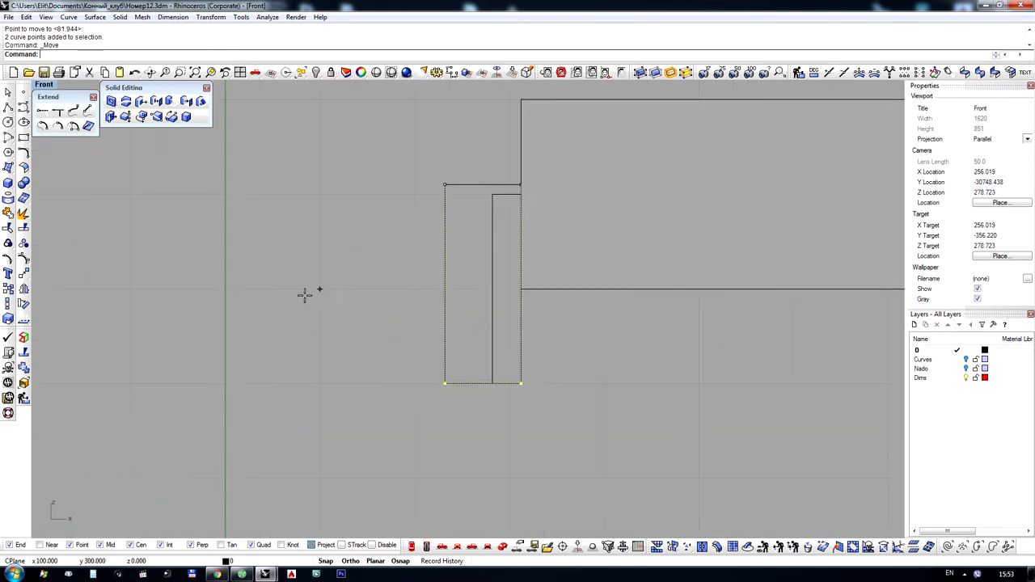
left_click(305, 294)
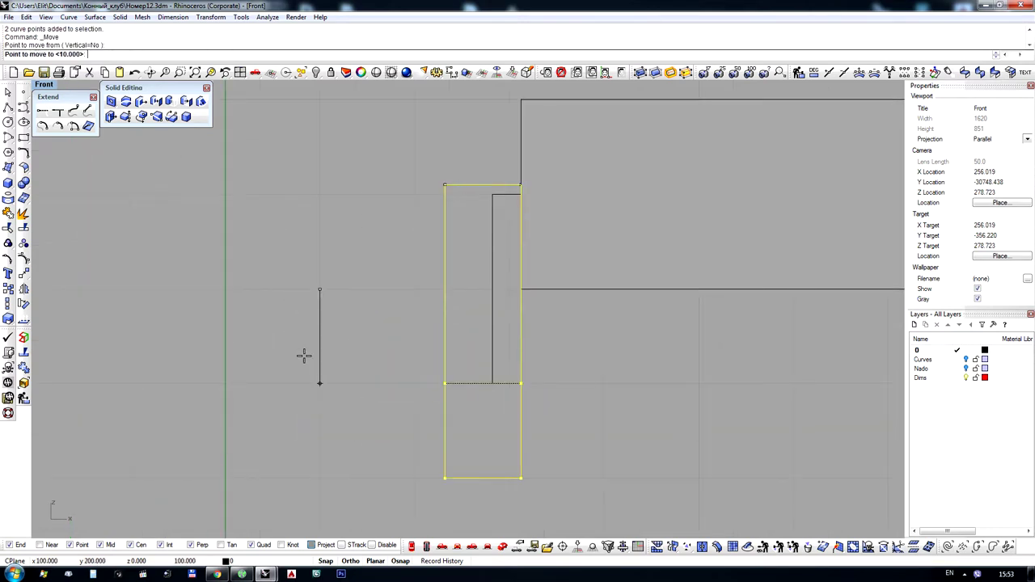
type("10")
key("Return")
left_click(304, 358)
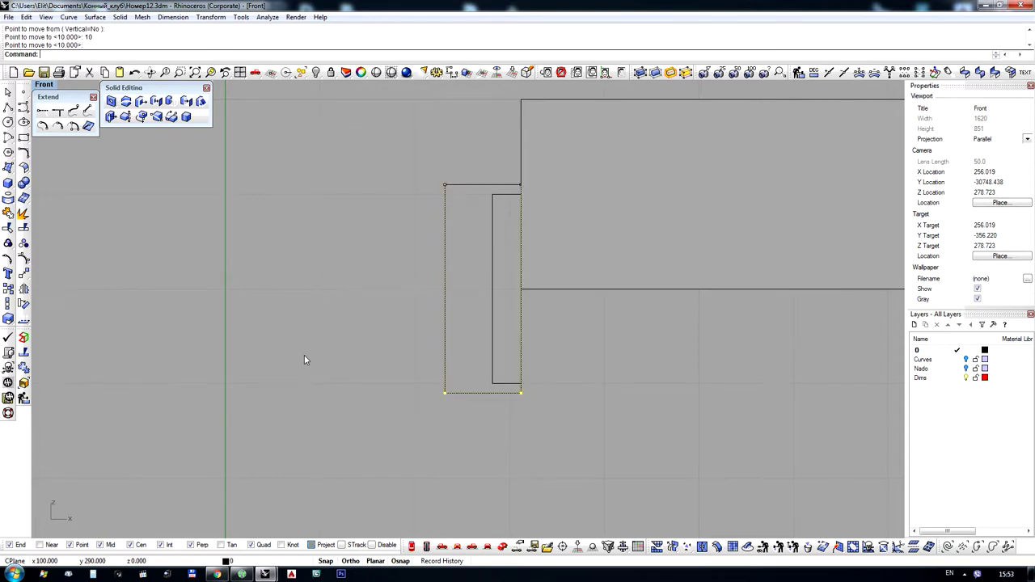
left_click(23, 258)
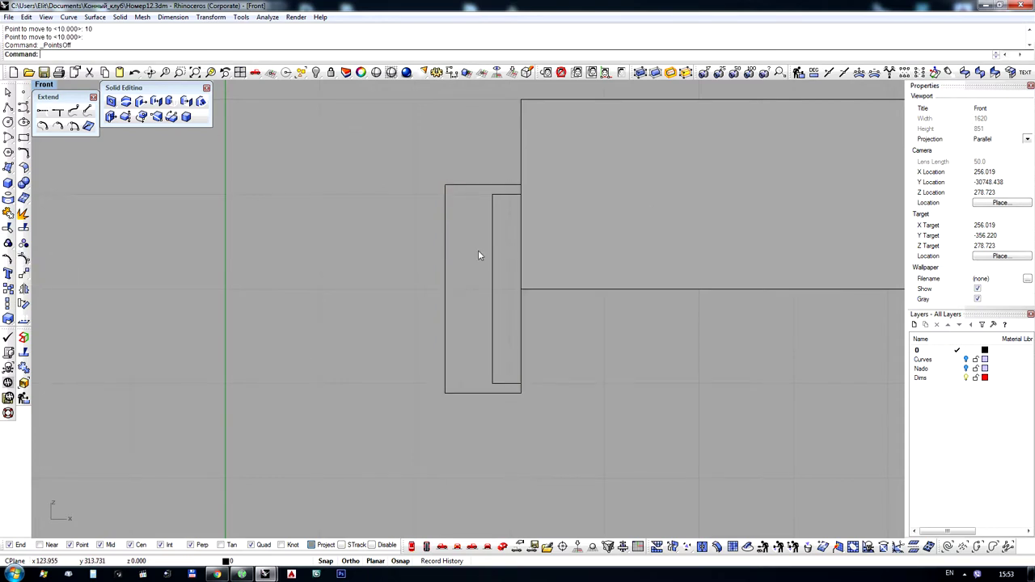
left_click(508, 194)
left_click(490, 189)
left_click(491, 185)
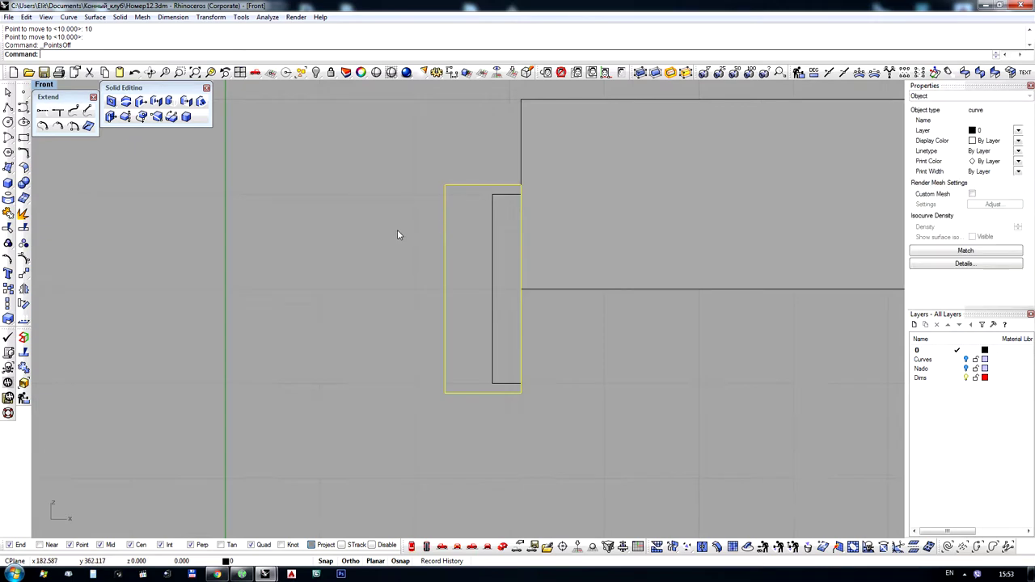
left_click(387, 255)
scroll(363, 315, "down", 8)
scroll(418, 276, "up", 4)
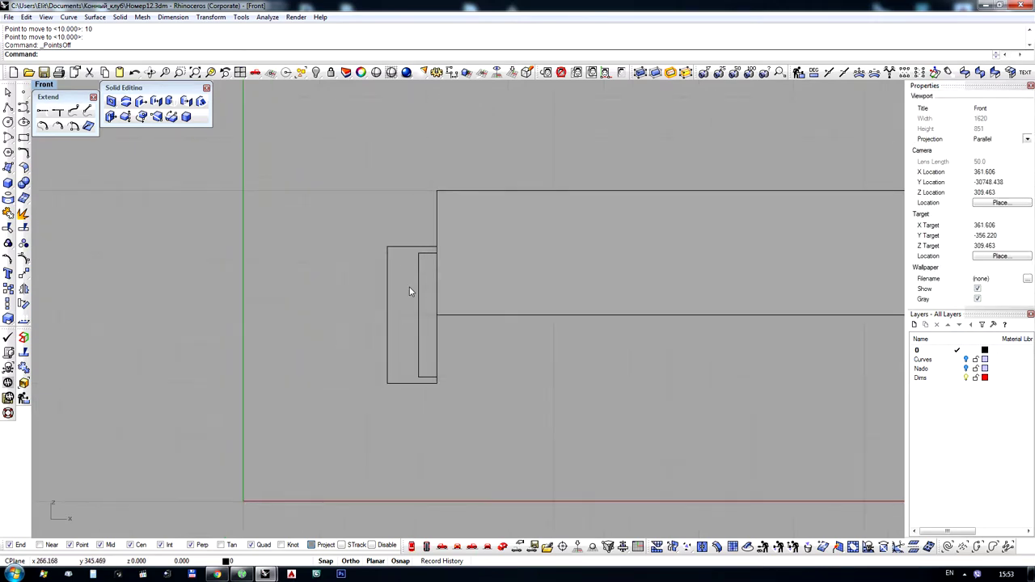
scroll(416, 289, "up", 2)
left_click(422, 287)
left_click(346, 279)
scroll(364, 289, "down", 3)
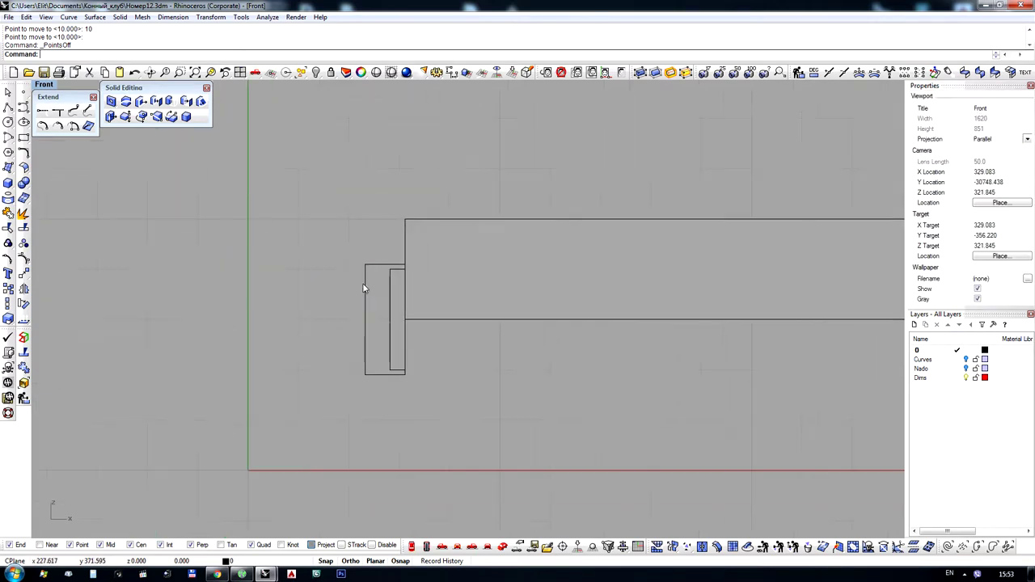
scroll(437, 320, "up", 4)
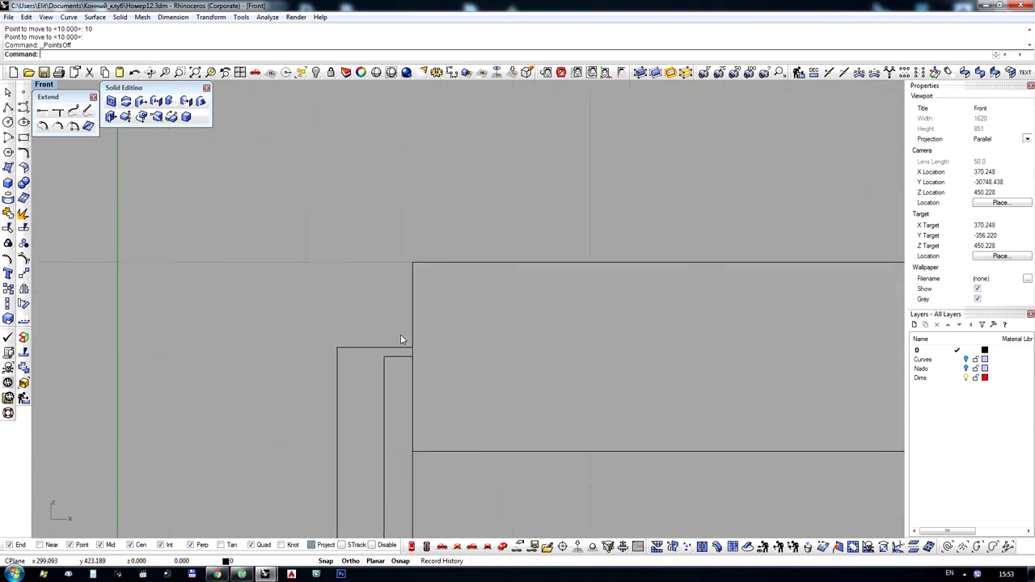
scroll(400, 339, "down", 5)
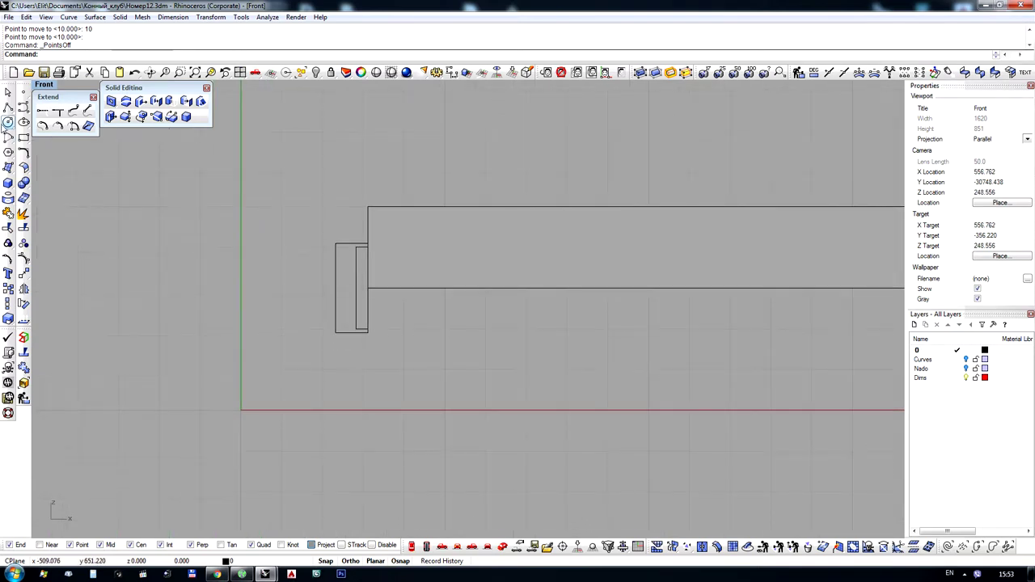
Draw a vertical helper line from the midpoint of the wide rectangle's bottom edge down to the X axis
left_click(8, 107)
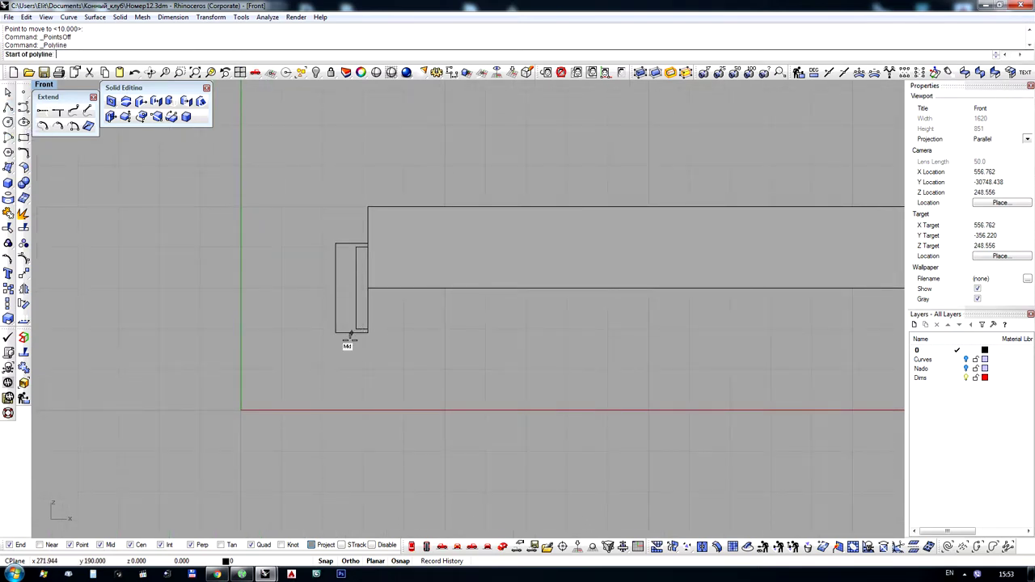
left_click(350, 333)
left_click(350, 408)
right_click(351, 409)
right_click(351, 409)
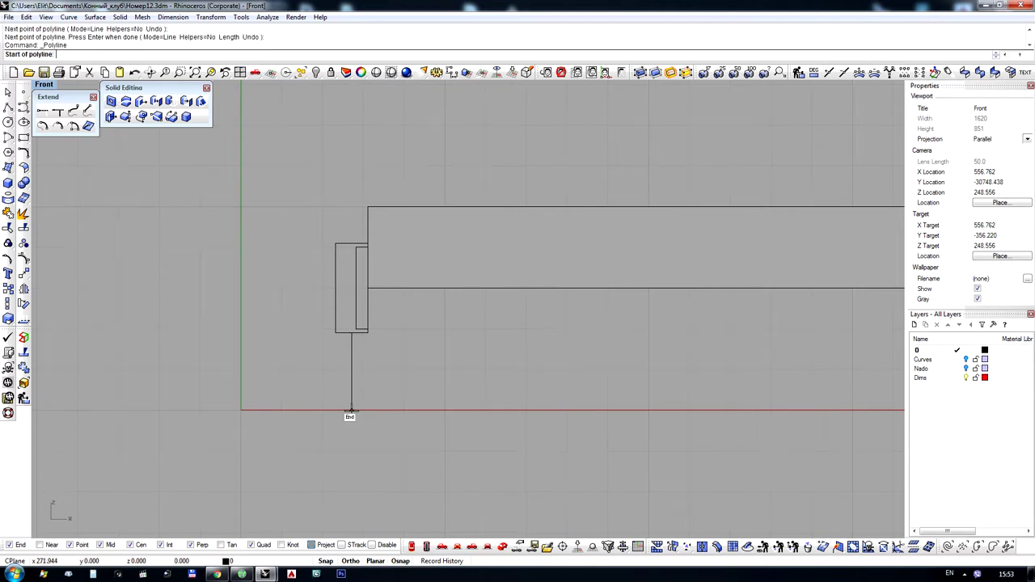
Draw a long vertical line from the helper line's lower end up through the rectangle to well above the box
left_click(351, 409)
right_click_drag(355, 168, 384, 378)
scroll(389, 267, "down", 6)
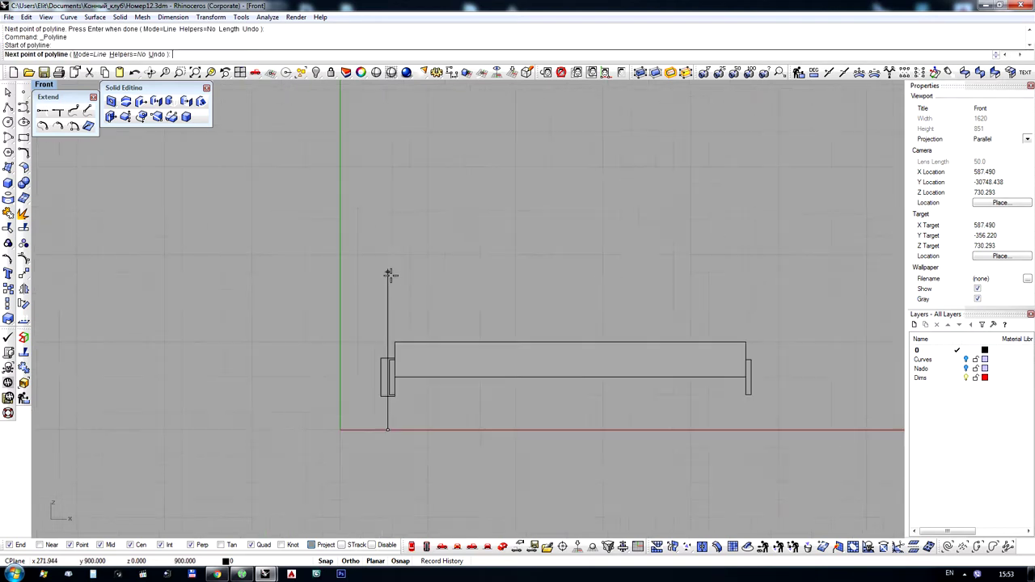
left_click(393, 220)
right_click(393, 219)
Delete the short helper line beneath the wide rectangle, keeping the long vertical line
scroll(380, 401, "up", 13)
left_click_drag(341, 463, 450, 279)
scroll(372, 347, "down", 6)
key("Delete")
right_click_drag(453, 342, 364, 372)
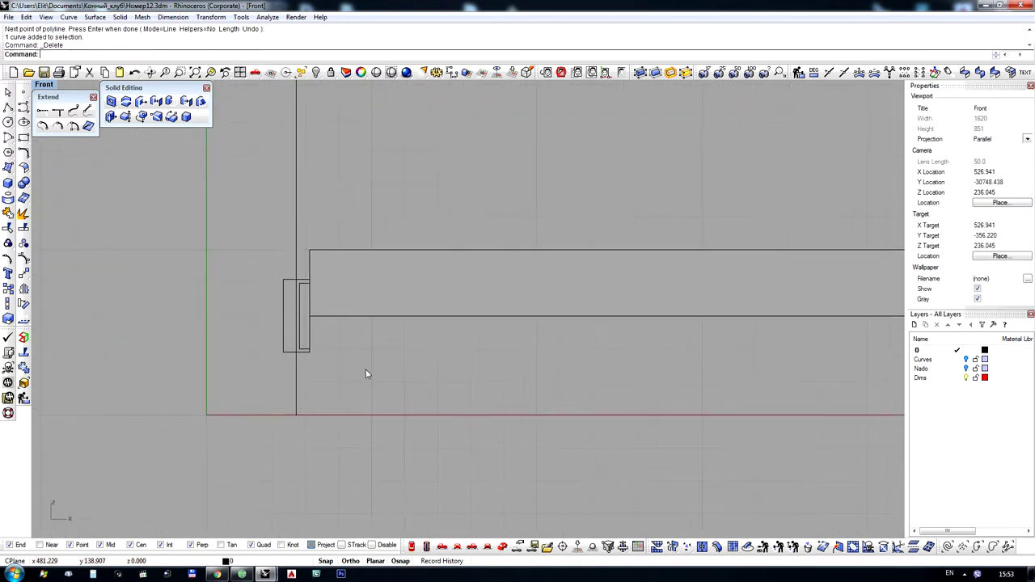
scroll(366, 371, "down", 6)
scroll(354, 284, "up", 3)
right_click_drag(371, 266, 349, 226)
scroll(336, 231, "up", 2)
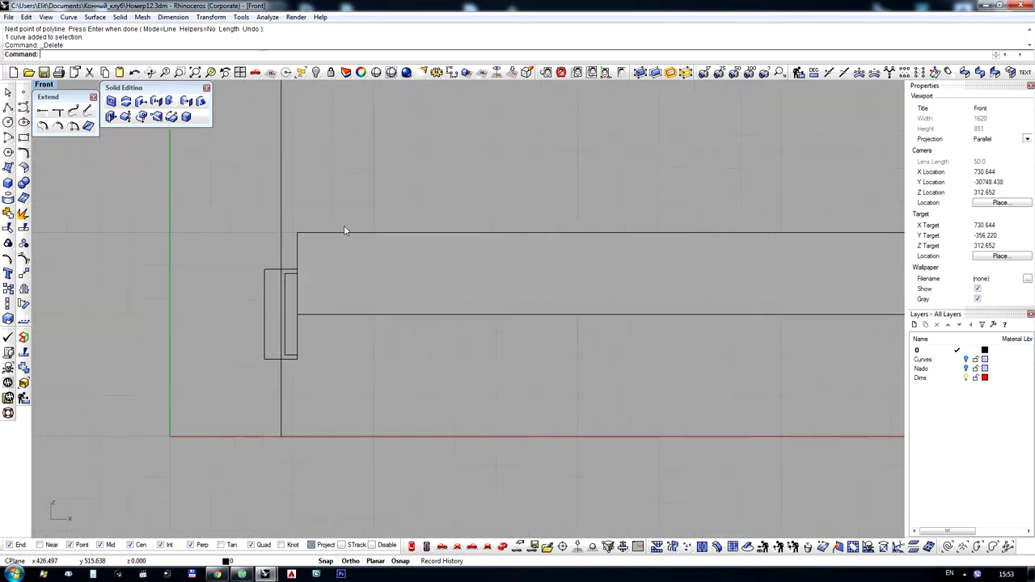
scroll(282, 316, "up", 6)
right_click_drag(331, 193, 386, 271)
scroll(394, 271, "down", 6)
scroll(417, 277, "down", 10)
right_click_drag(420, 241, 423, 277)
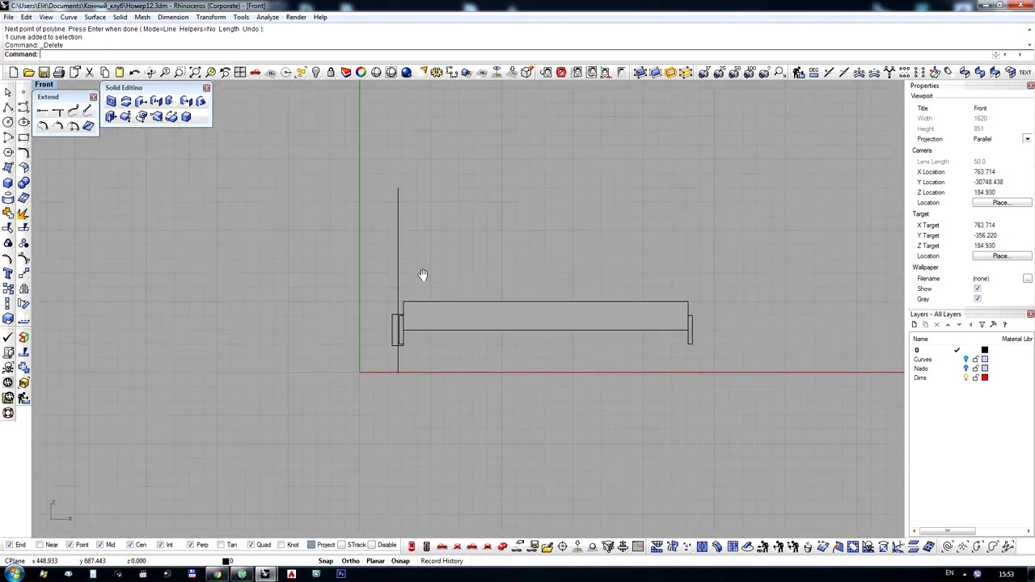
scroll(407, 228, "up", 2)
right_click_drag(519, 247, 495, 262)
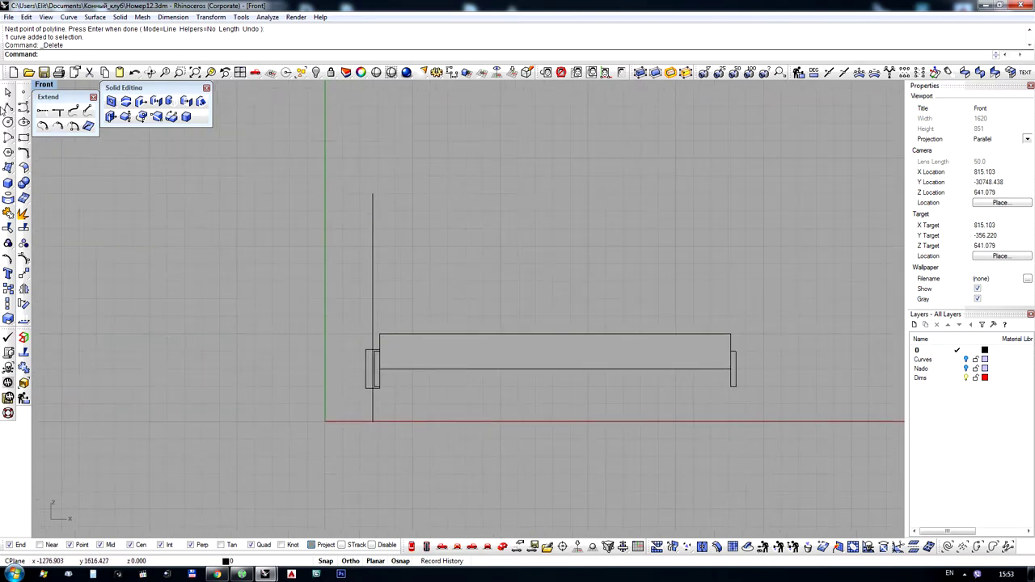
Draw a vertical line 790 long from the wide rectangle's outer top corner up to a height of 1200
left_click(7, 108)
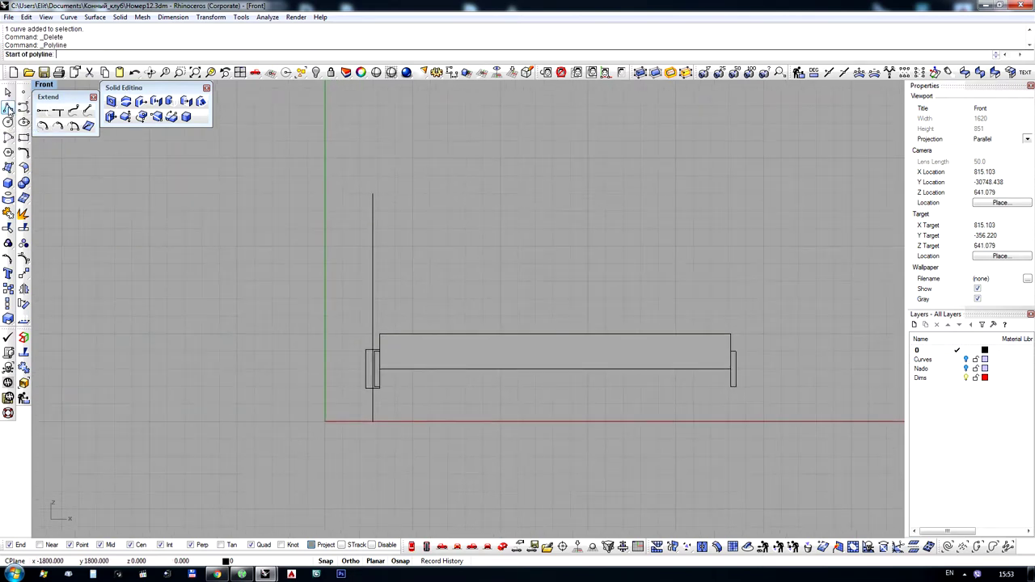
left_click(8, 121)
left_click(8, 110)
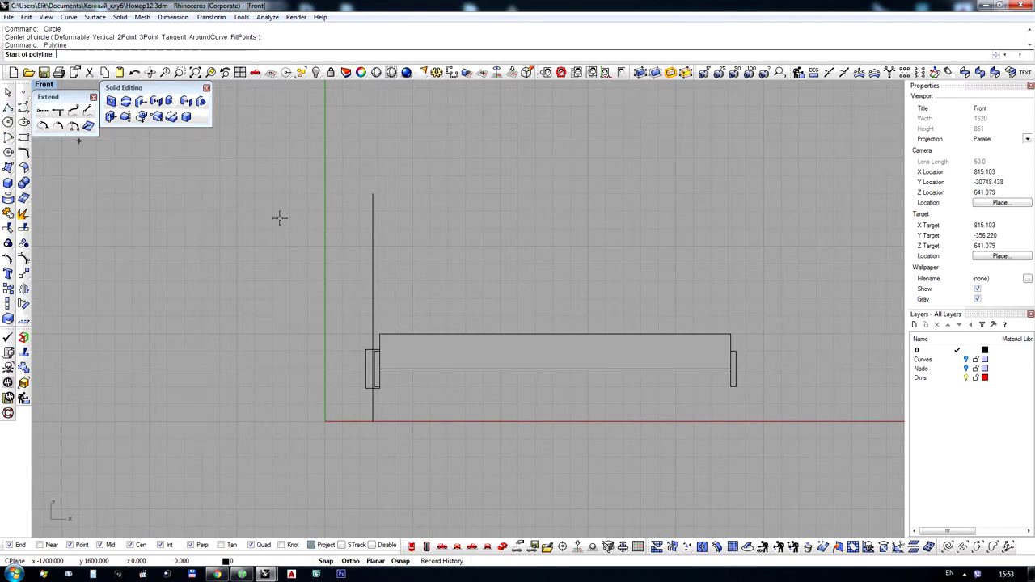
left_click(365, 350)
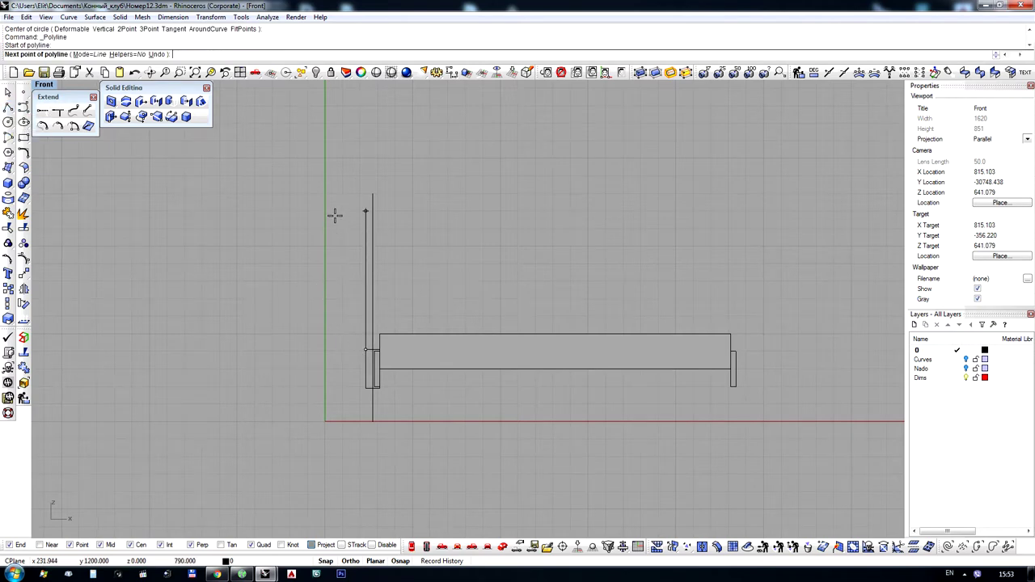
left_click(334, 215)
key("Return")
Draw a matching vertical line from the wide rectangle's inner top corner up to a height of 1200
scroll(391, 328, "up", 5)
key("Return")
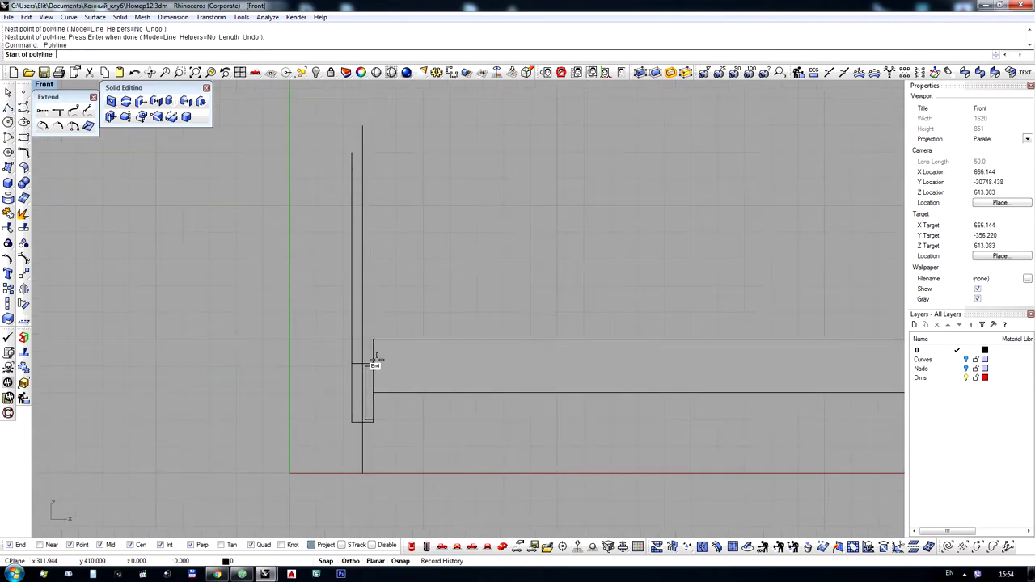
left_click(372, 348)
left_click(388, 162)
key("Return")
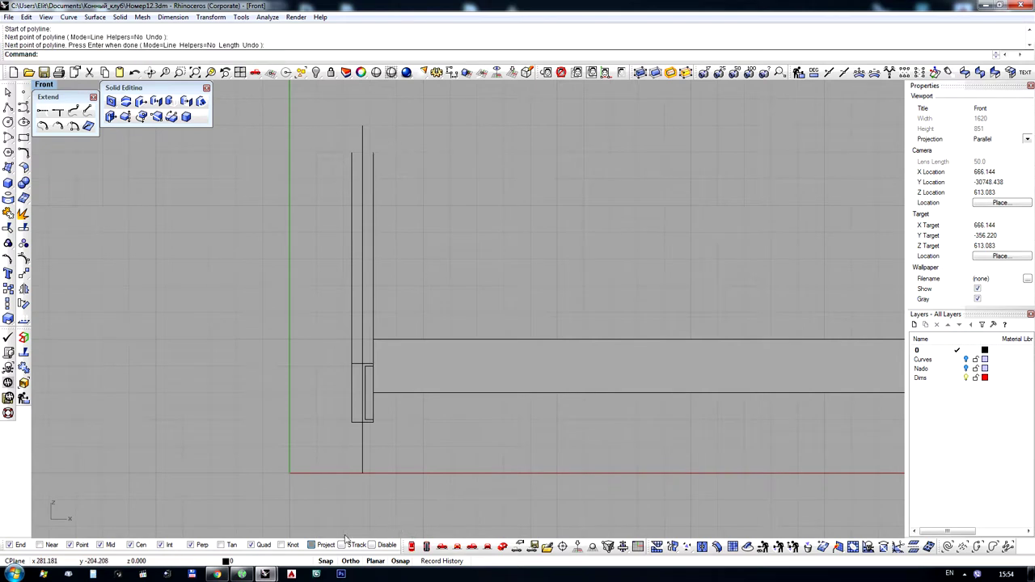
right_click_drag(429, 356, 381, 348)
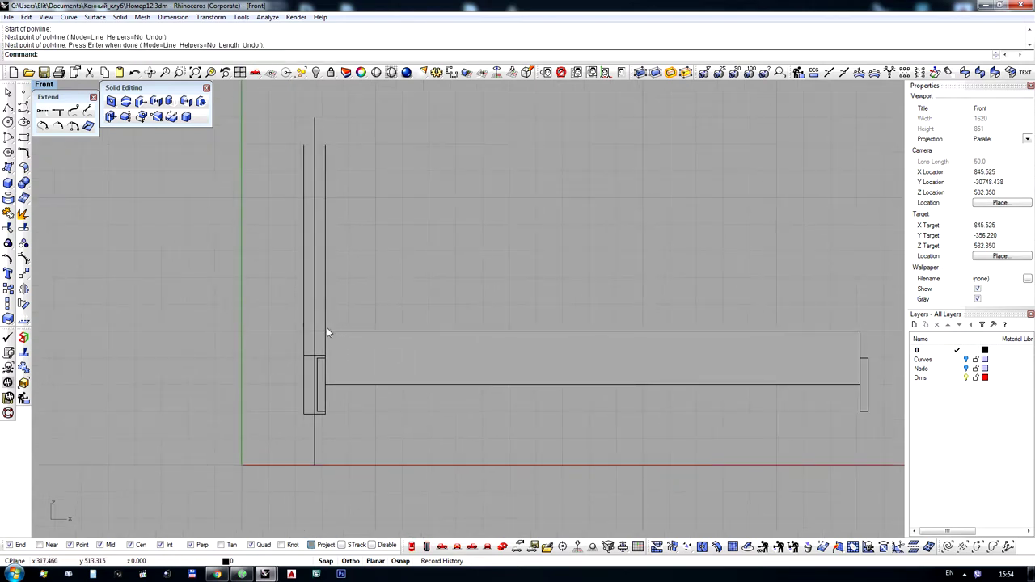
left_click(437, 376)
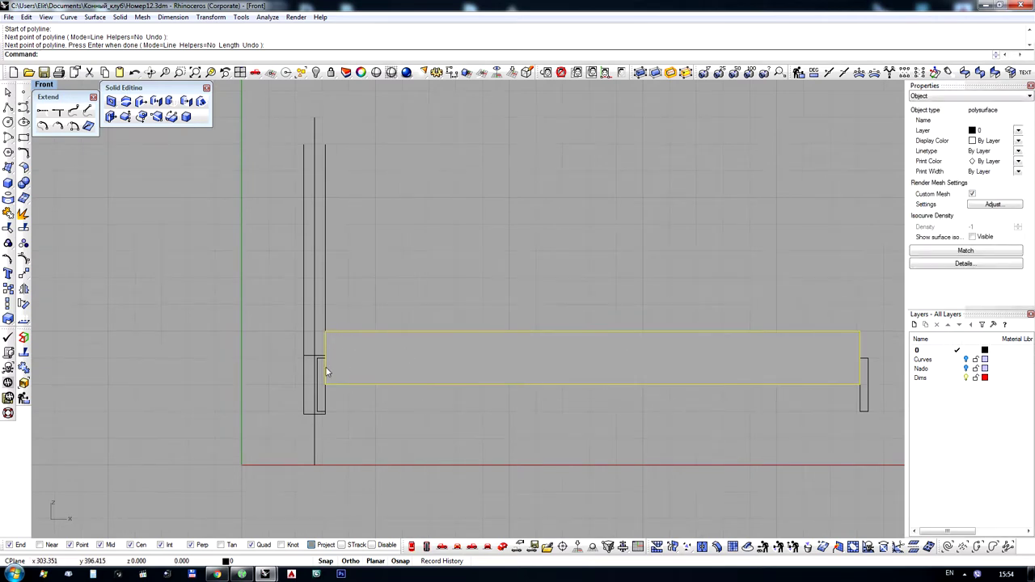
right_click_drag(366, 208, 382, 286)
scroll(398, 139, "up", 4)
left_click(399, 139)
scroll(389, 236, "down", 10)
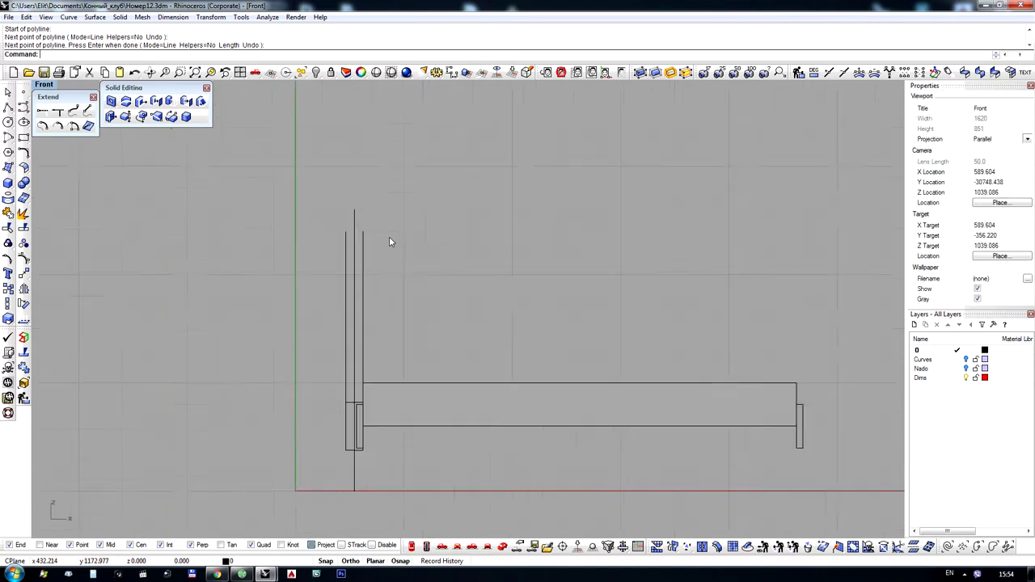
scroll(386, 215, "up", 6)
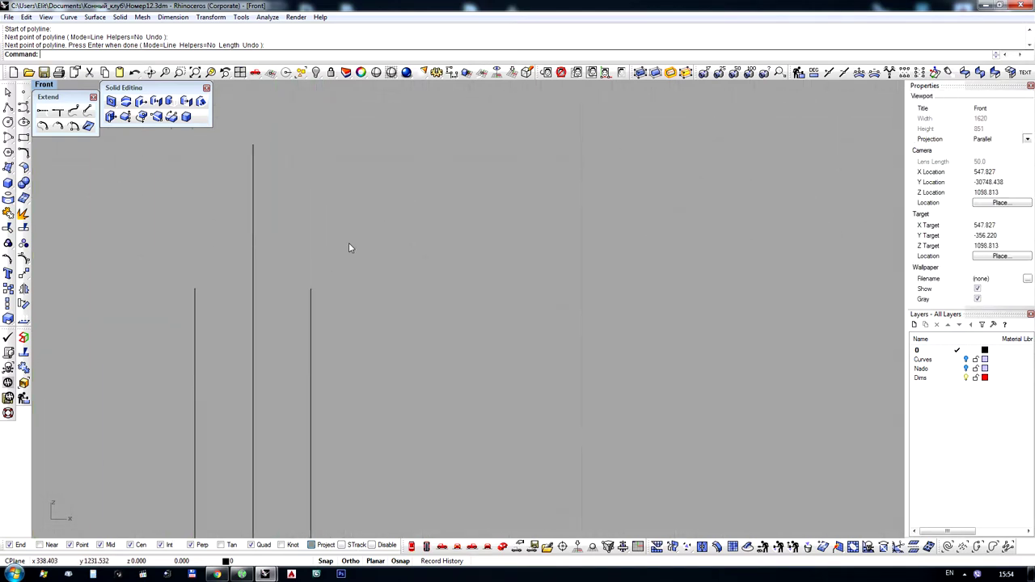
scroll(244, 192, "down", 4)
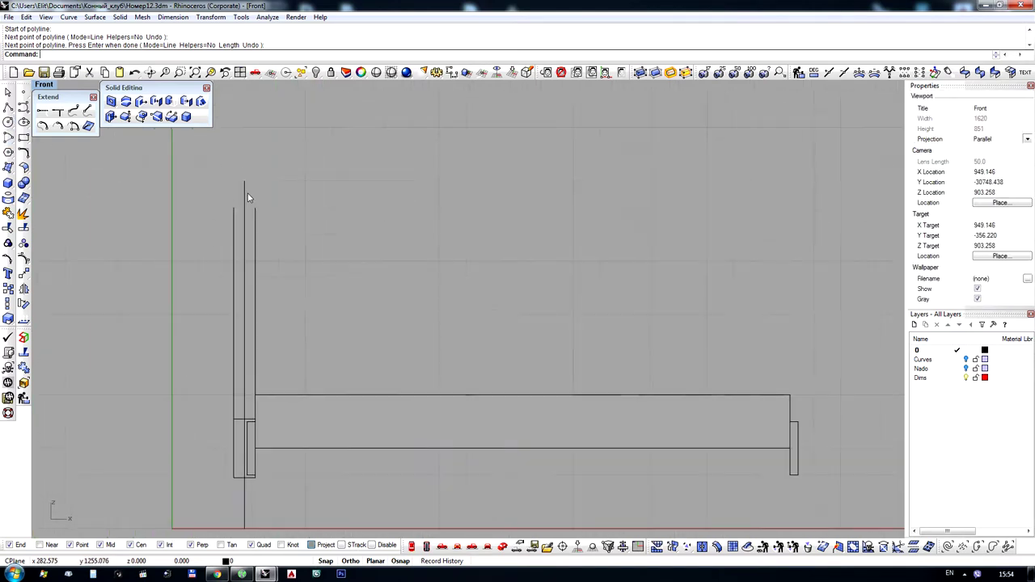
left_click(256, 307)
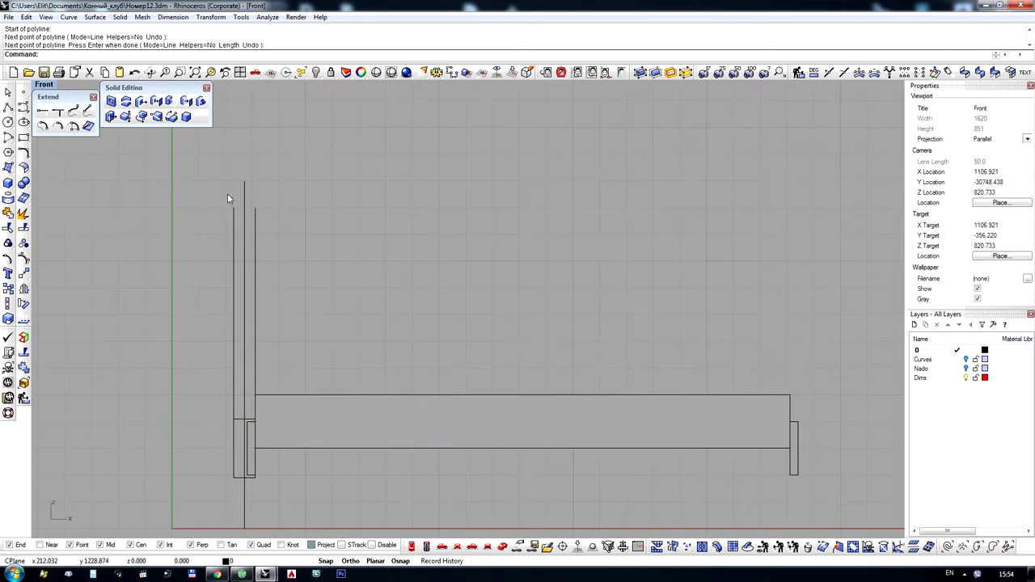
Draw a horizontal line about 468 long from the post's outer top end inward above the box
scroll(228, 199, "up", 1)
left_click(8, 106)
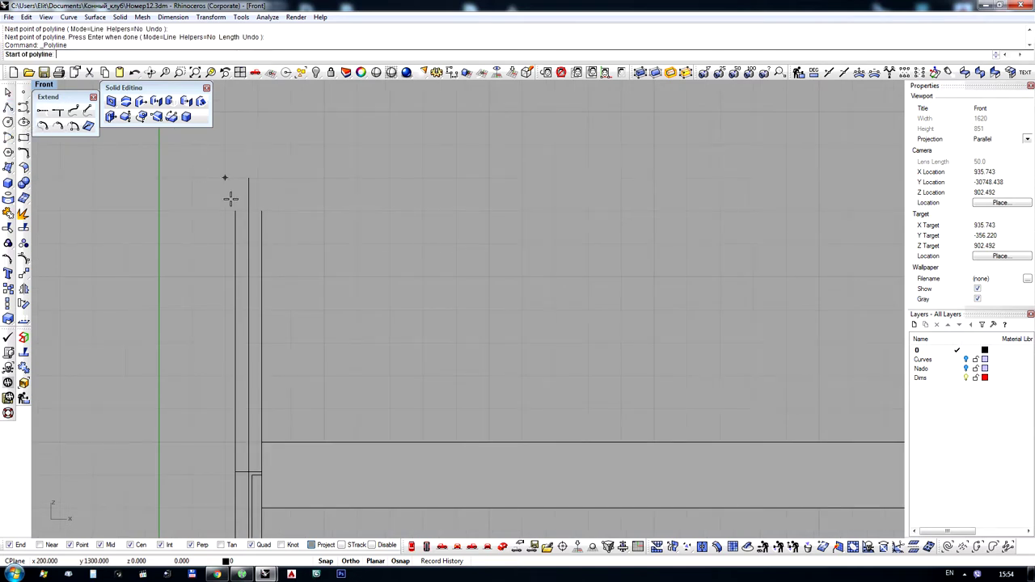
left_click(232, 209)
scroll(411, 199, "down", 3)
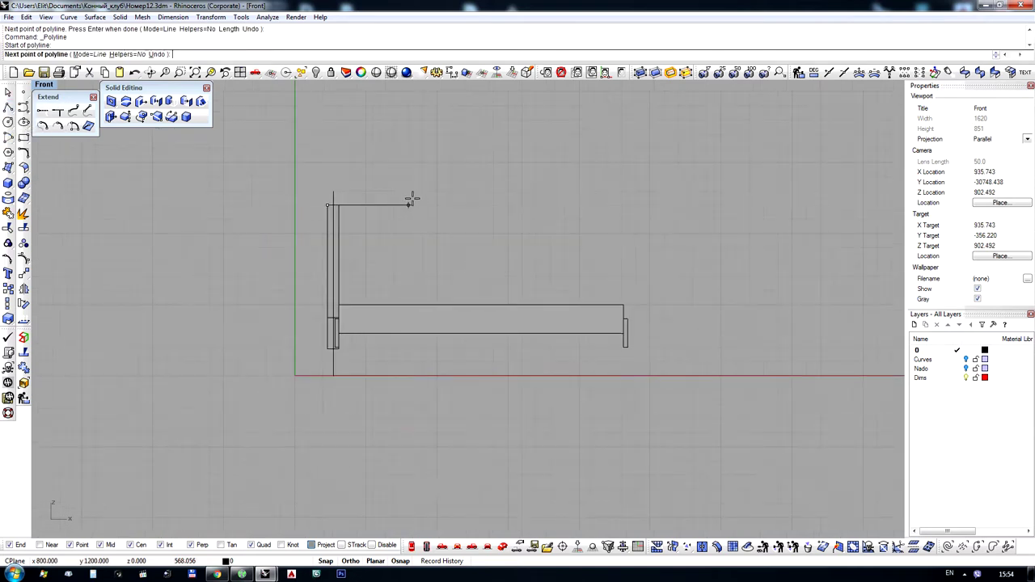
left_click(394, 203)
right_click(392, 203)
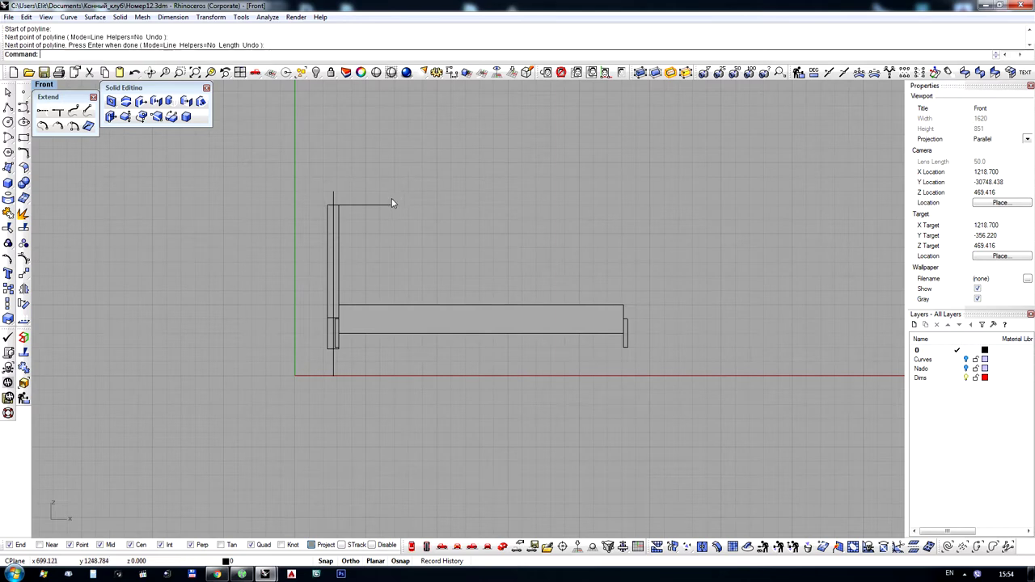
Mirror the horizontal top line about the vertical axis through the midpoint of the box's top edge
left_click(24, 287)
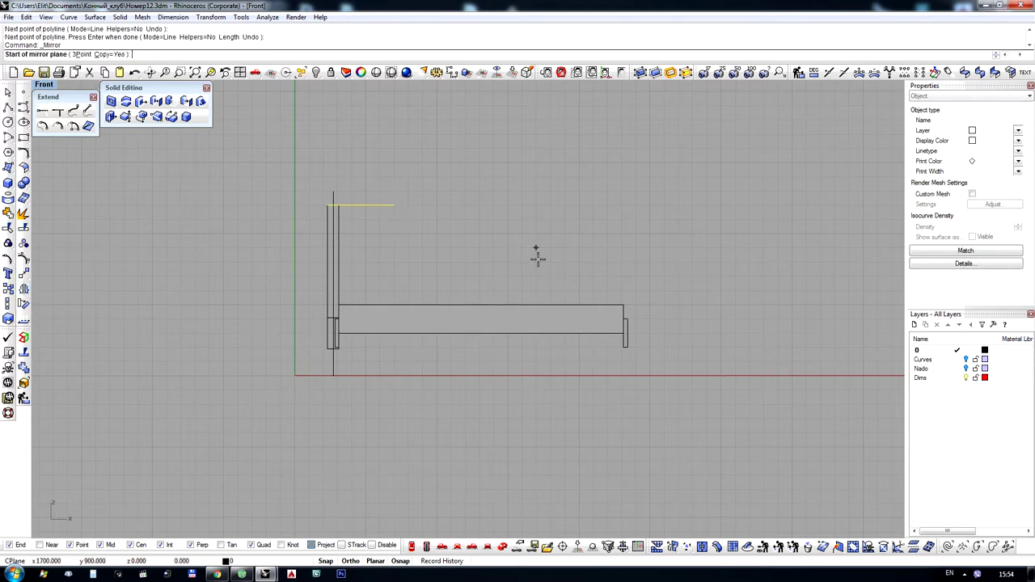
left_click(481, 306)
left_click(464, 231)
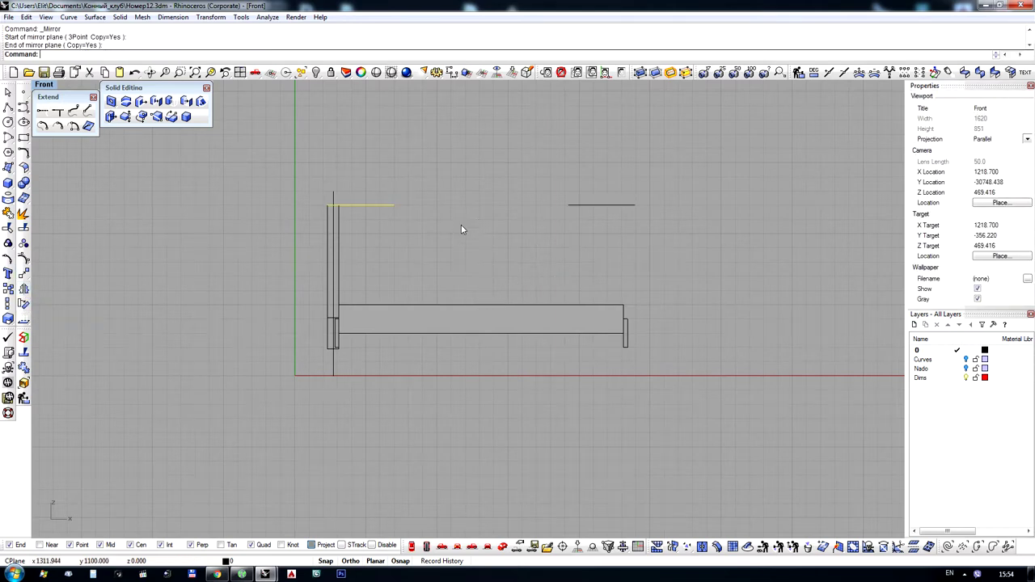
scroll(409, 182, "up", 3)
scroll(396, 210, "down", 3)
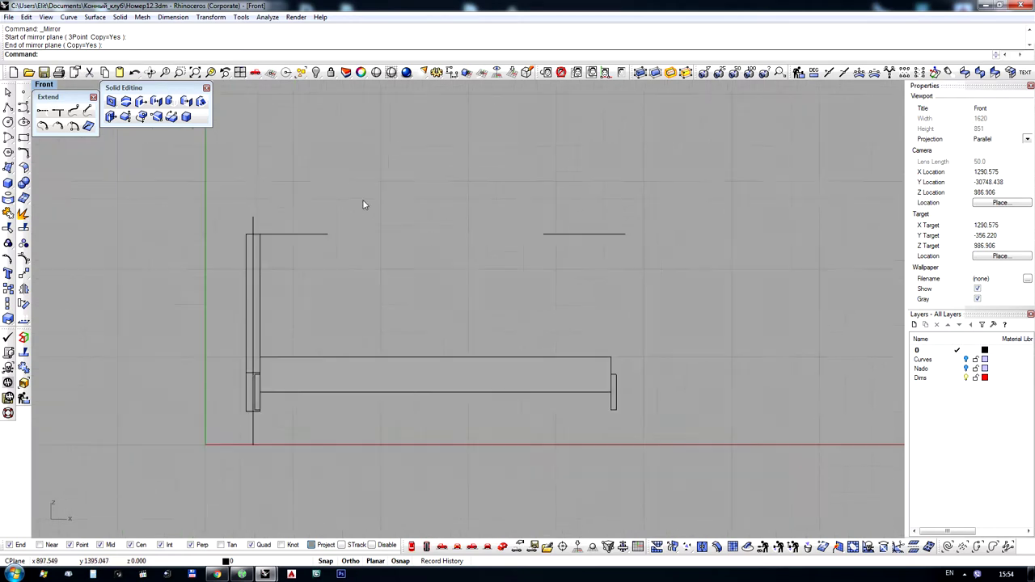
left_click(7, 137)
left_click(38, 151)
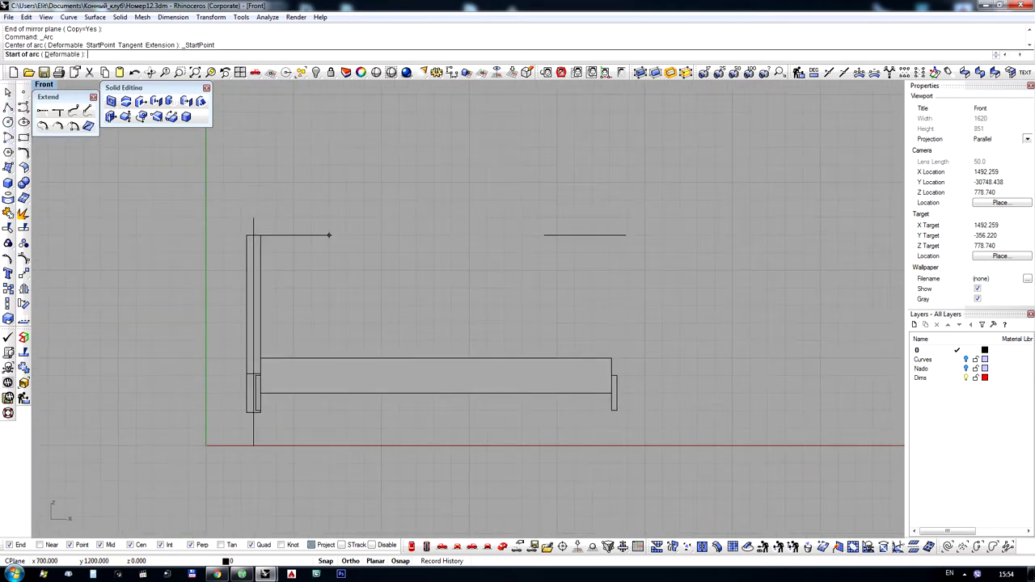
left_click(328, 235)
left_click(543, 236)
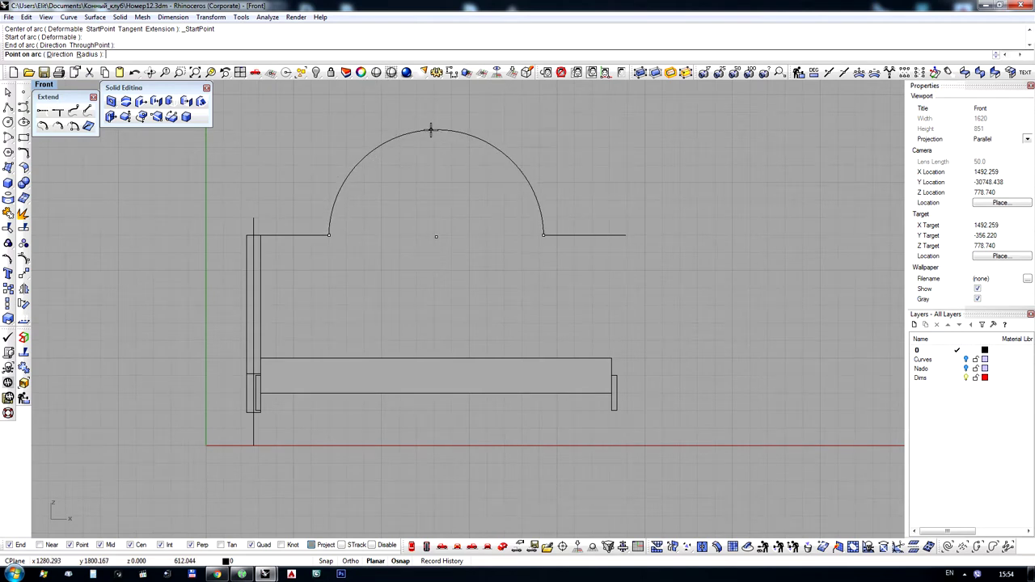
key("Escape")
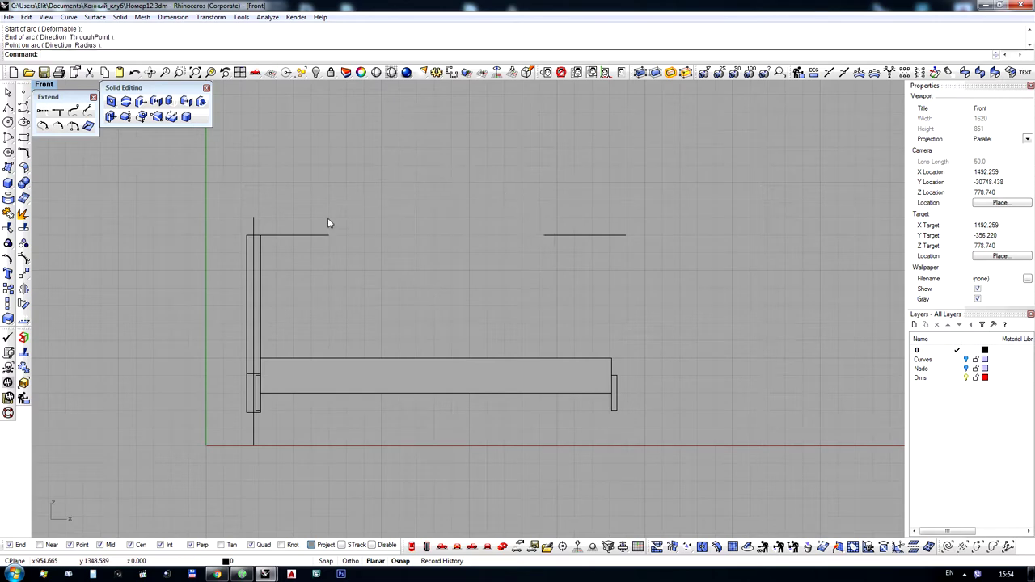
Scale the left horizontal top line in one direction to a length of 350 and delete its mirrored copy
scroll(327, 218, "up", 3)
left_click(348, 249)
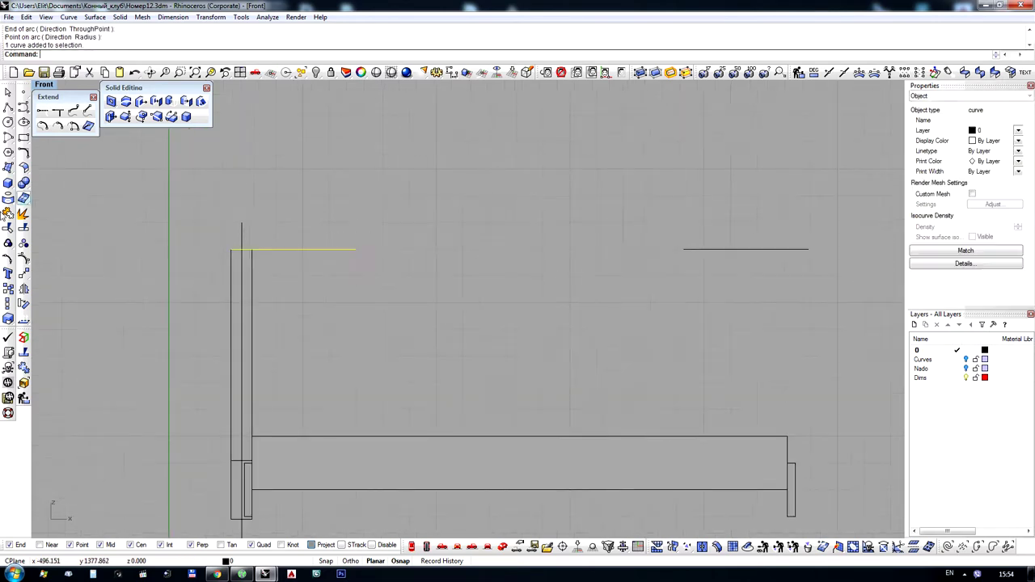
left_click(8, 304)
left_click(227, 248)
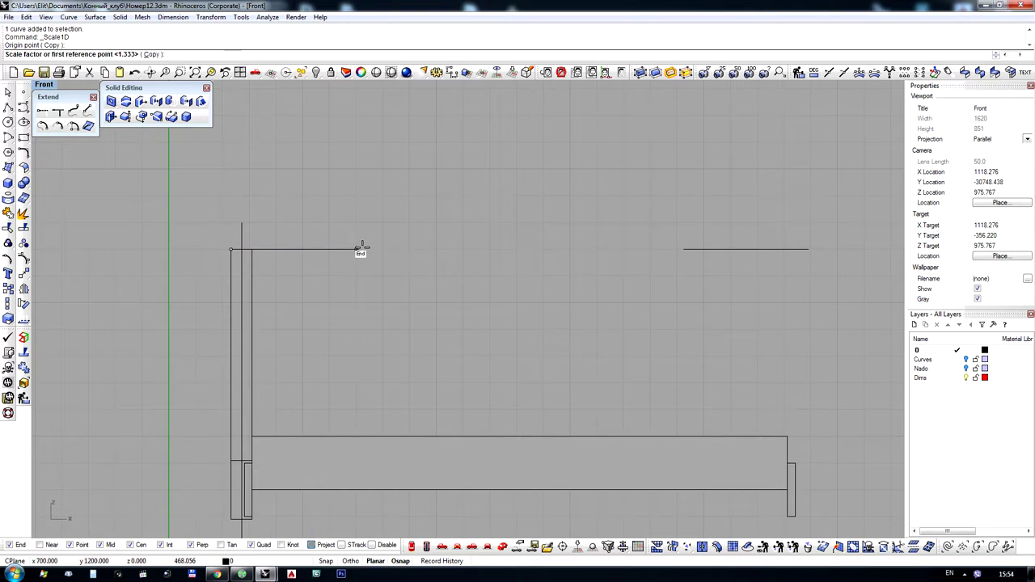
left_click(360, 248)
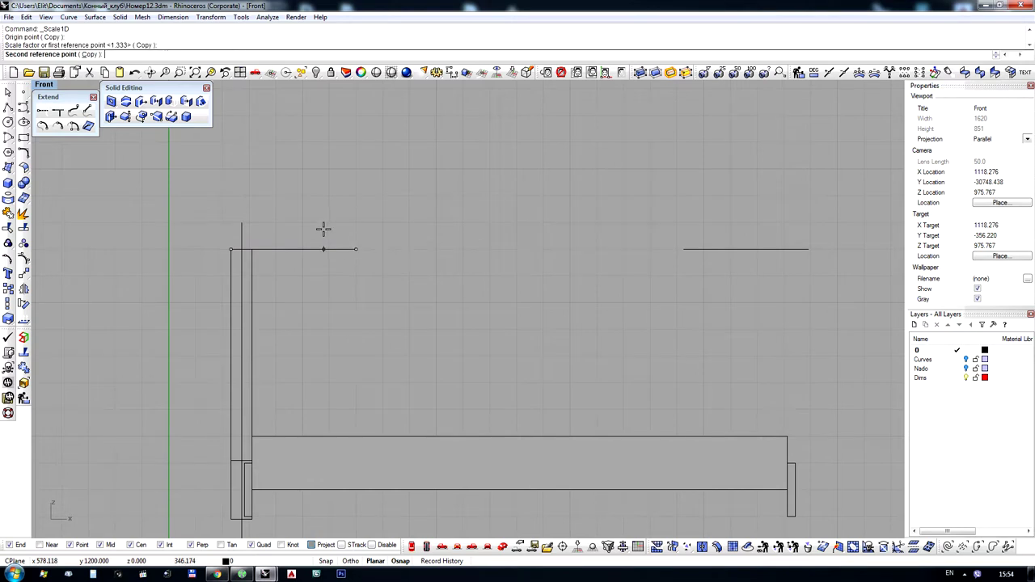
type("350")
key("Return")
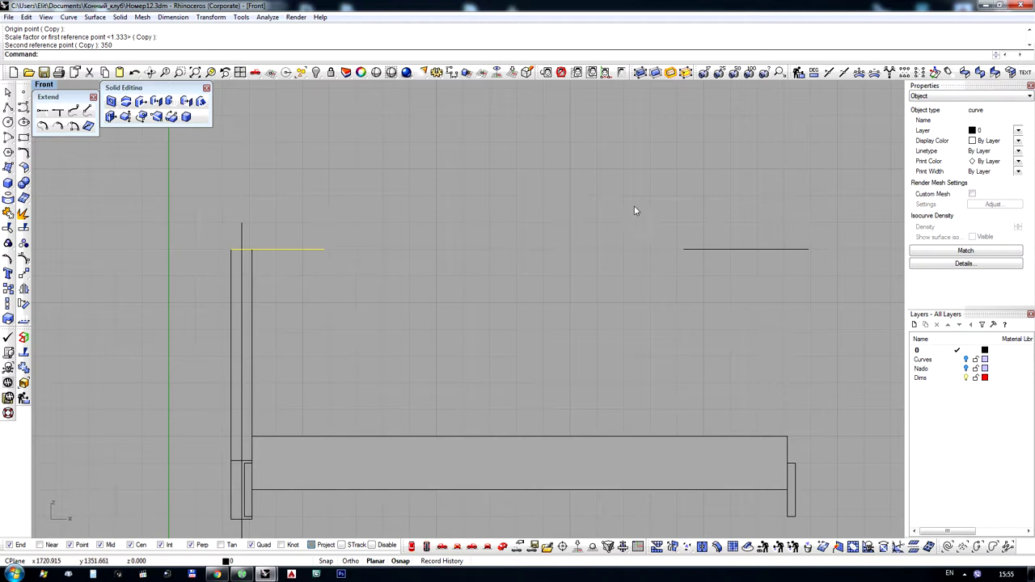
left_click_drag(700, 212, 653, 293)
key("Delete")
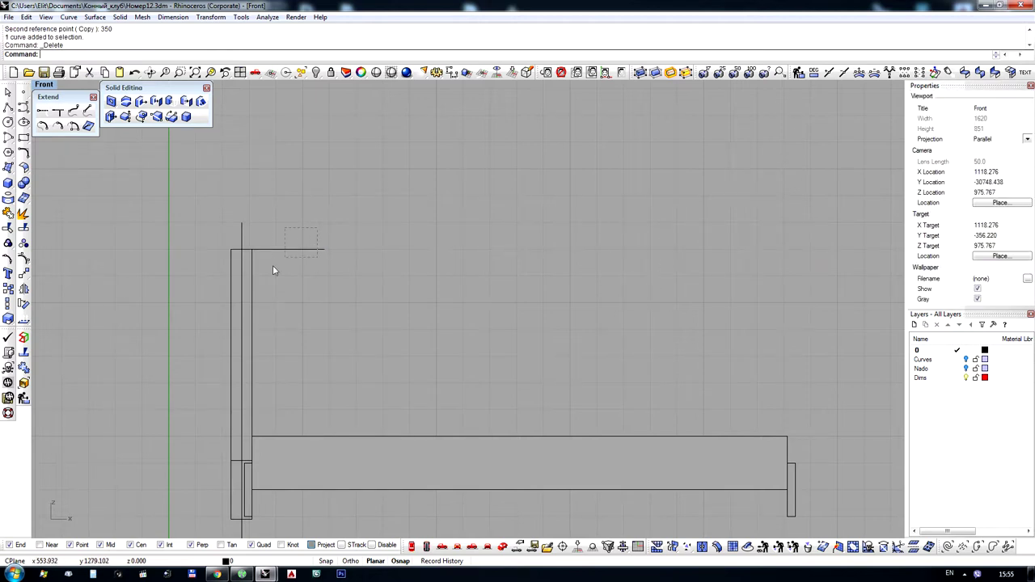
Mirror the left post's two vertical lines, horizontal top line and wide rectangle about the vertical axis through the box's midpoint
left_click_drag(249, 280, 249, 280)
scroll(229, 270, "down", 3)
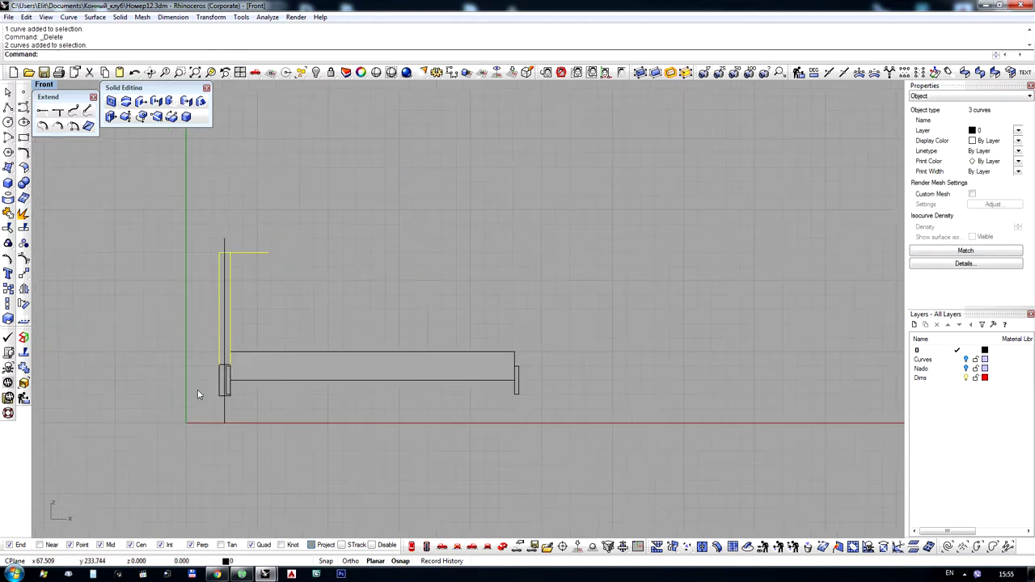
left_click(25, 289)
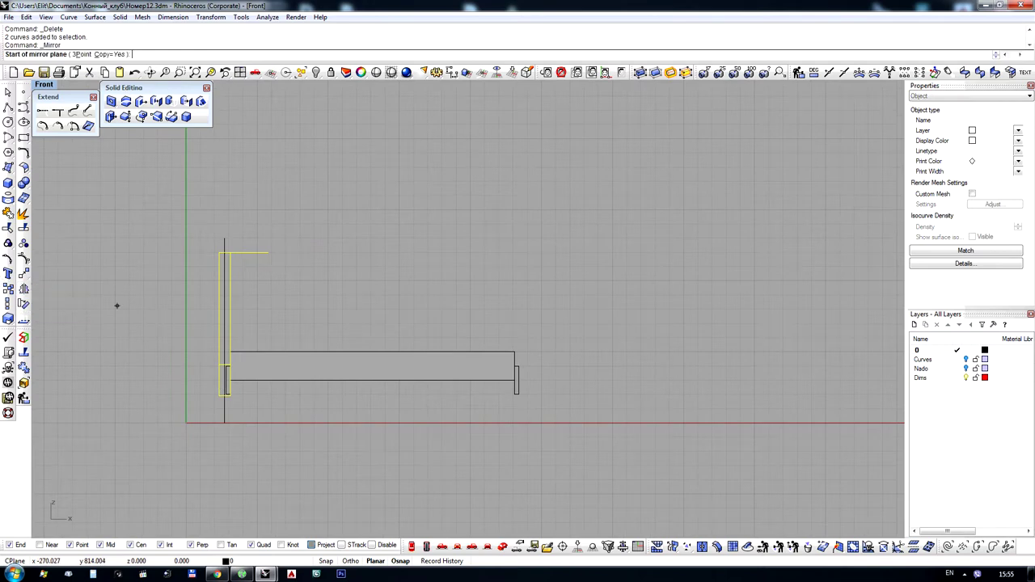
left_click(374, 351)
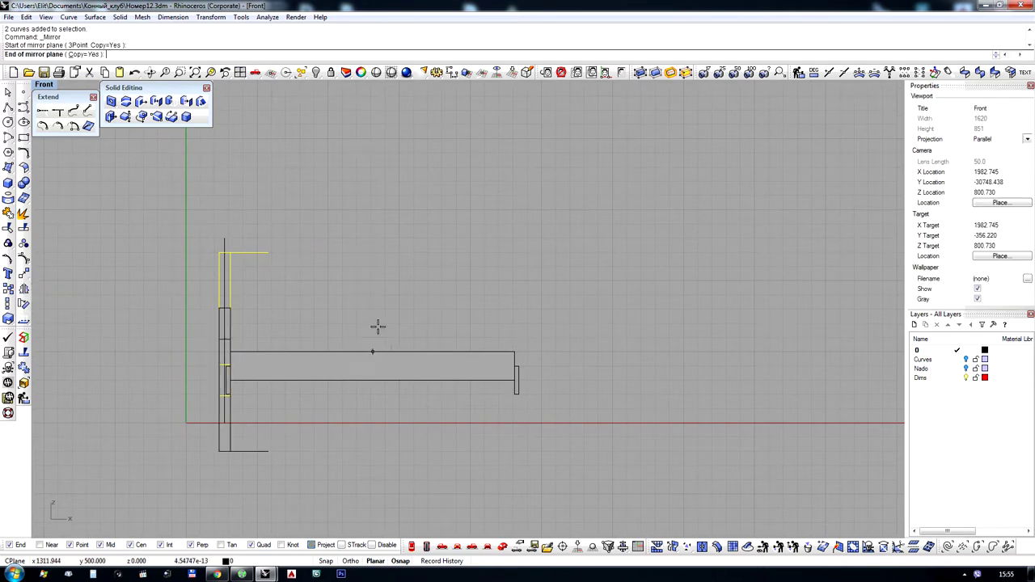
left_click(391, 245)
left_click(368, 240)
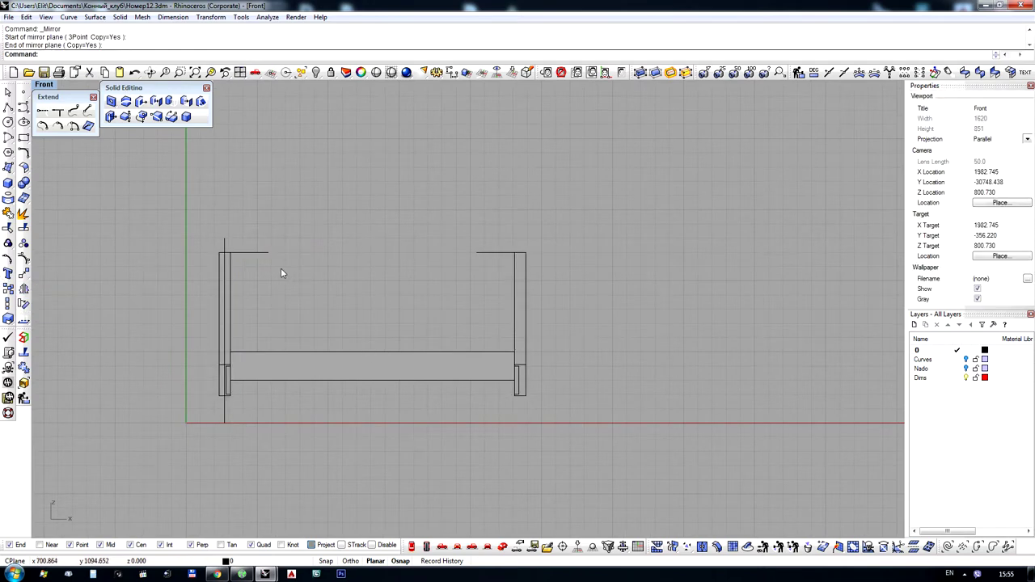
Mirror the left post's long vertical construction line about the same axis through the midpoint of the box's top edge
scroll(280, 273, "up", 3)
left_click(256, 229)
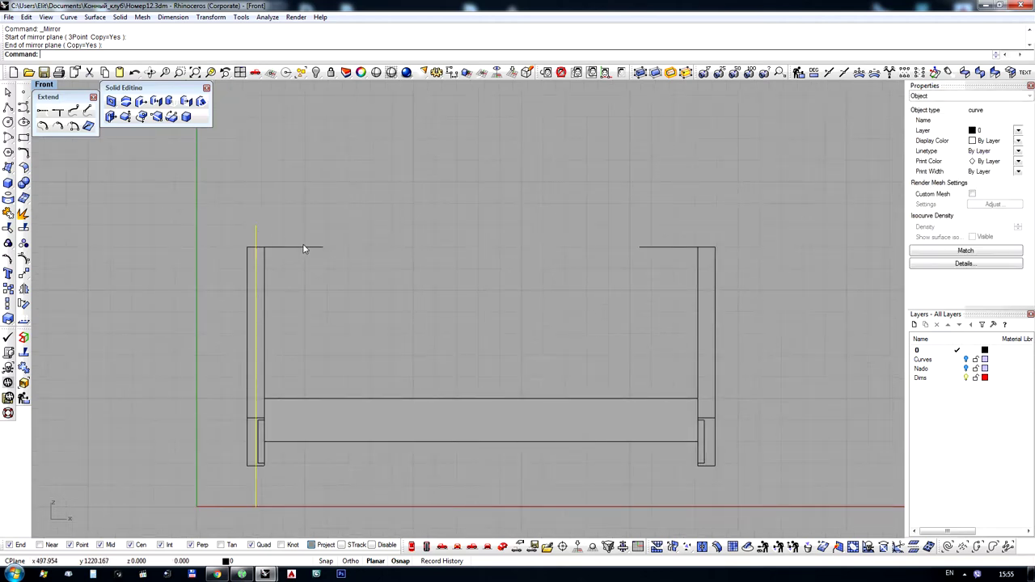
scroll(291, 245, "down", 2)
left_click(24, 288)
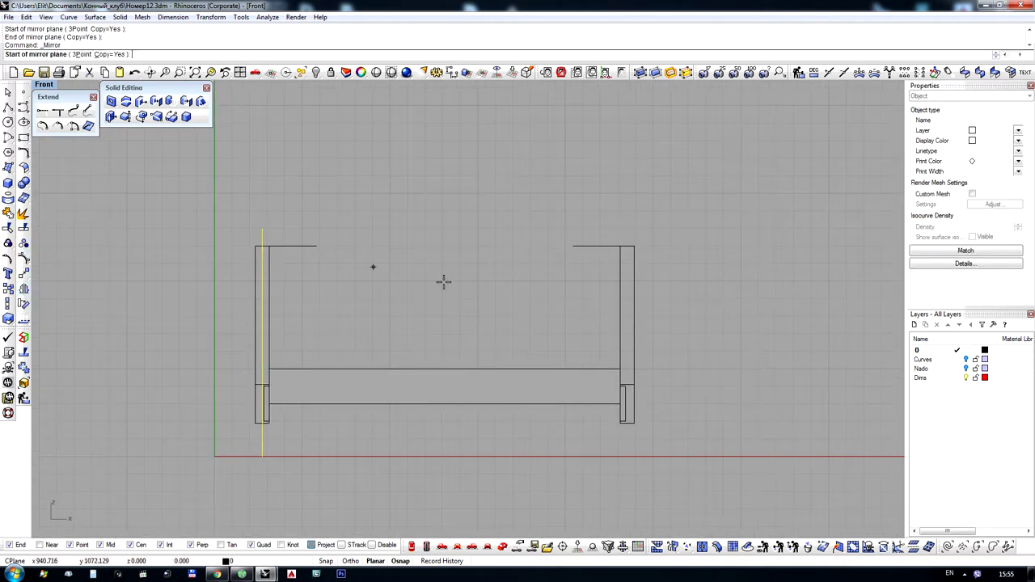
left_click(445, 369)
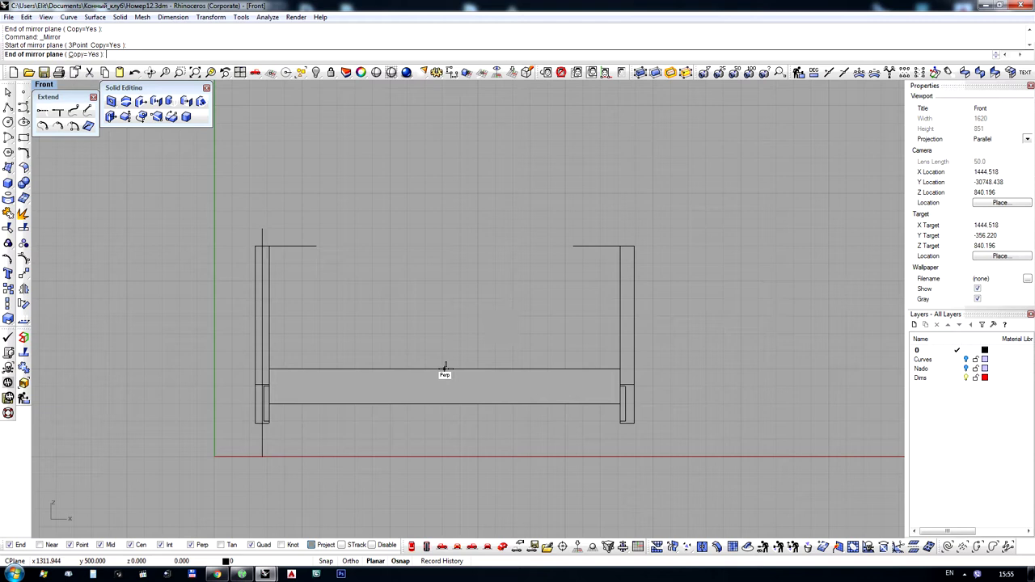
left_click(450, 275)
left_click(468, 266)
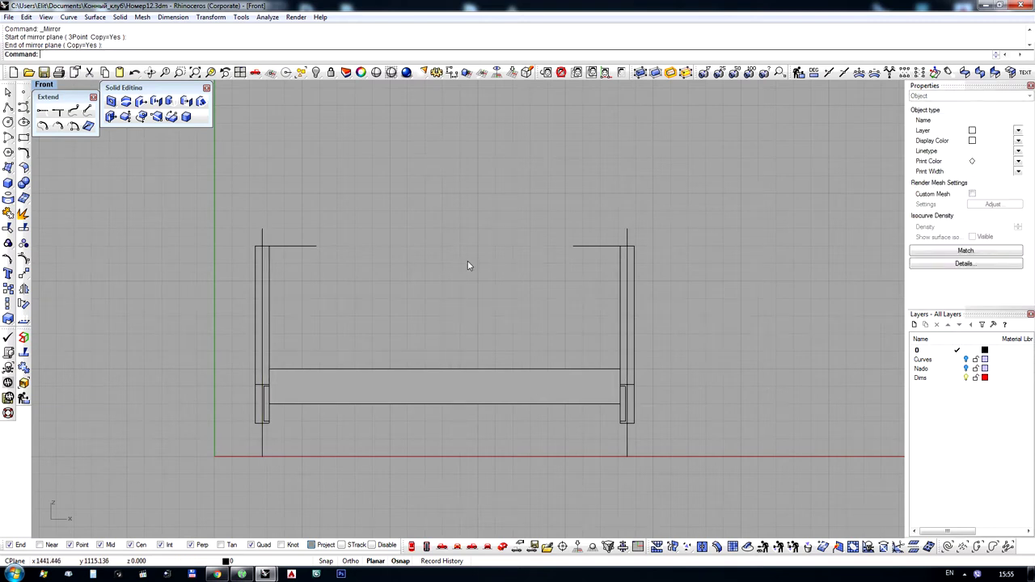
Draw a horizontal line connecting the inner ends of the two short top lines above the box
left_click(8, 107)
left_click(316, 246)
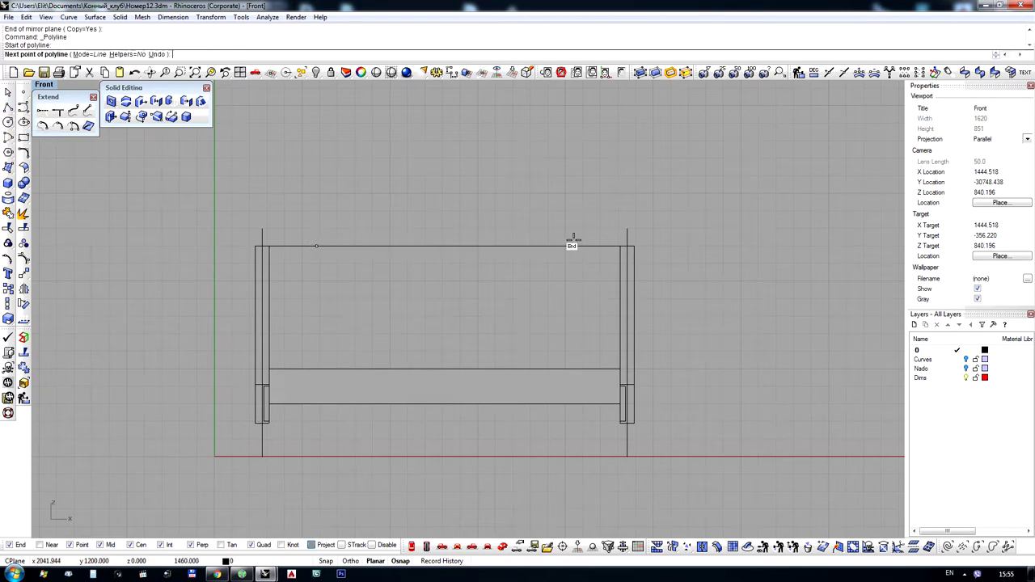
left_click(574, 240)
key("Return")
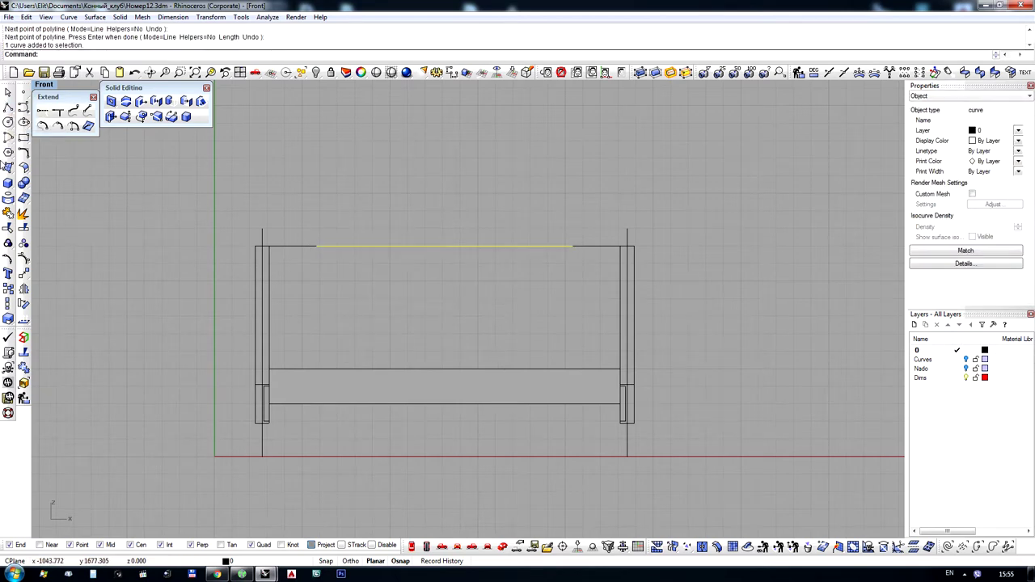
Draw a circle centred on the top connecting line's midpoint and reaching its ends, and trim away the lower half
left_click(8, 122)
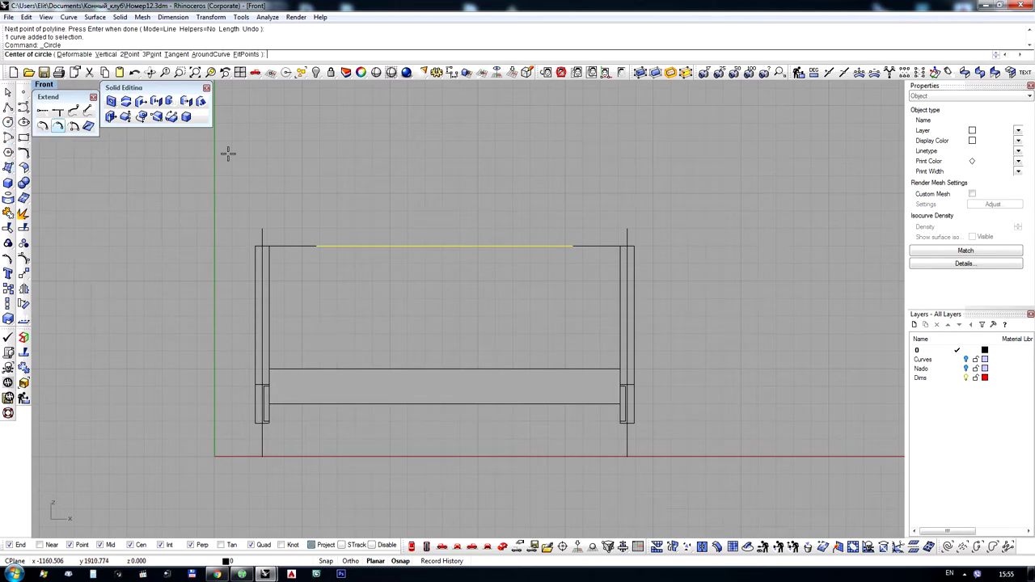
left_click(439, 244)
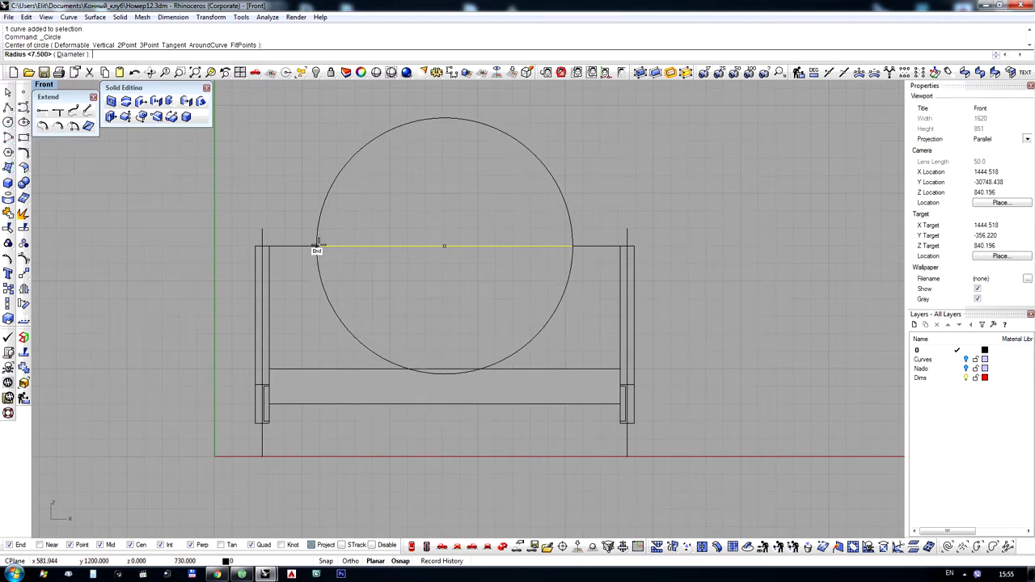
left_click(316, 244)
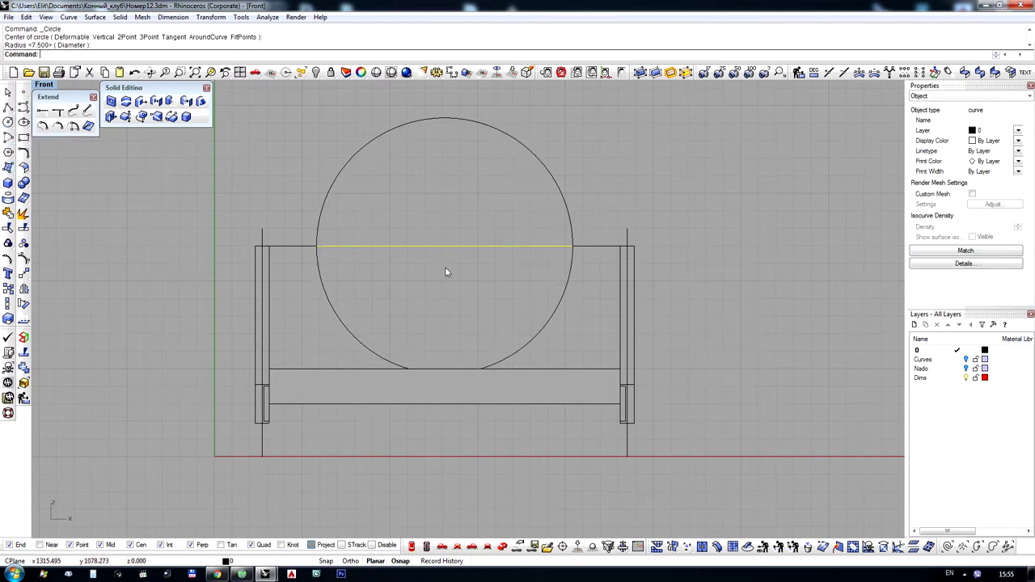
left_click(8, 228)
left_click(337, 312)
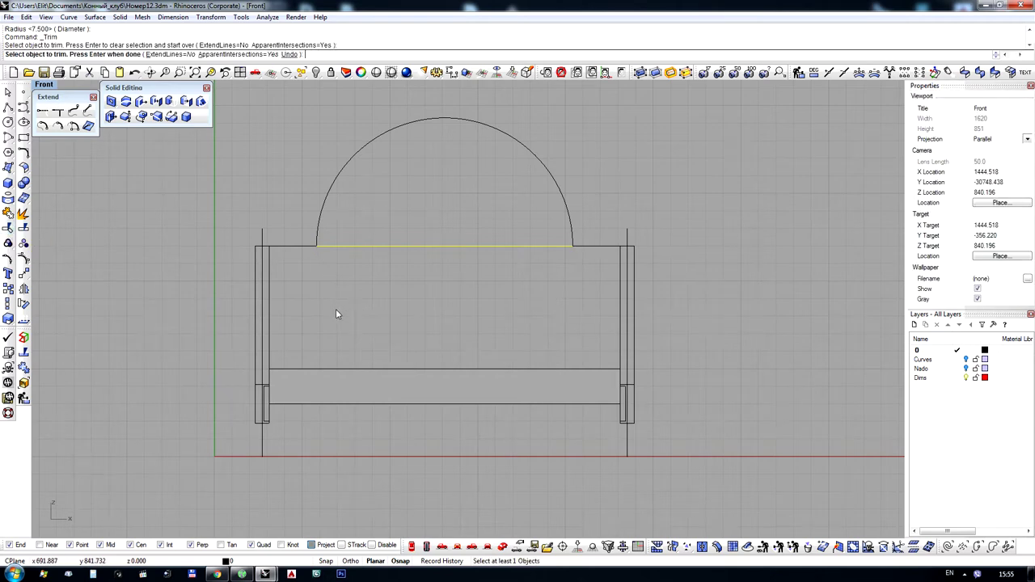
key("Return")
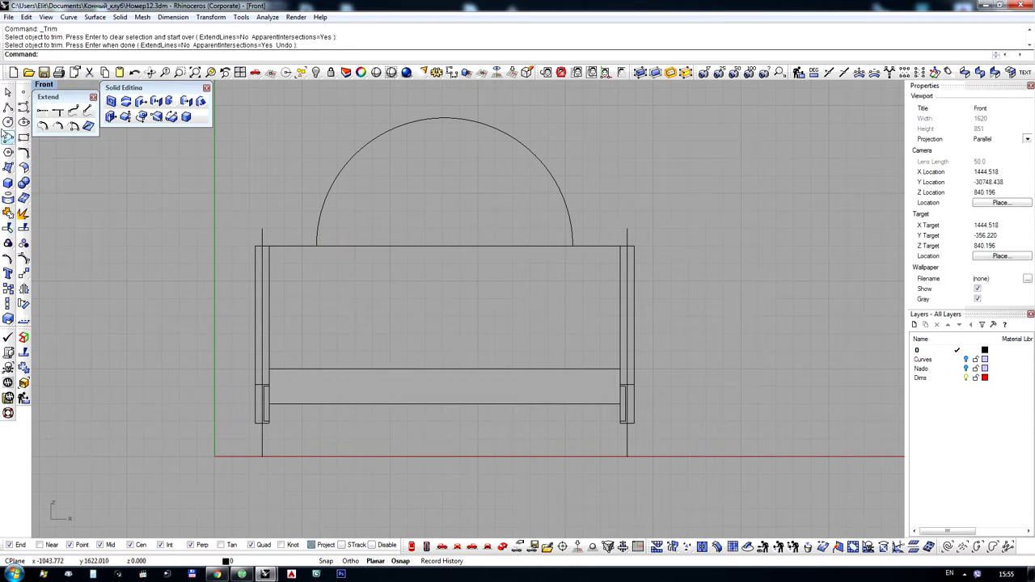
Draw a vertical construction line 400 long upward from the midpoint of the top connecting line
left_click(8, 136)
left_click(444, 245)
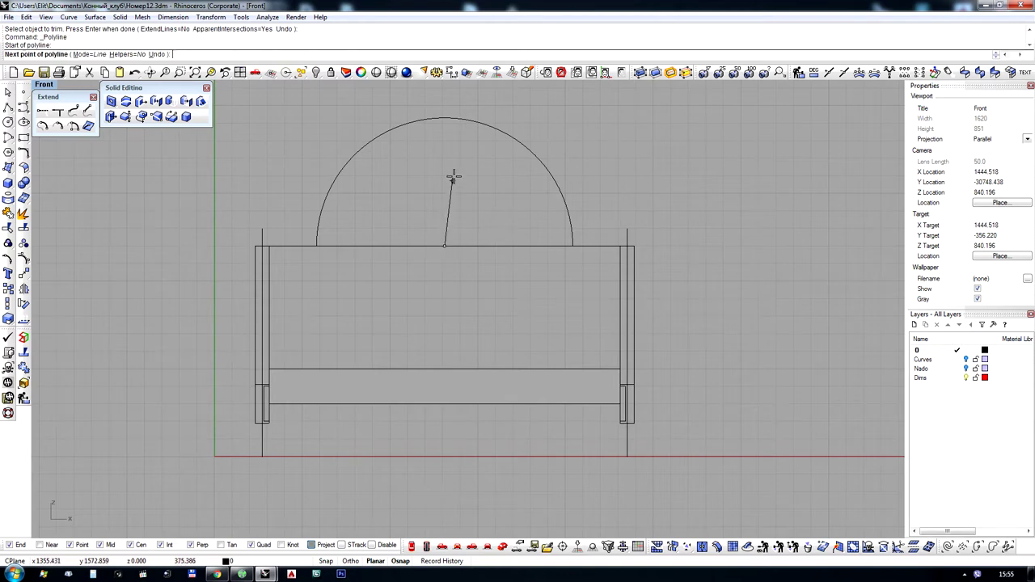
left_click(454, 177, "shift")
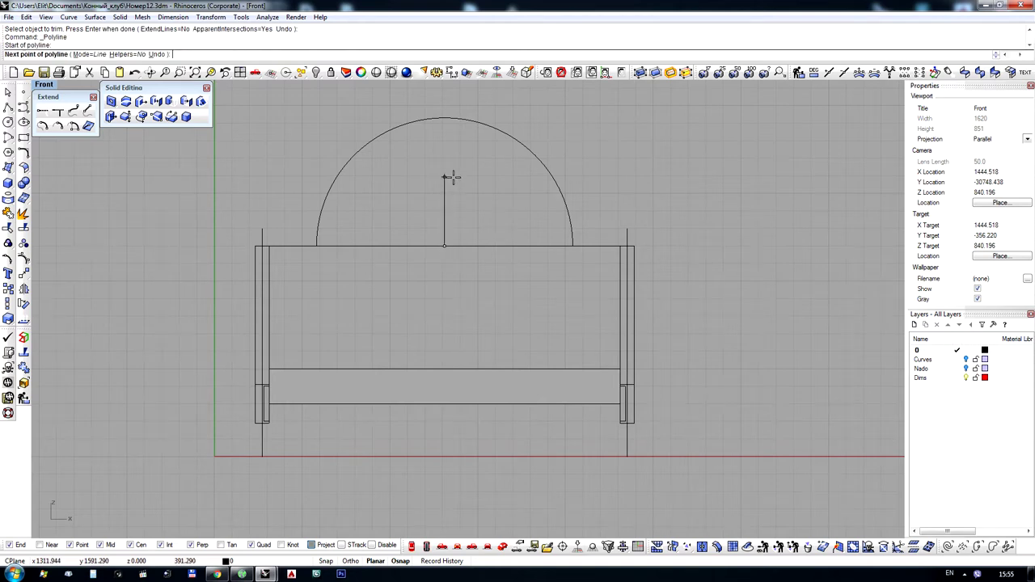
type("400")
key("Return")
left_click(454, 177, "shift")
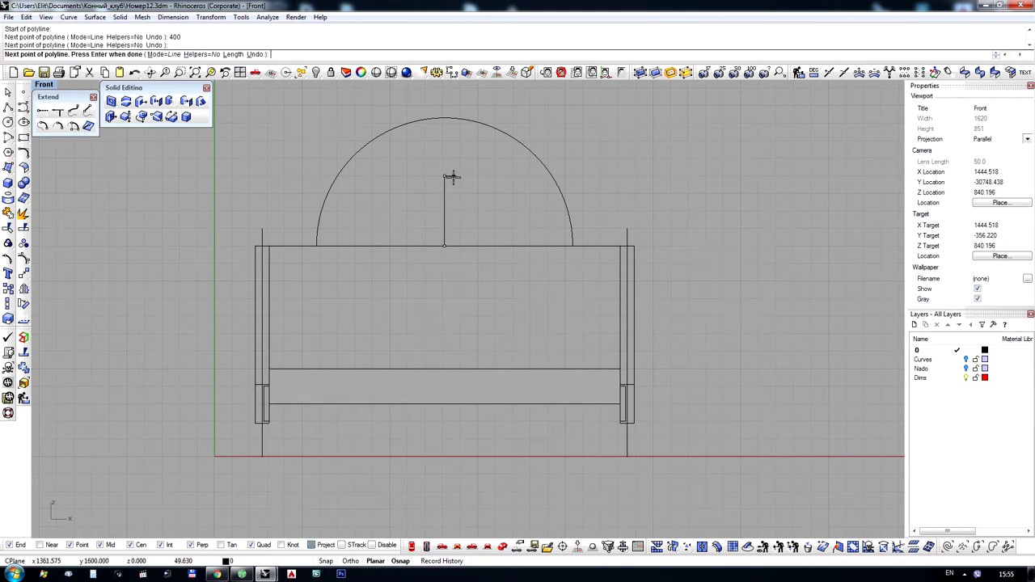
right_click(453, 178)
Draw an arc between the inner ends of the two short top lines, passing through the vertical construction line's upper end
right_click_drag(473, 187, 473, 210)
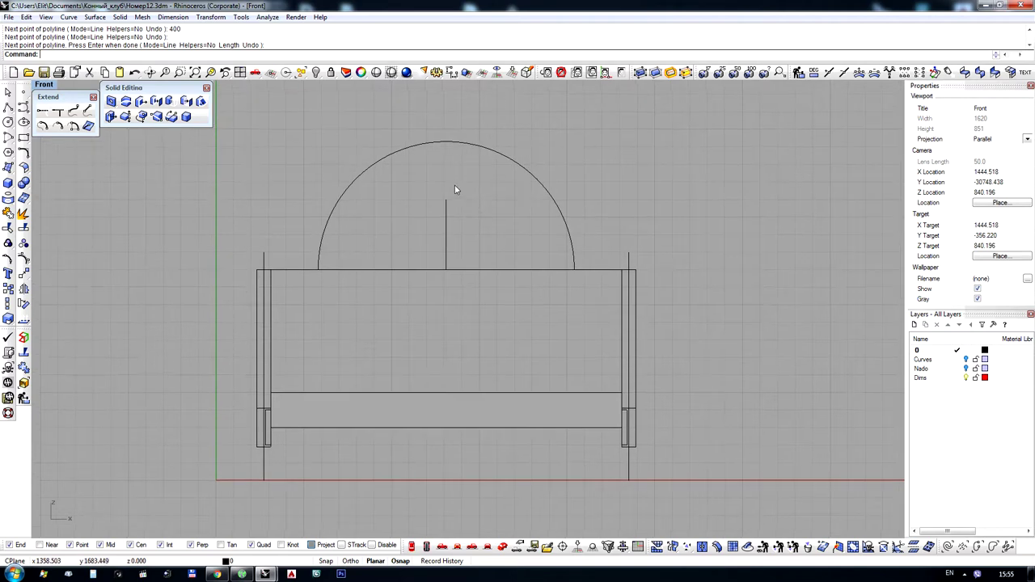
scroll(450, 182, "up", 2)
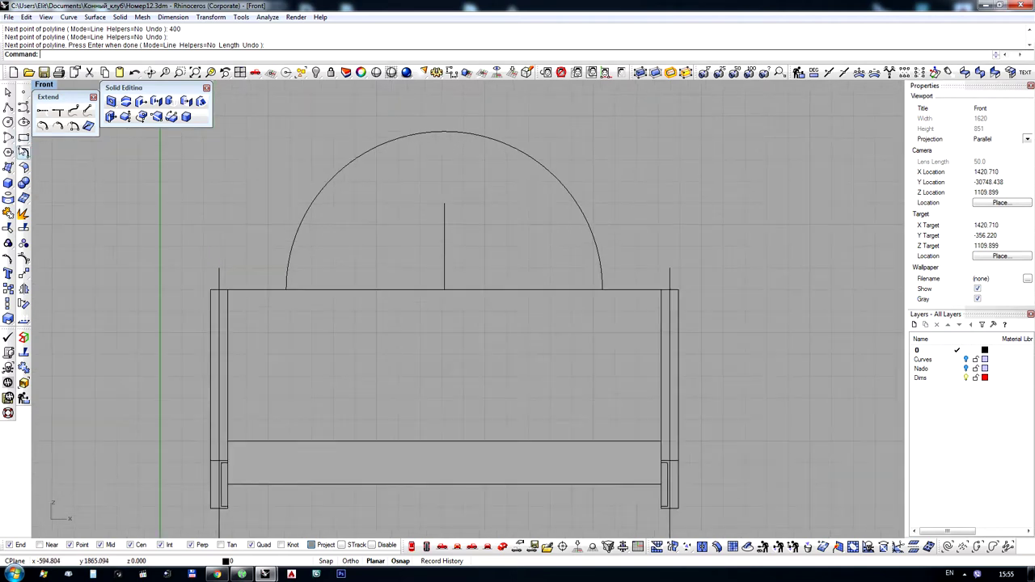
left_click(8, 138)
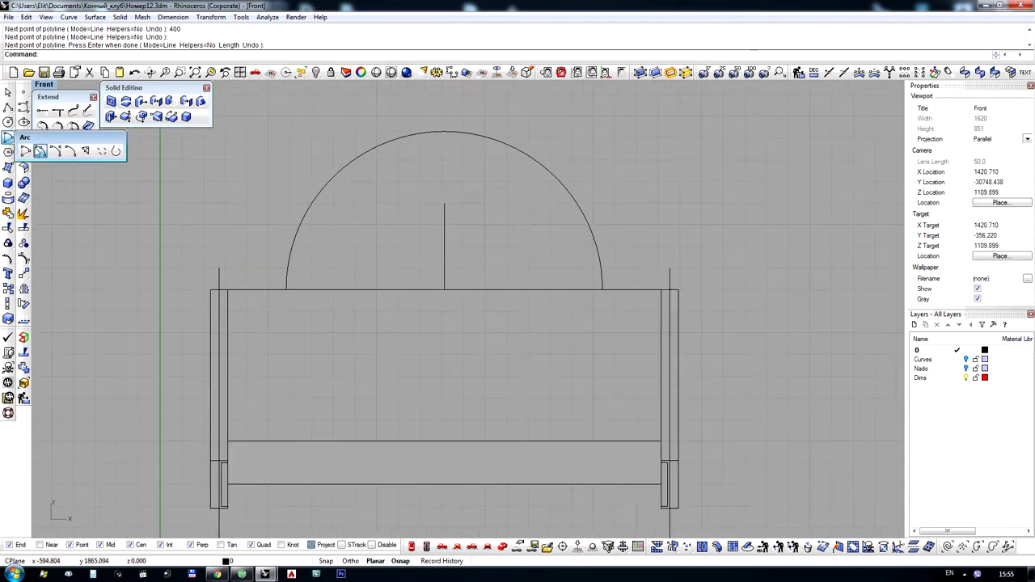
left_click(40, 150)
left_click(287, 288)
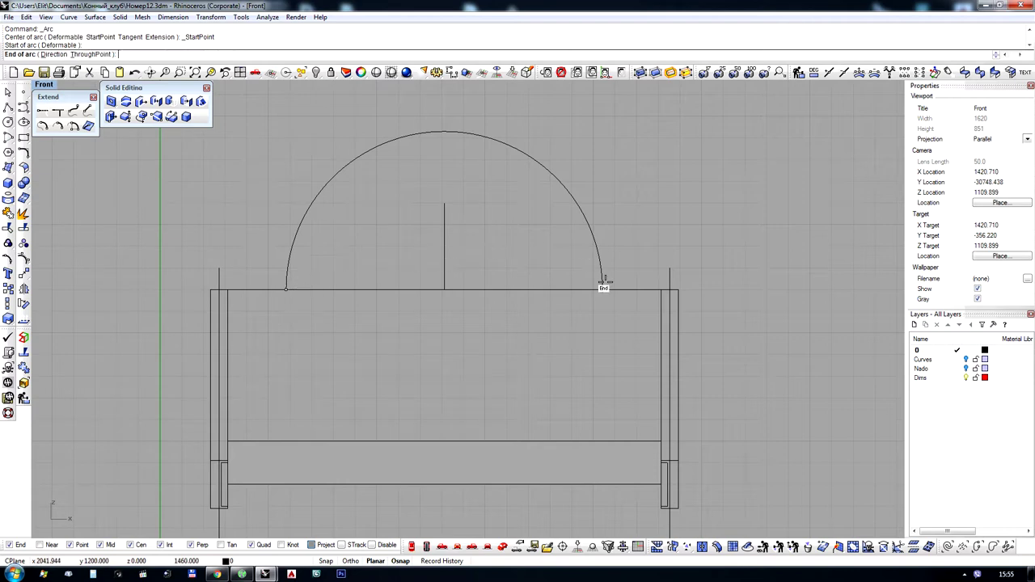
left_click(602, 288)
left_click(443, 203)
Delete the large semicircle, the vertical construction line and the horizontal connecting line, keeping the shallow arc
scroll(433, 168, "down", 3)
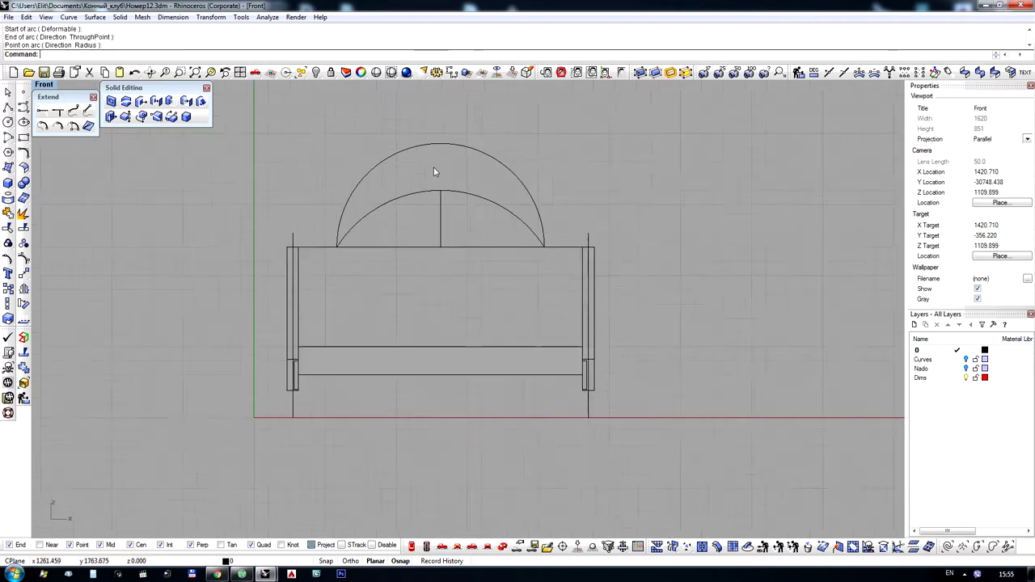
scroll(433, 172, "up", 4)
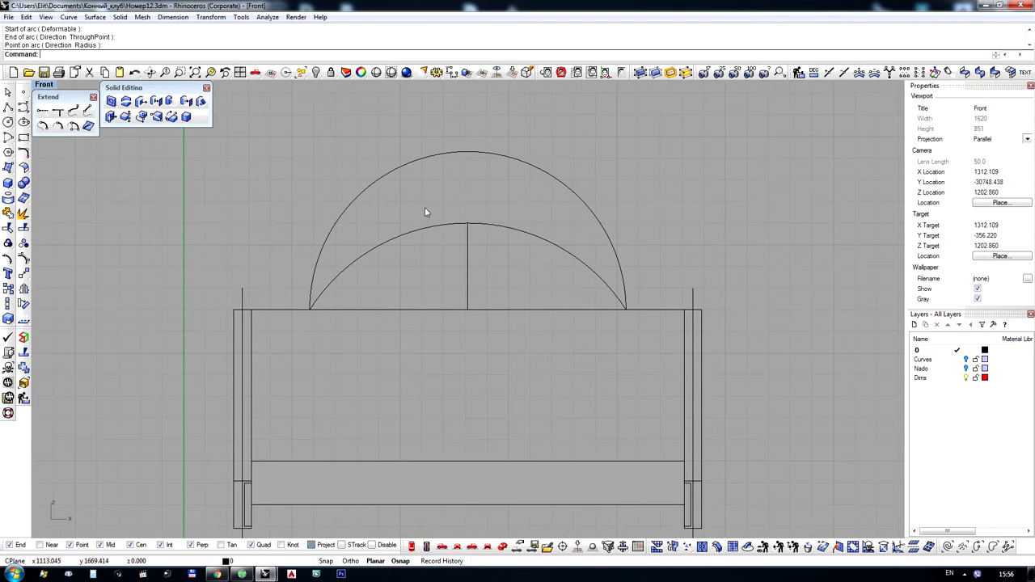
left_click(392, 170)
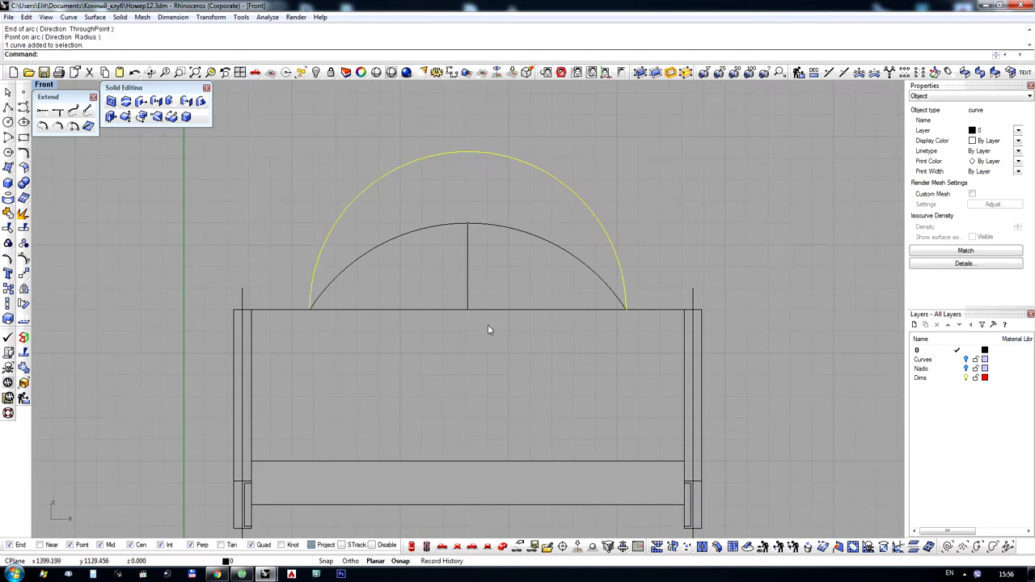
key("Delete")
left_click_drag(487, 329, 438, 262)
key("Delete")
Join the two short horizontal top lines and the arc into one open curve
left_click_drag(381, 329, 295, 260)
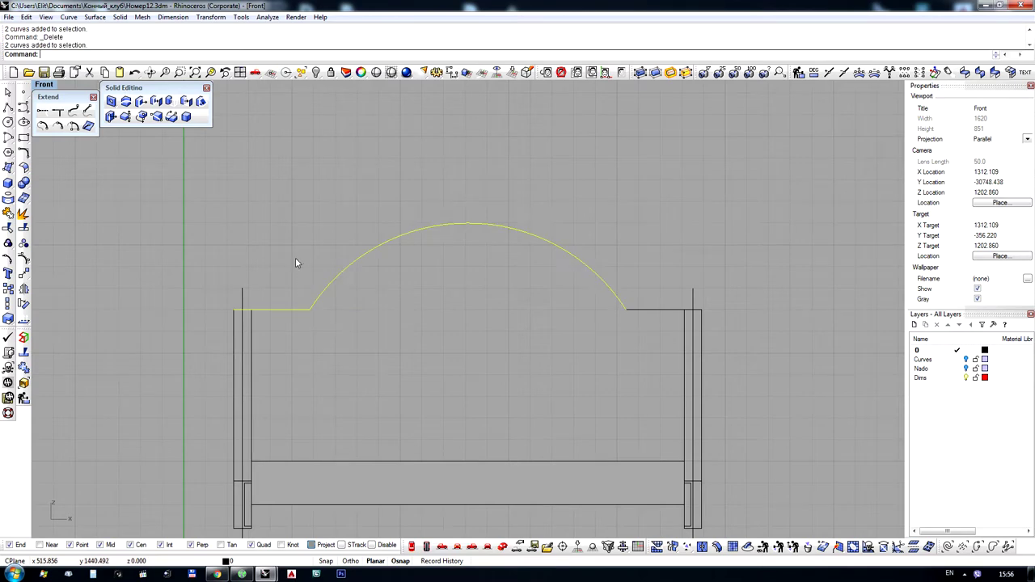
left_click_drag(654, 344, 542, 256)
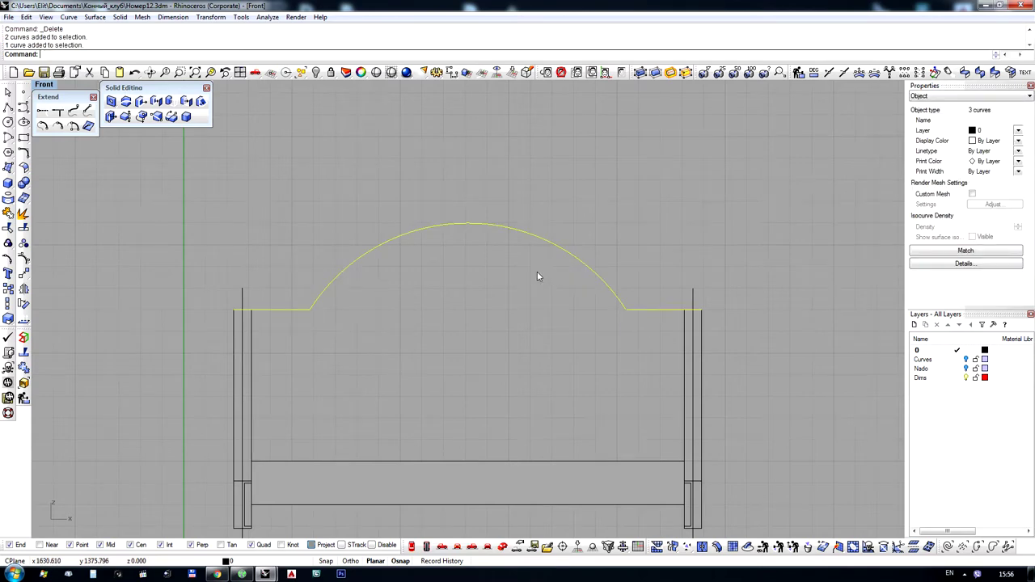
key("ctrl+j")
scroll(446, 231, "down", 2)
key("Escape")
scroll(400, 172, "down", 2)
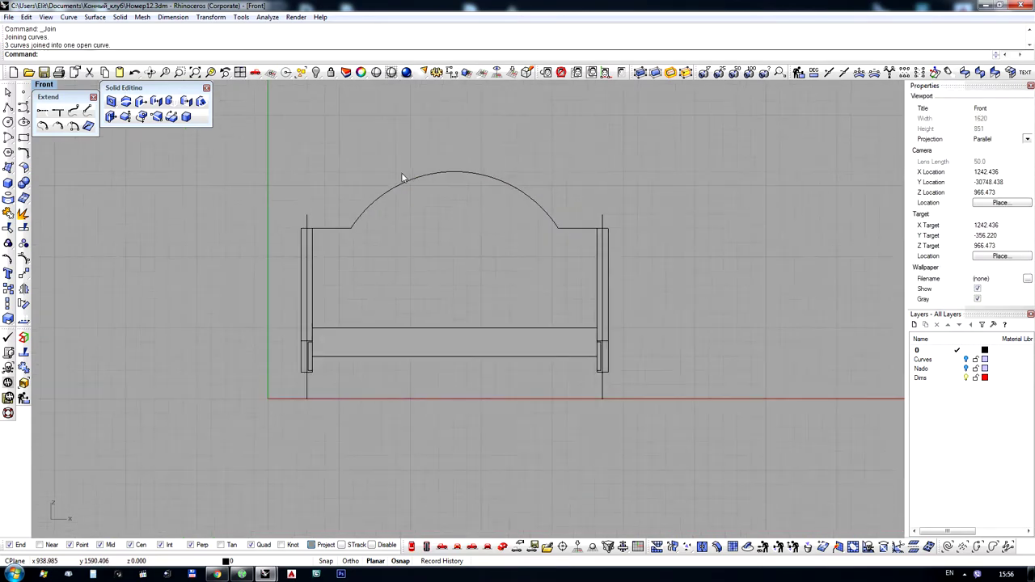
Offset the joined top outline outward by 80 with sharp corners
scroll(350, 265, "up", 4)
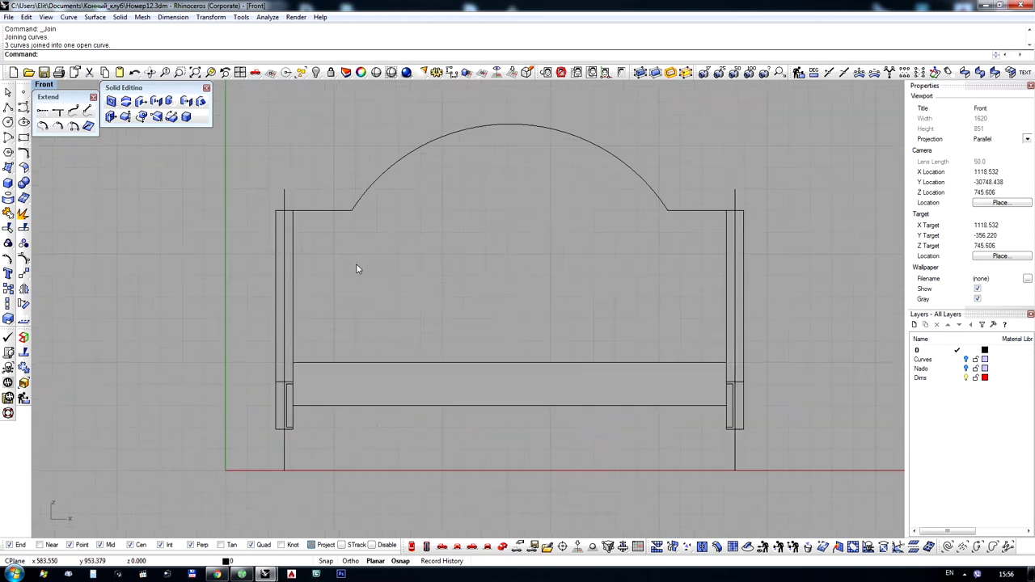
right_click_drag(406, 224, 405, 273)
scroll(420, 217, "down", 4)
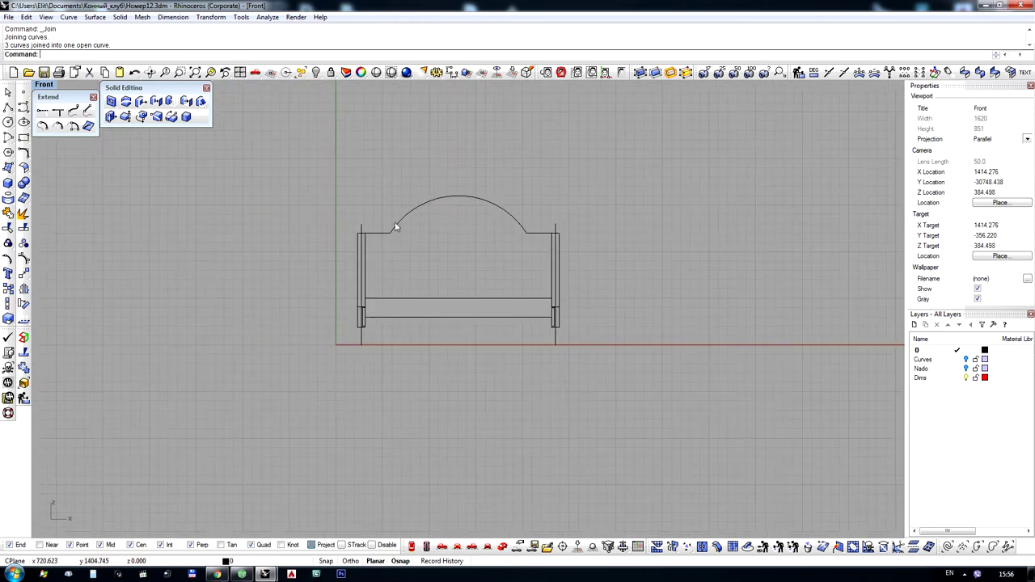
scroll(348, 225, "up", 8)
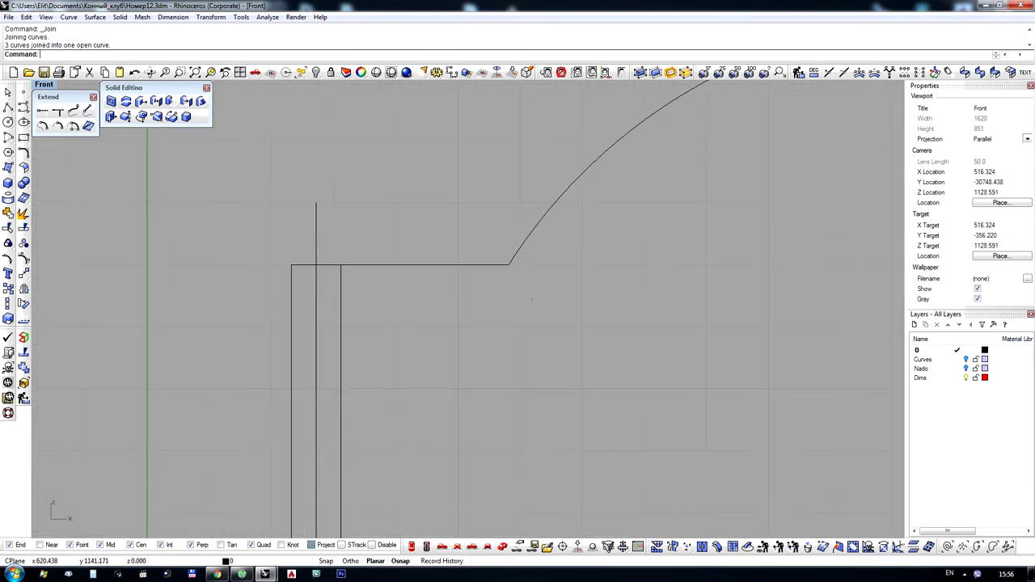
left_click(480, 264)
left_click(24, 154)
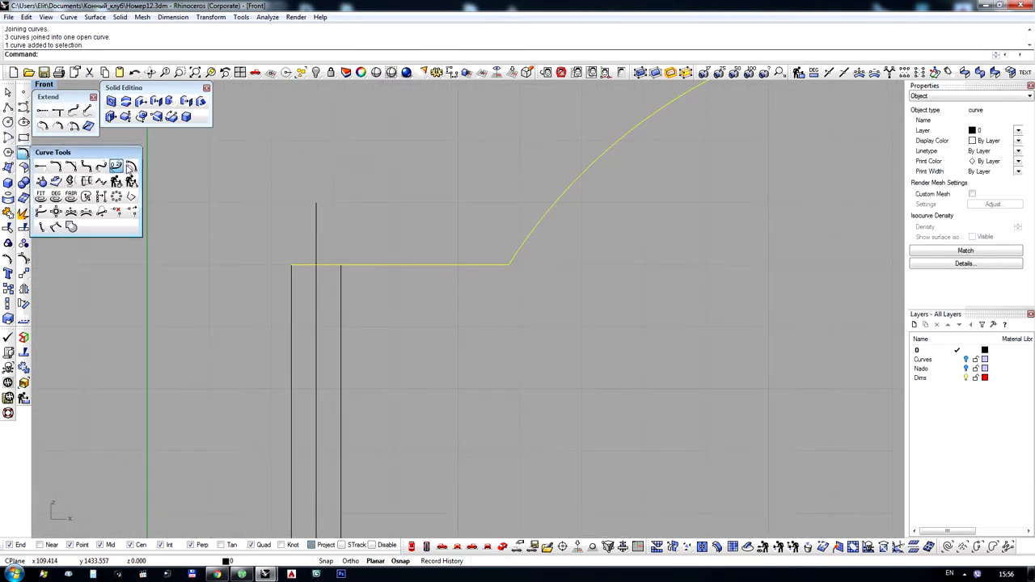
left_click(130, 168)
scroll(476, 224, "down", 3)
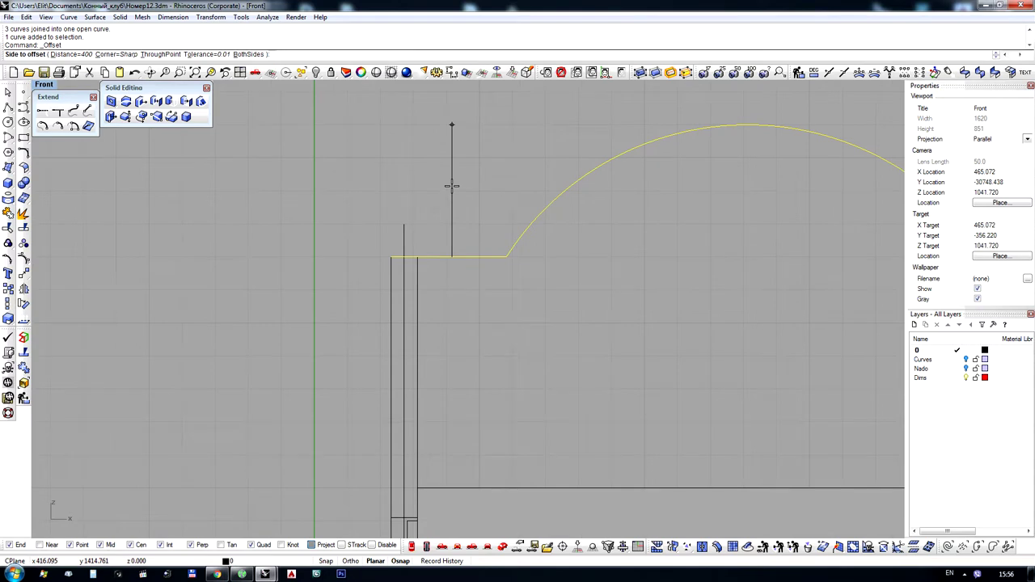
key("Return")
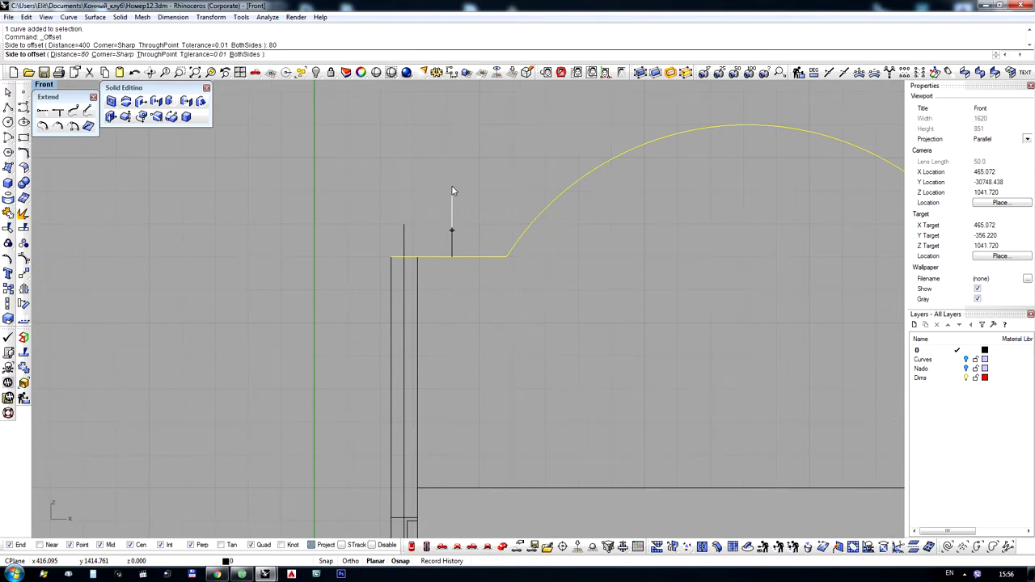
left_click(452, 189)
scroll(430, 184, "down", 3)
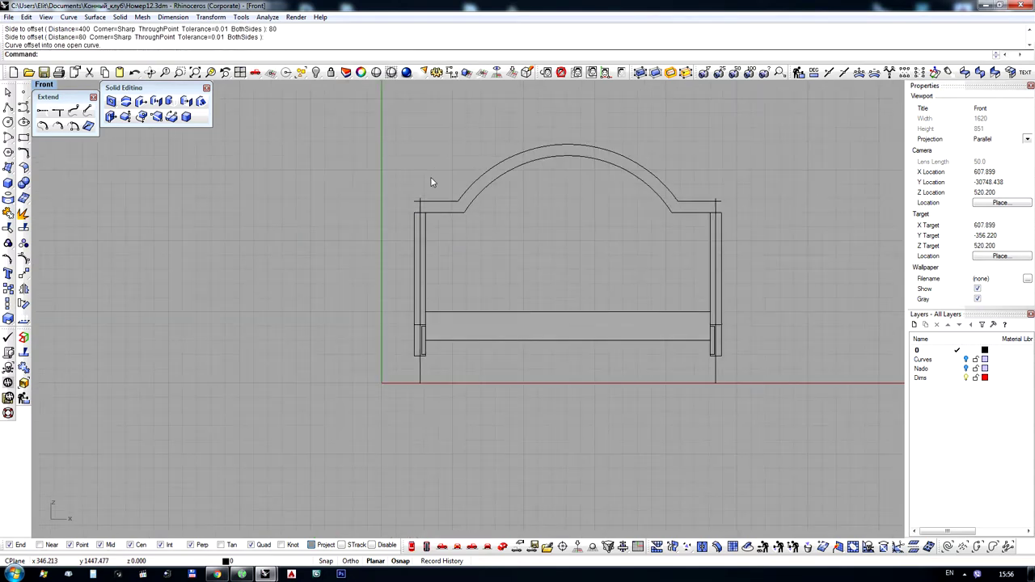
Draw a two-point circle of diameter 15 straight down from the left end of the offset top outline
scroll(423, 203, "up", 8)
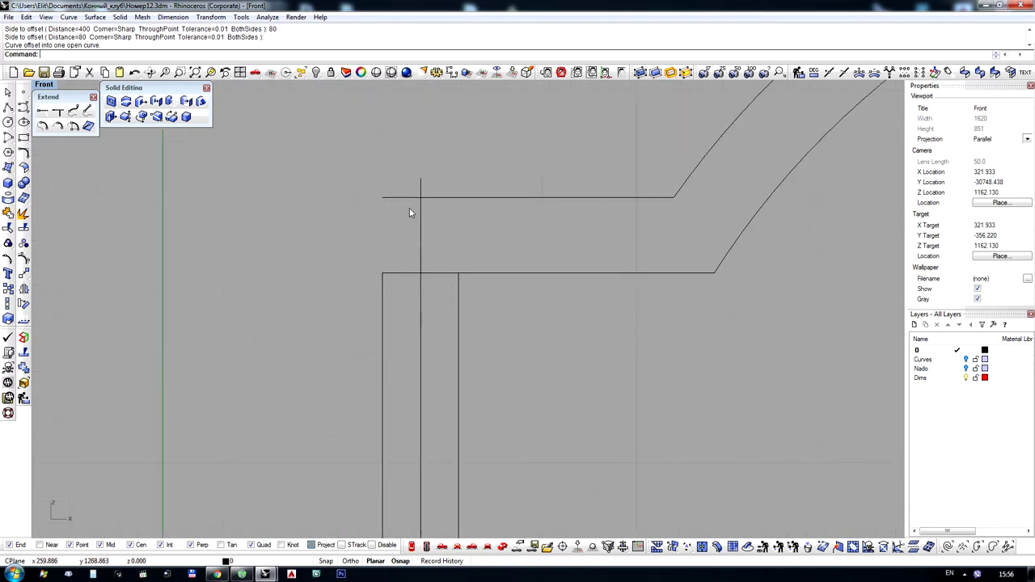
scroll(401, 214, "down", 3)
scroll(464, 189, "up", 2)
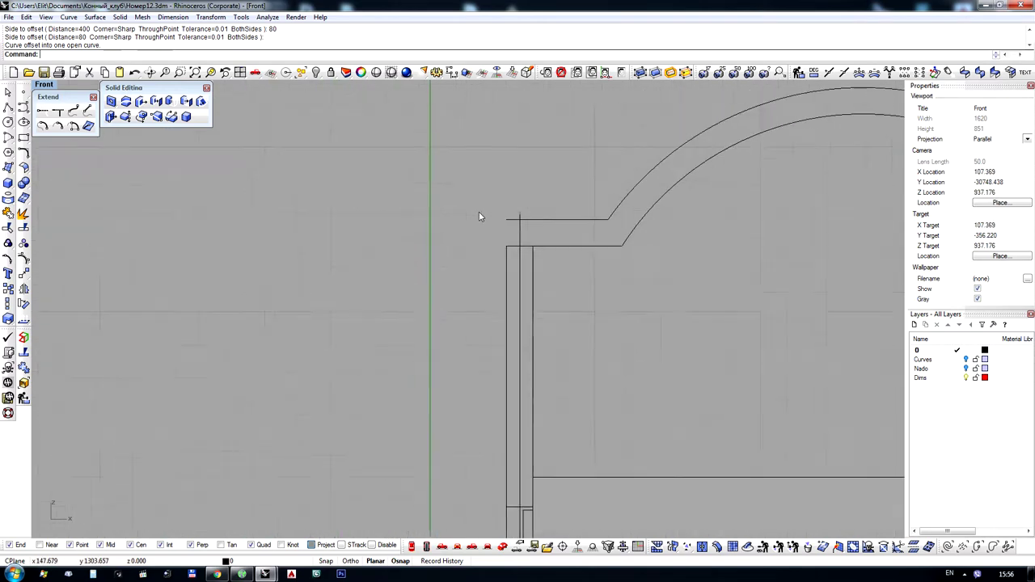
scroll(501, 243, "up", 4)
scroll(521, 265, "up", 6)
right_click_drag(438, 191, 423, 218)
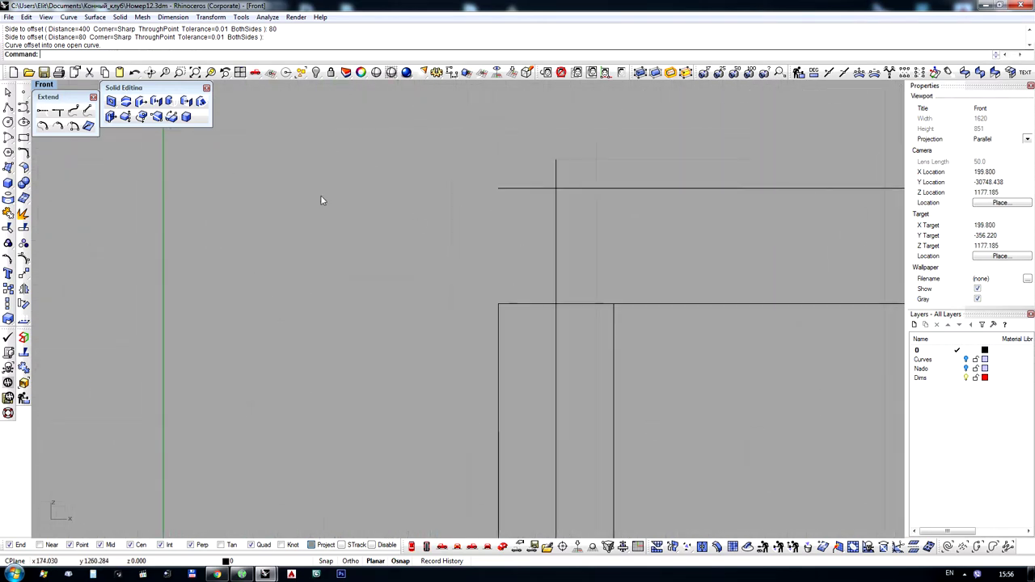
left_click(9, 125)
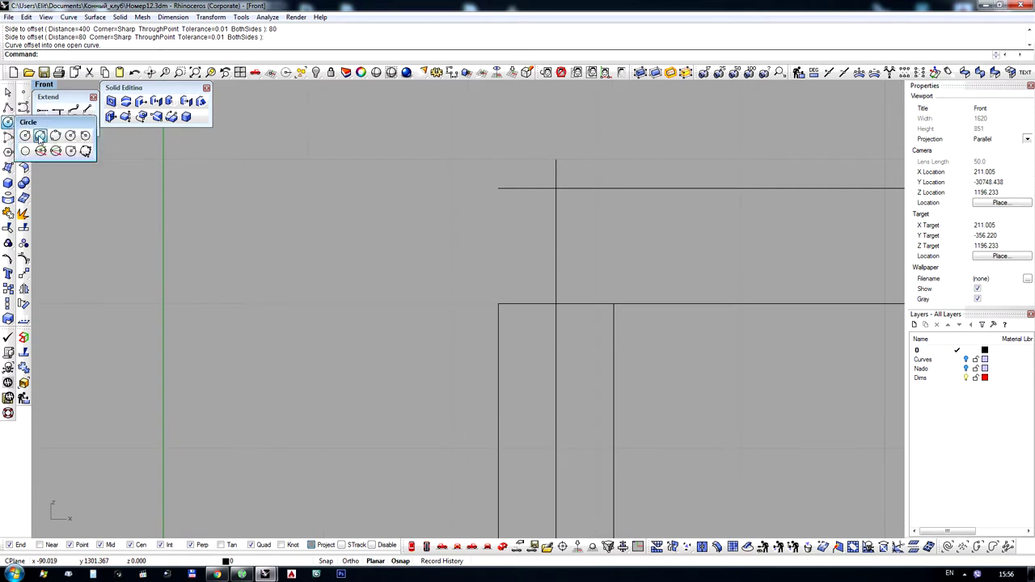
left_click(39, 136)
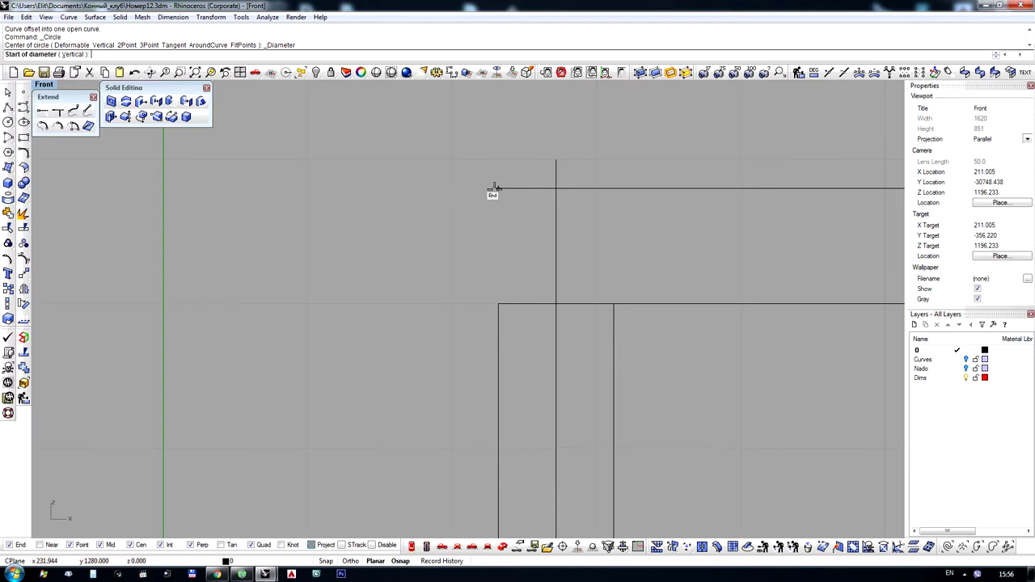
left_click(495, 189)
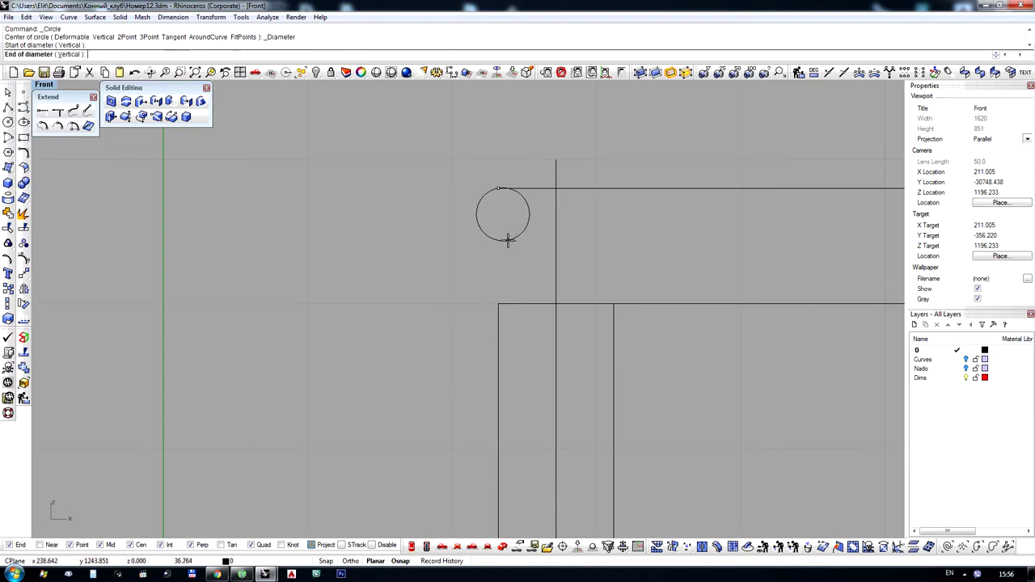
type("10")
key("Return")
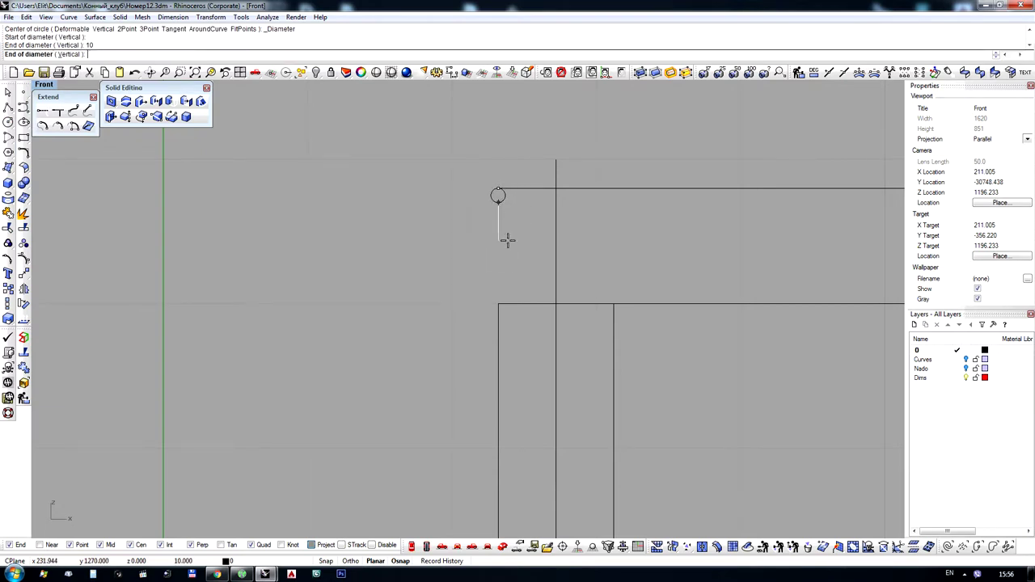
type("15")
key("Return")
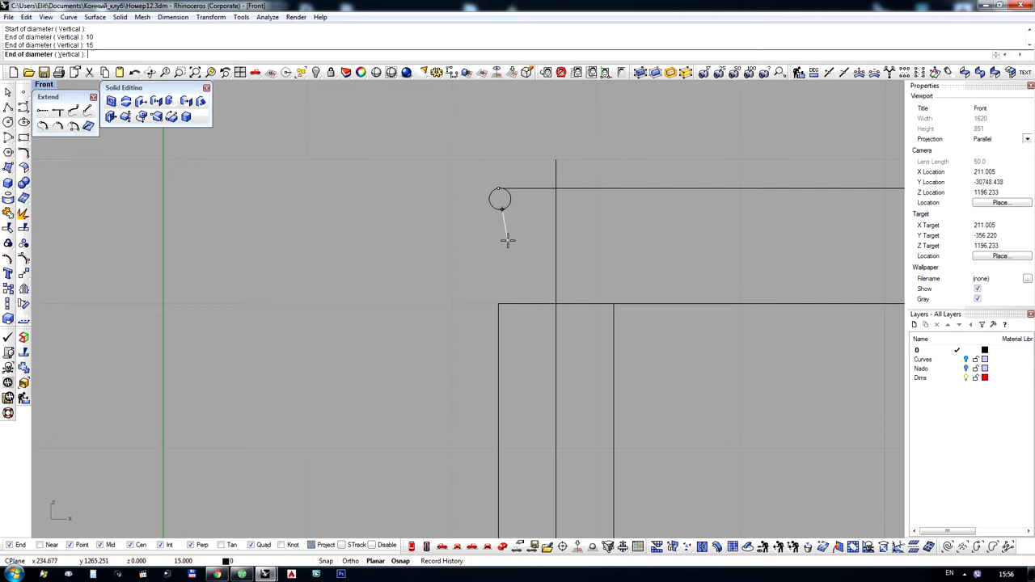
left_click(508, 241)
scroll(489, 212, "up", 5)
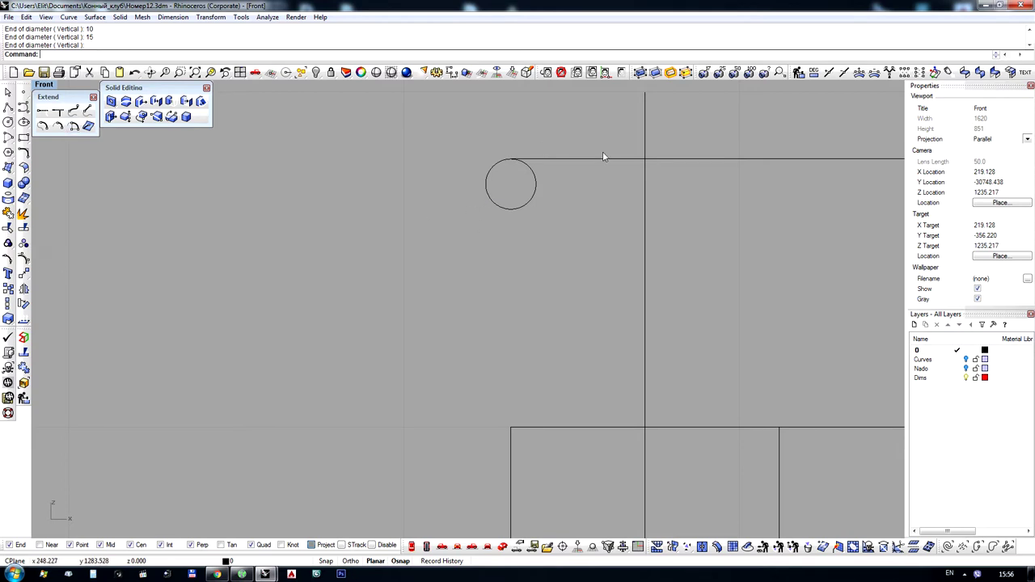
scroll(521, 172, "up", 3)
scroll(366, 165, "down", 5)
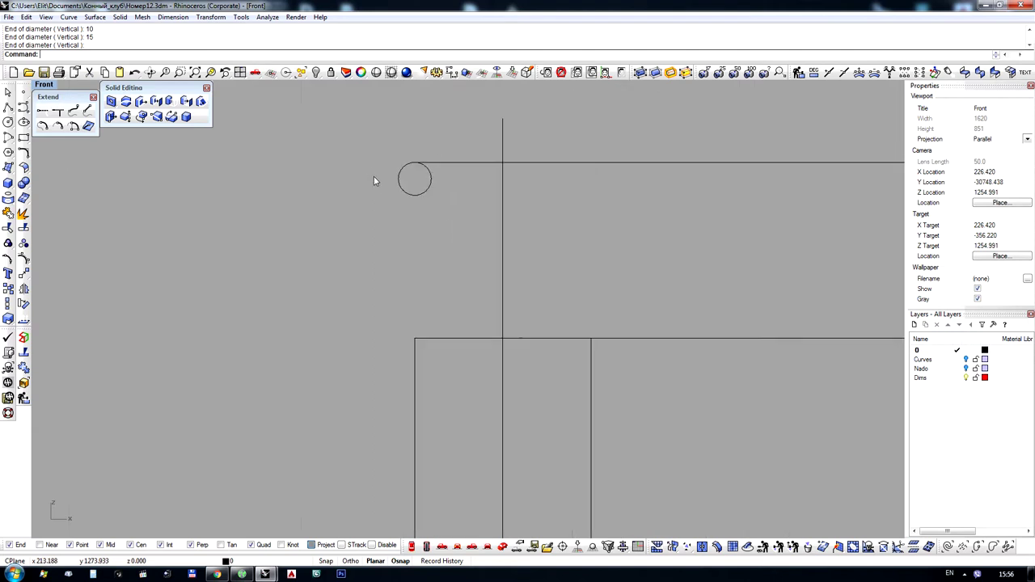
Move the circle left, clear of the top line, and draw a short vertical line down from its lowest point
left_click_drag(396, 181, 331, 181)
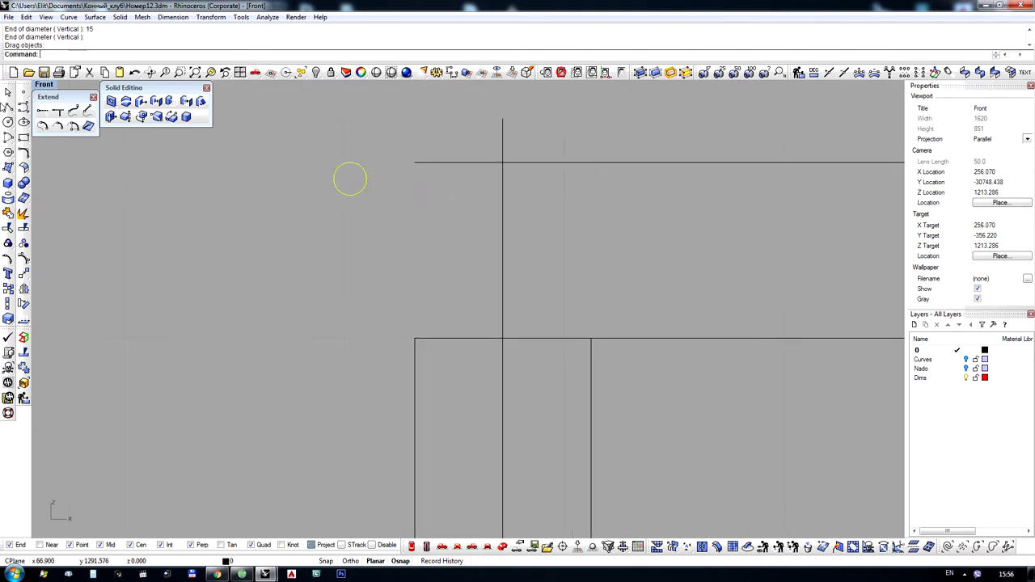
left_click(8, 107)
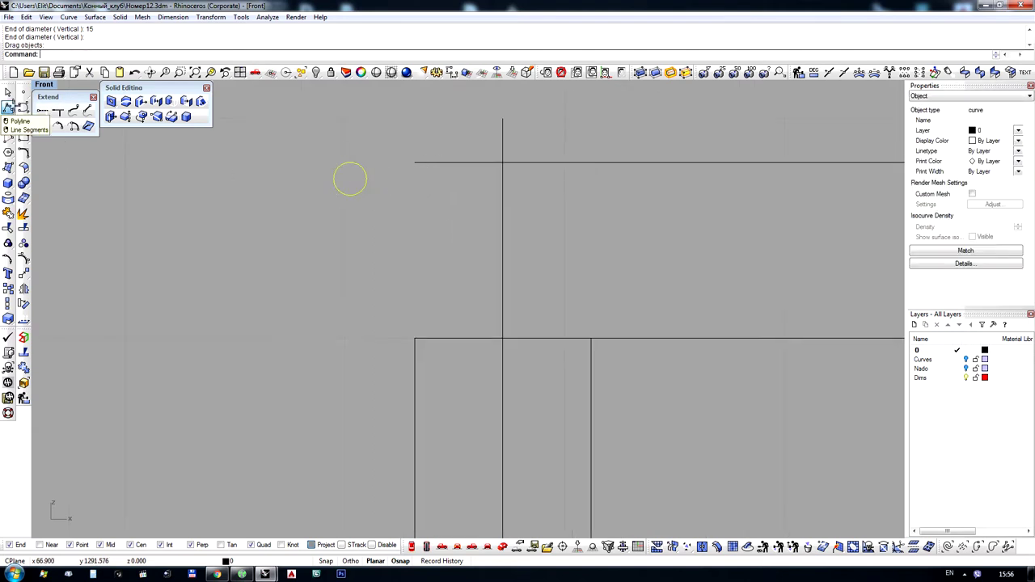
left_click(349, 196)
scroll(351, 202, "up", 2)
left_click(356, 209)
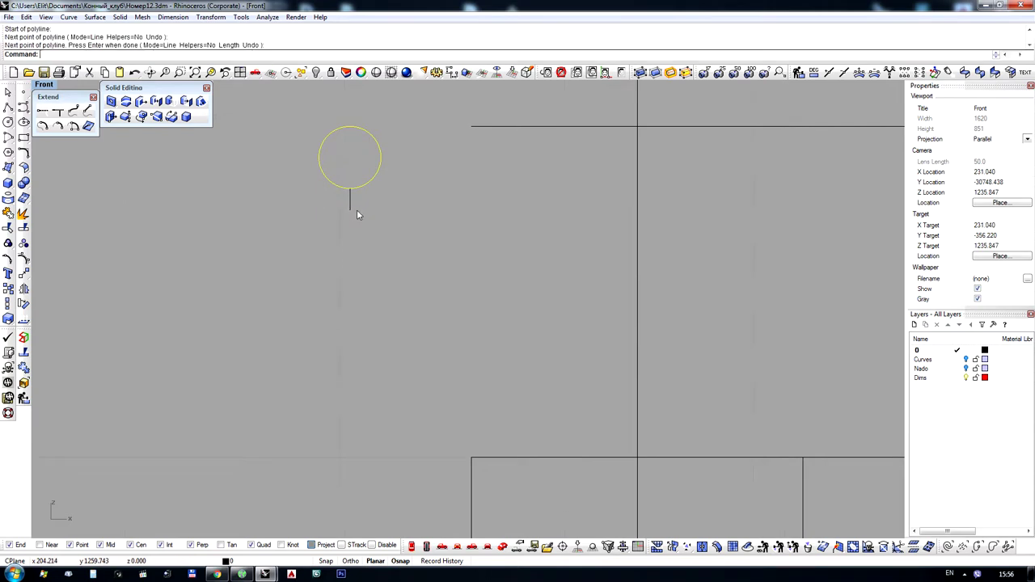
key("Return")
Draw a degree 3 S-shaped curve from the short line's lower end, bulging left and sweeping down to the right
left_click(23, 107)
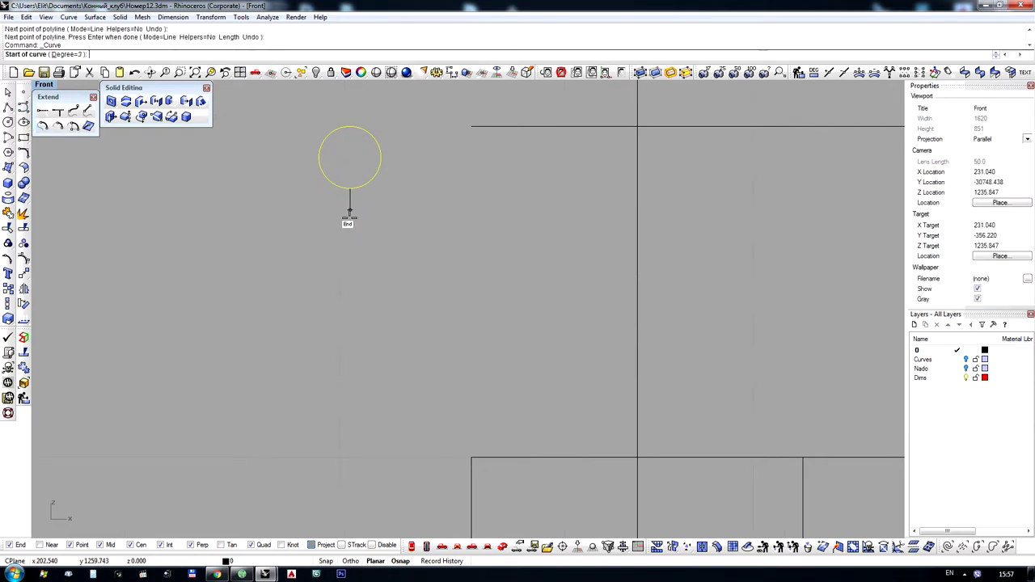
left_click(349, 211)
left_click(319, 217)
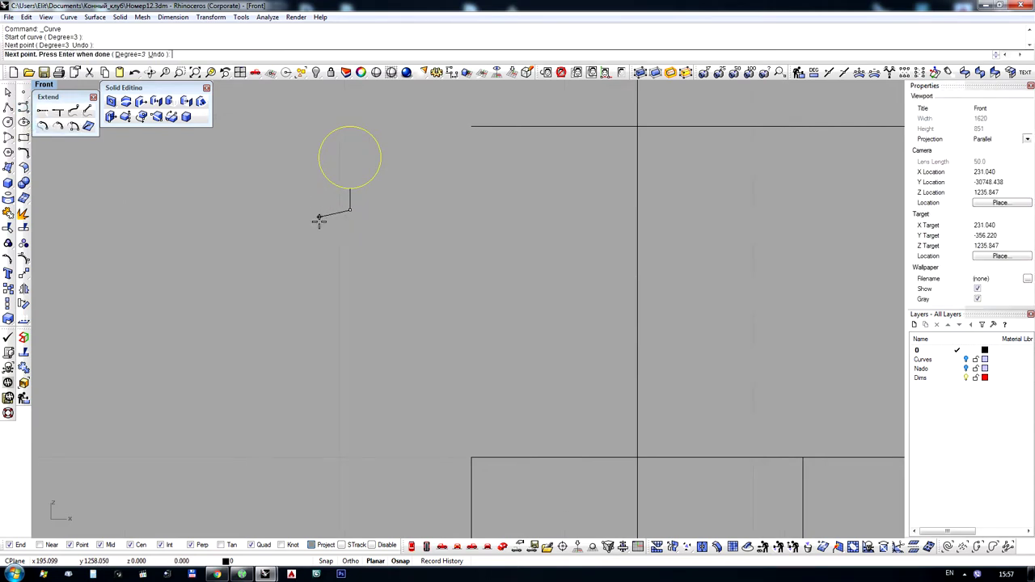
left_click(307, 272)
left_click(352, 307)
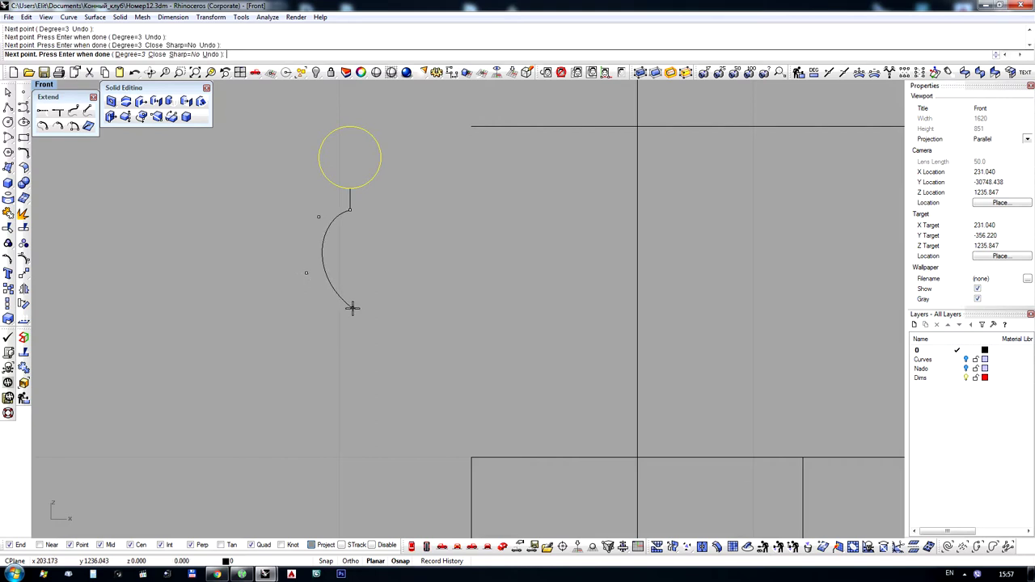
left_click(422, 331)
left_click(432, 373)
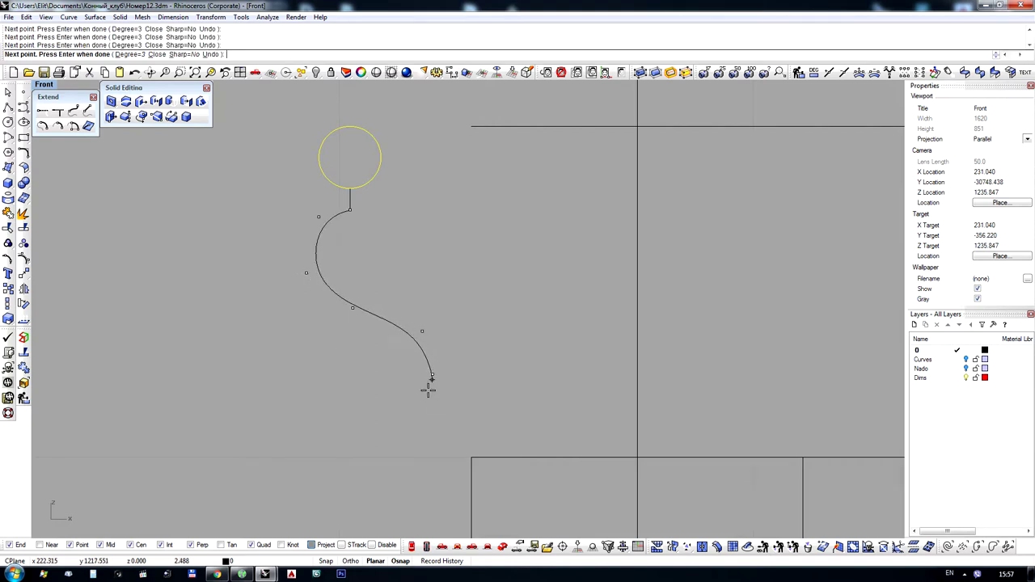
left_click(431, 396)
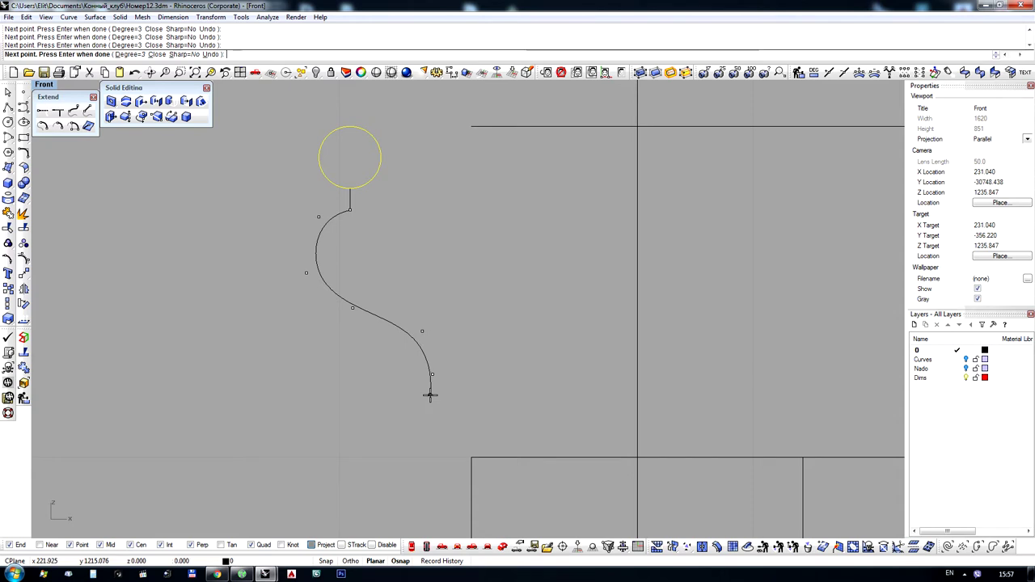
right_click(430, 395)
scroll(394, 198, "down", 8)
scroll(419, 268, "up", 4)
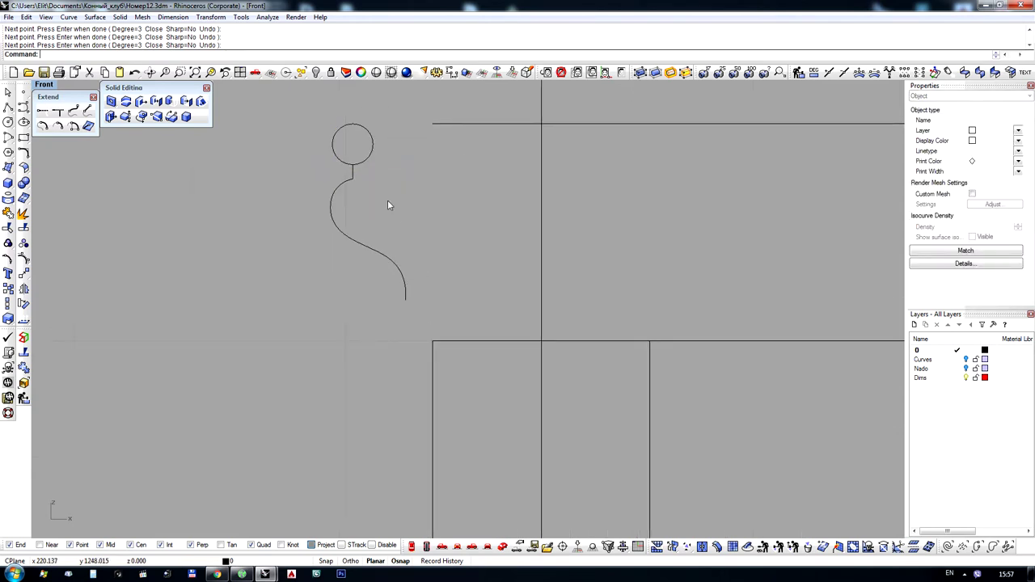
Refine the S-curve's upper bulge by shifting its control points slightly, and hide the control points
scroll(388, 203, "up", 3)
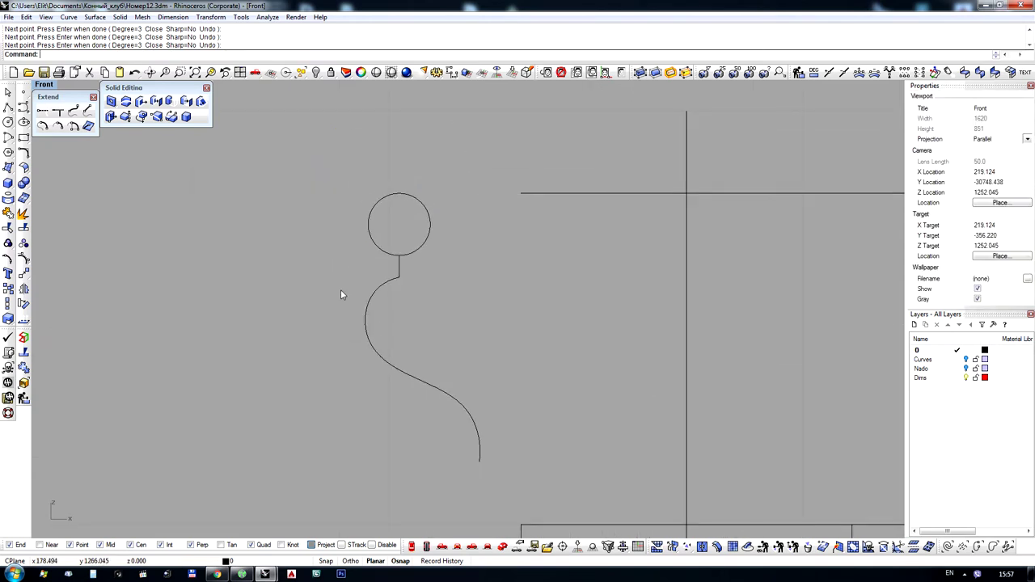
left_click(366, 310)
left_click(24, 259)
scroll(373, 339, "up", 4)
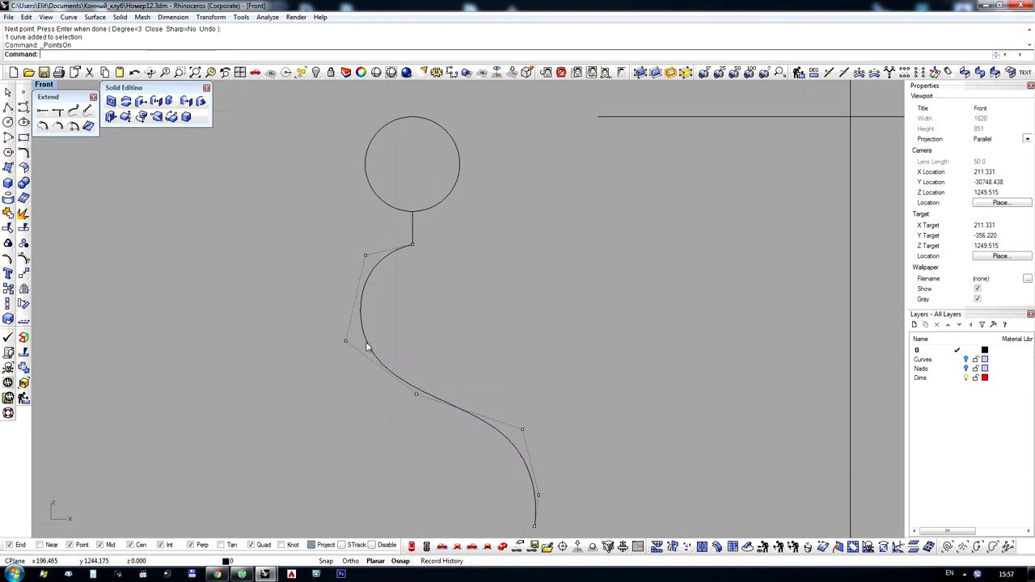
left_click(352, 332)
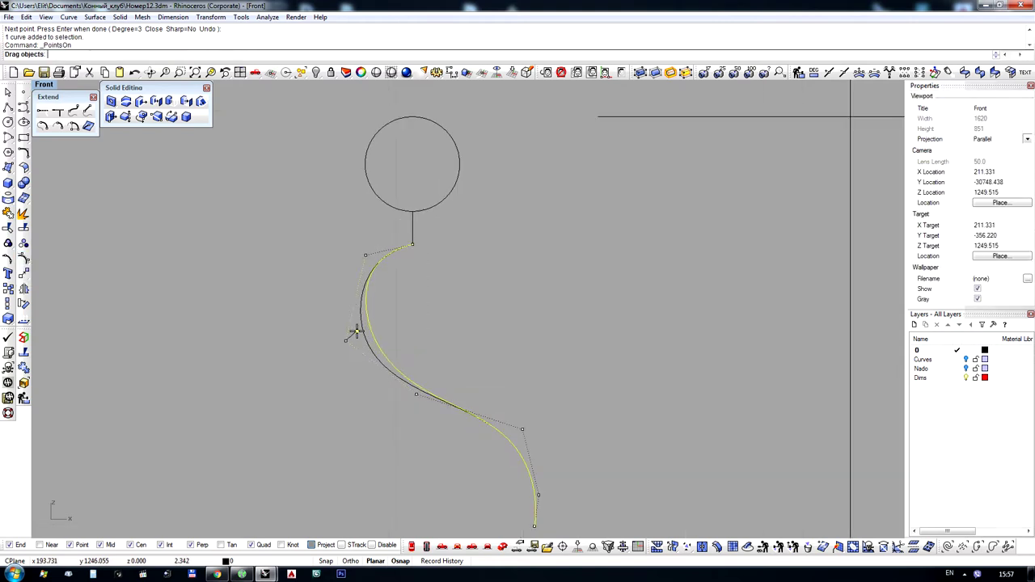
scroll(416, 400, "up", 3)
left_click(421, 399)
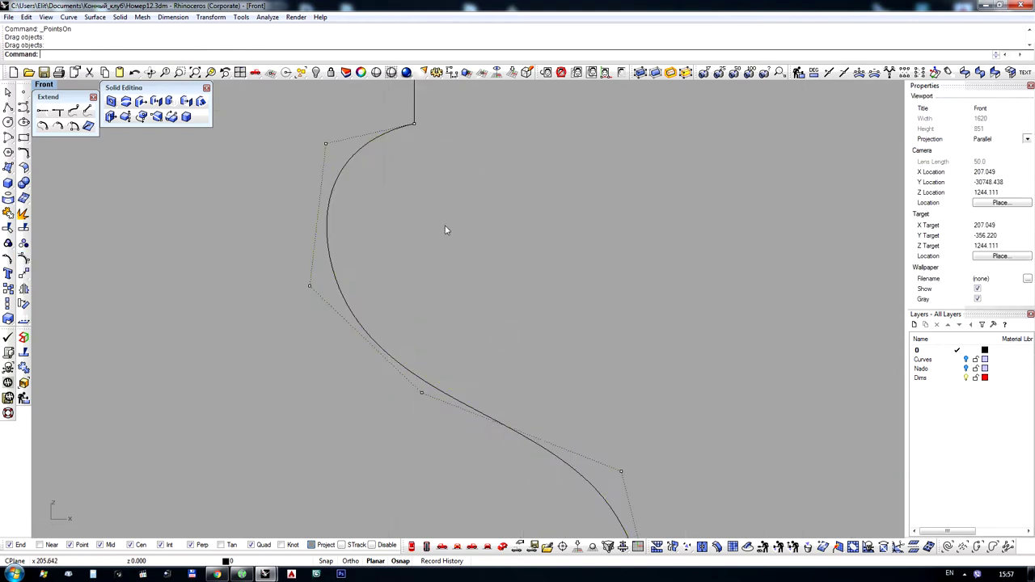
scroll(444, 222, "down", 5)
scroll(493, 238, "up", 1)
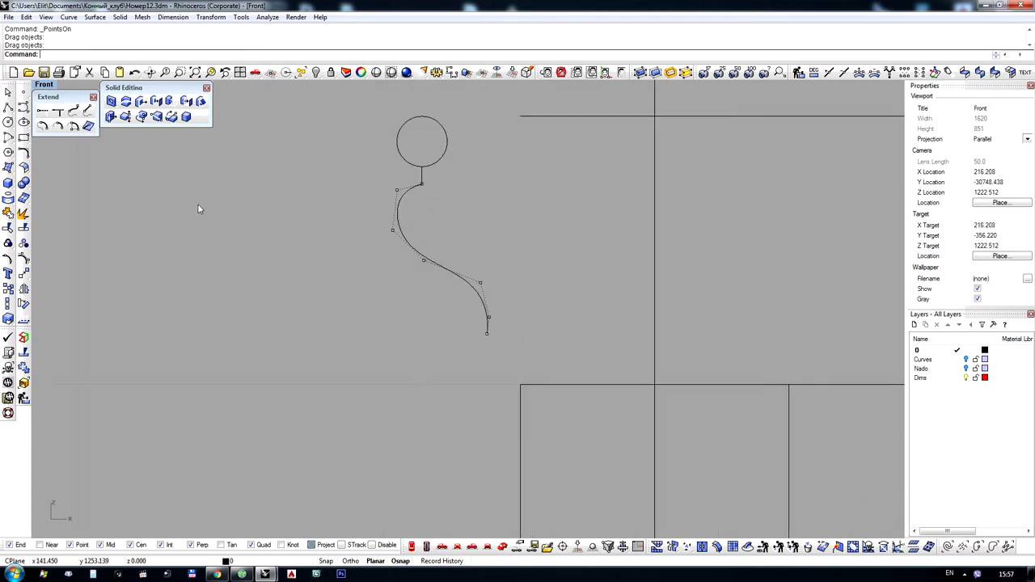
right_click(24, 257)
Draw a vertical construction line from the circle's lowest point up through its centre to beyond its top
scroll(452, 165, "up", 4)
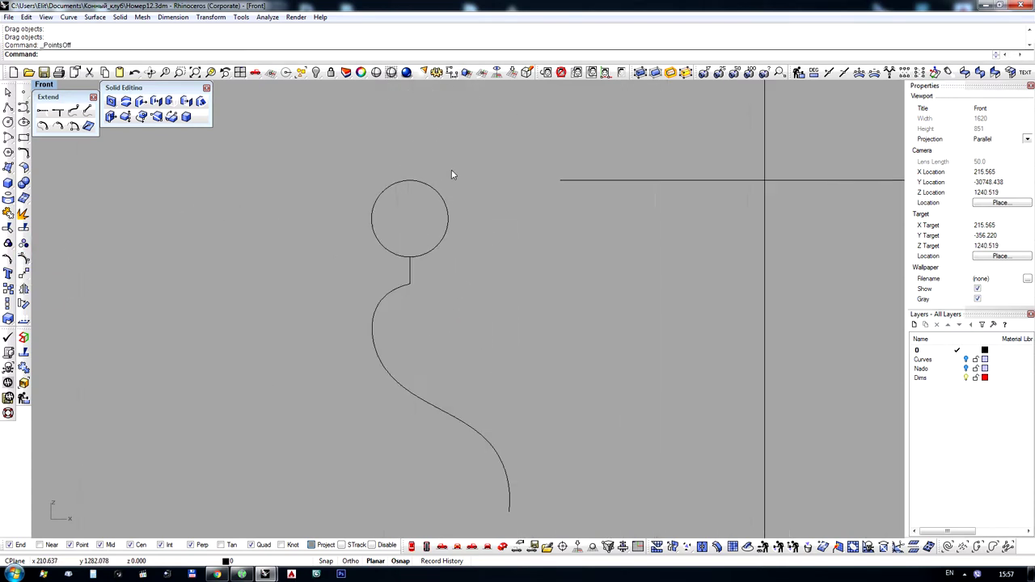
scroll(505, 204, "down", 2)
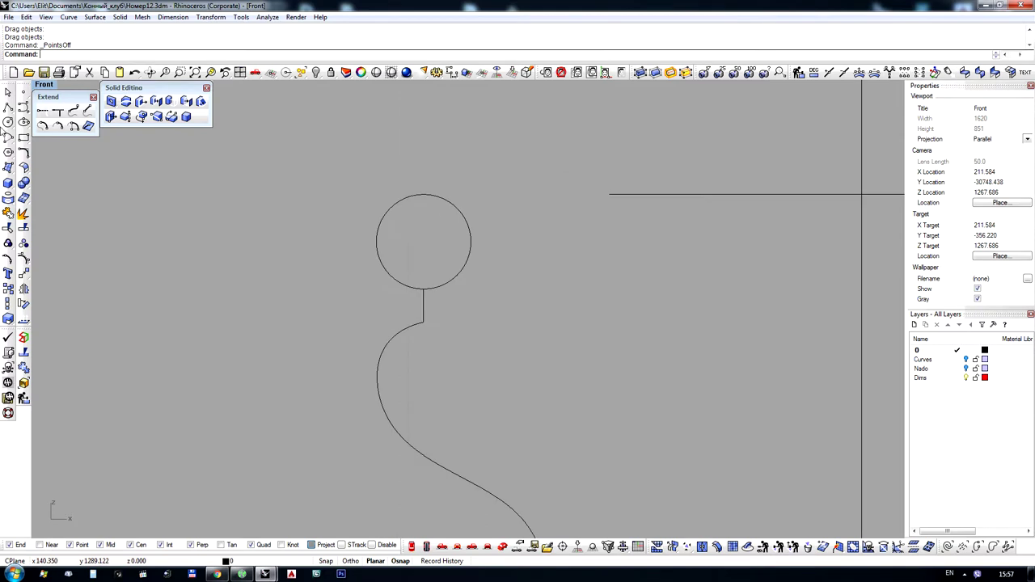
left_click(8, 106)
left_click(423, 288)
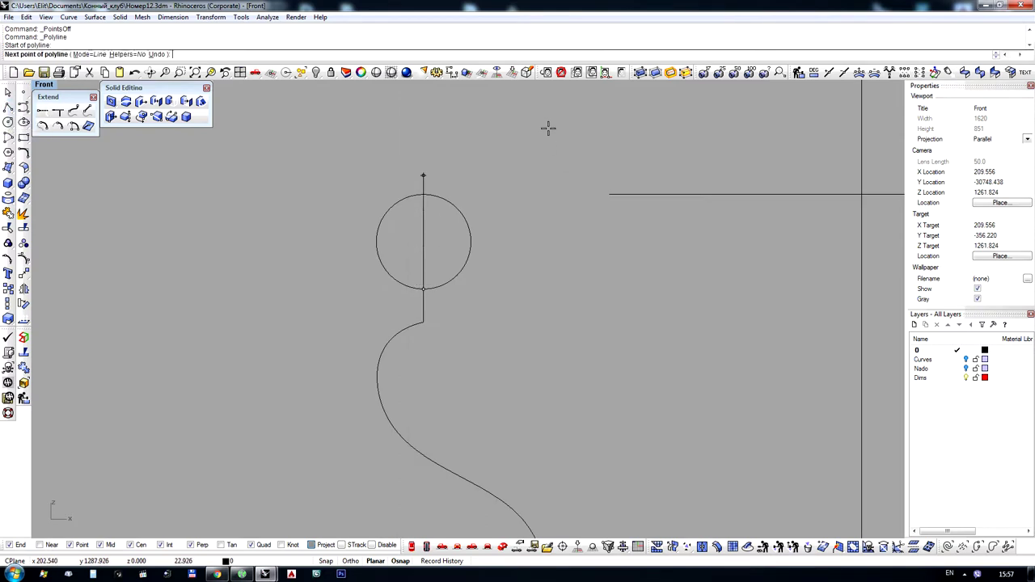
left_click(541, 115, "shift")
right_click(540, 114)
Trim away the right half of the circle with the vertical construction line, and delete that line
left_click(423, 122)
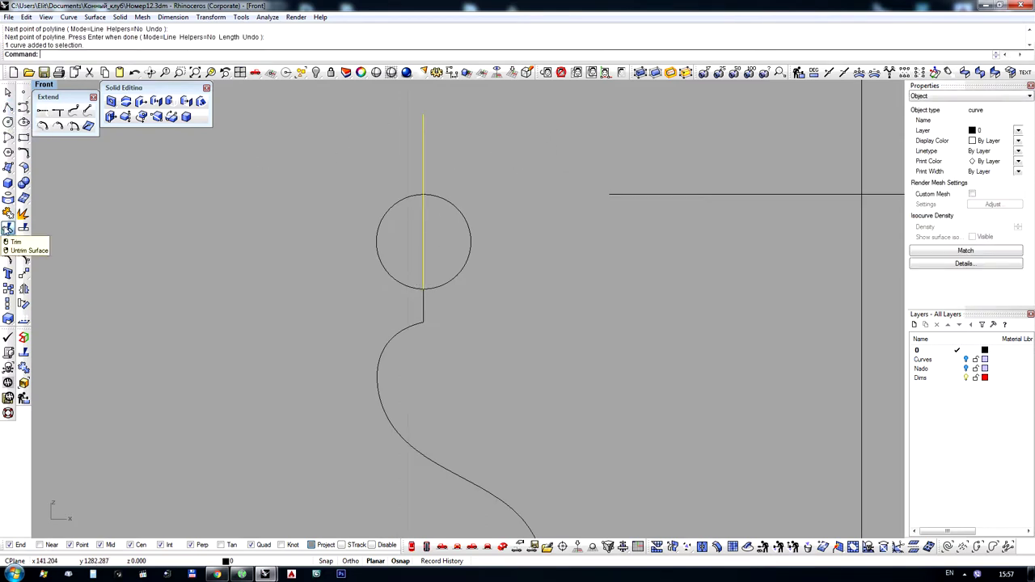
left_click(8, 227)
left_click(461, 219)
scroll(441, 164, "down", 2)
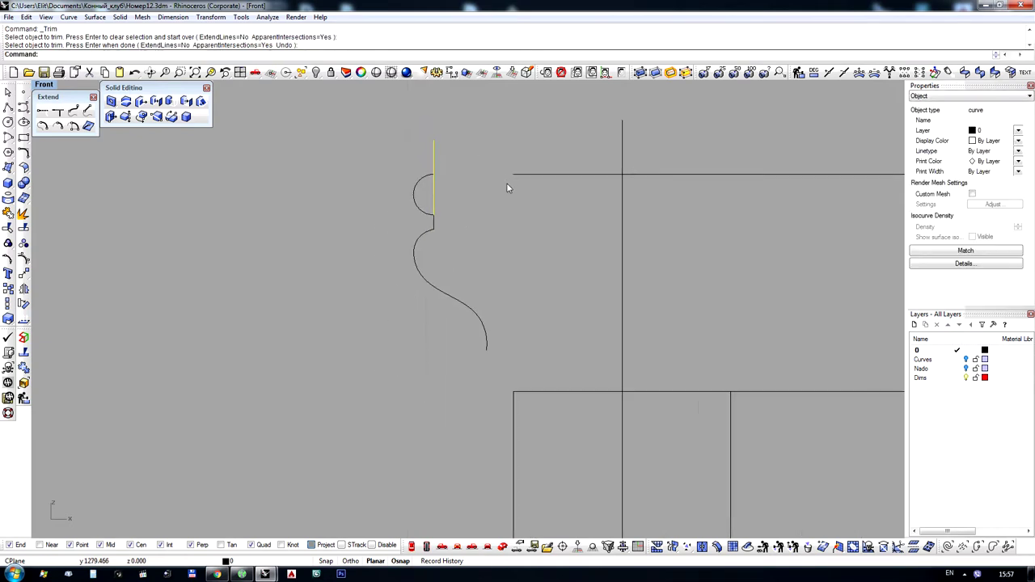
key("Delete")
Move the semicircle, short vertical line and S-curve together horizontally farther left of the frame
scroll(457, 282, "up", 3)
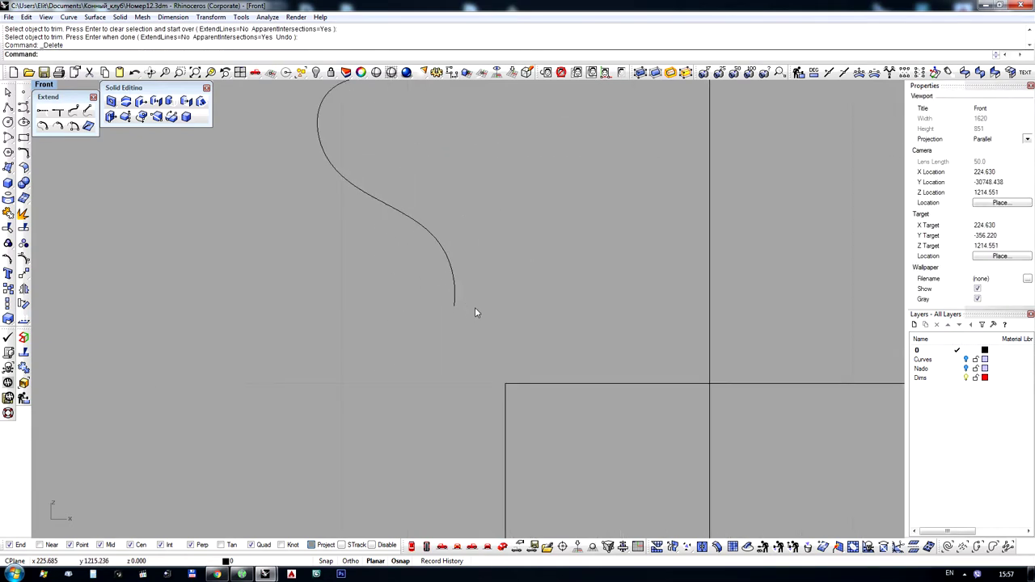
scroll(474, 299, "down", 2)
left_click_drag(473, 325, 360, 165)
left_click(426, 193)
Show the S-curve's control points and shift the leftmost one slightly outward and up to make the bulge fuller
left_click(337, 209)
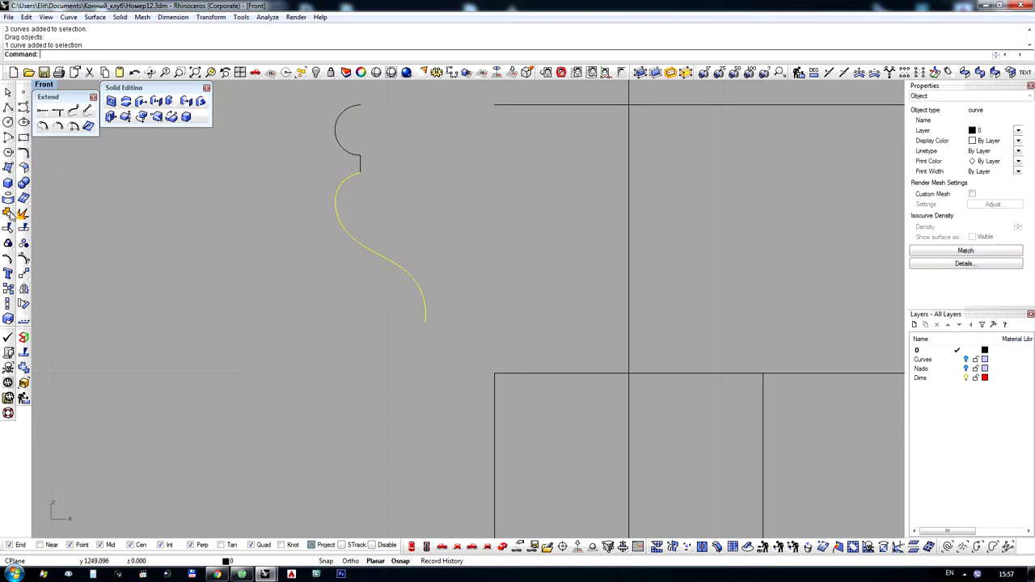
left_click(23, 259)
scroll(342, 192, "up", 2)
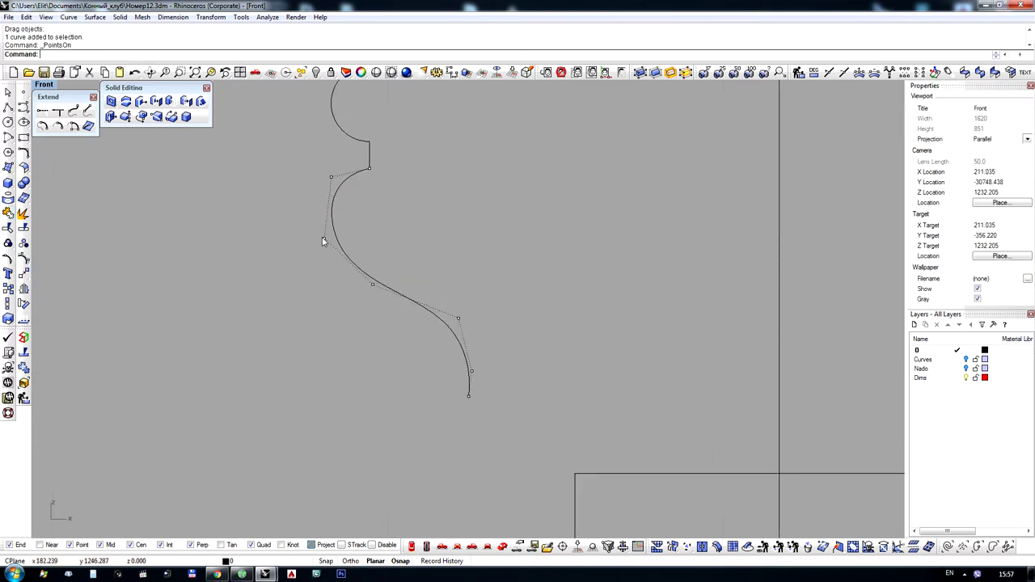
left_click_drag(323, 239, 311, 232)
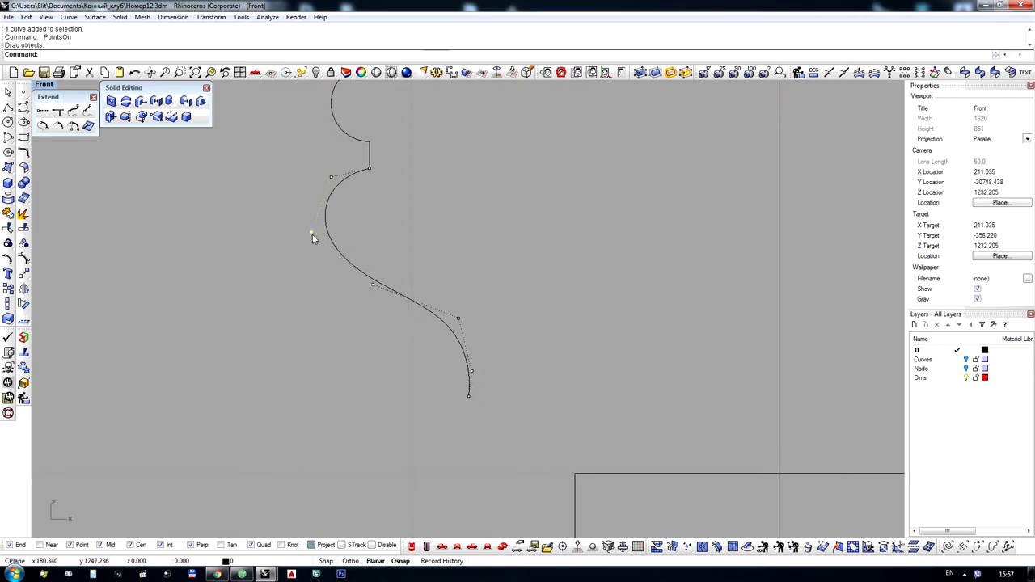
left_click_drag(312, 234, 319, 231)
left_click(425, 195)
scroll(392, 215, "down", 2)
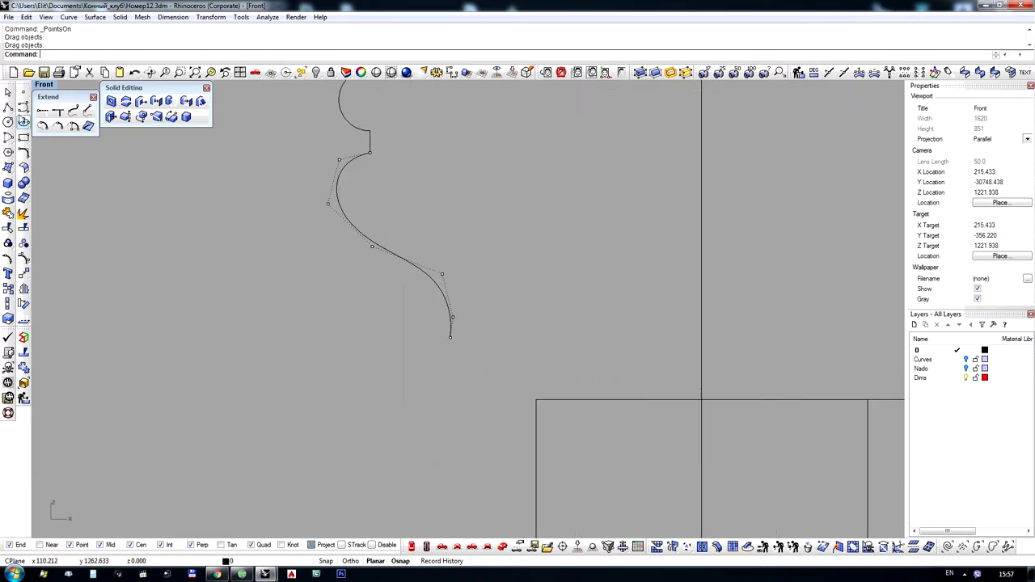
Draw a short horizontal line to the right from the S-curve's lower end
left_click(8, 106)
scroll(455, 344, "up", 2)
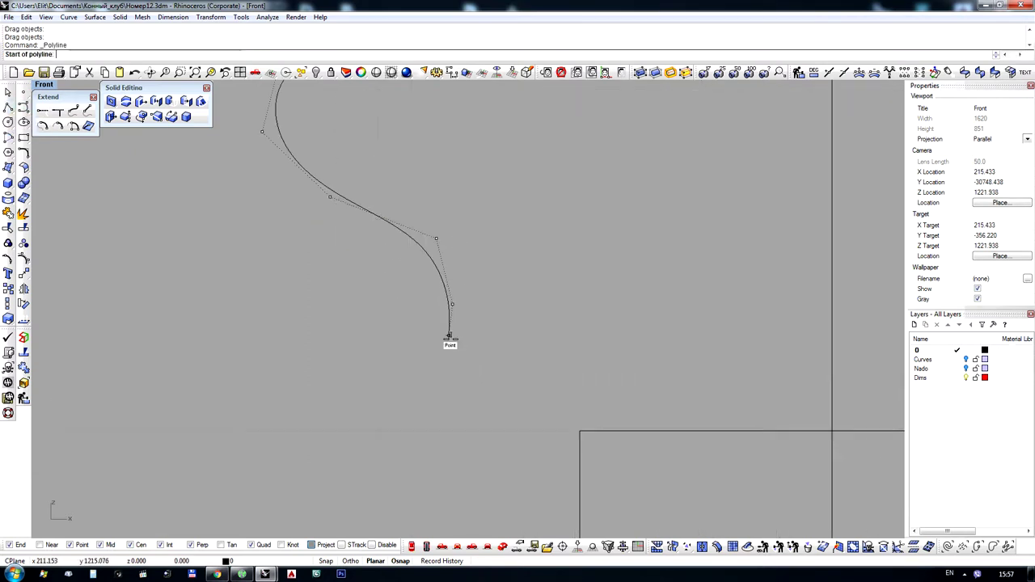
left_click(449, 335)
left_click(483, 334)
key("Return")
key("Return")
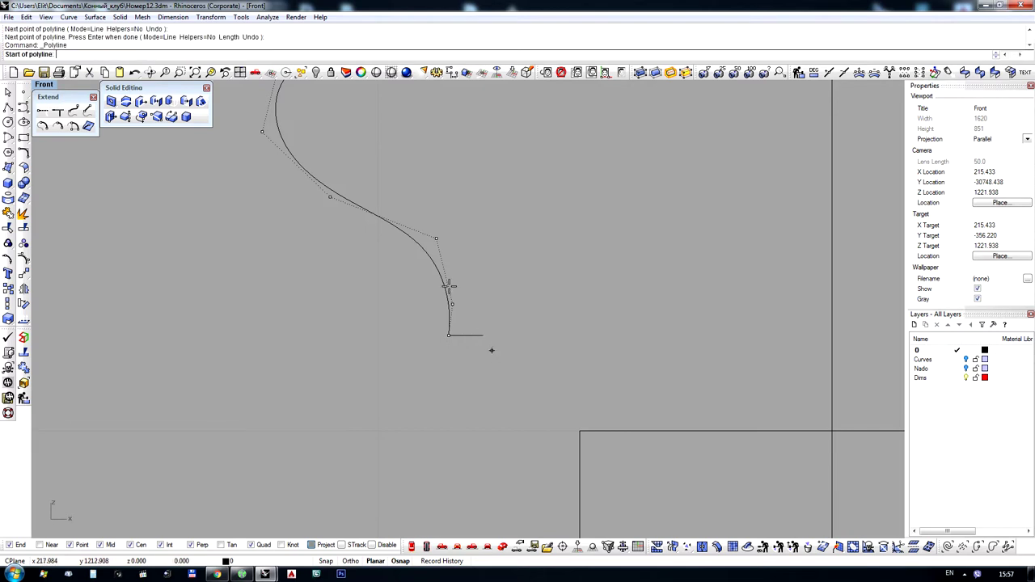
Draw a smaller degree 3 S-shaped curve descending to the right from the short horizontal line's outer end
left_click(23, 107)
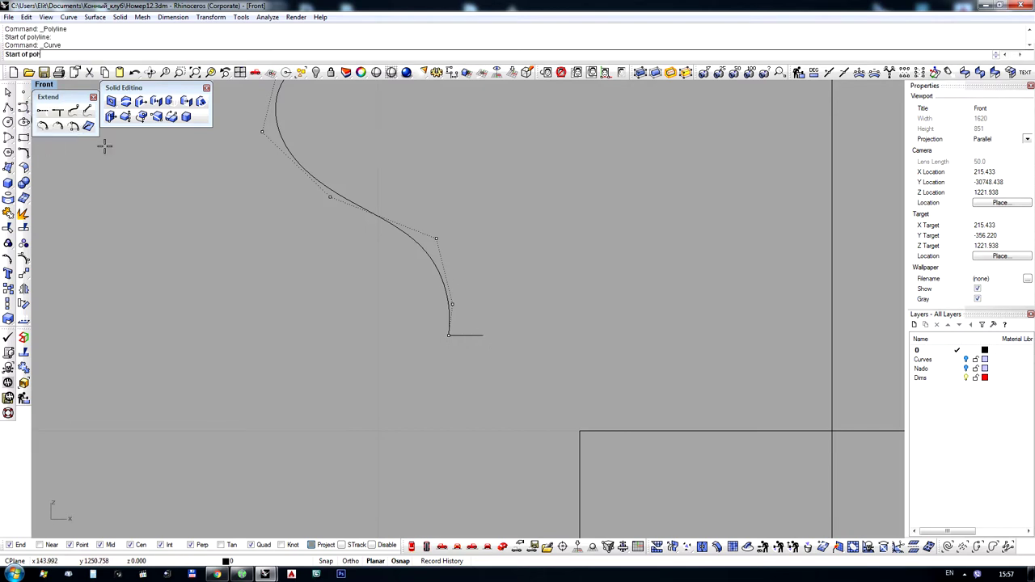
left_click(483, 335)
left_click(478, 370)
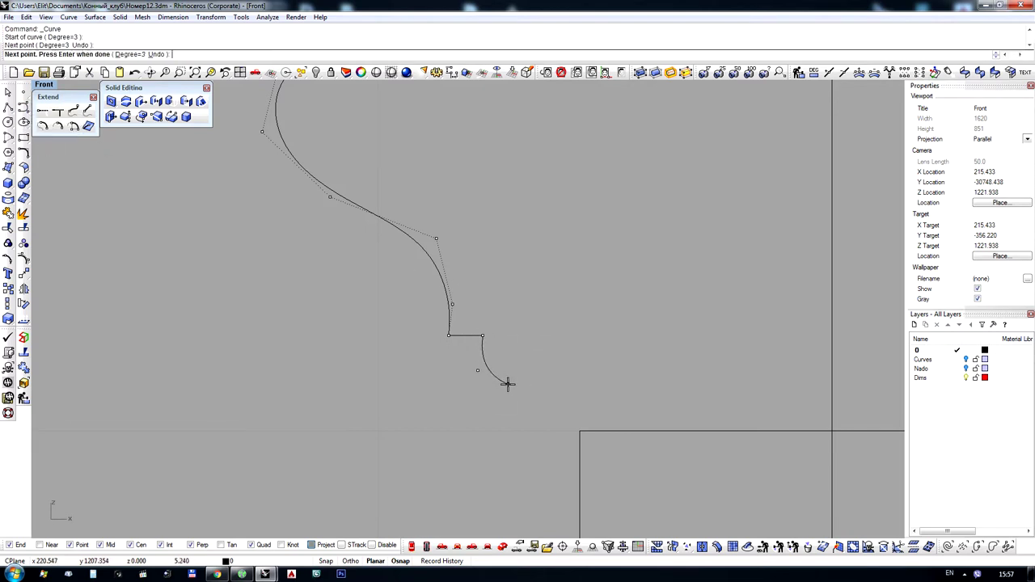
left_click(500, 384)
left_click(538, 392)
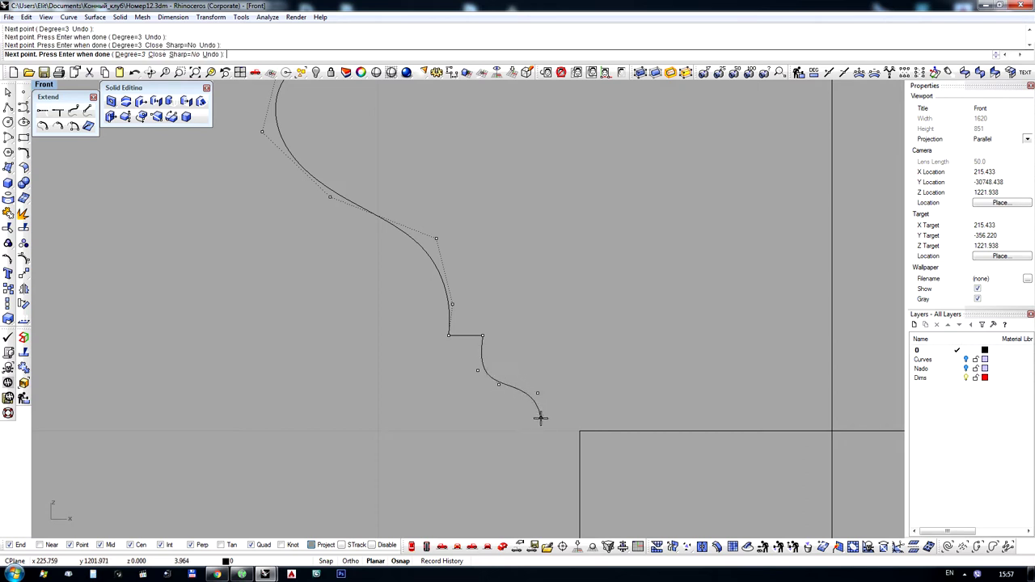
left_click(535, 419)
right_click(535, 420)
scroll(468, 336, "down", 8)
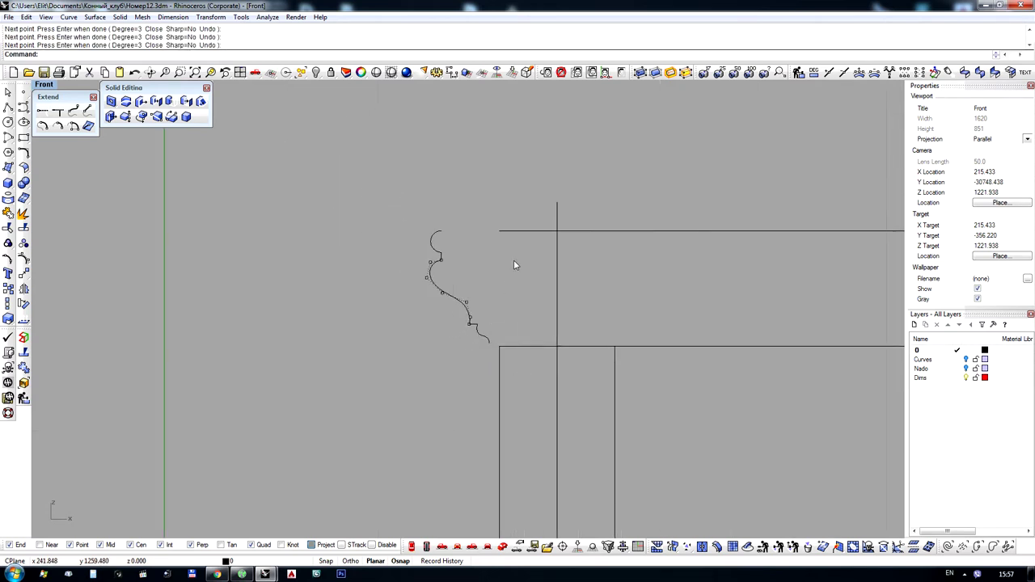
Draw a short horizontal line to the right from the smaller S-curve's lower end
scroll(505, 346, "up", 8)
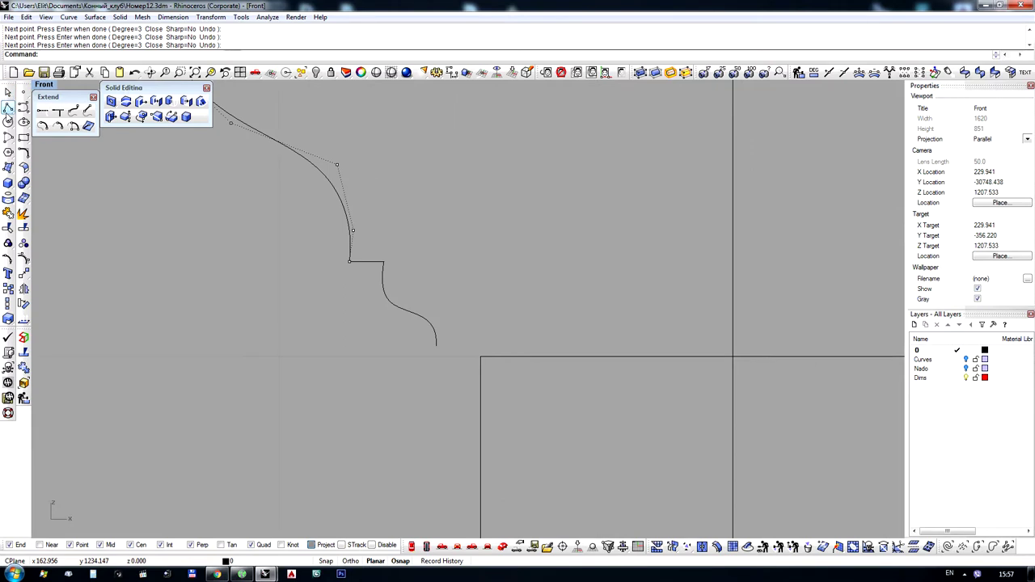
left_click(8, 106)
left_click(436, 345)
left_click(466, 345)
right_click(466, 343)
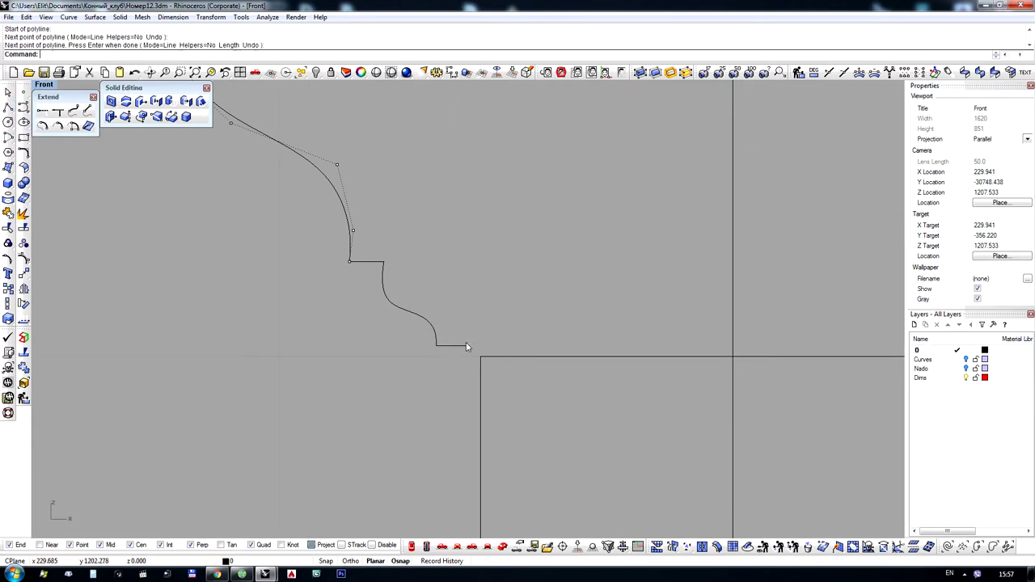
Move the whole profile so its lower right end meets the upper left corner of the frame's post
scroll(430, 345, "down", 8)
left_click_drag(254, 131, 455, 412)
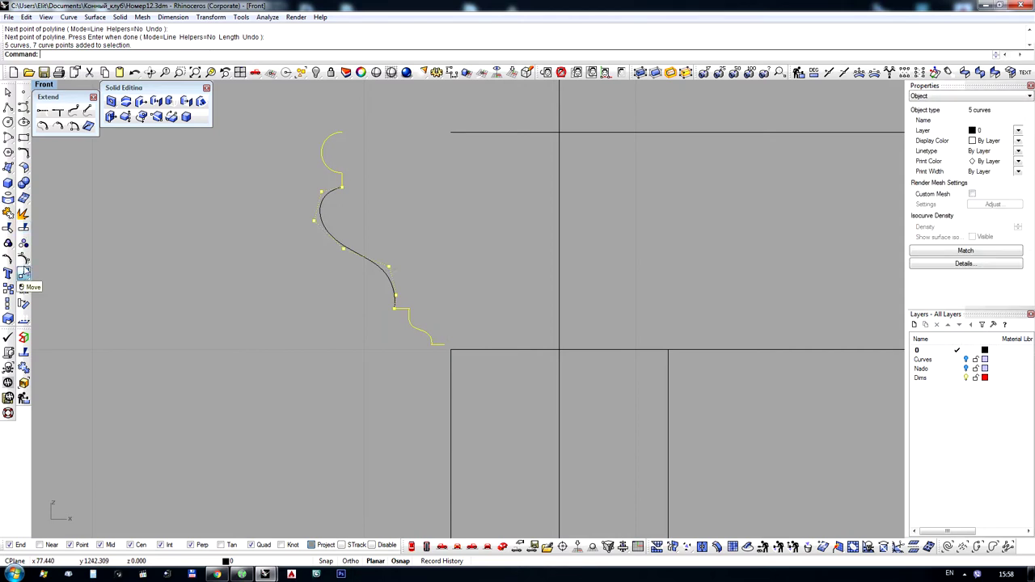
left_click(24, 274)
left_click(445, 339)
left_click(439, 349)
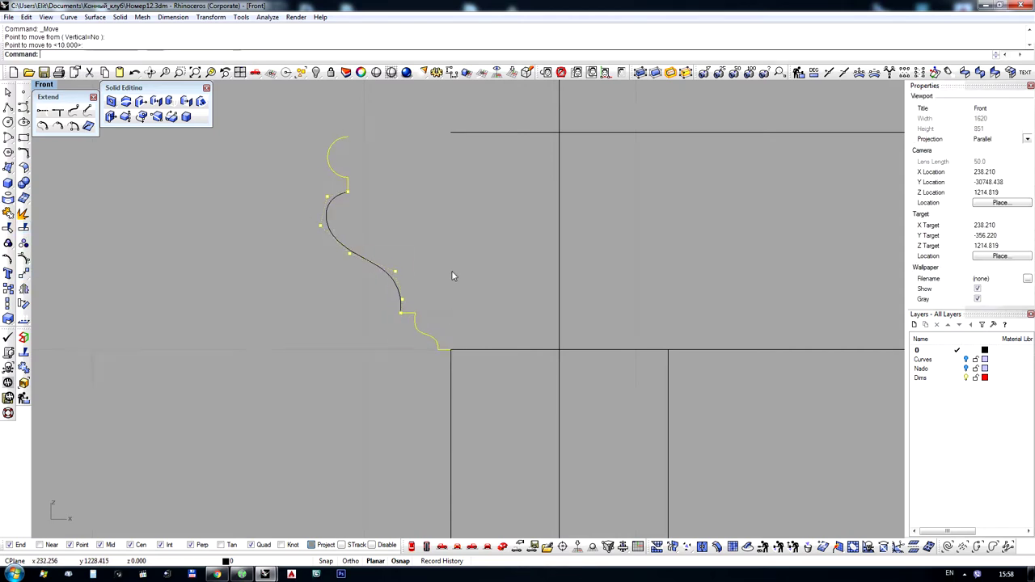
Shift the large S-curve's leftmost control point slightly inward to soften the bulge
scroll(317, 185, "up", 3)
left_click_drag(319, 265, 325, 264)
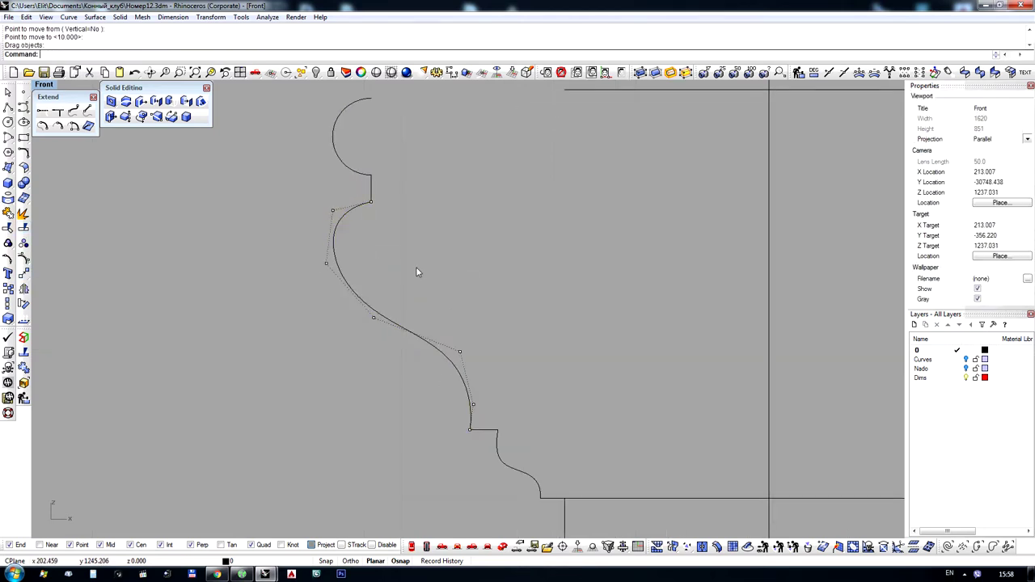
Move the upper semicircle, the short vertical line and the large S-curve's upper control points together slightly down and inward
scroll(383, 356, "down", 6)
left_click_drag(312, 200, 393, 353)
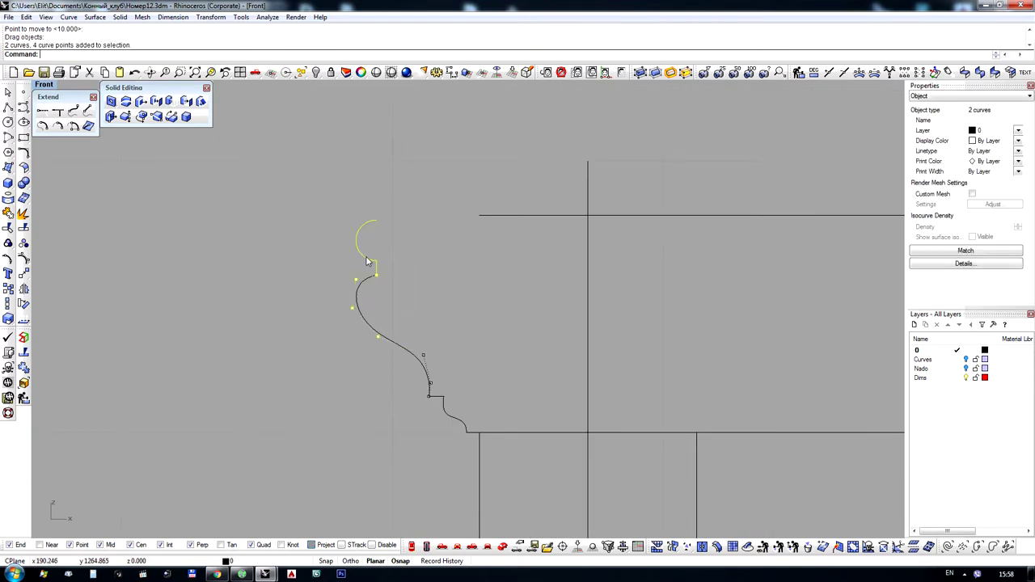
left_click_drag(368, 259, 380, 285)
left_click(482, 310)
Reshape the large S-curve by raising its outermost and middle control points and pulling the outermost one slightly outward
scroll(378, 271, "up", 10)
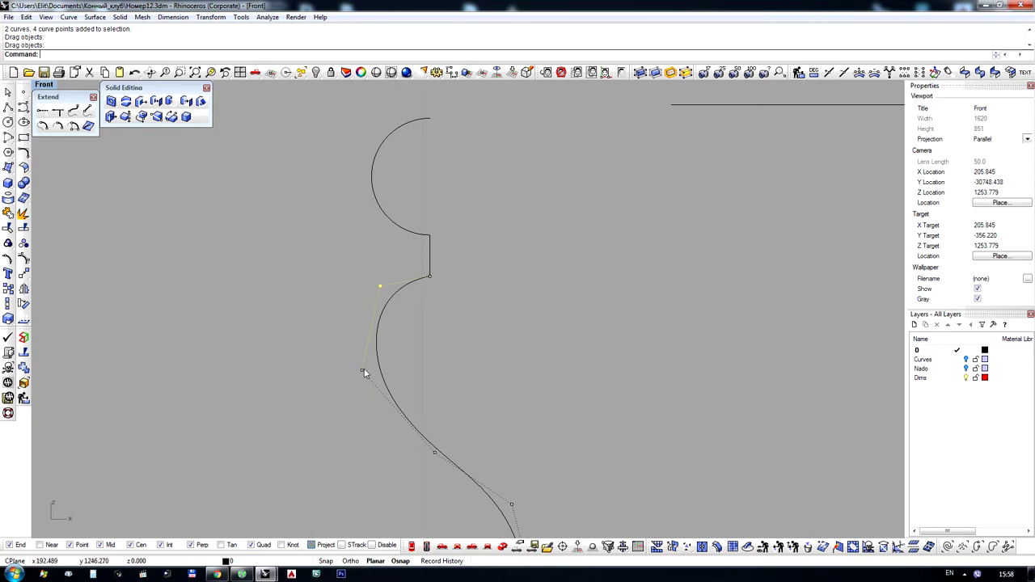
left_click_drag(363, 369, 369, 356)
left_click(469, 324)
right_click_drag(426, 441, 415, 392)
scroll(414, 392, "up", 2)
left_click_drag(426, 410, 401, 382)
scroll(433, 236, "down", 5)
scroll(457, 215, "up", 4)
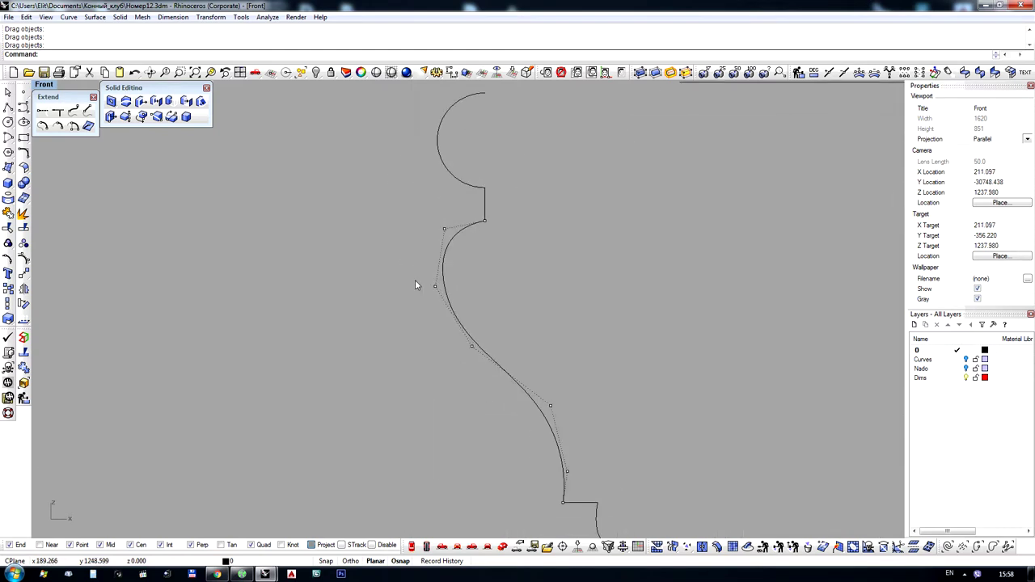
scroll(417, 284, "up", 2)
left_click_drag(442, 293, 432, 295)
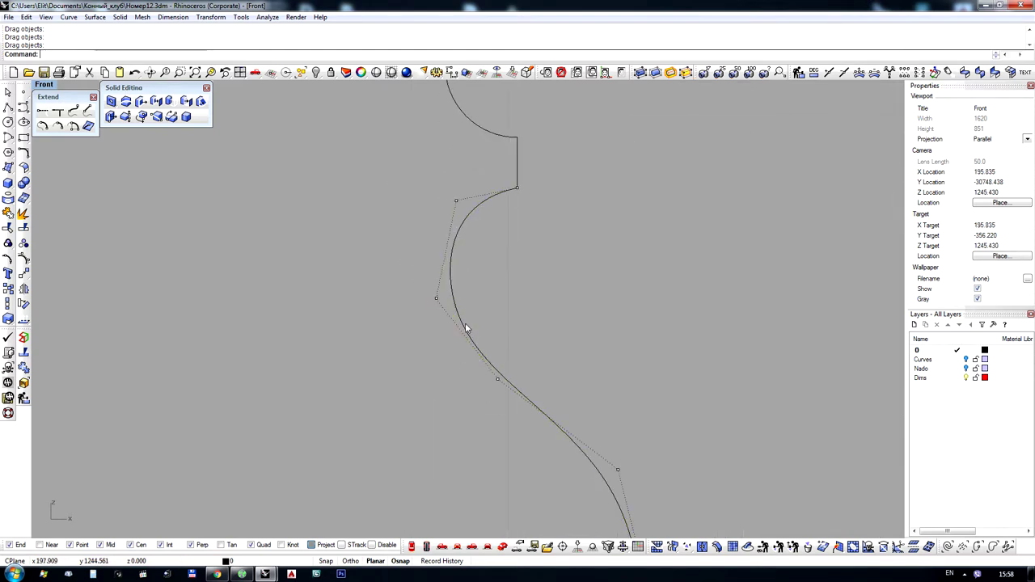
Draw a short horizontal polyline inward to the right from the semicircle's upper end
scroll(462, 199, "down", 3)
scroll(483, 209, "up", 2)
scroll(483, 210, "down", 2)
scroll(468, 209, "up", 3)
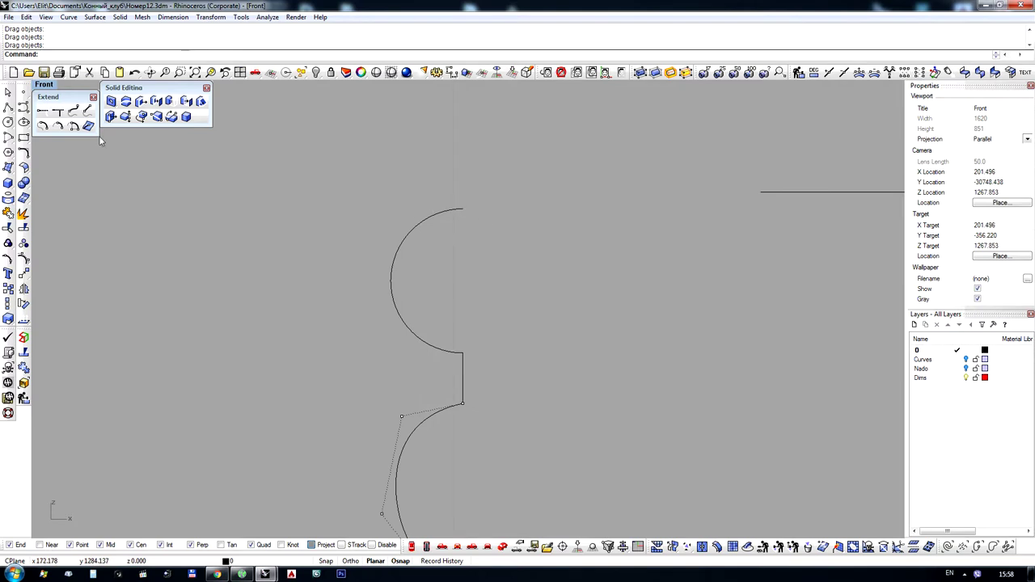
left_click(8, 106)
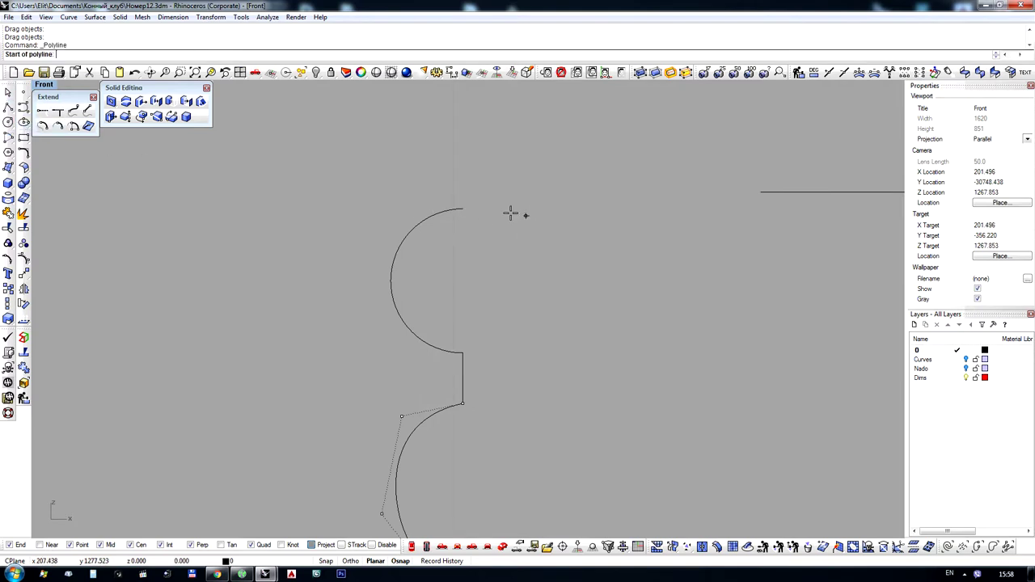
left_click(466, 207)
left_click(522, 197)
key("Return")
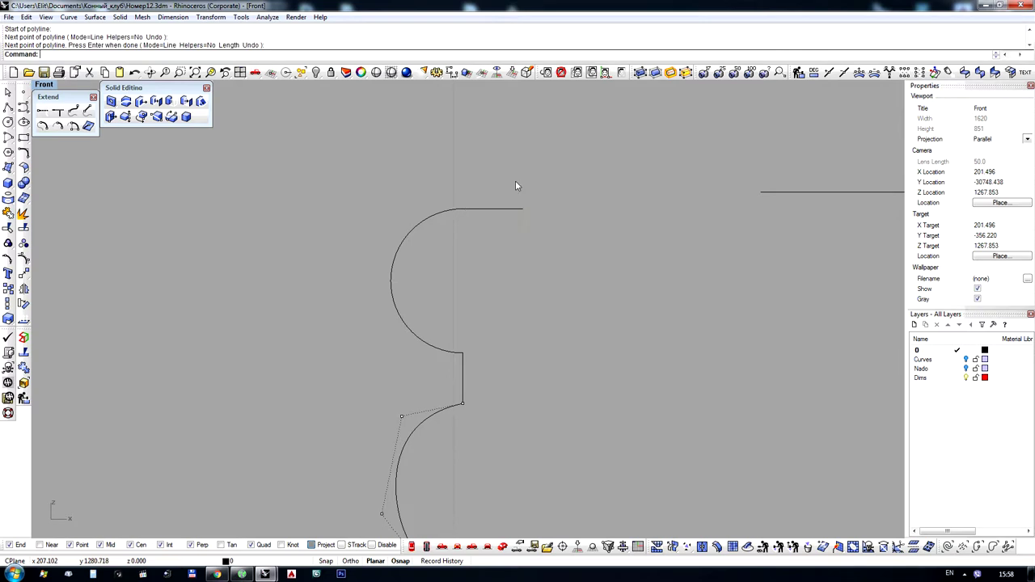
Draw a degree 3 curve from the short top line's outer end around the semicircle to the vertical line's upper end
left_click(24, 106)
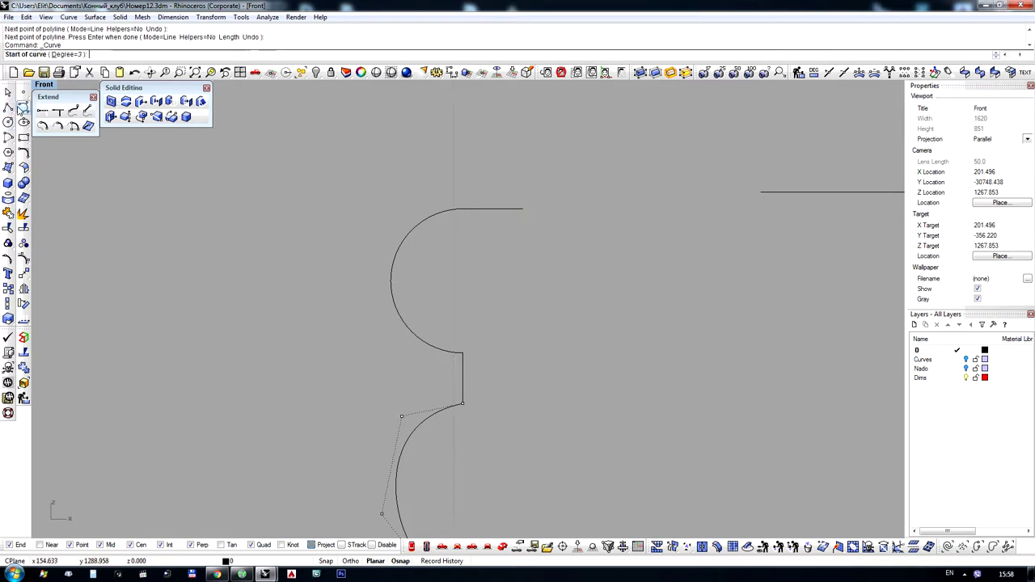
left_click(521, 208)
left_click(514, 224)
left_click(439, 225)
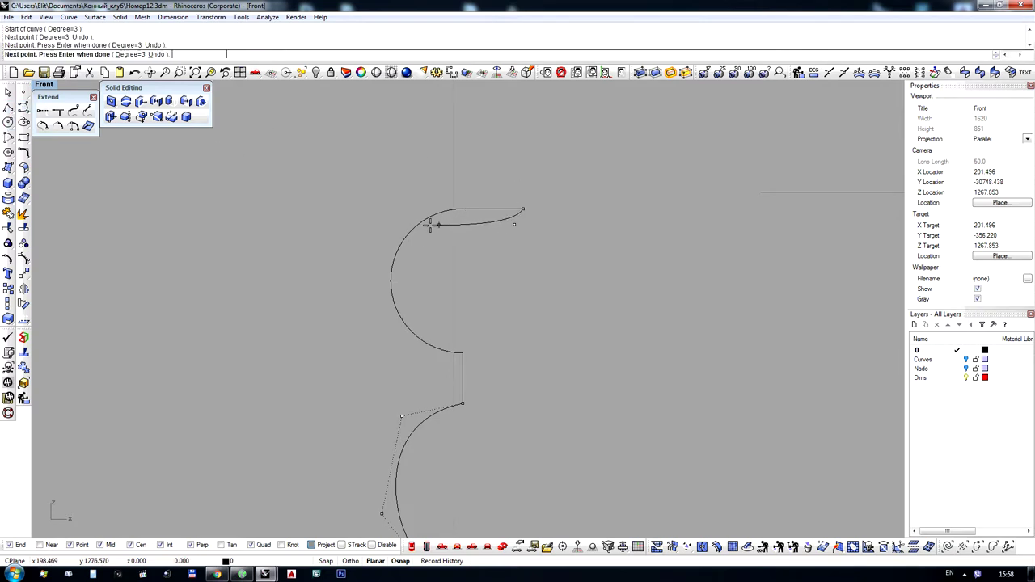
left_click(377, 253)
left_click(385, 334)
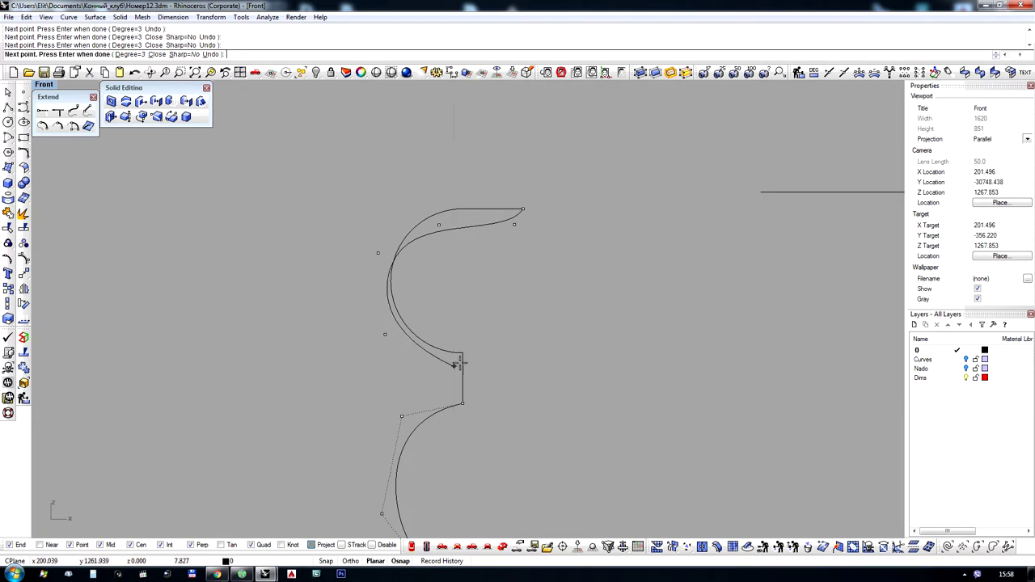
left_click(462, 353)
key("Return")
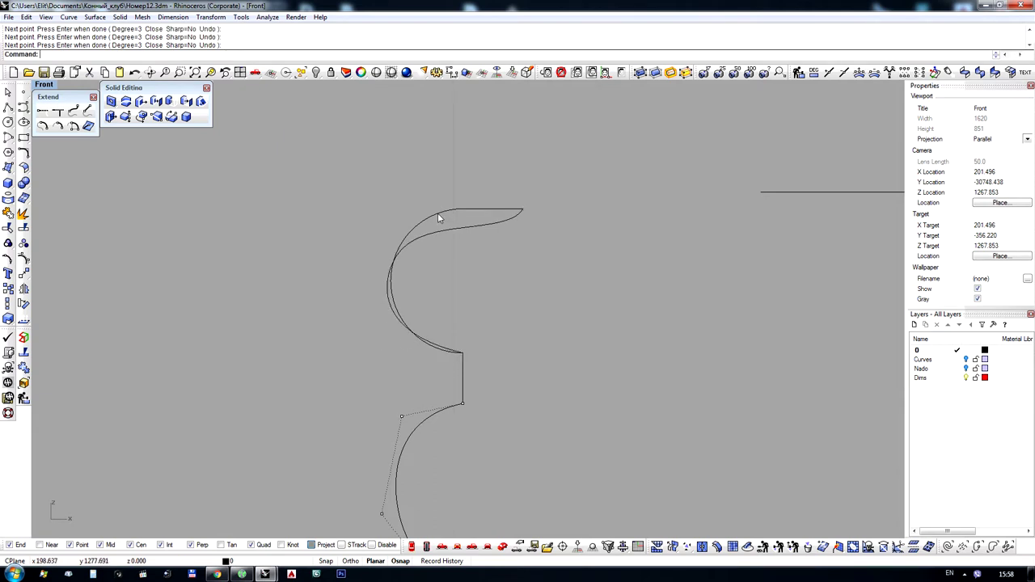
Delete the short top line and the semicircle, keeping the new freeform curve
left_click(474, 210)
key("Delete")
key("Delete")
Show the new top curve's control points and reposition the ones along its bulge to round it
left_click(474, 222)
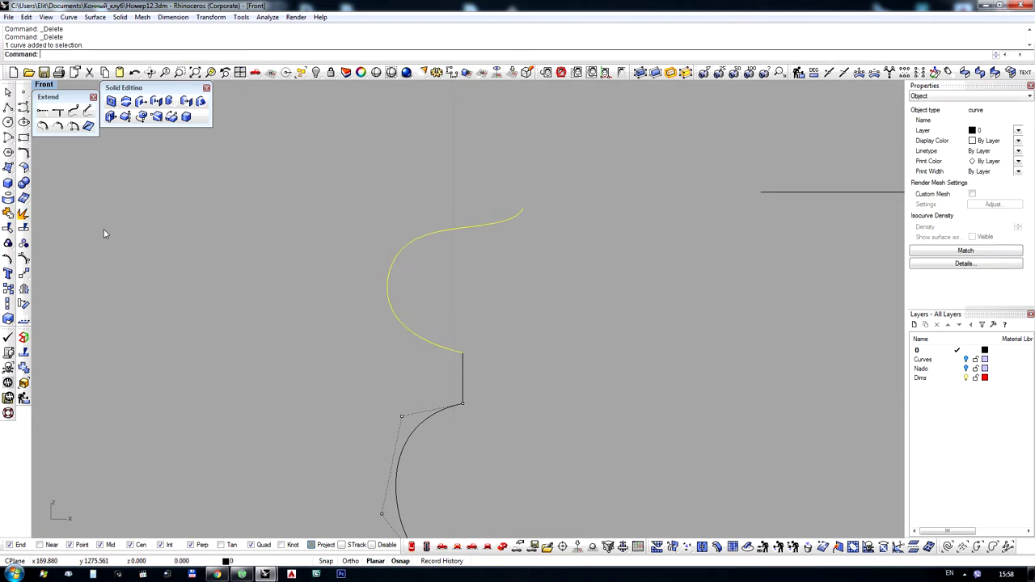
left_click(24, 257)
left_click_drag(385, 336, 412, 335)
scroll(401, 252, "up", 2)
left_click_drag(400, 252, 402, 295)
left_click_drag(452, 215, 465, 218)
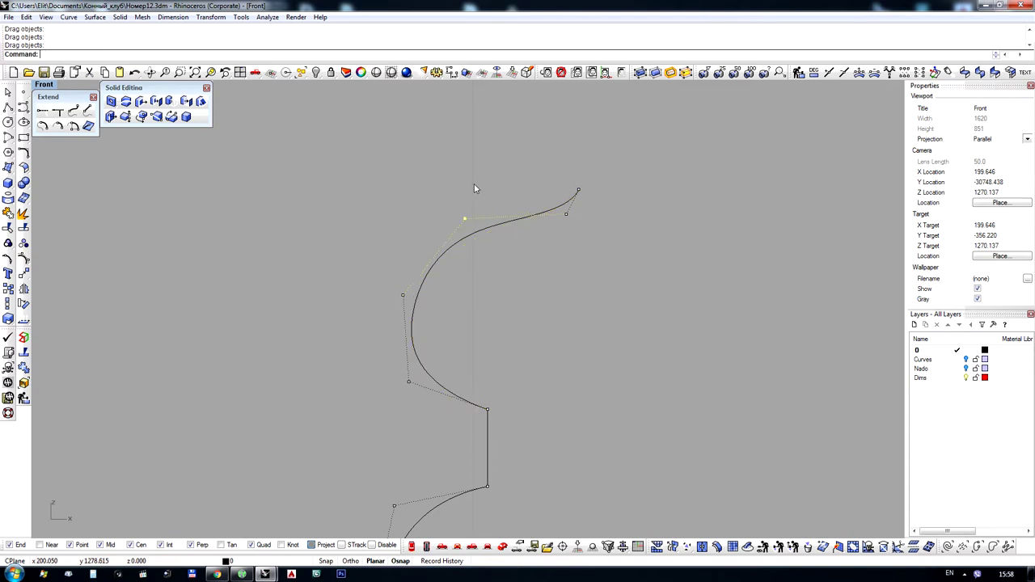
left_click(475, 185)
scroll(362, 218, "down", 2)
scroll(375, 258, "up", 2)
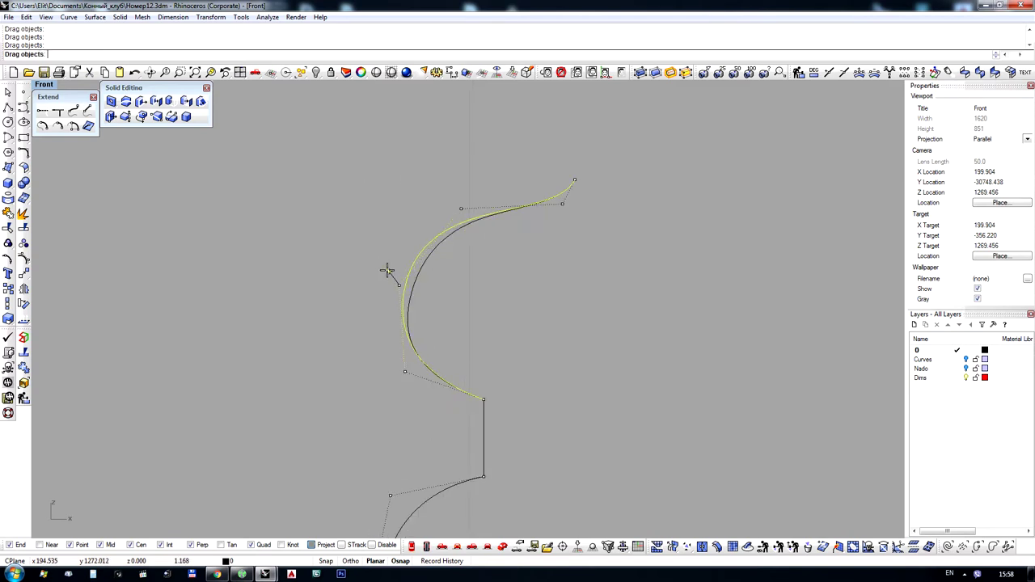
scroll(416, 216, "down", 3)
scroll(418, 221, "down", 3)
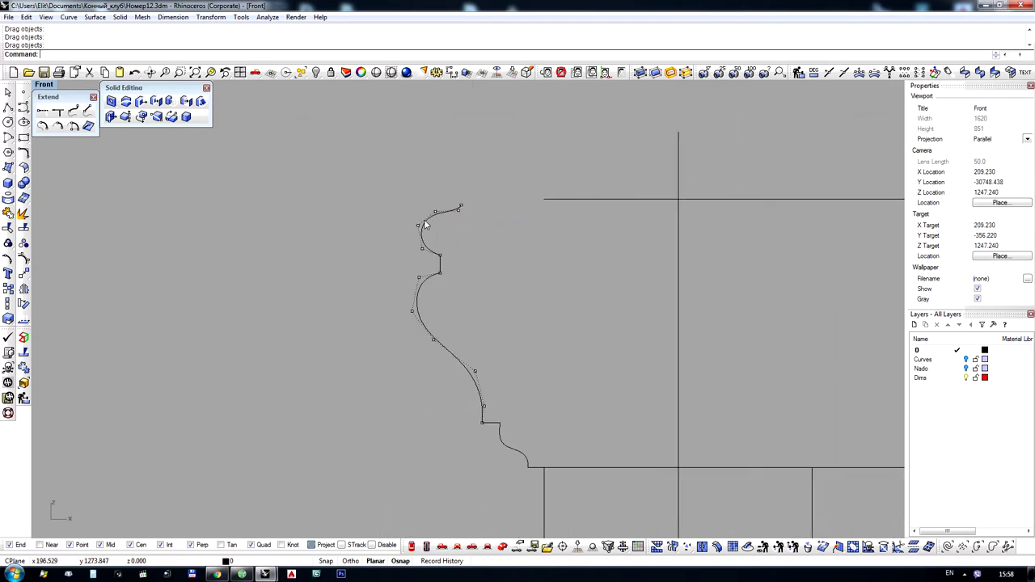
Shift the top curve's three upper control points outward, pull the innermost of them back inward, and nudge the bulge point
scroll(415, 226, "up", 6)
left_click_drag(426, 123, 551, 181)
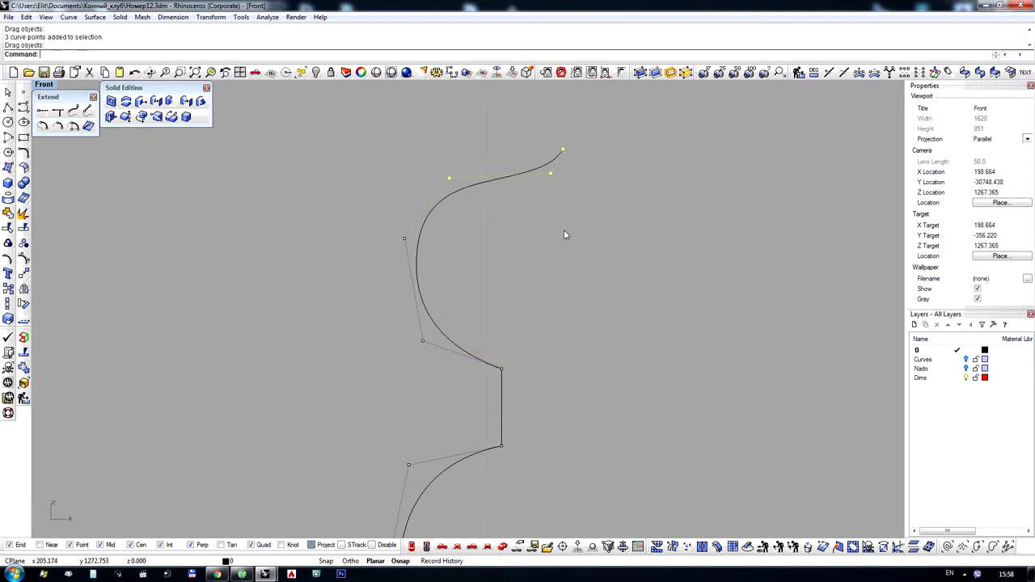
left_click_drag(450, 180, 477, 173)
scroll(495, 155, "down", 5)
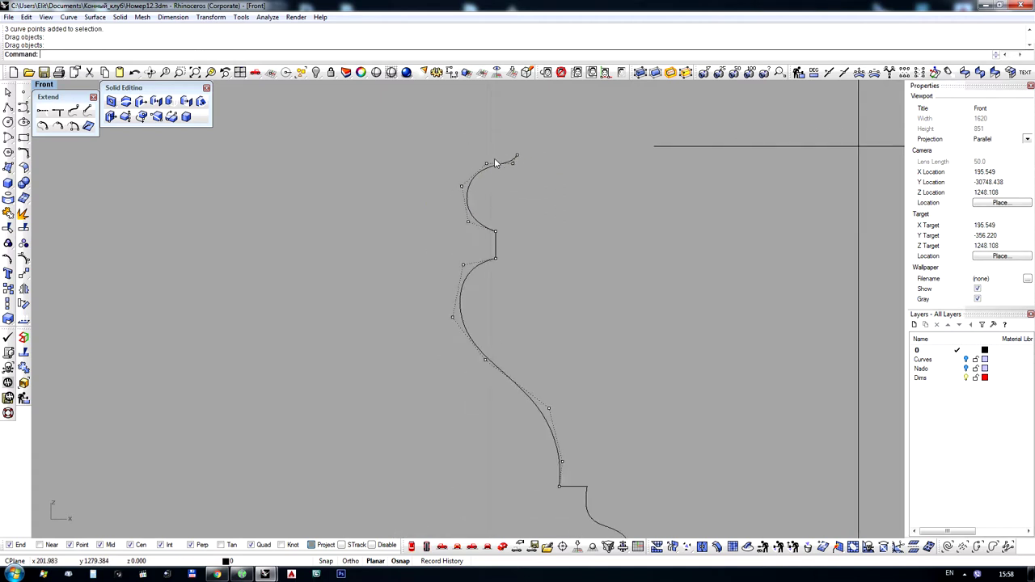
scroll(469, 226, "up", 8)
scroll(461, 253, "down", 5)
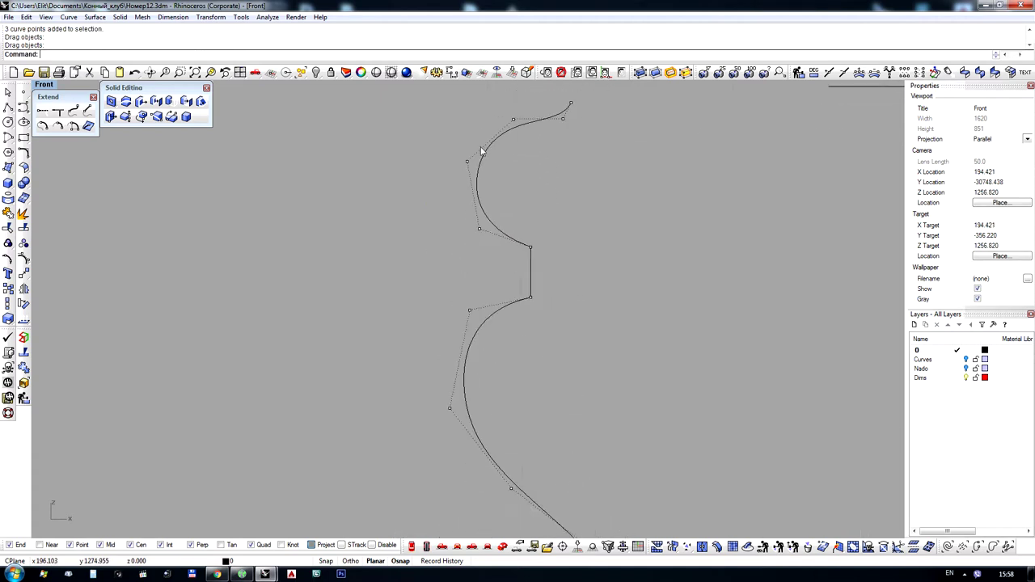
right_click_drag(480, 153, 483, 218)
scroll(500, 209, "up", 5)
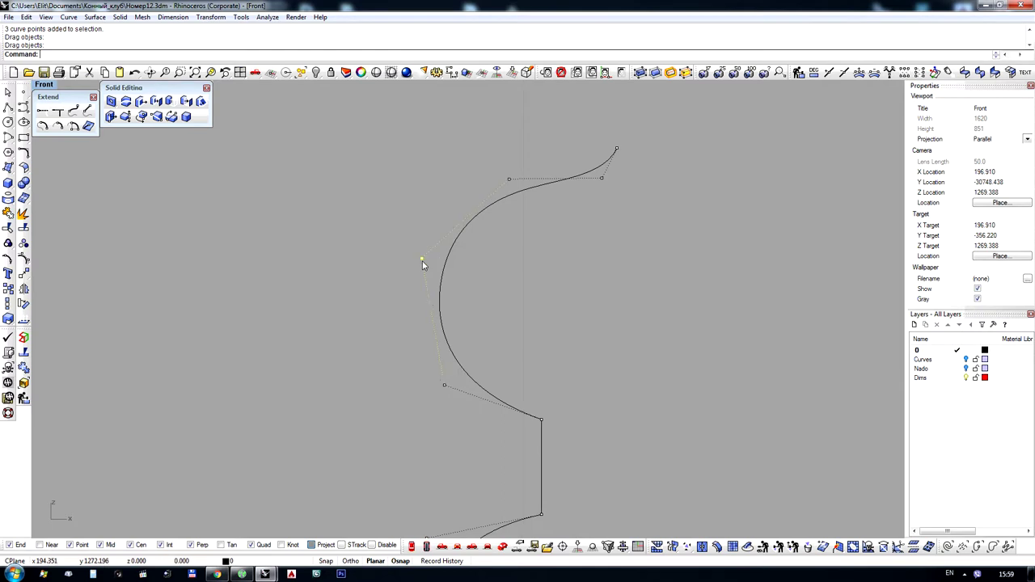
left_click_drag(422, 265, 421, 265)
scroll(334, 214, "down", 10)
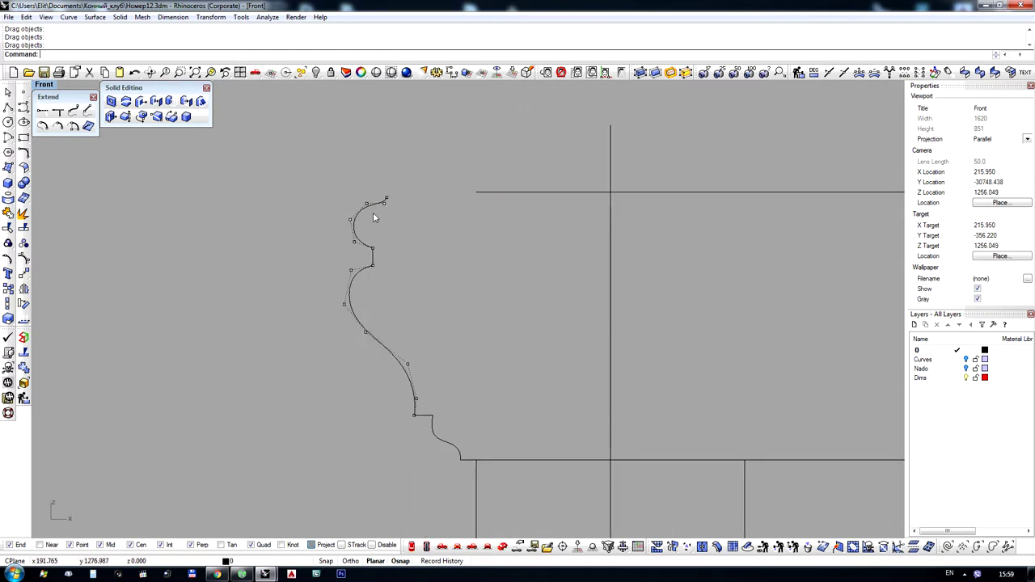
scroll(380, 223, "down", 2)
scroll(377, 220, "down", 4)
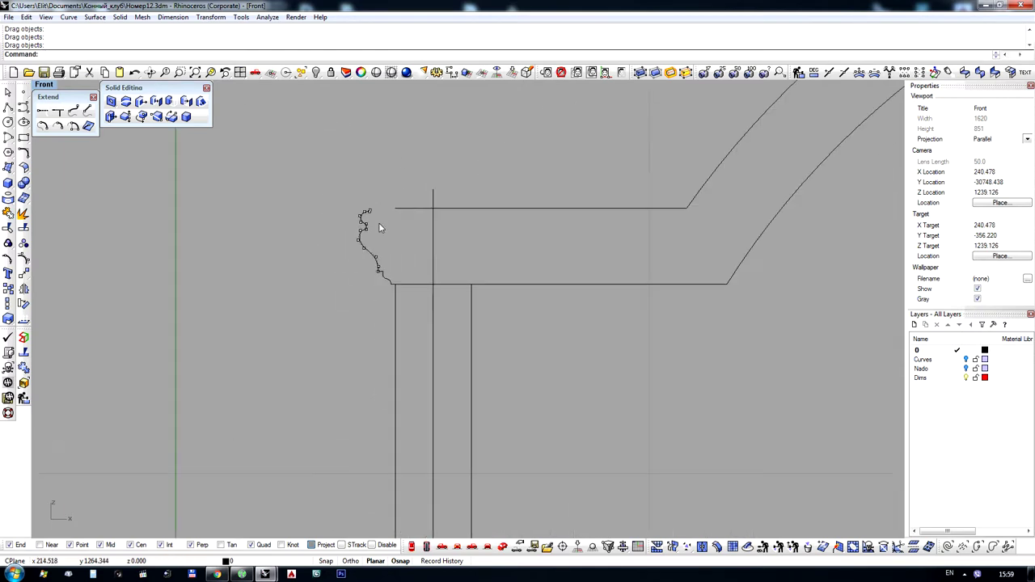
scroll(410, 222, "up", 9)
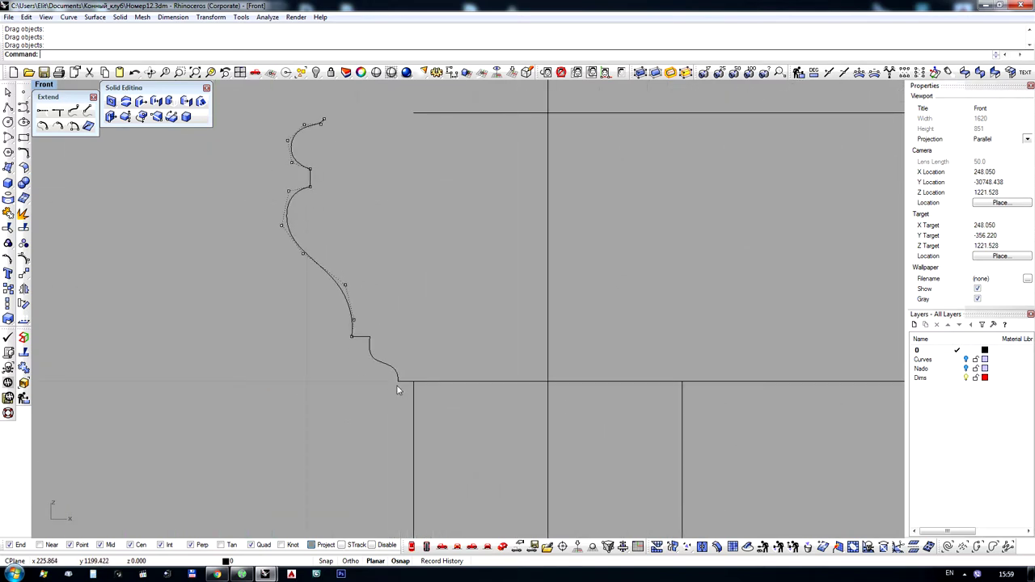
Show the small S-curve's control points and move the profile above, including the S-curve's upper points, slightly inward and up
left_click(374, 356)
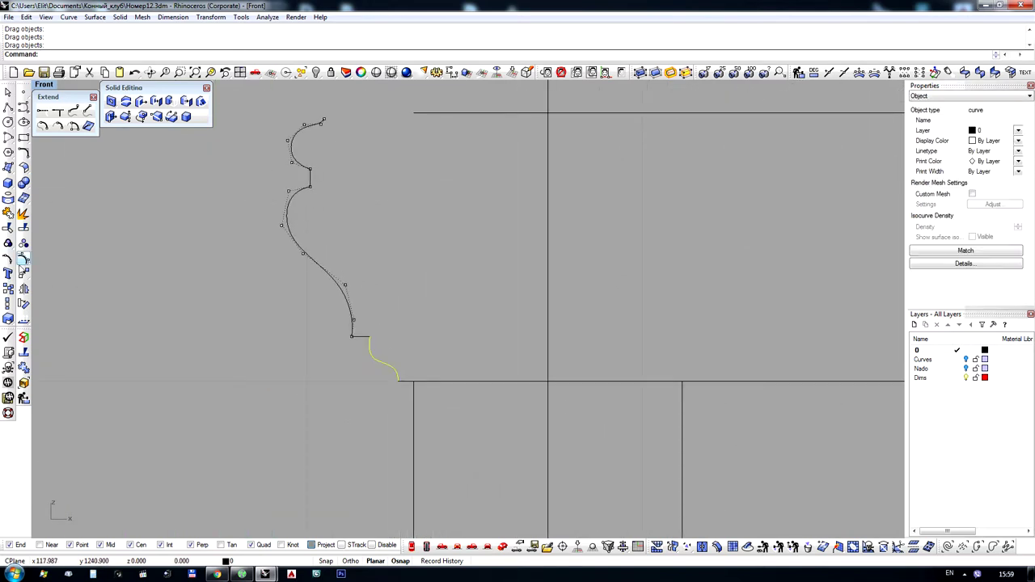
left_click(23, 258)
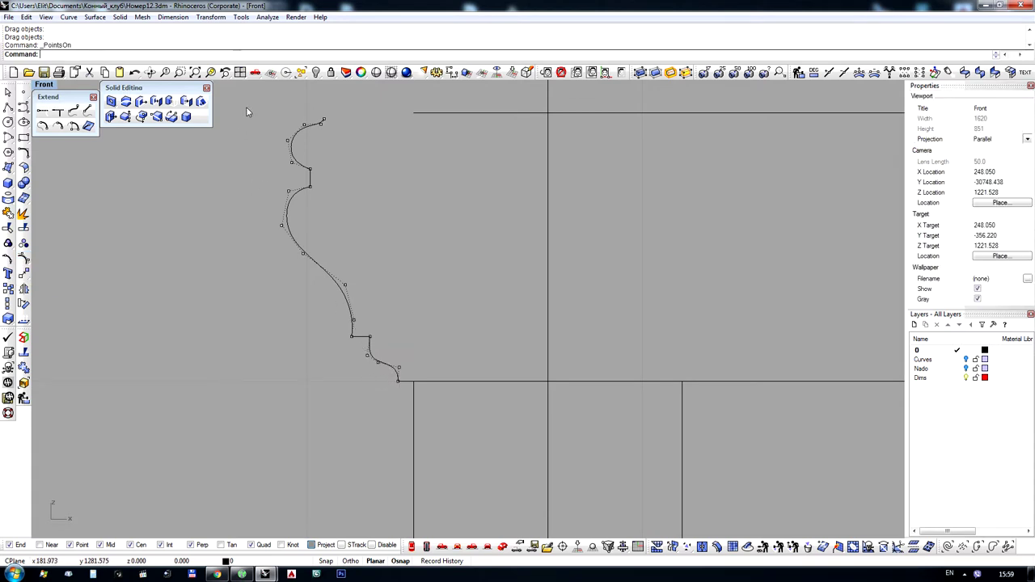
left_click_drag(247, 112, 377, 399)
scroll(380, 380, "up", 2)
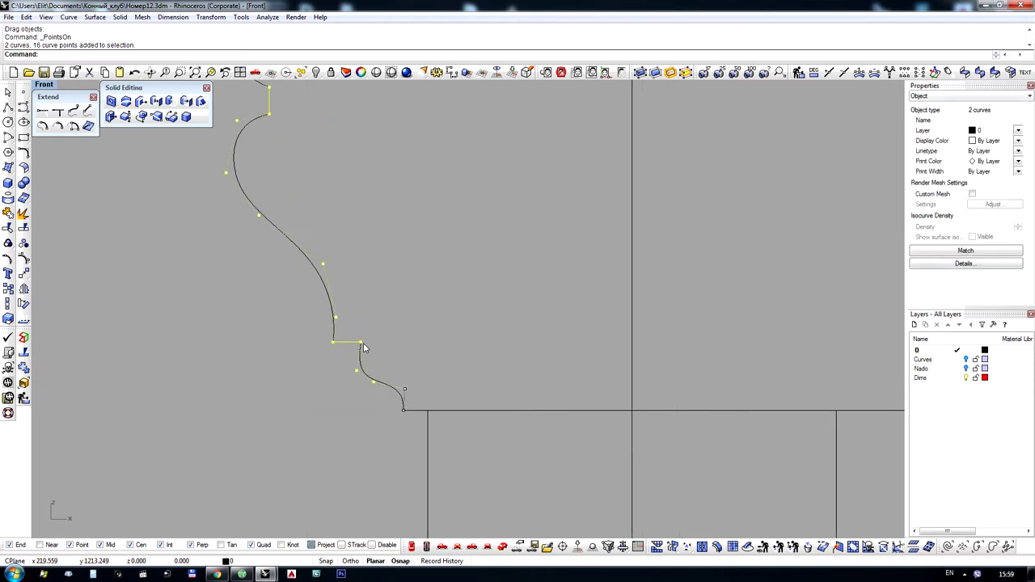
left_click_drag(361, 347, 374, 340)
key("Escape")
Pull the small S-curve's leftmost control point outward and up to deepen its hollow, and hide all control points
scroll(377, 364, "up", 3)
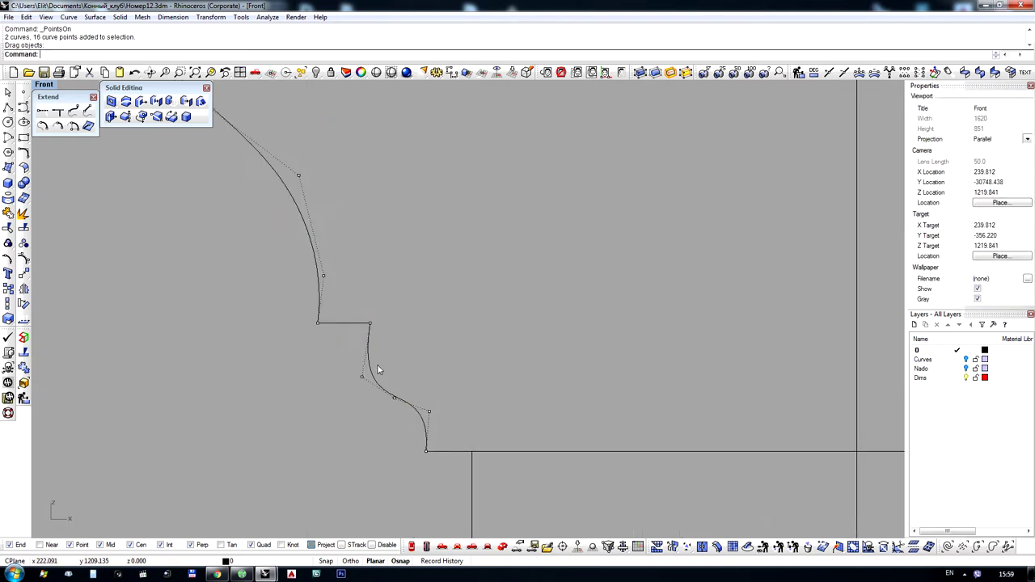
left_click_drag(354, 385, 348, 358)
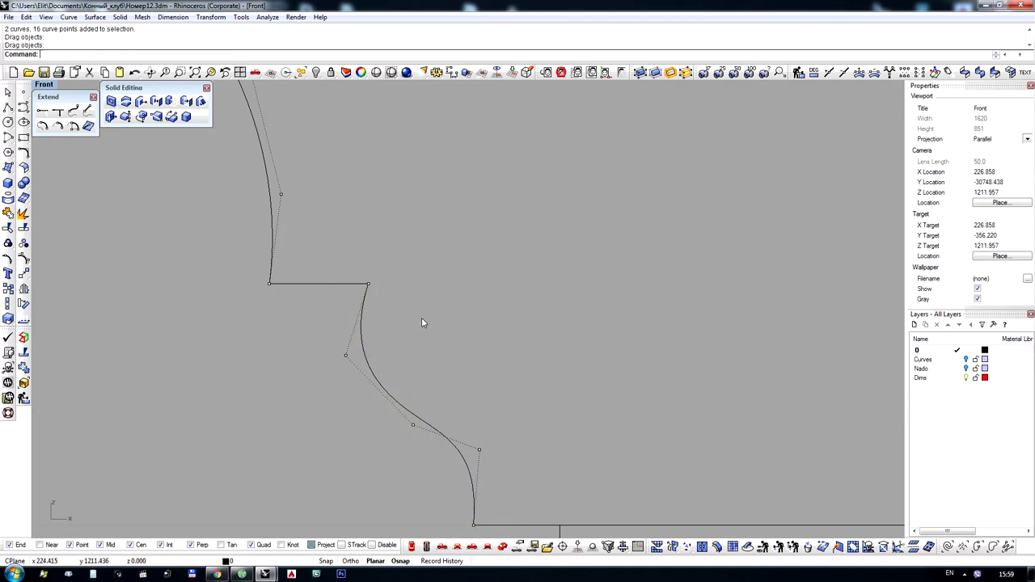
scroll(360, 255, "down", 5)
scroll(361, 255, "down", 3)
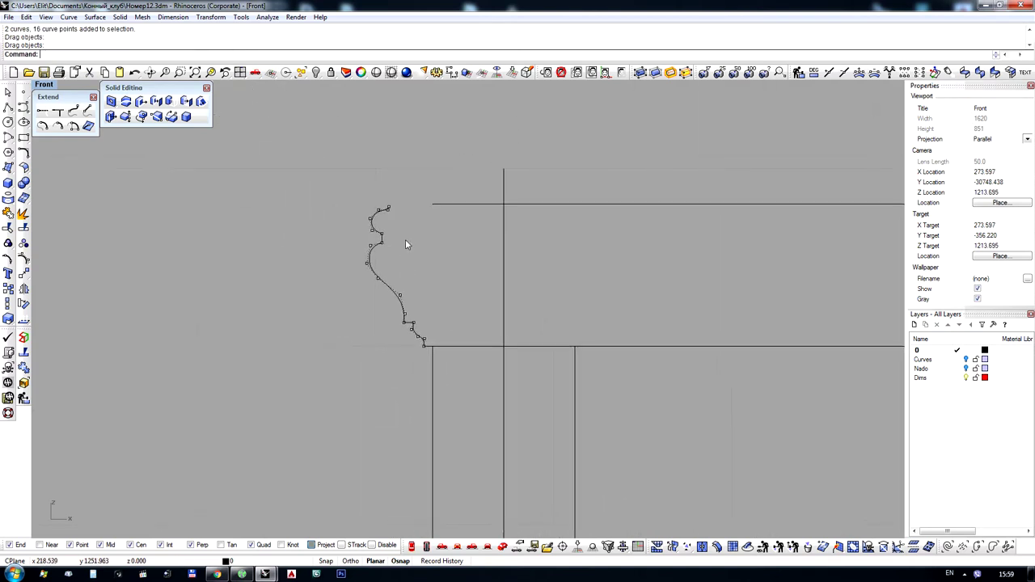
right_click(25, 260)
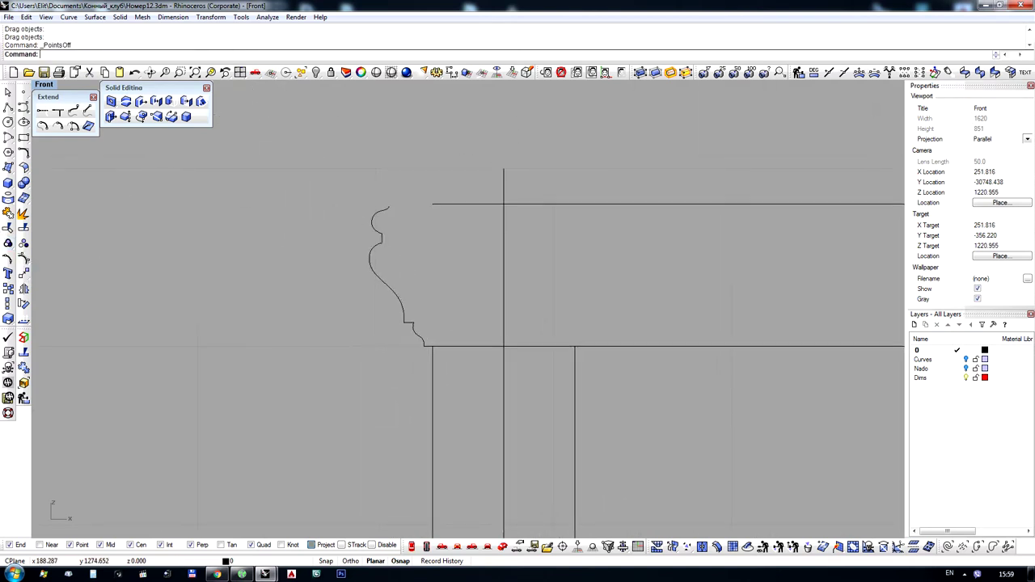
Join the six cornice profile curves into one open curve
scroll(357, 212, "down", 8)
scroll(356, 208, "up", 4)
left_click_drag(287, 172, 382, 309)
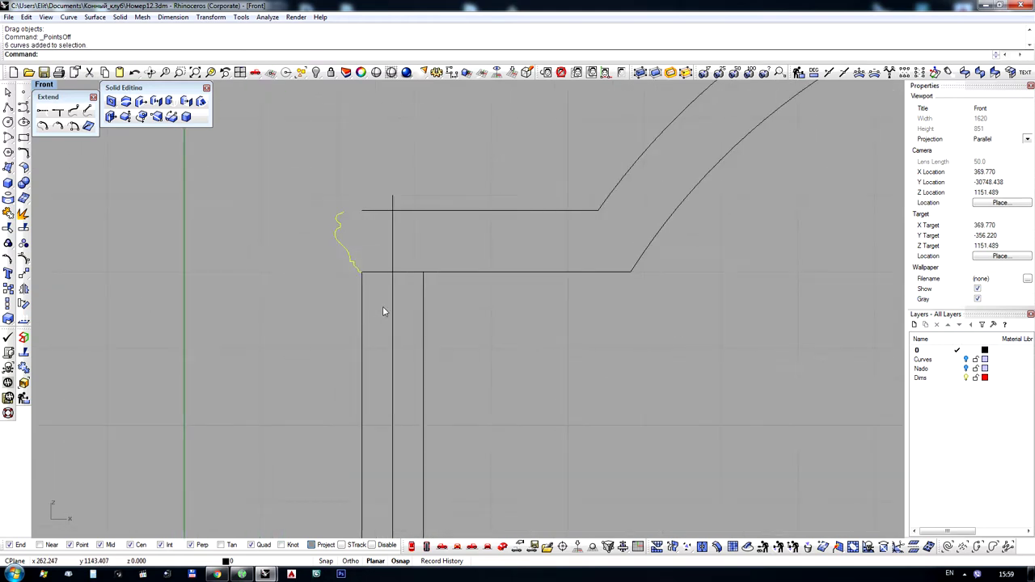
scroll(349, 220, "up", 5)
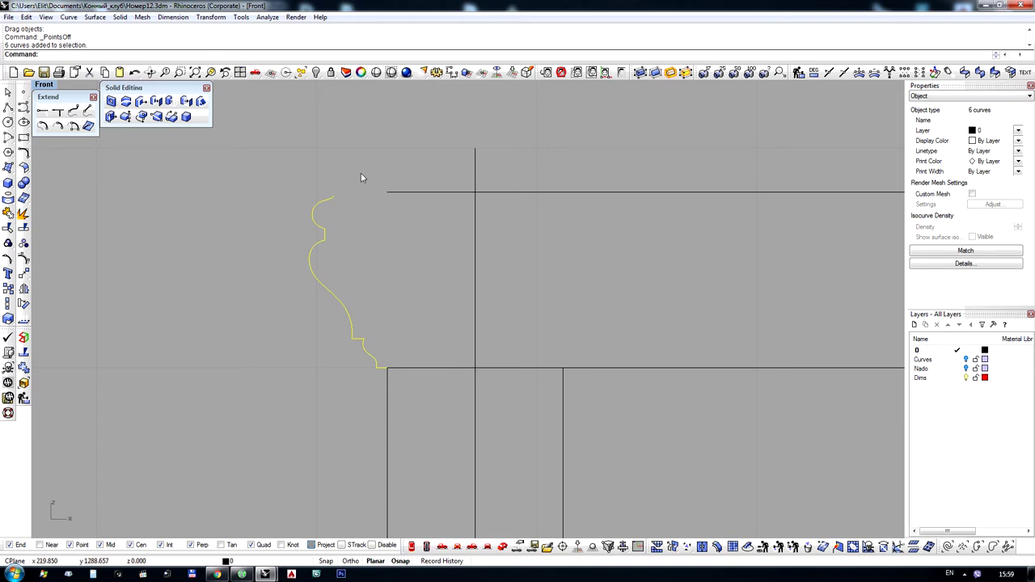
key("Escape")
scroll(324, 173, "down", 2)
left_click_drag(261, 160, 368, 333)
key("ctrl+j")
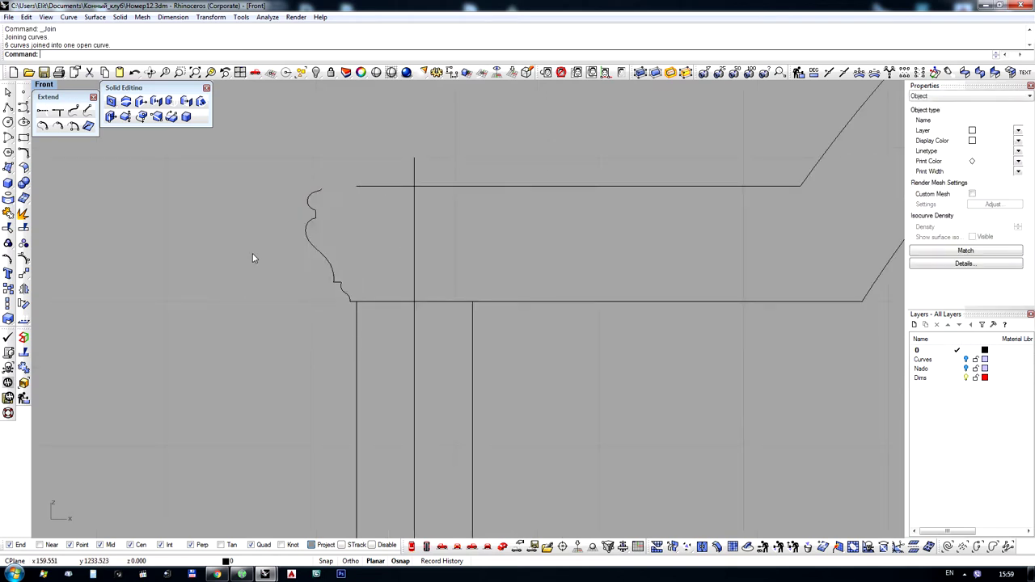
scroll(274, 247, "down", 5)
left_click(288, 249)
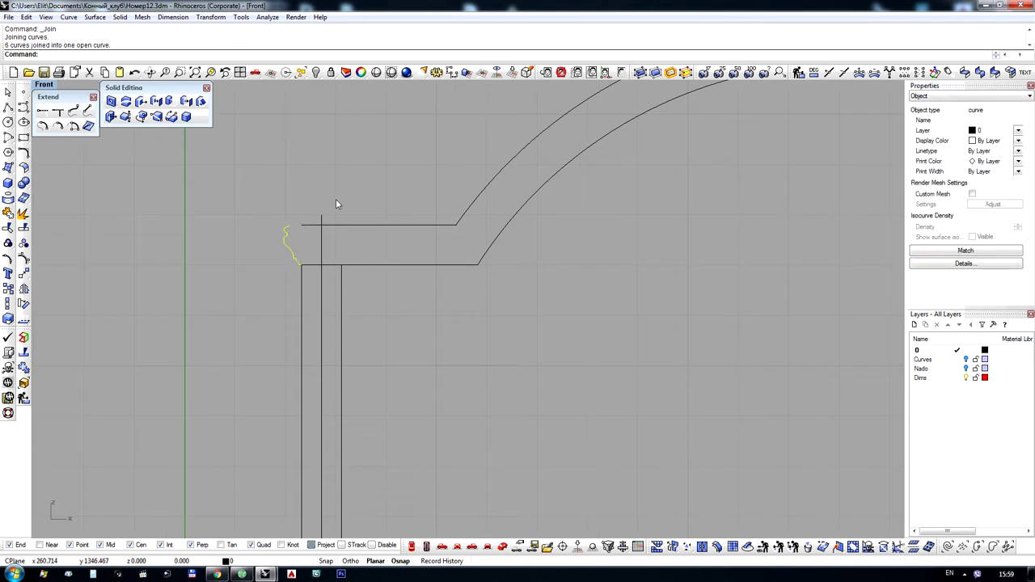
left_click(359, 163)
Draw a slightly slanted polyline about 770 long down the post's inner half, from just below the rail to just above the lower joint
scroll(393, 199, "down", 7)
scroll(357, 247, "up", 5)
right_click_drag(403, 245, 376, 152)
right_click_drag(380, 353, 378, 283)
right_click_drag(364, 113, 380, 224)
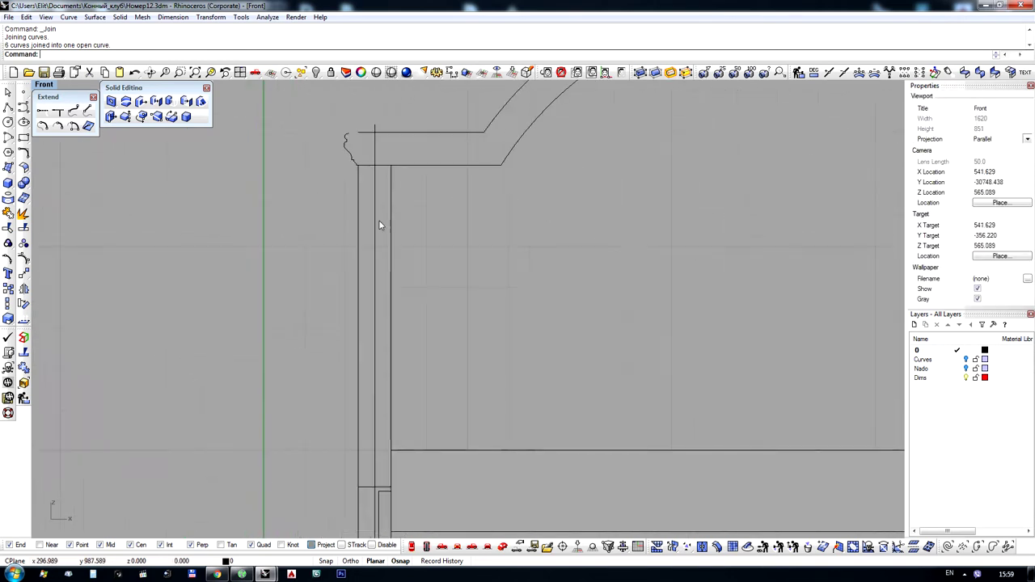
left_click(8, 106)
scroll(376, 167, "up", 2)
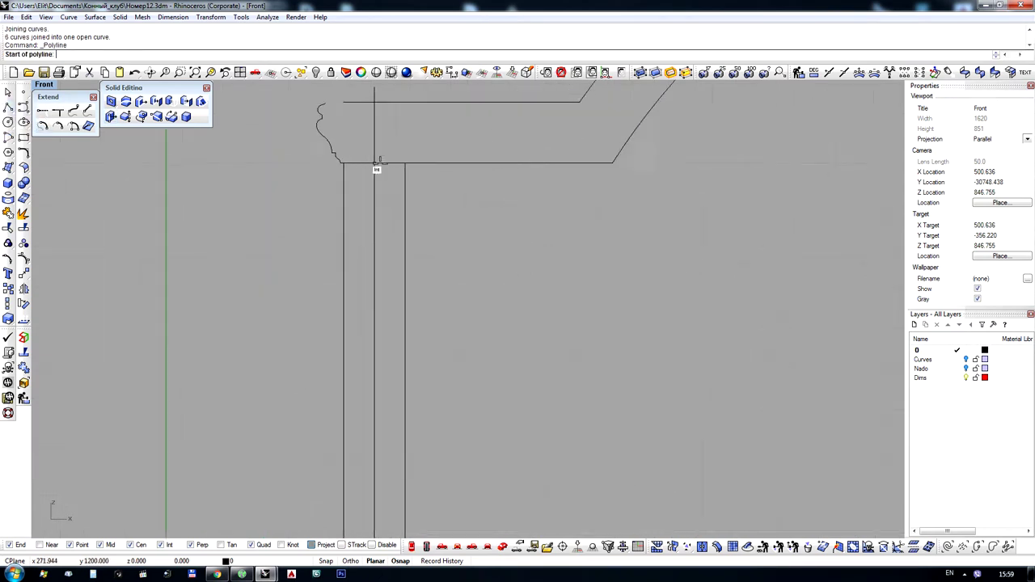
scroll(377, 167, "up", 2)
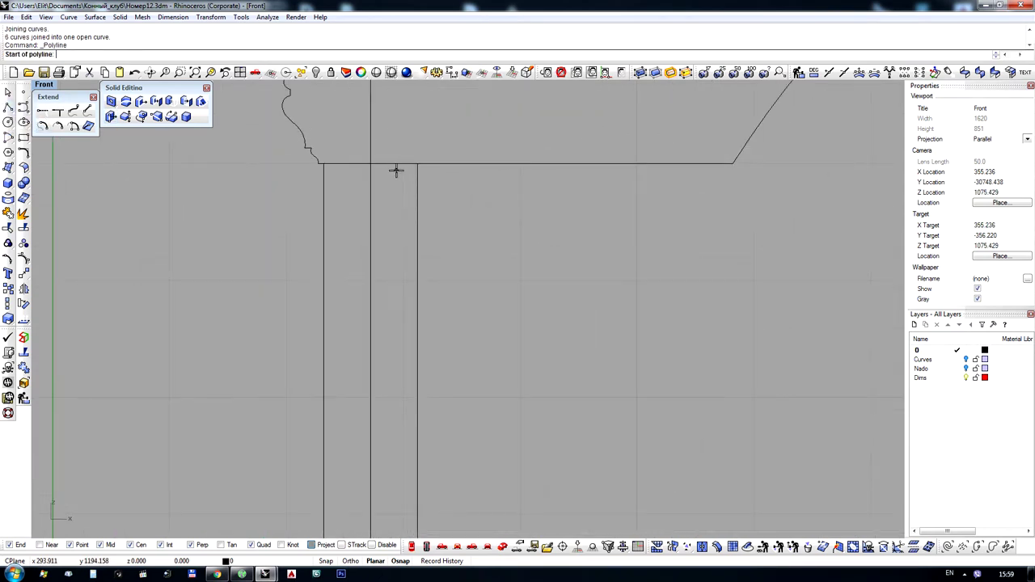
left_click(396, 172)
scroll(397, 140, "down", 8)
scroll(396, 377, "up", 4)
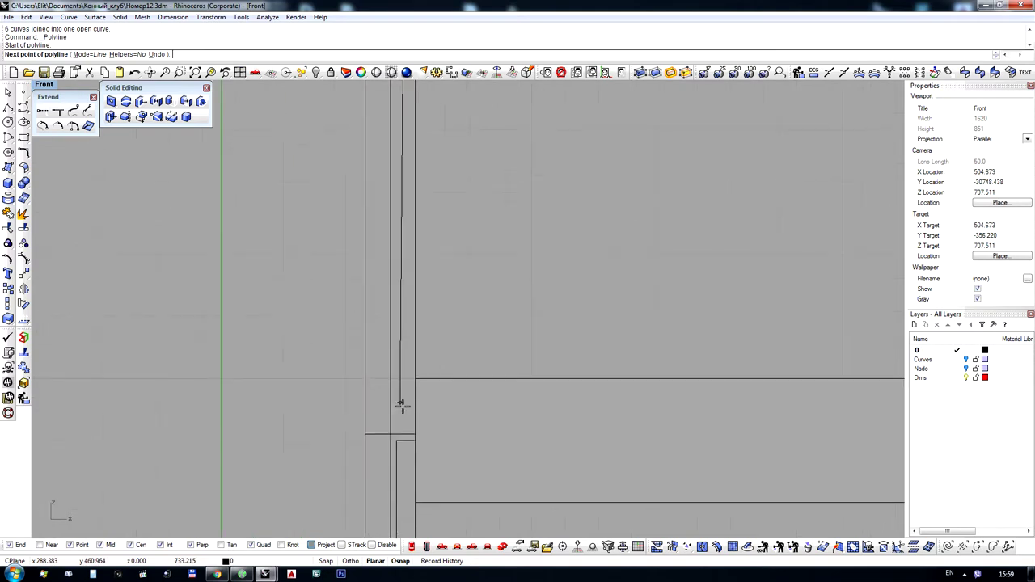
scroll(406, 419, "up", 2)
scroll(411, 434, "up", 2)
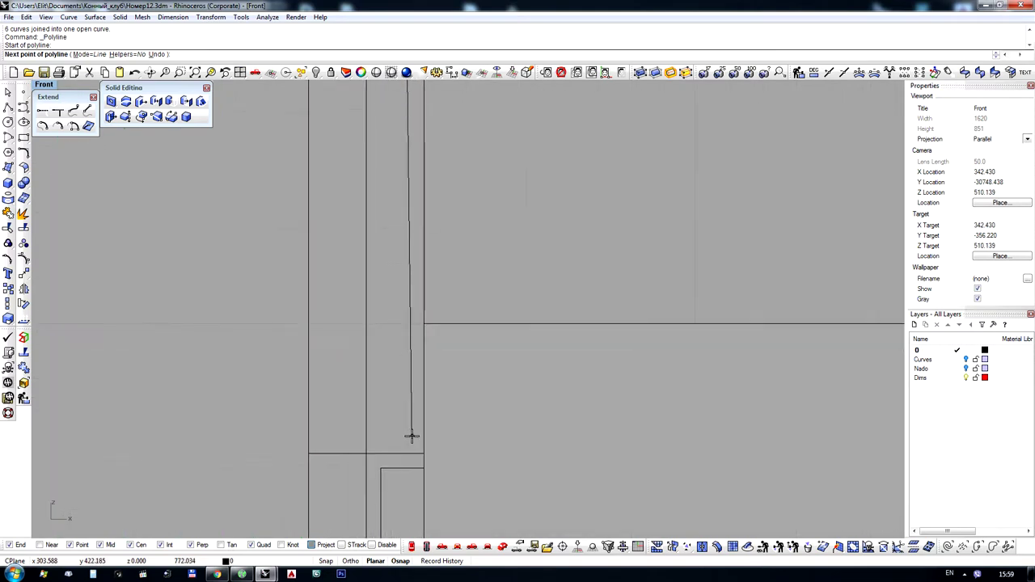
left_click(411, 428)
key("Return")
scroll(410, 388, "down", 4)
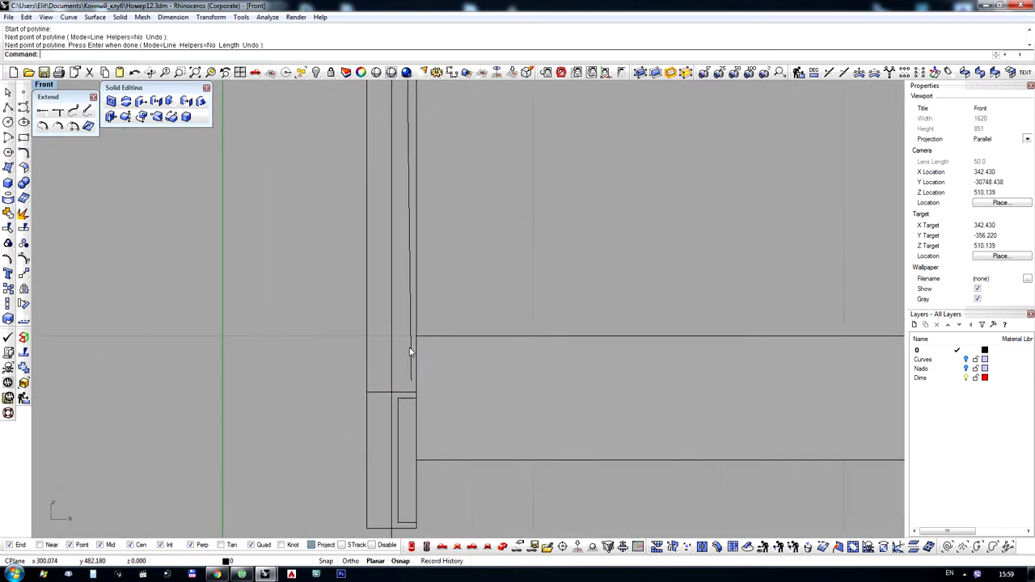
Draw a bulging S-shaped curve starting on the rail's lower edge, just outside the slanted line, and ending close to that line
scroll(396, 200, "up", 4)
scroll(413, 210, "up", 3)
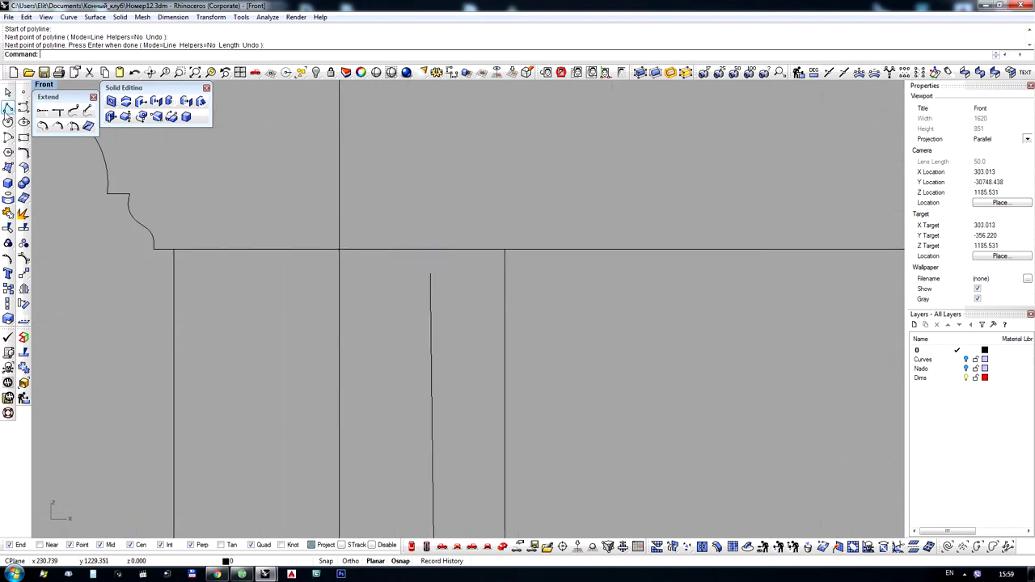
left_click(8, 106)
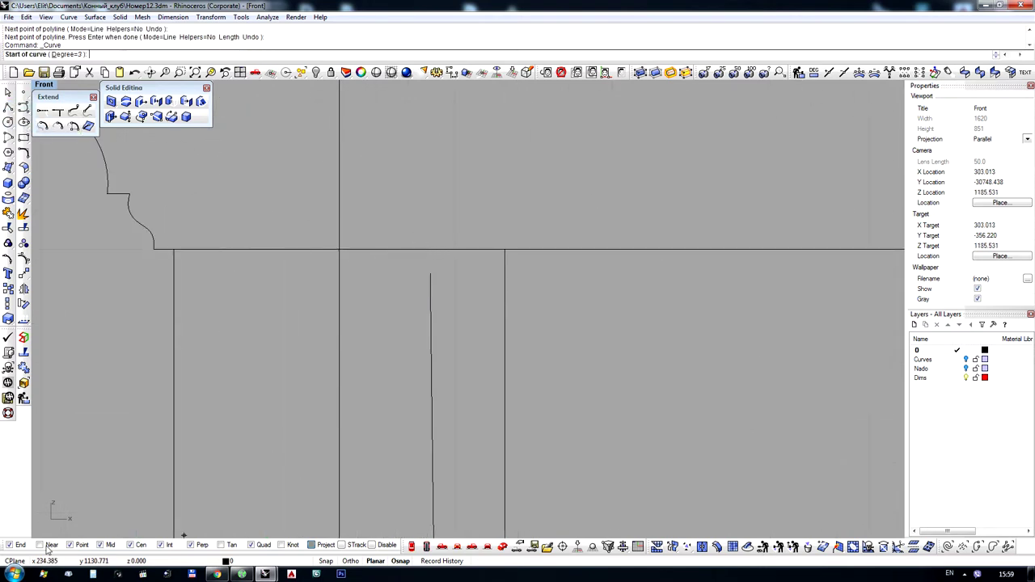
left_click(438, 249)
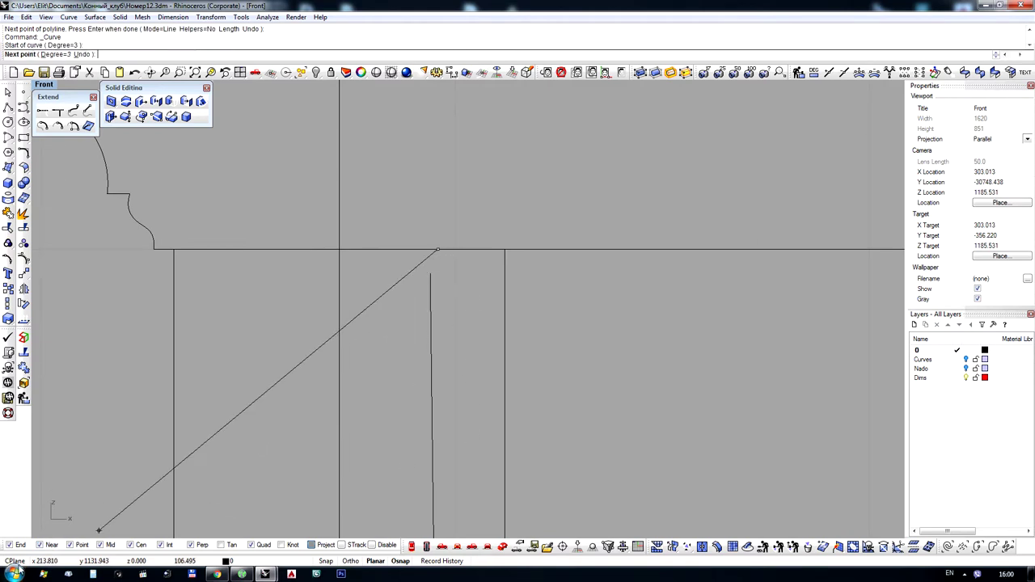
scroll(432, 275, "up", 2)
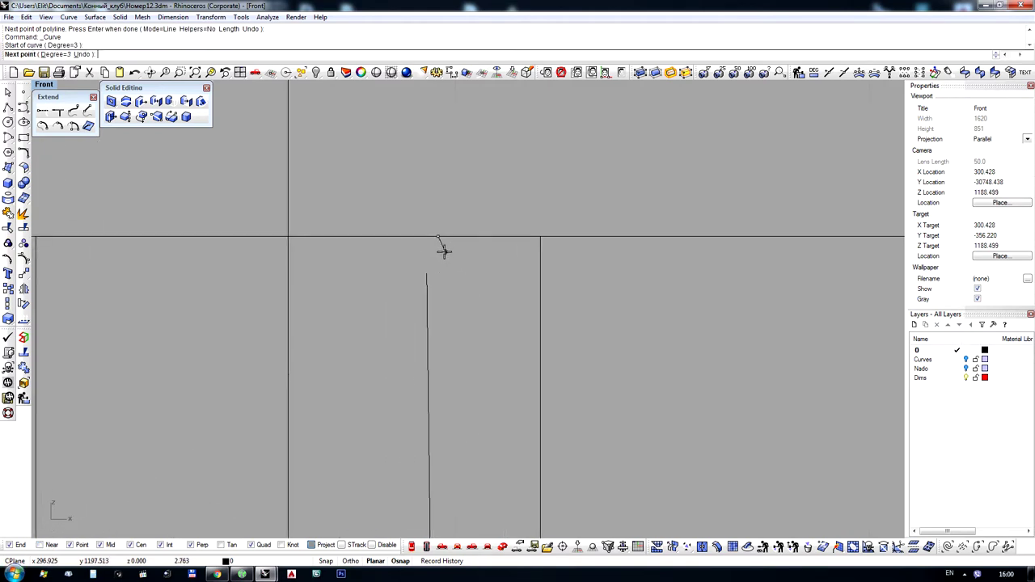
left_click(441, 250)
left_click(475, 257)
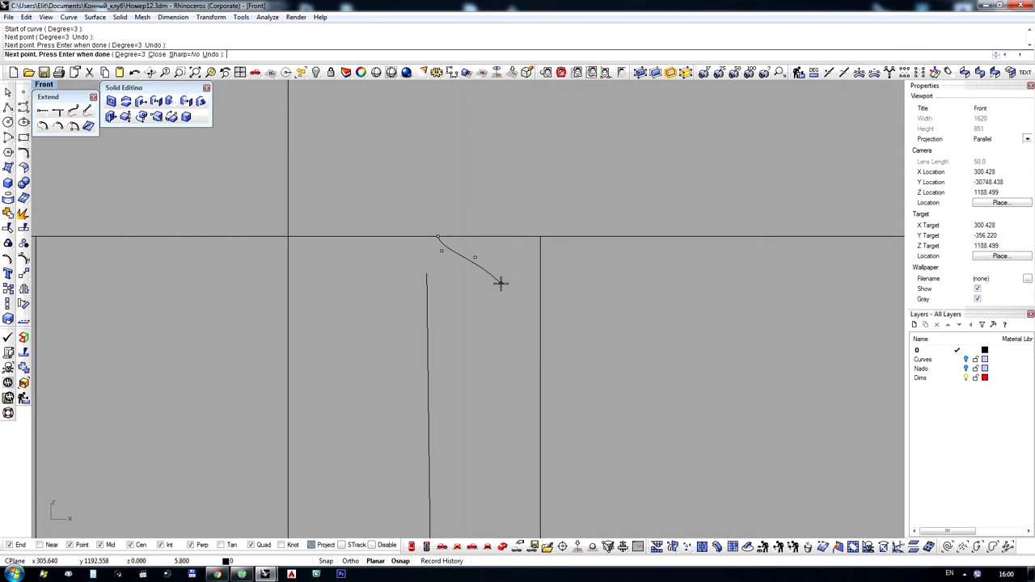
left_click(499, 288)
left_click(494, 324)
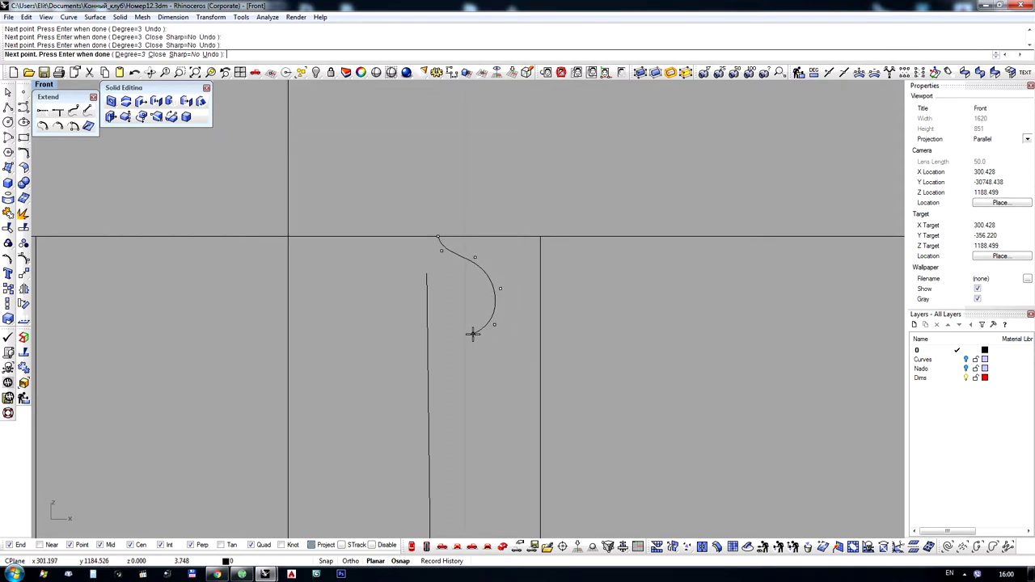
left_click(473, 333)
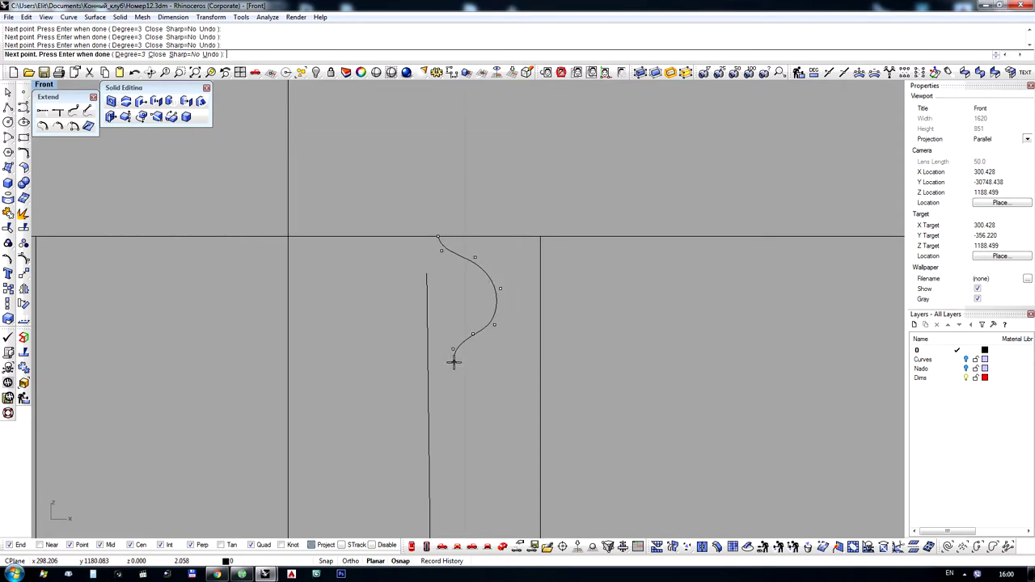
left_click(453, 363)
right_click(454, 362)
scroll(476, 251, "down", 10)
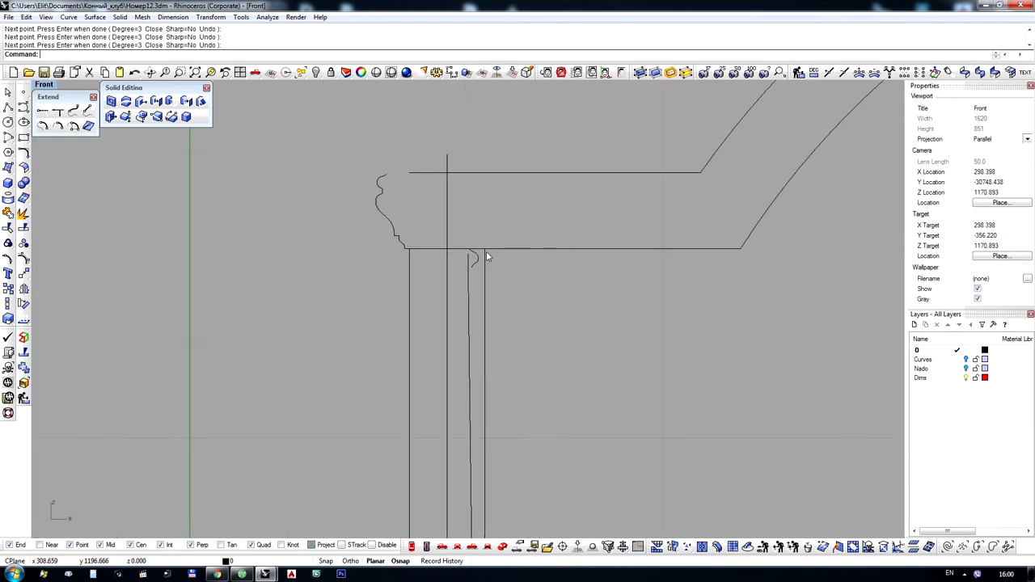
Draw a short horizontal ledge from the S-shaped curve's lower end toward the slanted line
scroll(486, 252, "up", 7)
scroll(440, 287, "up", 2)
key("Return")
left_click(444, 299)
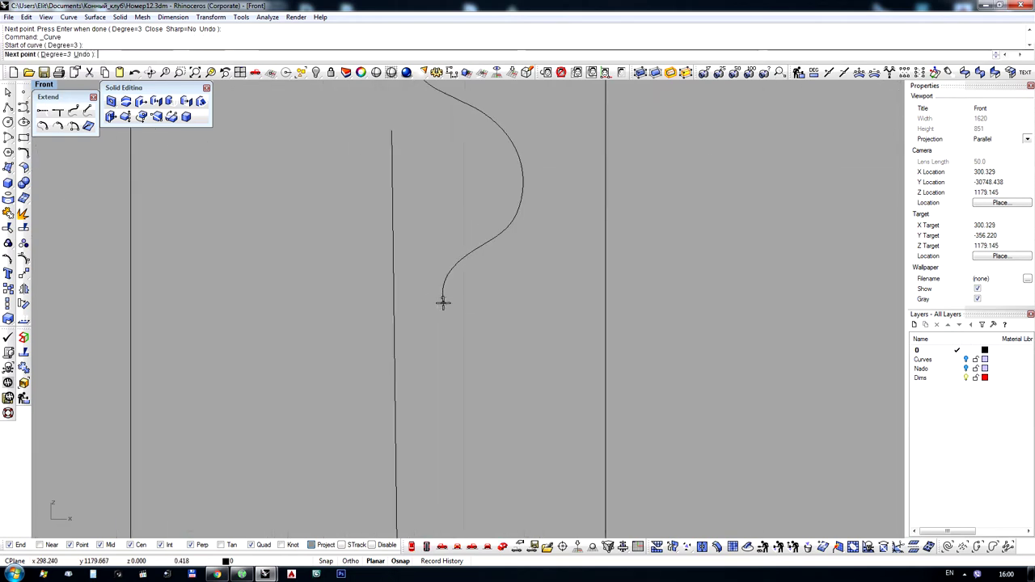
left_click(415, 298)
key("Return")
Try to draw a second S-shaped curve from the ledge's inner end down to the slanted line
key("Return")
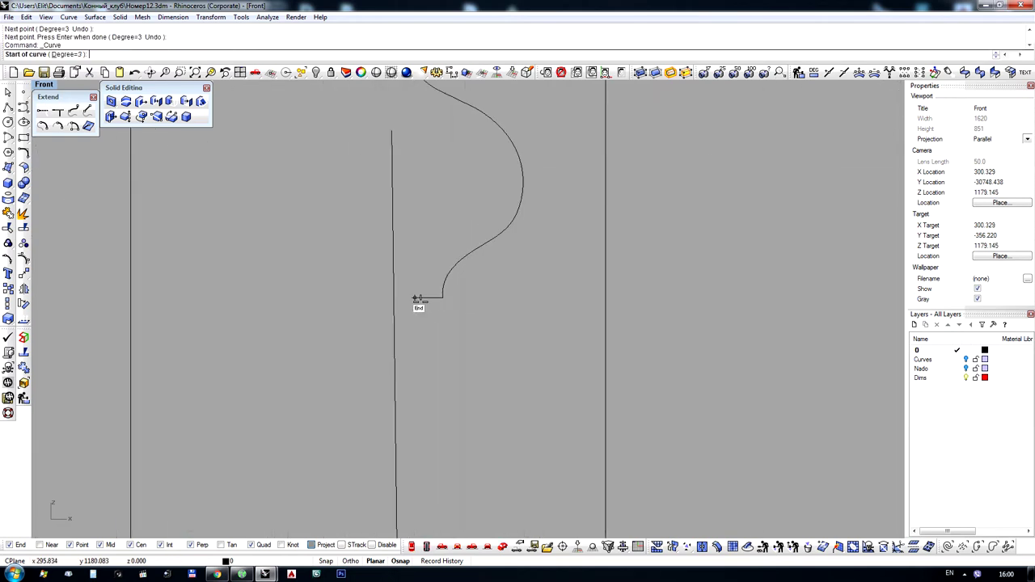
left_click(415, 297)
left_click(424, 337)
right_click_drag(447, 396, 451, 353)
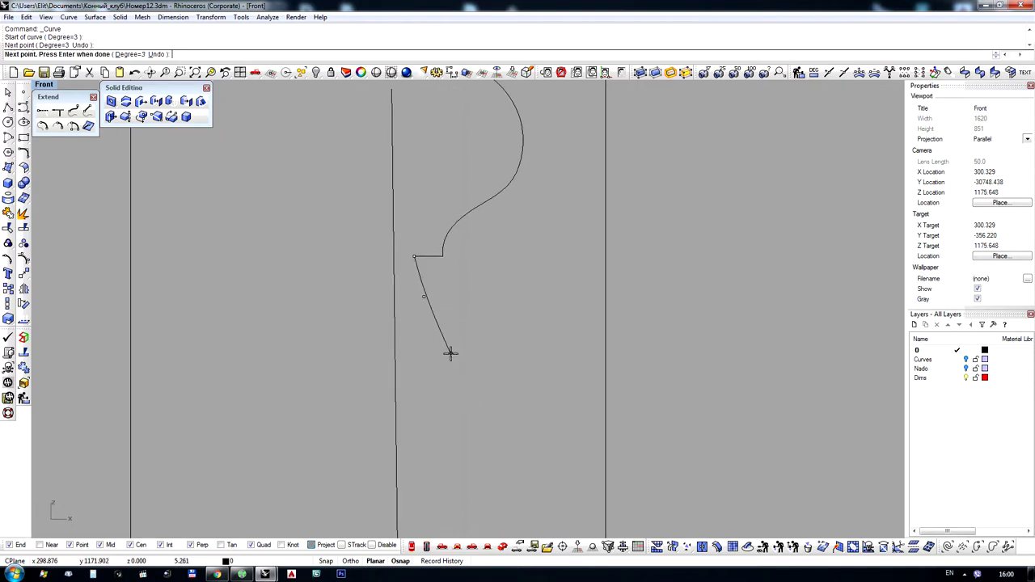
key("ctrl+z")
left_click(414, 302)
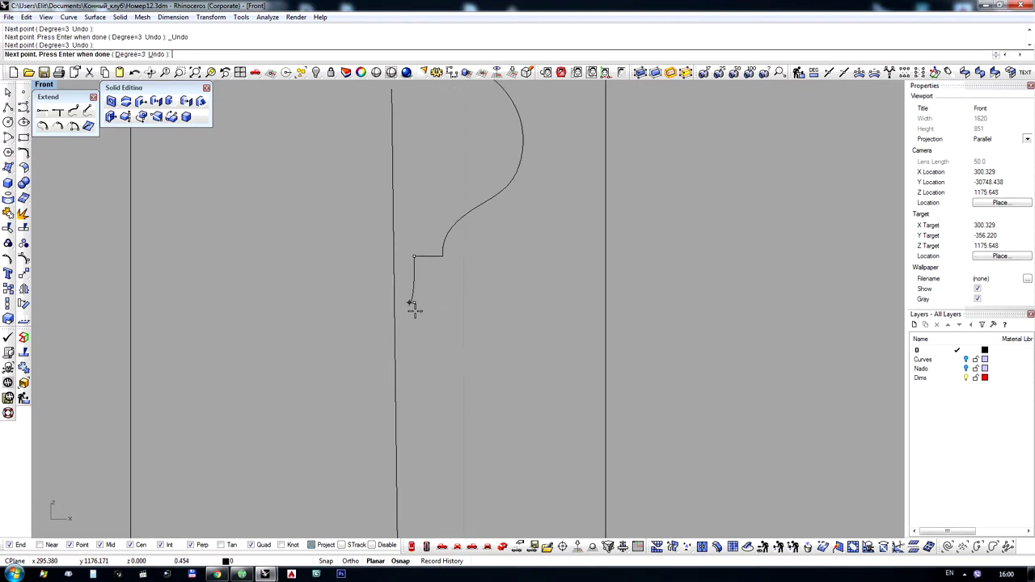
left_click(463, 339)
left_click(479, 385)
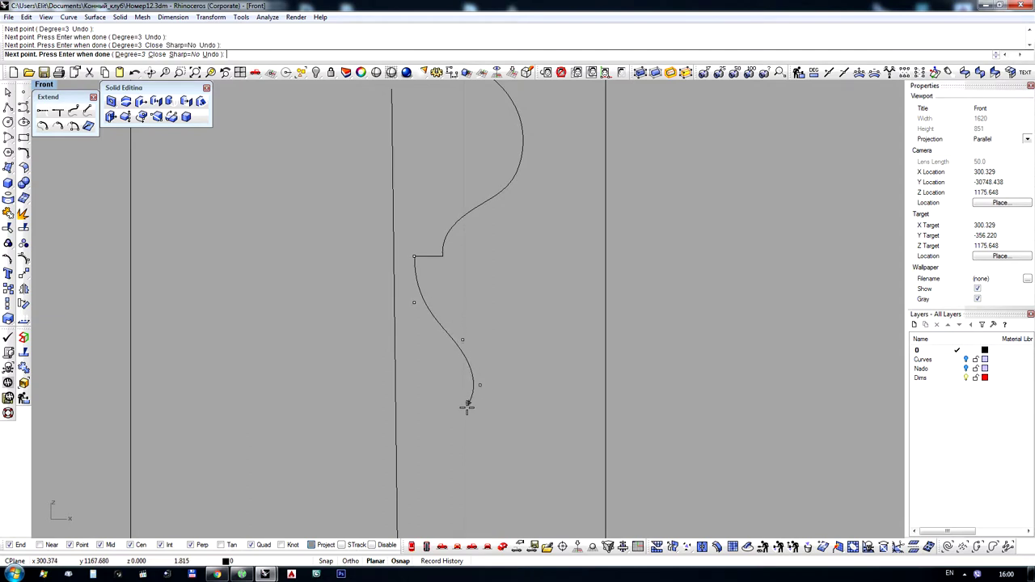
left_click(456, 428)
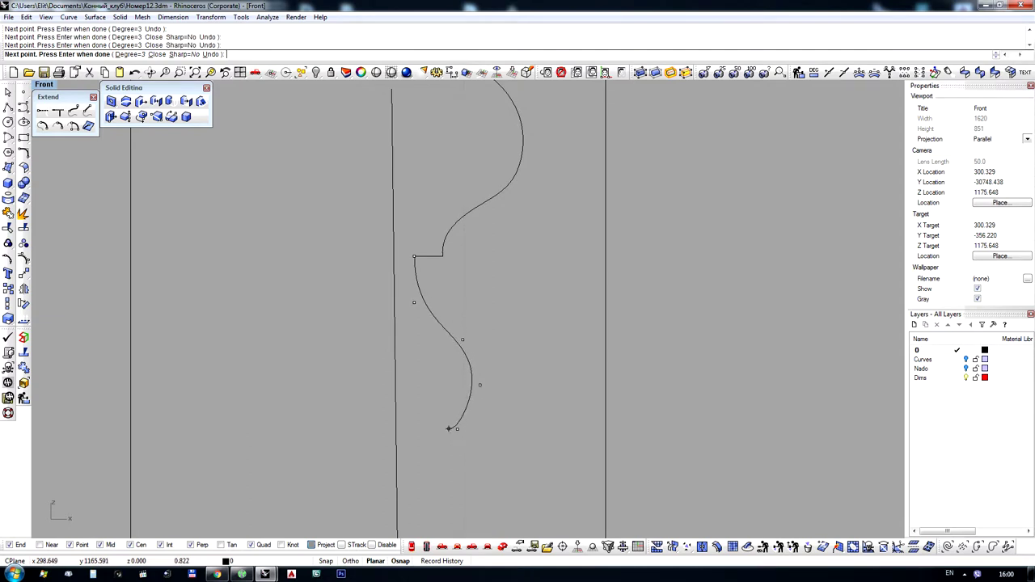
left_click(397, 425)
key("Return")
scroll(447, 283, "down", 6)
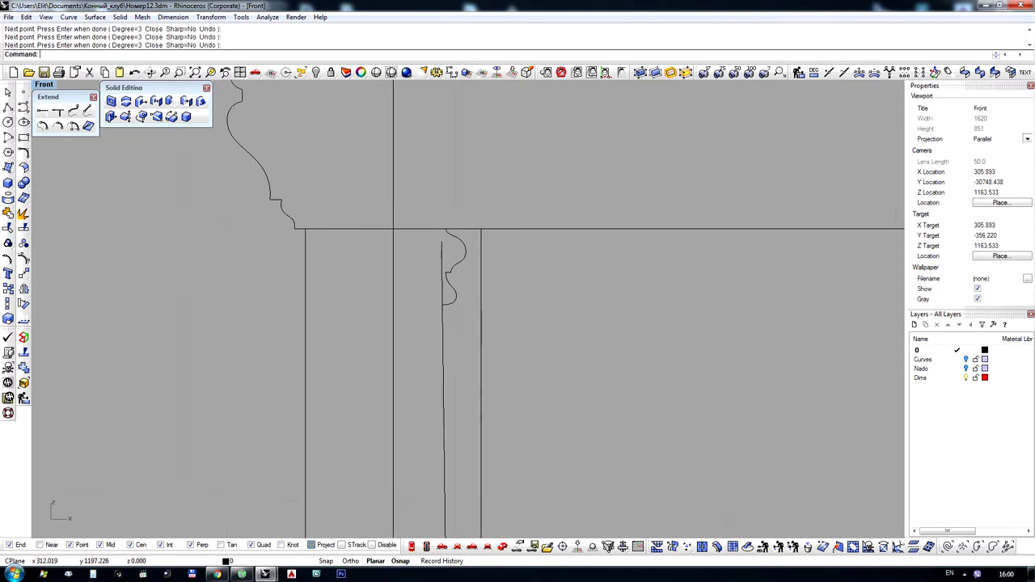
scroll(480, 232, "up", 4)
key("ctrl+z")
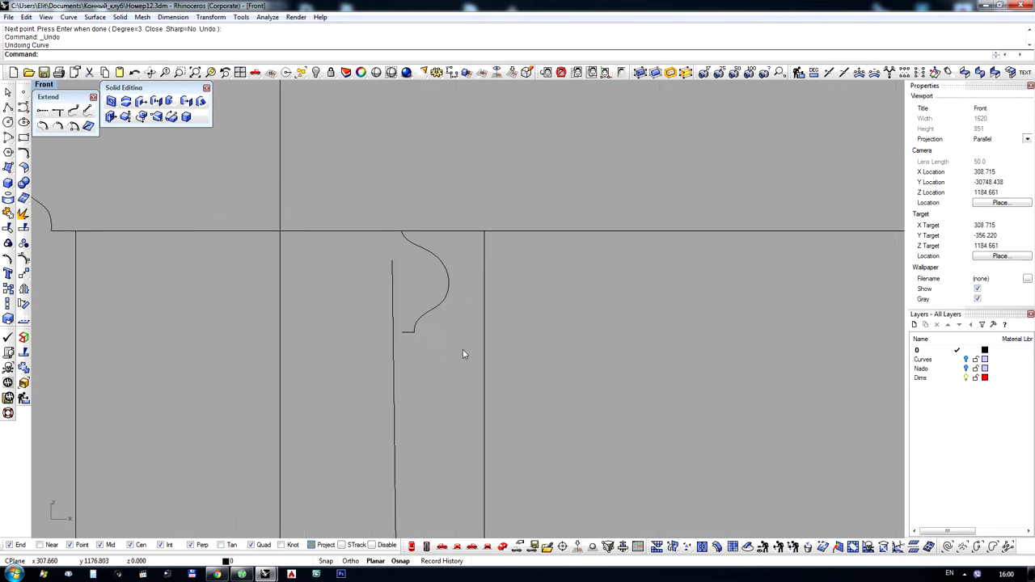
Shift the bulging curve and its ledge outward and down, away from the slanted line
left_click(426, 309)
left_click_drag(429, 310, 450, 356)
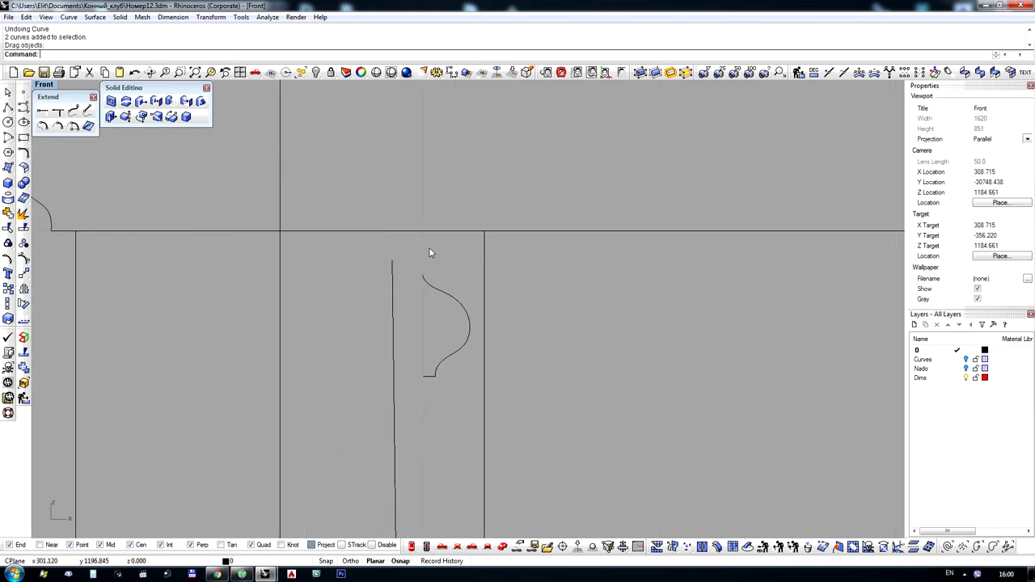
left_click_drag(442, 289, 414, 244)
key("ctrl+z")
Move the bulging curve and its ledge straight up so the curve's upper end sits on the rail's lower edge
left_click_drag(457, 384, 418, 356)
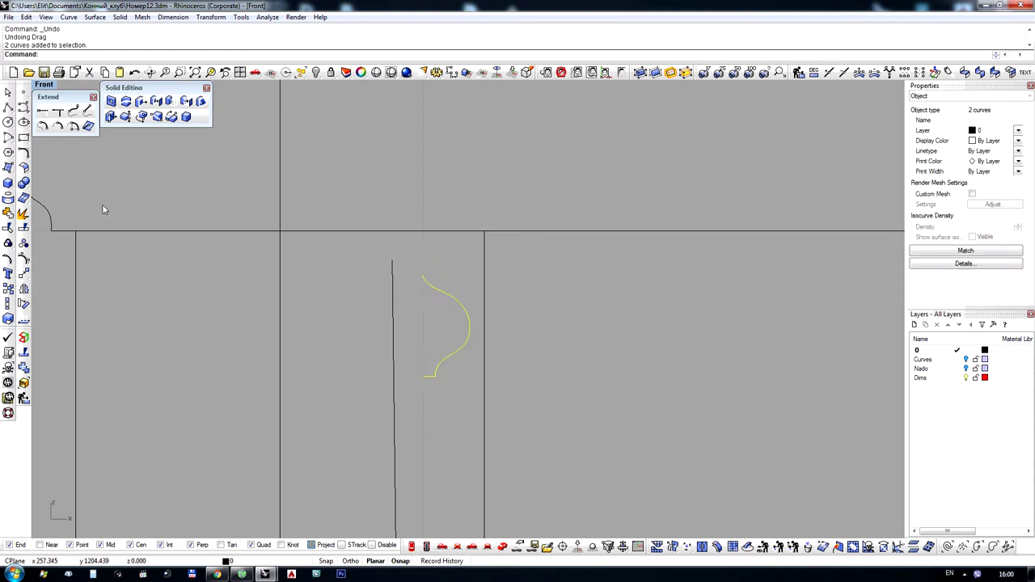
left_click(25, 273)
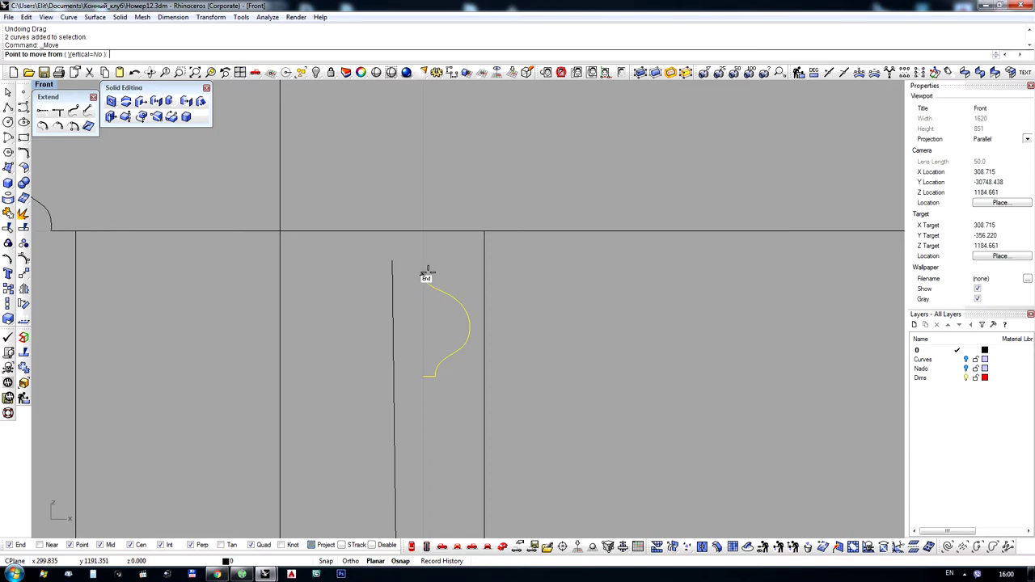
left_click(423, 276)
left_click(422, 231)
scroll(561, 180, "down", 2)
scroll(569, 194, "down", 5)
left_click(277, 236)
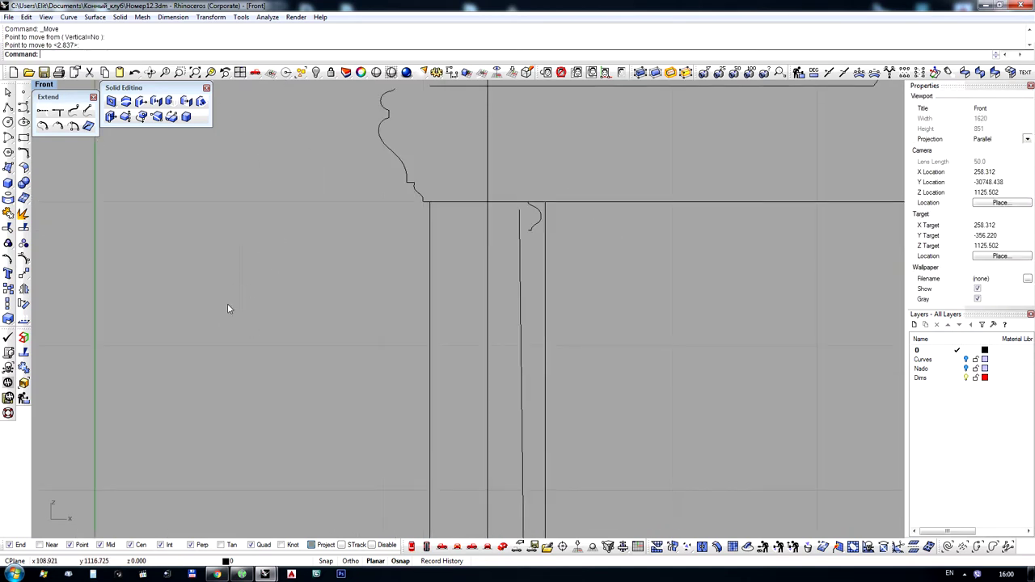
Draw a short three-point arc-like curve in the empty area beside the post, sweeping down and away from it
left_click(7, 119)
scroll(353, 261, "up", 3)
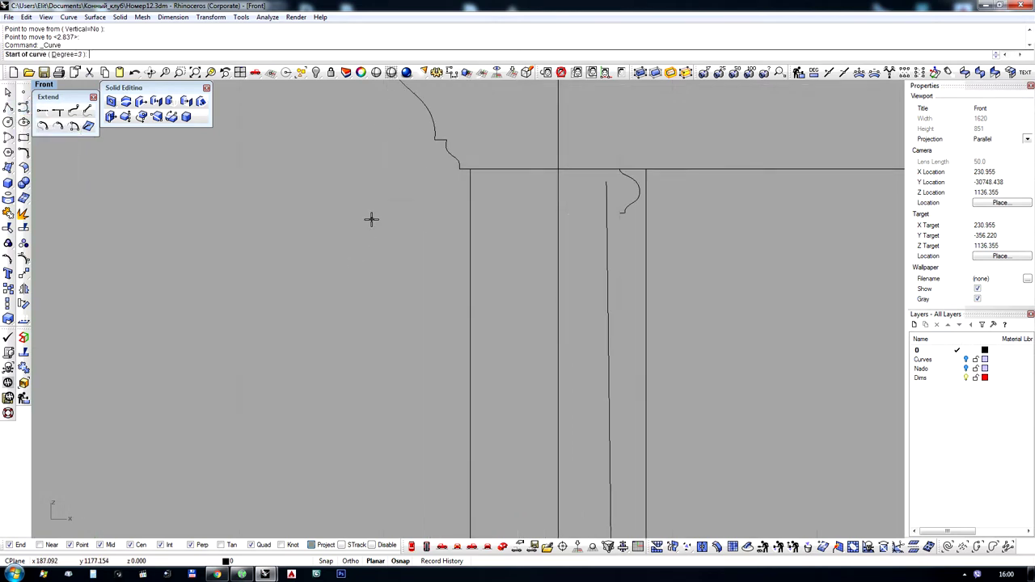
left_click(370, 217)
scroll(362, 234, "up", 2)
left_click(375, 233)
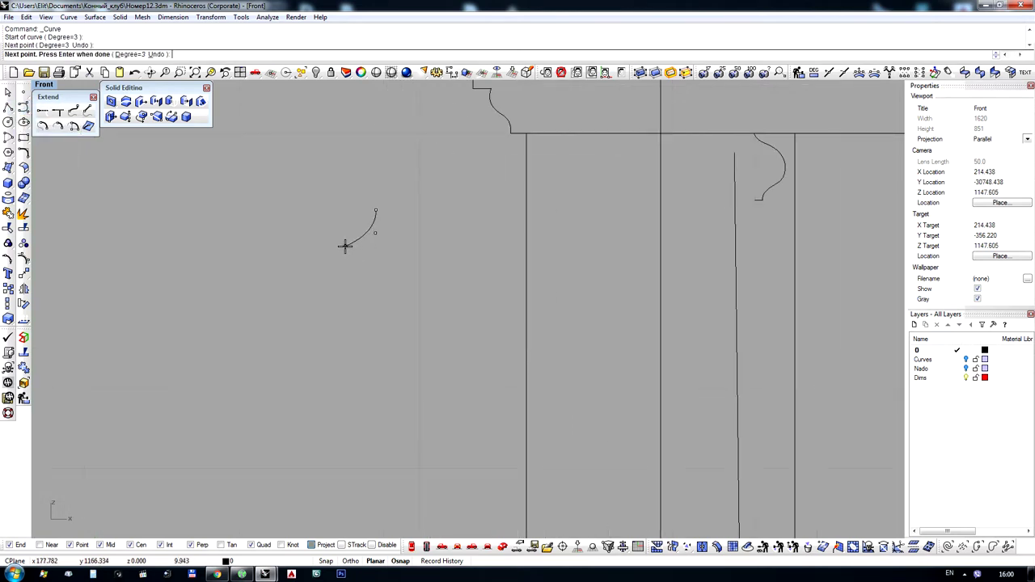
left_click(346, 246)
key("Return")
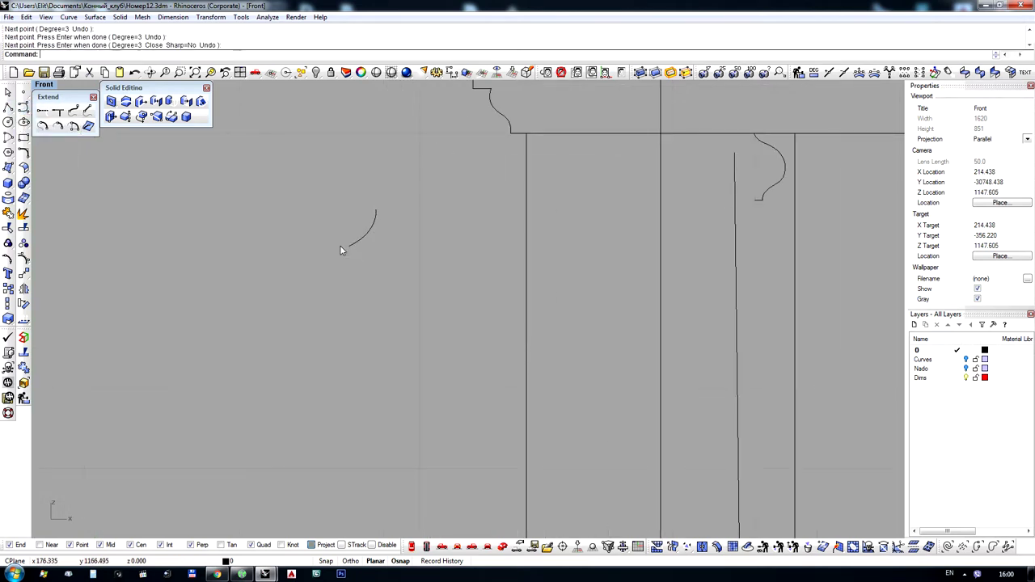
Draw a short vertical line down from the lower end of the arc-like curve
scroll(346, 242, "up", 3)
key("Return")
left_click(343, 251)
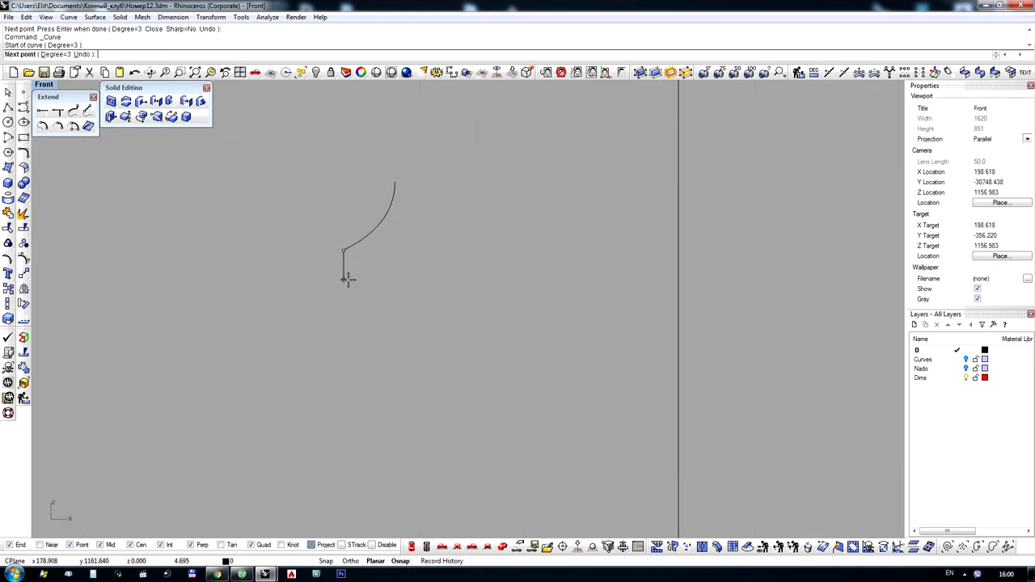
left_click(342, 274)
Draw a large S-curve from the vertical line's lower end, bulging outward and sweeping back down toward the post
left_click(281, 295)
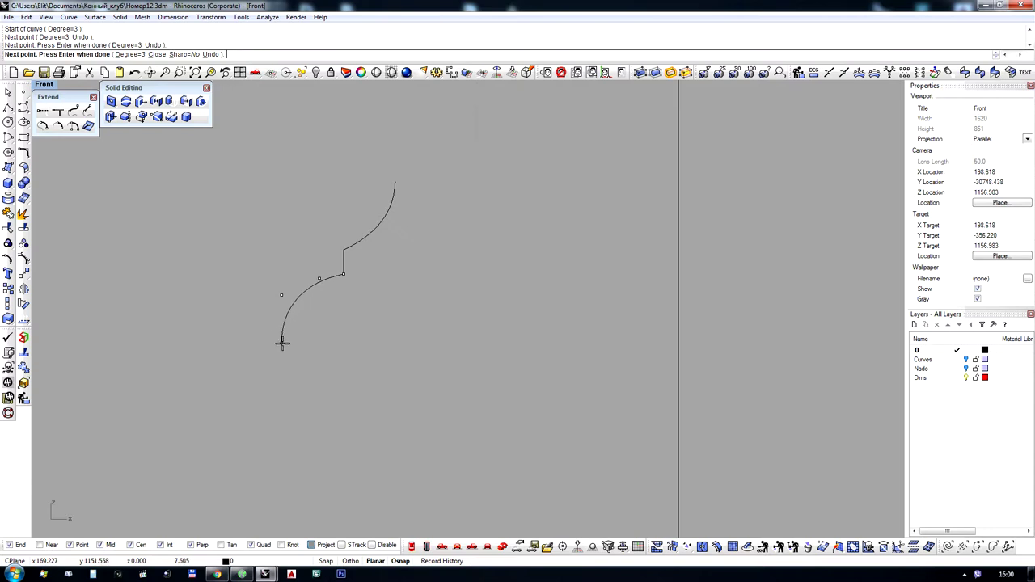
left_click(283, 346)
left_click(316, 369)
left_click(367, 375)
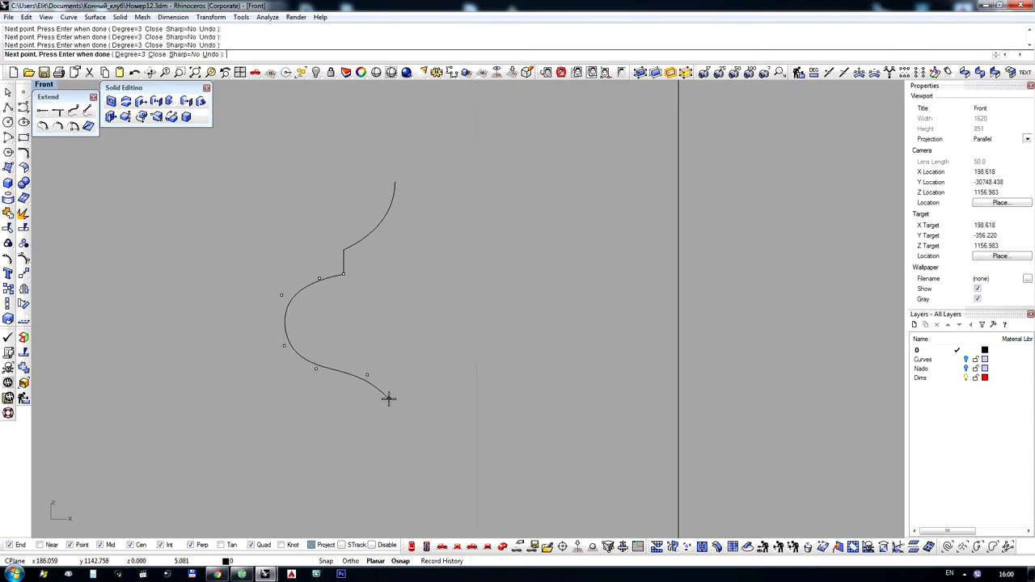
left_click(388, 410)
left_click(388, 432)
right_click(388, 432)
Draw a short horizontal ledge toward the post from the large S-curve's lower end
right_click(388, 431)
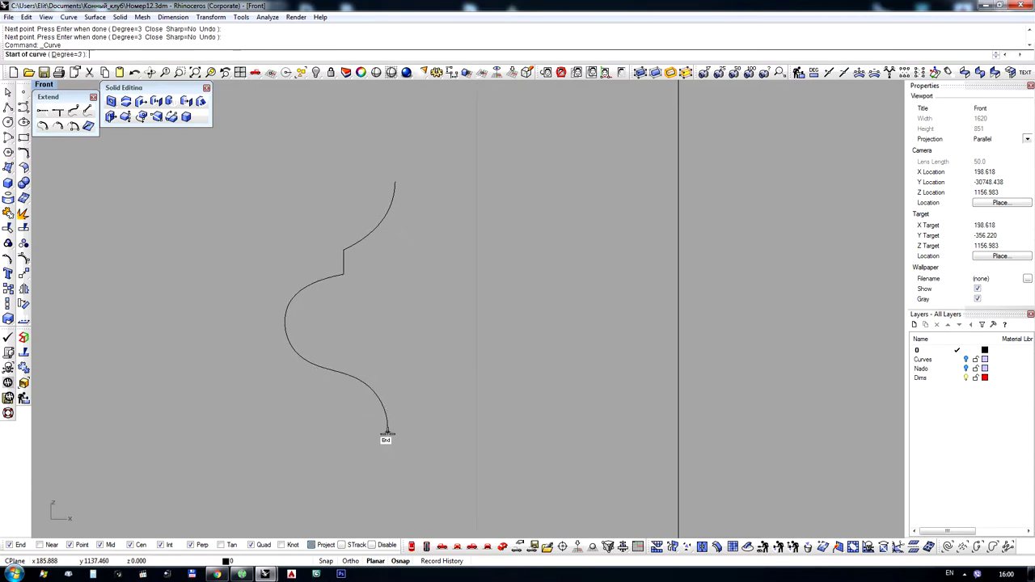
left_click(388, 432)
left_click(410, 432)
right_click(412, 432)
key("Return")
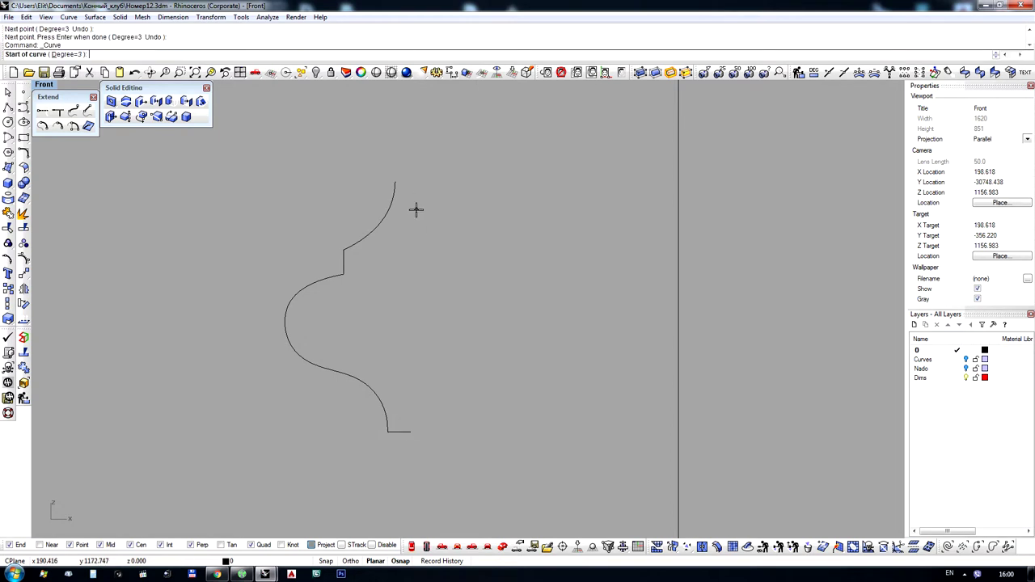
key("Escape")
scroll(315, 301, "down", 5)
scroll(318, 306, "up", 5)
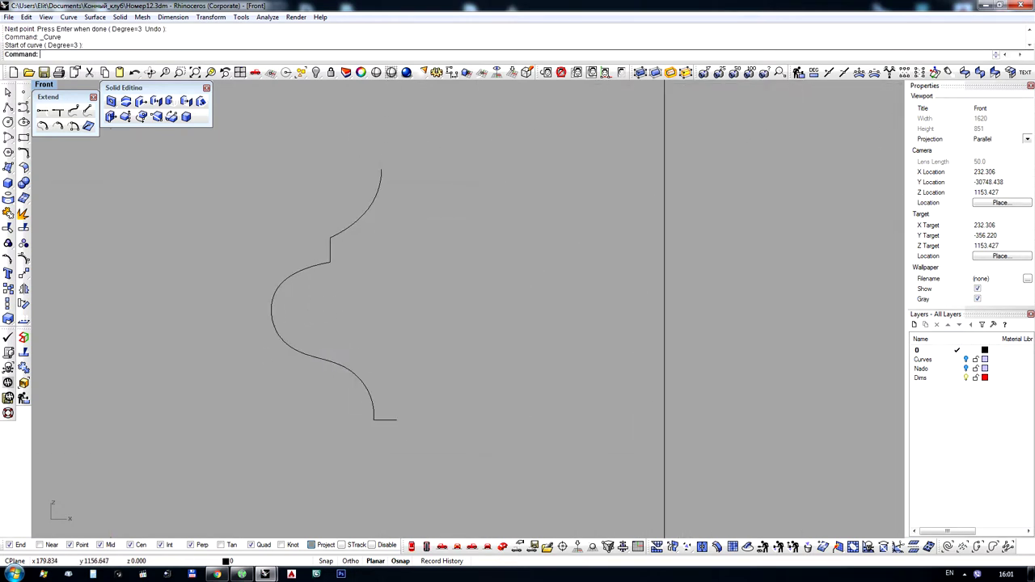
Show the large S-curve's control points and pull the two outermost bulge points inward
key("Escape")
left_click(272, 315)
left_click(24, 258)
scroll(332, 266, "up", 4)
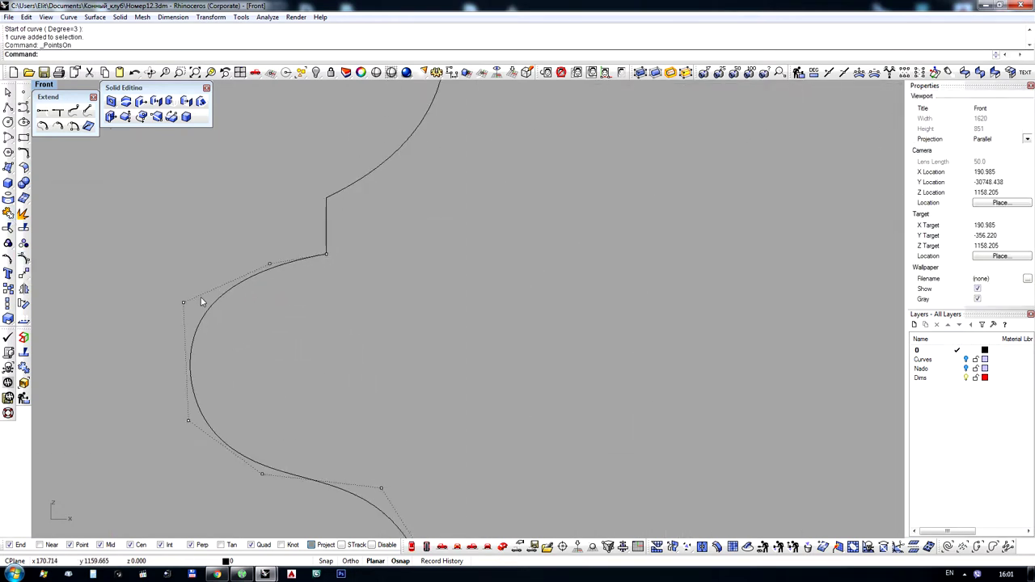
left_click_drag(184, 303, 217, 293)
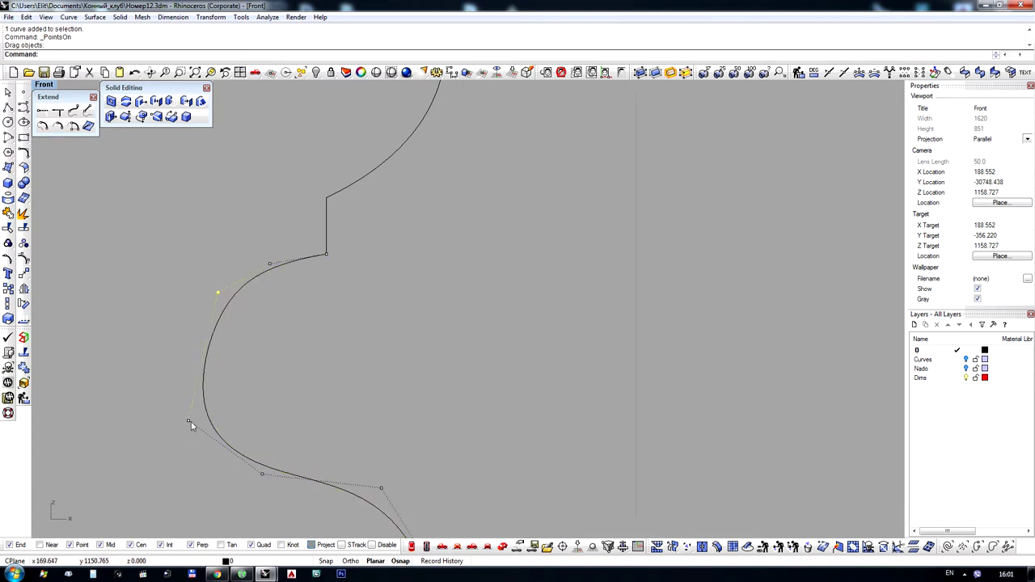
left_click_drag(190, 419, 203, 405)
left_click(349, 369)
scroll(319, 304, "down", 5)
scroll(256, 300, "up", 7)
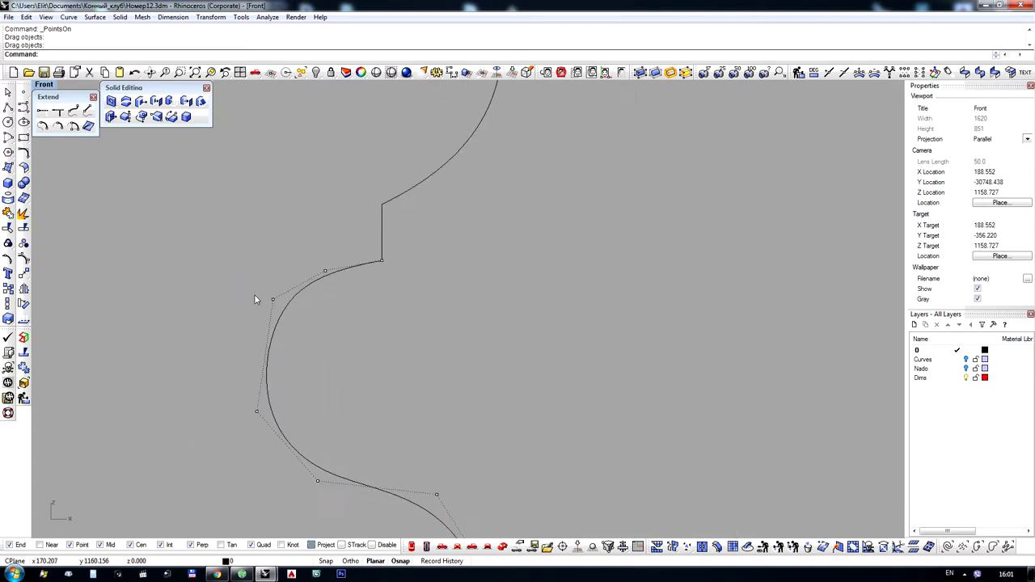
Lower the S-curve's upper bulge control point slightly to round out the bulge
left_click_drag(276, 303, 274, 326)
left_click(257, 236)
scroll(272, 257, "down", 7)
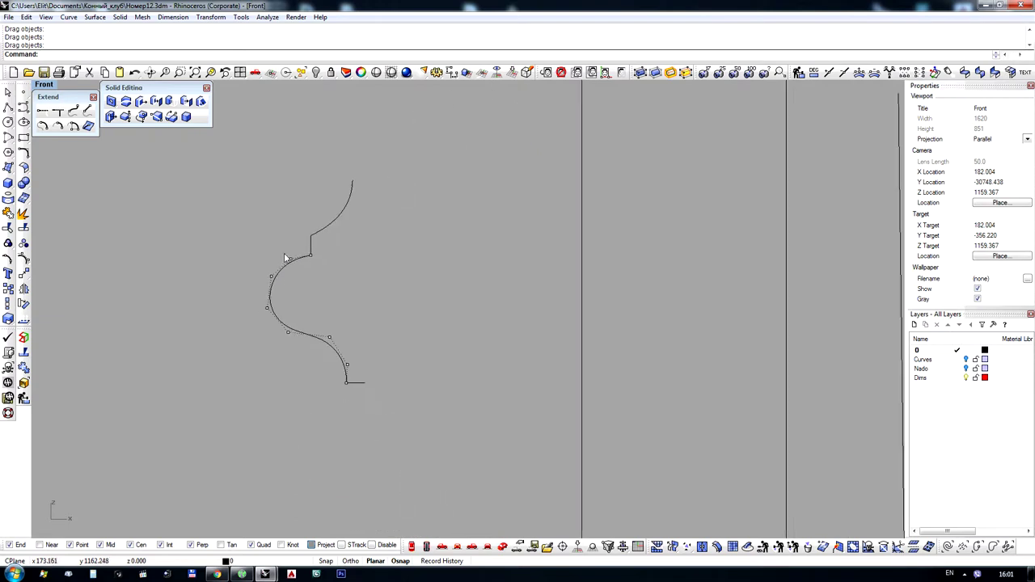
scroll(185, 299, "down", 2)
scroll(279, 246, "up", 2)
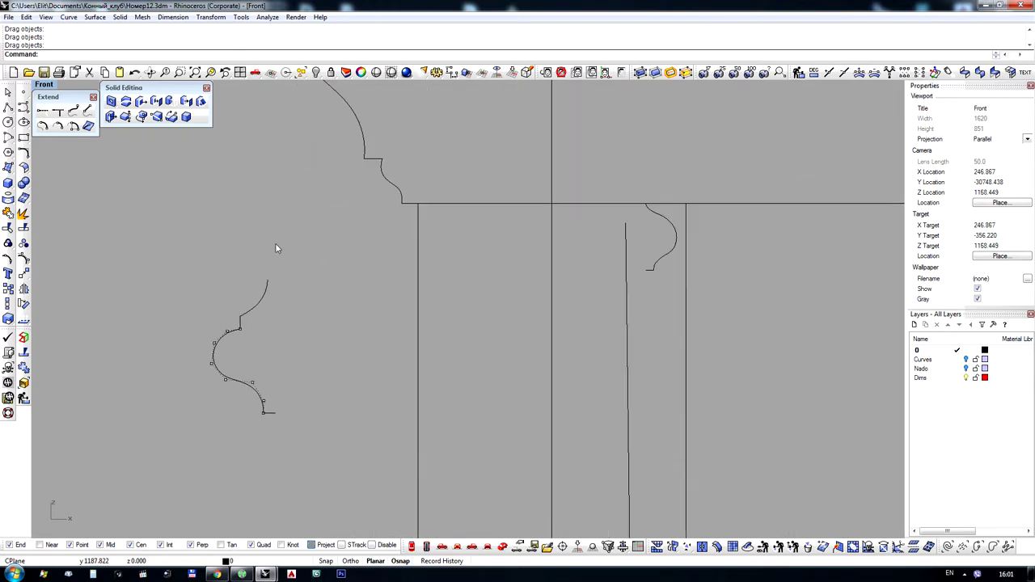
Join the four profile segments into one open curve and delete the old moulding profile at the post's top
left_click(9, 273)
left_click_drag(142, 238, 337, 491)
key("Return")
left_click(652, 269)
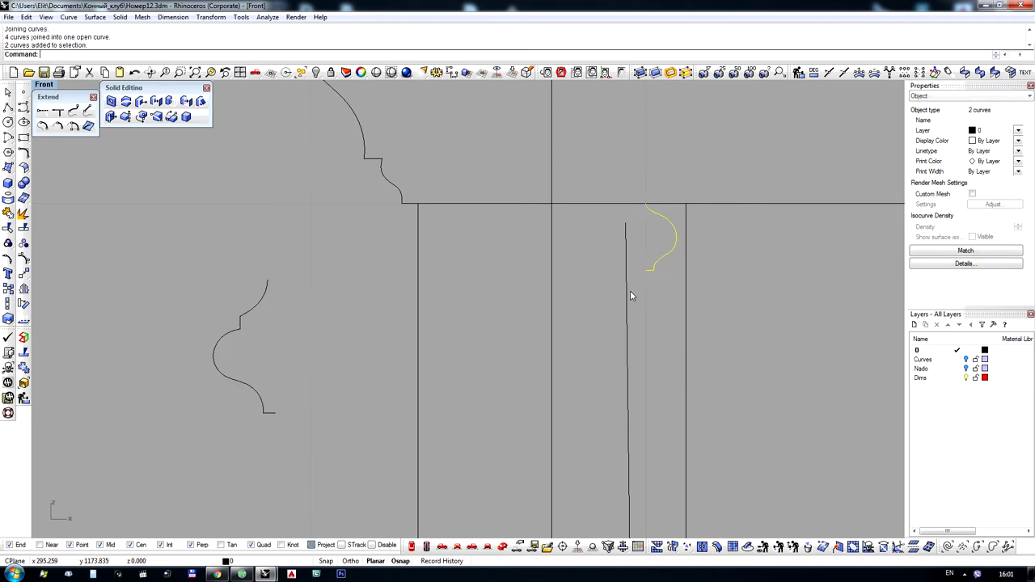
scroll(582, 219, "down", 4)
key("Delete")
Move the joined profile to the post's upper edge and rotate it 180° in 3D about a vertical axis through its ledge end
left_click_drag(438, 261, 625, 237)
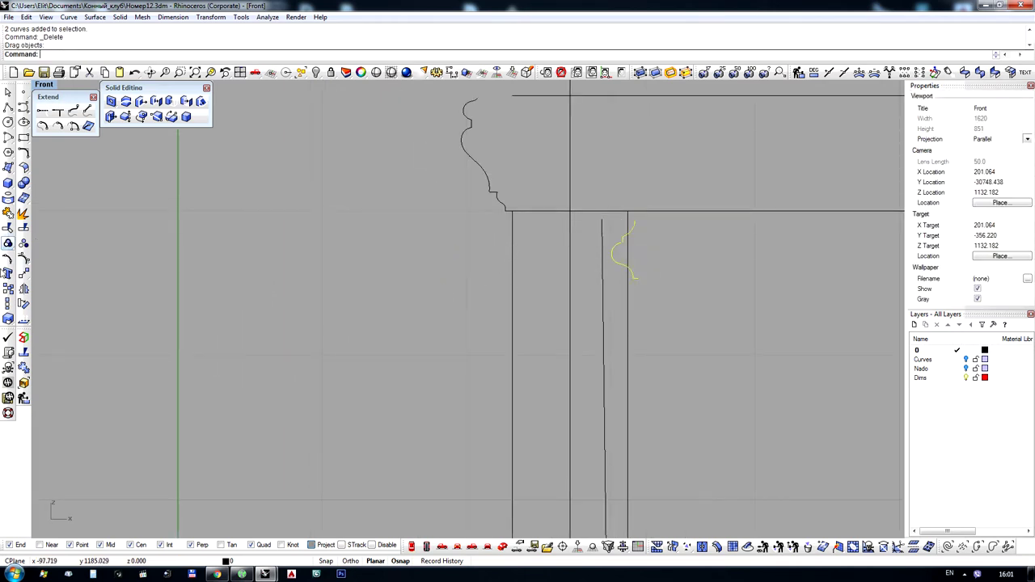
right_click(24, 304)
left_click(645, 278)
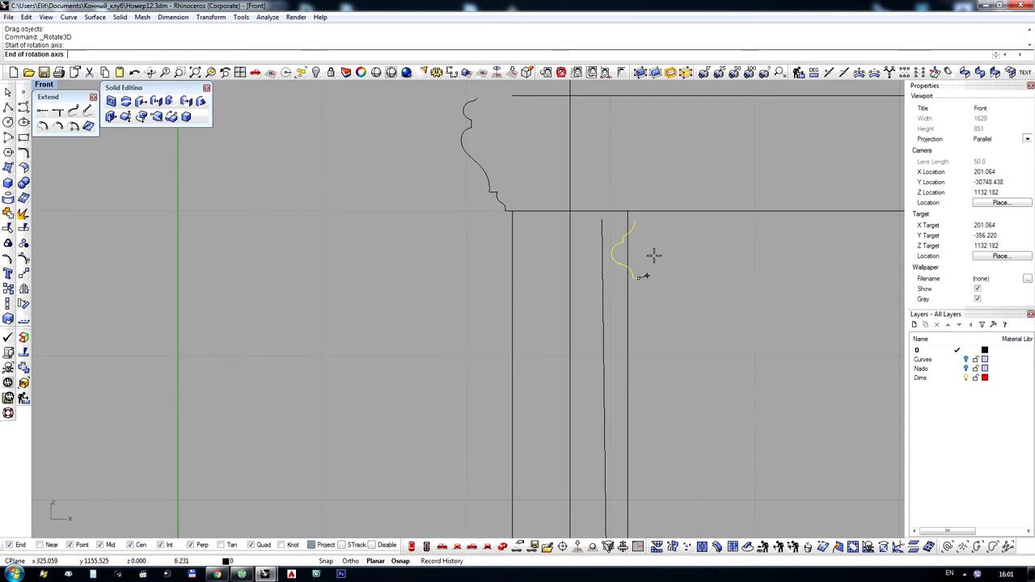
left_click(687, 158, "shift")
type("180")
key("Return")
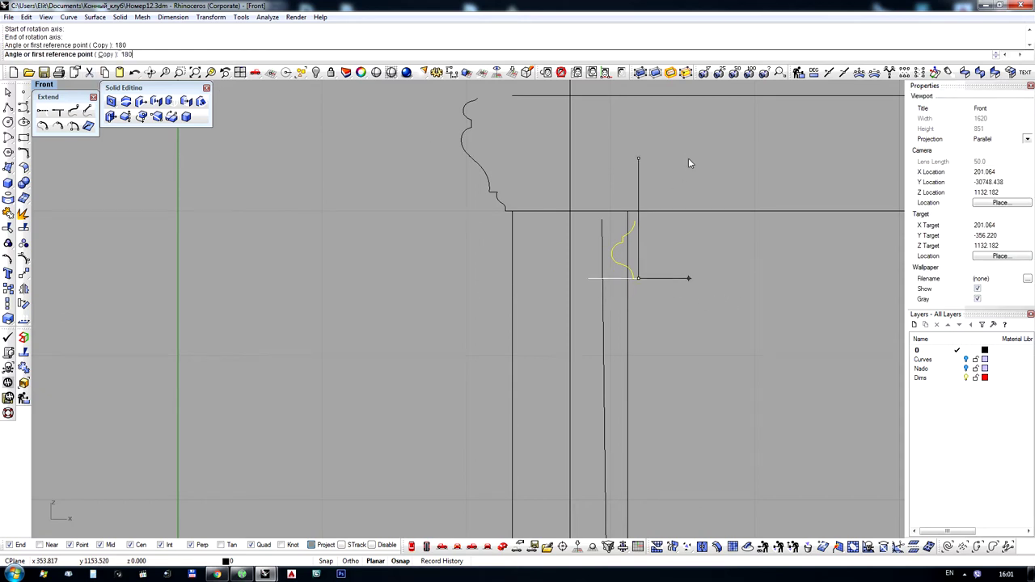
Place the flipped profile's upper end at the rail's lower line and scale it down about that point to fit inside the post
scroll(723, 210, "up", 2)
scroll(673, 237, "up", 2)
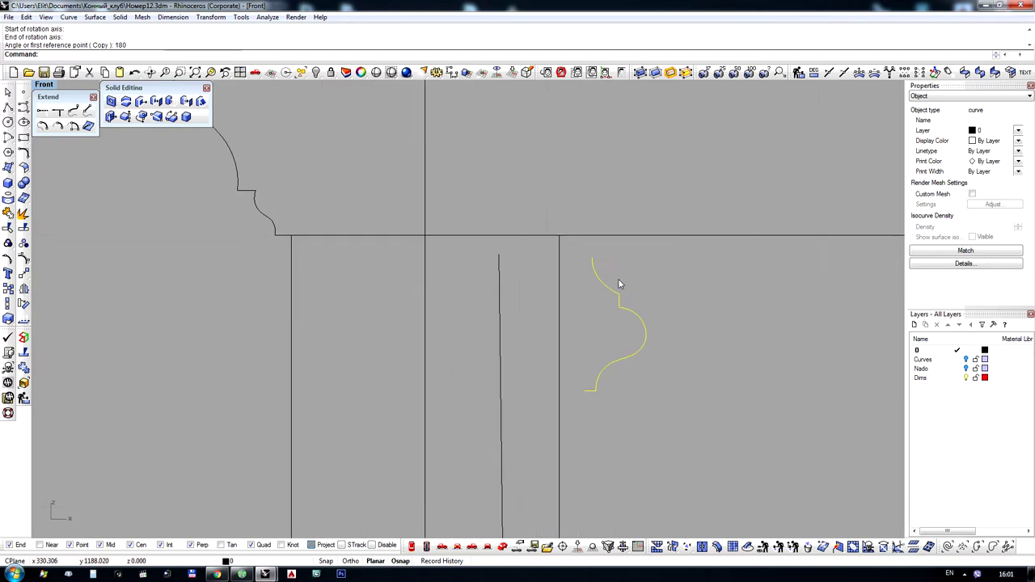
left_click_drag(588, 283, 533, 268)
left_click(8, 319)
scroll(582, 228, "up", 2)
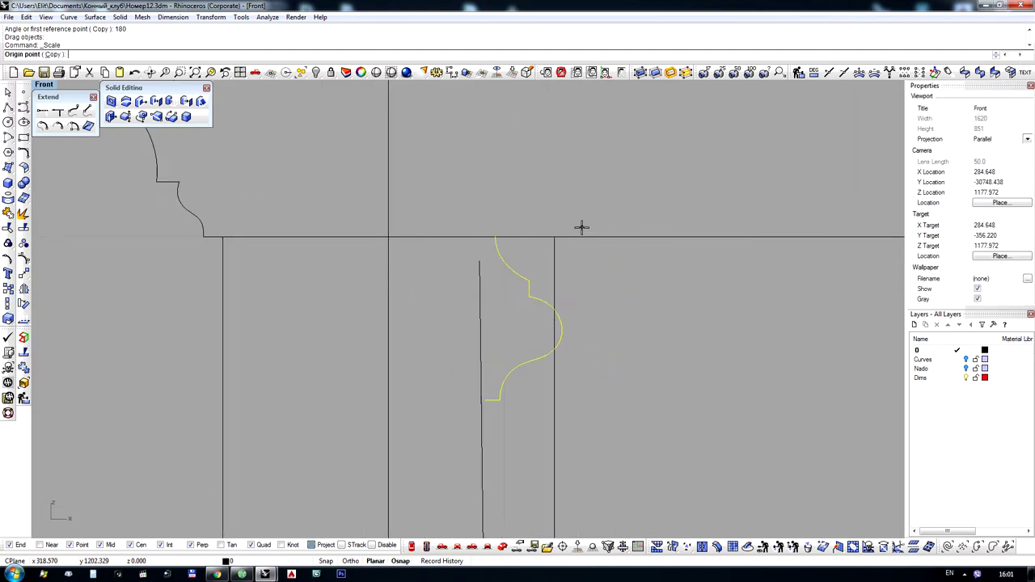
left_click(494, 235)
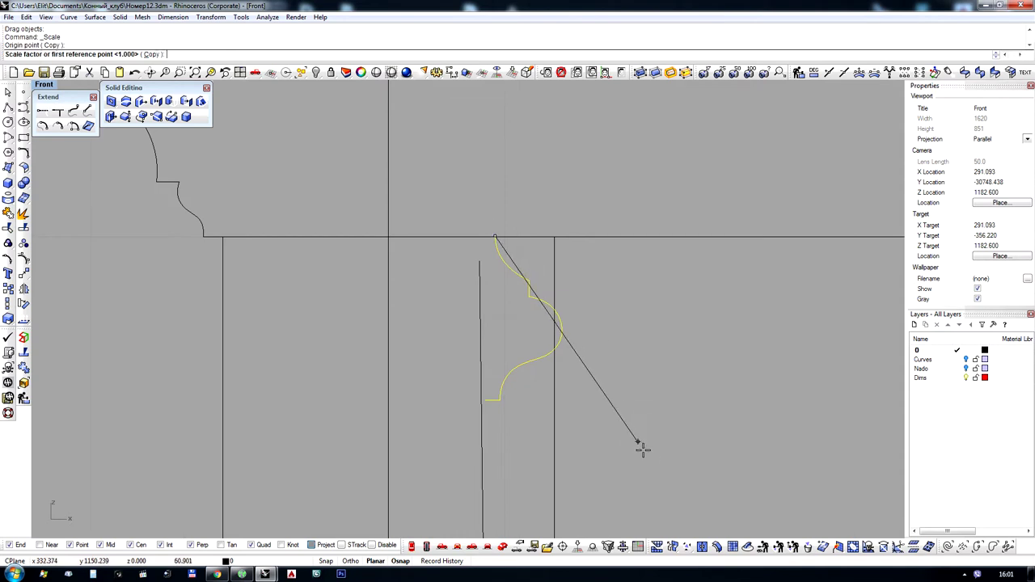
left_click(665, 471)
left_click(642, 409)
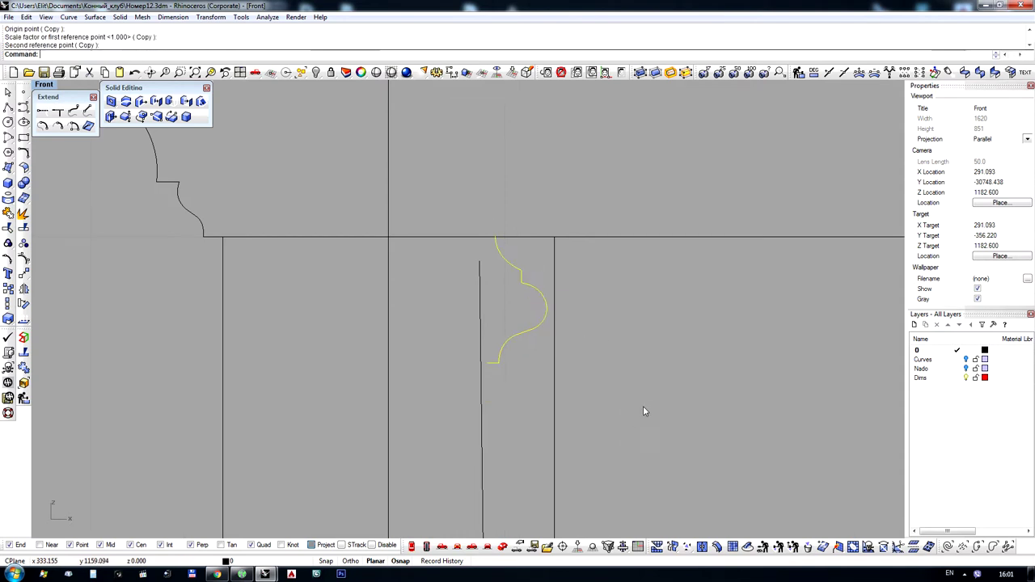
Extend the profile's bottom ledge with a straight segment toward the taper line, stopping just short of it
left_click(87, 111)
scroll(476, 348, "up", 3)
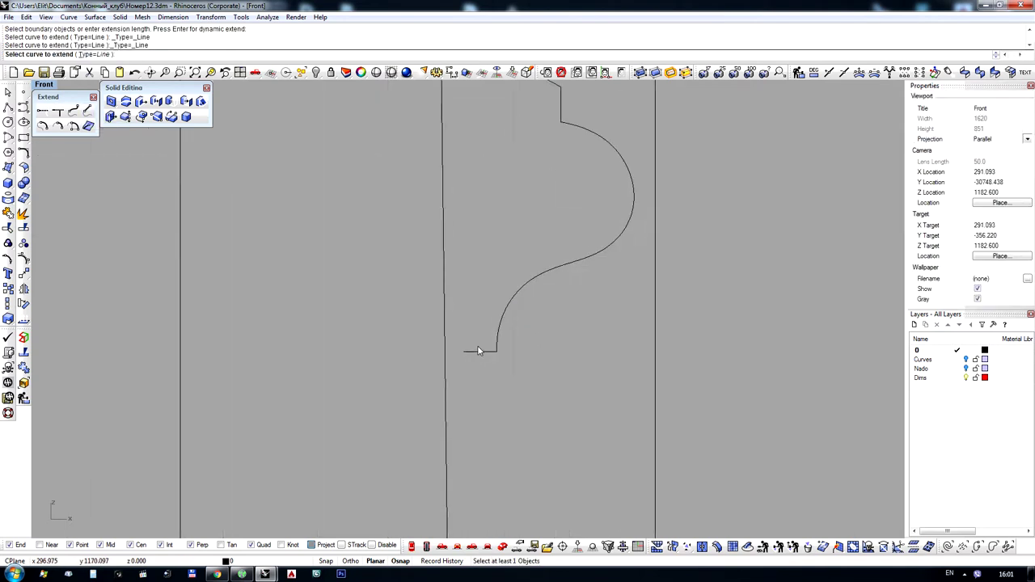
left_click(464, 351)
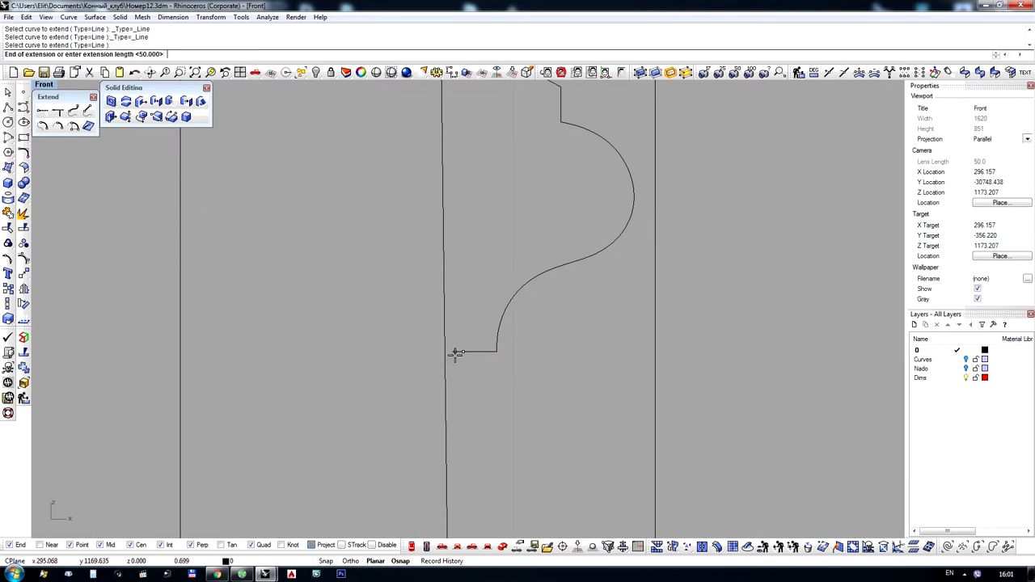
left_click(456, 354)
key("Return")
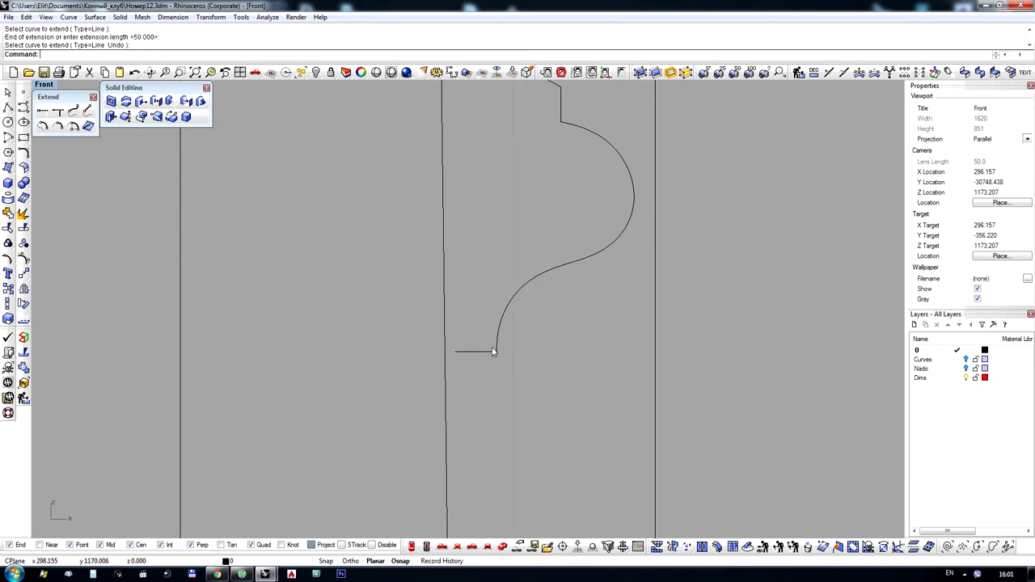
Move the profile vertically so its upper endpoint sits exactly on the rail's lower line
left_click(495, 349)
scroll(483, 384, "down", 2)
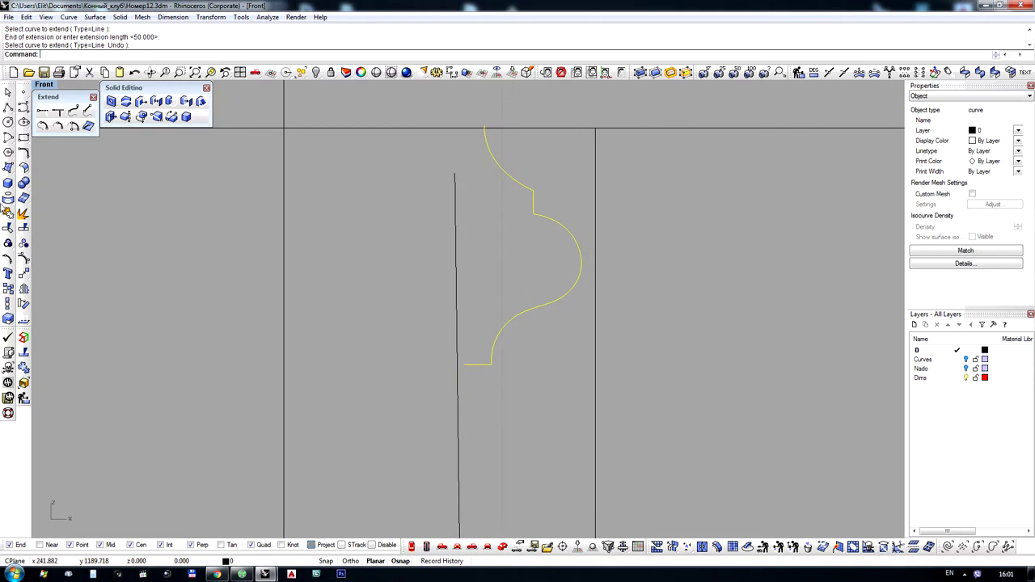
left_click(22, 277)
scroll(413, 175, "up", 4)
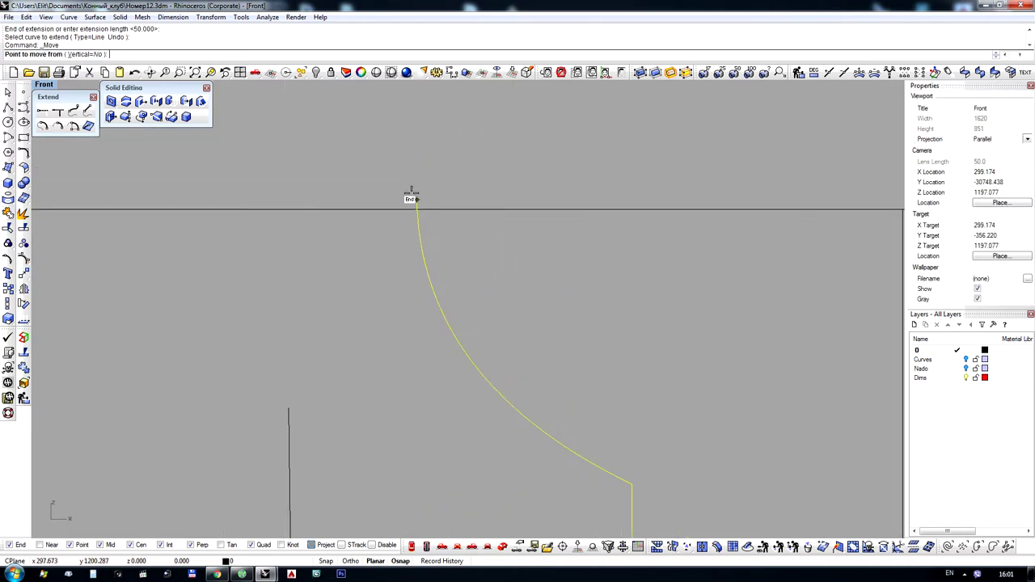
left_click(413, 198)
left_click(414, 201)
right_click(411, 195)
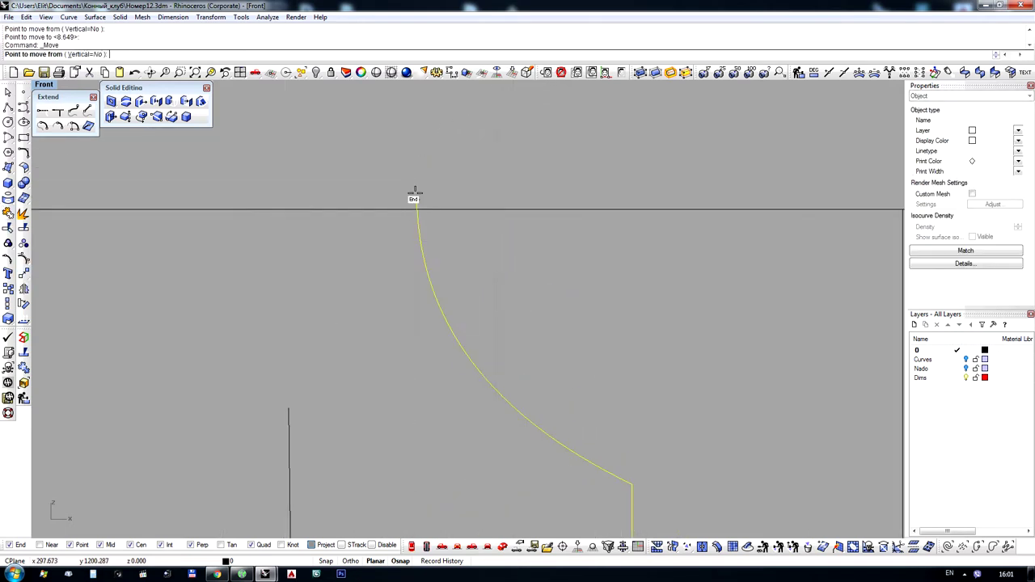
left_click(414, 199)
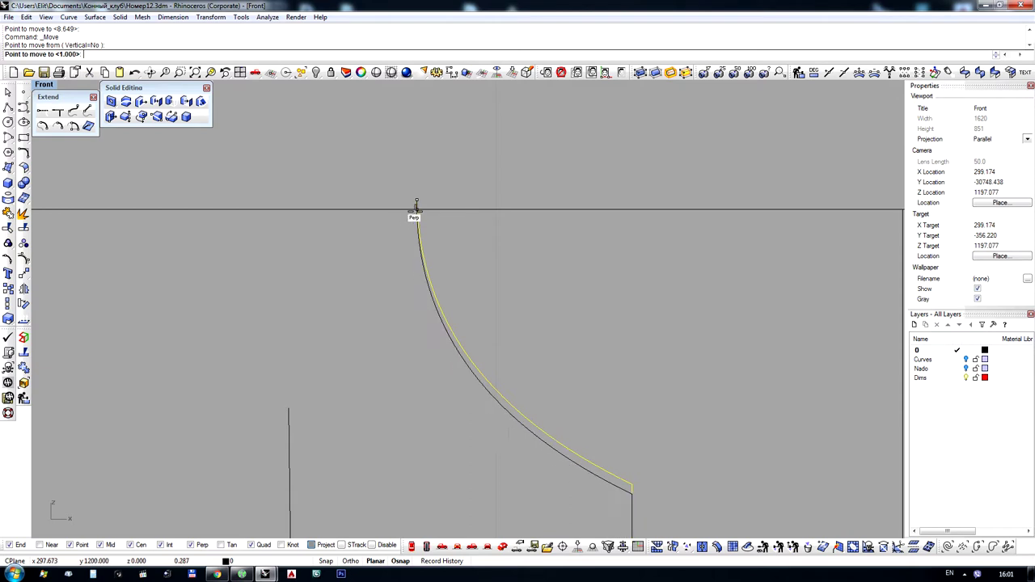
left_click(415, 208)
Move the profile horizontally so its ledge end meets the post's taper line
scroll(401, 152, "down", 3)
right_click(469, 412)
scroll(457, 421, "up", 3)
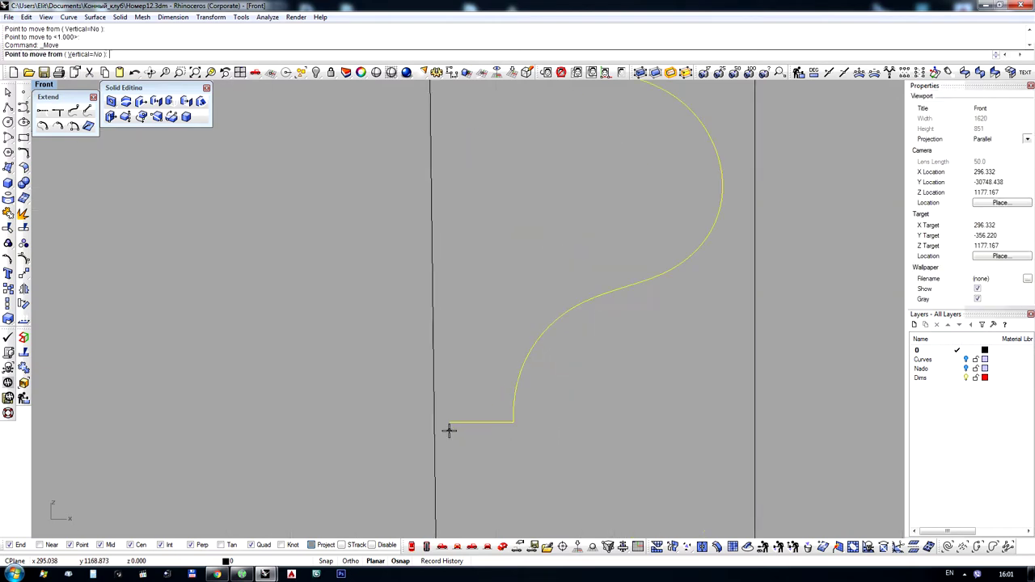
left_click(449, 429)
left_click(449, 430)
right_click(449, 430)
left_click(449, 425)
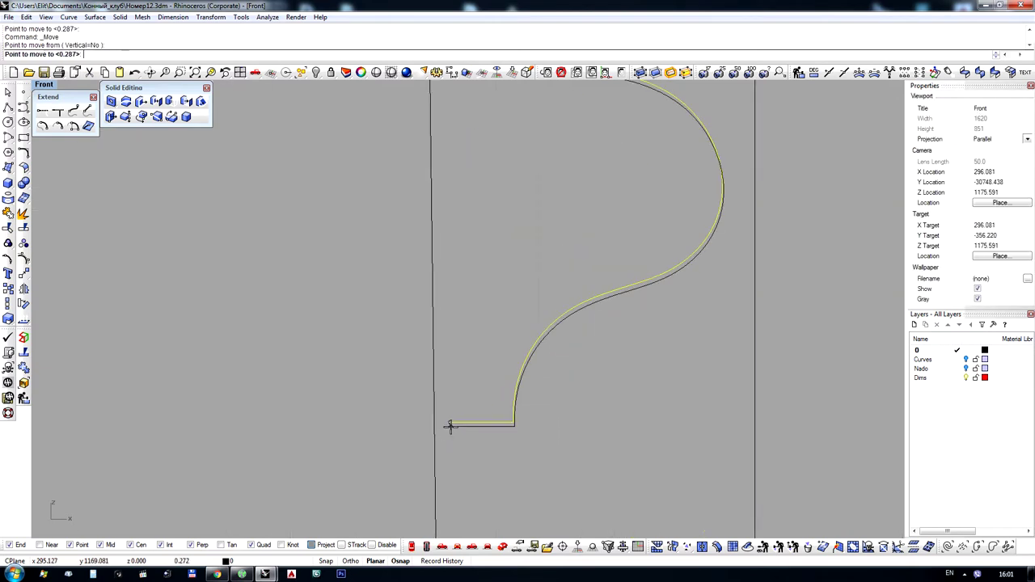
scroll(449, 427, "up", 4)
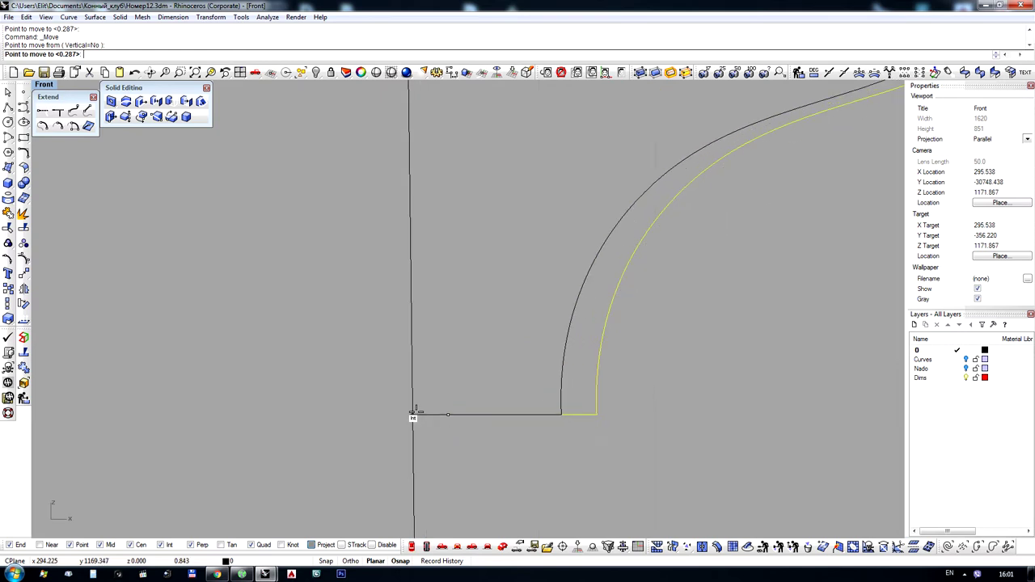
left_click(410, 412)
scroll(496, 231, "down", 4)
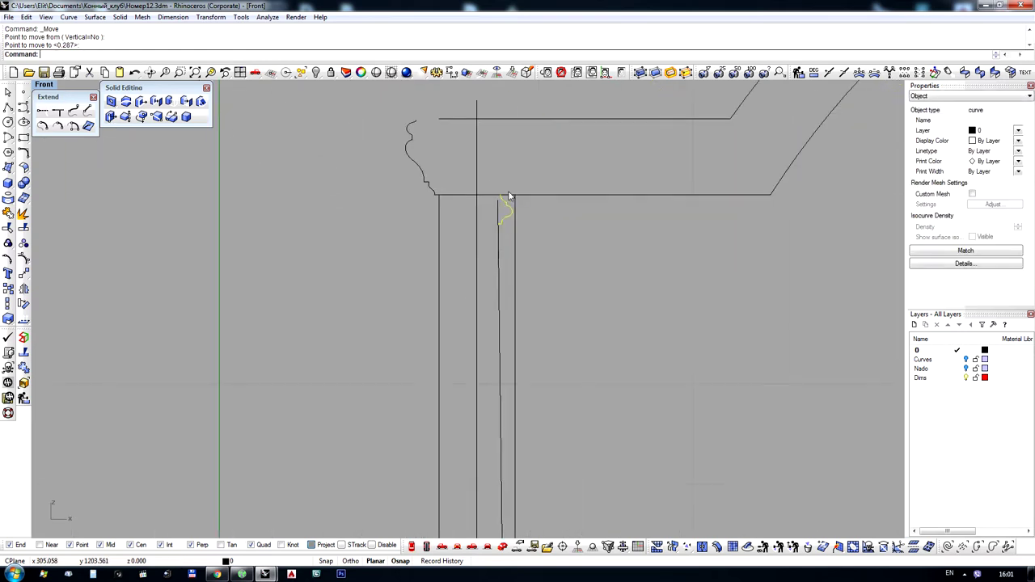
Trim off the part of the taper line above the profile's ledge, using the profile as the cutting object
scroll(507, 190, "down", 2)
scroll(504, 233, "up", 1)
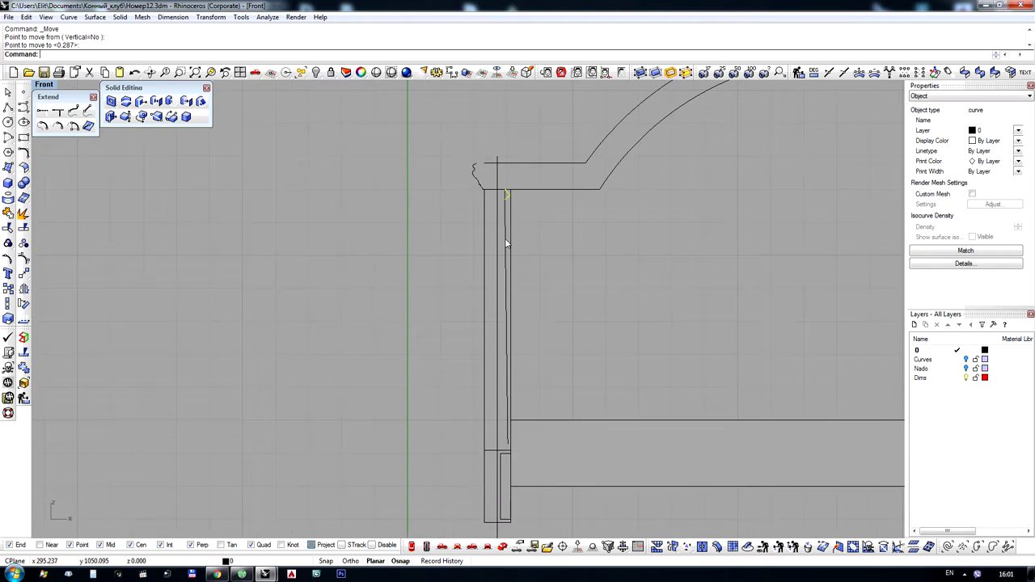
scroll(514, 218, "up", 5)
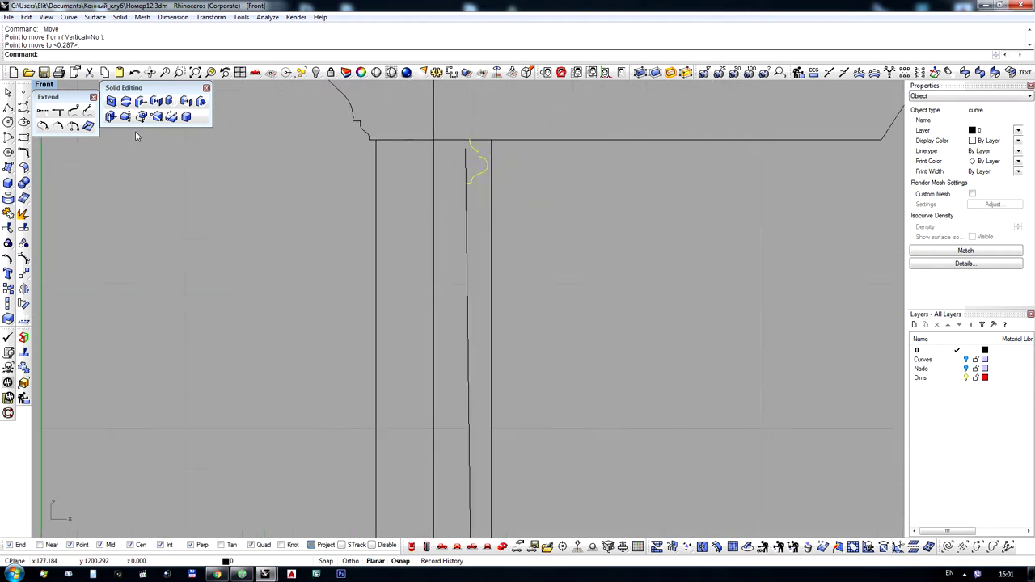
left_click(8, 228)
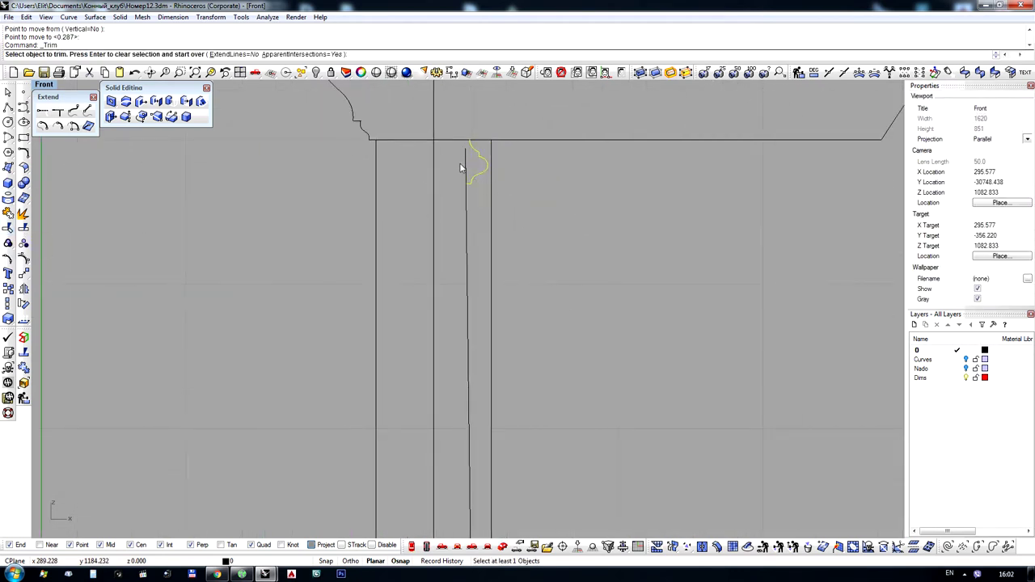
left_click(466, 168)
right_click(618, 185)
left_click(617, 185)
scroll(402, 170, "down", 10)
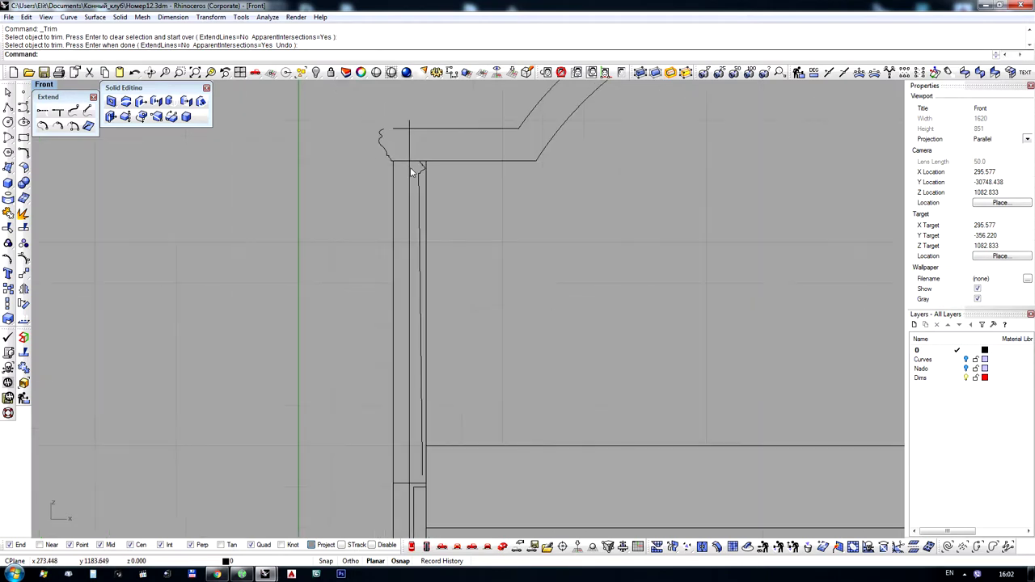
Mirror a copy of the moulding profile across a horizontal plane at about the post's mid-height
scroll(411, 171, "down", 3)
scroll(421, 184, "up", 8)
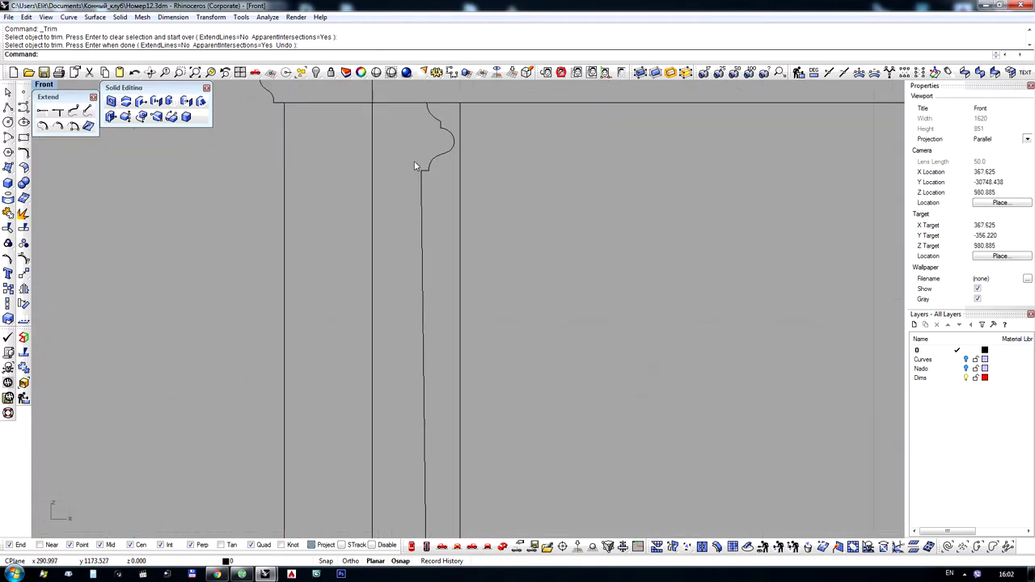
left_click(435, 173)
scroll(429, 192, "down", 3)
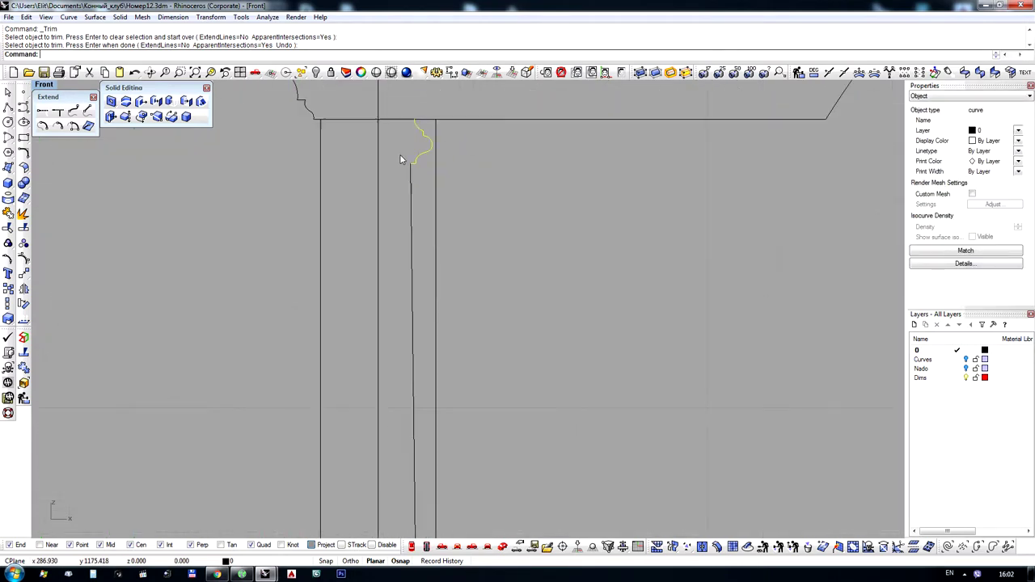
left_click(407, 180)
scroll(397, 176, "down", 2)
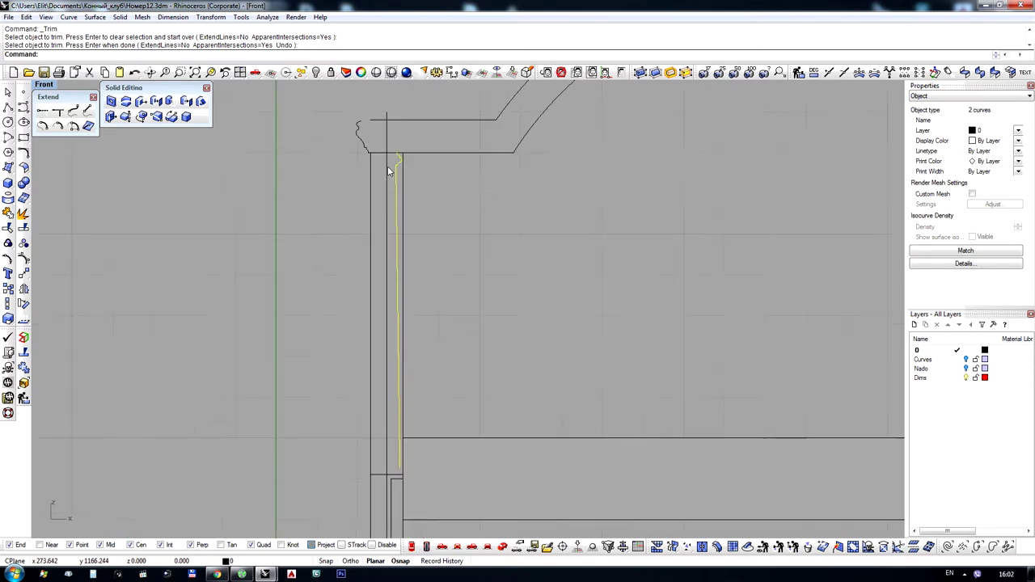
left_click(396, 167)
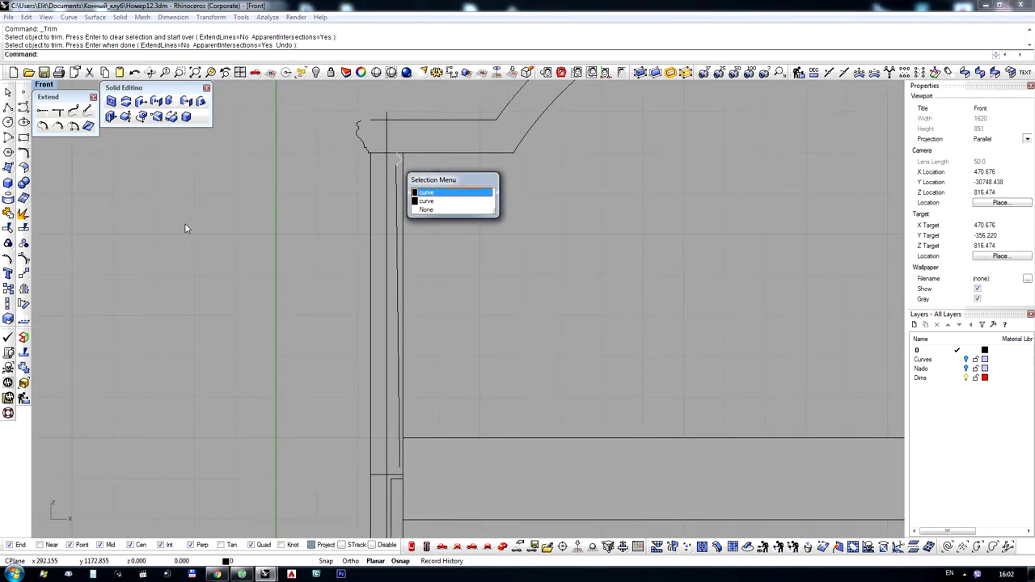
left_click(425, 194)
left_click(23, 291)
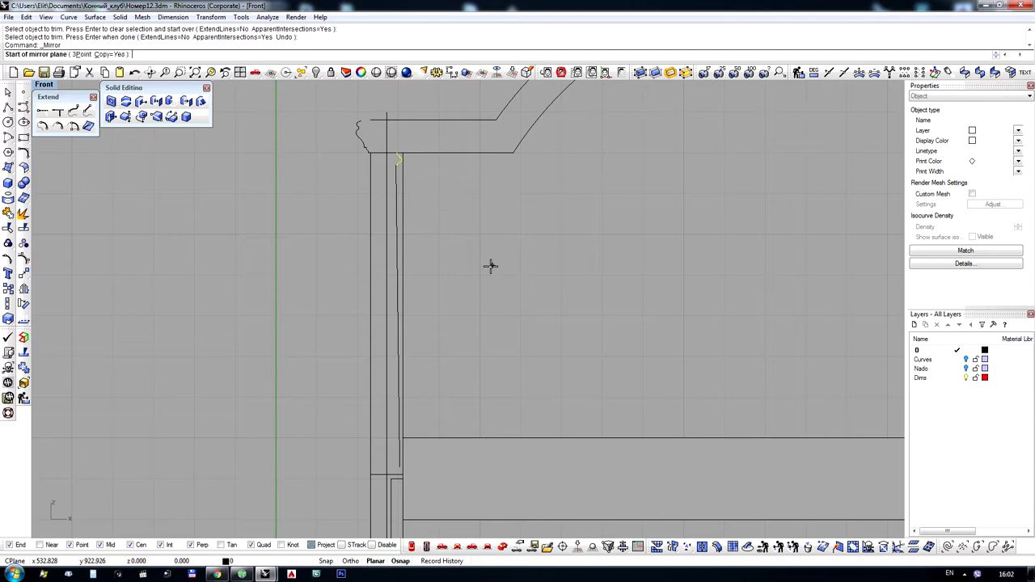
left_click(429, 266)
left_click(514, 296)
Move the mirrored profile down to the taper line's lower end, near the top line of the post's base
scroll(388, 250, "up", 4)
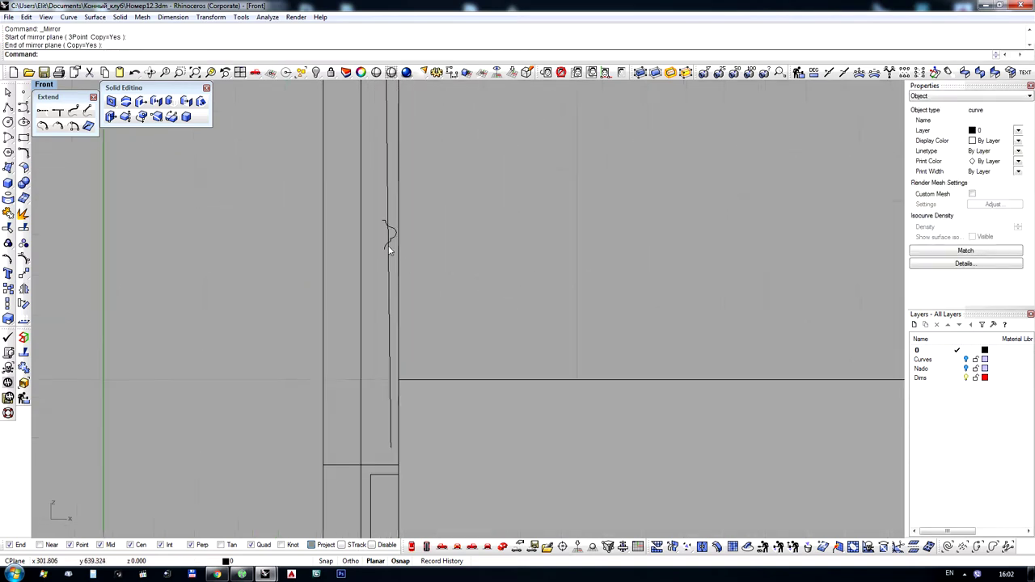
left_click_drag(389, 246, 390, 469)
key("ctrl+z")
scroll(391, 460, "up", 3)
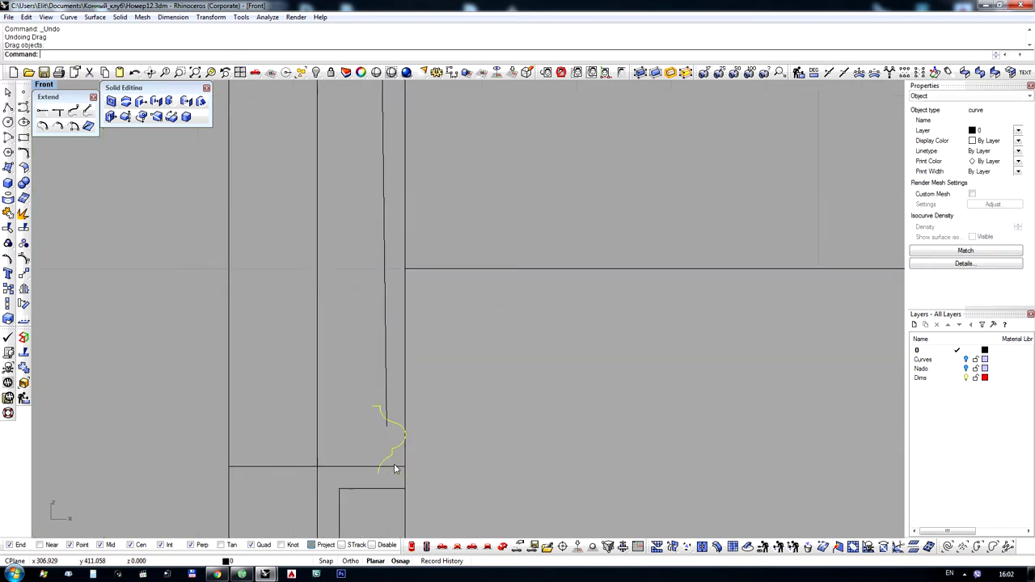
Shift the lower profile slightly left and flip it vertically across a horizontal plane without keeping a copy
scroll(385, 431, "down", 2)
left_click_drag(385, 430, 374, 421)
scroll(372, 396, "down", 4)
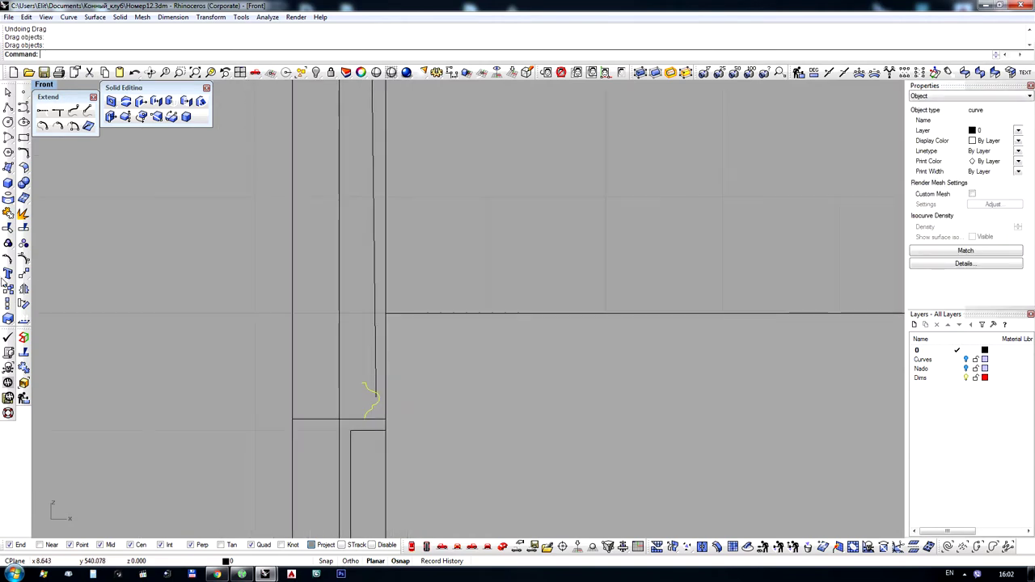
left_click(23, 304)
left_click(107, 55)
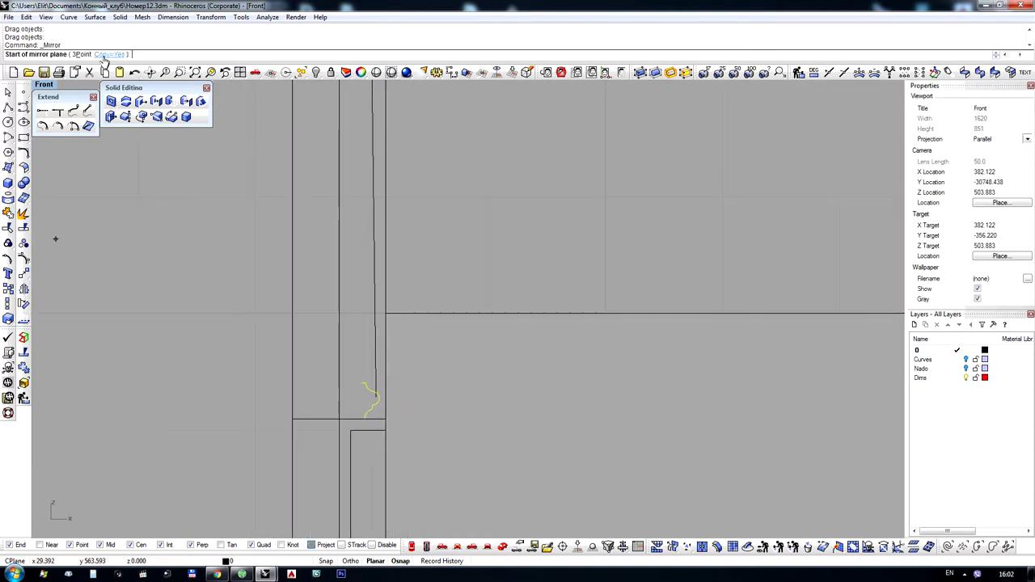
scroll(415, 388, "up", 4)
left_click(324, 376)
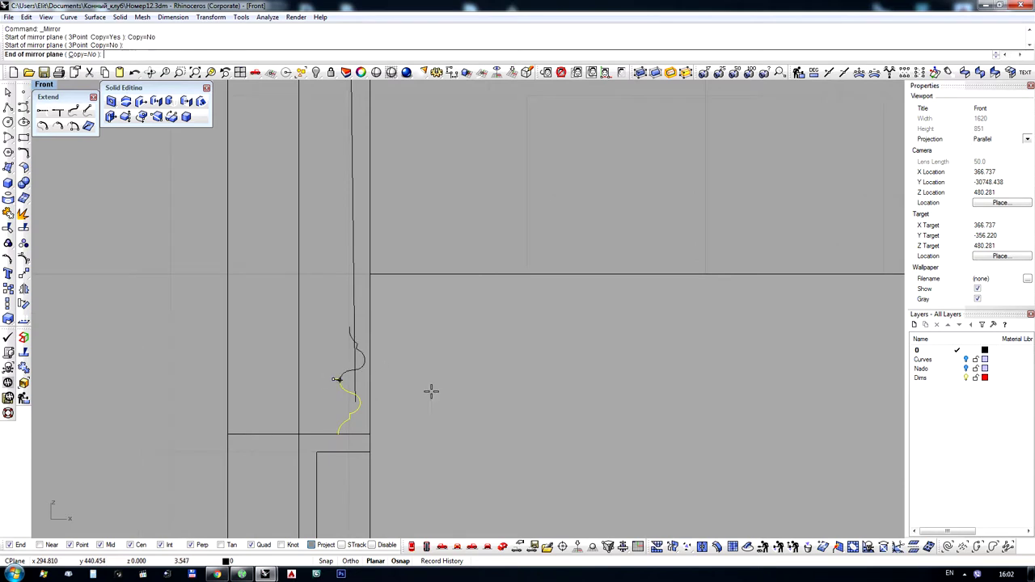
left_click(473, 408)
Move the flipped profile down so its ledge end sits exactly on the top line of the post's base
left_click_drag(349, 390, 356, 420)
scroll(350, 374, "up", 3)
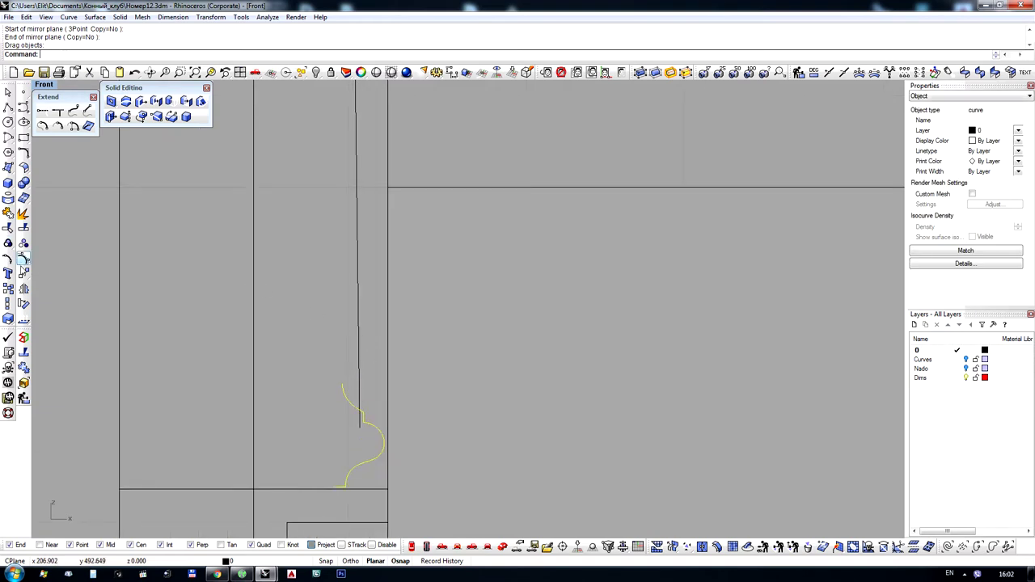
left_click(23, 259)
scroll(335, 381, "up", 5)
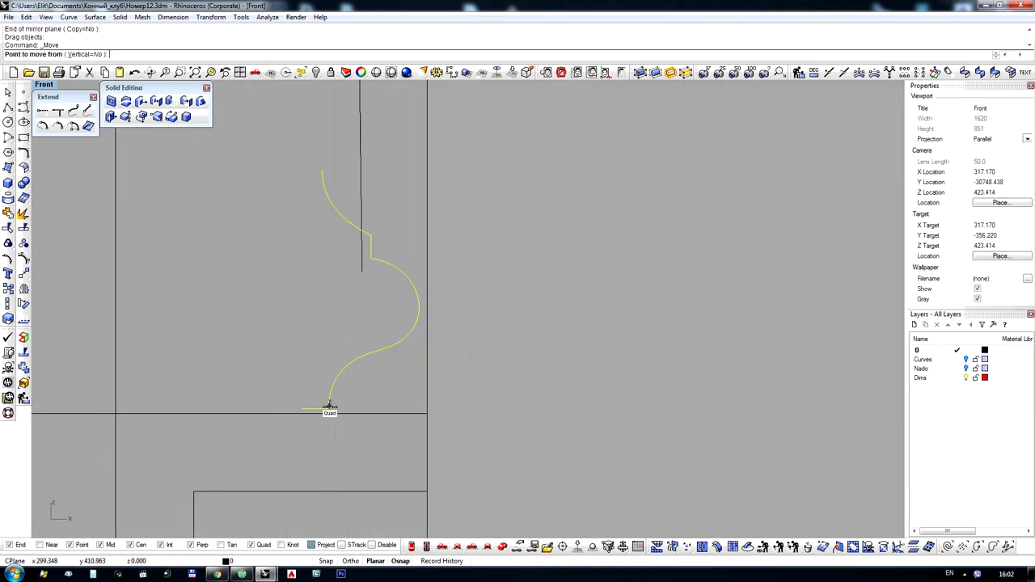
left_click(329, 406)
key("Escape")
right_click(306, 408)
left_click(303, 409)
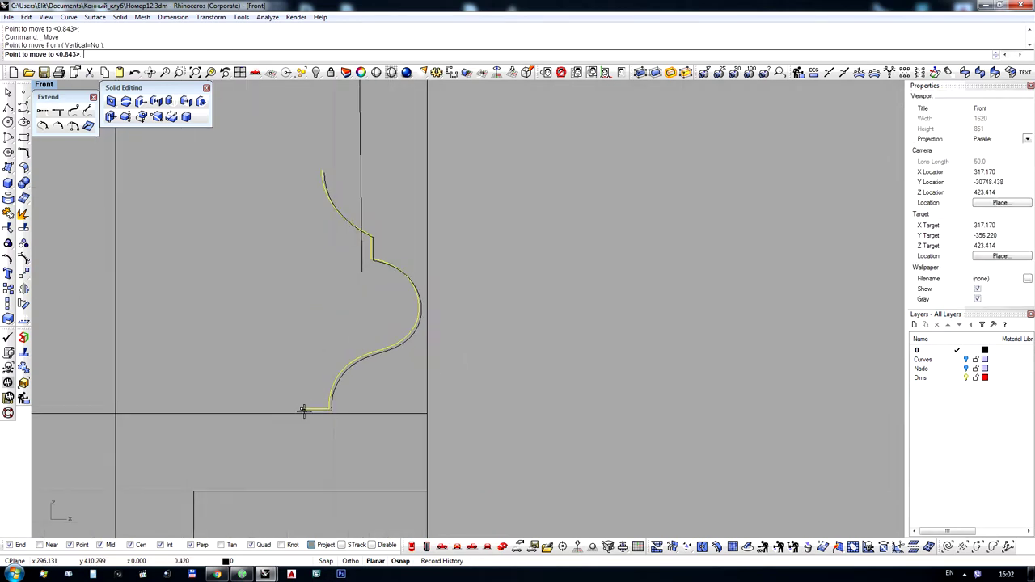
left_click(303, 412)
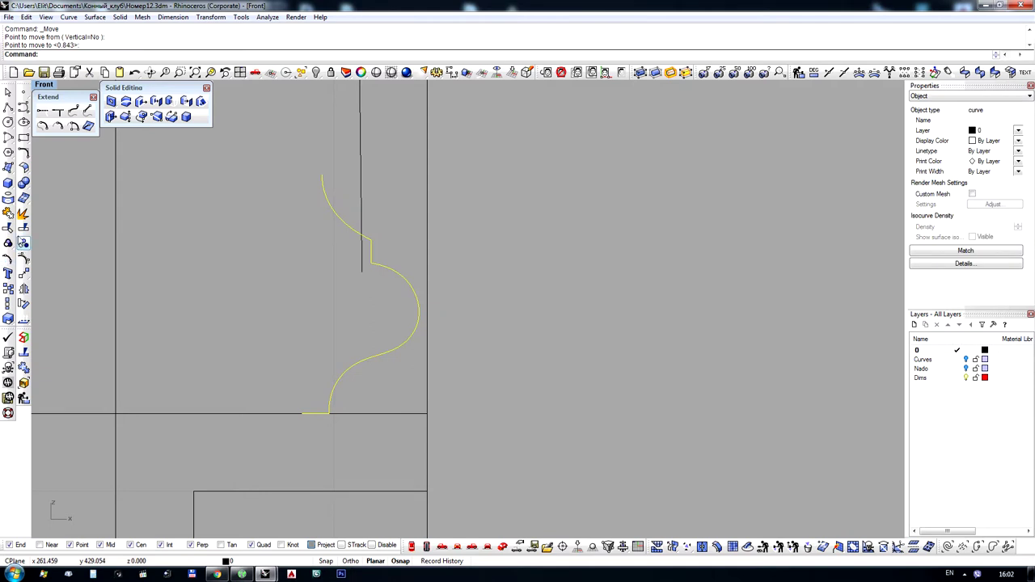
Explode the lower profile into separate segments and delete its short horizontal ledge on the base line
left_click(22, 213)
left_click(315, 413)
key("Delete")
scroll(348, 347, "down", 5)
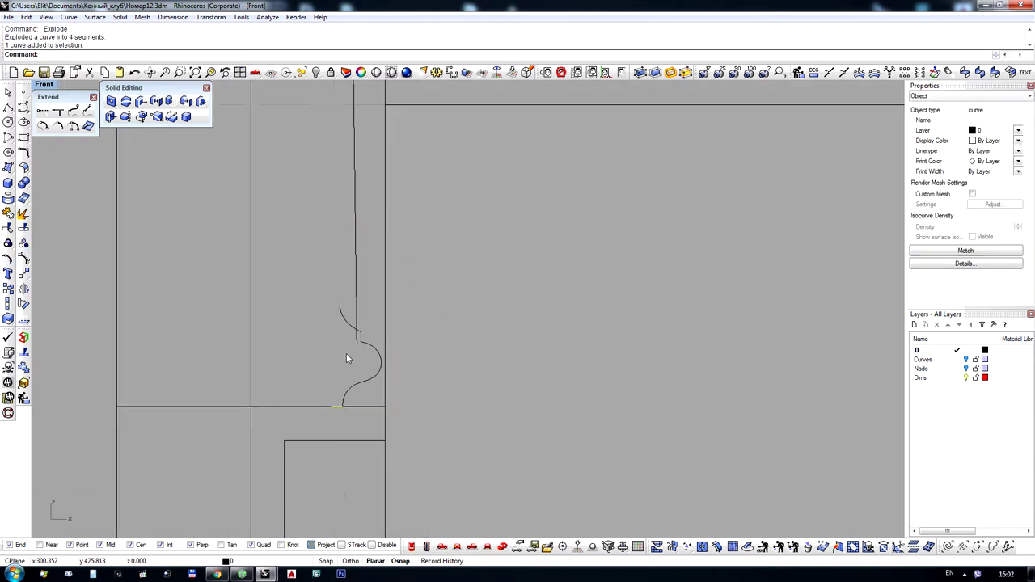
Try removing the lower profile's top concave arc and the short vertical segment beneath it
scroll(337, 324, "up", 5)
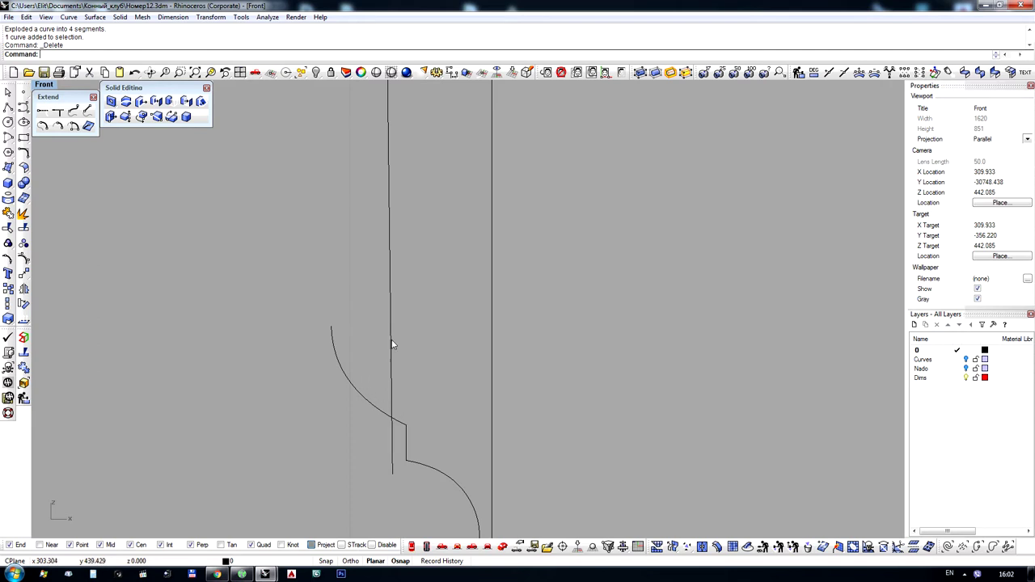
scroll(400, 252, "down", 4)
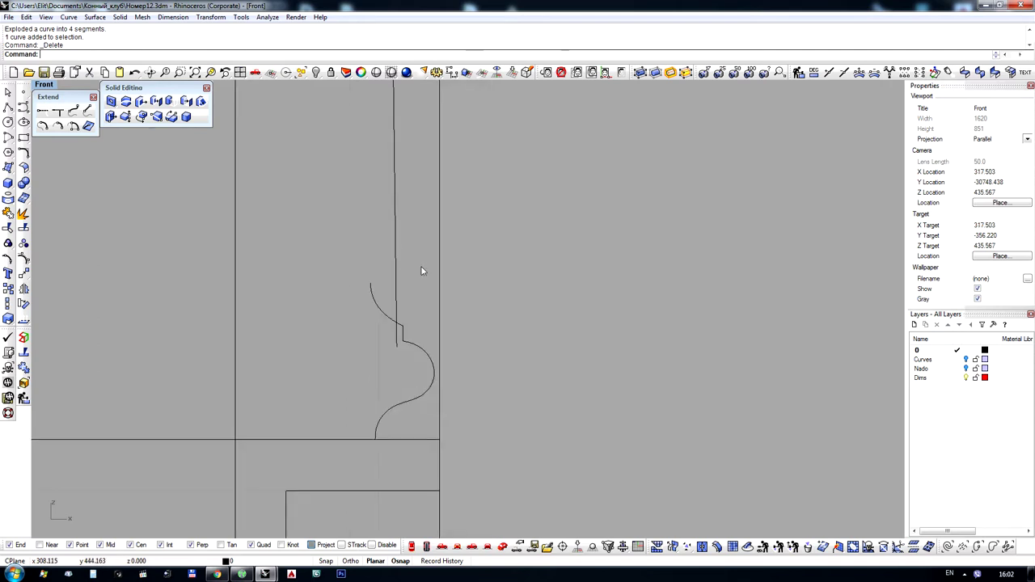
scroll(404, 336, "up", 4)
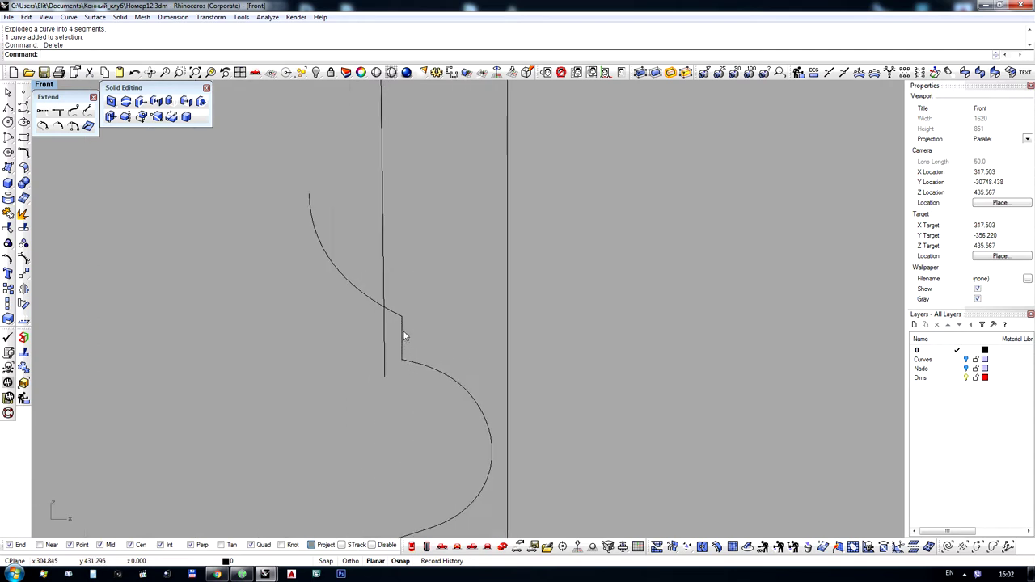
key("Delete")
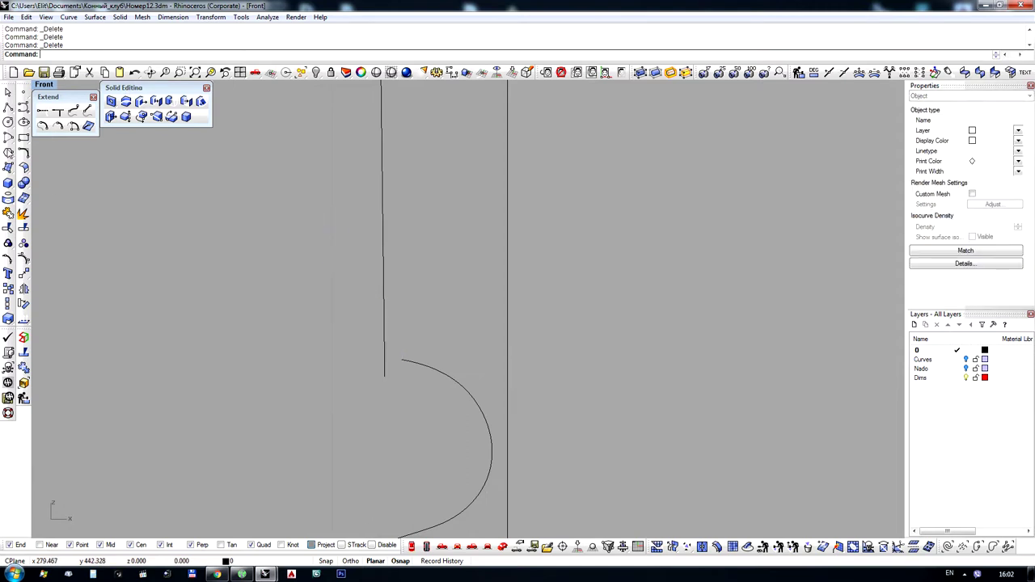
Try drawing a degree 3 S-shaped control-point curve from the upper end of the large rounded segment to the taper line
left_click(23, 106)
left_click(400, 360)
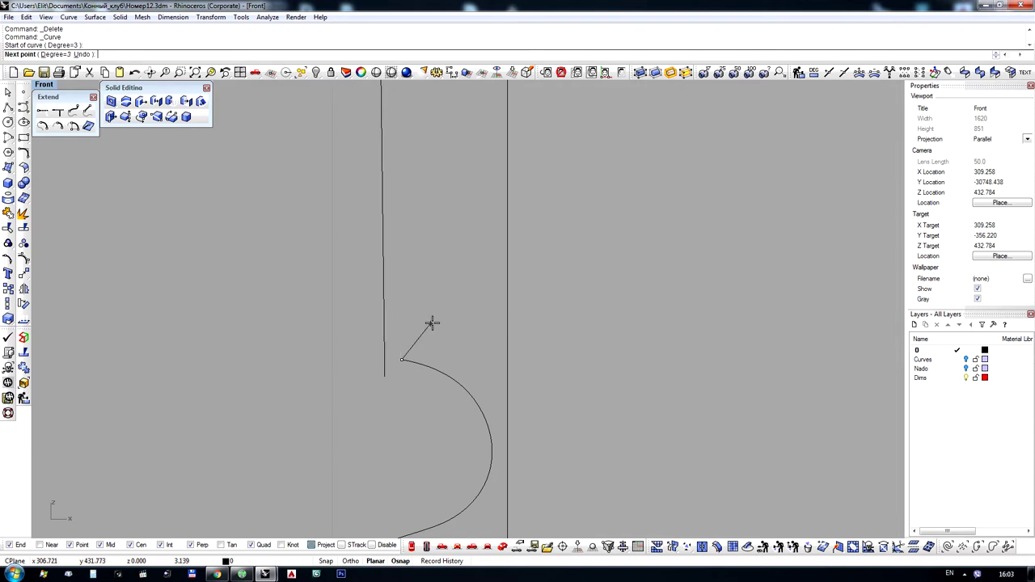
scroll(441, 322, "down", 3)
scroll(422, 295, "up", 3)
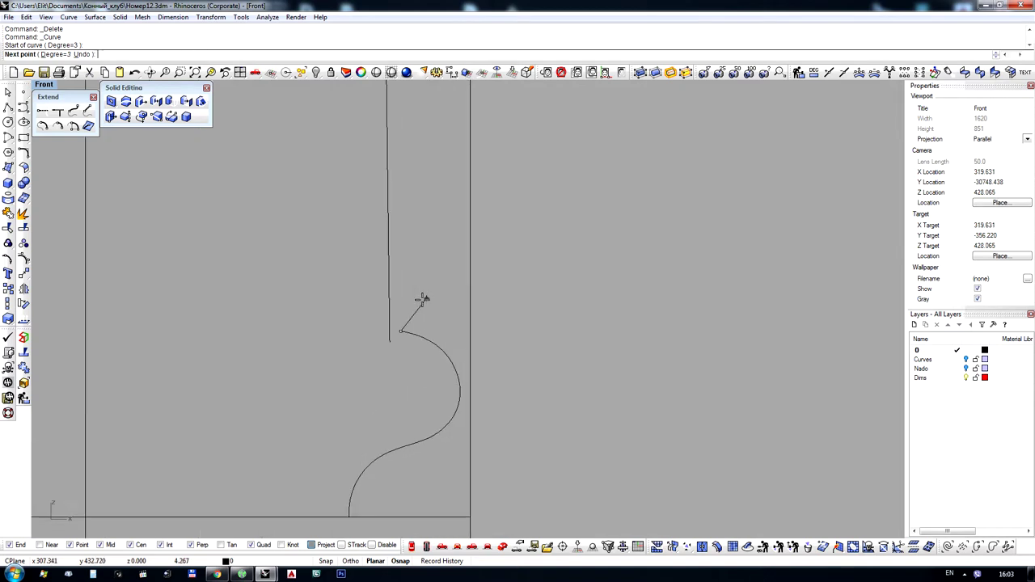
left_click(404, 310)
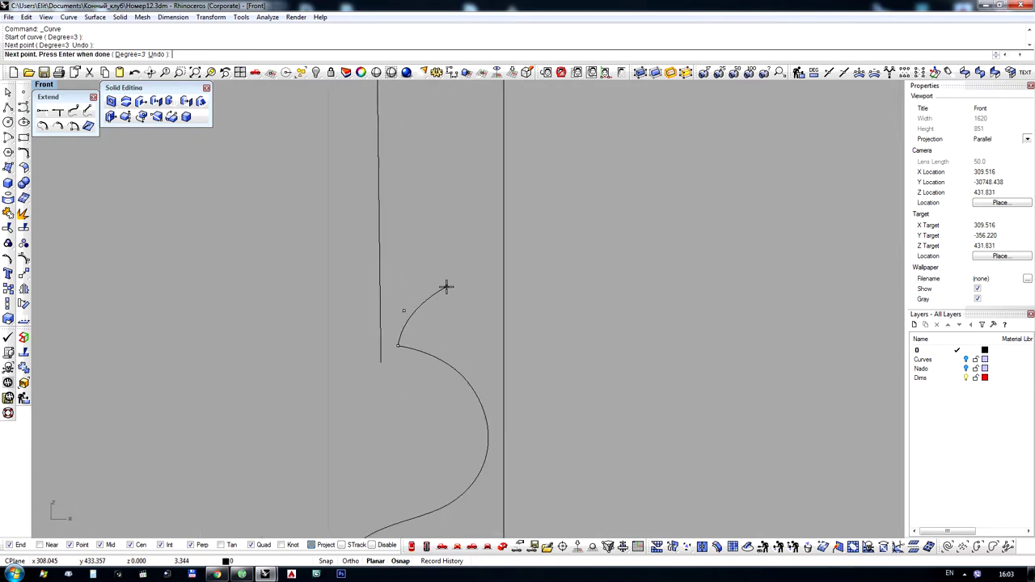
left_click(446, 286)
left_click(412, 231)
left_click(380, 231)
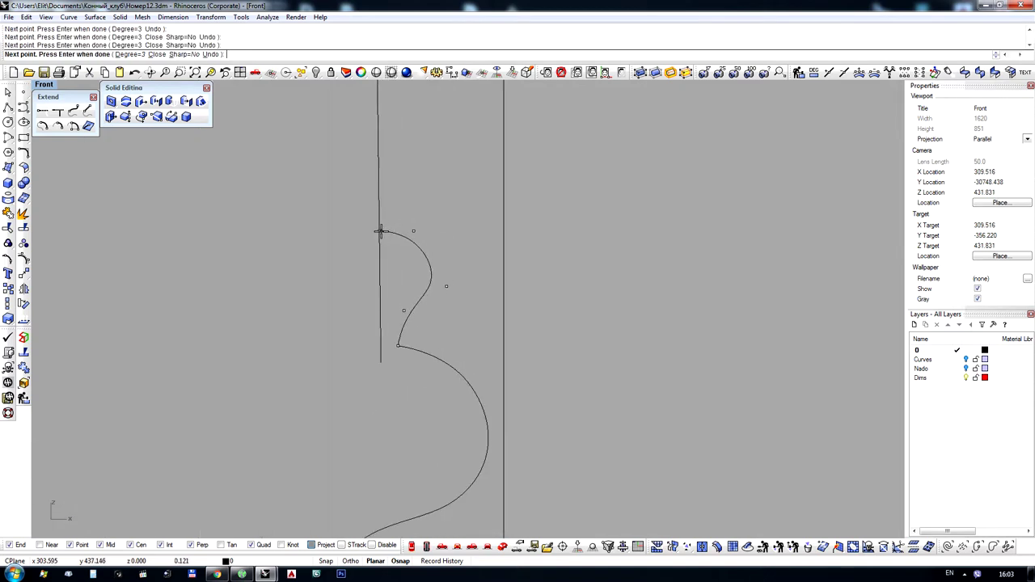
key("Return")
scroll(323, 339, "down", 5)
scroll(322, 346, "up", 5)
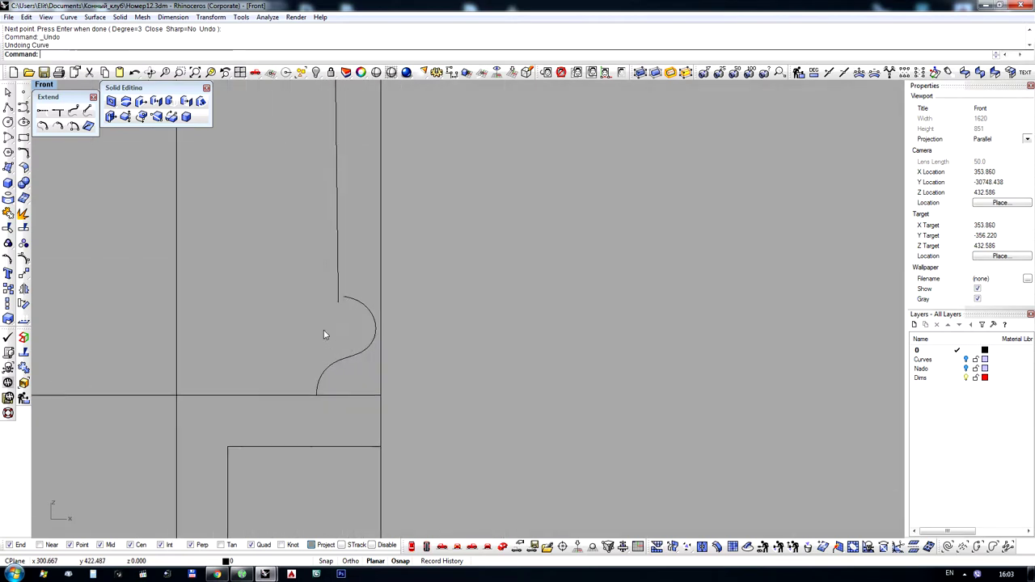
Undo the new curve and the deletion of the concave arc and vertical segment, and clear the selection
key("ctrl+z")
key("ctrl+z")
key("ctrl+z")
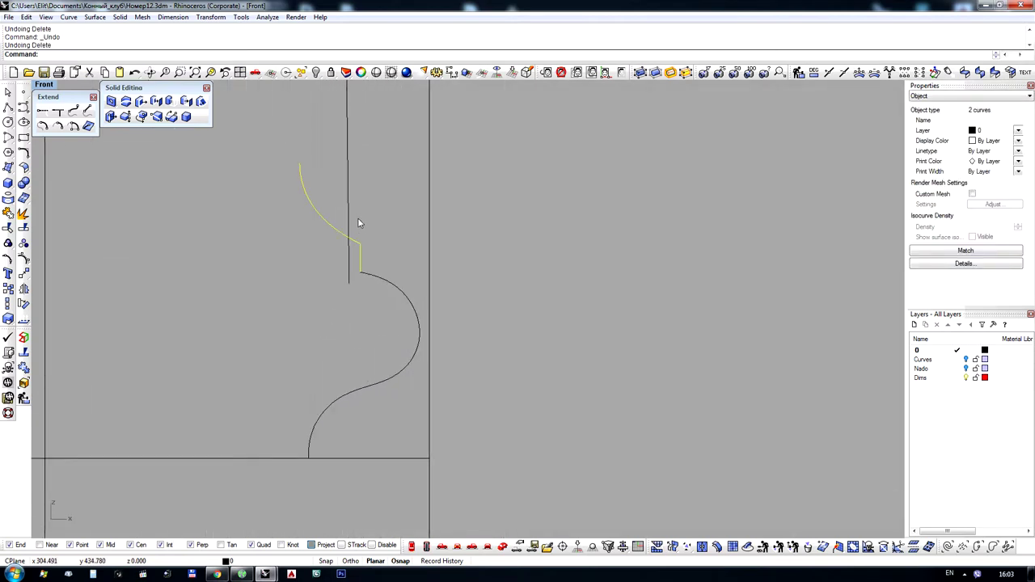
left_click(348, 214)
scroll(284, 361, "down", 4)
left_click(284, 362)
scroll(285, 228, "up", 4)
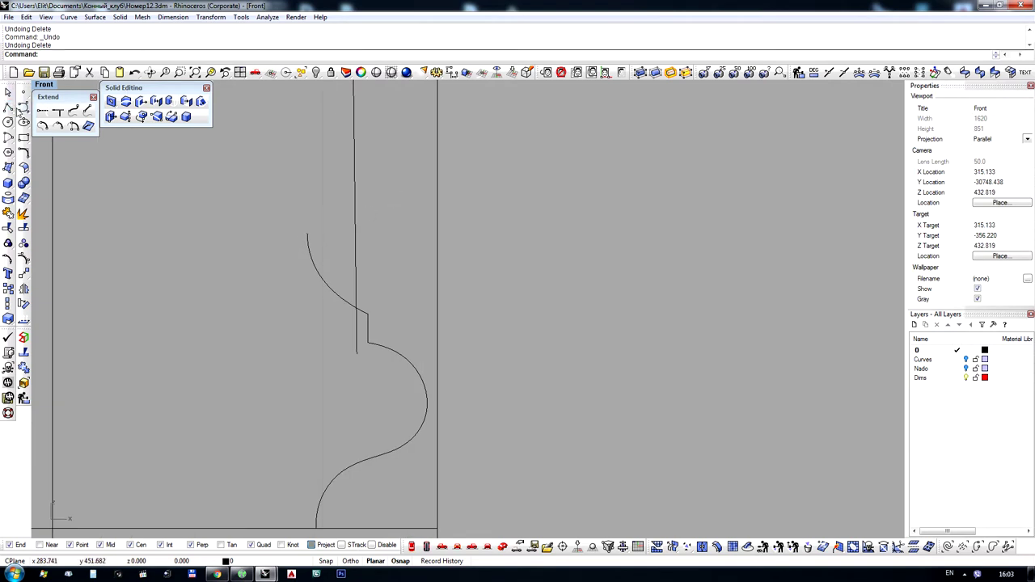
Try adding a short horizontal ledge line at the concave arc's upper end and a short vertical line rising from it
left_click(23, 108)
left_click(307, 233)
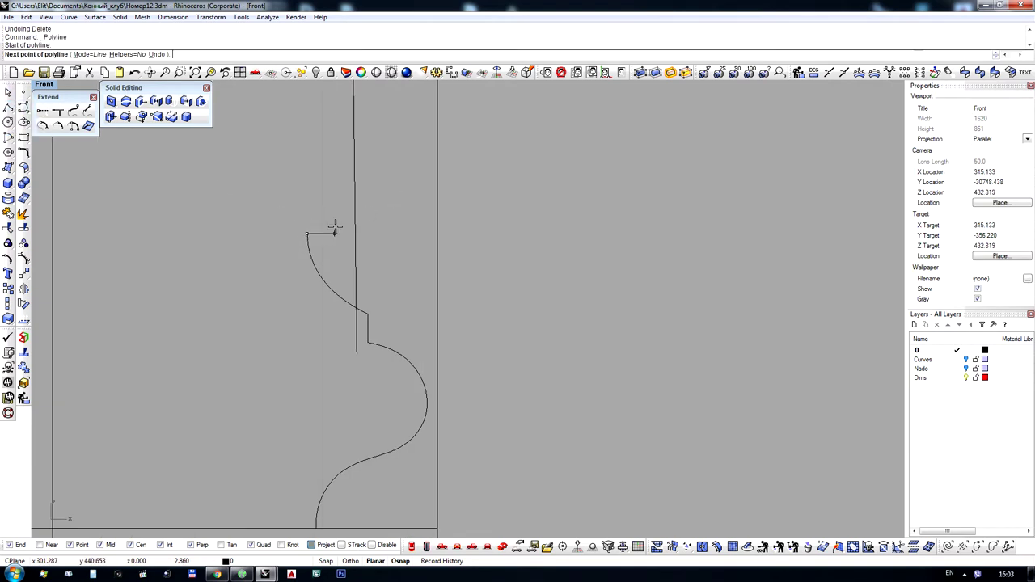
left_click(333, 232)
key("Return")
key("Return")
left_click(333, 230)
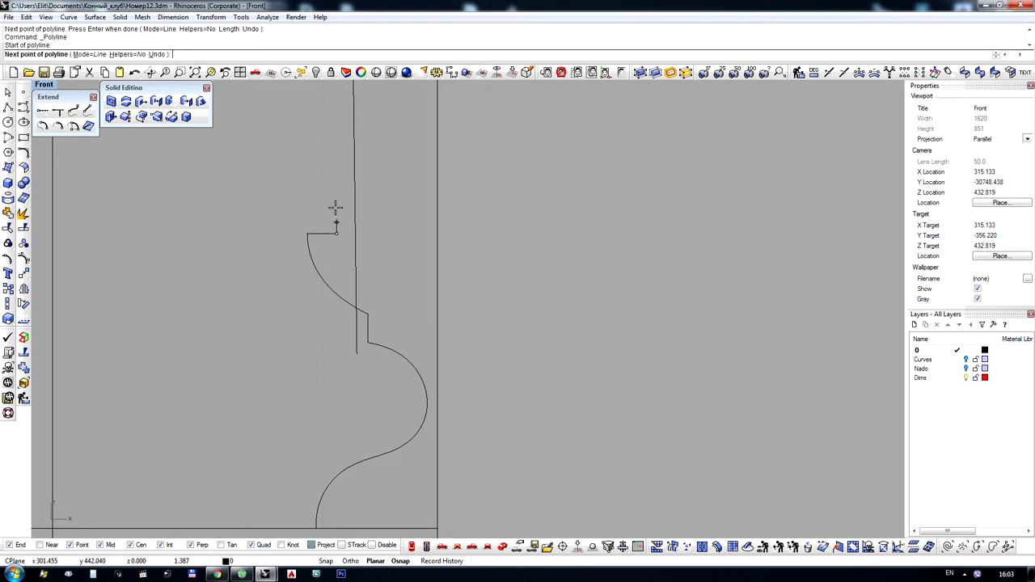
left_click(336, 202)
key("Return")
scroll(331, 304, "down", 5)
scroll(341, 305, "up", 5)
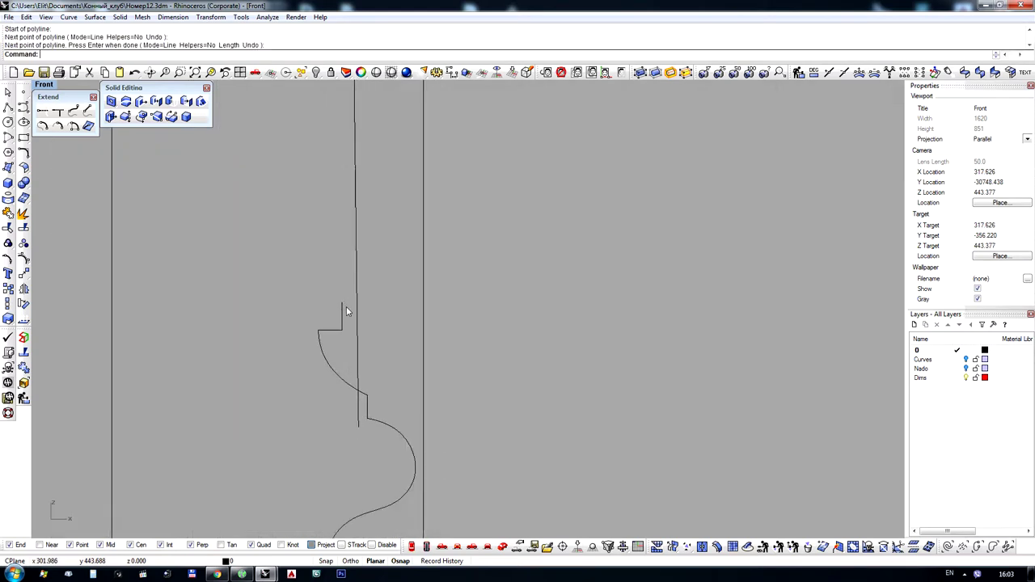
Undo both short polylines at the top of the lower profile
key("ctrl+z")
key("ctrl+z")
scroll(344, 295, "down", 3)
scroll(342, 284, "down", 8)
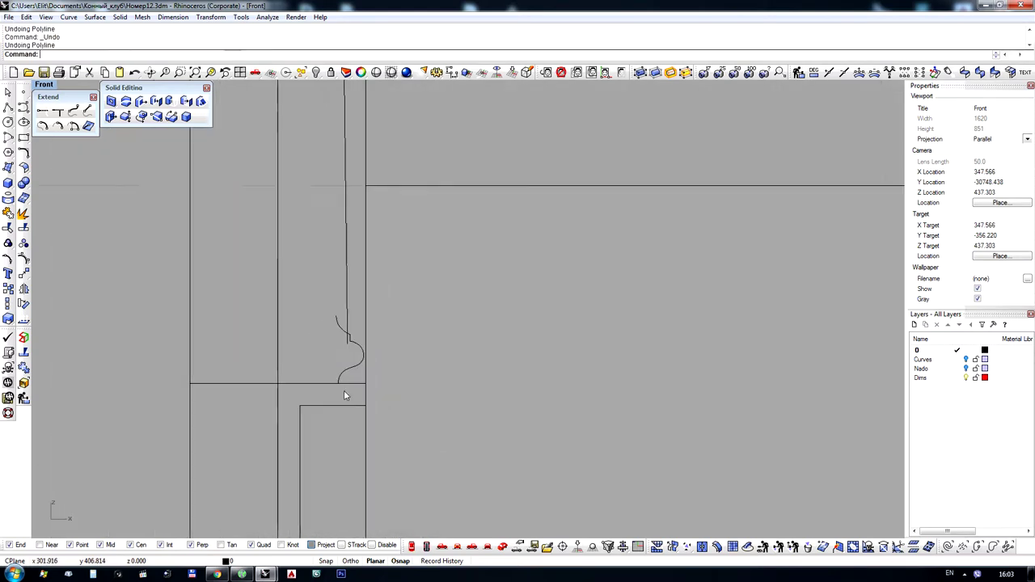
scroll(360, 312, "up", 8)
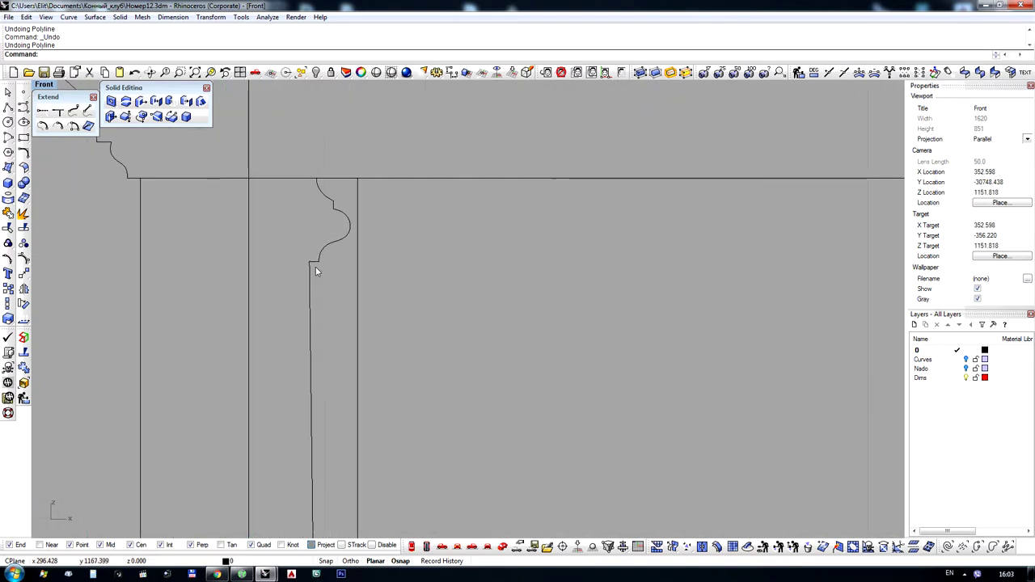
Shift the taper line together with the upper moulding profile slightly left, toward the post's centre line
left_click(308, 284)
left_click(323, 254, "shift")
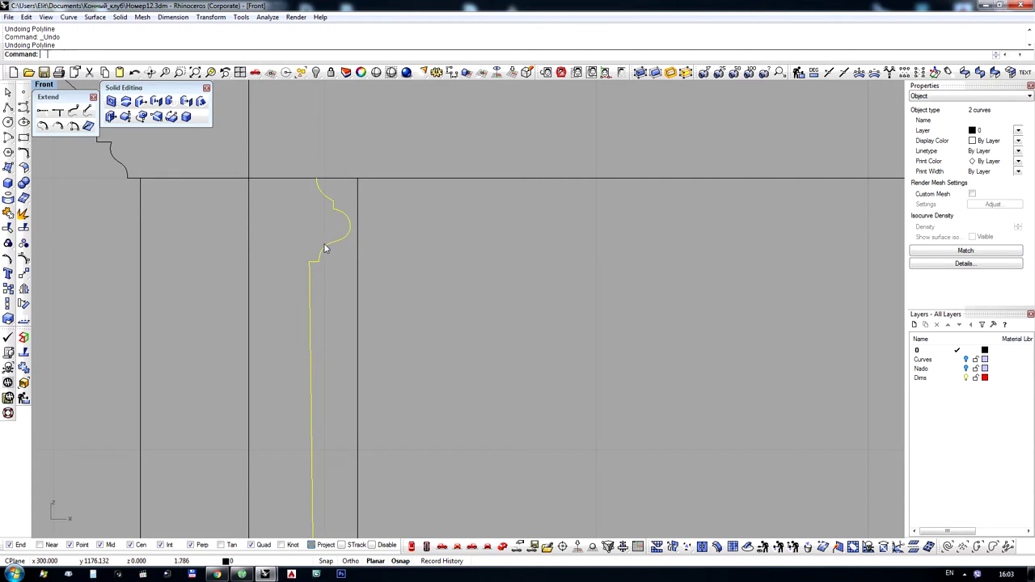
left_click_drag(324, 245, 316, 245)
scroll(336, 212, "down", 18)
scroll(305, 396, "up", 6)
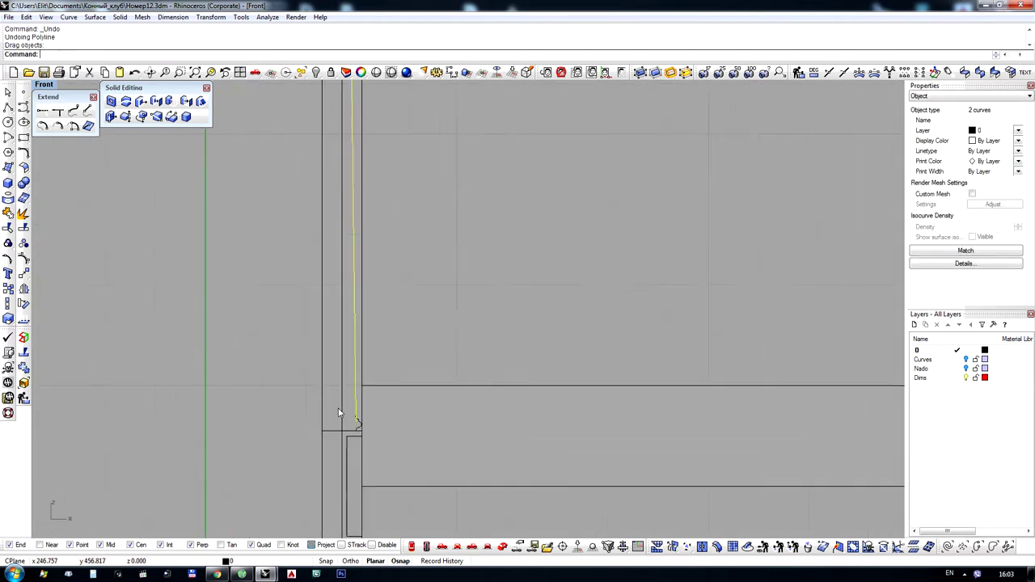
scroll(339, 413, "up", 10)
scroll(388, 452, "down", 3)
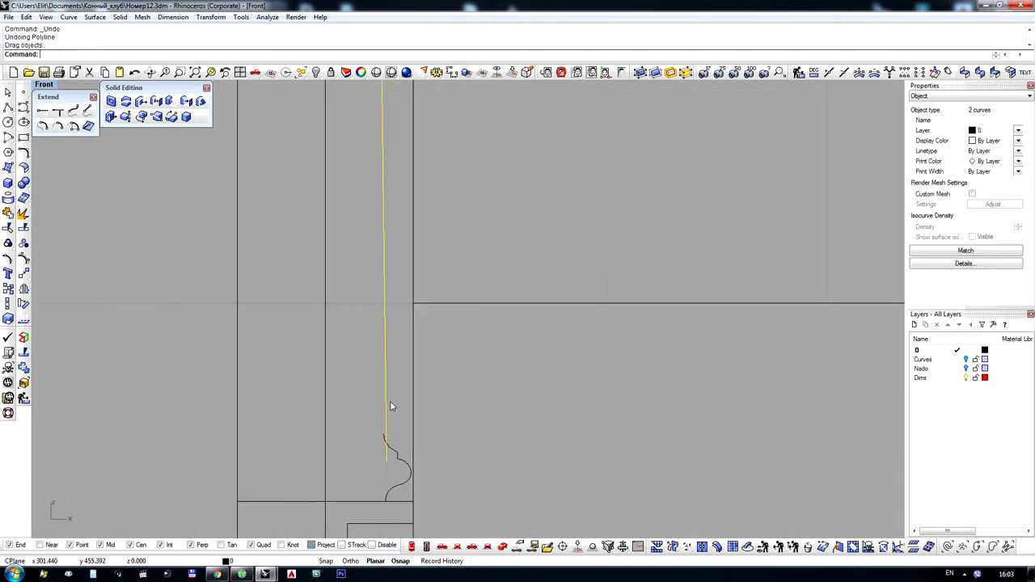
scroll(390, 401, "down", 12)
left_click(444, 296)
Measure the horizontal distance from the upper profile's ledge end to the post's centre line
right_click_drag(464, 259, 452, 501)
scroll(372, 298, "up", 12)
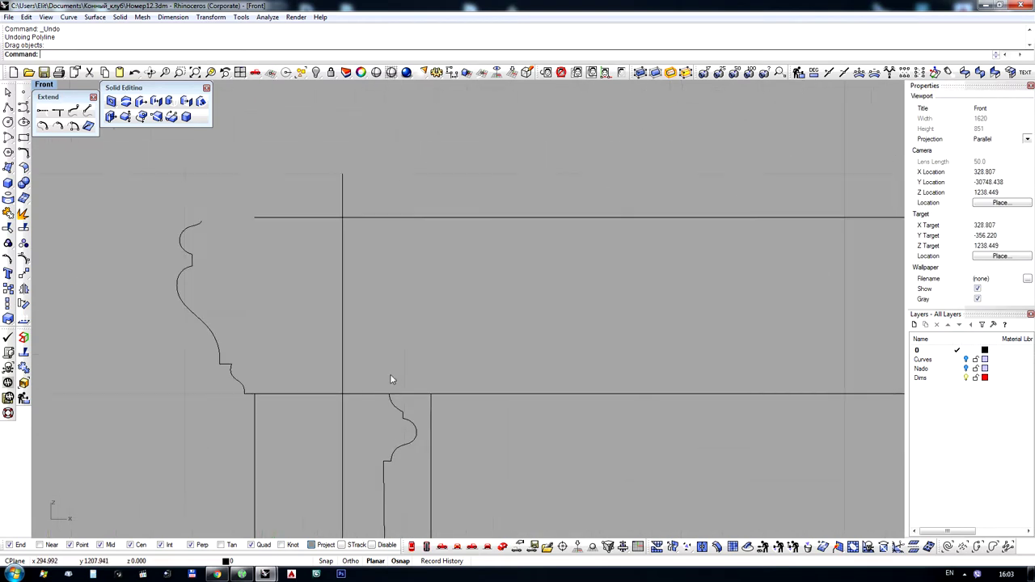
right_click_drag(378, 206, 384, 55)
left_click(452, 74)
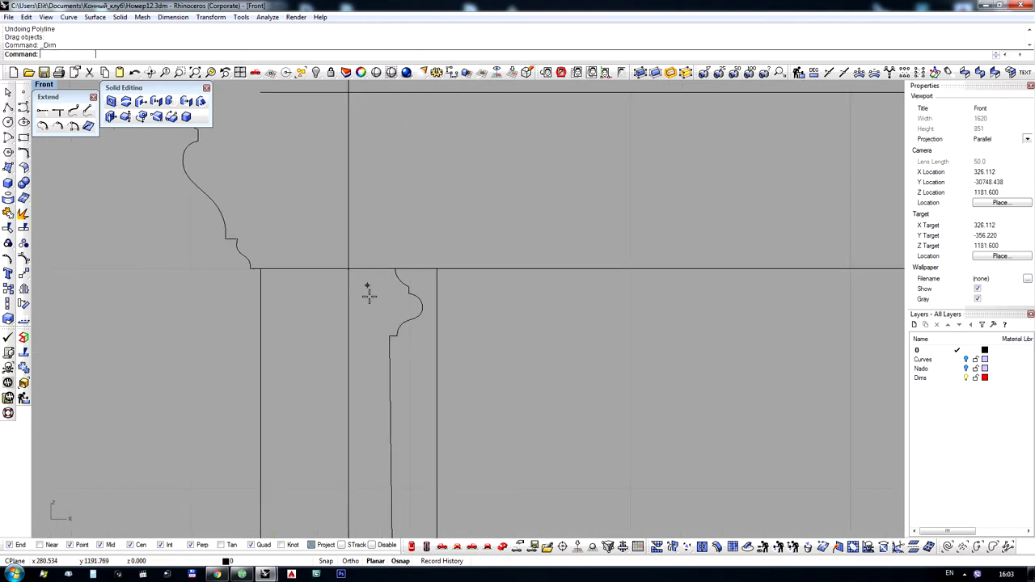
left_click(386, 336)
left_click(349, 337)
key("Escape")
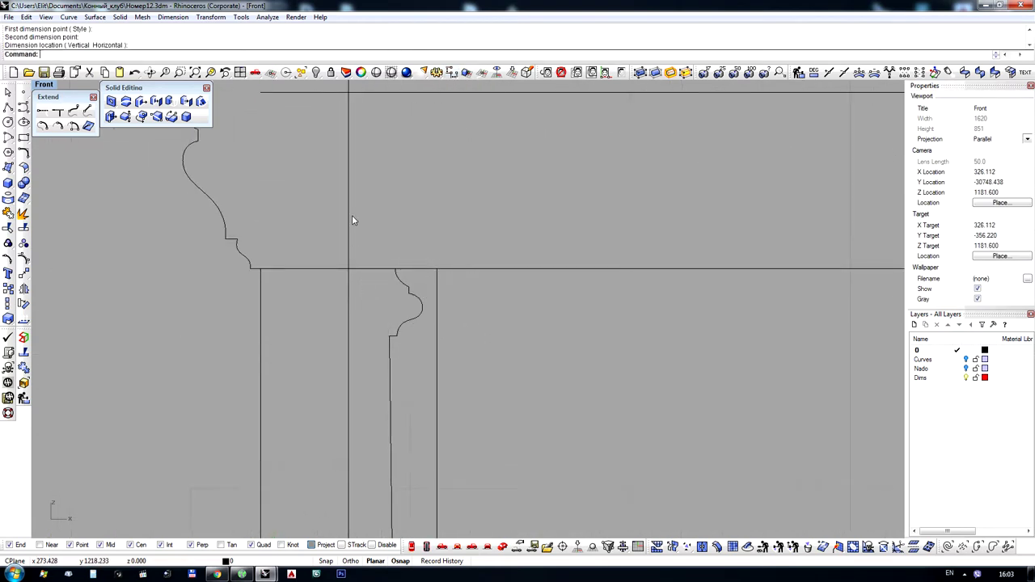
Try reshaping the concave arc at the top of the lower moulding by moving its upper control point away from the taper line
scroll(353, 211, "down", 12)
scroll(353, 212, "down", 3)
scroll(340, 234, "up", 8)
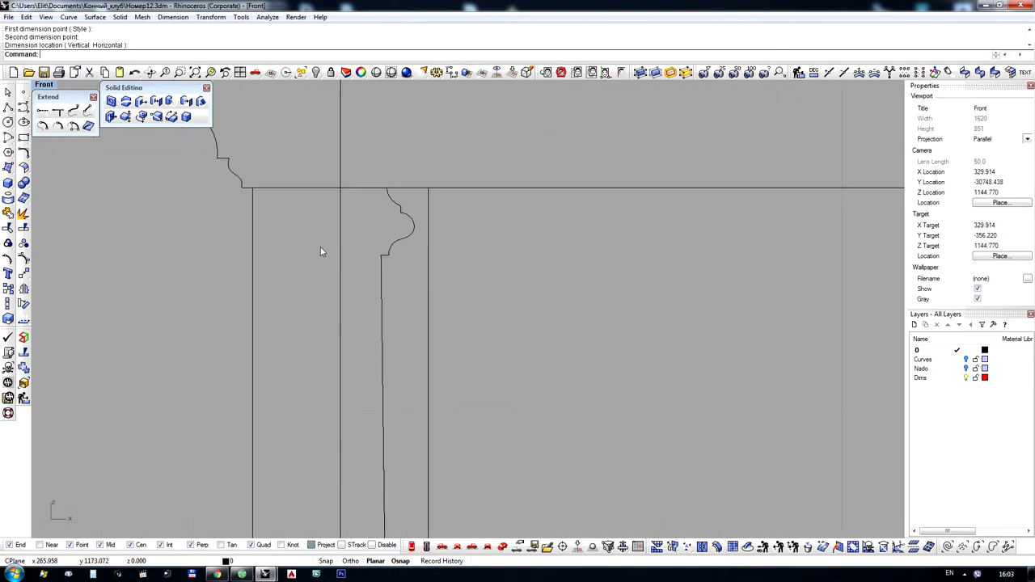
scroll(385, 207, "down", 5)
scroll(389, 373, "up", 7)
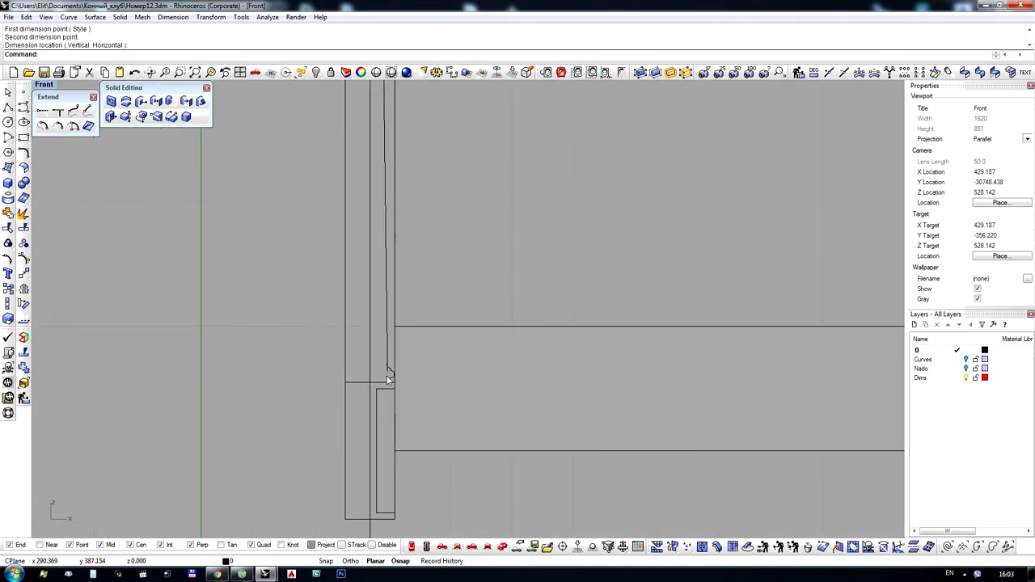
scroll(389, 372, "up", 2)
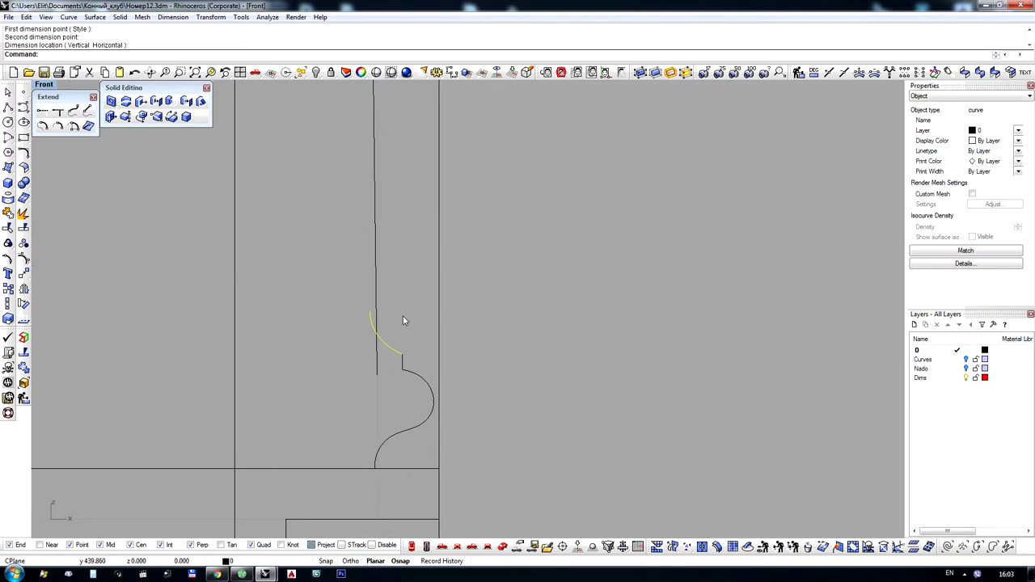
scroll(397, 331, "up", 5)
left_click(22, 258)
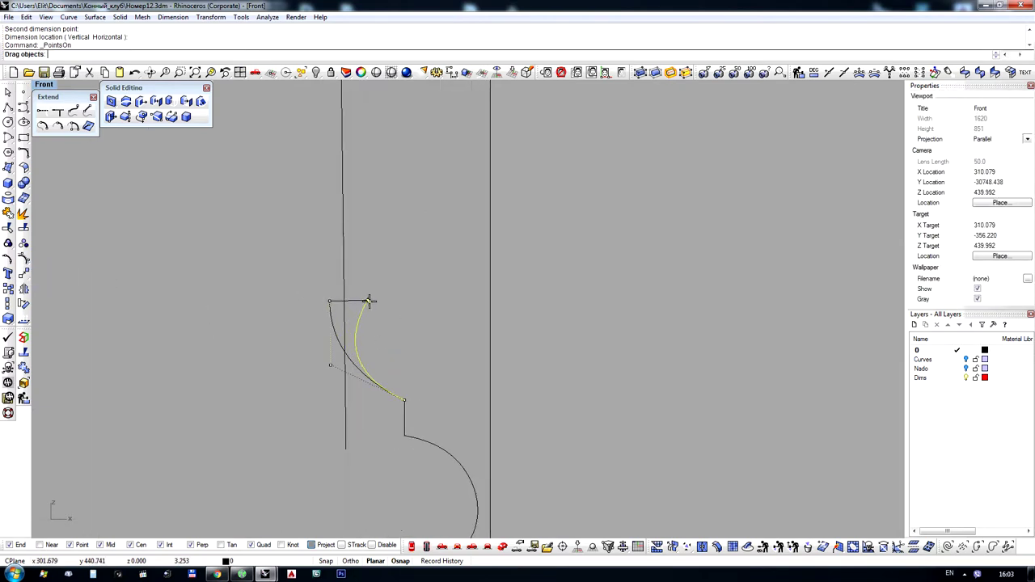
left_click_drag(390, 315, 392, 316)
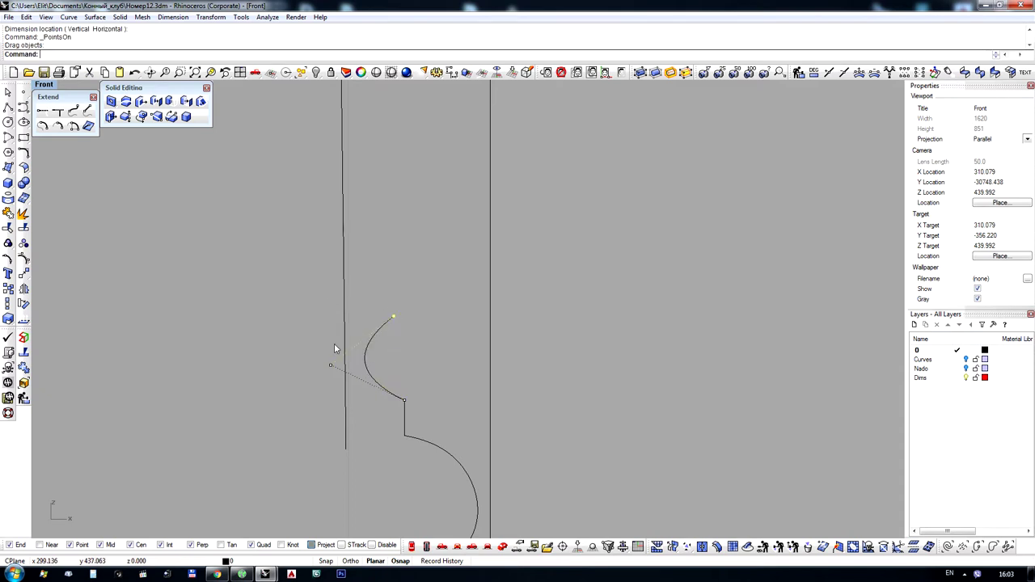
Replace the concave arc with a degree-3 cove curve rising from the short vertical line's upper end and bowing toward the taper line
left_click_drag(232, 268, 417, 414)
key("Delete")
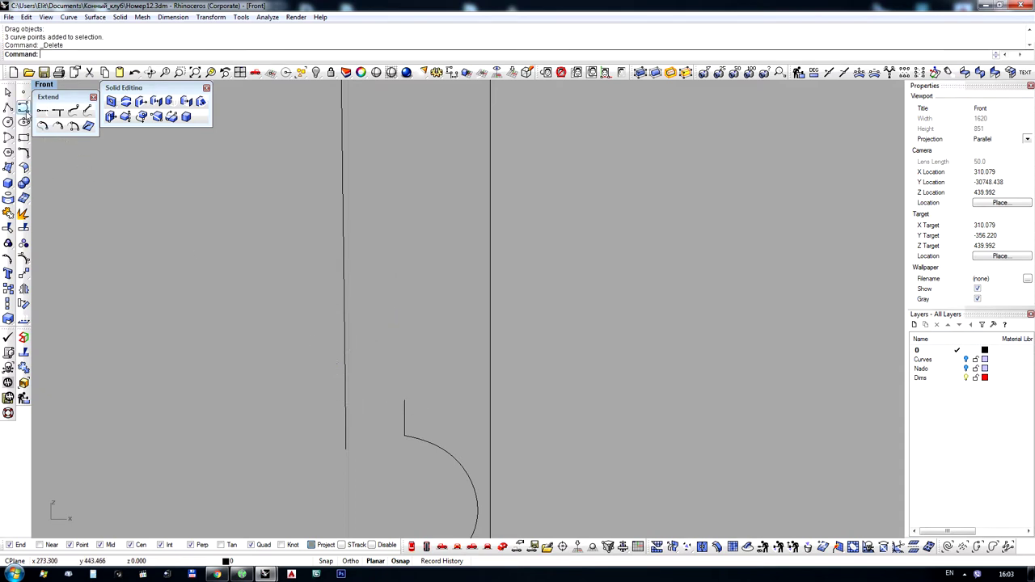
left_click(22, 108)
left_click(397, 397)
left_click(370, 396)
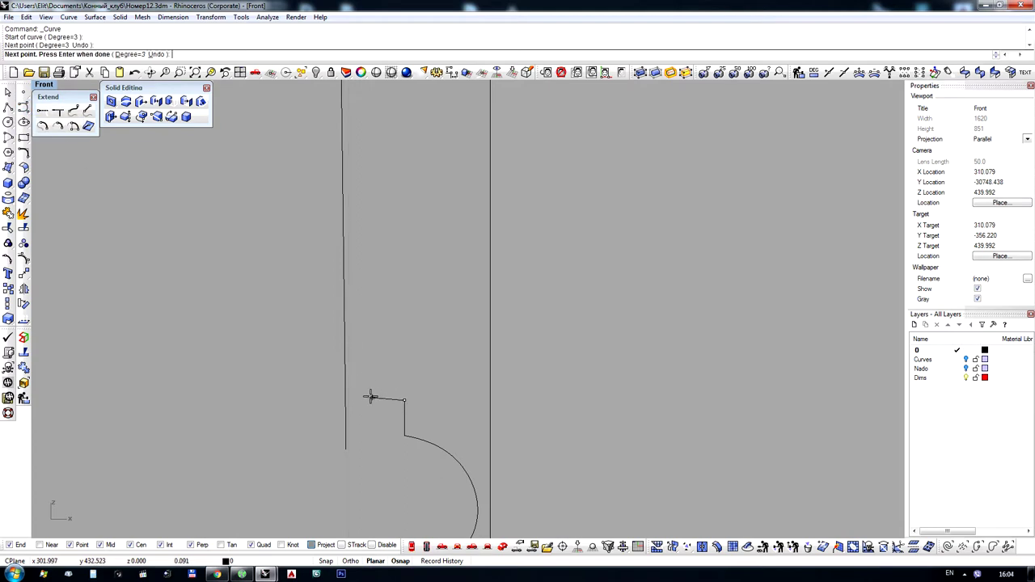
left_click(367, 355)
left_click(389, 336)
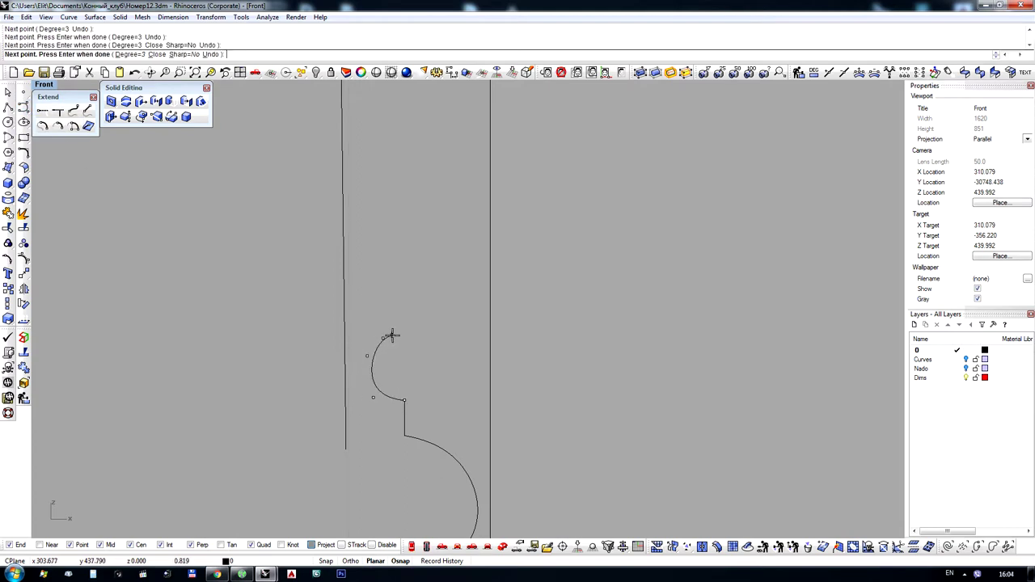
key("Return")
Draw a convex degree-3 curve from the cove's upper end up and over to the taper line
key("Return")
left_click(396, 334)
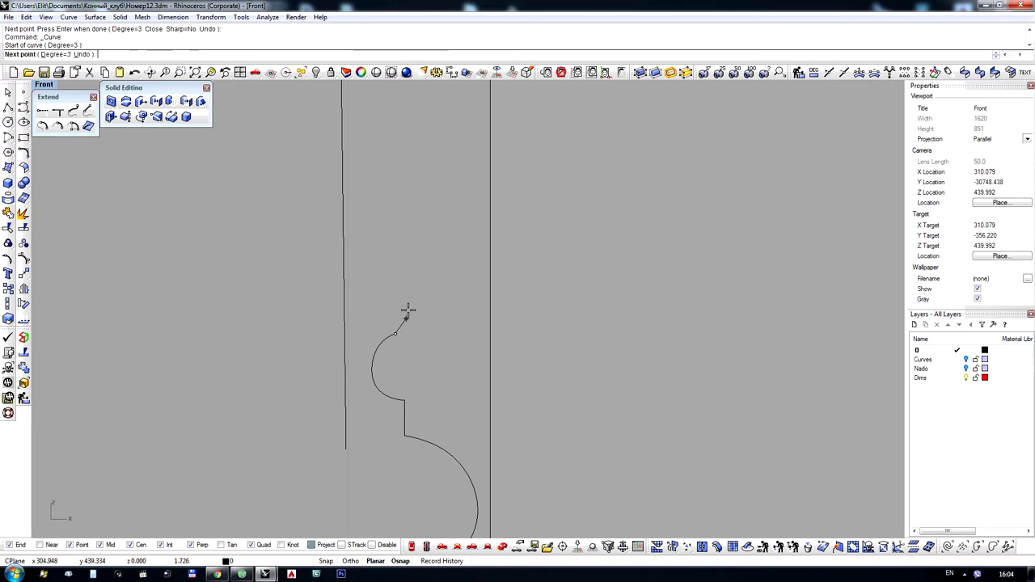
left_click(395, 288)
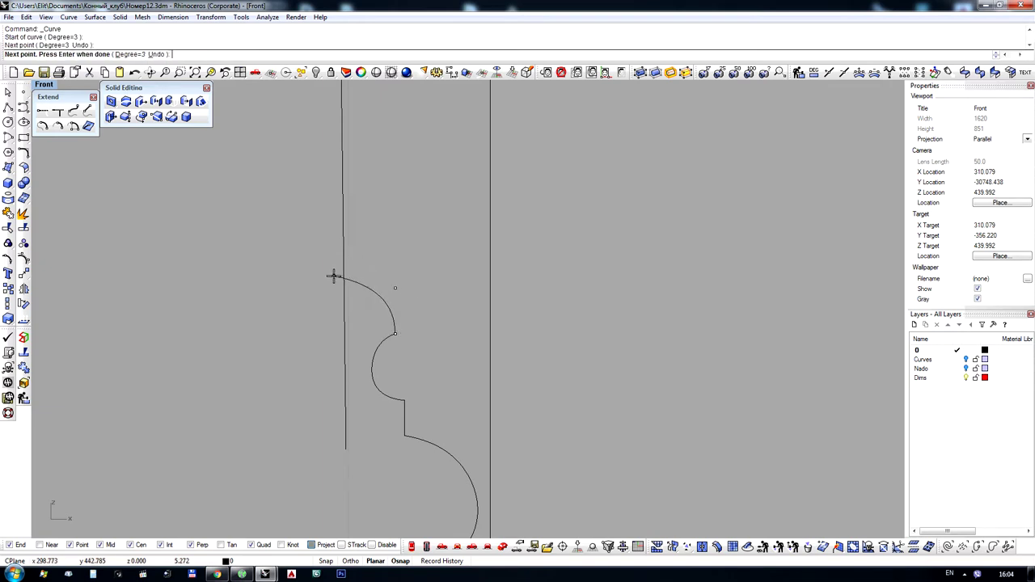
left_click(337, 289)
key("Return")
scroll(363, 283, "down", 4)
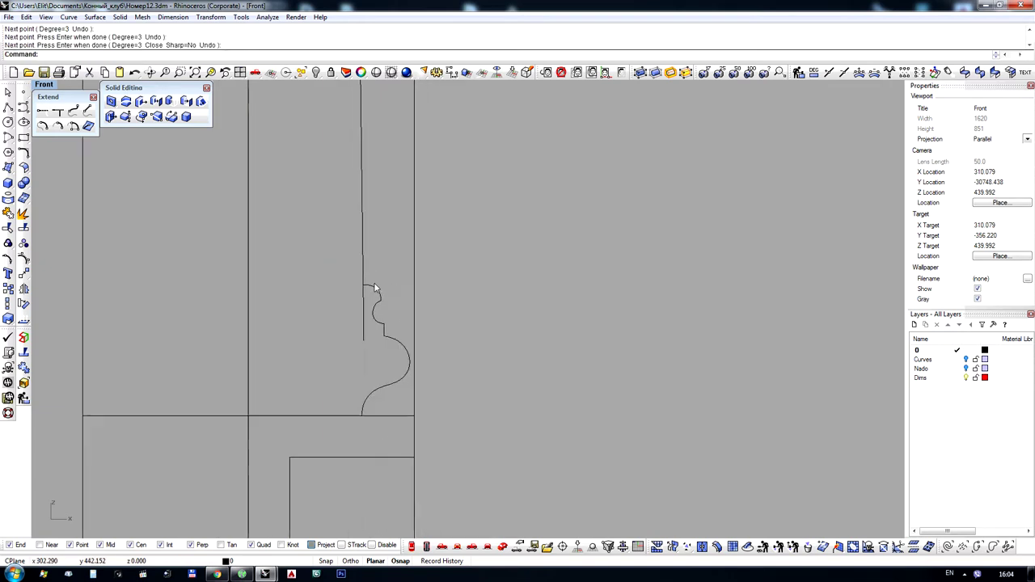
Deepen the cove curve by moving its middle control point slightly toward the taper line, and hide its control points
scroll(387, 289, "up", 6)
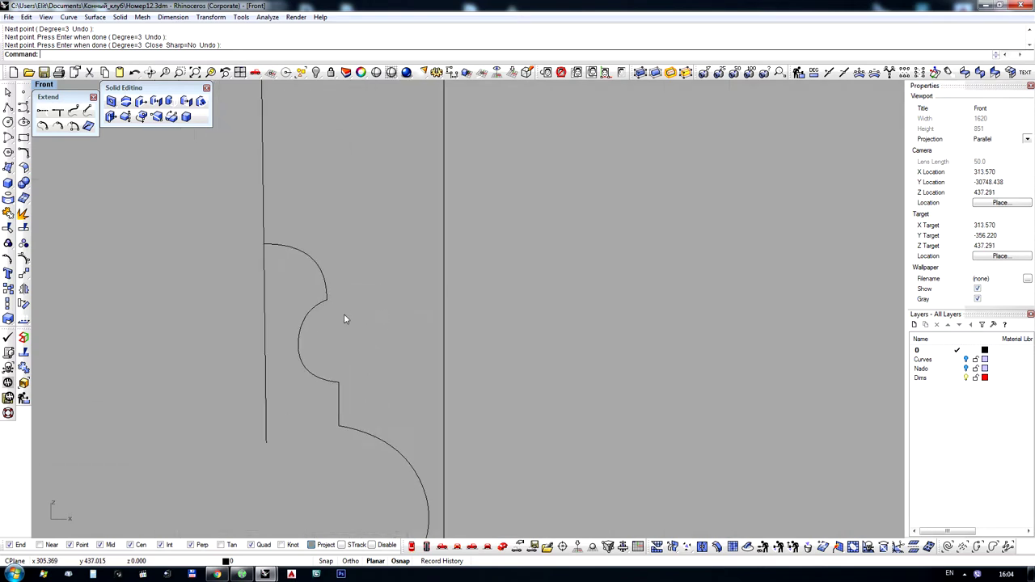
left_click_drag(283, 316, 280, 315)
left_click(23, 258)
scroll(342, 341, "up", 4)
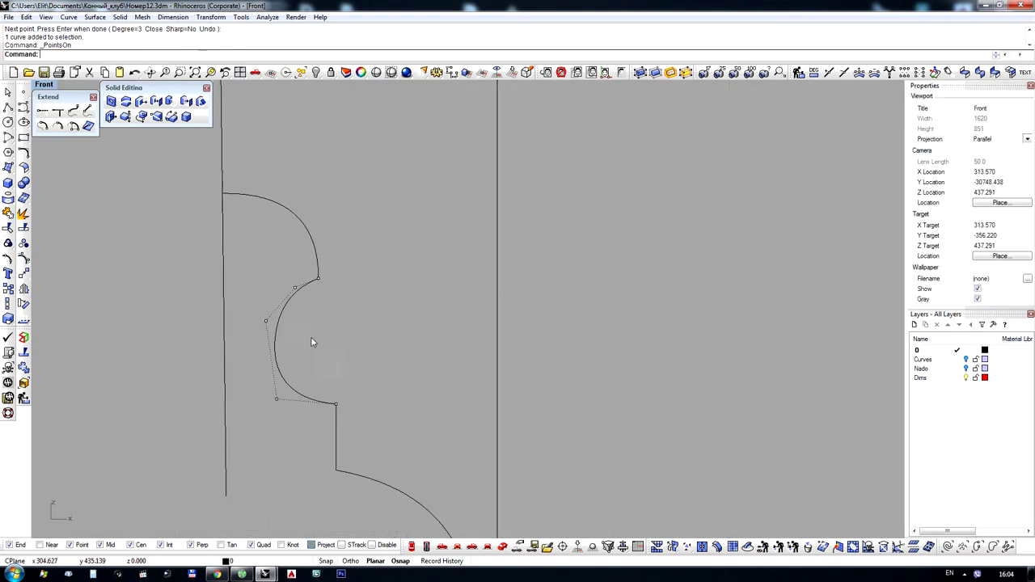
left_click_drag(260, 320, 263, 321)
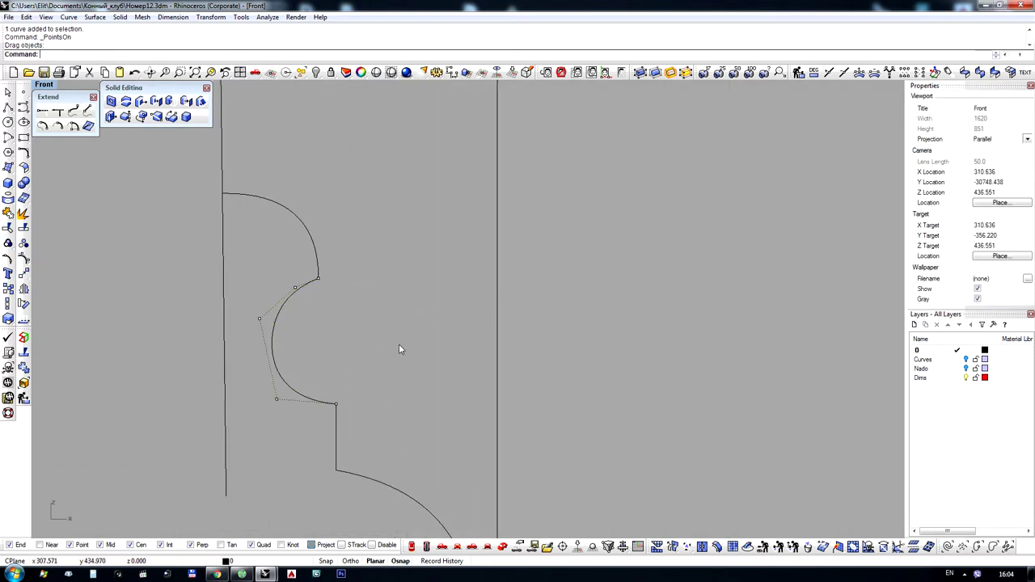
scroll(353, 300, "down", 8)
scroll(380, 324, "down", 4)
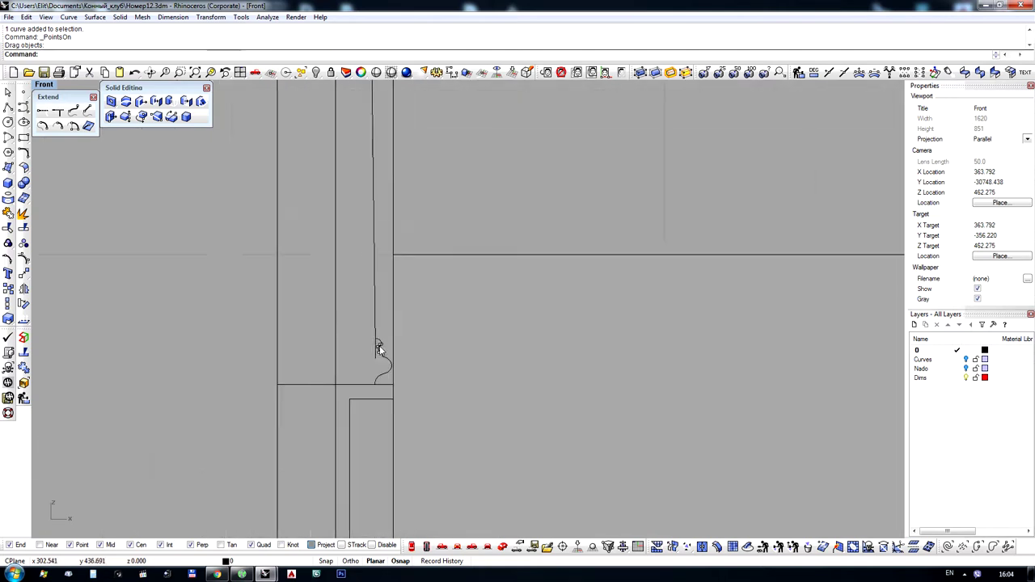
scroll(381, 346, "up", 5)
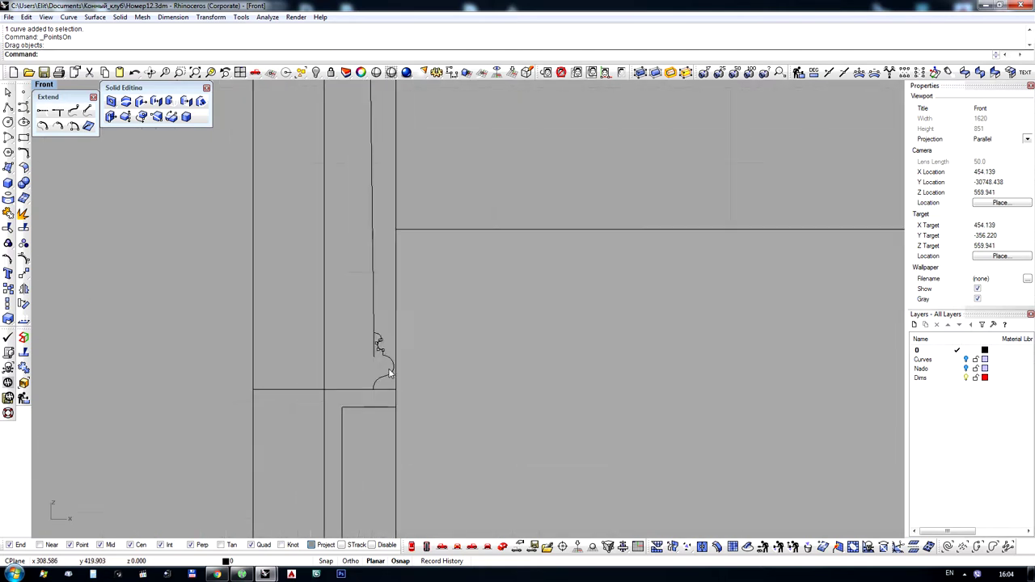
right_click(24, 258)
Trim off the part of the taper line below the new convex curve
scroll(332, 292, "up", 3)
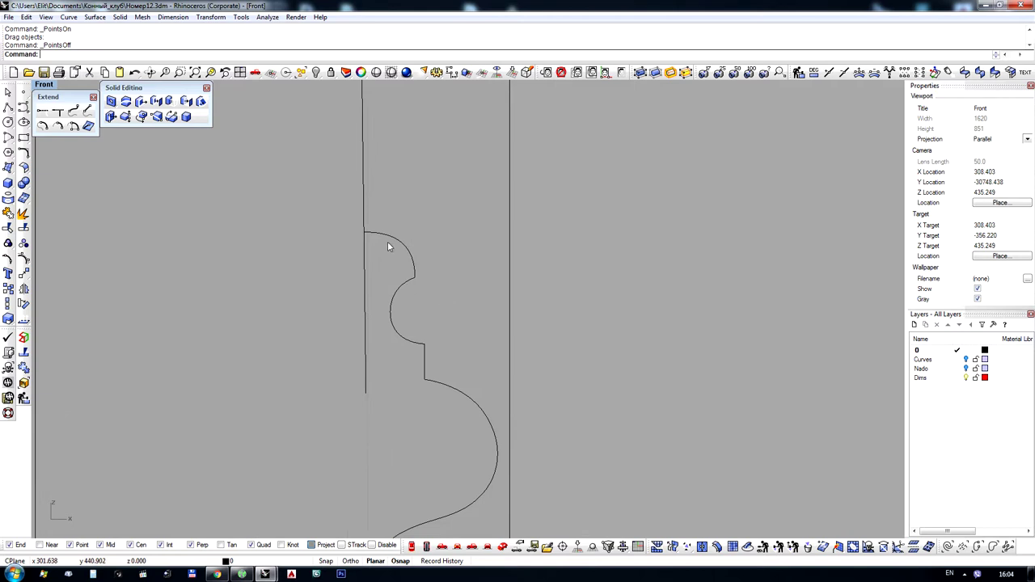
scroll(370, 234, "up", 5)
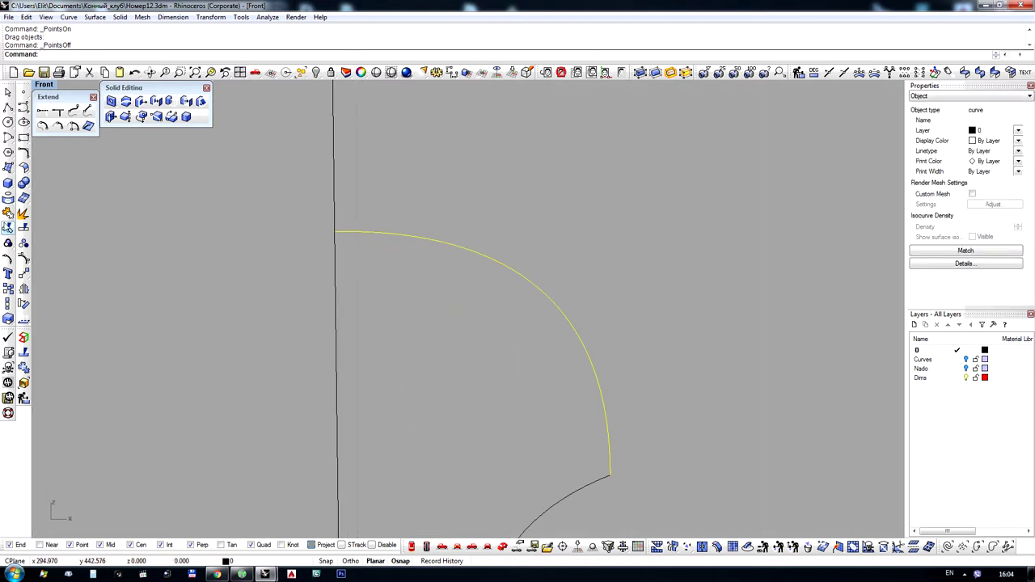
left_click(8, 227)
left_click(337, 331)
key("Return")
scroll(362, 494, "down", 5)
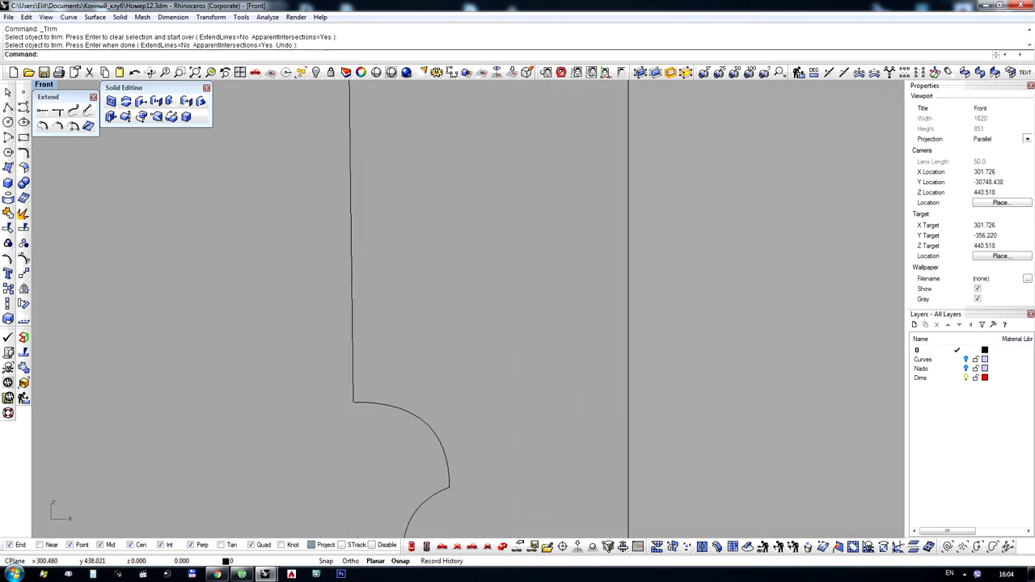
Join the upper moulding, the taper line and all lower moulding curves into one profile curve
scroll(378, 446, "down", 15)
right_click_drag(390, 257, 406, 416)
right_click_drag(423, 217, 422, 309)
scroll(391, 202, "up", 2)
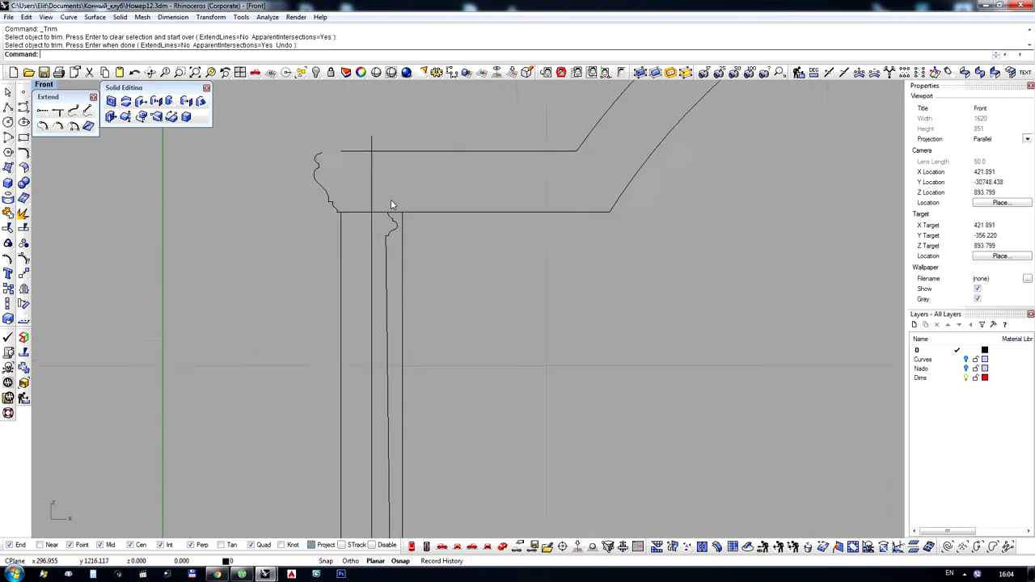
scroll(391, 205, "up", 3)
left_click(338, 266)
scroll(386, 270, "down", 6)
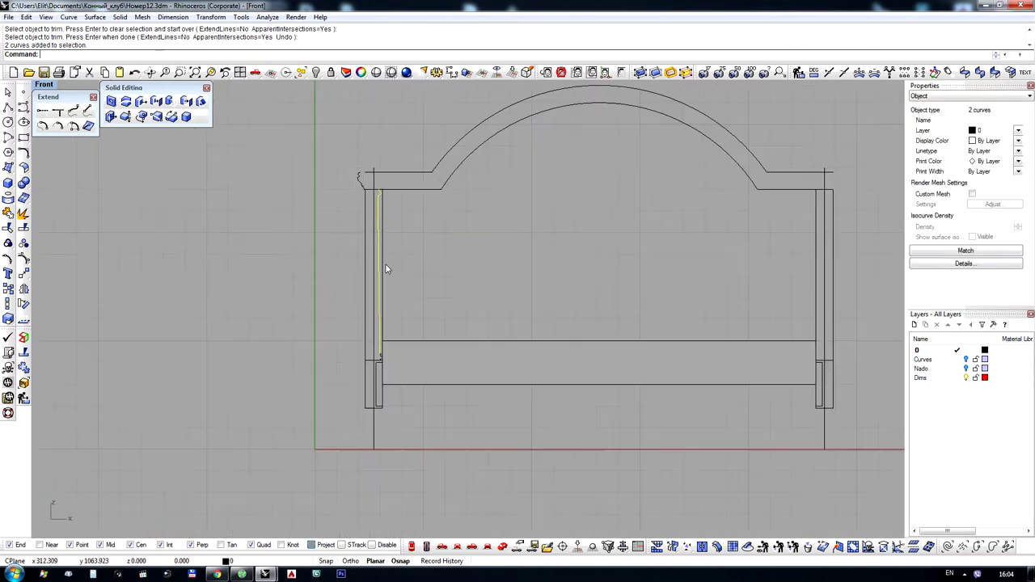
scroll(370, 407, "up", 6)
left_click(408, 416)
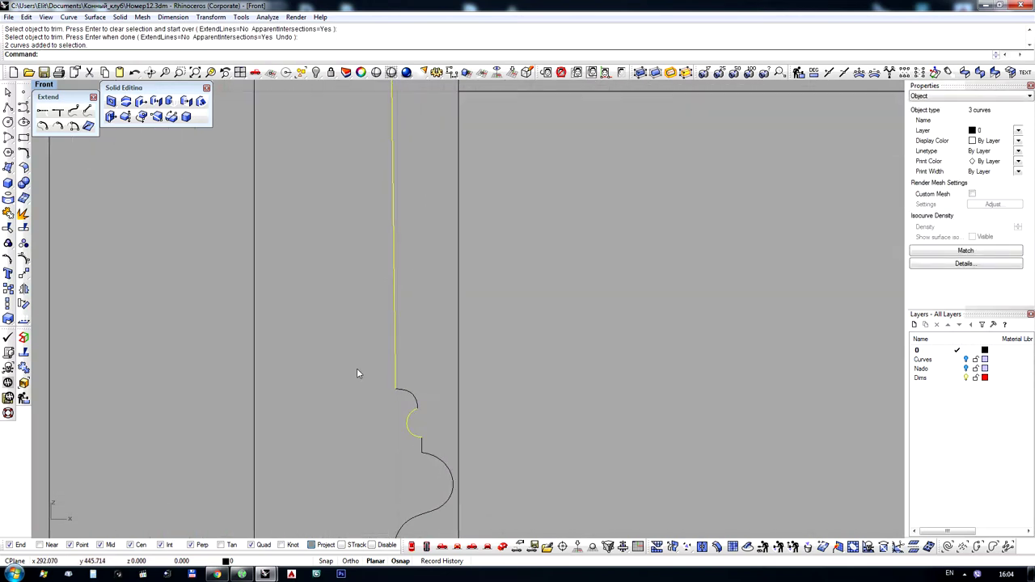
left_click_drag(357, 374, 451, 464)
scroll(418, 432, "down", 2)
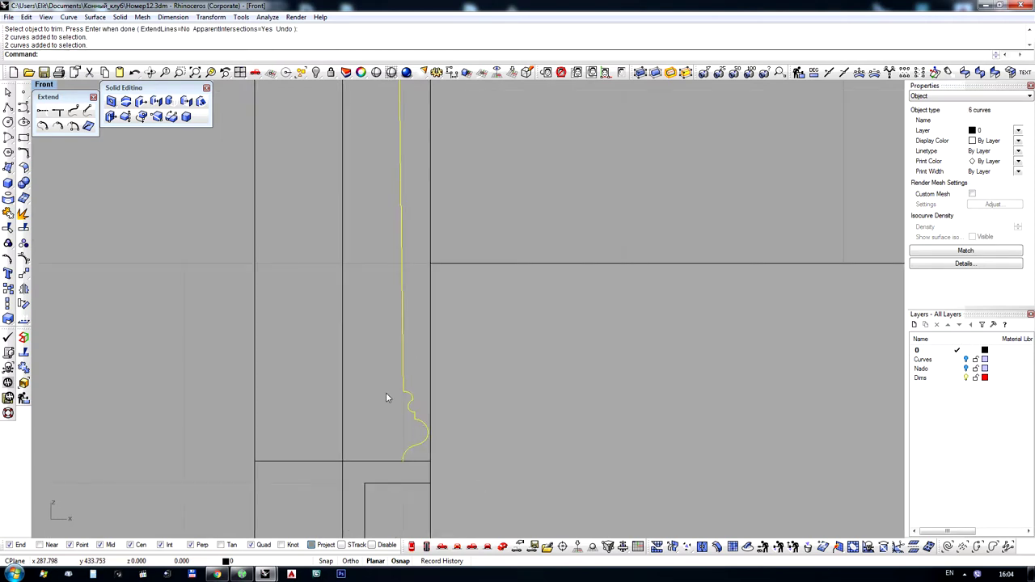
left_click(8, 281)
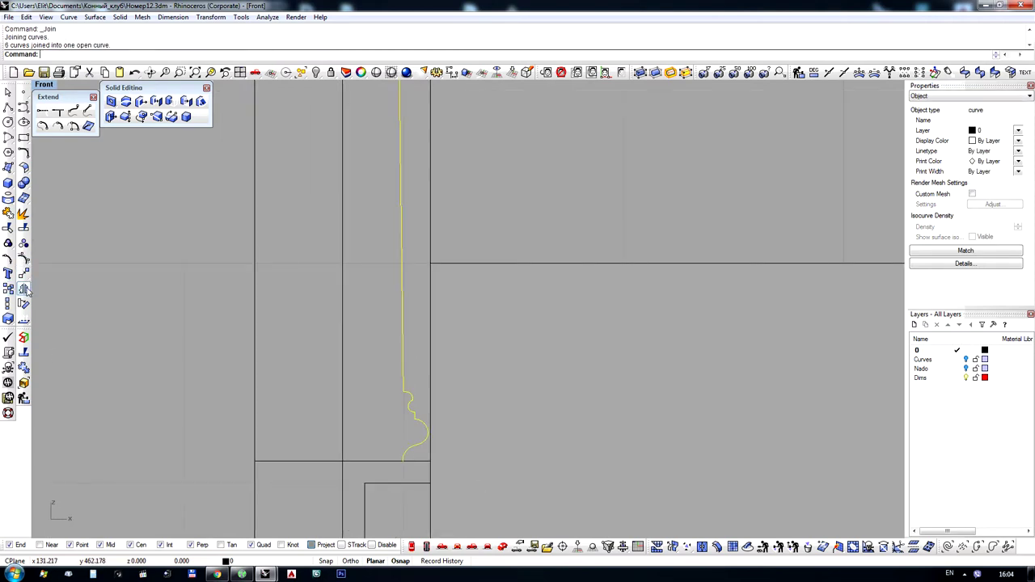
Revolve the joined profile 360 degrees around the post's vertical centre line to form a turned column
left_click(8, 169)
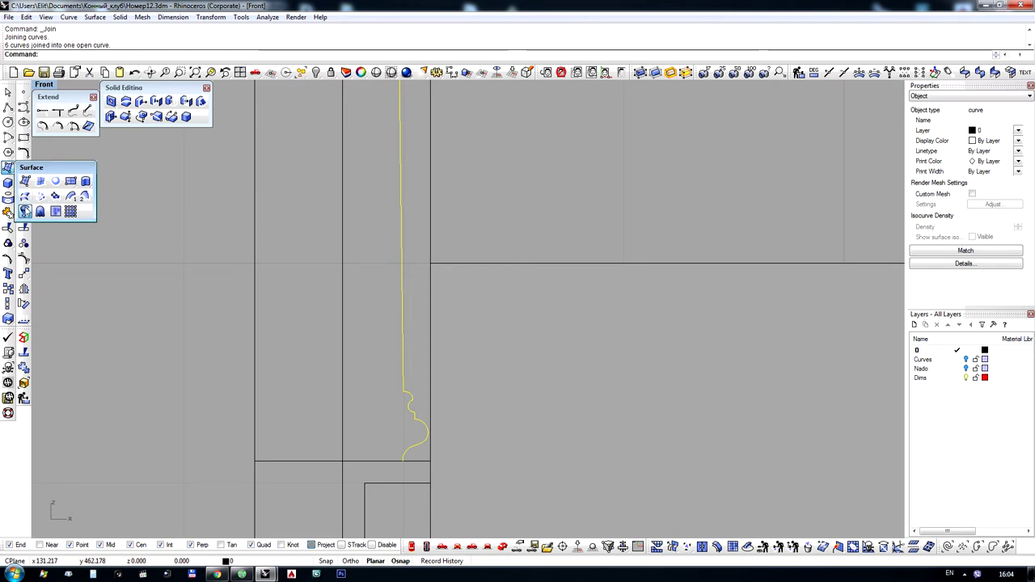
left_click(25, 213)
left_click(347, 458)
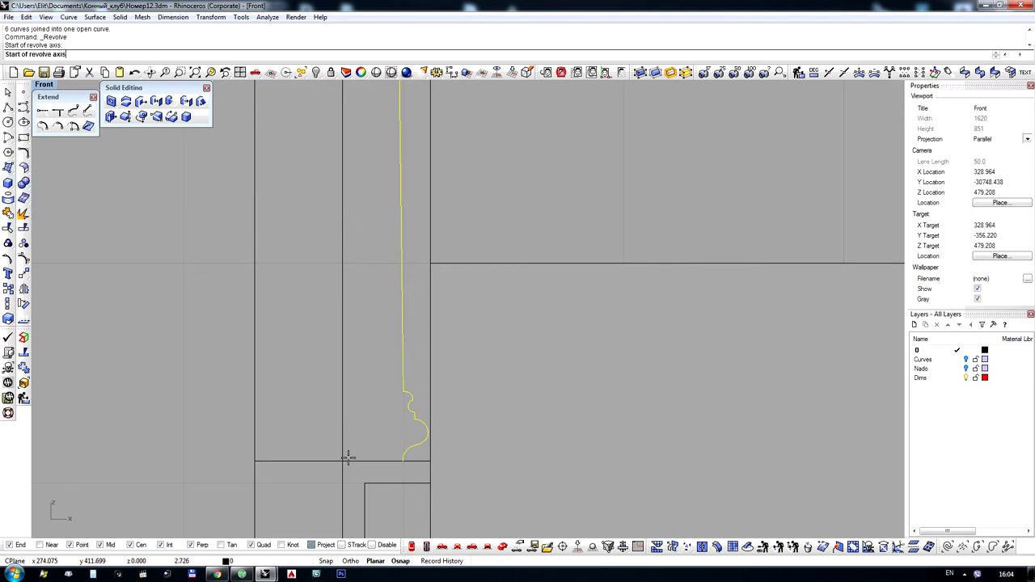
left_click(372, 263)
key("Return")
key("Return")
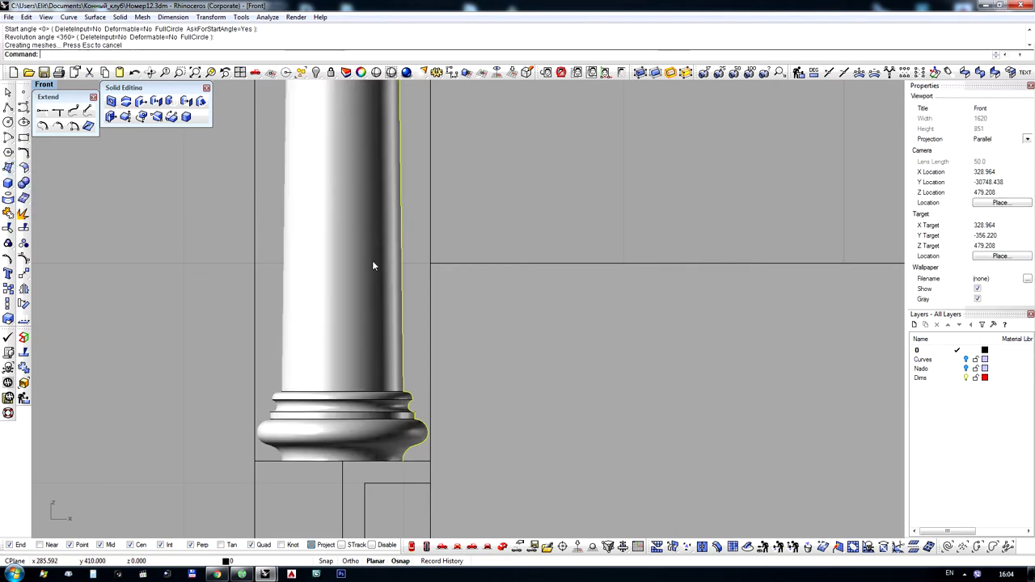
Examine the revolved column's capital, shaft and base mouldings for proportion and fit within the post outline
scroll(362, 361, "down", 6)
scroll(362, 361, "down", 4)
left_click(462, 242)
right_click_drag(430, 204, 414, 398)
scroll(362, 266, "up", 18)
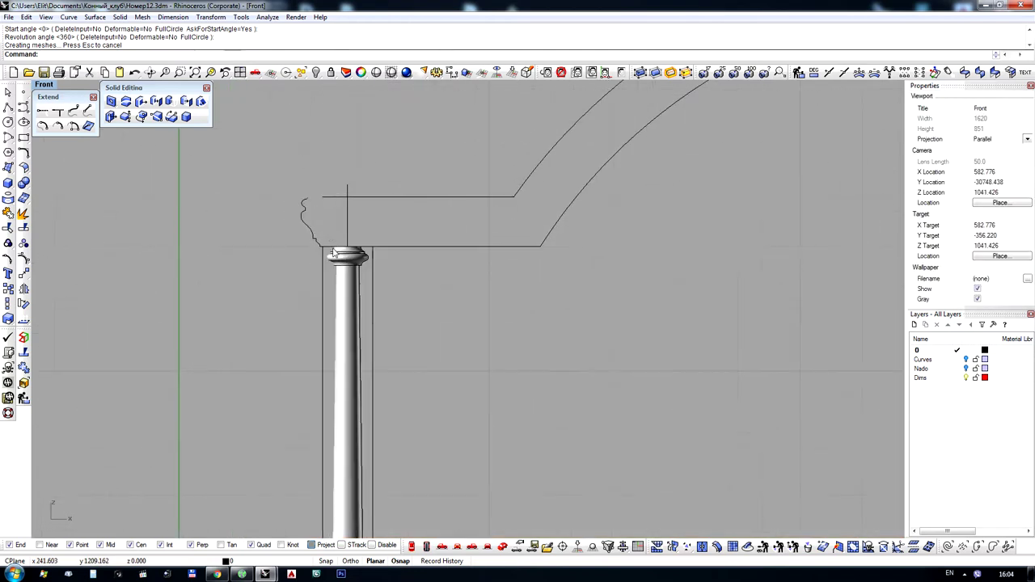
scroll(362, 262, "up", 3)
scroll(348, 172, "down", 10)
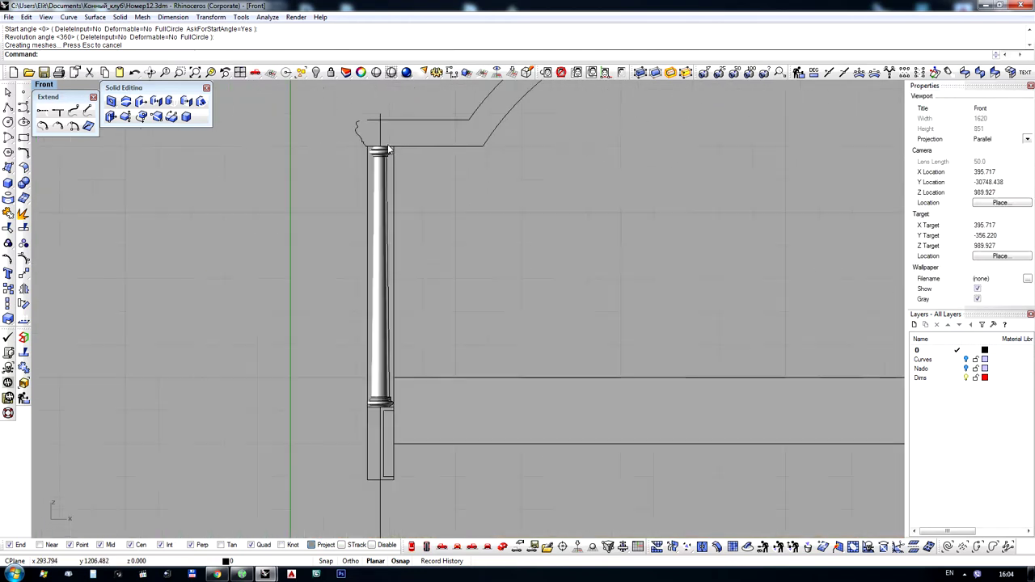
scroll(382, 152, "up", 10)
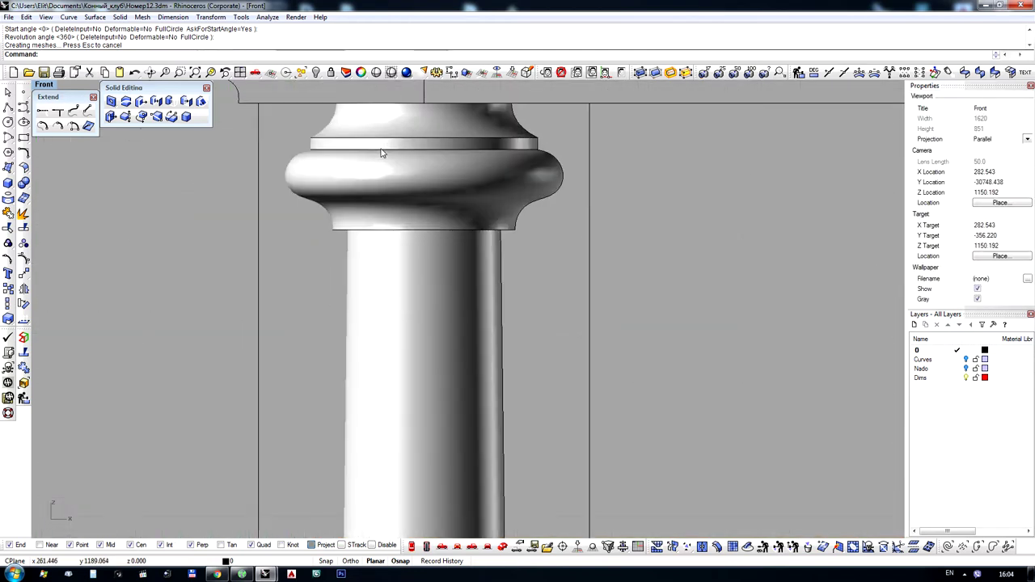
scroll(382, 152, "down", 8)
scroll(380, 380, "up", 10)
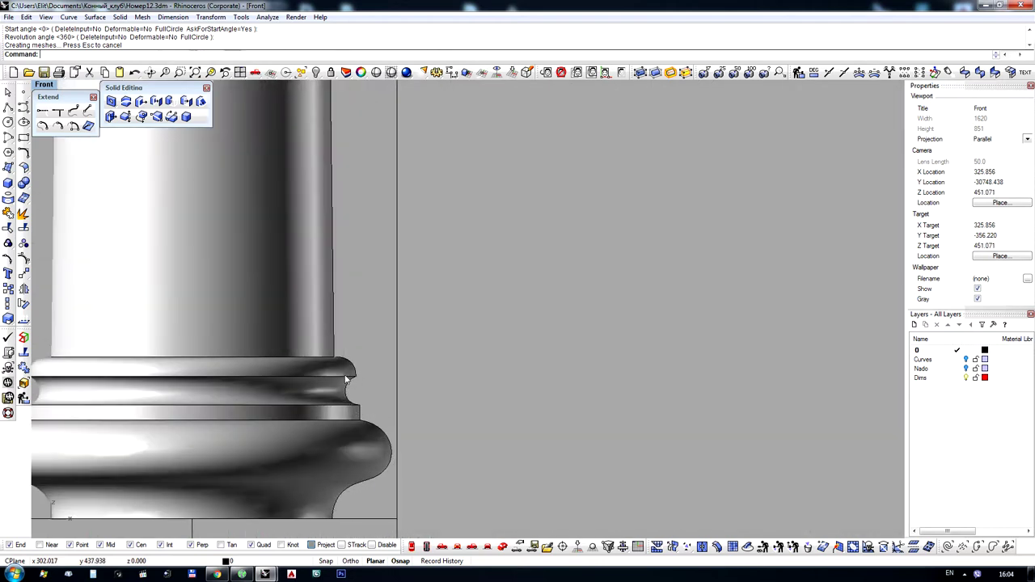
scroll(341, 409, "down", 8)
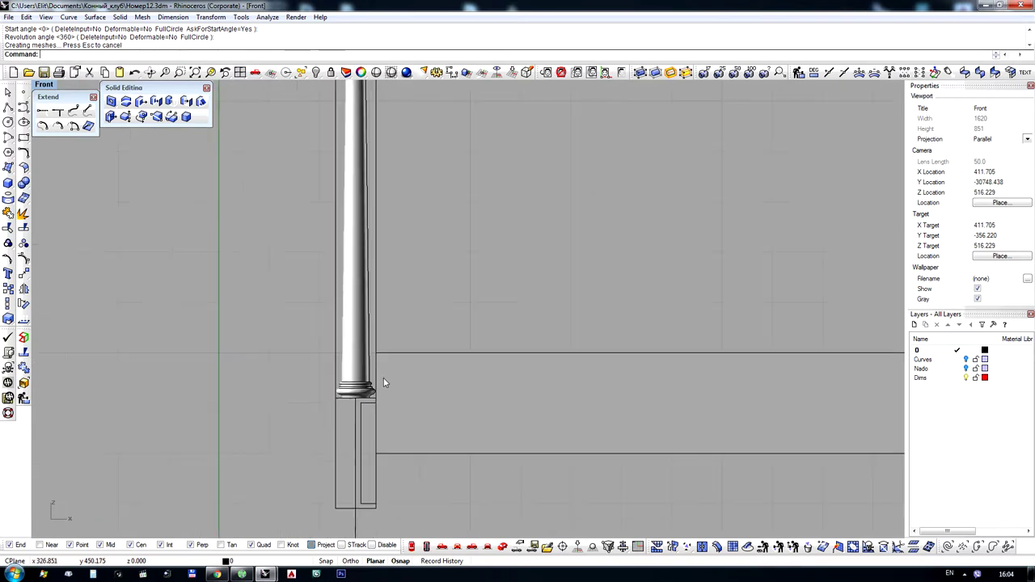
scroll(380, 380, "up", 2)
scroll(365, 420, "down", 2)
scroll(366, 420, "down", 3)
scroll(367, 194, "up", 5)
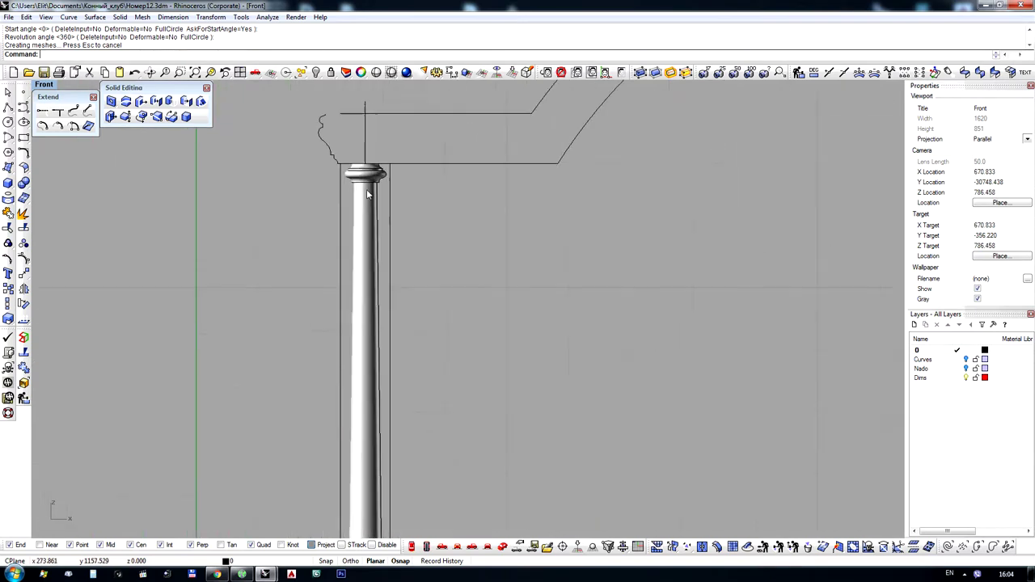
scroll(367, 170, "down", 5)
Undo the column's revolve and the joining of its profile curves
key("ctrl+z")
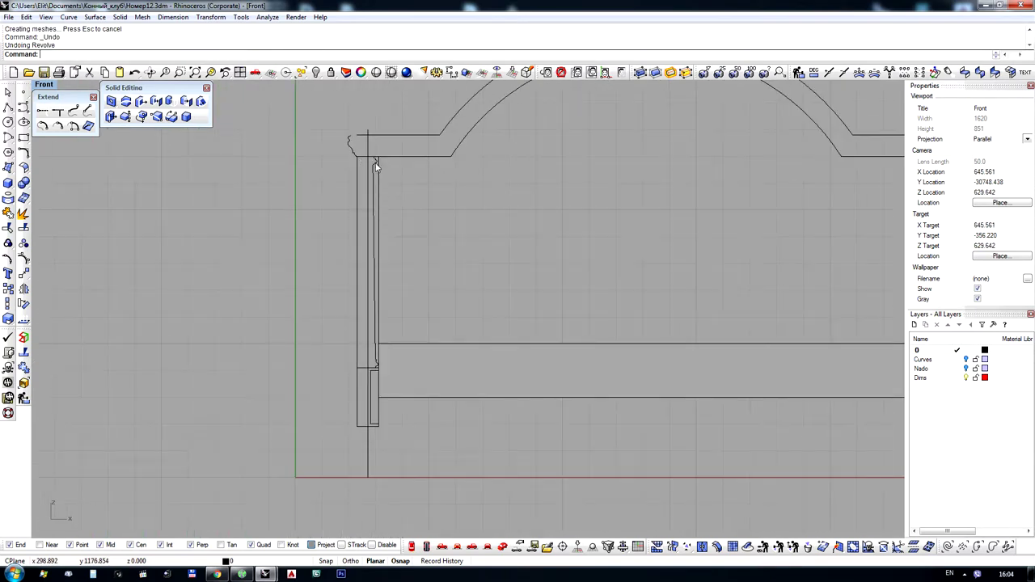
scroll(375, 162, "up", 5)
key("ctrl+z")
scroll(358, 399, "down", 3)
scroll(349, 215, "up", 5)
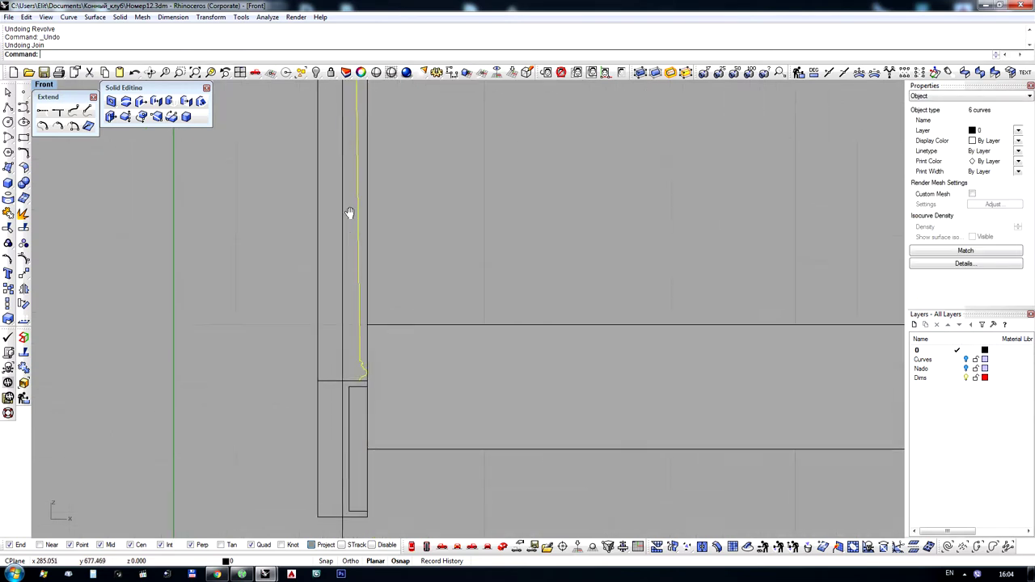
Delete the two small arcs between the shaft's taper line and the short vertical step of the base moulding
scroll(368, 366, "up", 4)
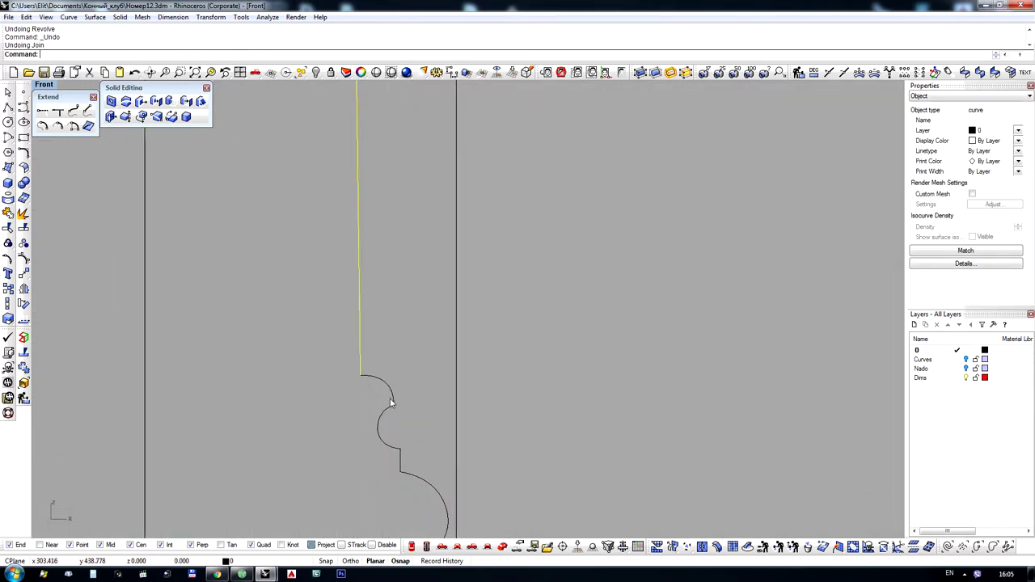
left_click(389, 406)
key("Delete")
key("Delete")
scroll(319, 369, "down", 3)
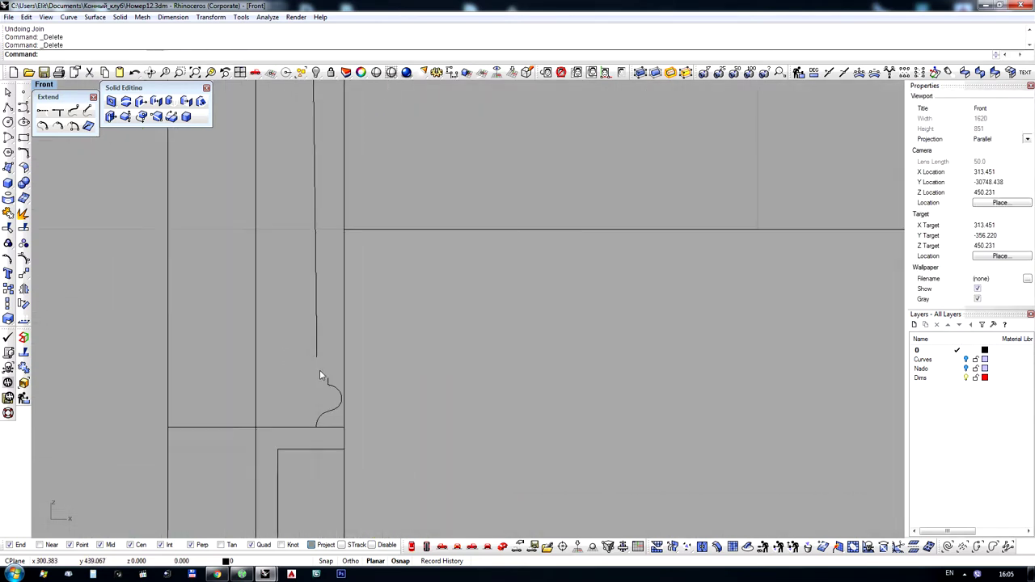
Draw a degree 3 control-point curve bulging inward from the base moulding's short vertical step to the taper line's lower end
scroll(338, 393, "up", 2)
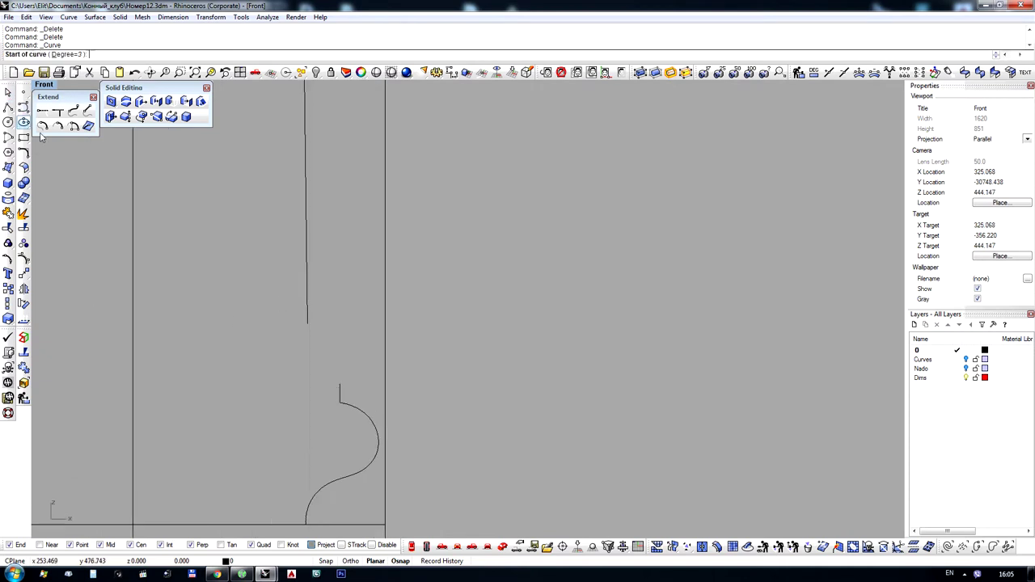
left_click(340, 384)
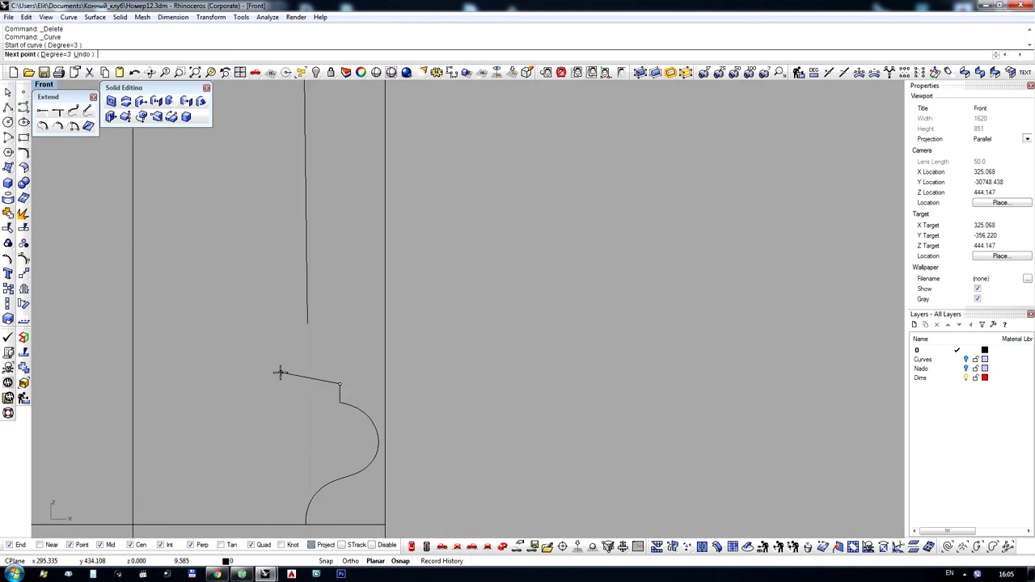
left_click(285, 325)
left_click(307, 322)
key("Return")
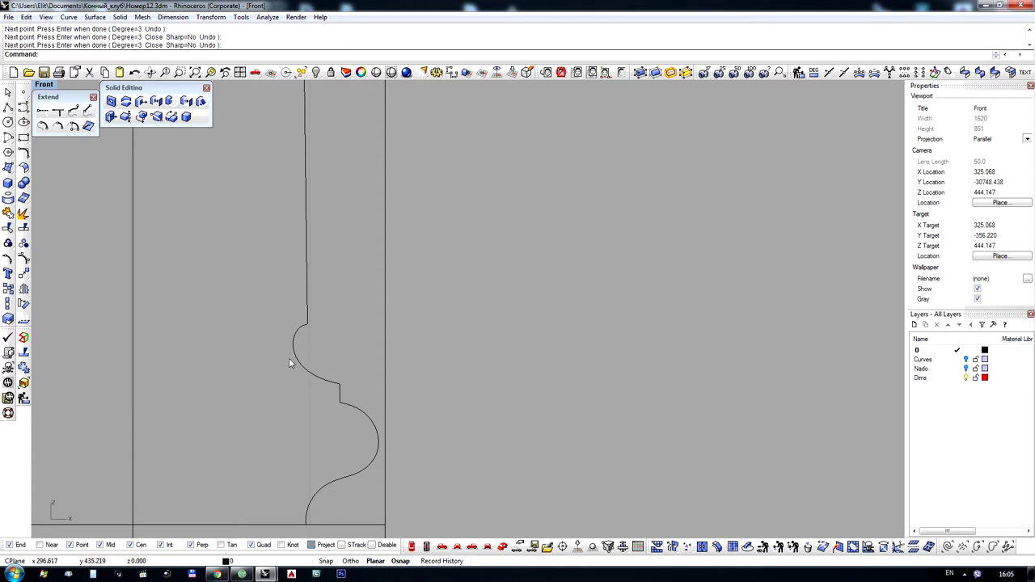
Scale the upper column moulding down uniformly about its top endpoint on the rail's lower edge
scroll(288, 360, "down", 6)
right_click_drag(364, 245, 406, 511)
scroll(377, 416, "down", 10)
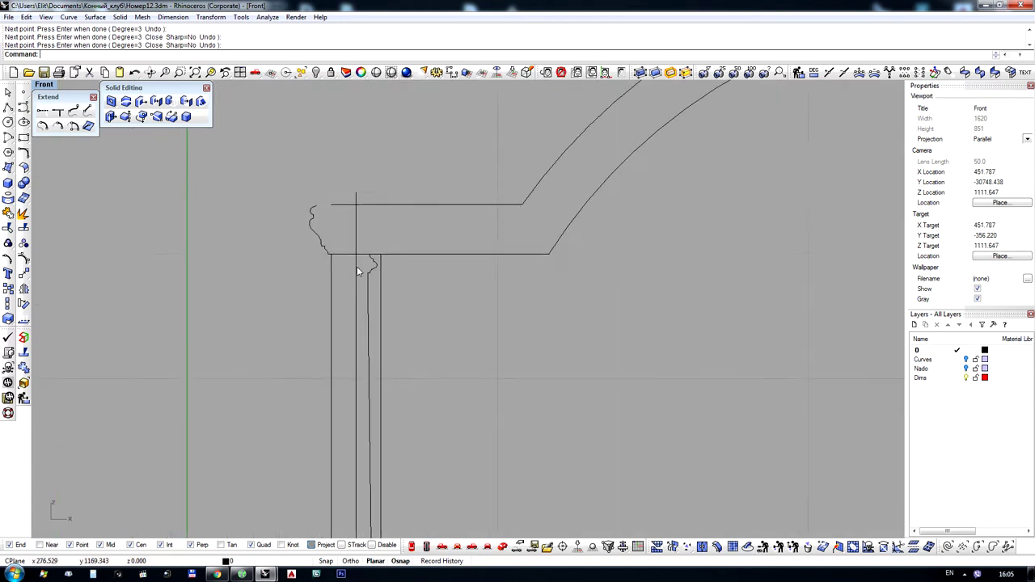
scroll(358, 272, "up", 9)
left_click_drag(360, 159, 508, 385)
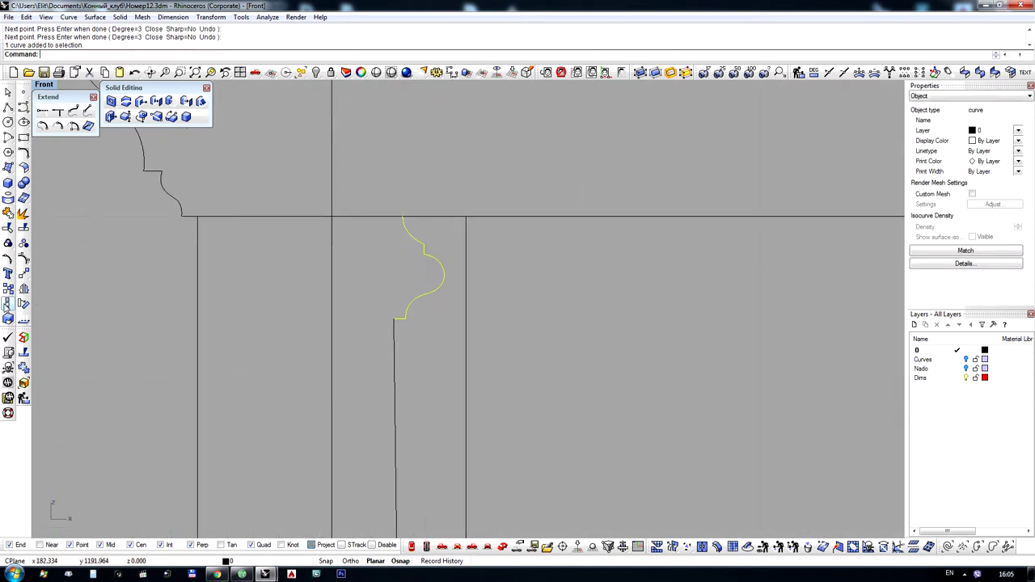
left_click(8, 319)
scroll(413, 211, "up", 2)
left_click(390, 215)
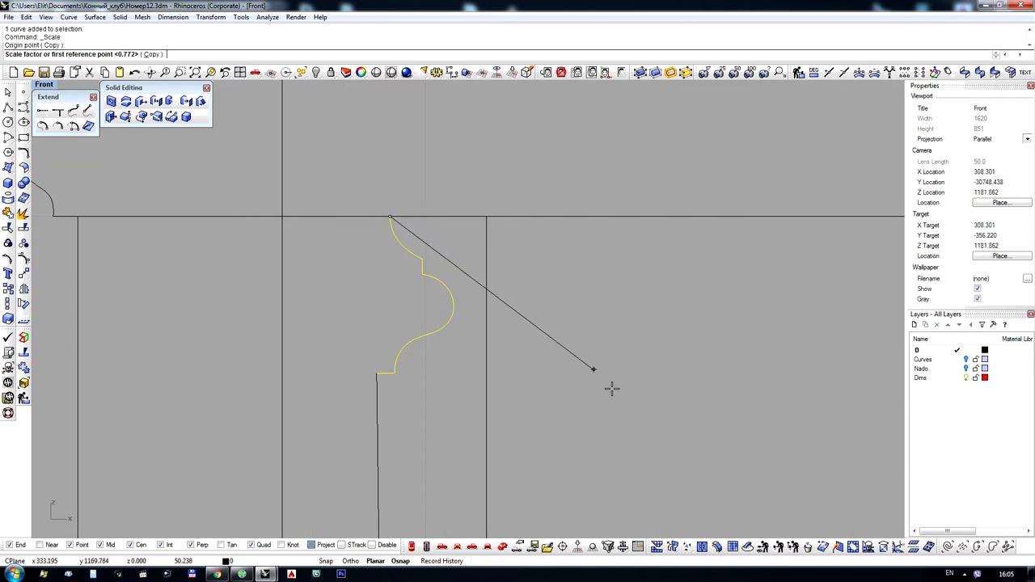
left_click(635, 416)
left_click(580, 351)
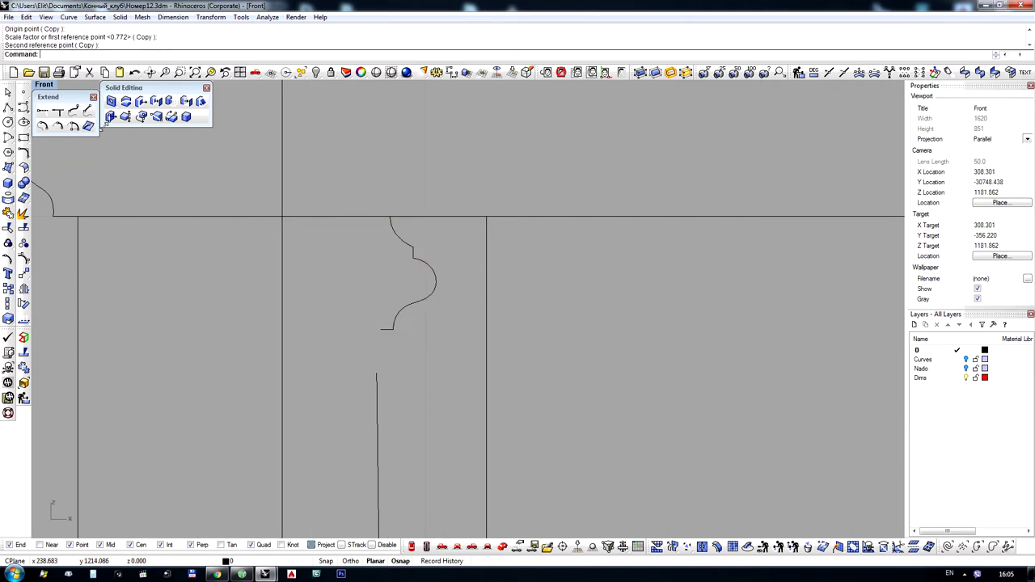
Extend the taper line straight up to about the level of the scaled upper moulding's underside
left_click(87, 111)
left_click(376, 375)
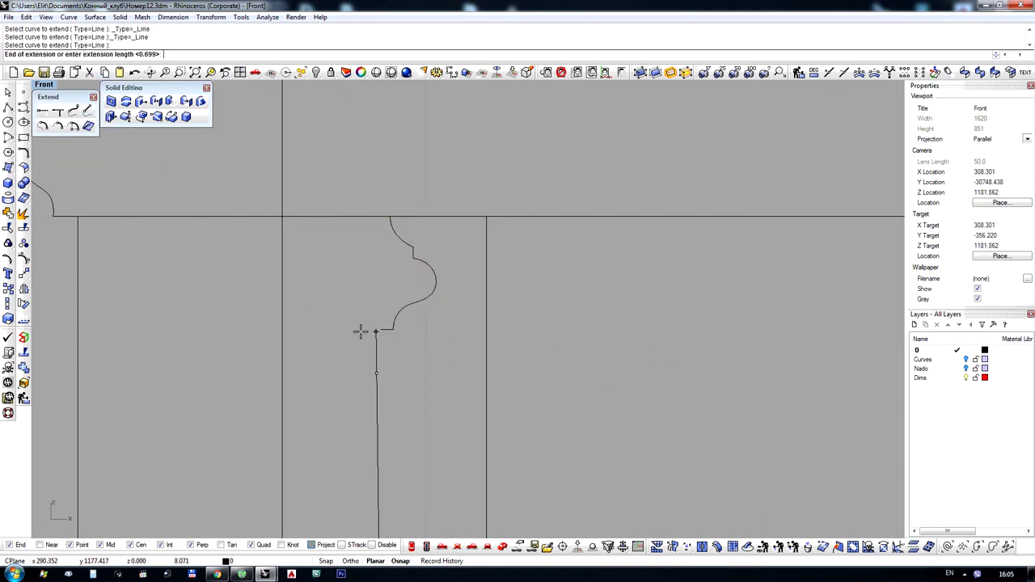
left_click(361, 332)
scroll(441, 275, "up", 2)
key("Return")
Move the upper moulding horizontally toward the post's centre line so its lower end lines up with the taper line
left_click(390, 242)
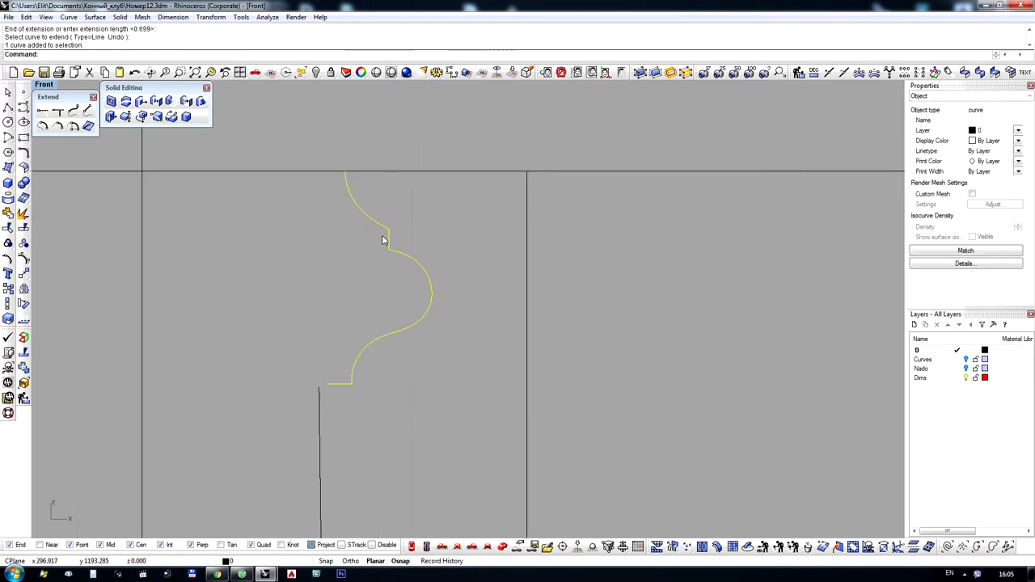
left_click_drag(389, 241, 381, 243)
left_click(383, 416)
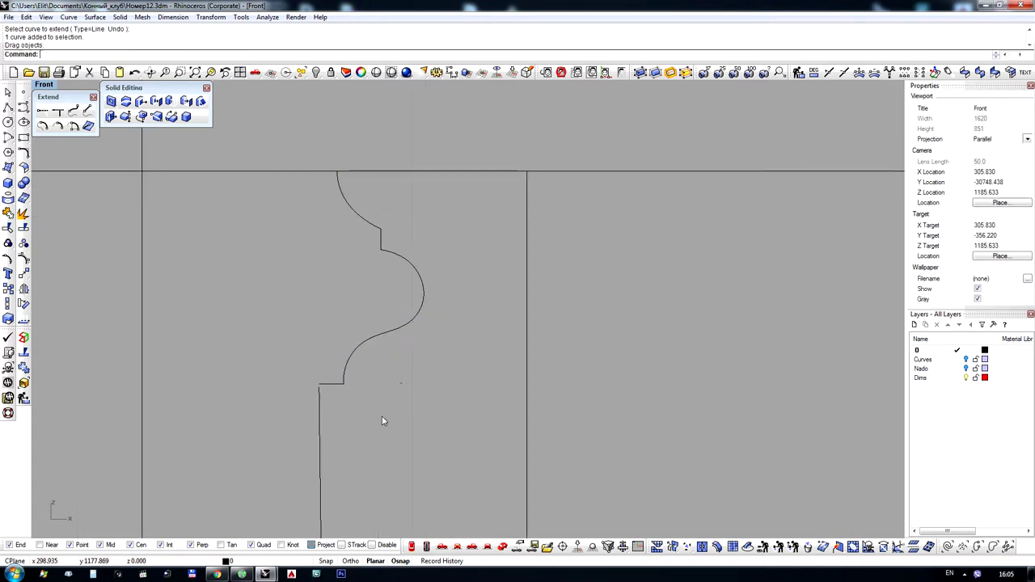
Turn on the taper line's control points, snap its top point to the upper moulding's lower end, and turn the points off
left_click(320, 437)
left_click(25, 261)
scroll(318, 378, "up", 7)
right_click_drag(319, 378, 290, 274)
scroll(343, 257, "down", 18)
scroll(354, 244, "up", 6)
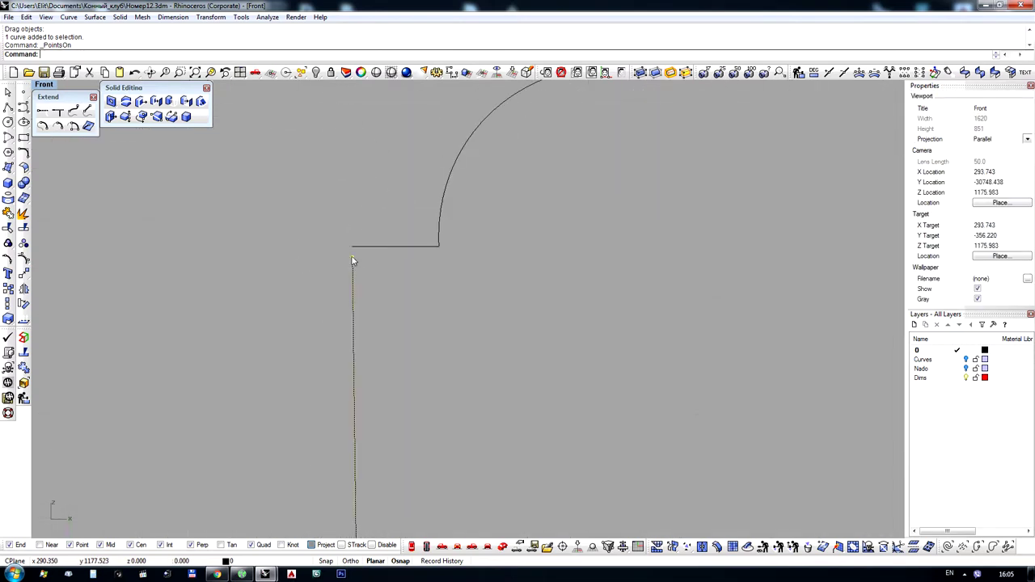
left_click_drag(349, 246, 351, 246)
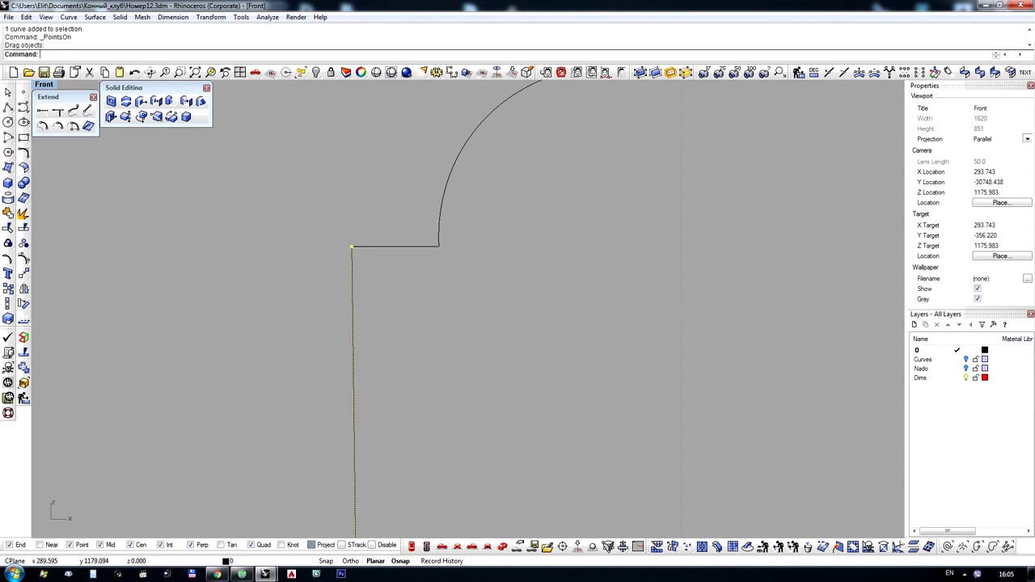
left_click(23, 274)
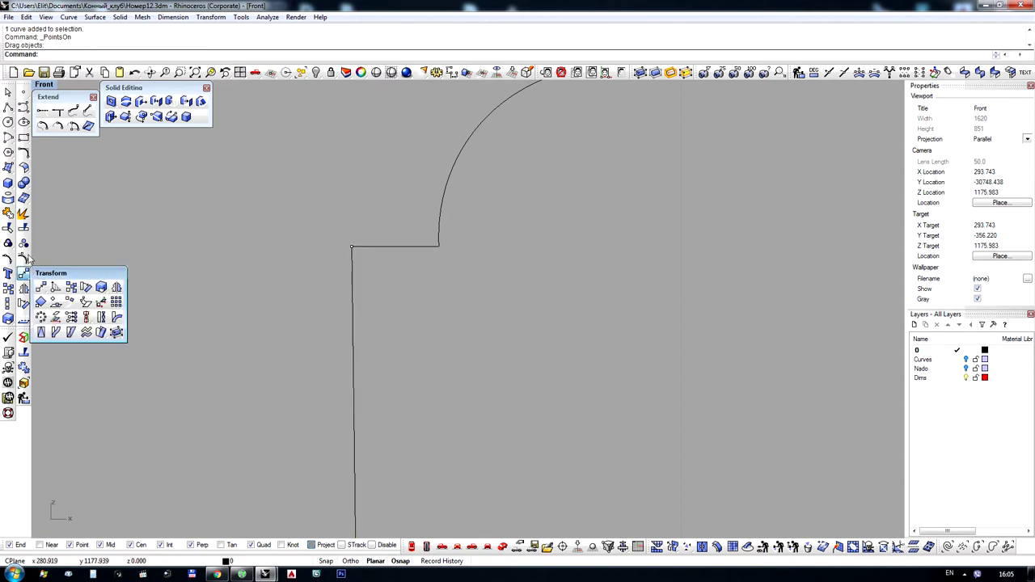
right_click(26, 258)
Select the upper moulding and the taper line as the first parts of the column profile
scroll(450, 221, "down", 9)
left_click_drag(524, 303, 439, 184)
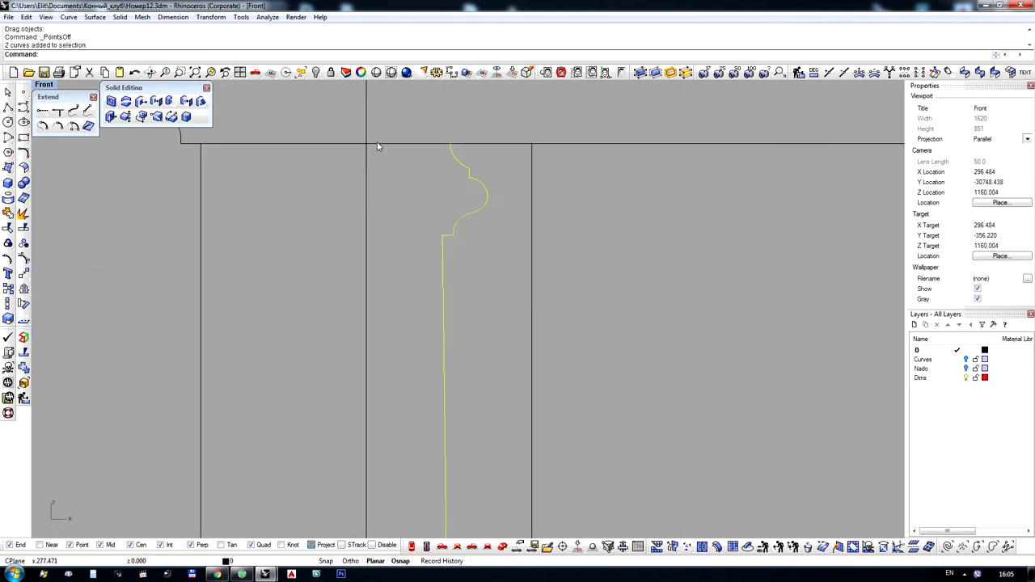
scroll(388, 141, "down", 11)
right_click_drag(400, 448, 383, 359)
scroll(378, 363, "up", 7)
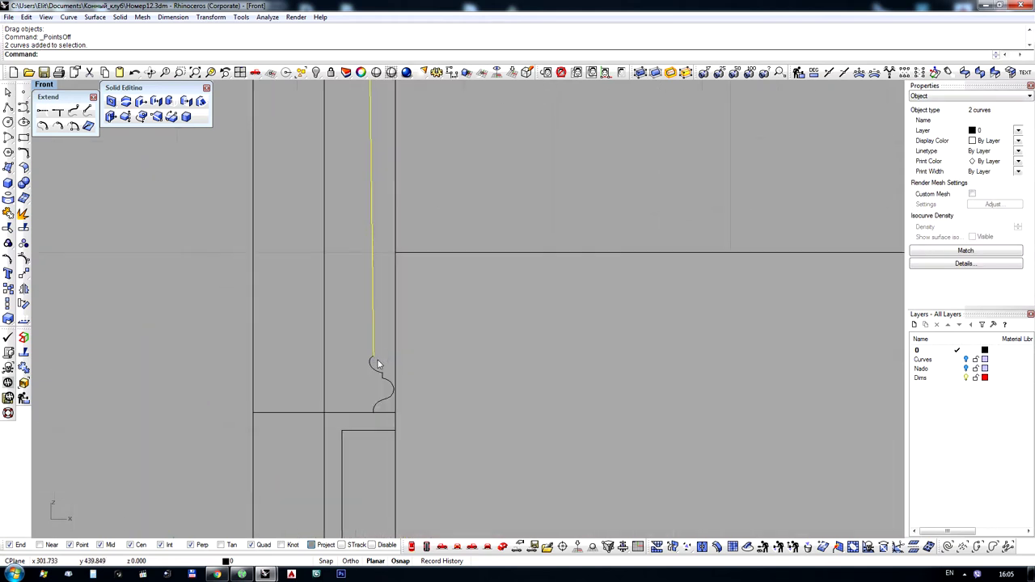
Select all five curves of the column profile, including the base moulding, and join them into one curve
scroll(377, 364, "up", 2)
left_click_drag(453, 493, 453, 491)
scroll(454, 317, "down", 2)
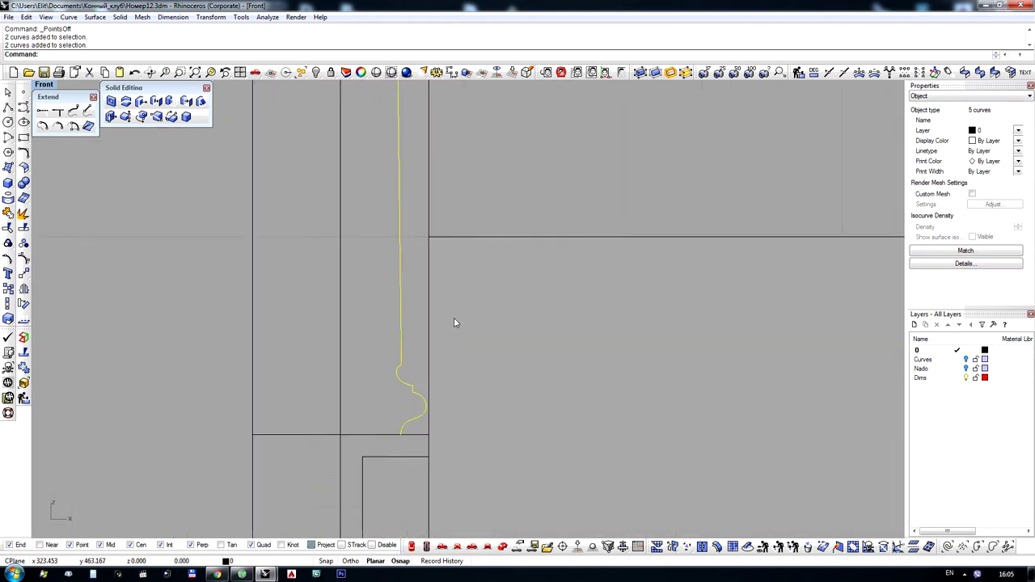
key("ctrl+j")
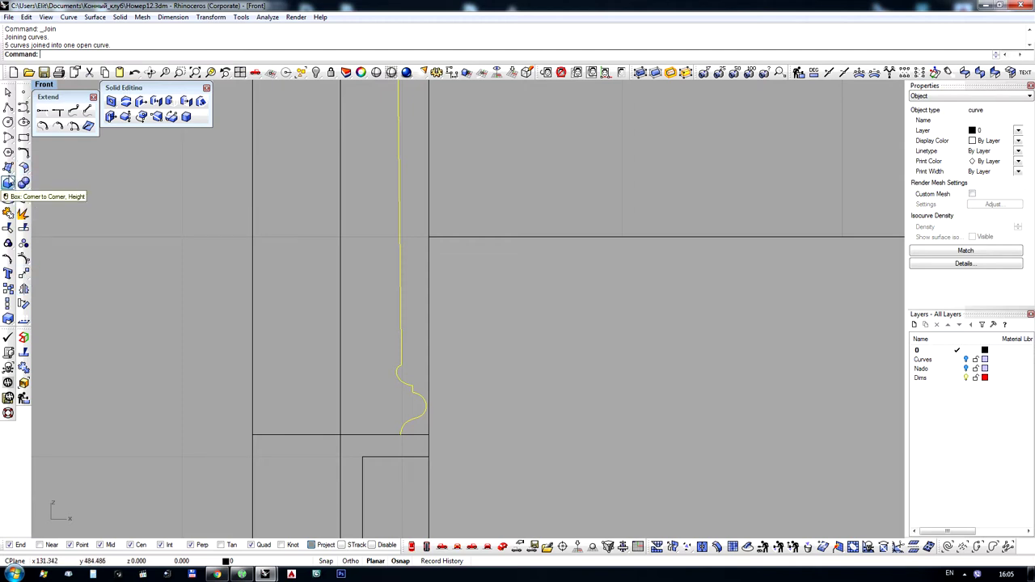
Revolve the joined column profile a full 360° around the column's vertical centre line
left_click(7, 167)
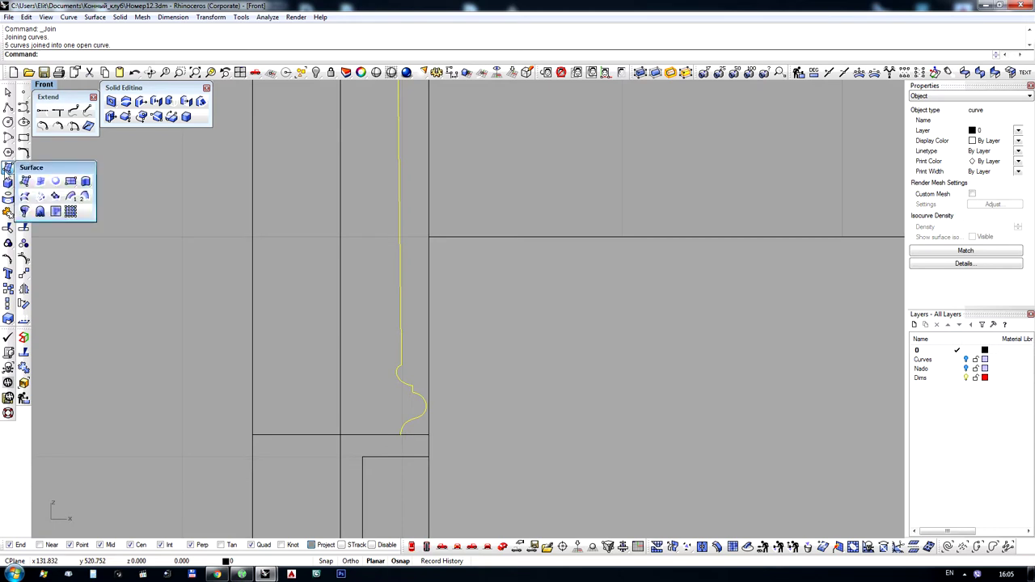
left_click(25, 211)
left_click(340, 434)
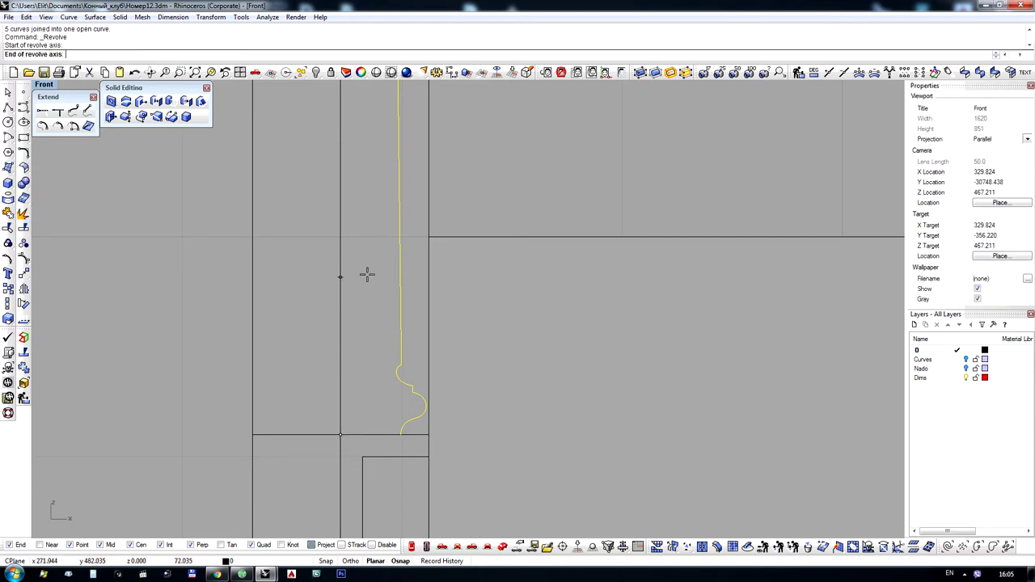
left_click(367, 275)
key("Return")
key("Return")
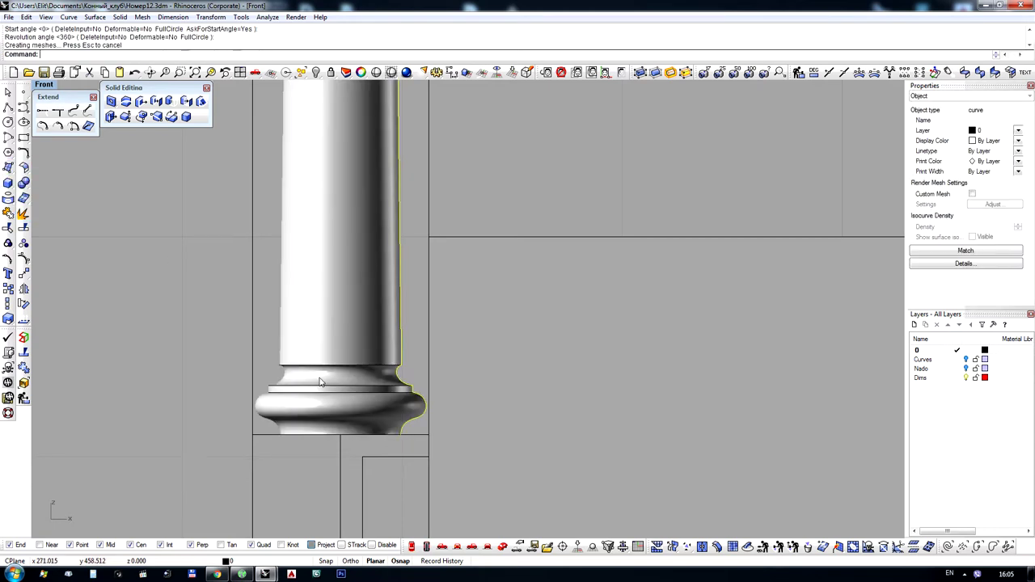
Examine the revolved column's base moulding, shaft taper and capital moulding up close
scroll(320, 380, "down", 12)
scroll(330, 383, "up", 9)
left_click(463, 253)
scroll(306, 409, "up", 6)
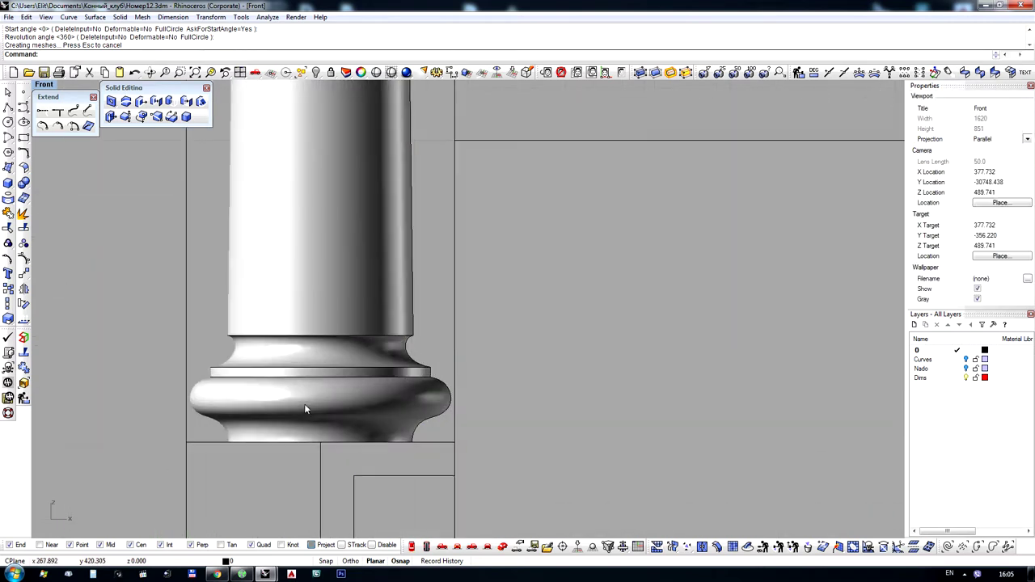
scroll(432, 393, "up", 4)
scroll(451, 390, "down", 3)
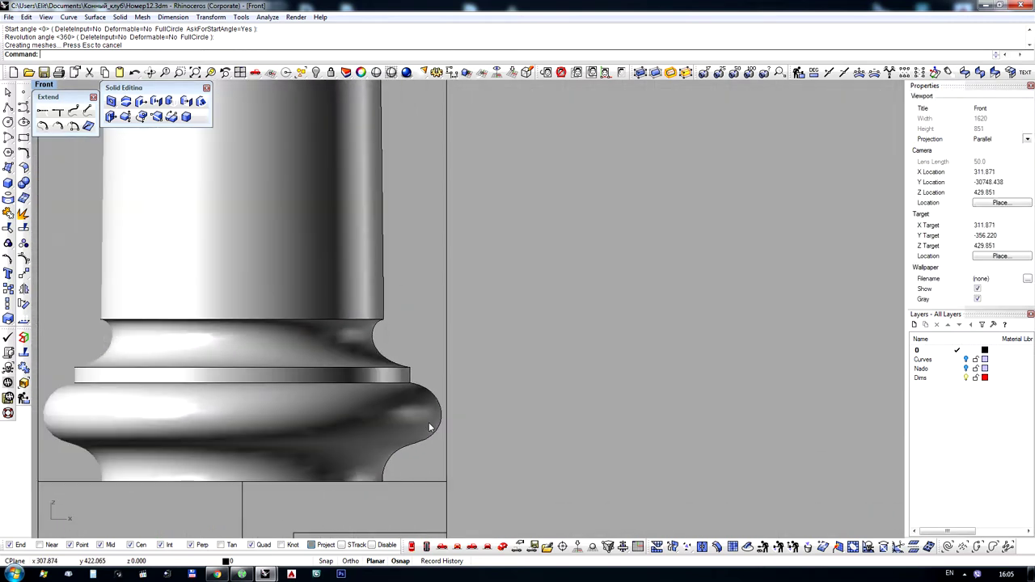
scroll(437, 380, "up", 3)
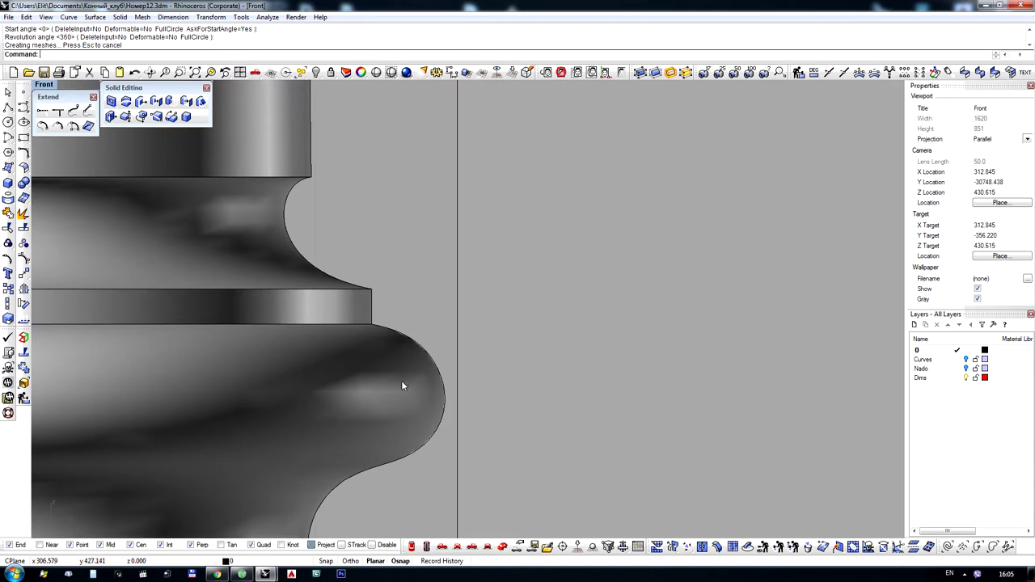
scroll(401, 382, "down", 3)
scroll(403, 483, "down", 9)
right_click_drag(417, 105, 419, 377)
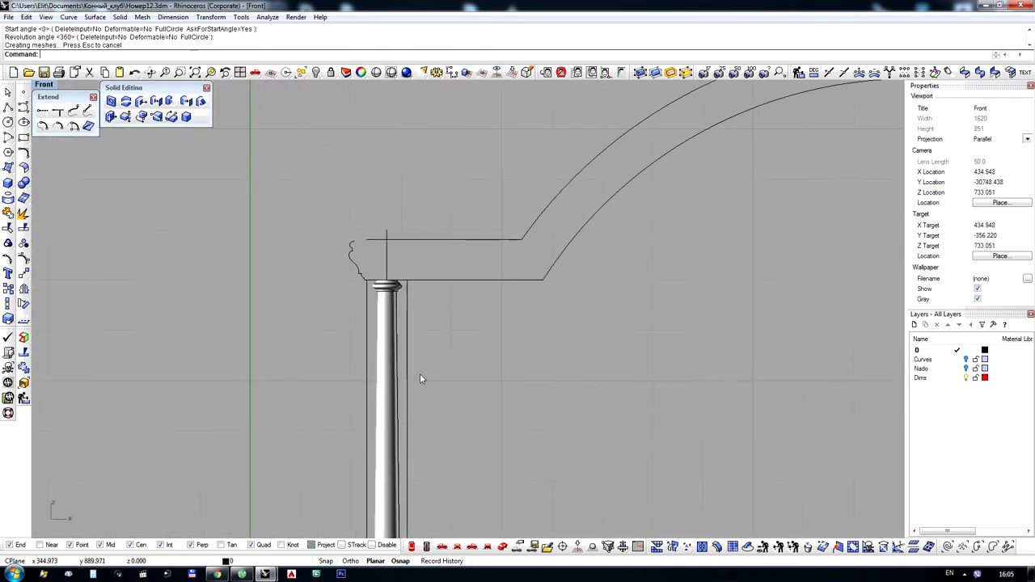
scroll(396, 289, "up", 12)
scroll(396, 291, "up", 2)
scroll(432, 189, "down", 8)
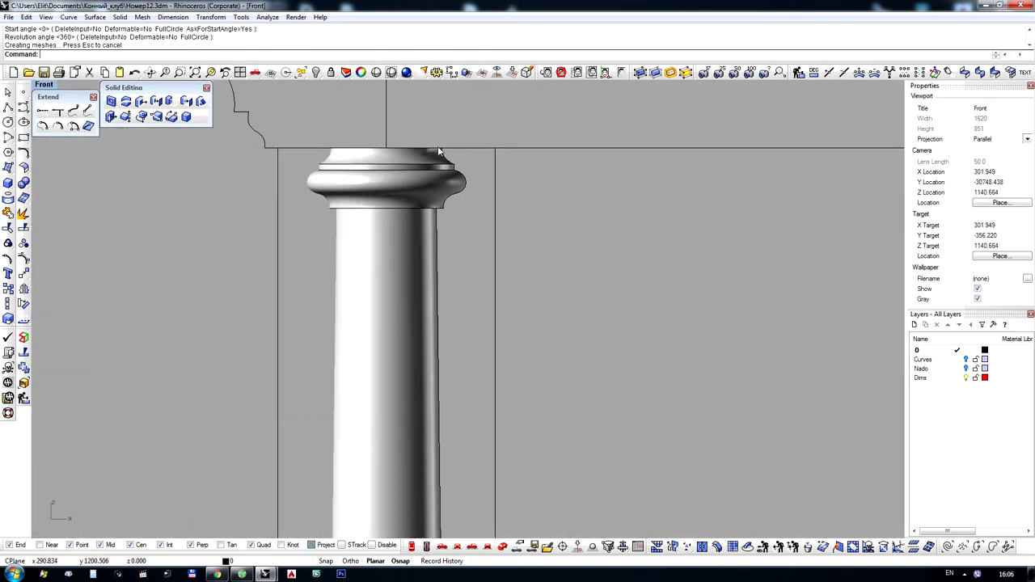
scroll(434, 185, "up", 8)
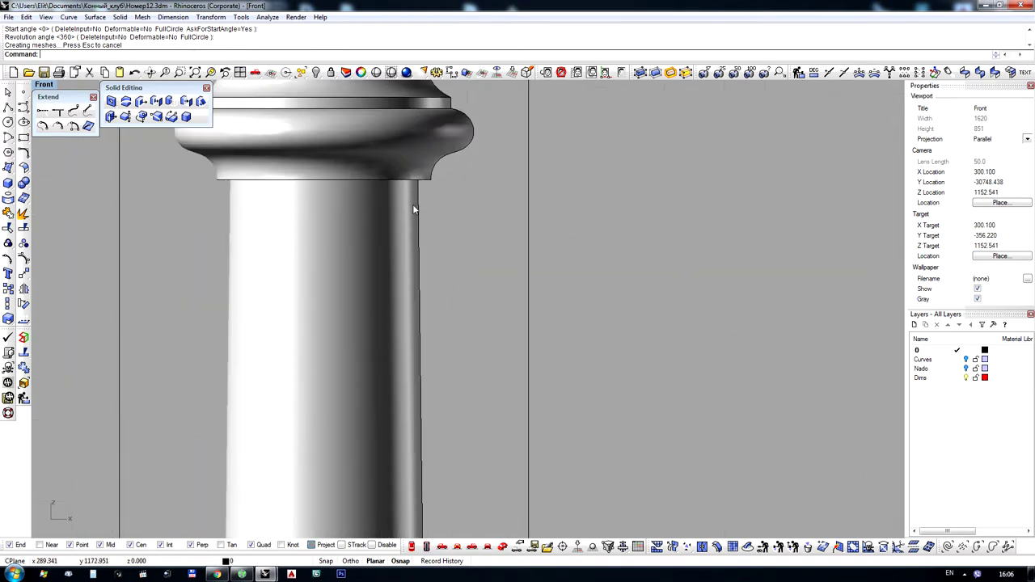
scroll(413, 204, "down", 3)
scroll(404, 187, "up", 4)
scroll(406, 163, "down", 5)
scroll(406, 163, "down", 4)
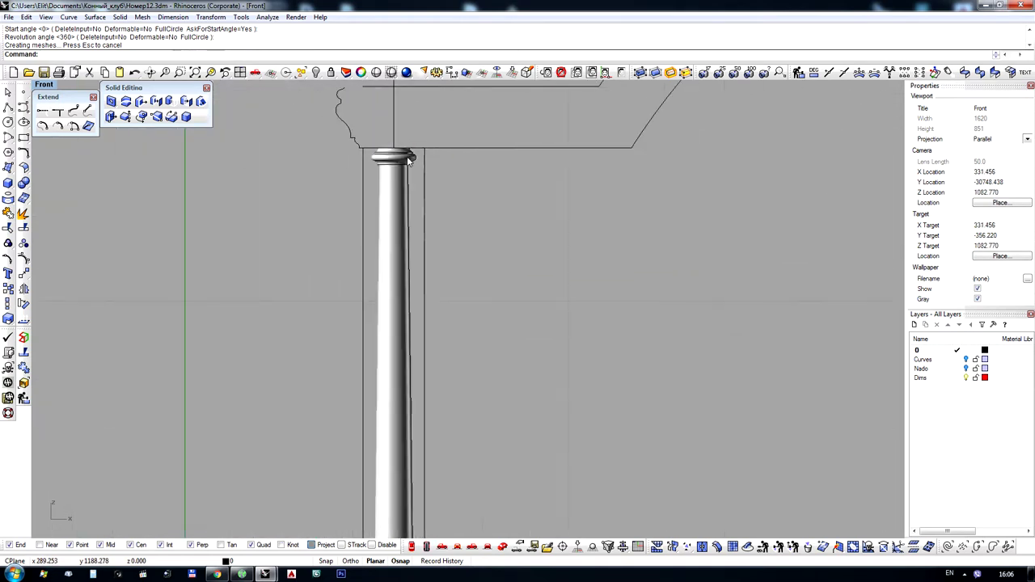
scroll(407, 380, "up", 4)
Undo the revolve and display the control points of the column profile curve
key("ctrl+z")
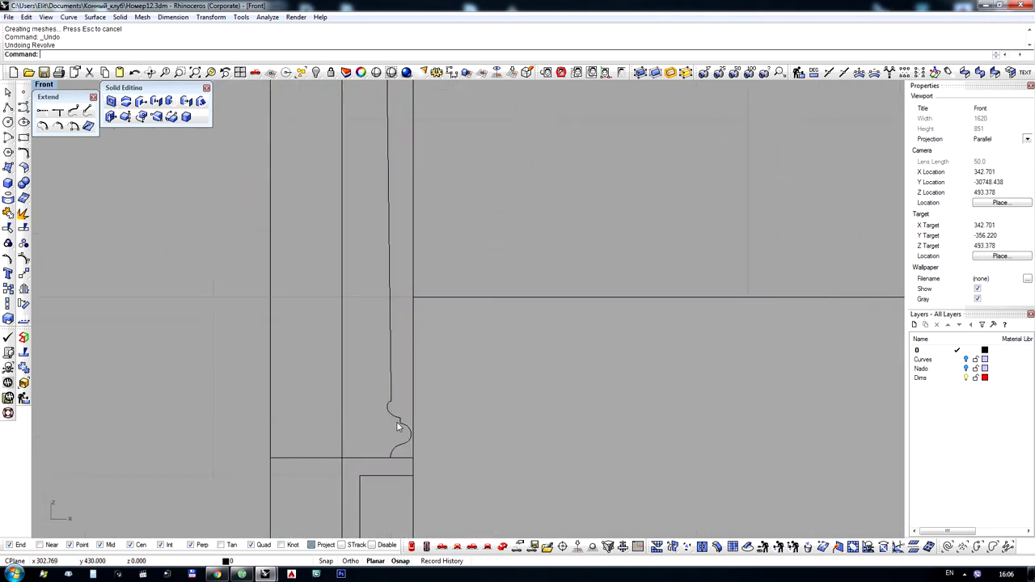
scroll(397, 419, "up", 5)
left_click(389, 376)
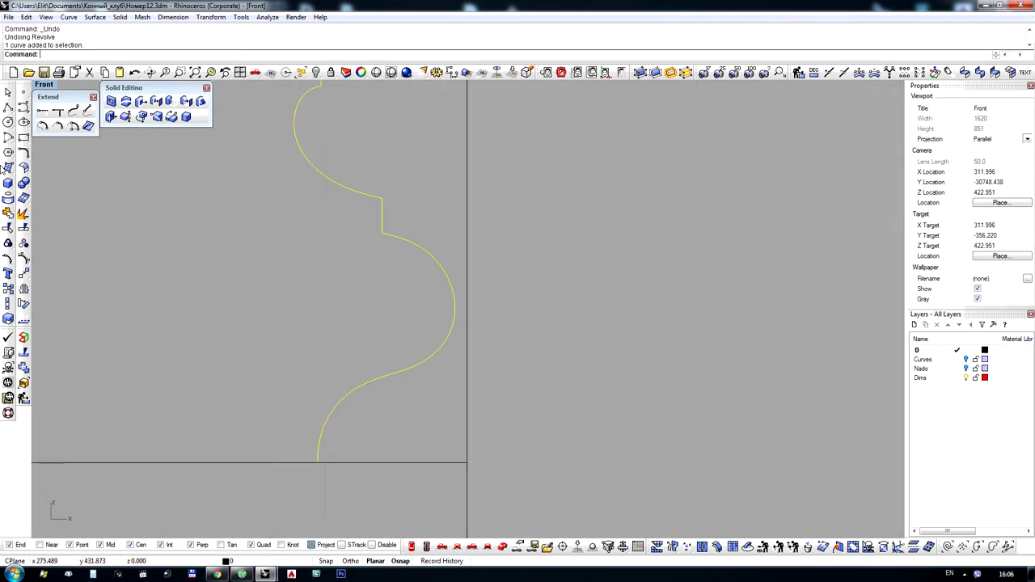
left_click(24, 258)
scroll(460, 333, "up", 2)
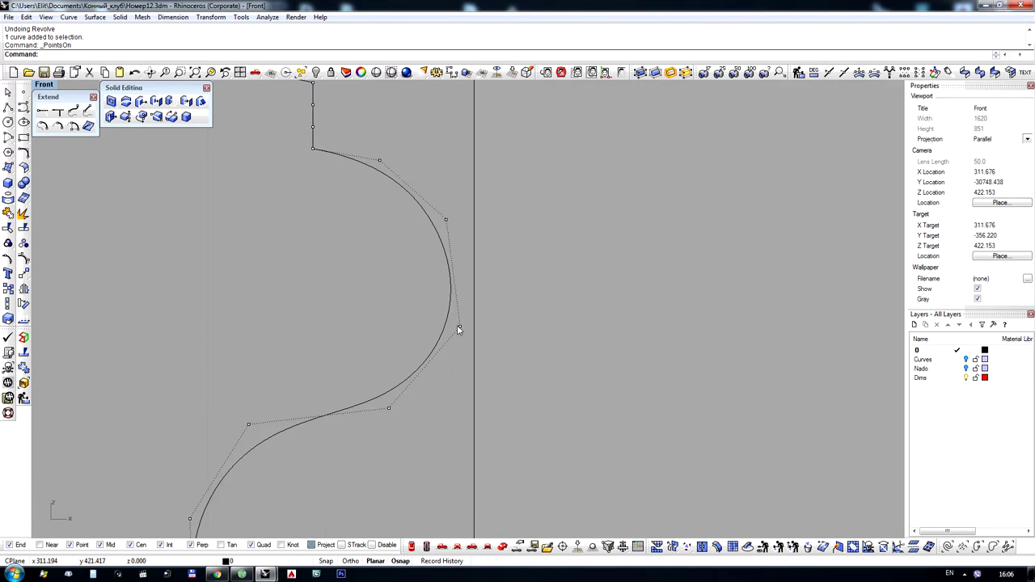
Reshape the base moulding's rounded bulge by moving its control points inward, away from the post's edge
left_click_drag(458, 329, 433, 319)
left_click_drag(435, 218, 422, 218)
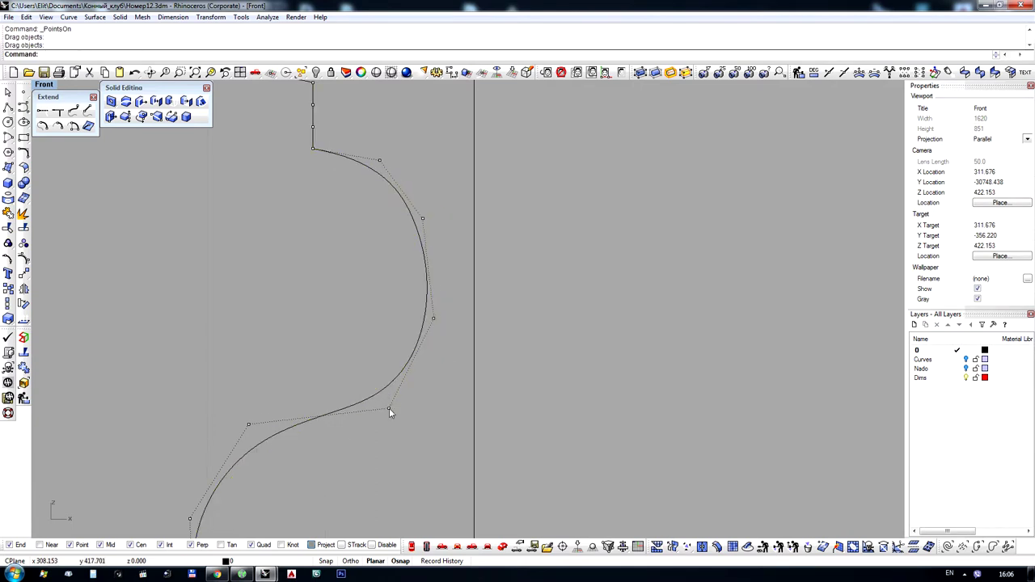
left_click_drag(389, 410, 358, 382)
left_click(474, 321)
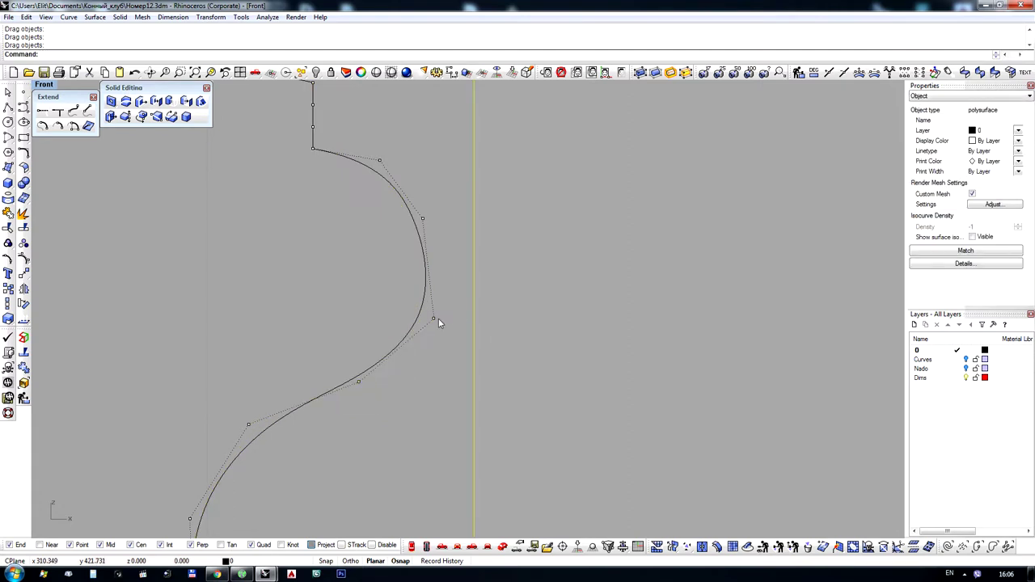
mouse_move(434, 318)
left_mouse_down()
mouse_move(419, 322)
mouse_move(426, 318)
left_mouse_up()
left_click_drag(423, 218, 433, 223)
scroll(396, 368, "down", 8)
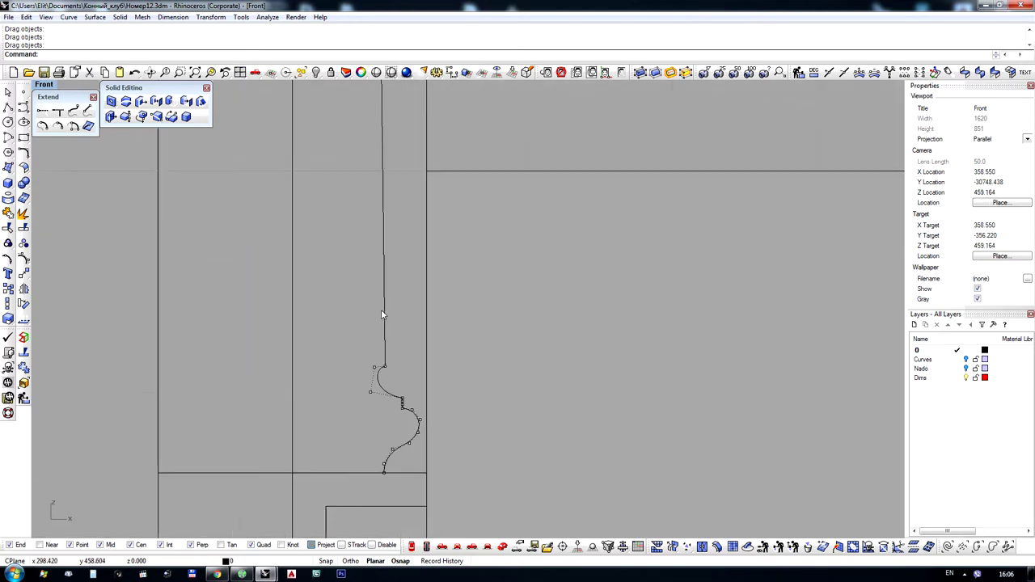
Draw a vertical reference line about 520 units long upward from the lower end of the column shaft
scroll(374, 309, "down", 4)
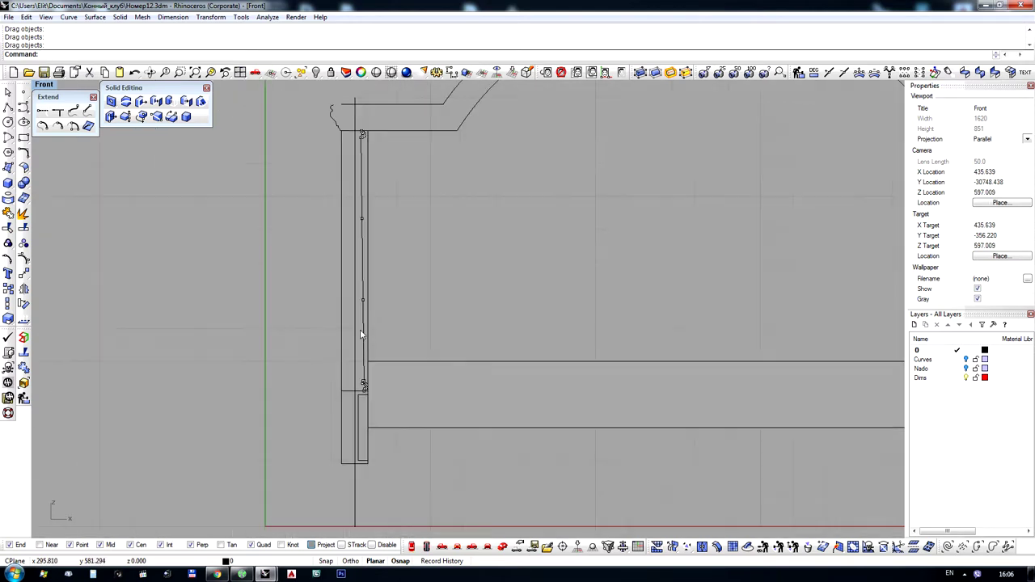
scroll(368, 240, "up", 3)
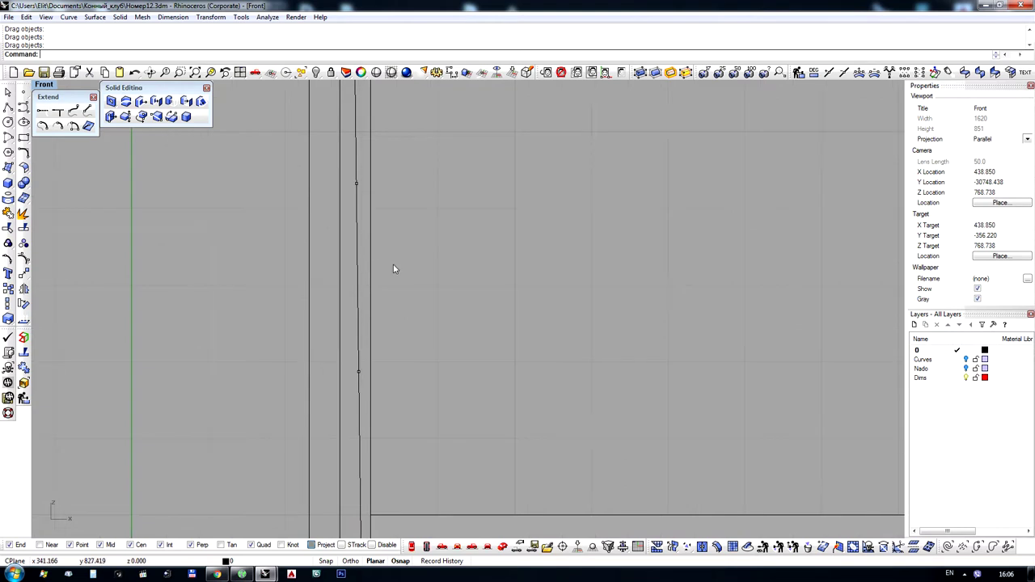
left_click(8, 107)
scroll(343, 250, "down", 1)
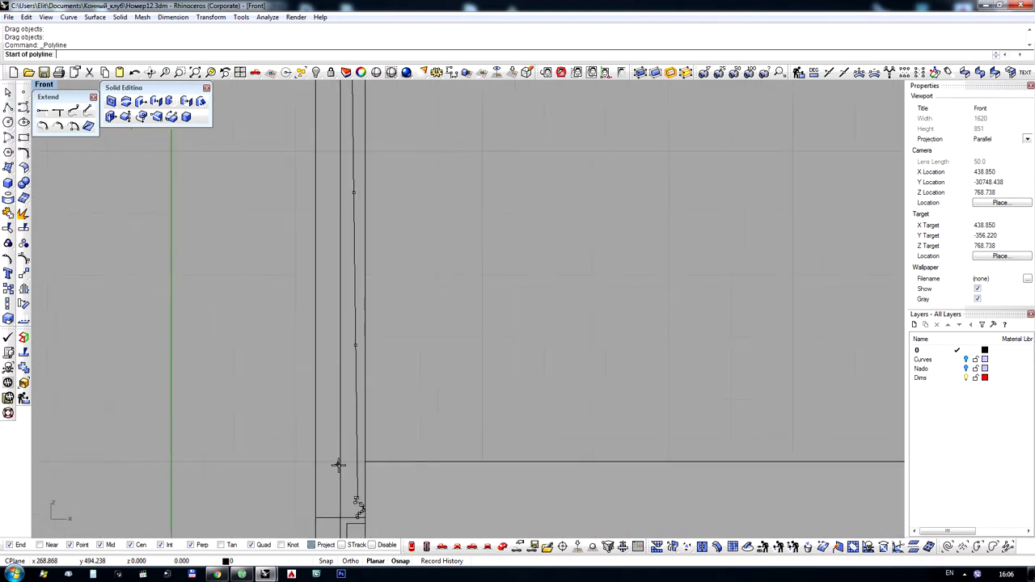
scroll(345, 476, "up", 10)
right_click_drag(358, 490, 365, 393)
left_click(392, 439)
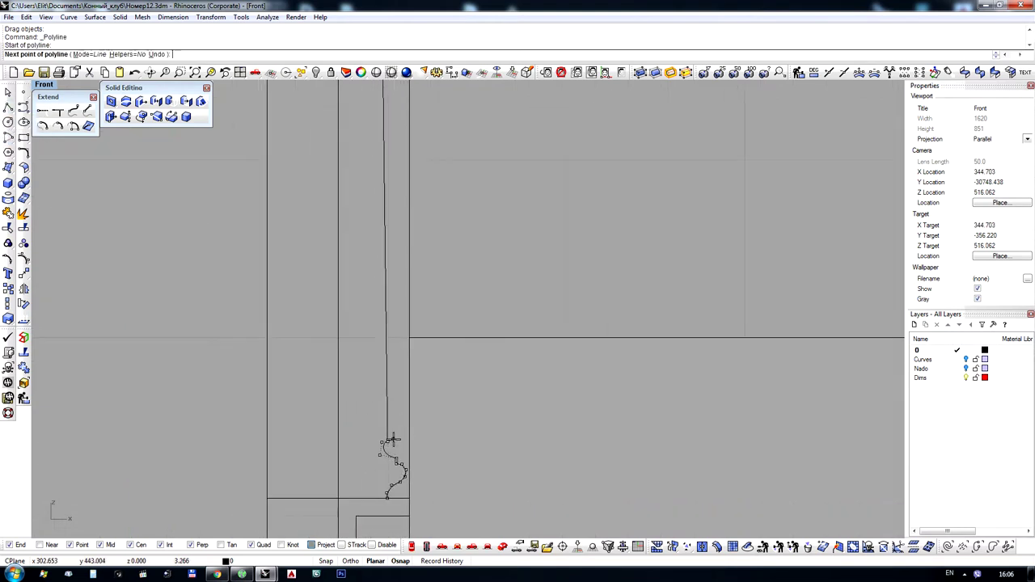
scroll(408, 495, "down", 6)
right_click_drag(503, 192, 504, 384)
left_click(484, 148, "shift")
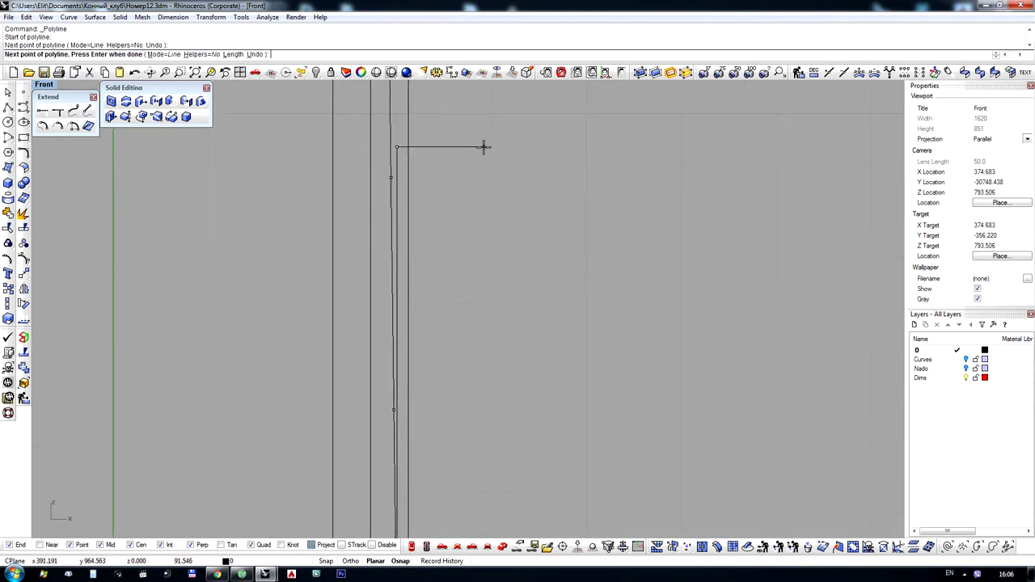
right_click(484, 148)
Align the shaft's two middle control points with the vertical reference line and delete the line
scroll(396, 400, "up", 14)
left_click_drag(383, 439, 397, 439)
left_click(532, 460)
scroll(525, 465, "down", 8)
right_click_drag(476, 122, 471, 218)
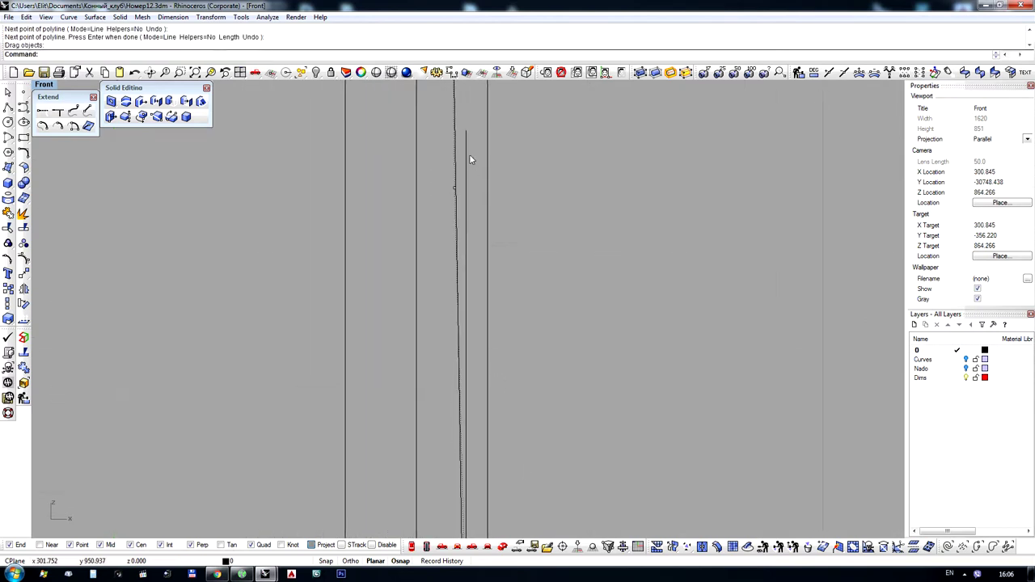
scroll(461, 198, "up", 10)
left_click_drag(438, 212, 465, 211)
scroll(477, 194, "down", 3)
key("Delete")
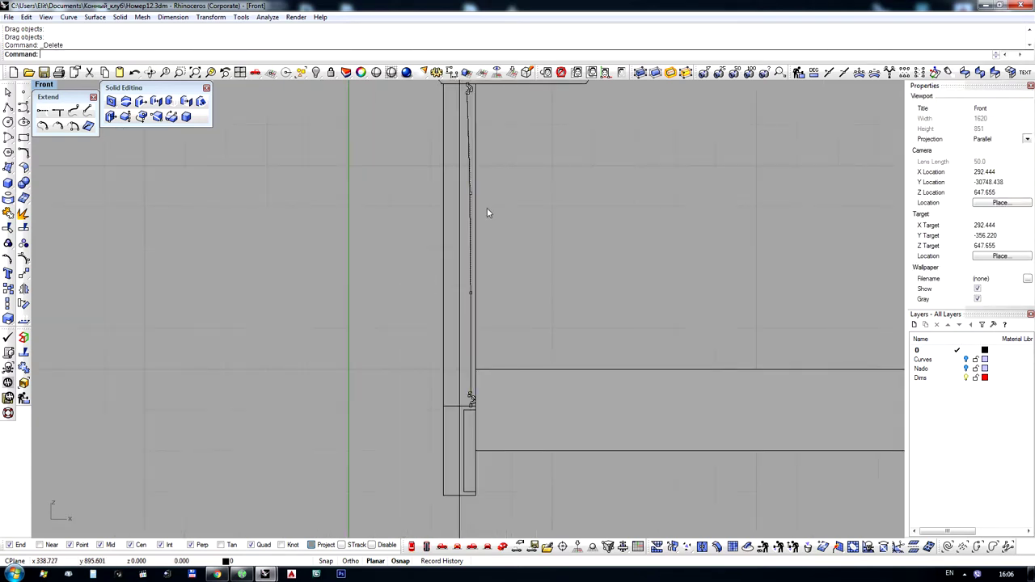
scroll(485, 209, "down", 2)
scroll(486, 222, "up", 2)
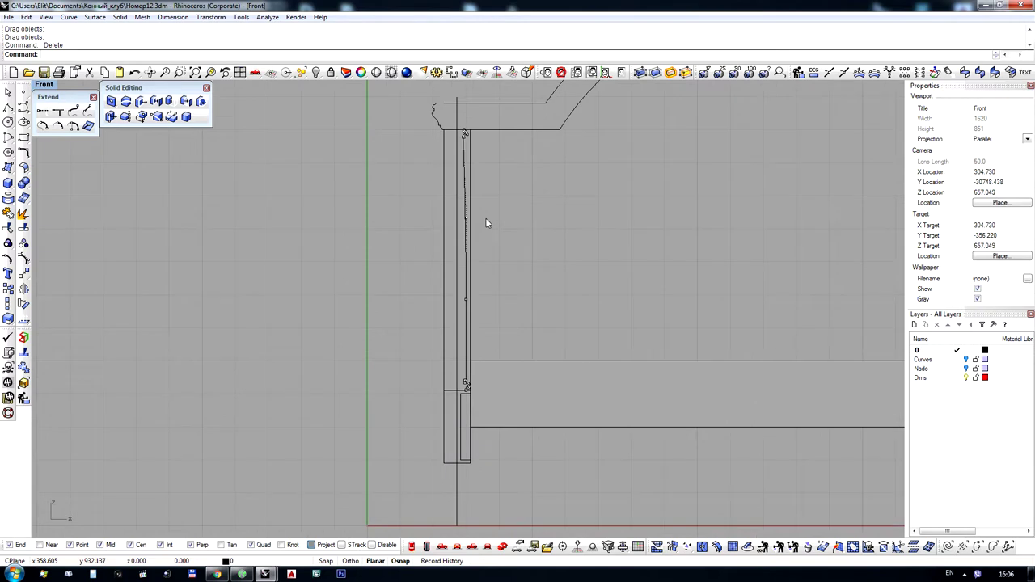
Undo the shaft control point moves and the reference line, and turn off the profile's control points
key("ctrl+z")
key("ctrl+z")
key("ctrl+z")
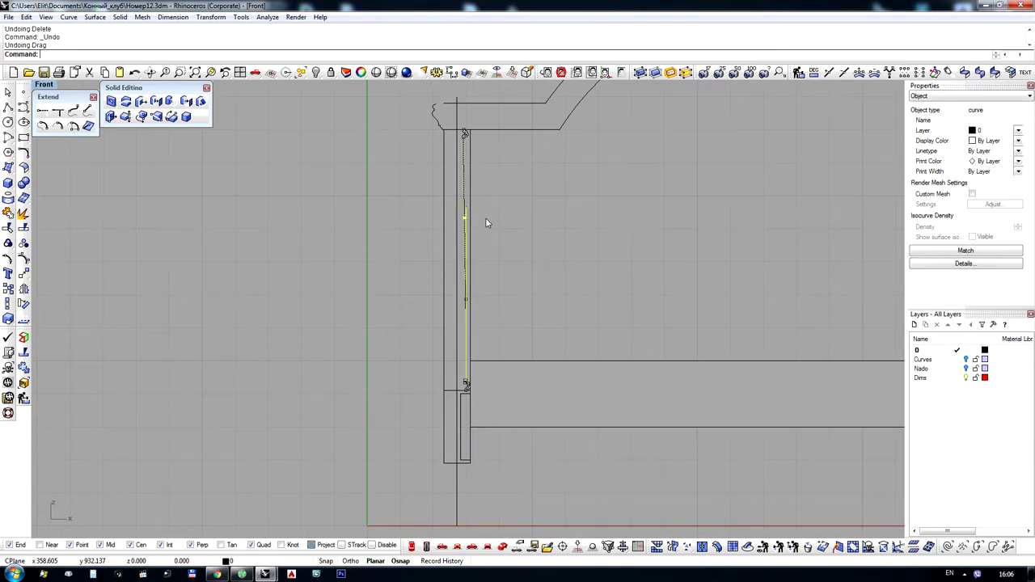
scroll(506, 231, "up", 2)
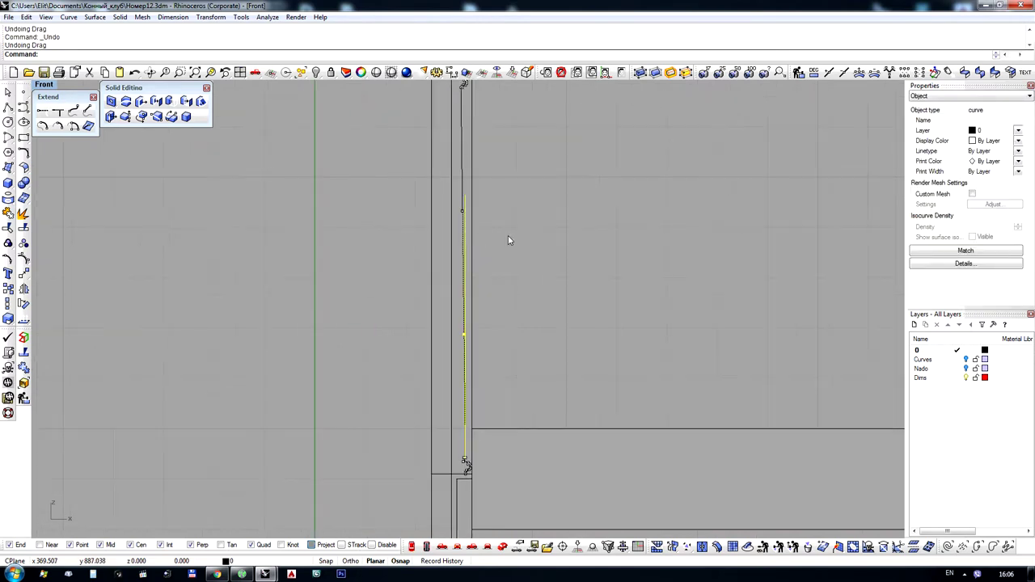
key("ctrl+z")
right_click(24, 258)
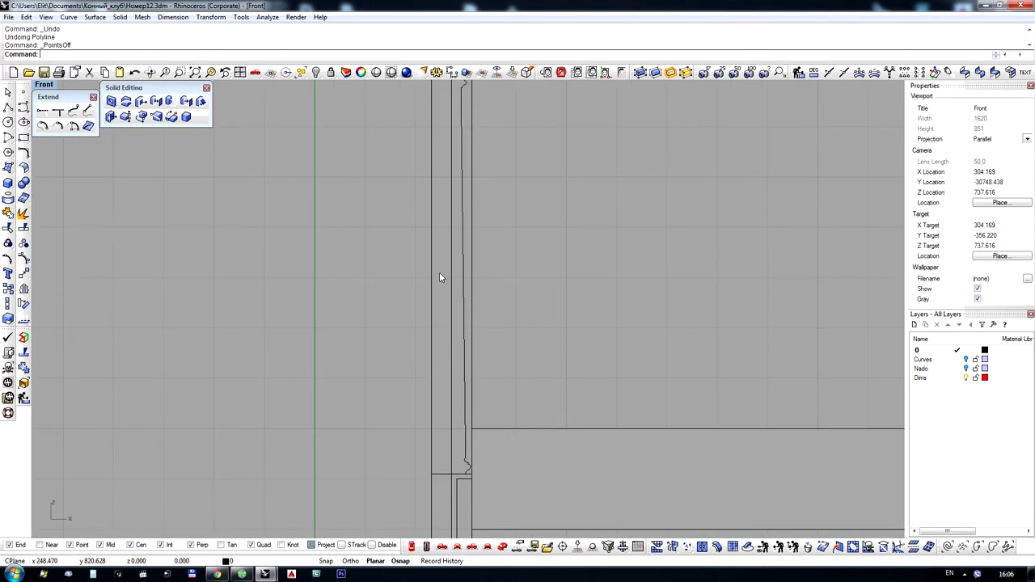
Examine the column profile's position within the post and the overall arched frame outline
scroll(453, 273, "down", 3)
right_click_drag(479, 271, 419, 270)
scroll(411, 175, "up", 3)
right_click_drag(464, 237, 363, 227)
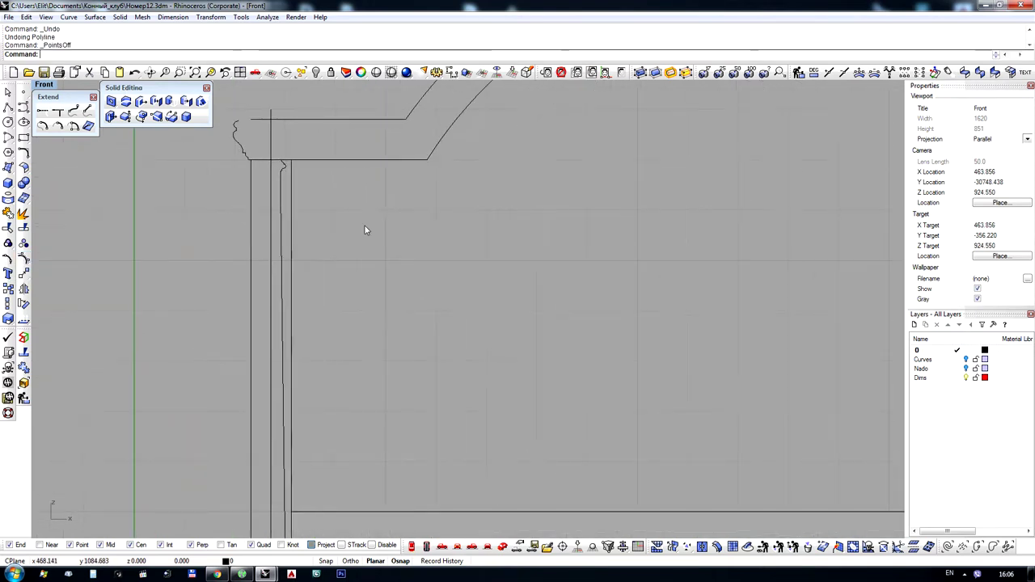
scroll(364, 226, "down", 6)
right_click_drag(438, 309, 408, 300)
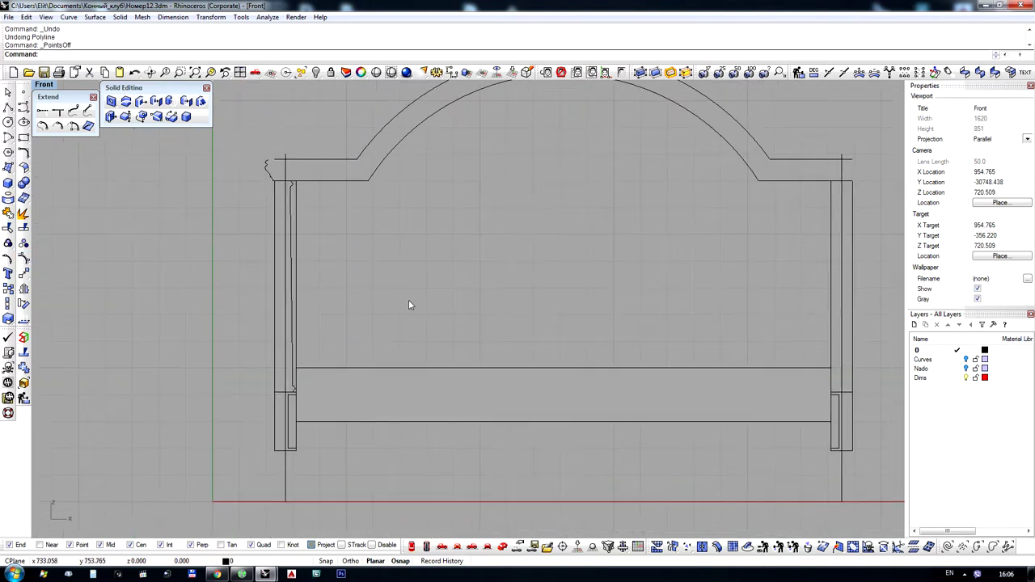
scroll(297, 245, "up", 2)
left_click(296, 244)
scroll(312, 279, "down", 5)
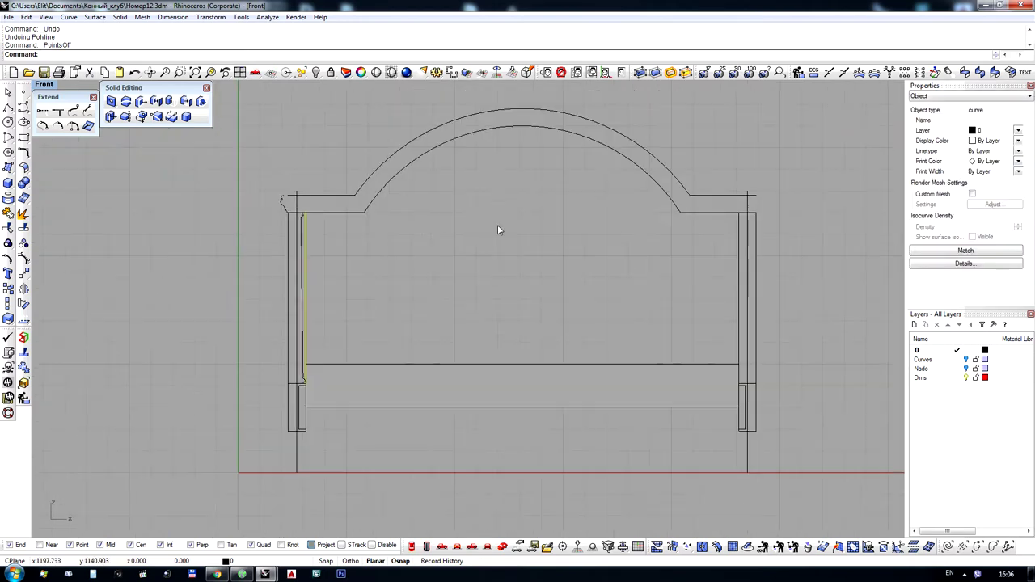
left_click(497, 225)
right_click_drag(463, 238, 480, 248)
scroll(321, 206, "up", 5)
right_click_drag(321, 206, 347, 242)
scroll(373, 166, "down", 5)
scroll(373, 170, "up", 4)
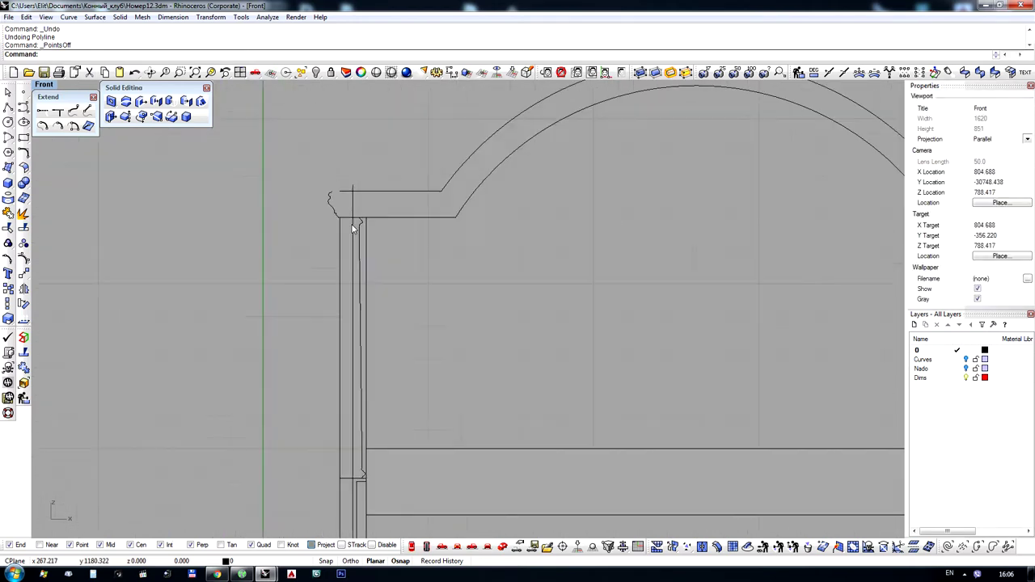
Revolve the column profile curve a full 360° around the post's vertical centre line
left_click(385, 228)
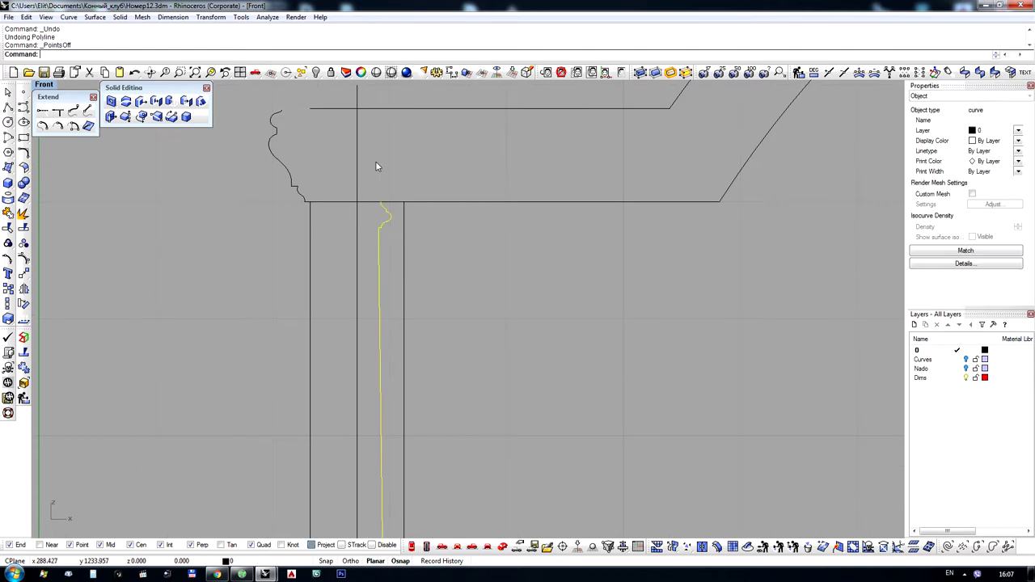
scroll(377, 166, "down", 3)
scroll(386, 355, "up", 4)
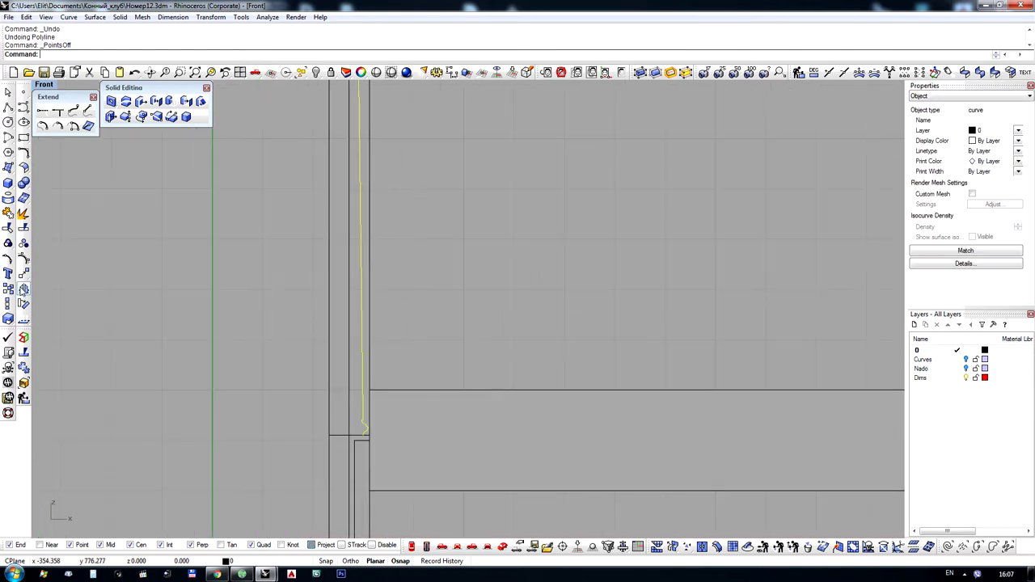
left_click(8, 166)
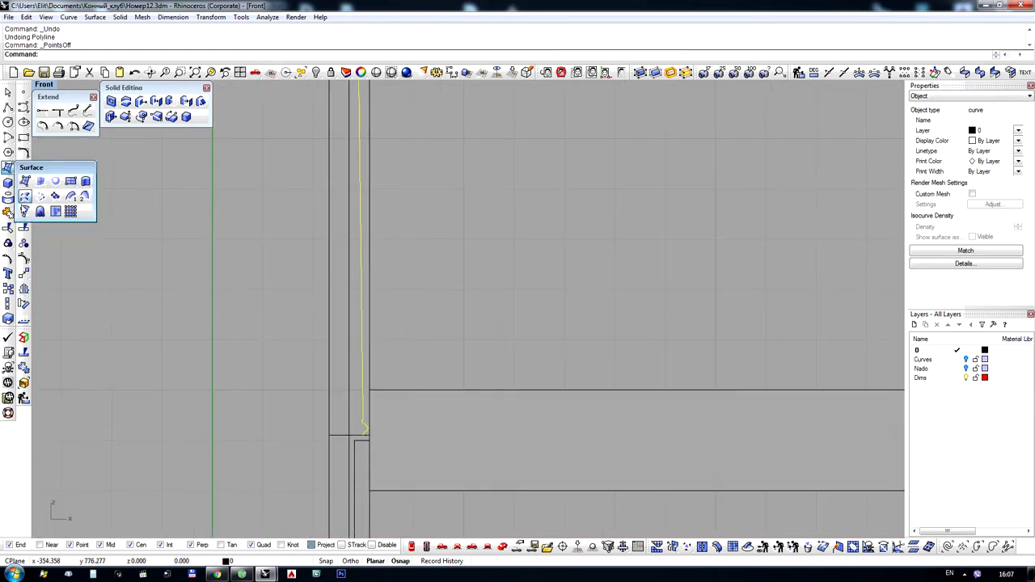
left_click(23, 201)
left_click(345, 440)
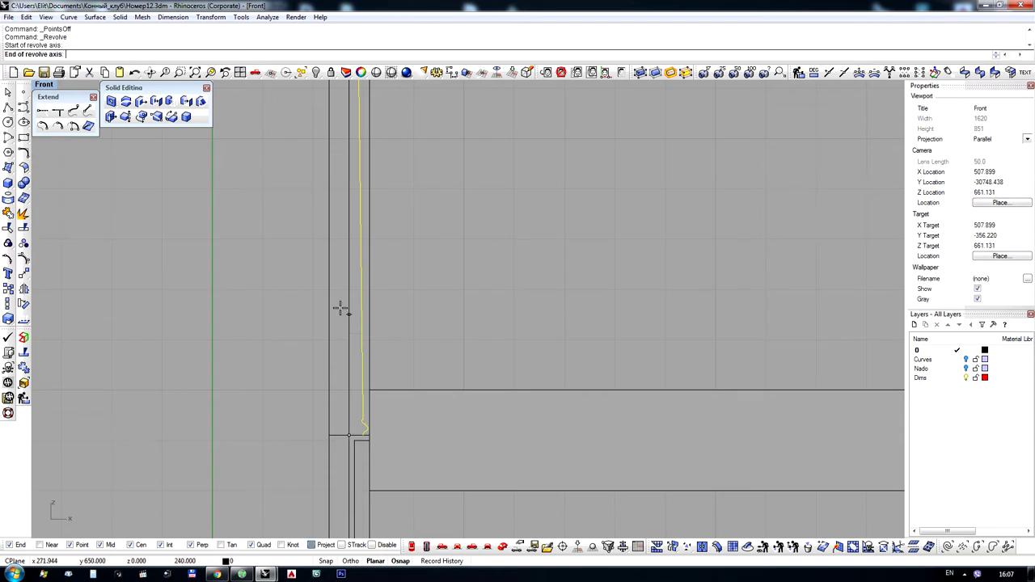
left_click(341, 300)
key("Return")
key("Return")
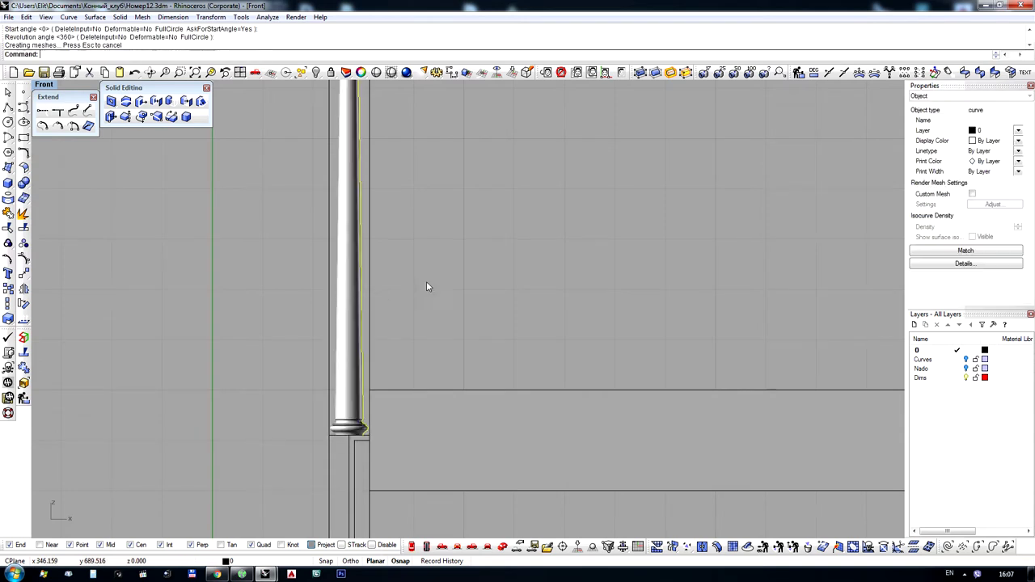
Examine the revolved column from its base to its capital in the front and perspective views
scroll(432, 303, "down", 2)
scroll(441, 159, "up", 6)
scroll(355, 221, "down", 10)
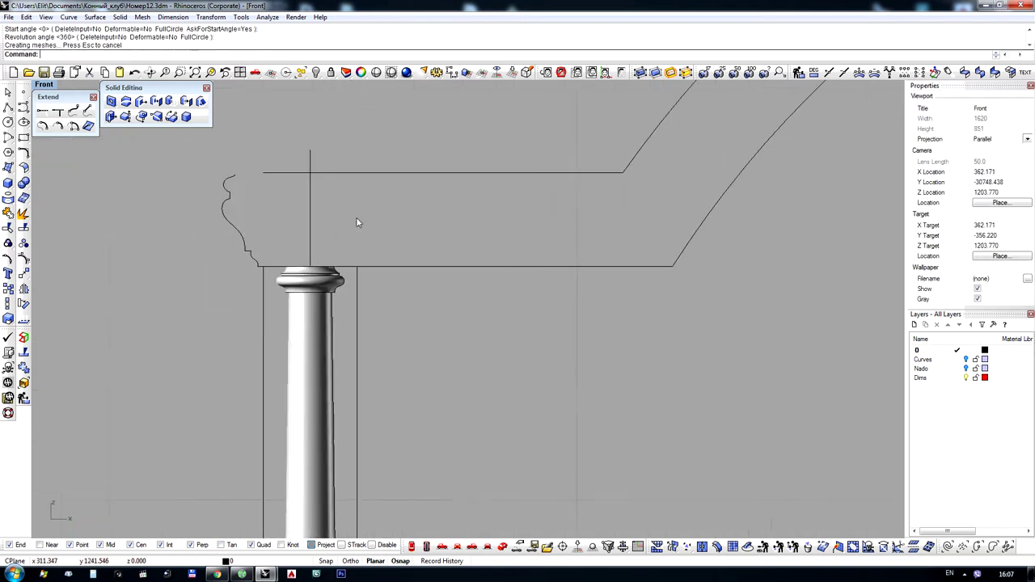
scroll(313, 200, "up", 15)
scroll(356, 216, "down", 5)
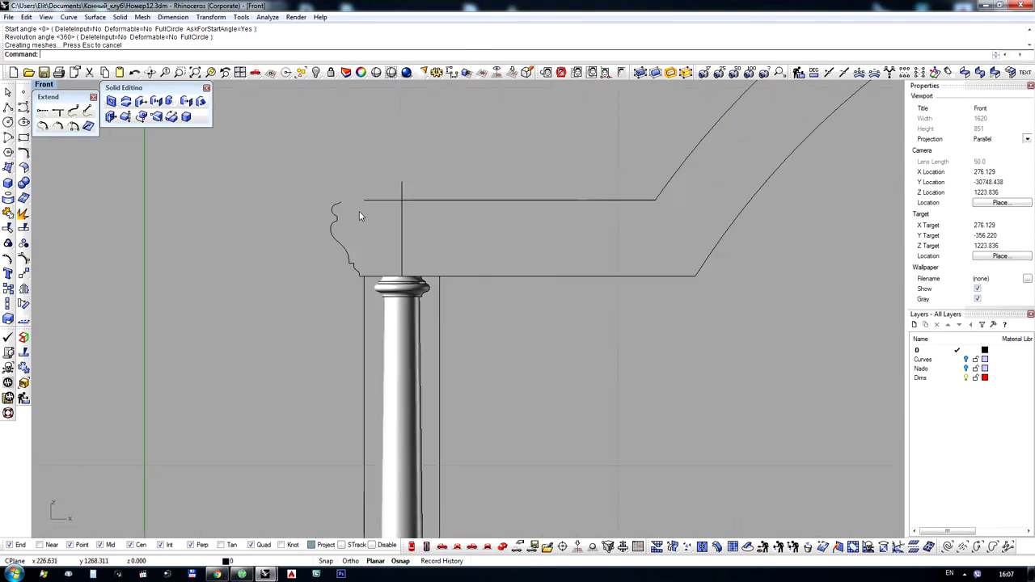
scroll(388, 228, "up", 5)
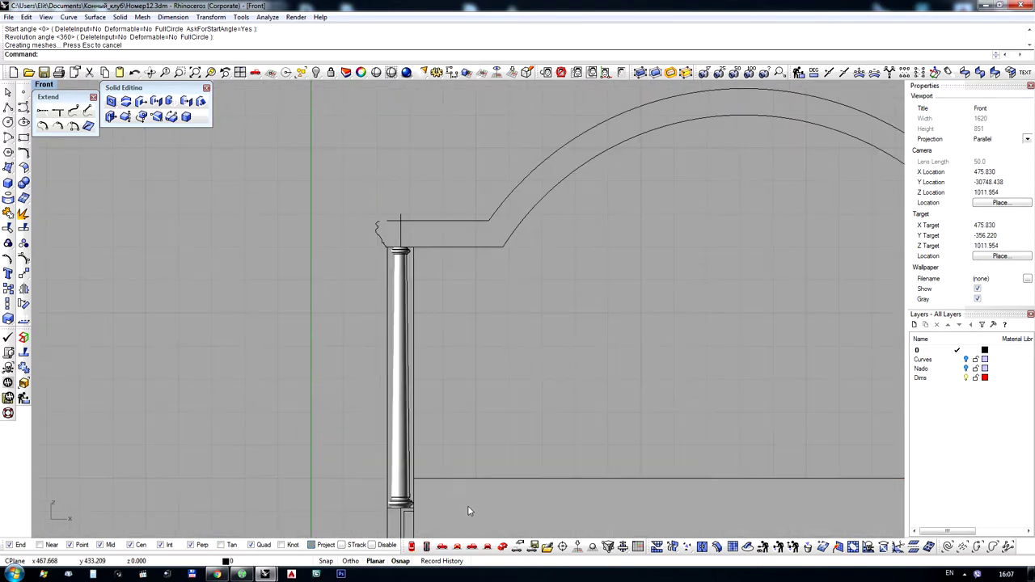
left_click(502, 547)
scroll(461, 337, "up", 8)
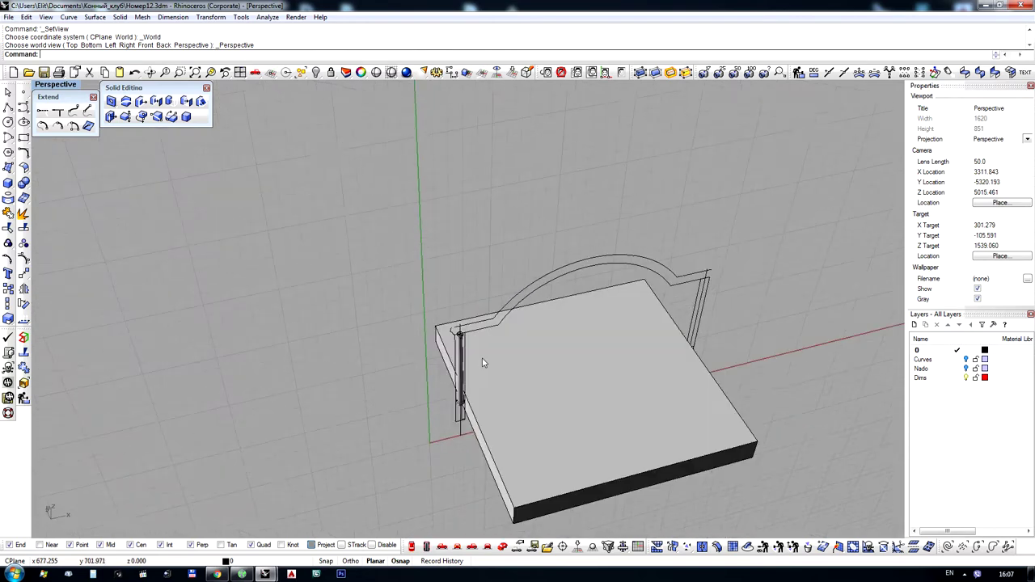
scroll(453, 323, "up", 5)
scroll(412, 259, "down", 4)
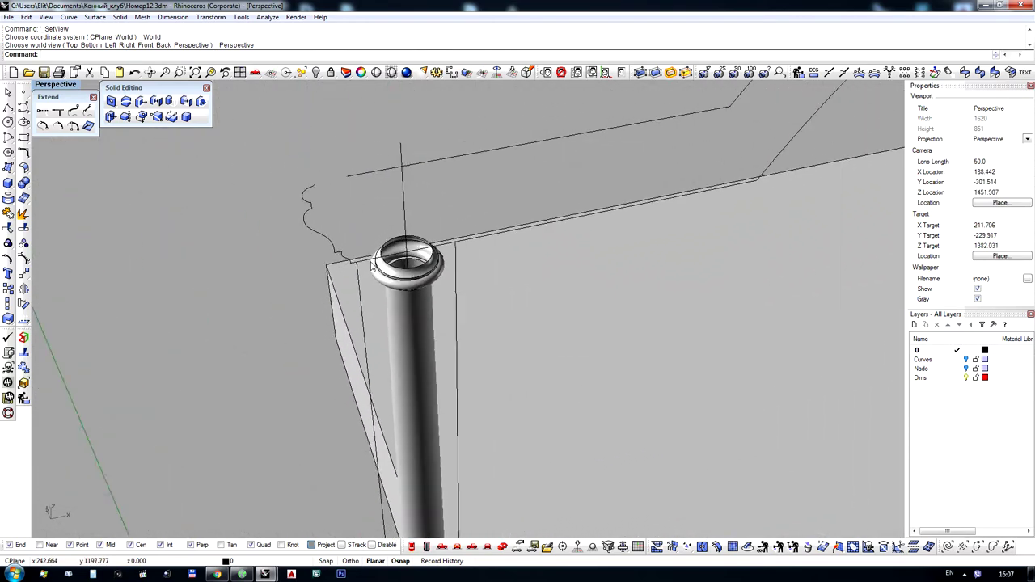
scroll(405, 252, "up", 4)
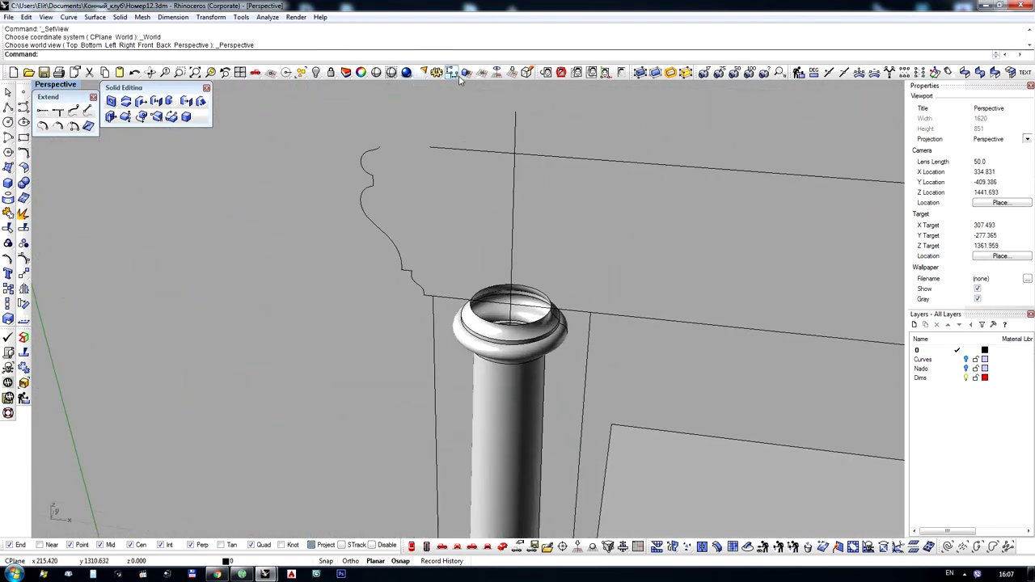
Zoom in on the cornice profile above the column and set the construction plane to World Top
left_click(379, 152)
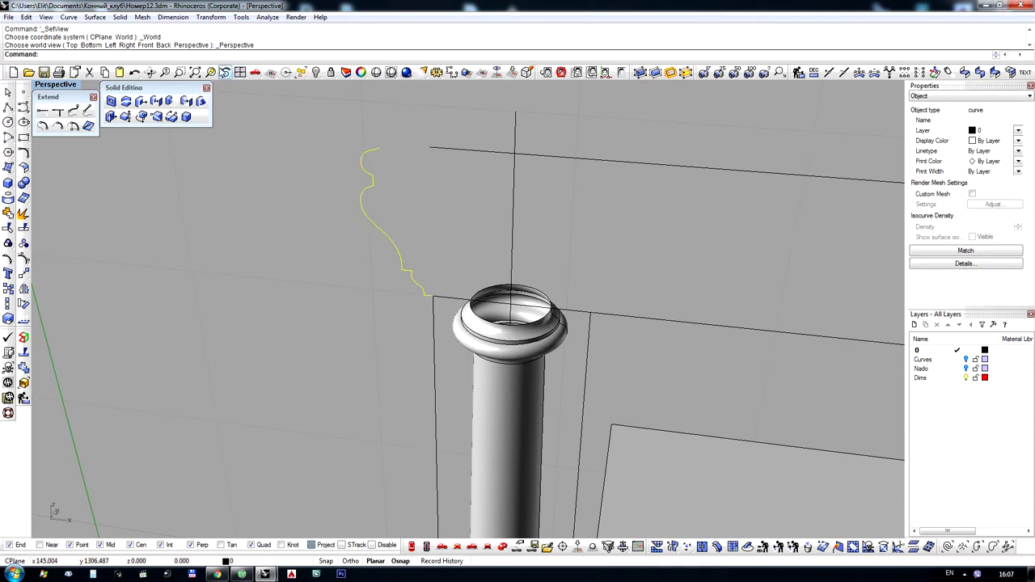
left_click(210, 72)
scroll(305, 241, "down", 6)
left_click(493, 254)
right_click_drag(493, 253, 522, 269)
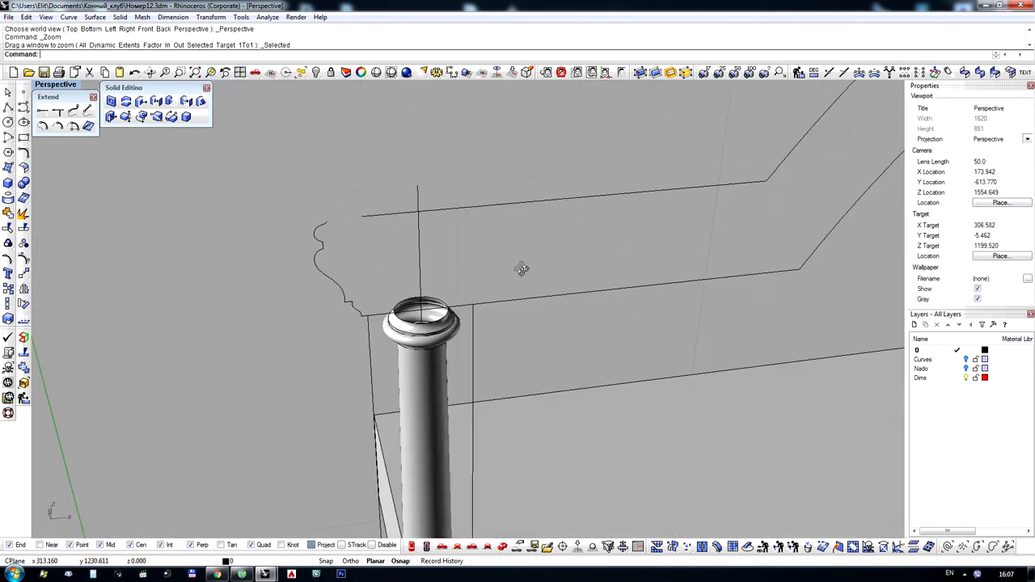
left_click(511, 77)
right_click_drag(461, 230, 485, 255)
scroll(324, 307, "up", 6)
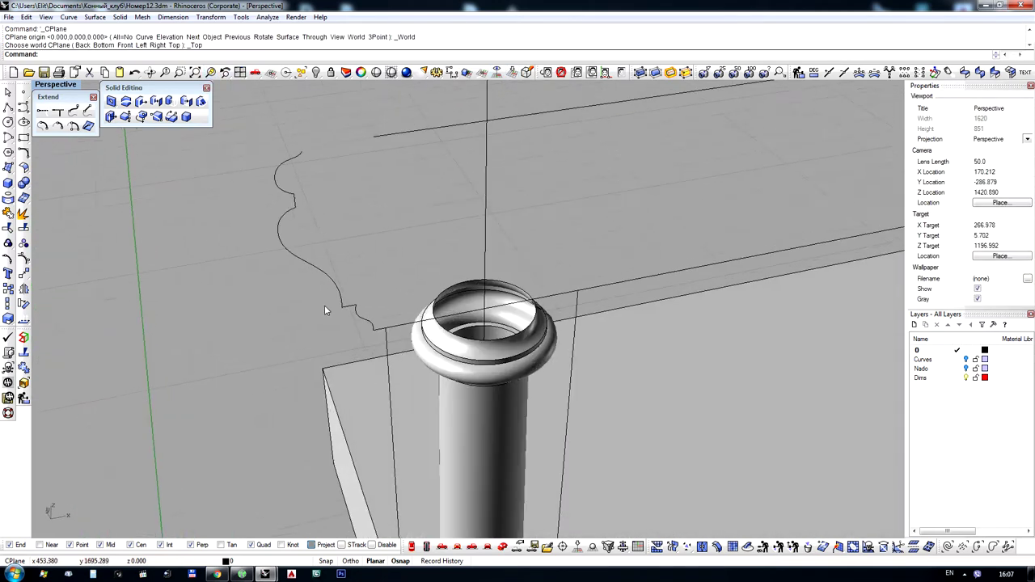
Draw a horizontal circle centred on the column's axis at the capital's top, reaching the lower end of the cornice profile
left_click(338, 296)
right_click_drag(433, 340, 381, 329)
left_click(356, 356)
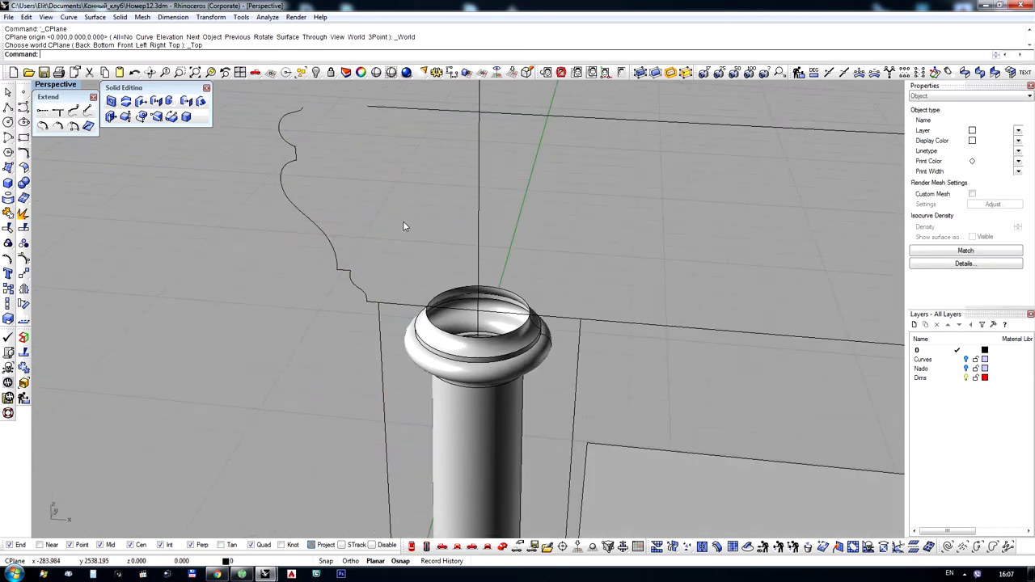
left_click(8, 136)
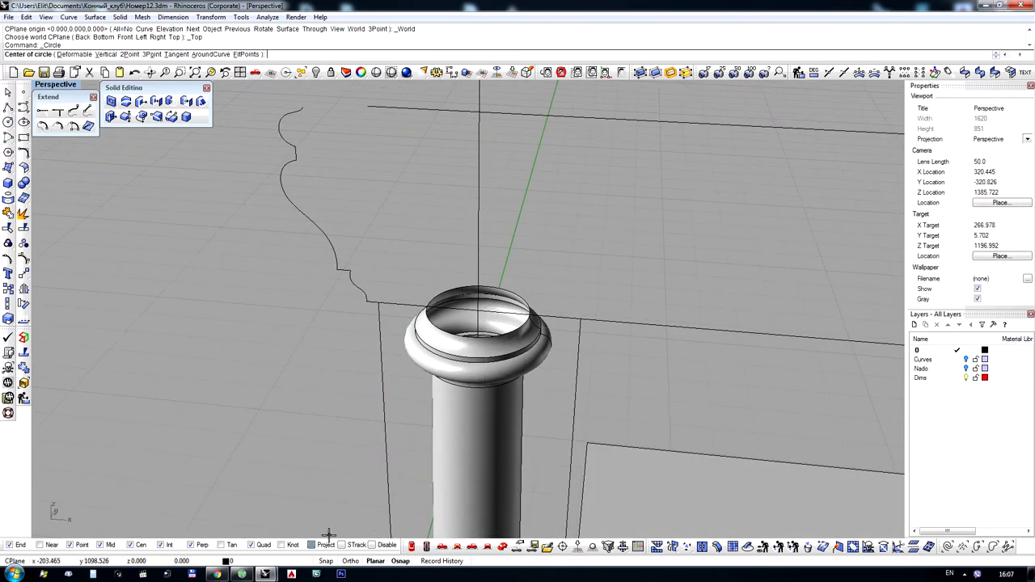
left_click(479, 312)
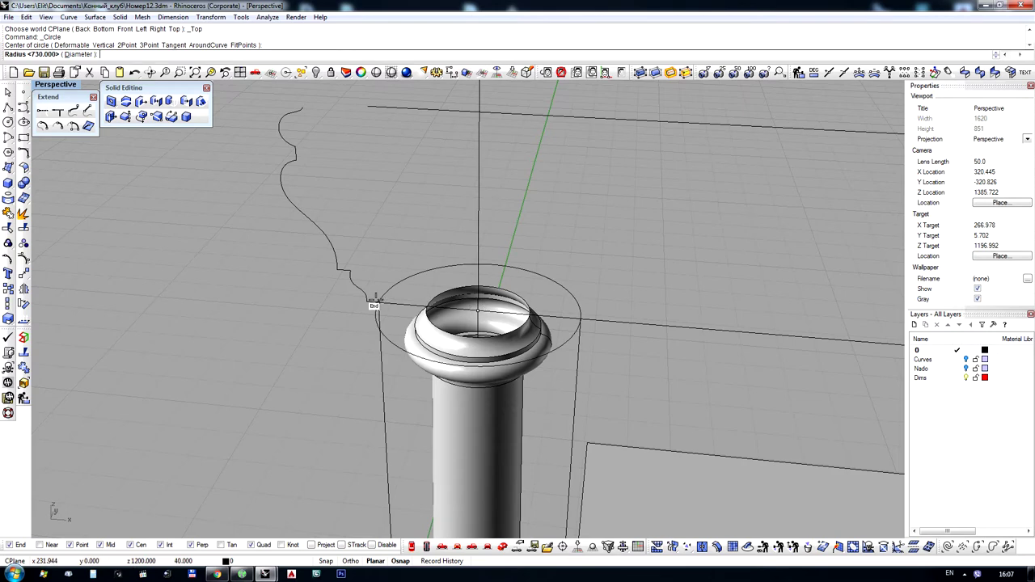
left_click(366, 300)
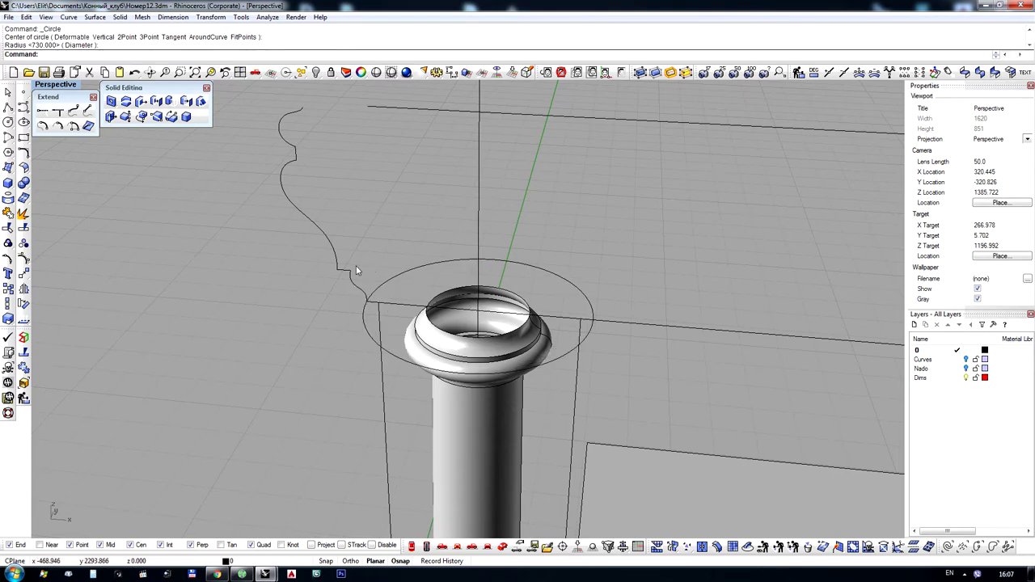
Duplicate the cornice profile in place and rotate the copy a quarter turn about the column's axis to the rear of the circle
left_click(349, 272)
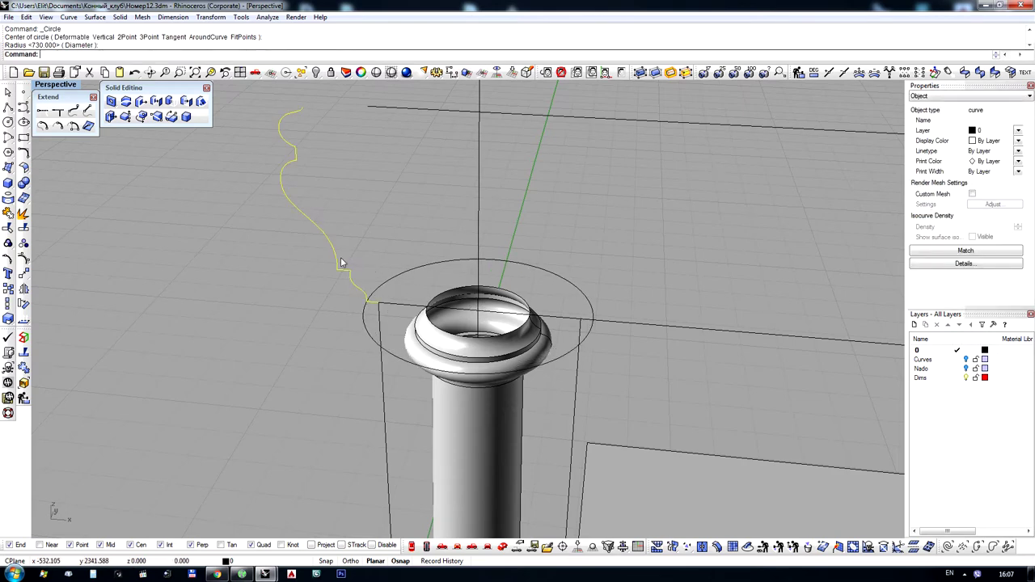
key("ctrl+c")
key("ctrl+v")
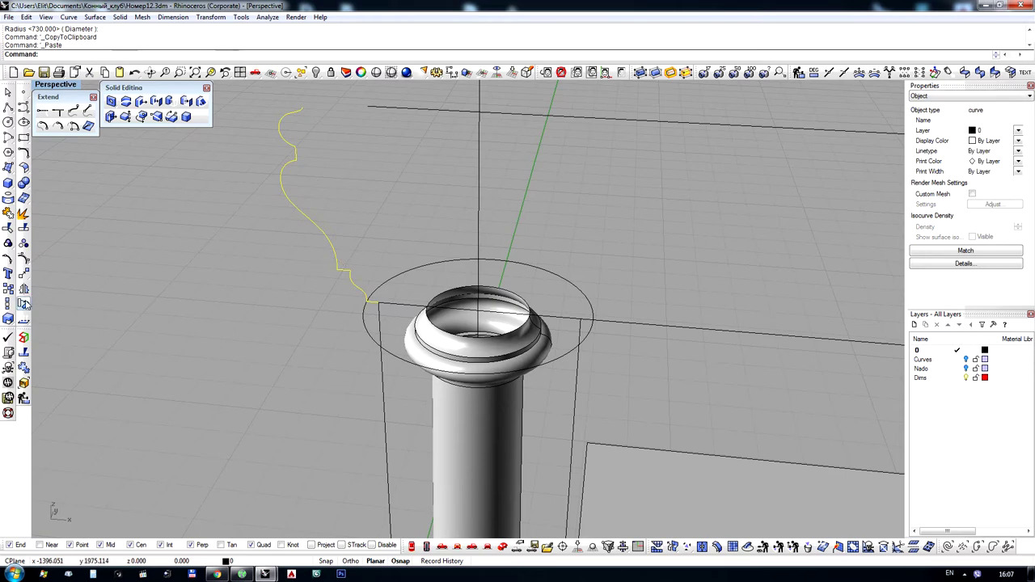
left_click(25, 303)
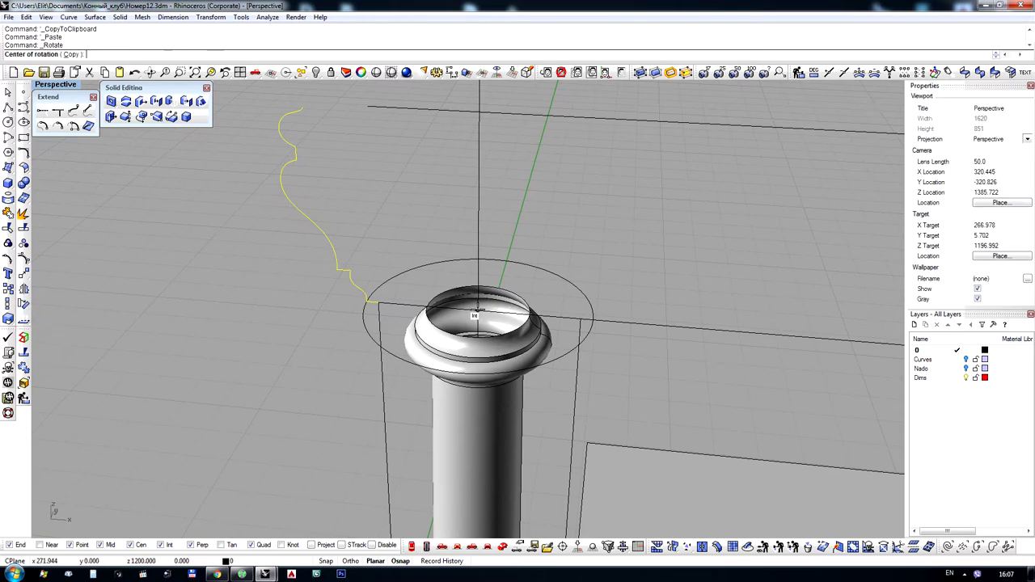
left_click(477, 309)
left_click(572, 203, "shift")
left_click(695, 290, "shift")
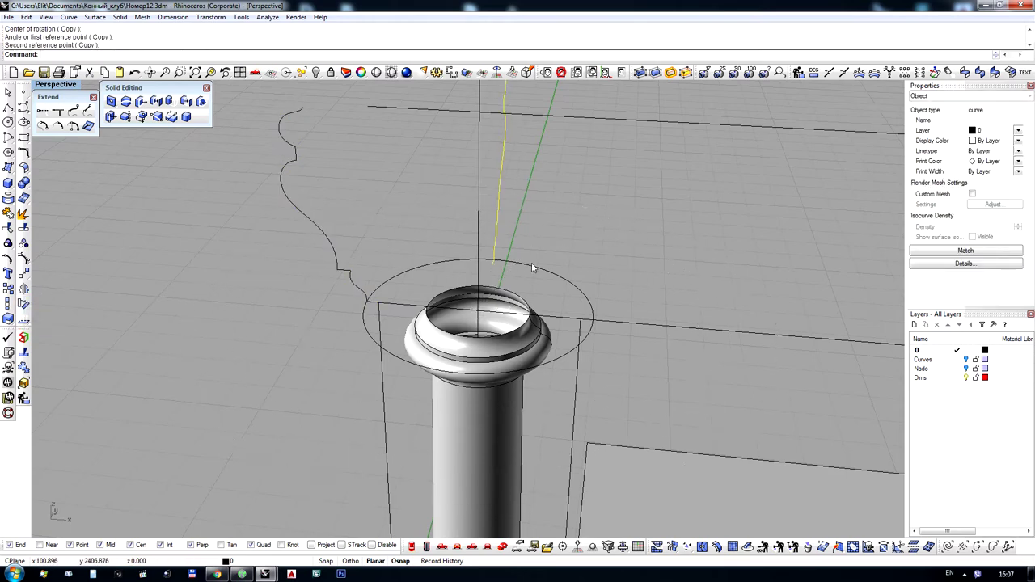
right_click_drag(532, 262, 577, 251)
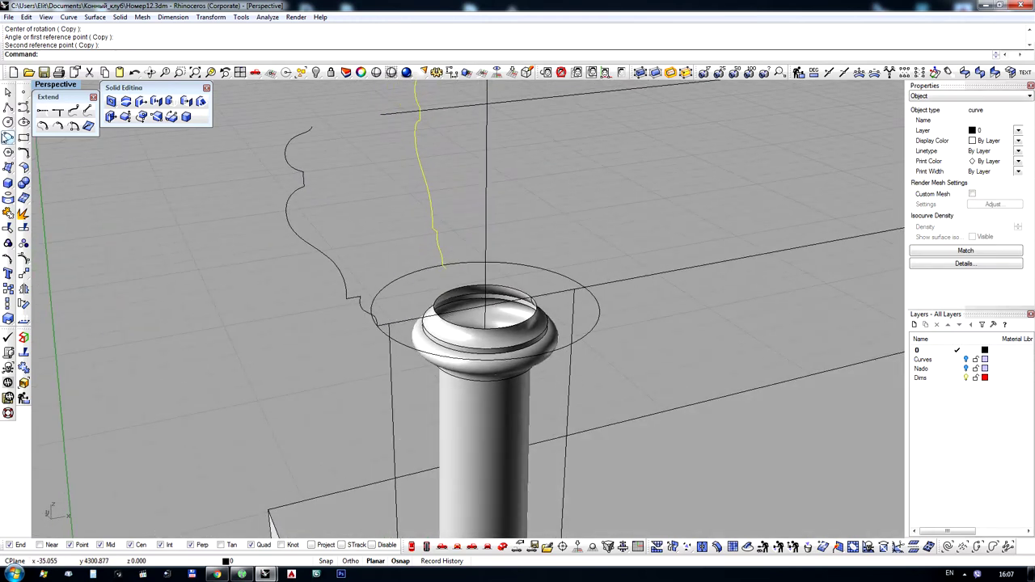
Draw a straight line from the rotated profile's lower end across the full width of the circle through its centre
left_click(8, 108)
left_click(441, 265)
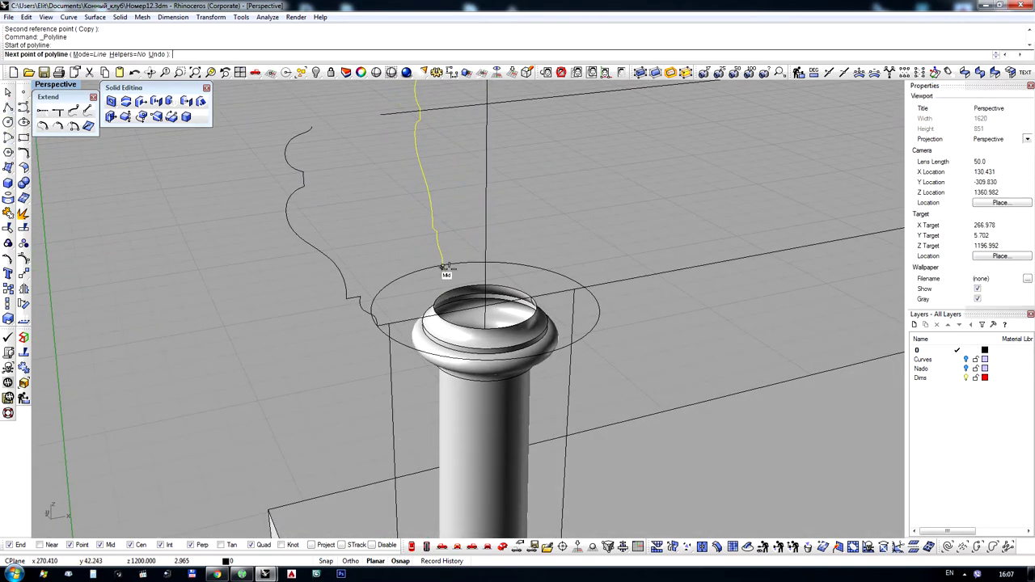
left_click(549, 374)
key("Return")
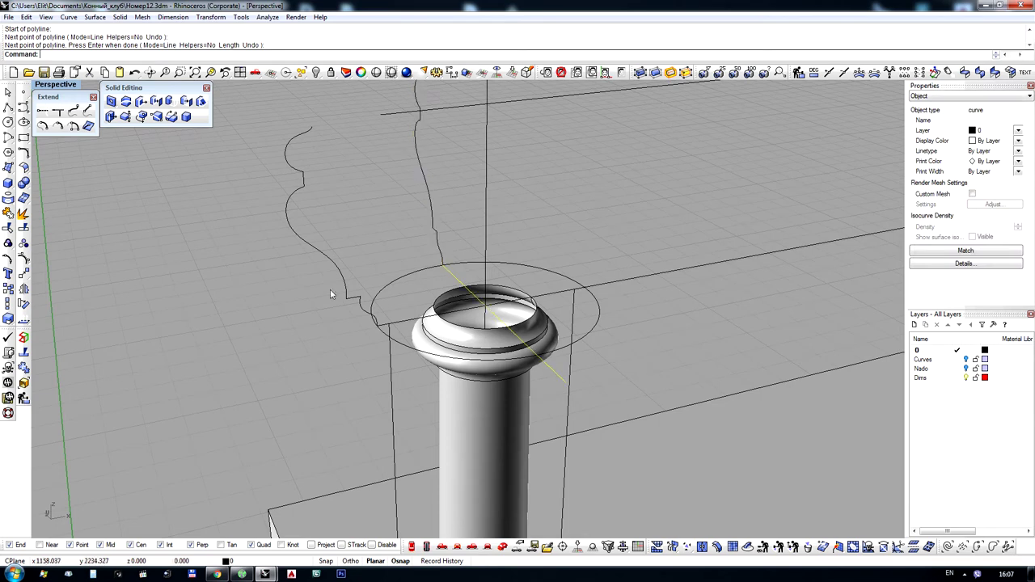
Trim away the circle's half facing the arch using the straight line, and delete the line
left_click(10, 228)
left_click(513, 261)
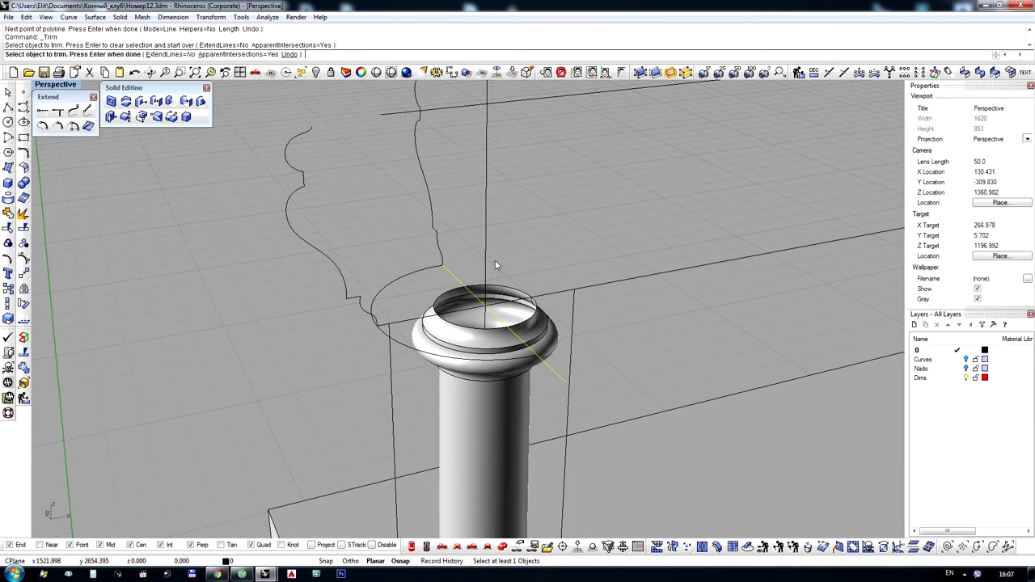
scroll(485, 266, "down", 3)
key("Delete")
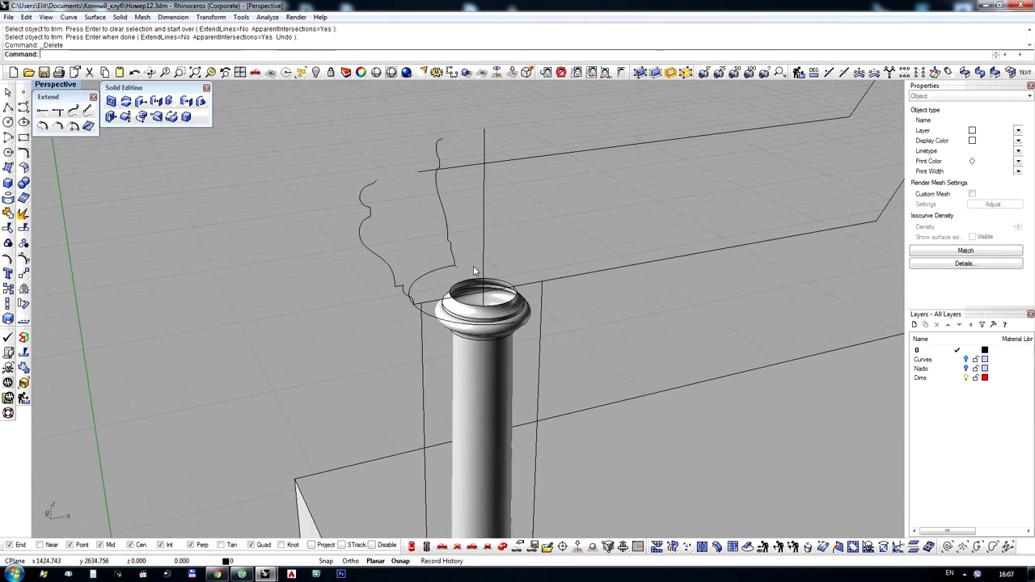
Mirror a copy of the rear cornice profile across the column's axis to the front end of the semicircle
scroll(438, 252, "up", 3)
left_click(457, 255)
scroll(454, 308, "down", 3)
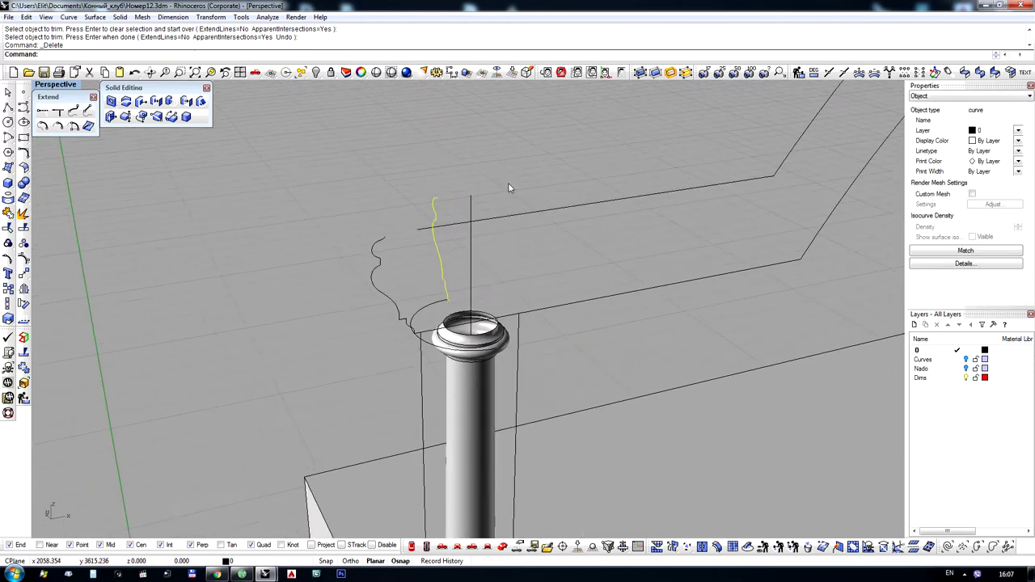
scroll(538, 207, "up", 3)
left_click(24, 289)
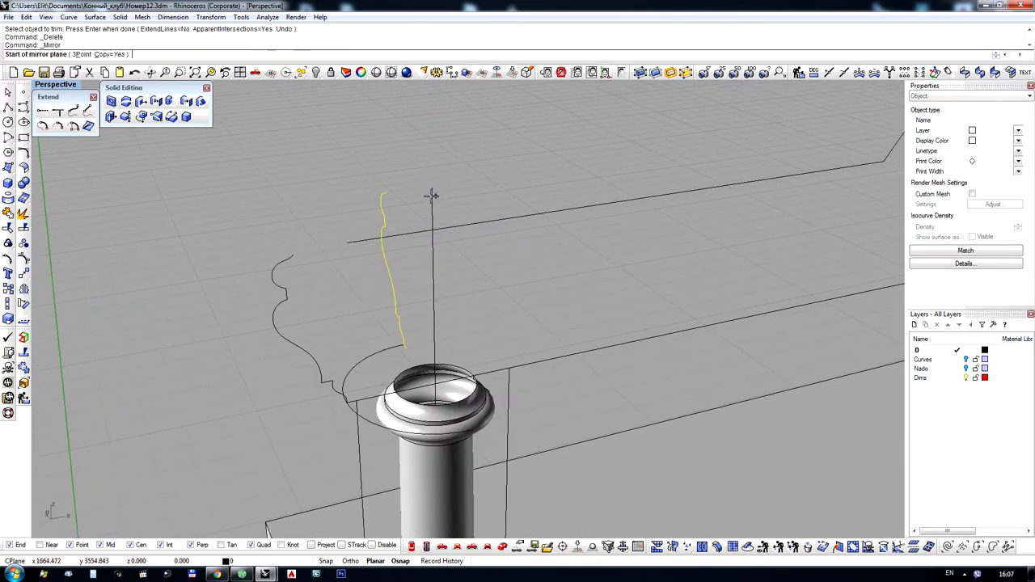
left_click(432, 192)
left_click(600, 165)
right_click_drag(429, 231, 452, 233)
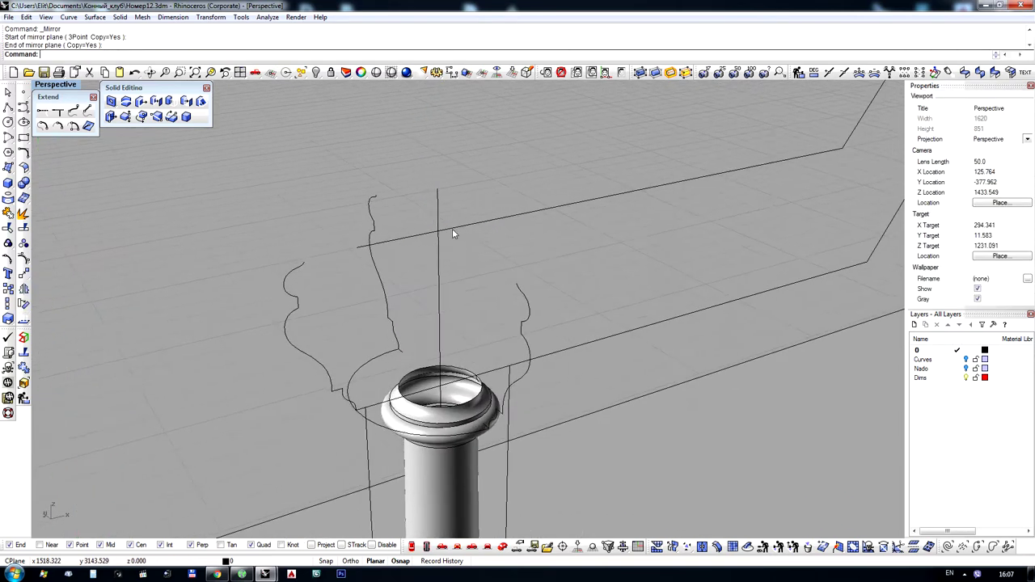
Sweep the rear cornice profile along the semicircle as a single rail to form the rounded cornice end
left_click(375, 359)
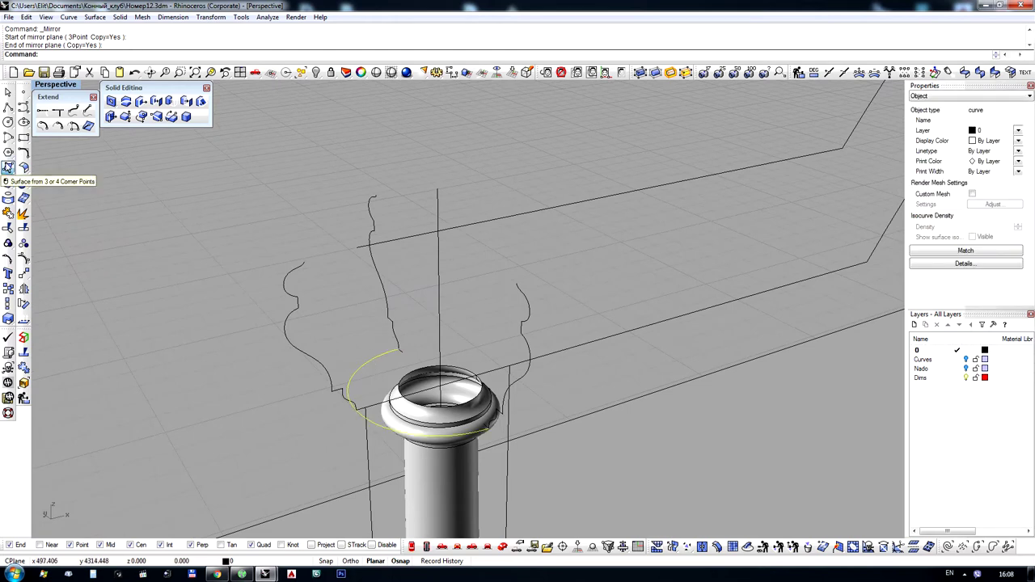
left_click(8, 168)
left_click(71, 195)
left_click(372, 224)
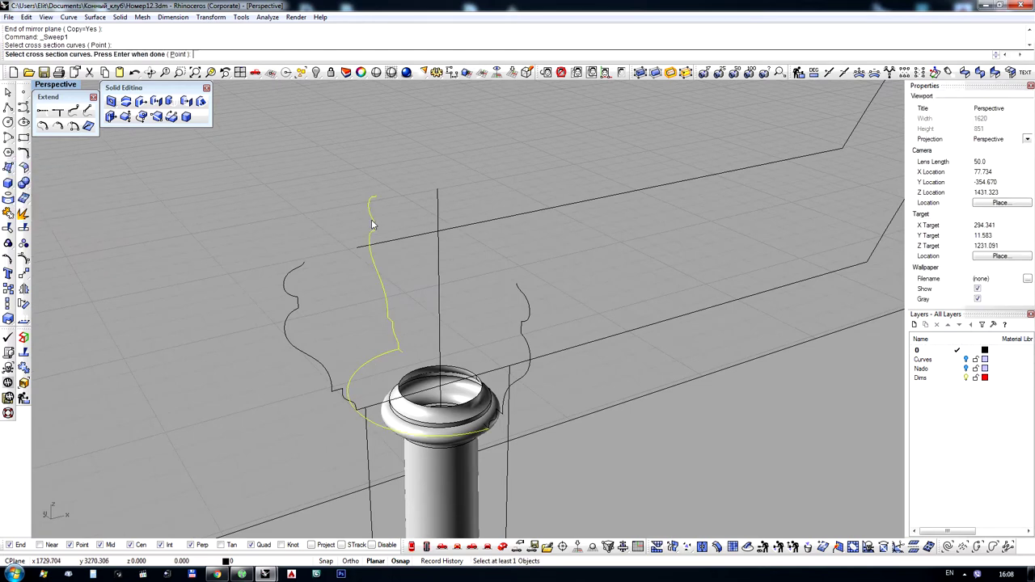
key("Return")
key("Return")
Examine the swept cornice end and its junction with the column's capital from several angles
scroll(367, 156, "down", 10)
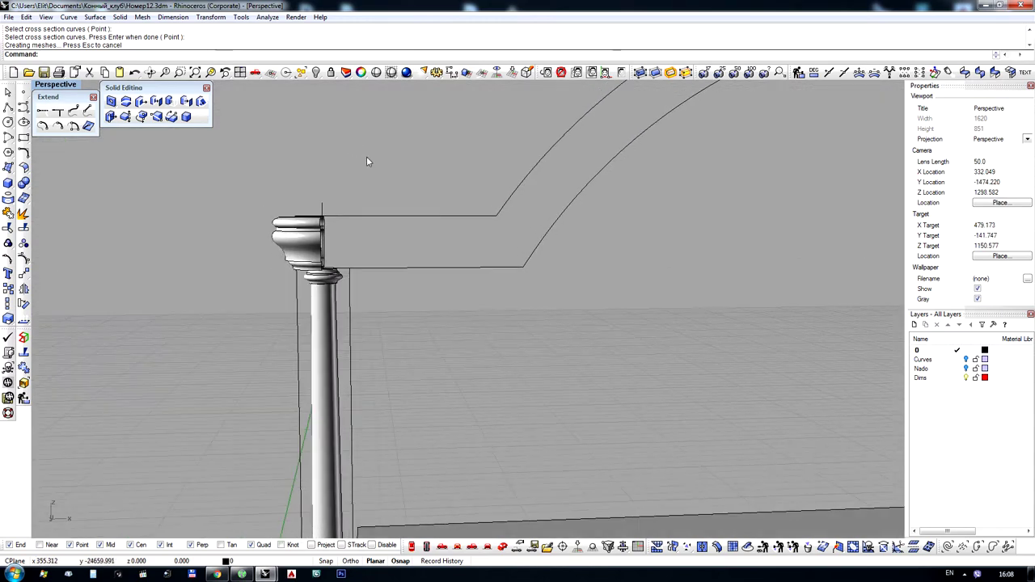
scroll(345, 192, "up", 6)
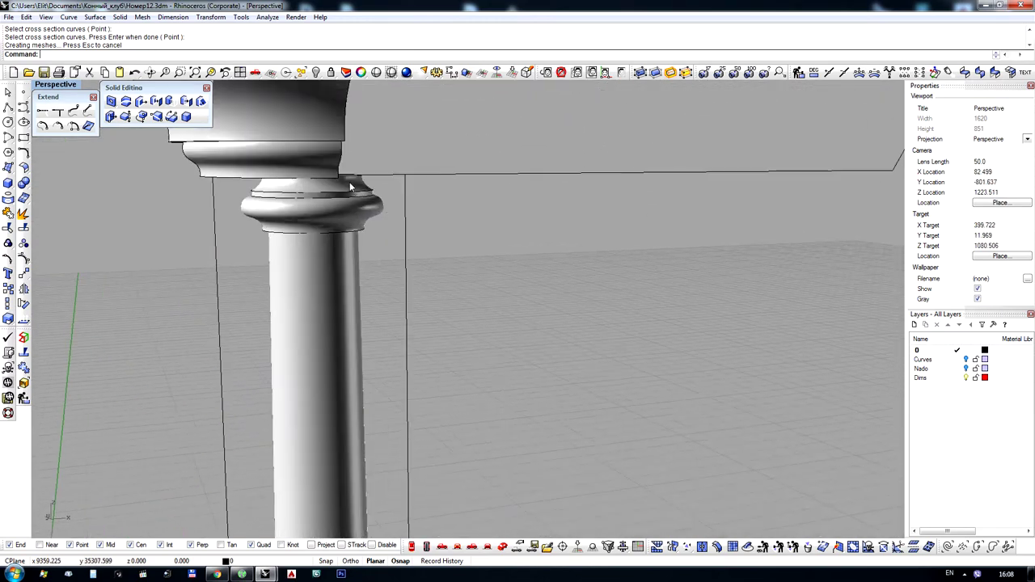
scroll(344, 168, "down", 3)
right_click_drag(344, 168, 289, 181)
scroll(293, 180, "up", 6)
scroll(327, 179, "down", 10)
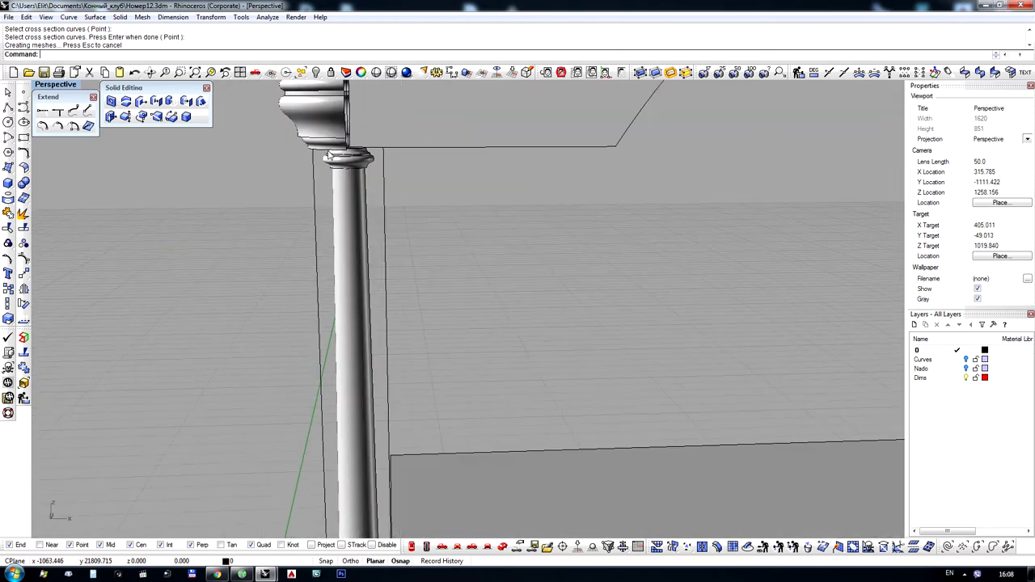
scroll(362, 155, "up", 10)
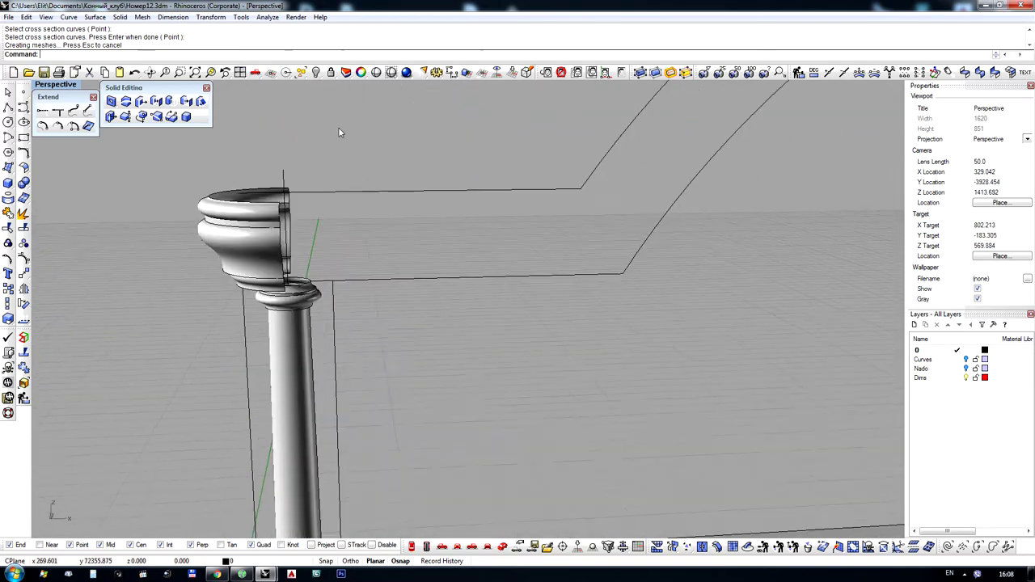
left_click(283, 216)
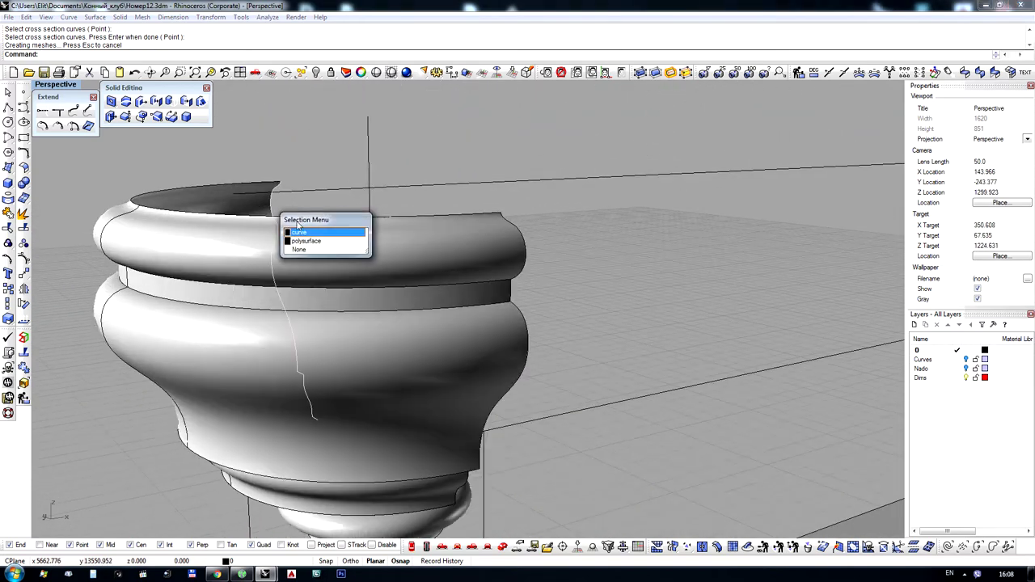
left_click(301, 233)
scroll(302, 234, "down", 5)
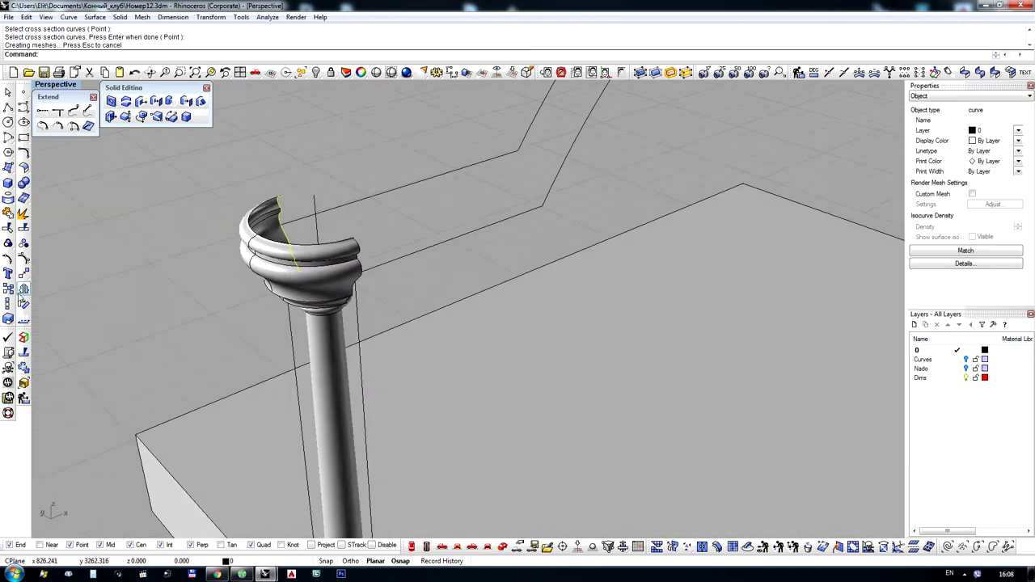
left_click(8, 289)
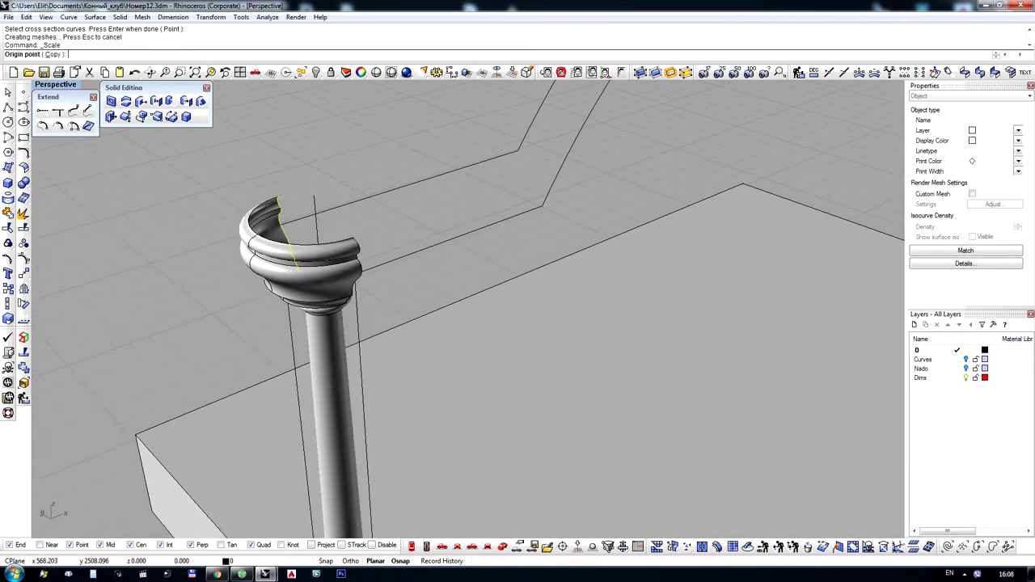
scroll(234, 202, "down", 5)
key("Escape")
Examine the cornice end, the capital and the arch's lower curve around the column from several angles
scroll(274, 406, "up", 10)
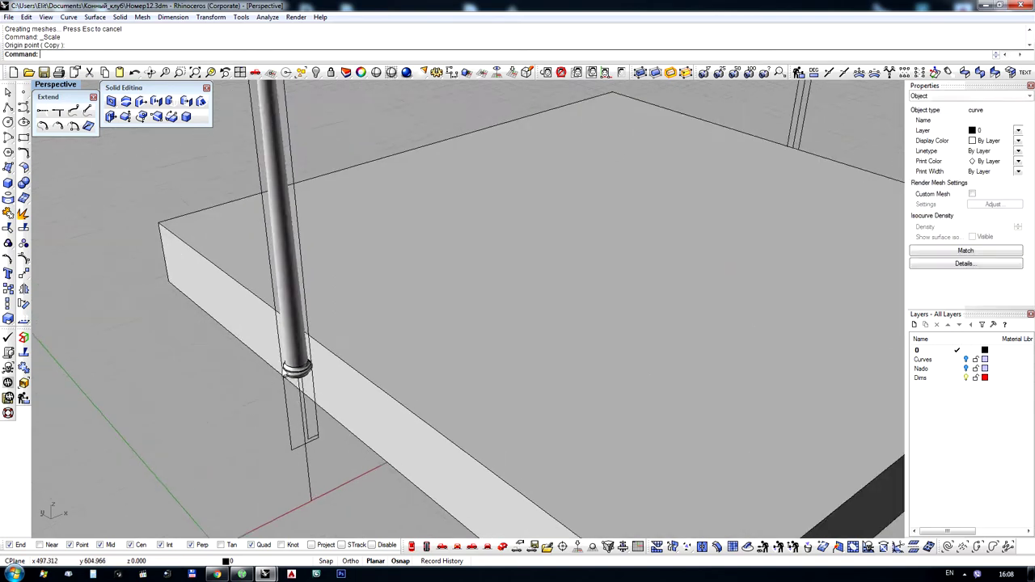
scroll(332, 410, "down", 8)
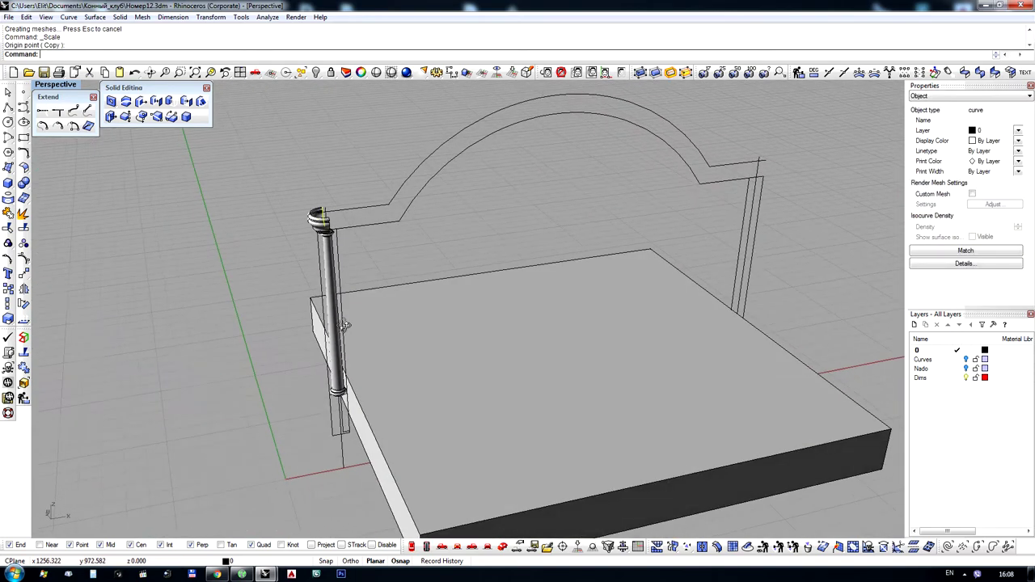
scroll(315, 191, "up", 8)
scroll(313, 194, "down", 6)
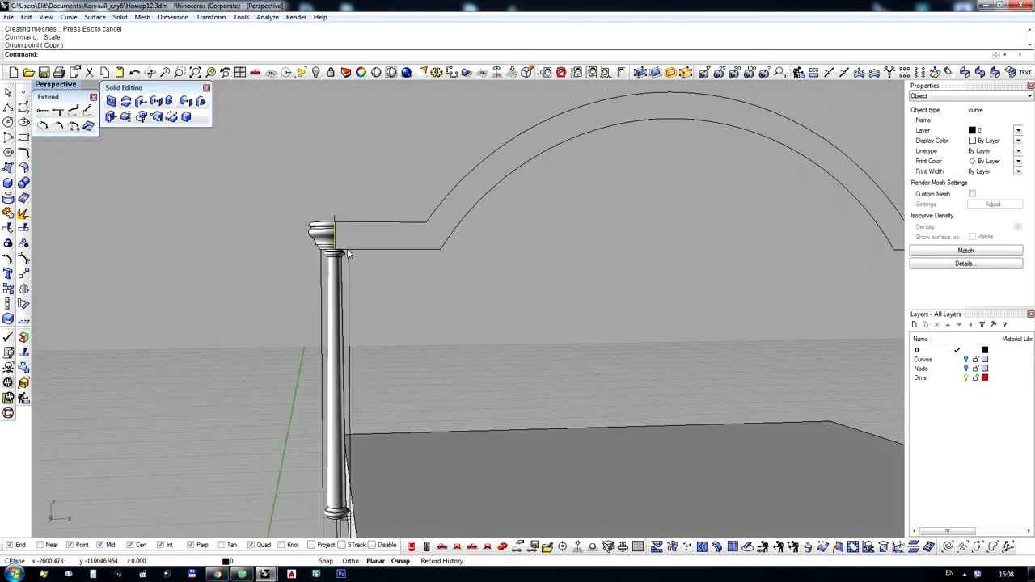
scroll(323, 243, "up", 8)
scroll(333, 261, "up", 2)
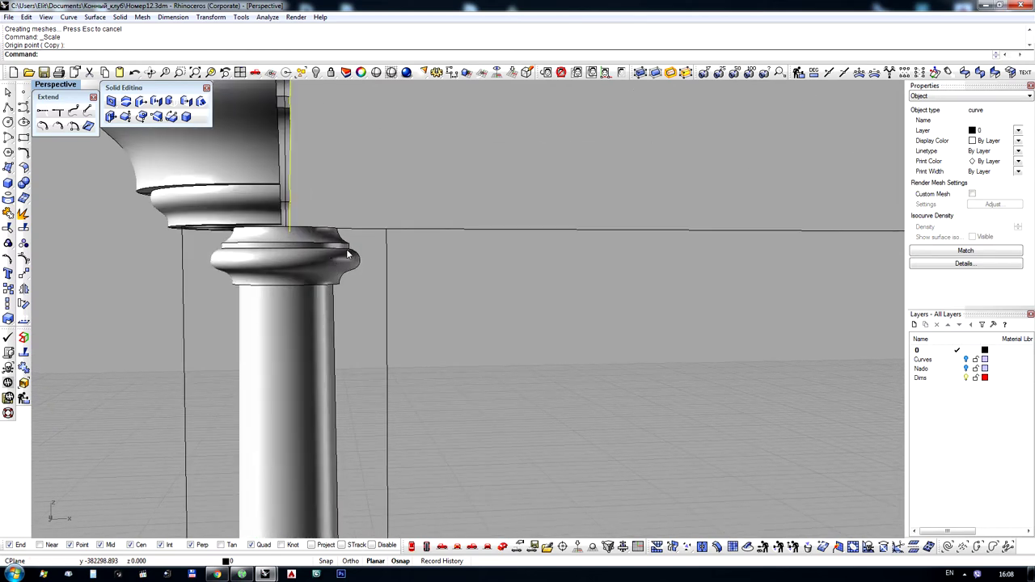
scroll(335, 248, "down", 2)
right_click_drag(334, 219, 353, 261)
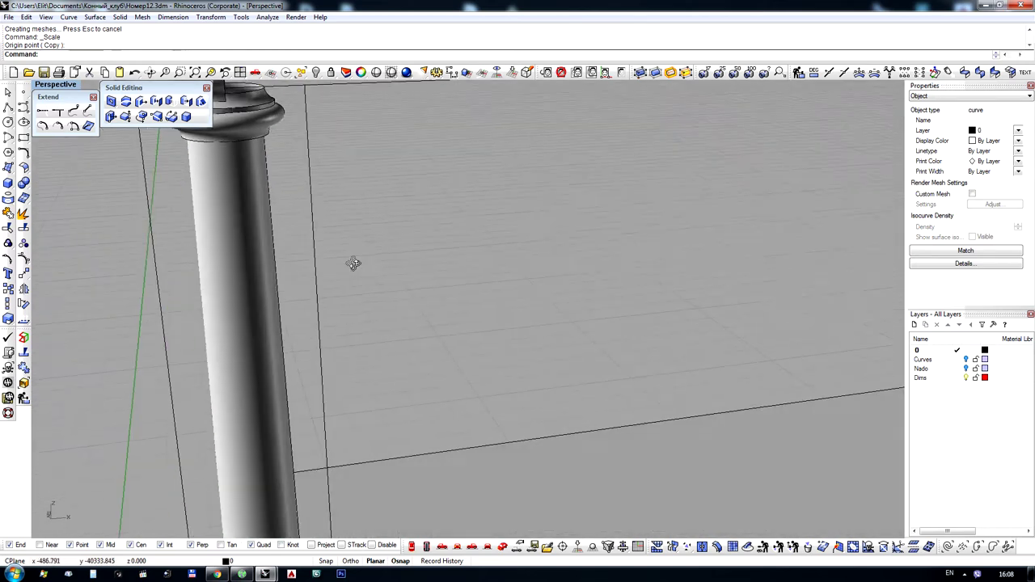
scroll(311, 203, "down", 6)
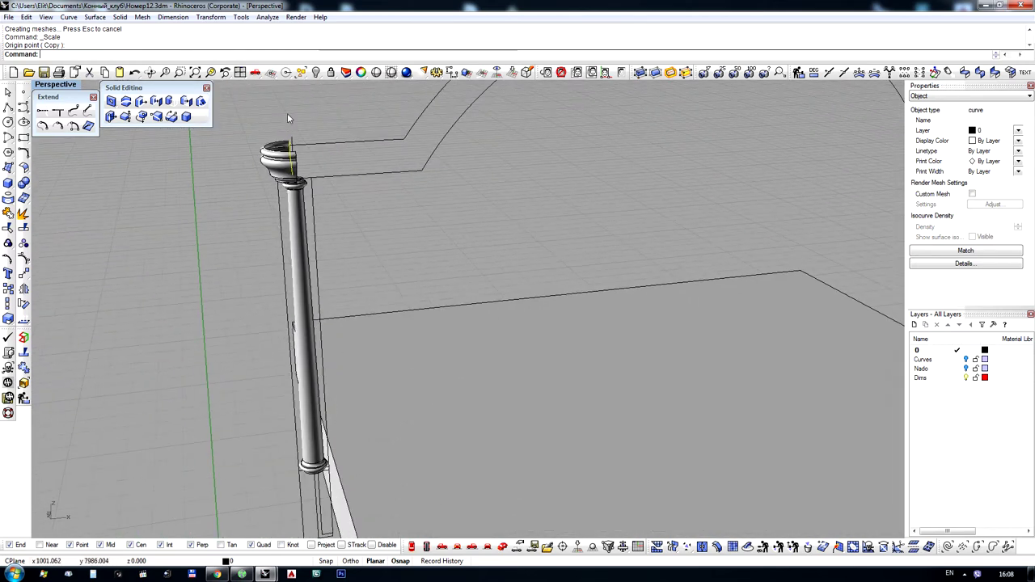
scroll(287, 113, "up", 5)
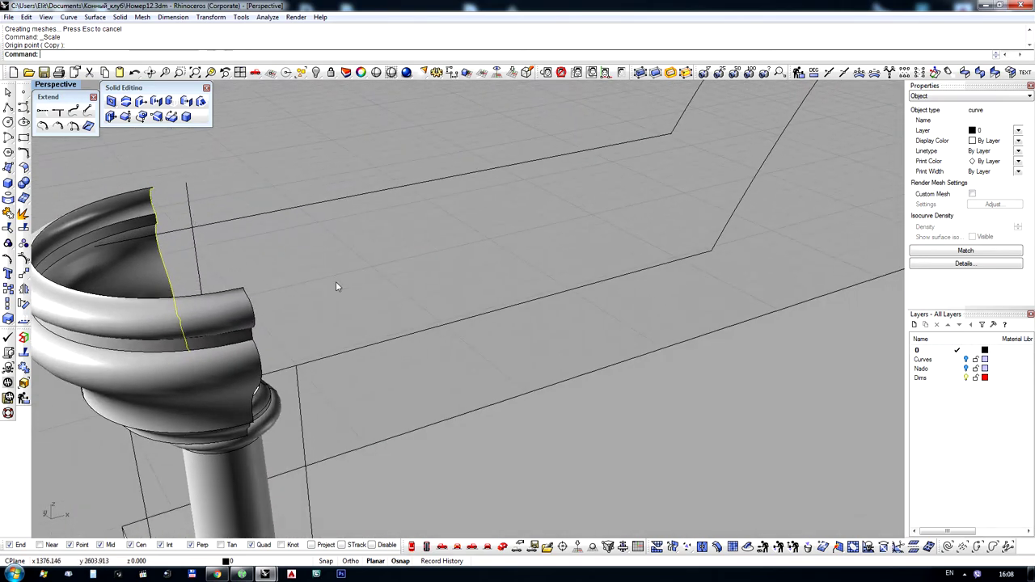
scroll(338, 286, "down", 8)
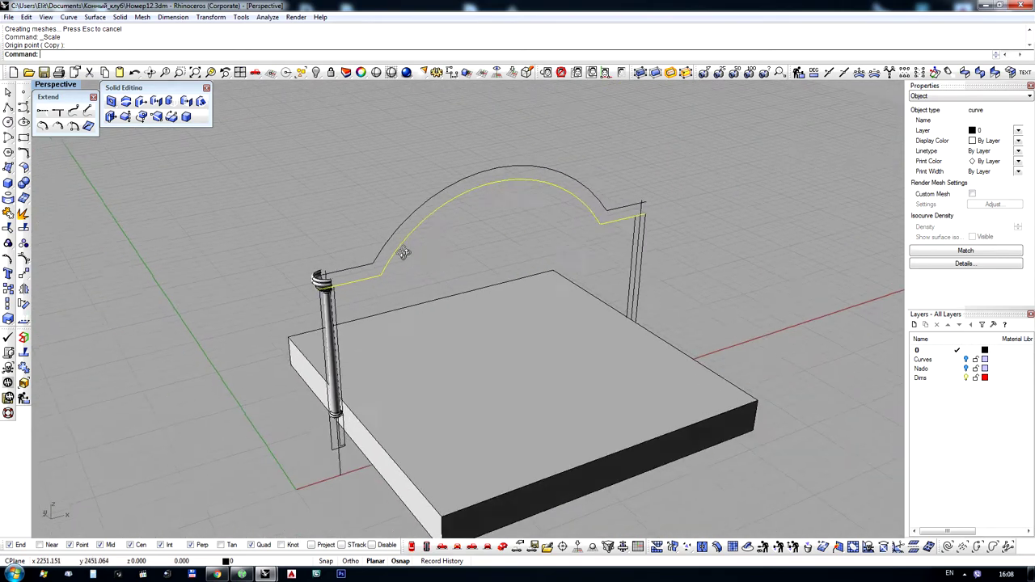
right_click_drag(403, 253, 375, 239)
scroll(381, 241, "up", 6)
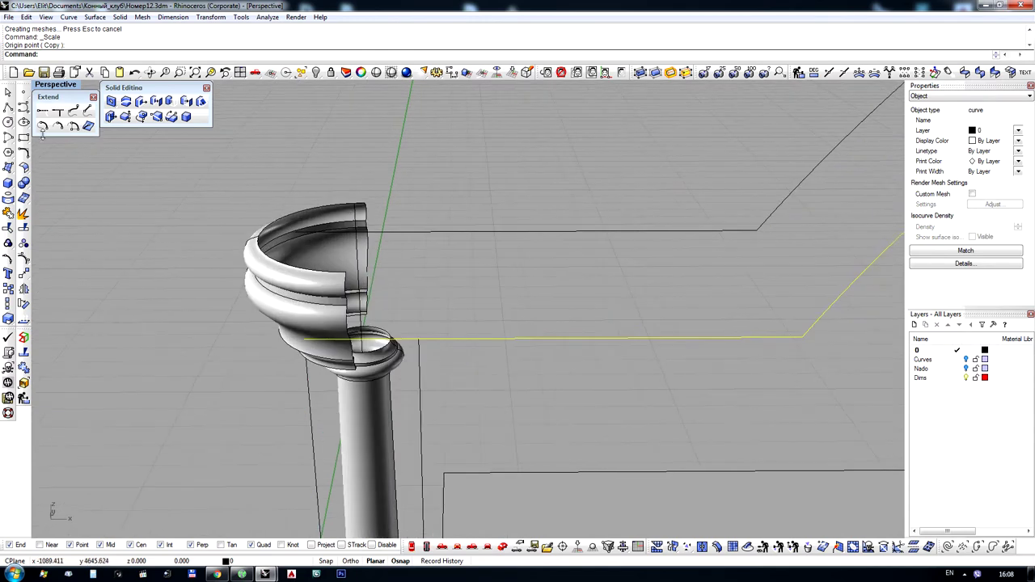
left_click(7, 107)
right_click_drag(421, 399, 390, 395)
scroll(304, 257, "down", 3)
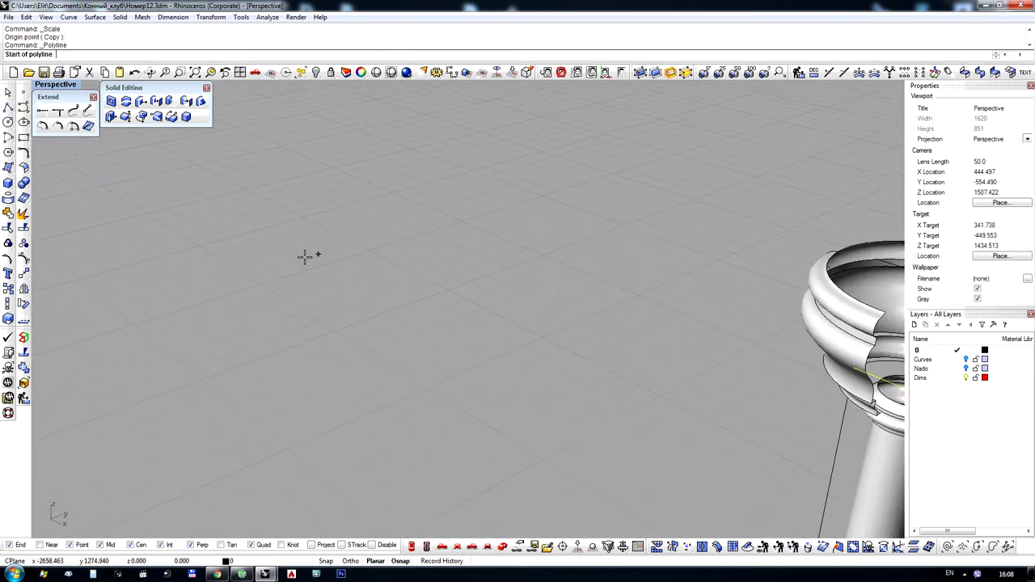
right_click_drag(788, 387, 791, 396)
left_click(791, 396)
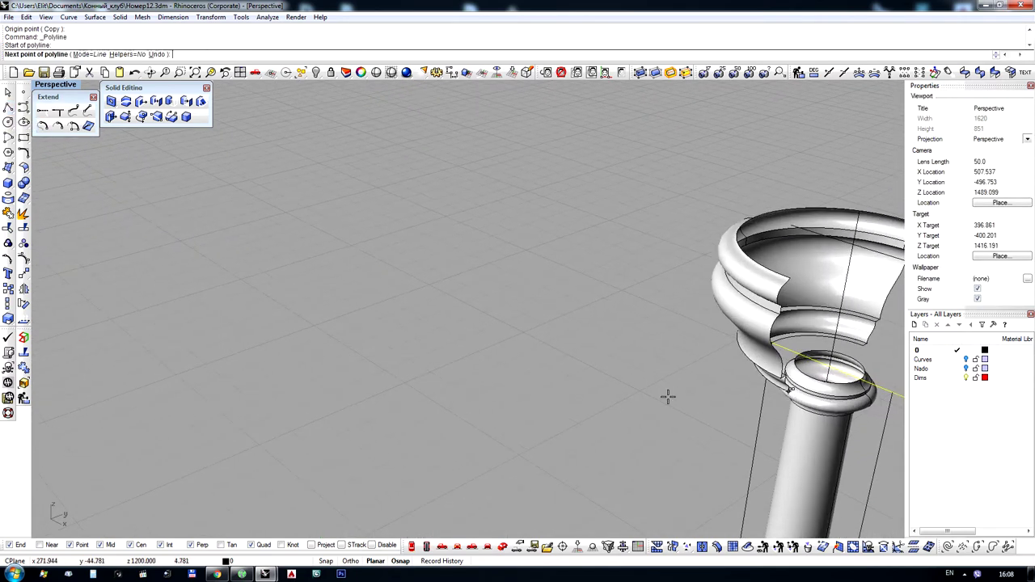
scroll(668, 397, "down", 2)
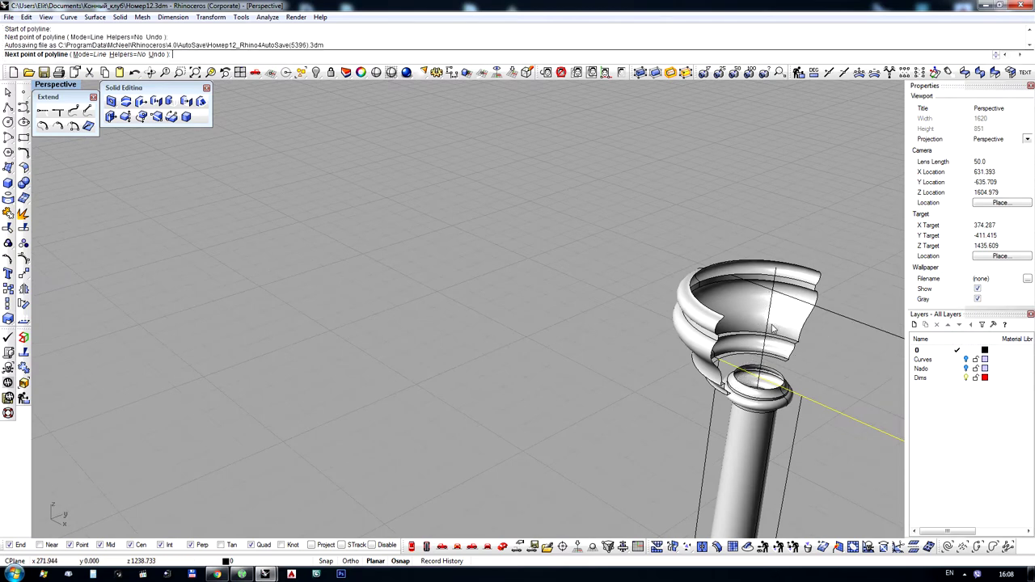
key("Escape")
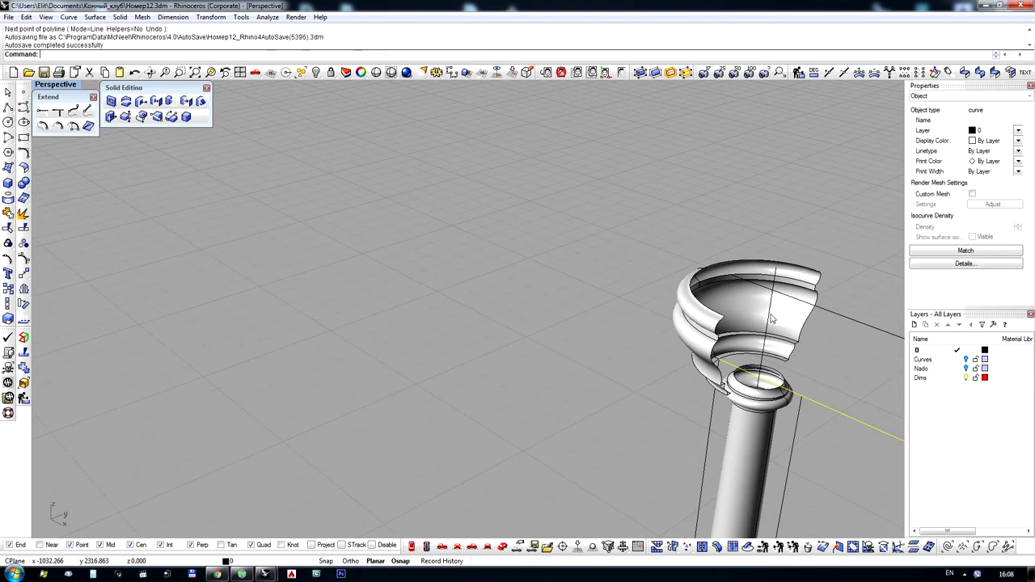
Mirror a copy of the turned column's vertical axis line across the middle of the platform to the opposite post
scroll(483, 259, "down", 6)
scroll(483, 260, "down", 5)
right_click_drag(484, 260, 593, 274)
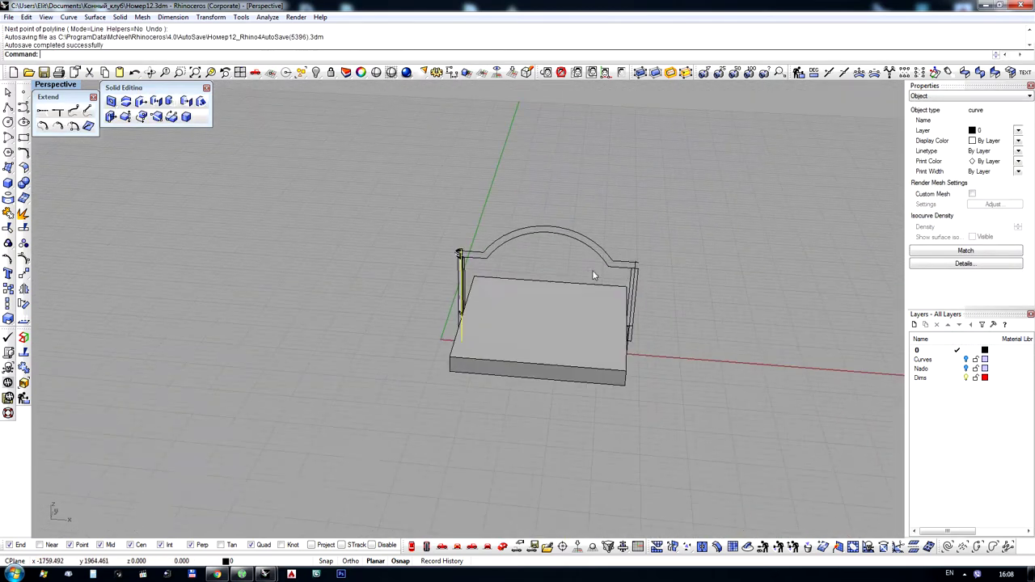
scroll(594, 275, "up", 5)
left_click(23, 289)
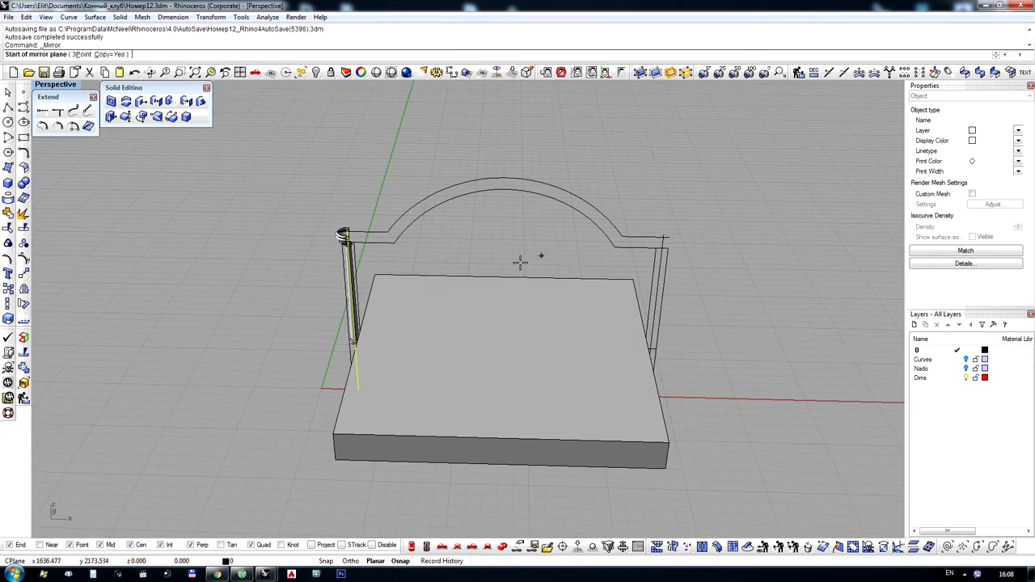
left_click(501, 276)
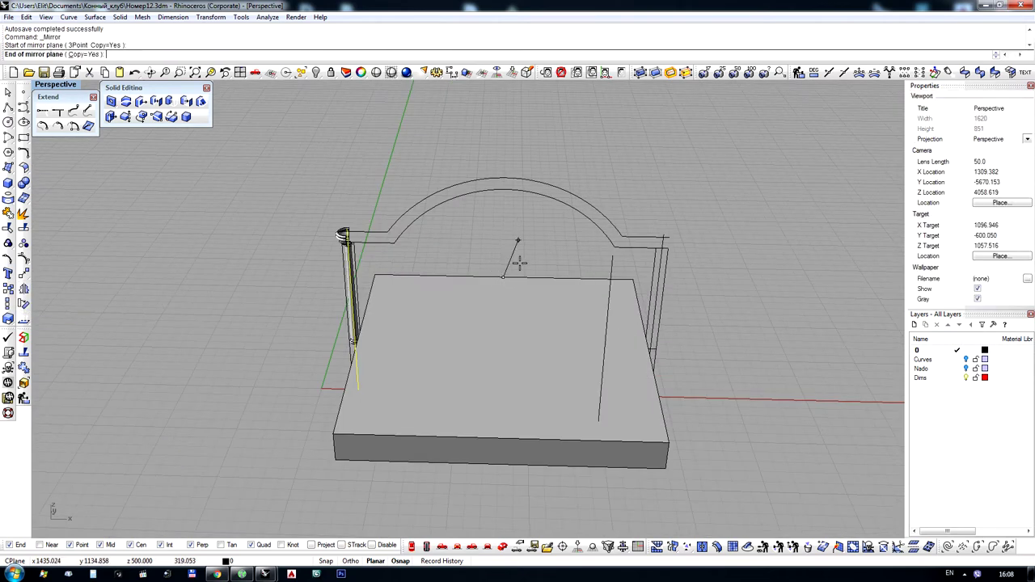
left_click(519, 263)
Trim the arch's lower curve beyond the turned column's axis, using both axis lines as cutting objects
scroll(317, 258, "up", 3)
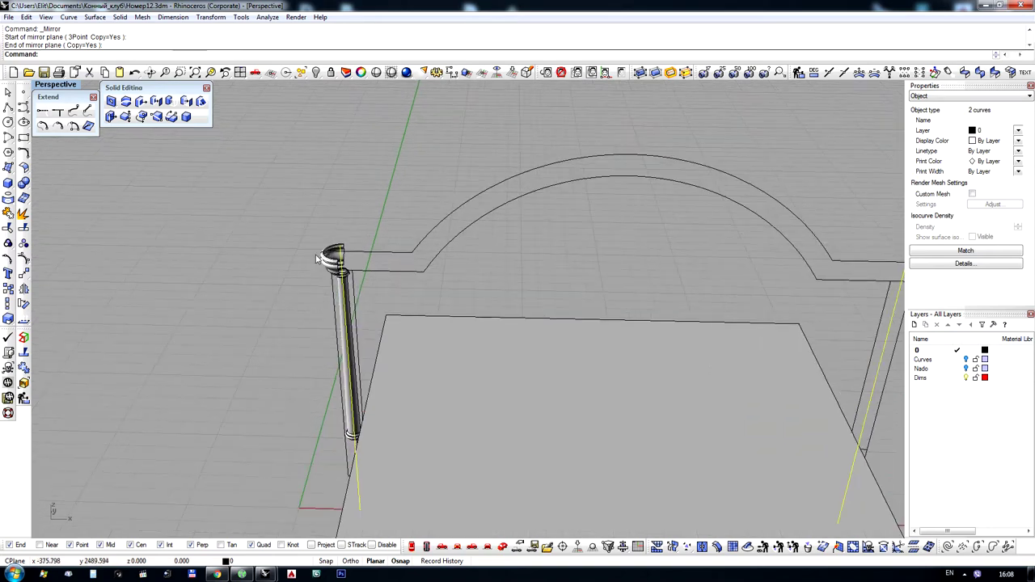
scroll(317, 259, "up", 3)
right_click_drag(317, 258, 332, 152)
scroll(332, 152, "up", 8)
scroll(361, 359, "down", 4)
right_click_drag(362, 359, 356, 352)
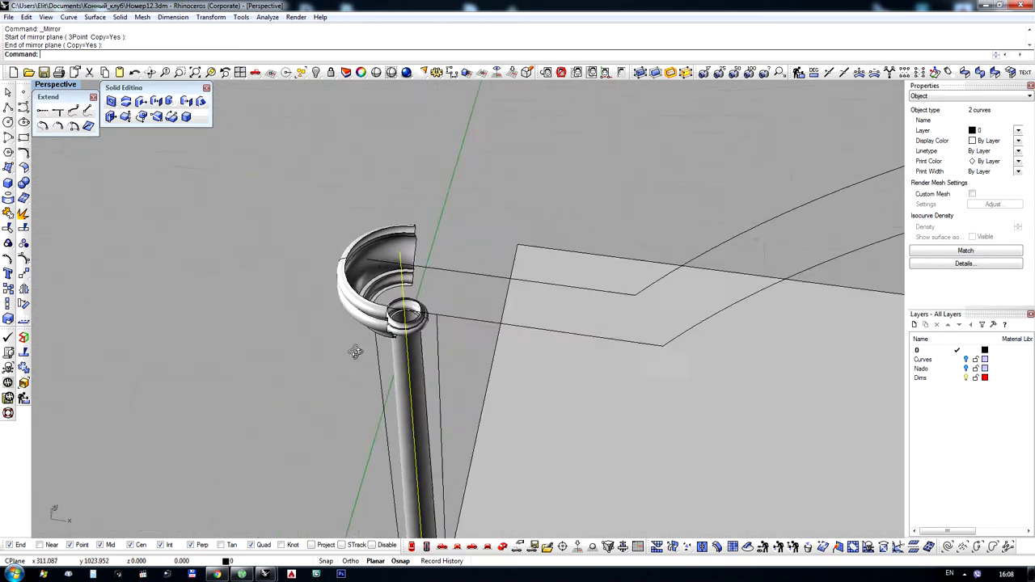
scroll(356, 352, "up", 4)
left_click(8, 242)
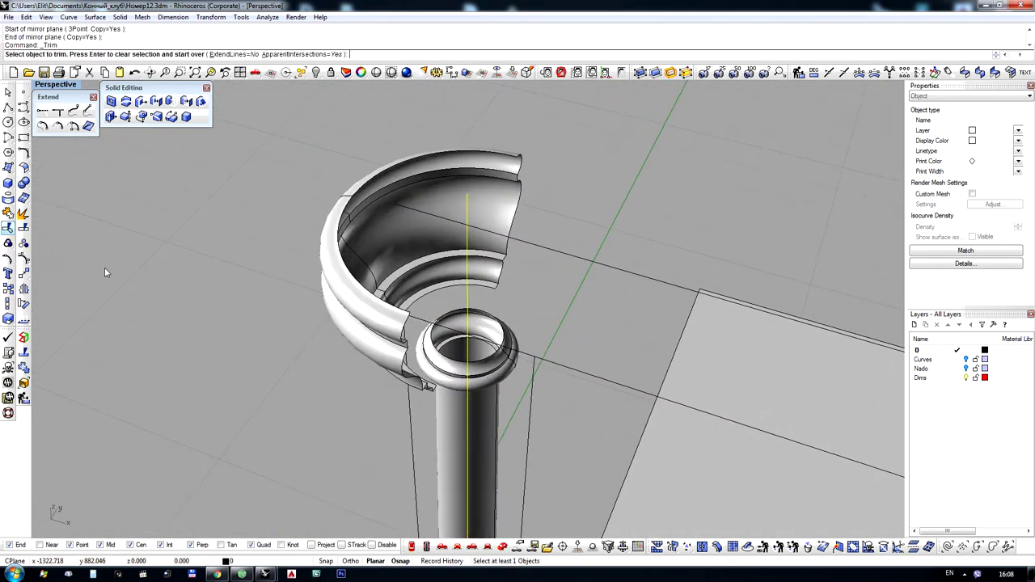
left_click(426, 325)
Trim the other end of the arch's lower curve beyond the mirrored axis at the opposite post
scroll(420, 242, "down", 8)
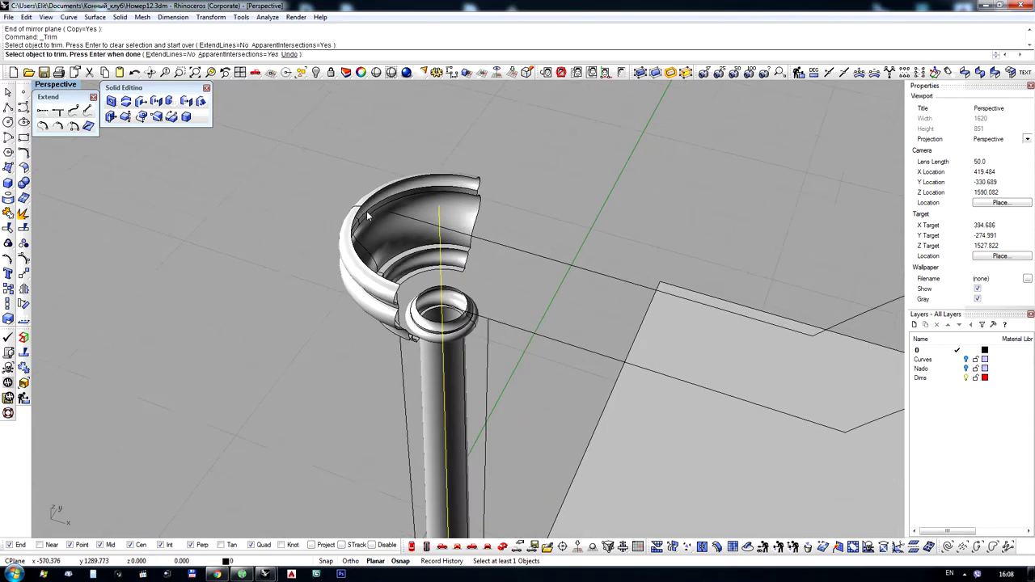
right_click_drag(419, 218, 550, 212)
scroll(607, 247, "up", 12)
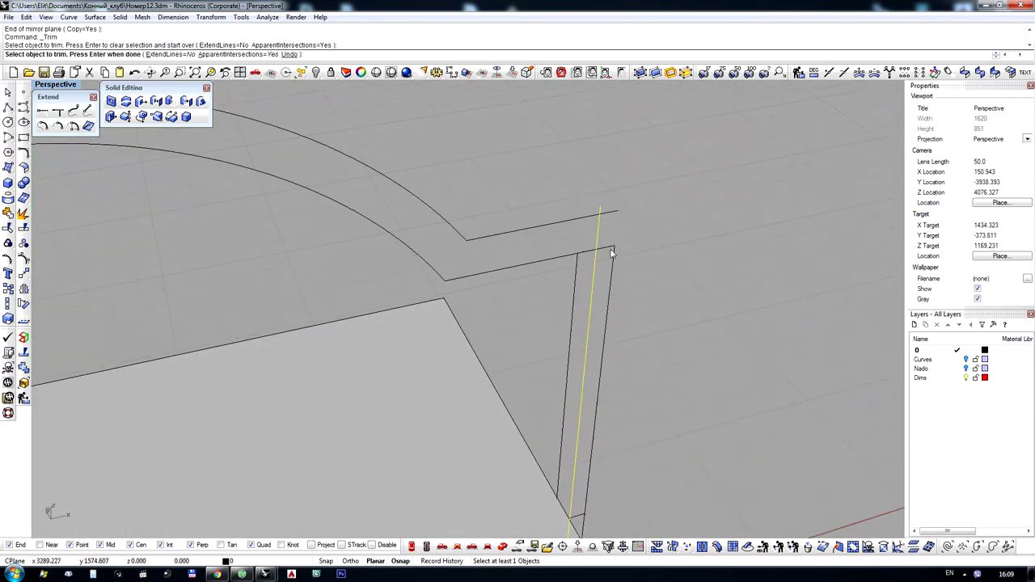
left_click(604, 247)
right_click(651, 237)
scroll(691, 194, "down", 12)
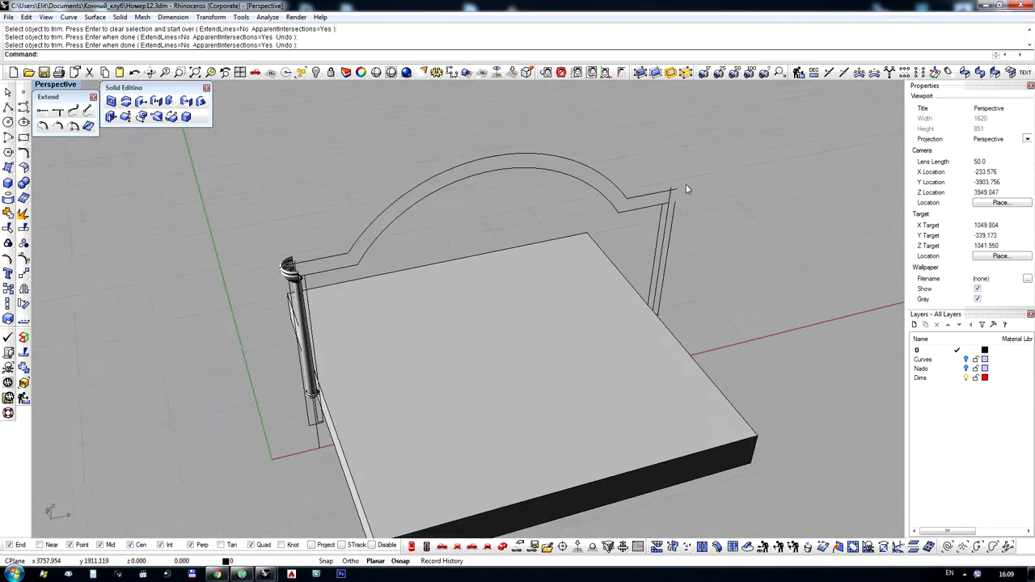
right_click_drag(685, 186, 567, 183)
scroll(517, 251, "up", 12)
left_click(518, 310)
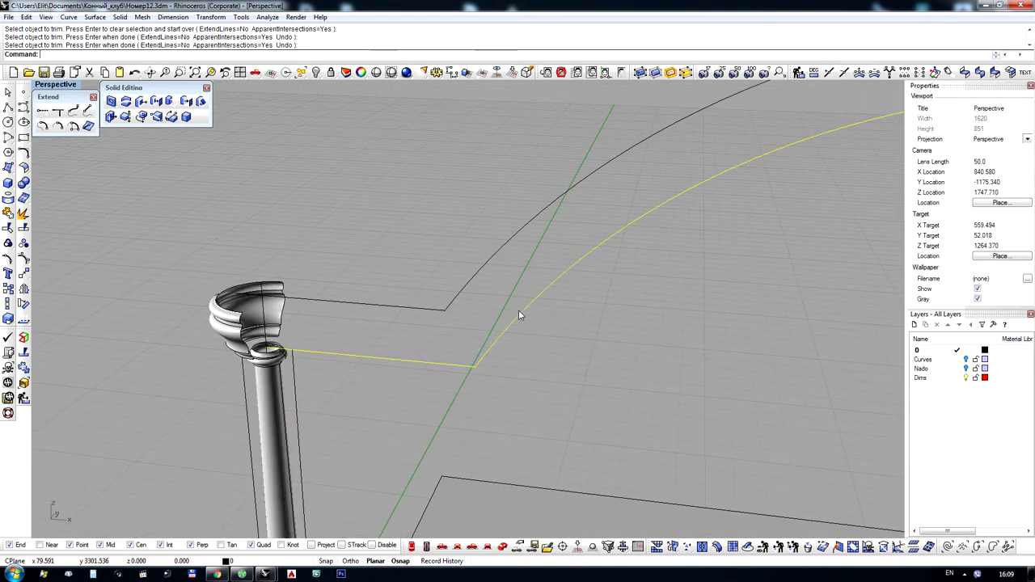
right_click_drag(518, 310, 548, 302)
scroll(298, 343, "up", 5)
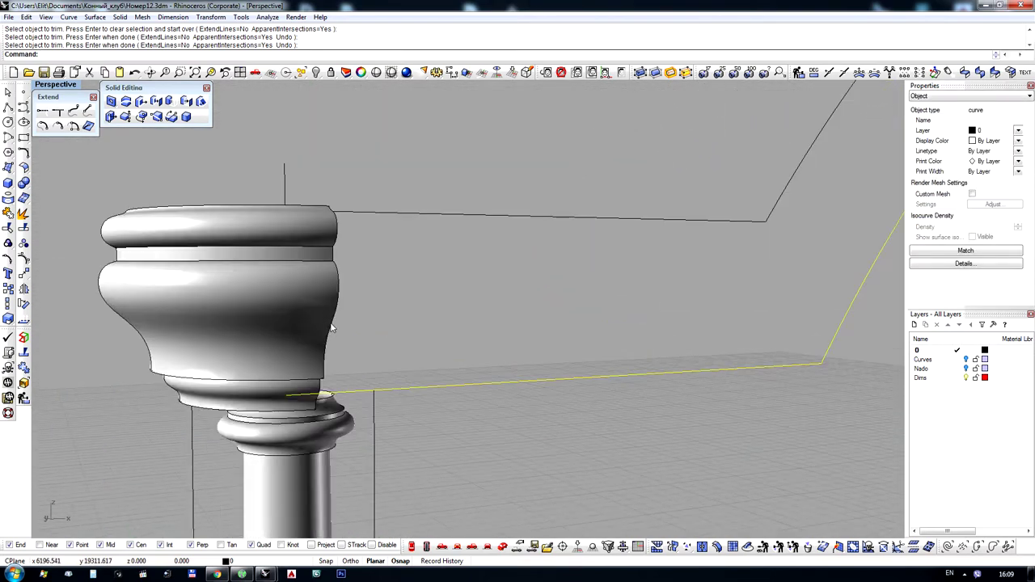
left_click(331, 327)
left_click(480, 383)
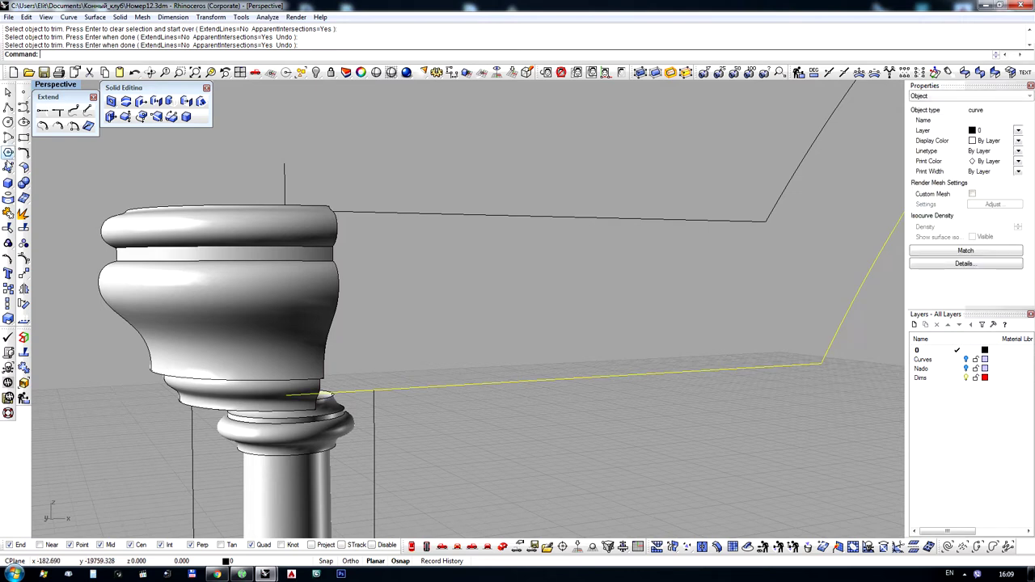
left_click(9, 172)
left_click(70, 196)
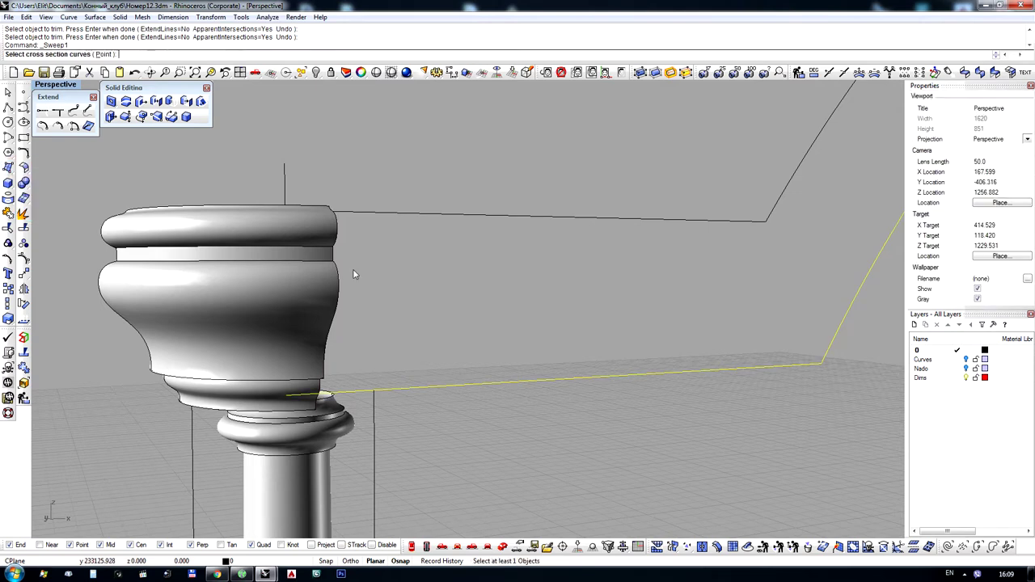
left_click(357, 283)
left_click(376, 301)
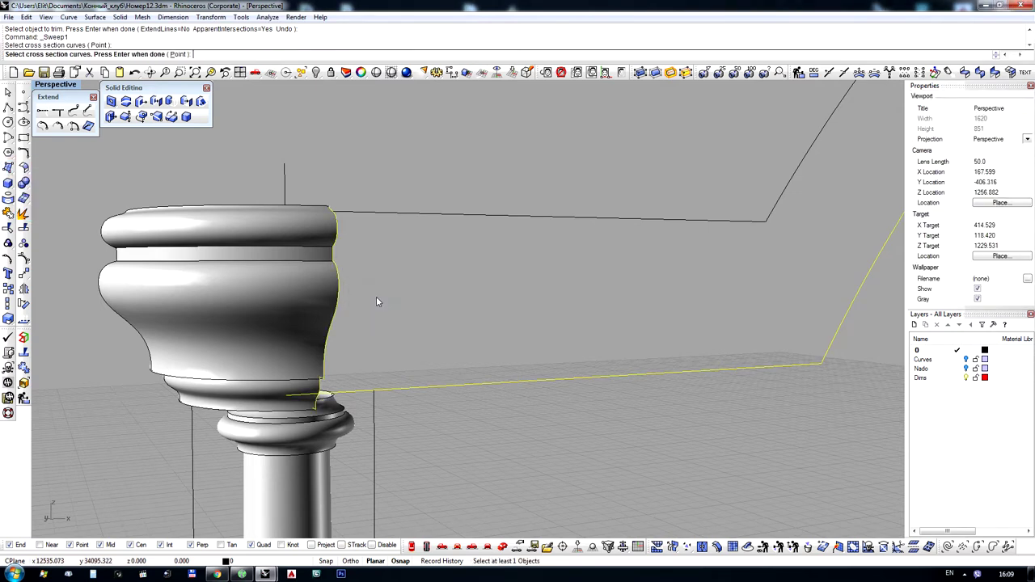
right_click(375, 296)
Sweep the front cornice profile along the trimmed lower arch curve as a single rail, with Freeform style and cross sections not simplified
right_click(852, 274)
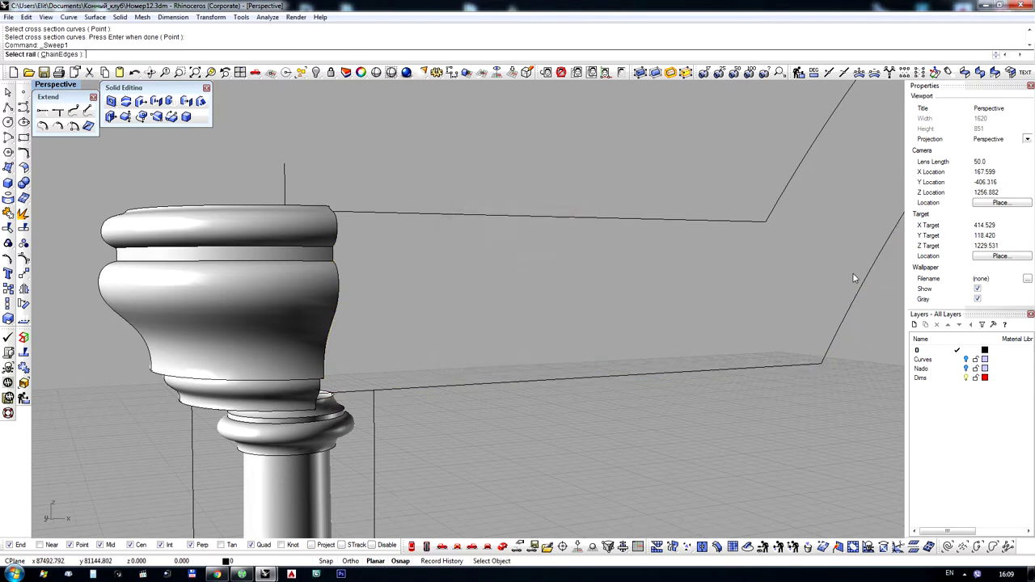
left_click(884, 245)
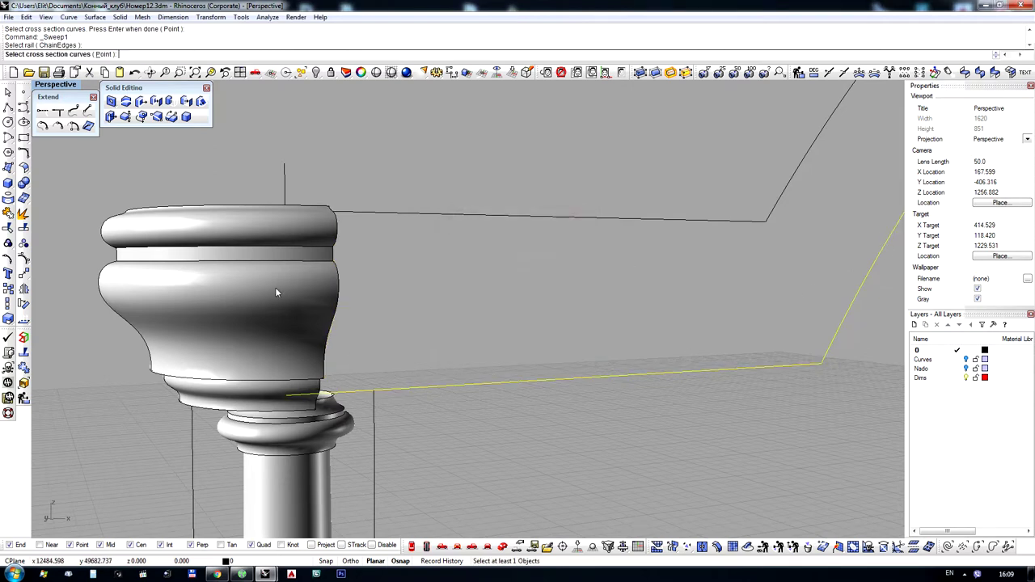
left_click(338, 272)
left_click(377, 306)
right_click(356, 413)
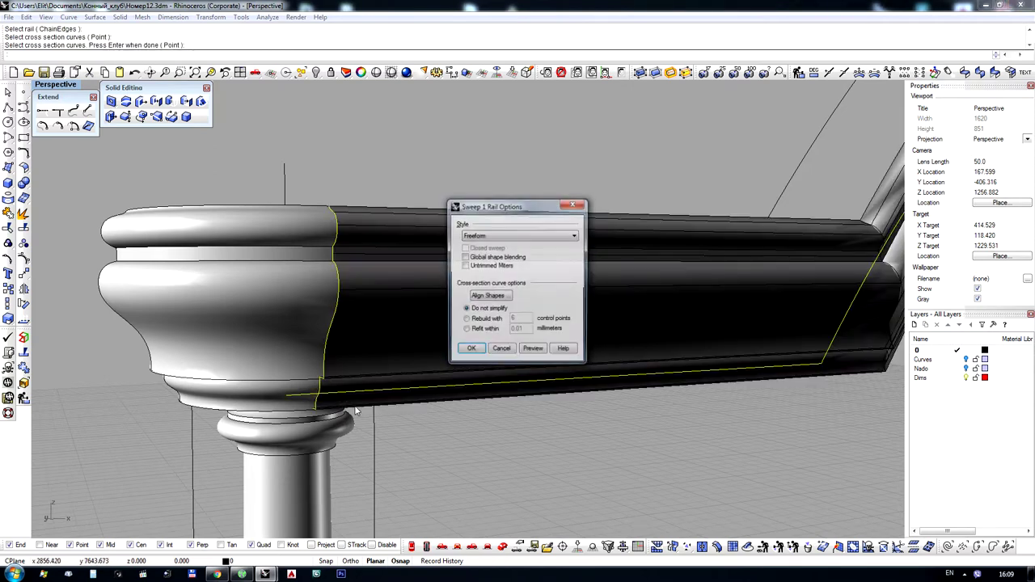
key("Return")
scroll(310, 266, "down", 18)
right_click_drag(429, 279, 394, 274)
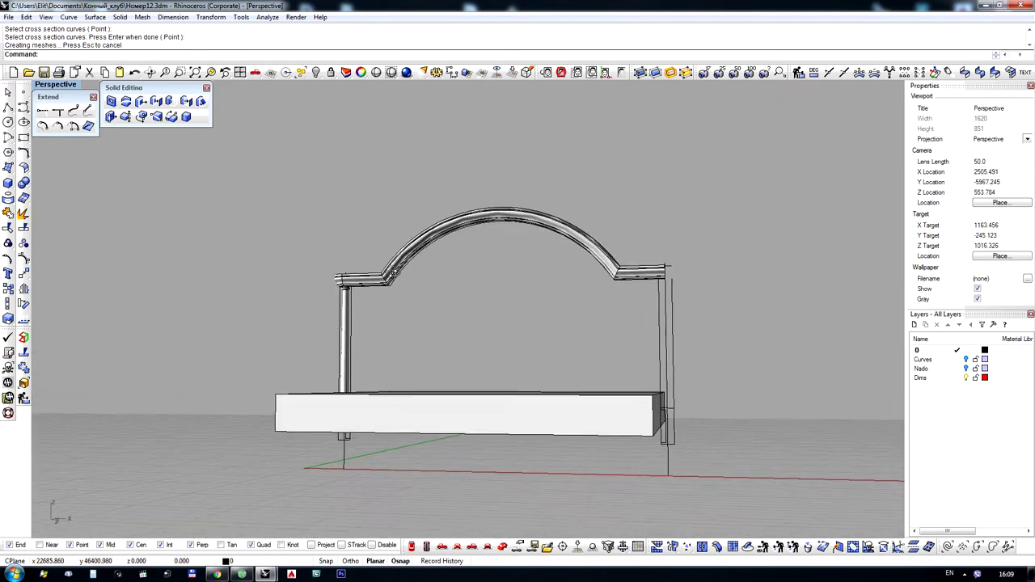
Examine the swept cornice moulding and where it meets the rounded end above the turned column from several angles
right_click_drag(485, 279, 426, 286)
scroll(311, 270, "up", 10)
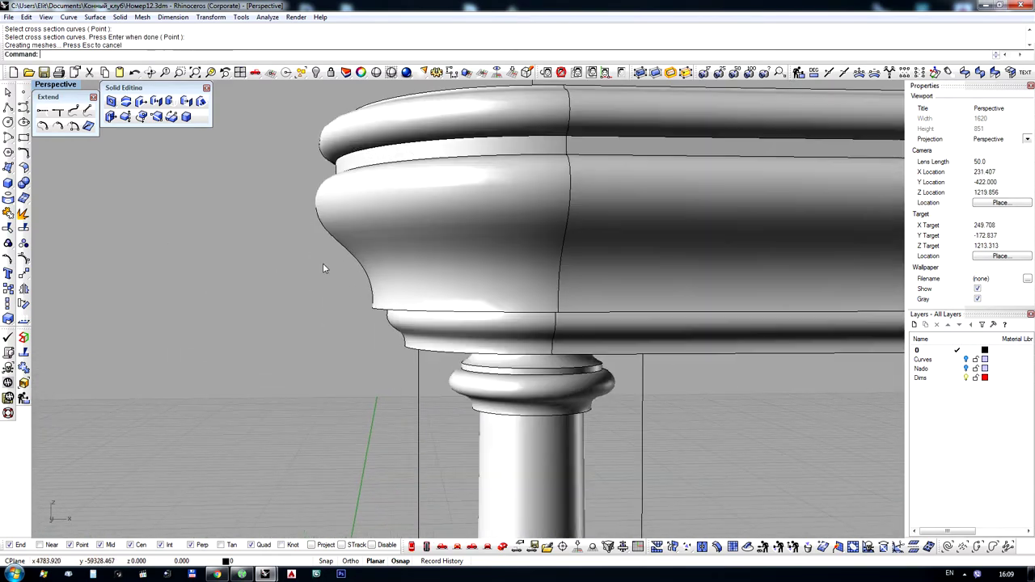
scroll(322, 262, "down", 6)
scroll(346, 224, "up", 6)
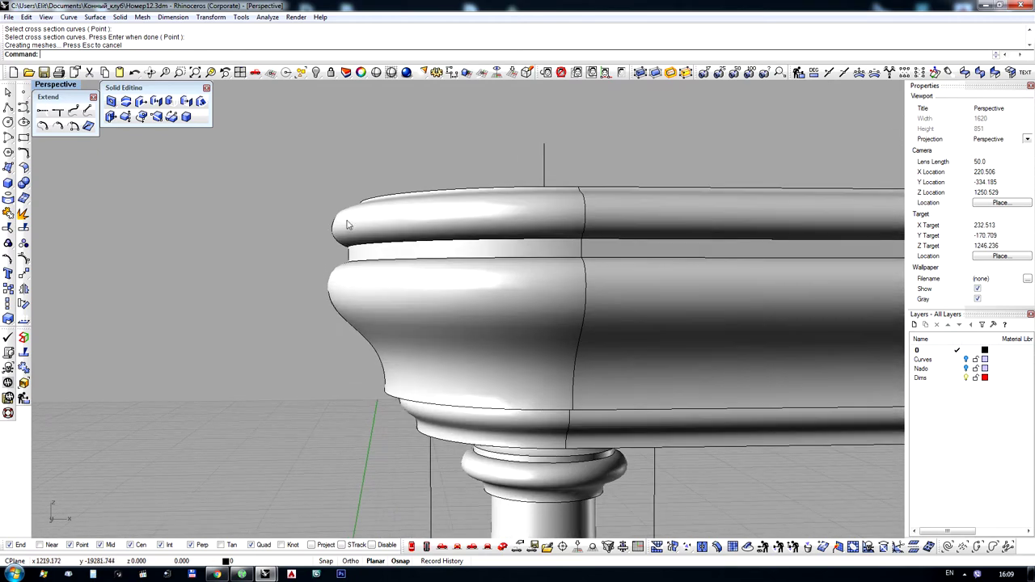
scroll(363, 228, "down", 10)
right_click_drag(364, 231, 402, 241)
scroll(383, 209, "down", 8)
right_click_drag(381, 209, 477, 286)
scroll(393, 328, "up", 4)
right_click_drag(393, 327, 485, 323)
scroll(369, 233, "up", 5)
scroll(374, 235, "down", 4)
Move the platform slab forward from its rear corner so its back edge sits close to the arched frame
left_click(466, 396)
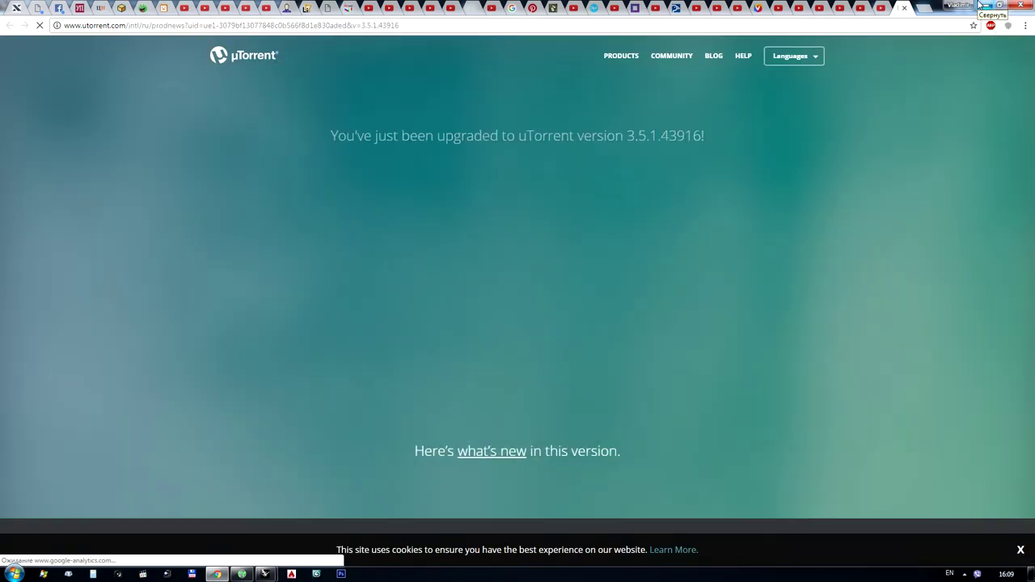
left_click(983, 5)
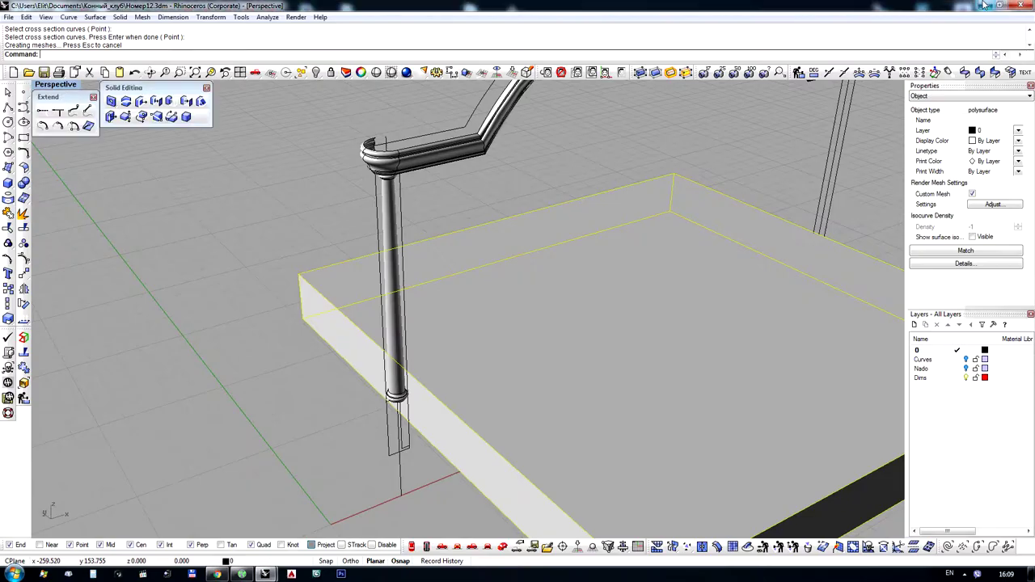
right_click_drag(357, 292, 380, 300)
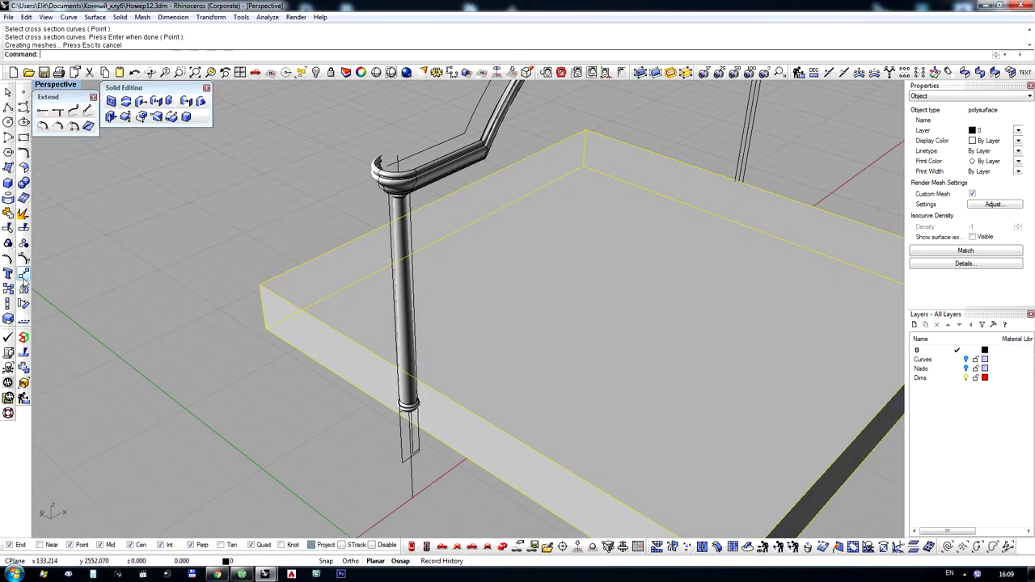
left_click(23, 275)
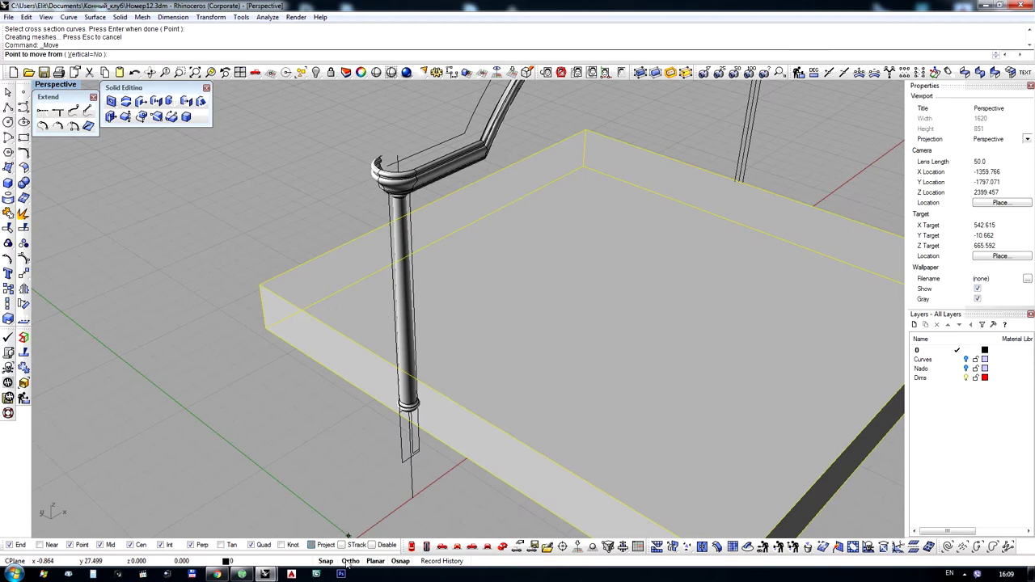
left_click(258, 287)
scroll(294, 381, "down", 6)
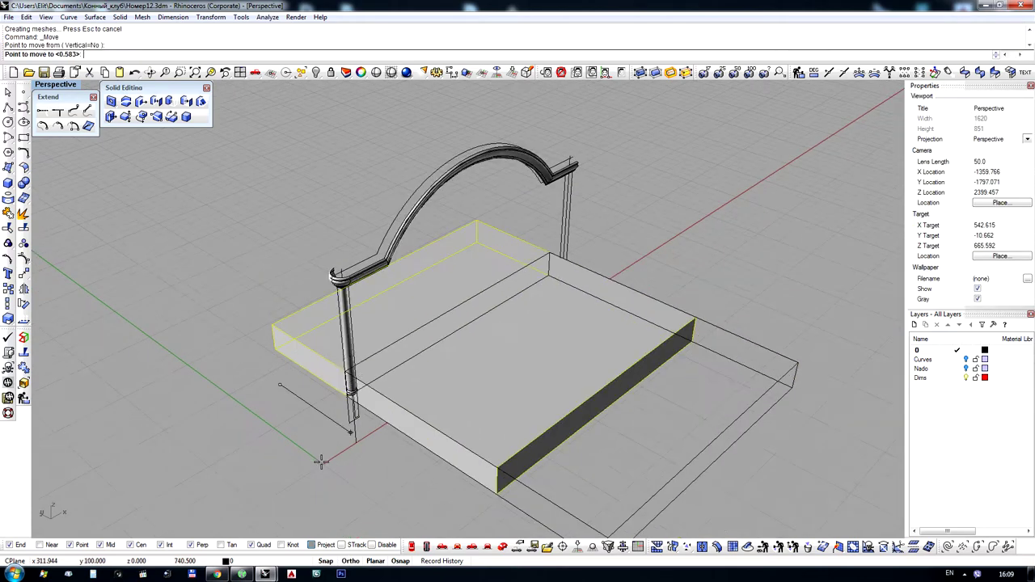
left_click(356, 440)
left_click(407, 465)
Examine the cornice's proportions above the column and along the arch, from far and near
right_click_drag(408, 466, 343, 452)
scroll(395, 252, "up", 5)
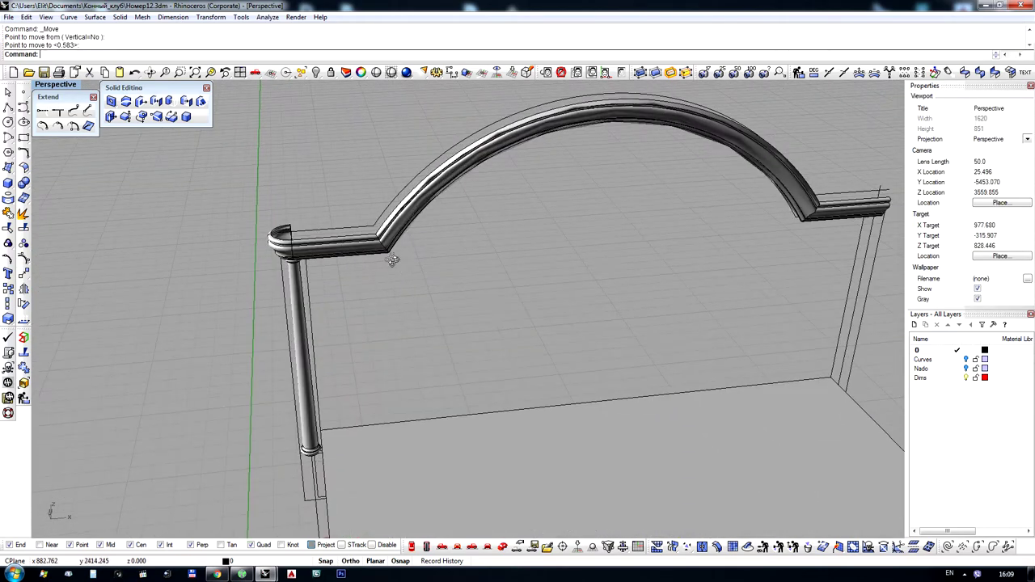
right_click_drag(393, 259, 283, 202)
scroll(349, 231, "up", 5)
scroll(442, 183, "down", 12)
right_click_drag(468, 239, 450, 215)
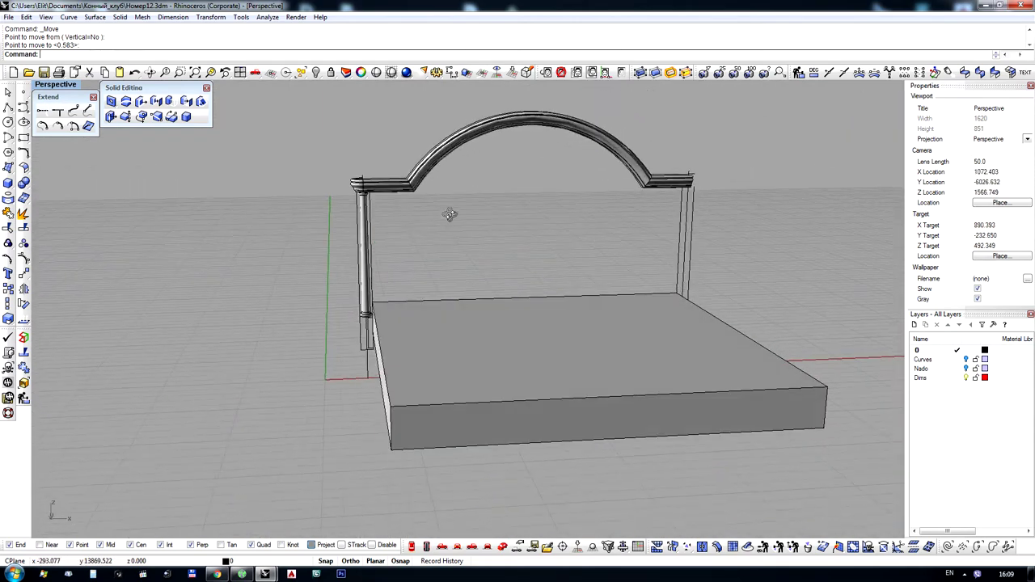
scroll(372, 172, "up", 6)
scroll(372, 171, "down", 5)
right_click_drag(371, 171, 364, 219)
scroll(329, 170, "up", 6)
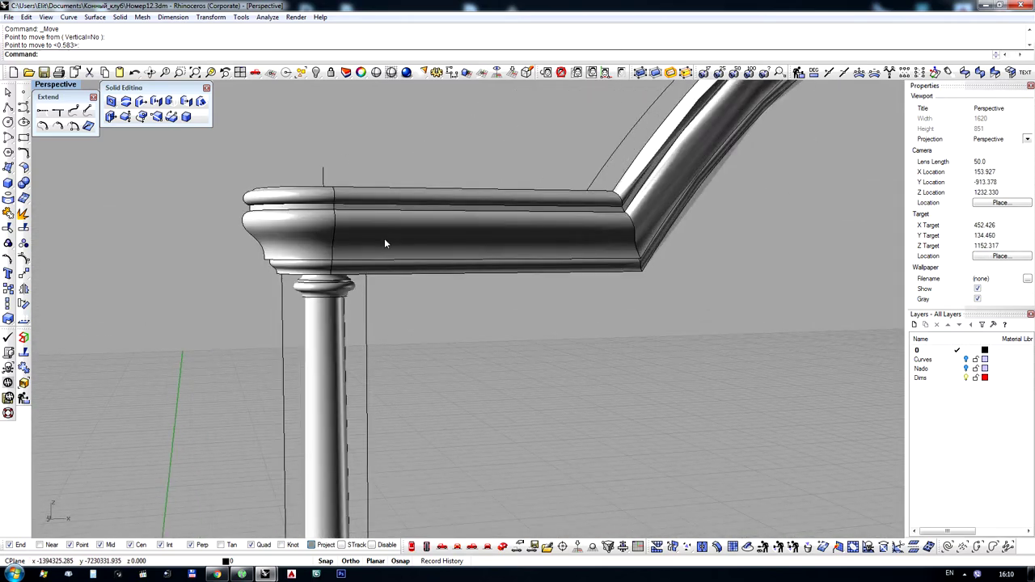
Delete the swept cornice moulding and the rounded cornice end, keeping the profile and arch curves
left_click(384, 238)
key("Delete")
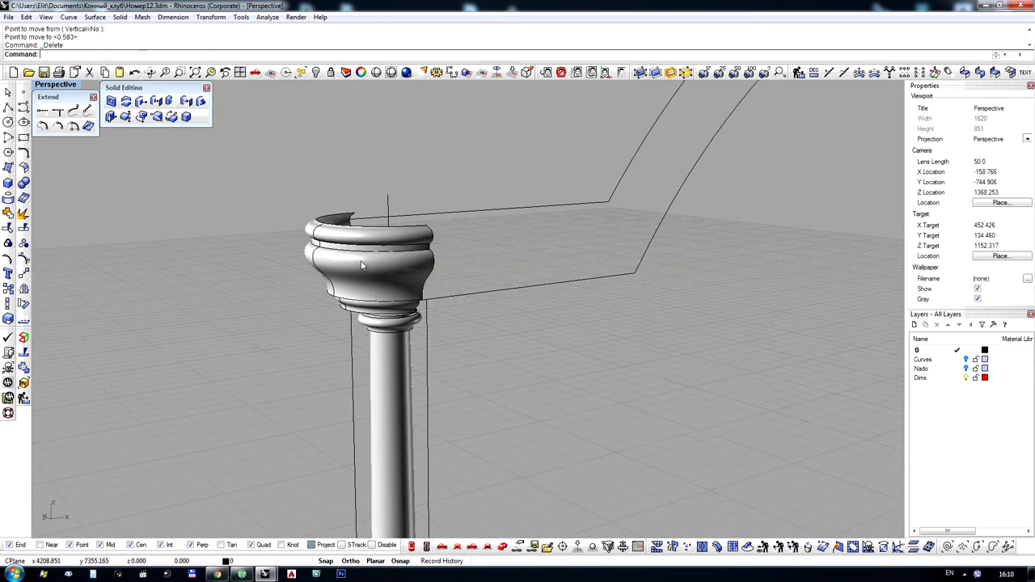
left_click(355, 269)
key("Delete")
scroll(334, 259, "down", 6)
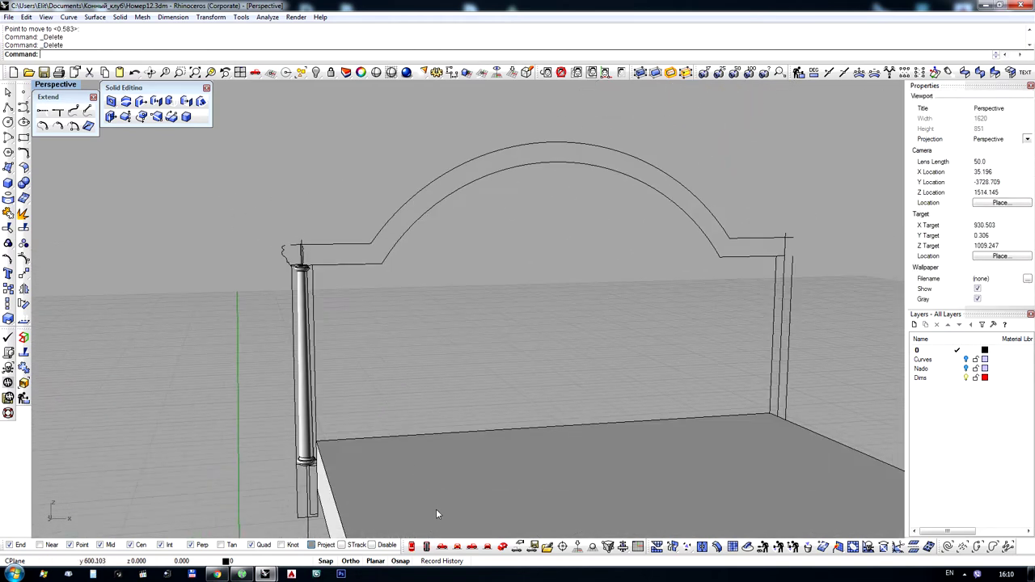
In the front view, show the cornice profile's control points and shift its ten upper points outward by about 6.6 units
left_click(459, 548)
right_click_drag(82, 167, 366, 247)
scroll(356, 247, "up", 14)
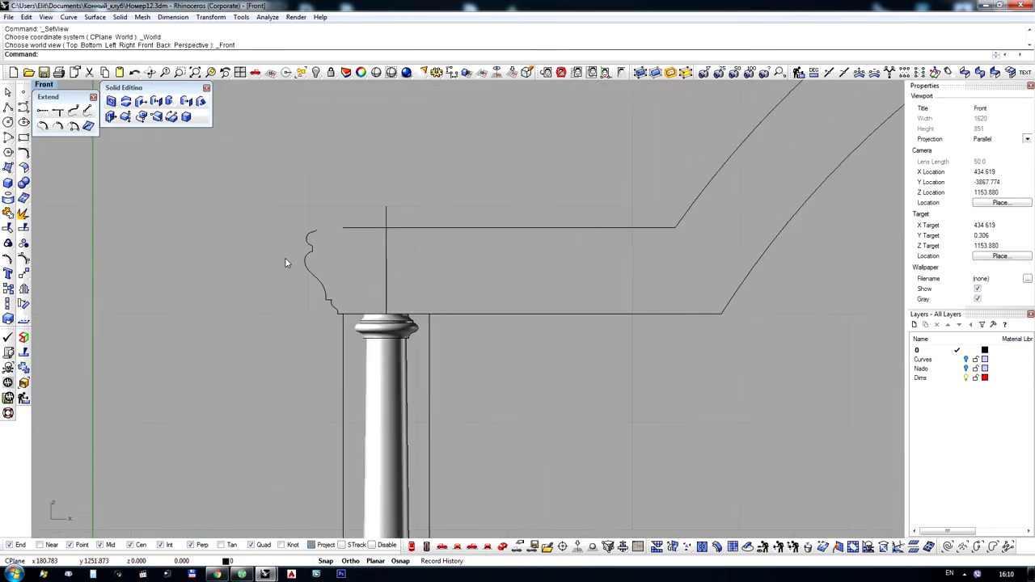
left_click(348, 246)
left_click(9, 257)
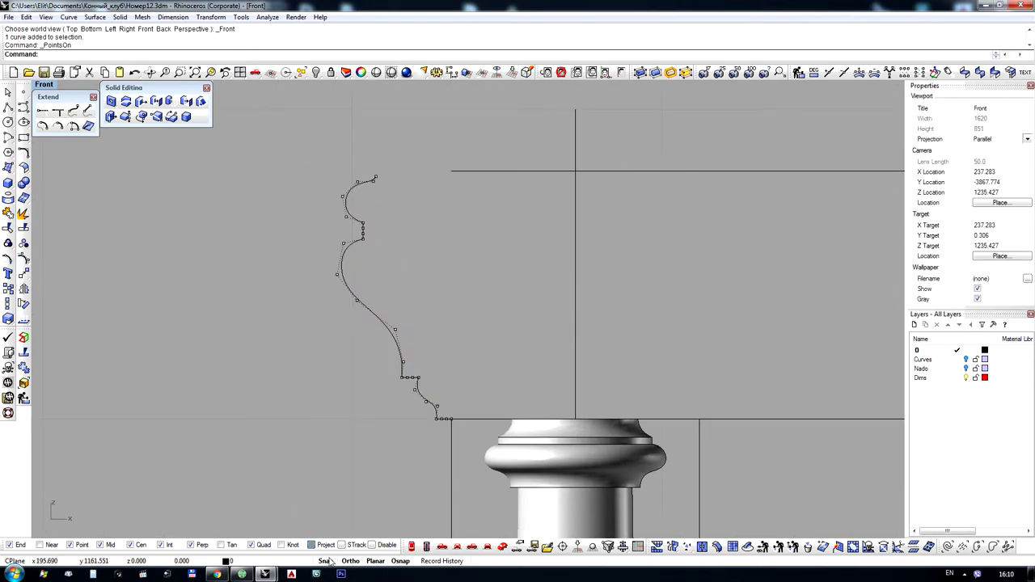
scroll(321, 173, "up", 3)
left_click_drag(464, 327, 473, 342)
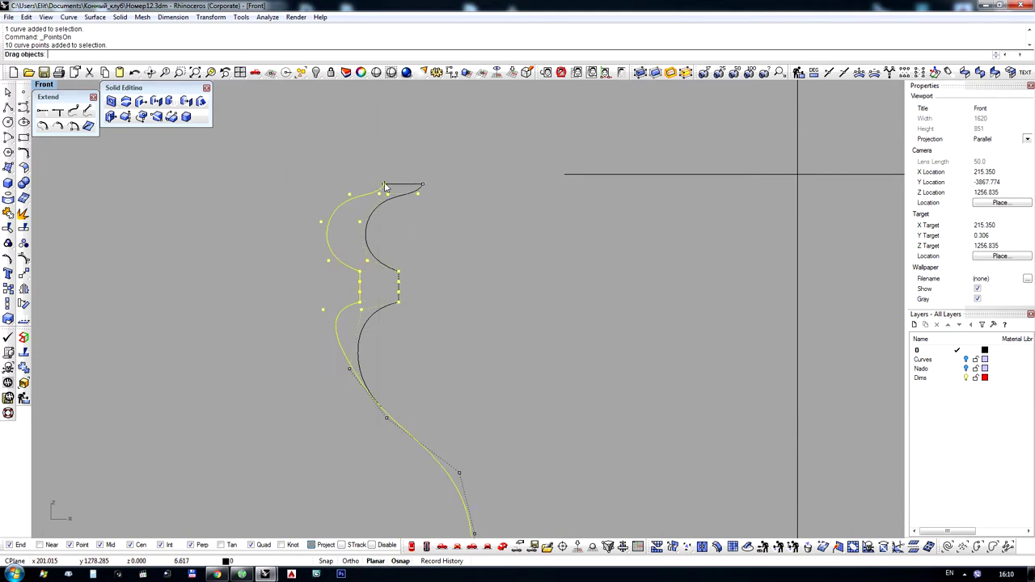
left_click_drag(385, 186, 385, 186)
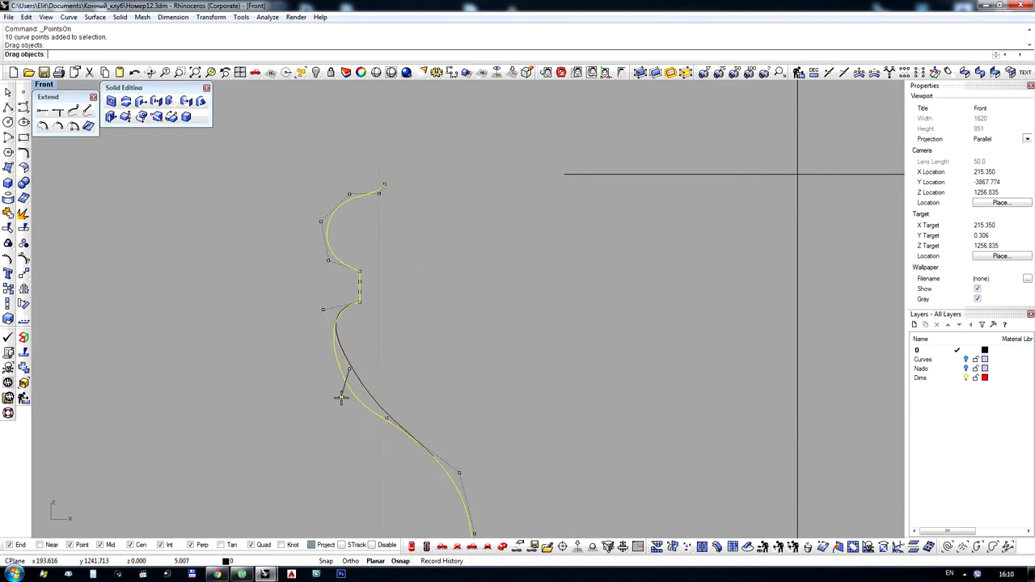
Reshape the profile's middle bulge into a fuller curve by moving the control points beneath it down and outward
left_click_drag(341, 396, 359, 397)
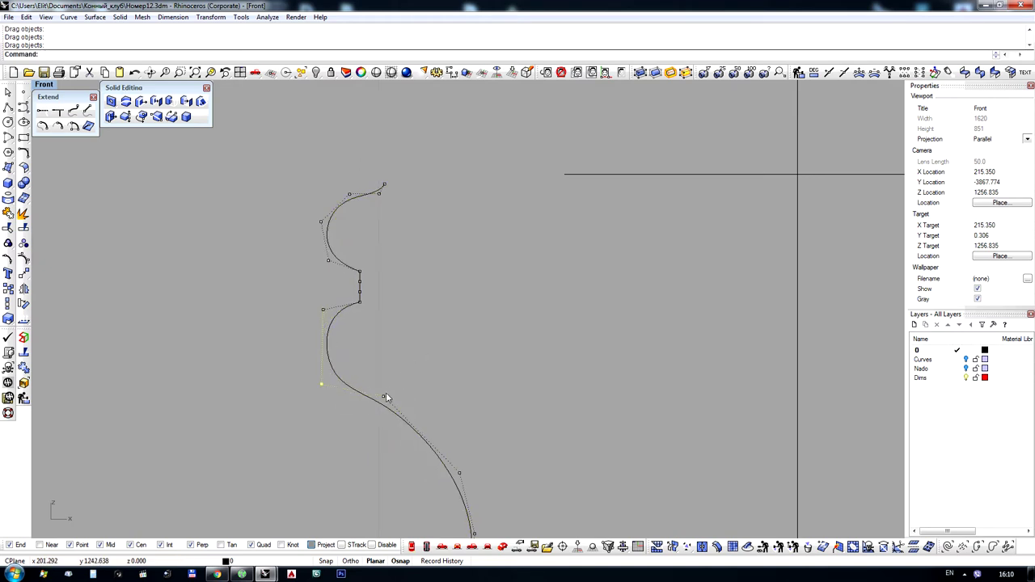
scroll(429, 290, "down", 3)
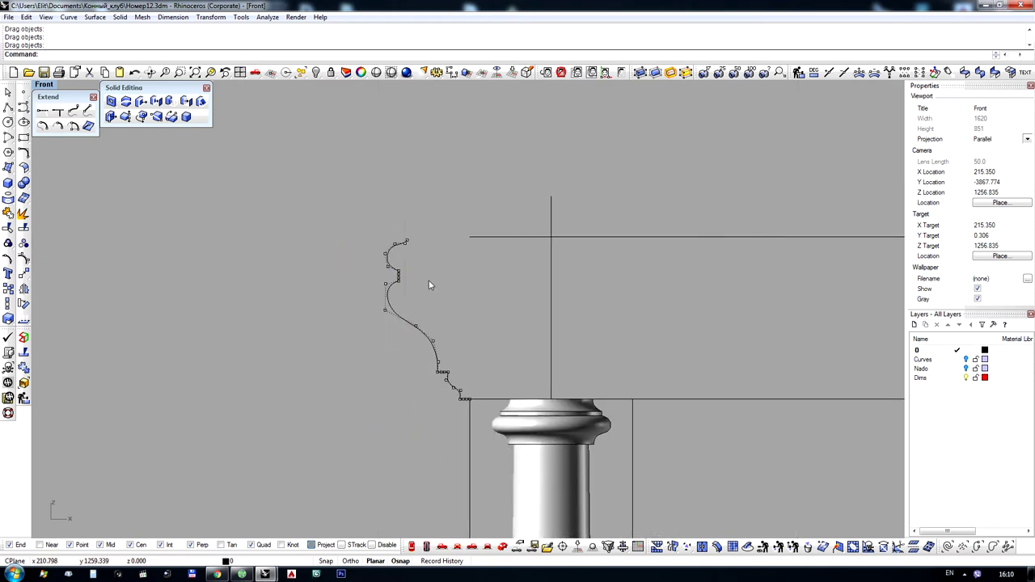
scroll(342, 291, "up", 4)
scroll(356, 348, "up", 3)
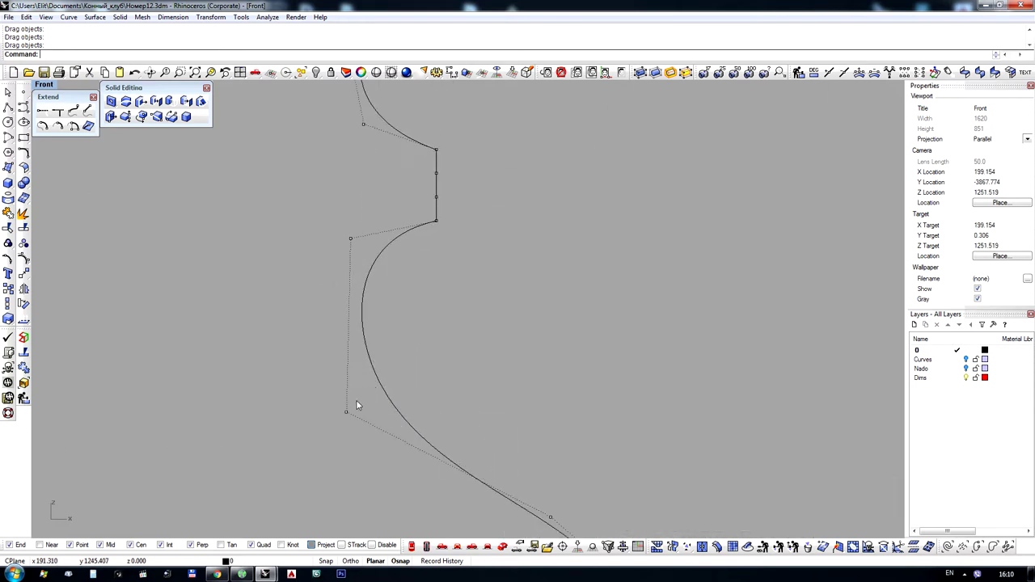
scroll(362, 289, "down", 4)
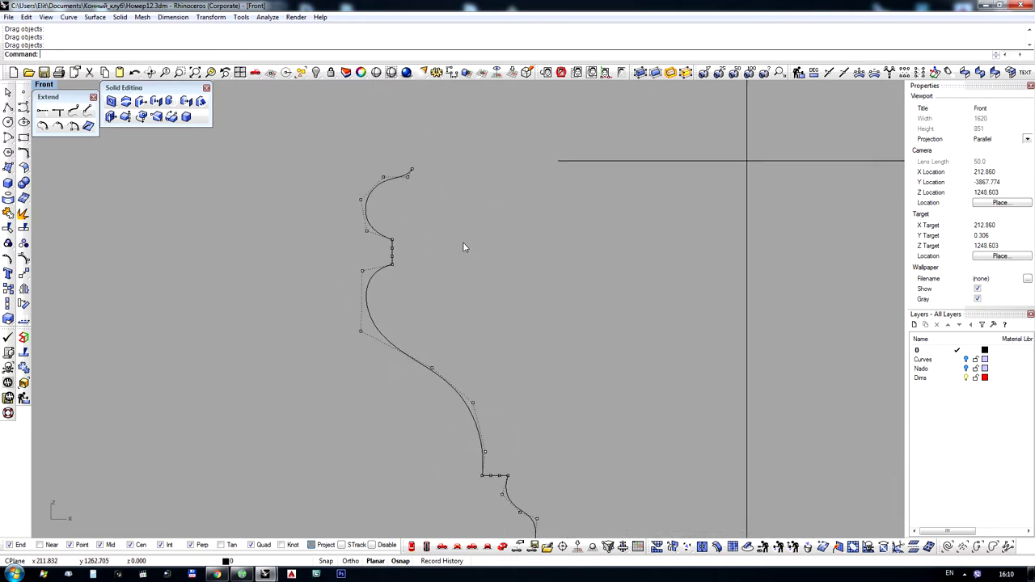
Refine the profile's S-curve above the lower ledge by adjusting two of its control points, and hide the control points
scroll(449, 349, "up", 3)
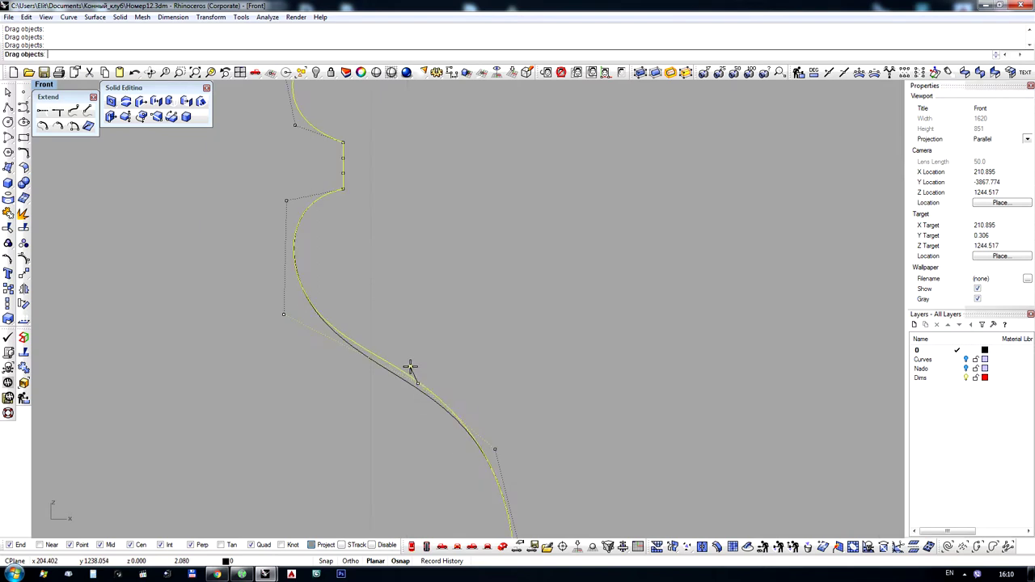
key("Escape")
scroll(413, 299, "down", 3)
scroll(424, 342, "up", 5)
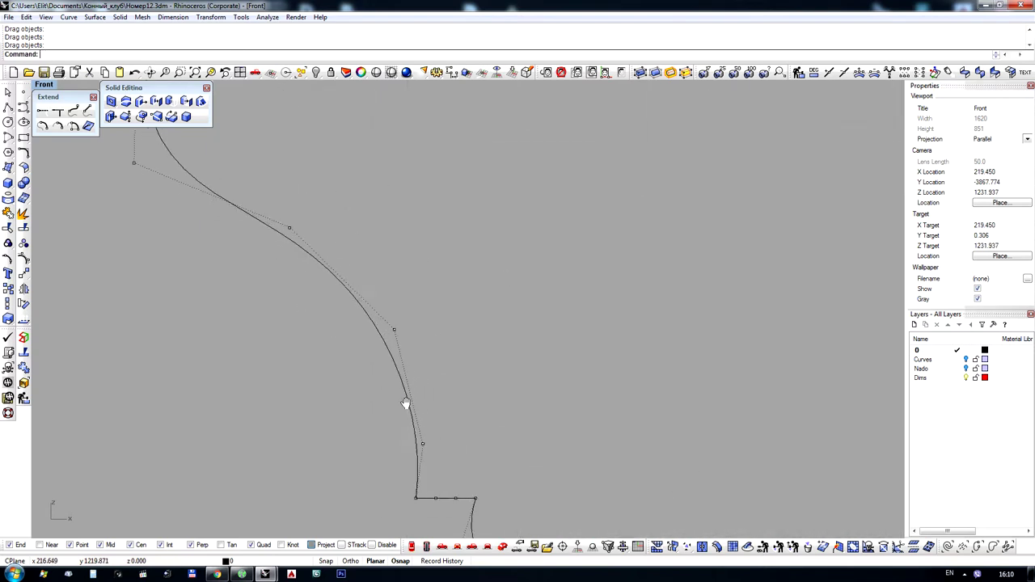
scroll(404, 411, "up", 3)
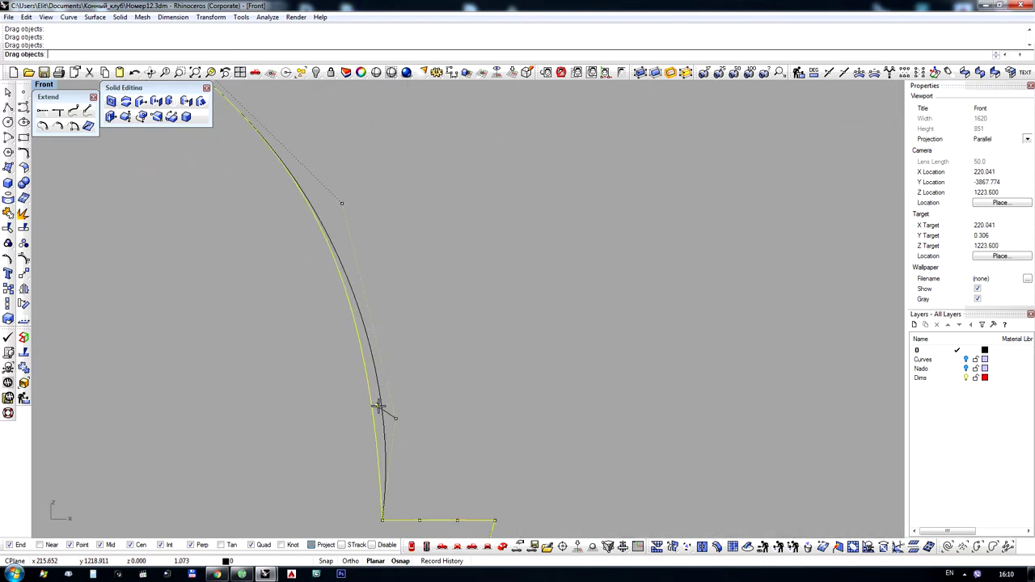
key("Escape")
scroll(451, 398, "down", 5)
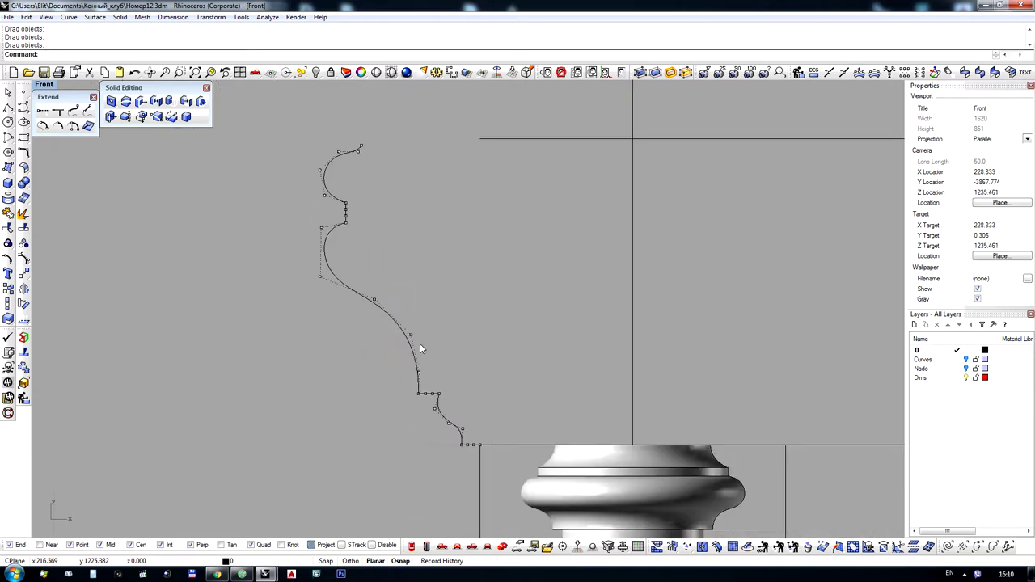
scroll(393, 277, "up", 4)
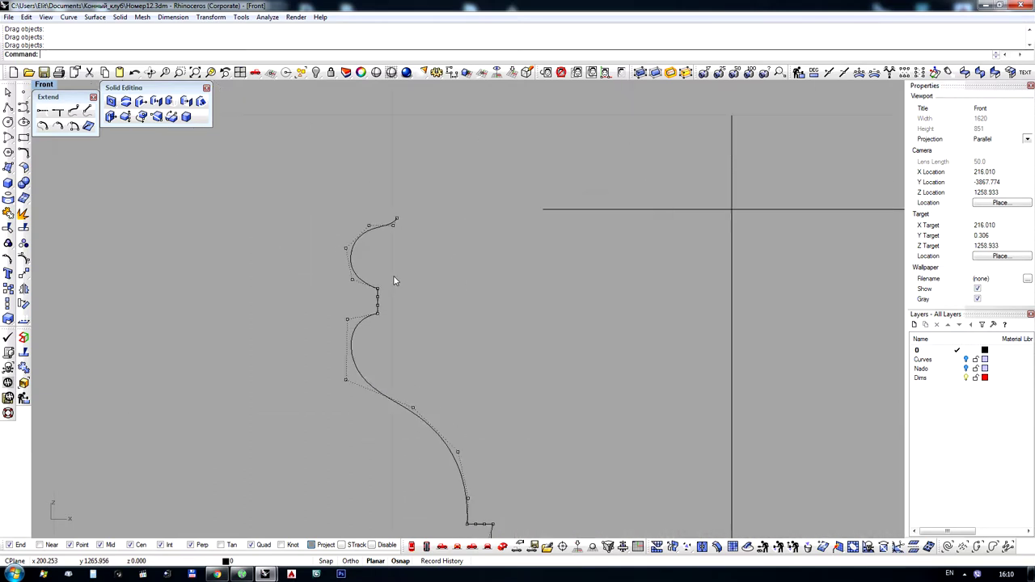
scroll(378, 291, "up", 2)
scroll(371, 291, "up", 1)
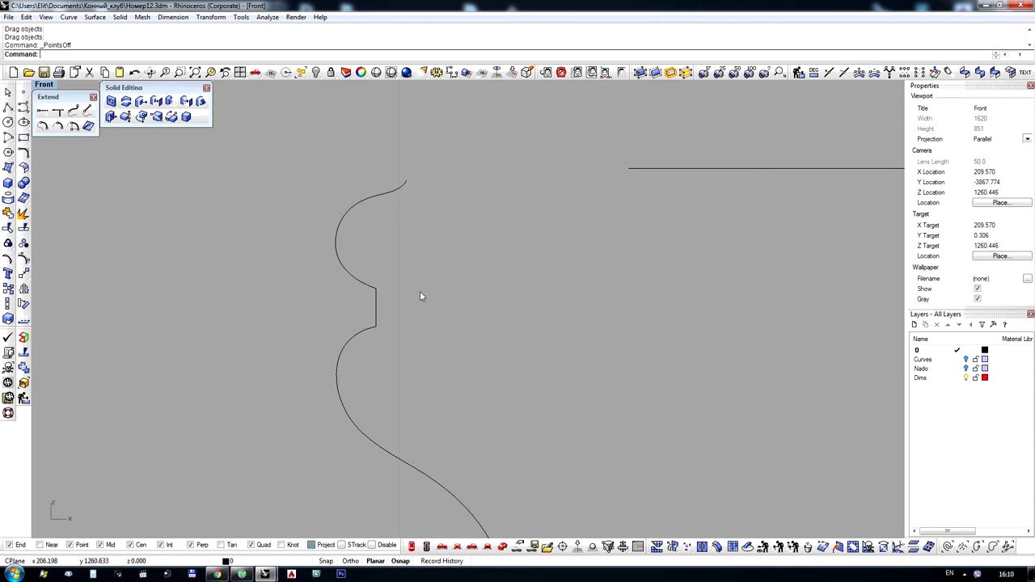
Explode the cornice profile and delete its uppermost bulge and the short vertical neck segment
left_click(24, 203)
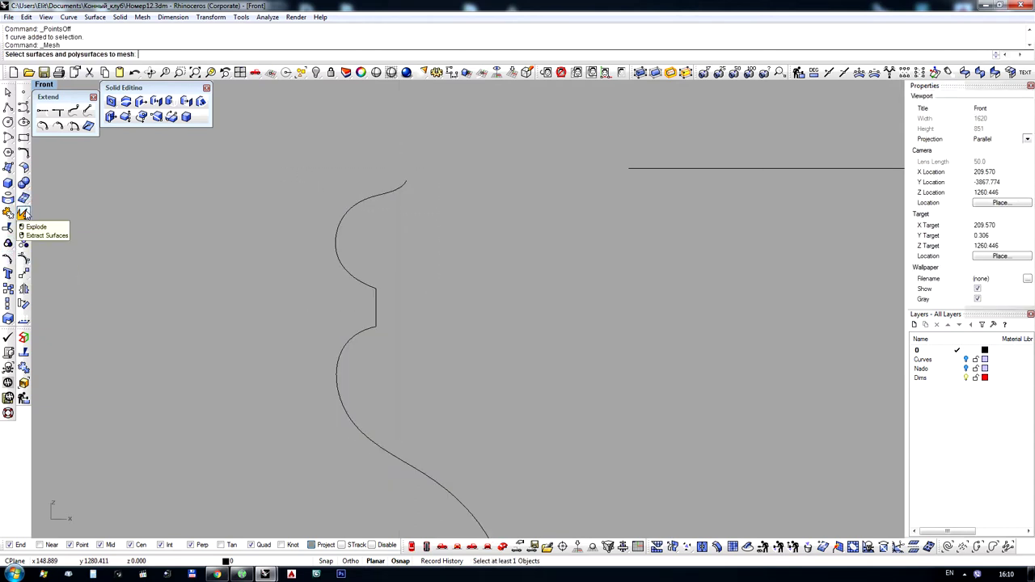
left_click(24, 213)
left_click_drag(410, 300, 290, 175)
key("Return")
key("Delete")
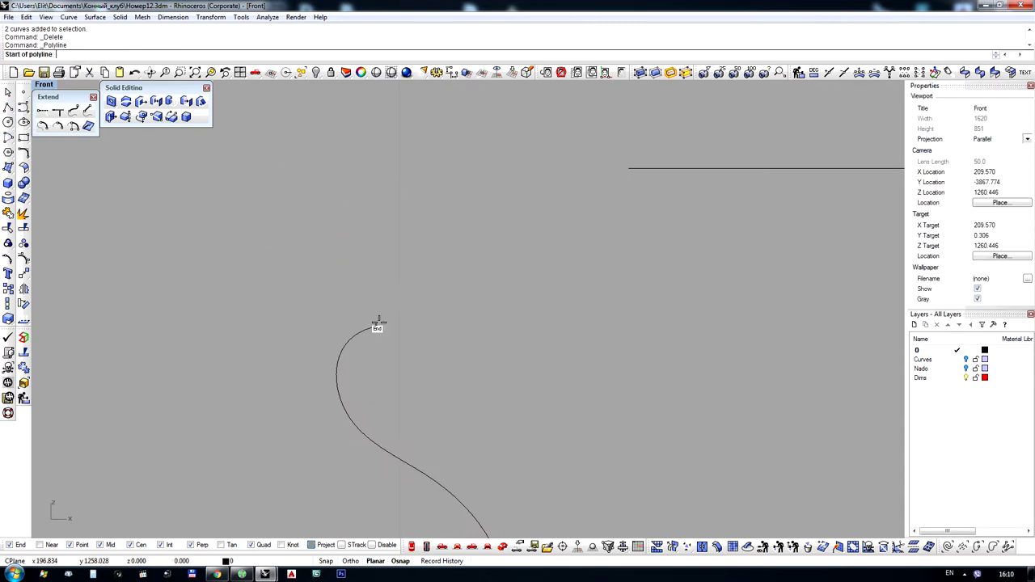
Draw a short vertical line up from the middle bulge's end and a degree-3 curve flaring outward from its top
left_click(383, 286)
key("Return")
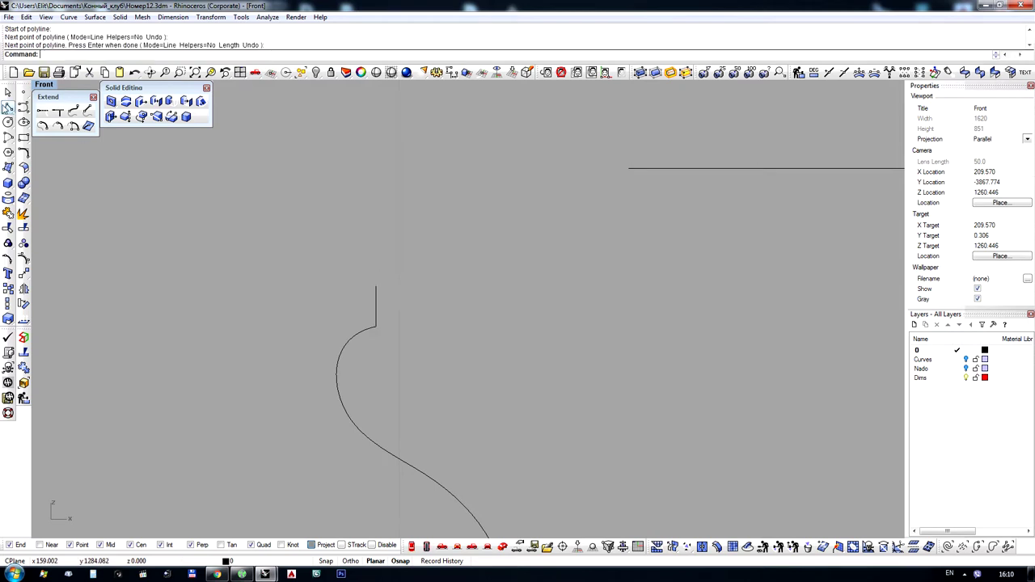
left_click(10, 107)
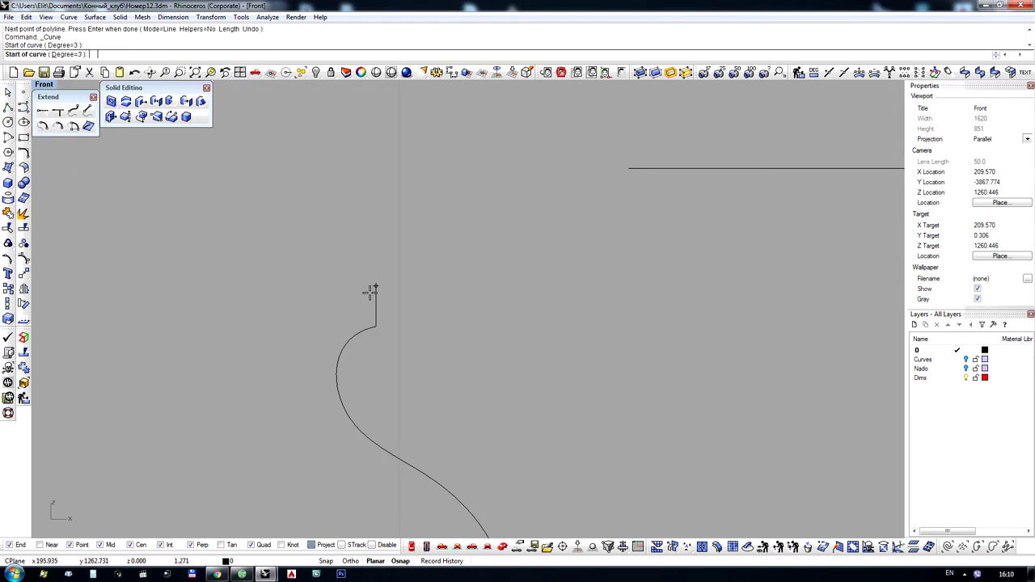
left_click(335, 281)
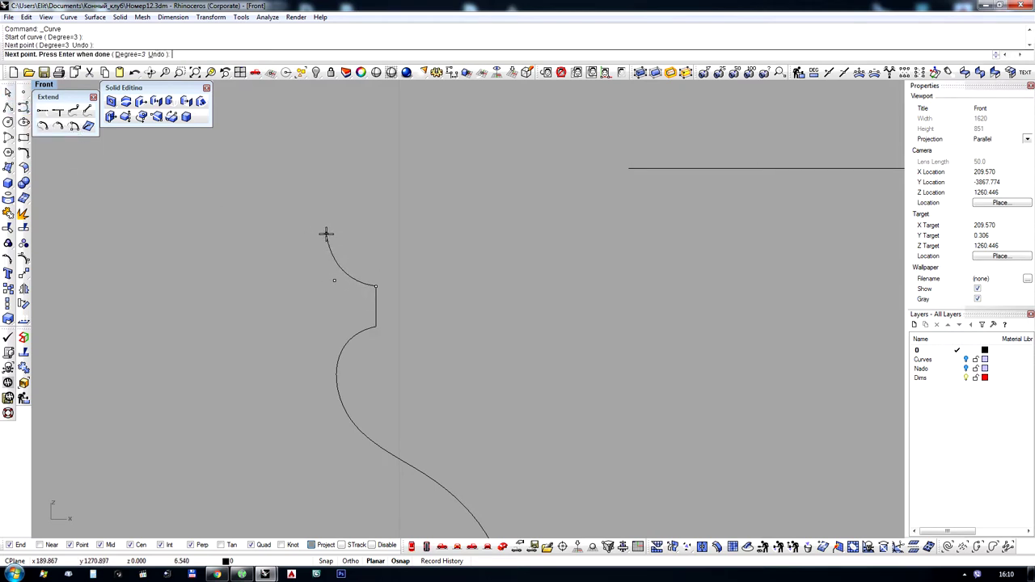
right_click(279, 211)
Reshape the flaring top curve into a pronounced S by moving its two middle control points
scroll(353, 245, "down", 12)
scroll(353, 240, "up", 13)
left_click(328, 251)
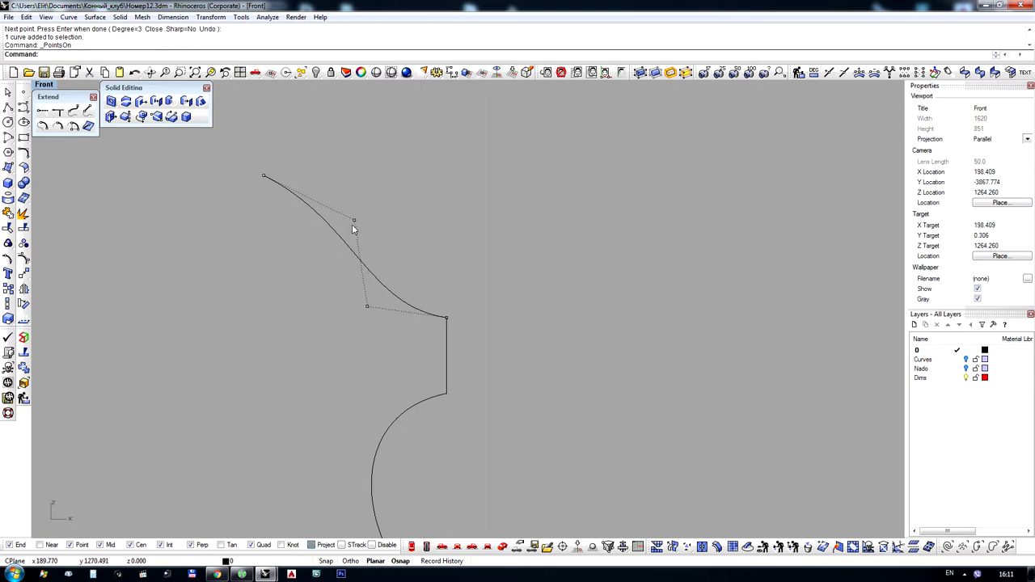
left_click_drag(353, 225, 374, 257)
left_click_drag(366, 308, 312, 292)
scroll(354, 277, "down", 5)
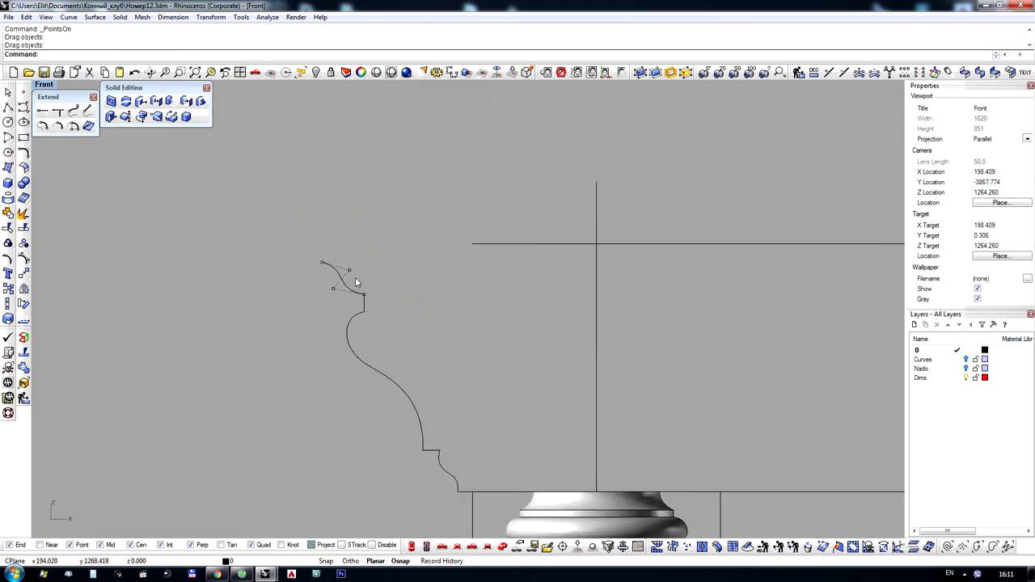
Draw a vertical line from the S-curve's outer end up to the frame's upper line level, and hide the control points
scroll(355, 277, "up", 3)
scroll(354, 267, "up", 5)
scroll(342, 238, "down", 5)
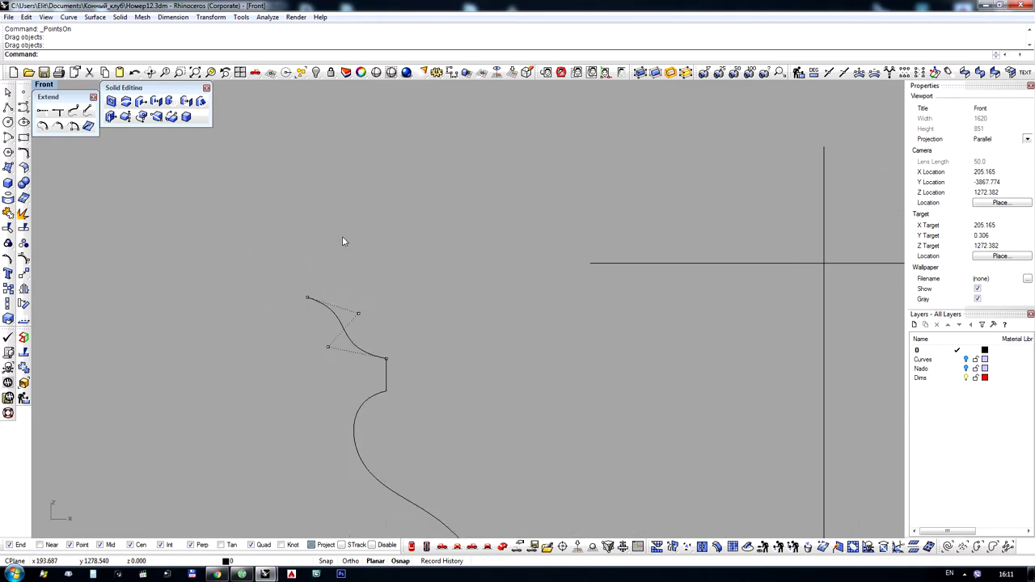
left_click(307, 297)
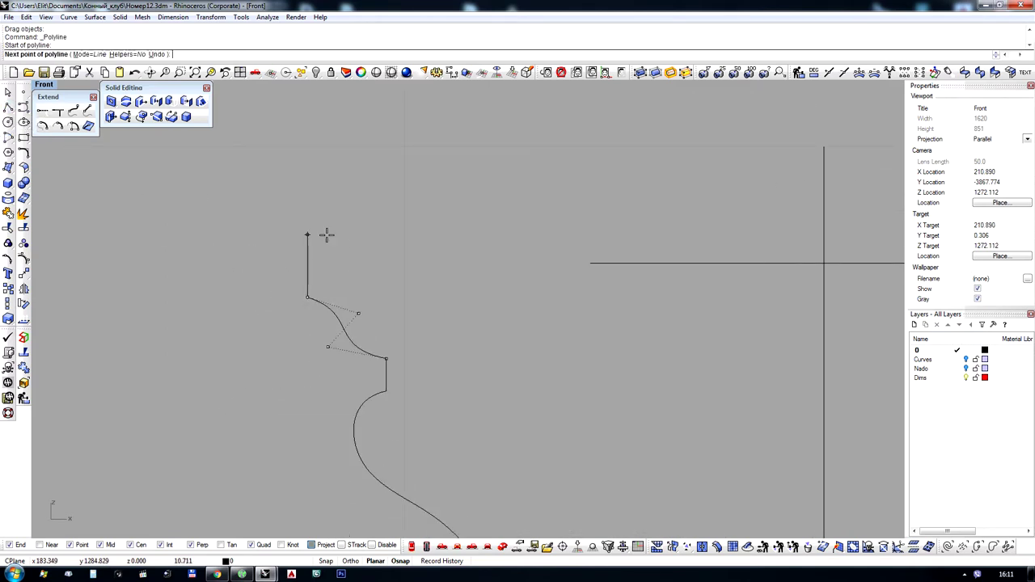
left_click(582, 263)
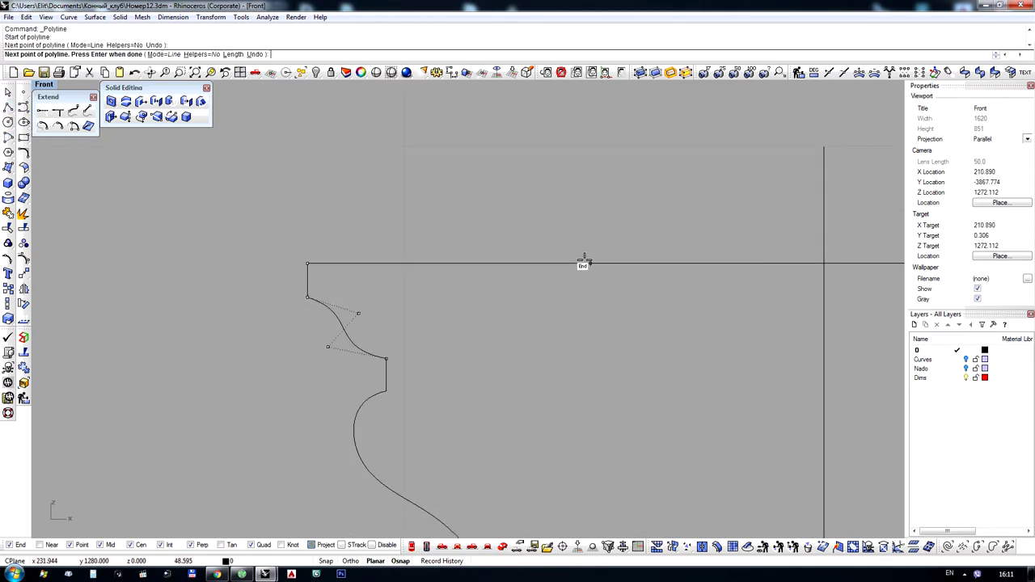
key("Escape")
scroll(362, 208, "down", 4)
scroll(419, 232, "up", 5)
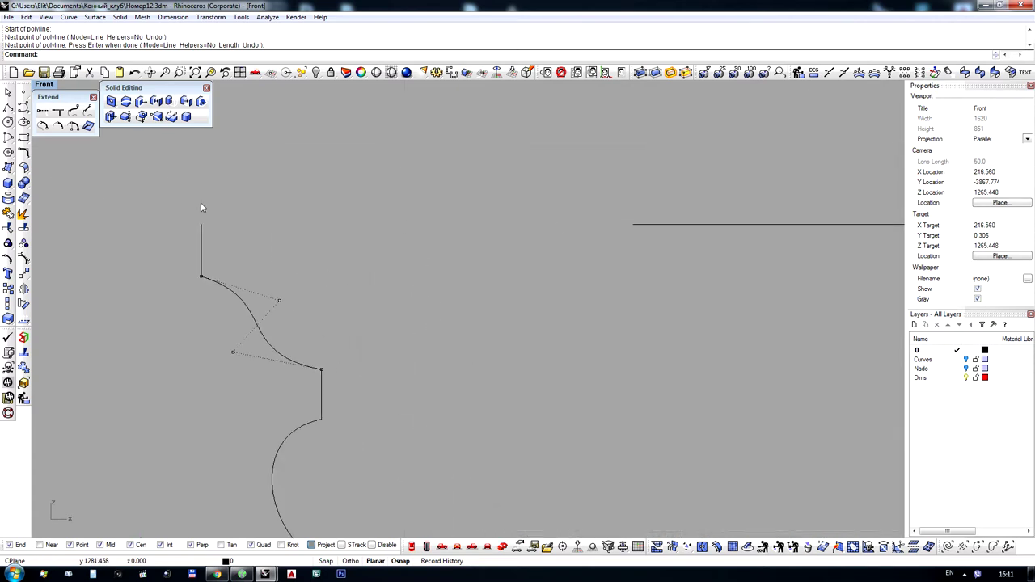
right_click(22, 260)
Join all the cornice profile segments, from the new top line down to the lower ledge, into one curve
scroll(314, 197, "down", 8)
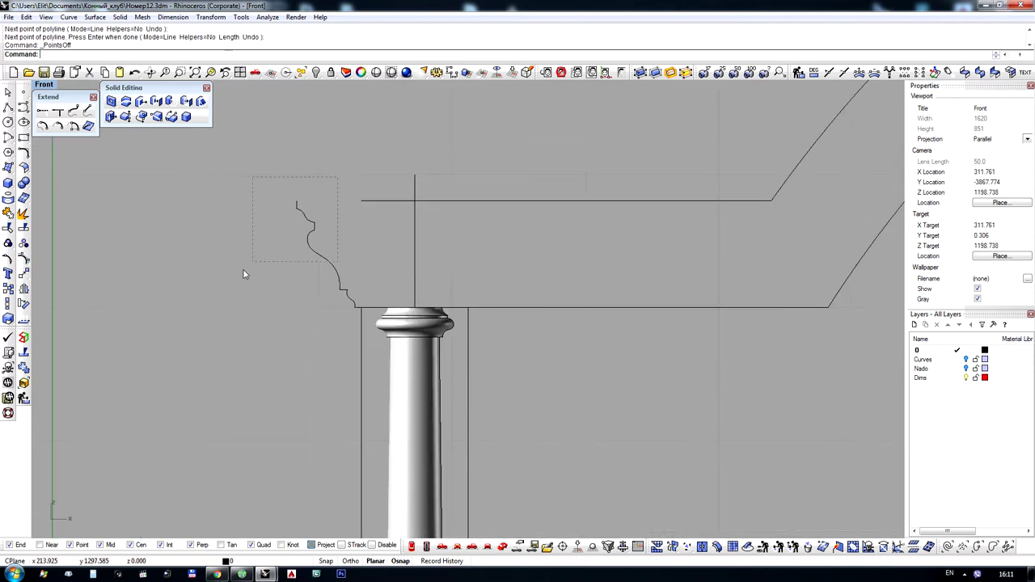
left_click_drag(338, 176, 242, 273)
scroll(312, 275, "up", 2)
left_click_drag(415, 392, 414, 392)
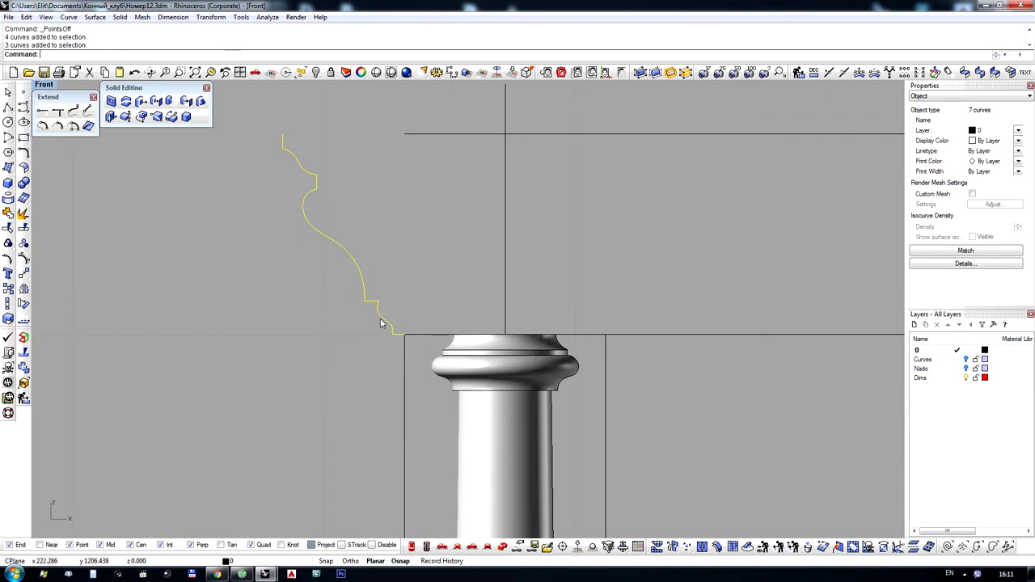
scroll(381, 323, "up", 2)
key("ctrl+j")
In the Perspective view, delete the two old cornice profile copies at the ends of the semicircle around the column
scroll(382, 323, "down", 3)
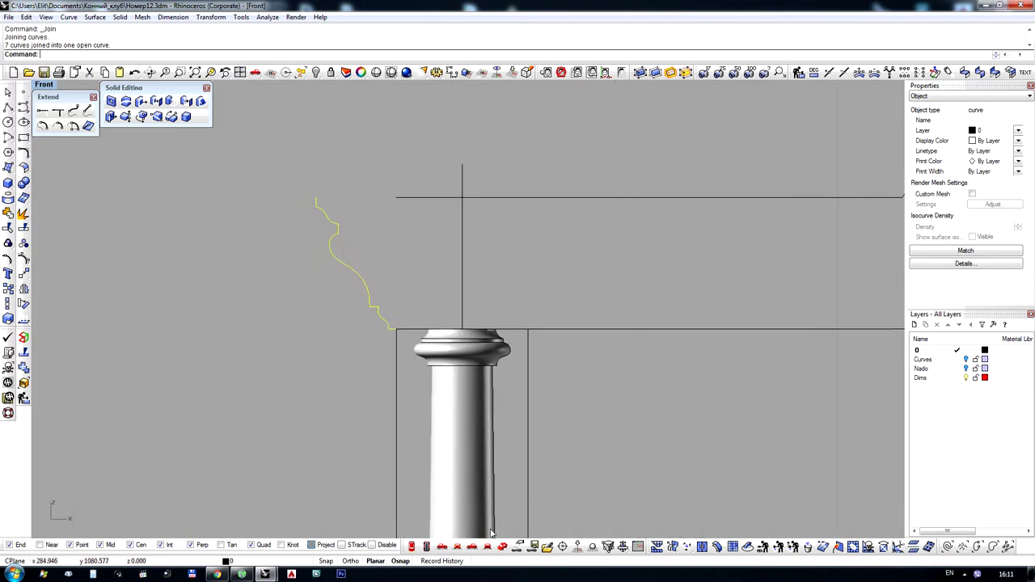
left_click(502, 547)
scroll(472, 295, "up", 5)
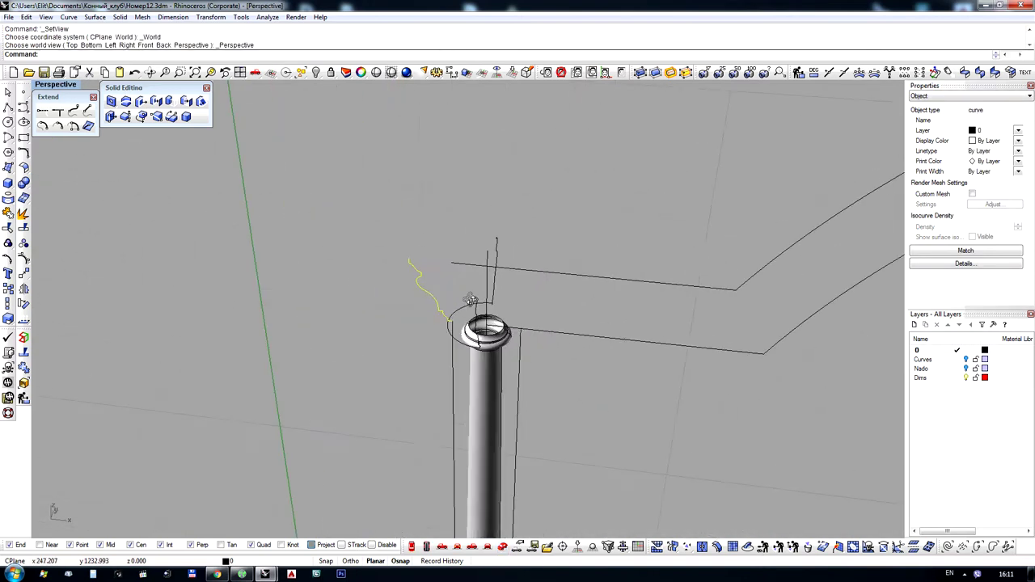
scroll(473, 283, "up", 4)
left_click(470, 272)
key("Delete")
left_click(552, 313)
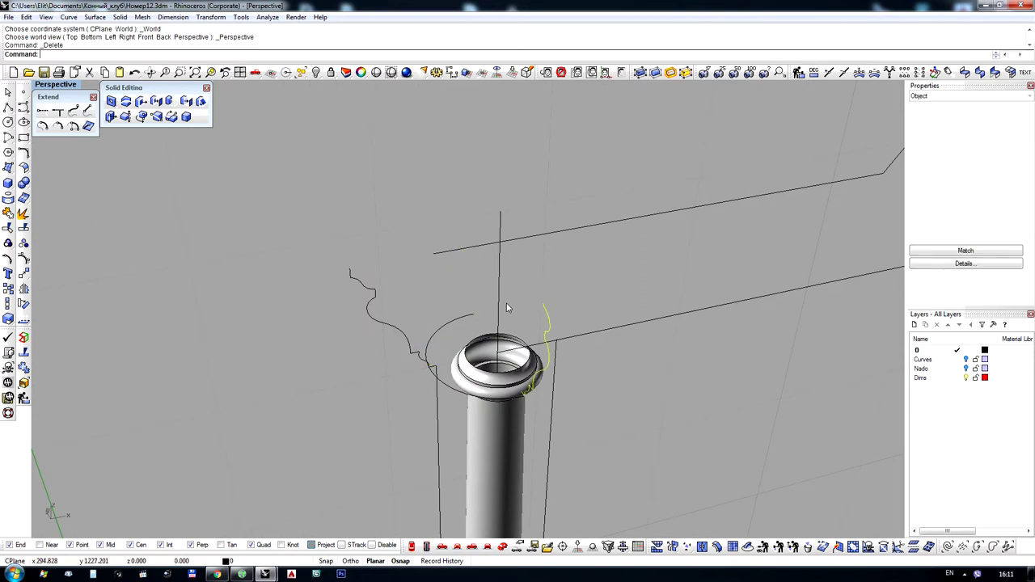
key("Delete")
scroll(329, 269, "down", 6)
scroll(329, 266, "up", 4)
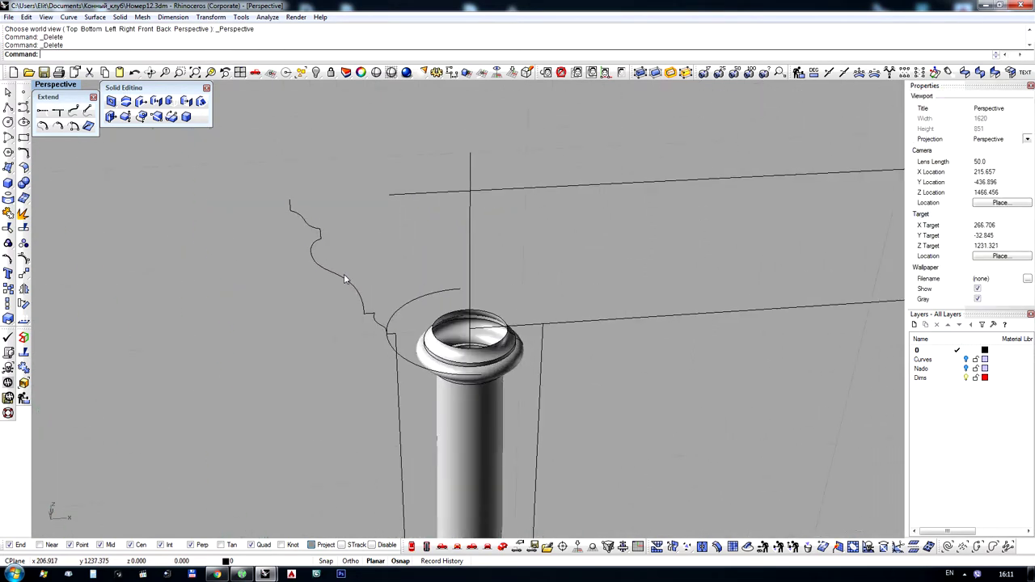
Set the construction plane to World Top and rotate an in-place copy of the new profile about the column axis onto the semicircle's rear end
left_click(344, 275)
left_click(513, 73)
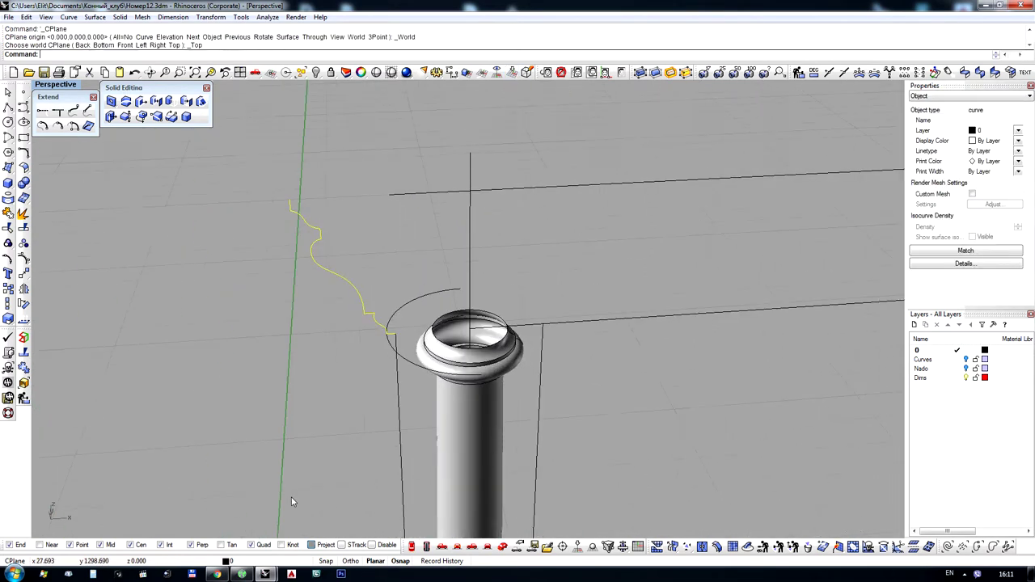
right_click_drag(421, 297, 343, 491)
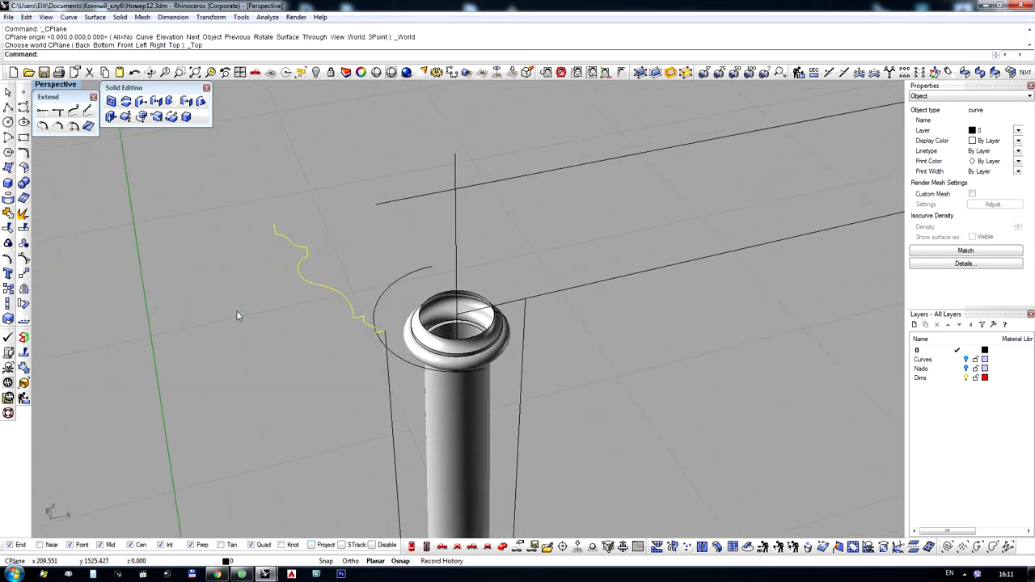
key("ctrl+c")
key("ctrl+v")
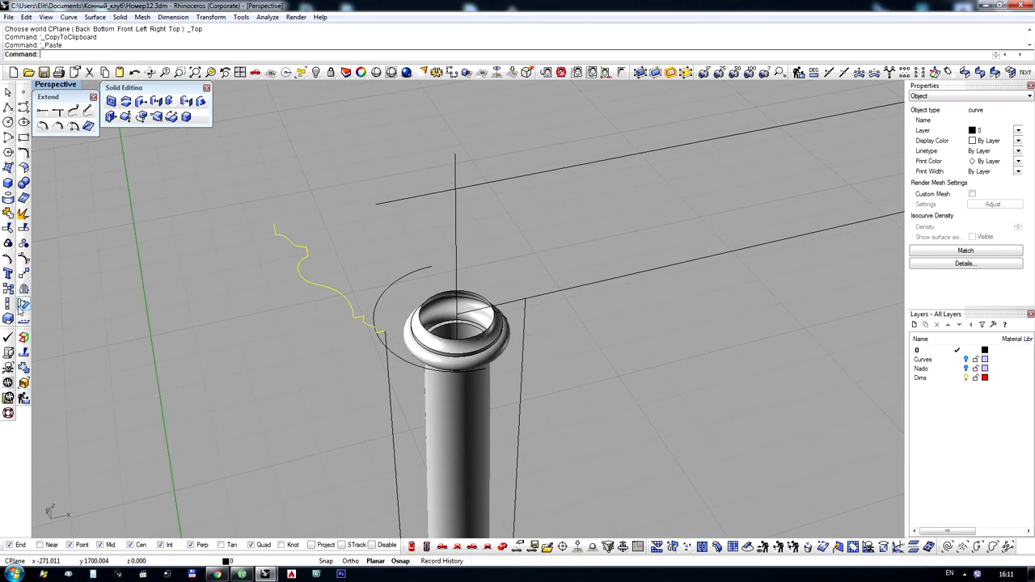
left_click(22, 304)
left_click(451, 150)
left_click(342, 171)
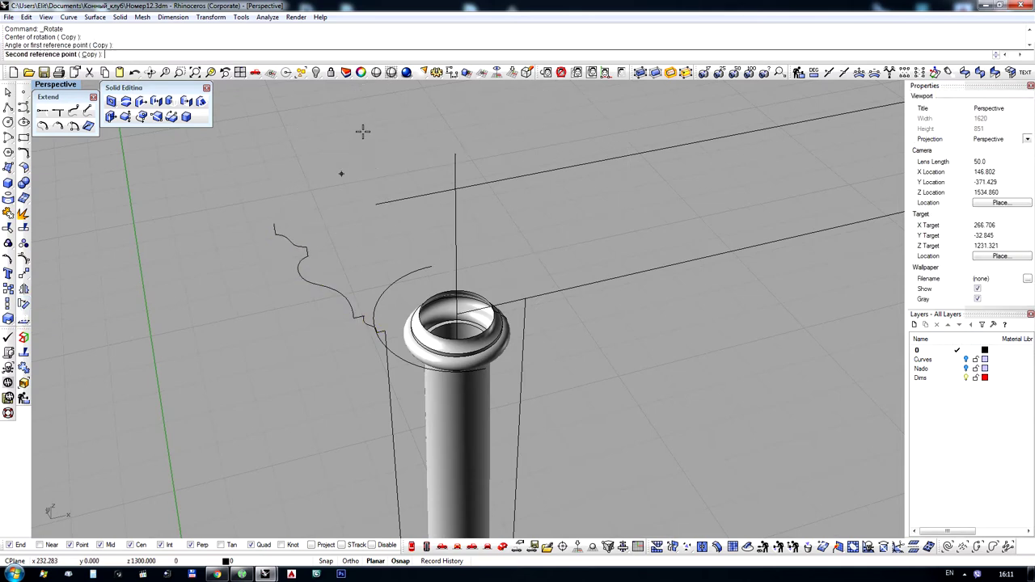
left_click(378, 125)
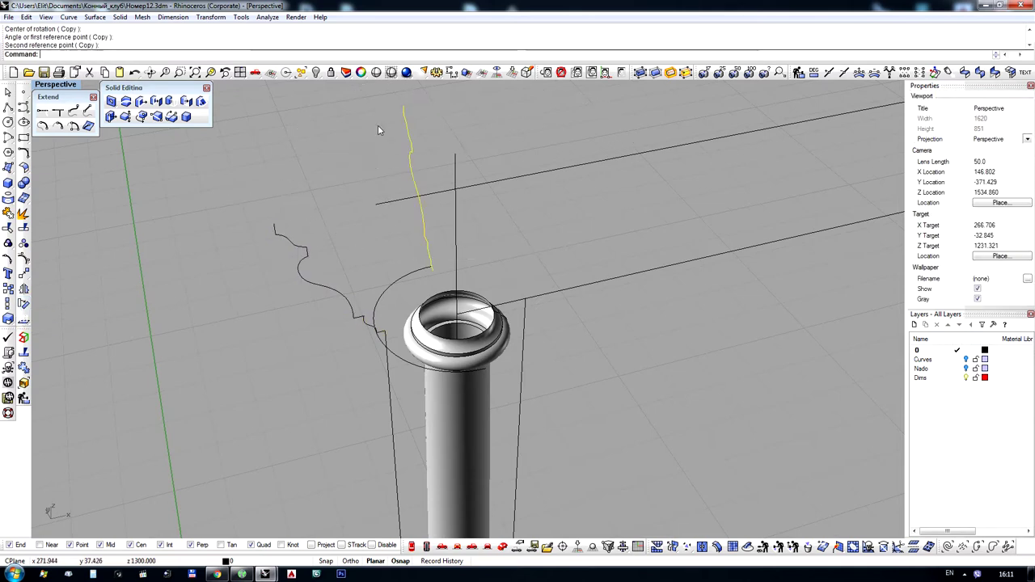
Mirror the rear profile about the column axis, keeping the original, to place a copy at the semicircle's front end
left_click(22, 288)
left_click(457, 154)
left_click(502, 193)
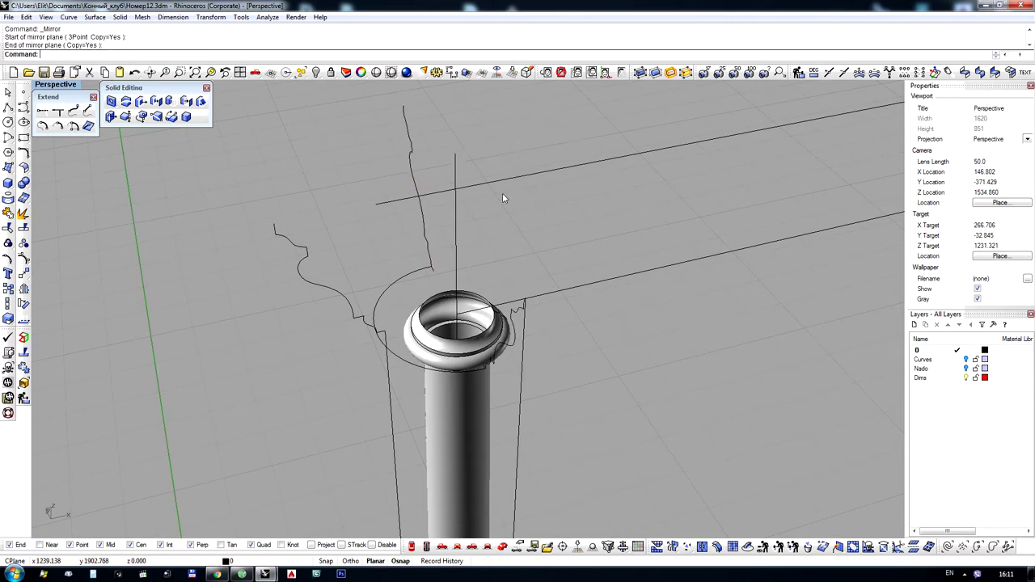
right_click_drag(502, 192, 517, 242)
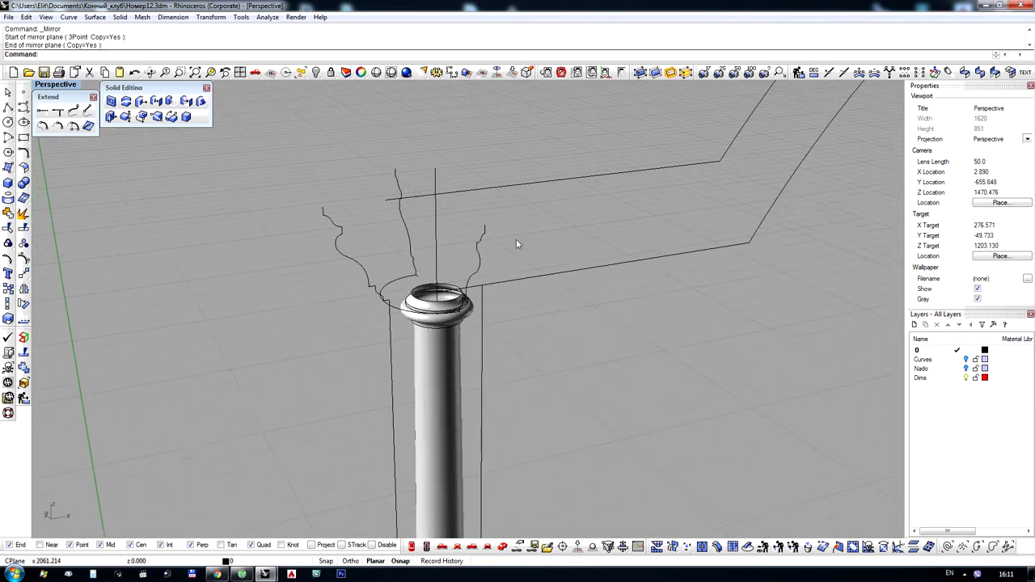
left_click(537, 275)
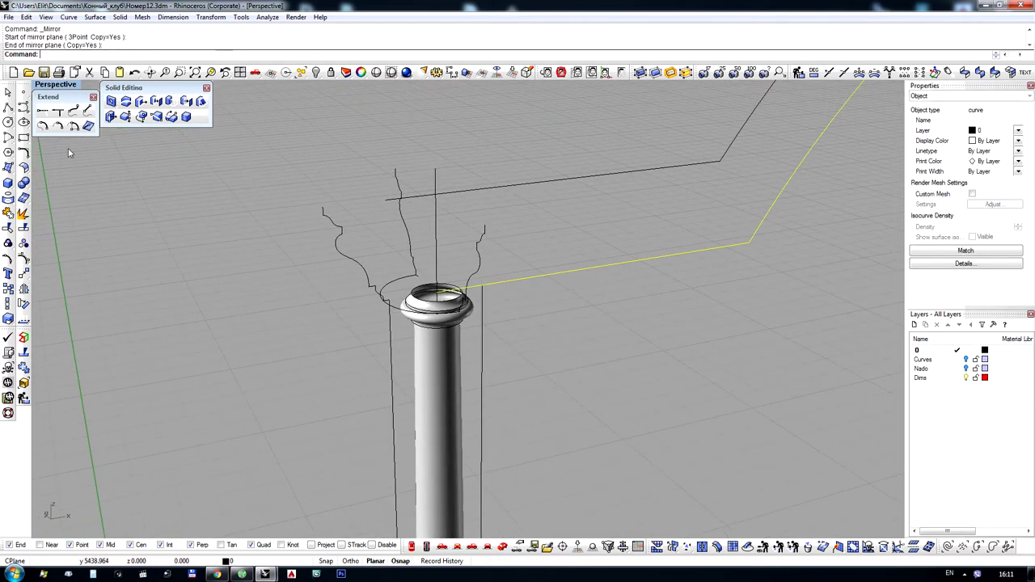
left_click(7, 166)
left_click(71, 196)
left_click(481, 234)
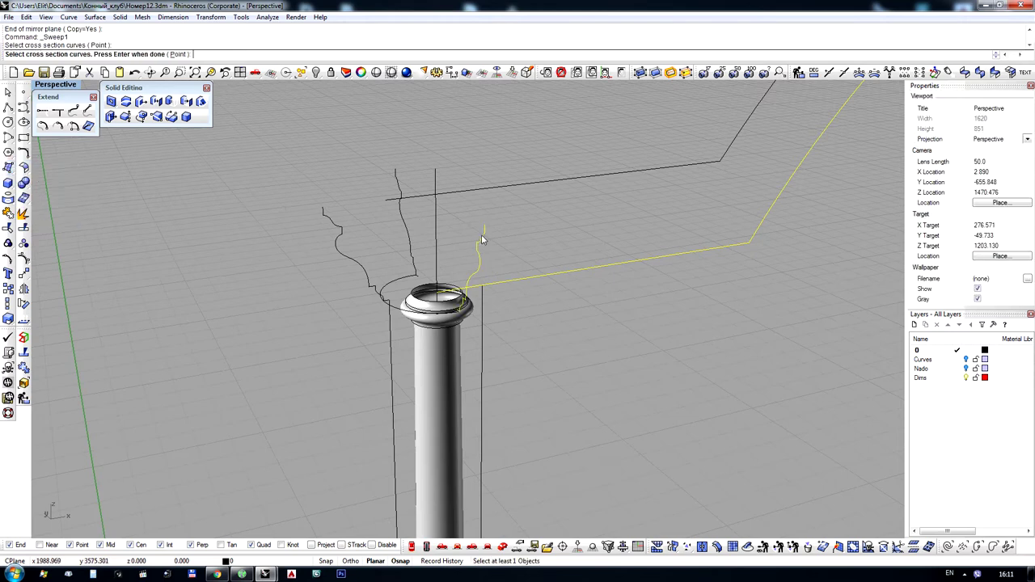
key("Return")
key("Escape")
Sweep the front cornice profile along the frame's lower arched line with Sweep 1 Rail, using the Freeform style
right_click(849, 109)
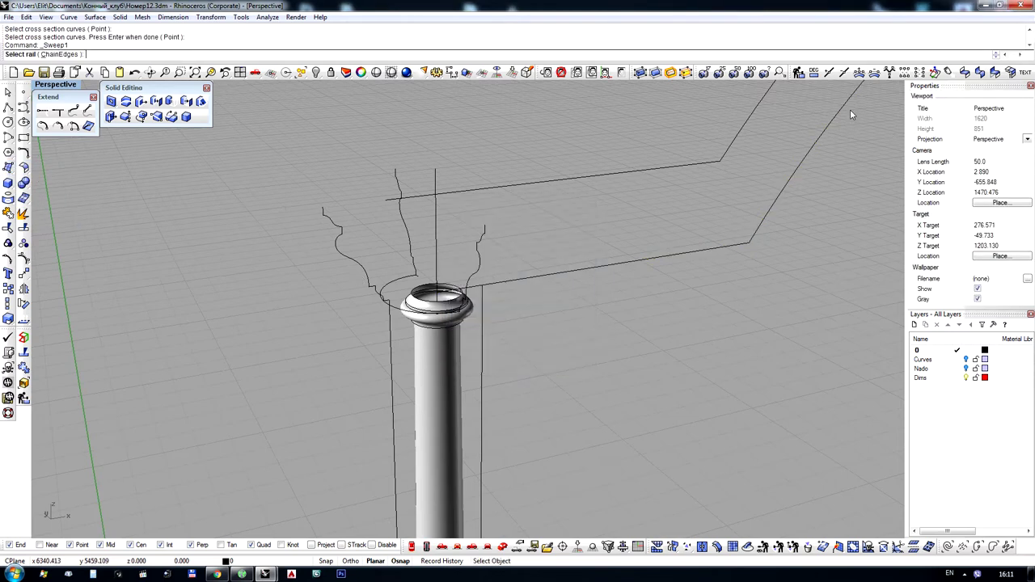
left_click(849, 100)
left_click(486, 234)
key("Return")
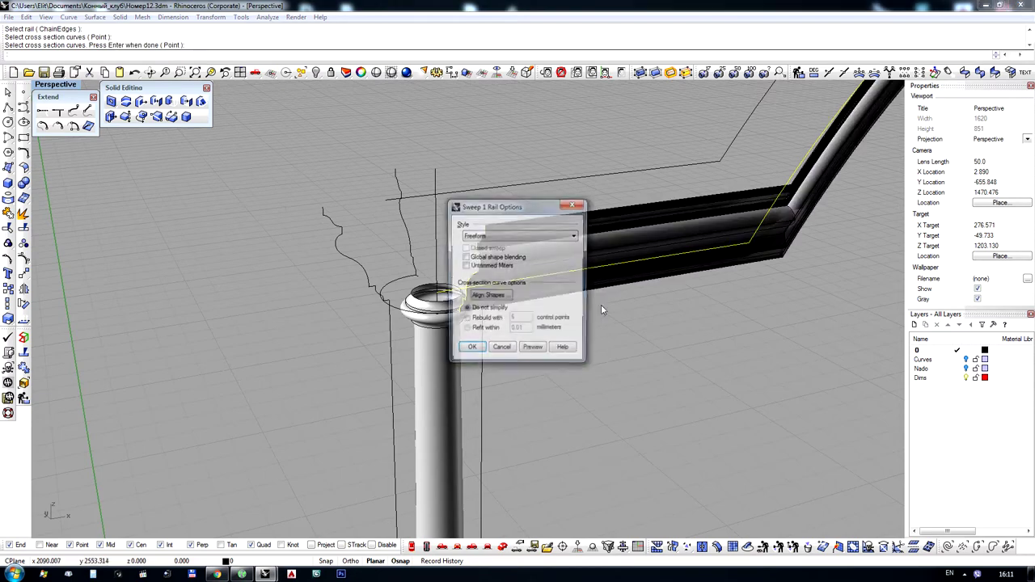
key("Return")
Sweep the cornice profile along the semicircle above the column with Sweep 1 Rail to form the rounded end of the moulding
right_click_drag(657, 287, 453, 298)
right_click(453, 298)
left_click(424, 314)
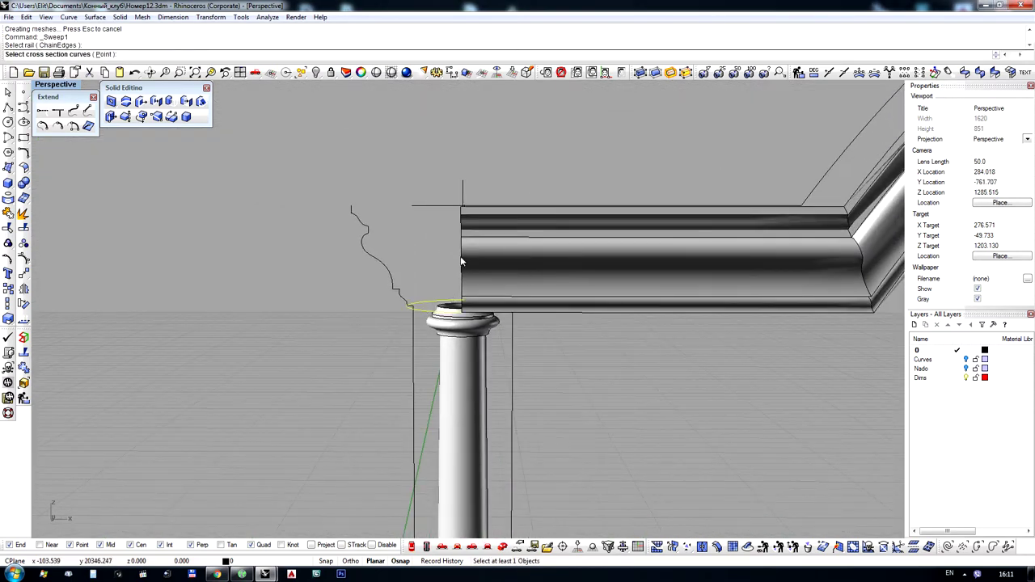
left_click(464, 260)
left_click(493, 287)
key("Return")
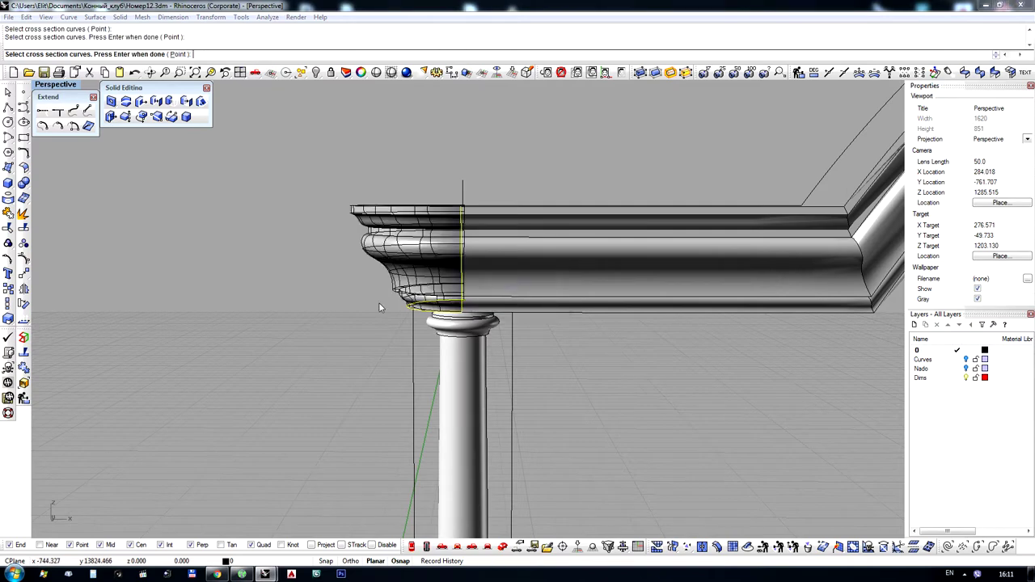
key("Return")
Enable a custom render mesh for the arched moulding and apply a new mesh density
scroll(399, 161, "down", 8)
right_click_drag(417, 170, 338, 174)
scroll(405, 173, "up", 8)
scroll(270, 308, "down", 4)
scroll(272, 307, "down", 4)
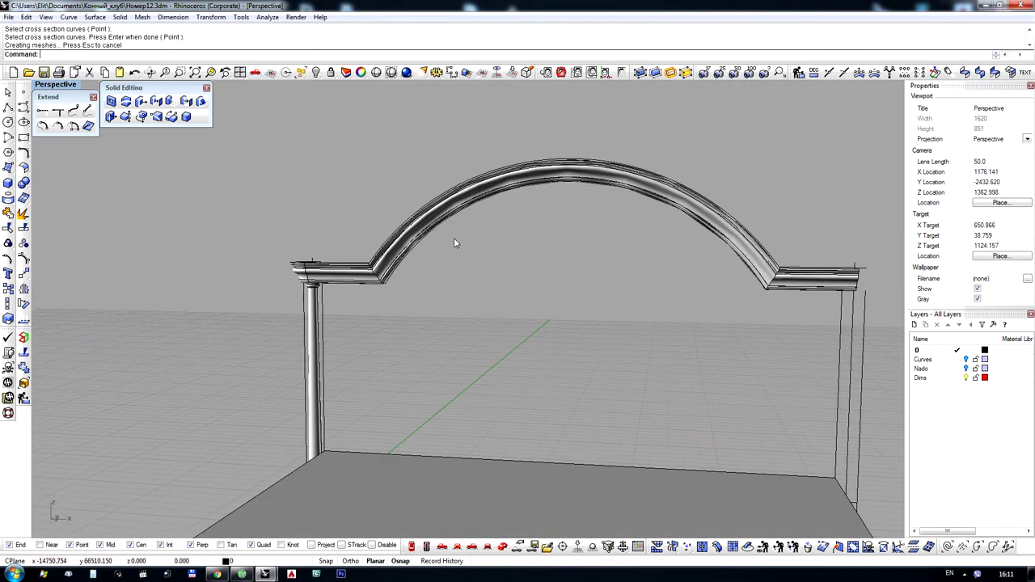
right_click_drag(461, 238, 513, 243)
scroll(388, 272, "up", 6)
left_click(419, 237)
scroll(419, 236, "down", 8)
right_click_drag(419, 237, 429, 270)
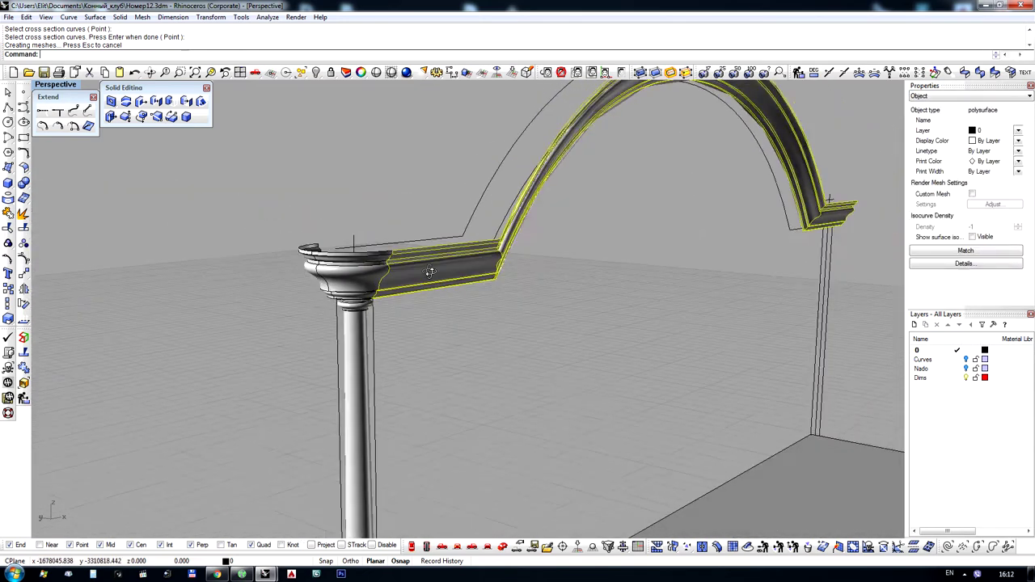
scroll(430, 270, "up", 7)
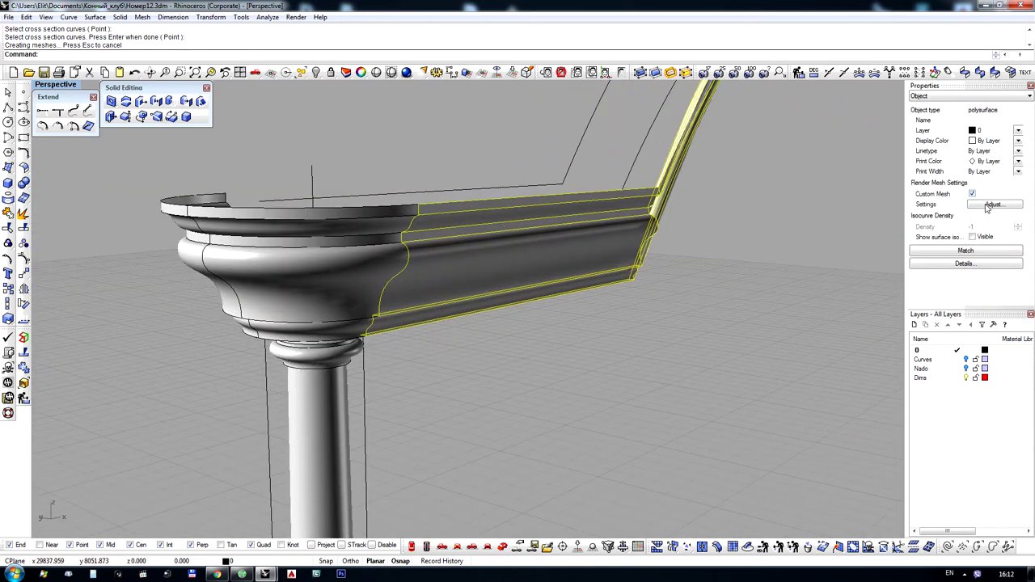
left_click(988, 205)
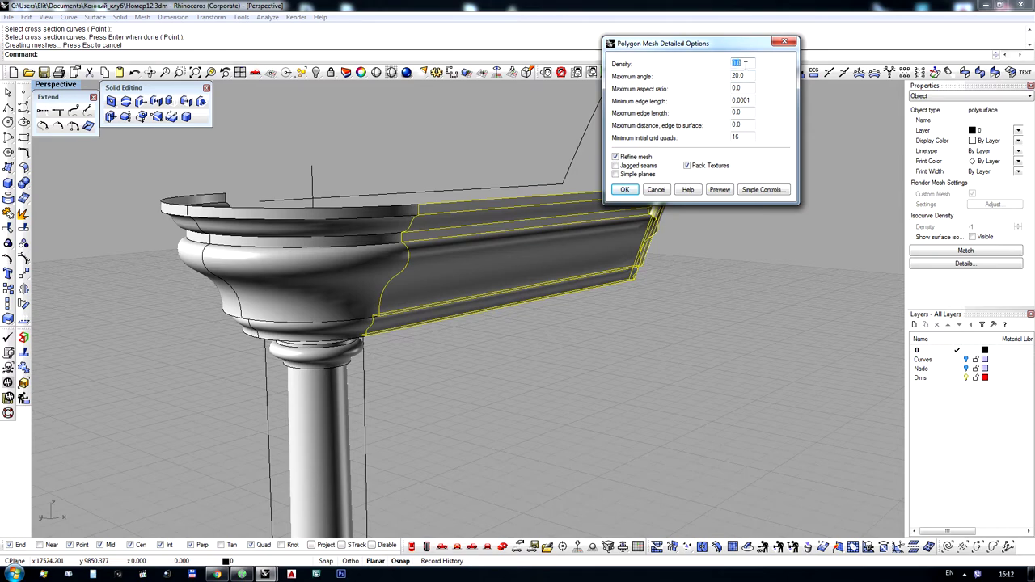
key("Return")
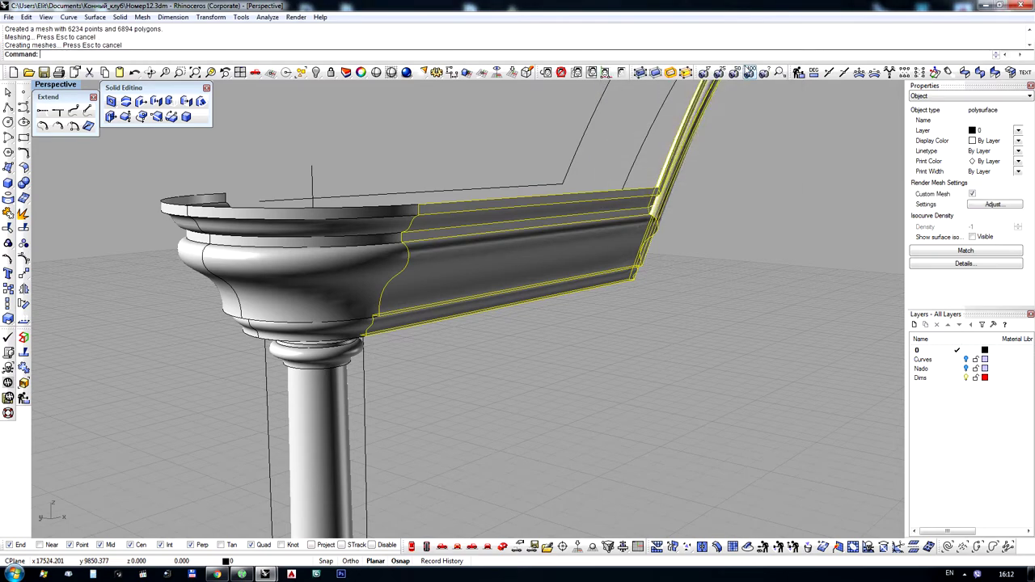
left_click(687, 298)
Examine the rounded cornice end, its seam with the arched moulding and how it sits on the column capital
right_click_drag(748, 357, 626, 346)
scroll(399, 371, "down", 8)
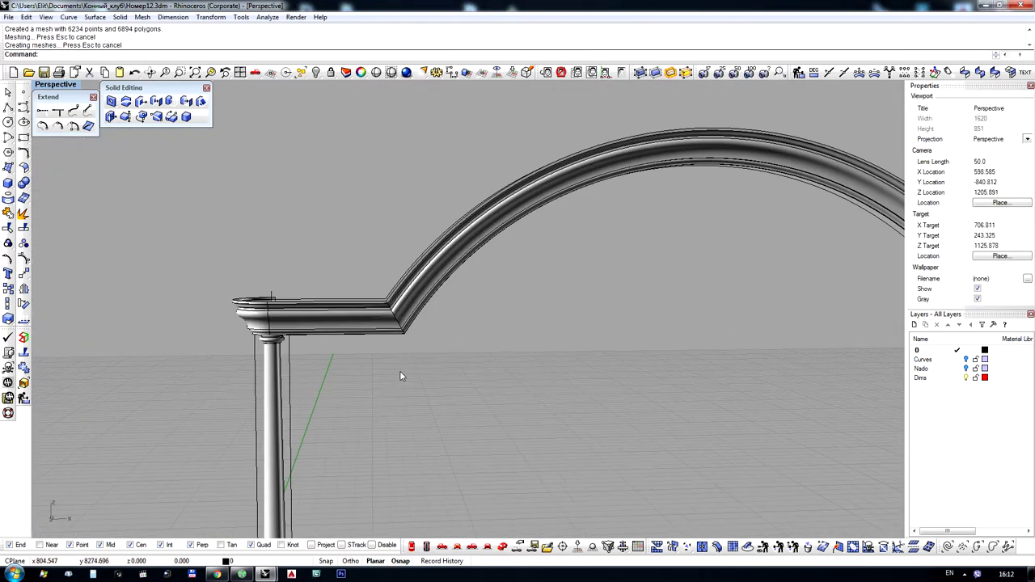
right_click_drag(399, 371, 333, 354)
scroll(332, 359, "up", 8)
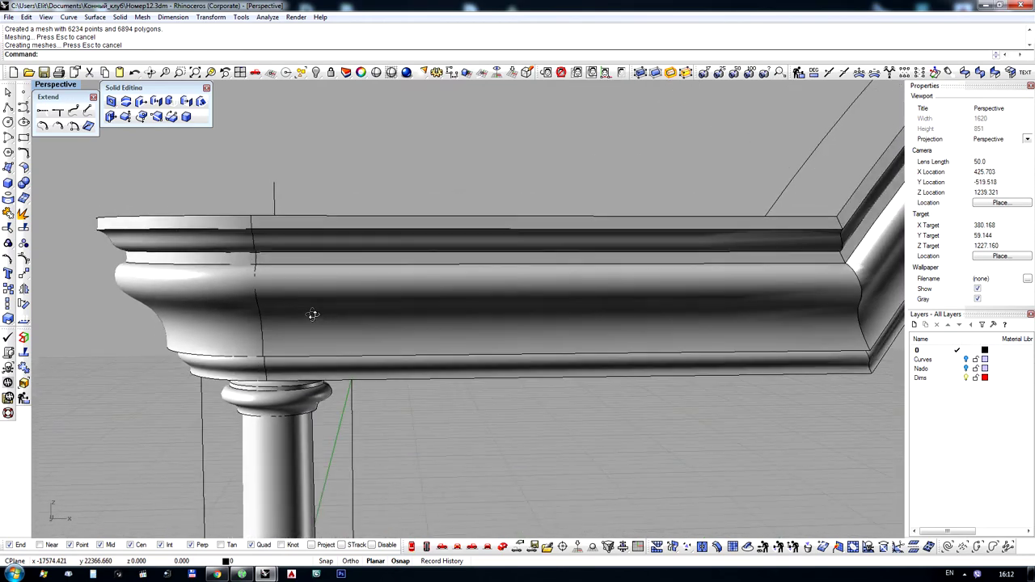
scroll(494, 269, "down", 6)
right_click_drag(477, 305, 666, 356)
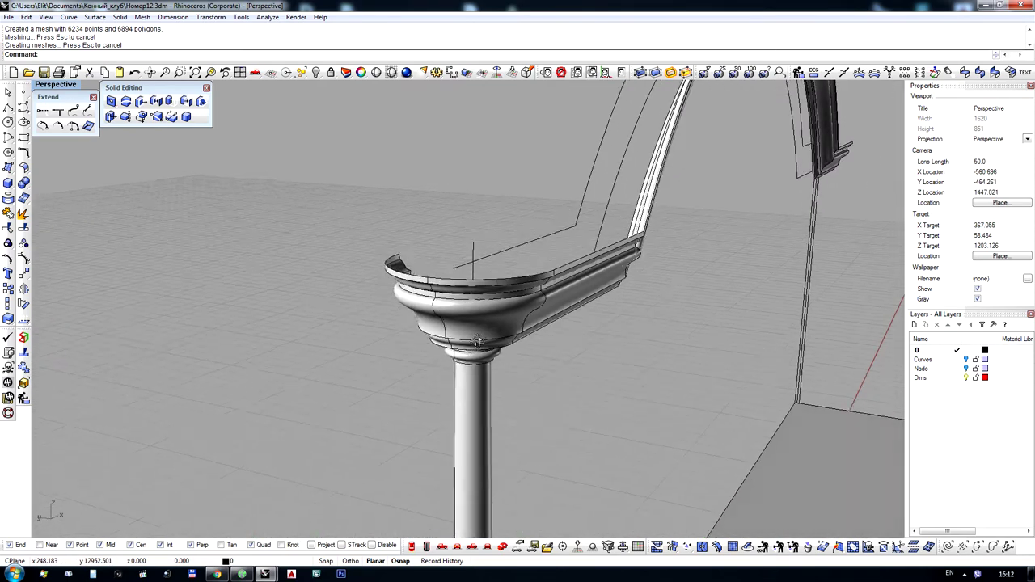
right_click_drag(618, 404, 417, 349)
scroll(342, 322, "up", 5)
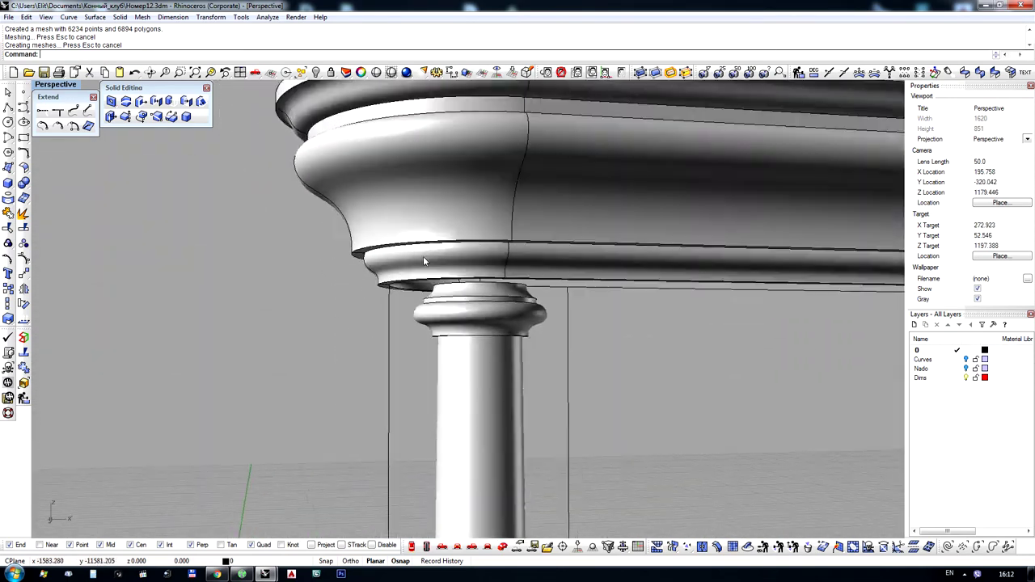
scroll(423, 255, "down", 10)
right_click_drag(414, 280, 407, 302)
scroll(429, 273, "up", 5)
scroll(429, 272, "up", 5)
scroll(419, 251, "down", 9)
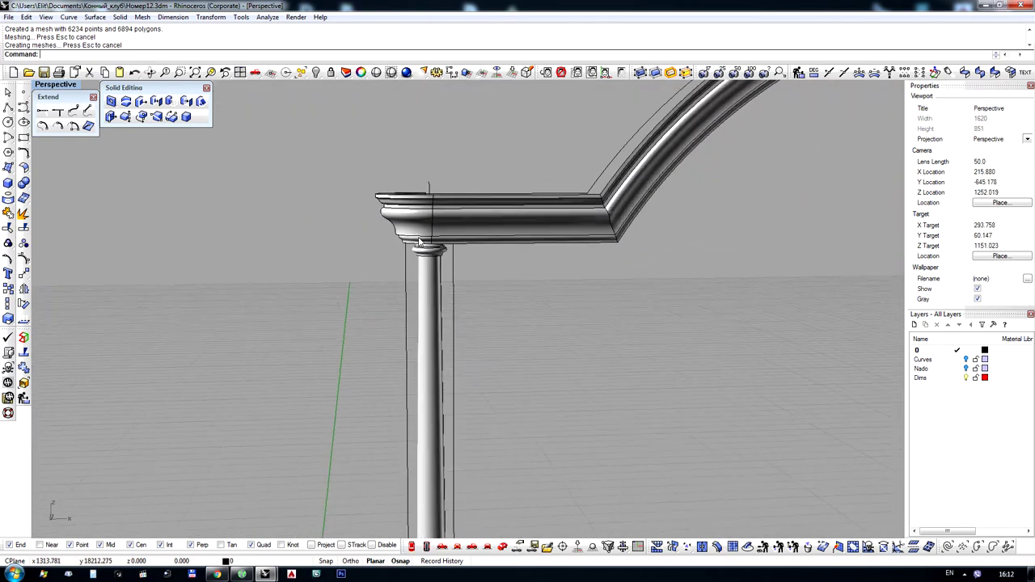
Delete the turned column's surface and explode its profile curve into separate segments
mouse_move(427, 247)
right_mouse_down()
mouse_move(488, 226)
mouse_move(435, 234)
mouse_move(429, 272)
mouse_move(450, 249)
mouse_move(434, 229)
right_mouse_up()
scroll(429, 273, "up", 6)
left_click(439, 271)
scroll(452, 247, "up", 4)
key("Delete")
left_click(480, 243)
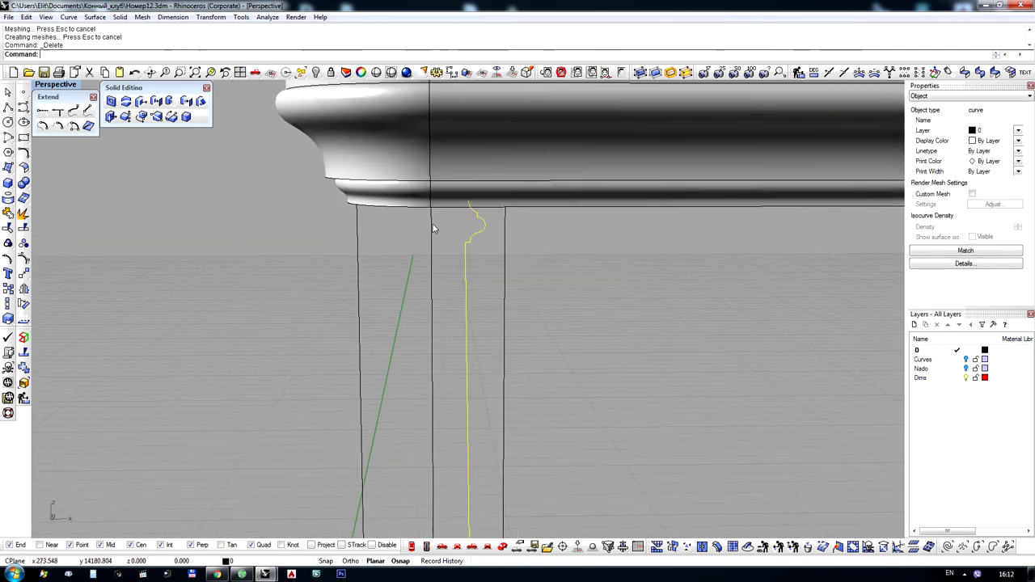
left_click(23, 214)
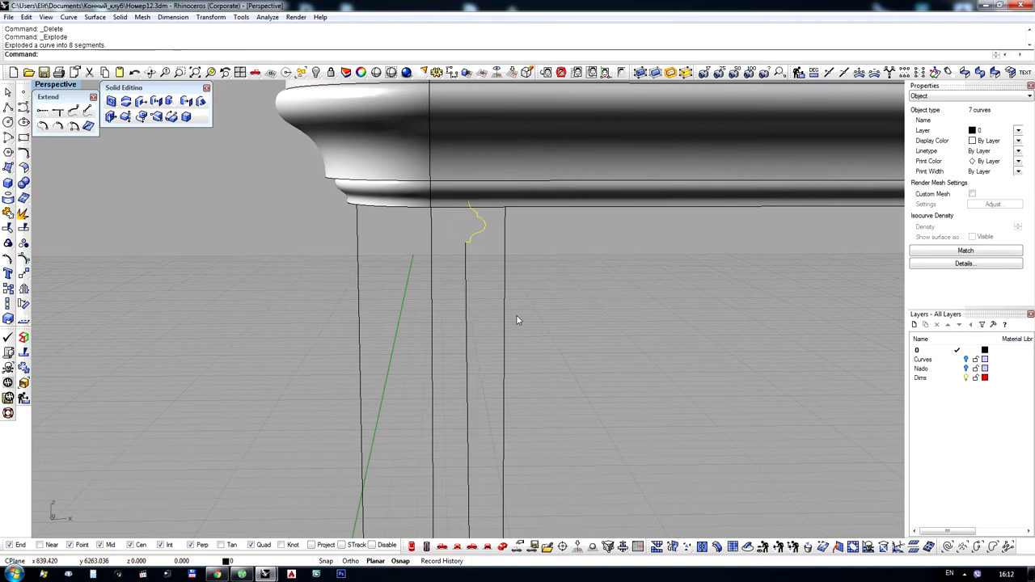
Rejoin the exploded capital and base profile segments and delete the long shaft curve between them in the Front view
key("ctrl+j")
scroll(486, 283, "down", 10)
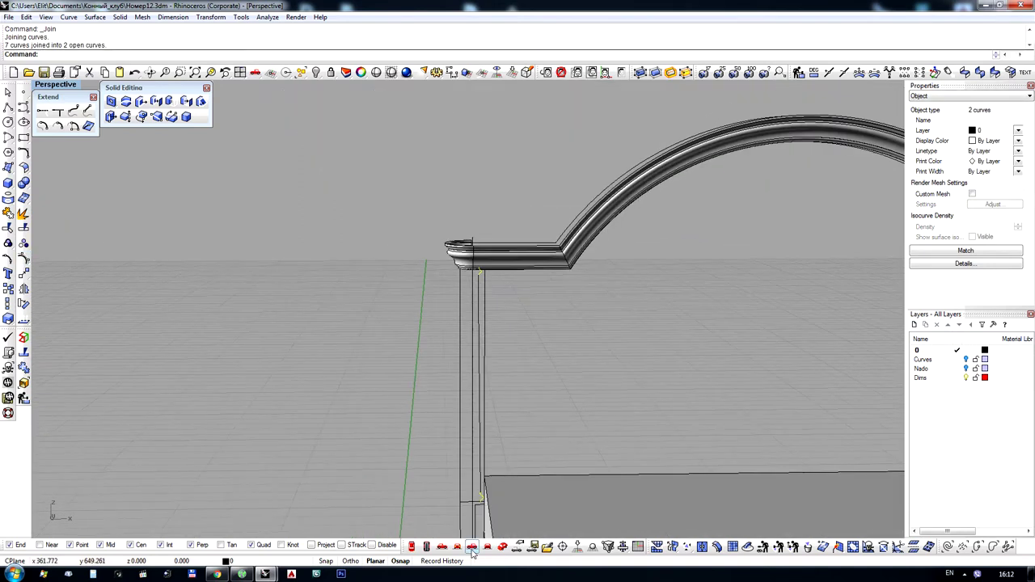
left_click(456, 547)
scroll(487, 251, "up", 3)
left_click(482, 250)
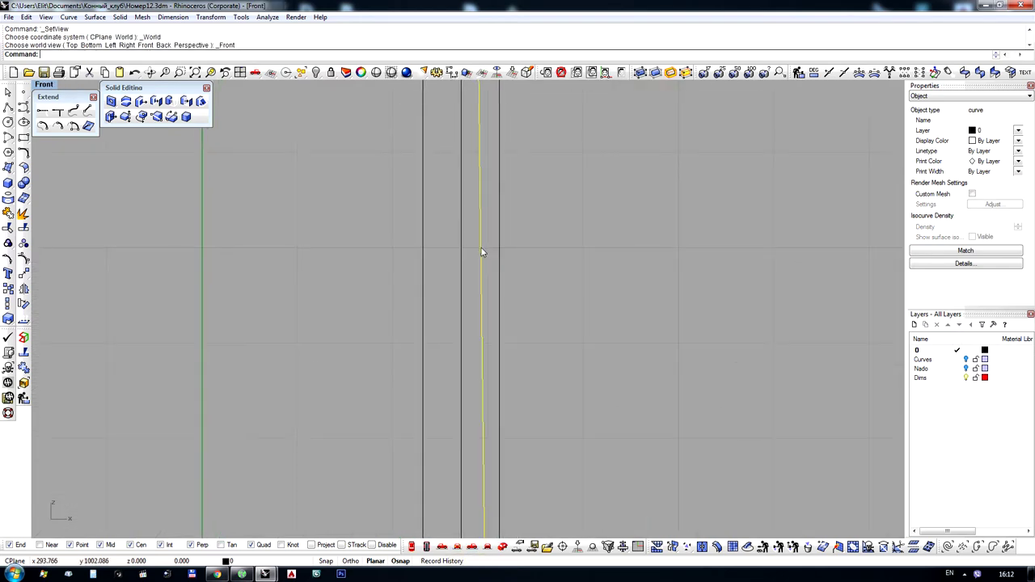
scroll(483, 250, "down", 3)
left_click(25, 271)
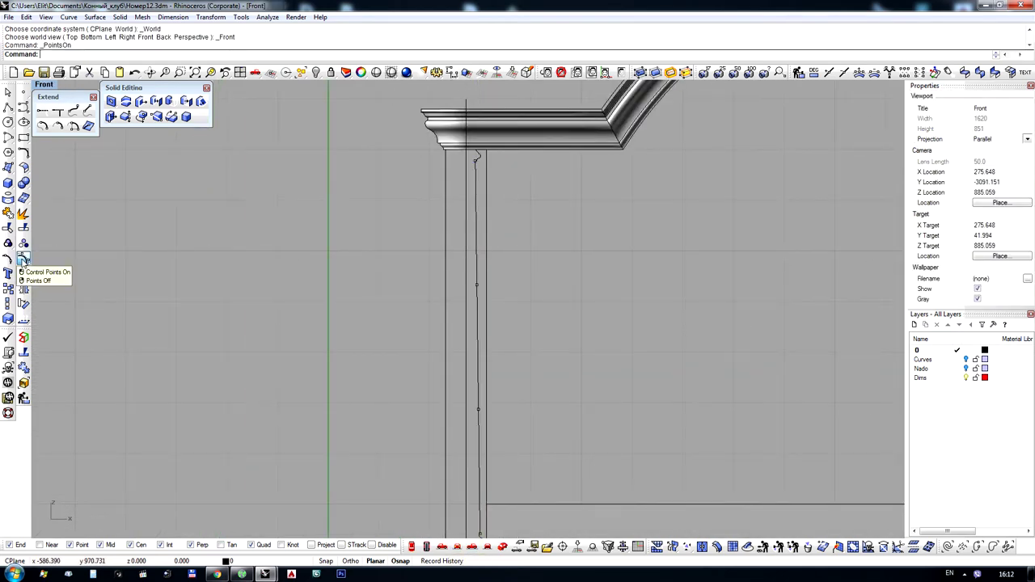
right_click(25, 271)
left_click(476, 215)
key("Delete")
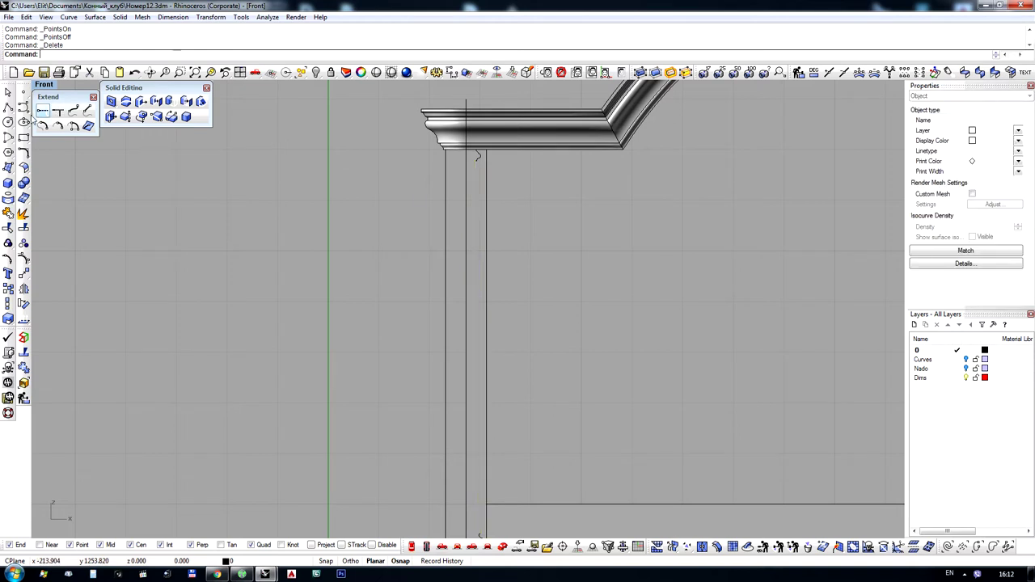
Draw a straight polyline for the column shaft from the capital profile's lower end to the base profile's upper end
left_click(8, 106)
scroll(474, 175, "up", 3)
scroll(471, 150, "up", 3)
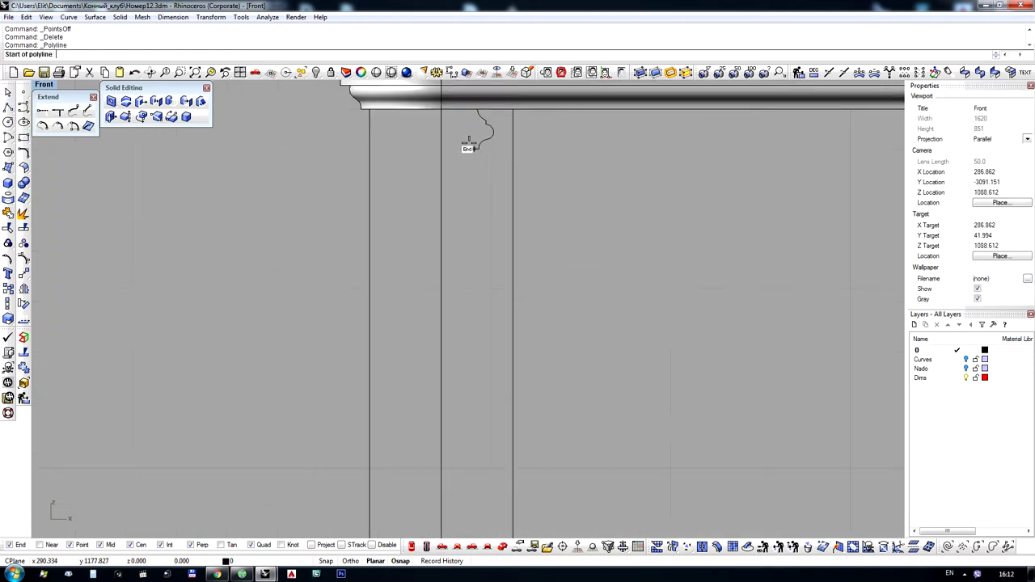
left_click(473, 147)
scroll(434, 121, "down", 3)
scroll(469, 435, "up", 3)
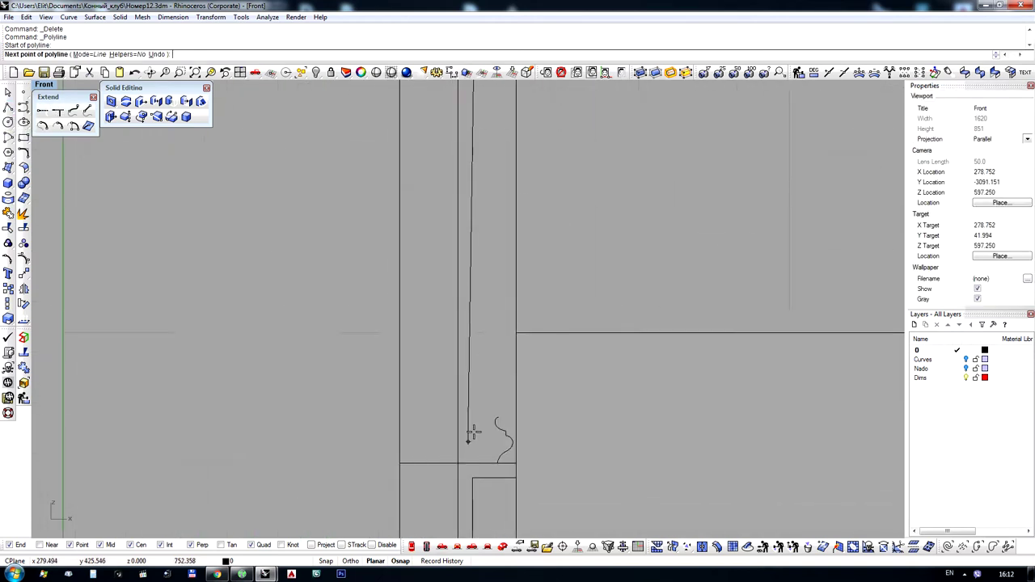
scroll(483, 415, "up", 2)
left_click(505, 421)
key("Return")
scroll(485, 391, "down", 3)
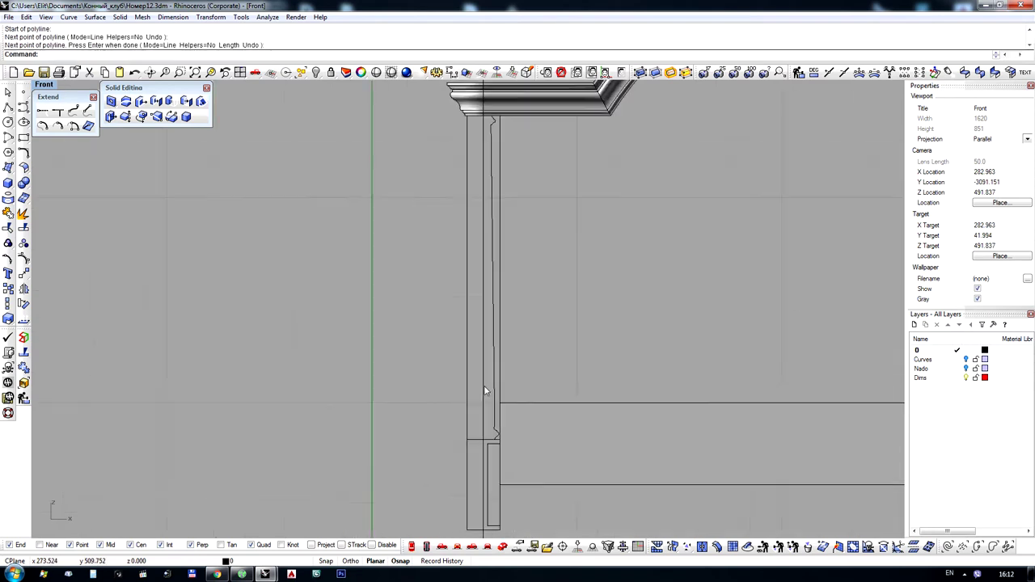
scroll(485, 392, "down", 1)
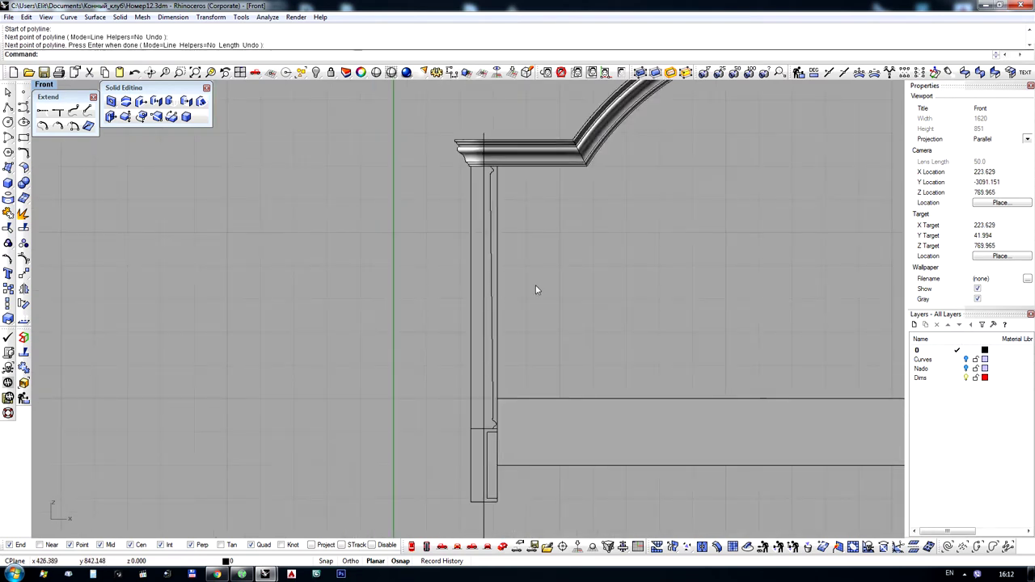
scroll(453, 427, "up", 10)
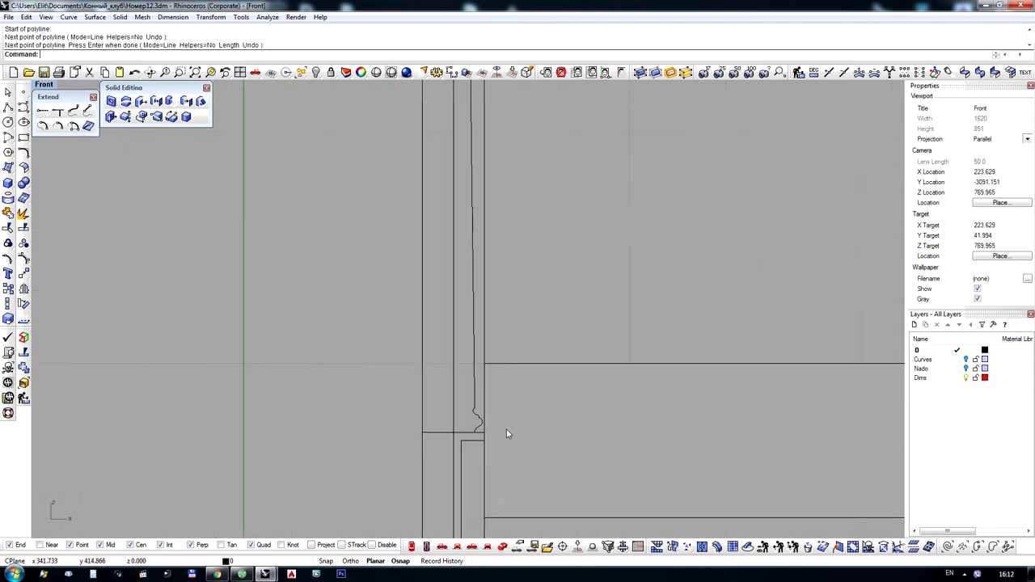
scroll(462, 403, "down", 7)
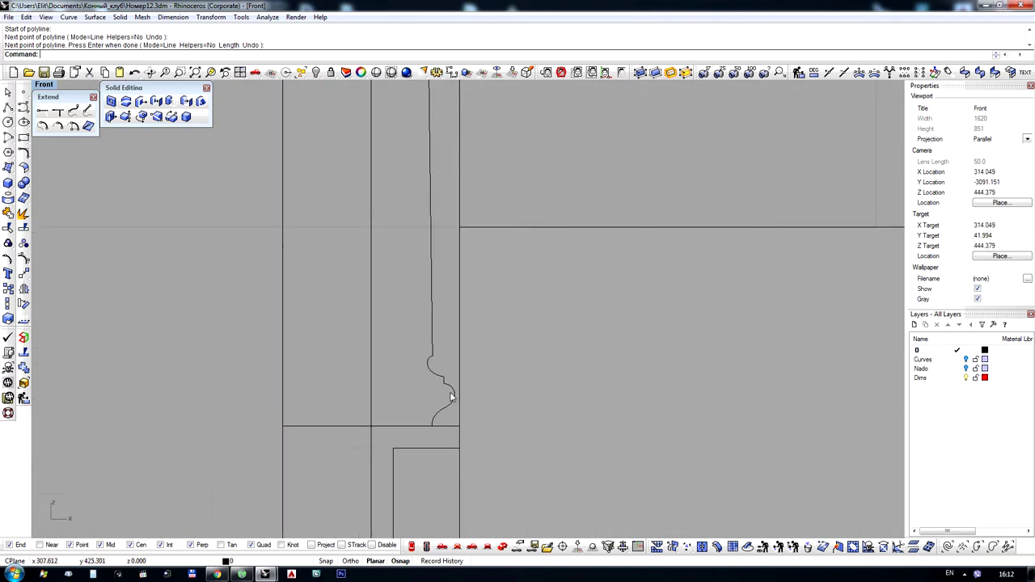
Try to shift the column's vertical axis line slightly towards the outer side of the frame
left_click(409, 374)
scroll(409, 378, "down", 3)
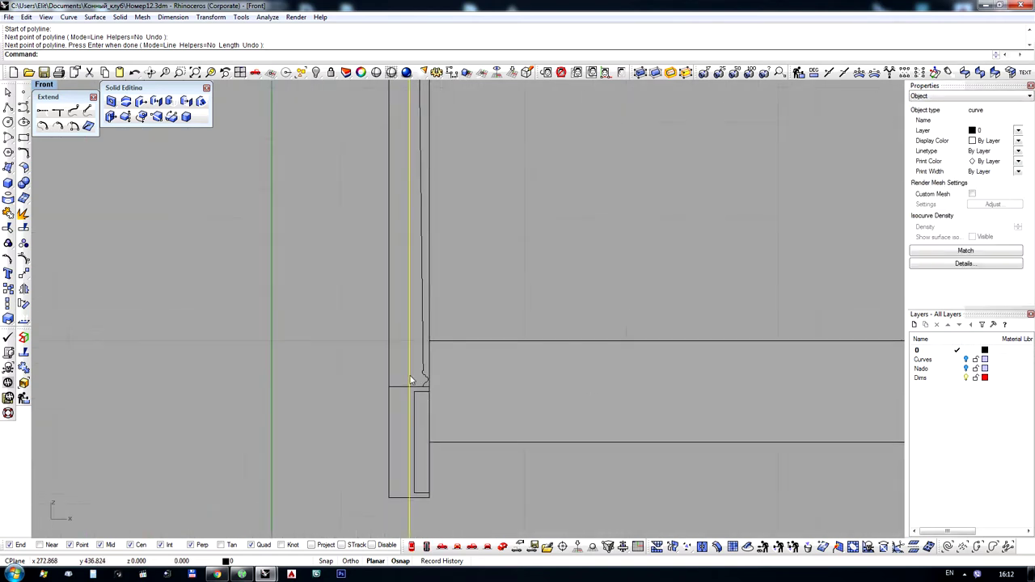
left_click_drag(410, 367, 405, 366)
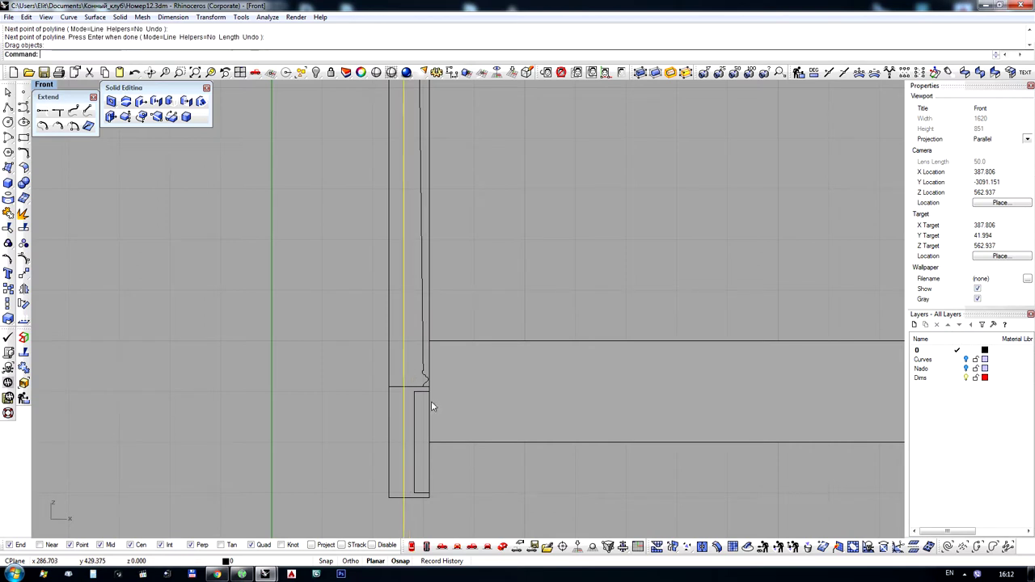
scroll(433, 406, "down", 6)
key("ctrl+z")
scroll(428, 176, "up", 5)
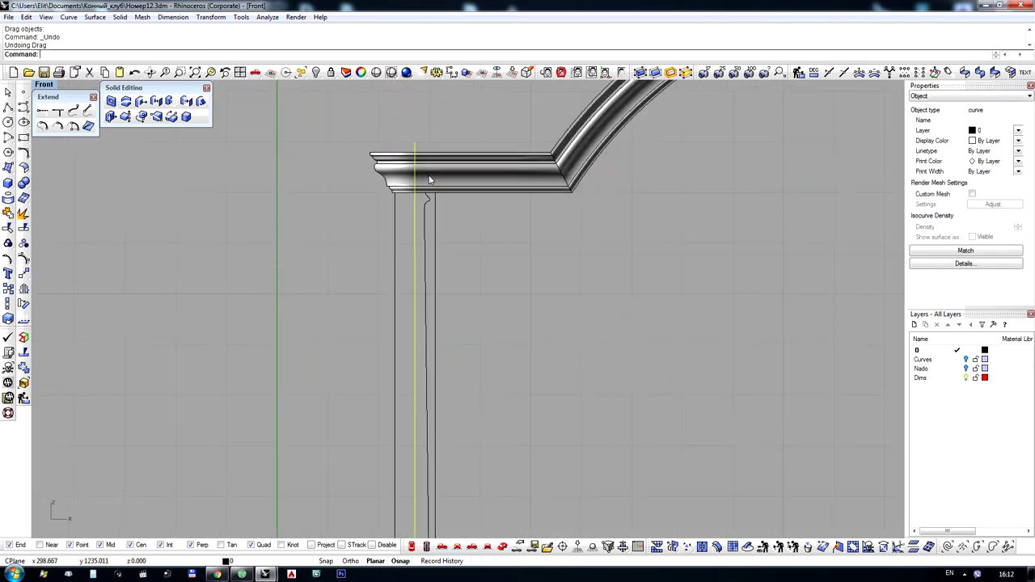
Move the rounded cornice end together with the column's axis line 10 units horizontally away from the arch
left_click(377, 176, "shift")
scroll(451, 216, "down", 3)
left_click_drag(342, 143, 496, 257)
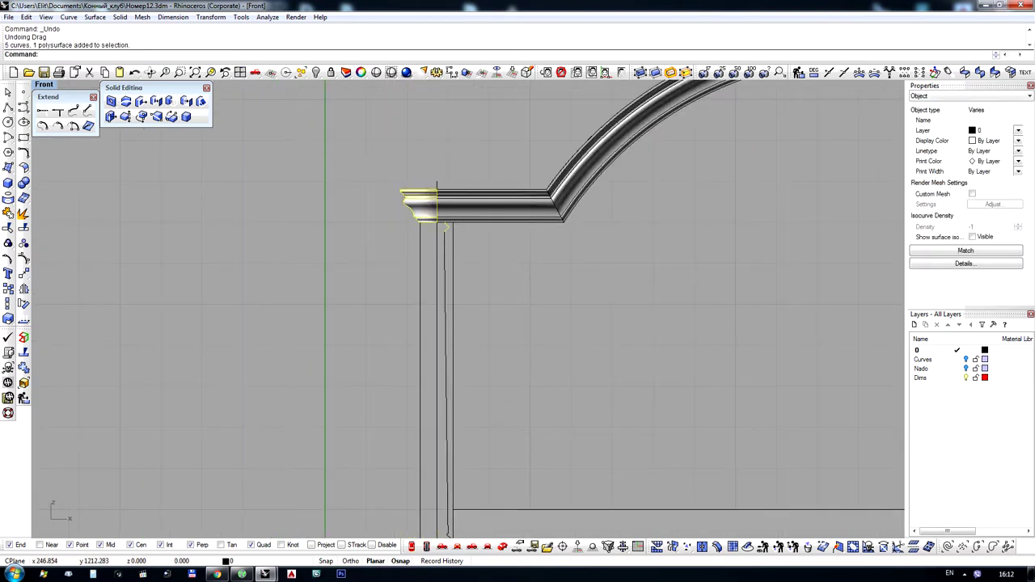
scroll(427, 221, "up", 3)
scroll(427, 222, "down", 2)
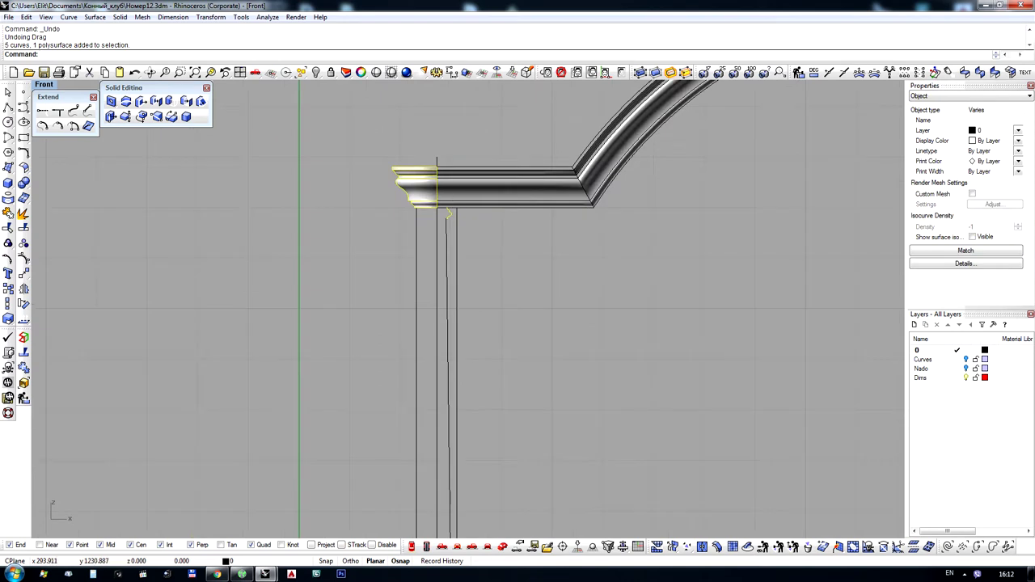
scroll(449, 219, "down", 2)
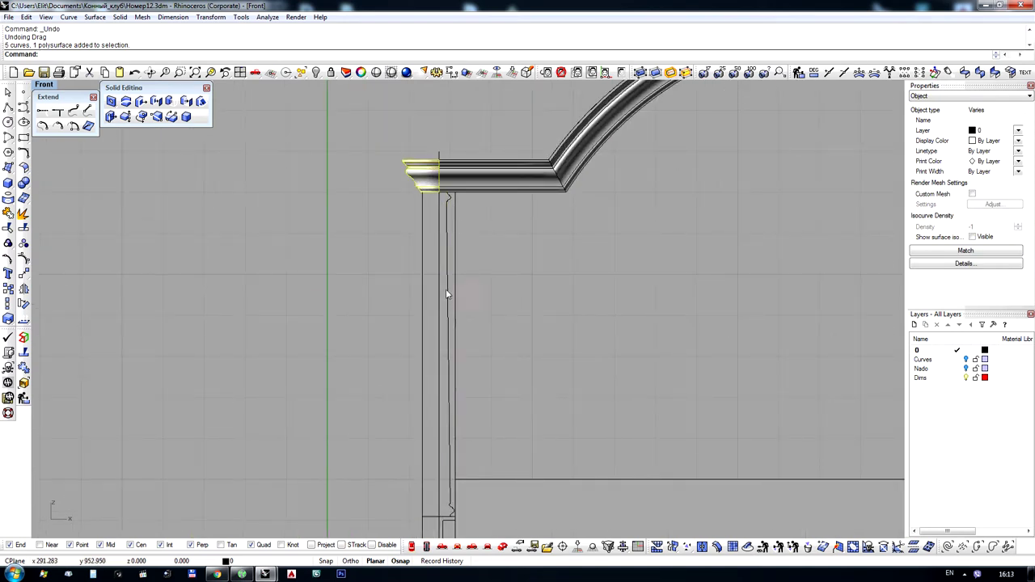
right_click_drag(429, 259, 444, 142)
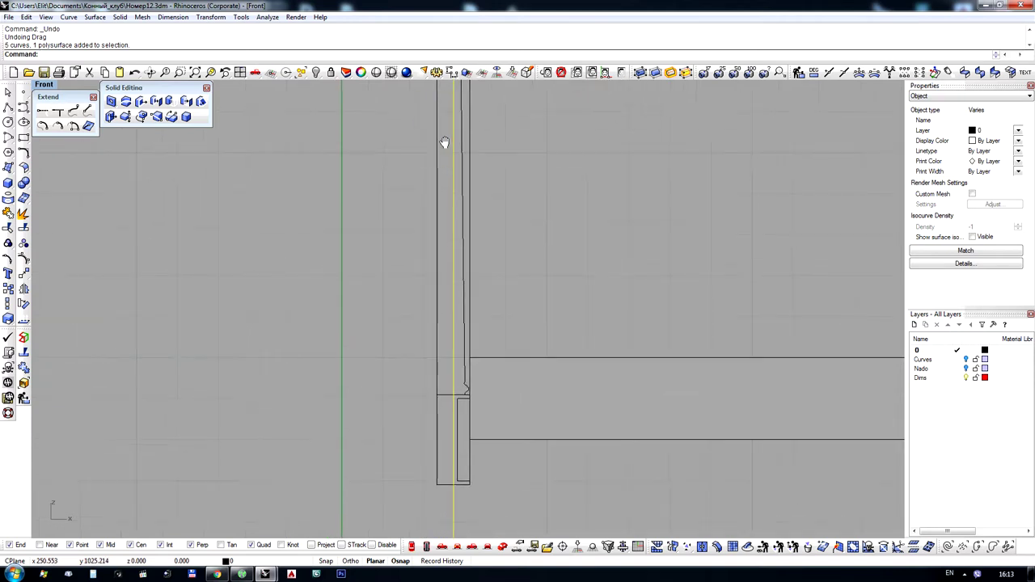
scroll(423, 261, "down", 3)
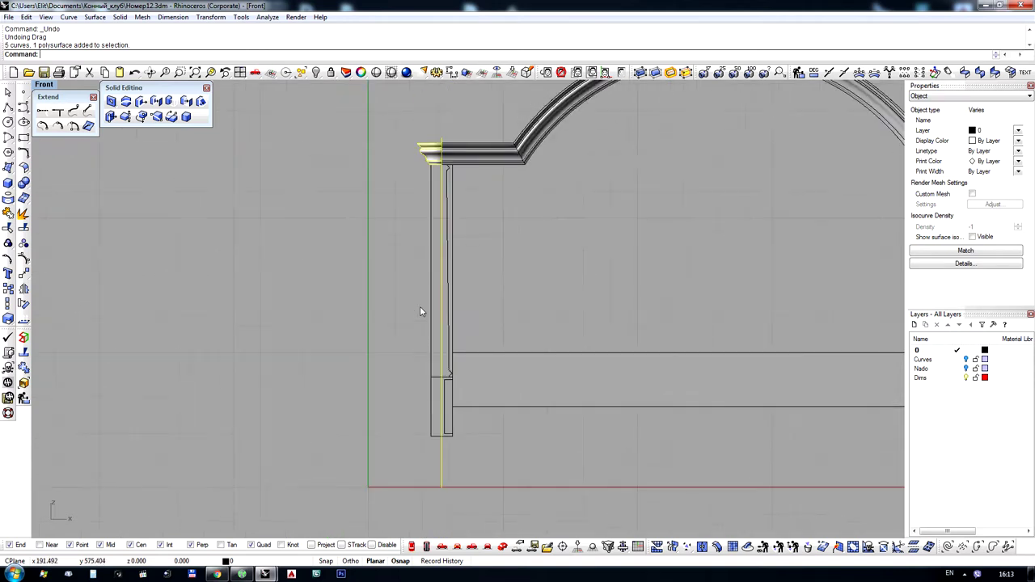
scroll(450, 138, "up", 5)
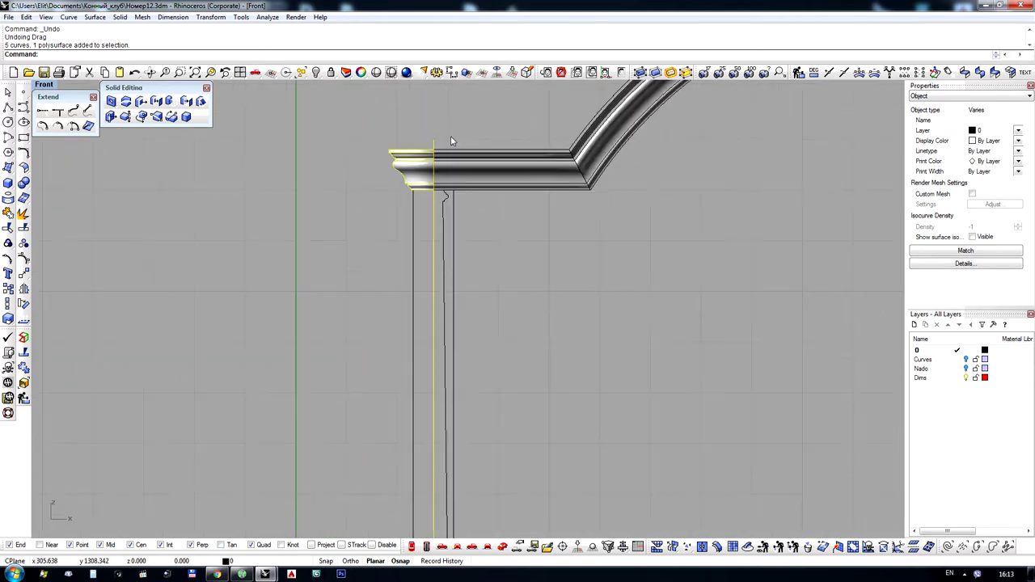
left_click(24, 274)
left_click(677, 309)
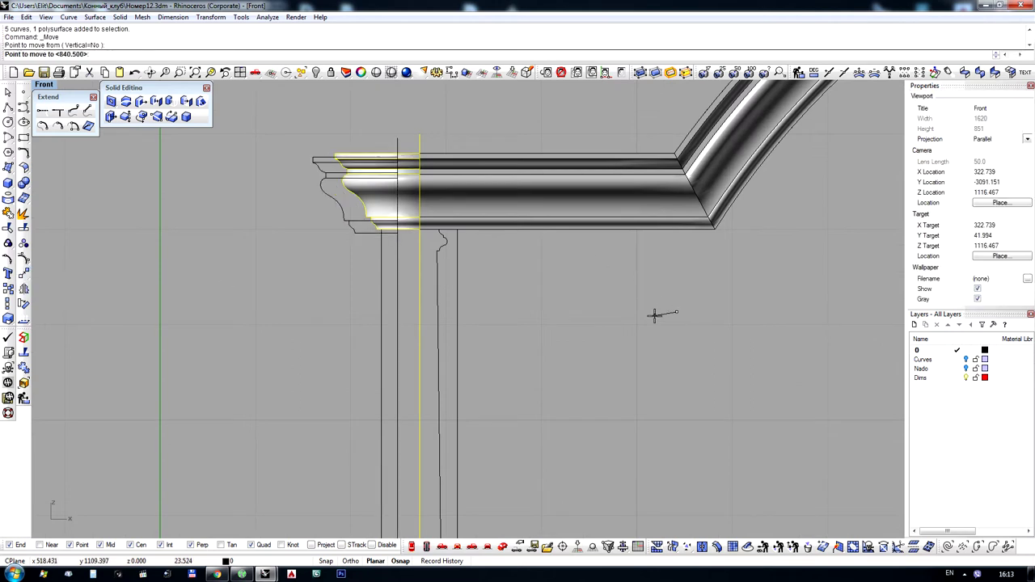
type("10")
key("Return")
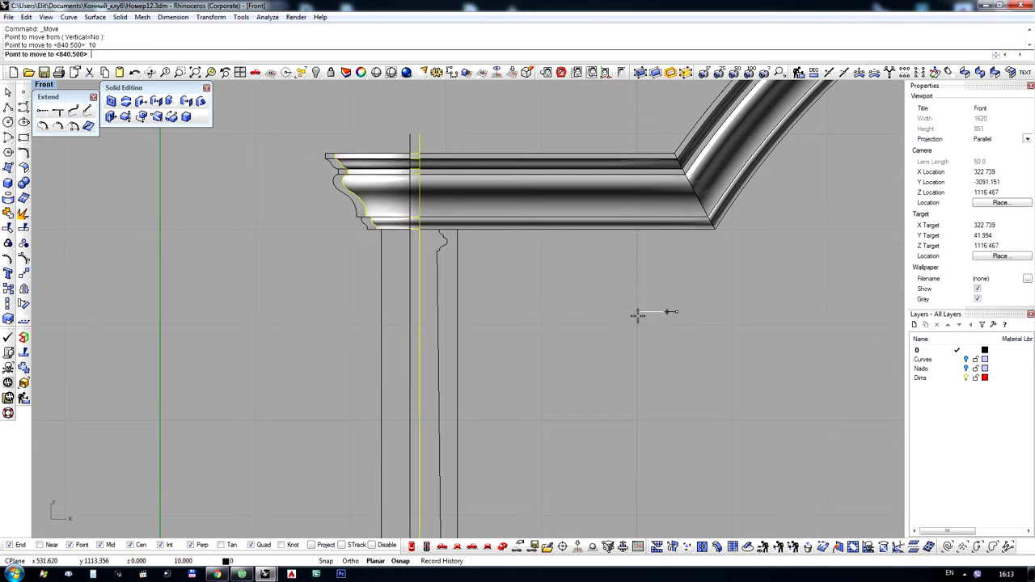
left_click(637, 315)
Join the new shaft line with the capital and base profiles into one column profile curve
left_click(381, 288)
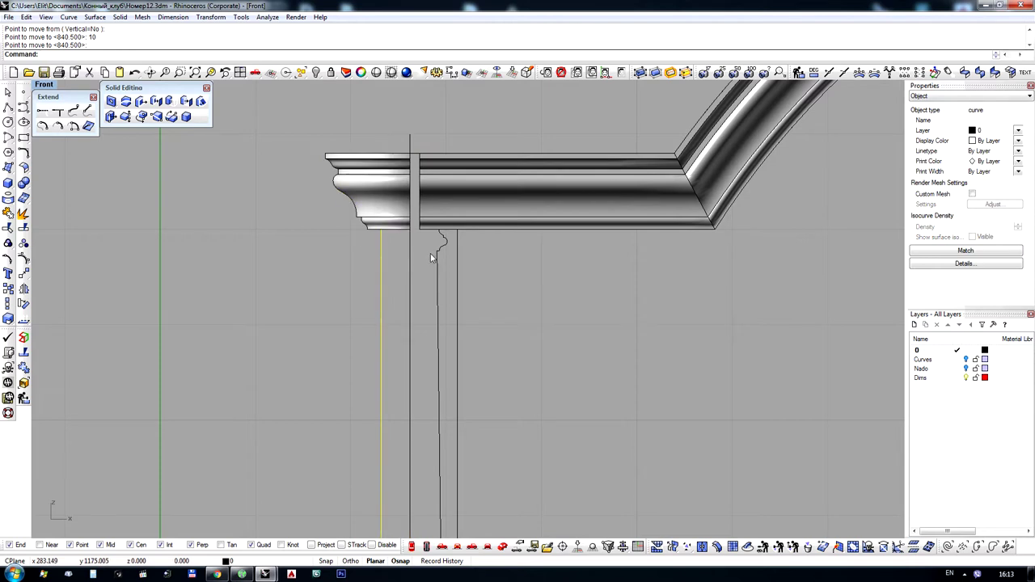
scroll(409, 207, "down", 12)
scroll(395, 427, "up", 10)
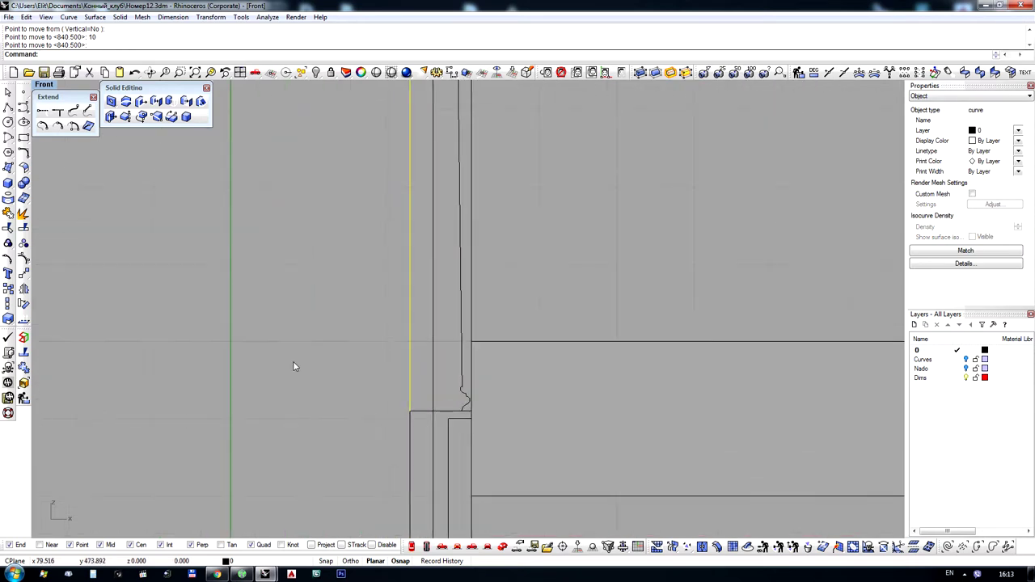
scroll(360, 402, "down", 4)
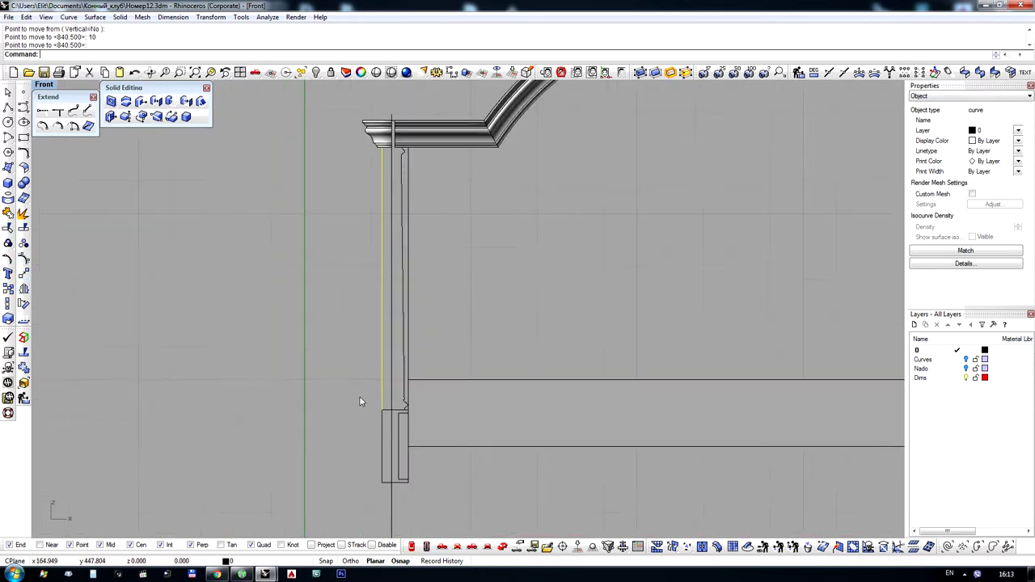
left_click(358, 392)
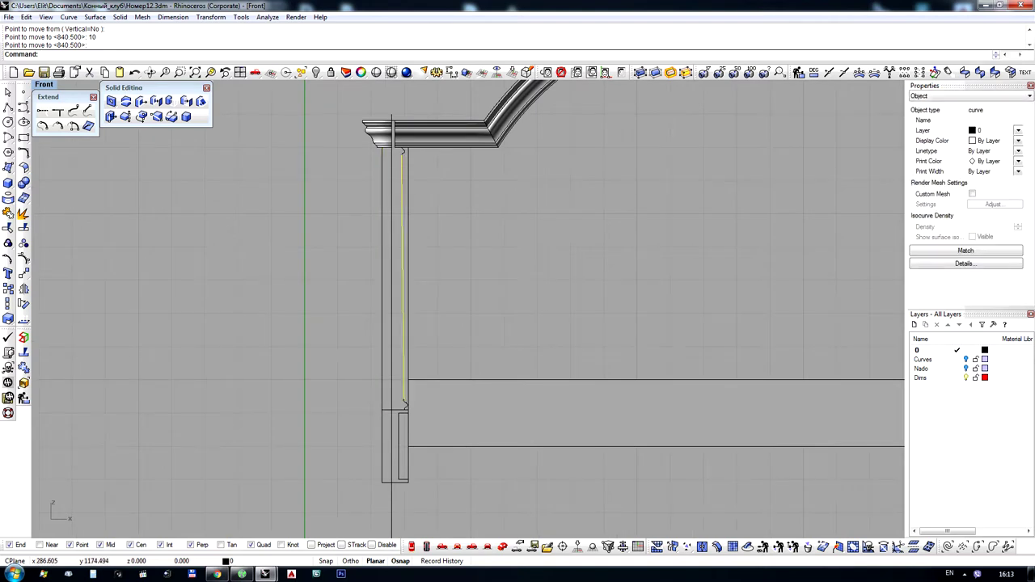
scroll(403, 151, "up", 6)
left_click(409, 145, "shift")
scroll(408, 146, "down", 6)
scroll(402, 406, "up", 2)
scroll(404, 411, "up", 2)
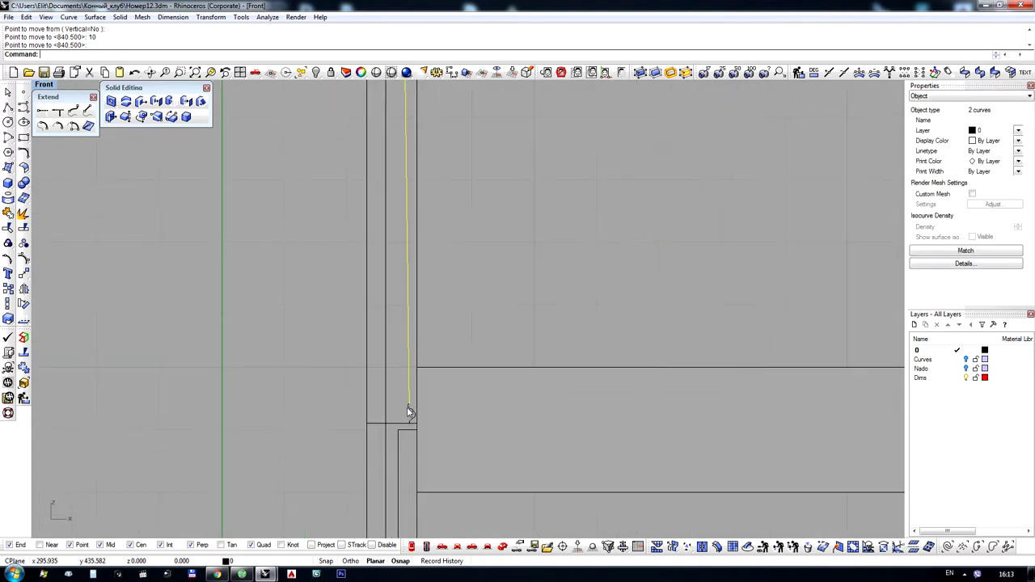
left_click(23, 259)
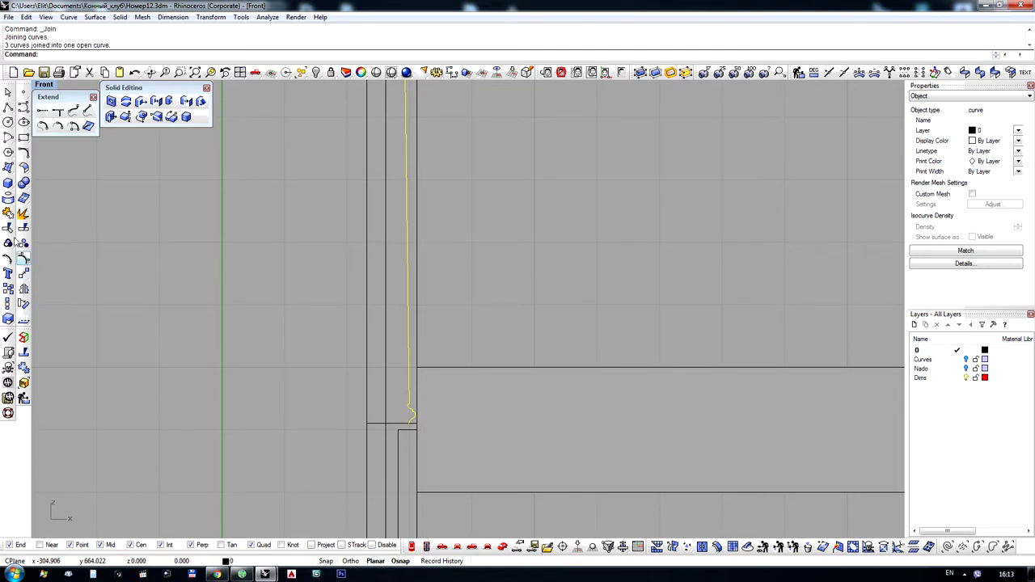
Revolve the joined column profile 360 degrees about the shifted vertical axis line
left_click(8, 167)
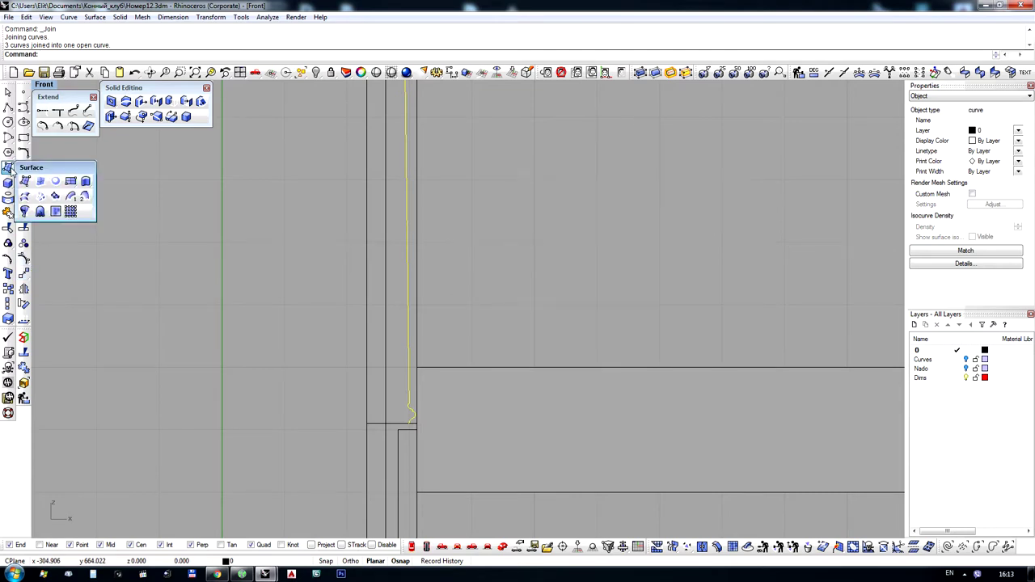
left_click(24, 211)
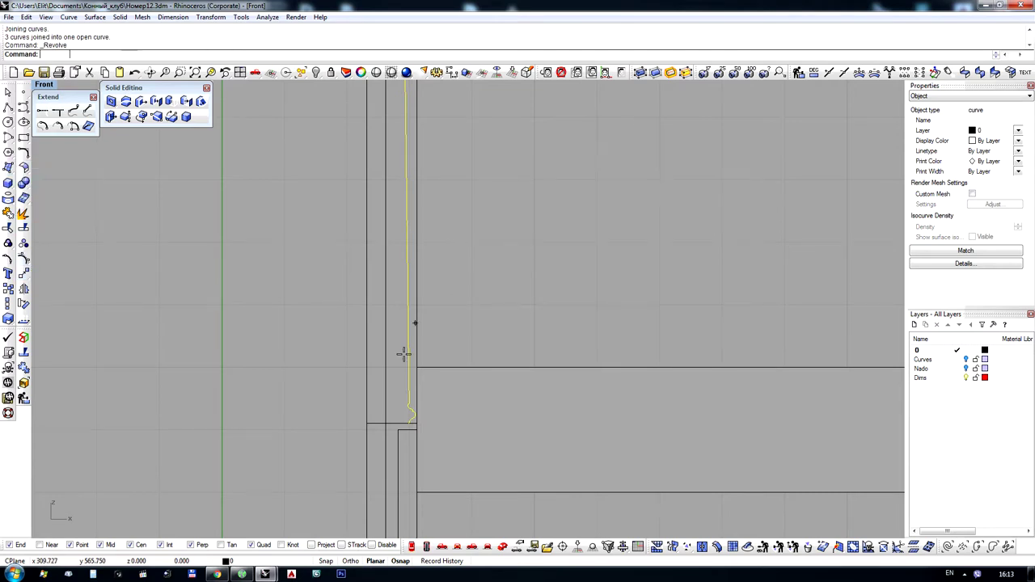
left_click(384, 424)
left_click(385, 333)
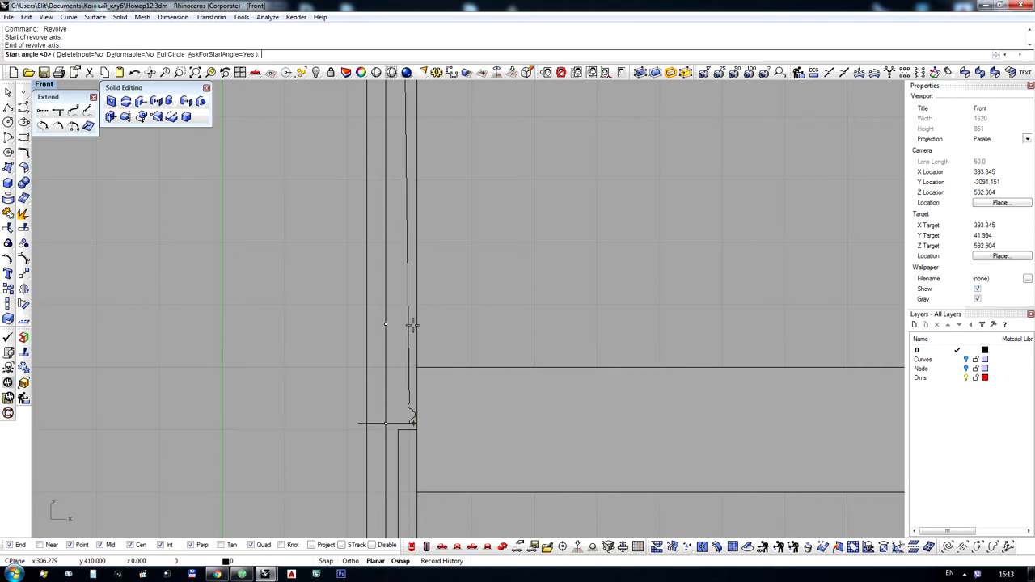
right_click(414, 325)
right_click(413, 324)
scroll(429, 360, "down", 6)
left_click(454, 296)
Examine the revolved column in the Perspective view, especially its capital and the gap between the rounded cornice end and the moulding
right_click_drag(469, 220, 485, 266)
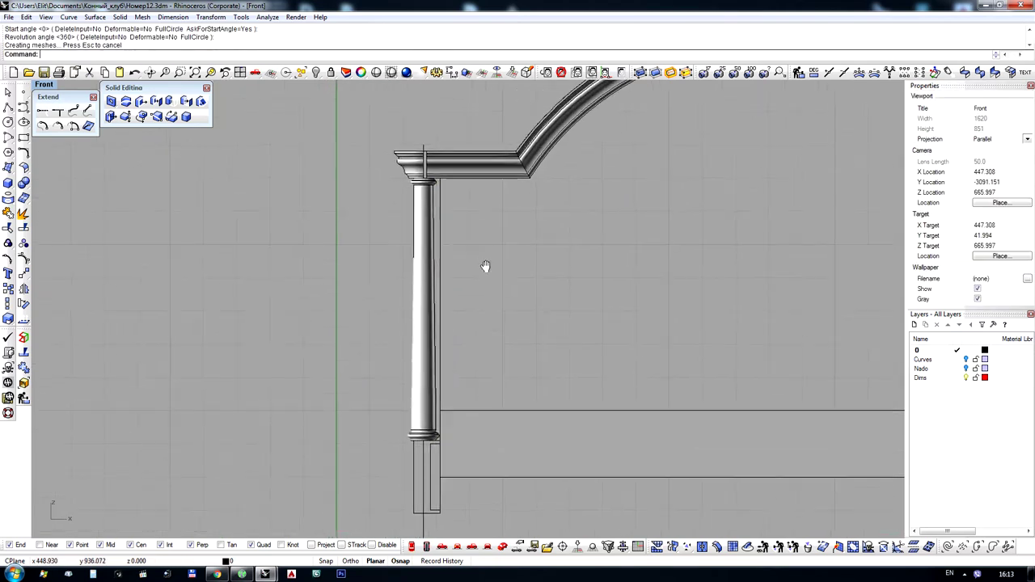
scroll(451, 176, "up", 6)
scroll(437, 271, "down", 4)
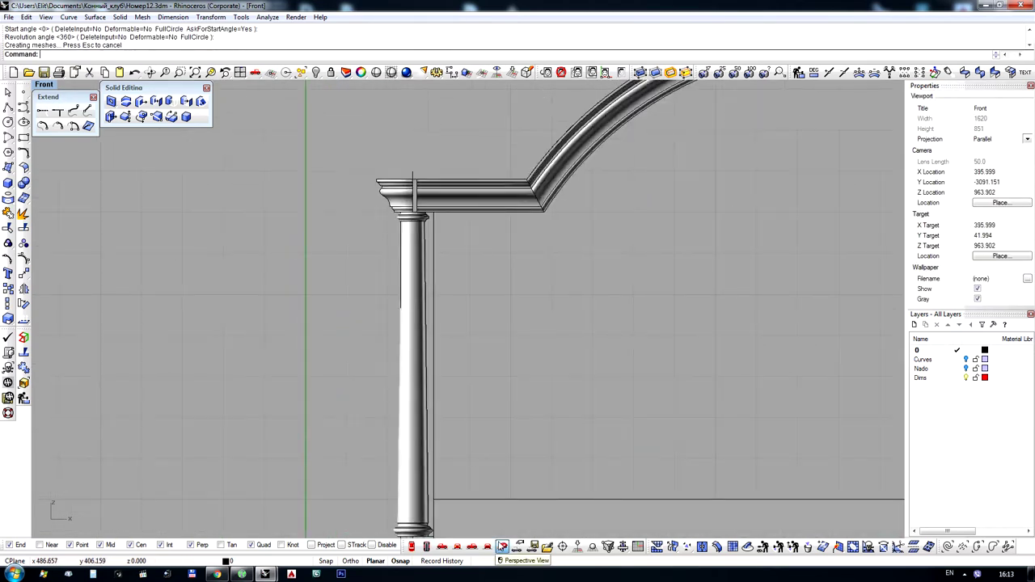
left_click(502, 546)
right_click_drag(485, 323, 631, 301)
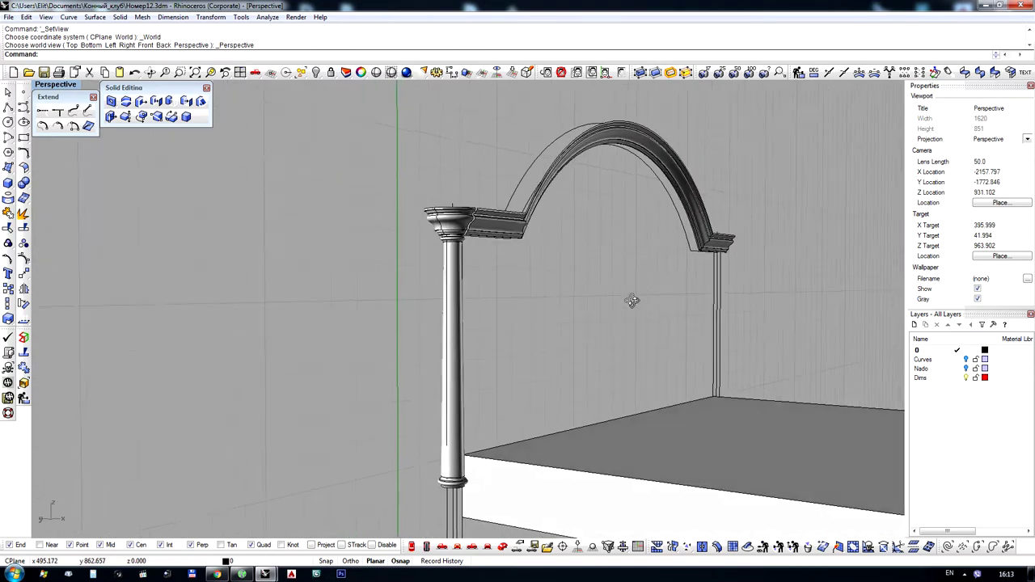
scroll(555, 259, "up", 3)
scroll(457, 289, "up", 4)
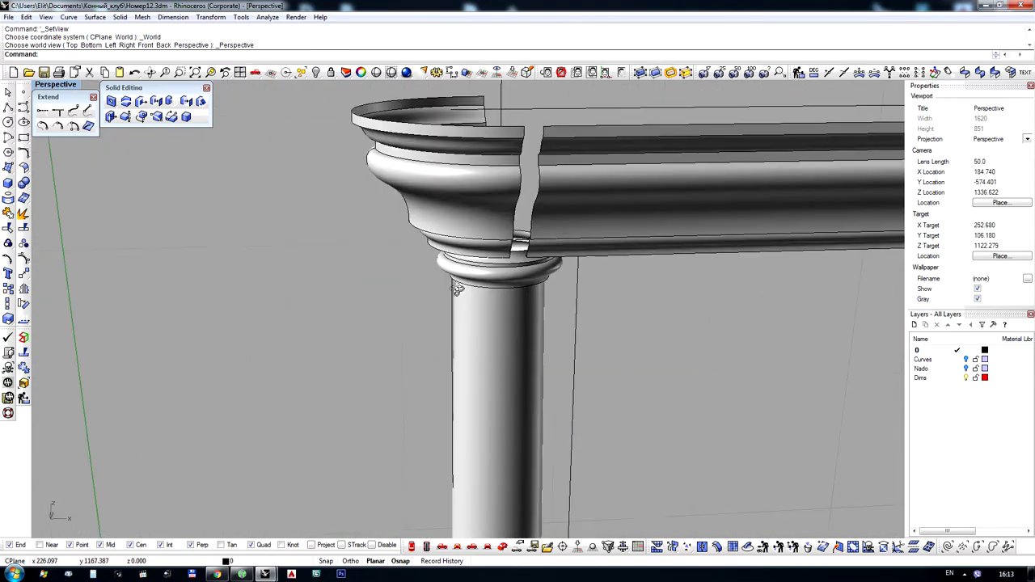
right_click_drag(457, 290, 410, 245)
scroll(380, 240, "down", 8)
scroll(417, 213, "down", 7)
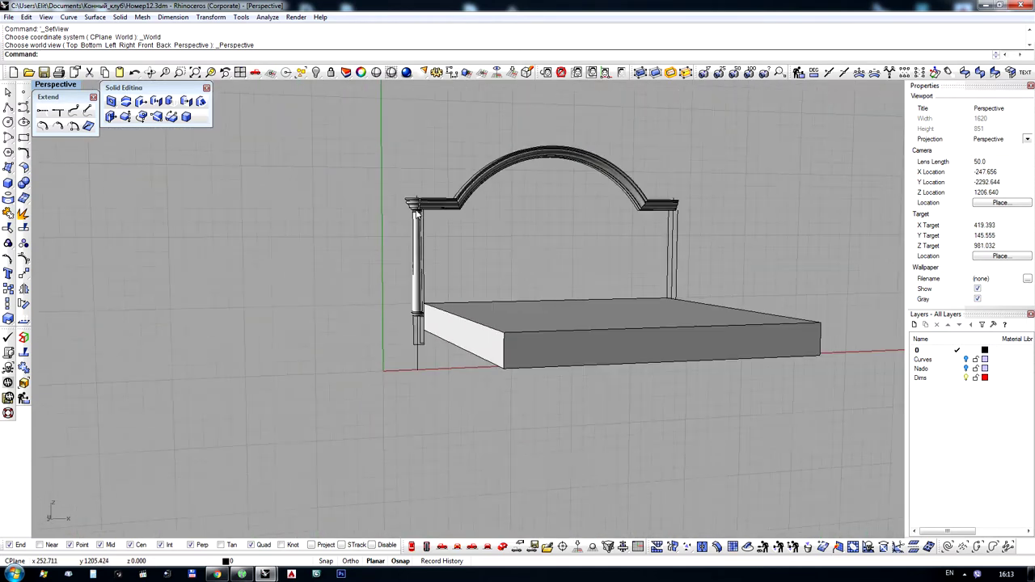
Examine the full height of the revolved column in the Perspective view, from the cornice end down to the plinth outline
scroll(422, 310, "up", 4)
mouse_move(430, 314)
right_mouse_down()
mouse_move(402, 317)
mouse_move(431, 320)
right_mouse_up()
scroll(422, 188, "up", 8)
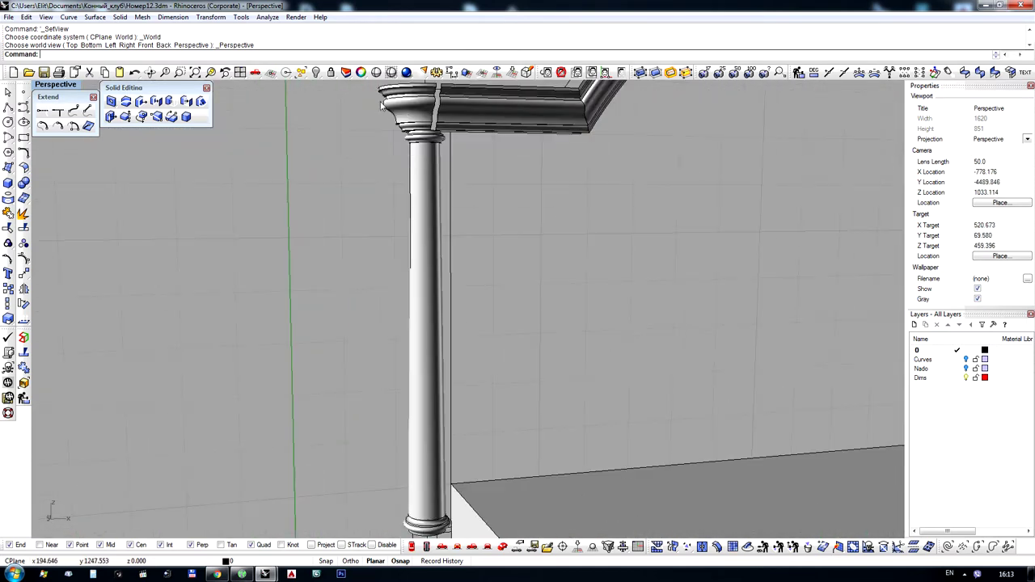
scroll(399, 173, "down", 6)
right_click_drag(491, 229, 455, 231)
scroll(436, 275, "down", 5)
right_click_drag(406, 495, 447, 498)
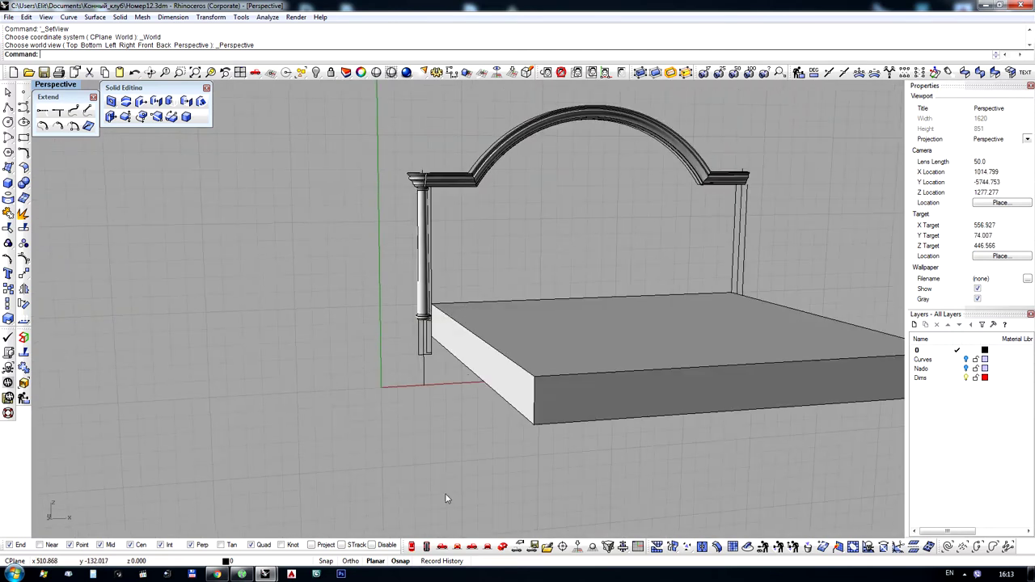
Widen the plinth rectangle below the column by moving its two outer control points 20 units horizontally away from the bed
left_click(457, 547)
scroll(455, 342, "up", 4)
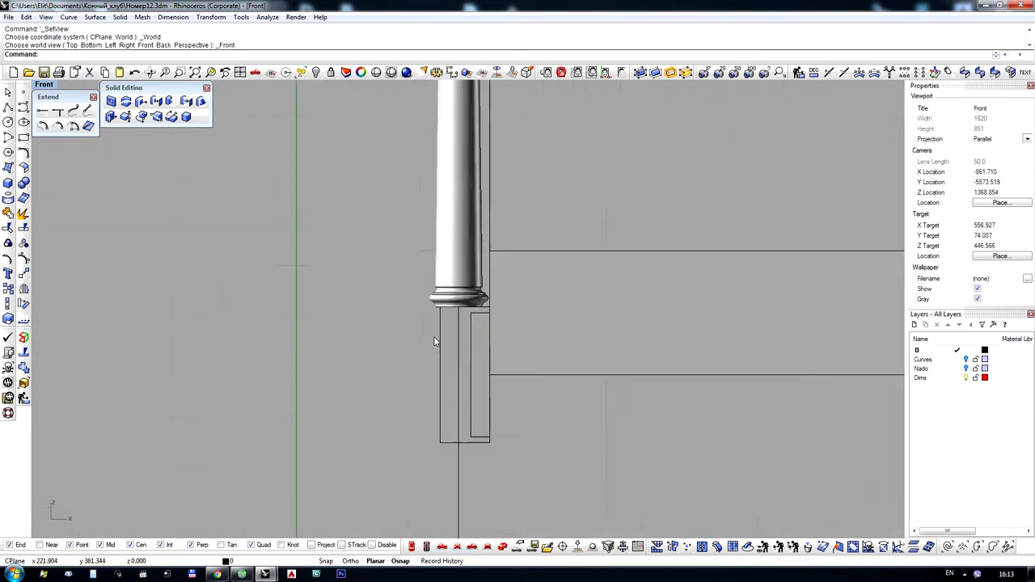
left_click(429, 287)
scroll(427, 273, "down", 2)
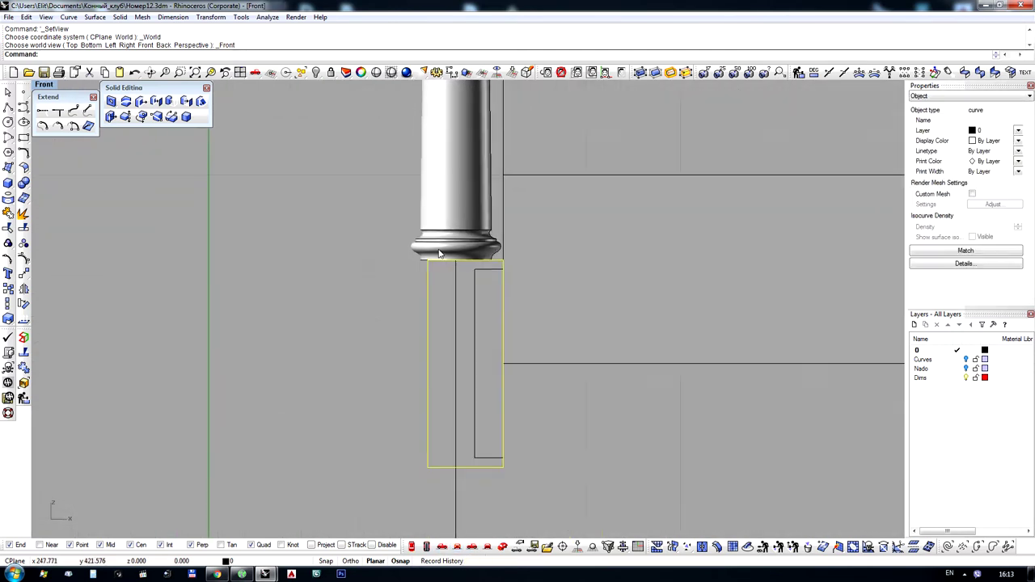
left_click(23, 257)
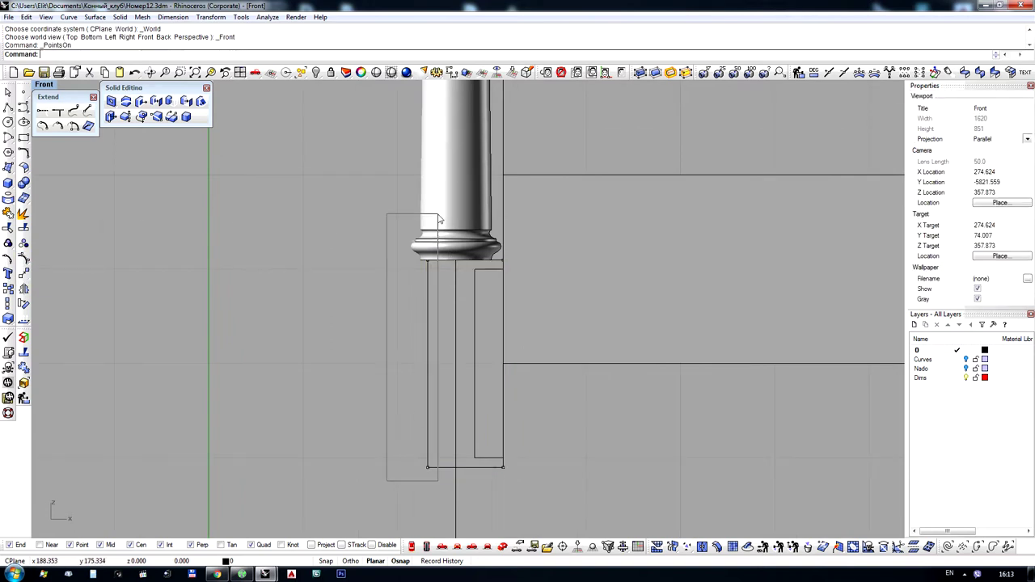
left_click_drag(439, 219, 439, 216)
left_click(10, 273)
left_click(348, 298)
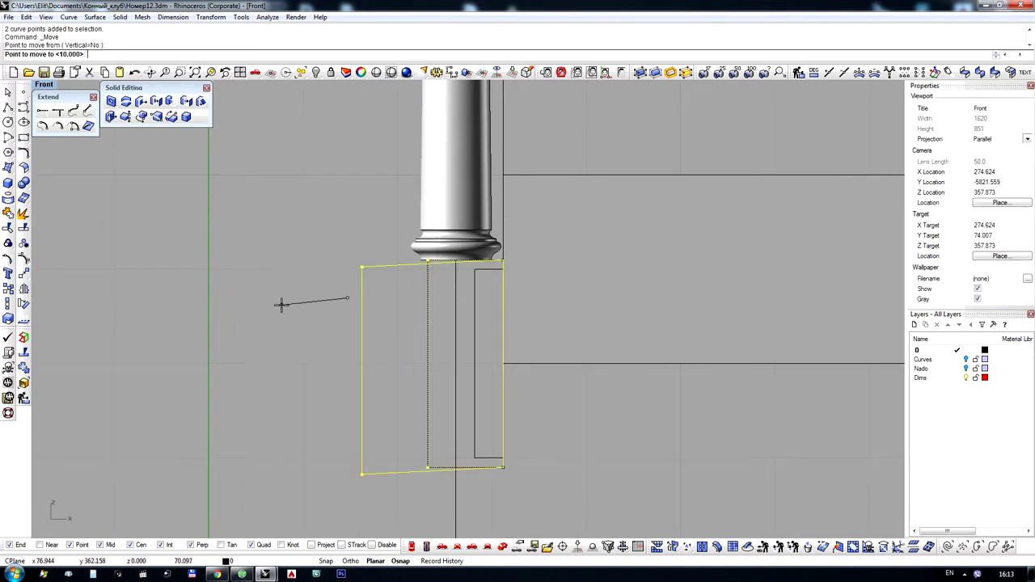
type("20")
key("Return")
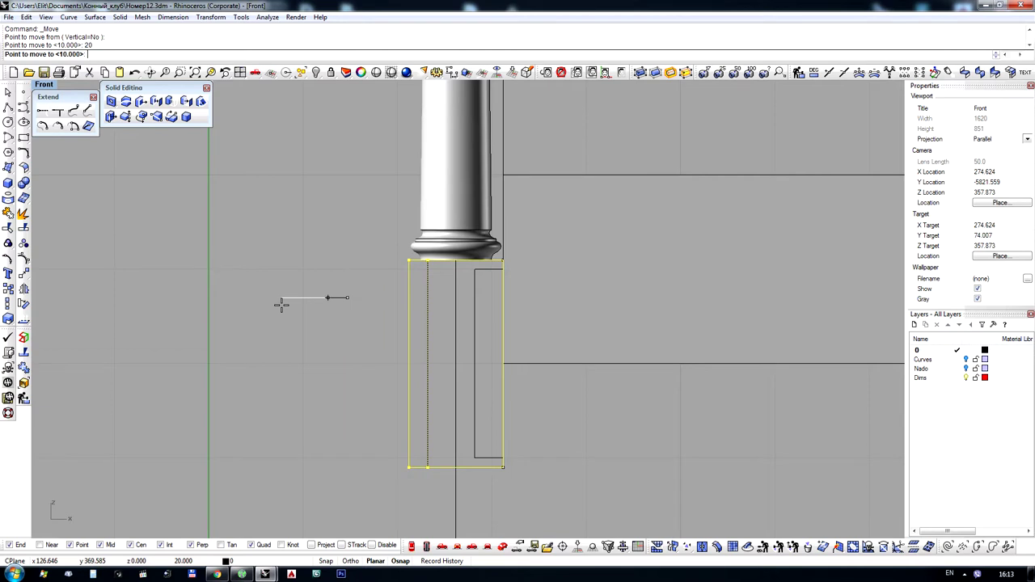
left_click(281, 305)
right_click(24, 259)
scroll(373, 322, "down", 8)
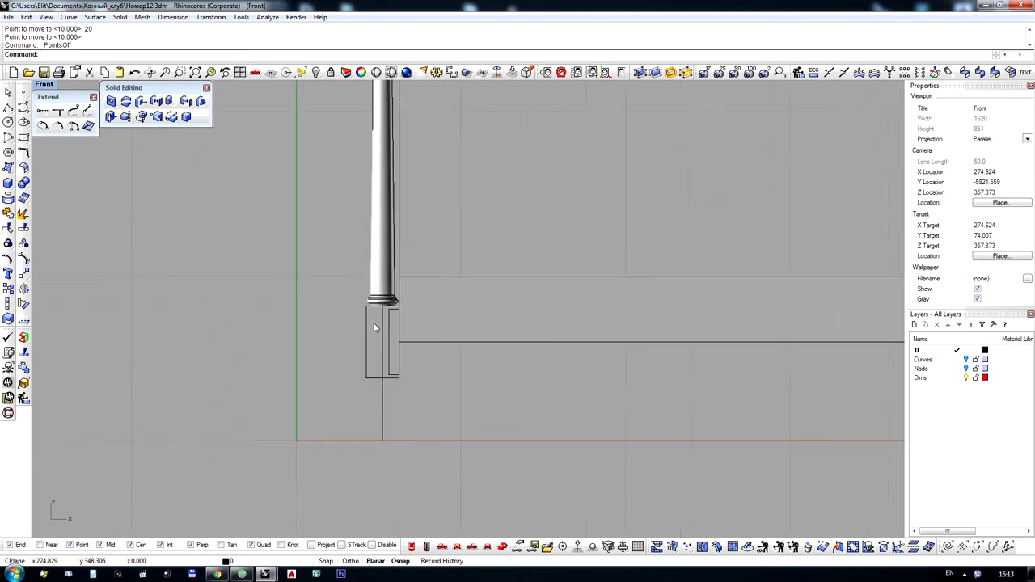
left_click(375, 280)
scroll(373, 336, "up", 3)
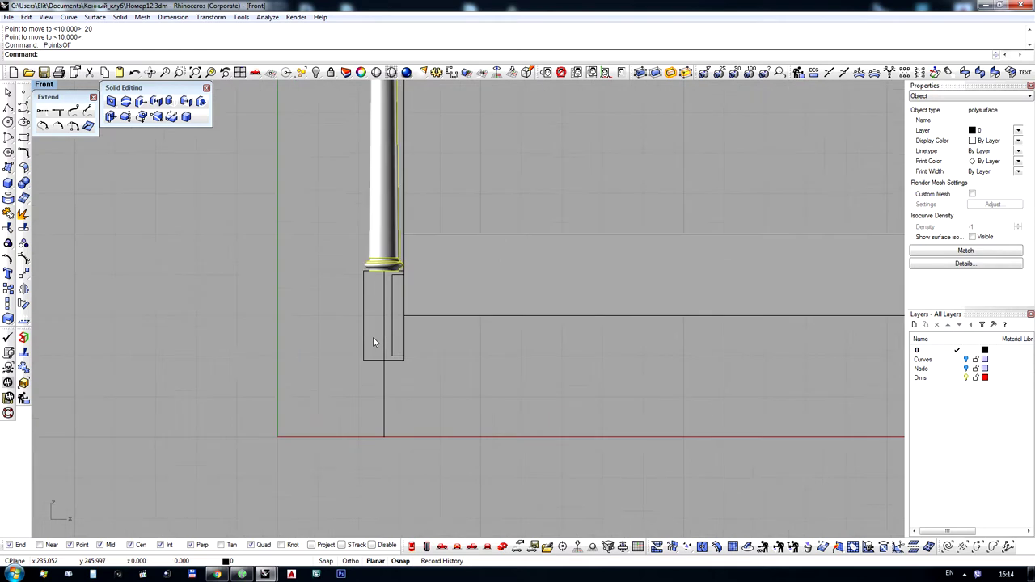
left_click(23, 290)
key("Escape")
Mirror the column profile curve downward across a horizontal line through the middle of the plinth rectangle
scroll(373, 278, "up", 5)
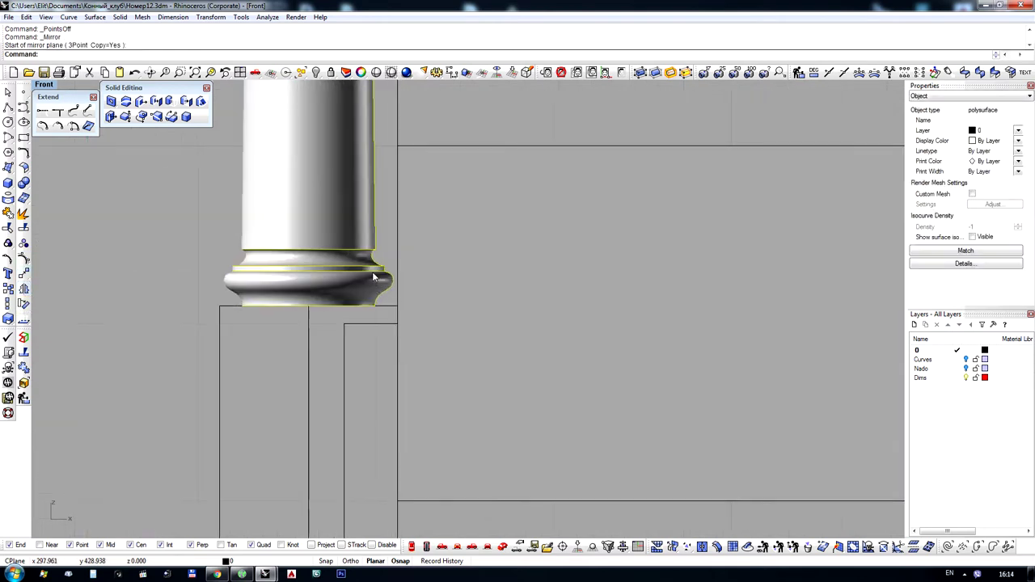
left_click(376, 263)
left_click(416, 287)
scroll(409, 254, "down", 3)
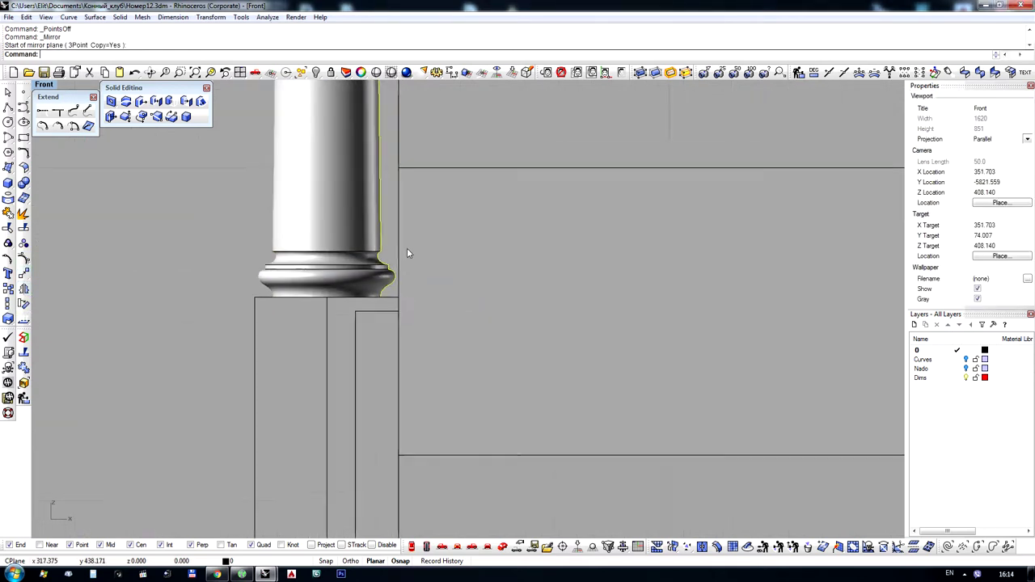
left_click(24, 289)
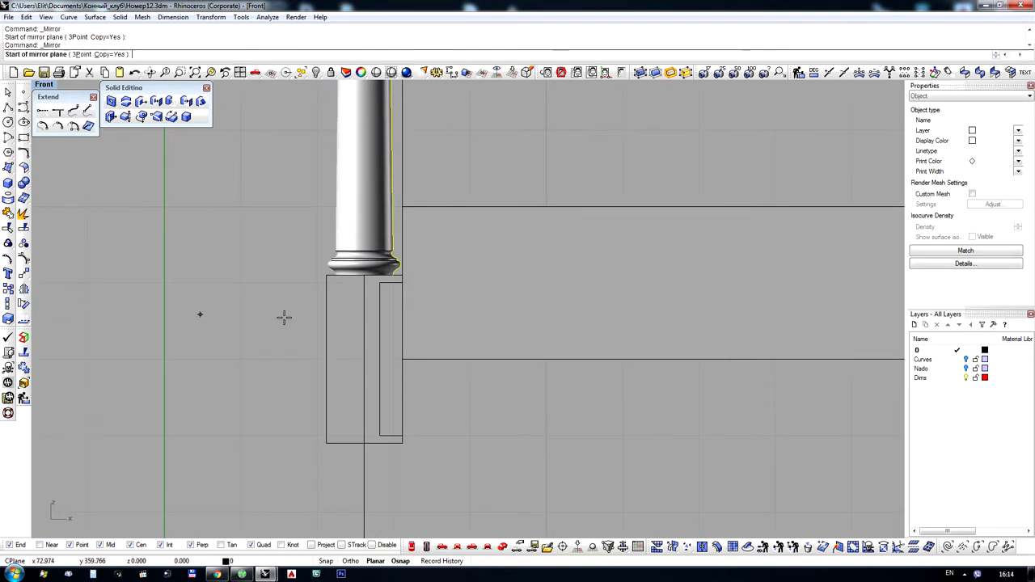
left_click(325, 355)
left_click(210, 395)
Explode the mirrored profile curve and delete its long shaft segment
scroll(409, 203, "down", 4)
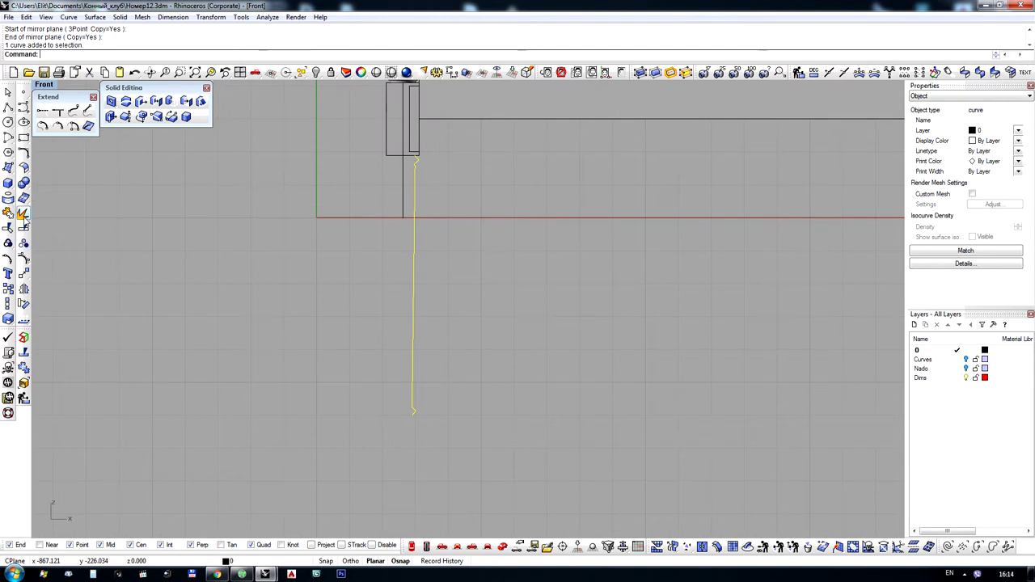
left_click(24, 214)
key("Delete")
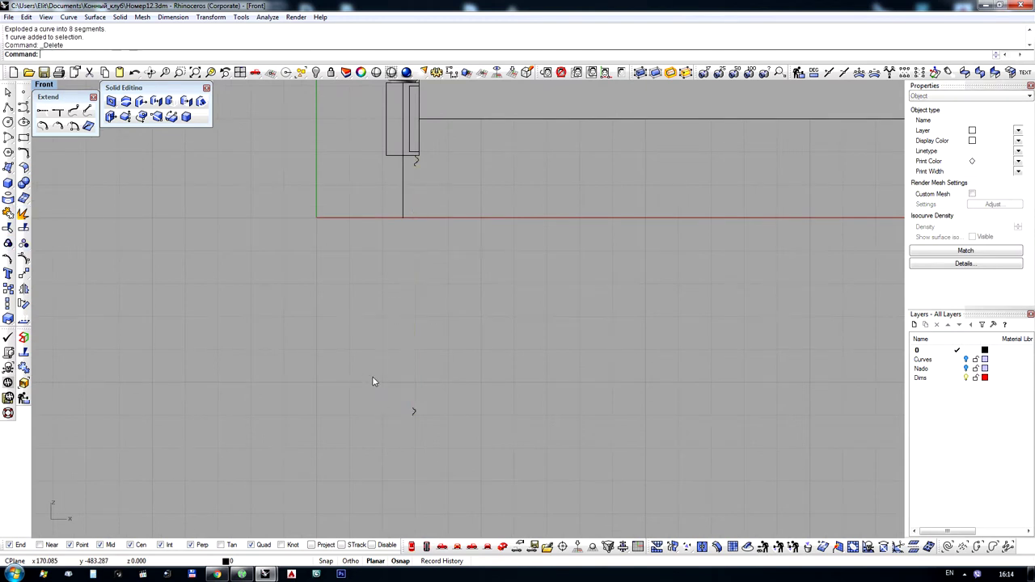
Move the detached lower moulding profile straight up so that its lower end rests on the ground line
left_click(24, 274)
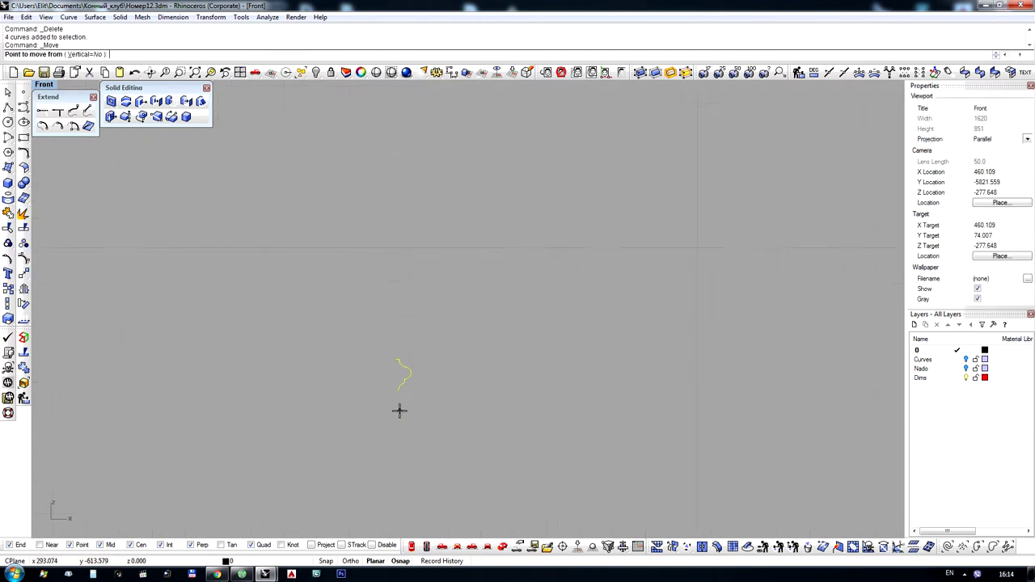
left_click(396, 398)
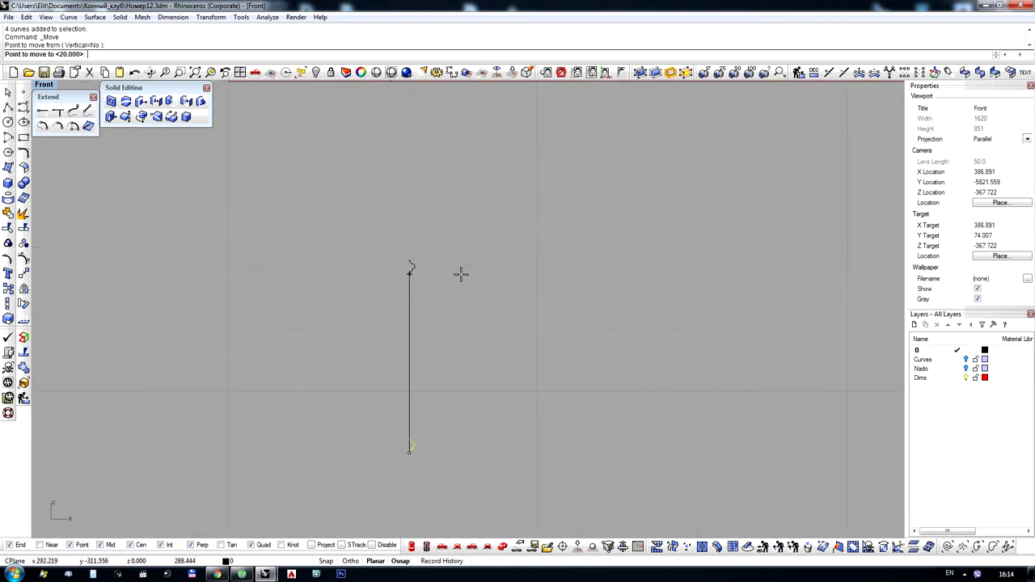
scroll(439, 154, "up", 10)
left_click(359, 261, "shift")
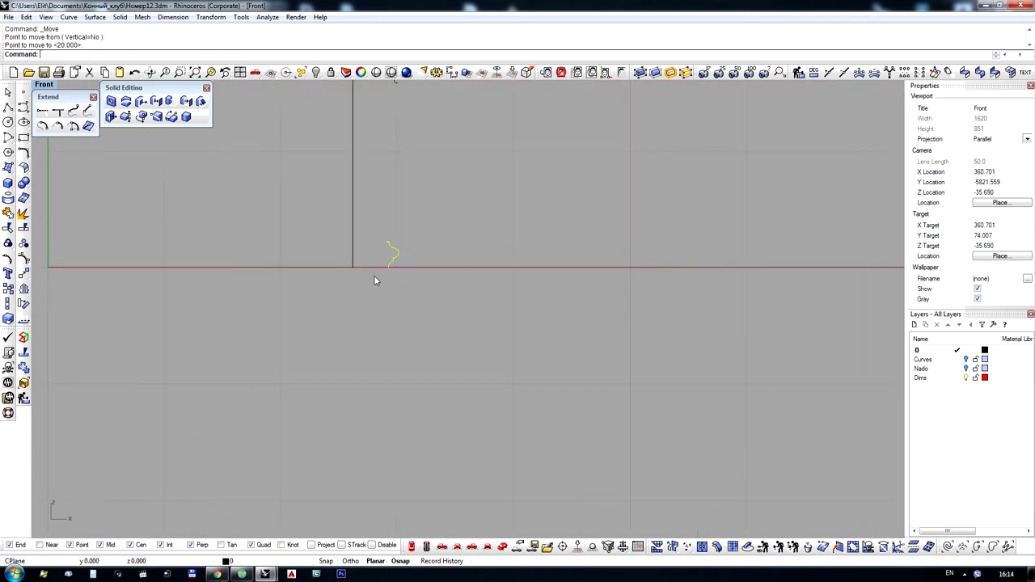
left_click(423, 193)
Connect the two moulding profiles below the plinth with a straight tapered line and join everything into one leg profile
right_click_drag(423, 192, 396, 292)
right_click_drag(363, 203, 398, 239)
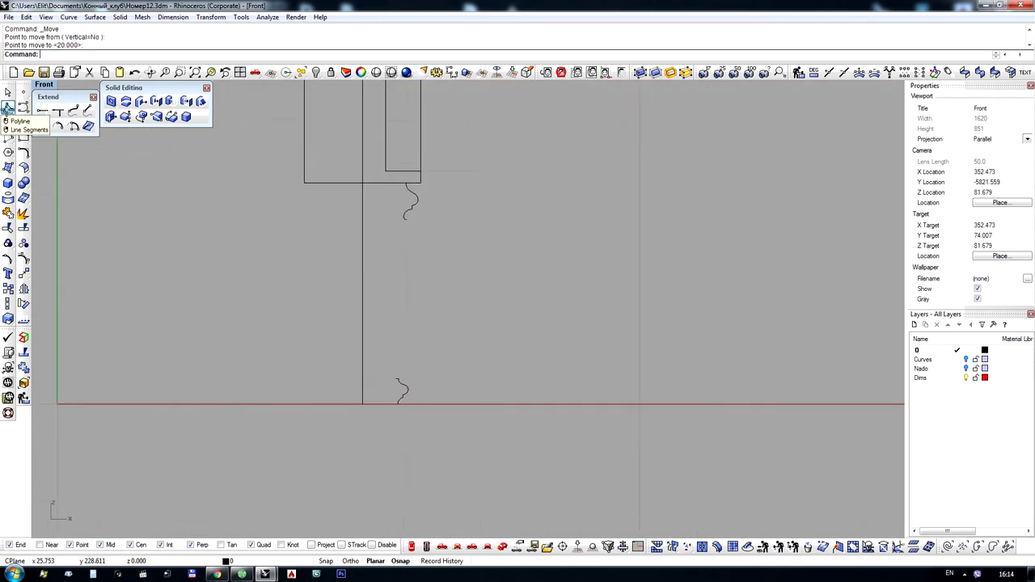
left_click(7, 107)
left_click(395, 377)
left_click(406, 216)
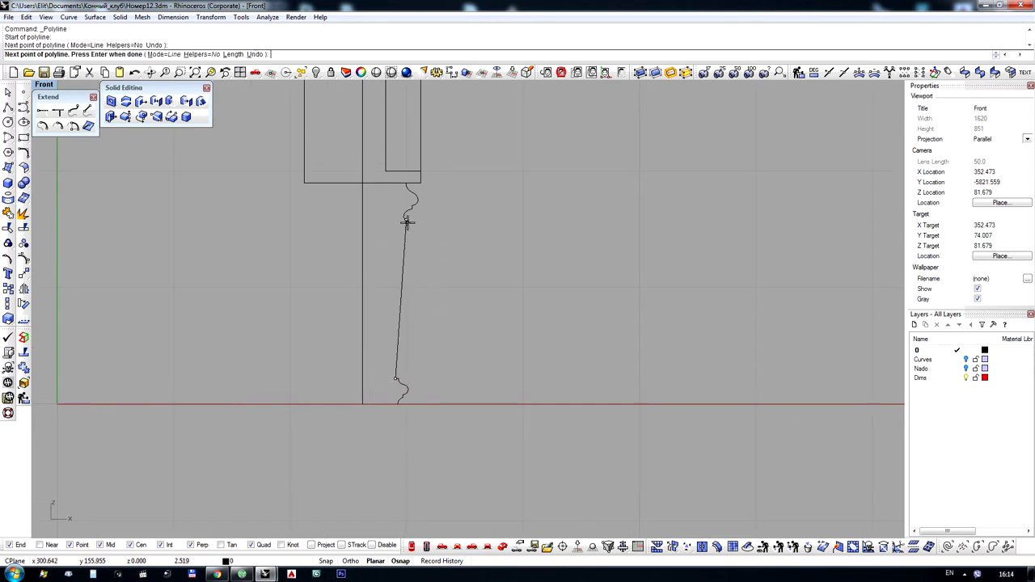
key("Return")
left_click_drag(480, 178, 480, 179)
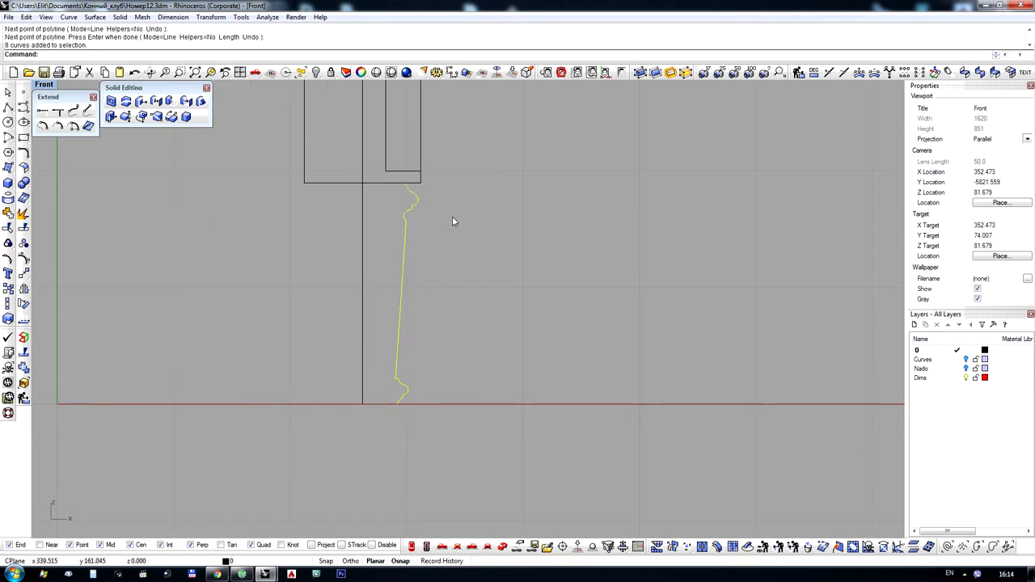
key("ctrl+j")
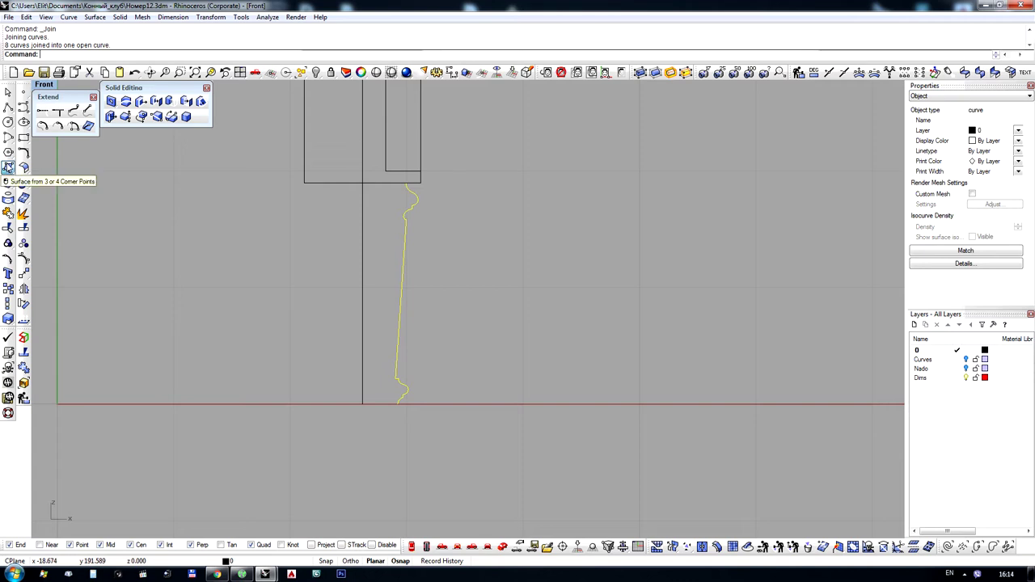
Revolve the joined leg profile 360 degrees about the column's vertical axis line
left_click(8, 167)
left_click(25, 209)
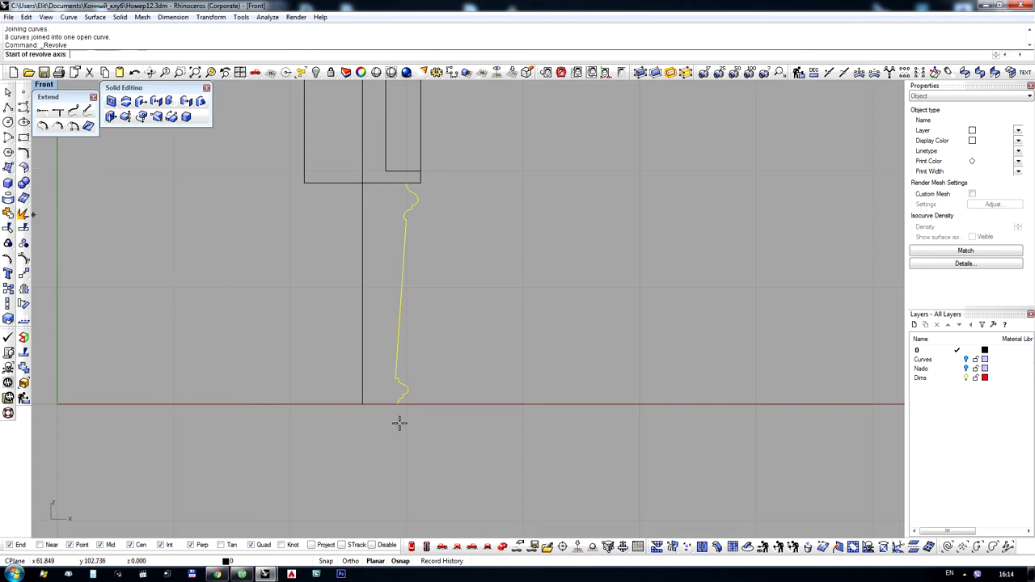
left_click(362, 404)
left_click(369, 237)
key("Return")
key("Return")
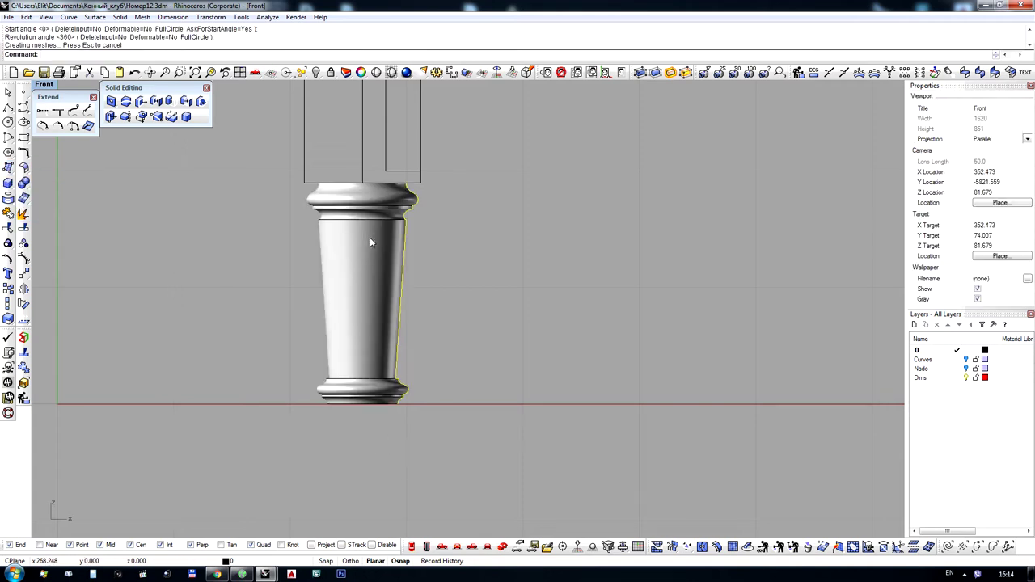
Examine the turned leg, column and arch moulding together in the Front view, including the gap at the cornice end
scroll(370, 417, "down", 3)
scroll(374, 407, "down", 2)
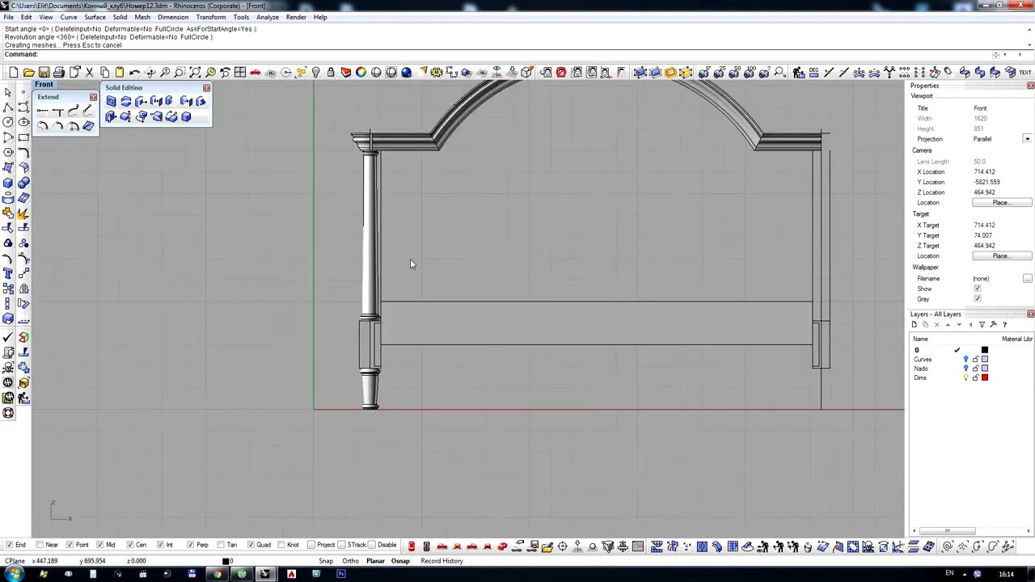
scroll(410, 260, "up", 1)
right_click_drag(409, 259, 410, 281)
scroll(364, 283, "down", 1)
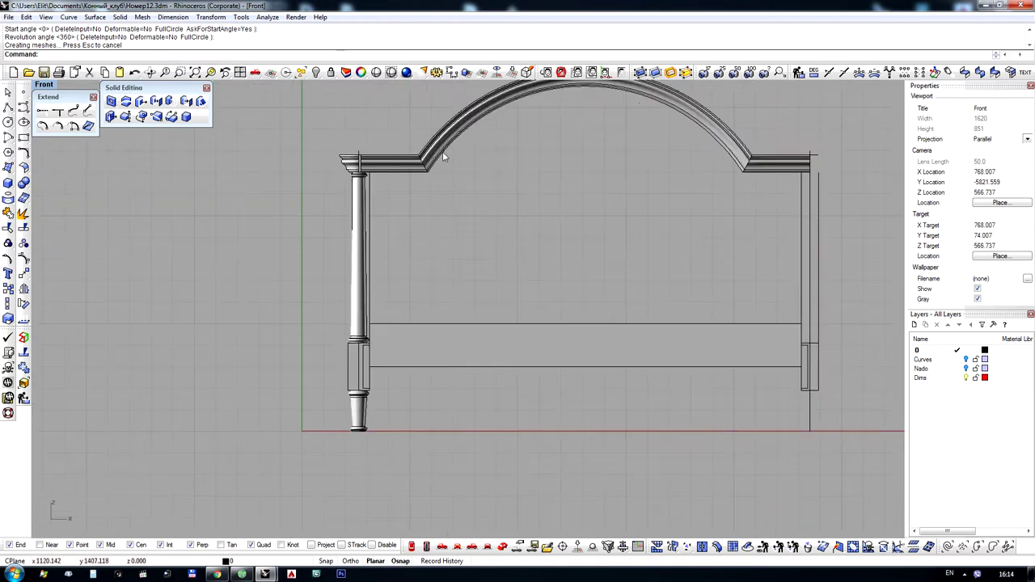
scroll(353, 160, "up", 18)
scroll(396, 202, "down", 12)
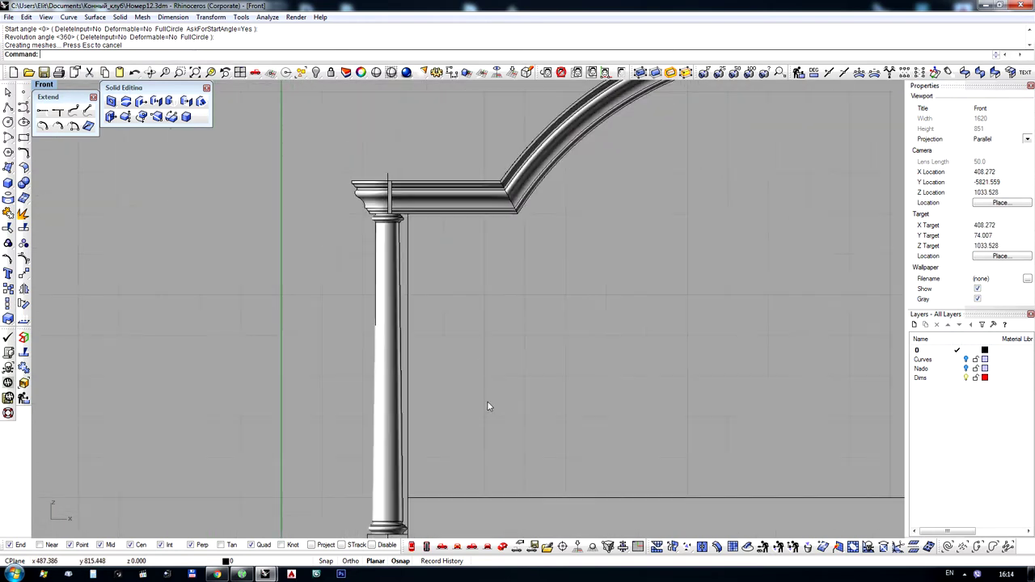
Delete the swept cornice moulding along the arch, keeping the rounded cornice end and the arch curves
left_click(503, 546)
right_click_drag(505, 328, 555, 316)
scroll(462, 299, "up", 12)
left_click(460, 271)
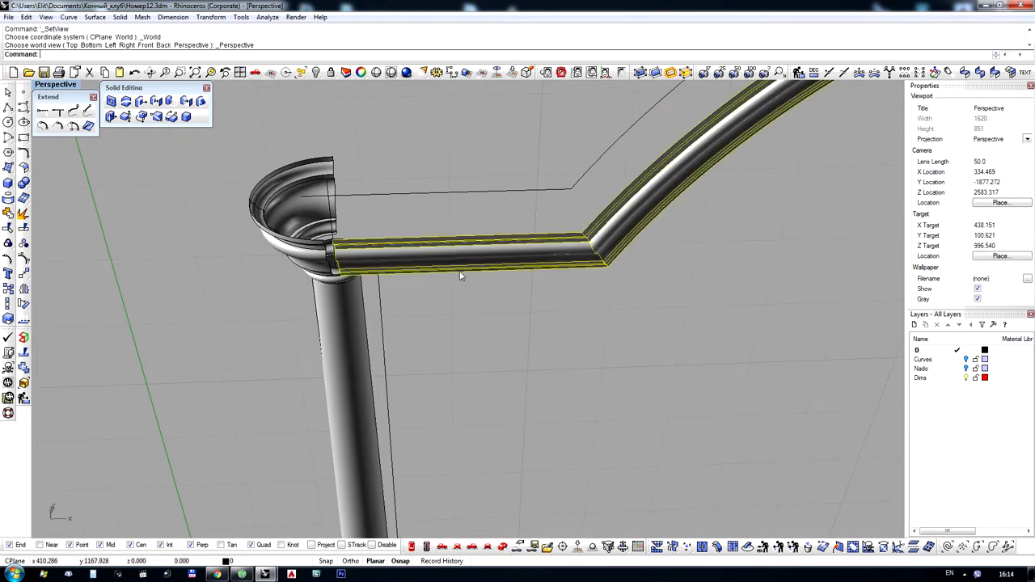
scroll(461, 276, "down", 5)
key("Delete")
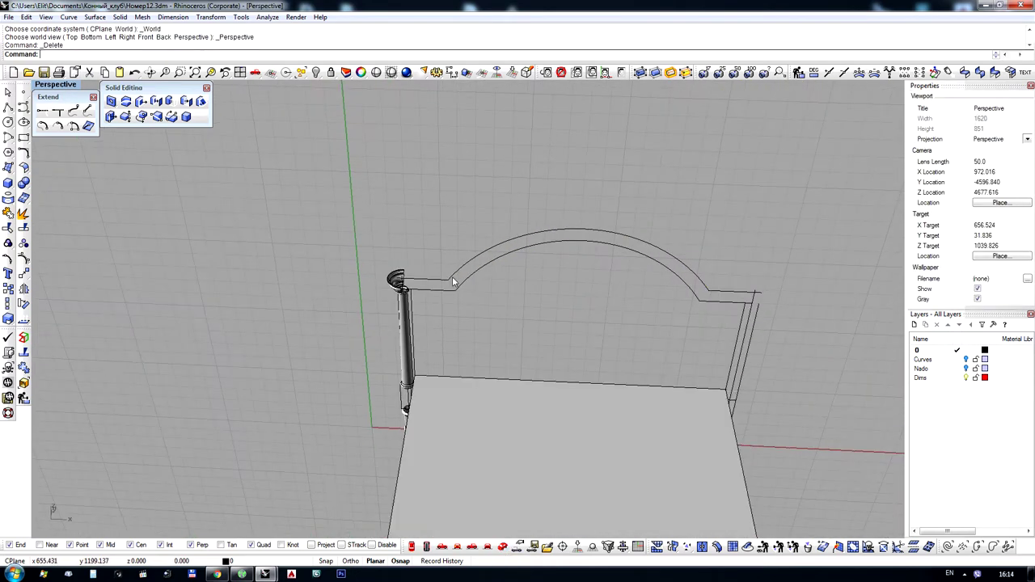
Extend the lower arch curve with a straight line at the column end until it meets the column's axis line
scroll(405, 307, "up", 10)
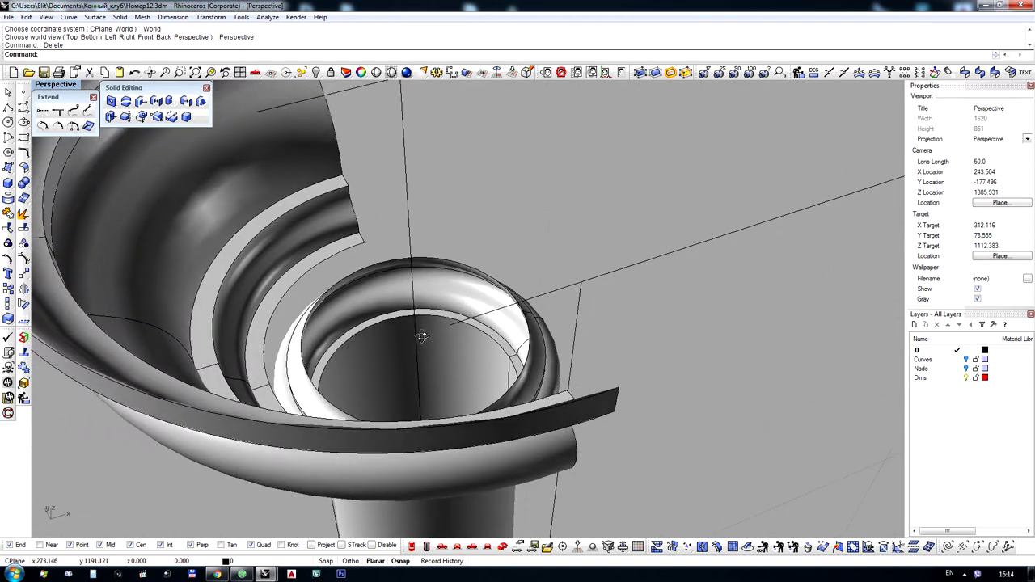
left_click(87, 113)
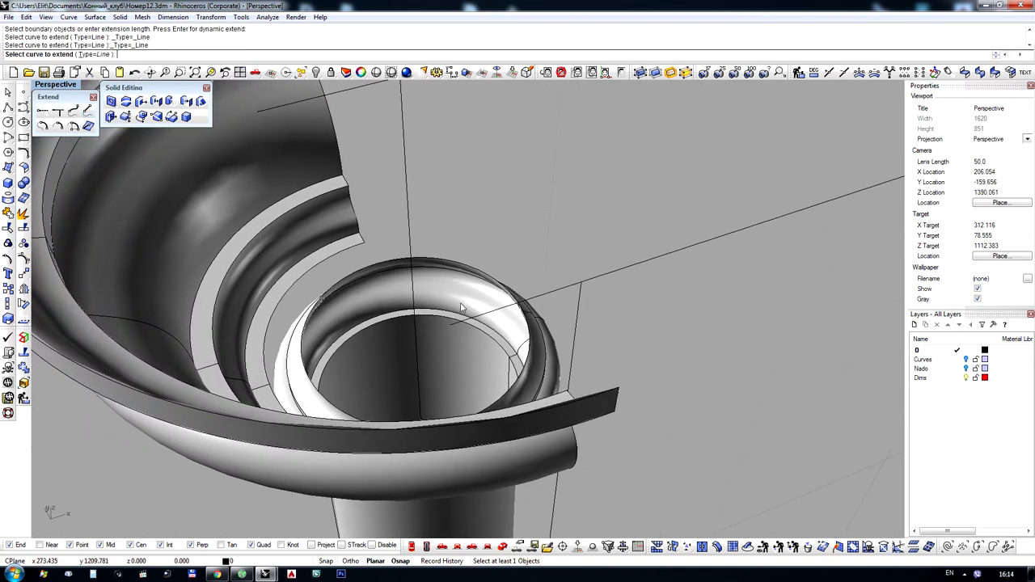
left_click(484, 315)
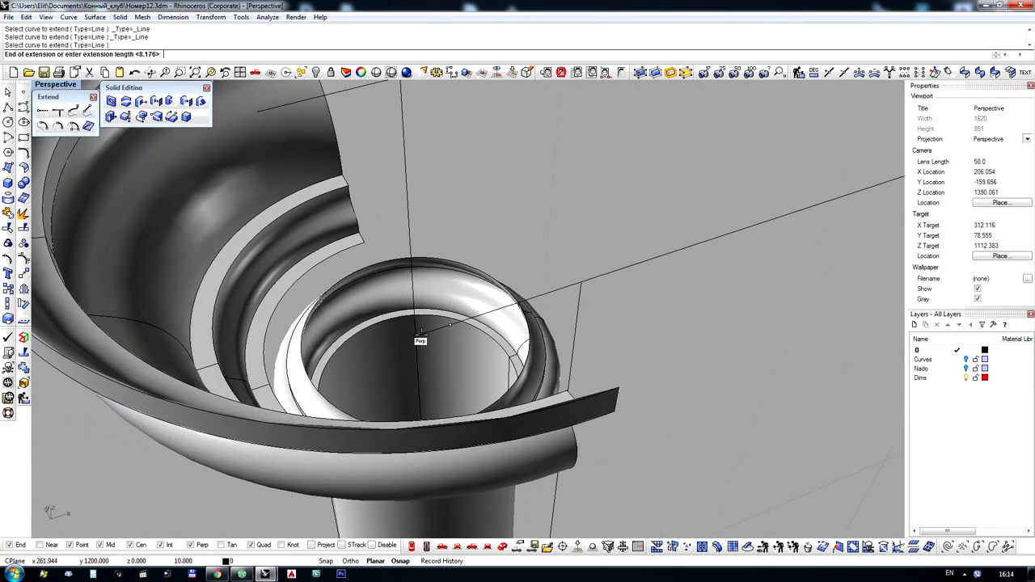
left_click(421, 331)
Extend the opposite end of the lower arch curve outward by 10 units with a straight line
scroll(615, 235, "down", 10)
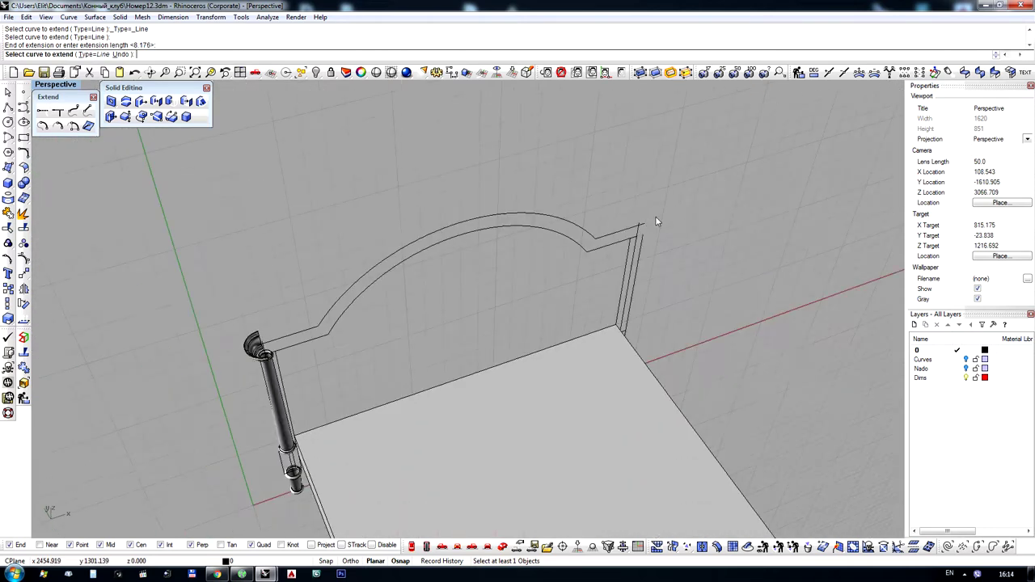
scroll(599, 255, "up", 6)
scroll(599, 256, "up", 2)
left_click(657, 246)
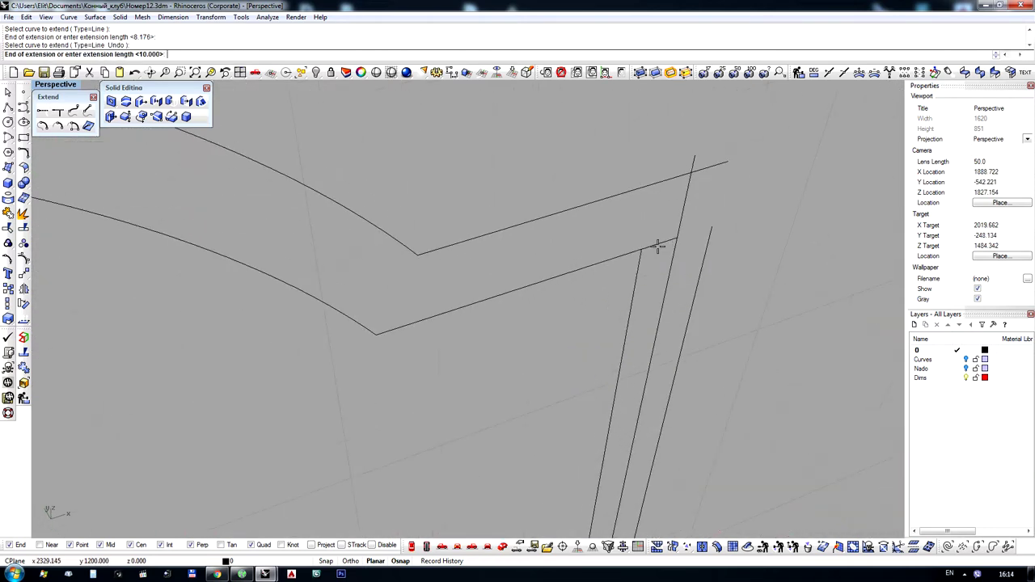
left_click(658, 245)
right_click(636, 247)
Delete the three vertical post lines under the arch end opposite the turned column
scroll(636, 248, "down", 5)
left_click_drag(634, 262, 504, 254)
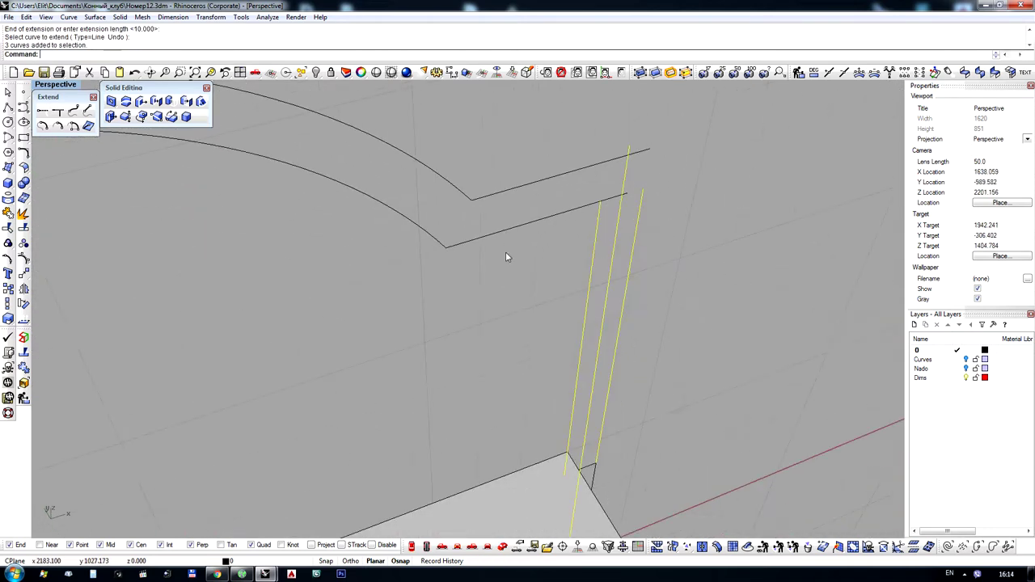
scroll(485, 243, "down", 5)
key("Delete")
scroll(481, 266, "up", 4)
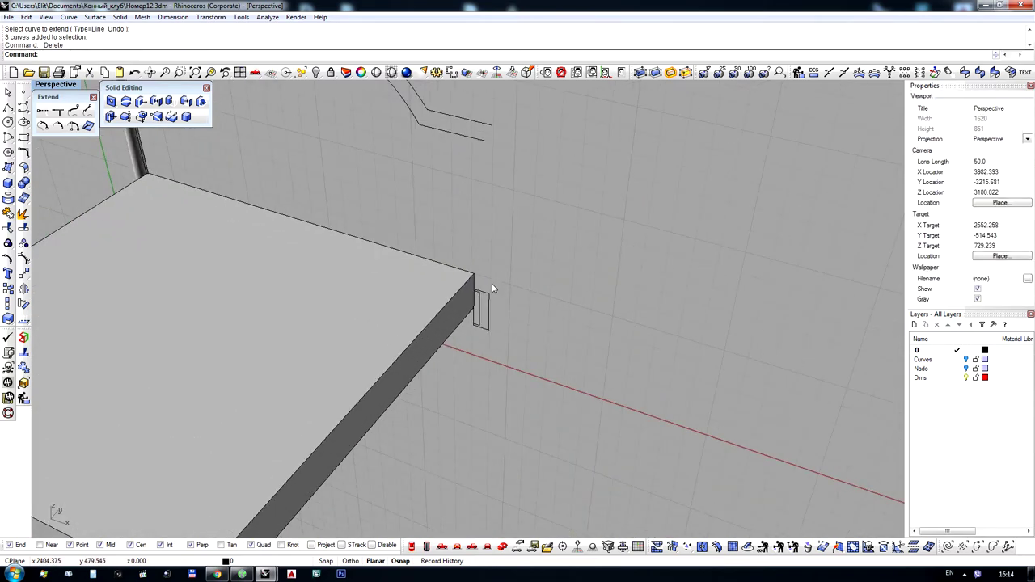
Delete the leftover upright profile curve beside the bed box's corner opposite the turned column
left_click(490, 291)
key("Delete")
scroll(586, 296, "down", 3)
right_click_drag(478, 285, 600, 252)
scroll(594, 242, "down", 4)
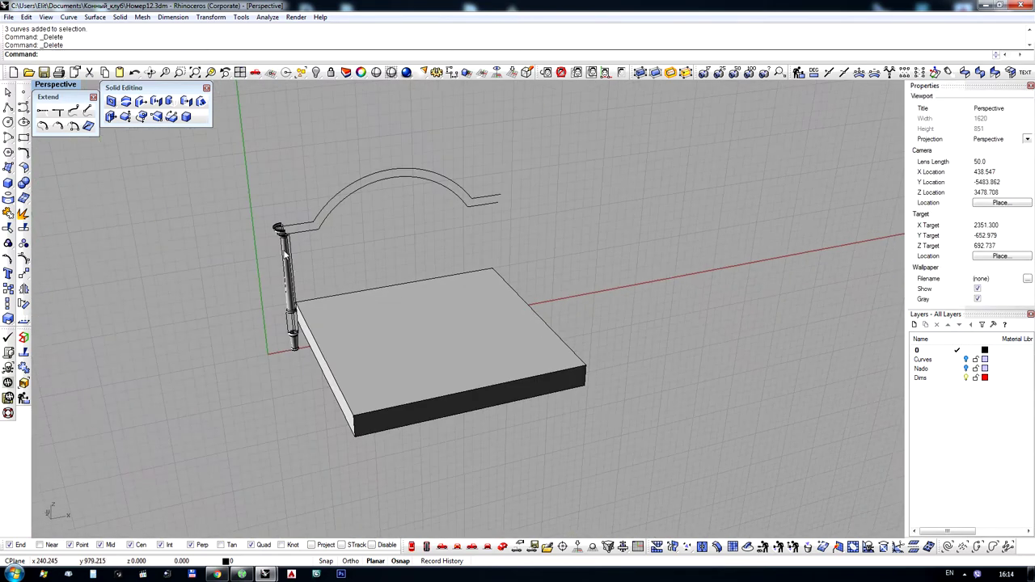
Sweep the cornice along the extended lower arch curve with Sweep1, using the cut edge of the rounded cornice end as cross section
scroll(283, 229, "up", 14)
scroll(361, 350, "down", 7)
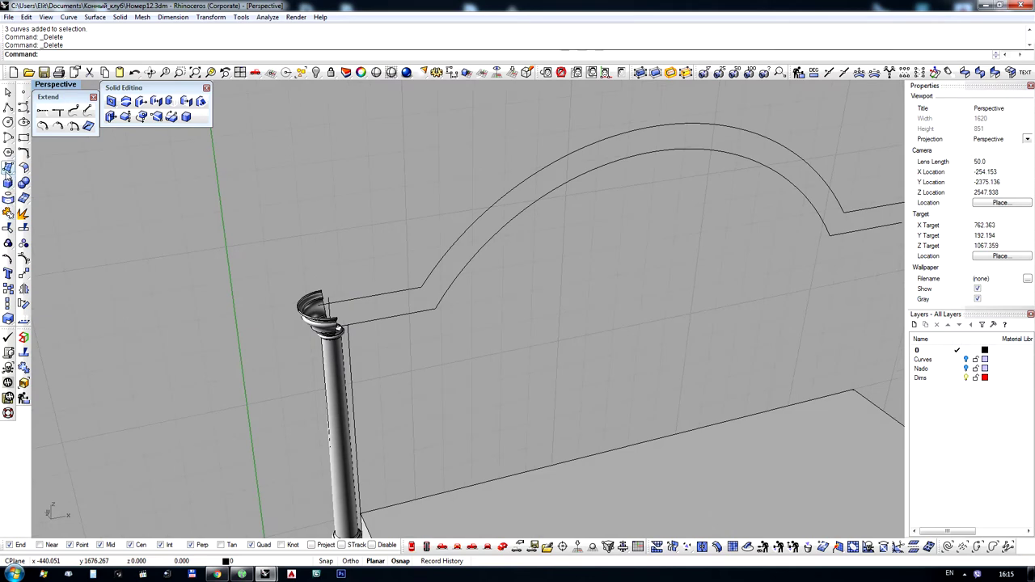
left_click(7, 169)
left_click(72, 197)
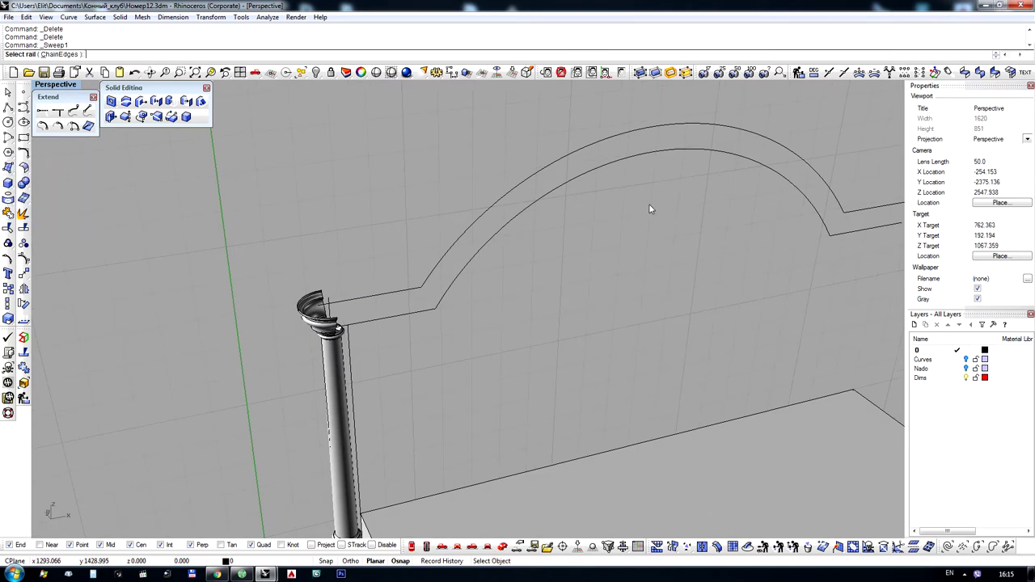
left_click(608, 176)
scroll(338, 324, "up", 5)
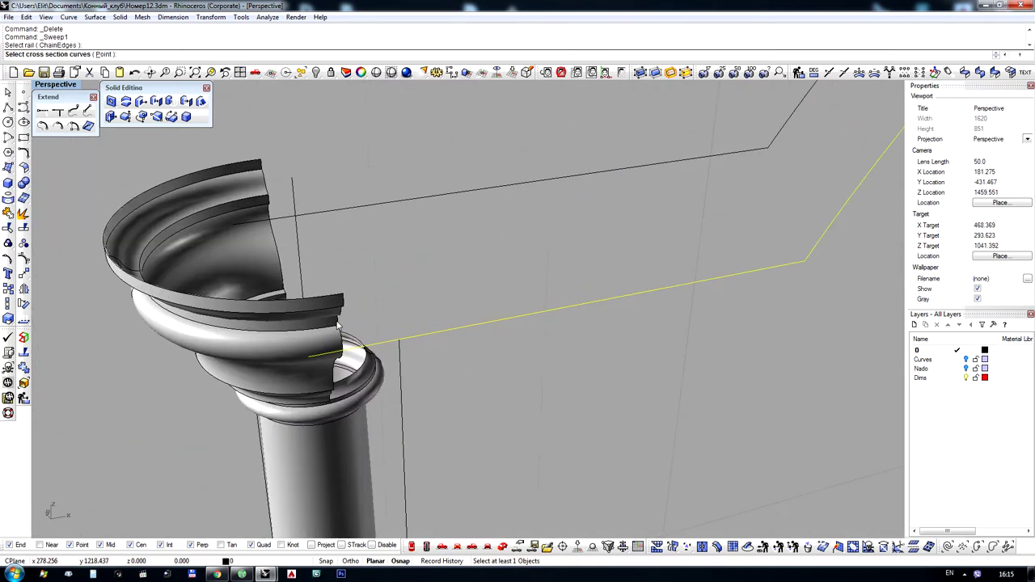
left_click(340, 324)
left_click(376, 352)
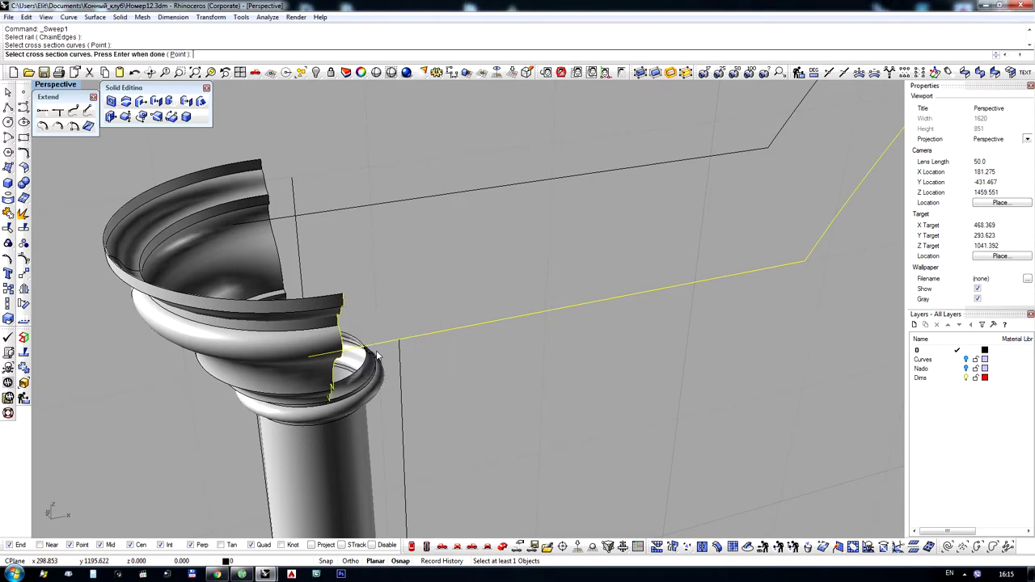
key("Return")
key("Return")
Set the construction plane to World Top and mirror the swept moulding to the other side of the arch through the column's axis
scroll(535, 277, "down", 5)
mouse_move(535, 277)
right_mouse_down()
mouse_move(472, 197)
mouse_move(517, 270)
right_mouse_up()
scroll(375, 277, "up", 6)
scroll(376, 277, "down", 5)
right_click_drag(380, 277, 545, 348)
scroll(423, 401, "up", 6)
right_click_drag(476, 339, 438, 287)
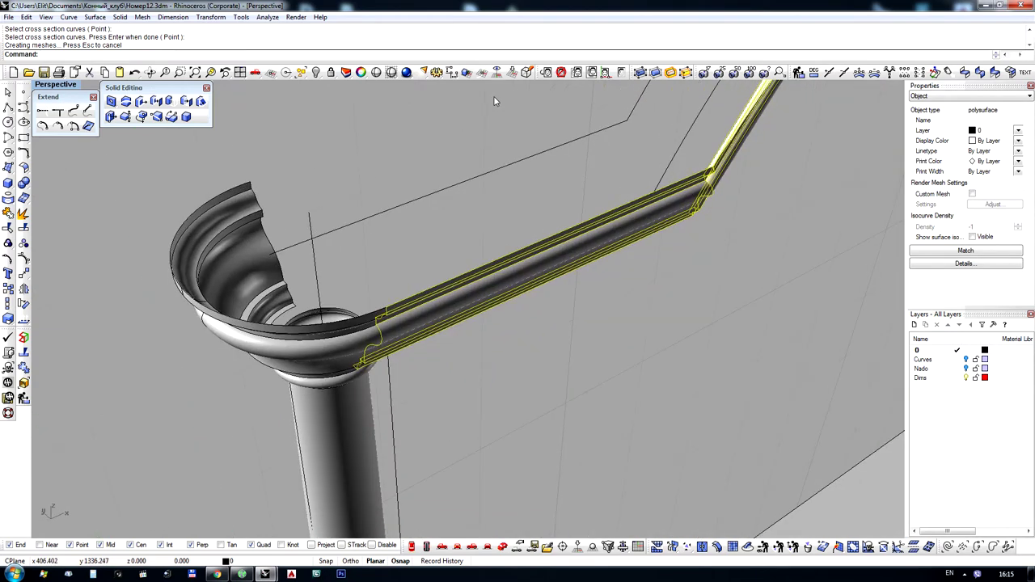
left_click(512, 75)
left_click(23, 303)
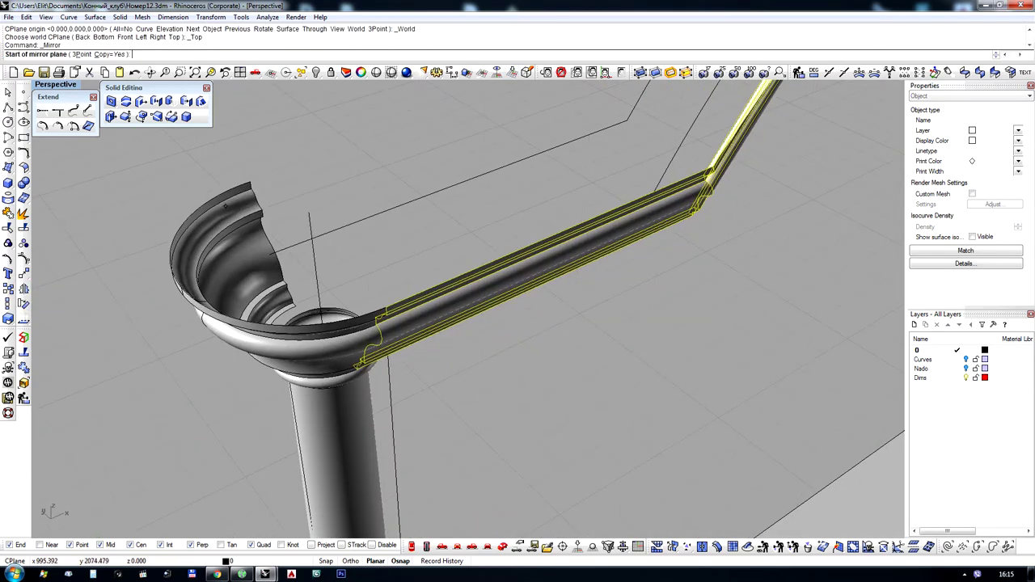
left_click(312, 211)
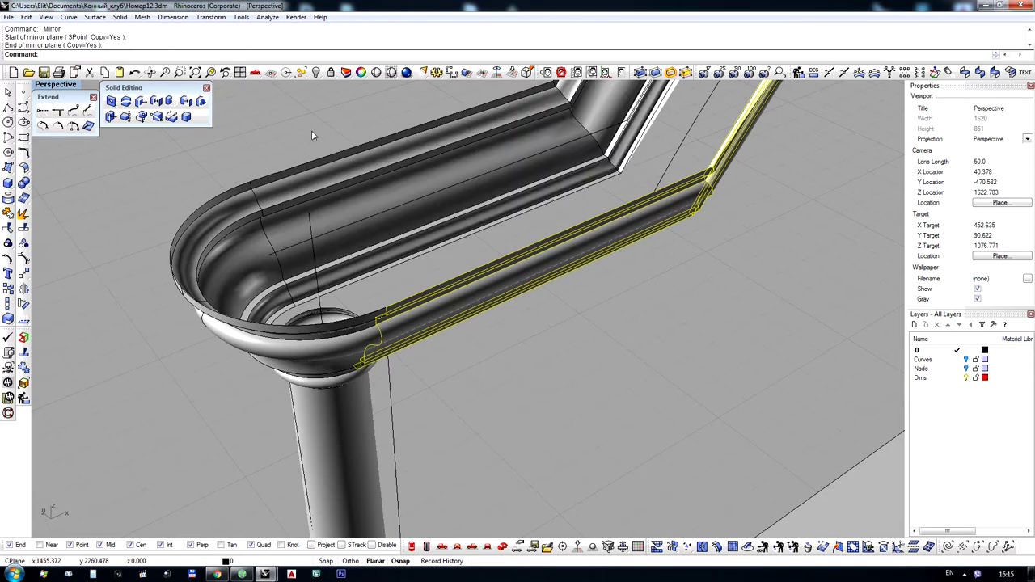
left_click(312, 131)
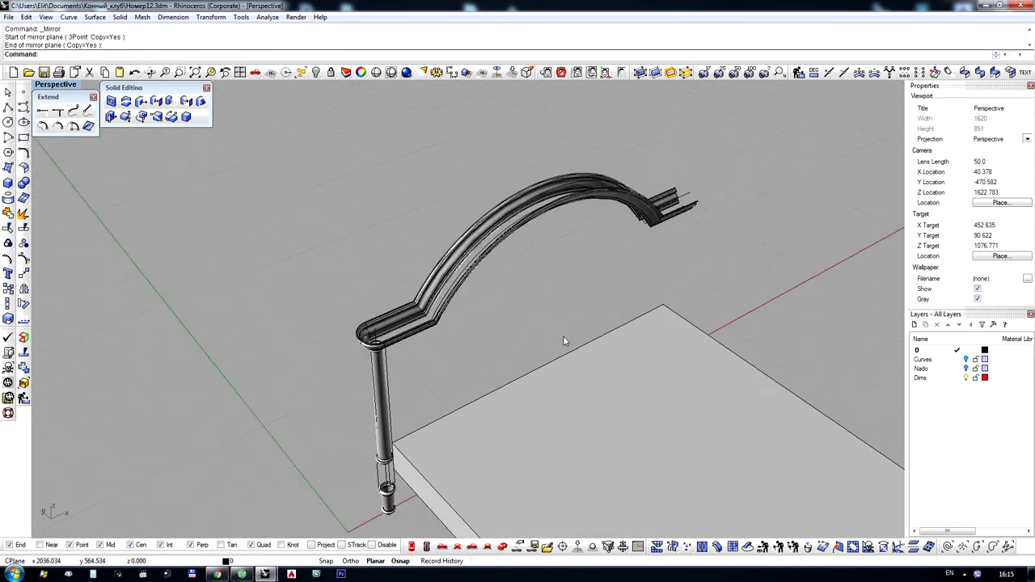
right_click_drag(563, 341, 316, 288)
scroll(316, 288, "up", 10)
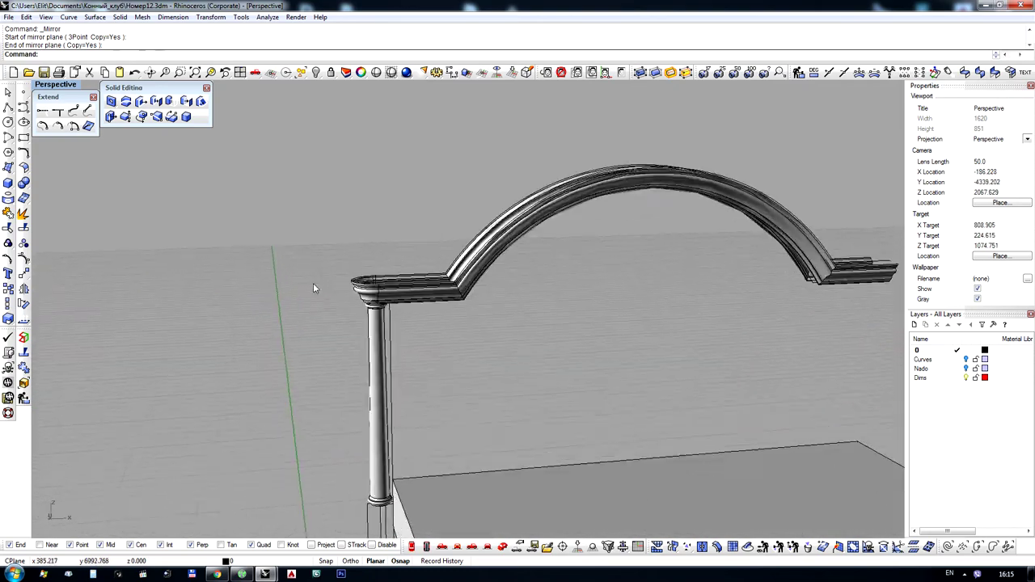
right_click_drag(395, 364, 421, 405)
scroll(369, 323, "up", 6)
left_click(233, 385)
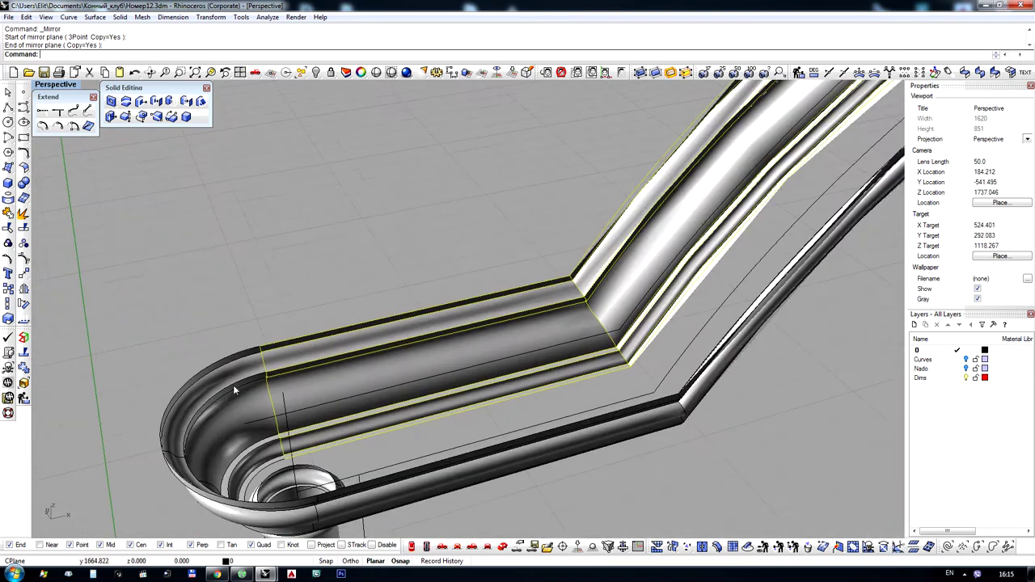
left_click(442, 471, "shift")
scroll(328, 373, "down", 14)
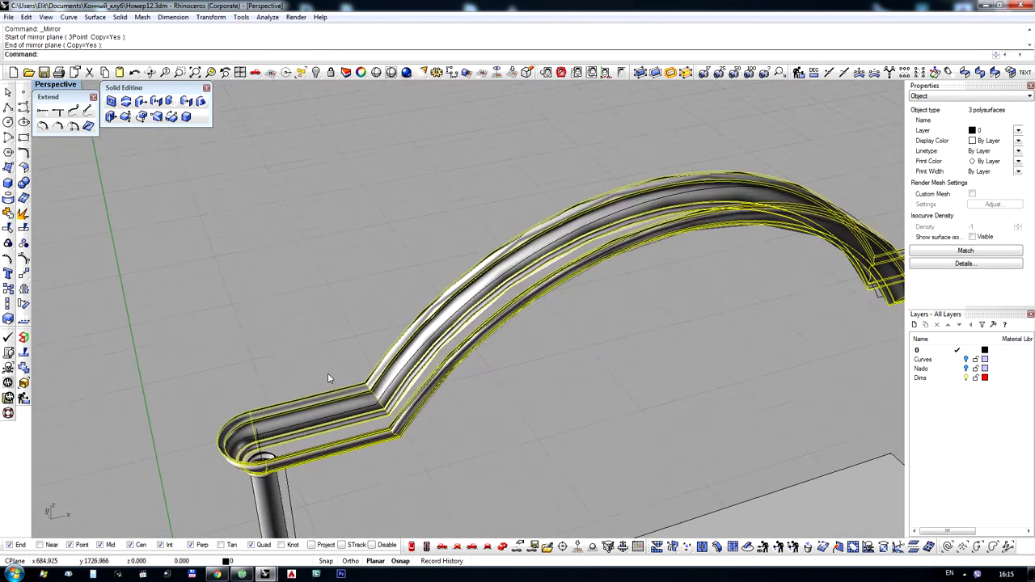
scroll(680, 289, "up", 6)
scroll(681, 289, "down", 6)
scroll(43, 388, "down", 4)
right_click_drag(44, 388, 247, 378, "shift")
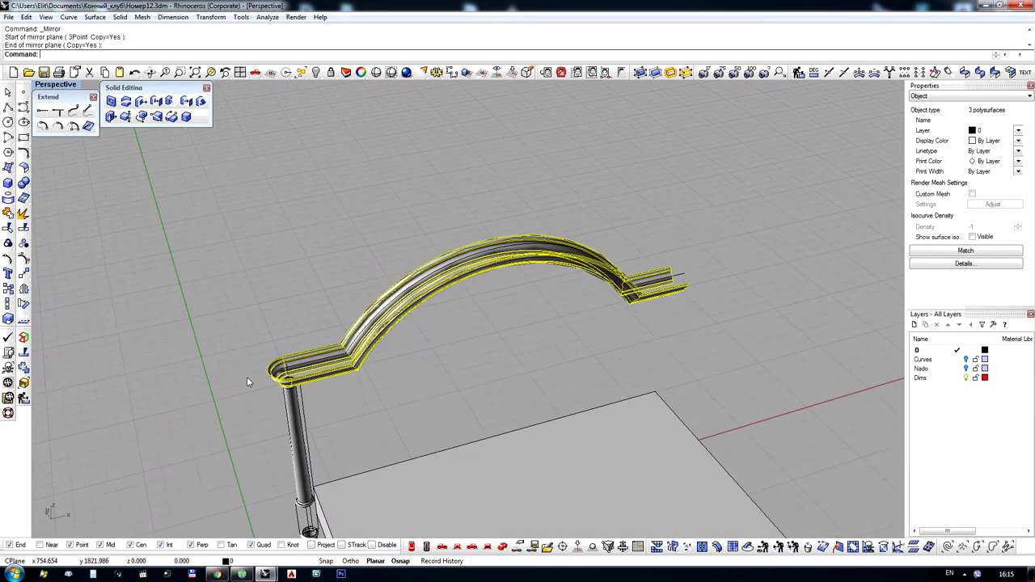
Mirror the rounded cornice end to the opposite arch end about the midpoint of the bed box's headboard edge
scroll(252, 371, "up", 9)
scroll(363, 342, "up", 3)
left_click(311, 333)
scroll(252, 321, "down", 8)
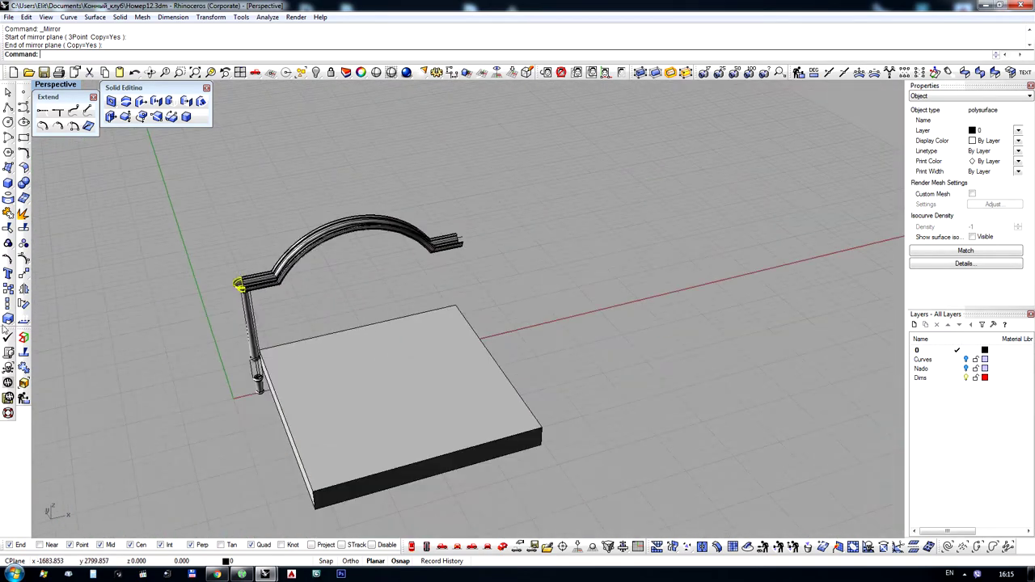
left_click(25, 291)
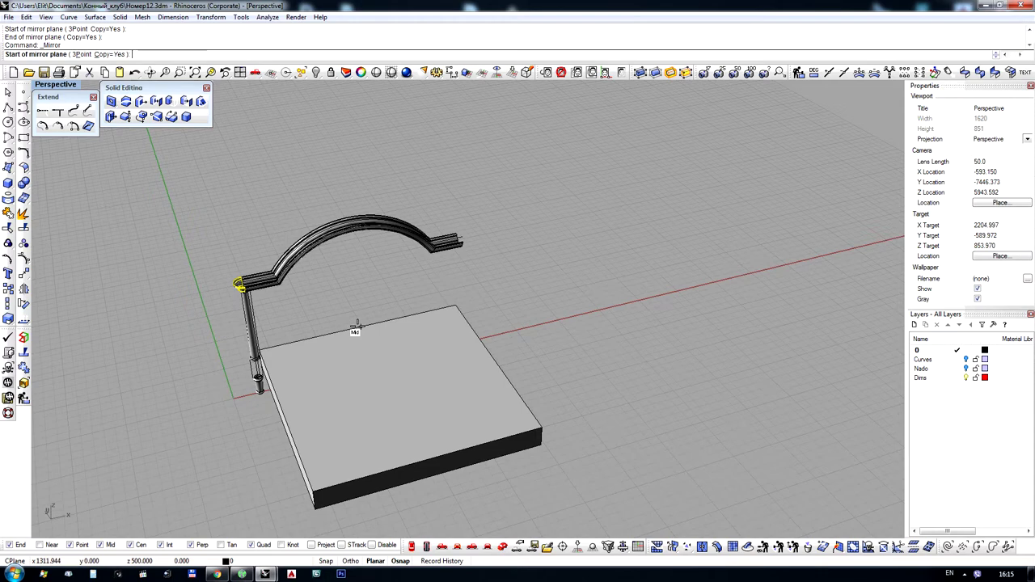
left_click(357, 325)
left_click(337, 282)
Join the two swept mouldings and both rounded cornice ends into one polysurface
scroll(284, 277, "up", 8)
left_click(278, 287, "shift")
left_click(272, 252, "shift")
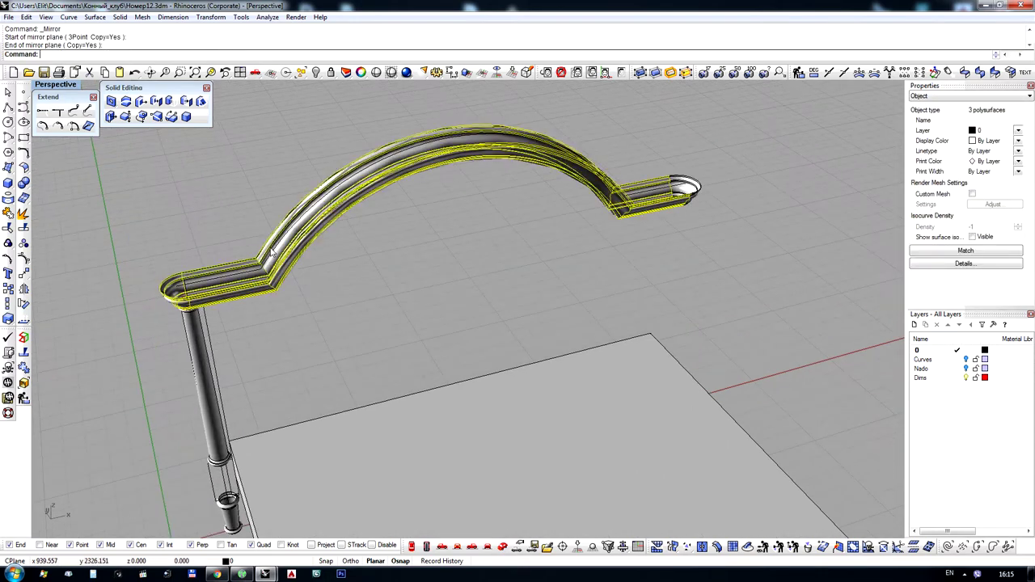
scroll(720, 168, "up", 9)
left_click(666, 202, "shift")
scroll(687, 197, "down", 9)
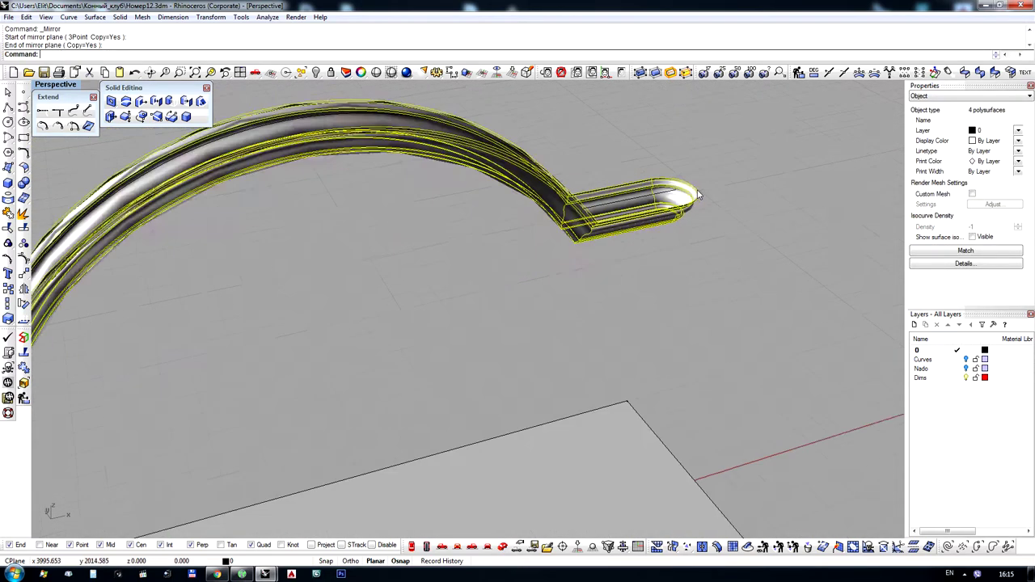
right_click_drag(687, 197, 540, 160)
scroll(251, 183, "up", 5)
right_click_drag(251, 183, 426, 199)
scroll(426, 200, "down", 4)
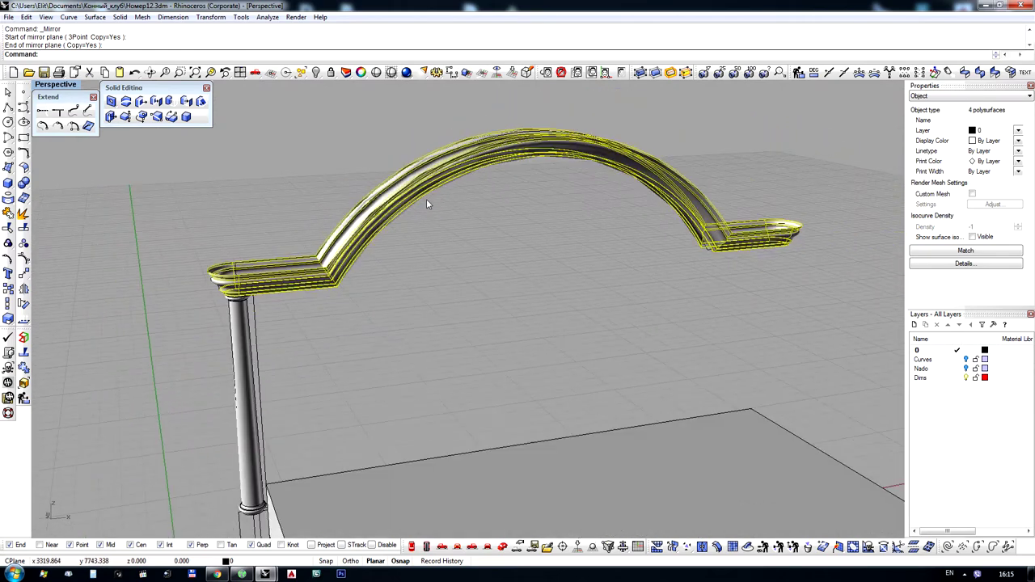
scroll(79, 228, "up", 4)
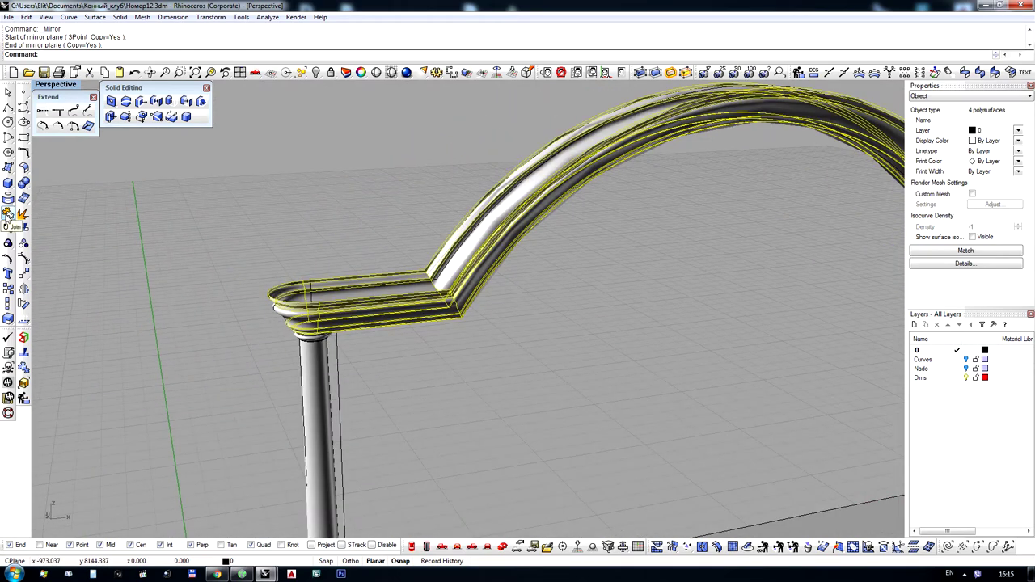
scroll(269, 279, "down", 5)
scroll(361, 251, "up", 4)
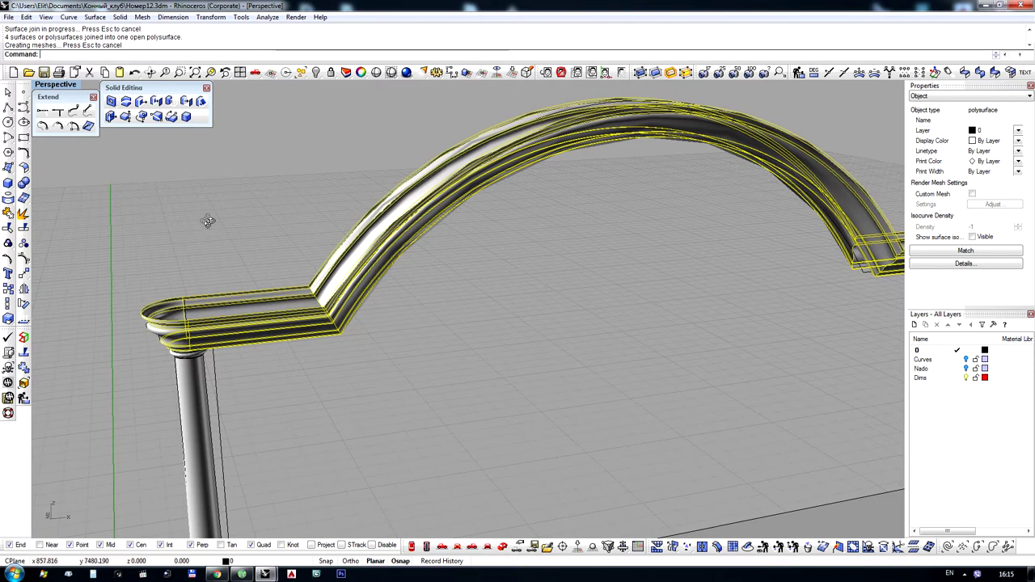
Turn on grid snap and move the joined cornice aside, clear of the column and the arch curves
right_click_drag(208, 221, 229, 233)
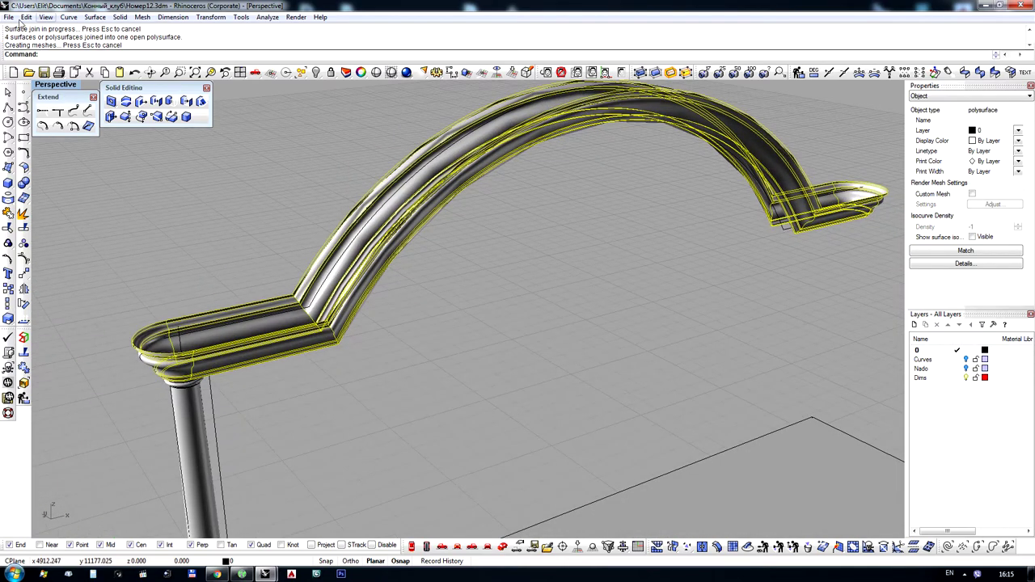
right_click_drag(355, 165, 529, 397)
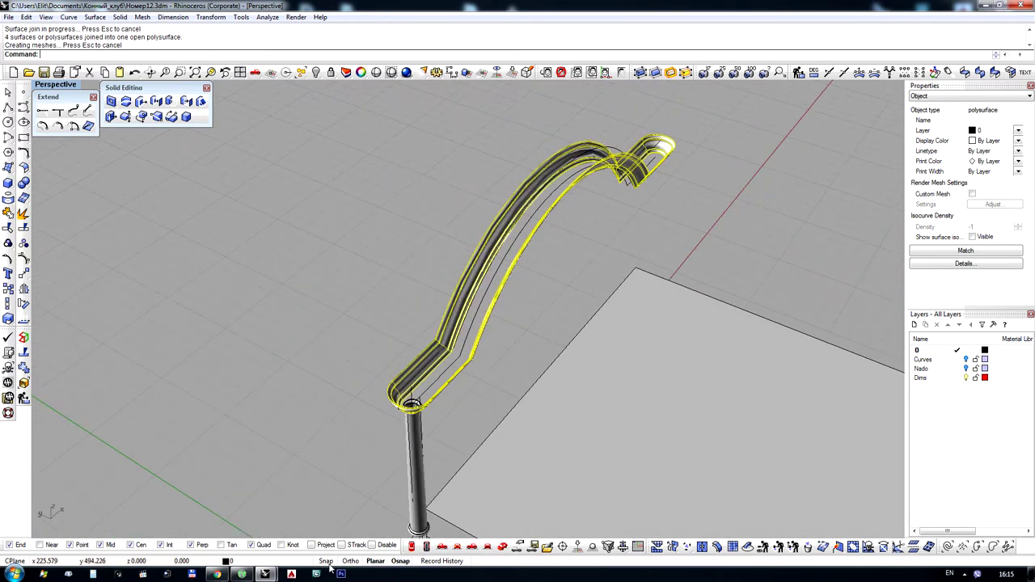
left_click_drag(461, 312, 361, 264)
left_click(247, 283)
scroll(348, 251, "up", 4)
right_click_drag(408, 321, 374, 245)
scroll(374, 249, "up", 4)
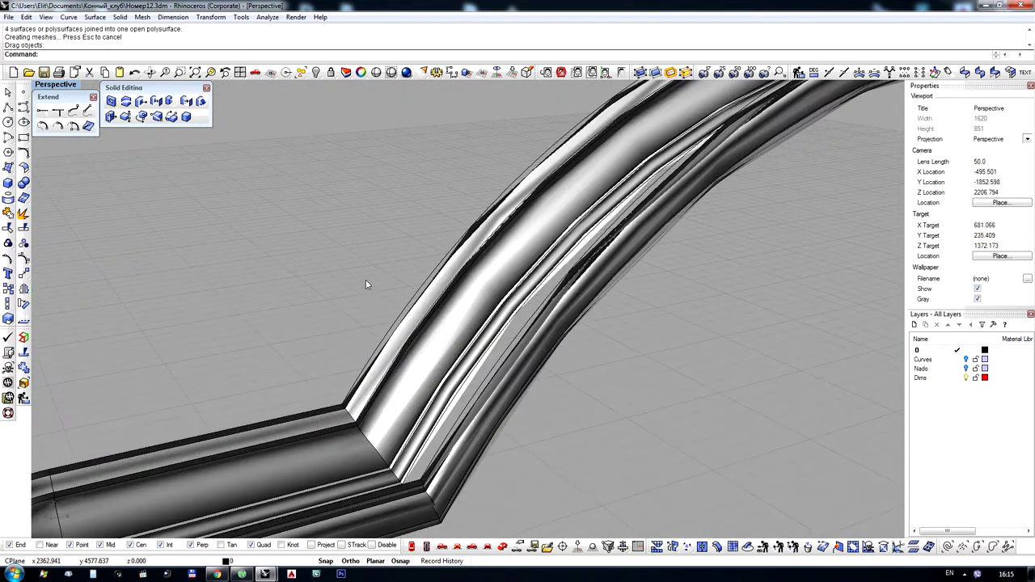
Close the top of the arch with an edge-curve surface between the upper arched edges of the front and back mouldings
left_click(11, 167)
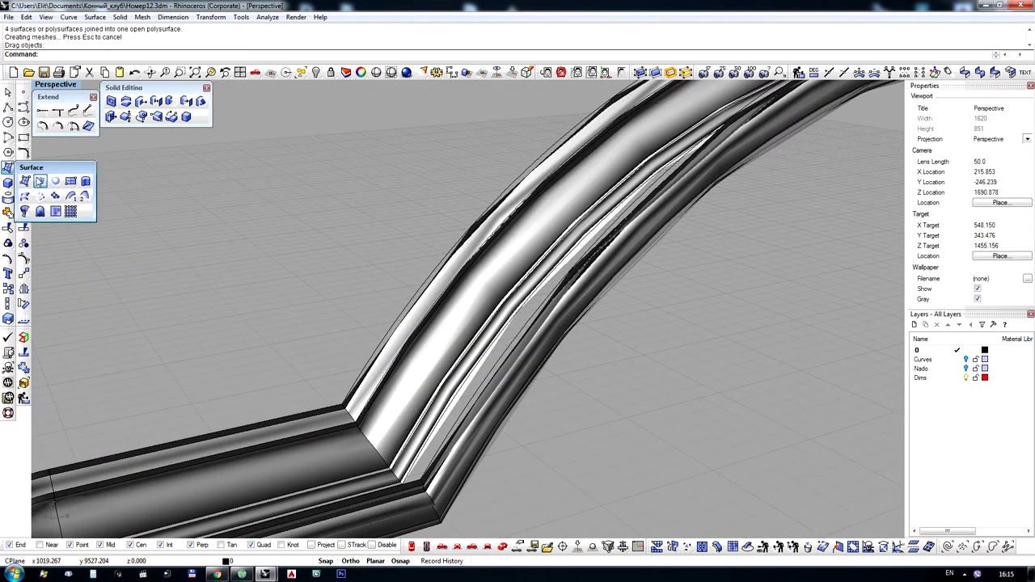
left_click(40, 181)
left_click(367, 370)
scroll(366, 370, "down", 6)
right_click_drag(368, 367, 382, 352)
left_click(399, 293)
Close the underside of the arch with an edge-curve surface between the lower arched edges of the front and back mouldings
right_click(403, 289)
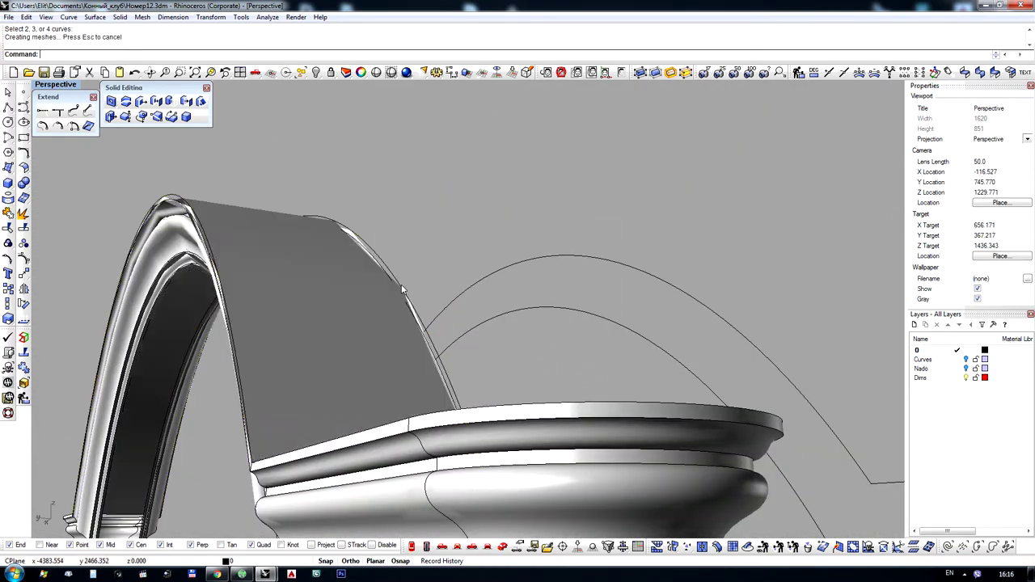
right_click_drag(402, 289, 505, 409)
scroll(510, 413, "up", 15)
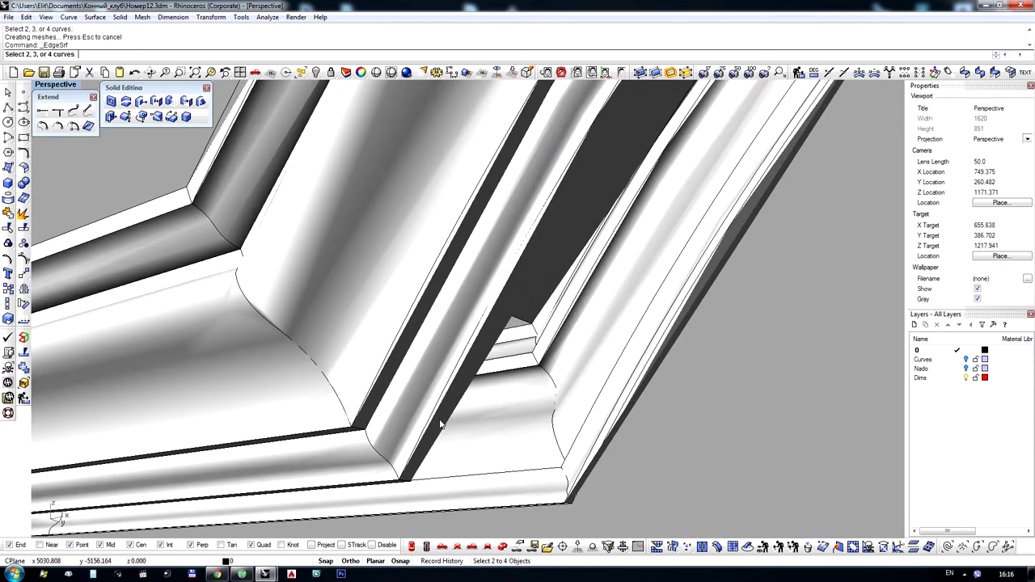
left_click(441, 424)
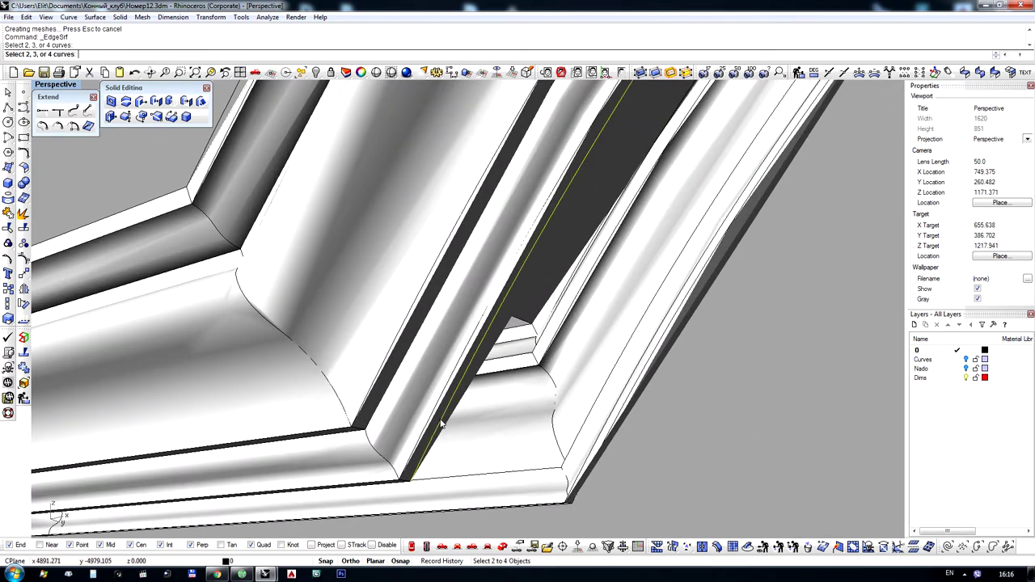
left_click(593, 452)
right_click(593, 452)
scroll(508, 404, "down", 8)
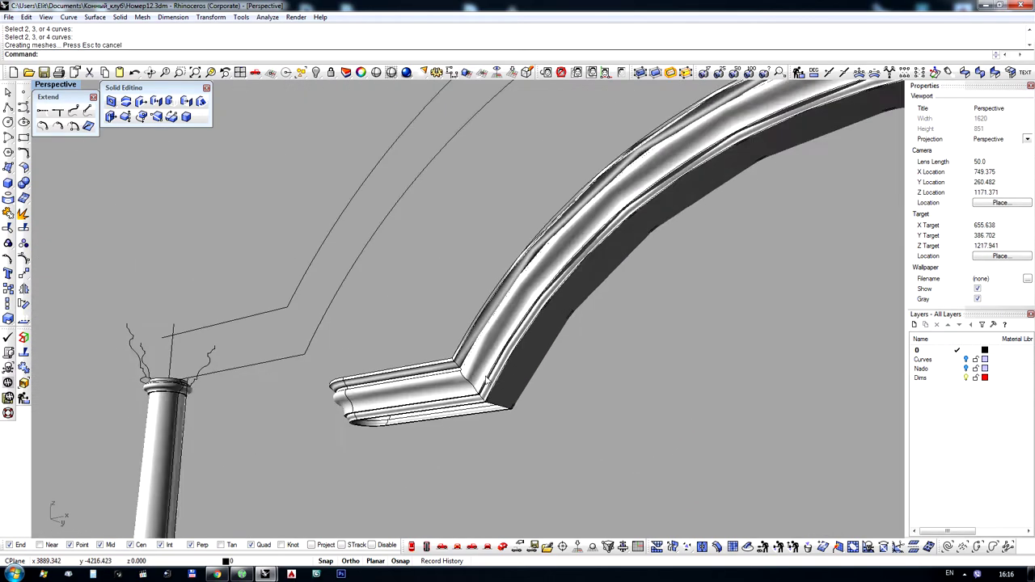
Join the two arch surfaces with the cornice moulding and cap the planar holes of the resulting polysurface
right_click_drag(645, 444, 663, 472)
left_click_drag(497, 351, 358, 237)
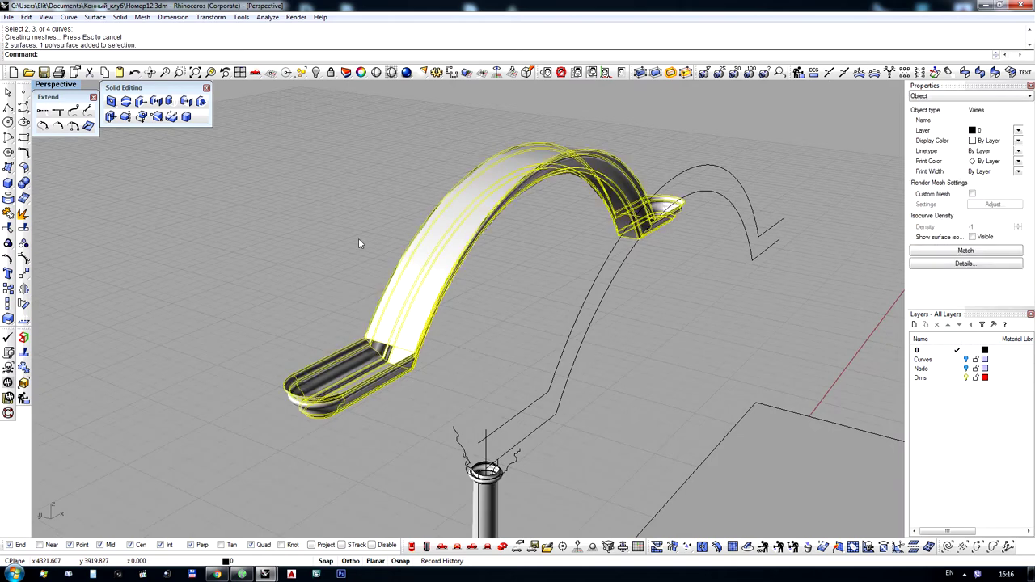
key("ctrl+j")
scroll(393, 309, "up", 3)
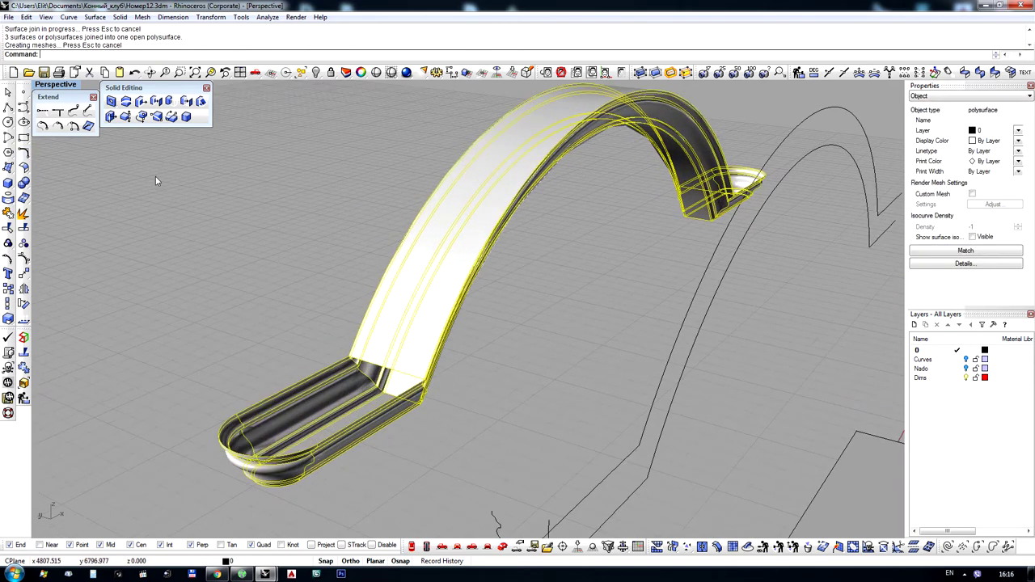
left_click(24, 183)
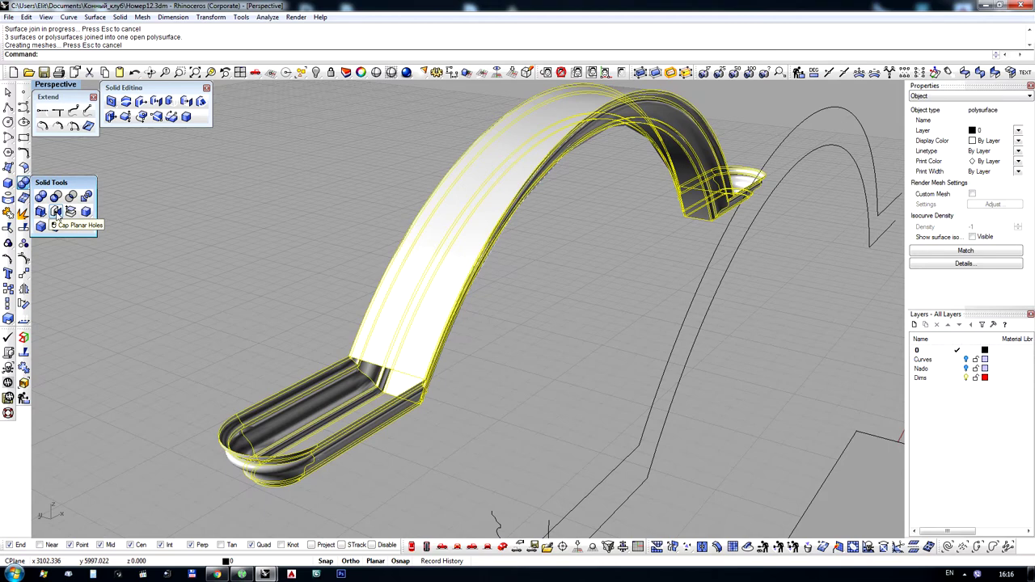
left_click(57, 214)
Move the capped cornice back onto the turned column
right_click_drag(380, 226, 512, 300)
scroll(434, 247, "down", 7)
left_click_drag(433, 247, 481, 301)
right_click_drag(481, 245, 430, 176)
left_click(429, 176)
right_click_drag(580, 276, 582, 215)
Give the arch cornice polysurface a custom render mesh with density 1
scroll(739, 223, "up", 7)
right_click_drag(490, 278, 599, 262)
scroll(529, 196, "down", 4)
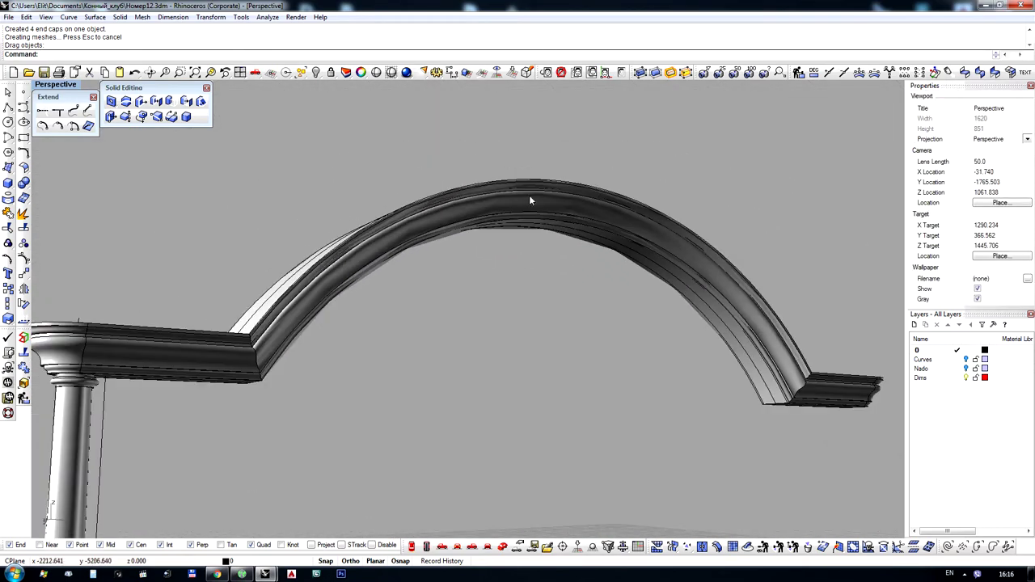
scroll(529, 200, "up", 5)
scroll(616, 249, "down", 5)
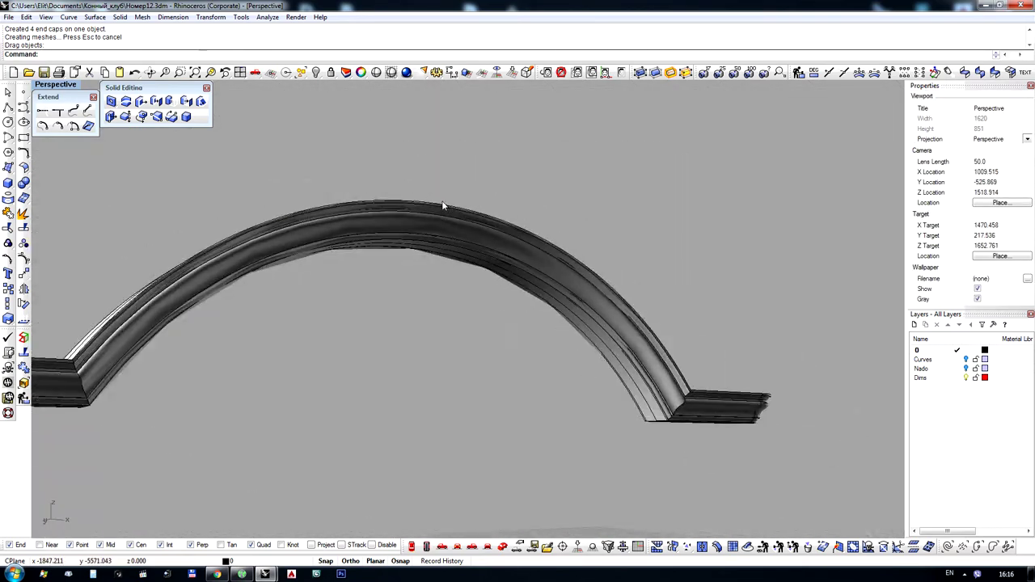
right_click_drag(444, 208, 463, 226)
left_click(463, 226)
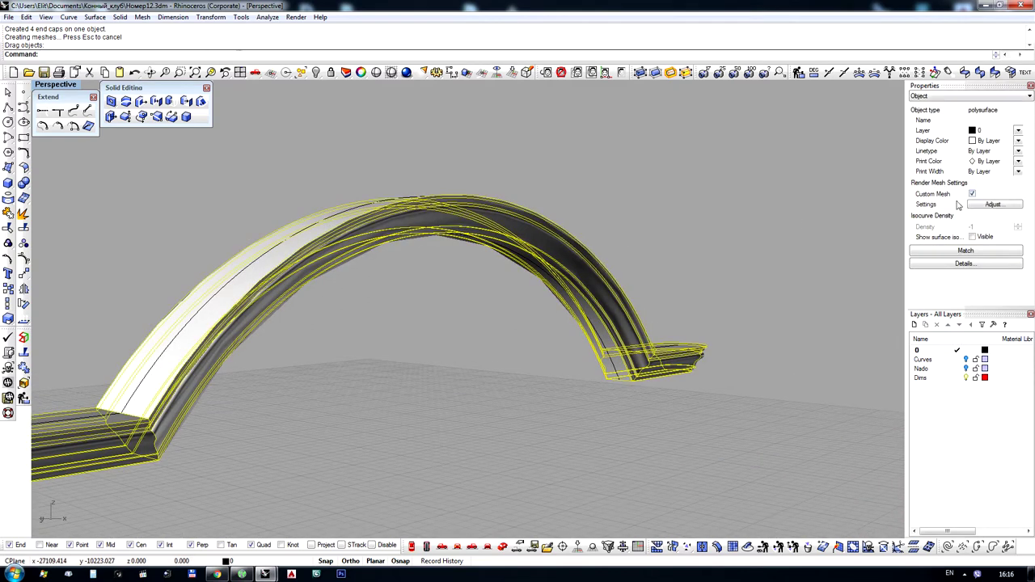
left_click(986, 205)
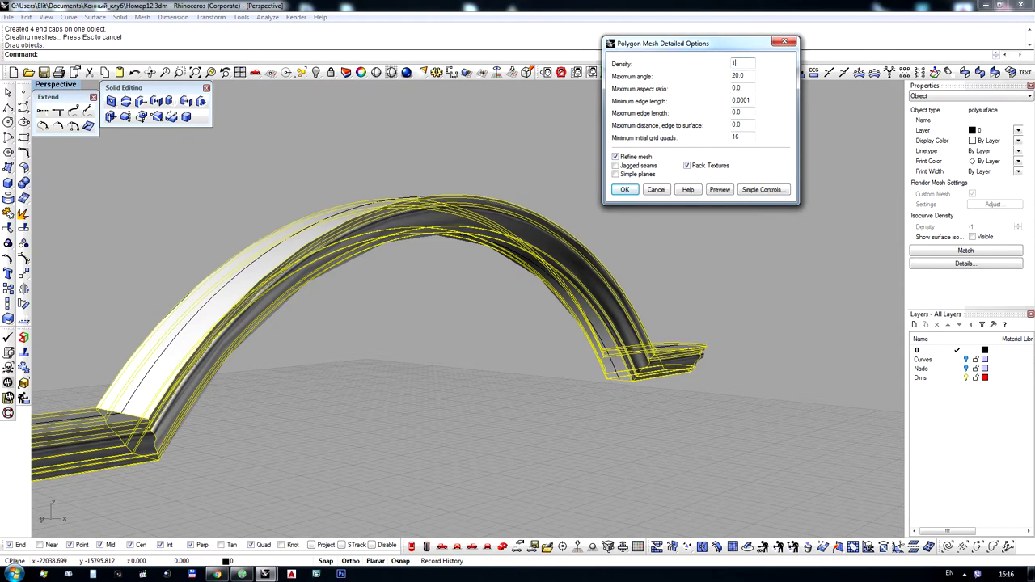
type("1")
key("Return")
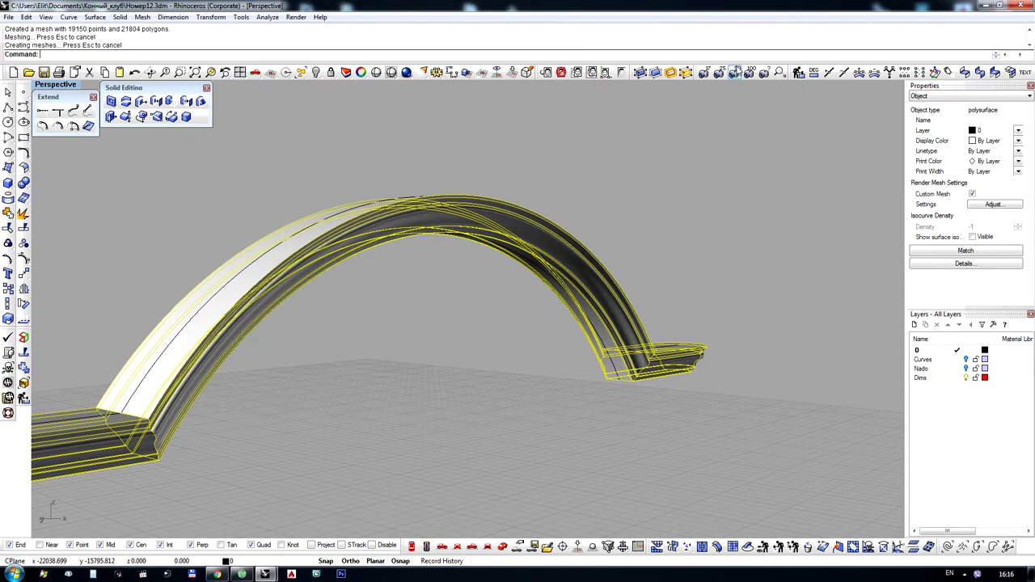
Examine the meshed arch cornice and column in rendered display, and return to shaded display
left_click(746, 178)
right_click_drag(746, 177, 594, 180)
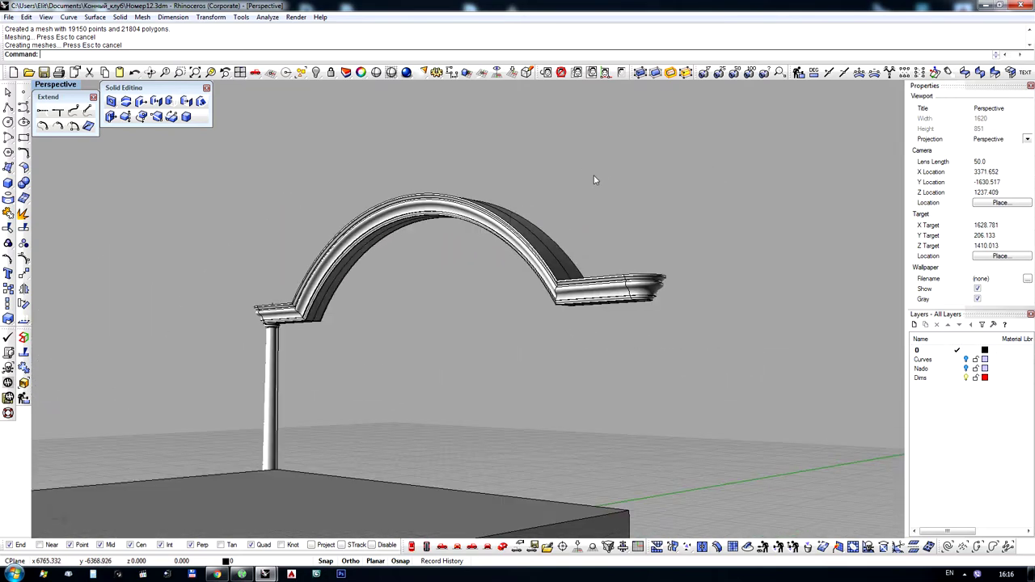
scroll(327, 290, "up", 5)
middle_click(368, 257)
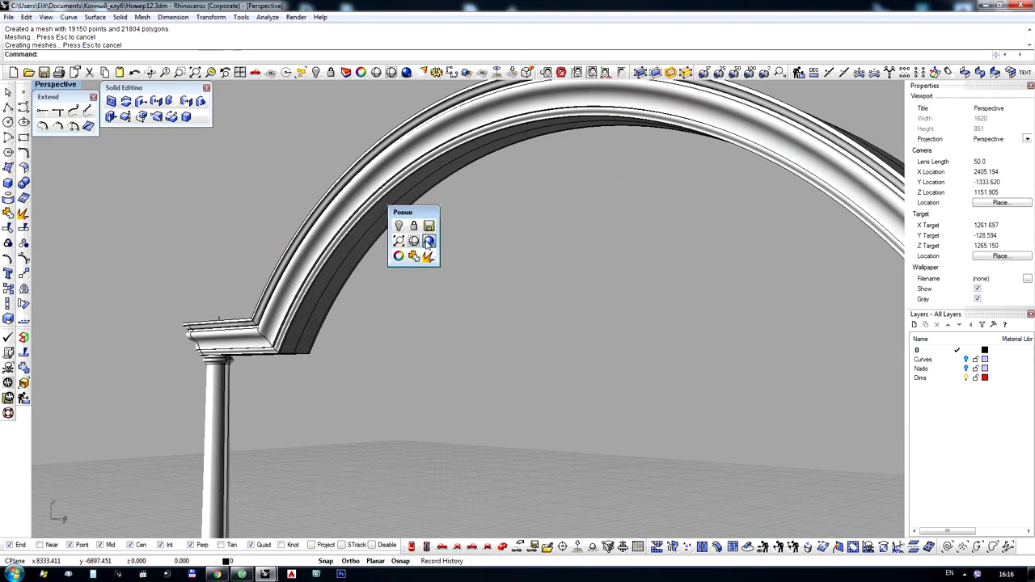
left_click(427, 244)
mouse_move(443, 250)
right_mouse_down()
mouse_move(493, 262)
mouse_move(599, 226)
mouse_move(557, 339)
right_mouse_up()
scroll(598, 226, "down", 6)
middle_click(597, 226)
left_click(597, 227)
Measure the width of the rectangular profile between the column's upper and lower turnings with a temporary dimension
scroll(275, 335, "up", 6)
left_click(274, 335)
scroll(275, 335, "down", 6)
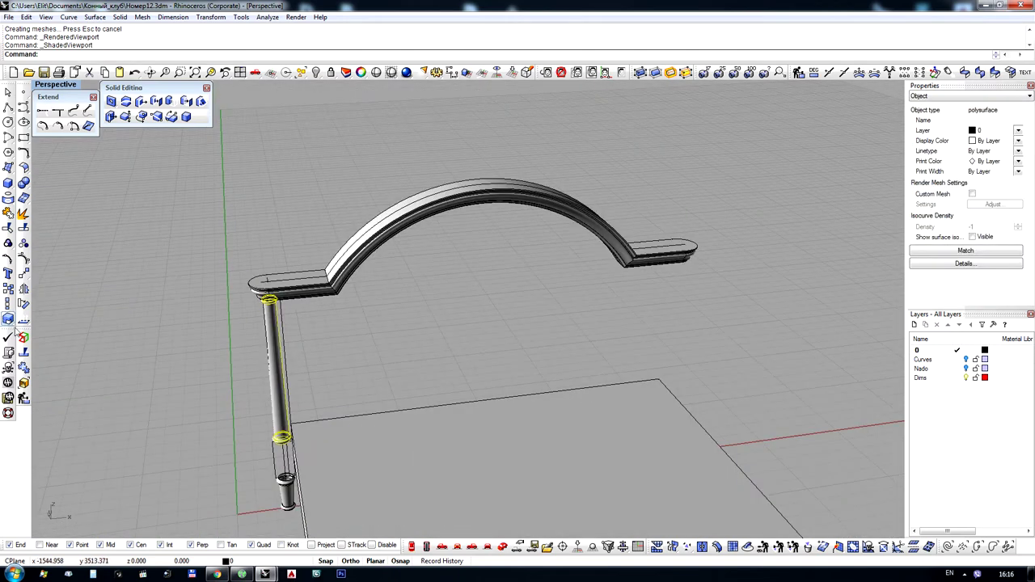
left_click(391, 341)
scroll(392, 341, "down", 6)
scroll(283, 400, "up", 20)
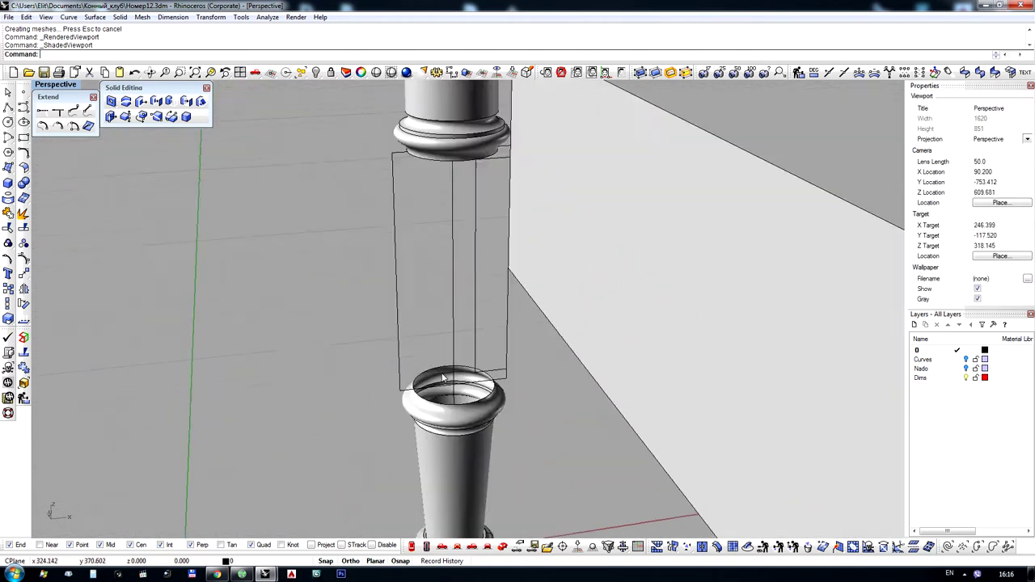
left_click(449, 73)
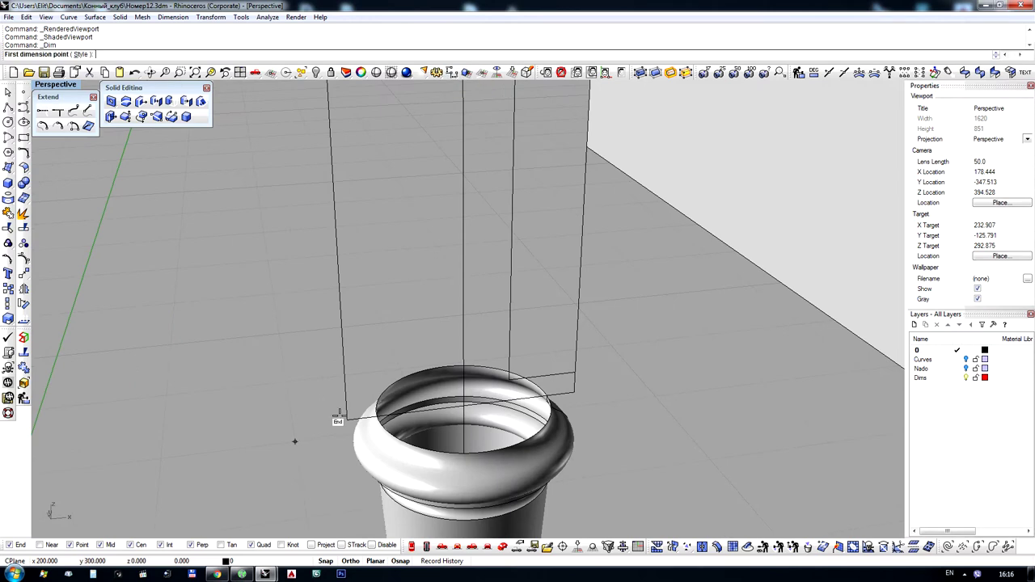
left_click(576, 392)
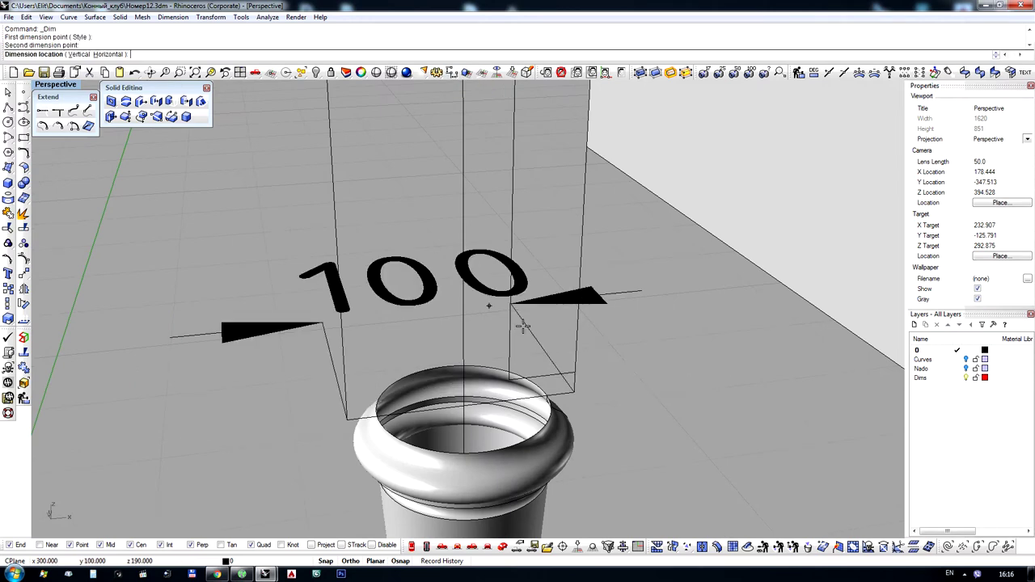
key("Escape")
Extrude the rectangular profile between the column turnings 50 mm to both sides as a capped solid block
left_click(342, 338)
scroll(345, 338, "down", 4)
right_click_drag(360, 341, 400, 364)
right_click_drag(380, 279, 380, 367, "shift")
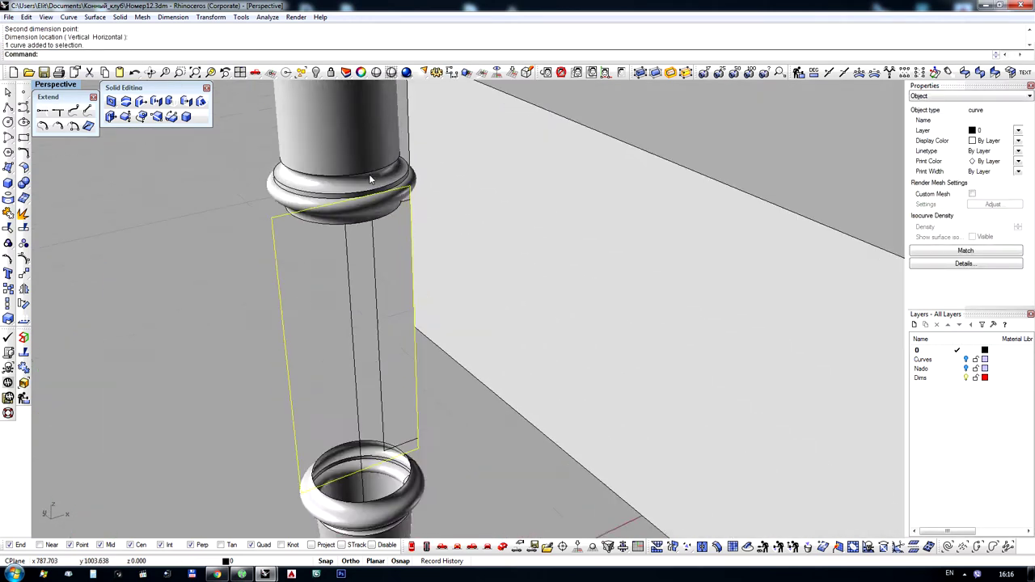
scroll(369, 174, "up", 2)
left_click(8, 185)
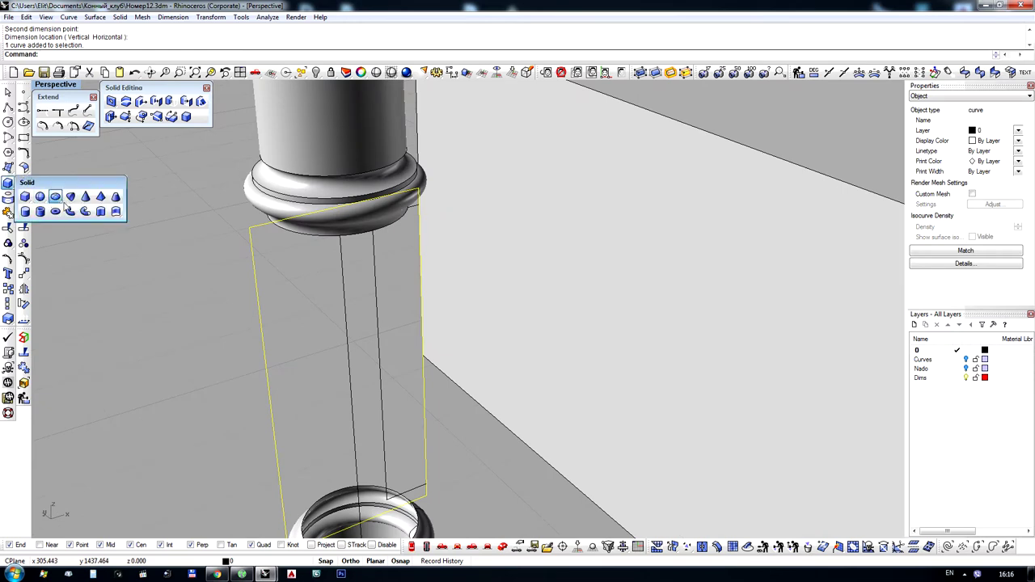
left_click(102, 214)
scroll(386, 242, "down", 3)
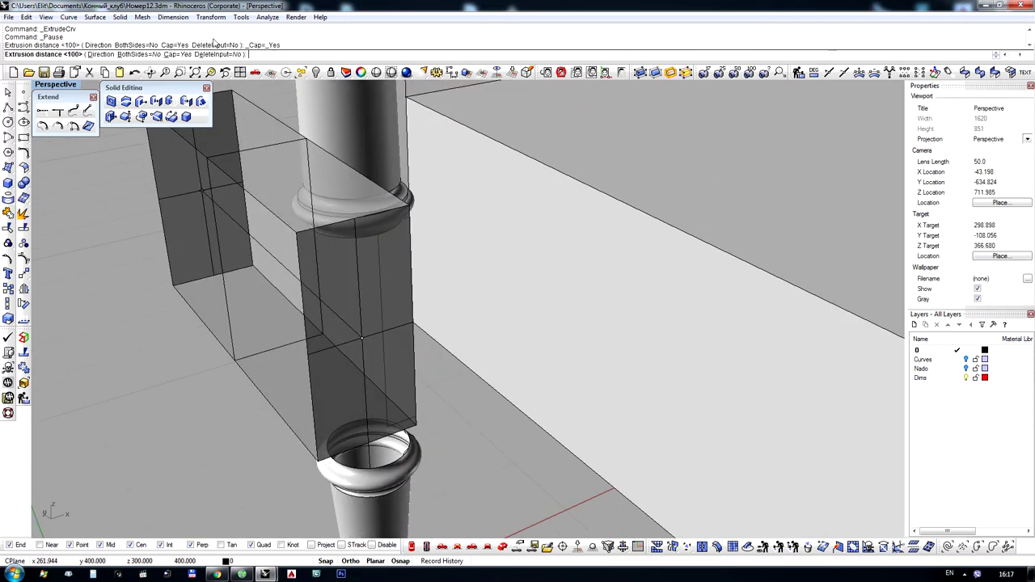
left_click(123, 54)
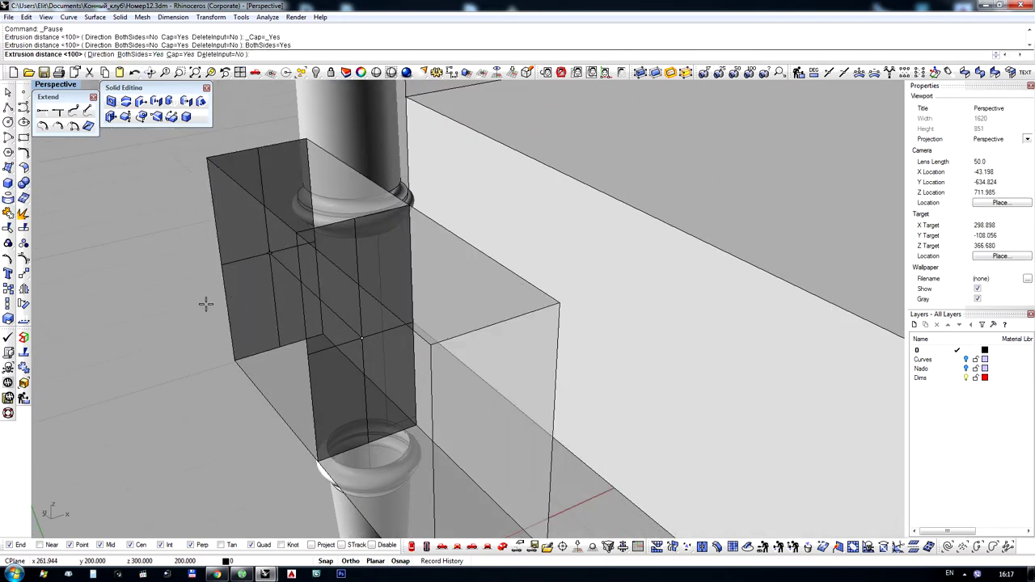
key("Return")
key("Escape")
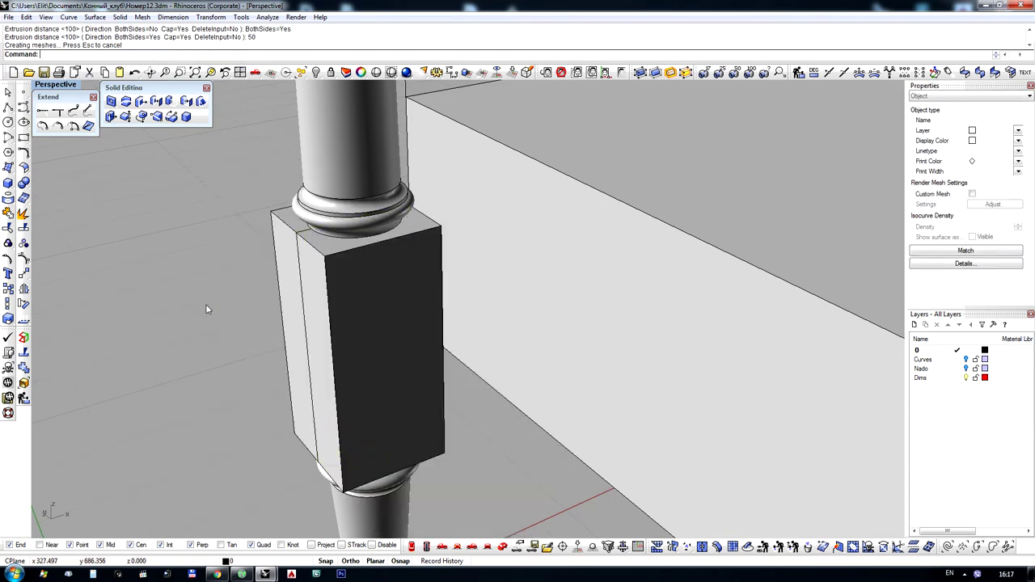
Move the narrow rectangular curve in the block onto the block's front face, against its vertical edge, using wireframe display
scroll(469, 307, "down", 5)
mouse_move(479, 319)
right_mouse_down()
mouse_move(536, 299)
mouse_move(352, 347)
mouse_move(355, 364)
right_mouse_up()
scroll(438, 302, "up", 6)
key("ctrl+alt+w")
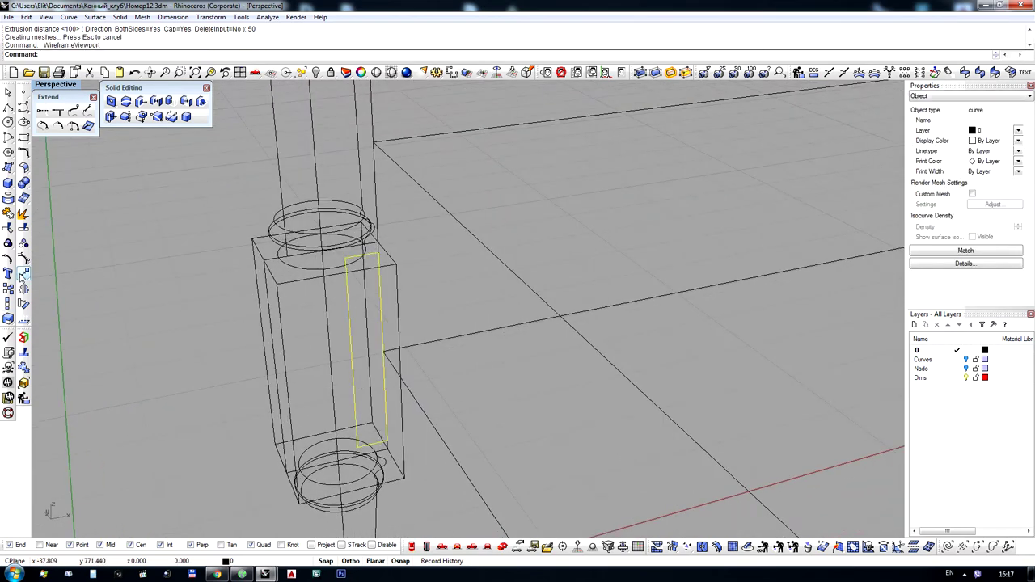
left_click(22, 274)
left_click(386, 443)
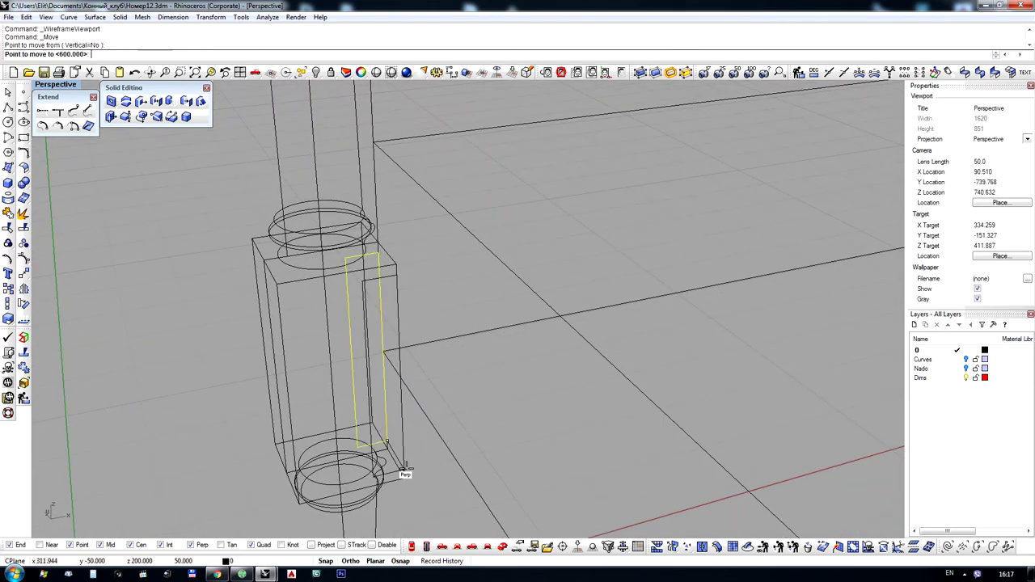
left_click(402, 477)
scroll(364, 273, "up", 5)
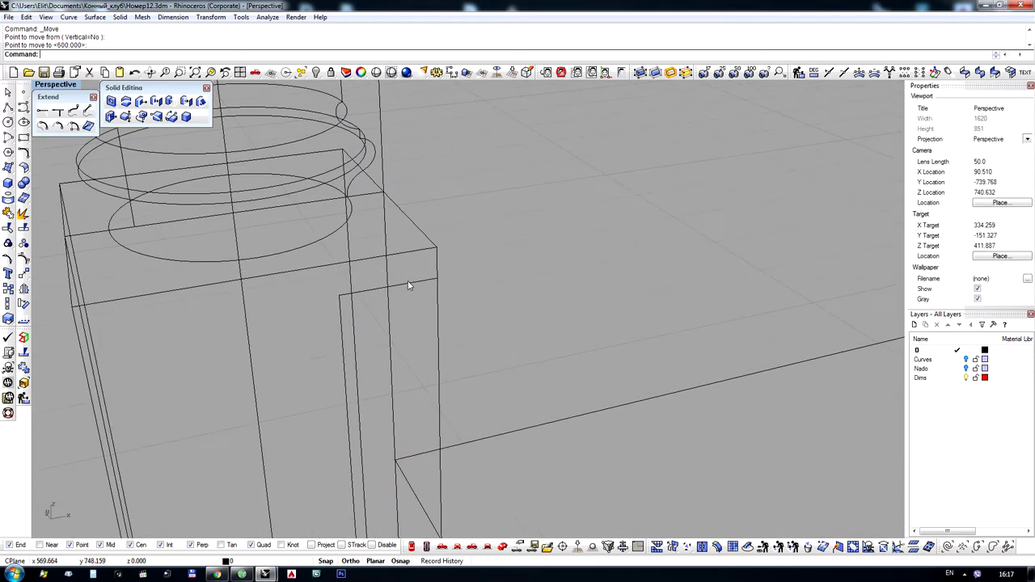
Examine the position of the narrow curve on the block, and how block, column and cornice fit together in shaded display
scroll(374, 285, "down", 5)
right_click_drag(363, 287, 288, 322)
scroll(370, 303, "down", 12)
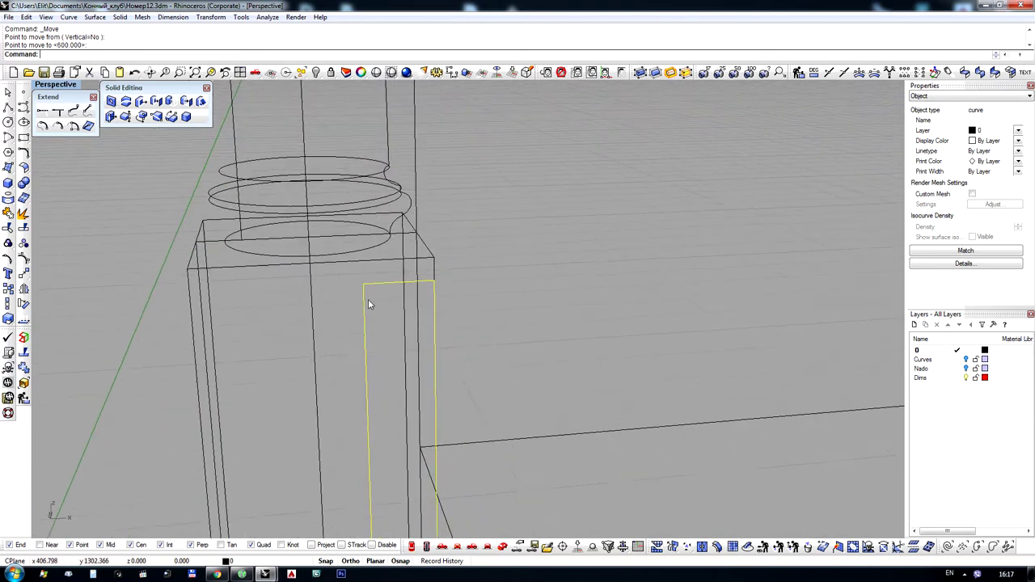
mouse_move(386, 315)
right_mouse_down()
mouse_move(388, 254)
mouse_move(421, 285)
mouse_move(364, 264)
mouse_move(425, 266)
right_mouse_up()
scroll(422, 285, "down", 6)
middle_click(419, 277)
left_click(419, 279)
left_click(264, 230)
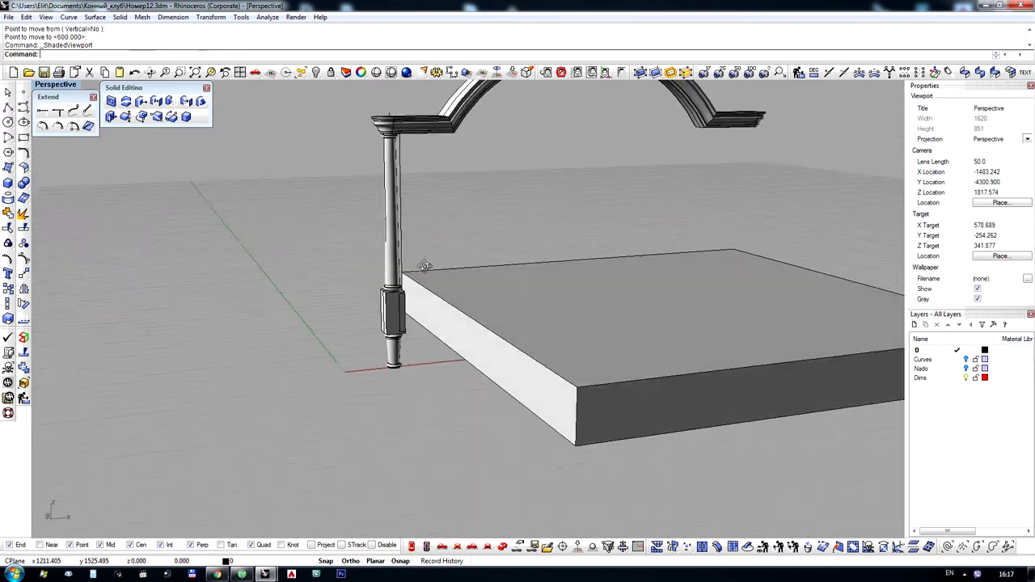
scroll(393, 275, "up", 10)
left_click(393, 311)
scroll(339, 310, "down", 5)
left_click(338, 310)
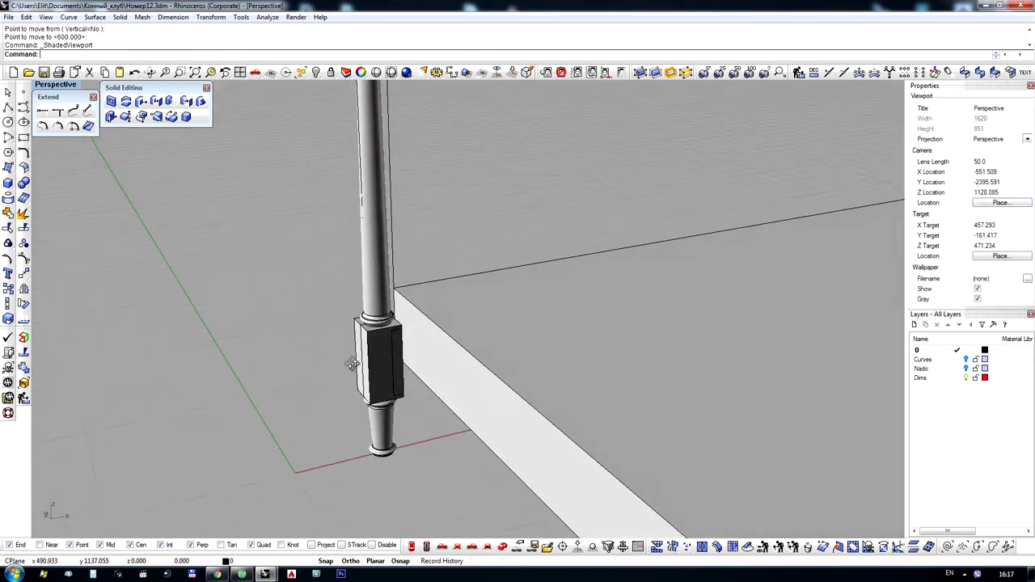
scroll(340, 311, "down", 5)
scroll(336, 315, "up", 5)
scroll(335, 315, "down", 8)
right_click_drag(342, 287, 407, 216)
scroll(394, 257, "up", 10)
right_click_drag(393, 259, 396, 234)
scroll(425, 248, "down", 6)
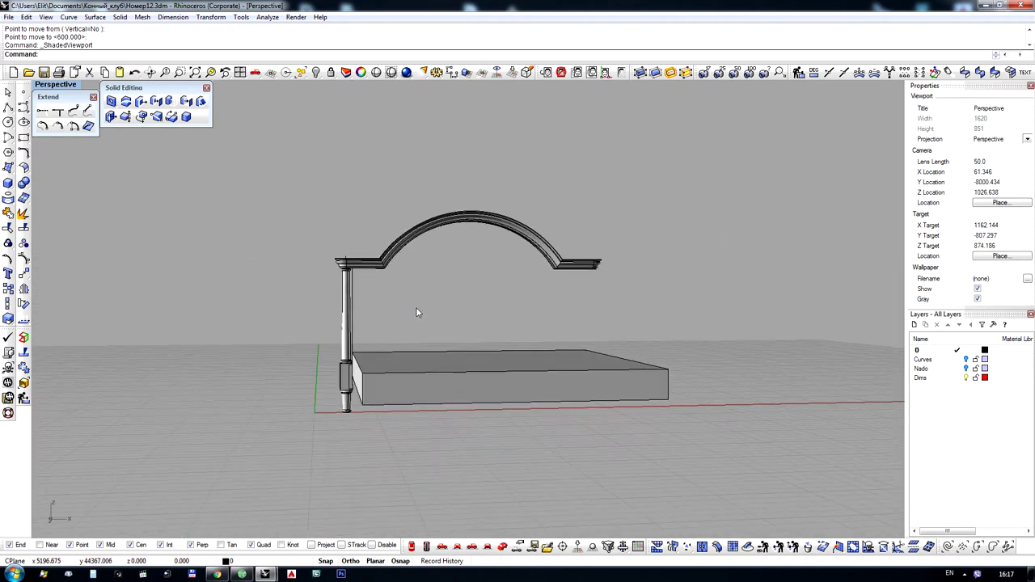
scroll(416, 313, "up", 2)
Set up the front view in wireframe display with projected object snaps enabled
left_click(458, 547)
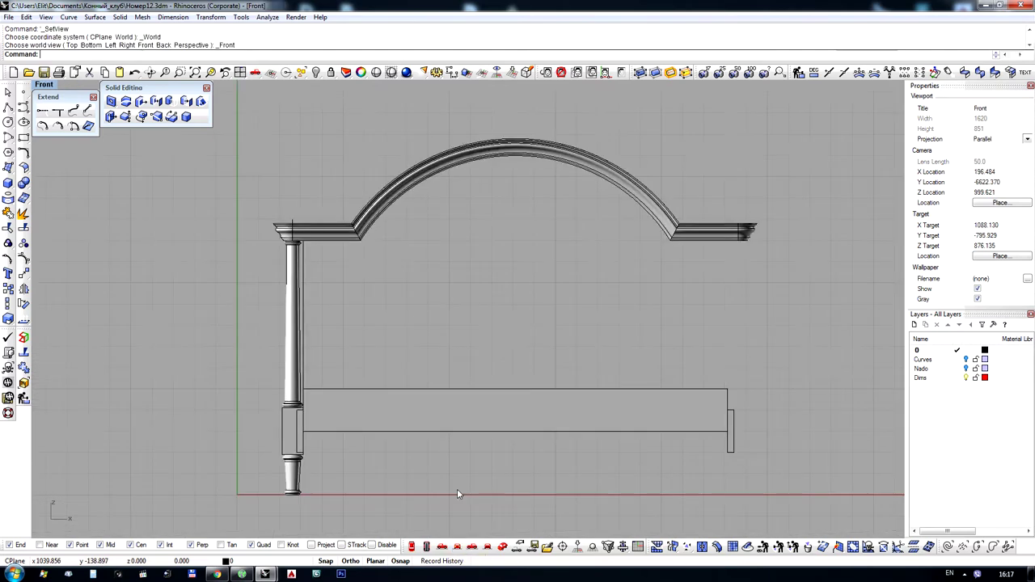
scroll(328, 233, "up", 3)
left_click(324, 247)
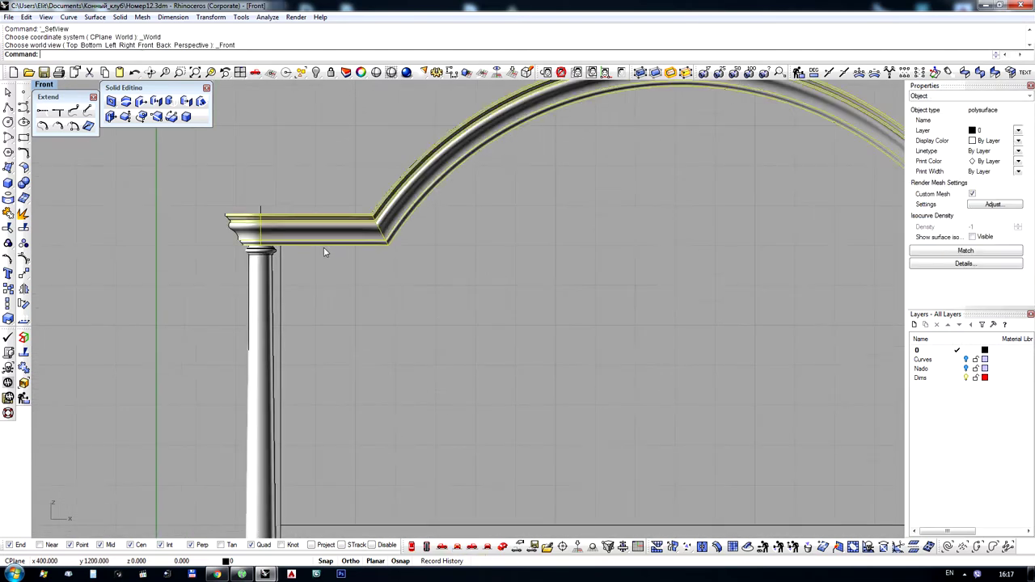
left_click(348, 286)
scroll(328, 269, "down", 5)
scroll(310, 311, "up", 3)
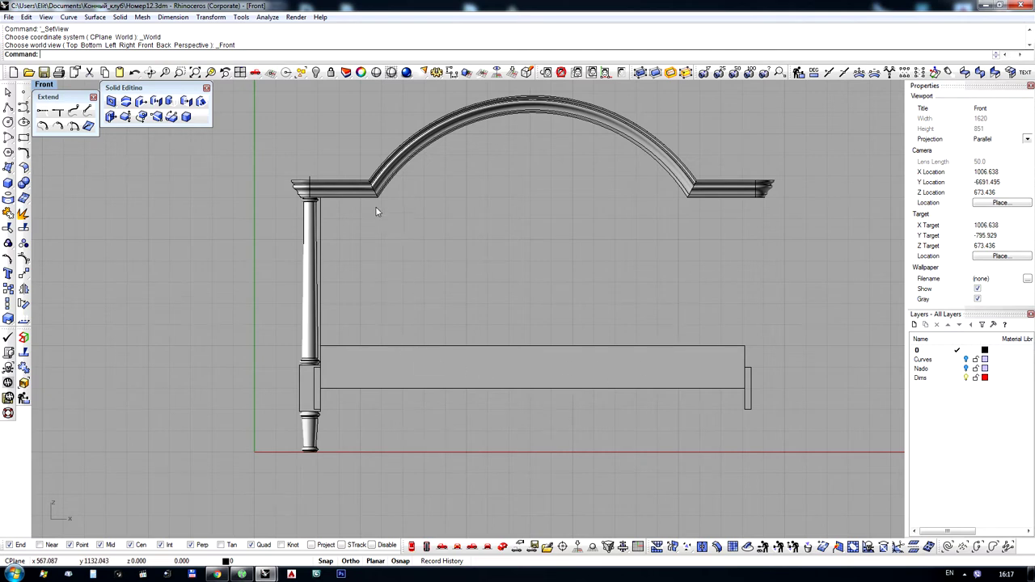
key("ctrl+alt+w")
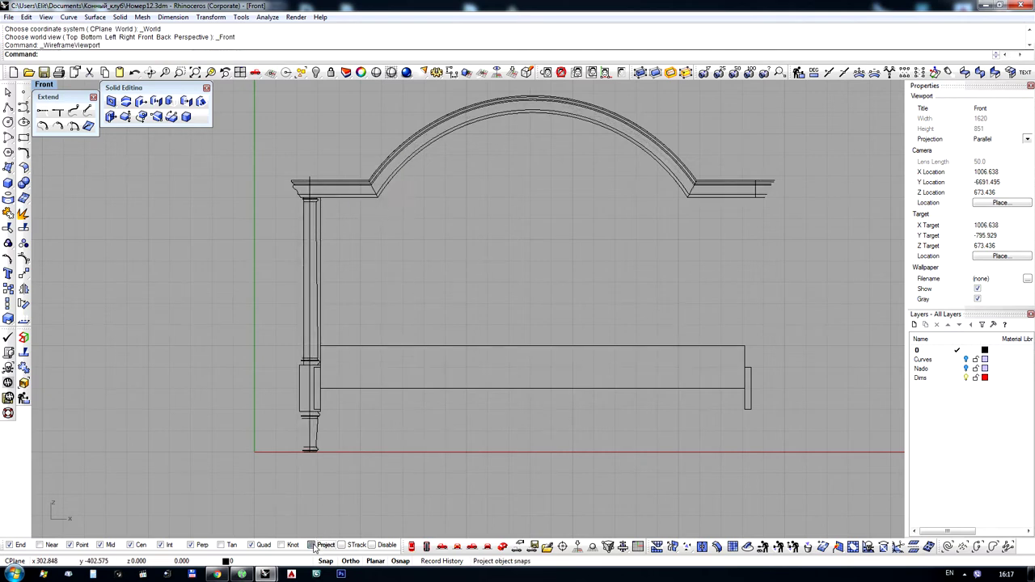
Mirror a copy of the cornice's lower arch curve about a horizontal plane and raise it until its lowest point meets the bed block's underside
left_click(354, 203)
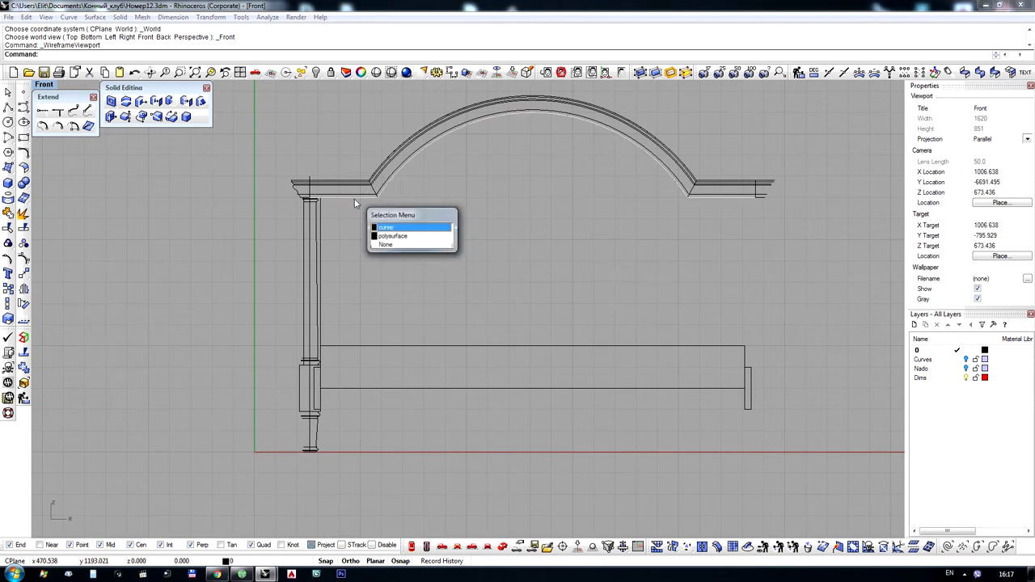
left_click(391, 232)
scroll(319, 225, "up", 2)
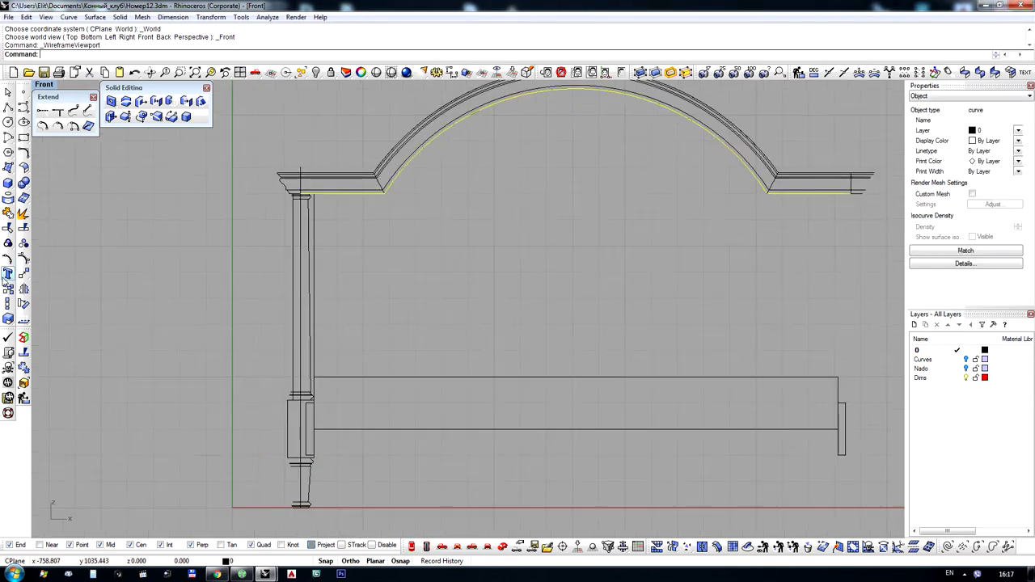
left_click(7, 274)
left_click(415, 299)
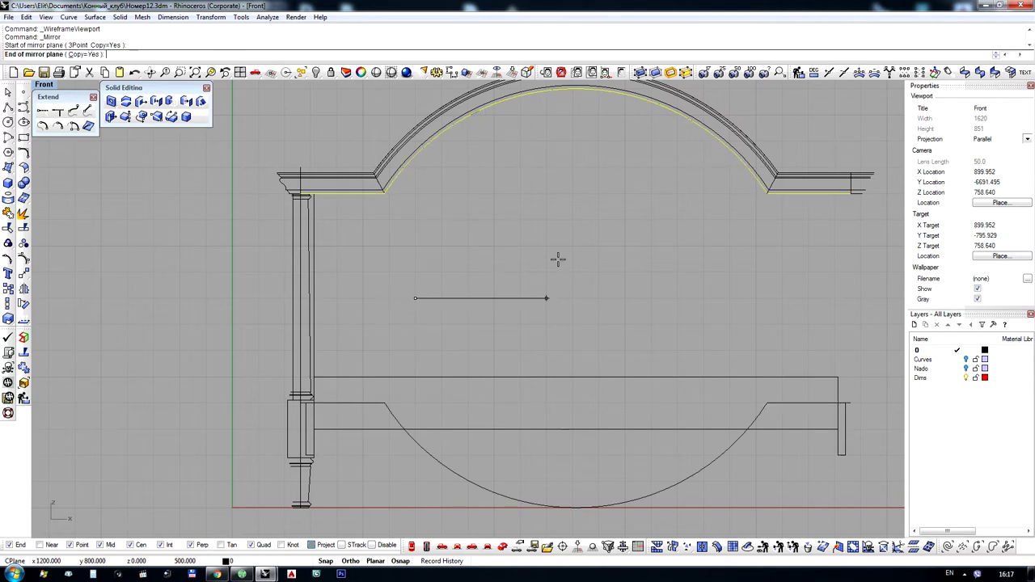
left_click(557, 259)
left_click(389, 406)
left_click_drag(389, 404, 399, 332)
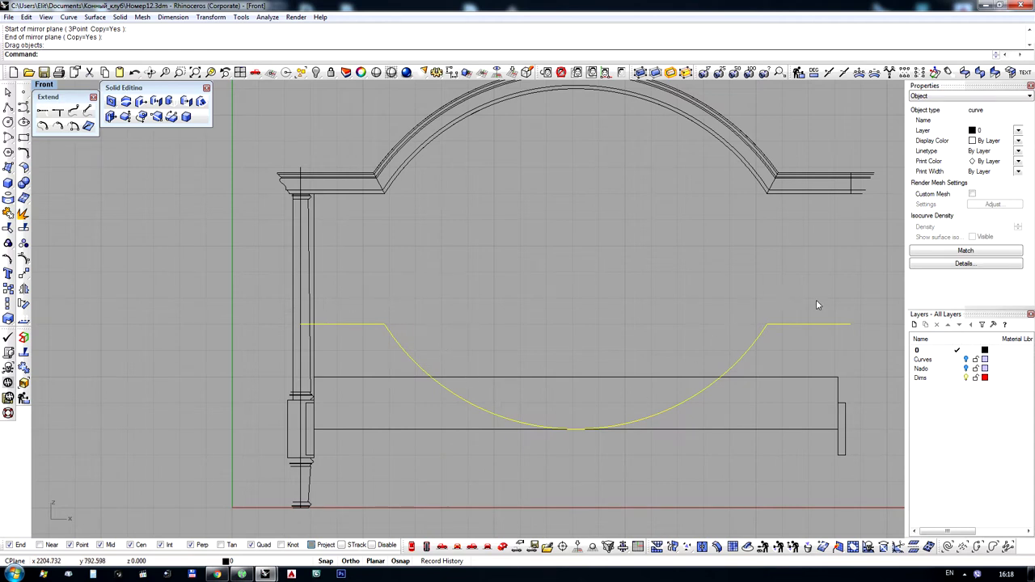
scroll(267, 199, "up", 2)
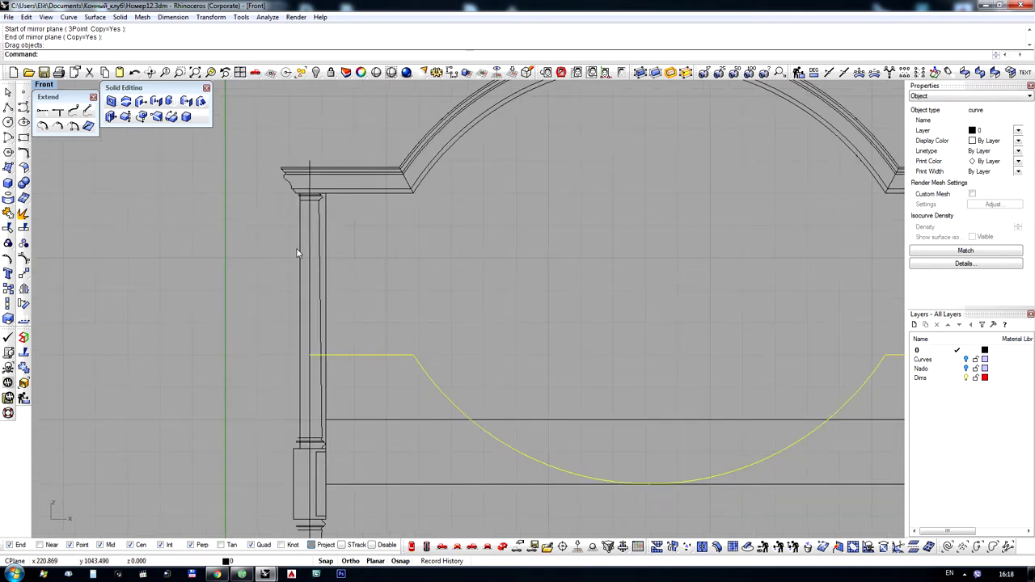
left_click(277, 167)
left_click(300, 169)
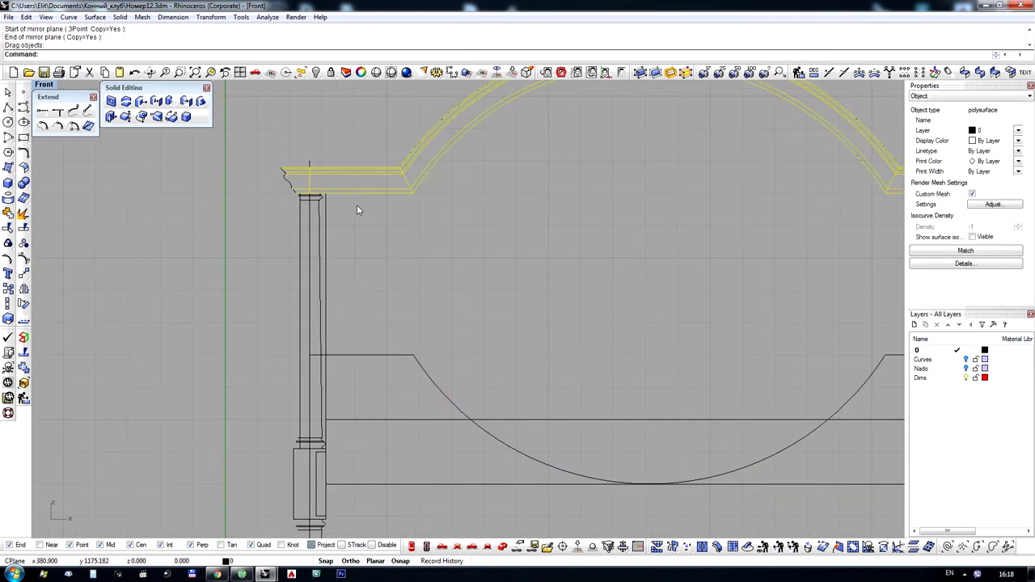
left_click(418, 249)
scroll(339, 311, "down", 3)
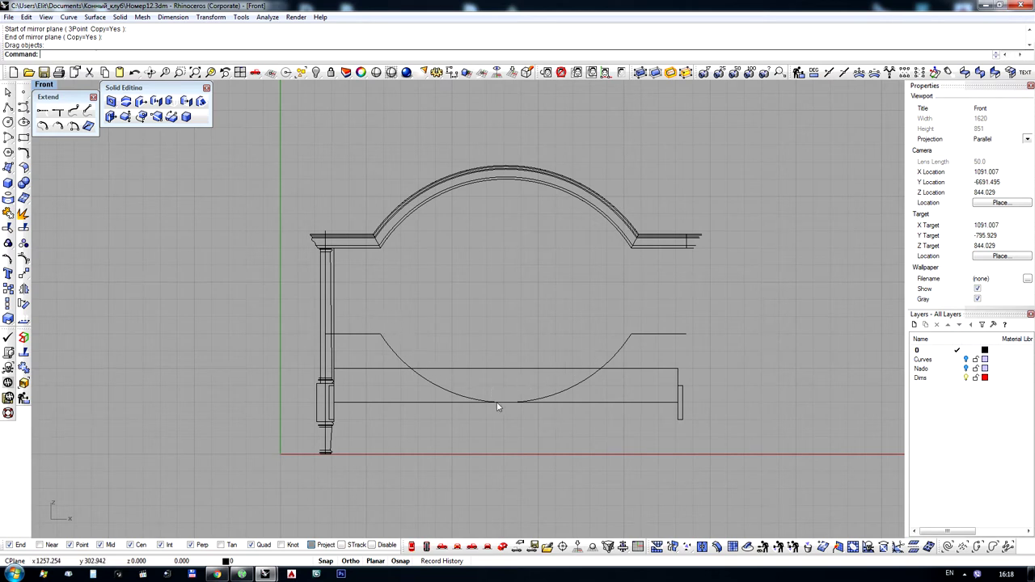
scroll(498, 406, "up", 4)
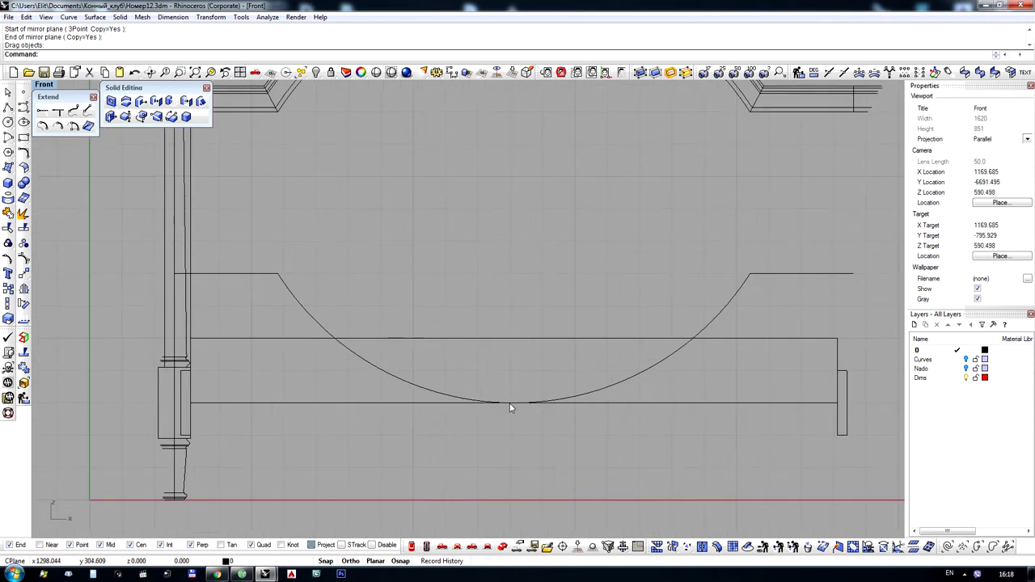
Examine the mirrored lower curve in front view, and the cornice's rounded end above the column in shaded perspective
scroll(510, 409, "down", 3)
scroll(466, 324, "up", 1)
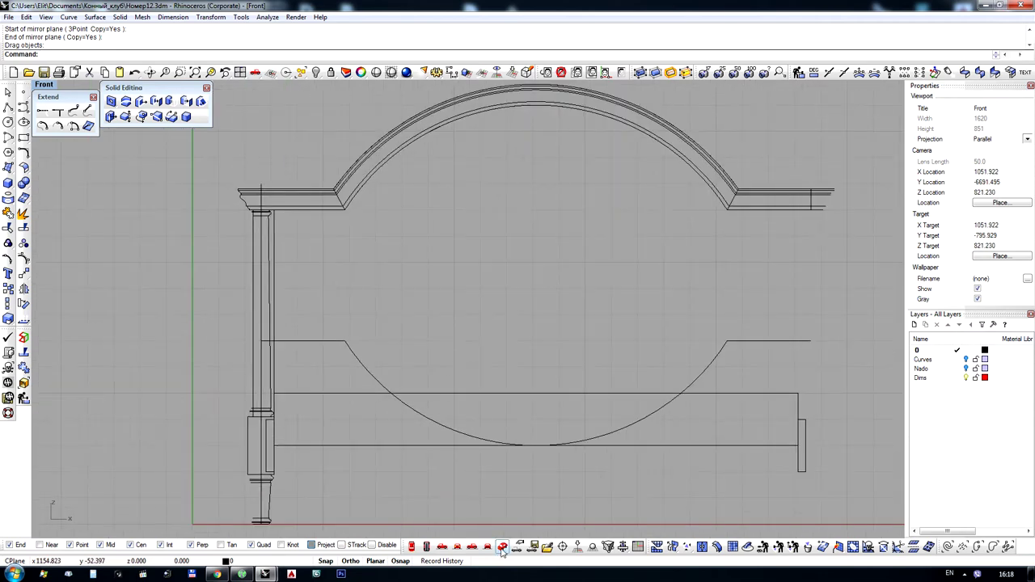
left_click(502, 549)
right_click_drag(386, 411, 436, 385)
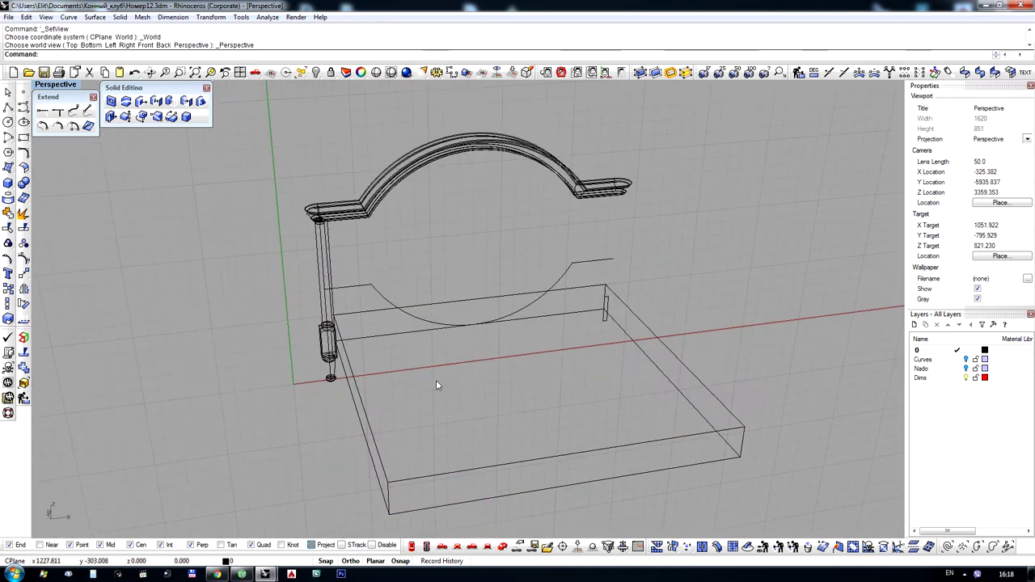
scroll(389, 213, "up", 6)
middle_click(442, 303)
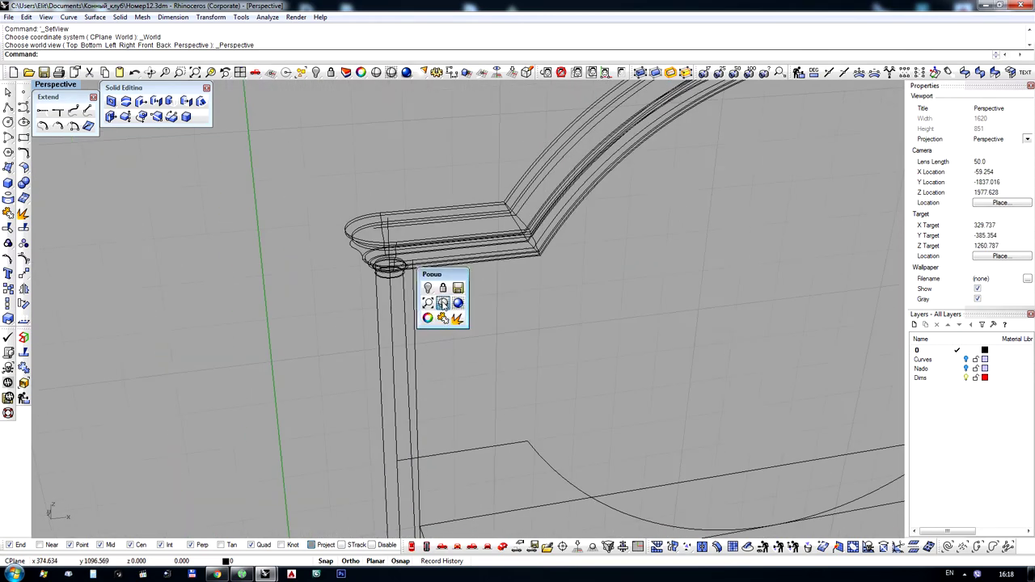
left_click(443, 304)
right_click_drag(322, 437, 352, 357)
scroll(345, 361, "up", 6)
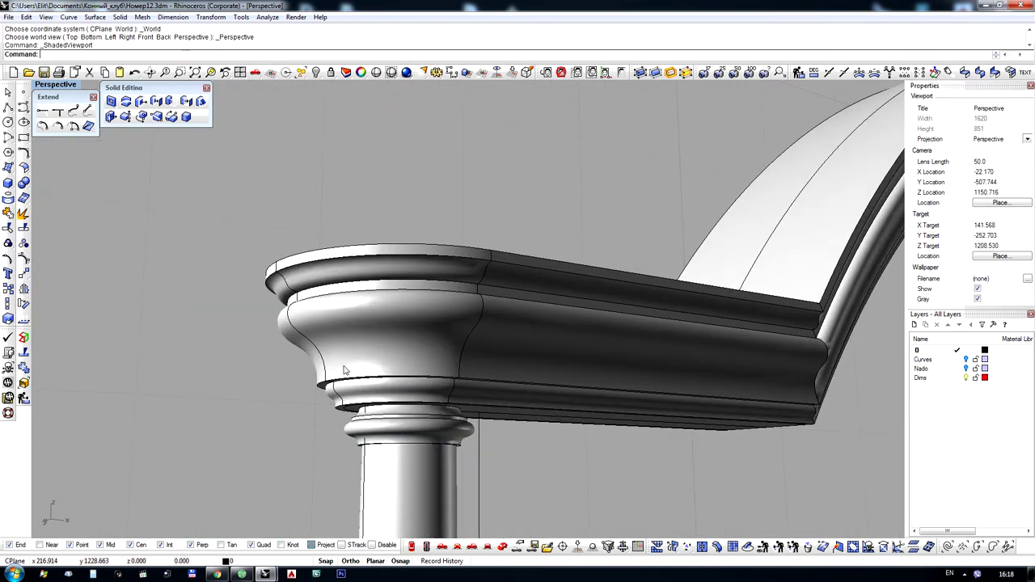
scroll(358, 331, "down", 3)
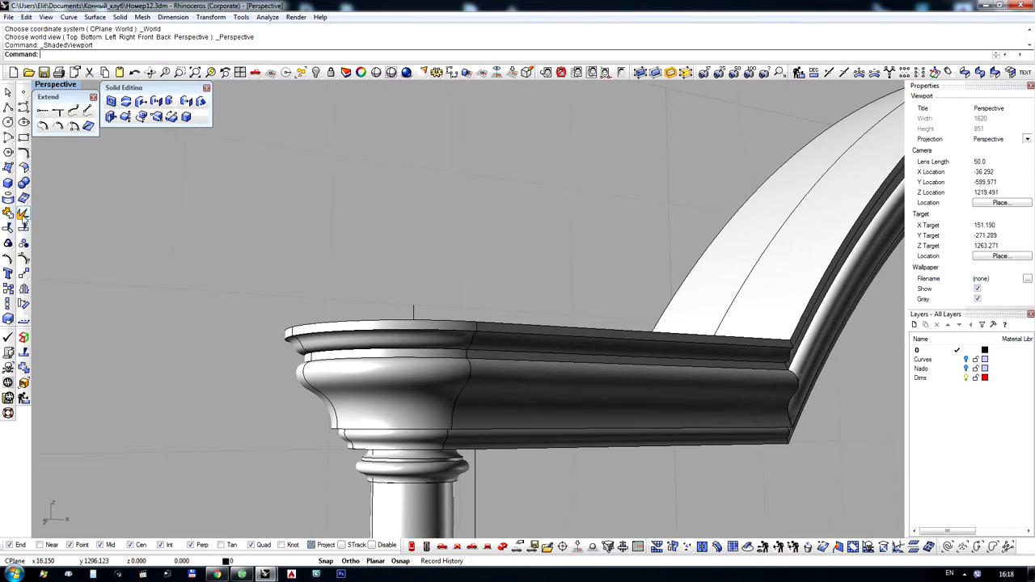
Extract copies of the surfaces forming the cornice's rounded end above the column and join them into one polysurface
left_click(22, 214)
double_click(97, 54)
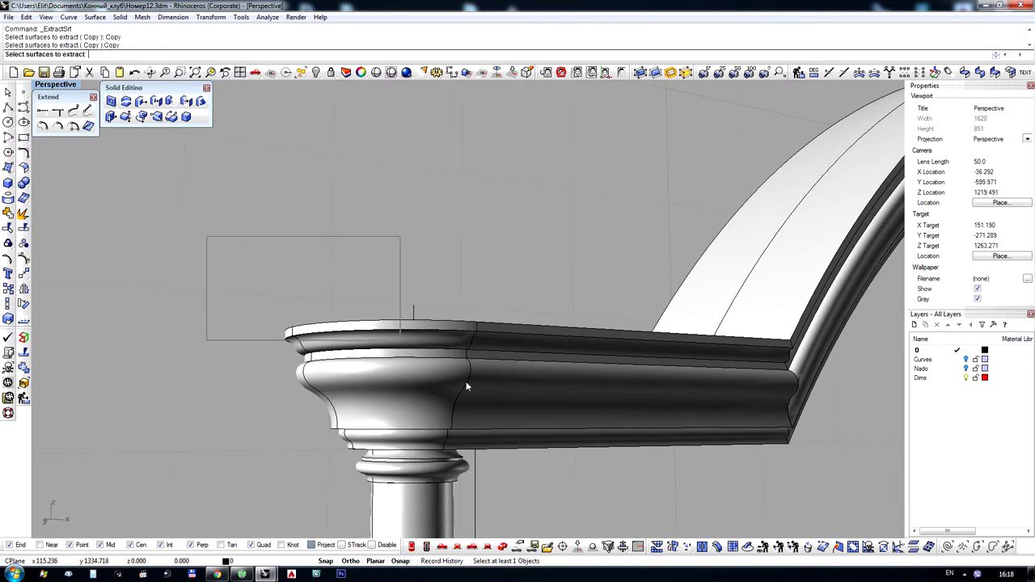
left_click_drag(467, 387, 479, 454)
right_click(491, 411)
scroll(372, 291, "down", 8)
key("ctrl+j")
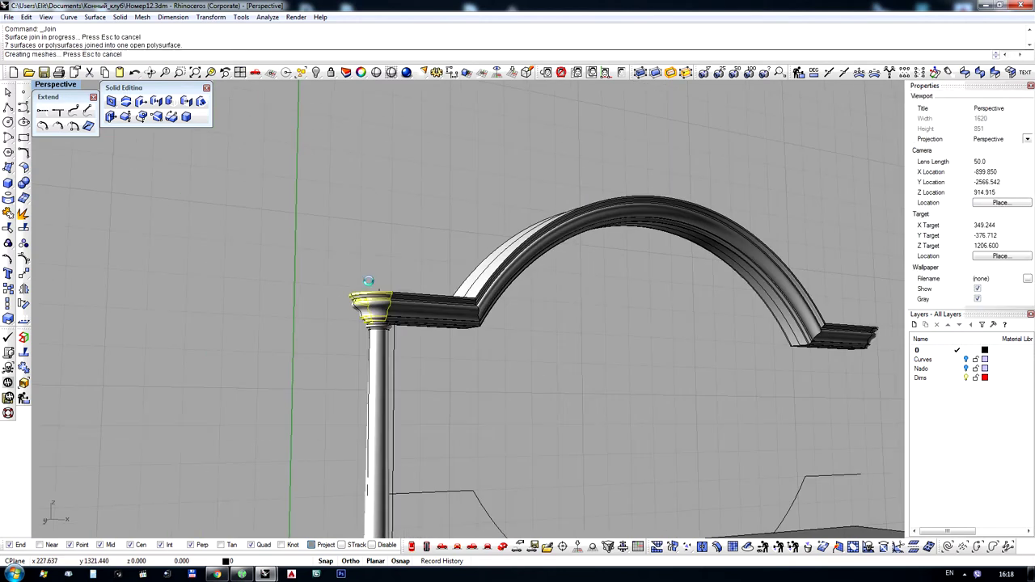
Lower the joined cornice end, together with the short vertical line above it, to the height of the mirrored lower curve
scroll(380, 287, "up", 5)
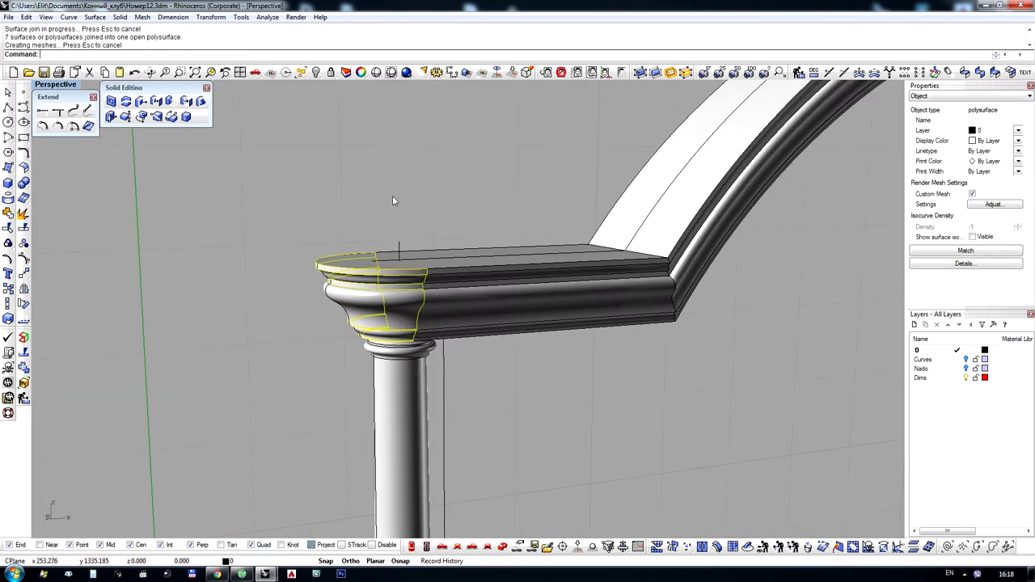
left_click(398, 250)
scroll(412, 279, "down", 4)
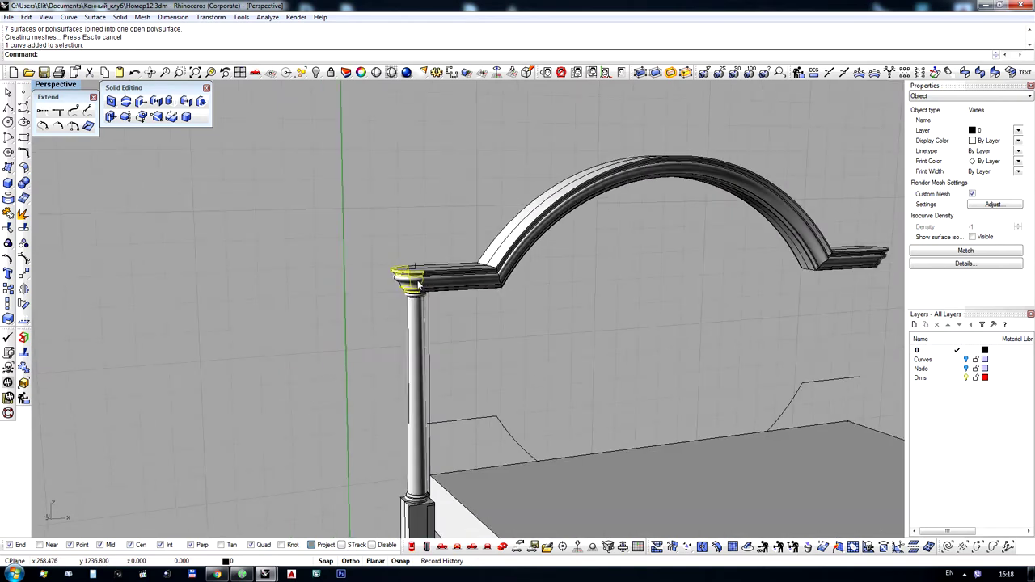
left_click_drag(419, 287, 443, 330)
key("ctrl+z")
scroll(443, 330, "down", 2)
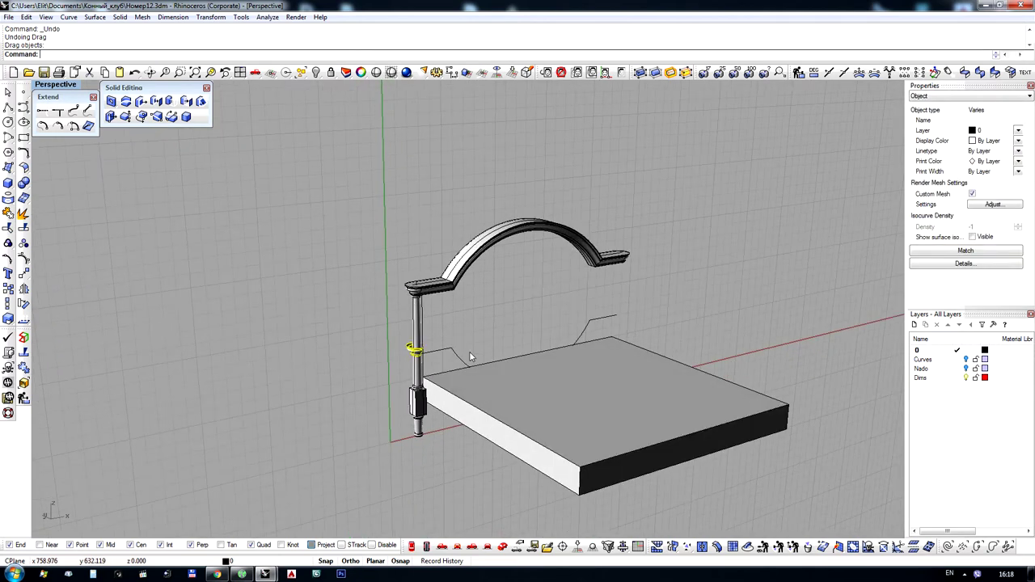
scroll(414, 414, "up", 5)
left_click(415, 414, "shift")
right_click_drag(397, 296, 389, 168, "shift")
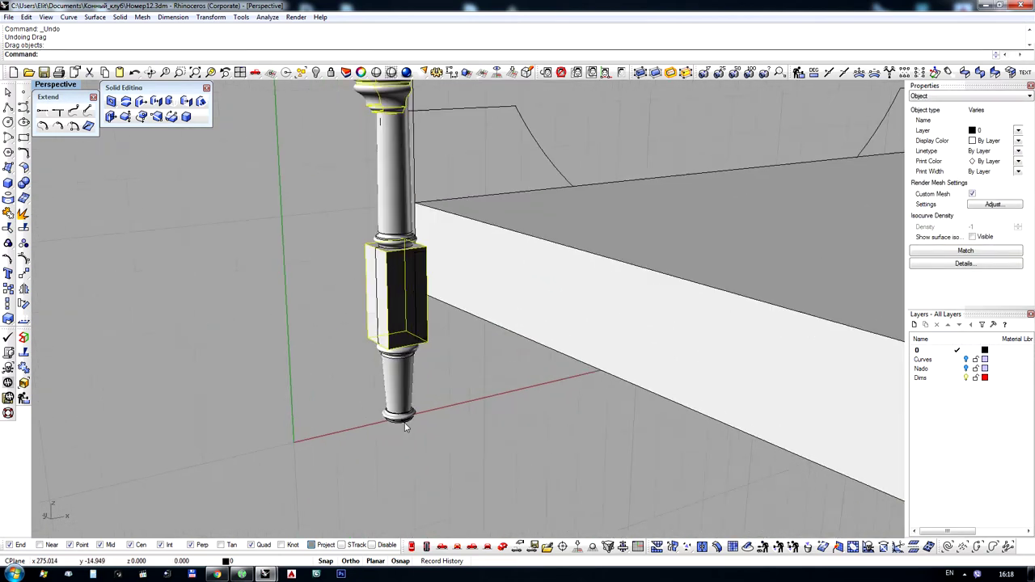
scroll(396, 401, "down", 3)
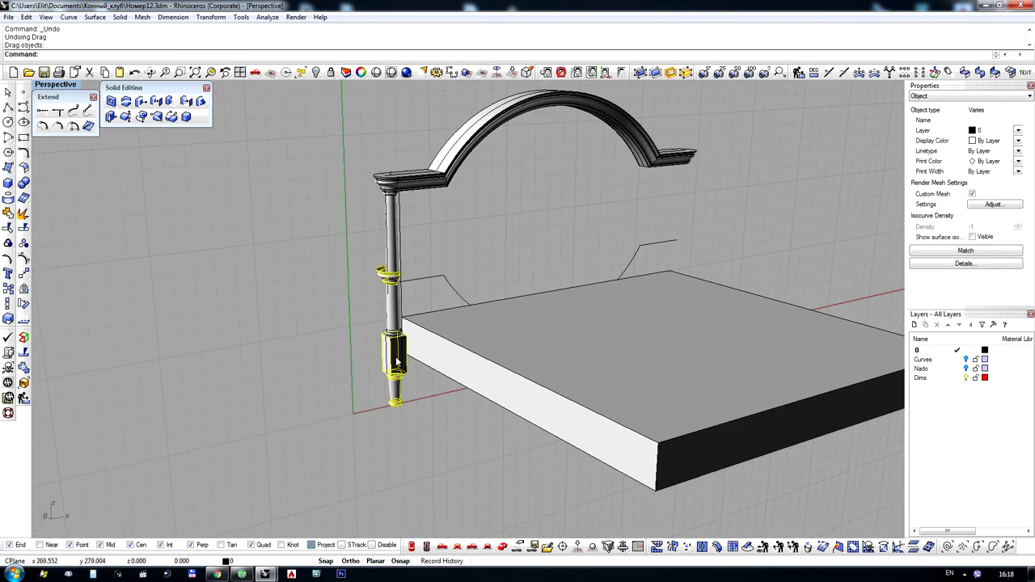
right_click_drag(396, 362, 475, 374)
Move the copied cornice end and the mirrored lower curve to the bed's foot end, using the Move command's Vertical option with snap projection off
left_click_drag(337, 253, 406, 301)
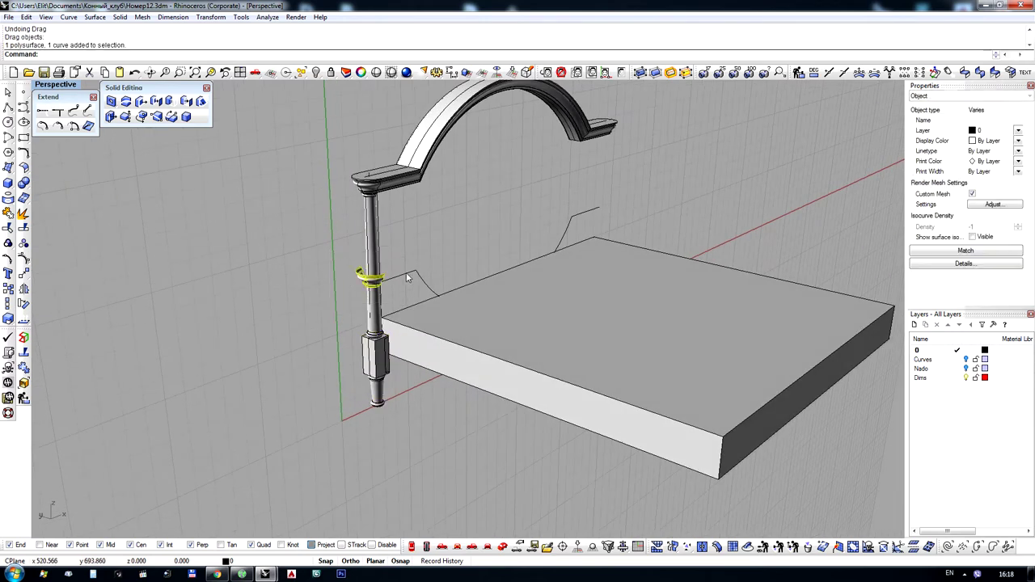
scroll(408, 278, "down", 5)
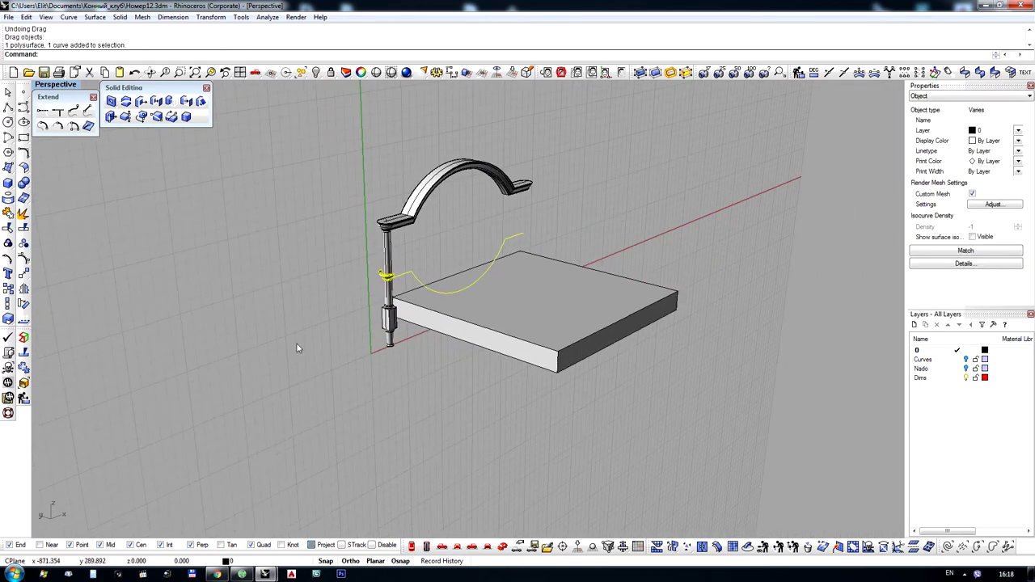
left_click(24, 274)
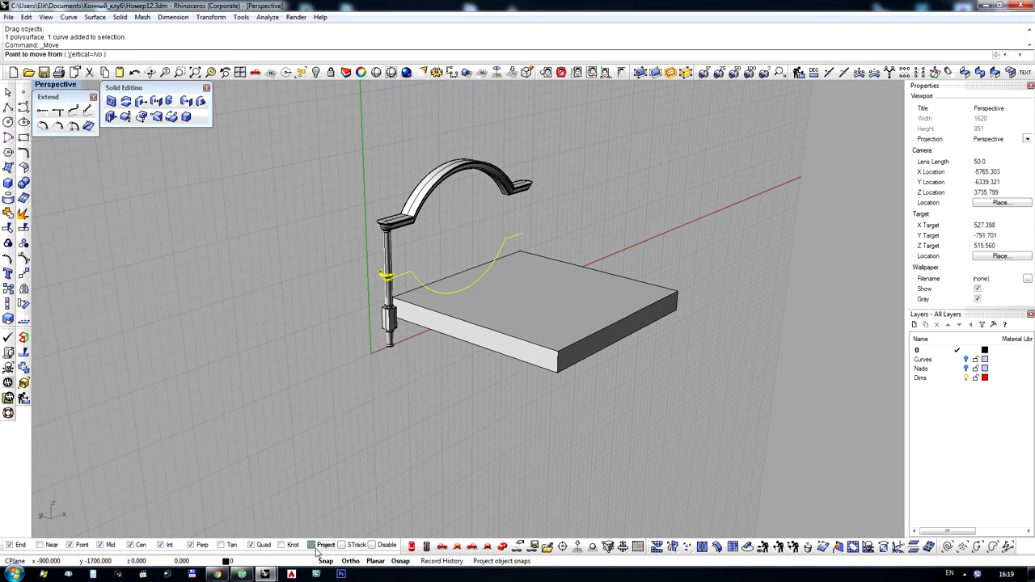
left_click(85, 55)
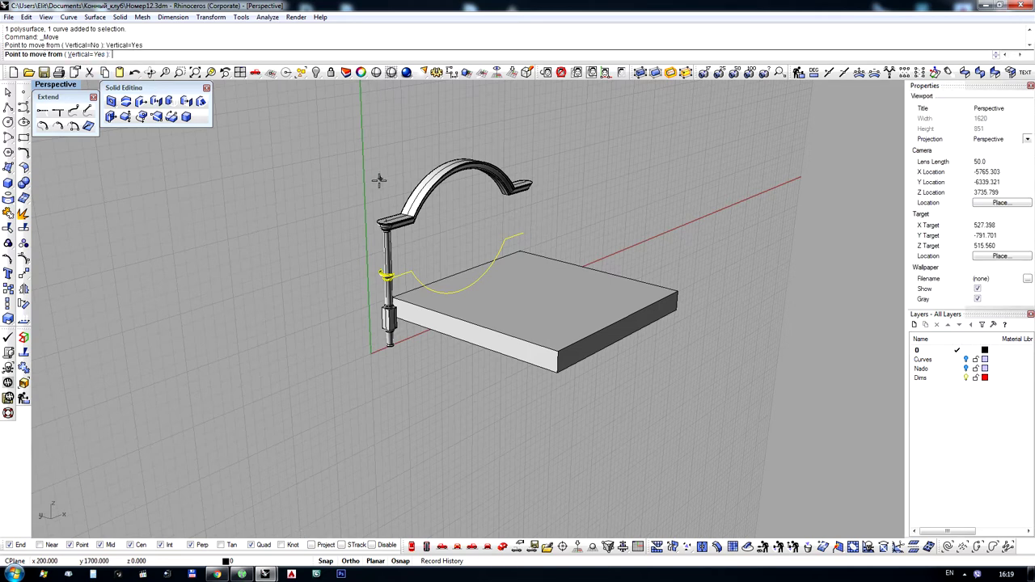
scroll(553, 239, "up", 6)
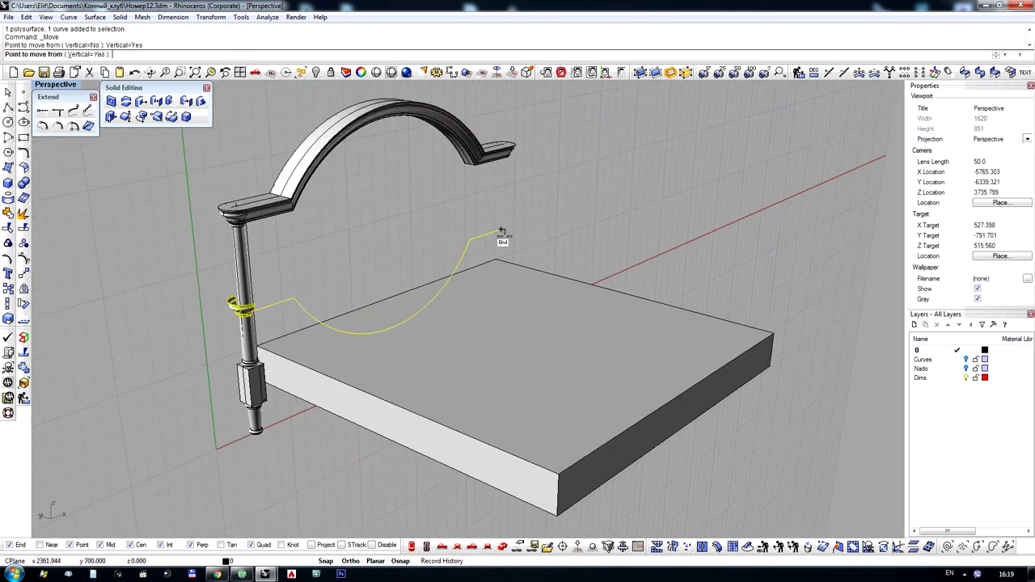
left_click(501, 234)
left_click(774, 333)
left_click(710, 209)
scroll(577, 261, "down", 6)
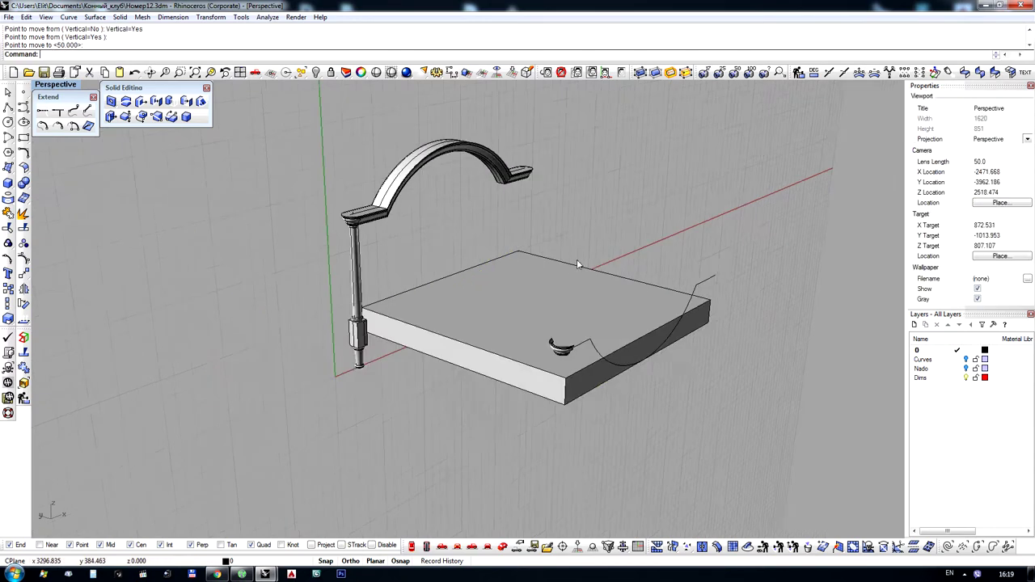
Examine how the moved cornice end and arch curve sit at the foot end of the bed
right_click_drag(577, 261, 646, 301)
scroll(612, 330, "up", 4)
right_click_drag(549, 360, 496, 342)
scroll(536, 359, "down", 2)
scroll(251, 217, "up", 5)
scroll(508, 227, "down", 3)
scroll(385, 345, "up", 5)
scroll(386, 345, "down", 6)
scroll(553, 361, "up", 3)
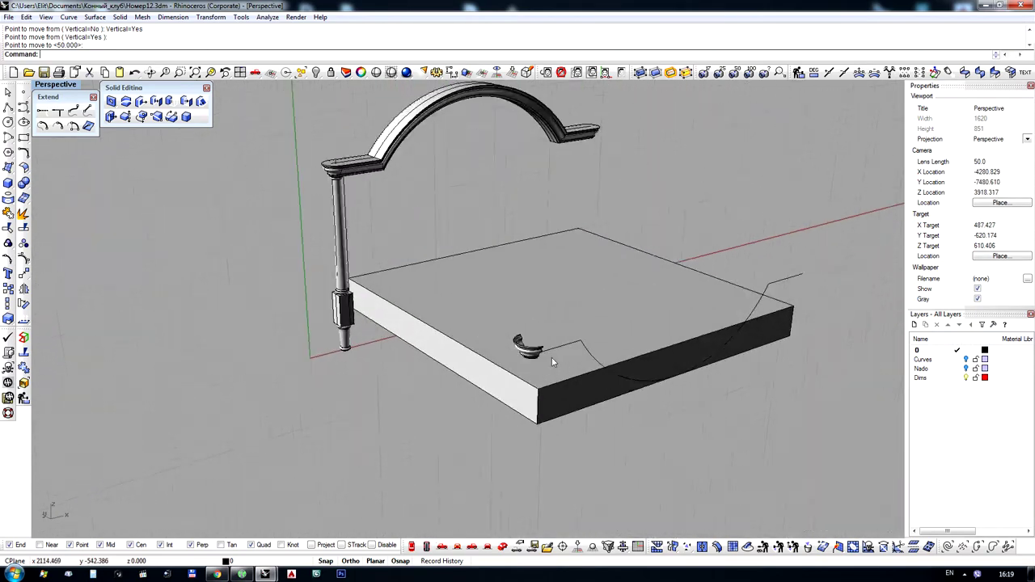
scroll(552, 359, "up", 5)
scroll(452, 338, "down", 8)
Mirror a copy of the rounded cornice end to the opposite side of the bed about the bed's lengthwise centre plane
left_click(472, 339)
right_click_drag(584, 312, 453, 348)
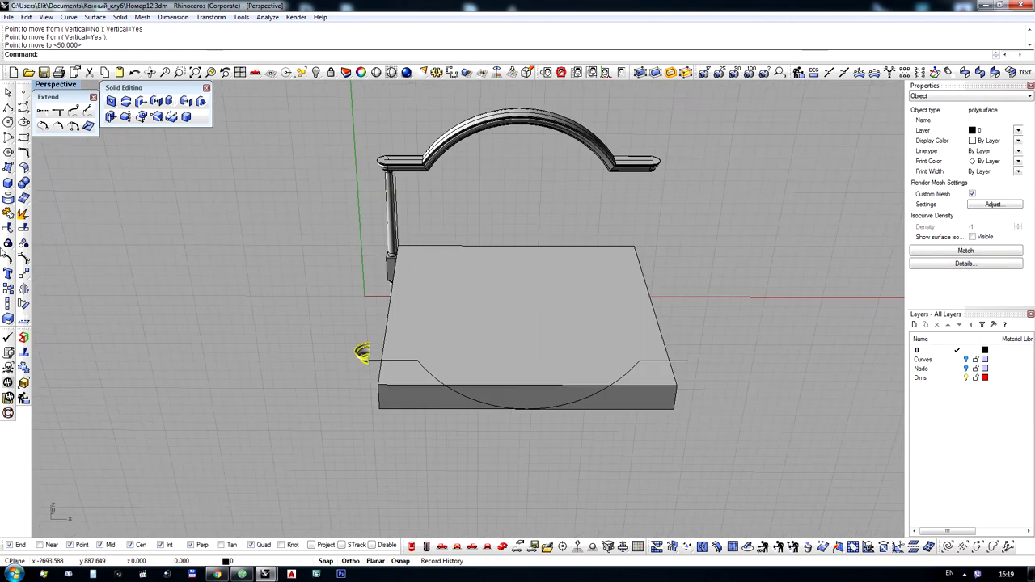
left_click(24, 290)
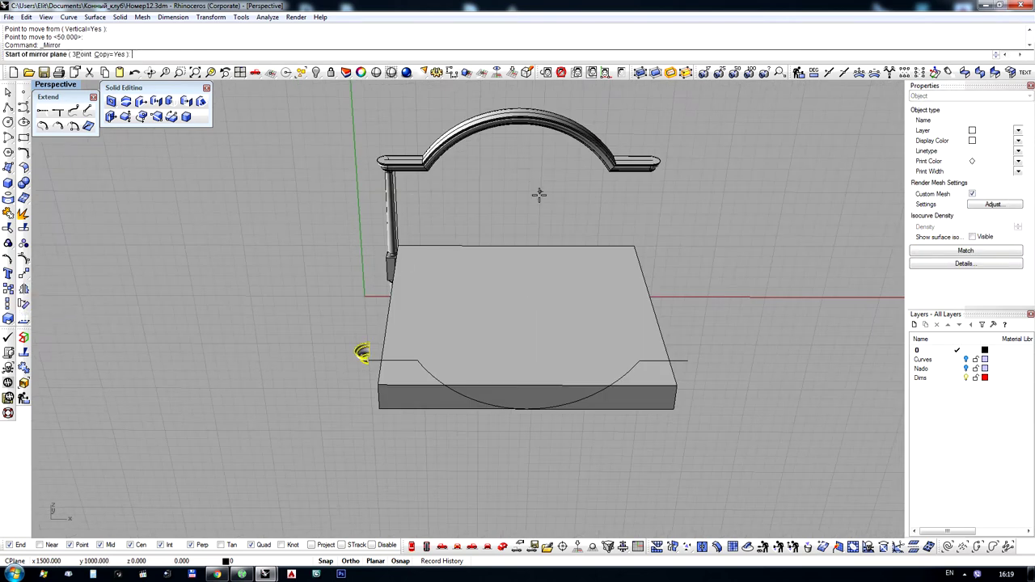
left_click(517, 243)
left_click(517, 194)
Sweep the rounded cornice end's edge profile along the lower arch curve with a one-rail sweep
right_click_drag(517, 194, 472, 369)
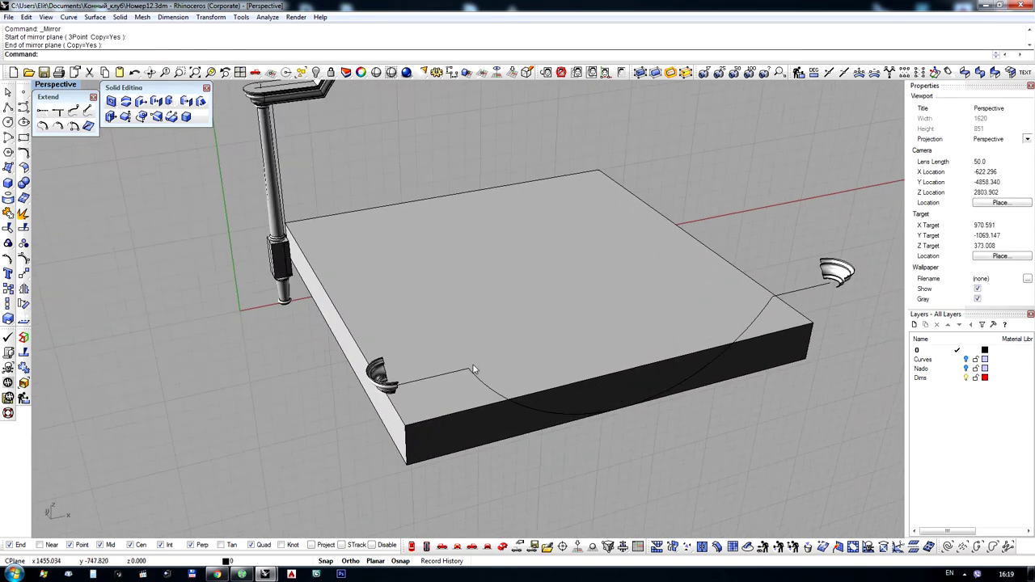
left_click(472, 369)
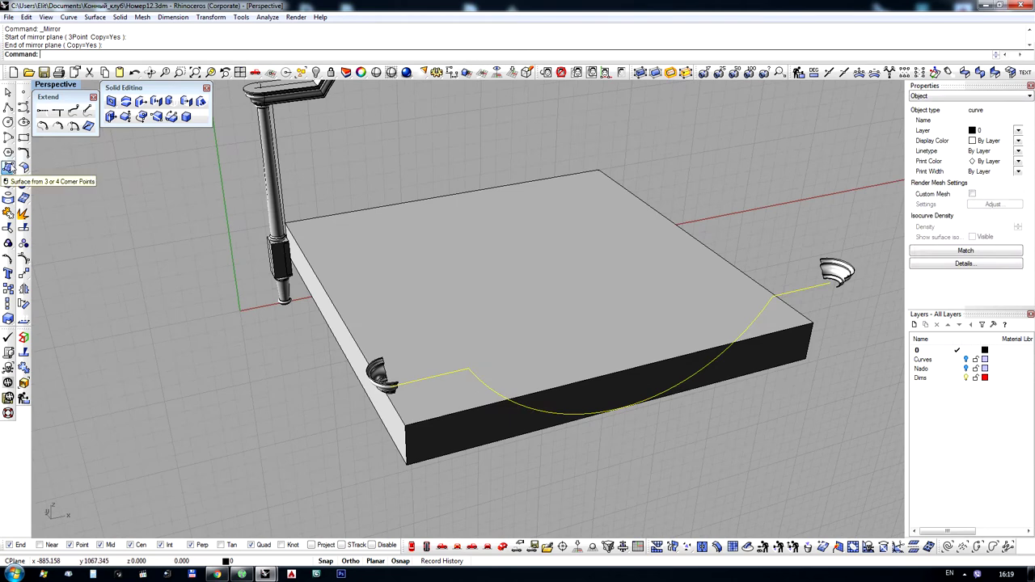
left_click(8, 166)
left_click(70, 196)
scroll(501, 300, "up", 6)
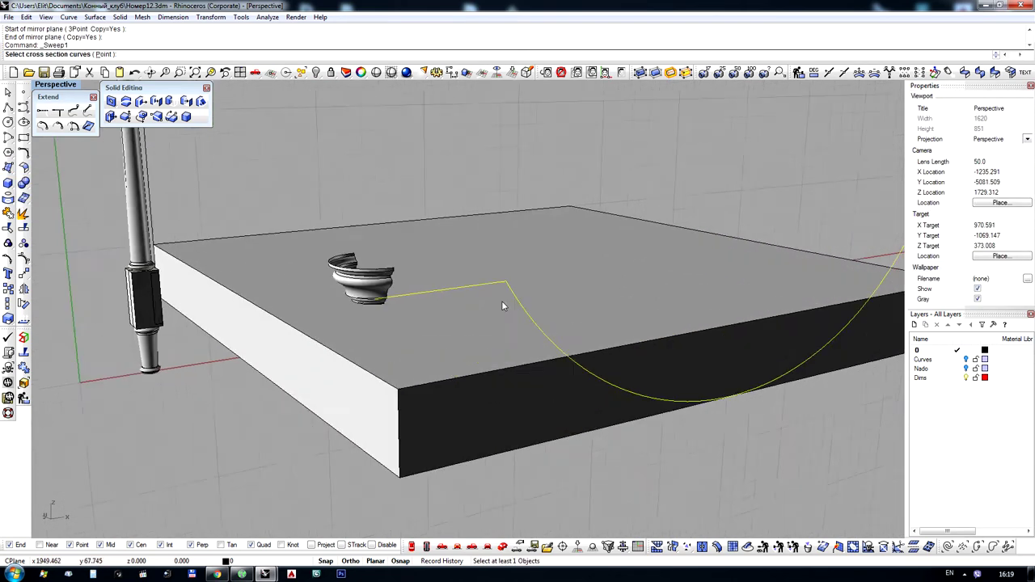
left_click(340, 279)
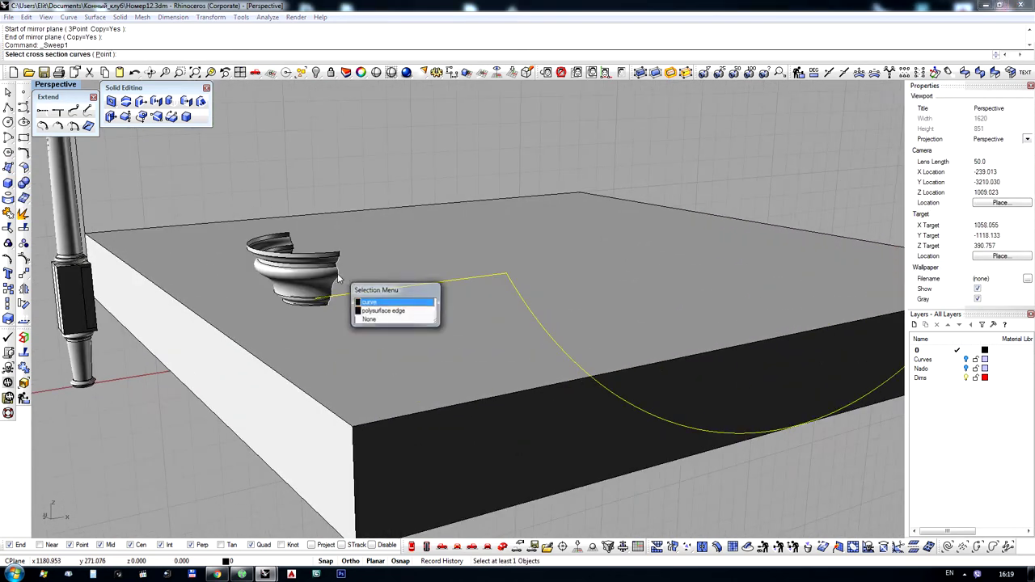
left_click(378, 313)
right_click(329, 350)
right_click(329, 354)
Examine the swept footboard cornice, its joins with the rounded ends, and its position relative to the bed and headboard
scroll(377, 307, "down", 9)
right_click_drag(514, 284, 662, 332)
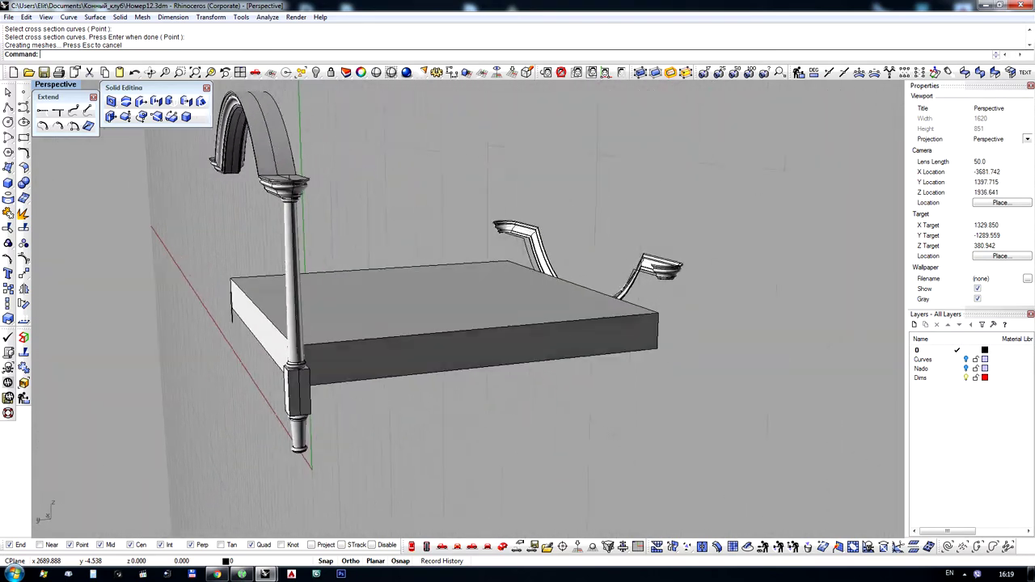
right_click_drag(653, 287, 402, 317)
scroll(235, 249, "up", 10)
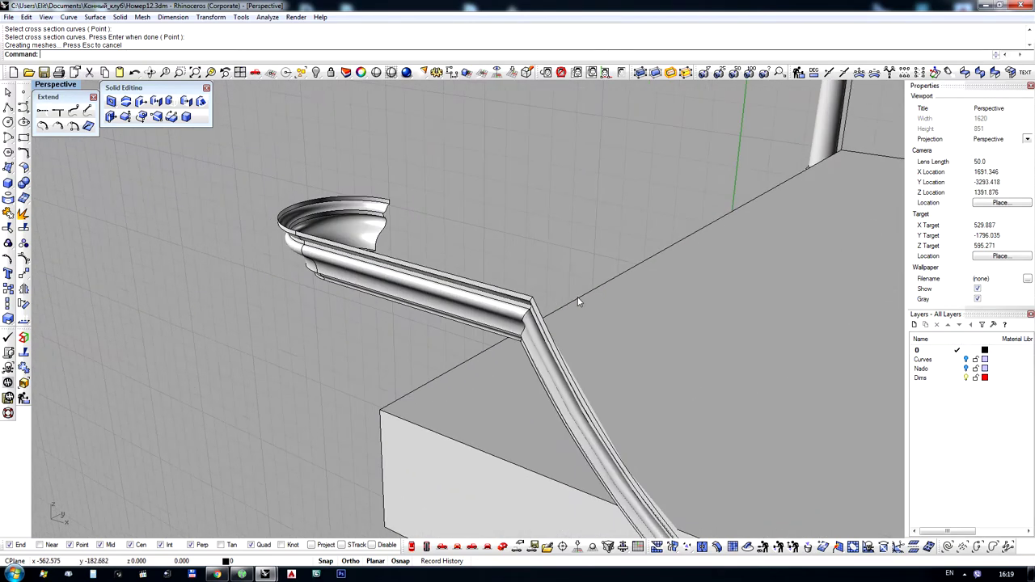
scroll(503, 229, "down", 6)
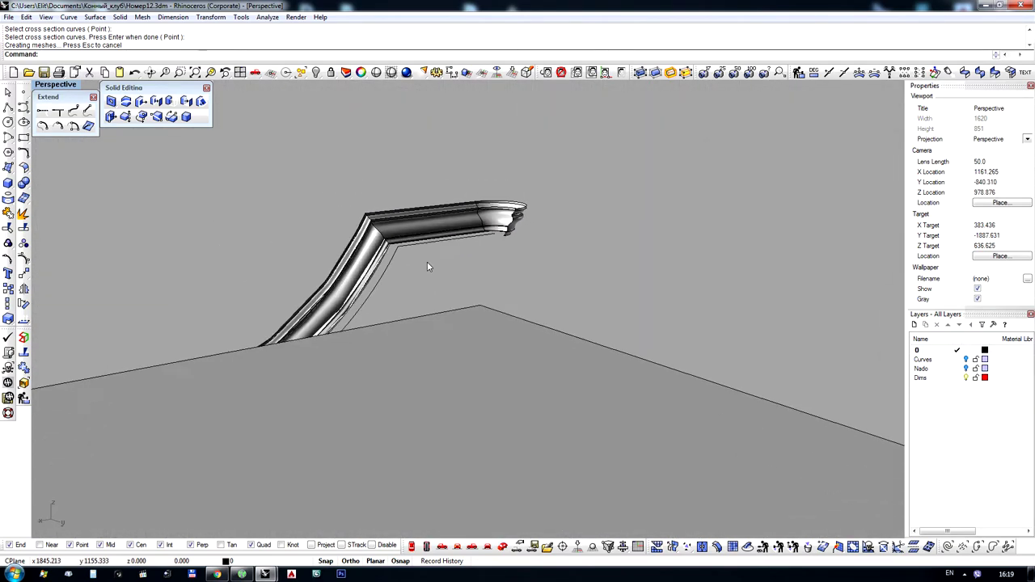
right_click_drag(429, 266, 382, 390)
scroll(505, 248, "up", 3)
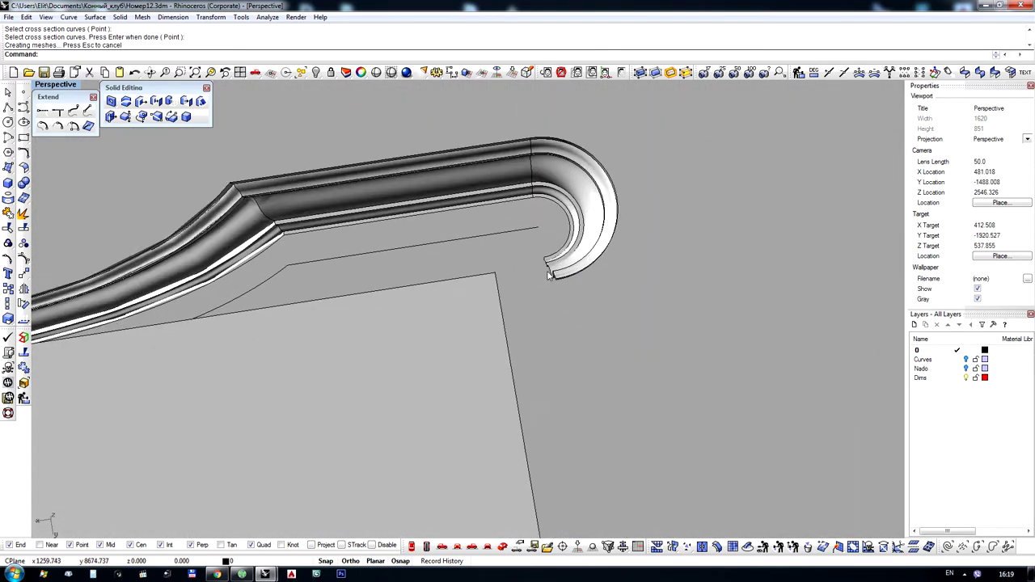
scroll(599, 209, "down", 8)
right_click_drag(501, 266, 145, 93)
scroll(275, 177, "down", 5)
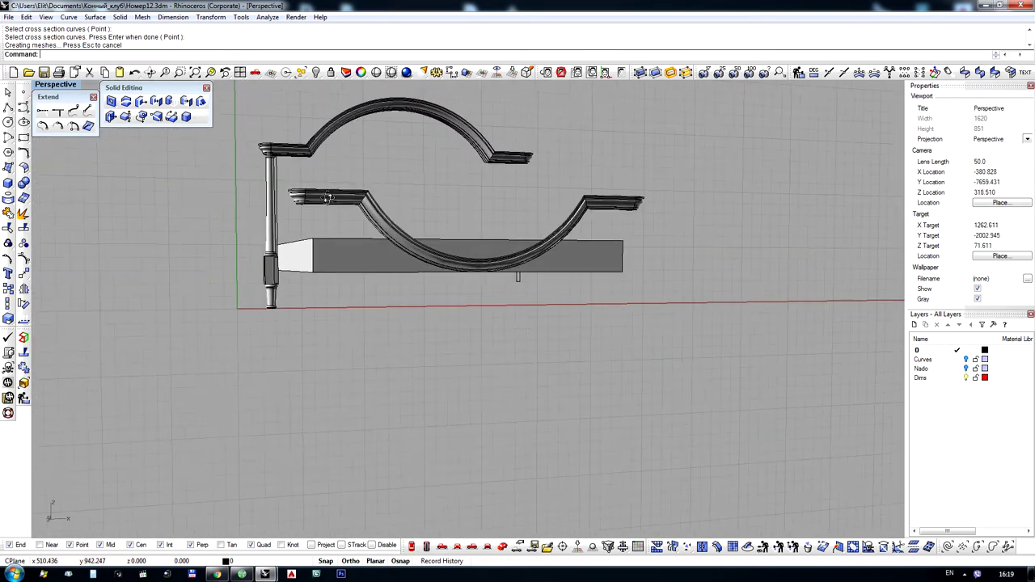
Copy the square column block and the turned foot beneath it to the bed's foot-end corner, using the Copy command's Vertical option
right_click_drag(308, 189, 289, 372)
left_click(281, 275)
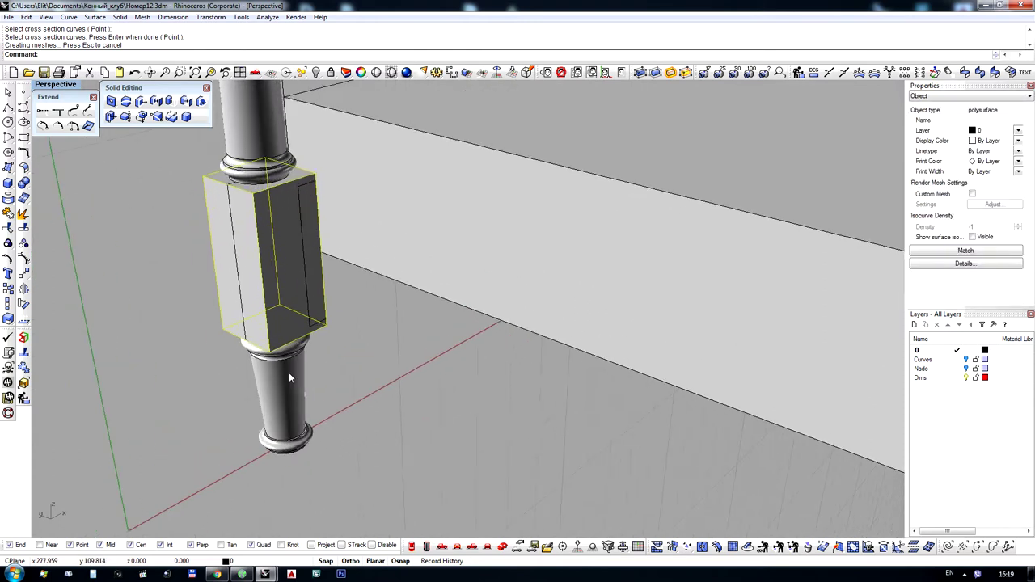
left_click(8, 291)
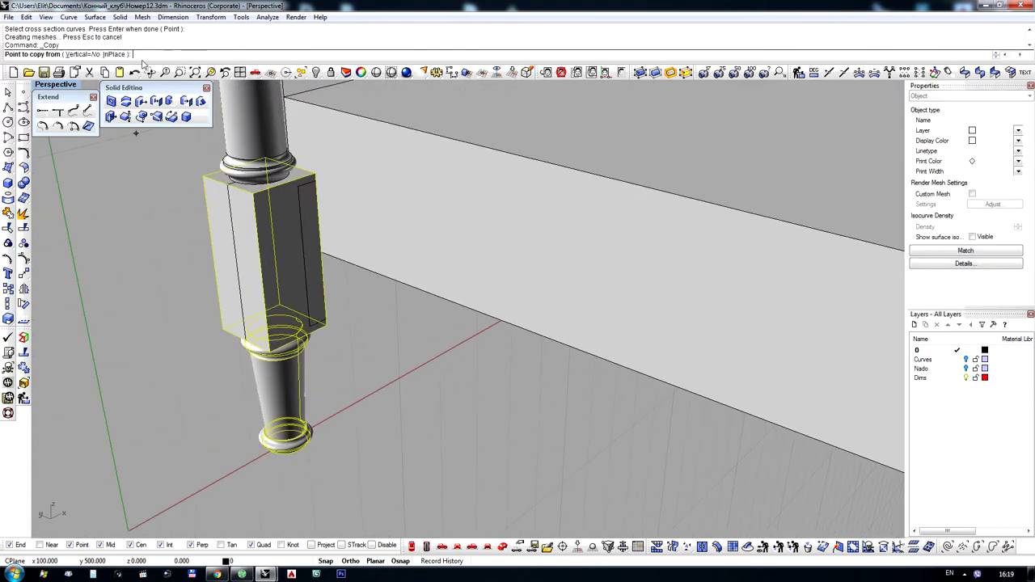
left_click(218, 193)
scroll(310, 224, "down", 10)
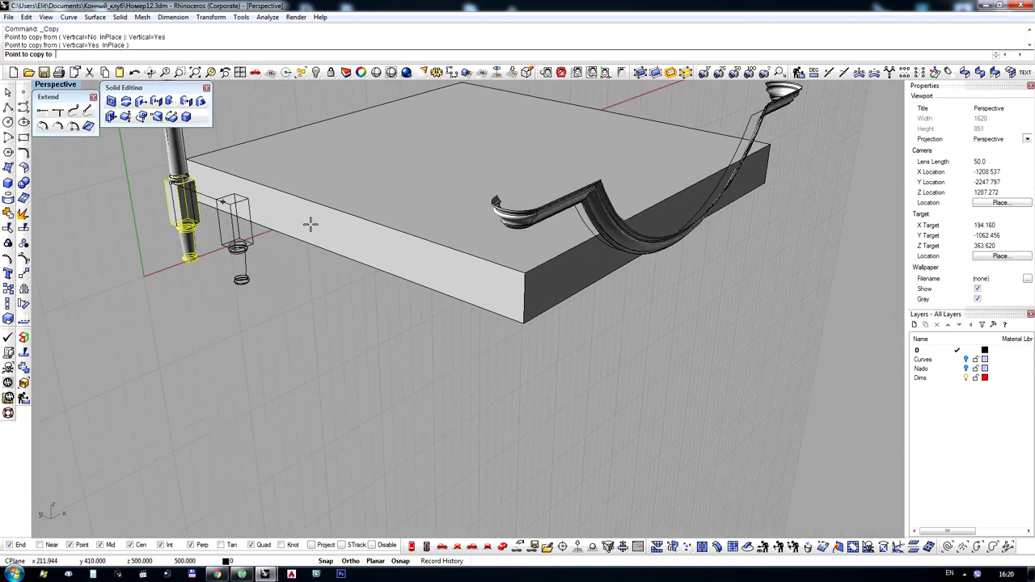
right_click_drag(310, 225, 329, 263)
right_click_drag(623, 168, 589, 195)
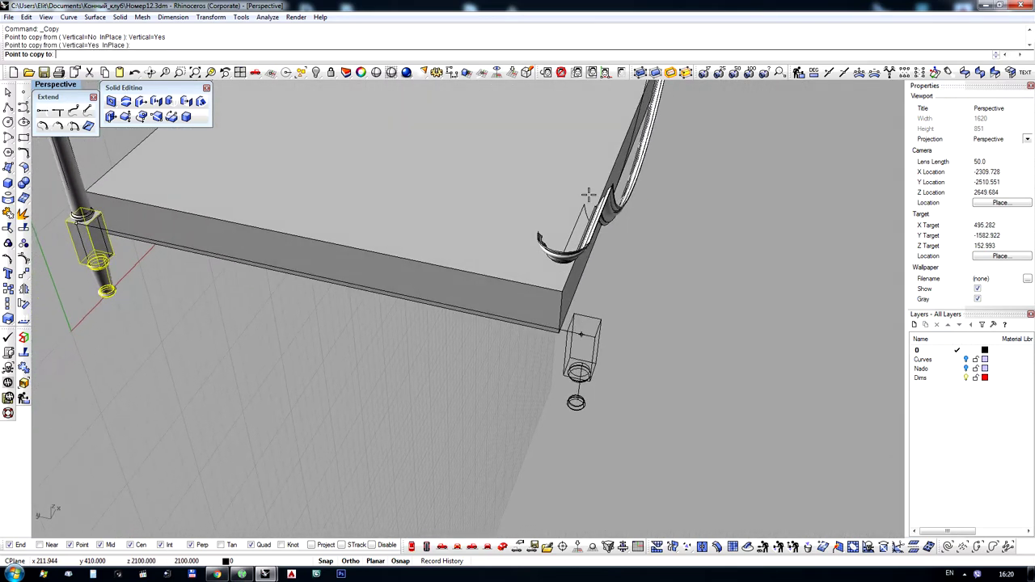
left_click(559, 332)
right_click(681, 259)
left_click(704, 266)
right_click_drag(705, 266, 259, 161)
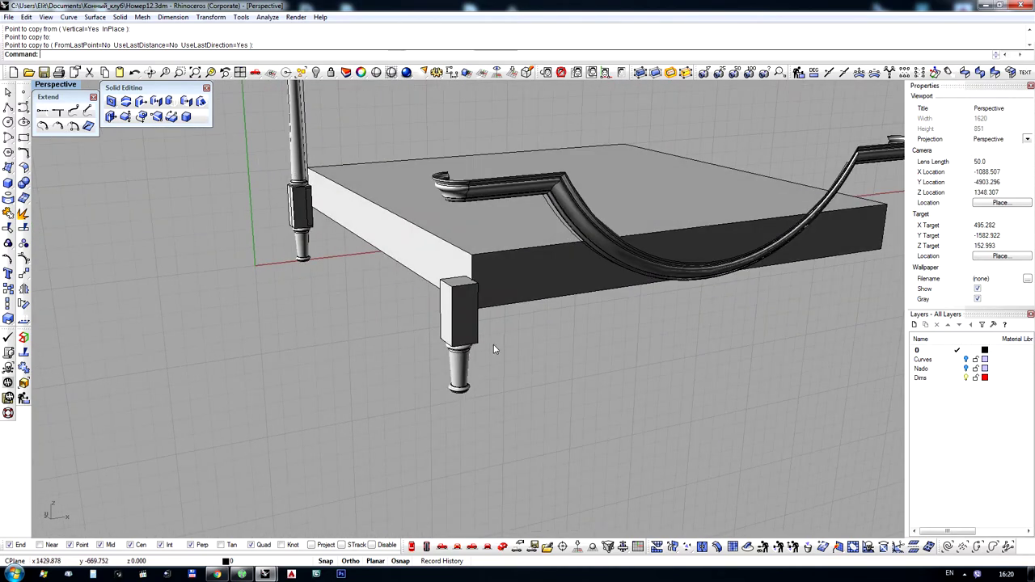
Mirror a copy of the foot-end turned foot upward about the square block's mid-height, onto the block's top face
right_click_drag(493, 345, 376, 336)
left_click(376, 336)
scroll(363, 276, "up", 4)
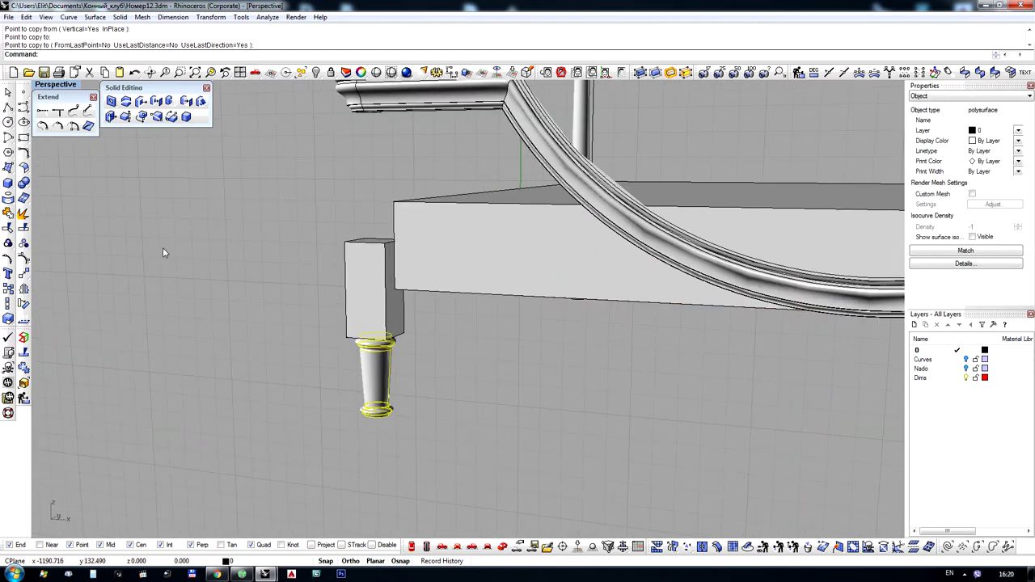
left_click(27, 302)
left_click(346, 288)
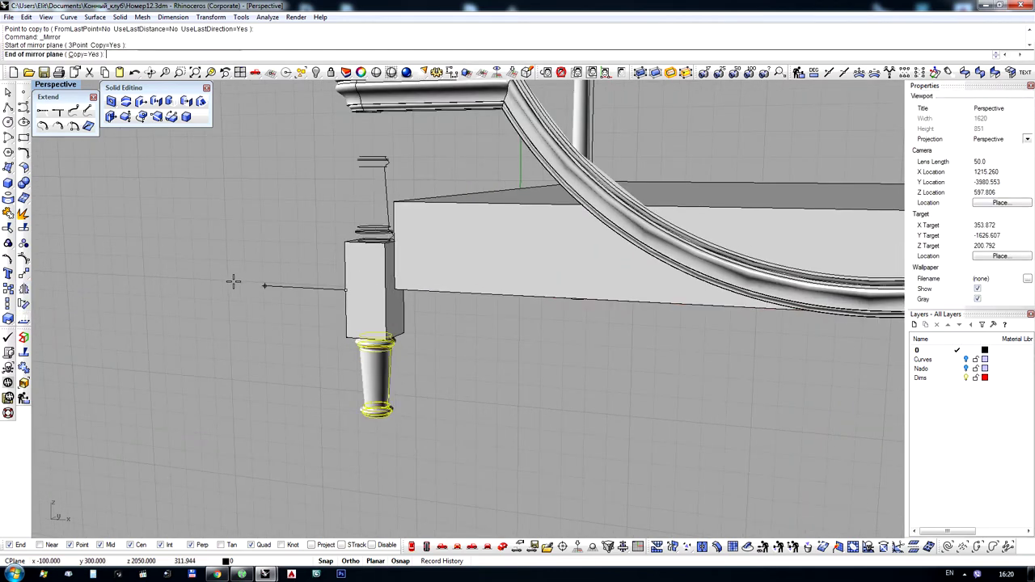
left_click(233, 282)
Extract the tapered shaft surface from the mirrored turned piece above the block, separating it from its end rings
scroll(356, 162, "up", 4)
left_click(376, 173)
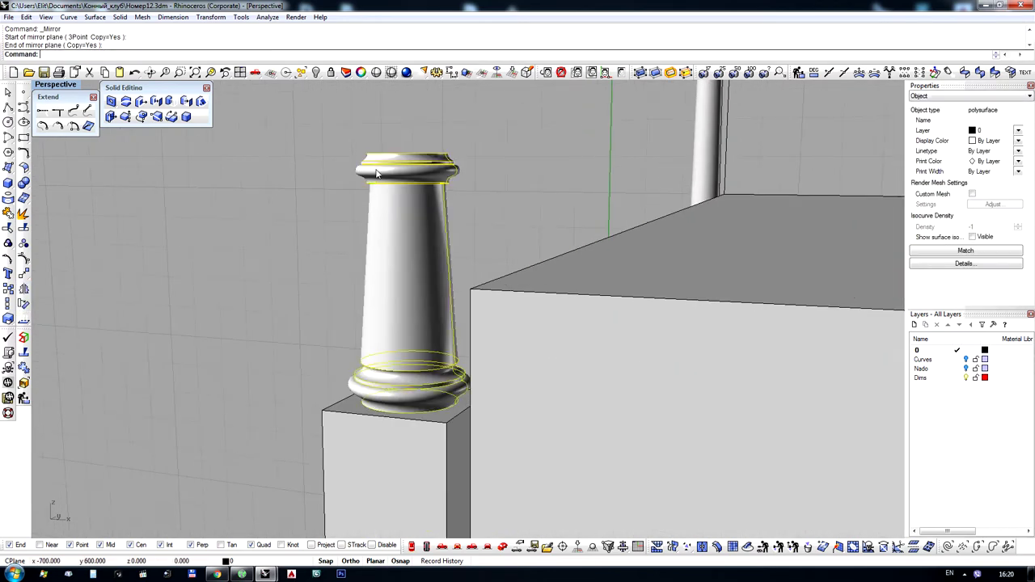
left_click(24, 227)
left_click(397, 283)
key("Return")
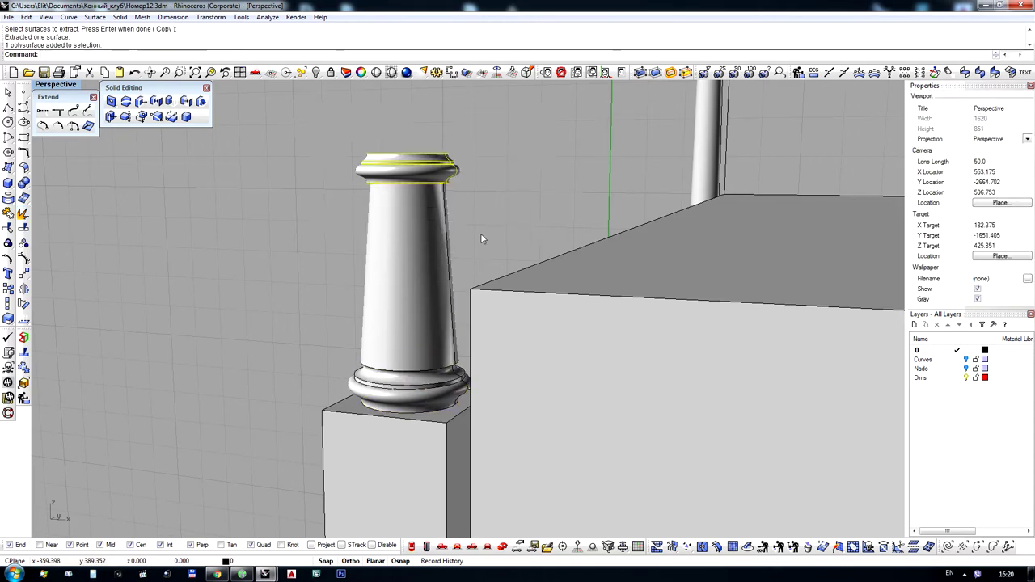
Move the mirrored piece's upper ring moulding straight up to the underside of the footboard cornice
scroll(445, 279, "down", 8)
scroll(425, 205, "up", 5)
left_click(24, 276)
scroll(379, 302, "up", 6)
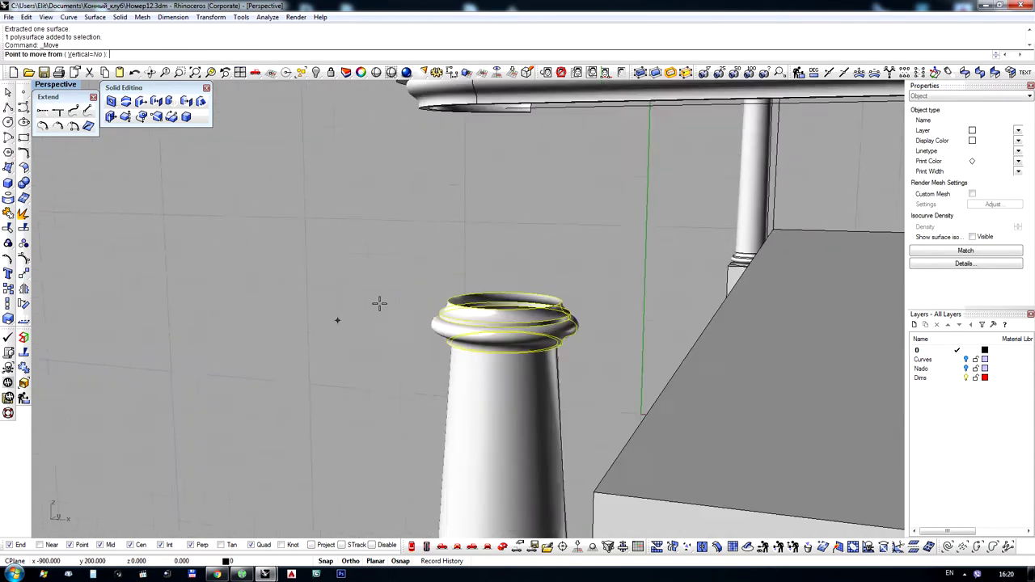
left_click(501, 291)
scroll(493, 287, "down", 5)
scroll(481, 230, "up", 2)
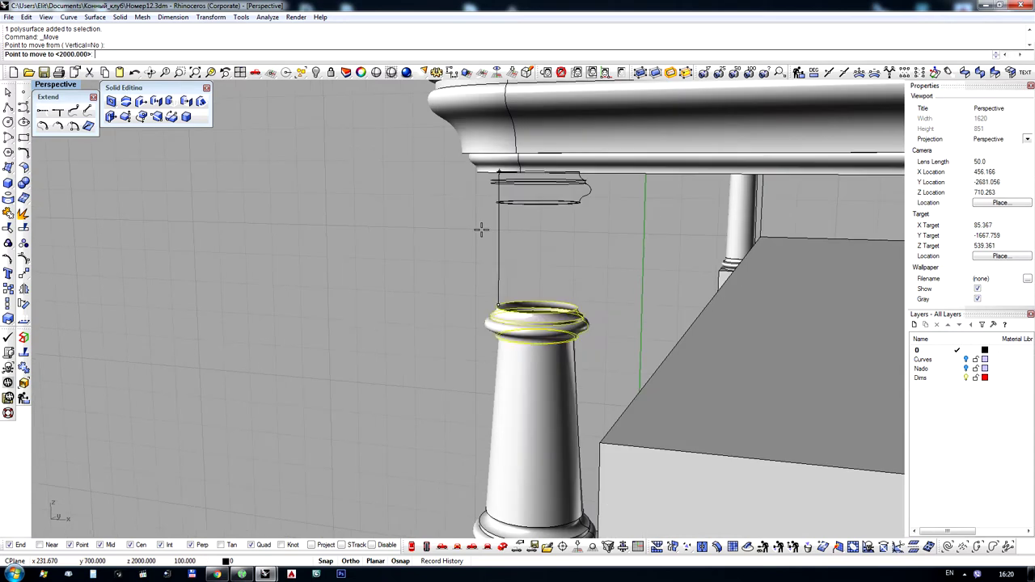
left_click(499, 173)
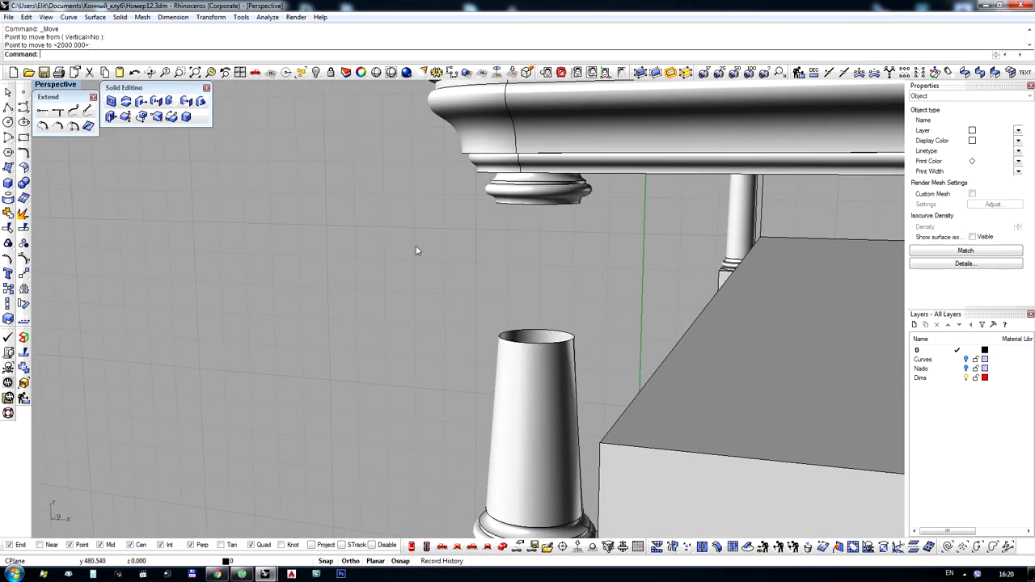
Create a bounding box around the extracted tapered shaft to serve as a scaling reference
scroll(418, 250, "down", 3)
scroll(421, 296, "up", 2)
left_click(421, 296)
scroll(415, 237, "up", 2)
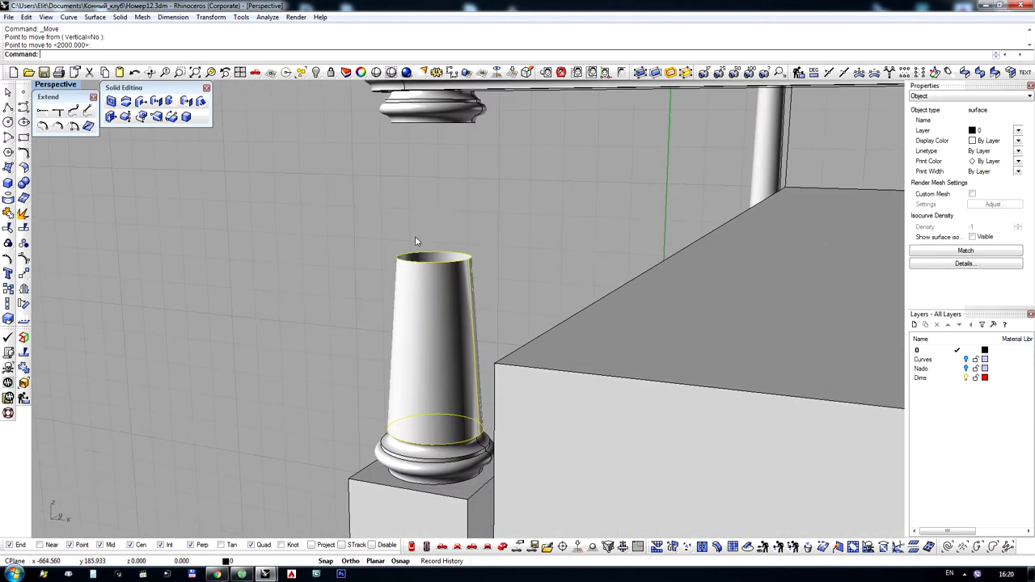
left_click(269, 17)
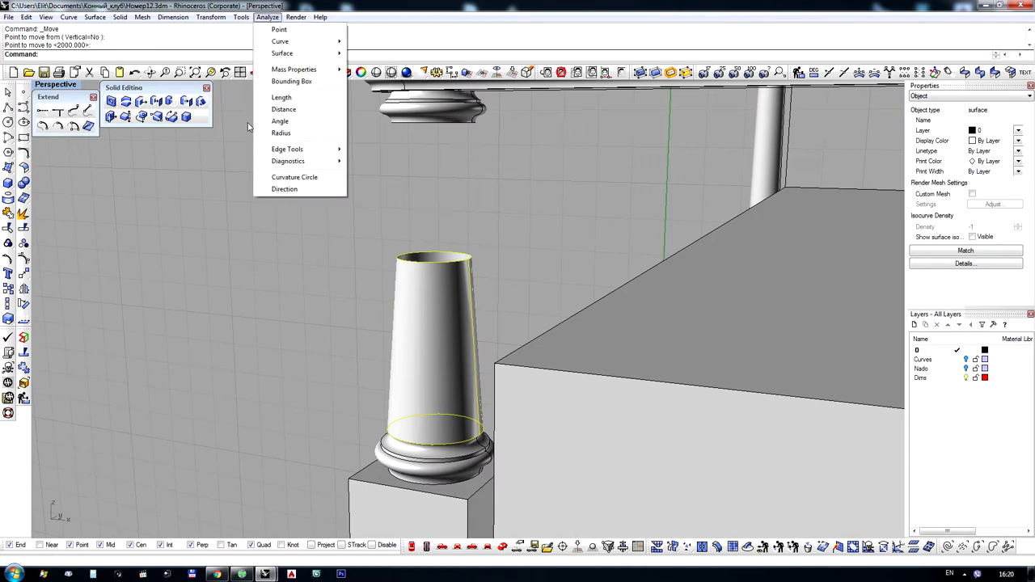
left_click(290, 84)
key("Return")
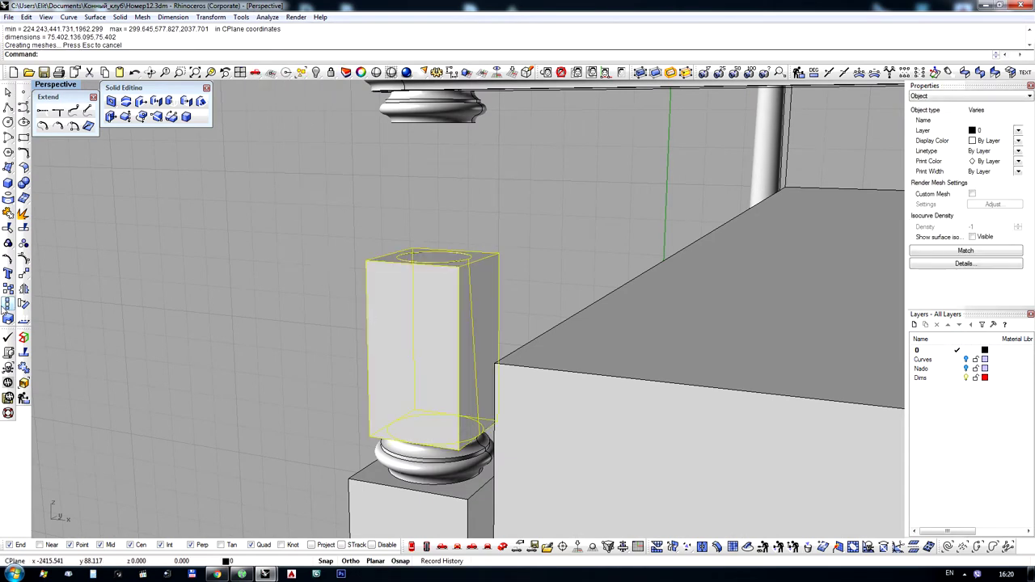
Stretch the shaft and its bounding box vertically with Scale1D, from the box's base to the underside of the raised ring
left_click(7, 306)
left_click(367, 437)
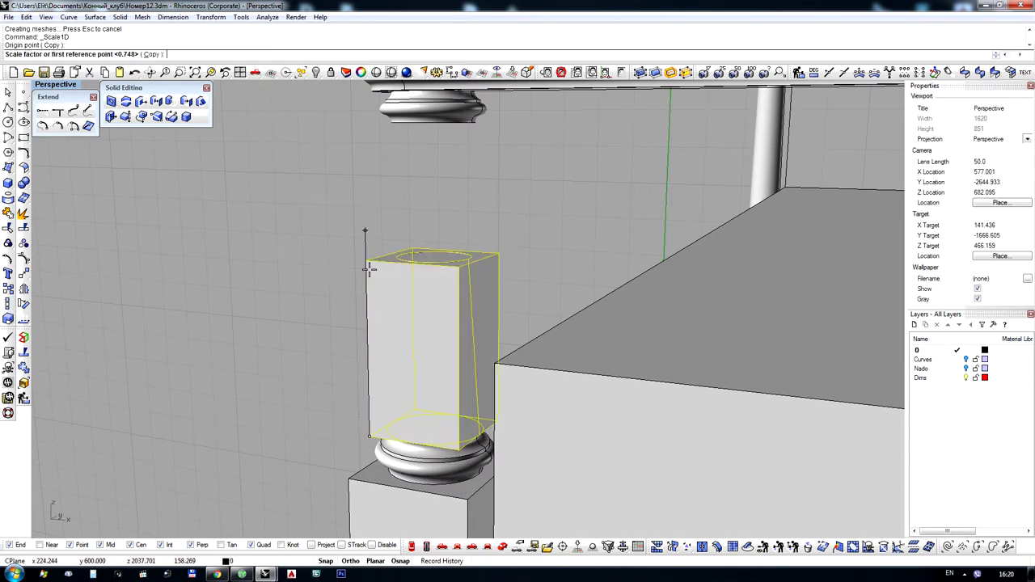
left_click(366, 258)
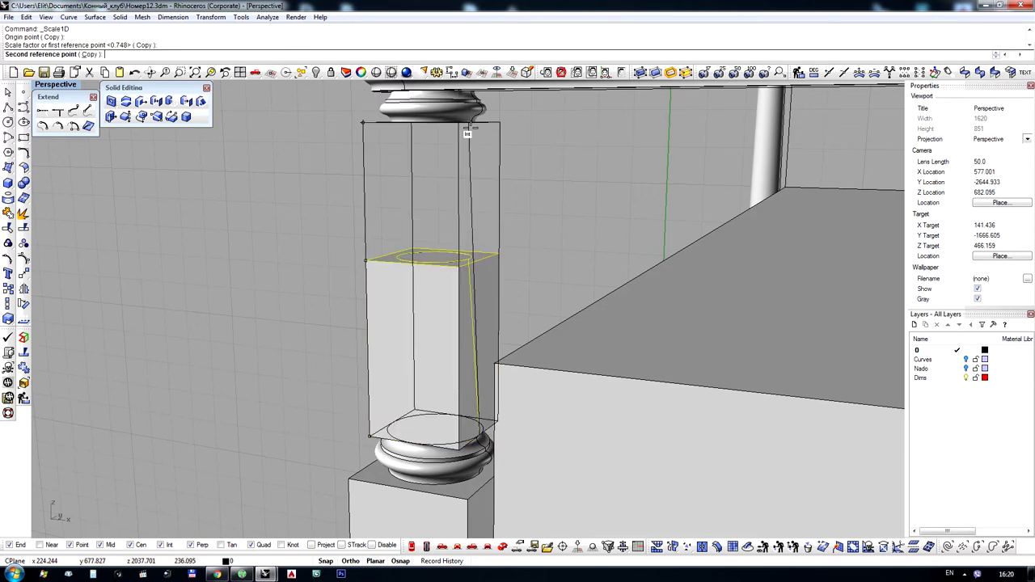
left_click(363, 122)
right_click_drag(364, 152, 432, 211)
scroll(341, 215, "down", 8)
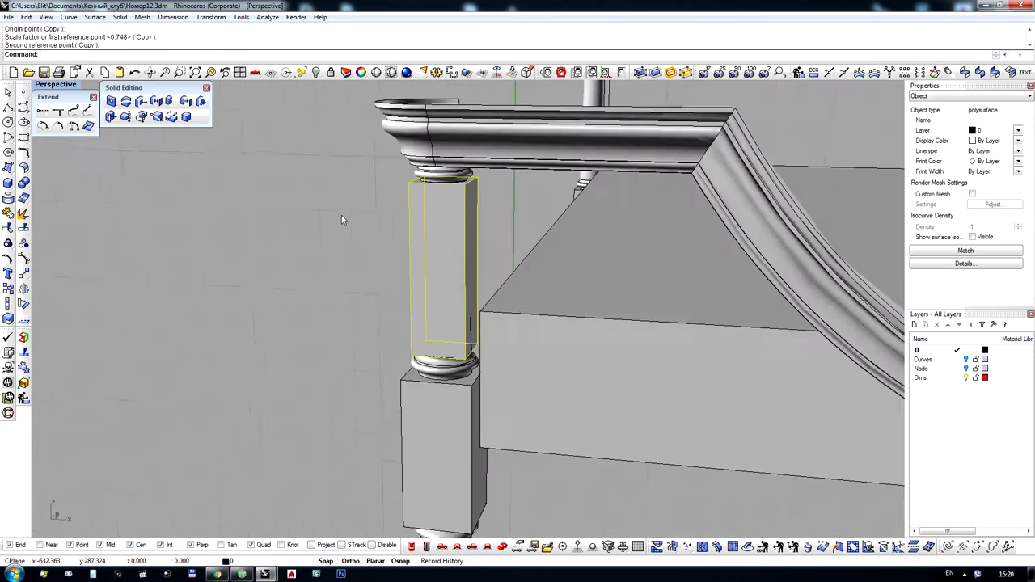
Delete the bounding box and join the upper ring, tapered shaft and lower ring into one polysurface
key("Delete")
scroll(434, 249, "up", 2)
left_click(412, 148)
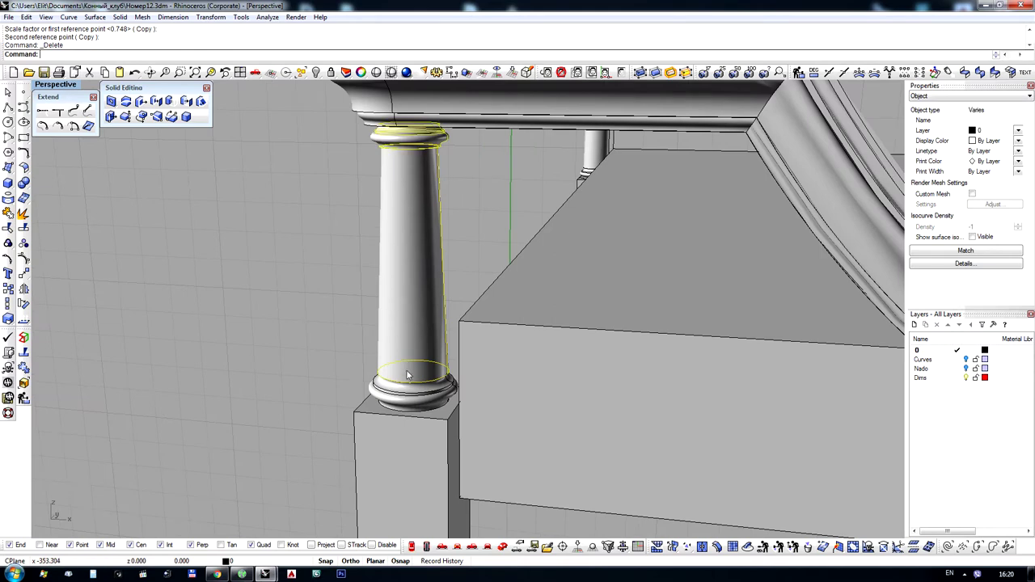
scroll(341, 231, "down", 8)
key("ctrl+j")
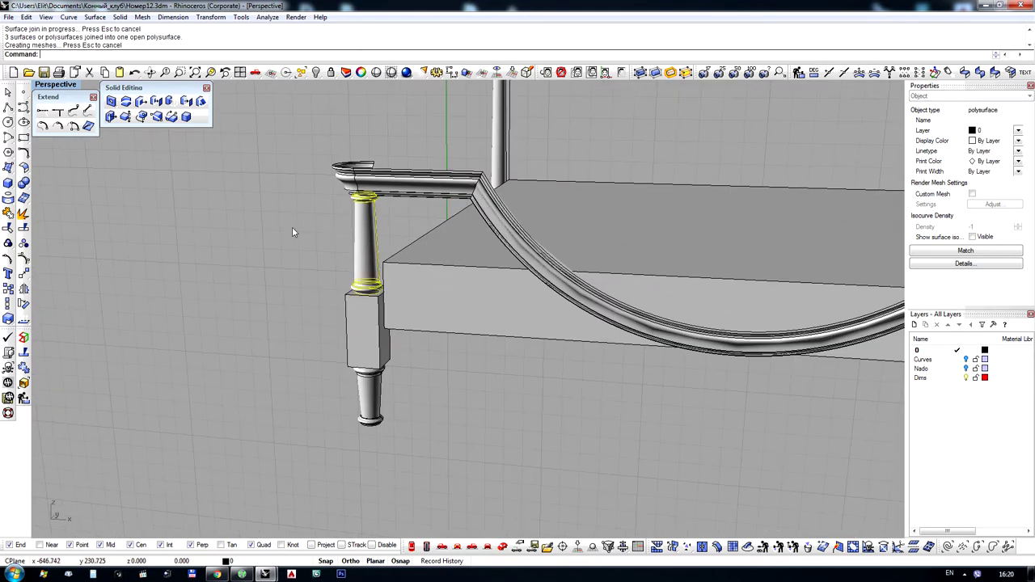
Mirror the columns, square blocks and turned feet of both the footboard and headboard to the opposite side of the bed
left_click(292, 228)
right_click_drag(292, 227, 317, 270)
scroll(317, 271, "down", 5)
right_click_drag(353, 369, 343, 291)
scroll(343, 291, "up", 4)
left_click(379, 333)
scroll(379, 334, "down", 1)
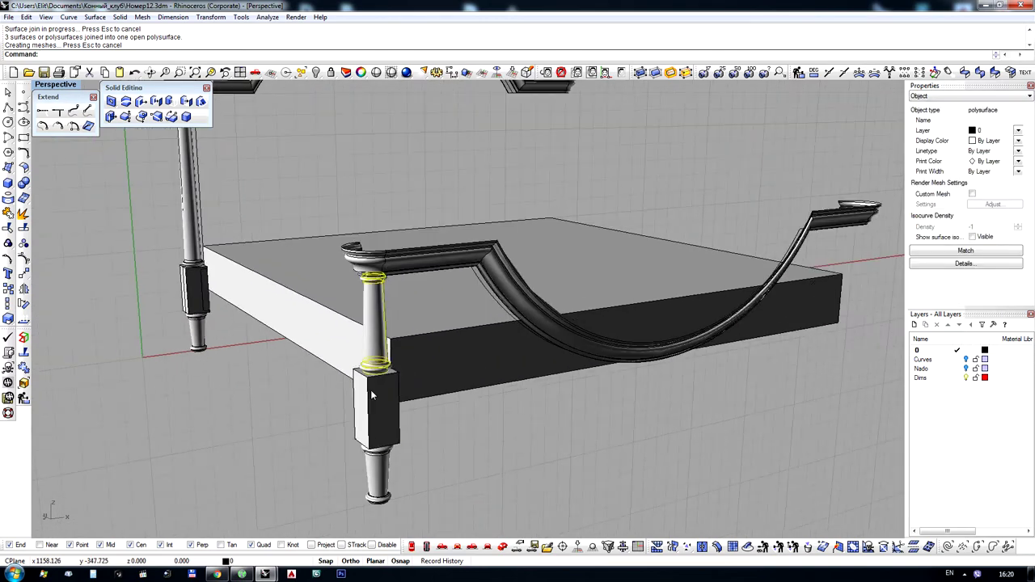
scroll(382, 477, "down", 5)
right_click_drag(382, 478, 203, 501)
scroll(538, 173, "up", 5)
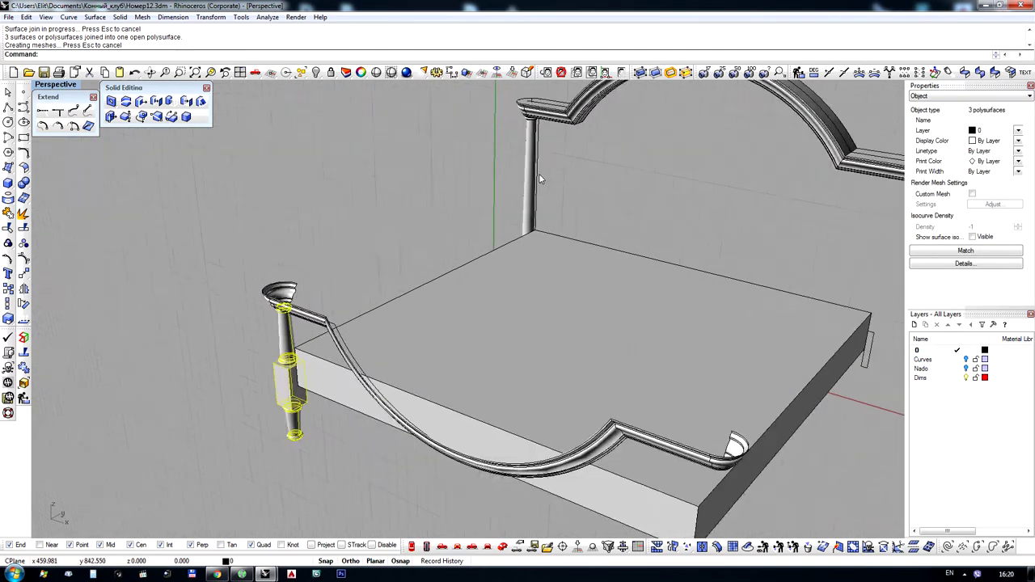
left_click(527, 170, "shift")
scroll(527, 170, "down", 3)
right_click_drag(527, 171, 285, 302)
scroll(285, 302, "up", 3)
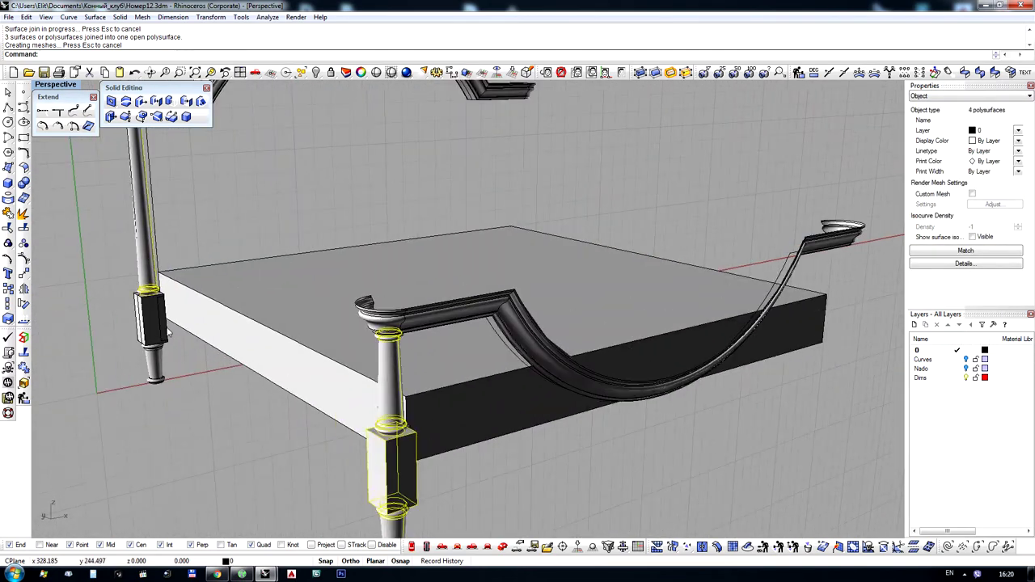
right_click_drag(164, 384, 364, 235)
left_click(10, 288)
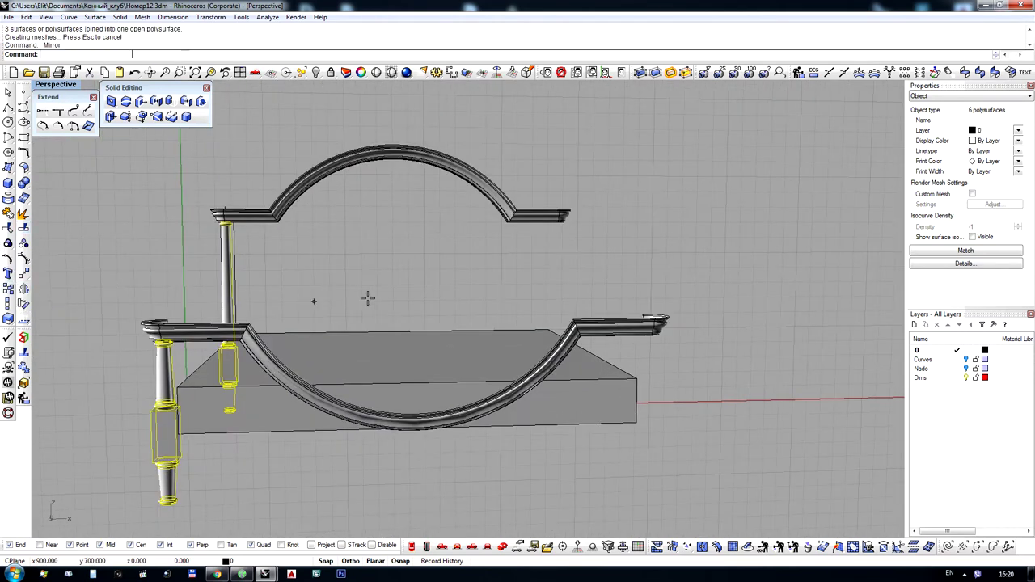
Mirror the selected front and rear bed posts across the bed's lengthwise centre line to its opposite side
left_click(402, 326)
left_click(397, 194)
right_click_drag(480, 274, 458, 243)
scroll(295, 307, "up", 8)
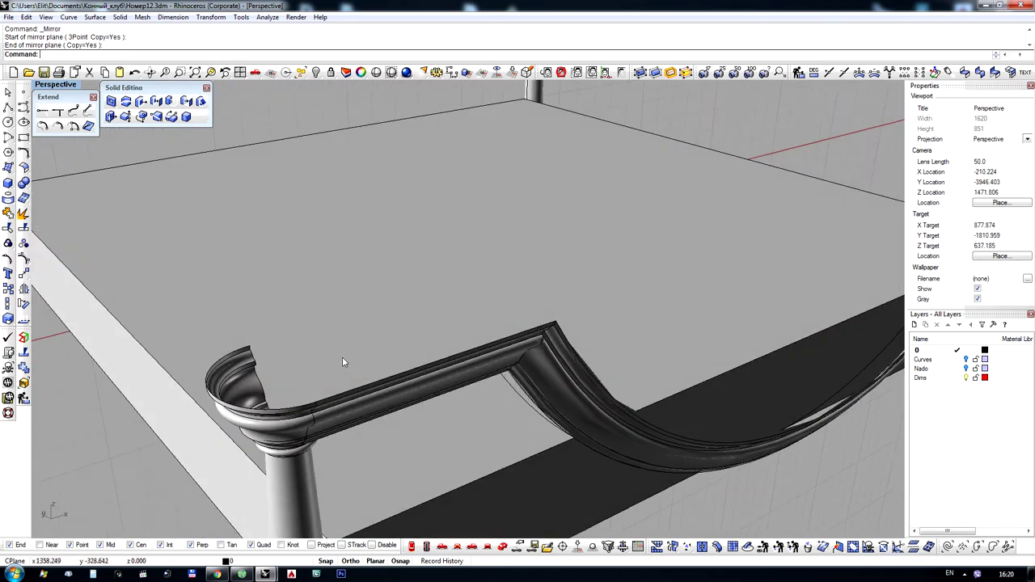
left_click(372, 391)
scroll(485, 371, "down", 6)
key("Escape")
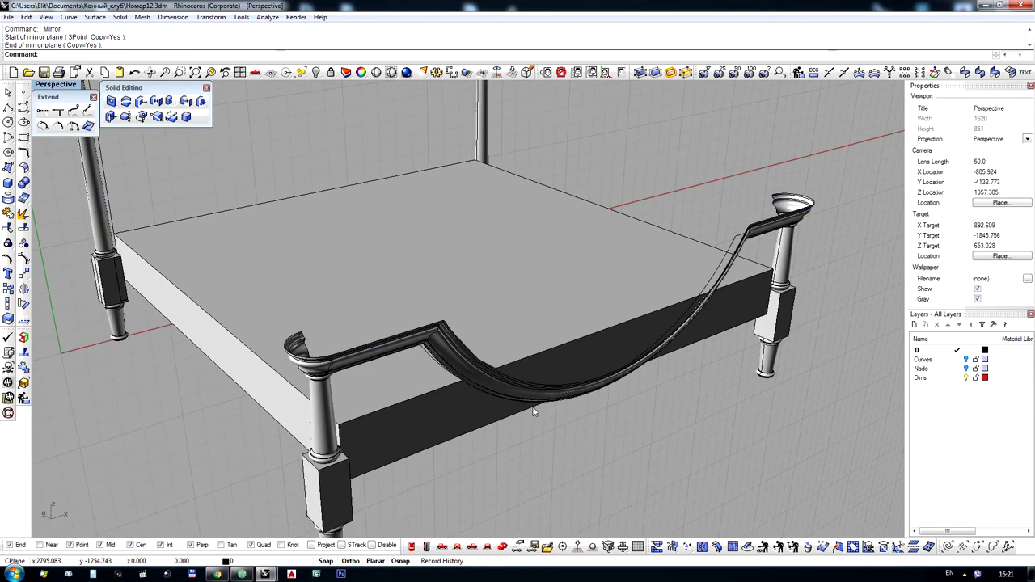
Mirror the curved footboard molding across the plane through the centre of the front post
right_click_drag(532, 413, 671, 443)
left_click(650, 364)
right_click_drag(651, 363, 541, 335)
scroll(539, 324, "up", 3)
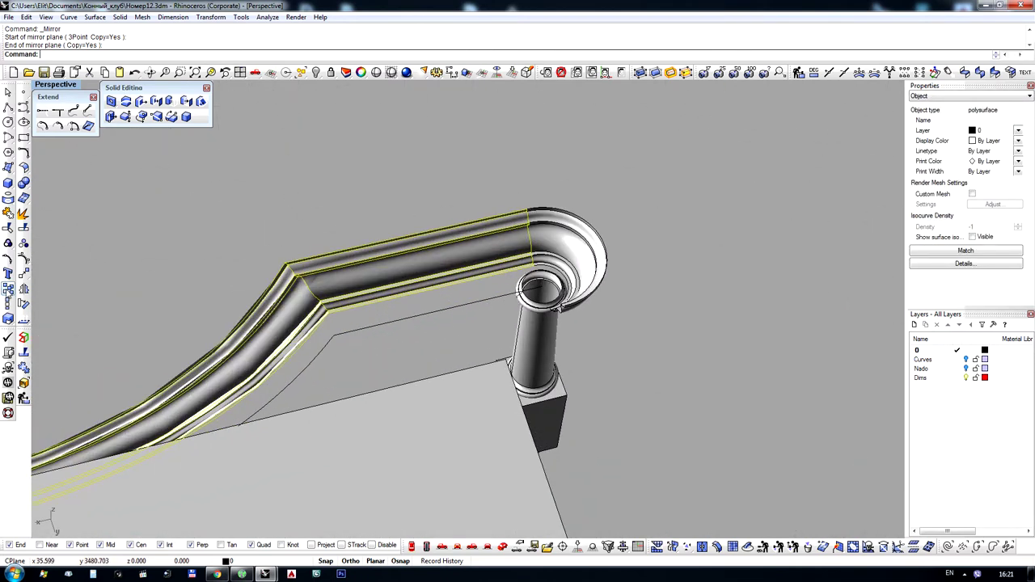
left_click(24, 291)
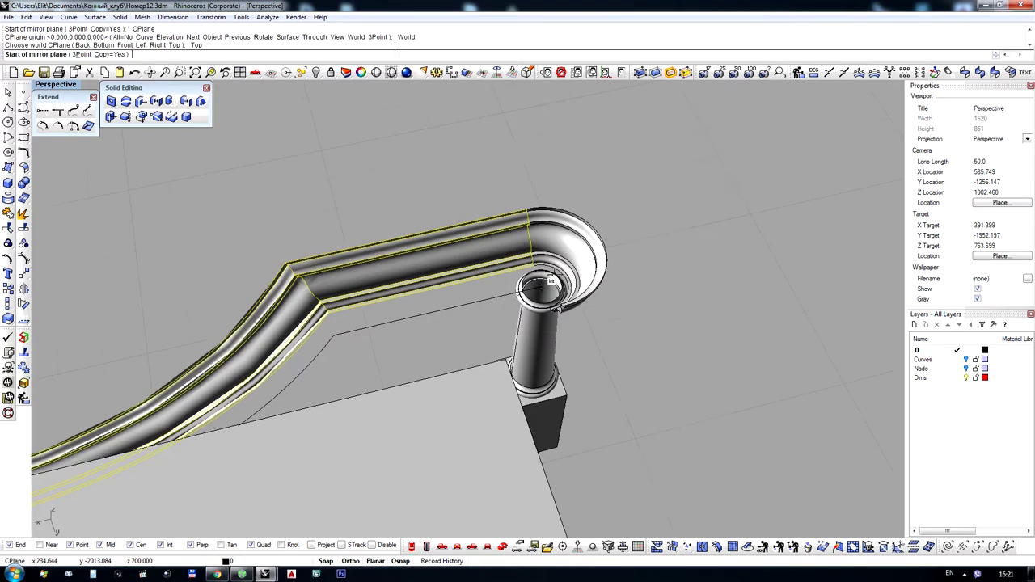
left_click(543, 289)
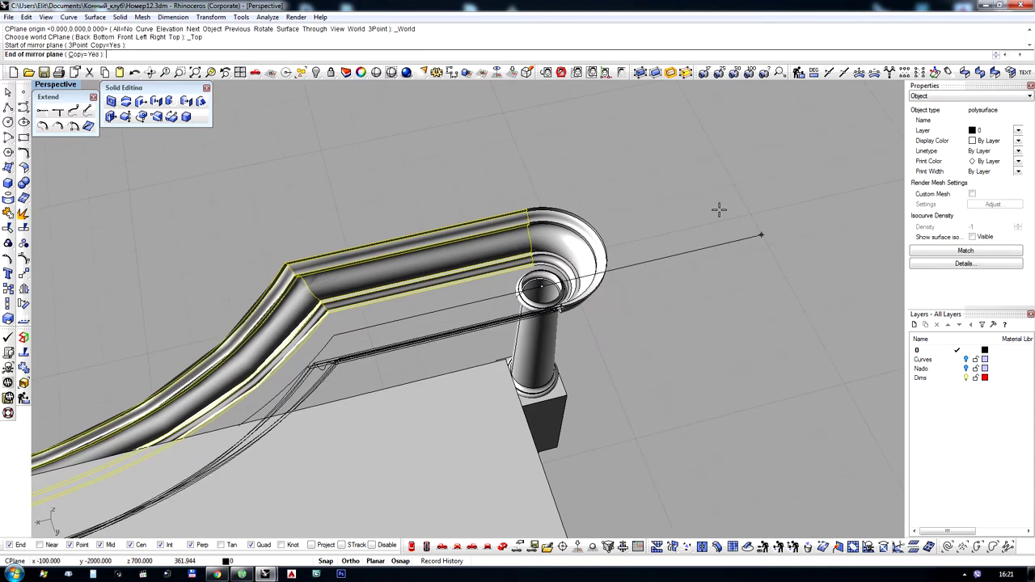
left_click(719, 210)
left_click(701, 260)
right_click_drag(701, 261, 477, 182)
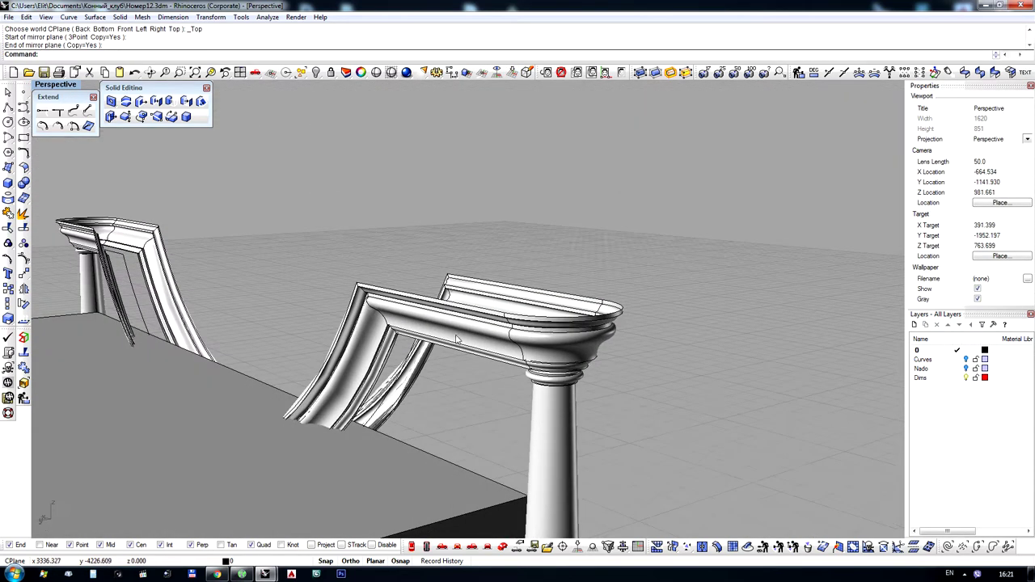
Mirror the rounded end molding above the front post across the middle of the straight rail
scroll(316, 264, "up", 4)
right_click_drag(488, 356, 363, 336)
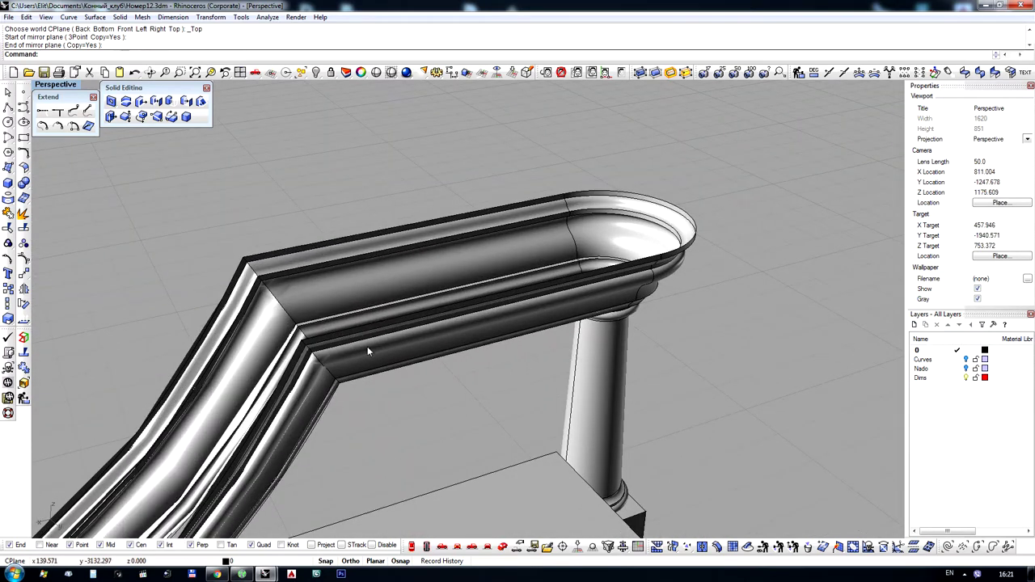
scroll(580, 291, "down", 8)
right_click_drag(582, 291, 205, 292)
scroll(495, 310, "up", 8)
scroll(412, 282, "up", 10)
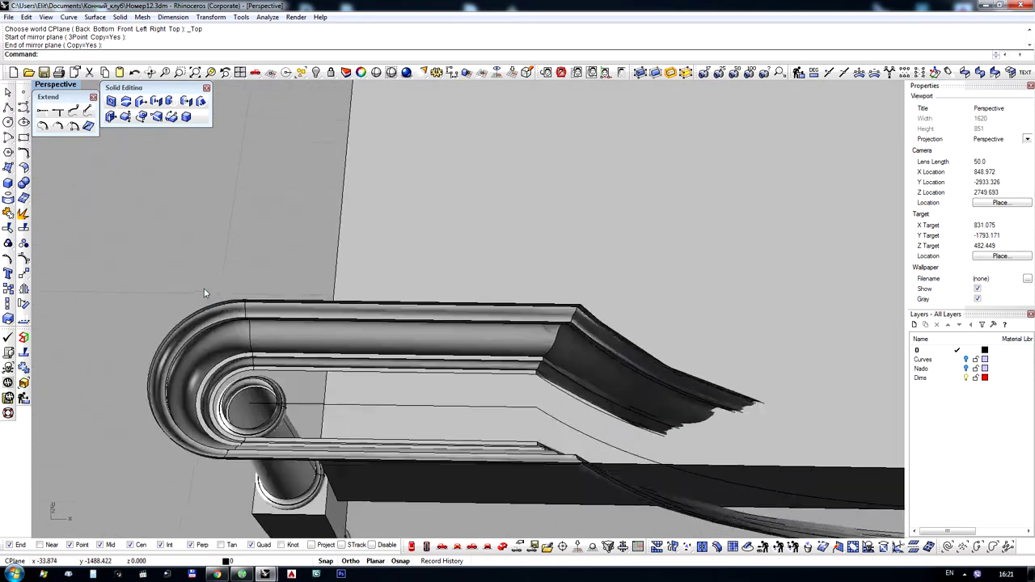
scroll(205, 293, "up", 3)
left_click(205, 341)
scroll(373, 348, "down", 5)
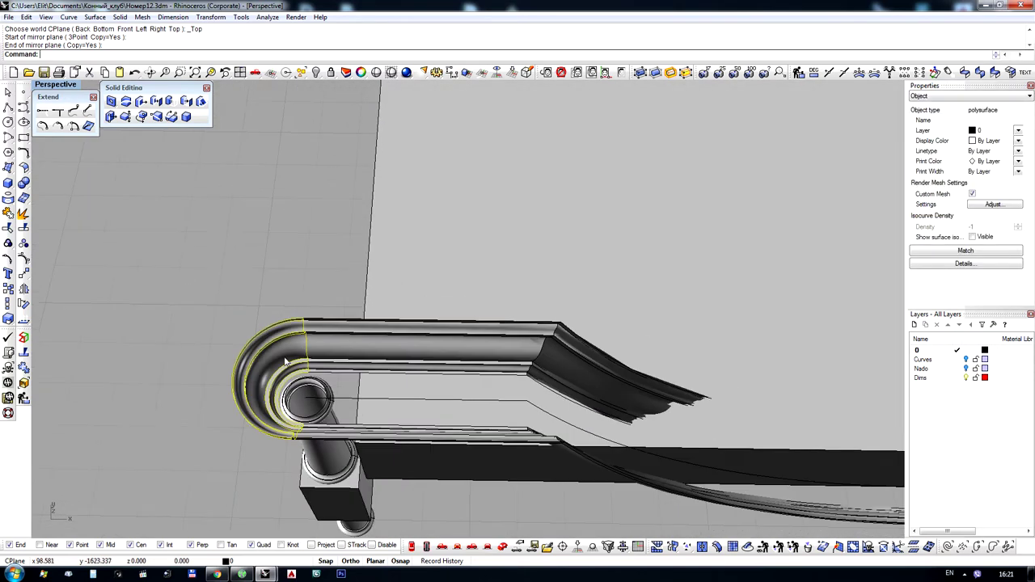
left_click(25, 290)
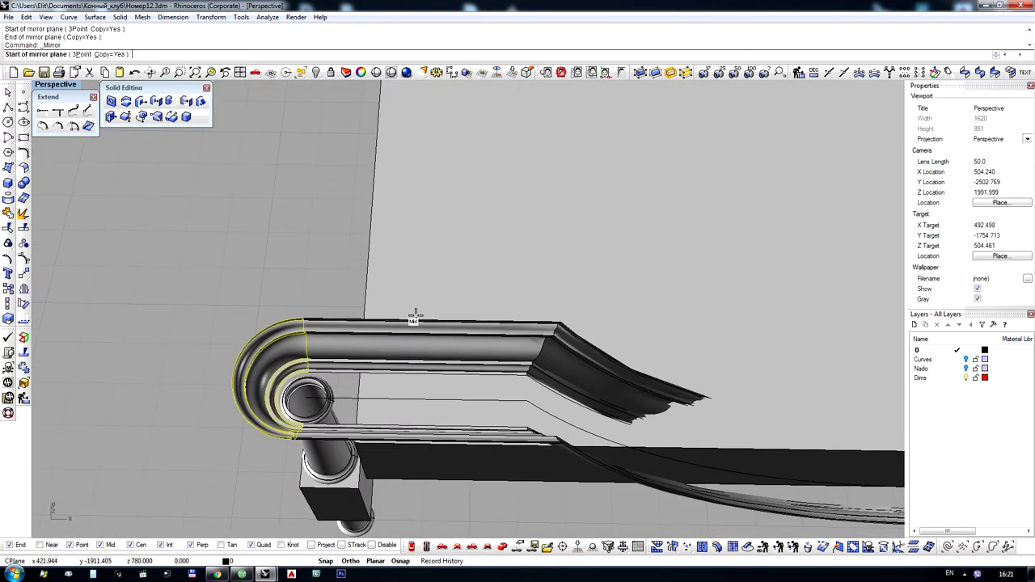
left_click(448, 192)
Move the mirrored rounded end back along the straight rails toward the front post
scroll(555, 356, "up", 5)
scroll(509, 332, "down", 5)
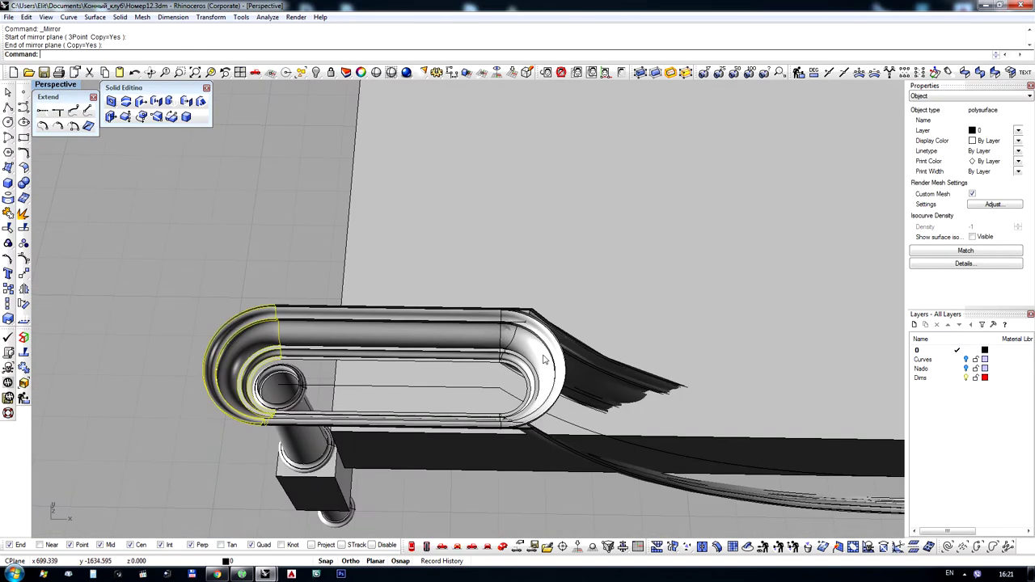
left_click_drag(541, 340, 515, 364)
right_click_drag(515, 366, 481, 400)
scroll(481, 401, "up", 5)
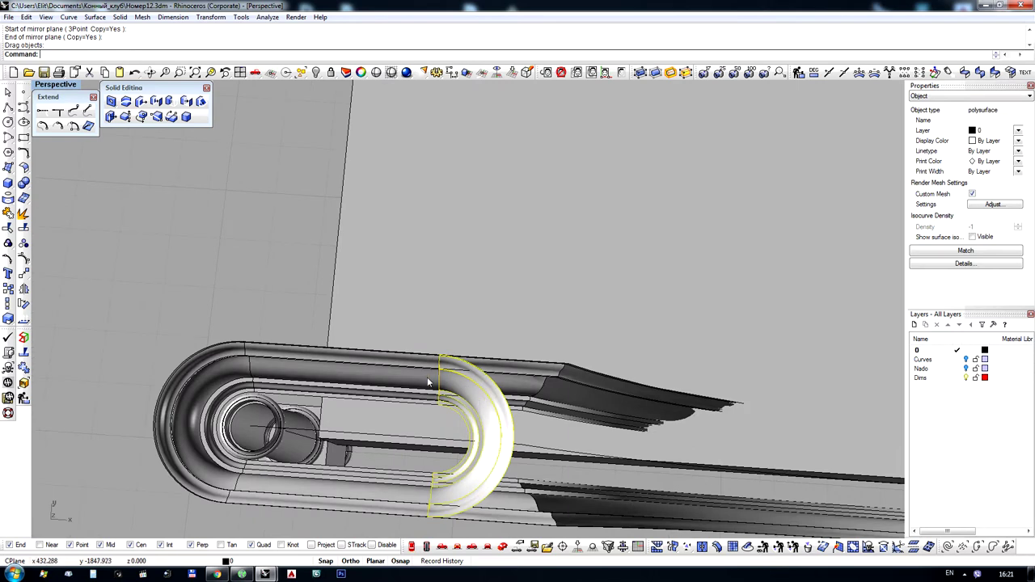
right_click_drag(428, 382, 441, 375)
Draw a cutting line parallel to the straight rails and trim off the moved rounded end's portion nearest the front molding
left_click(7, 107)
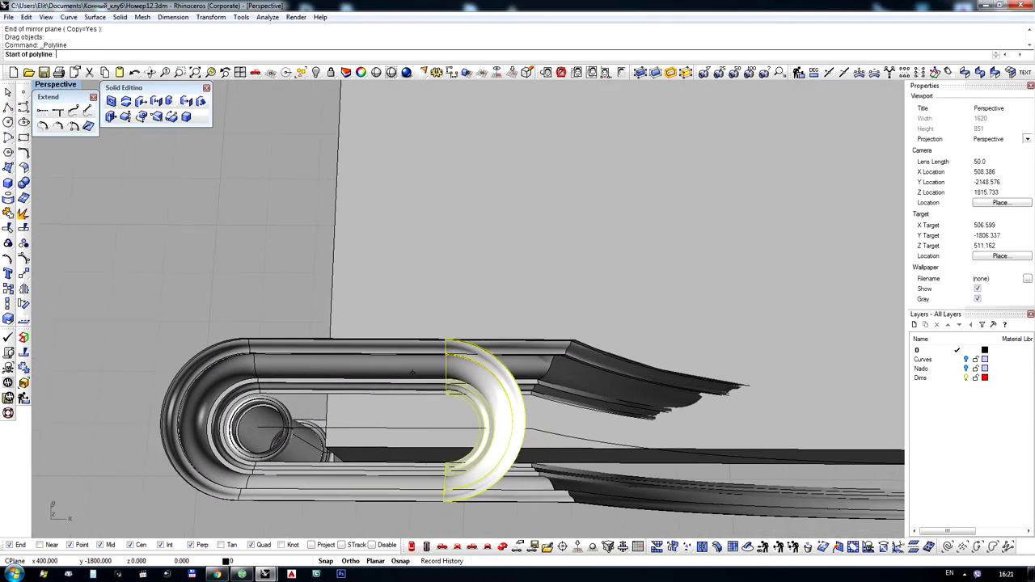
left_click(783, 397)
key("Return")
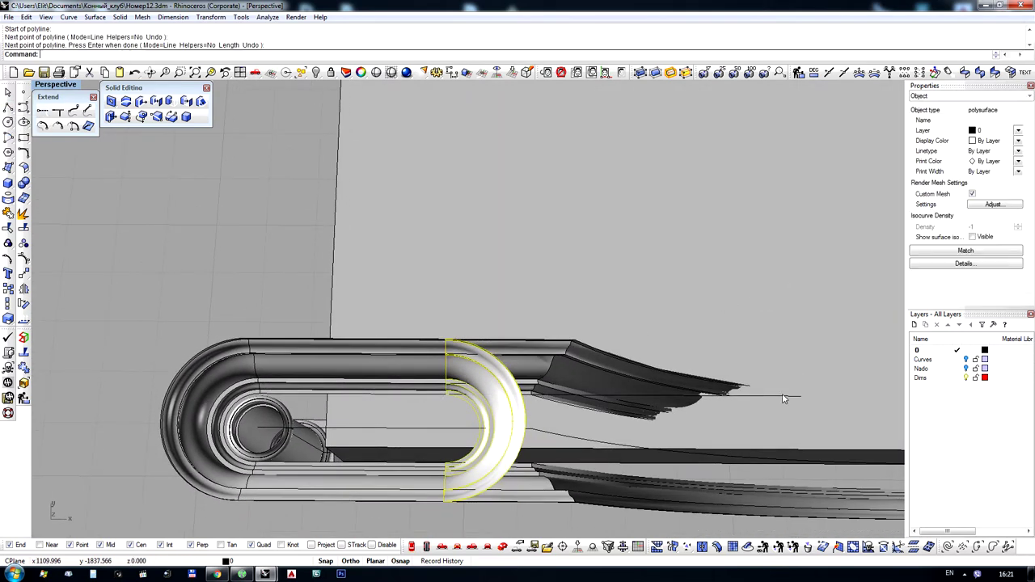
left_click(7, 229)
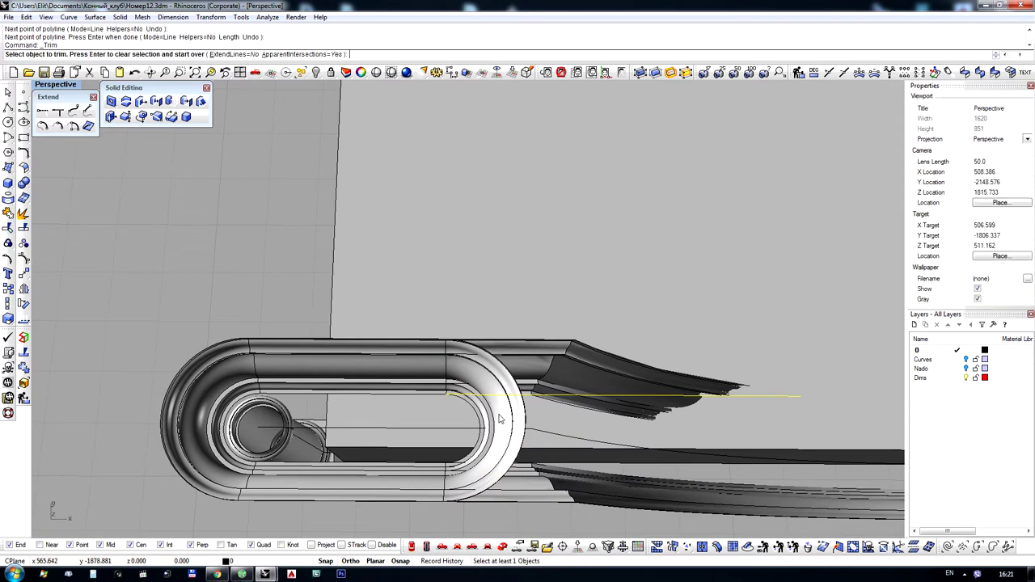
left_click(498, 418)
key("Return")
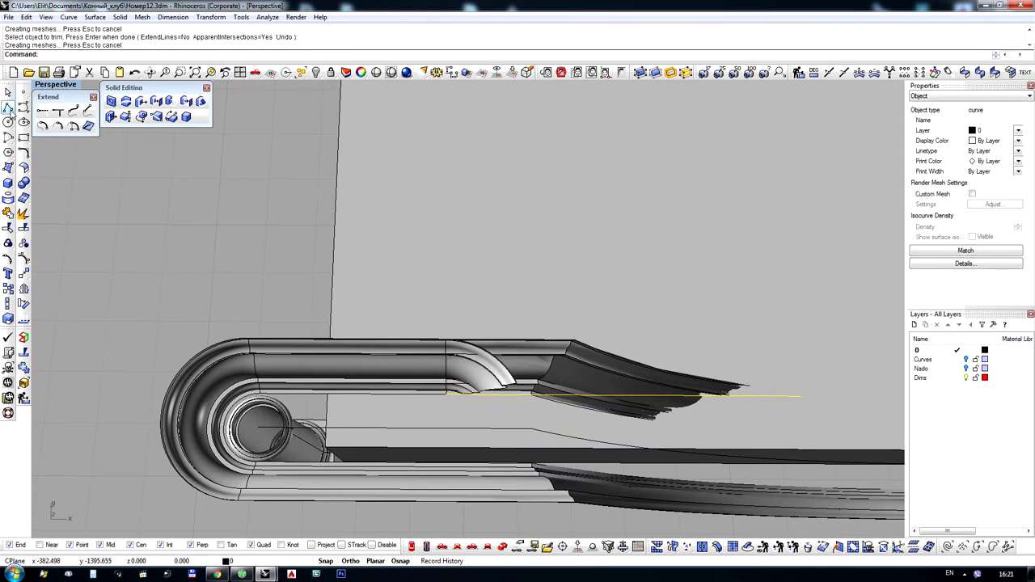
Draw a cutting line perpendicular to the inner rail, trim the rail beyond the rounded piece, and delete the line
left_click(8, 108)
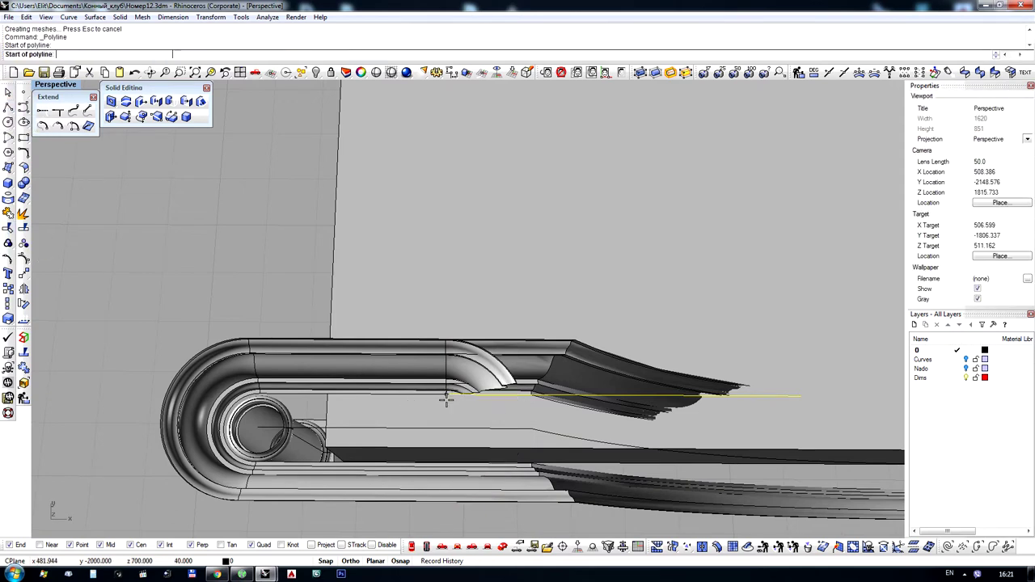
key("Return")
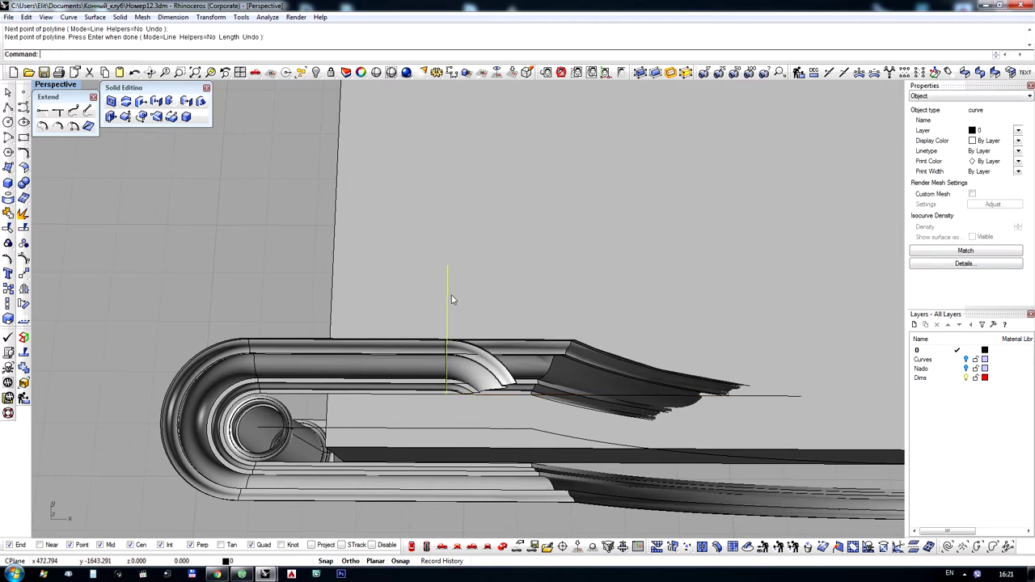
left_click(9, 229)
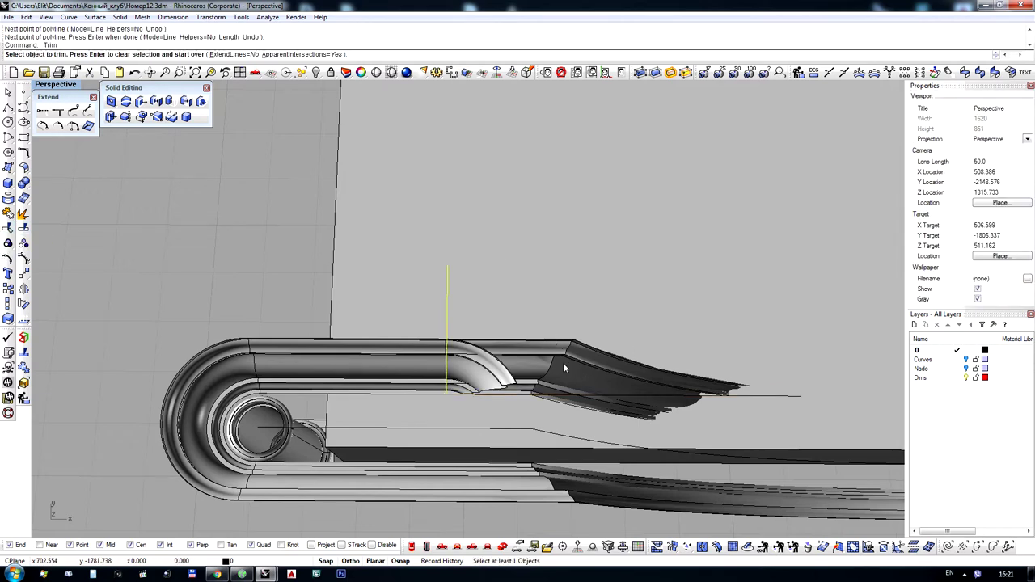
left_click(563, 368)
scroll(440, 322, "down", 5)
right_click(446, 322)
right_click_drag(479, 380, 766, 228)
scroll(549, 319, "down", 4)
key("Delete")
Join the shortened inner rail to its rounded tip and mirror the result to the opposite end of the footboard
scroll(529, 257, "up", 7)
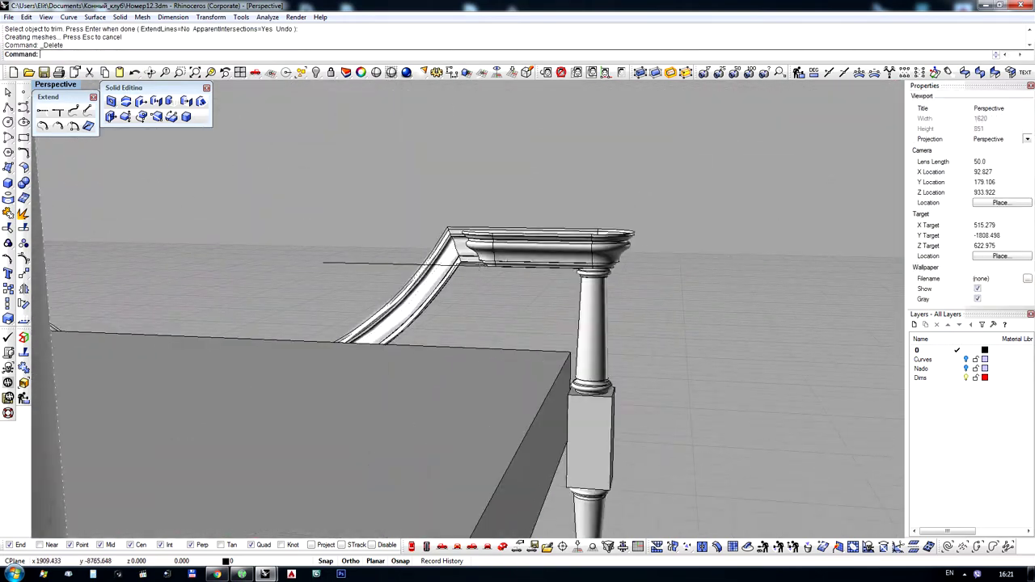
right_click_drag(557, 254, 400, 272)
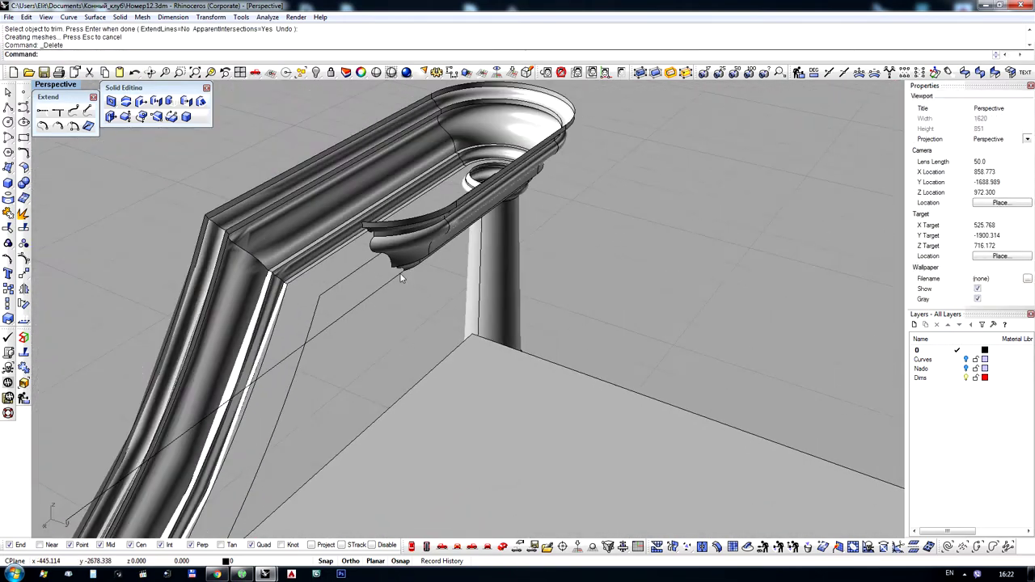
scroll(371, 299, "down", 4)
right_click_drag(594, 267, 391, 255)
left_click(541, 271, "shift")
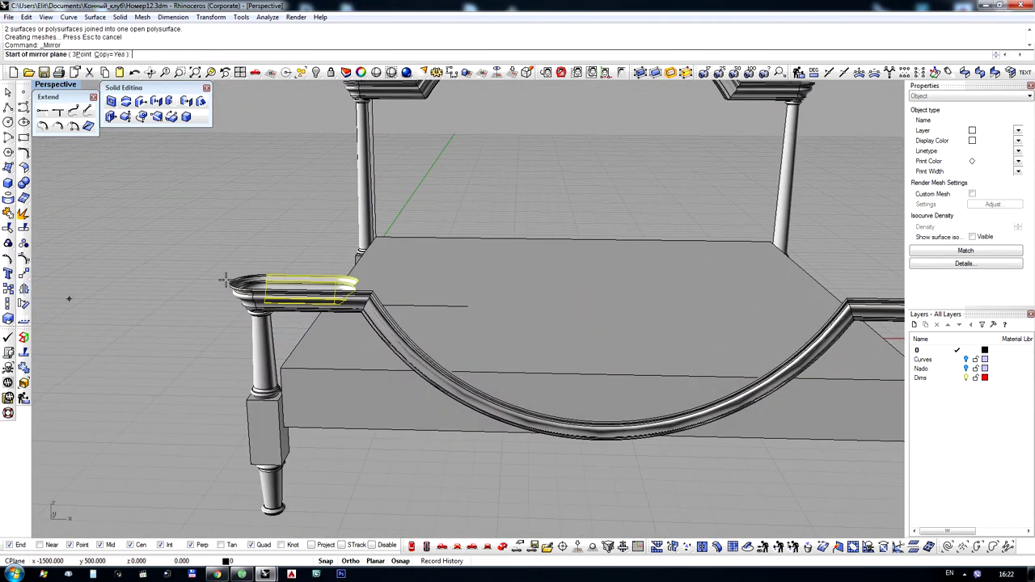
right_click_drag(226, 280, 587, 220)
right_click_drag(582, 171, 589, 203)
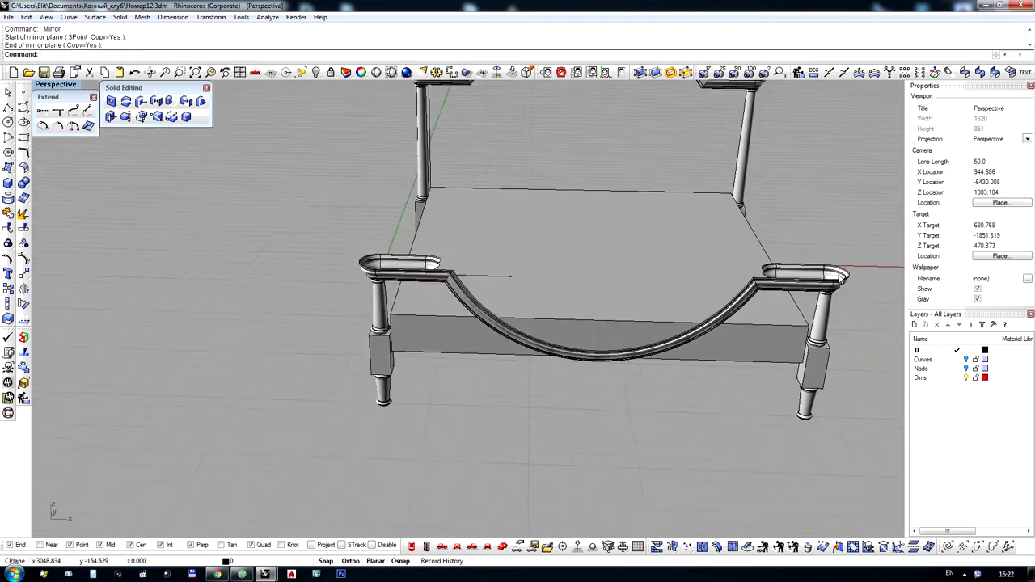
Join the front arched molding, both rounded ends and both inner rails into one polysurface
scroll(812, 268, "up", 9)
left_click(786, 259)
left_click(833, 251, "shift")
left_click(798, 304, "shift")
scroll(799, 304, "down", 5)
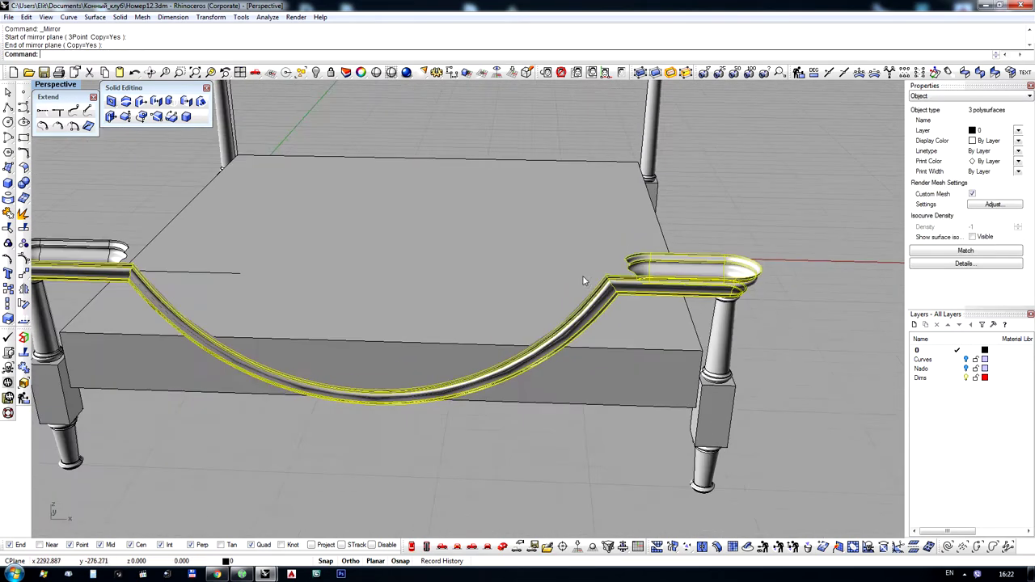
scroll(79, 264, "up", 3)
scroll(454, 293, "down", 5)
scroll(141, 272, "up", 5)
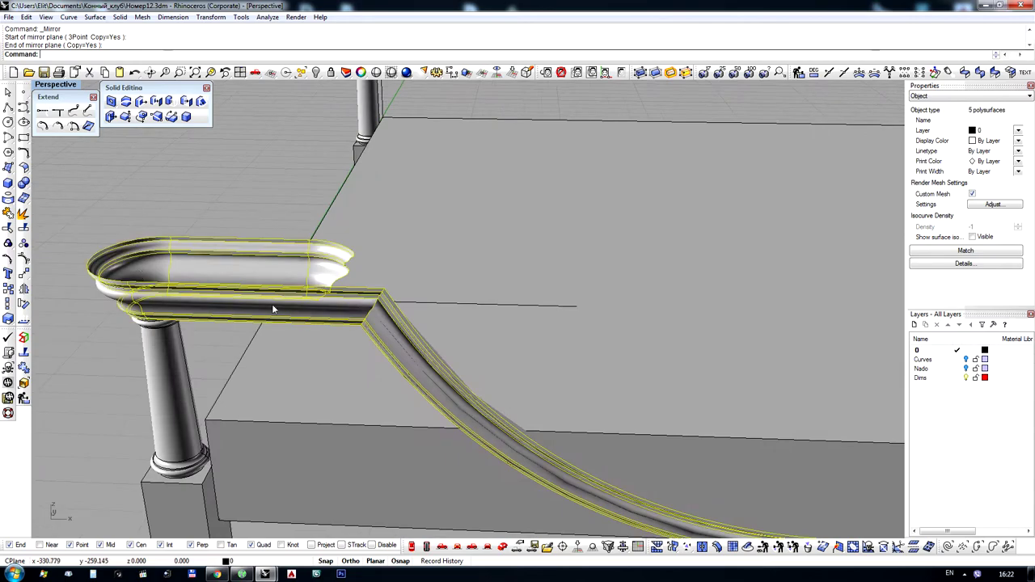
scroll(273, 310, "down", 5)
key("ctrl+j")
Extrude the upper inner edge of the footboard arc to one side, about 128.59 units, up to the rounded tip's corner
right_click_drag(377, 485, 628, 466)
scroll(617, 287, "up", 6)
right_click_drag(617, 293, 739, 203)
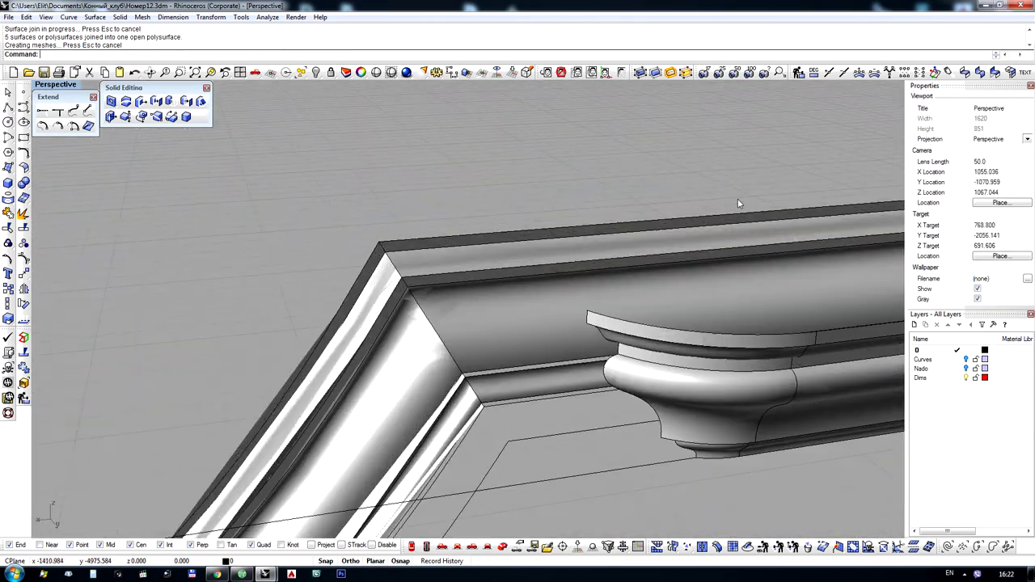
left_click(8, 168)
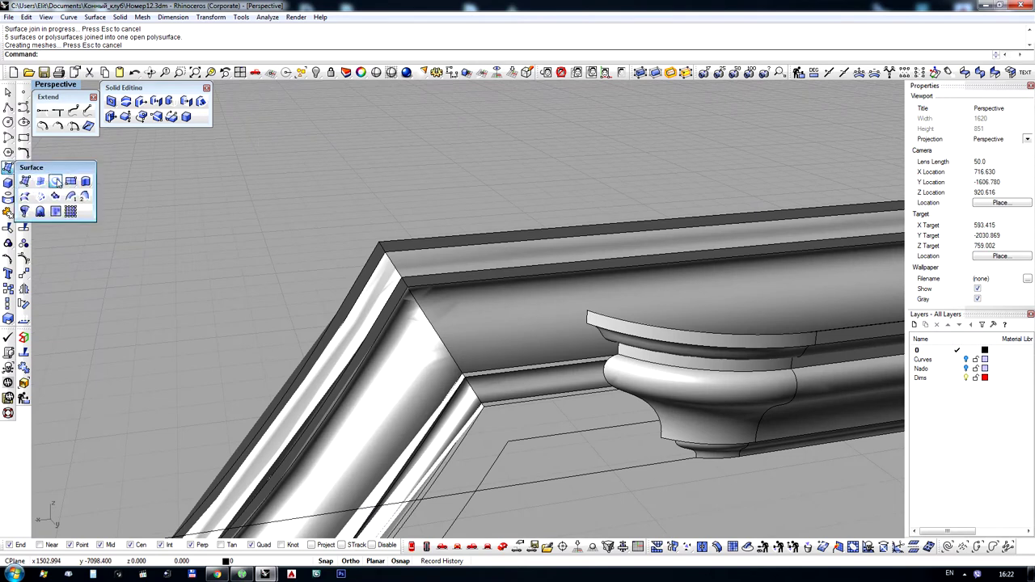
left_click(55, 181)
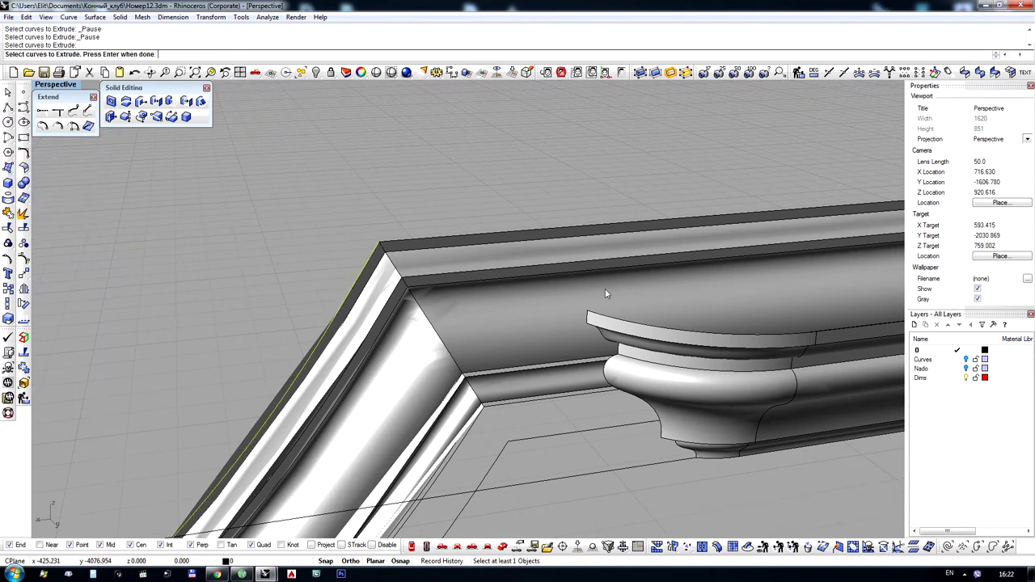
key("Return")
left_click(136, 54)
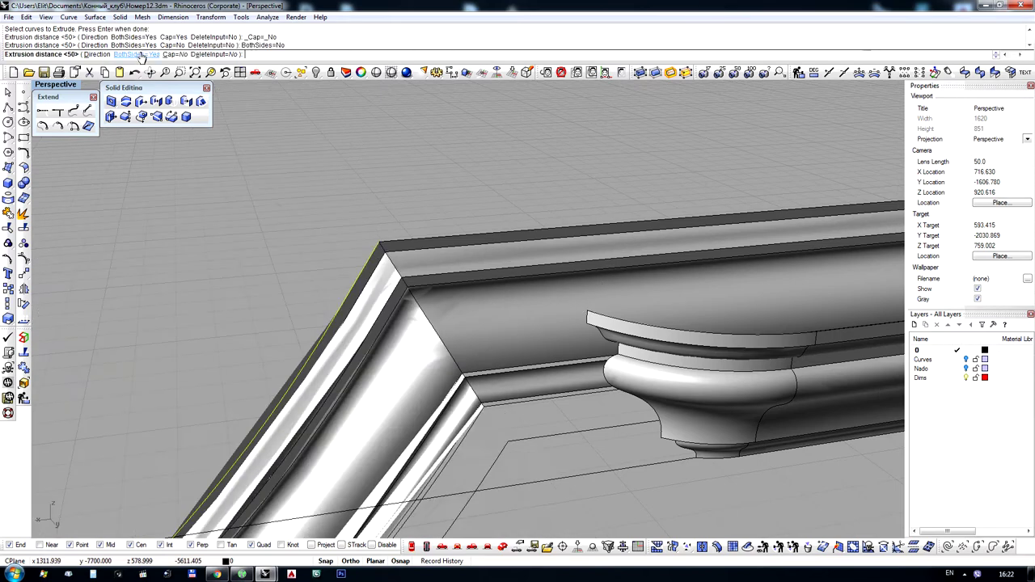
left_click(588, 311)
Extrude the lower inner edge of the footboard arc to one side, inward over the bed
right_click_drag(556, 247, 544, 347)
scroll(539, 344, "up", 5)
right_click(539, 344)
left_click(539, 343)
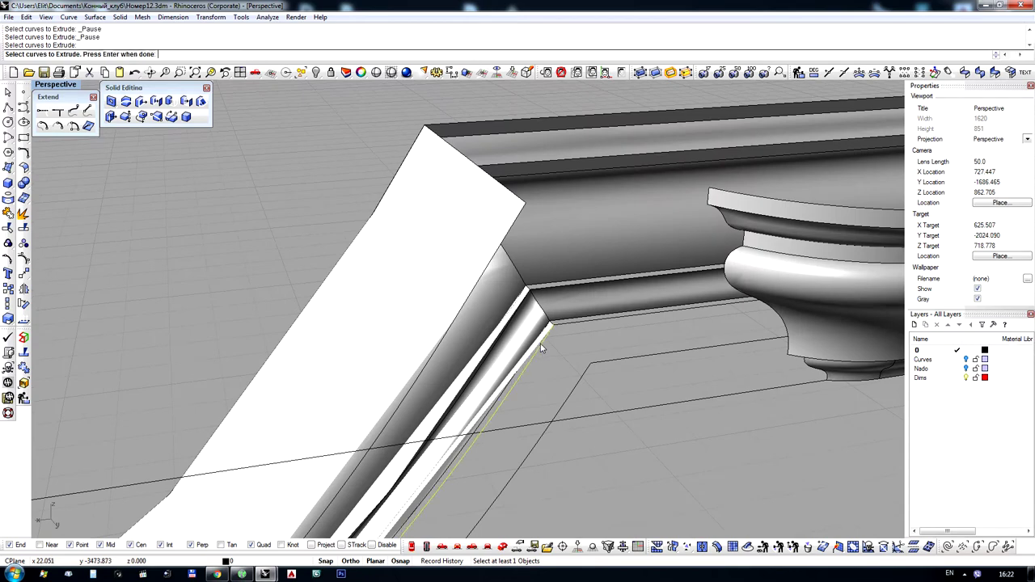
scroll(663, 323, "down", 4)
right_click(684, 335)
left_click(668, 240)
Select the joined footboard molding together with both extruded surfaces and move them clear of the bed and its posts
right_click_drag(668, 239, 510, 384)
left_click(532, 342)
scroll(532, 342, "down", 5)
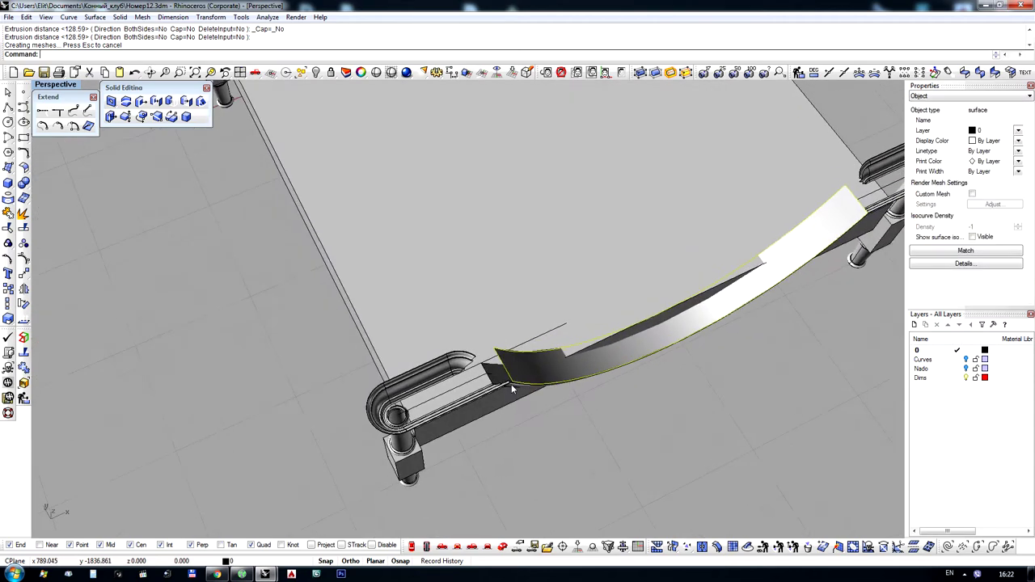
scroll(511, 384, "up", 5)
left_click(486, 357, "shift")
left_click(458, 404, "shift")
scroll(357, 335, "down", 8)
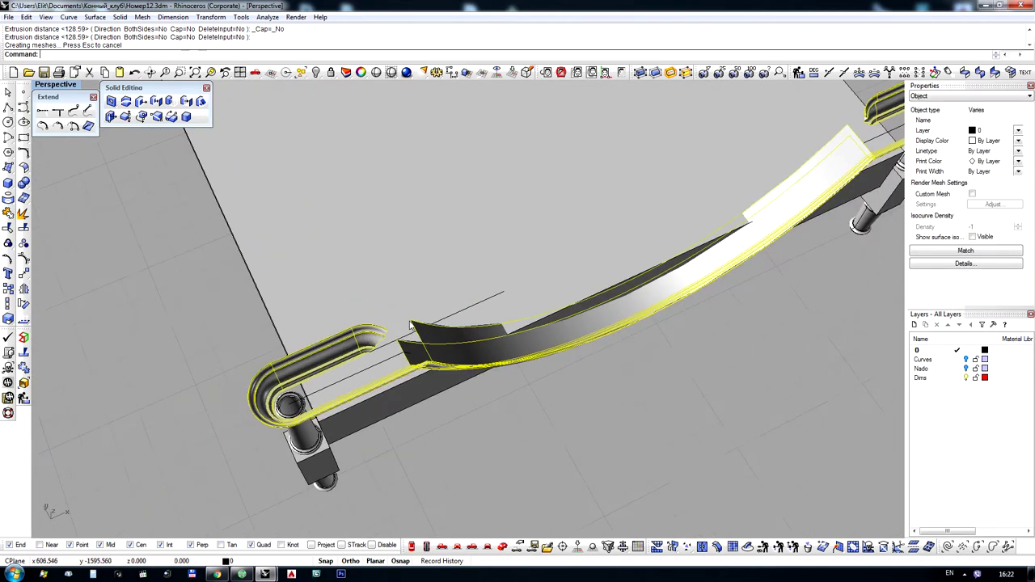
scroll(780, 148, "up", 4)
scroll(780, 148, "down", 6)
scroll(776, 157, "down", 3)
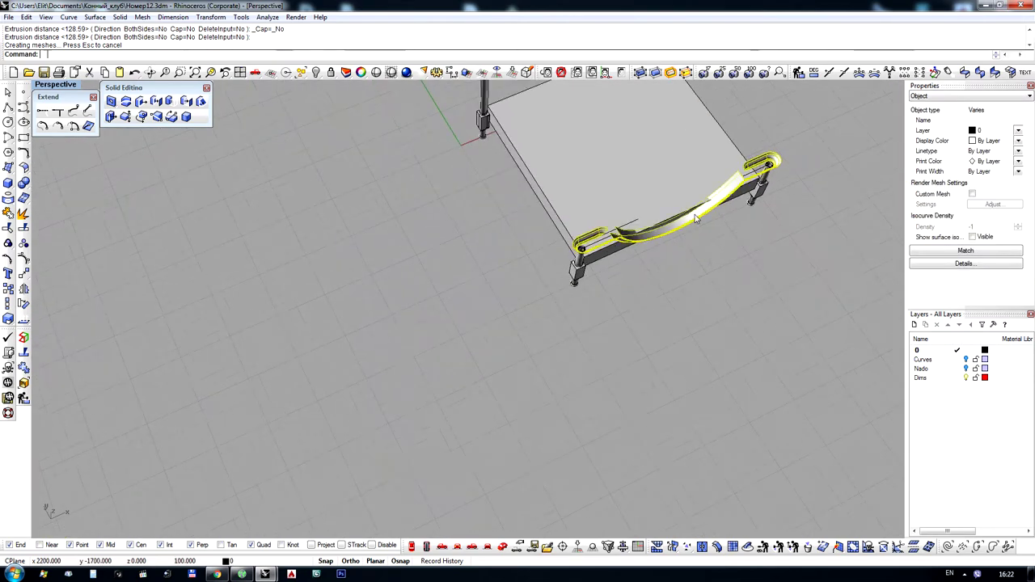
left_click_drag(695, 219, 492, 298)
key("ctrl+z")
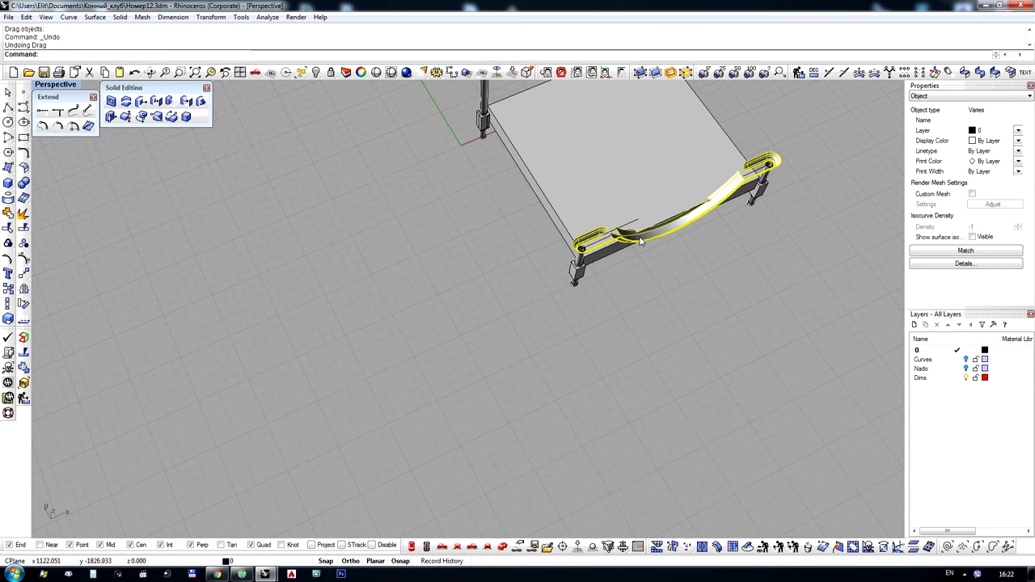
mouse_move(640, 241)
left_mouse_down()
mouse_move(399, 346)
mouse_move(637, 257)
left_mouse_up()
key("ctrl+z")
right_click_drag(485, 380, 756, 351)
left_click(507, 248)
scroll(447, 273, "up", 9)
right_click_drag(339, 320, 6, 229)
scroll(282, 295, "up", 3)
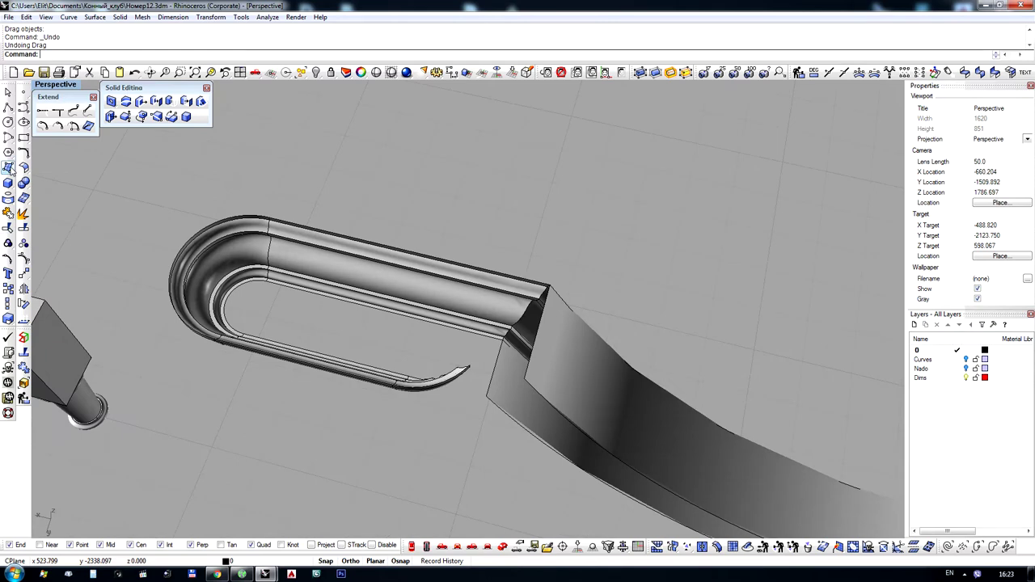
Draw a straight polyline between the lower corners of the two rounded footboard tips, spanning the full arc
right_click_drag(443, 235, 452, 204)
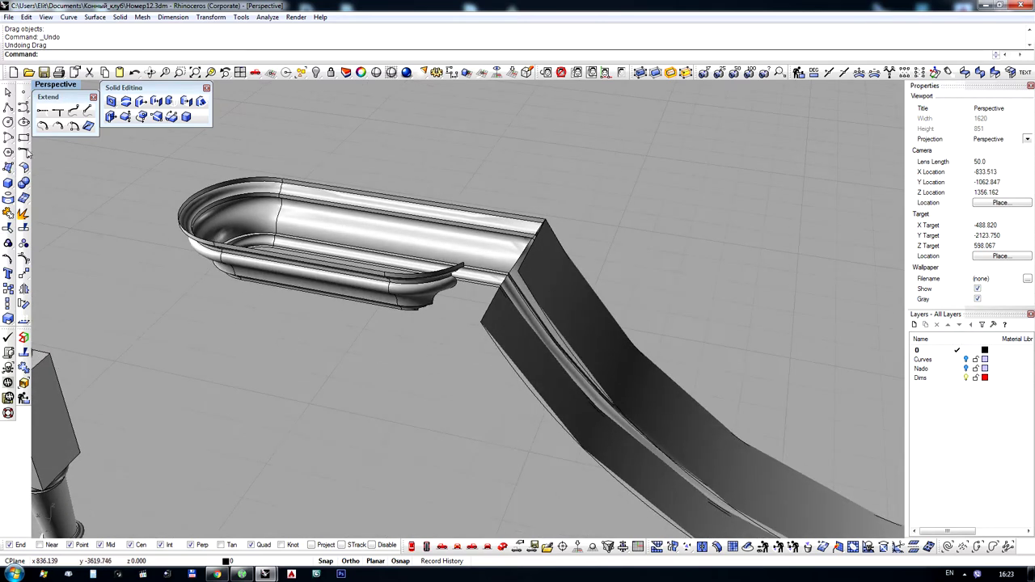
left_click(10, 168)
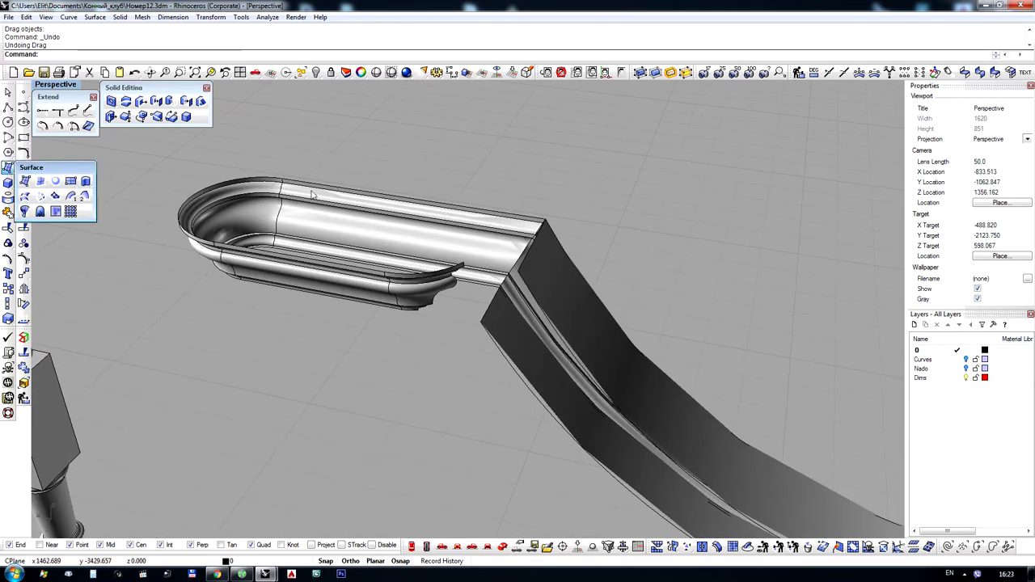
left_click(512, 204)
right_click_drag(421, 310, 456, 204)
scroll(455, 204, "up", 5)
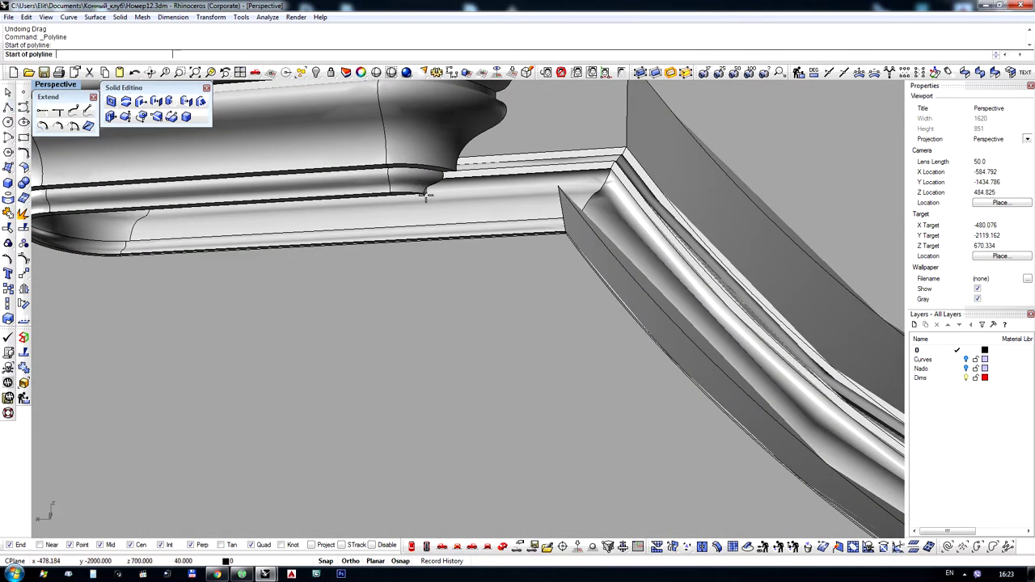
left_click(425, 195)
scroll(283, 236, "down", 12)
right_click_drag(388, 261, 410, 313)
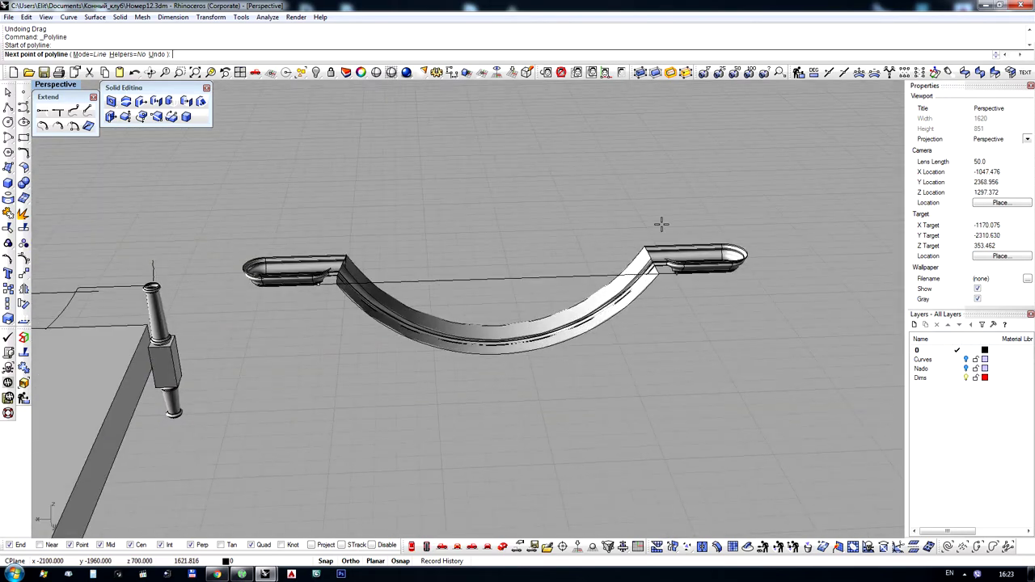
right_click_drag(719, 272, 693, 130)
scroll(653, 202, "up", 14)
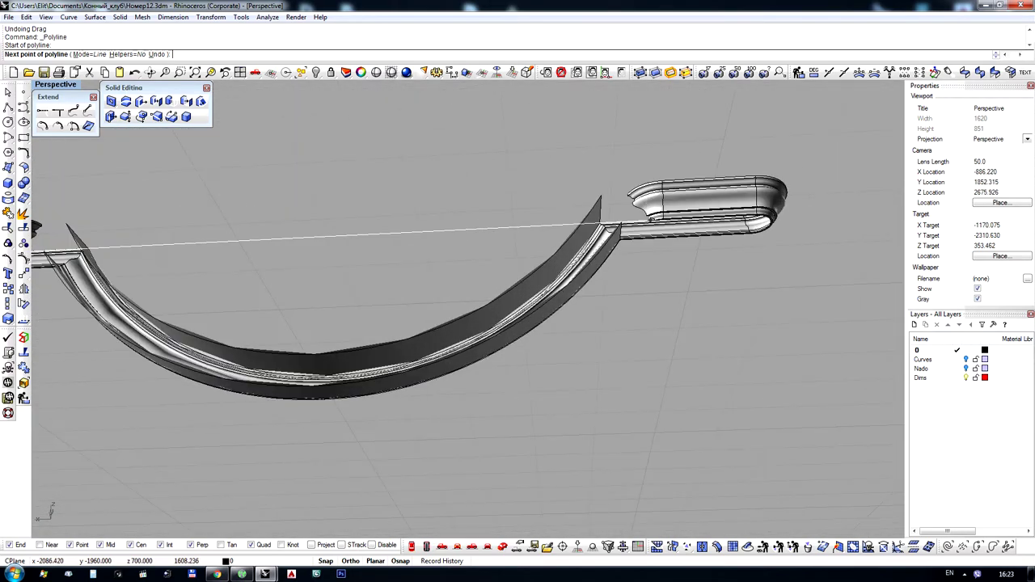
right_click_drag(656, 239, 656, 214)
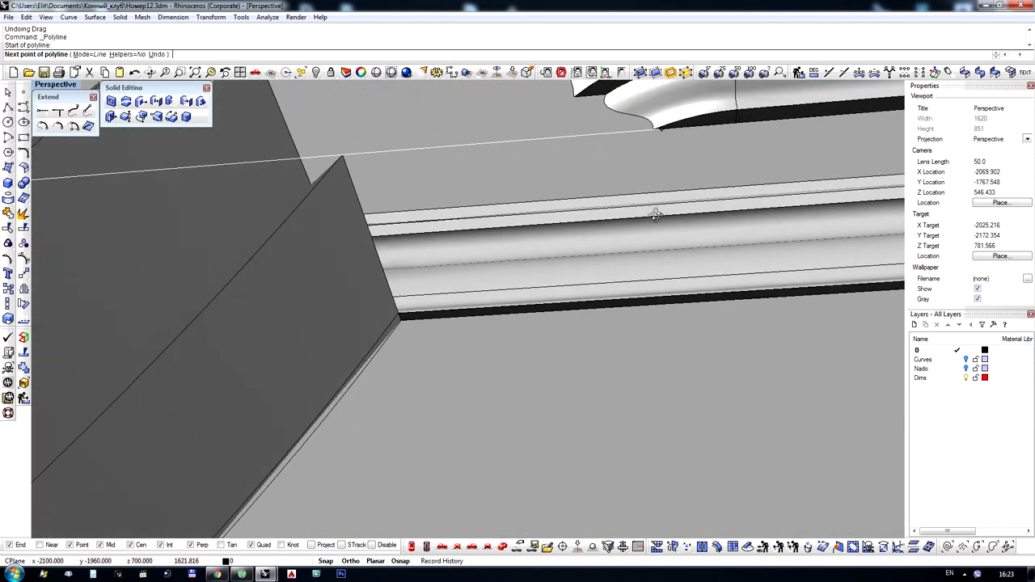
left_click(655, 129)
key("Return")
Move the new line vertically up to the level of the rounded tips' upper inner edge
scroll(641, 131, "down", 10)
right_click_drag(641, 131, 679, 279)
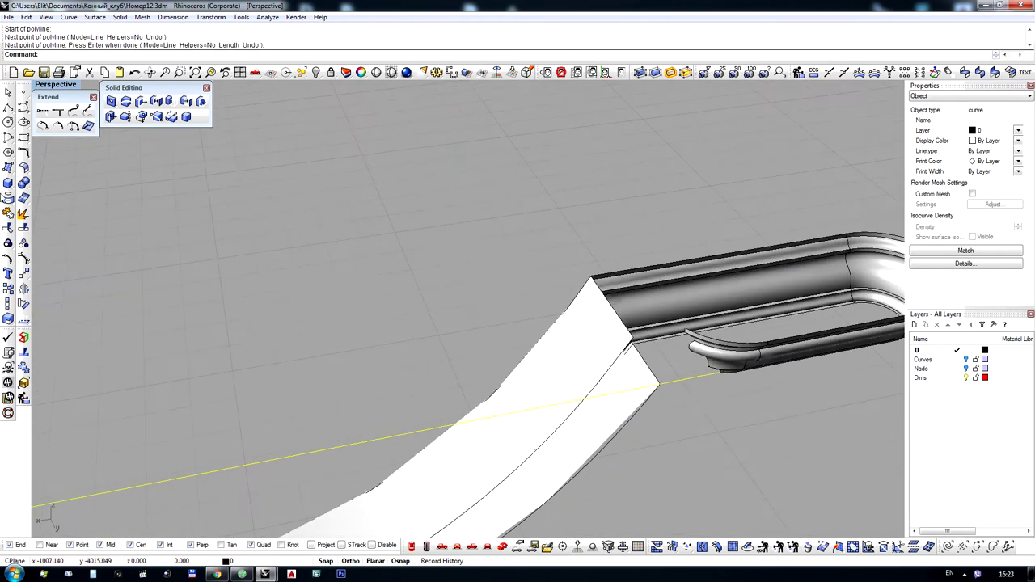
left_click(23, 275)
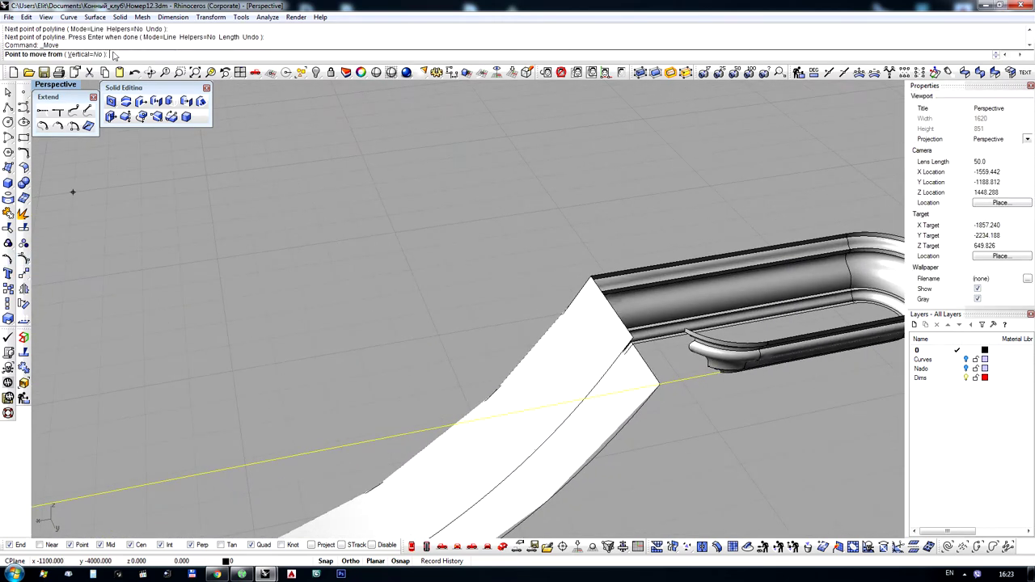
left_click(661, 382)
right_click_drag(662, 381, 682, 288)
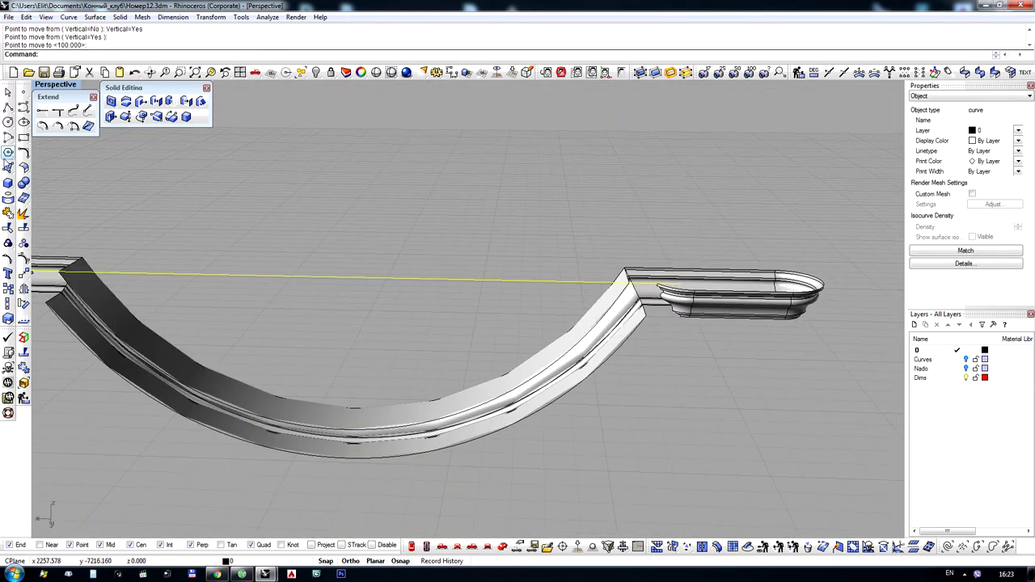
Extrude the line straight down about 500 units into a vertical surface and delete the source line
left_click(8, 167)
left_click(85, 181)
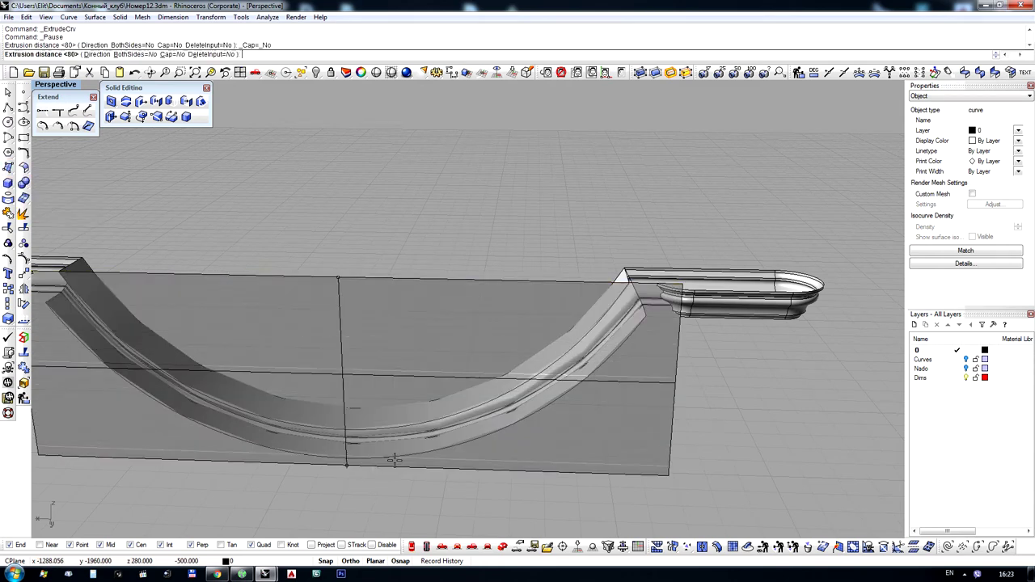
key("Return")
scroll(653, 286, "up", 4)
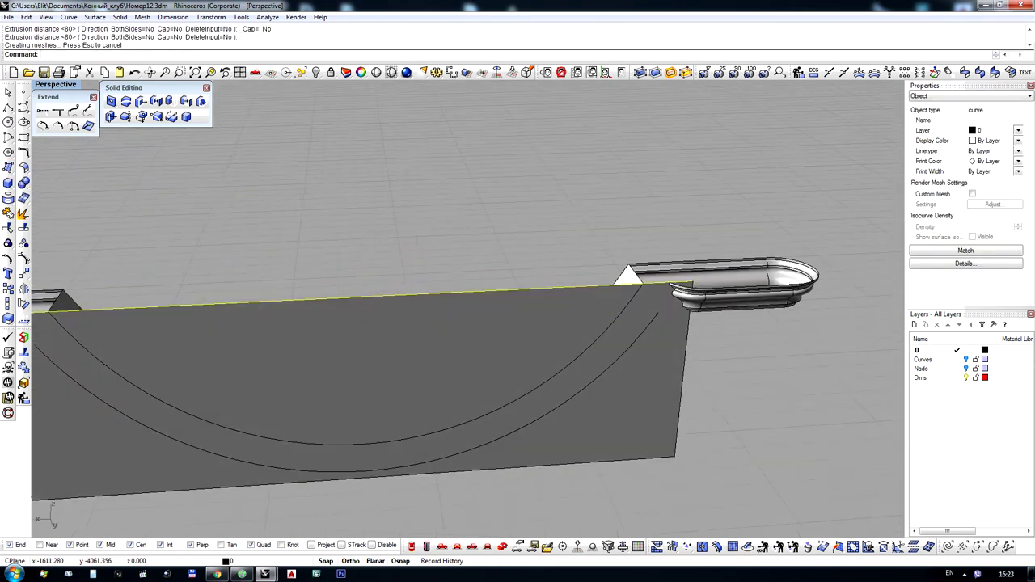
key("Delete")
scroll(590, 260, "down", 4)
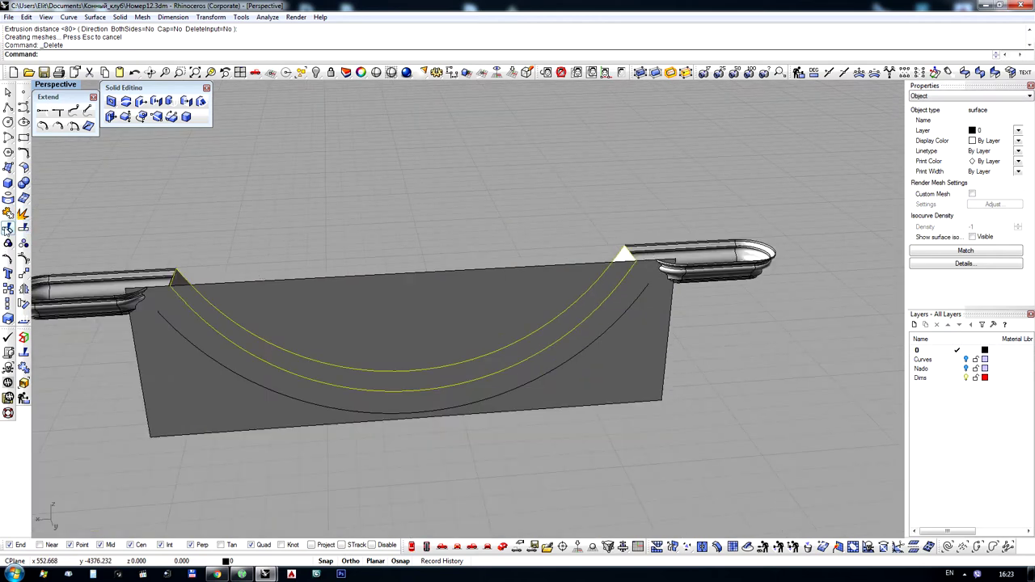
Trim away the part of the vertical surface above the upper arched surface
left_click(7, 230)
left_click(328, 291)
right_click_drag(330, 223, 396, 278)
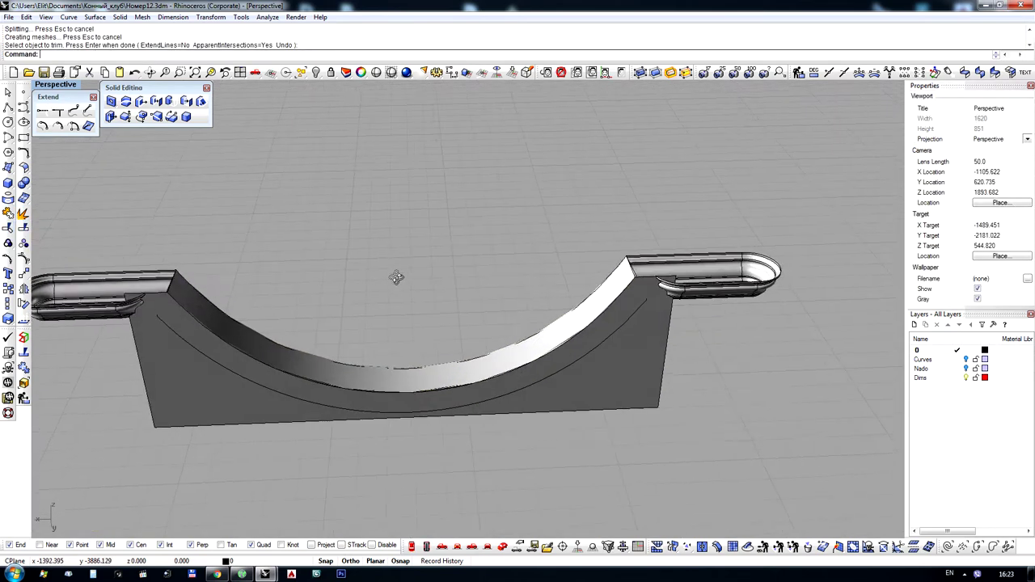
Trim the vertical surface's upper corner along the first rounded tip's molding profile
scroll(167, 274, "up", 10)
left_click(143, 401)
right_click(143, 402)
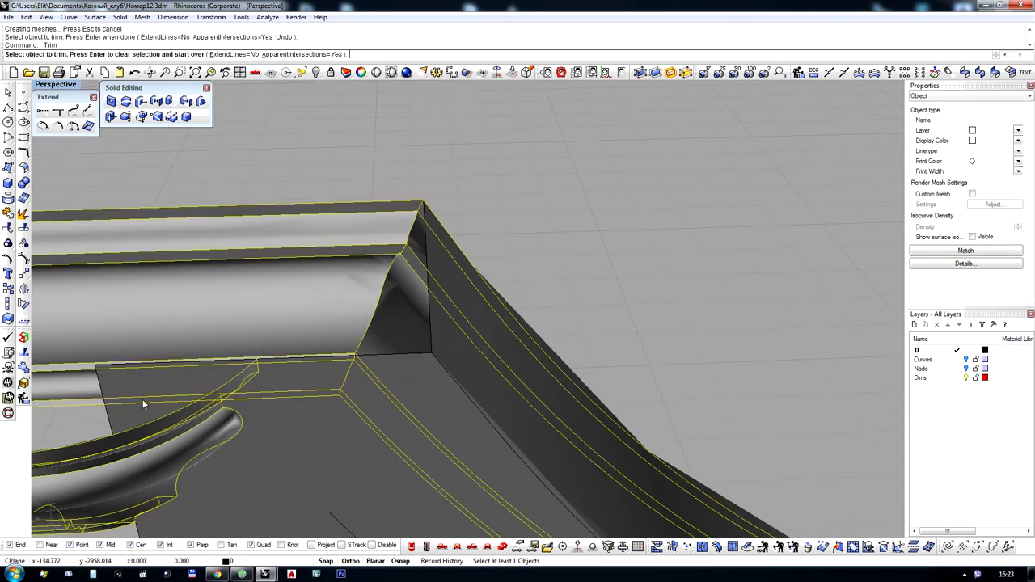
left_click(142, 399)
key("Return")
scroll(371, 249, "down", 8)
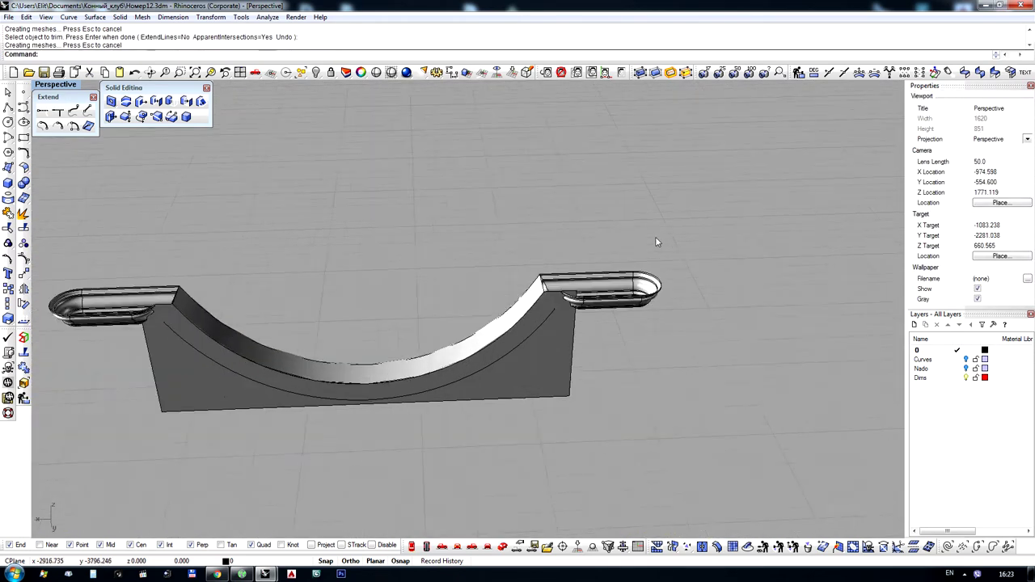
Trim the vertical surface's upper corner along the opposite rounded tip's molding profile
scroll(595, 276, "up", 10)
left_click(518, 349)
right_click(519, 346)
left_click(520, 339)
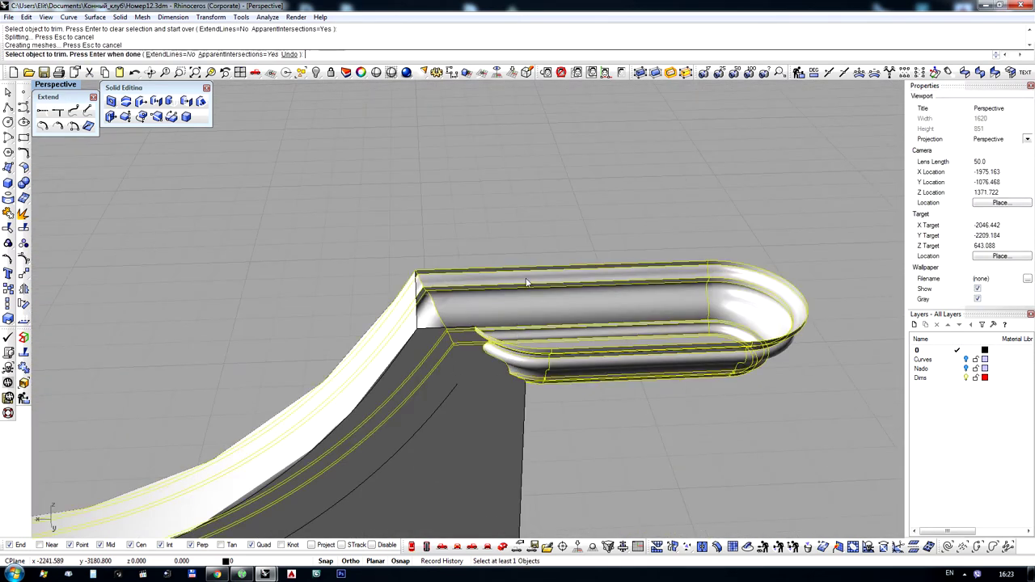
right_click(543, 230)
Create a horizontal rectangular plane from the inner rail corner, covering the underside of the rounded tip
right_click_drag(543, 230, 557, 309)
scroll(493, 283, "down", 6)
scroll(493, 388, "up", 10)
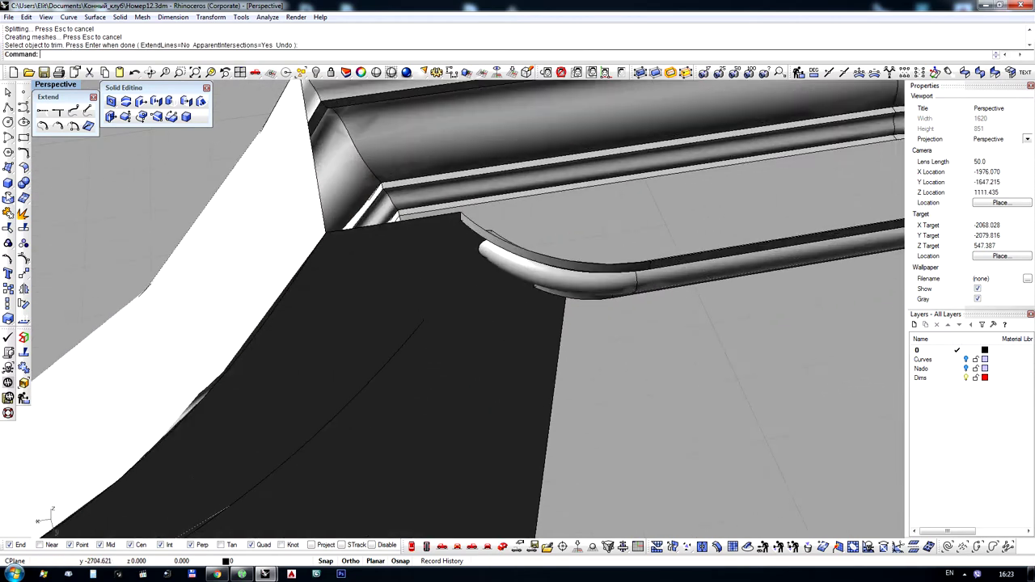
left_click(10, 171)
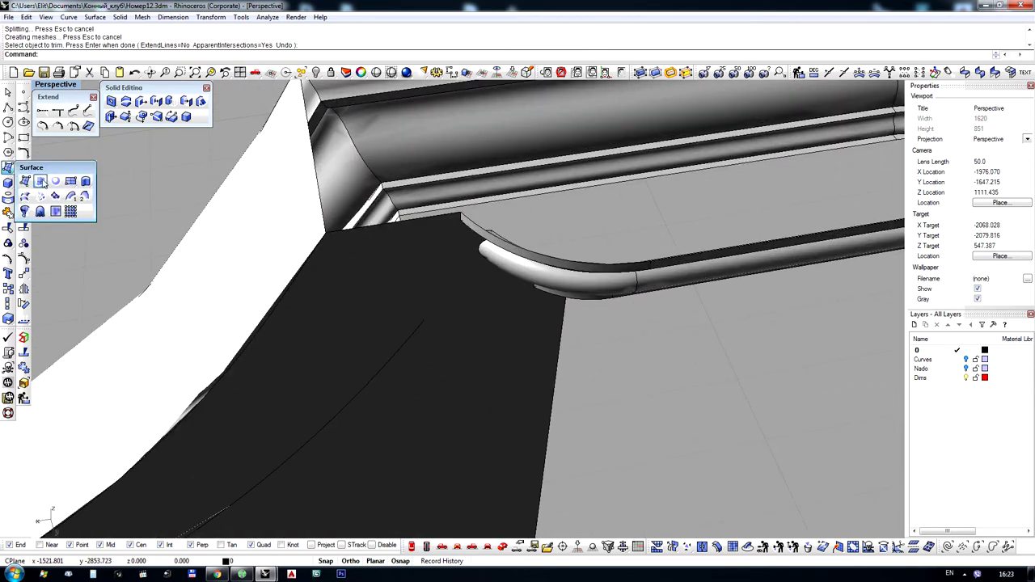
left_click(70, 181)
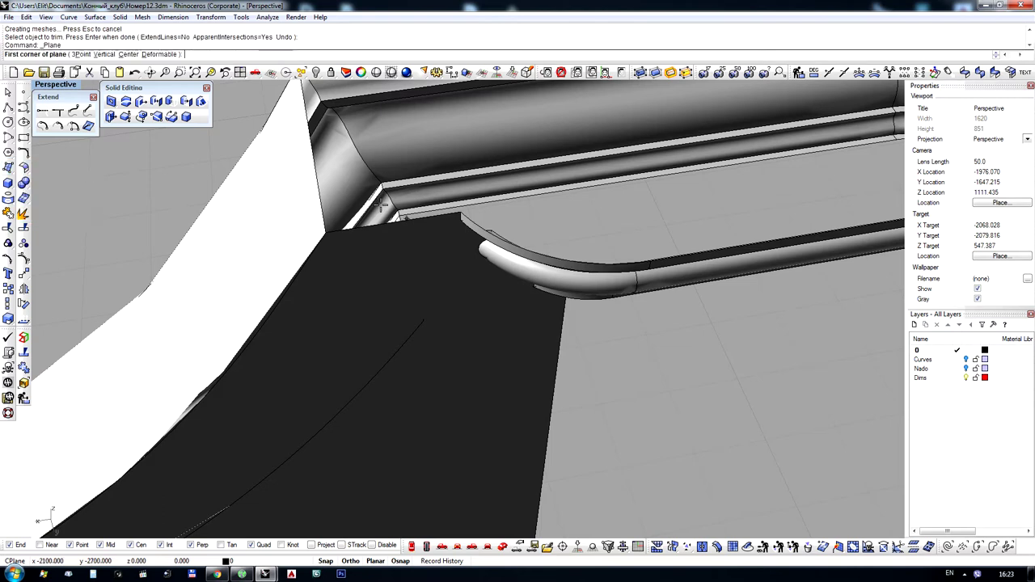
left_click(394, 213)
scroll(393, 219, "down", 3)
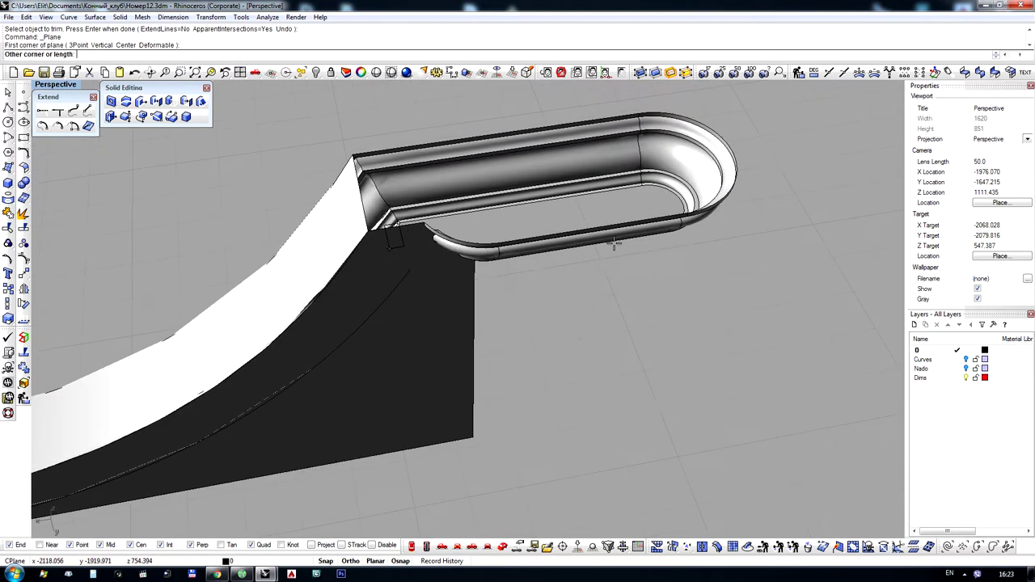
left_click(786, 249)
Mirror the horizontal plane about the arc's centre line onto the opposite rounded tip
scroll(536, 261, "down", 5)
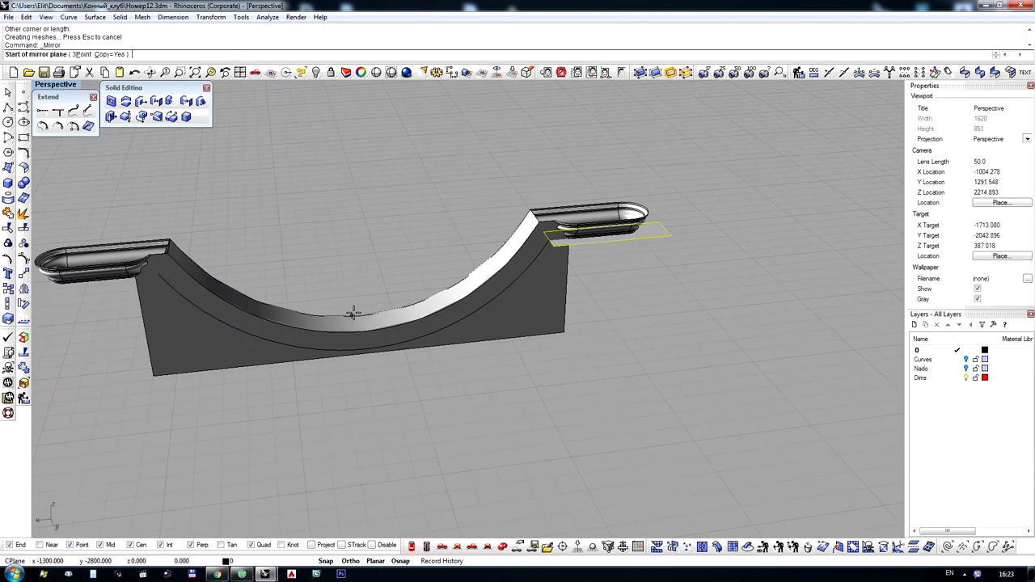
left_click(338, 212)
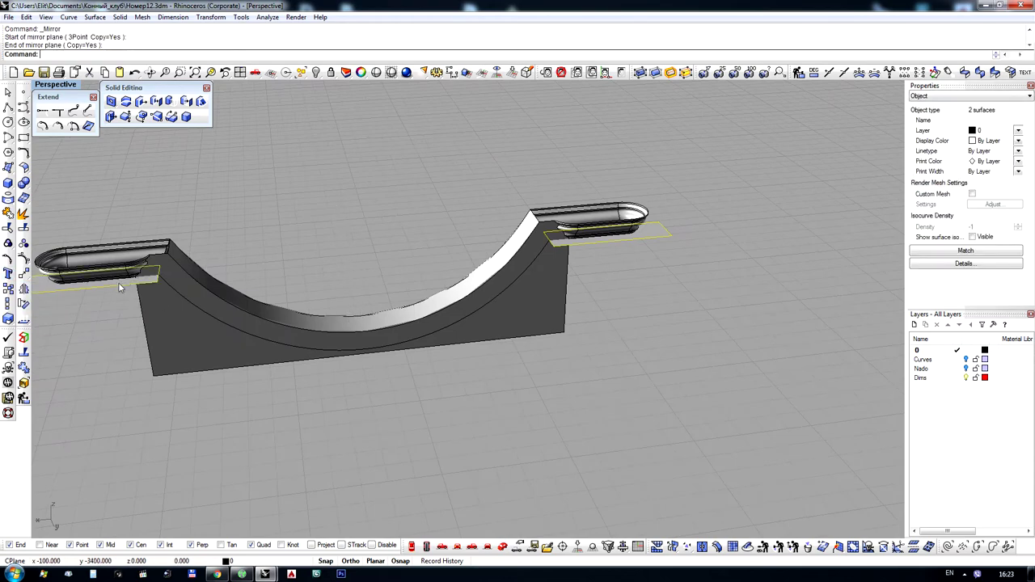
right_click_drag(58, 271, 463, 262)
Trim away the part of the vertical surface below the lower arched surface
right_click_drag(454, 310, 428, 218)
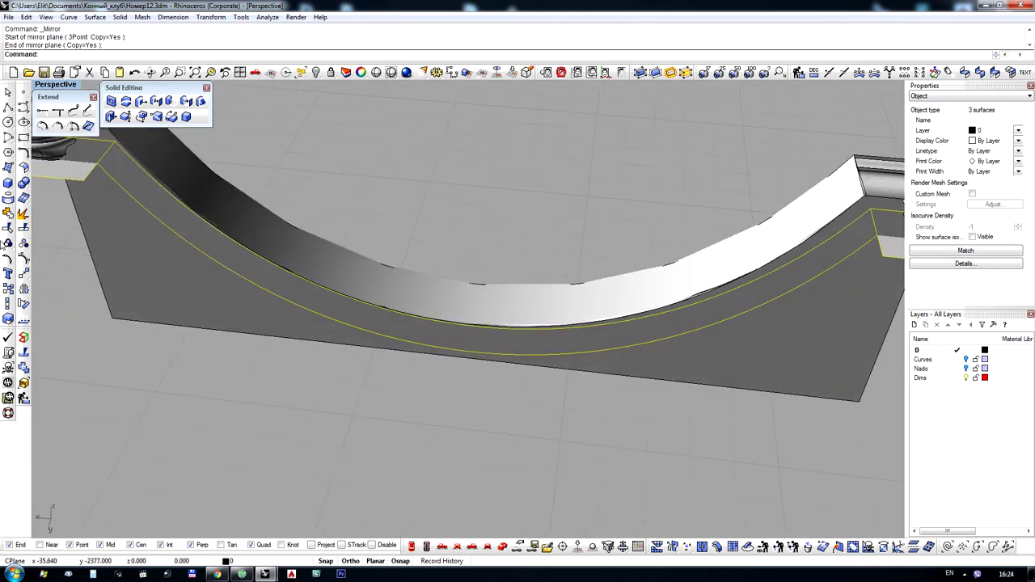
left_click(8, 228)
left_click(174, 286)
right_click(175, 286)
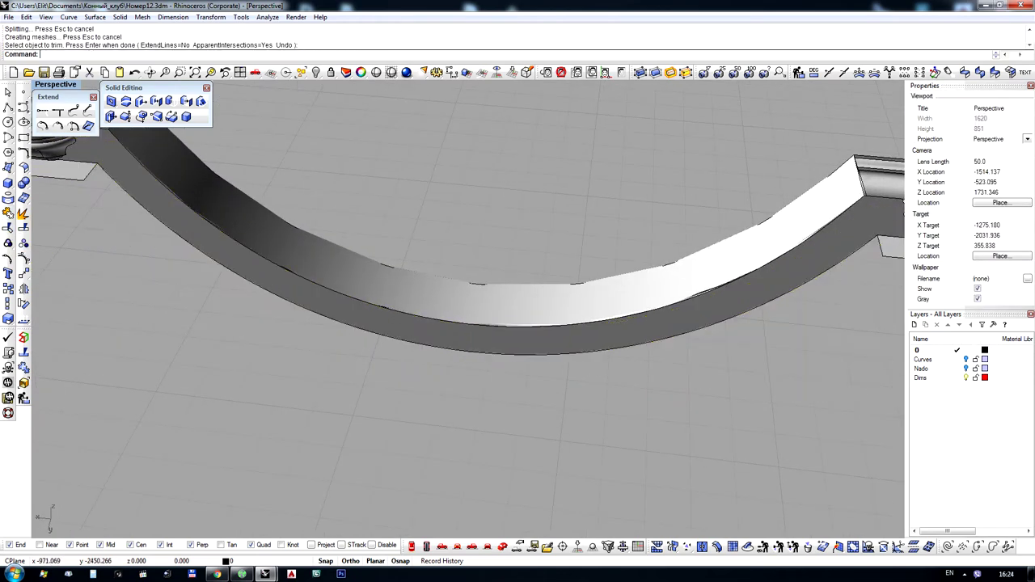
Trim the mirrored horizontal plane to the molding, removing the excess outside the rounded tip
scroll(388, 283, "down", 5)
scroll(176, 202, "up", 5)
scroll(176, 203, "up", 2)
left_click(334, 259)
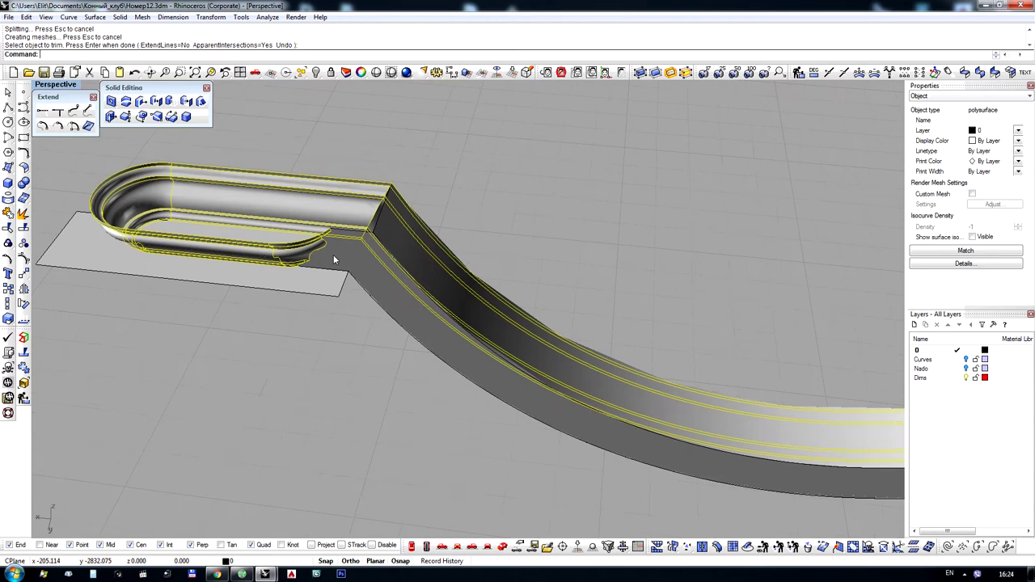
right_click(276, 281)
left_click(275, 282)
right_click(263, 278)
Trim the original horizontal plane to the molding and vertical surface, removing the excess outside its rounded tip
scroll(242, 273, "down", 7)
scroll(683, 300, "up", 7)
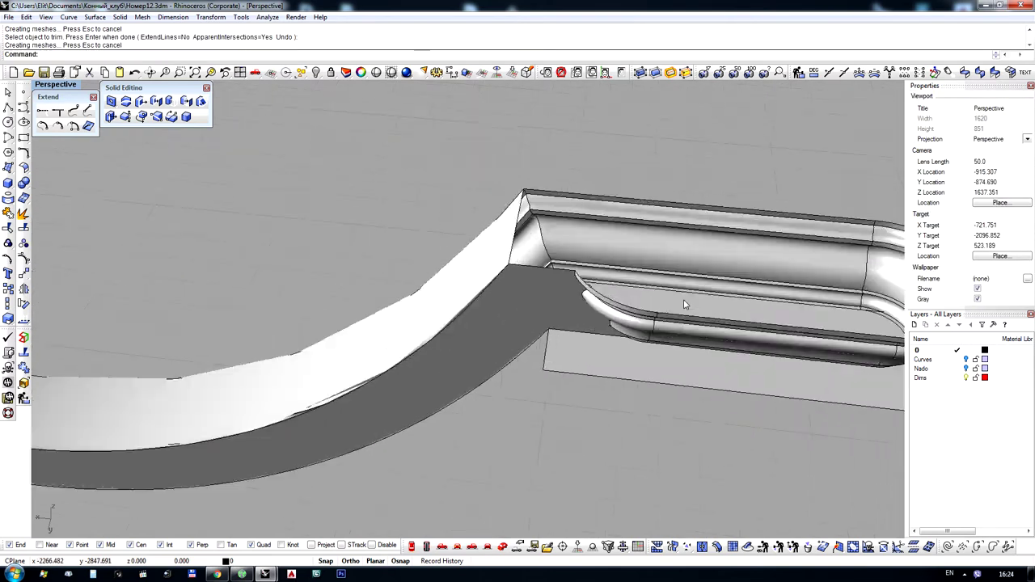
left_click(553, 299)
right_click(621, 356)
left_click(620, 356)
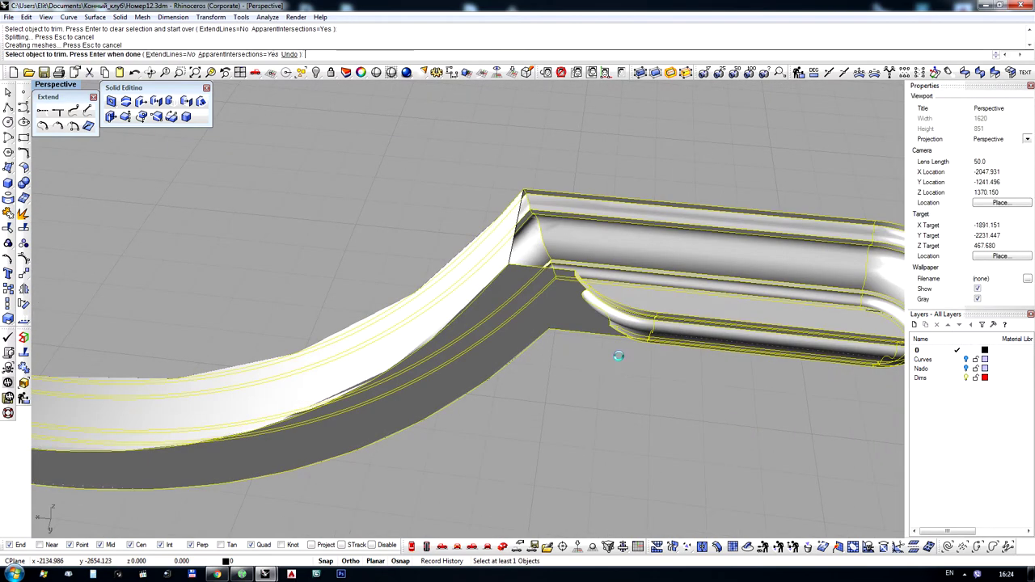
right_click(621, 357)
Select the whole footboard molding with all its closing surfaces and join them into one polysurface
scroll(631, 355, "down", 8)
scroll(353, 259, "down", 5)
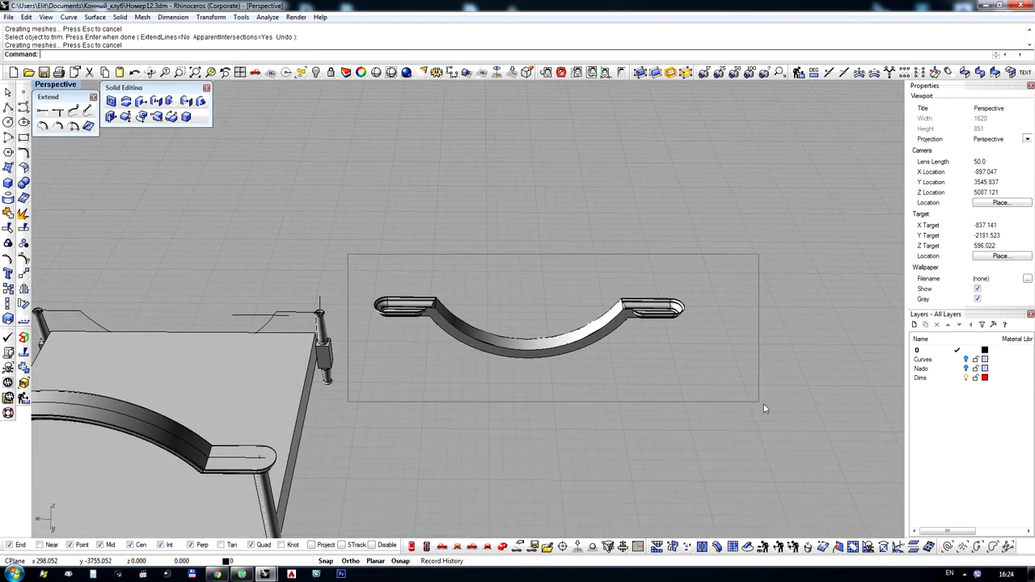
left_click_drag(764, 404, 779, 409)
scroll(573, 340, "up", 8)
key("ctrl+j")
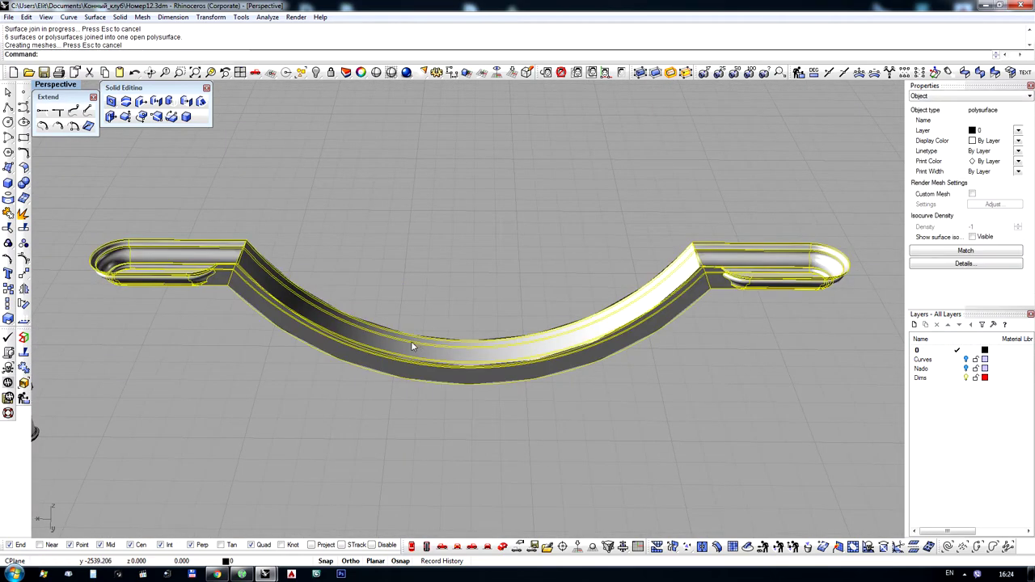
mouse_move(408, 330)
right_mouse_down()
mouse_move(493, 317)
mouse_move(392, 259)
mouse_move(381, 169)
mouse_move(414, 347)
right_mouse_up()
Apply a custom render mesh to the joined footboard, with maximum angle 20.0 and minimum initial grid quads 16
left_click(990, 204)
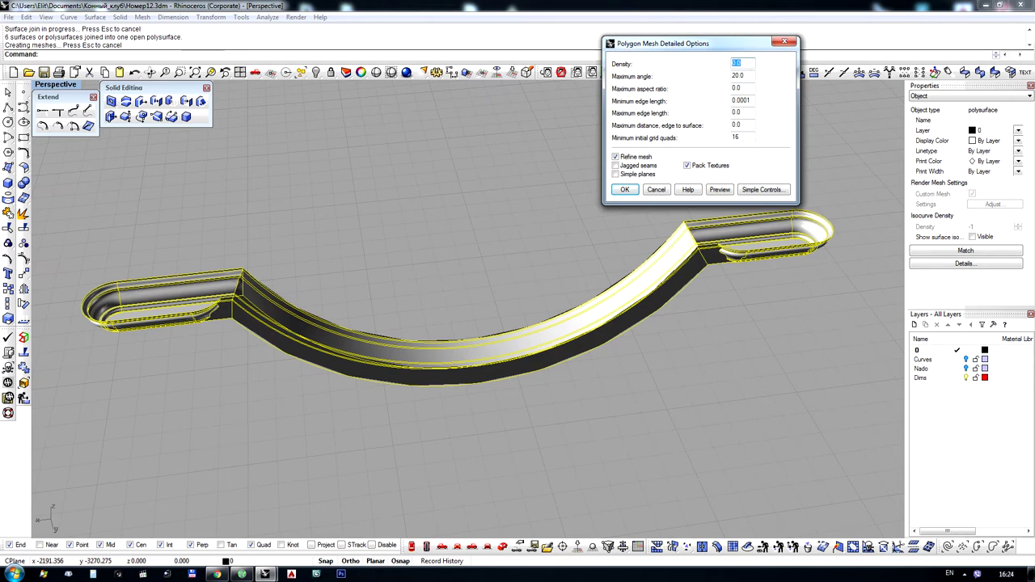
key("Return")
left_click(486, 211)
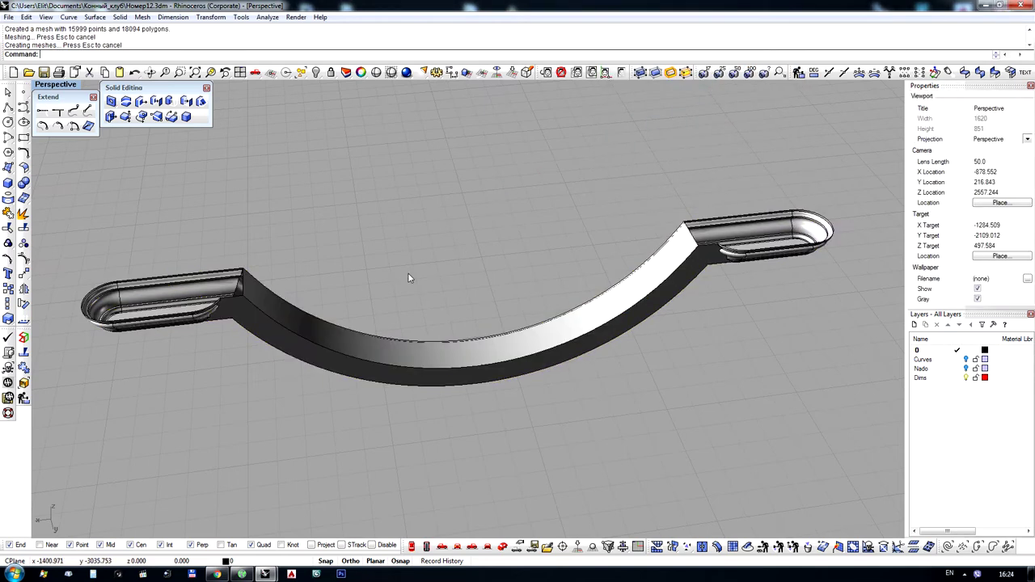
Try to cap the remaining openings of the joined footboard polysurface
left_click(301, 316)
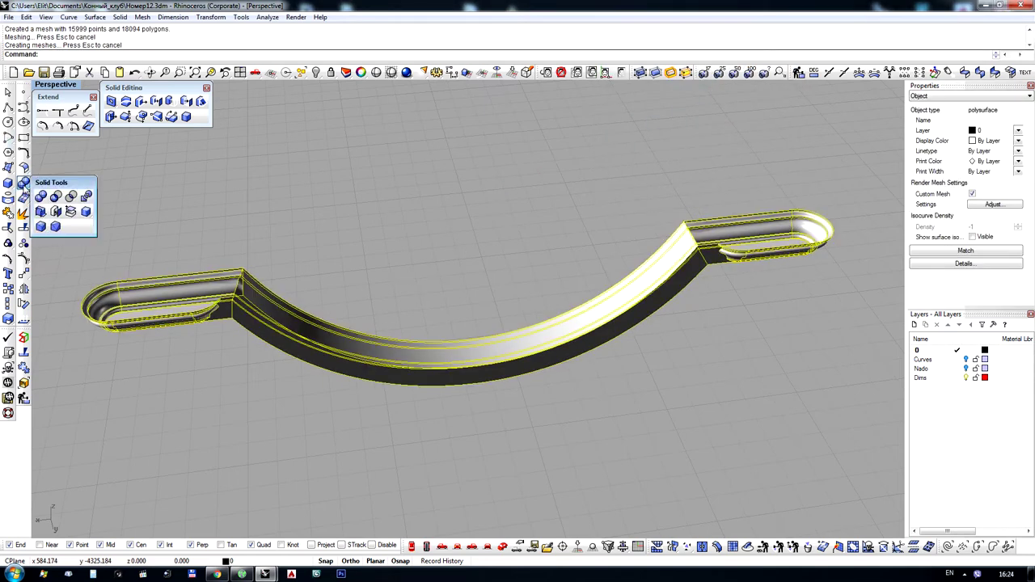
left_click(258, 271)
right_click_drag(258, 270, 273, 295)
Duplicate the open borders of the joined footboard polysurface as curves
scroll(64, 240, "up", 7)
scroll(267, 291, "up", 5)
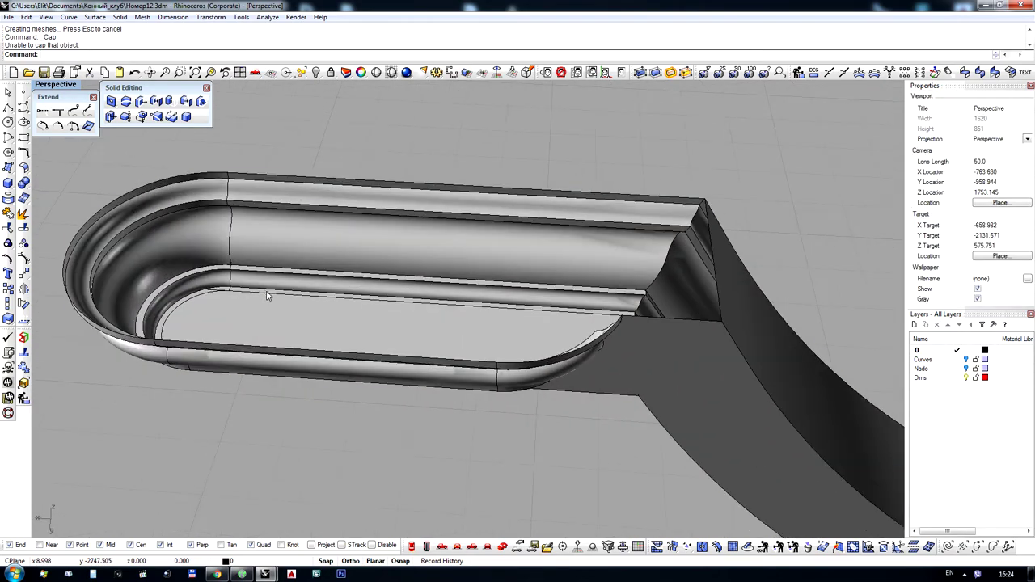
left_click(265, 247)
scroll(265, 244, "down", 9)
right_click_drag(312, 250, 397, 277)
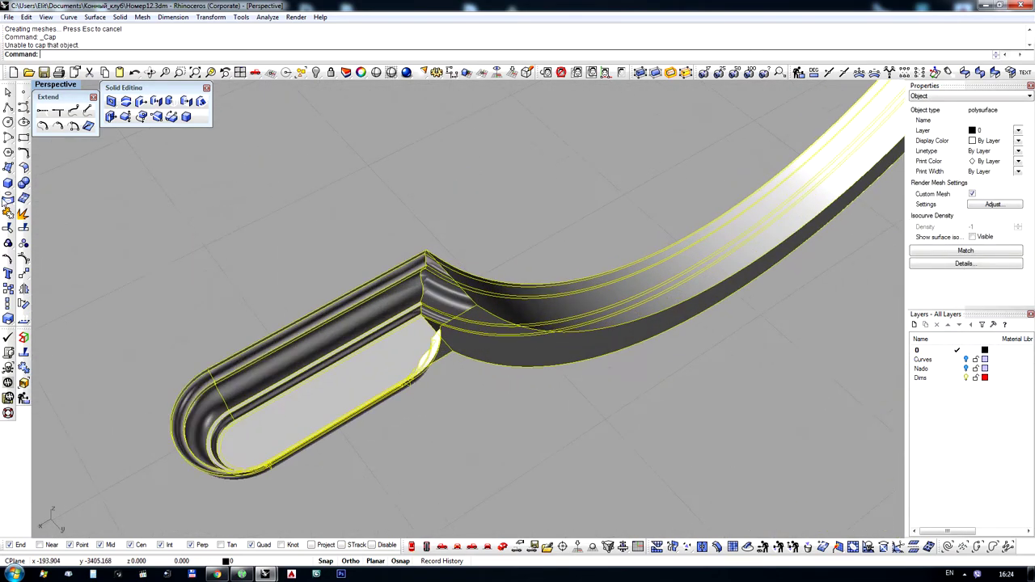
left_click(71, 212)
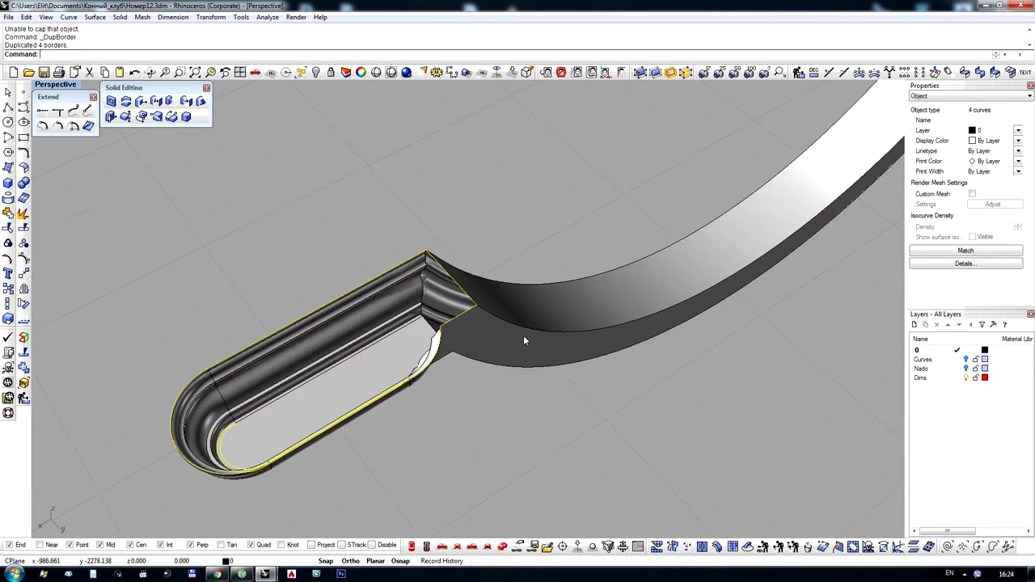
Fill the two planar open borders on the molding's straight ends with planar surfaces and delete their border curves
right_click_drag(523, 335, 485, 268)
right_click_drag(328, 258, 300, 157)
scroll(226, 296, "up", 8)
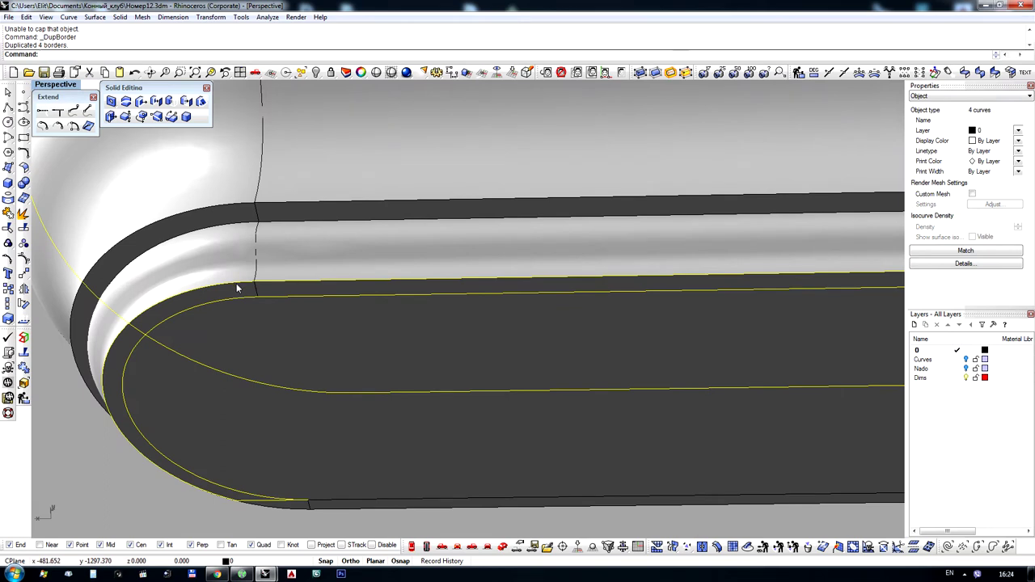
scroll(144, 309, "down", 15)
right_click_drag(349, 351, 496, 397)
scroll(547, 305, "up", 3)
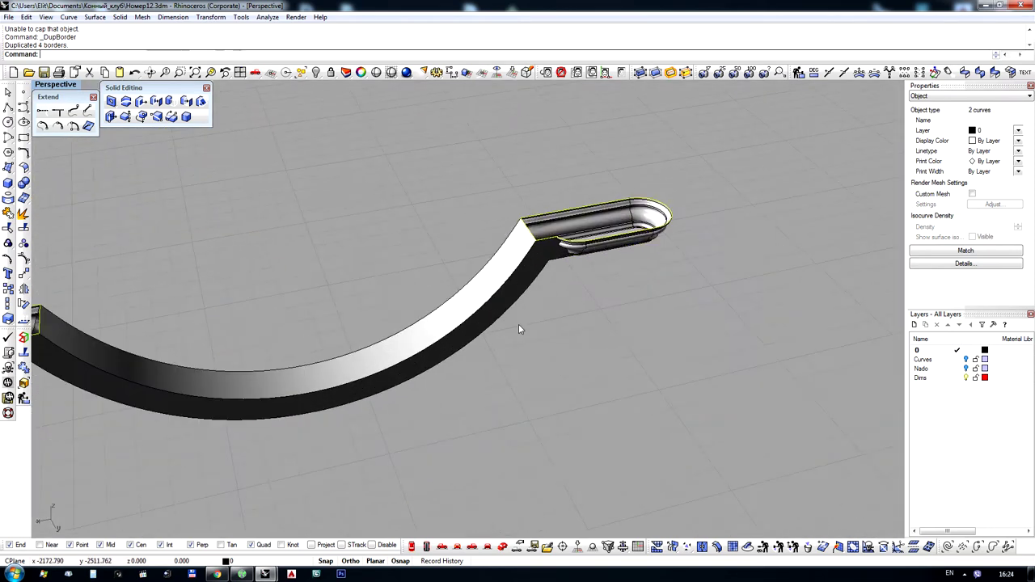
right_click_drag(518, 324, 612, 275)
scroll(618, 277, "down", 4)
scroll(192, 260, "up", 5)
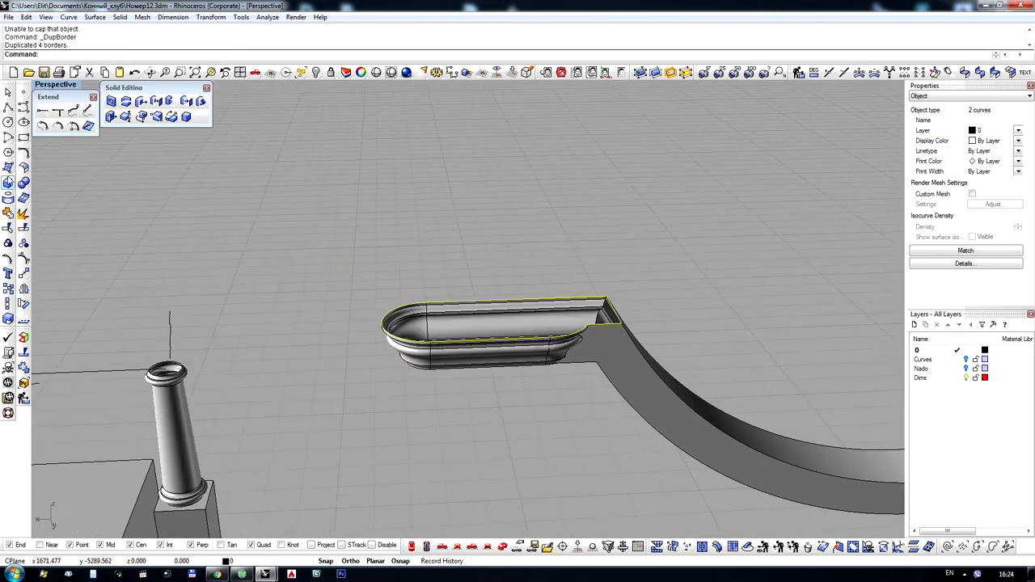
left_click(54, 181)
key("Delete")
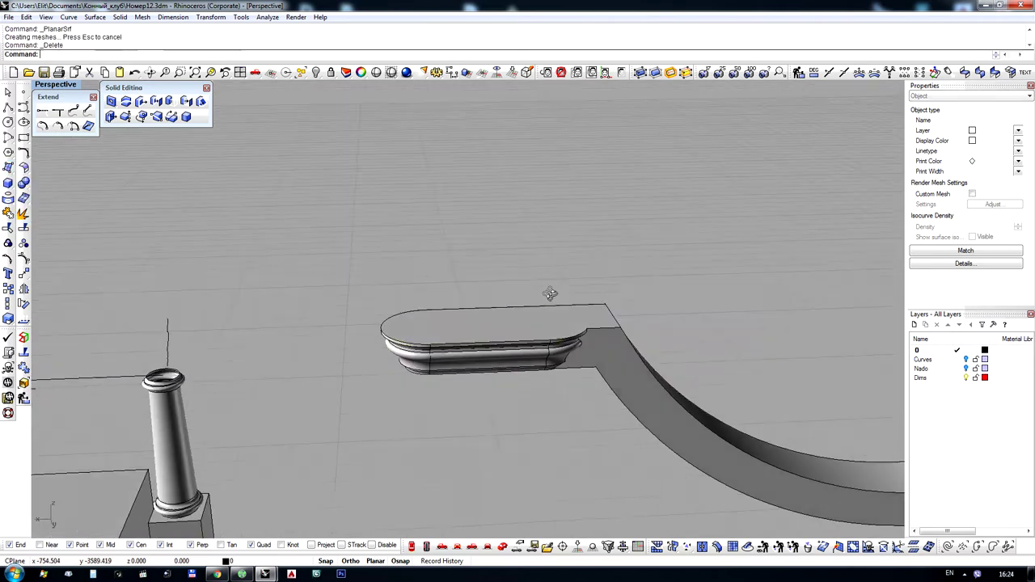
Select the footboard molding with the two new planar surfaces and join them into one polysurface
right_click_drag(550, 294, 520, 406)
scroll(383, 407, "up", 5)
scroll(330, 400, "up", 5)
left_click(261, 385)
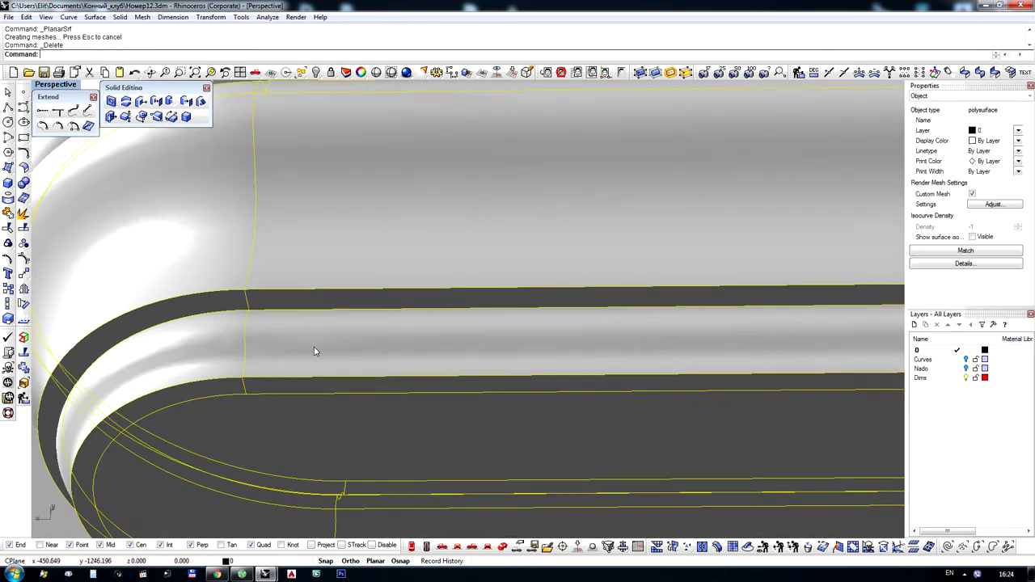
scroll(367, 328, "down", 12)
scroll(352, 282, "down", 2)
left_click_drag(325, 219, 936, 458)
scroll(483, 329, "down", 4)
scroll(404, 250, "up", 4)
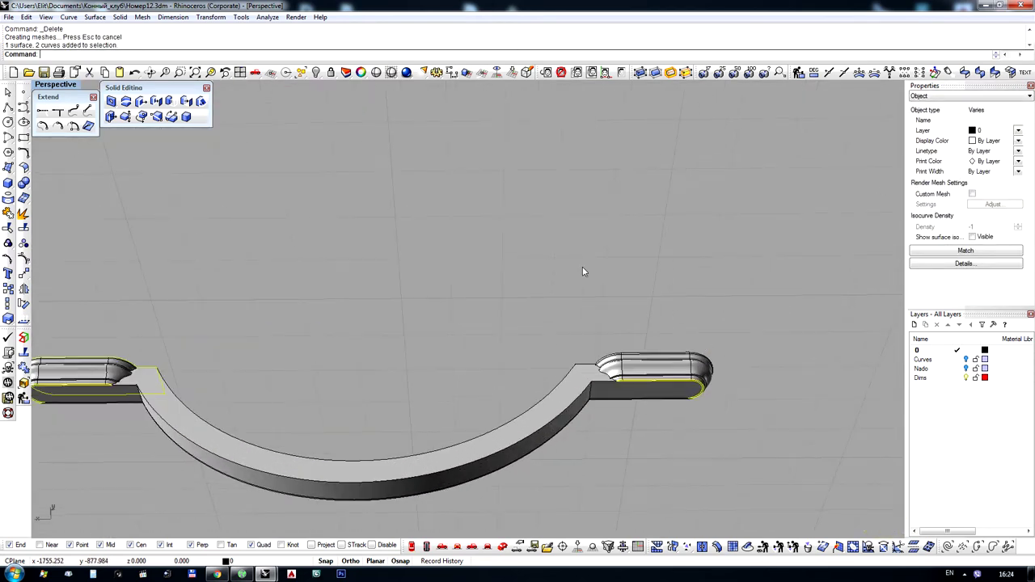
scroll(582, 270, "down", 3)
left_click_drag(744, 458, 812, 484)
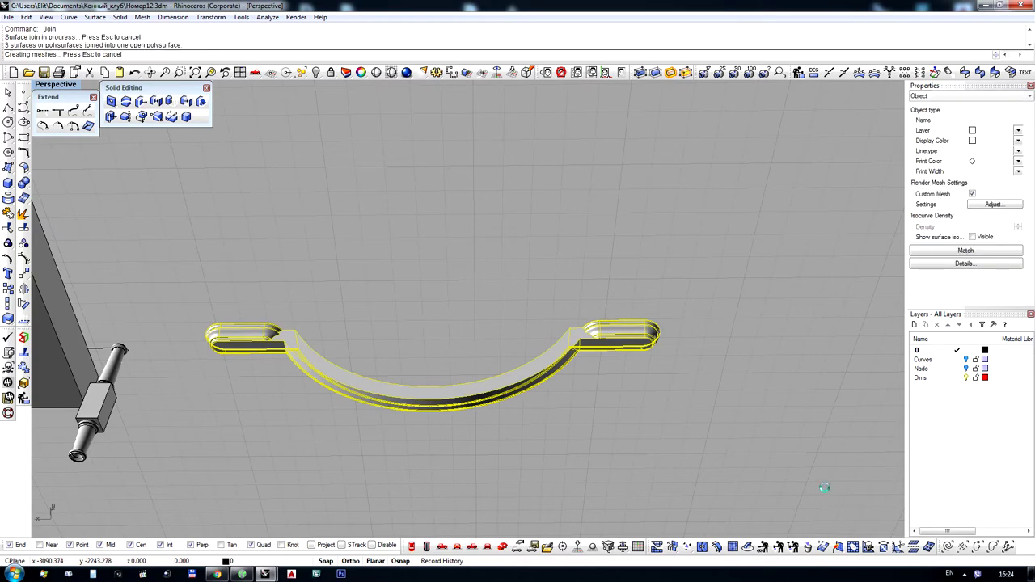
Delete the two leftover border curves on the undersides of the molding's ends
scroll(647, 388, "up", 5)
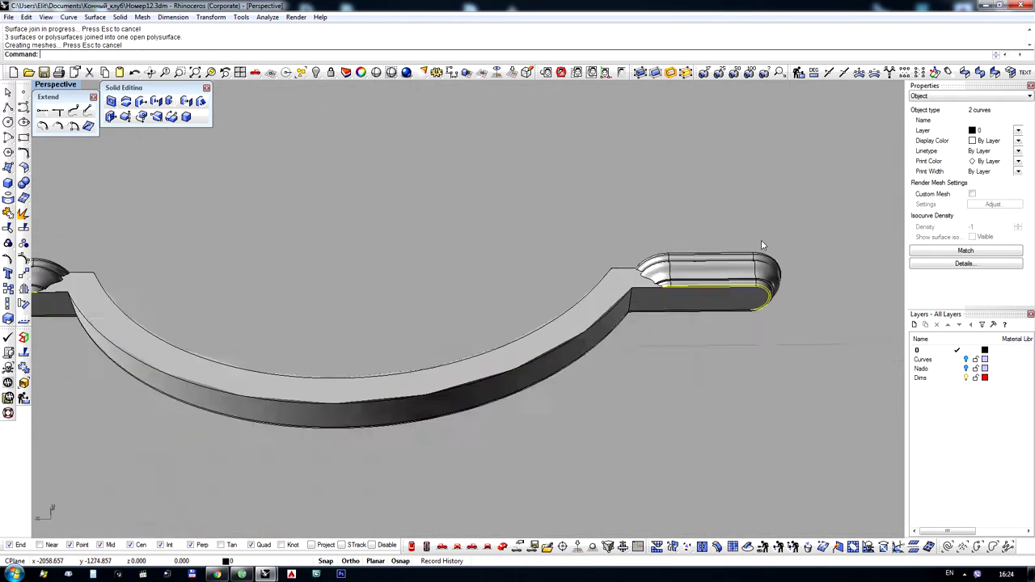
scroll(760, 245, "up", 5)
key("Delete")
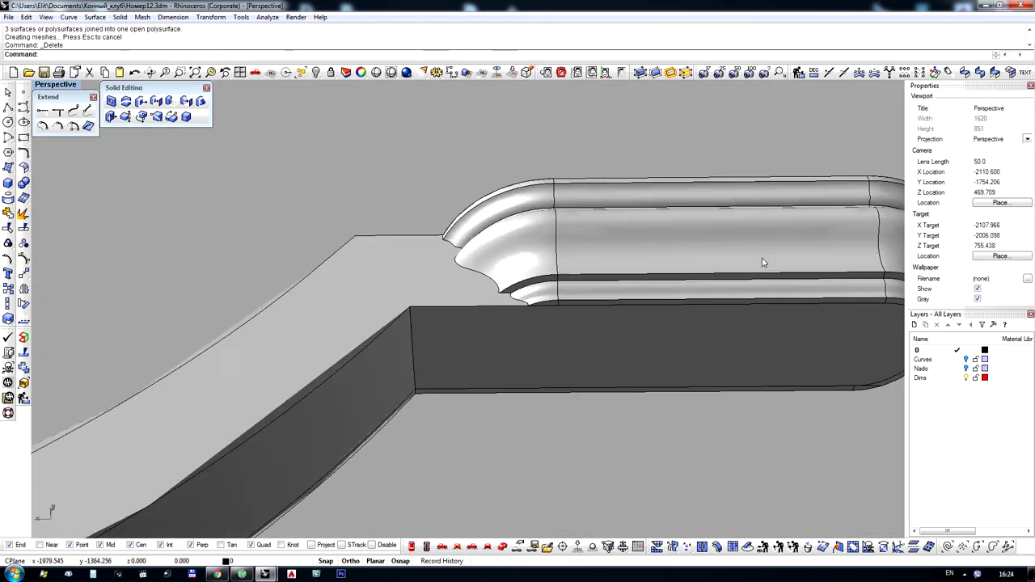
Extract the two narrow flat strips along the underside of one molding end beside the arch corner and delete them
scroll(647, 279, "up", 5)
left_click(618, 280)
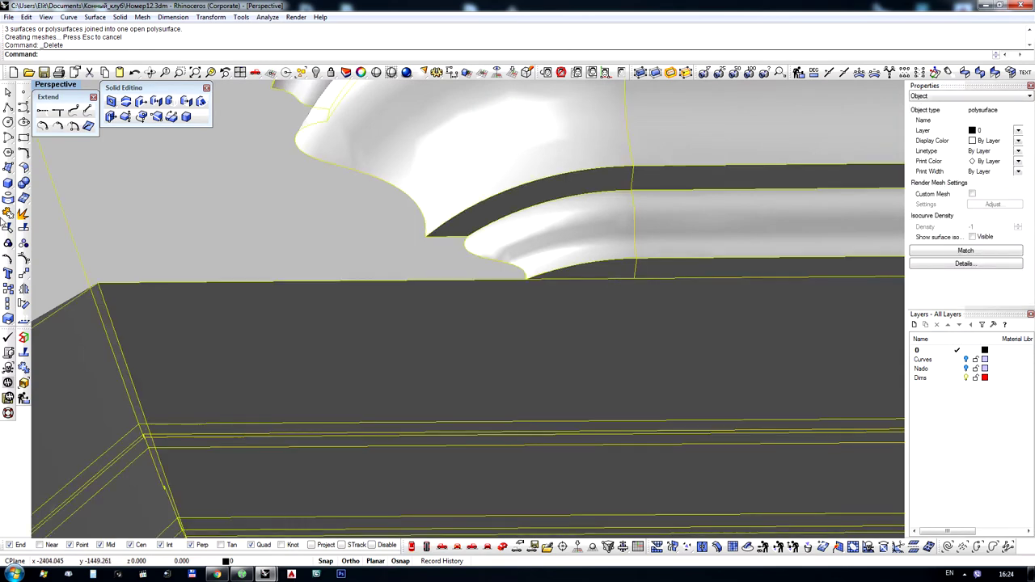
left_click(23, 214)
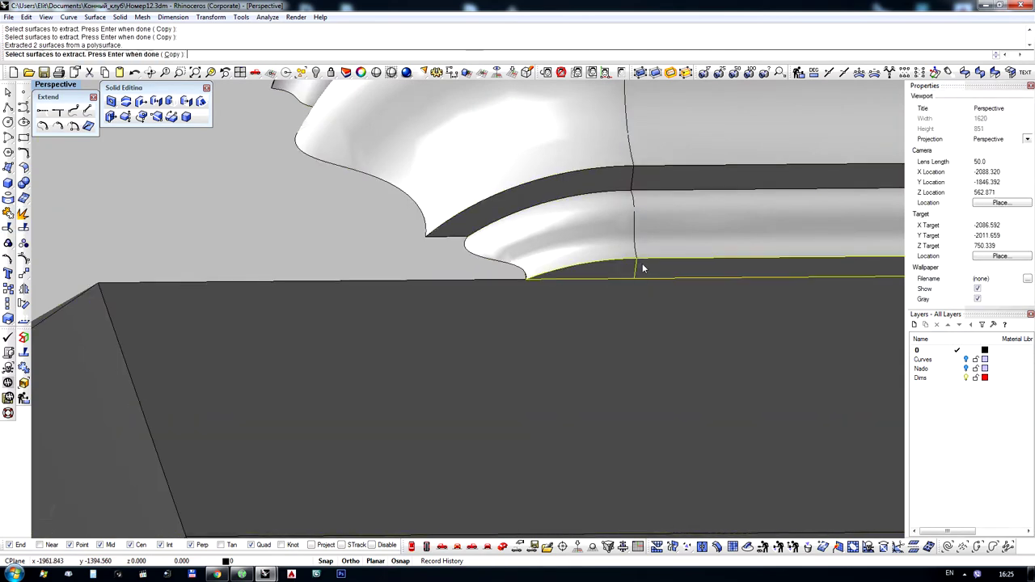
key("Delete")
Extract the narrow flat strip around the rounded tip of the same molding end and delete it
scroll(343, 245, "down", 18)
scroll(663, 252, "up", 15)
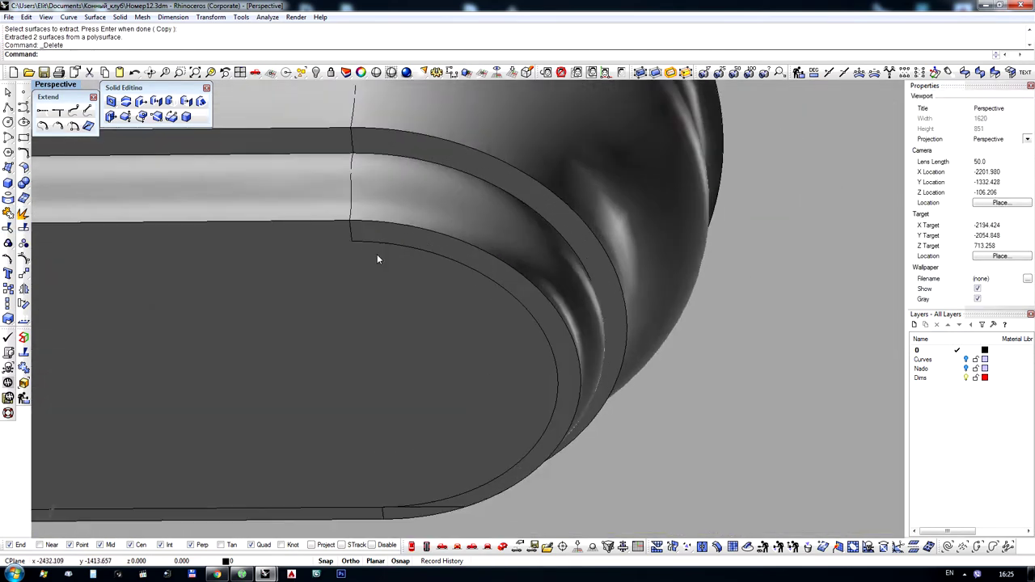
scroll(376, 254, "up", 2)
key("Return")
left_click(374, 234)
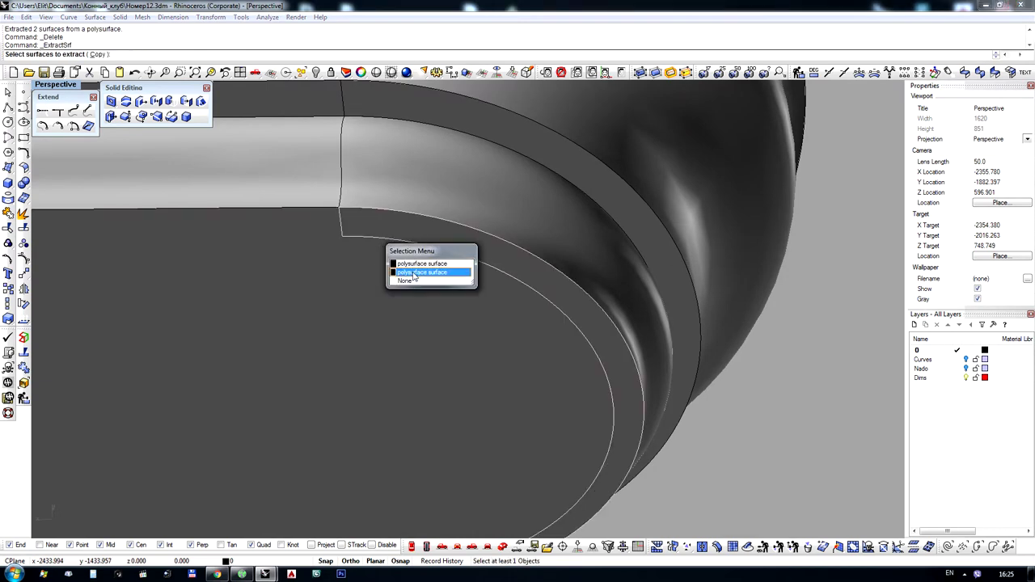
key("Return")
key("Delete")
right_click_drag(490, 207, 418, 241)
scroll(418, 241, "down", 6)
scroll(295, 261, "up", 6)
right_click_drag(401, 291, 393, 249)
left_click(8, 212)
left_click(465, 266)
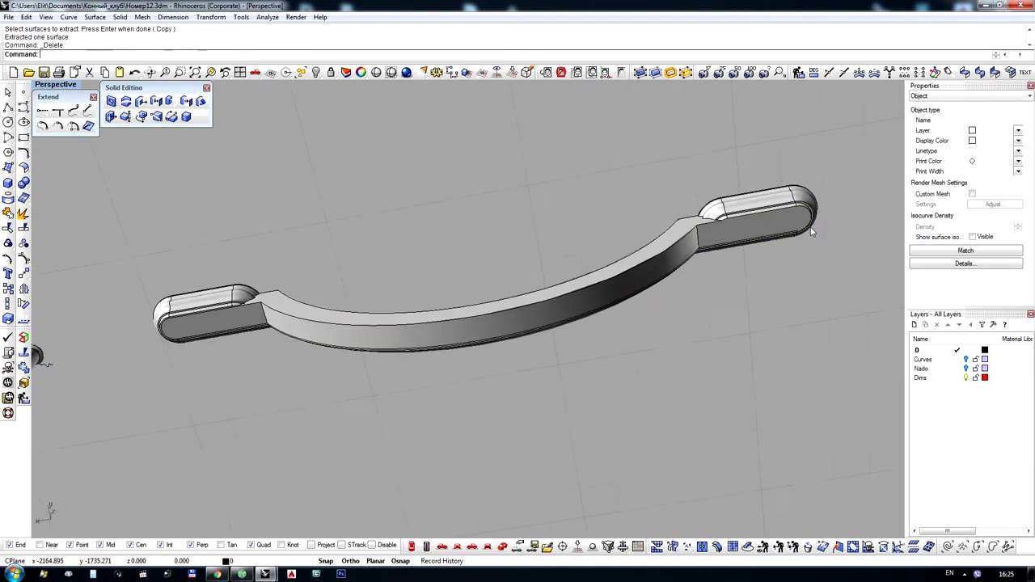
Extract the flat lip surfaces around the rounded tip of the opposite molding end and delete them
scroll(811, 231, "down", 6)
scroll(469, 273, "up", 12)
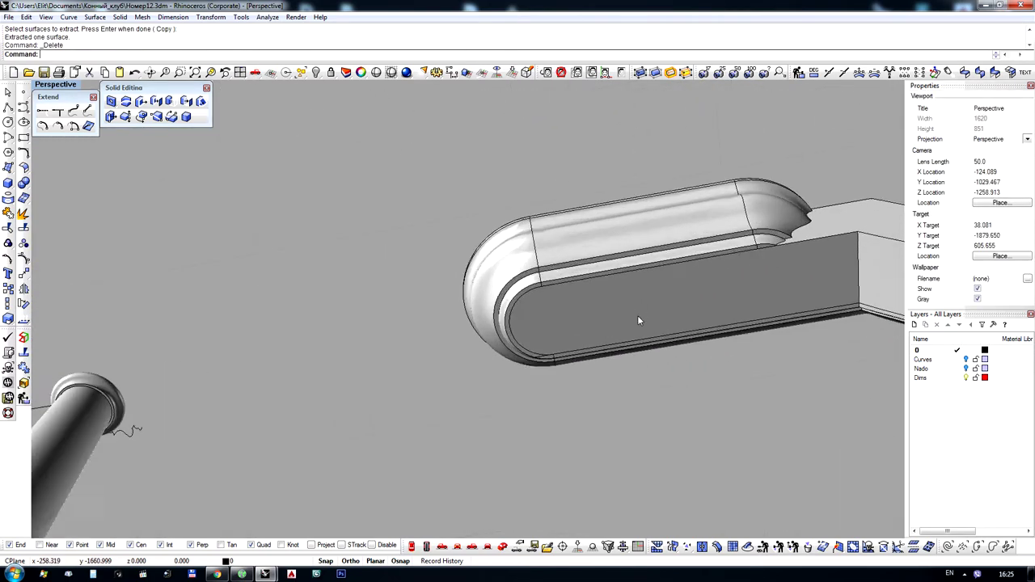
scroll(495, 243, "up", 9)
right_click(495, 244)
left_click(487, 246)
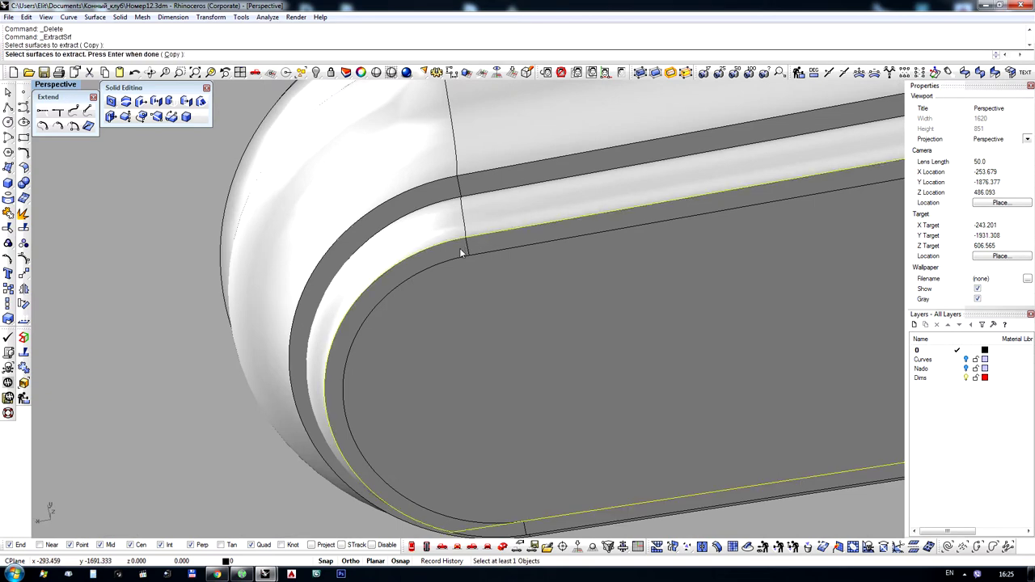
left_click(458, 248)
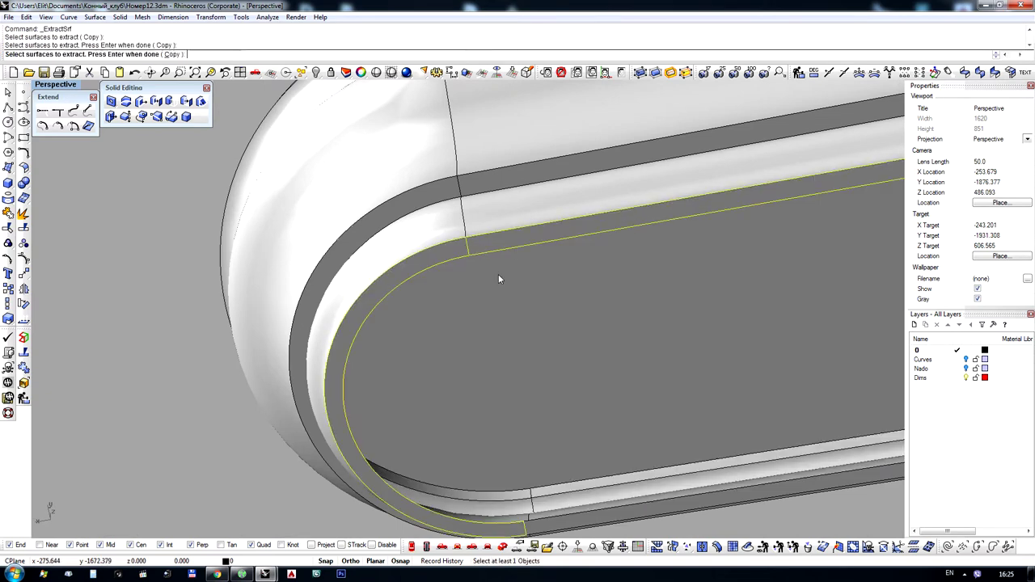
right_click(498, 276)
key("Delete")
Extract the straight flat strip along the far lower edge of that molding end and delete it
scroll(489, 311, "down", 5)
scroll(513, 440, "up", 10)
right_click(513, 440)
left_click(512, 439)
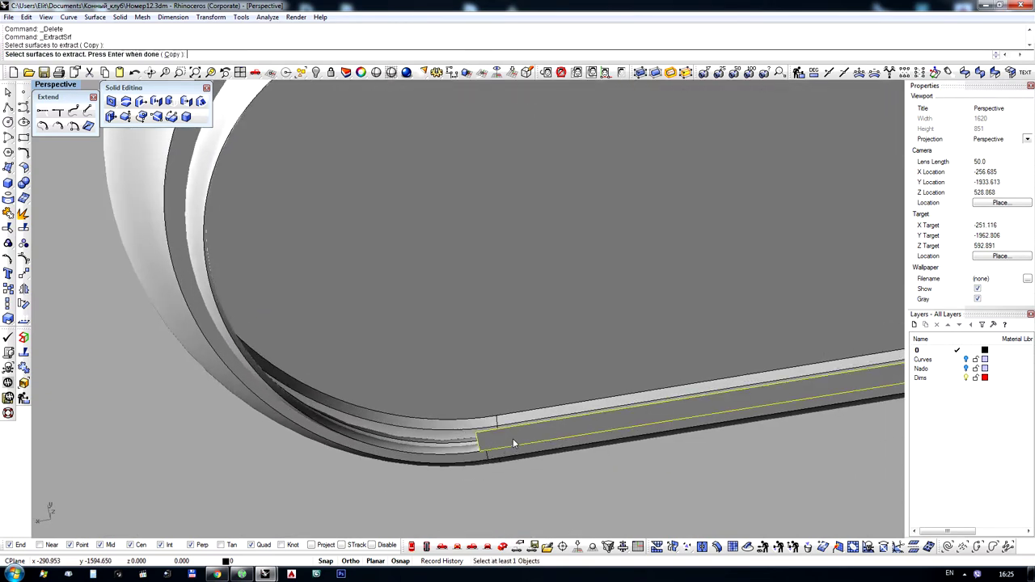
right_click(513, 441)
key("Delete")
Extract the short leftover strip beside the arch corner, delete it and try to cap the molding polysurface
scroll(373, 386, "down", 11)
scroll(718, 356, "up", 10)
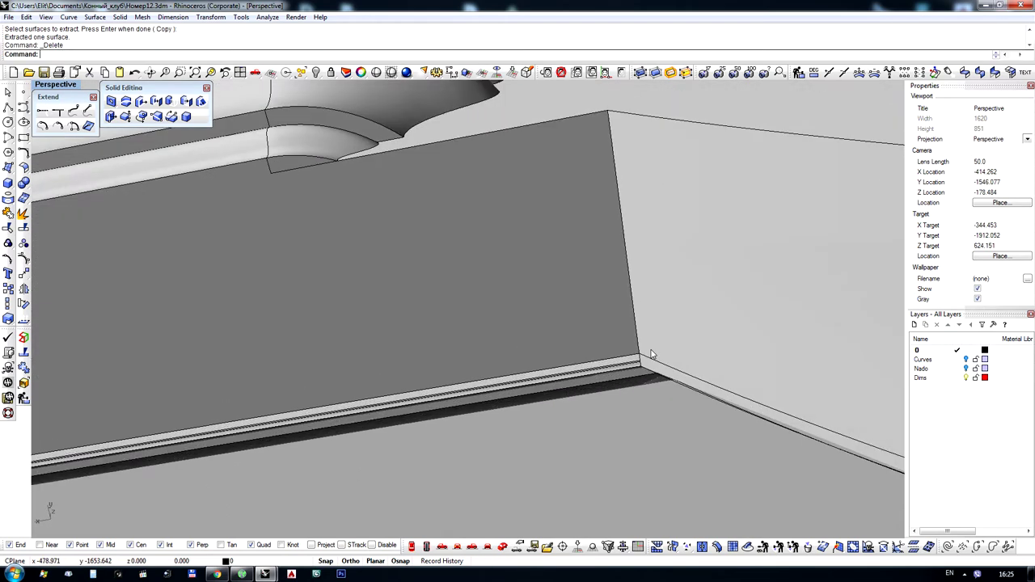
right_click_drag(651, 354, 597, 193)
left_click(385, 103)
key("Return")
key("Delete")
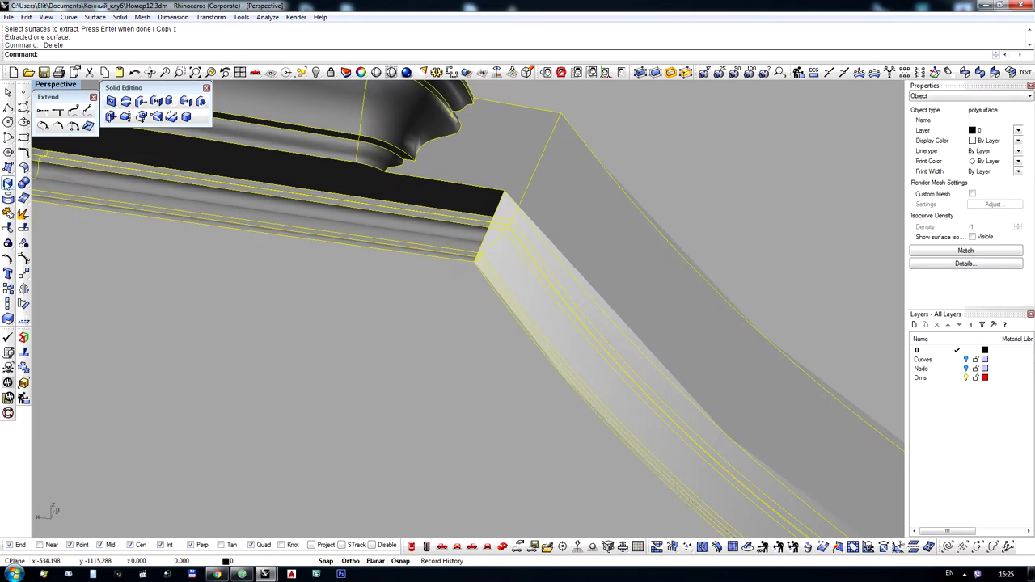
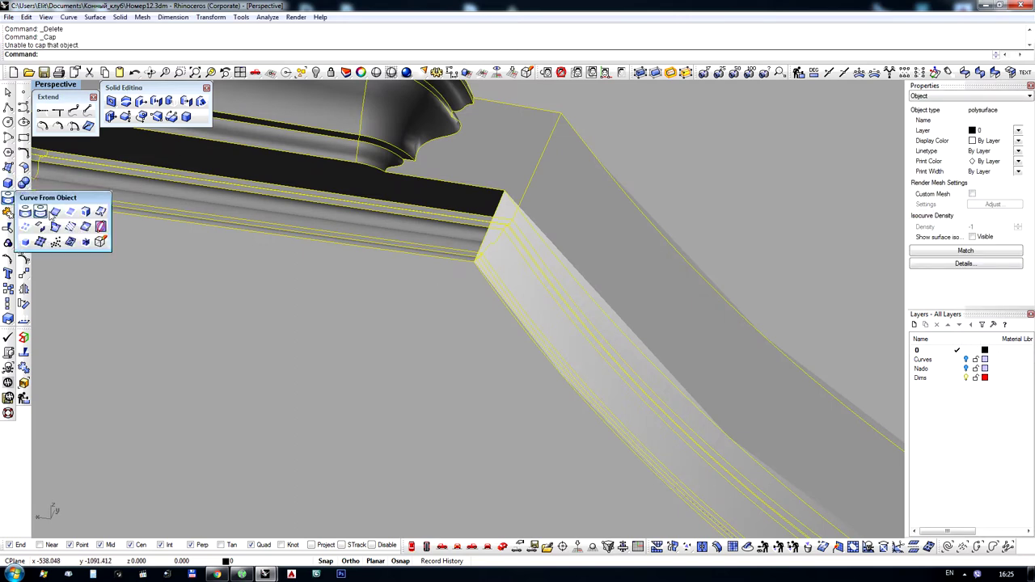
Duplicate the molding's open borders, try to fill them with planar surfaces and delete the duplicated curves
left_click(70, 212)
scroll(409, 285, "down", 6)
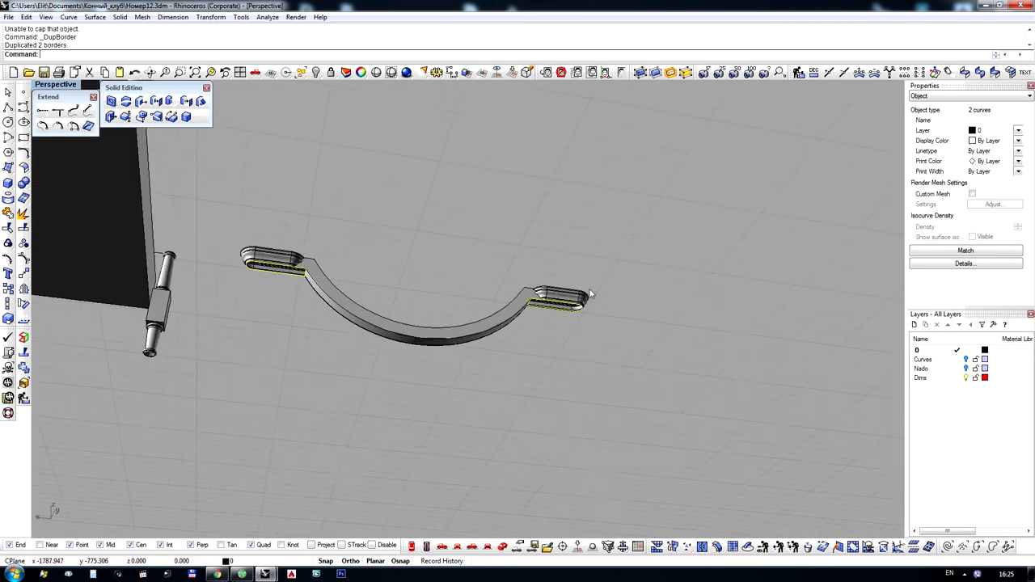
scroll(552, 305, "up", 6)
scroll(552, 305, "up", 3)
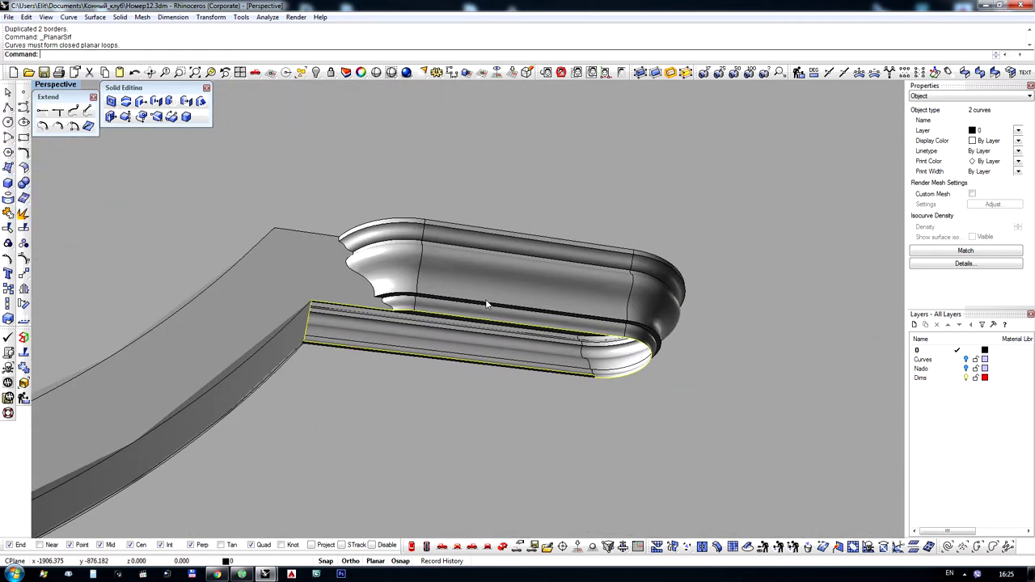
scroll(486, 304, "down", 6)
scroll(642, 352, "up", 9)
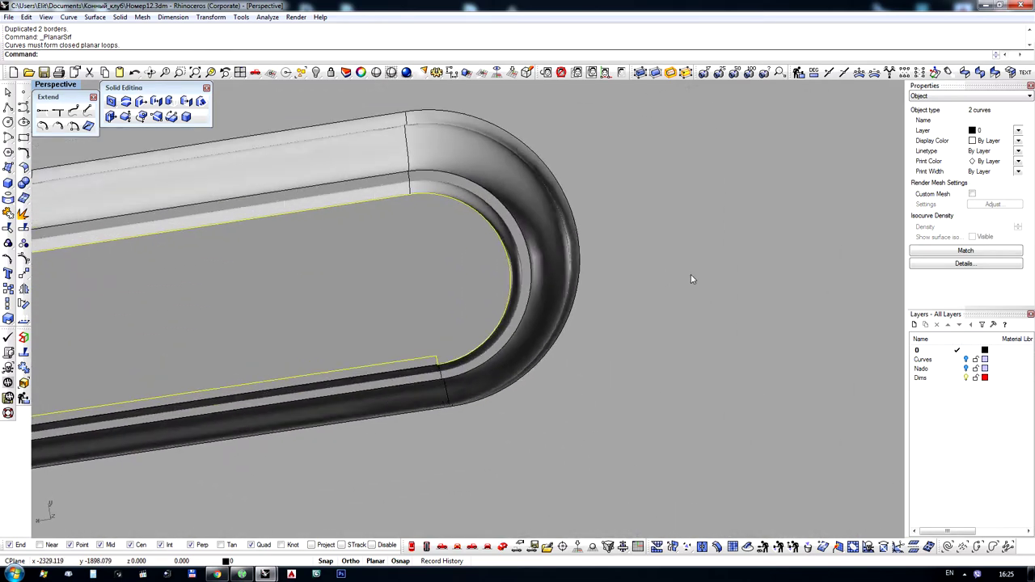
key("Delete")
Extract the remaining straight flat strip inside the underside opening of the first molding end and delete it
scroll(691, 279, "down", 5)
right_click_drag(645, 287, 521, 319)
scroll(496, 203, "down", 4)
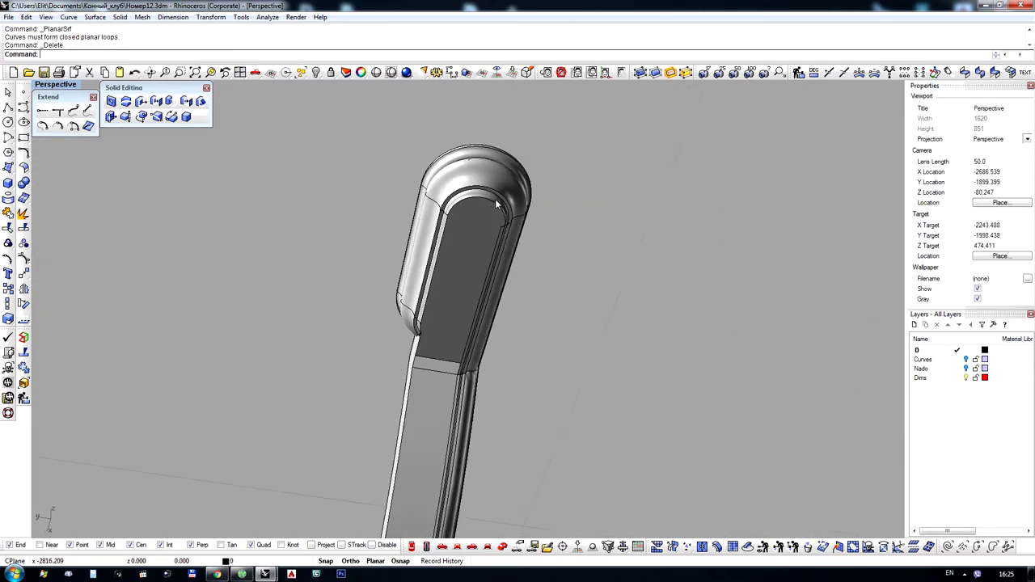
scroll(505, 218, "up", 6)
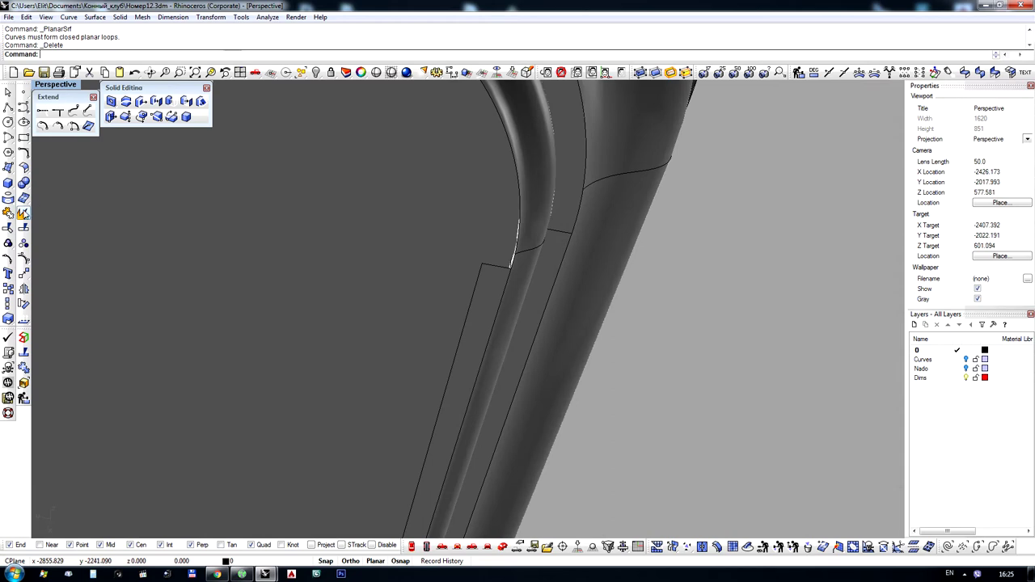
key("Delete")
Examine the underside openings and arch corners at both molding ends for leftover strips
scroll(574, 201, "down", 8)
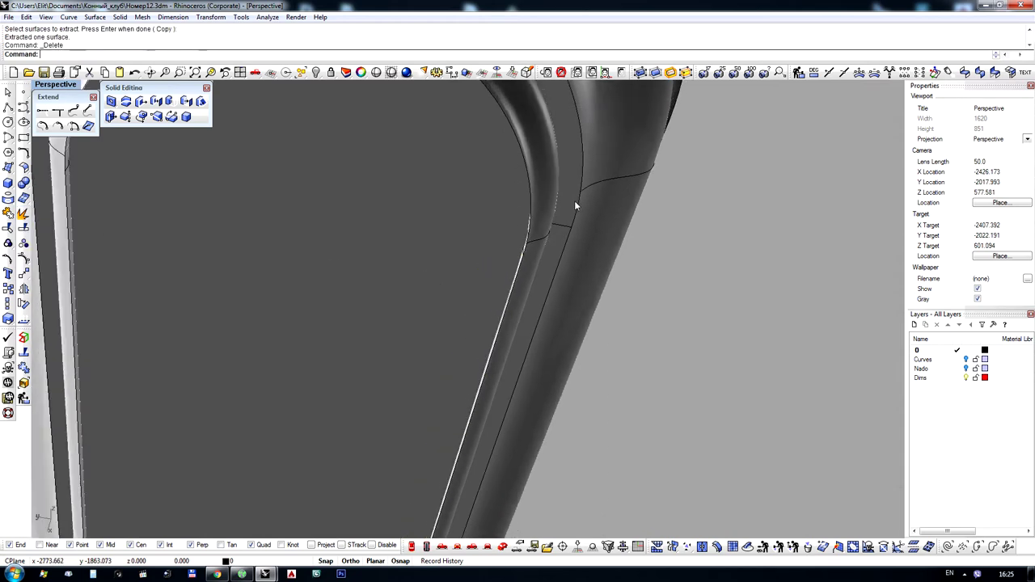
right_click_drag(524, 257, 638, 321)
scroll(638, 321, "down", 6)
scroll(284, 247, "up", 2)
right_click_drag(285, 252, 680, 226)
scroll(711, 194, "down", 10)
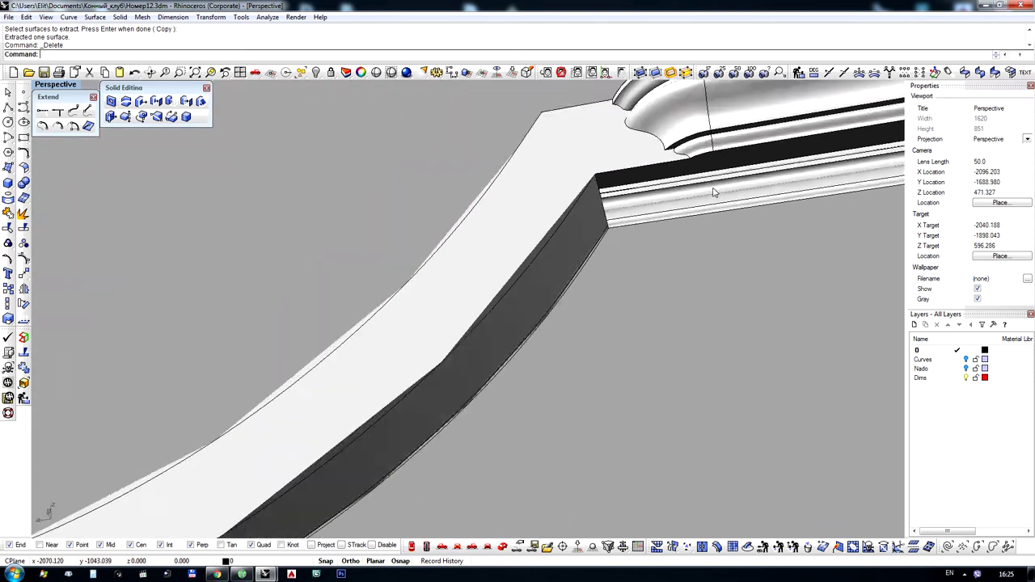
right_click_drag(348, 230, 427, 235)
scroll(139, 182, "up", 3)
scroll(138, 181, "up", 8)
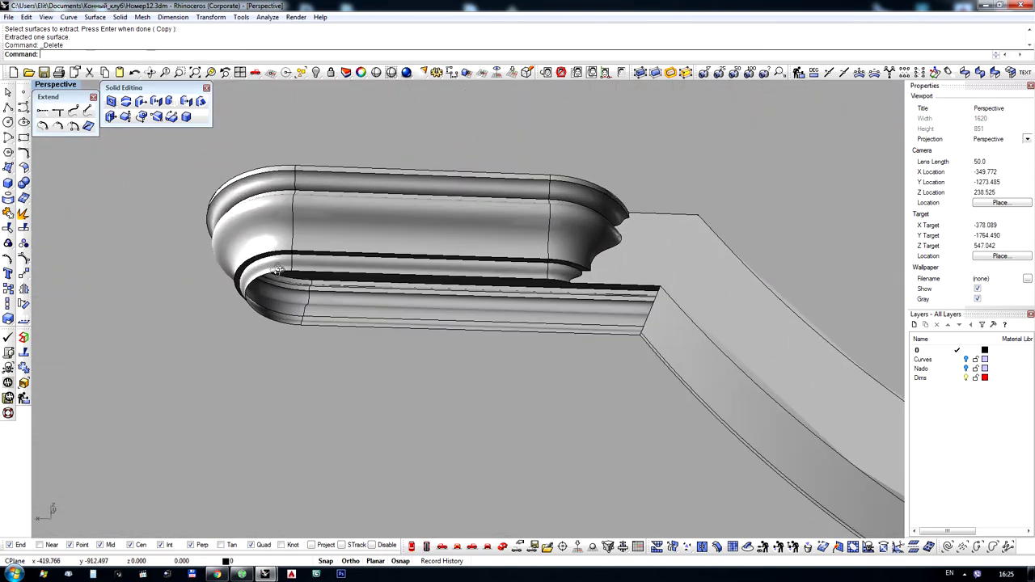
right_click_drag(386, 285, 452, 221)
scroll(452, 221, "down", 6)
scroll(176, 312, "up", 6)
right_click_drag(295, 278, 429, 251)
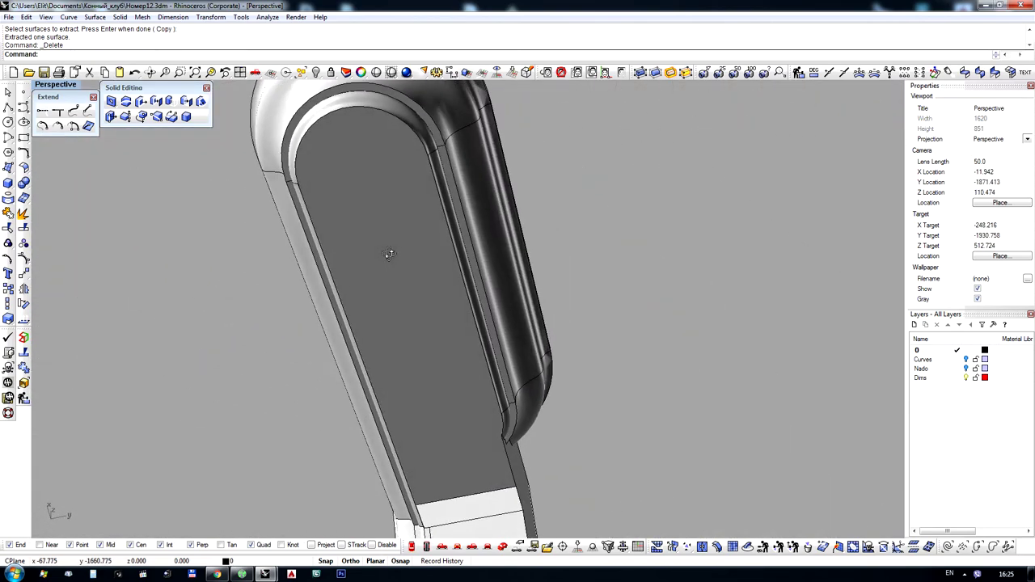
scroll(333, 194, "down", 4)
scroll(287, 182, "up", 10)
right_click_drag(295, 175, 457, 410)
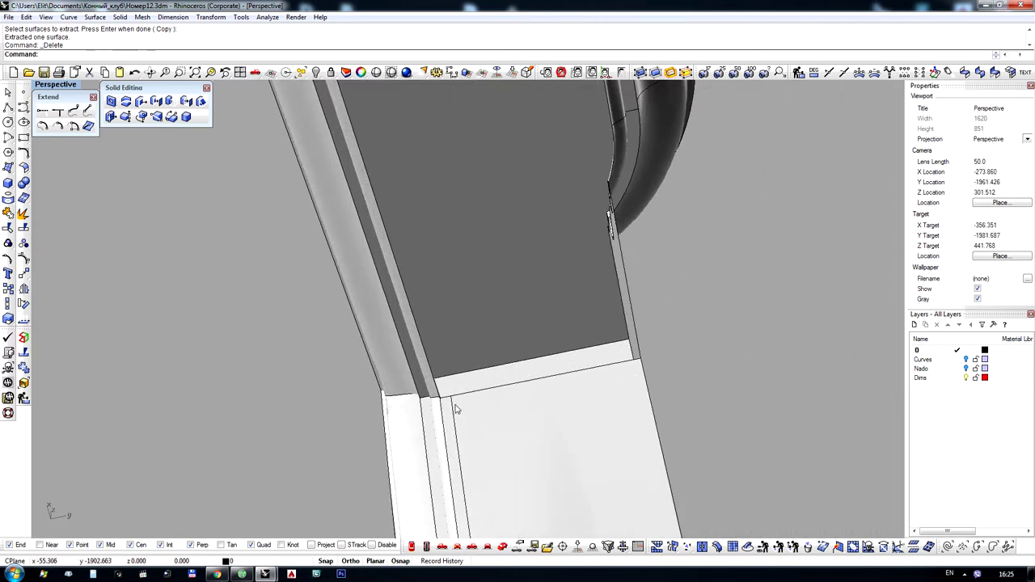
Duplicate the open borders of the cleaned footboard polysurface as curves
left_click(457, 410)
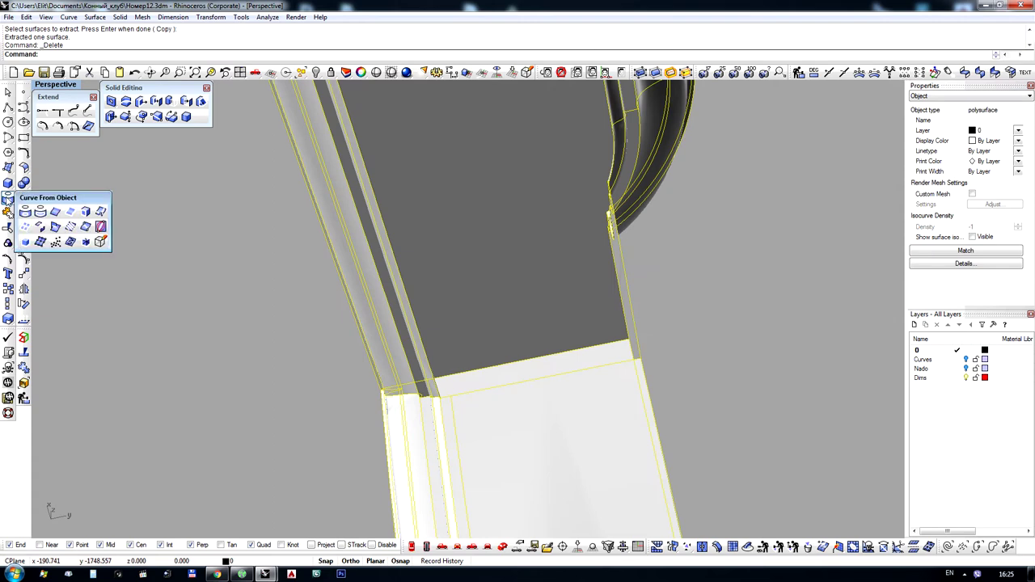
left_click(70, 211)
right_click_drag(554, 256, 402, 491)
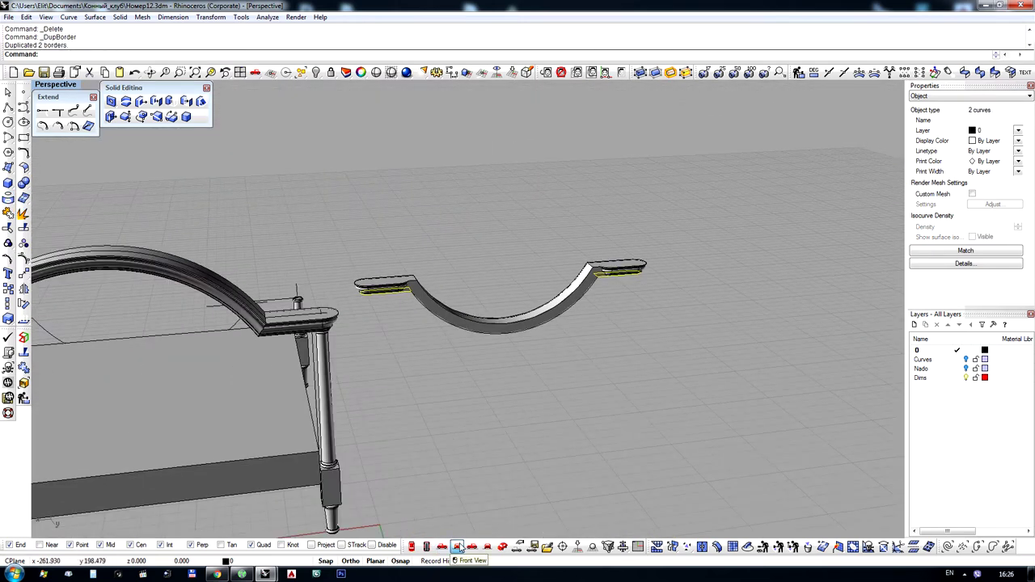
Check the duplicated border curves at both ends of the molding in the Front view
left_click(457, 548)
scroll(647, 263, "up", 5)
scroll(771, 244, "down", 2)
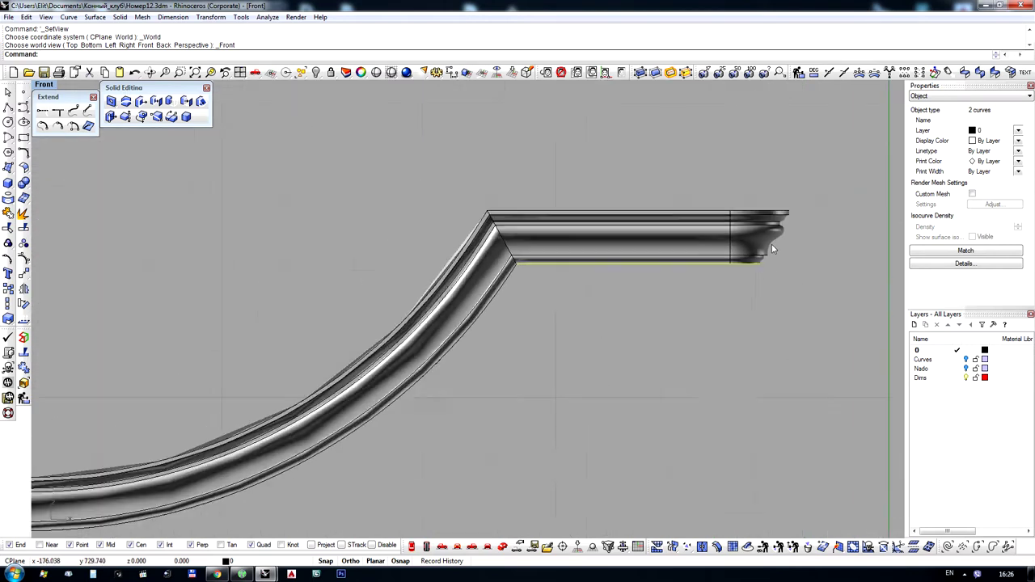
scroll(771, 244, "down", 3)
scroll(347, 224, "up", 5)
scroll(239, 270, "down", 3)
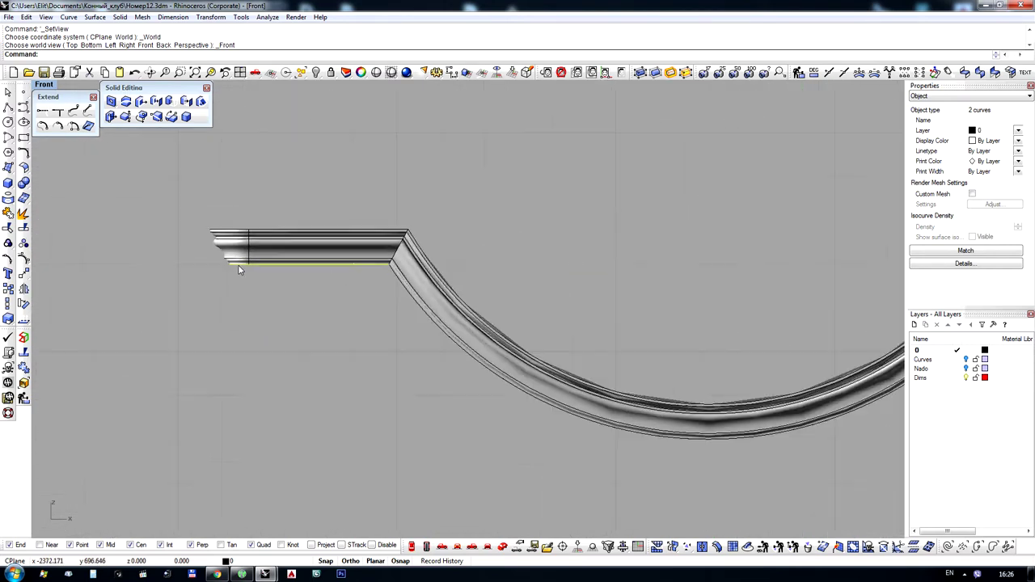
Explode the duplicated border curves, rejoin the 16 main segments into two closed curves, and delete the two tiny sliver curves at the profile base
scroll(343, 250, "up", 8)
key("ctrl+alt+w")
scroll(374, 341, "up", 5)
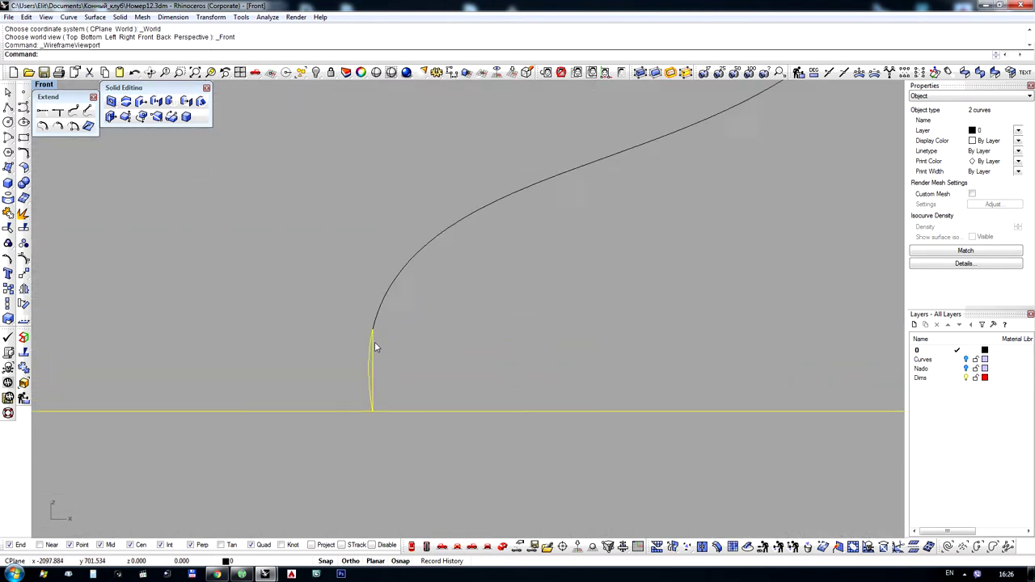
scroll(374, 346, "down", 3)
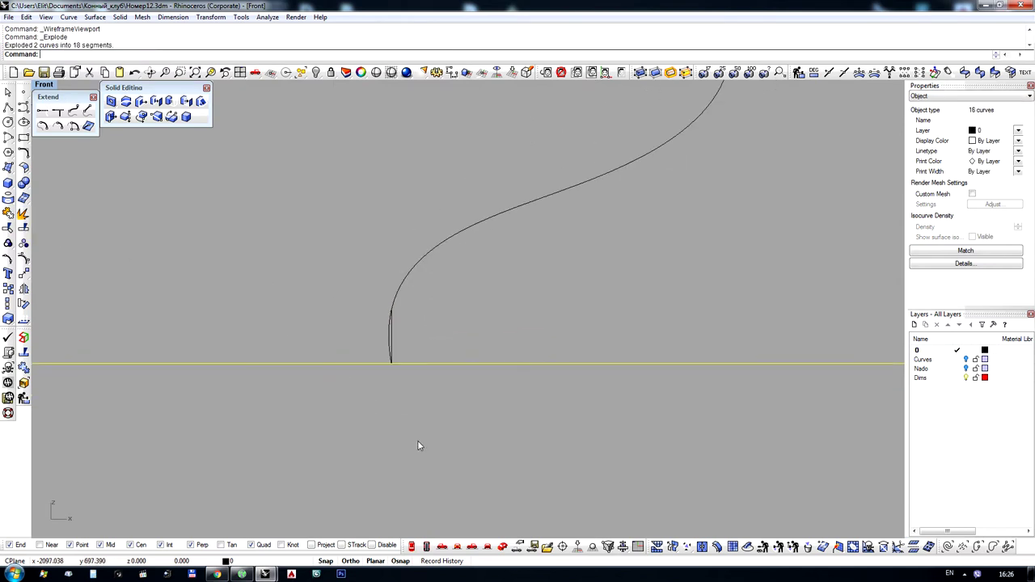
left_click_drag(335, 264, 461, 424)
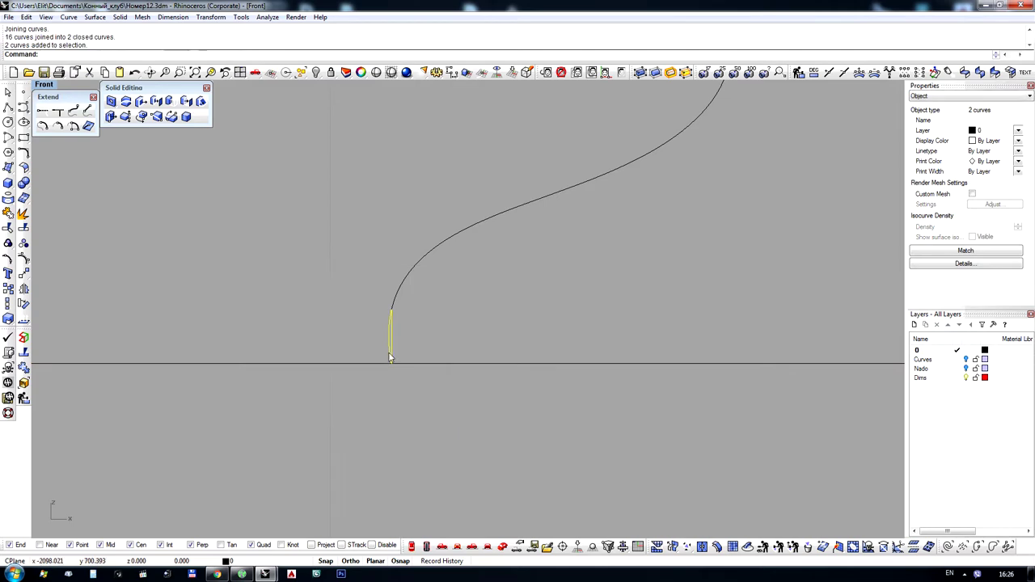
key("Delete")
Cap the underside opening of the first molding end with a planar surface from its closed border curve and delete that curve
scroll(436, 349, "down", 3)
left_click(441, 350)
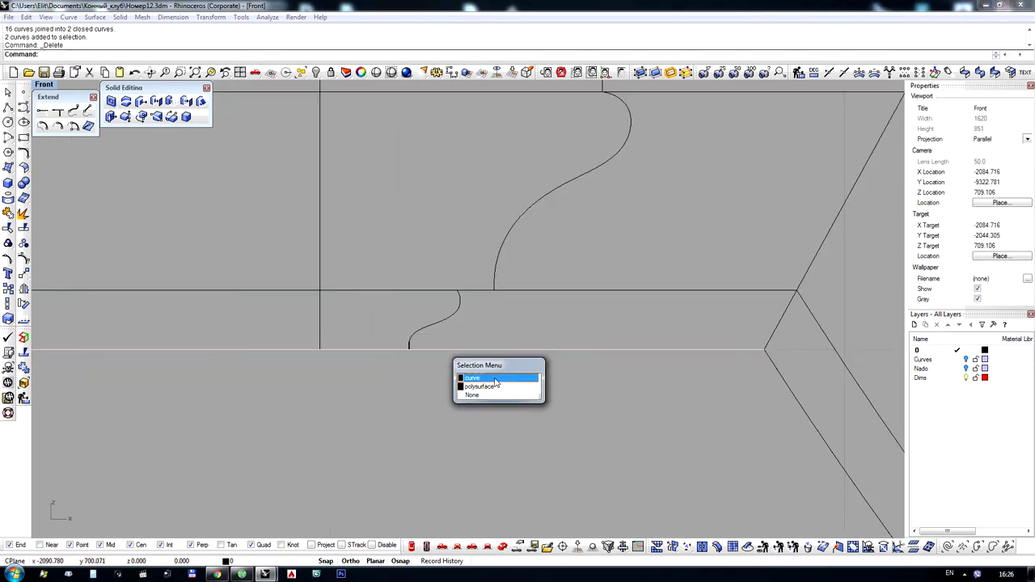
left_click(495, 378)
scroll(519, 490, "down", 2)
left_click(502, 547)
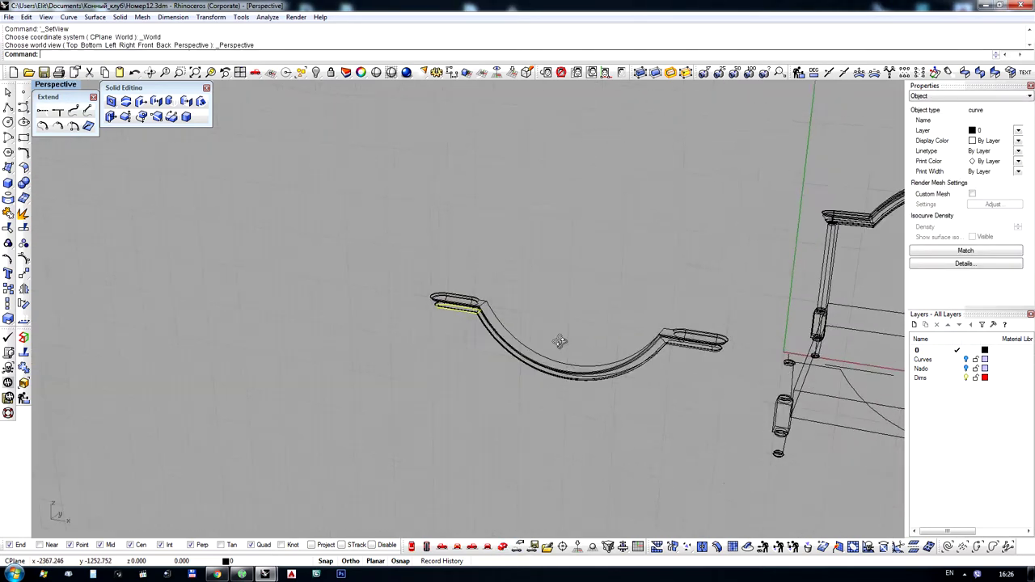
scroll(465, 316, "up", 3)
left_click(465, 315)
scroll(436, 309, "up", 5)
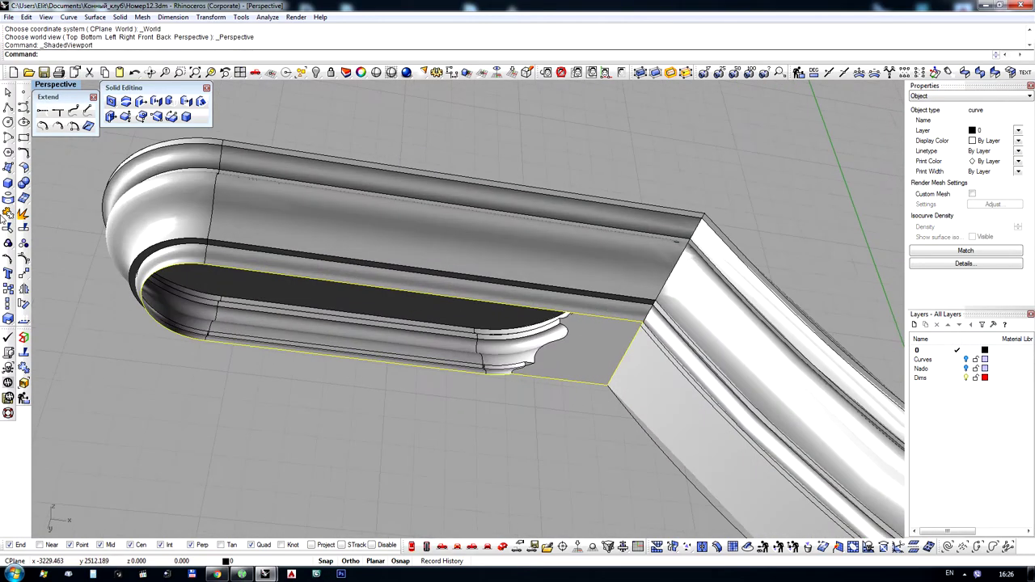
left_click(54, 182)
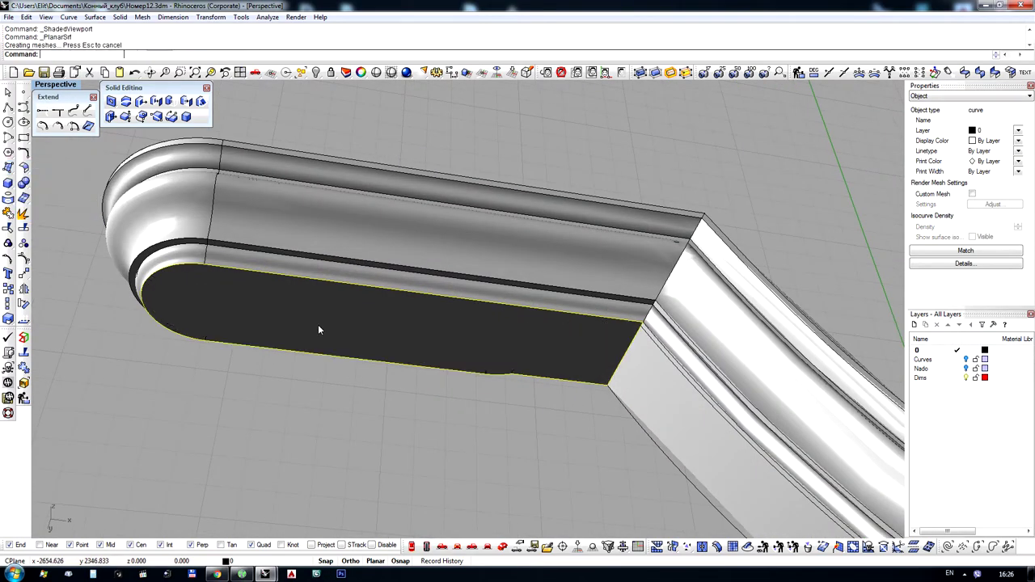
left_click(366, 325)
Join the border segments of the other molding end, cap its underside with a planar surface, and delete the leftover curves
scroll(180, 300, "down", 10)
scroll(651, 369, "up", 10)
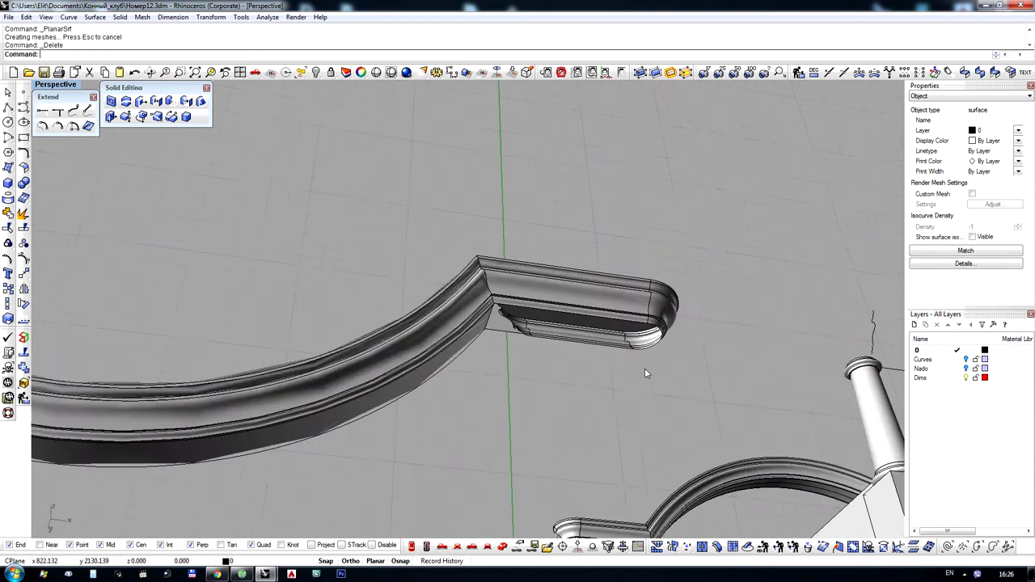
scroll(473, 314, "up", 2)
left_click(475, 312)
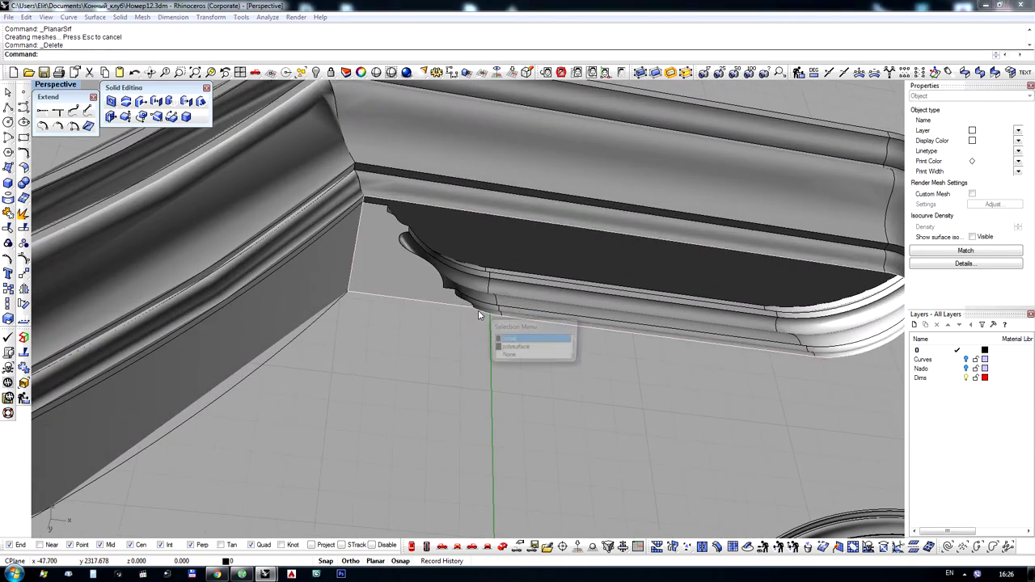
scroll(500, 314, "up", 4)
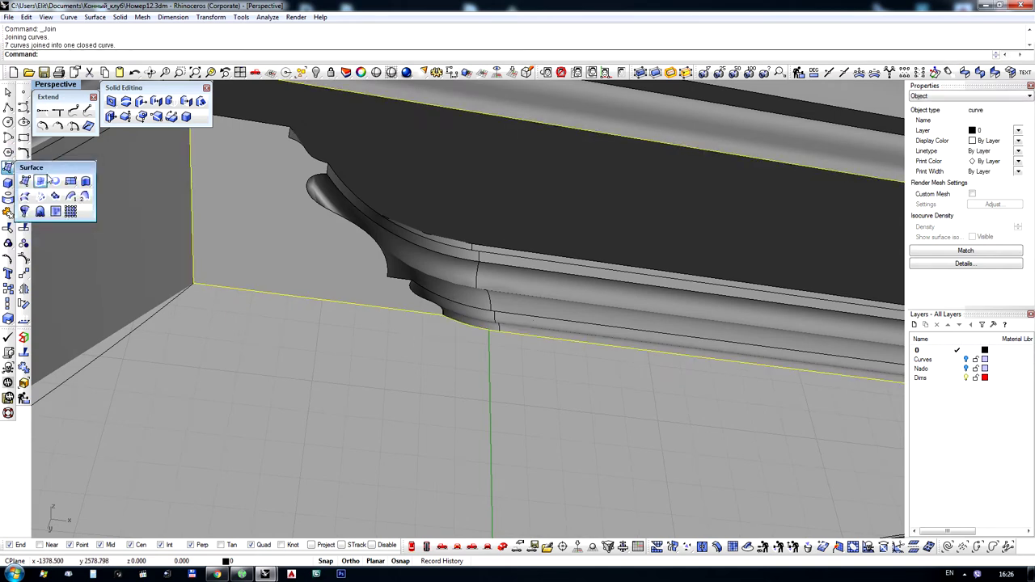
key("Delete")
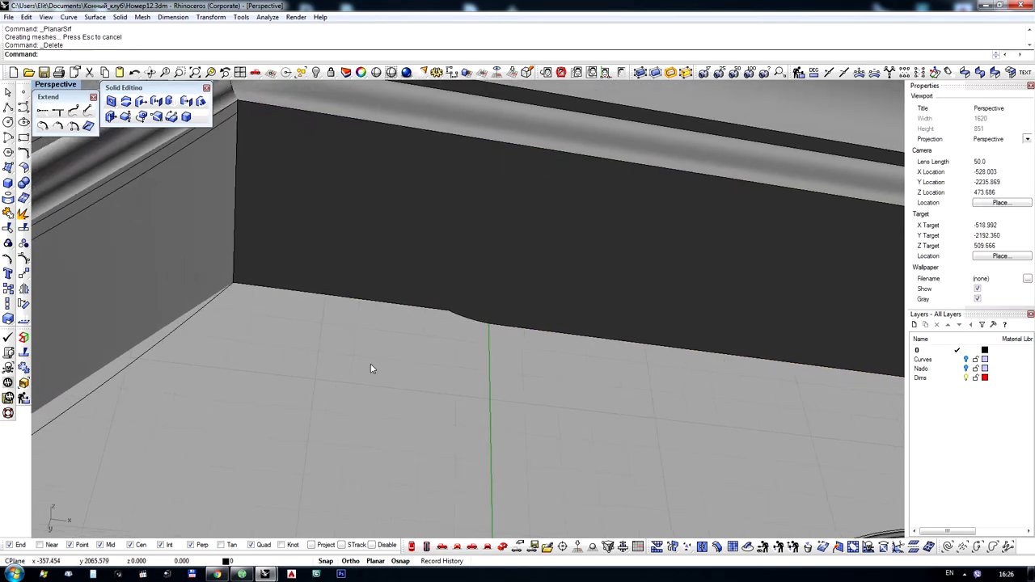
key("Delete")
Join both new underside caps with the footboard molding into one polysurface
scroll(524, 240, "down", 10)
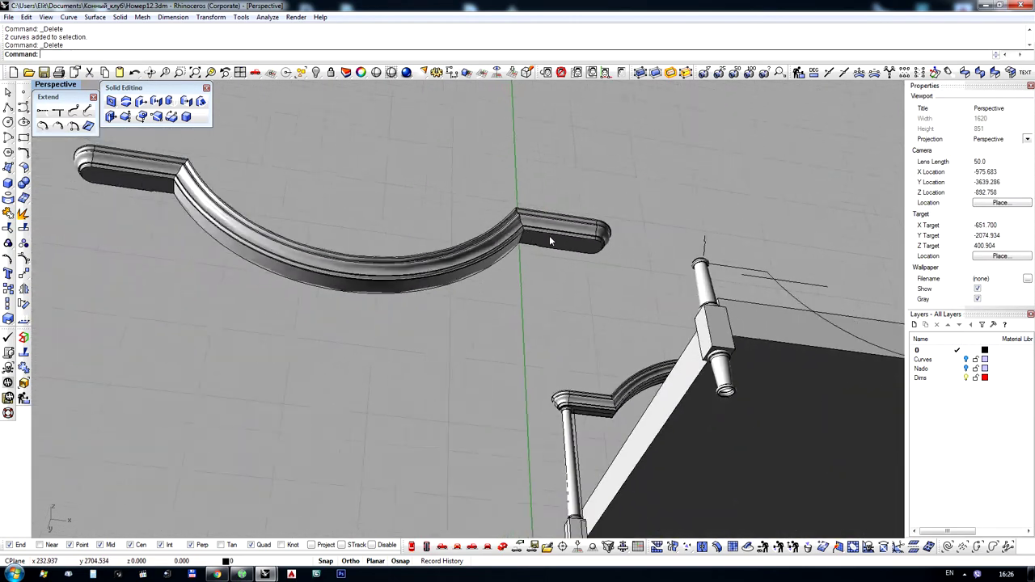
right_click_drag(527, 277, 260, 169)
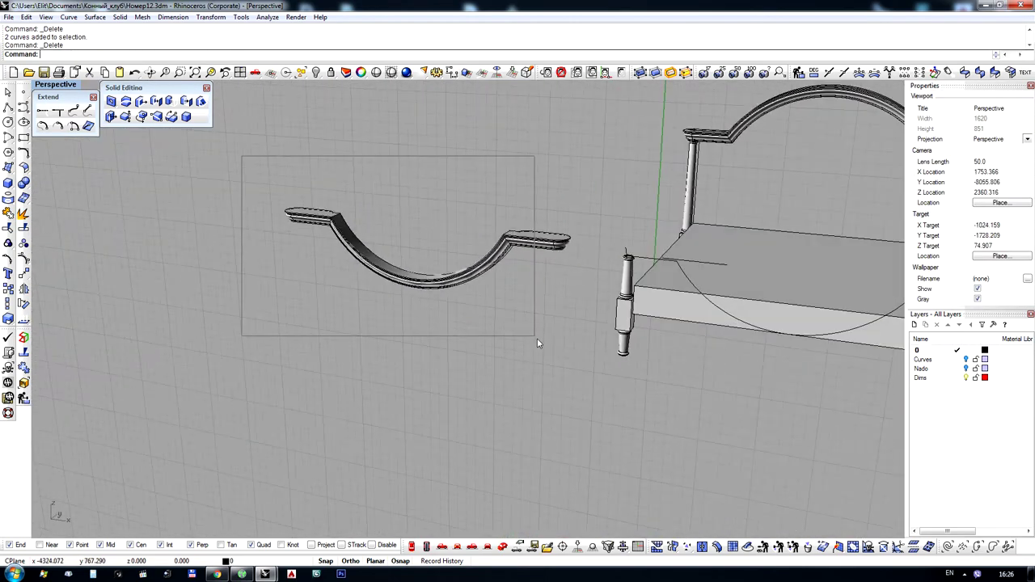
key("ctrl+j")
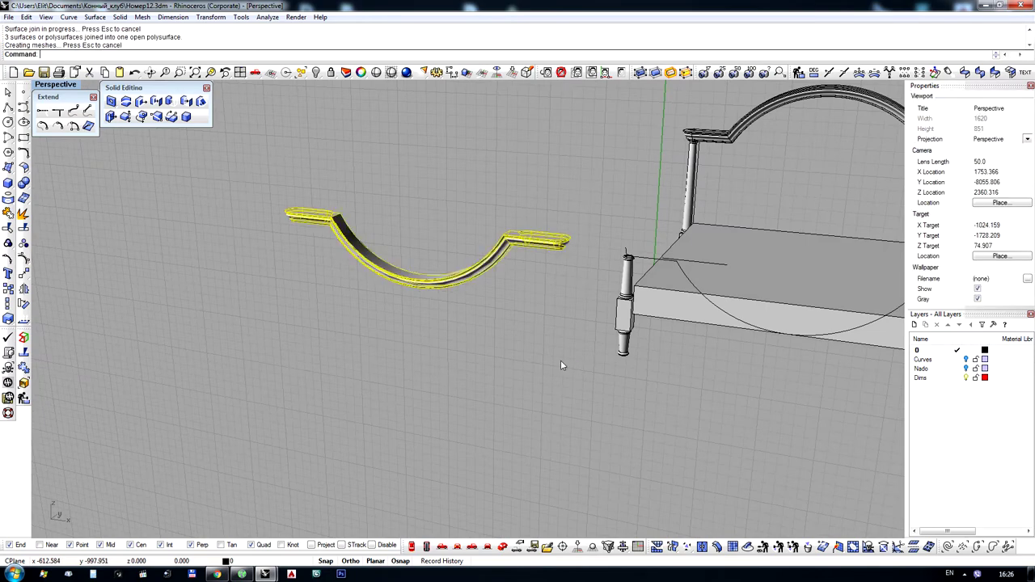
Move the joined arched molding across to the bed so its ends sit on the two footboard posts
right_click_drag(364, 324, 440, 346)
scroll(404, 309, "down", 4)
left_click_drag(400, 313, 575, 330)
left_click(584, 407)
right_click_drag(456, 401, 483, 358)
scroll(671, 245, "up", 12)
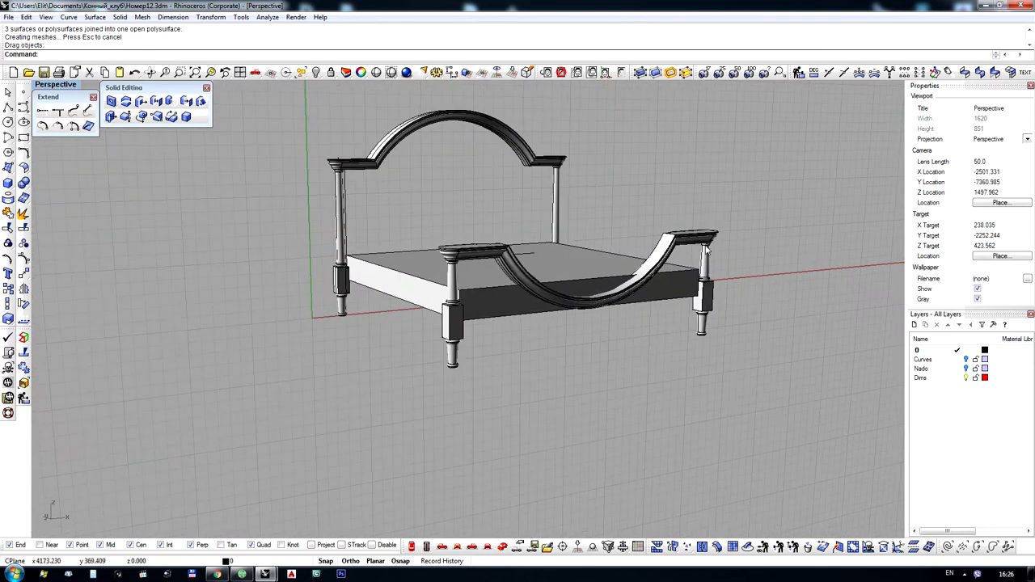
Reset the construction plane to World Top and shift the whole footboard assembly with its posts and curves clear of the bed base
scroll(602, 262, "down", 8)
right_click_drag(529, 296, 617, 295)
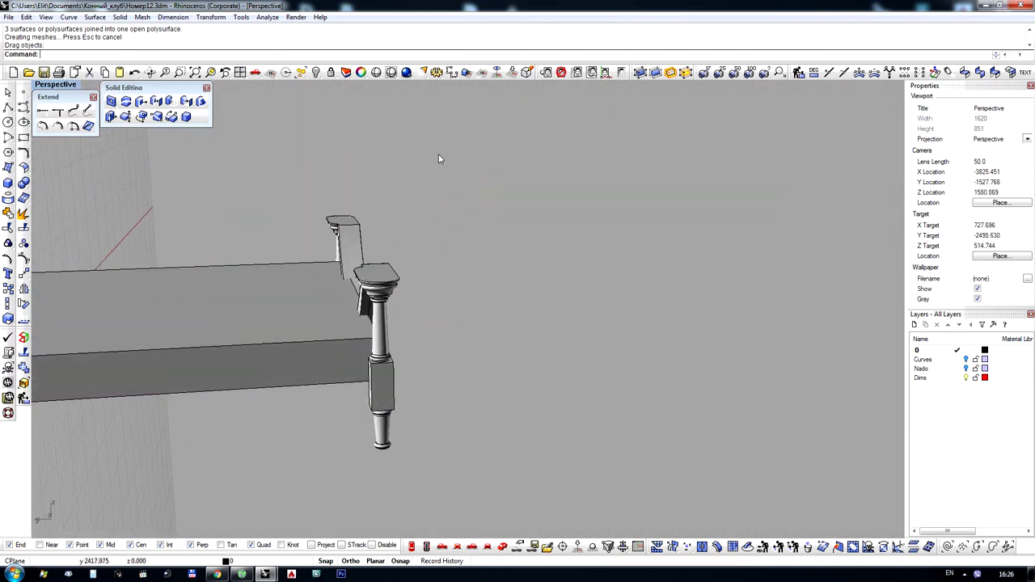
left_click(511, 73)
right_click_drag(453, 186, 373, 246)
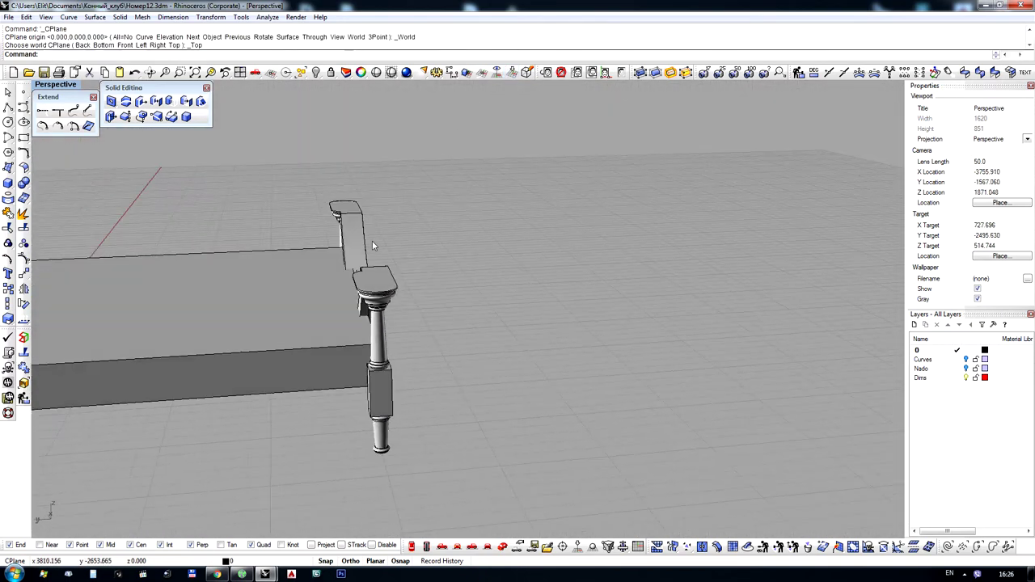
left_click_drag(250, 169, 461, 477)
right_click_drag(367, 323, 632, 354)
scroll(353, 334, "up", 3)
scroll(475, 360, "down", 4)
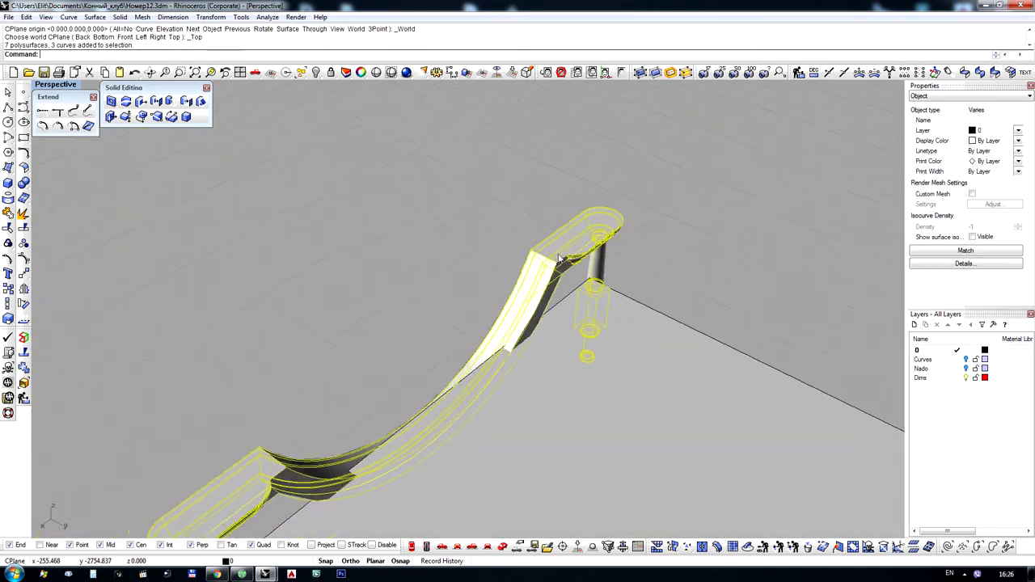
scroll(560, 262, "up", 10)
right_click_drag(582, 271, 561, 272)
scroll(561, 272, "down", 10)
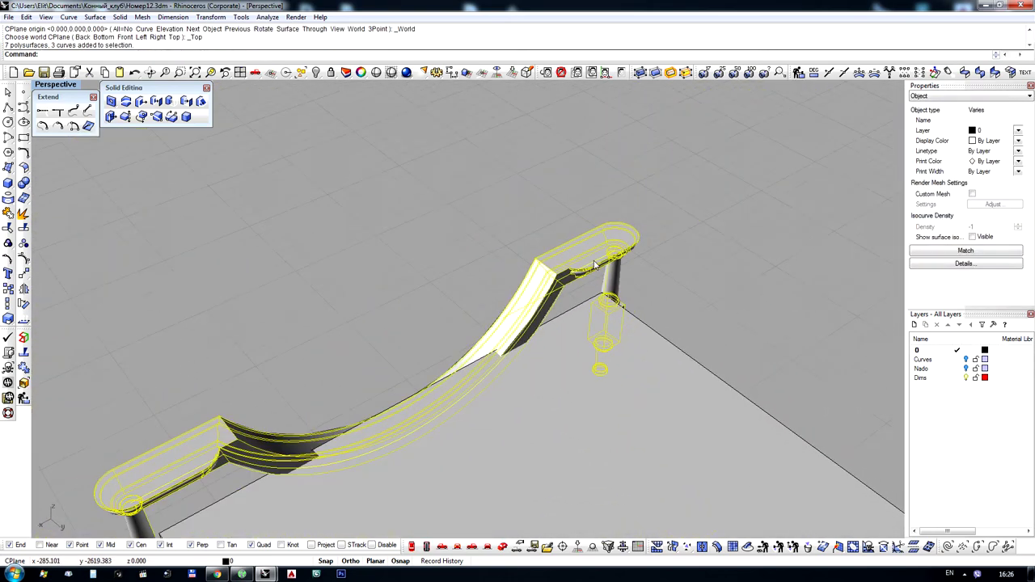
left_click_drag(593, 253, 529, 216)
scroll(492, 196, "up", 5)
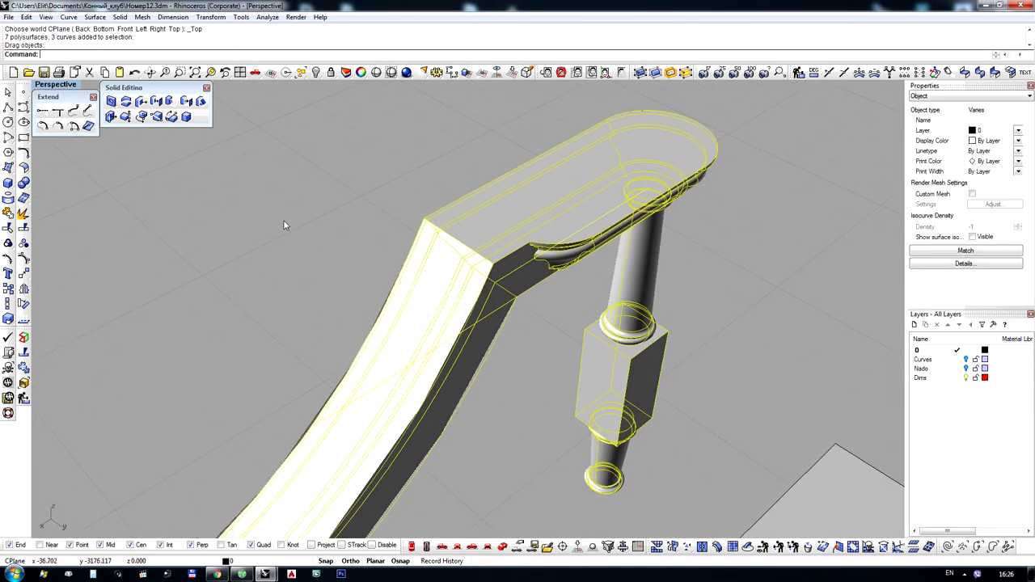
Move the footboard assembly from the molding's inner arch corner into line with the end corner of the bed base
left_click(491, 263)
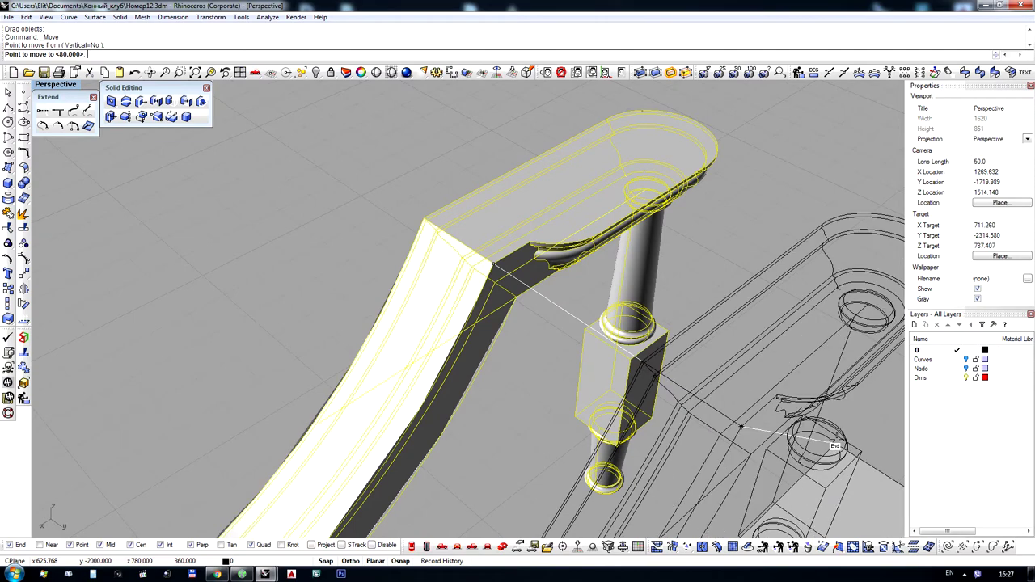
left_click(834, 443)
key("Escape")
scroll(495, 312, "down", 8)
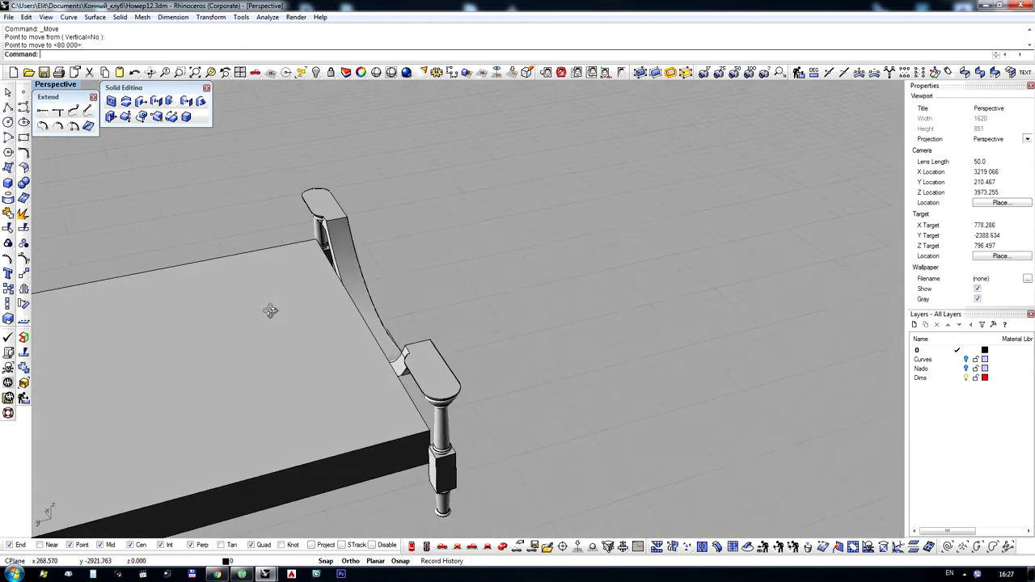
Enable a custom render mesh for the footboard molding and adjust its density in the detailed mesh options
right_click_drag(270, 311, 413, 278)
scroll(429, 291, "up", 8)
right_click_drag(462, 336, 556, 327)
scroll(409, 306, "down", 5)
scroll(557, 327, "down", 5)
right_click_drag(473, 317, 389, 268)
left_click(435, 239)
scroll(447, 318, "down", 3)
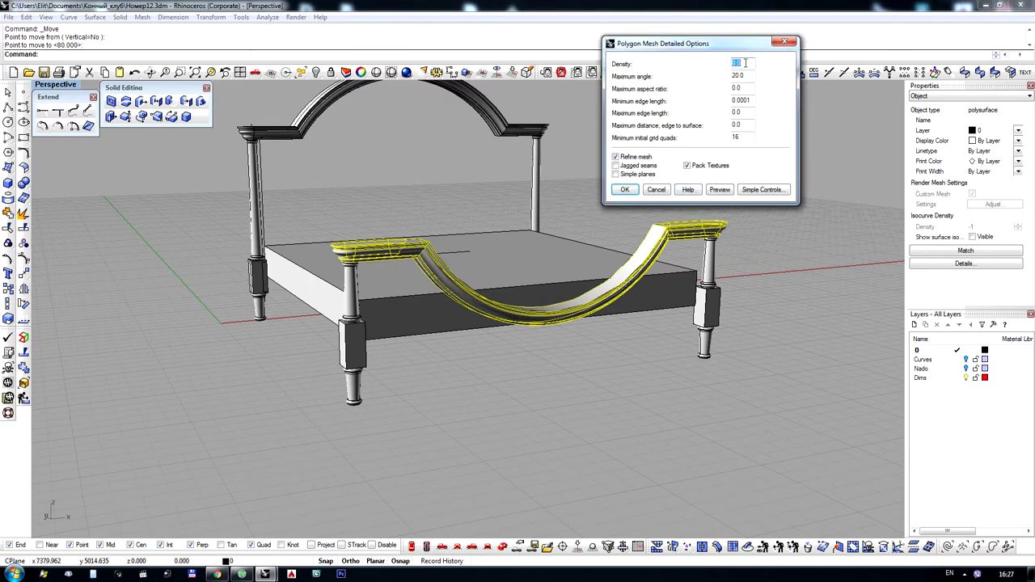
key("Return")
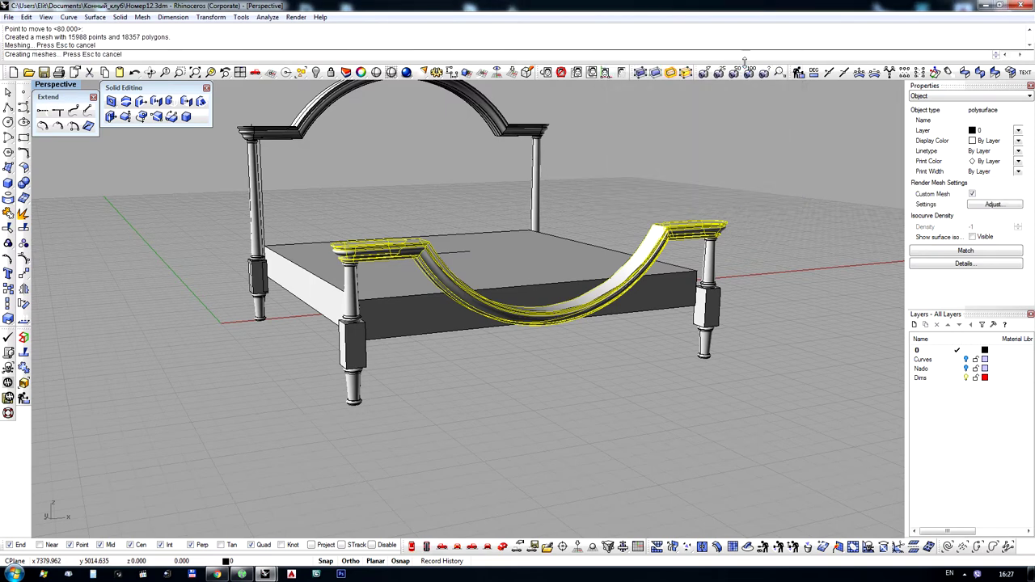
Examine the assembled bed from the front, both sides and above, checking how the footboard and headboard moldings sit on their posts
right_click_drag(611, 257, 665, 242)
scroll(670, 237, "down", 6)
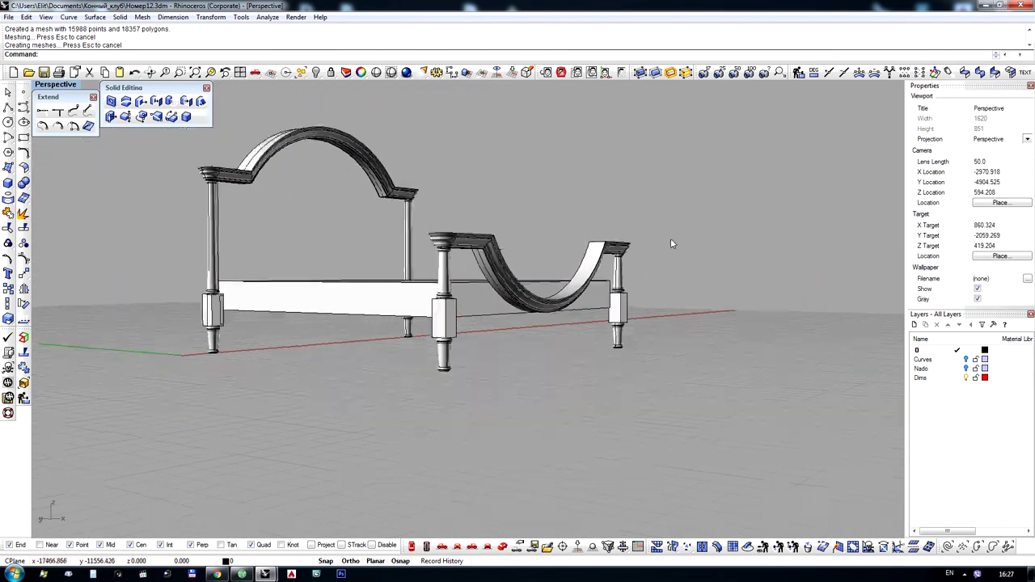
scroll(350, 238, "up", 3)
right_click_drag(395, 219, 435, 243)
scroll(343, 240, "up", 5)
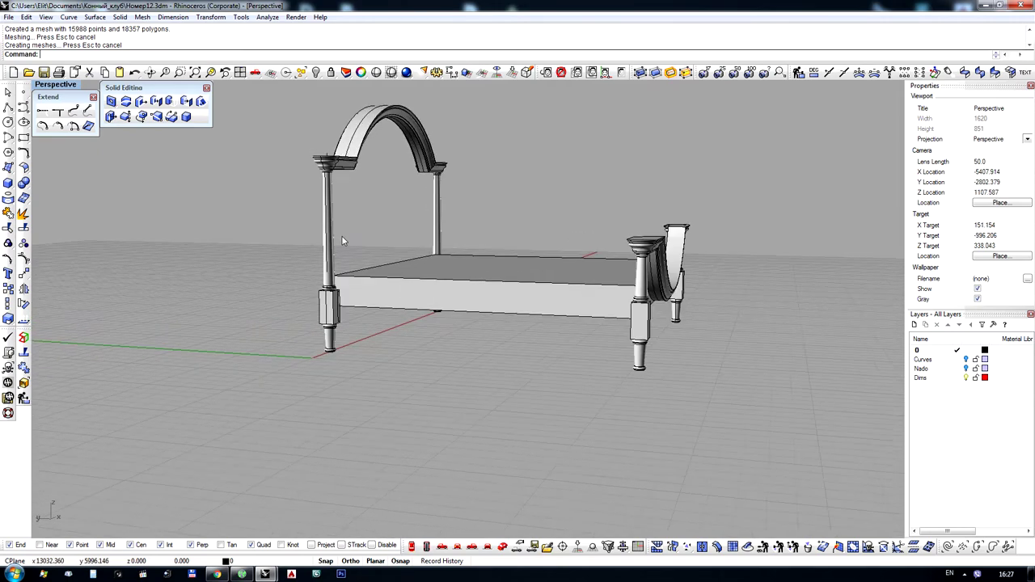
scroll(304, 289, "down", 7)
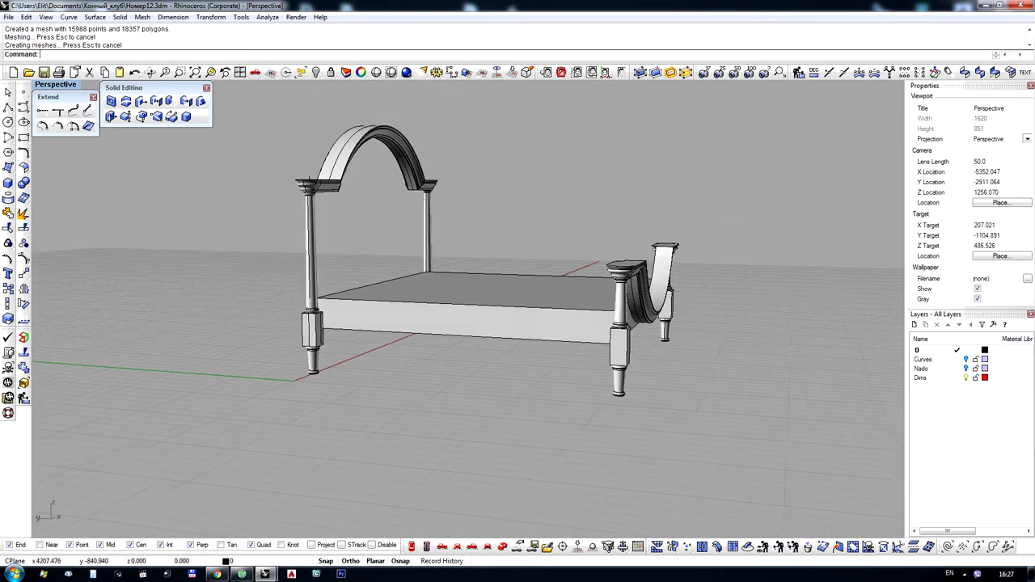
right_click_drag(540, 304, 445, 305)
scroll(419, 292, "up", 7)
scroll(416, 329, "down", 5)
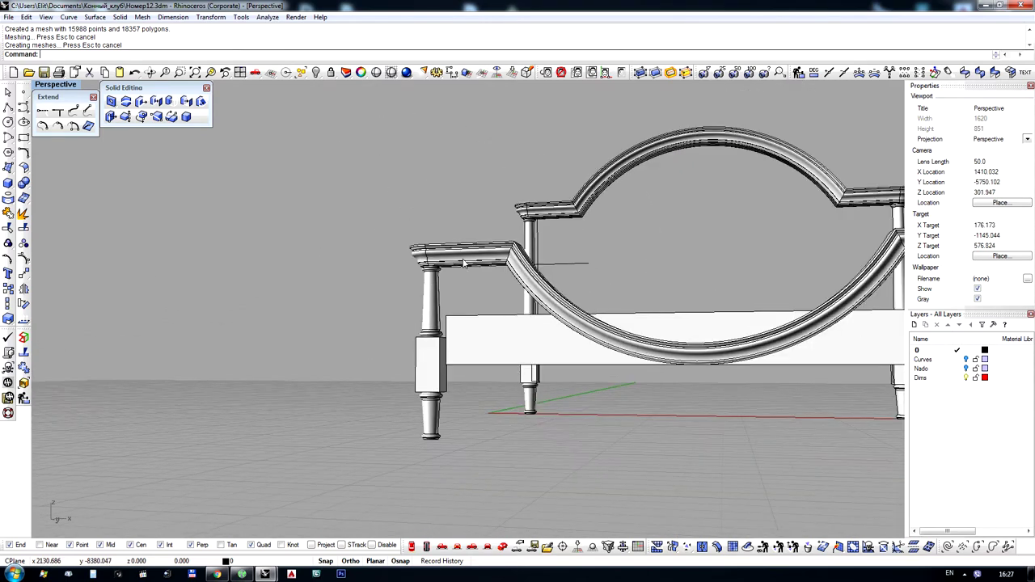
scroll(404, 307, "down", 5)
right_click_drag(404, 309, 439, 324)
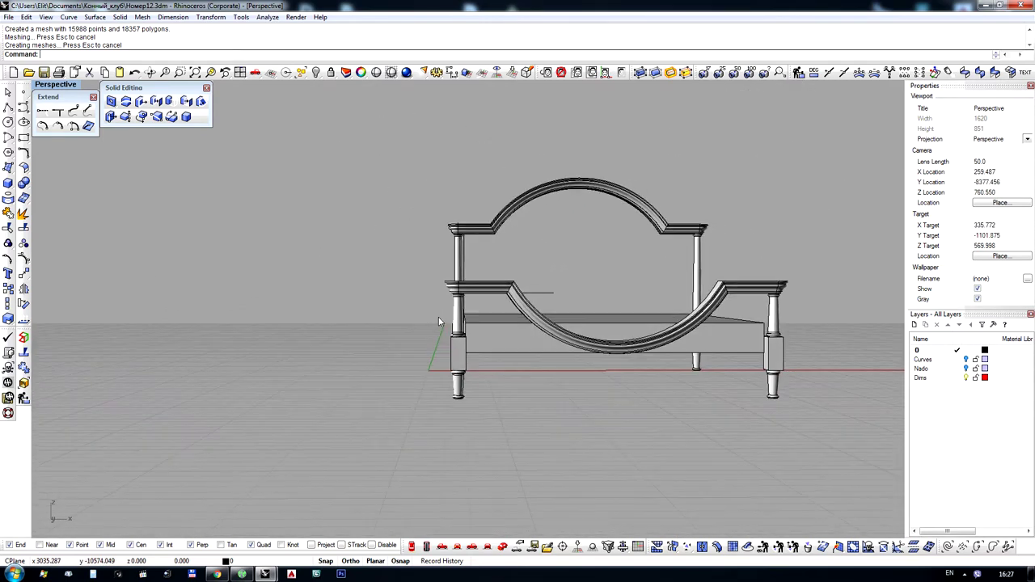
scroll(496, 352, "up", 9)
mouse_move(496, 353)
right_mouse_down()
mouse_move(414, 346)
mouse_move(342, 266)
mouse_move(367, 261)
mouse_move(489, 354)
right_mouse_up()
scroll(414, 346, "down", 5)
right_click_drag(387, 350, 525, 327)
right_click_drag(485, 356, 406, 363)
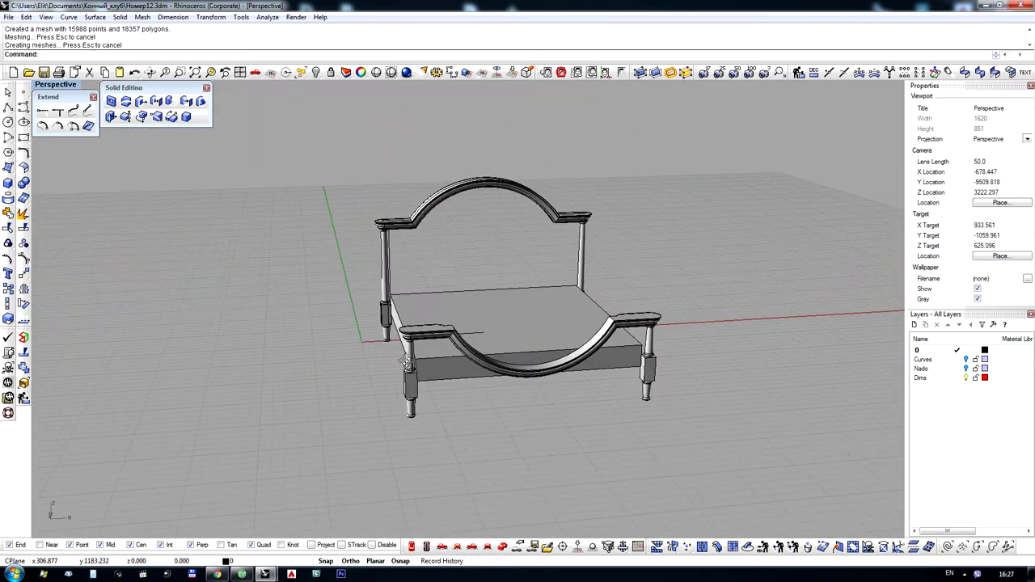
Examine the headboard posts, square leg blocks and molding end for leftover construction curves
scroll(370, 299, "up", 8)
right_click_drag(370, 299, 602, 296)
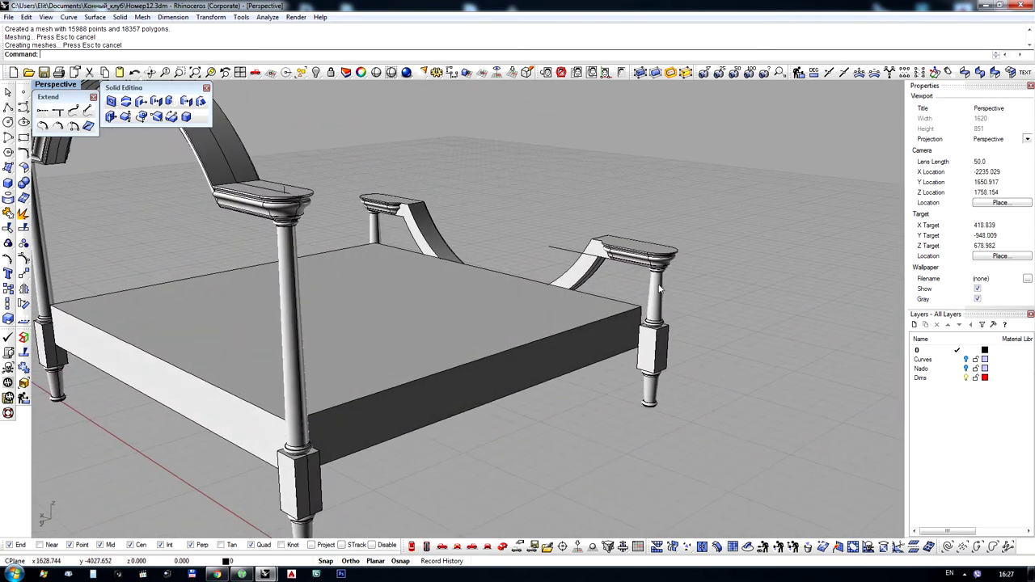
scroll(634, 293, "down", 7)
right_click_drag(464, 293, 330, 286)
scroll(331, 287, "up", 6)
right_click_drag(401, 357, 354, 371)
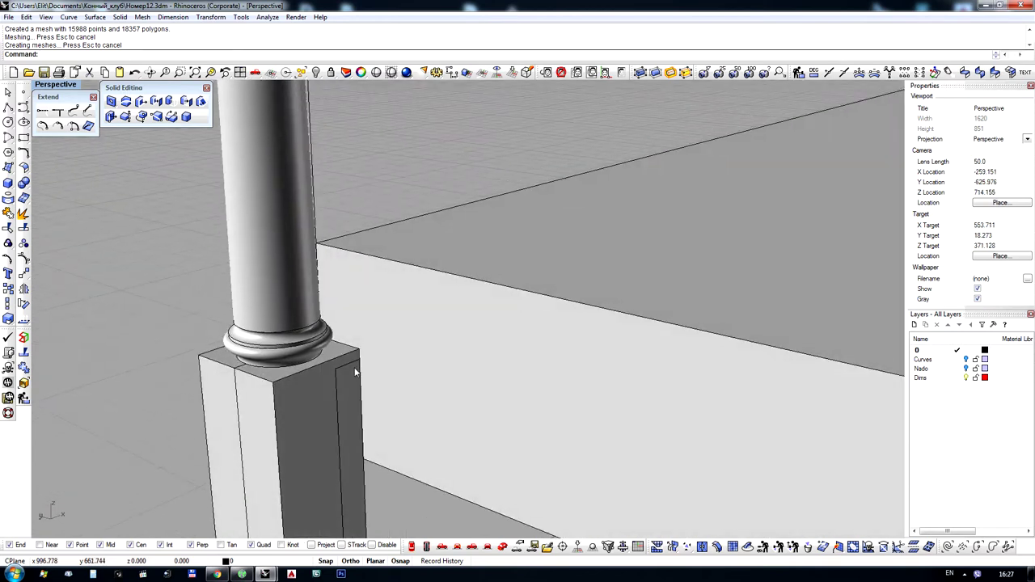
left_click(371, 388)
left_click(384, 399)
scroll(550, 307, "down", 10)
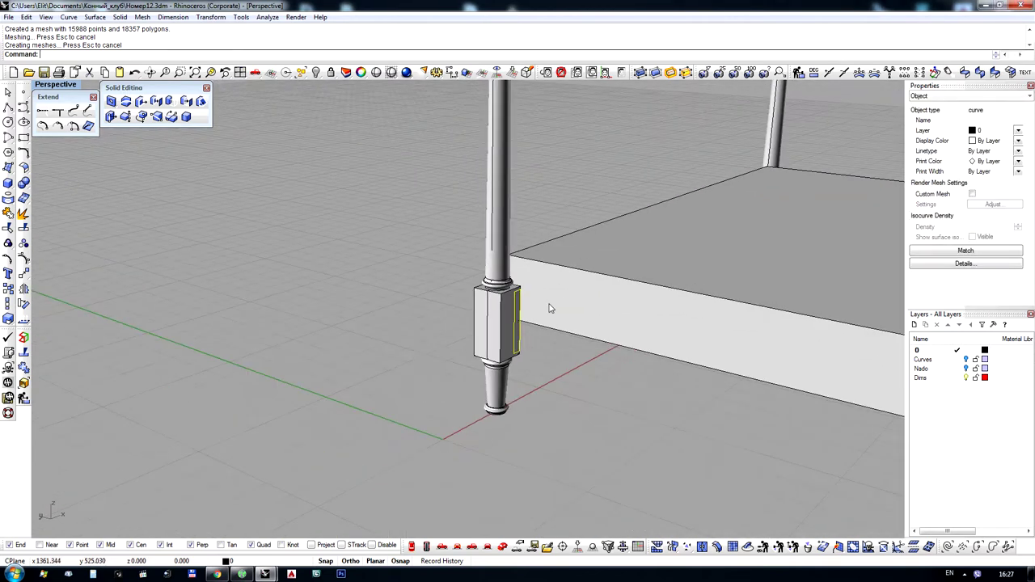
right_click_drag(550, 307, 617, 363)
left_click(616, 363)
scroll(478, 445, "down", 5)
left_click_drag(419, 430, 609, 170)
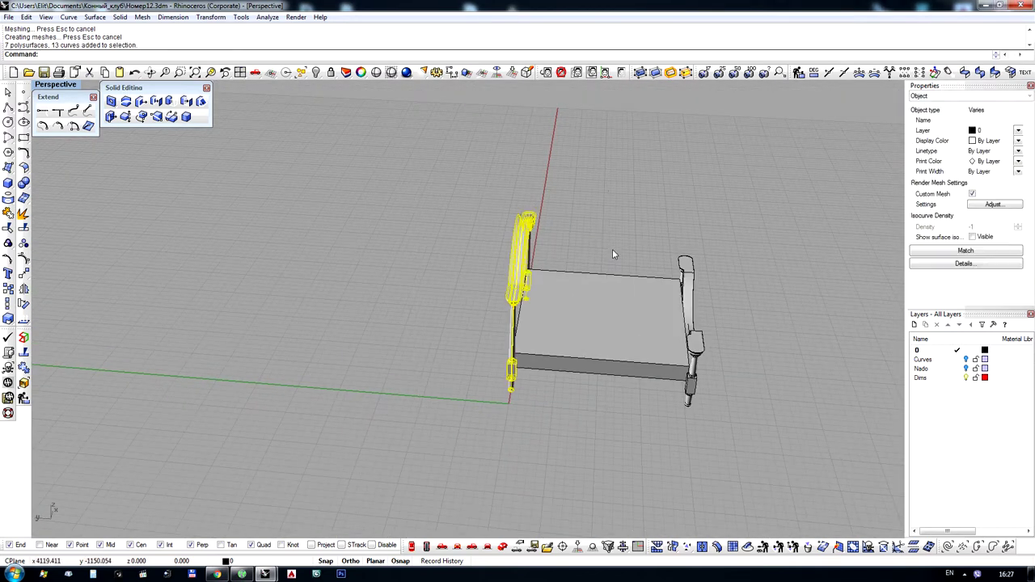
left_click(616, 257)
right_click_drag(616, 258, 507, 346)
scroll(439, 277, "up", 10)
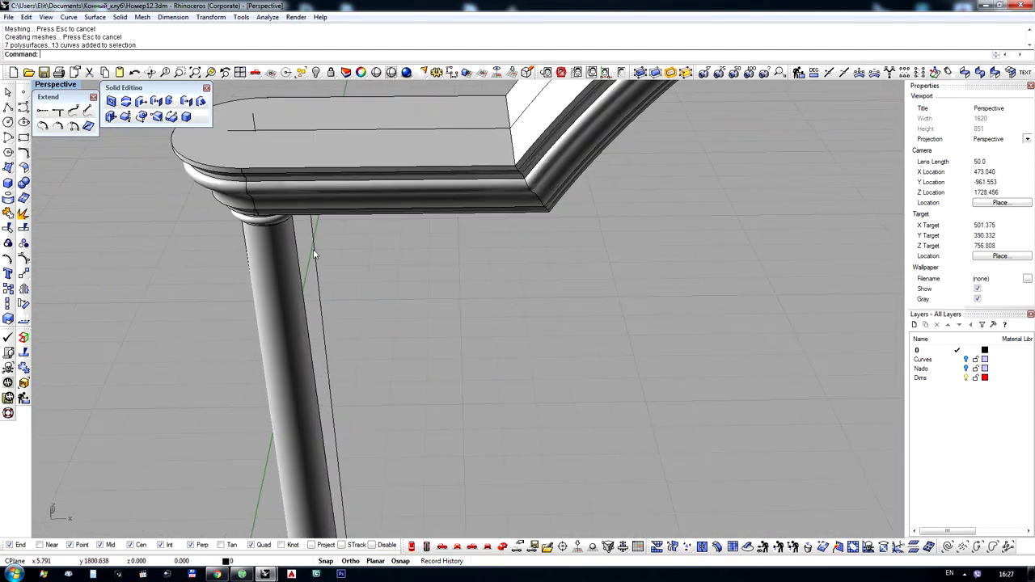
Examine the vertical guide line beside the headboard post and the curve along the underside of the headboard arch
left_click(315, 255)
scroll(434, 318, "down", 5)
right_click_drag(434, 319, 452, 236)
scroll(441, 153, "up", 4)
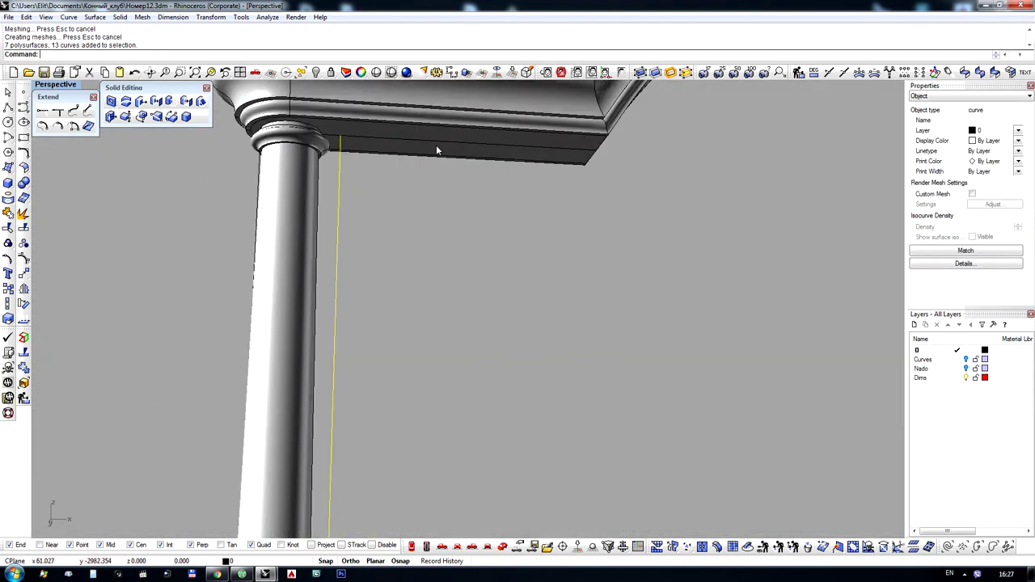
left_click(430, 142)
left_click(462, 171)
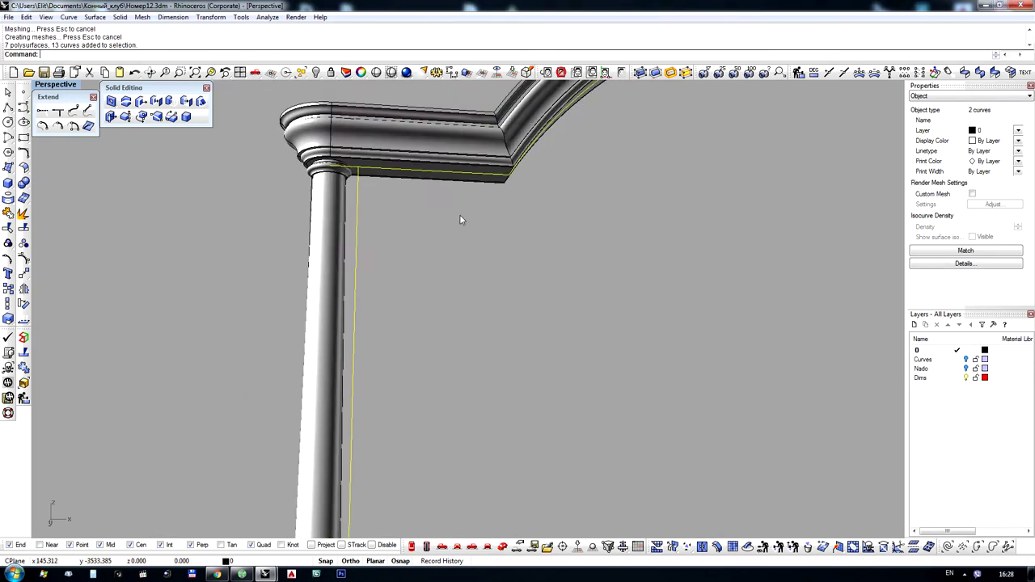
scroll(459, 214, "down", 8)
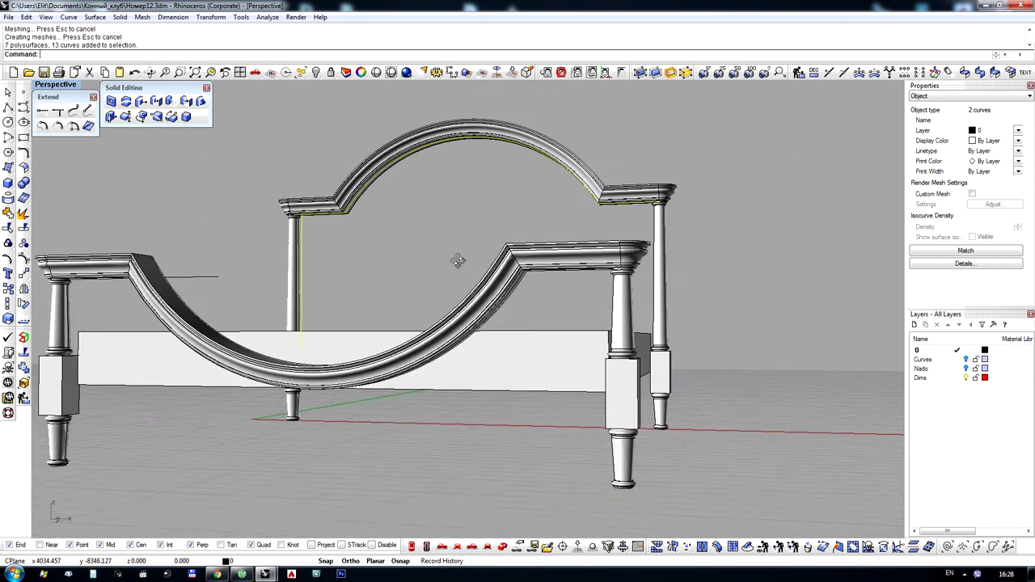
right_click_drag(457, 261, 566, 295)
scroll(719, 181, "up", 6)
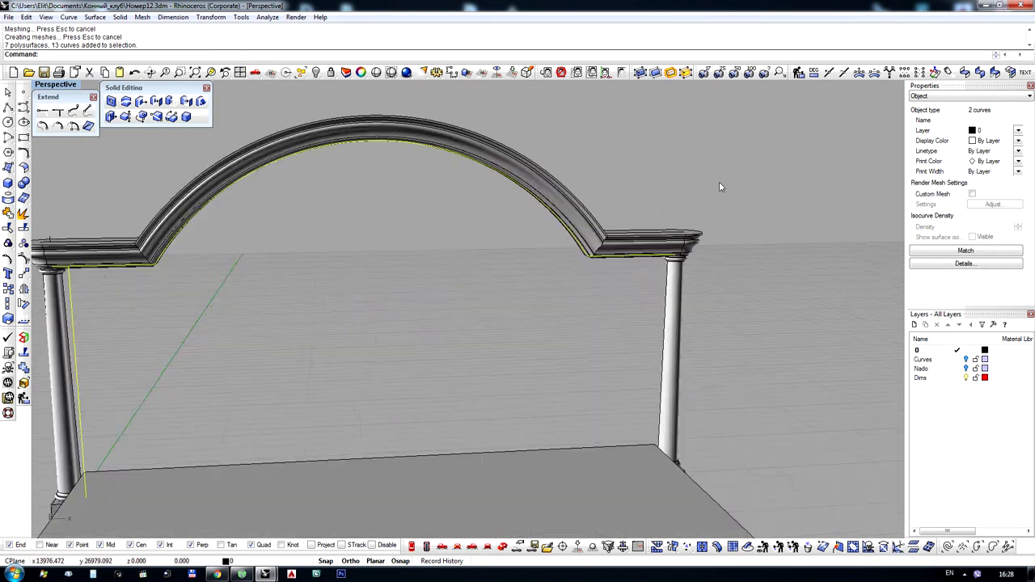
scroll(628, 196, "down", 10)
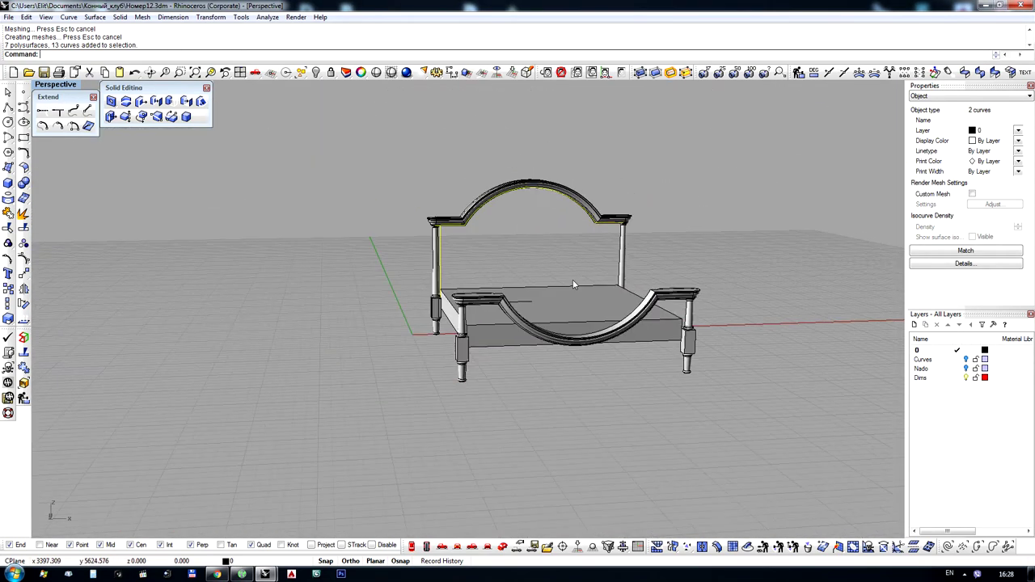
In the front view, enable projected object snaps and select the vertical line beside the headboard post and the arch's underside curve
left_click(458, 547)
scroll(415, 201, "up", 8)
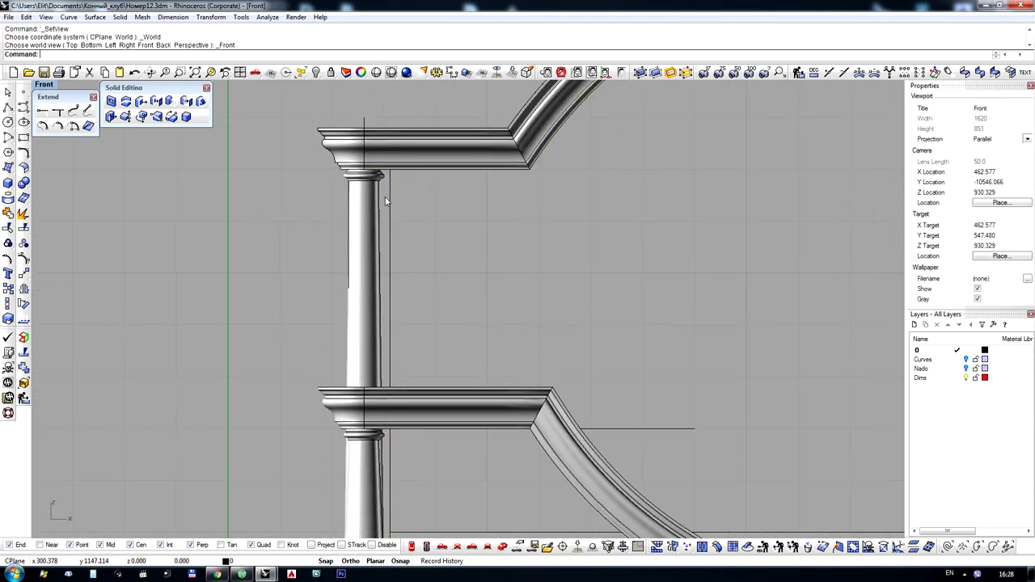
left_click(387, 201)
scroll(387, 201, "down", 2)
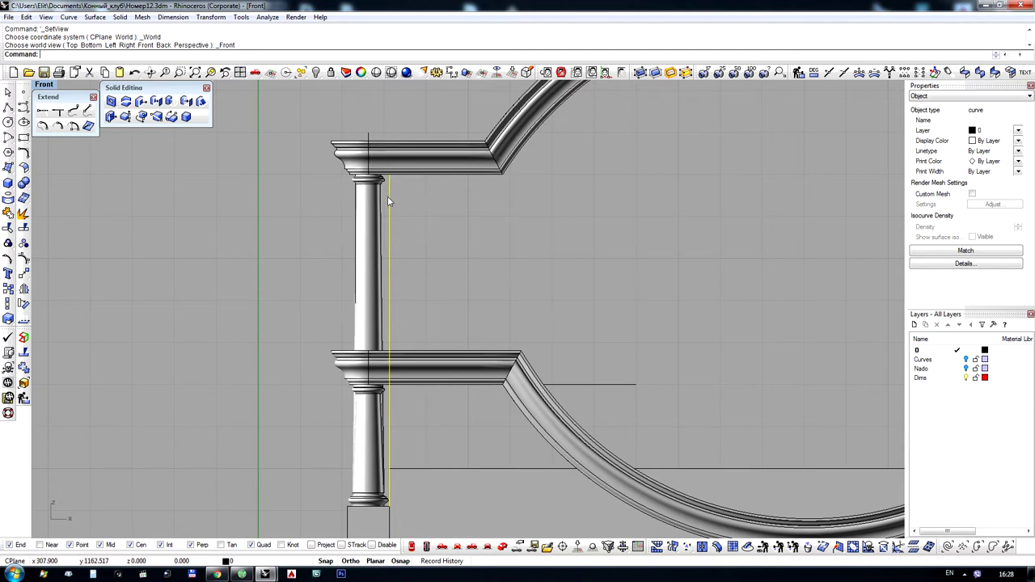
scroll(421, 215, "down", 3)
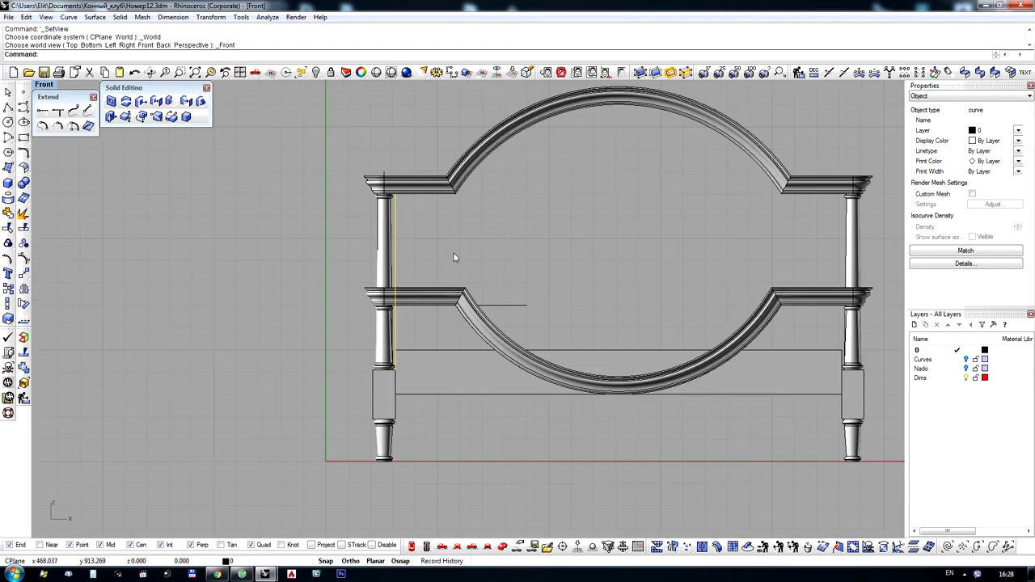
scroll(437, 176, "up", 5)
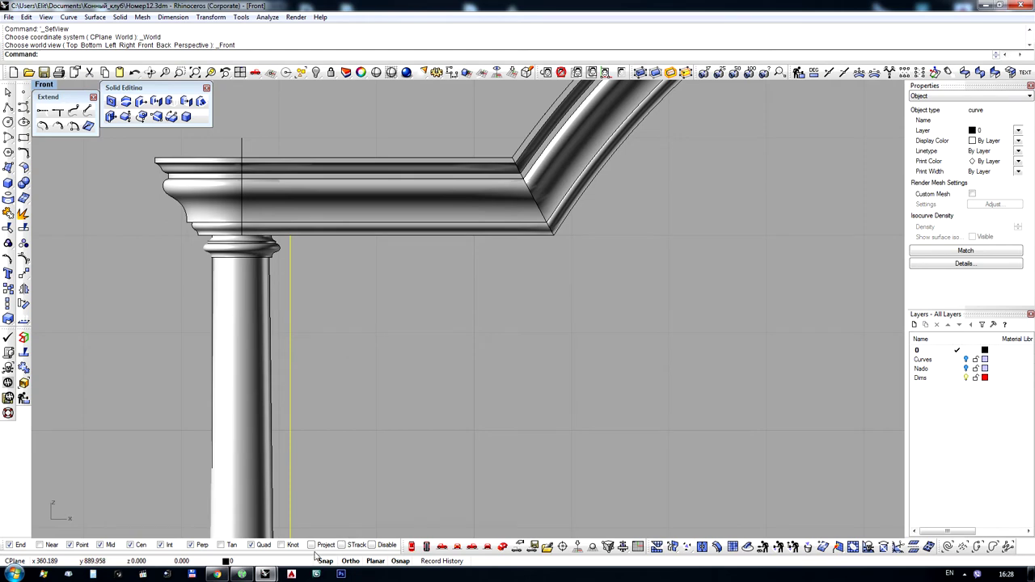
left_click(342, 238)
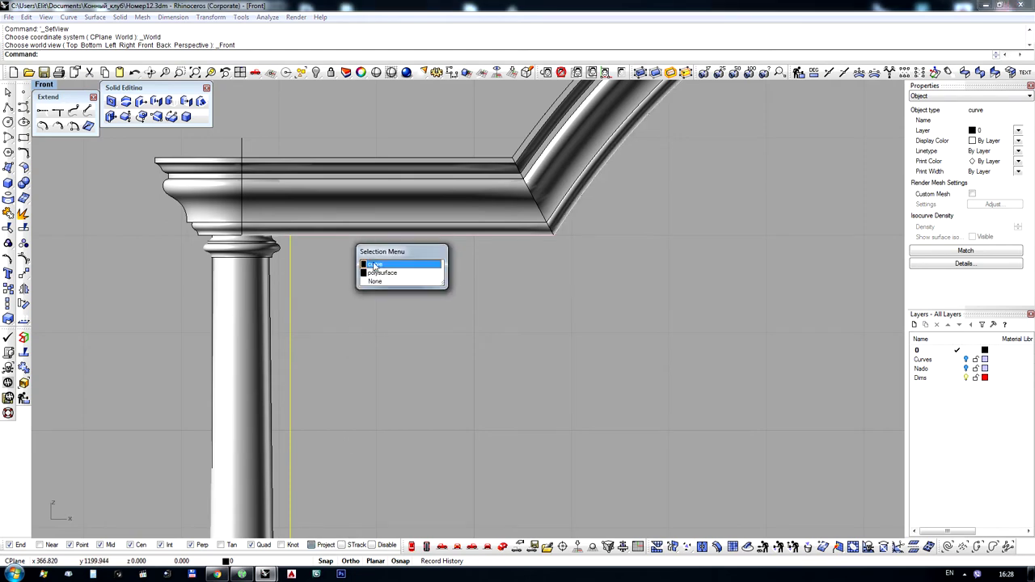
left_click(378, 270)
scroll(306, 250, "down", 2)
scroll(306, 250, "down", 3)
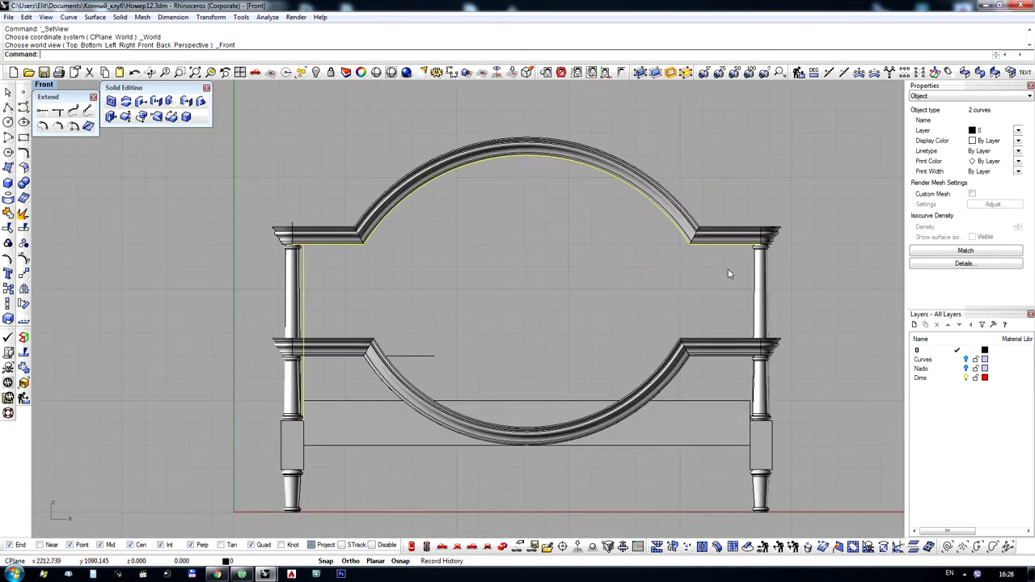
scroll(455, 342, "down", 3)
scroll(415, 353, "up", 7)
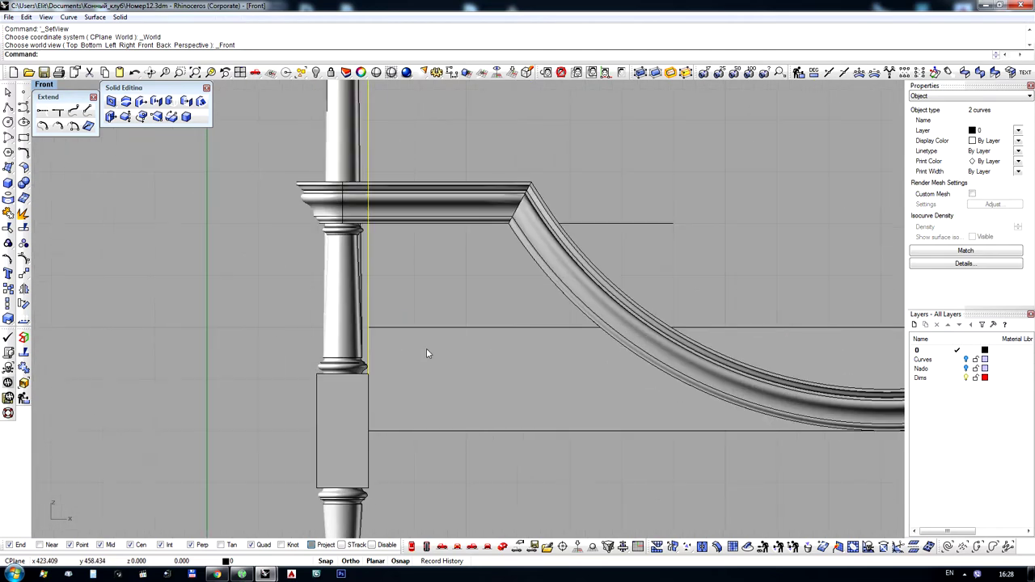
In wireframe display, draw a horizontal line along the bed base's top edge between its two end corners and add it to the selection
key("ctrl+alt+w")
right_click_drag(411, 359, 350, 299)
left_click(8, 109)
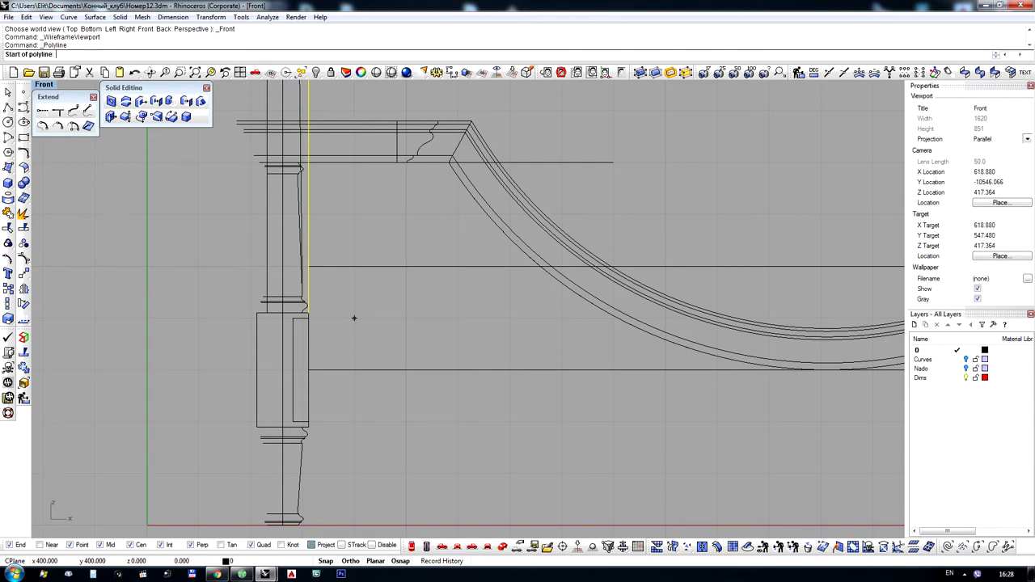
left_click(319, 271)
scroll(332, 277, "down", 3)
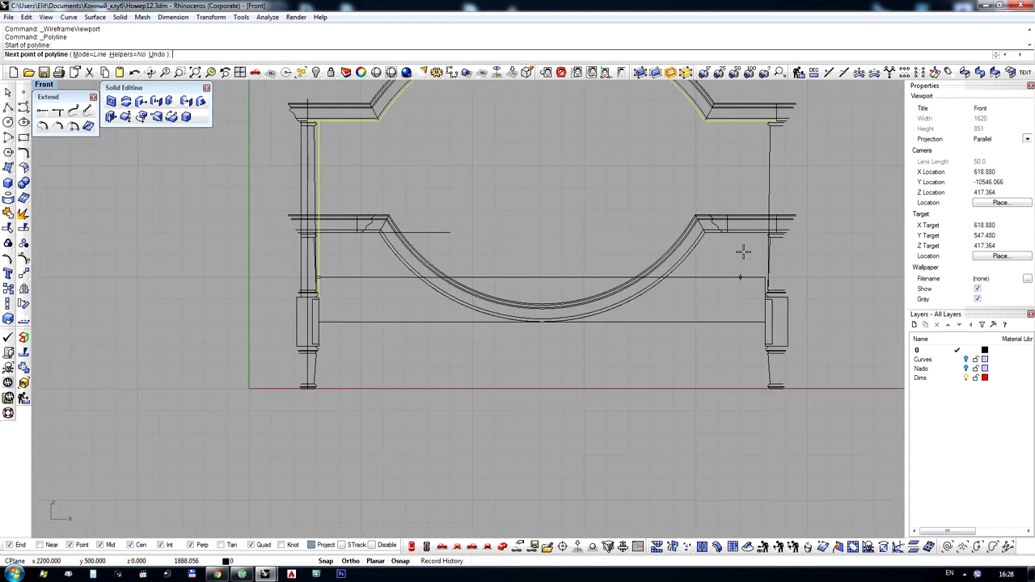
scroll(748, 255, "up", 3)
left_click(789, 310)
key("Return")
left_click(782, 314)
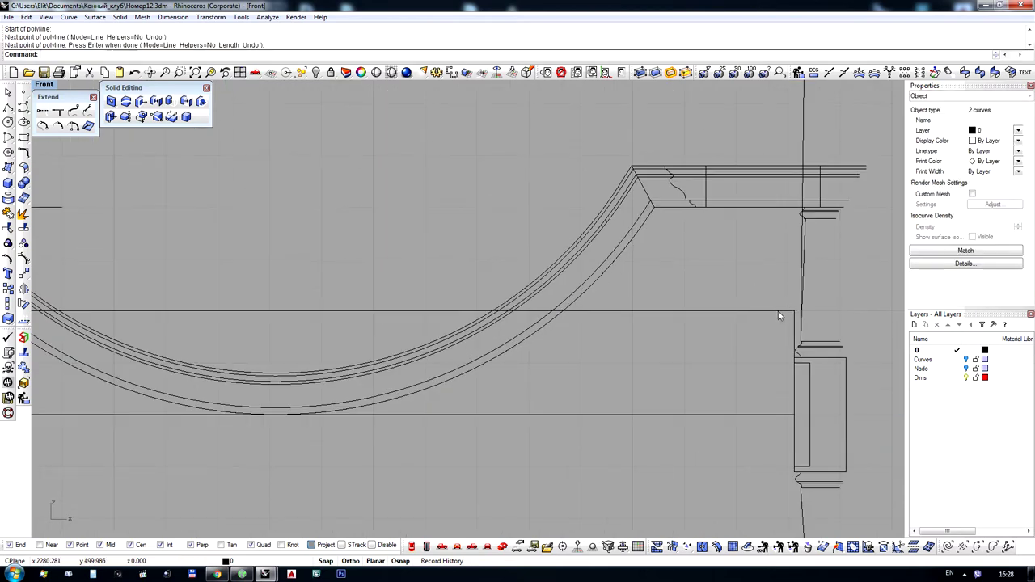
left_click(833, 338)
scroll(566, 339, "down", 3)
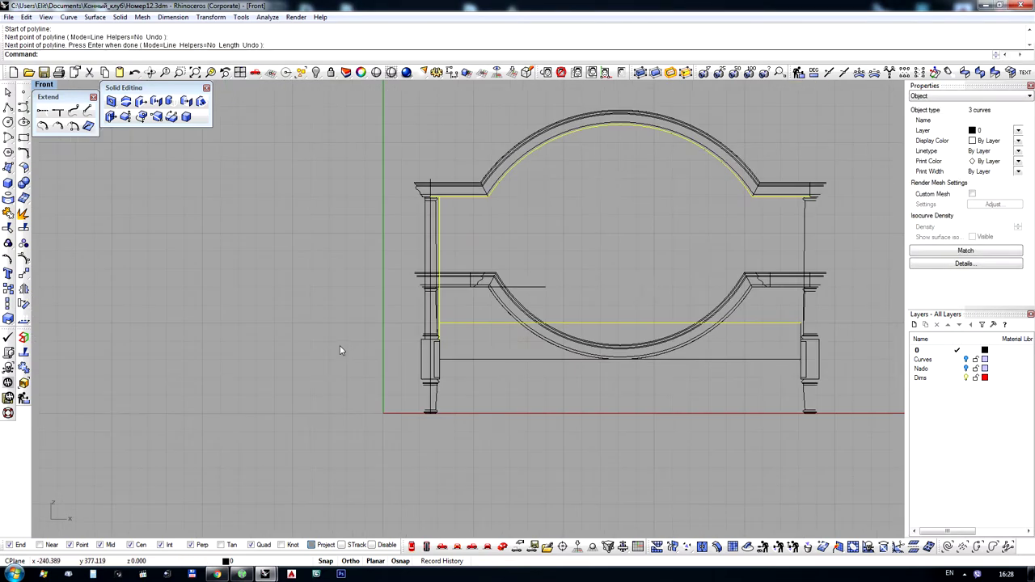
Draw a second horizontal line between the upper inner corners of the two leg-block panels and add it to the selection
scroll(342, 351, "up", 4)
right_click(529, 339)
left_click(535, 342)
scroll(344, 329, "down", 7)
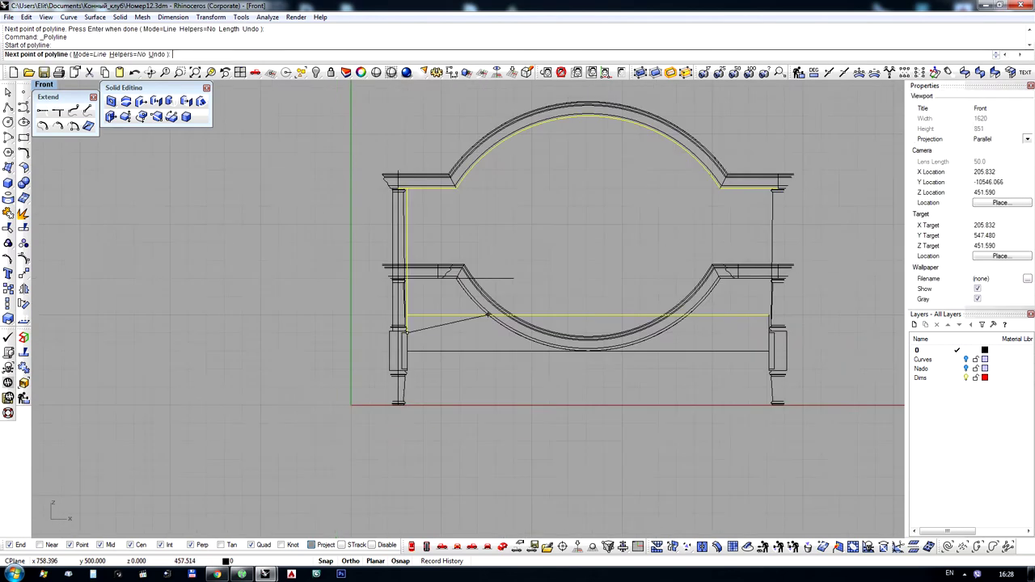
scroll(740, 326, "up", 4)
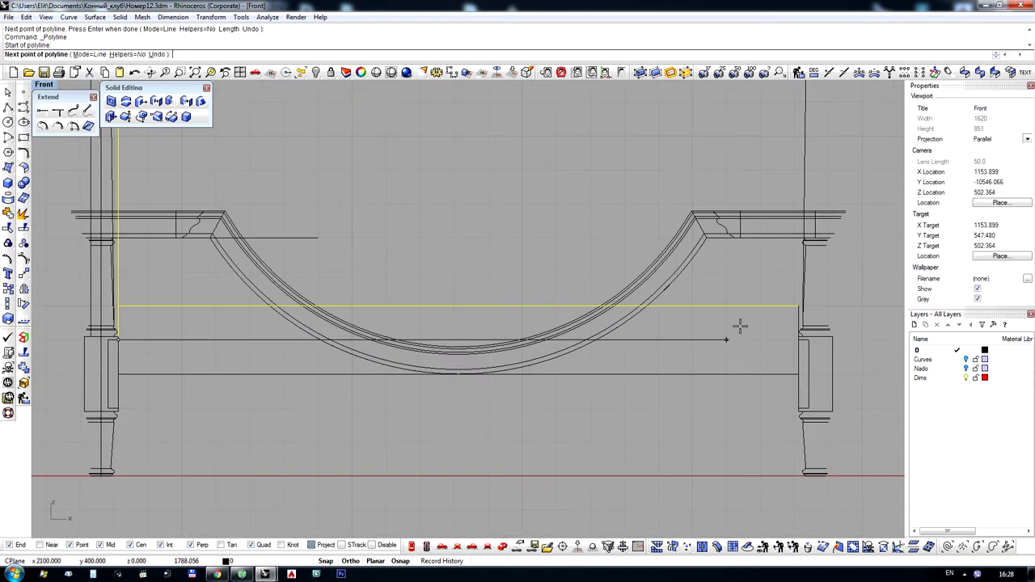
left_click(793, 338)
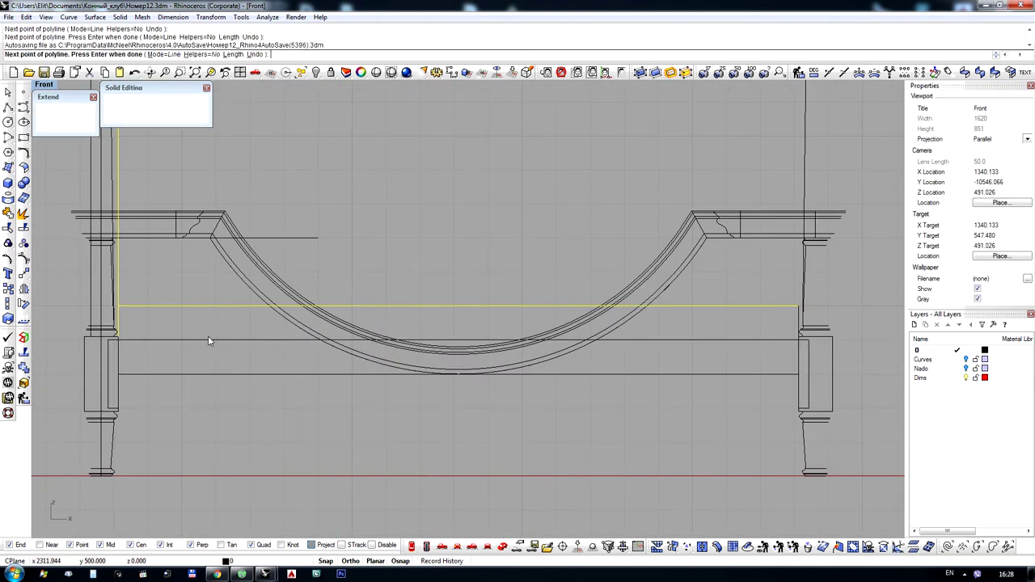
key("Return")
scroll(202, 355, "up", 5)
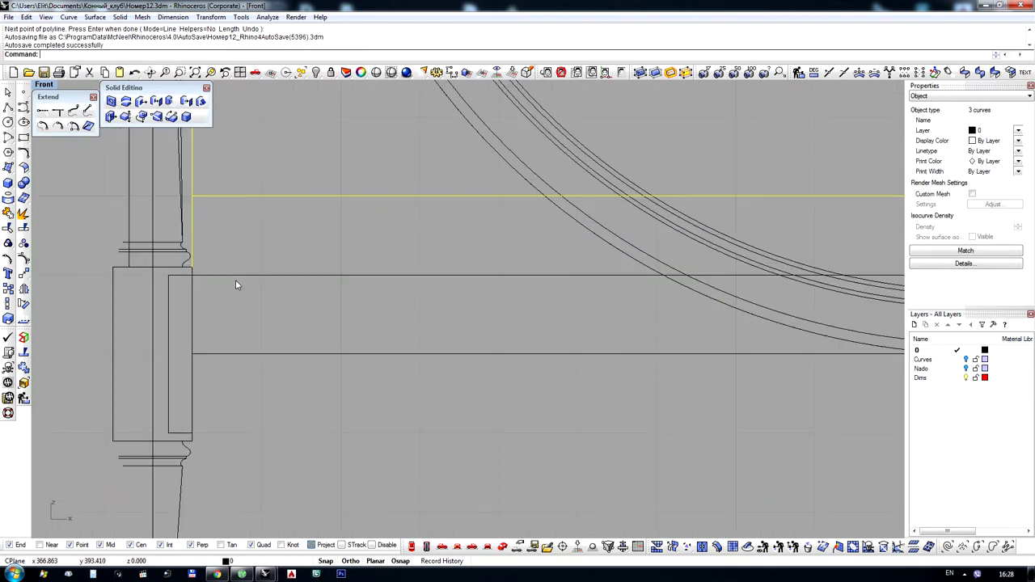
left_click(236, 277)
Draw a third horizontal line between the lower inner corners of the two leg-block panels and add it to the selection
key("Return")
left_click(194, 429)
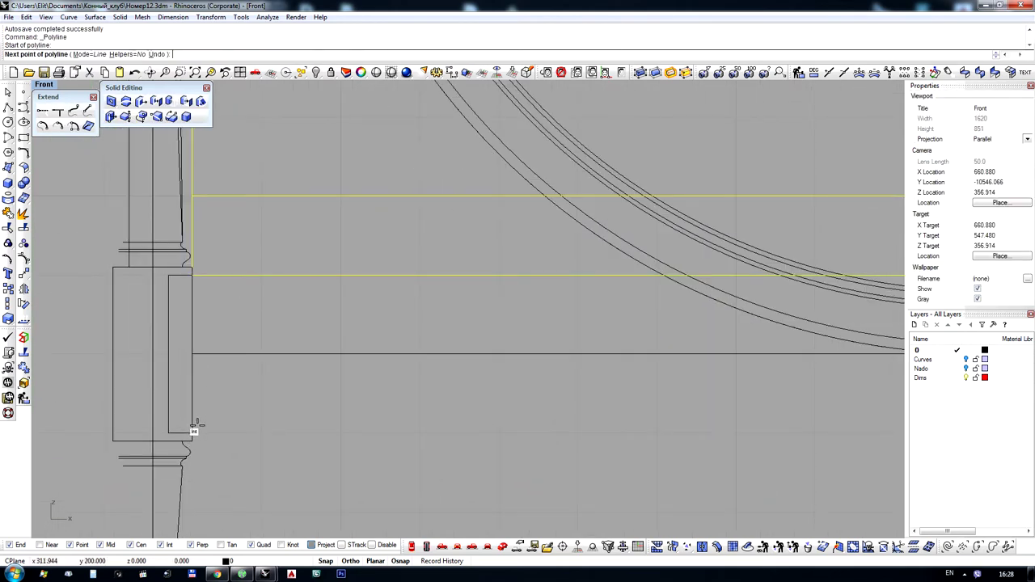
scroll(195, 426, "down", 3)
scroll(370, 286, "down", 2)
scroll(661, 447, "up", 4)
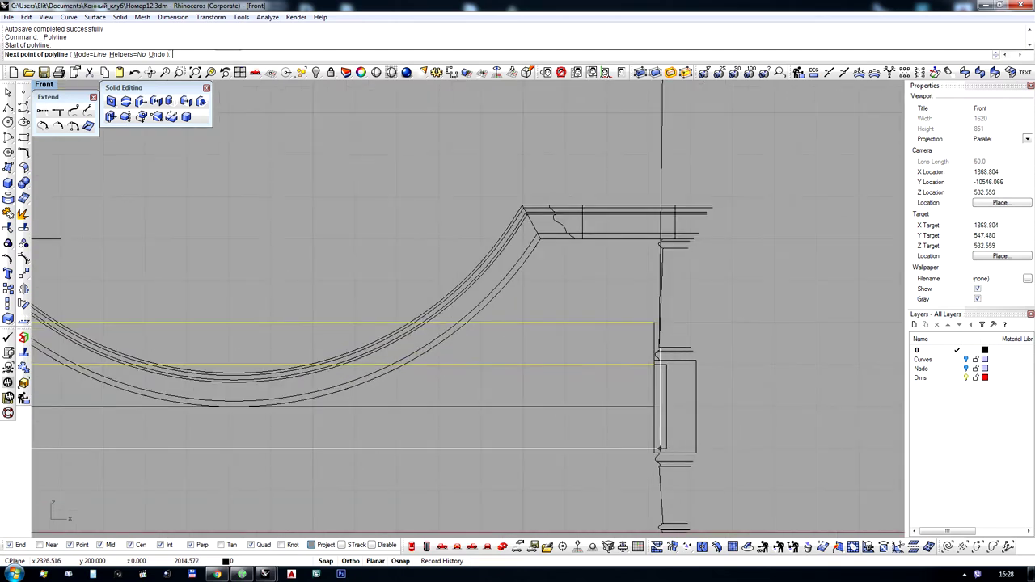
left_click(647, 365)
key("Return")
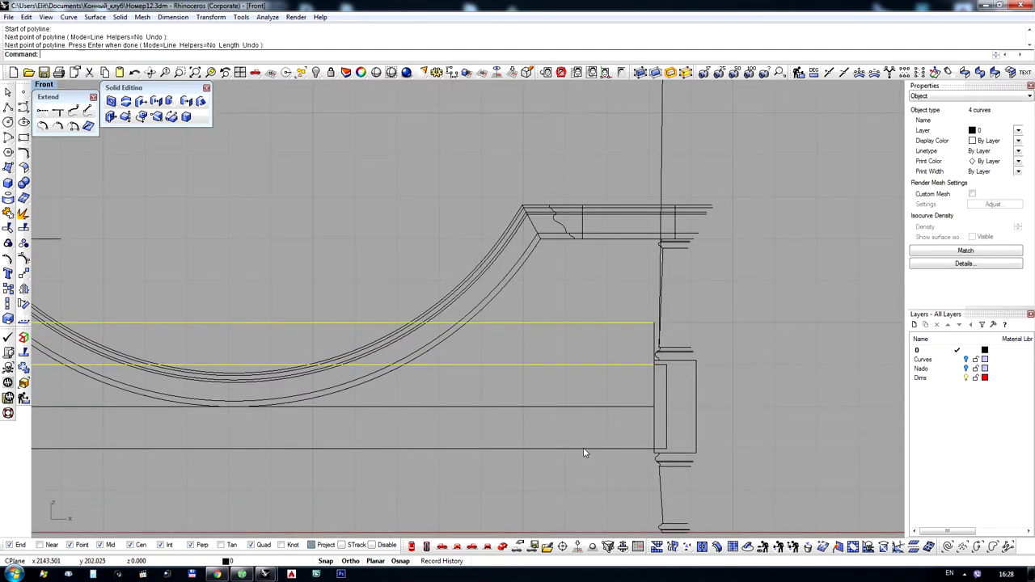
scroll(399, 323, "down", 4)
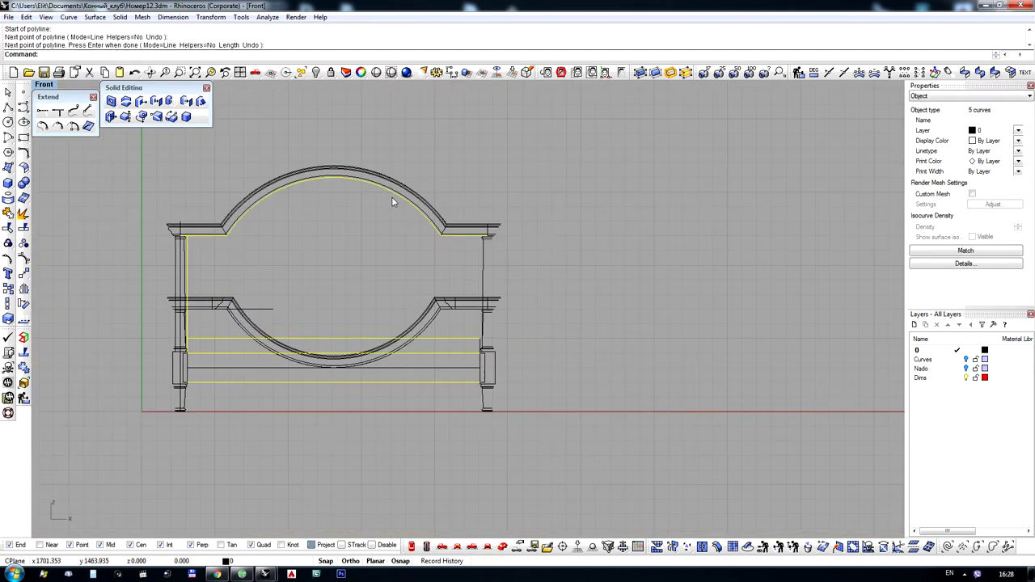
Move the headboard arch curve, the vertical post line and the three horizontal lines sideways, clear of the bed model
left_click(391, 198)
scroll(223, 242, "up", 3)
scroll(222, 243, "up", 2)
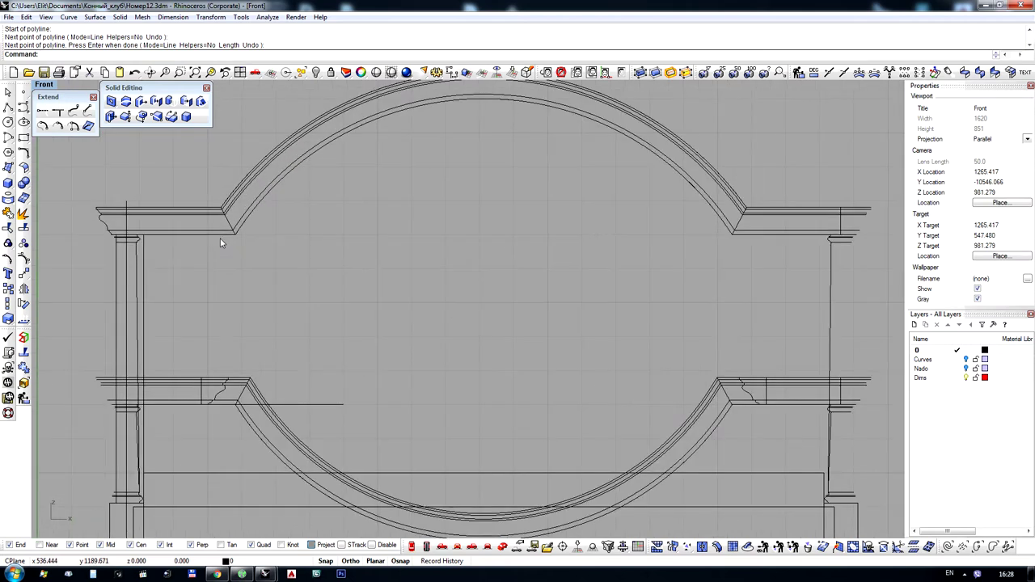
left_click(220, 236)
left_click(250, 262)
left_click(143, 264, "shift")
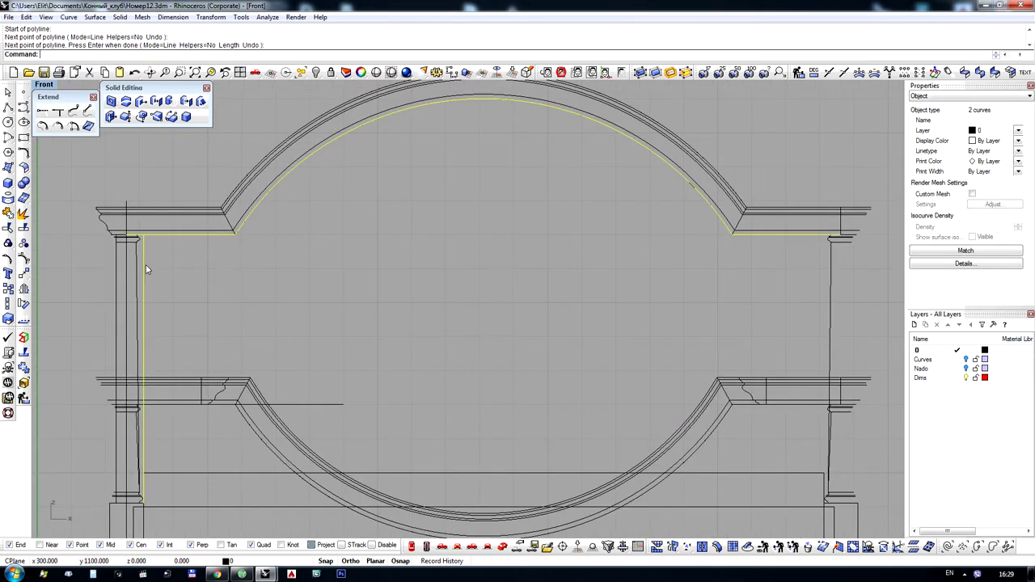
scroll(266, 355, "down", 3)
scroll(265, 355, "up", 5)
left_click(354, 211, "shift")
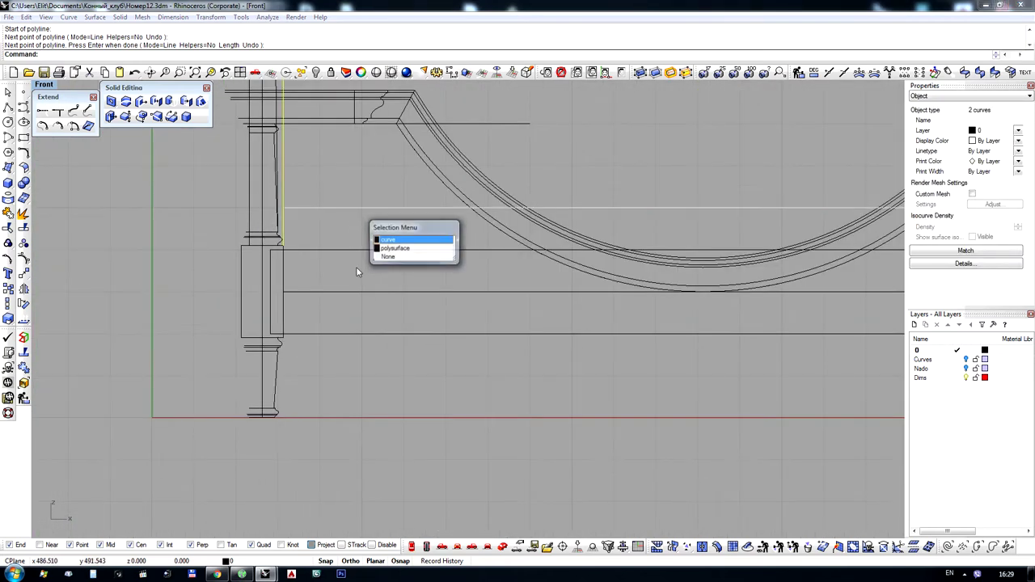
left_click(384, 242)
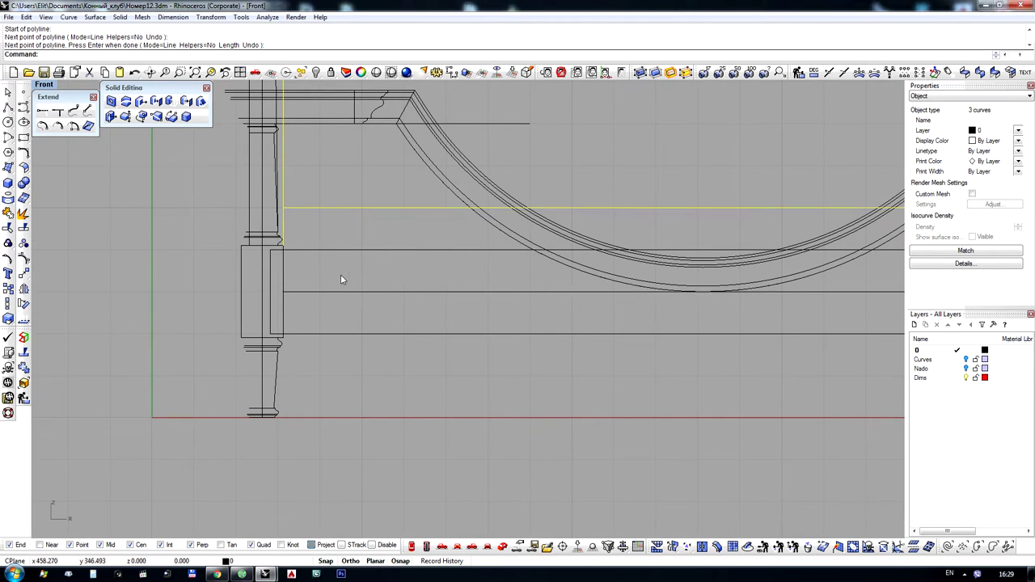
left_click(330, 251, "shift")
left_click(346, 334, "shift")
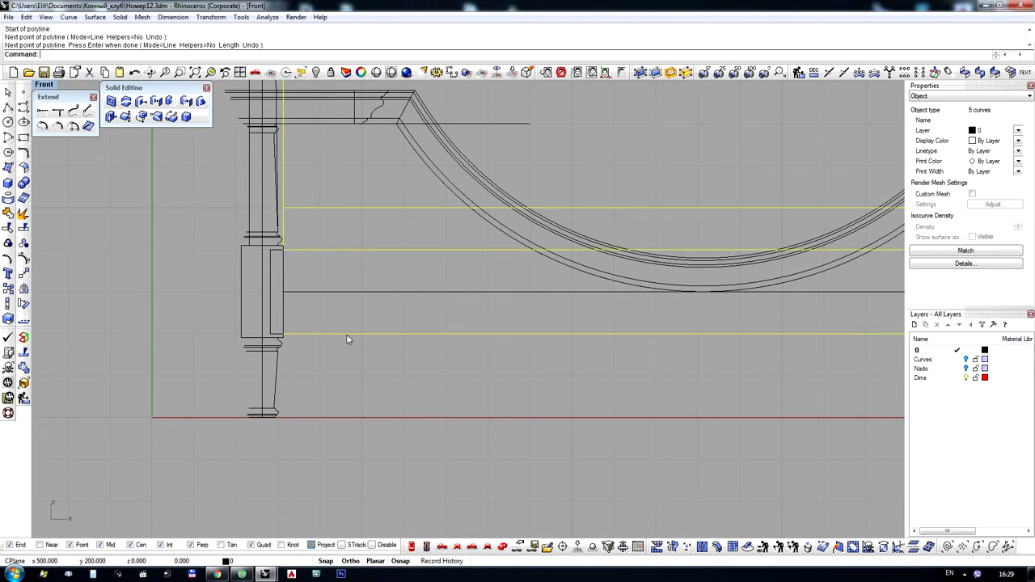
scroll(247, 341, "down", 6)
left_click_drag(247, 344, 467, 333)
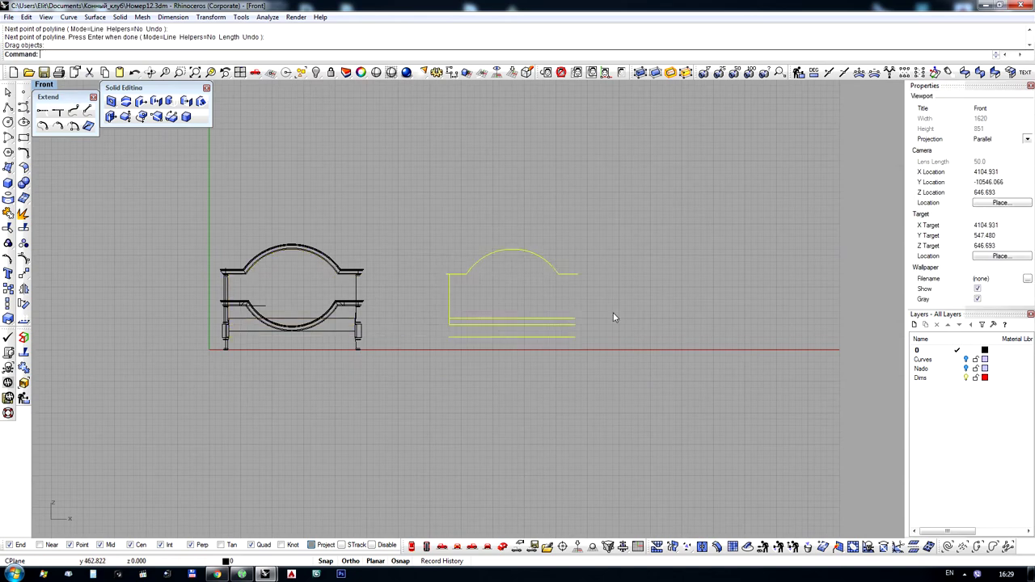
key("Escape")
Mirror the vertical side line of the separated outline across a vertical axis through the midpoint of the horizontal lines
scroll(445, 305, "up", 3)
left_click_drag(408, 302, 404, 304)
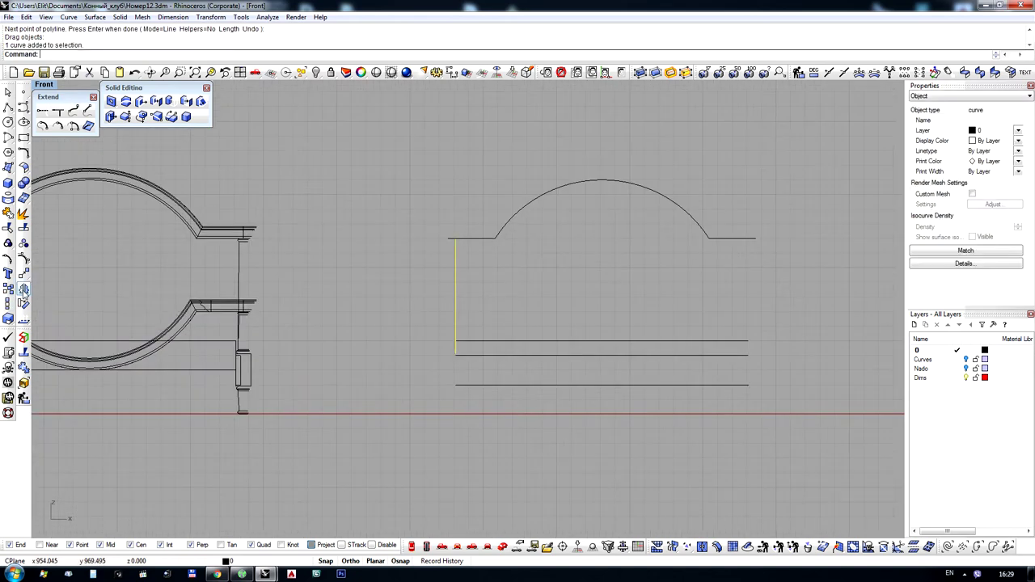
left_click(23, 290)
left_click(598, 341)
left_click(581, 449)
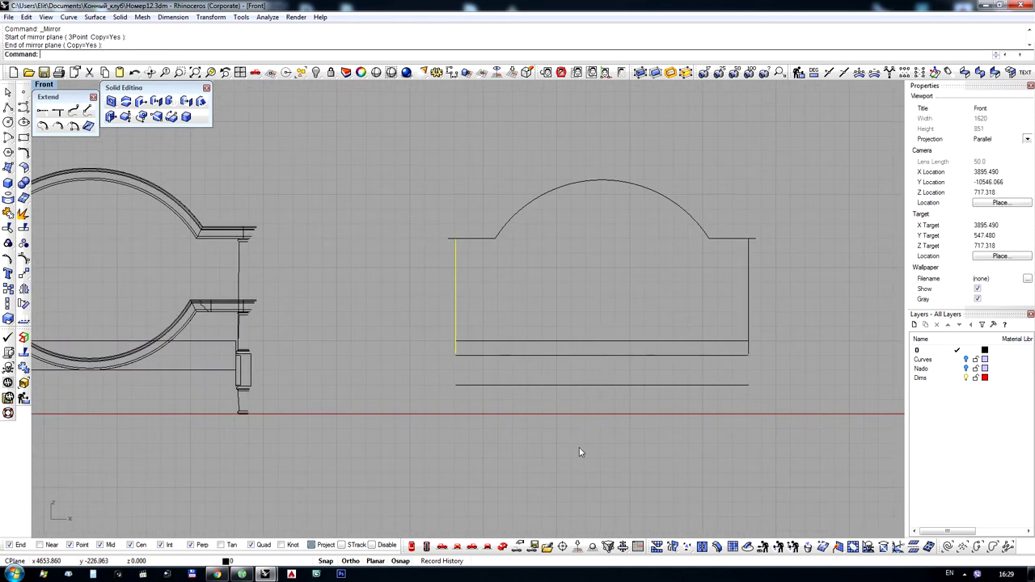
Extend both vertical side lines of the outline straight down to the ends of the lowest horizontal line
scroll(453, 270, "up", 5)
left_click(88, 112)
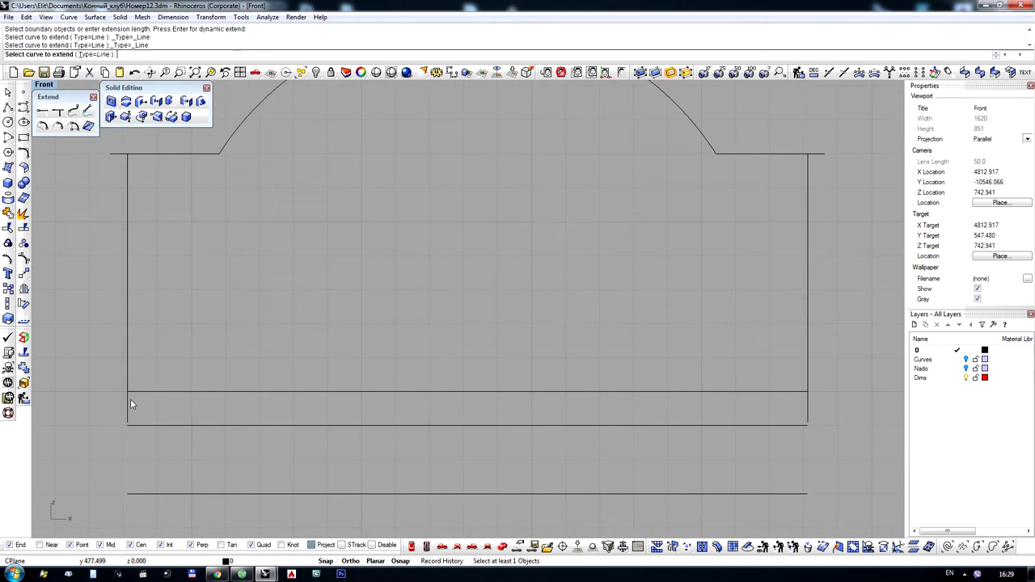
left_click(127, 410)
left_click(127, 492)
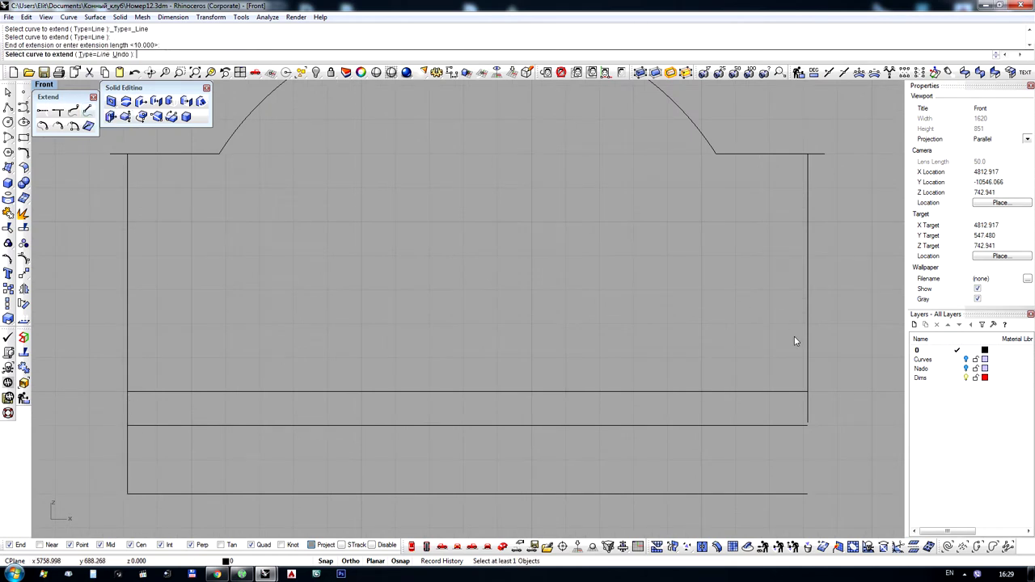
left_click(807, 357)
left_click(811, 489)
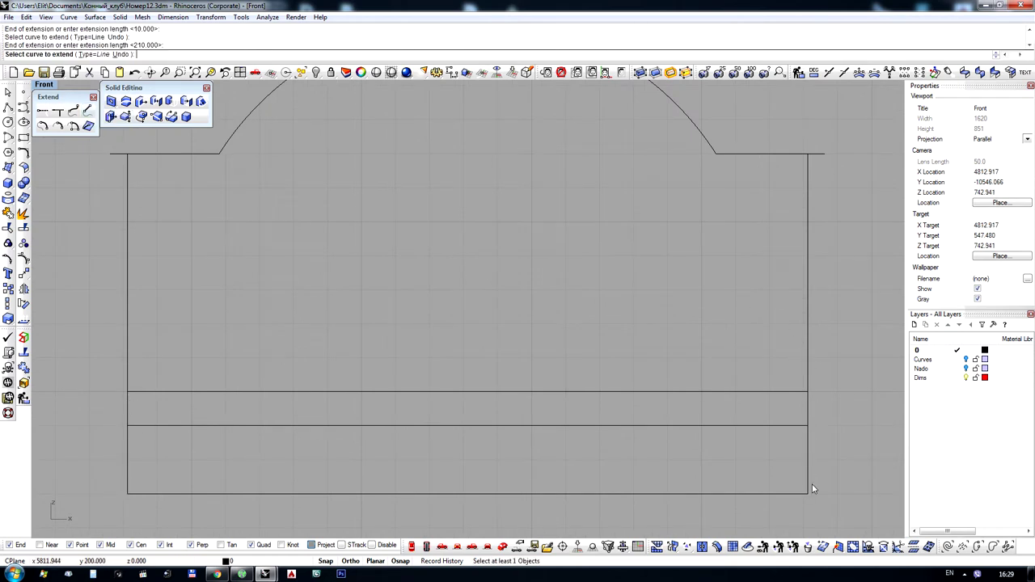
Trim the overhanging ends of the headboard arch curve, using the two vertical side lines as cutting objects
right_click(821, 370)
scroll(845, 302, "down", 6)
left_click_drag(853, 290, 404, 286)
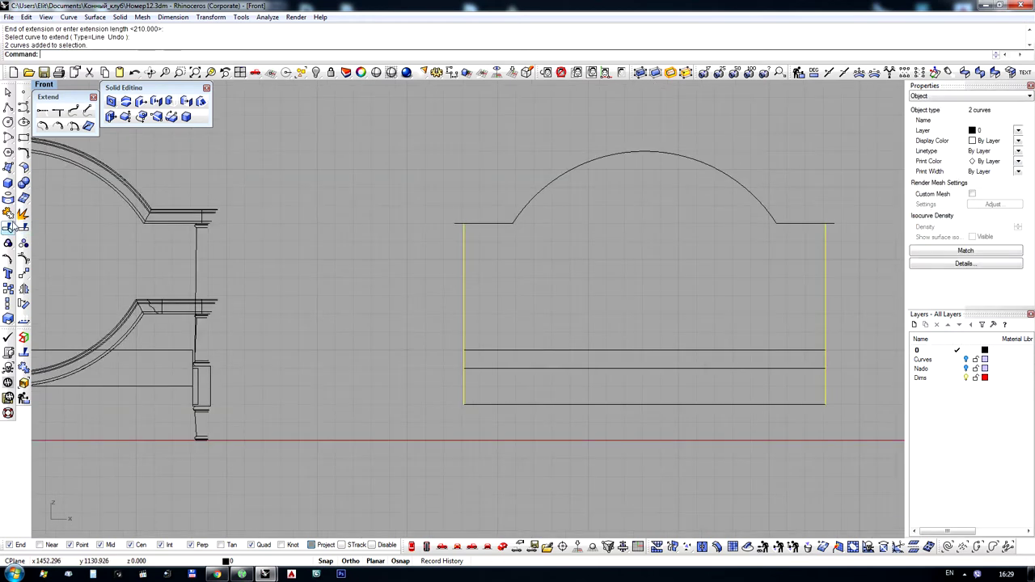
left_click(10, 227)
left_click(458, 223)
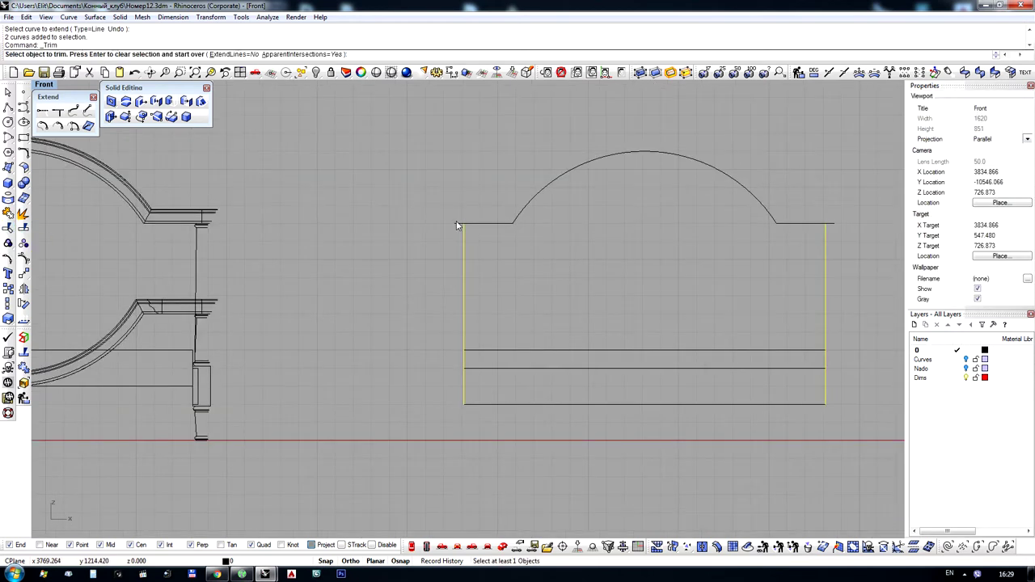
left_click(830, 224)
key("Return")
Copy the arch curve, both vertical side lines and the uppermost horizontal line sideways, clear of the original outline
scroll(451, 325, "up", 4)
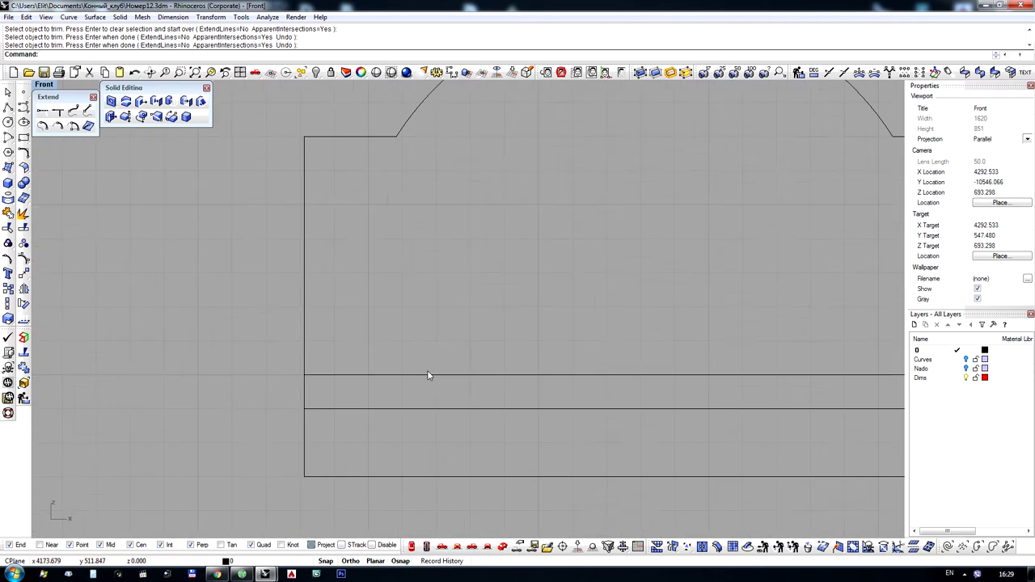
left_click(420, 377)
scroll(346, 329, "down", 3)
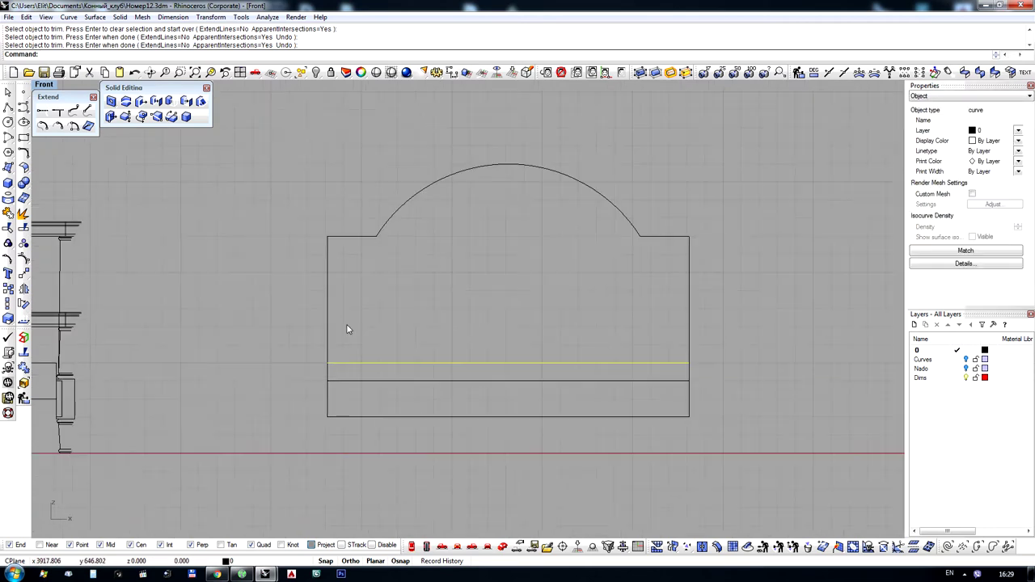
right_click_drag(311, 331, 559, 299)
right_click_drag(629, 362, 422, 377)
left_click(353, 235, "shift")
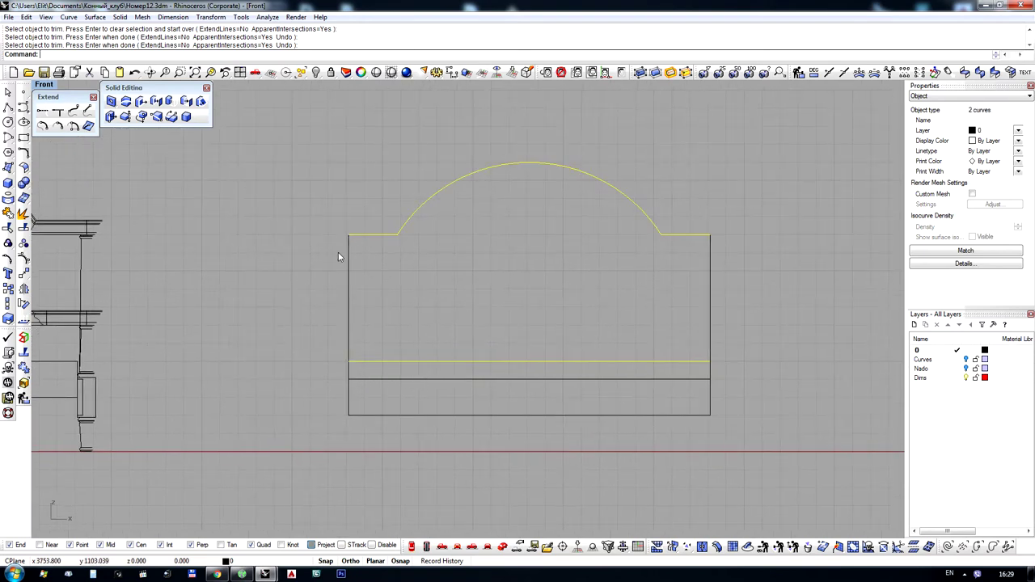
left_click(348, 264, "shift")
scroll(372, 278, "down", 3)
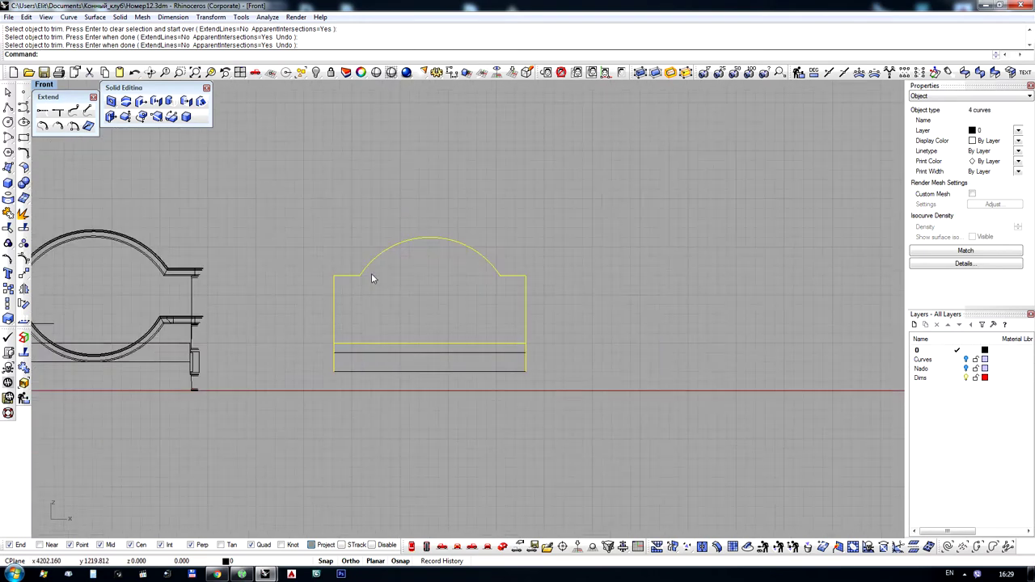
left_click_drag(373, 268, 646, 293, "alt")
Trim the copied side lines below the horizontal line and join the four curves into one closed outline
left_click_drag(567, 181, 849, 392)
left_click(8, 227)
scroll(727, 340, "up", 2)
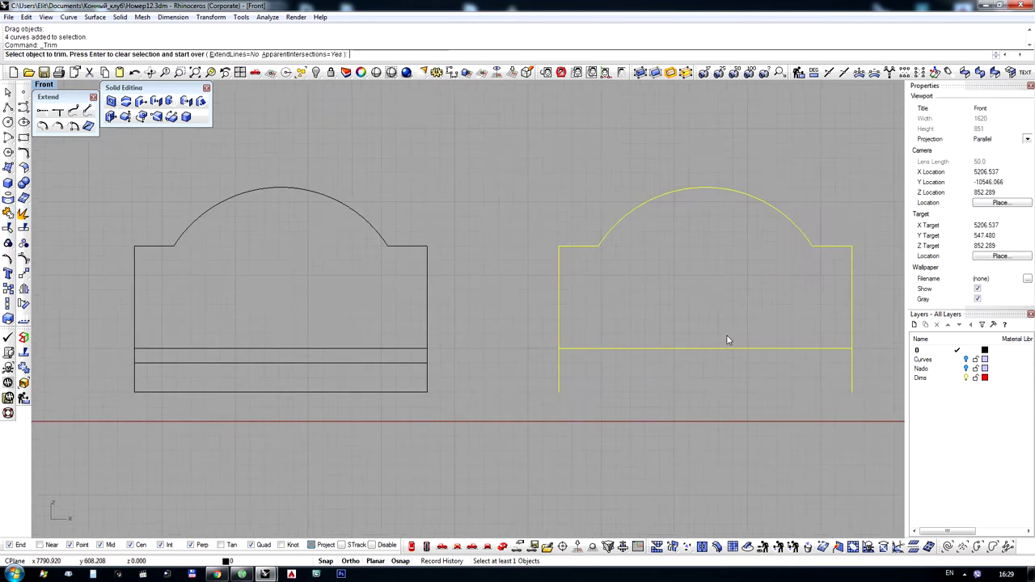
left_click_drag(549, 364, 549, 364)
left_click(8, 213)
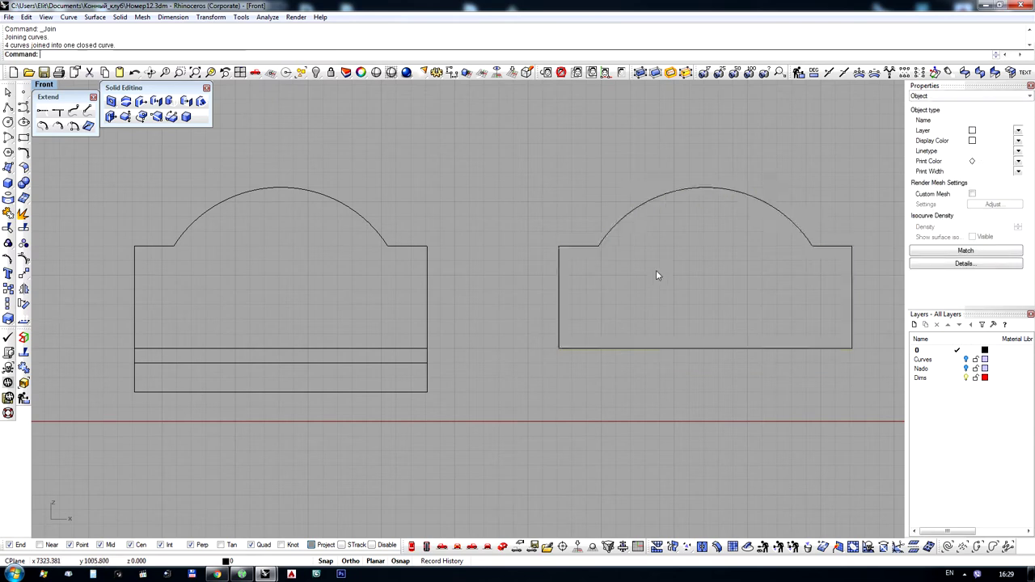
Offset the closed headboard outline inward by 80 with sharp corners
right_click_drag(670, 255, 525, 257)
scroll(525, 257, "up", 4)
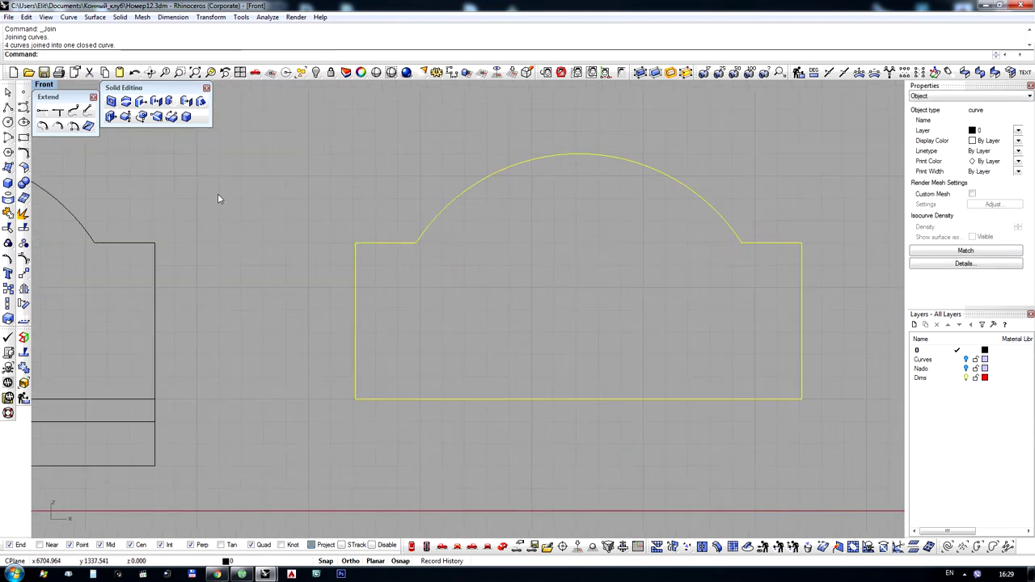
left_click(24, 152)
left_click(131, 165)
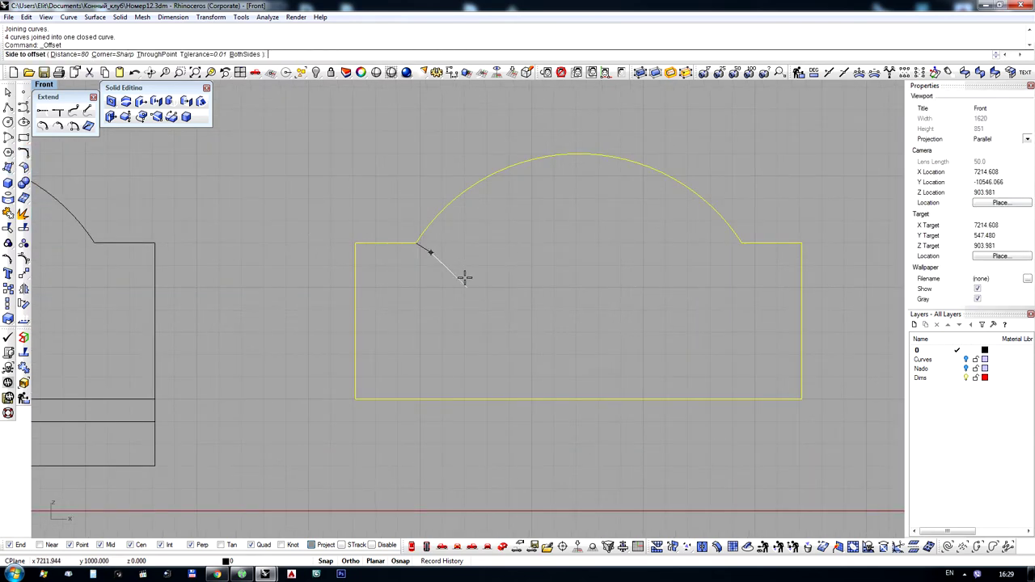
left_click(464, 277)
Try moving the two nested outlines onto the bed model, check the fit in shaded display, and undo the move
scroll(629, 298, "down", 10)
left_click_drag(630, 296, 579, 253)
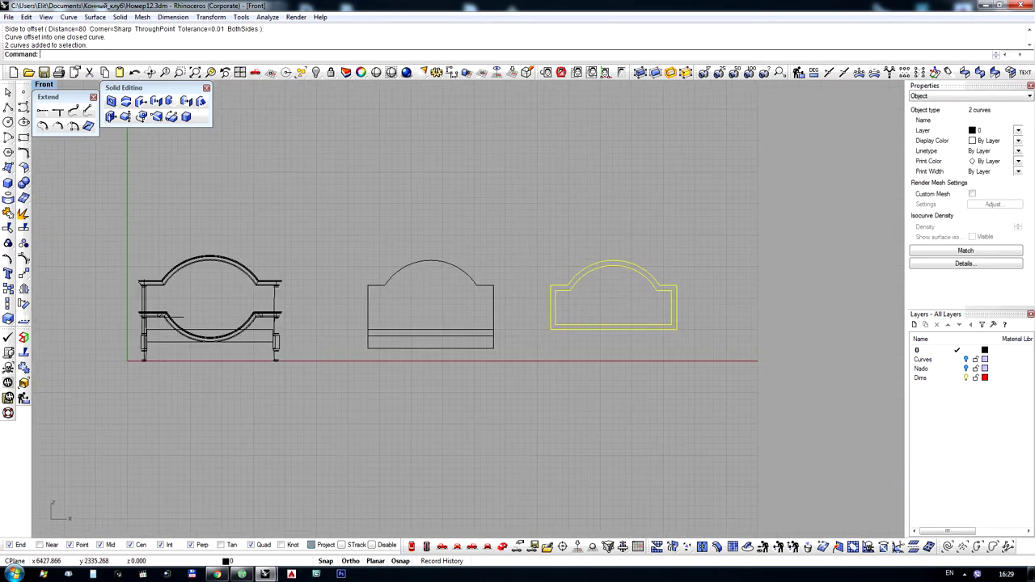
right_click_drag(580, 253, 735, 283)
left_click_drag(747, 297, 343, 301)
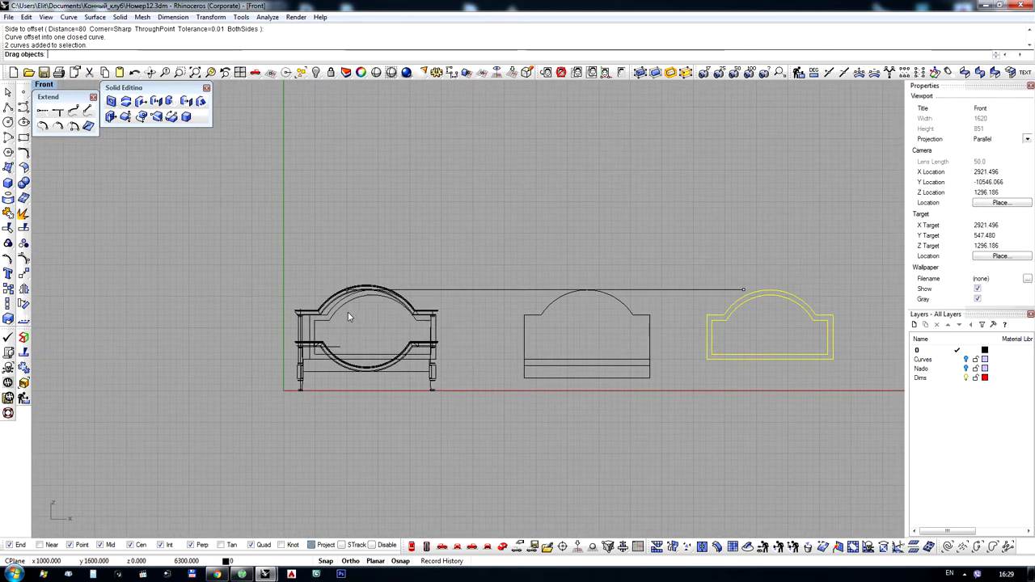
scroll(304, 334, "up", 2)
scroll(304, 334, "up", 3)
middle_click(328, 260)
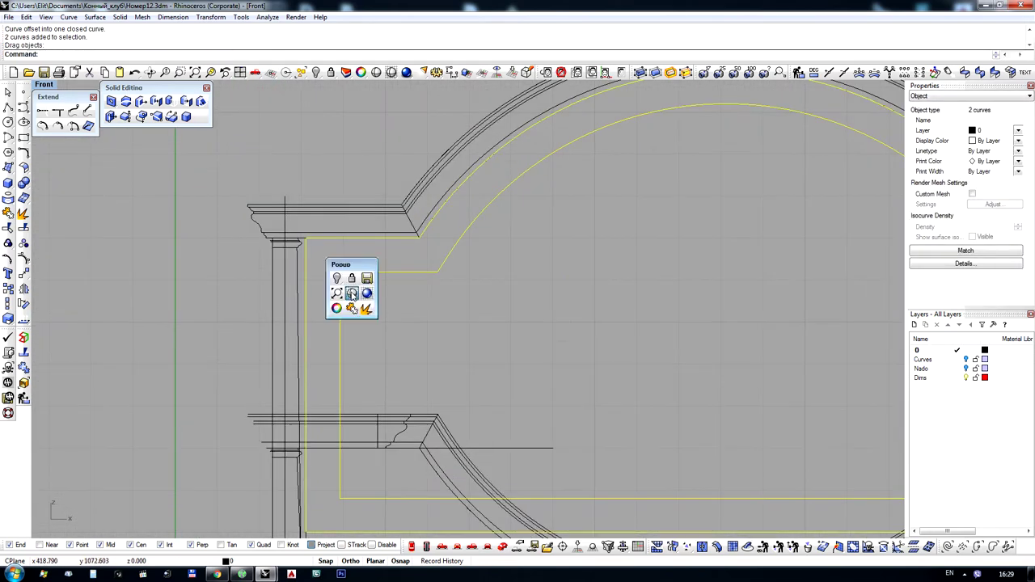
left_click(351, 296)
scroll(289, 236, "down", 2)
scroll(289, 236, "down", 4)
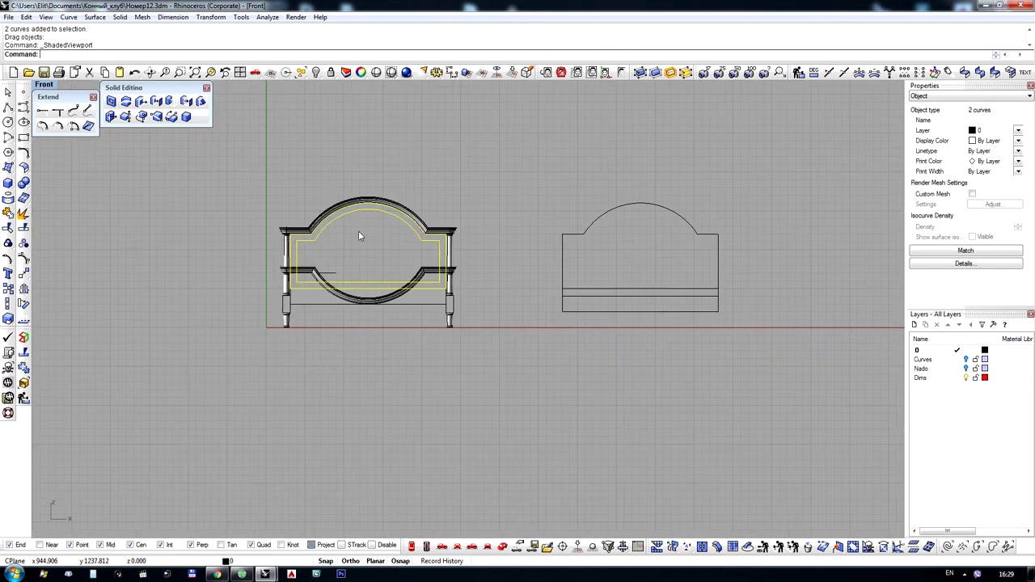
scroll(358, 232, "up", 1)
key("ctrl+z")
scroll(293, 231, "down", 3)
left_click(520, 231)
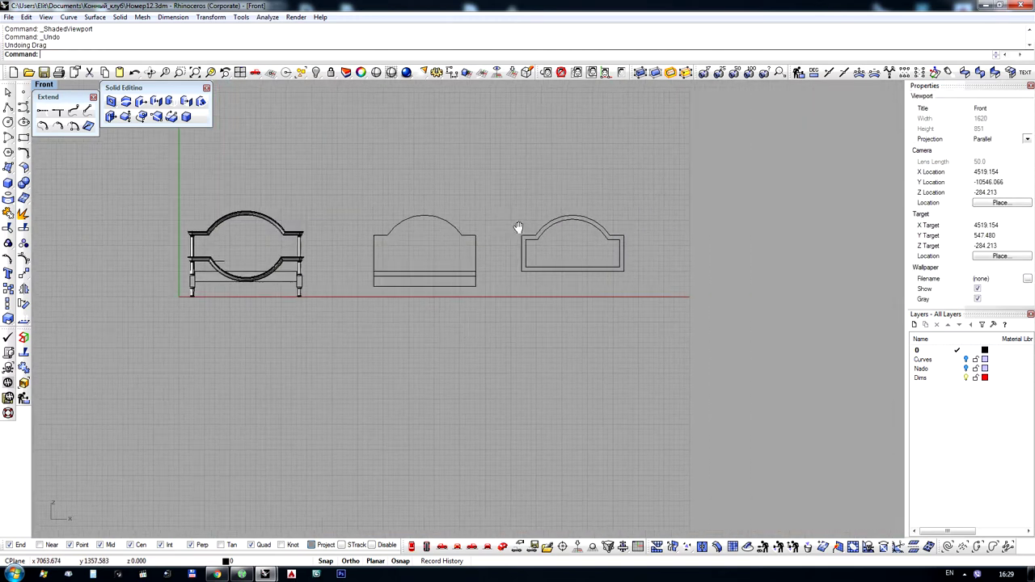
Offset the inner headboard outline inward by a further 40 with sharp corners
scroll(520, 231, "up", 5)
right_click_drag(526, 307, 478, 257)
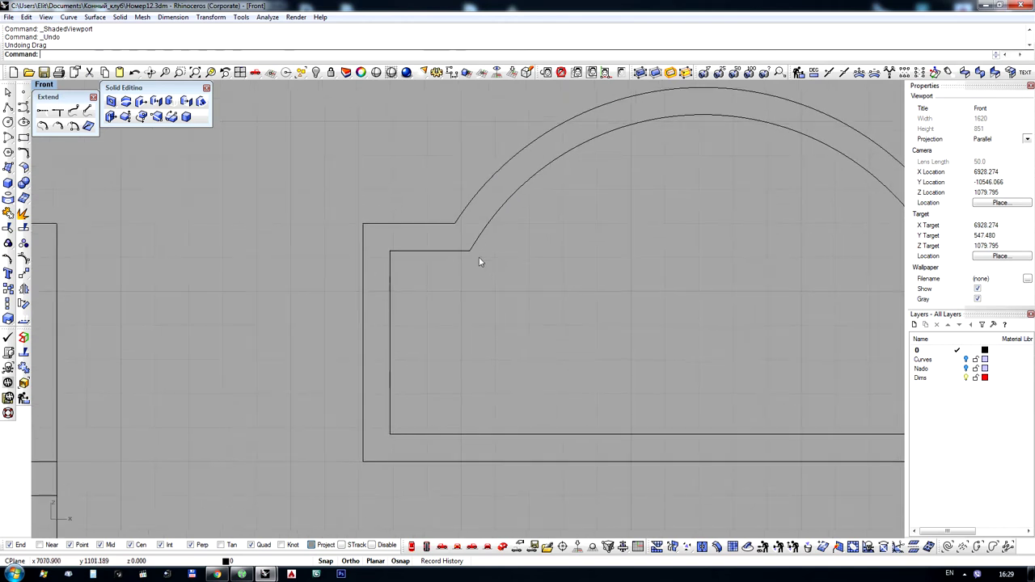
left_click(473, 253)
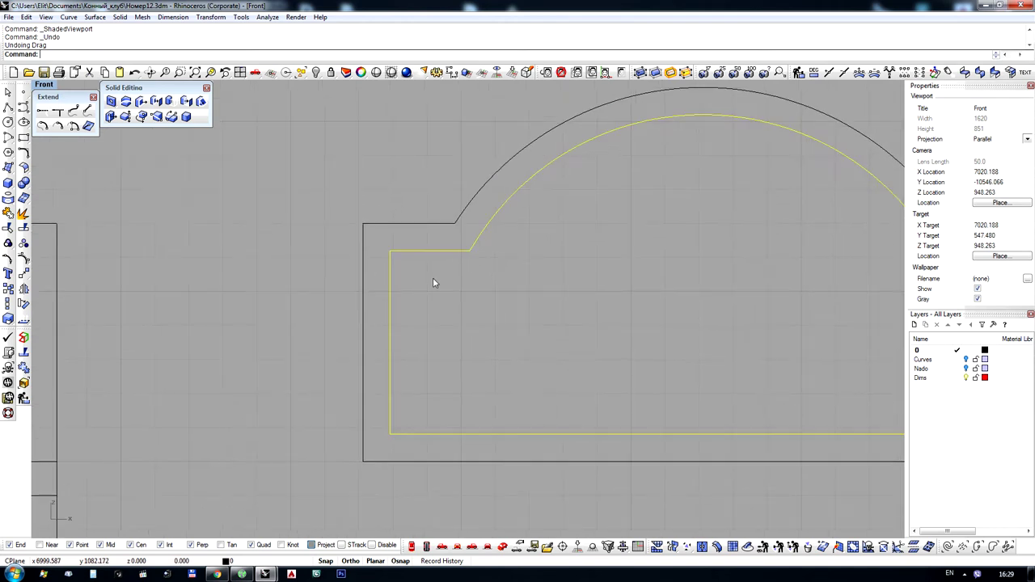
left_click(24, 152)
left_click(121, 167)
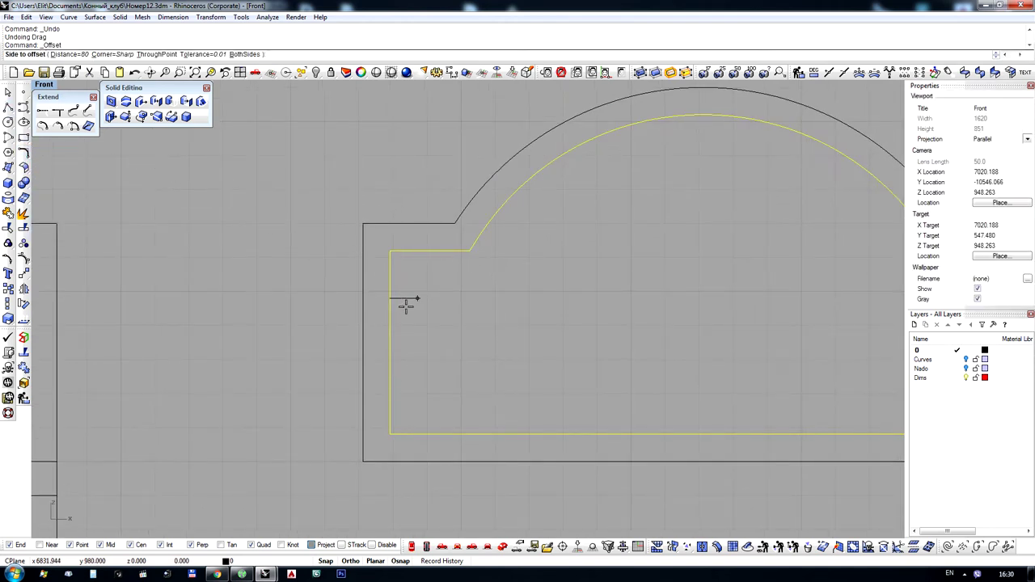
key("Return")
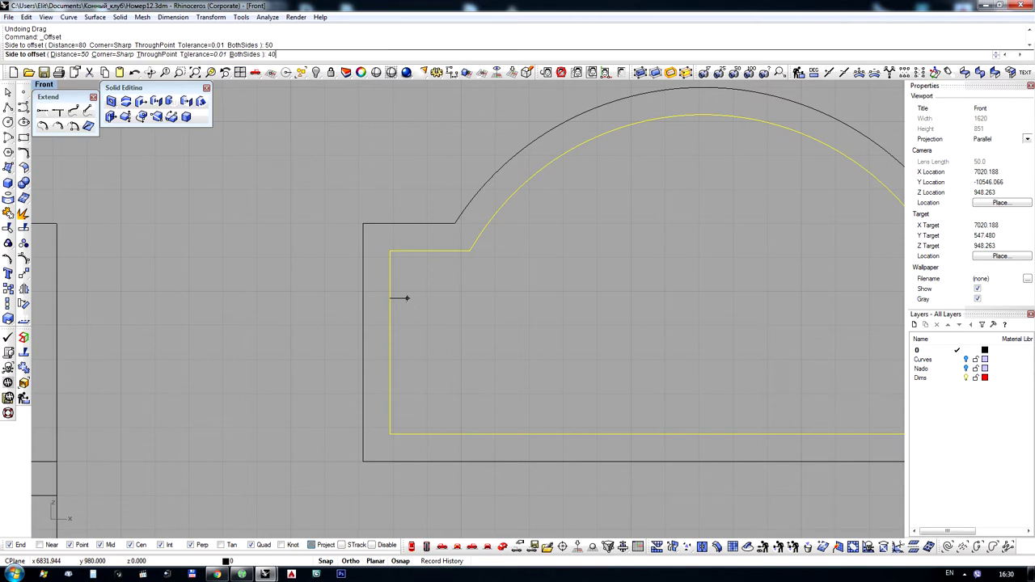
key("Return")
left_click(404, 304)
scroll(421, 278, "down", 5)
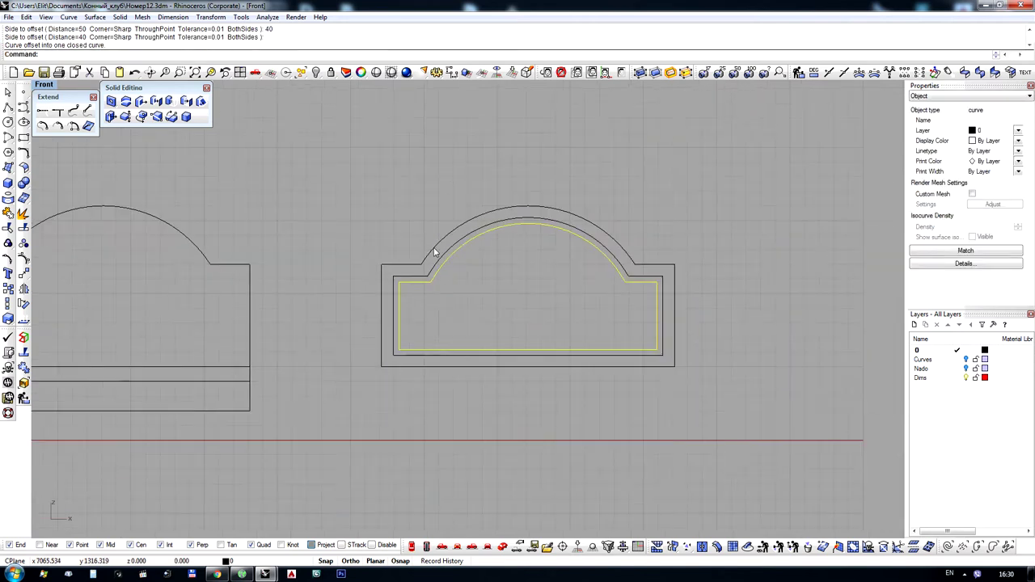
Examine the spacing of the three nested headboard outlines, up close and in comparison with the bed model
left_click(482, 288)
scroll(392, 309, "up", 3)
scroll(392, 309, "up", 5)
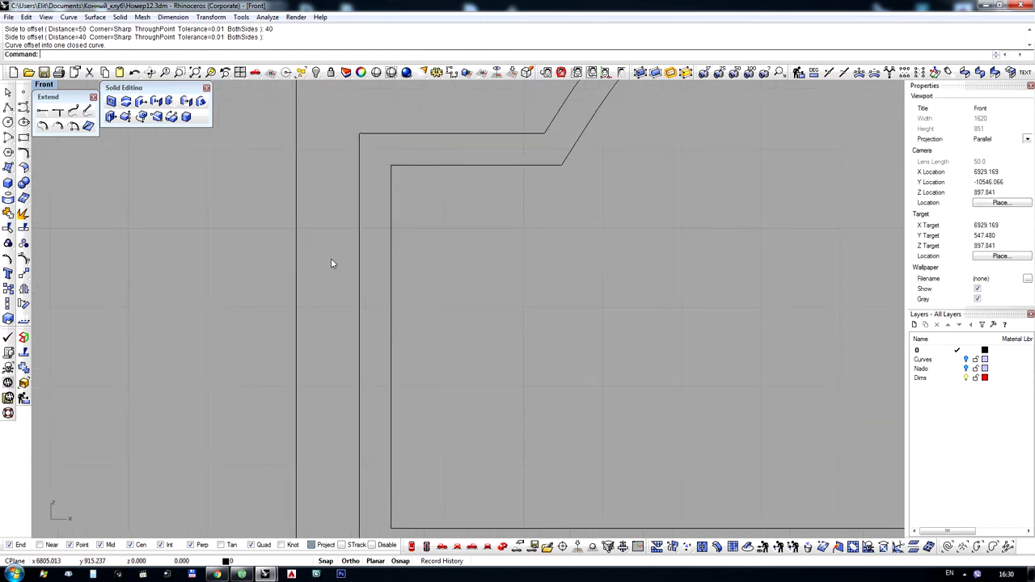
scroll(342, 291, "down", 5)
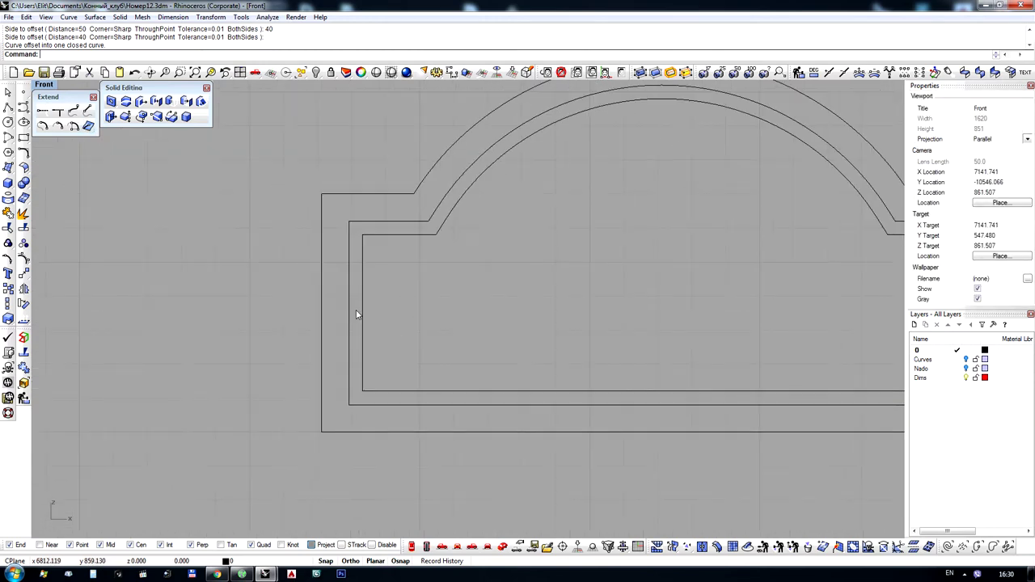
scroll(394, 312, "down", 5)
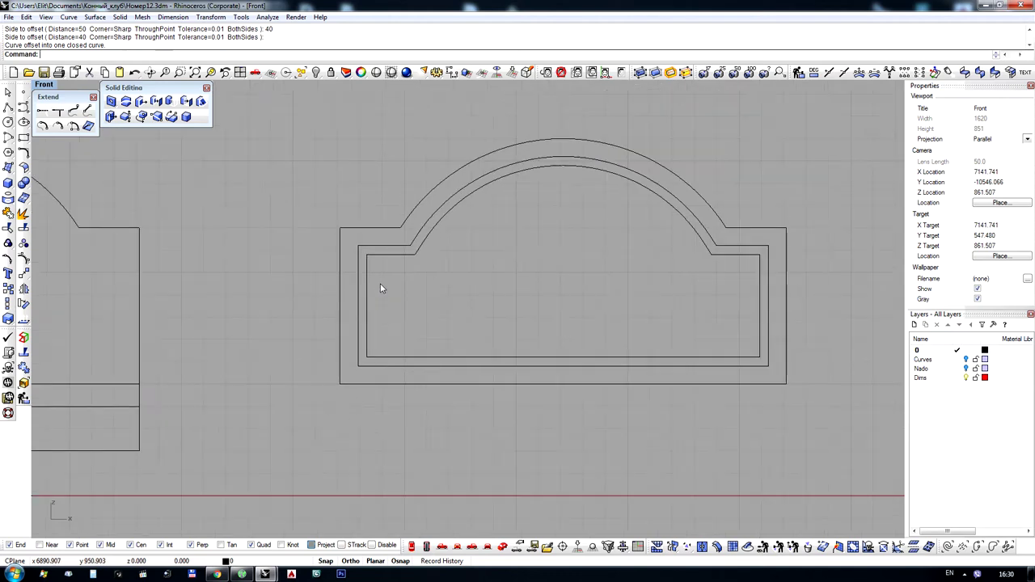
scroll(400, 289, "up", 5)
scroll(584, 230, "down", 16)
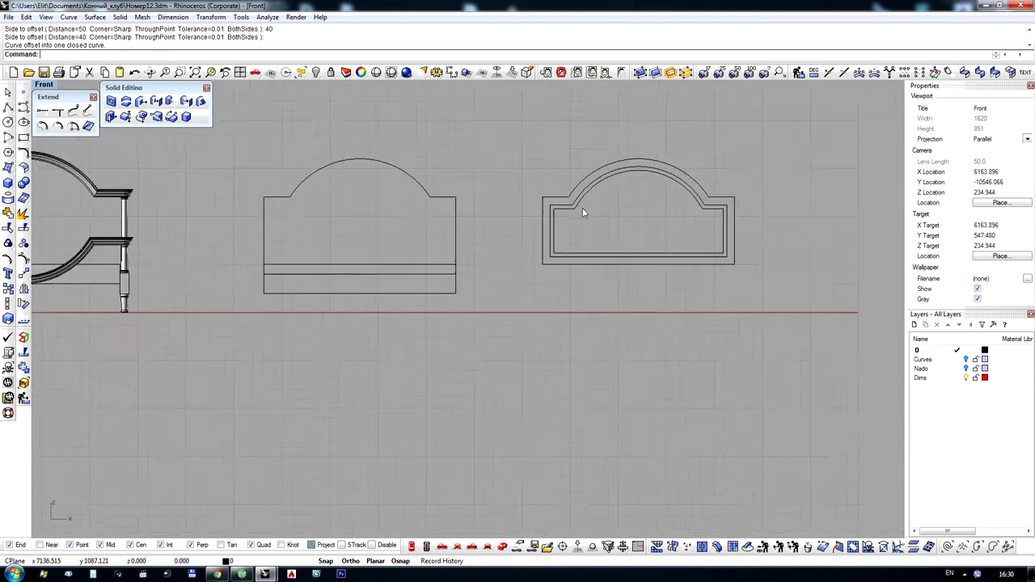
right_click_drag(447, 220, 572, 220)
scroll(725, 215, "up", 2)
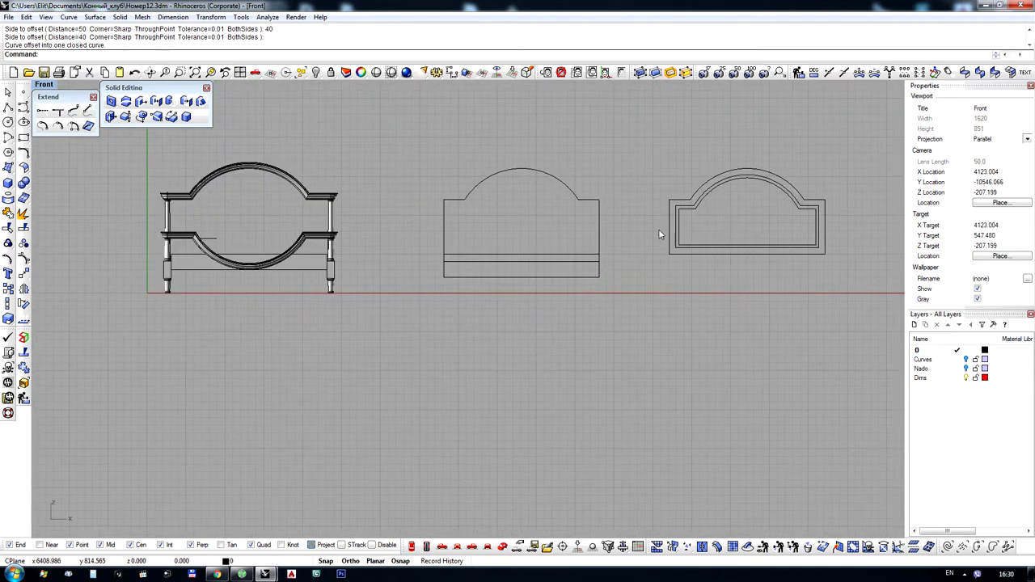
scroll(719, 221, "up", 4)
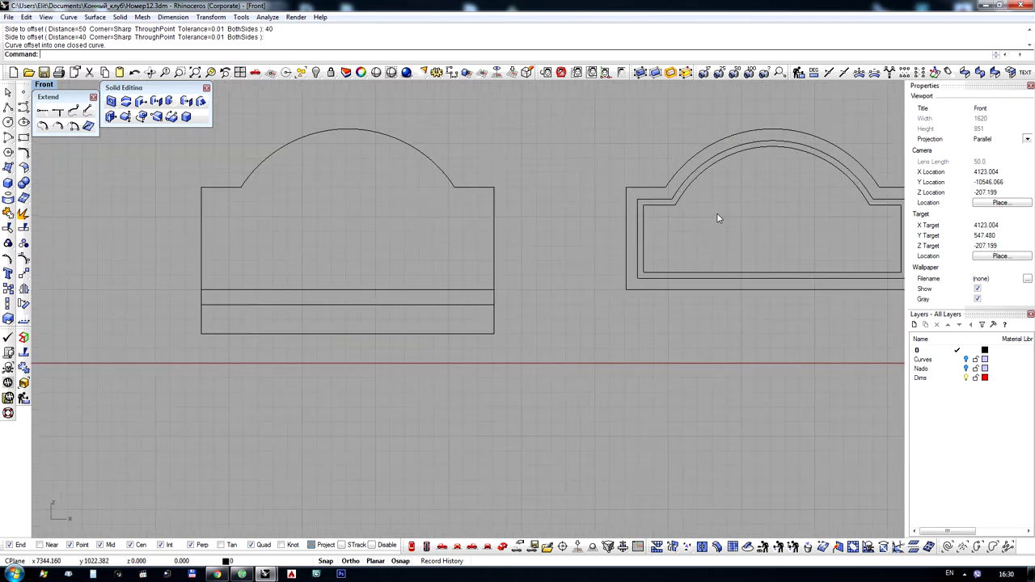
scroll(566, 255, "up", 4)
right_click_drag(532, 237, 457, 255)
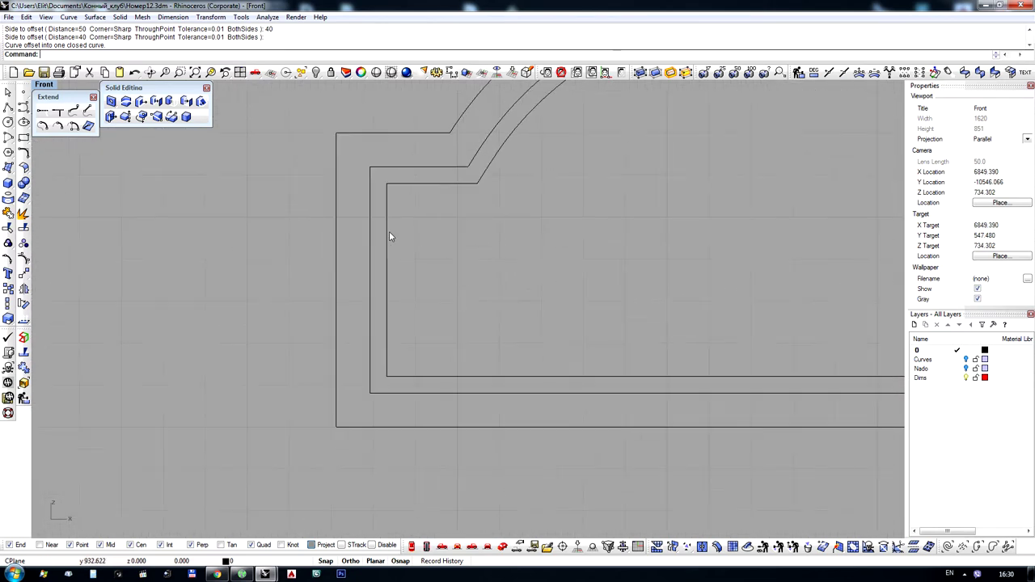
scroll(389, 231, "up", 5)
scroll(406, 228, "down", 5)
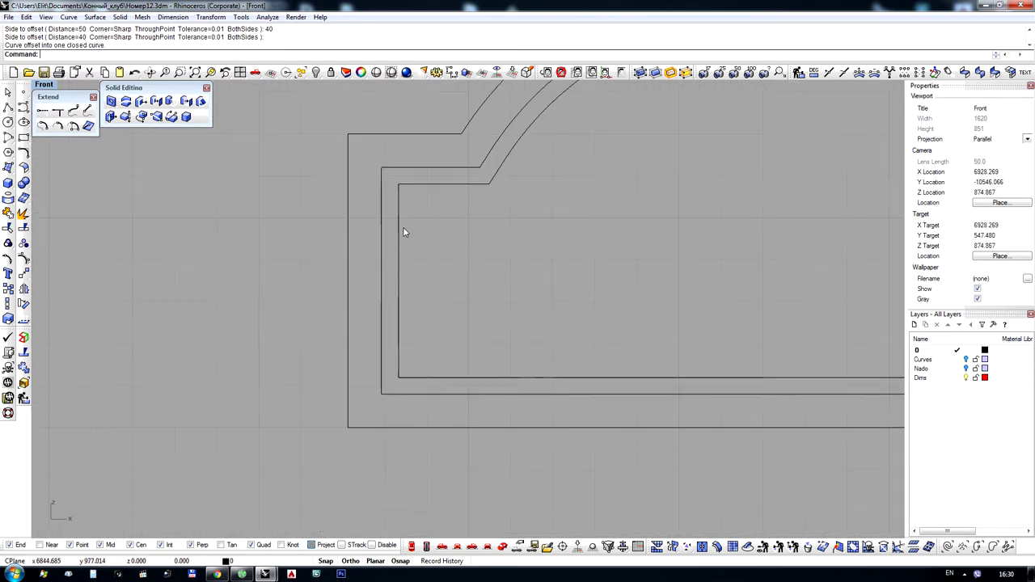
Draw a horizontal line from the middle outline's vertical side inward across the innermost outline
left_click(23, 108)
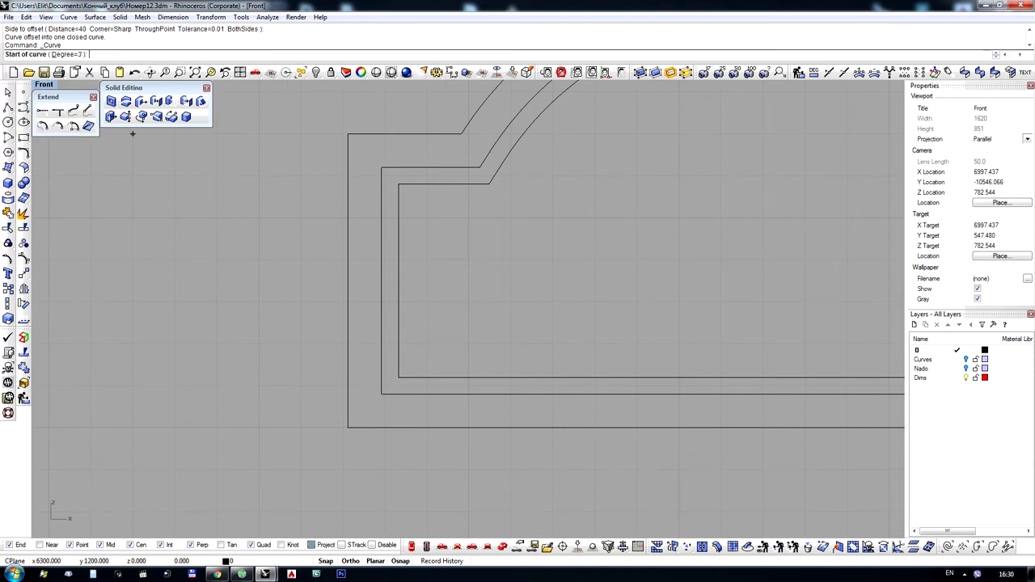
left_click(377, 279)
left_click(530, 259)
right_click(529, 258)
Turn off Project snapping and draw a vertical segment about 5 mm long upward from the horizontal line's start on the middle outline
scroll(381, 273, "up", 9)
right_click(390, 319)
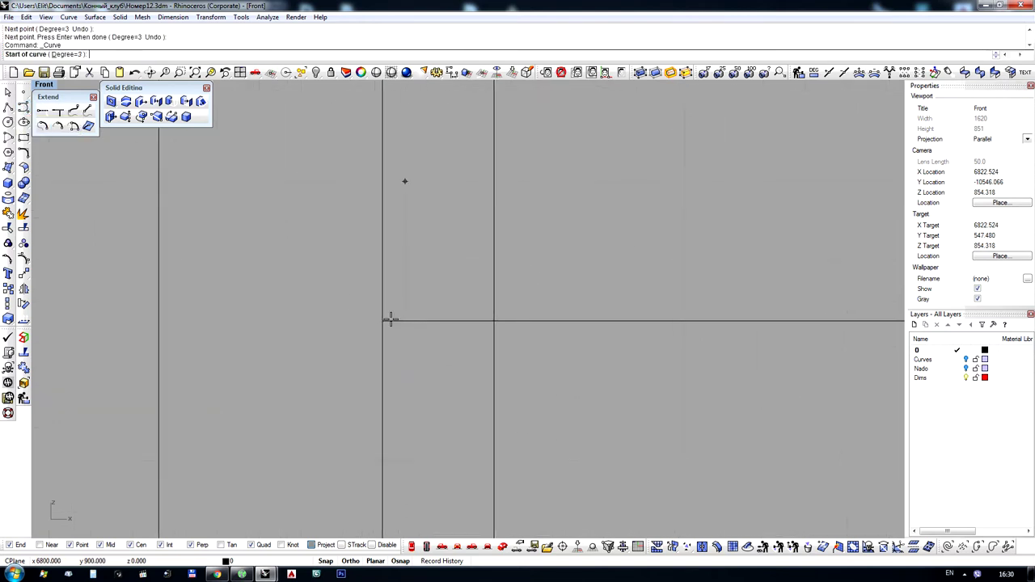
left_click(320, 544)
scroll(368, 332, "up", 2)
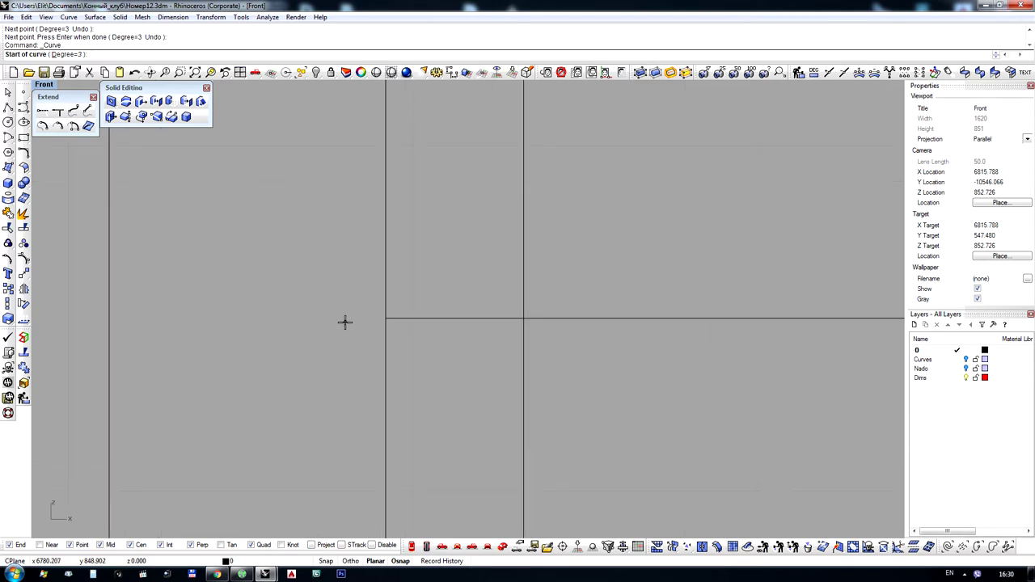
left_click(386, 318)
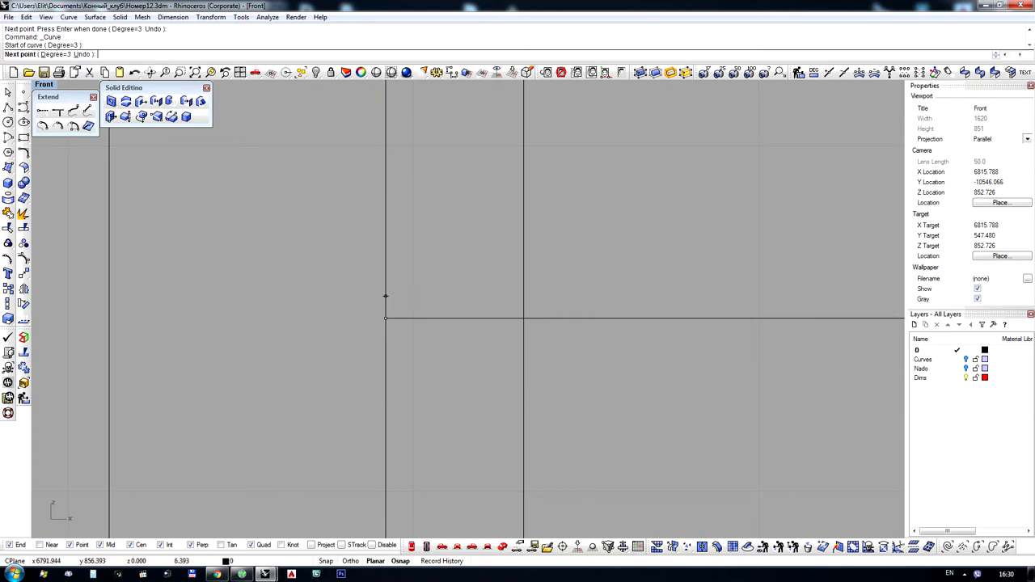
scroll(393, 296, "up", 3)
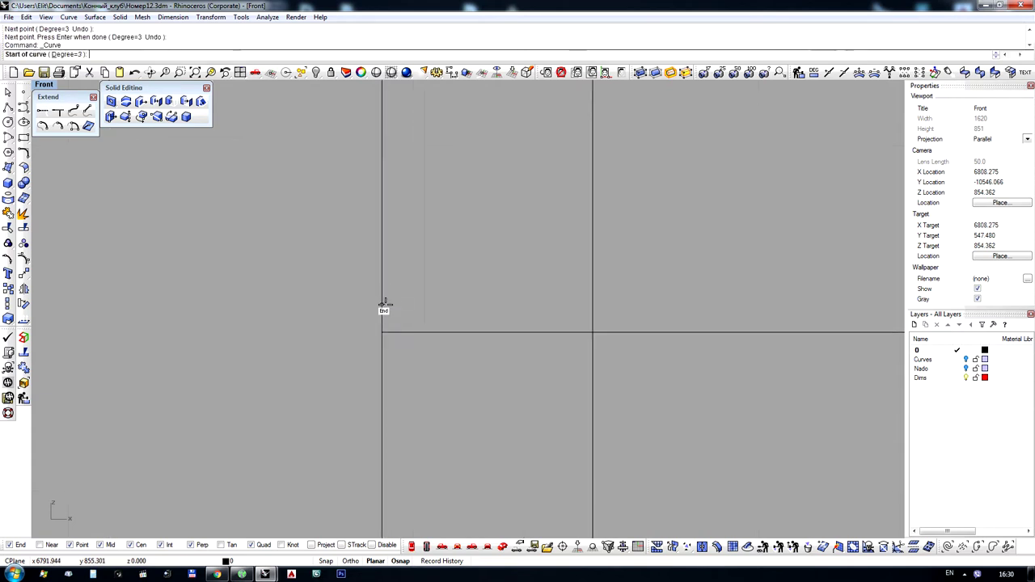
left_click(404, 304)
right_click(404, 304)
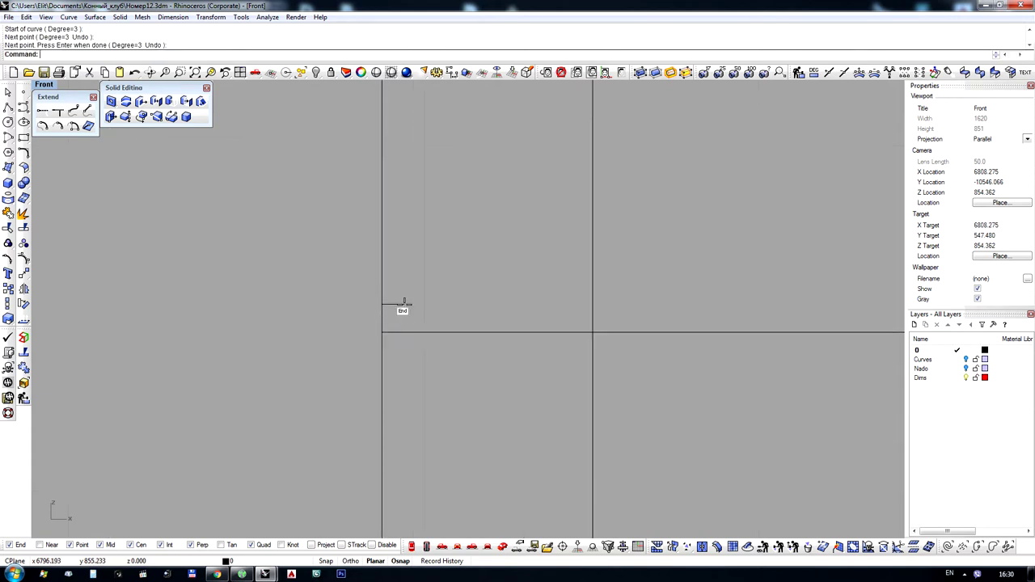
right_click(403, 307)
left_click(404, 304)
right_click(406, 279)
key("ctrl+z")
Draw a short horizontal segment about 4 mm long inward from the upper end of the profile's vertical segment
right_click(393, 296)
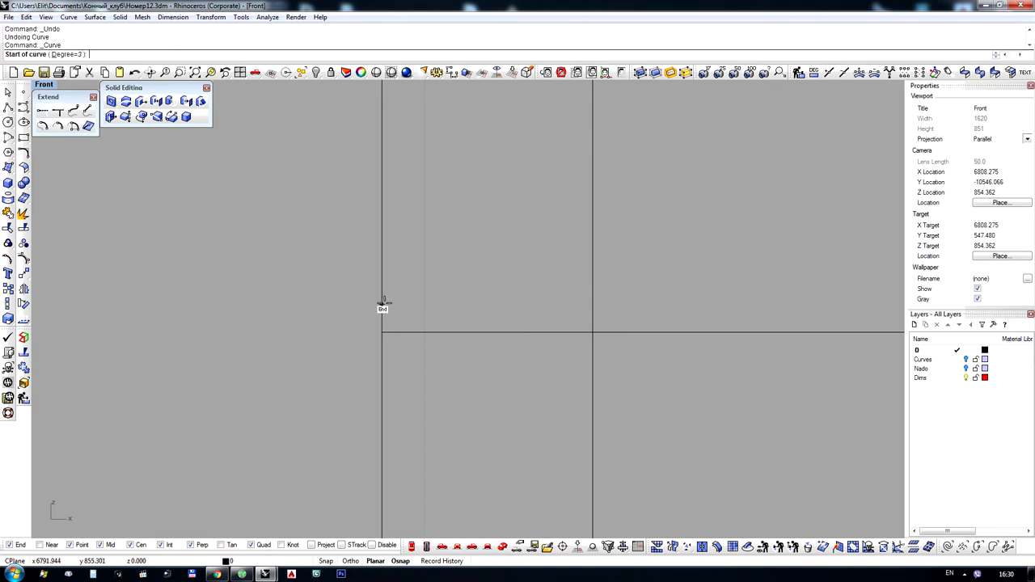
left_click(381, 304)
left_click(400, 302)
key("Return")
Draw a control-point curve from the horizontal segment's end that arches over a rounded crest and descends in an S-shape below the guide line
key("Return")
left_click(400, 304)
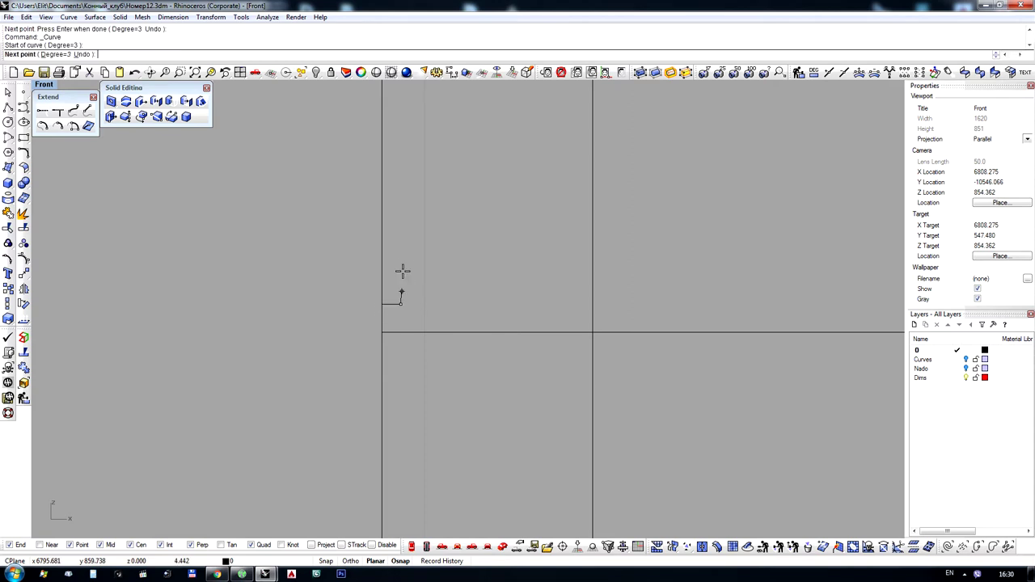
left_click(406, 268)
left_click(426, 255)
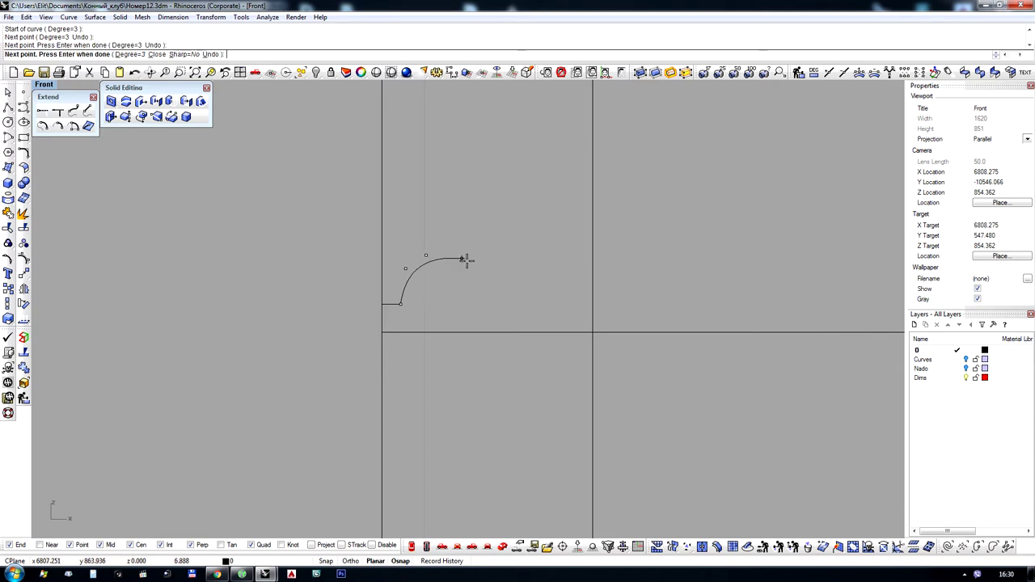
left_click(469, 268)
left_click(473, 307)
left_click(500, 346)
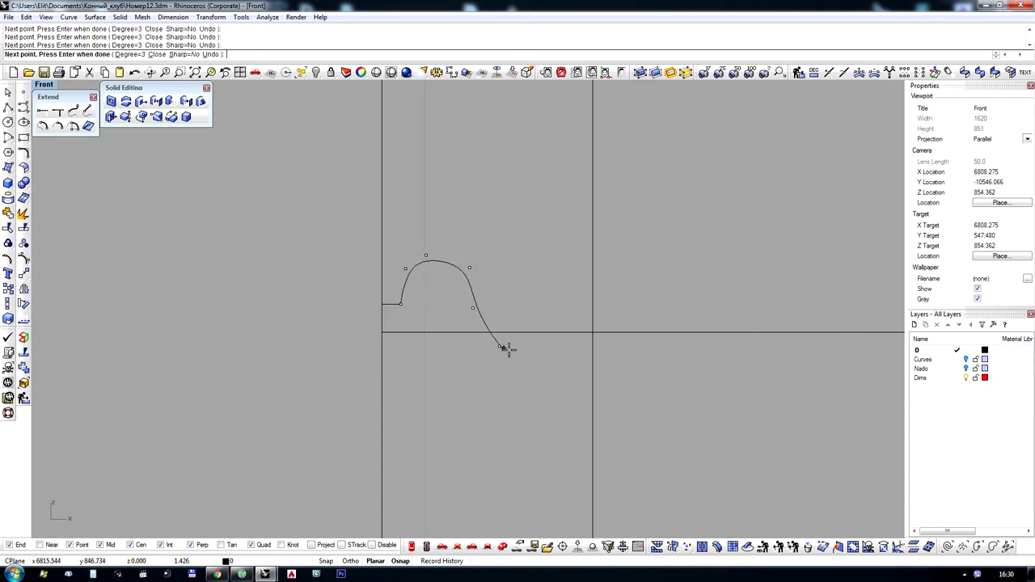
left_click(526, 350)
key("Return")
Draw a vertical step about 4.4 mm long downward from the lower end of the large S-curve
key("Return")
left_click(526, 351)
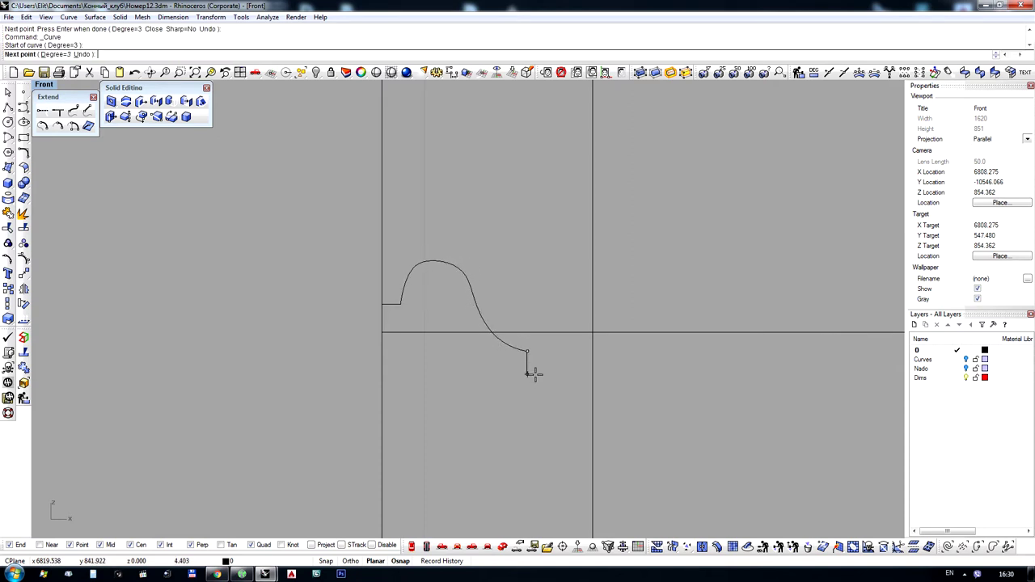
left_click(527, 374)
key("Return")
Draw a smaller S-curve from the vertical step's lower end to the innermost headboard outline
key("Return")
left_click(527, 374)
left_click(552, 376)
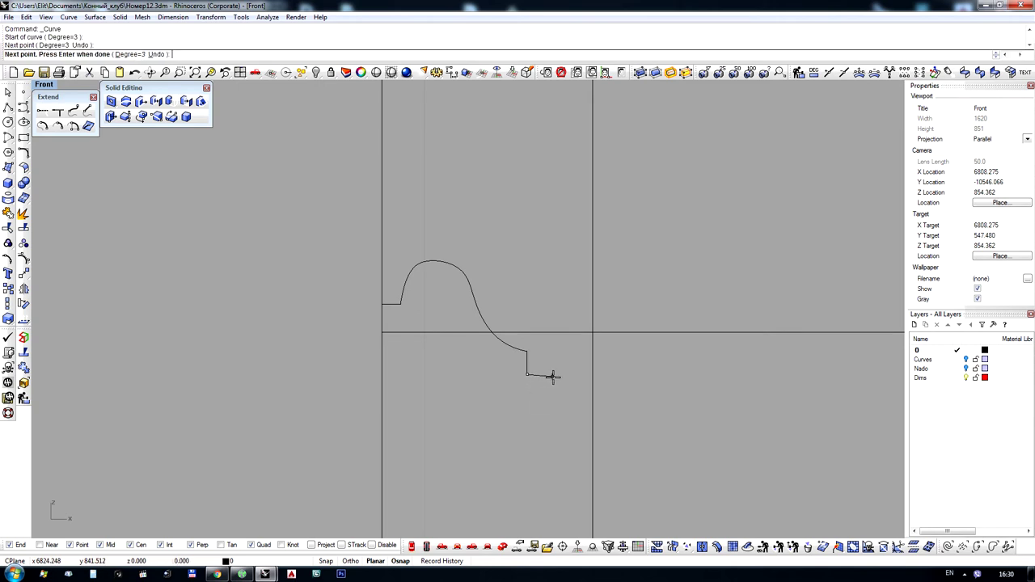
left_click(561, 399)
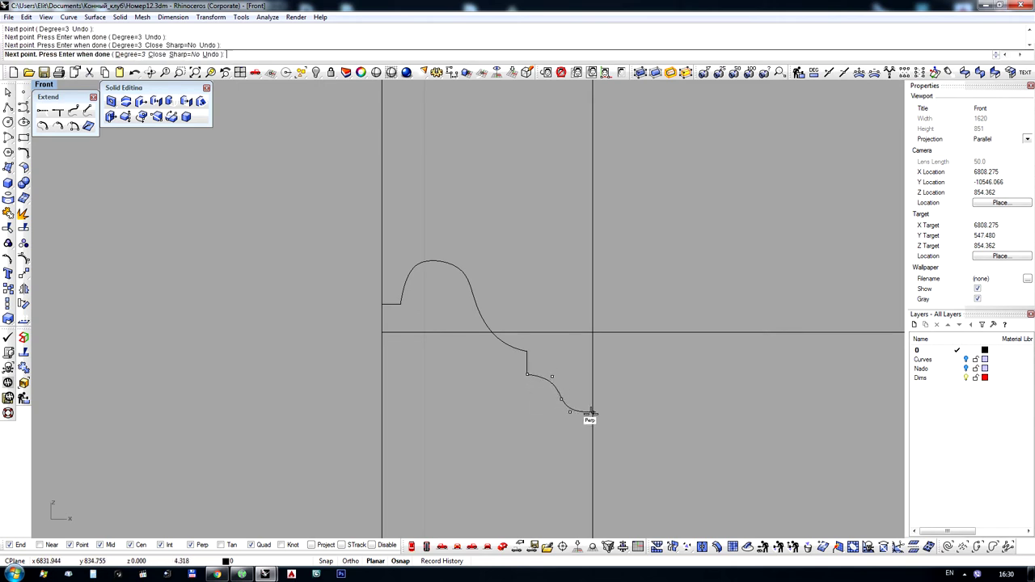
left_click(590, 414)
key("Return")
Draw a closing vertical segment about 4 mm long downward along the innermost outline from the small S-curve's end
key("Return")
left_click(595, 414)
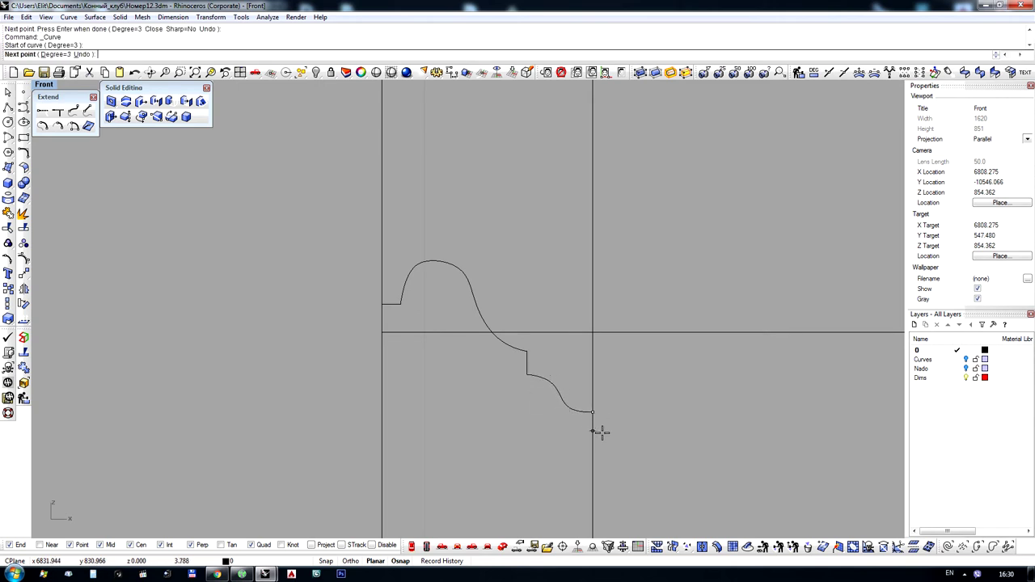
left_click(601, 436)
key("Return")
Show the large S-curve's control points and reposition them to round its crest and smooth its descent
left_click_drag(441, 288, 440, 291)
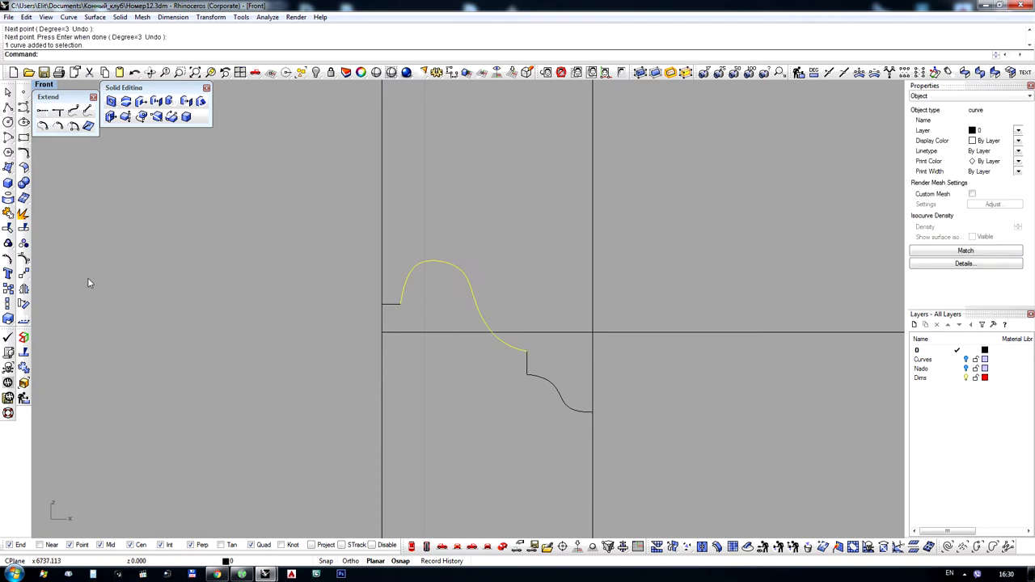
left_click(24, 259)
scroll(435, 284, "up", 8)
left_click_drag(218, 192, 548, 293)
left_click_drag(519, 250, 524, 266)
left_click(595, 298)
left_click_drag(525, 280, 500, 294)
scroll(507, 273, "up", 6)
left_click_drag(257, 298, 236, 313)
left_click_drag(351, 232, 410, 246)
scroll(384, 233, "down", 12)
scroll(430, 266, "up", 8)
left_click_drag(294, 215, 297, 198)
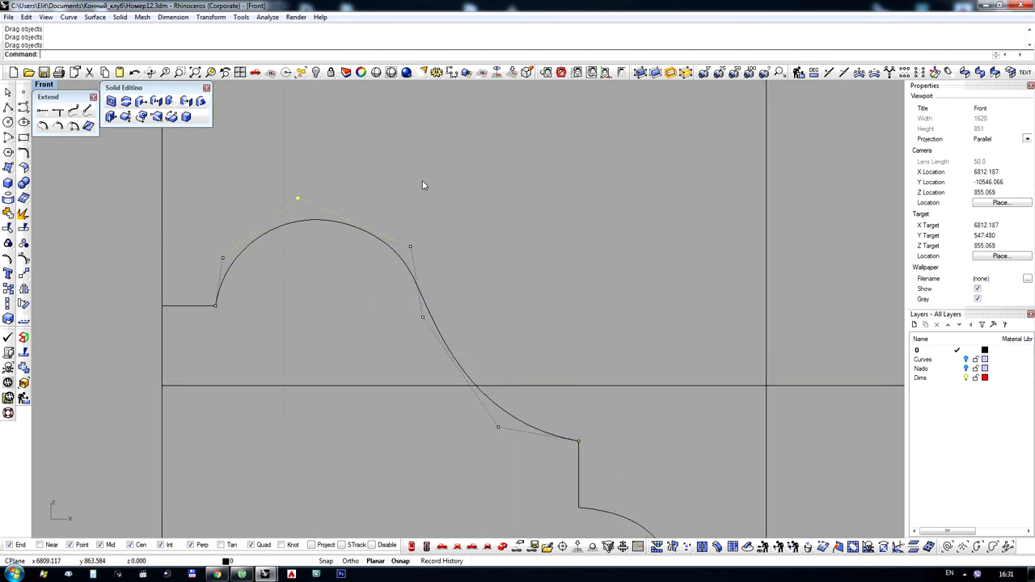
scroll(439, 231, "down", 3)
scroll(457, 322, "down", 3)
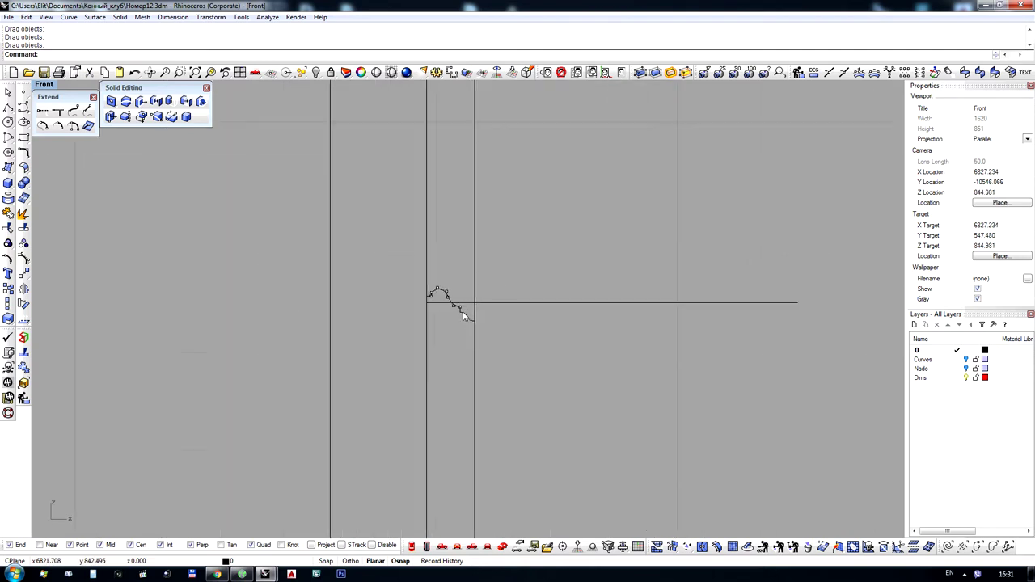
Show the small S-curve's control points and shift the profile's lower part, including the vertical step and end segment, slightly upward
scroll(461, 315, "up", 5)
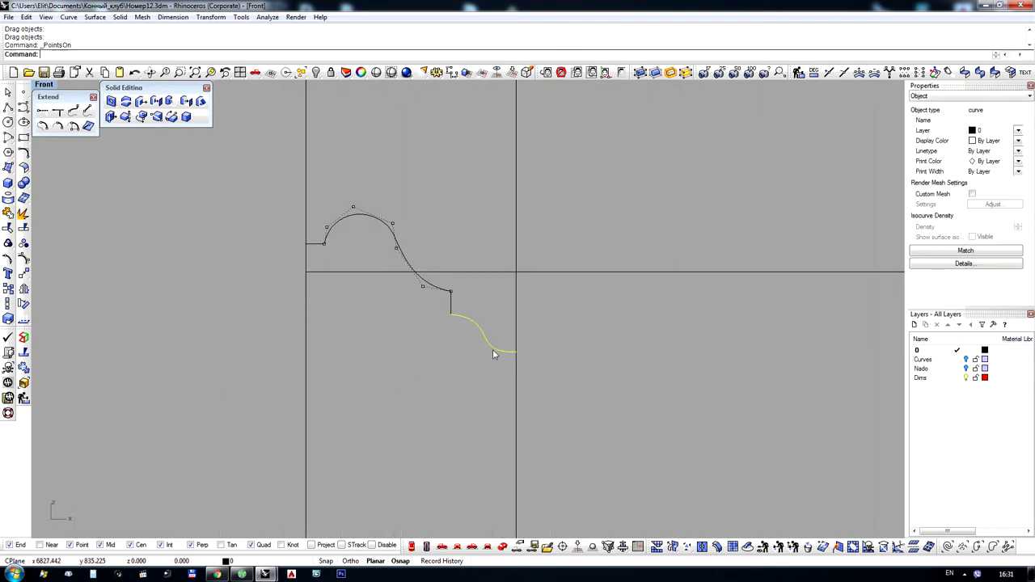
key("F10")
left_click_drag(485, 406, 616, 274)
left_click_drag(517, 364, 531, 346, "shift")
scroll(482, 273, "up", 6)
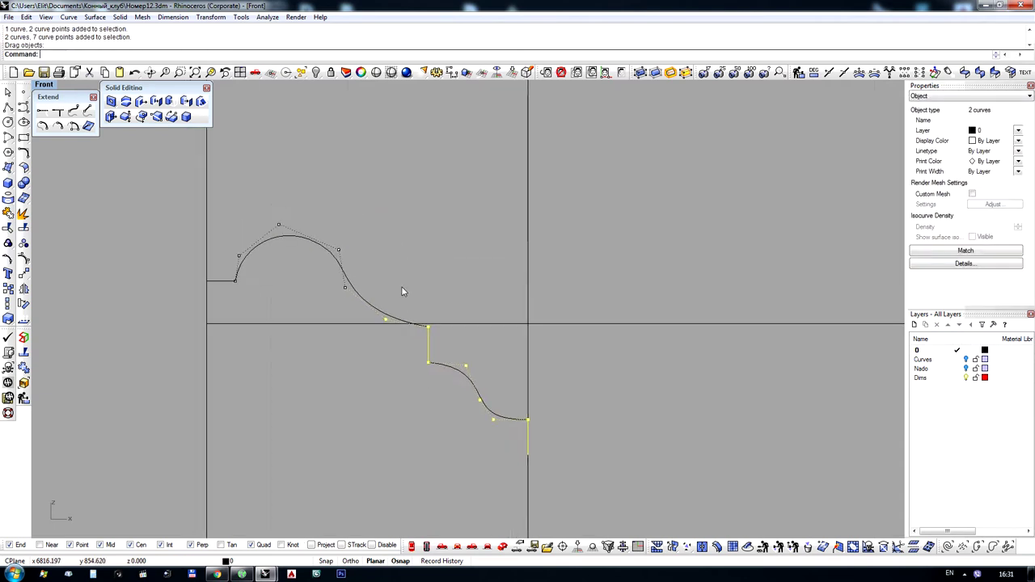
scroll(380, 287, "down", 5)
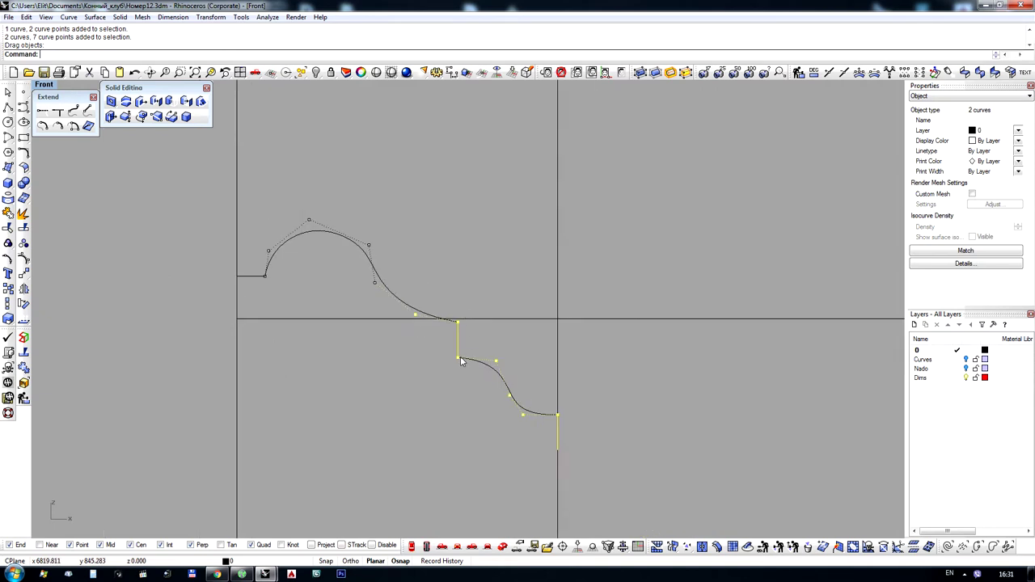
left_click_drag(460, 358, 459, 366, "shift")
left_click(485, 263)
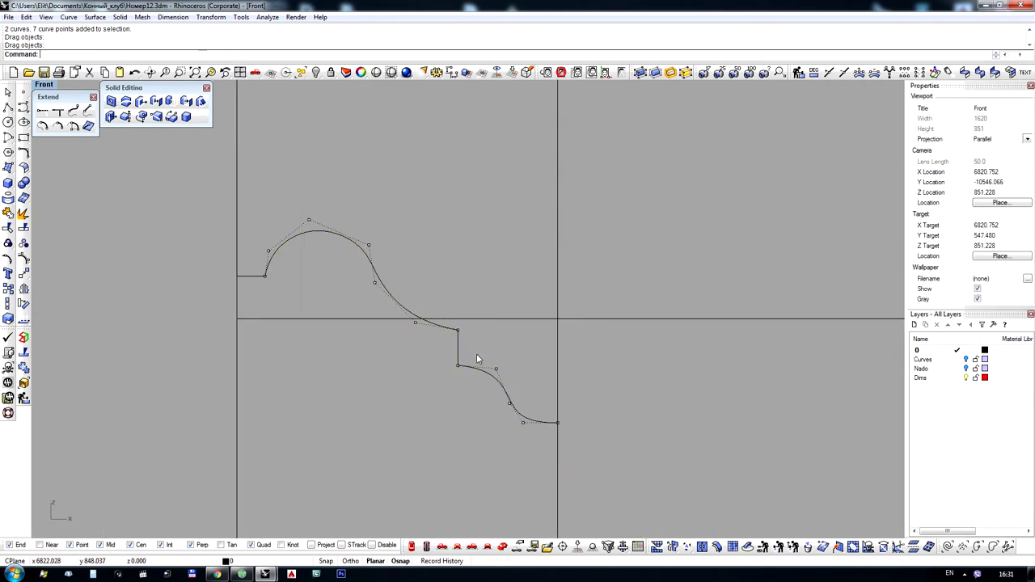
Fine-tune the small S-curve's bends by moving its upper and lower control points slightly
scroll(485, 362, "up", 5)
left_click_drag(515, 381, 506, 379)
scroll(536, 305, "down", 8)
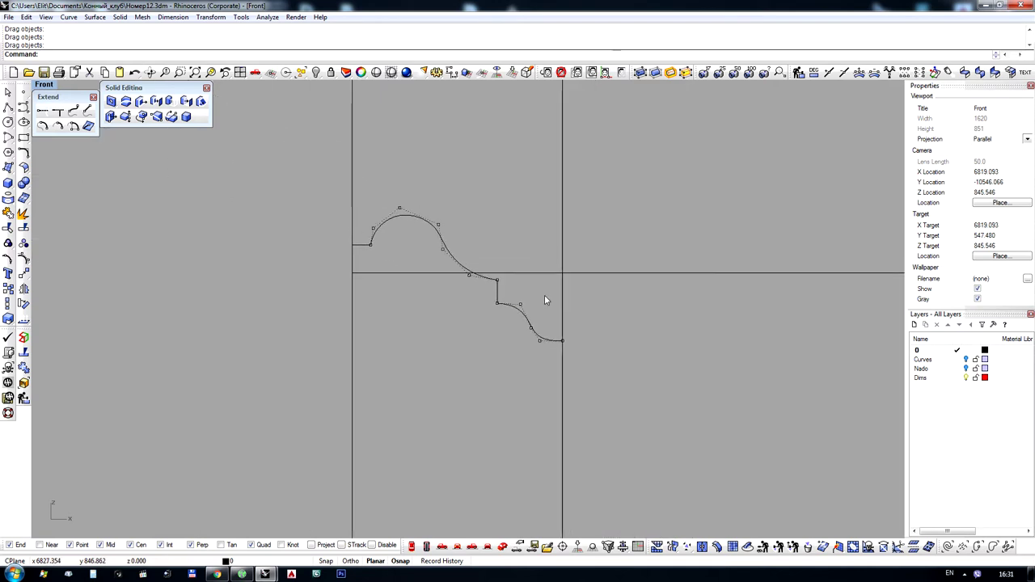
scroll(544, 300, "up", 7)
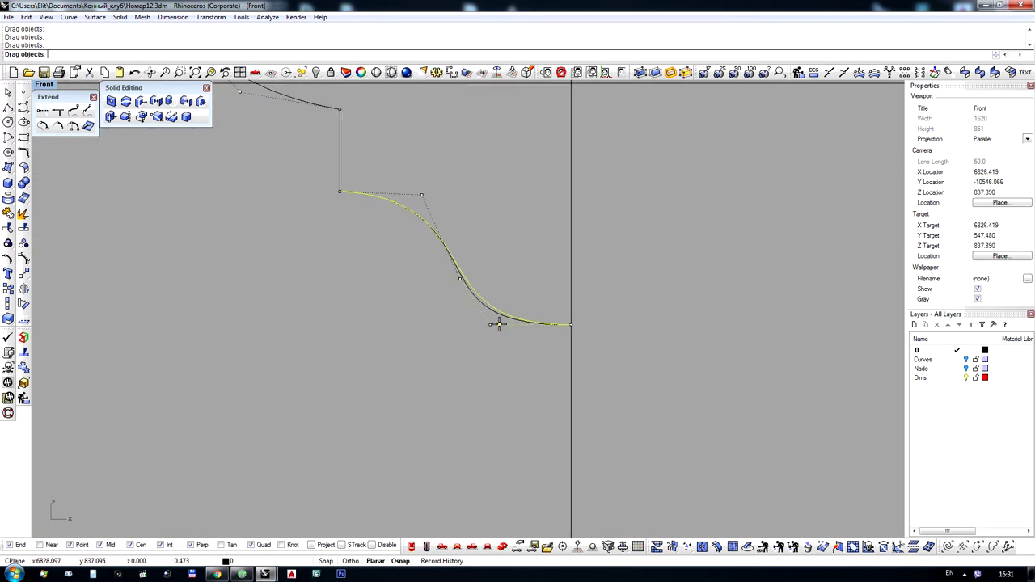
left_click_drag(501, 323, 502, 323)
scroll(475, 276, "down", 7)
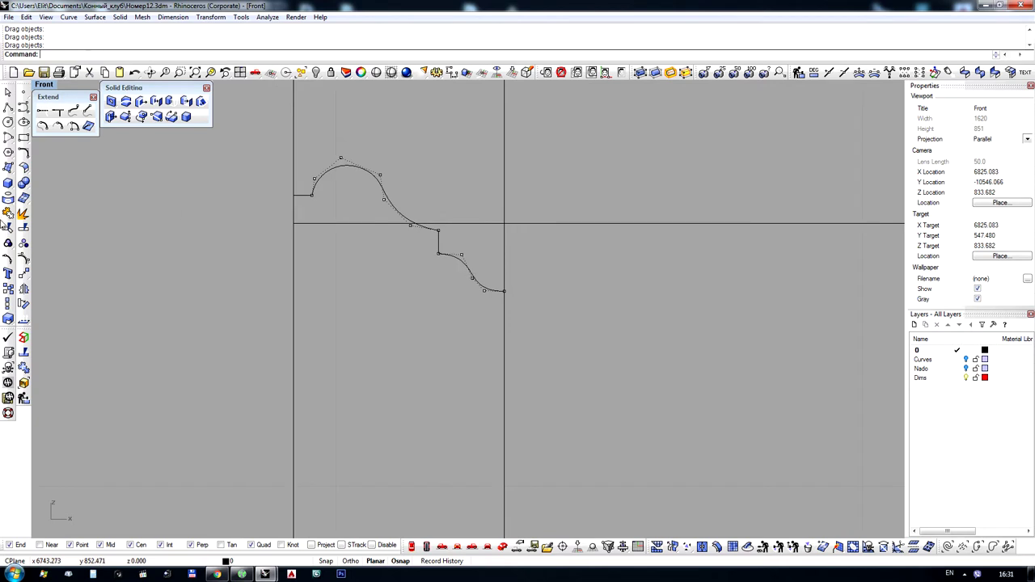
Nudge the large curve's control point on the inner shoulder of the crest, and hide all control points
scroll(360, 172, "up", 5)
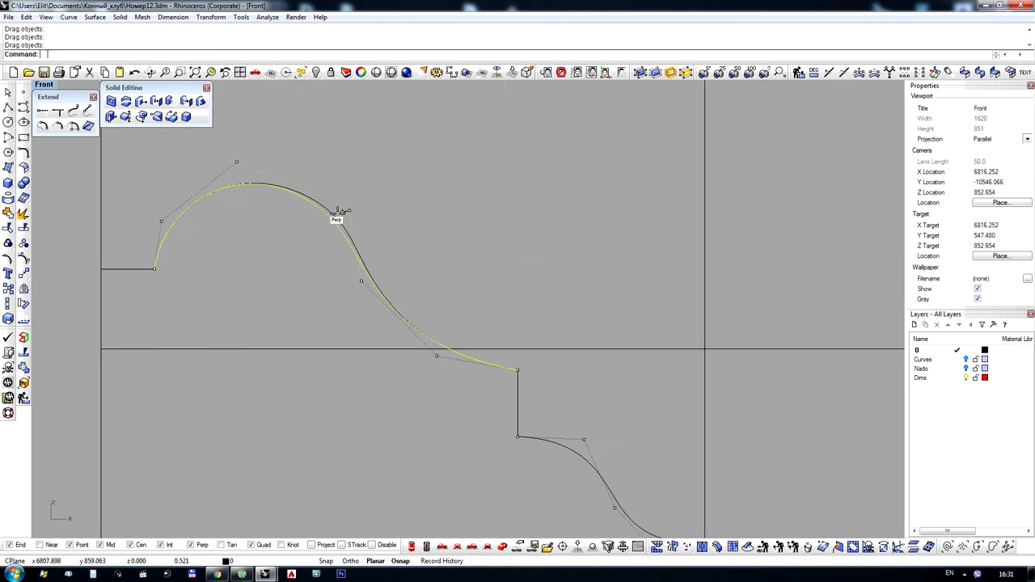
mouse_move(344, 211)
left_mouse_down()
mouse_move(347, 219)
mouse_move(350, 210)
mouse_move(336, 208)
left_mouse_up()
scroll(349, 211, "up", 5)
scroll(448, 215, "down", 5)
scroll(379, 189, "down", 3)
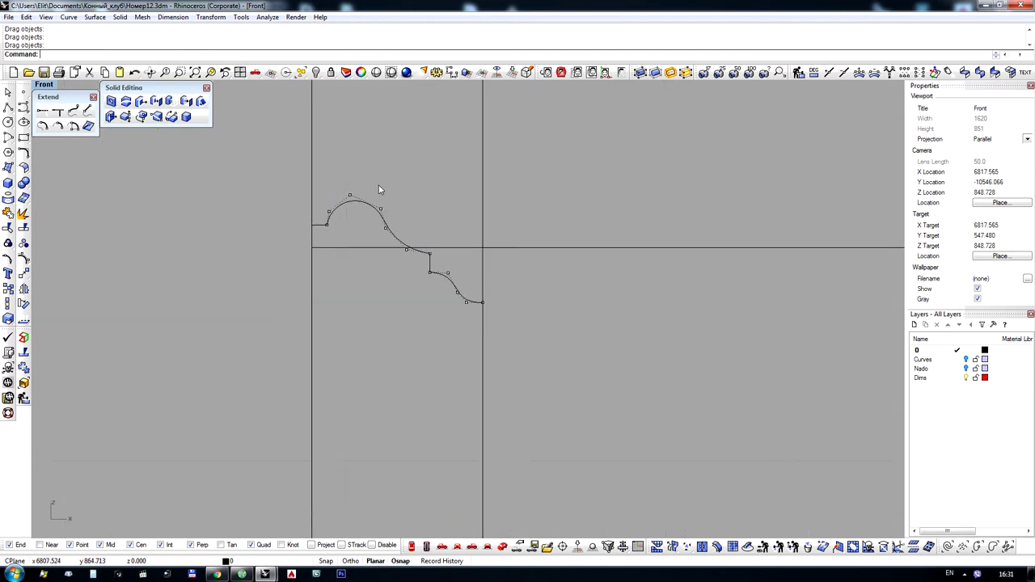
scroll(309, 204, "down", 4)
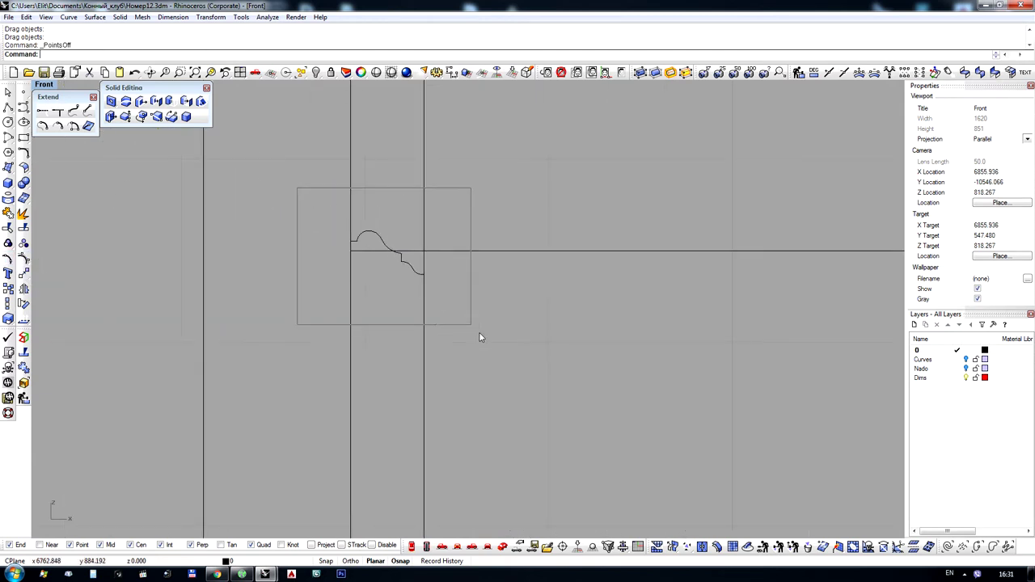
Join all the moulding profile segments into one open curve
left_click_drag(478, 332, 477, 330)
scroll(408, 243, "up", 5)
key("ctrl+j")
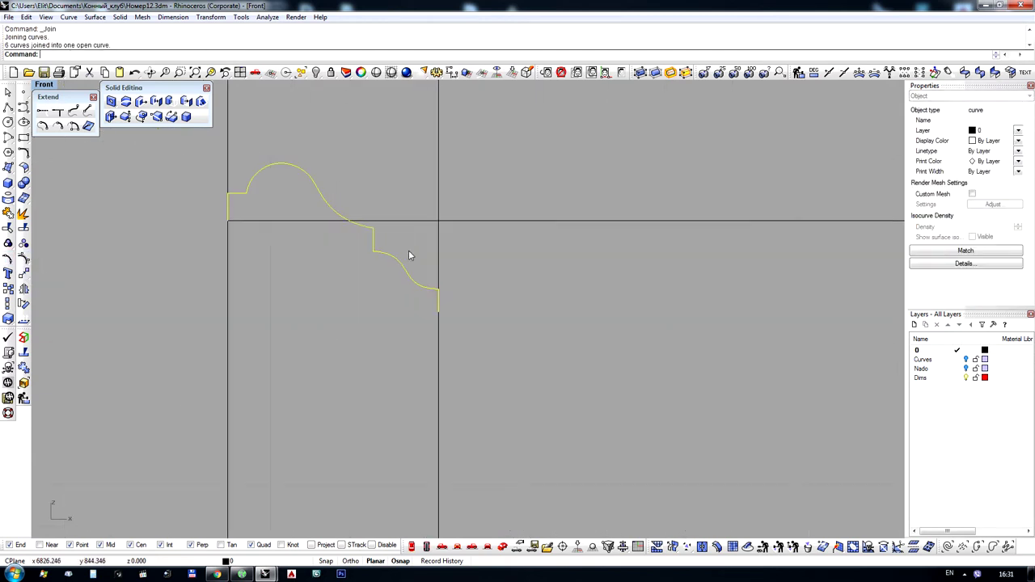
In the Perspective view, rotate the joined profile in 3D about the horizontal guide line until it stands perpendicular to the headboard outlines
scroll(405, 267, "down", 10)
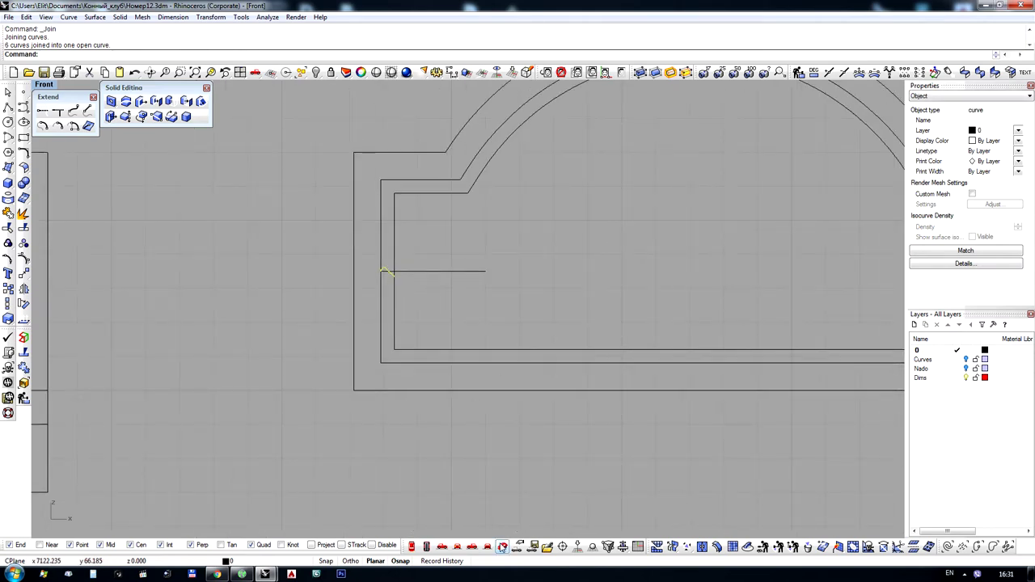
left_click(502, 548)
scroll(451, 315, "up", 10)
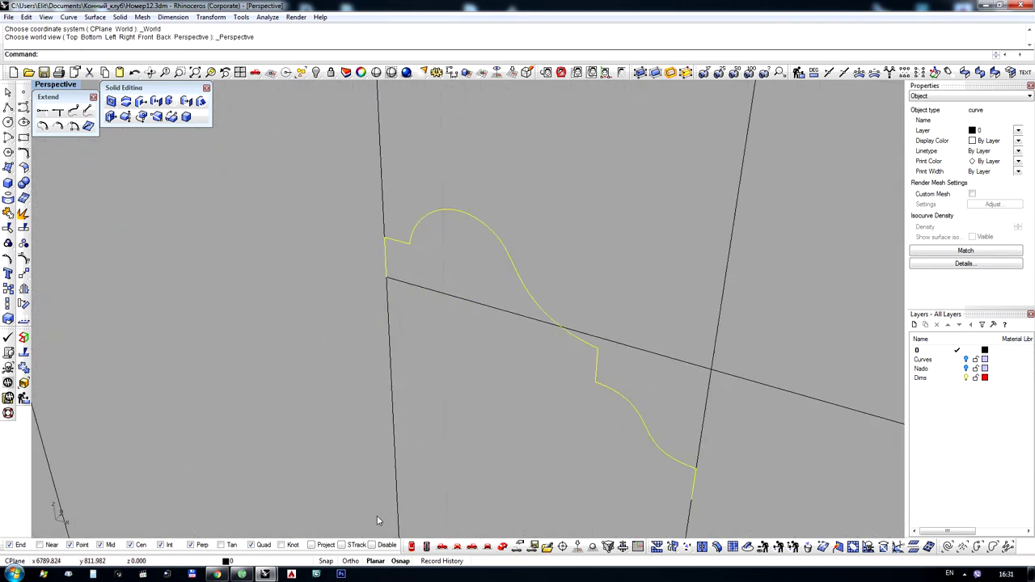
left_click(23, 305)
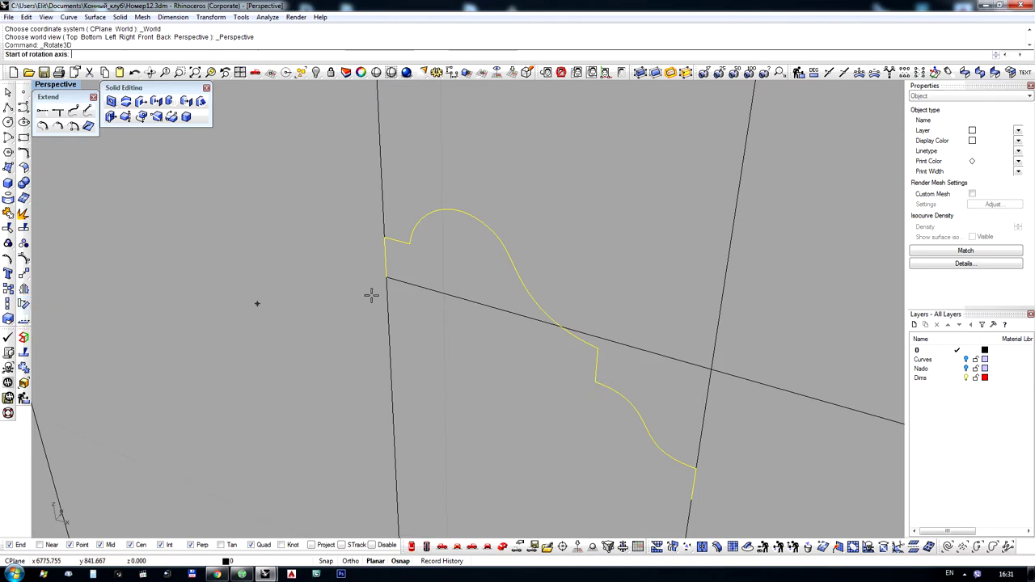
left_click(385, 277)
scroll(386, 278, "down", 6)
left_click(322, 259)
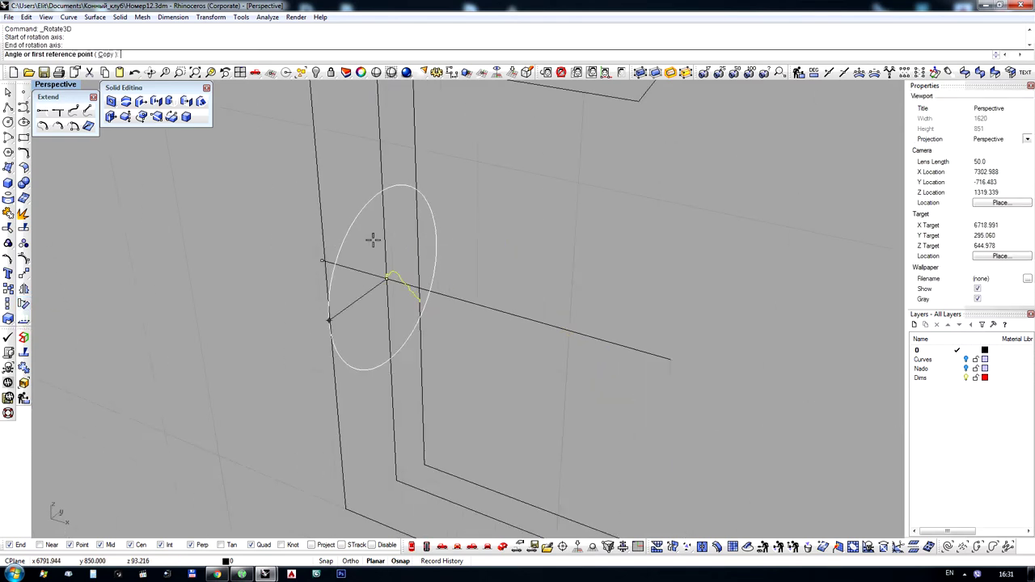
left_click(431, 245)
left_click(384, 204)
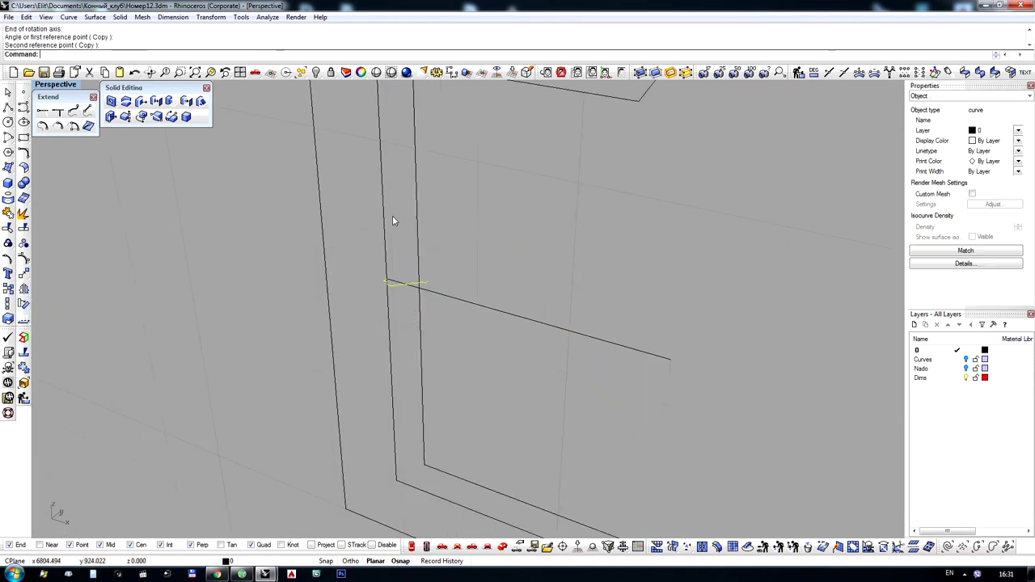
scroll(443, 287, "up", 8)
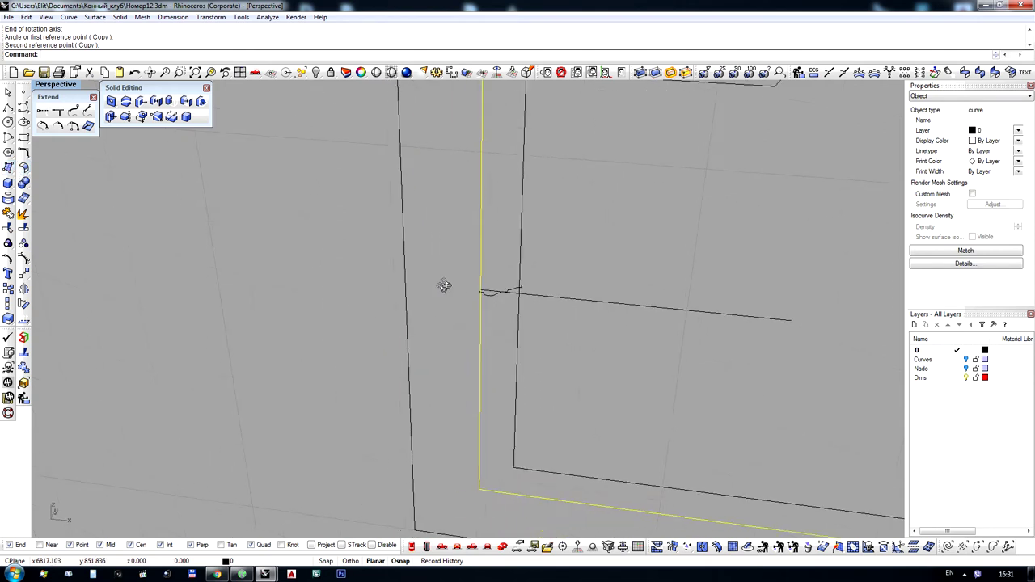
left_click(489, 402)
scroll(520, 258, "down", 12)
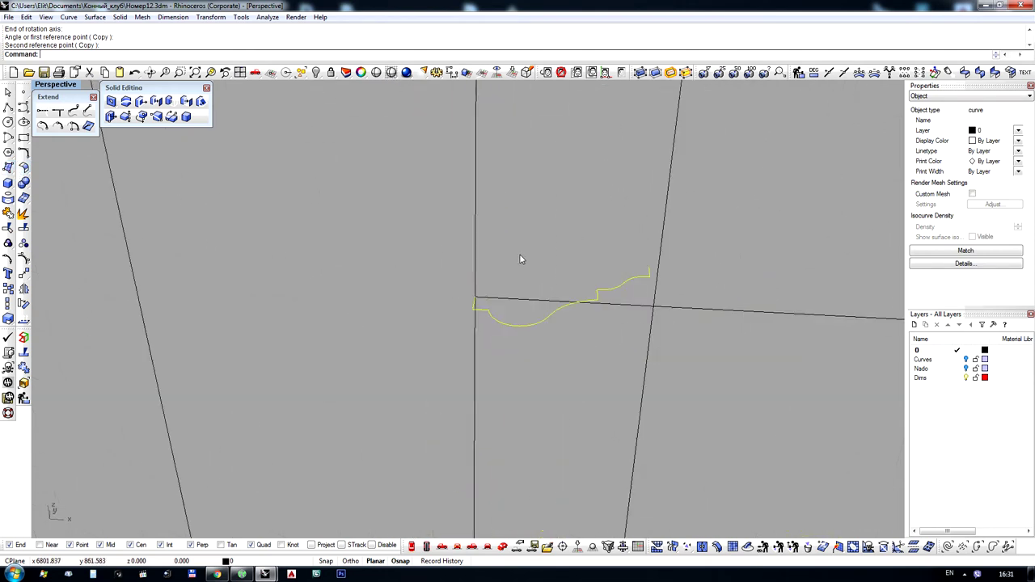
left_click(25, 275)
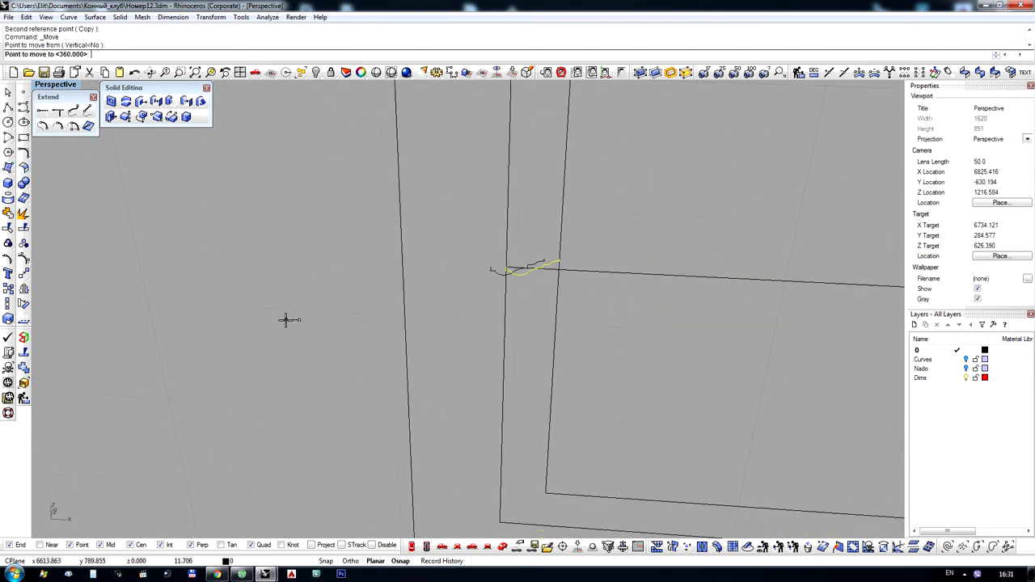
key("Escape")
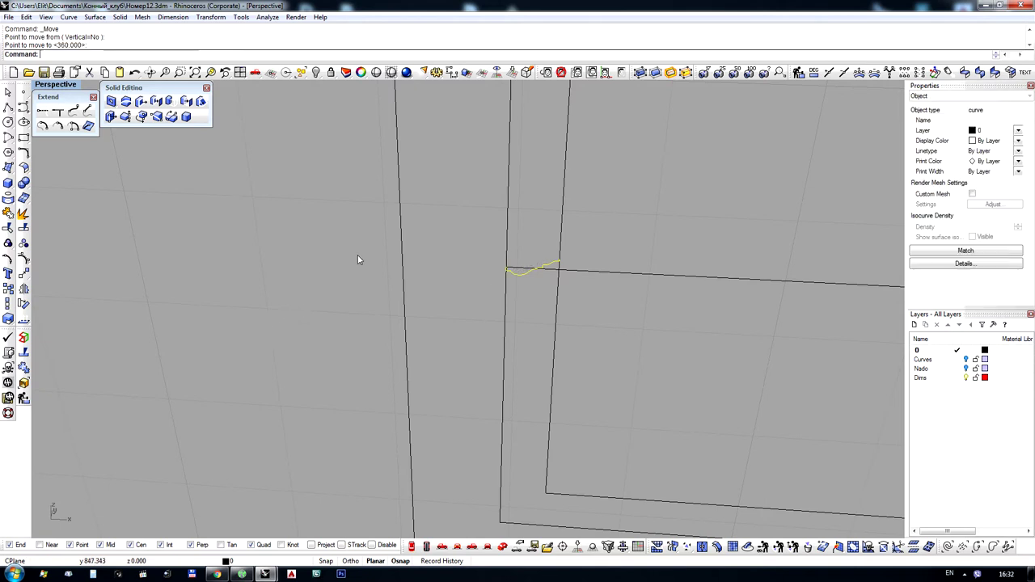
Sweep the moulding profile along the middle headboard outline as a single rail to create the panel moulding
scroll(358, 259, "down", 8)
scroll(443, 220, "up", 10)
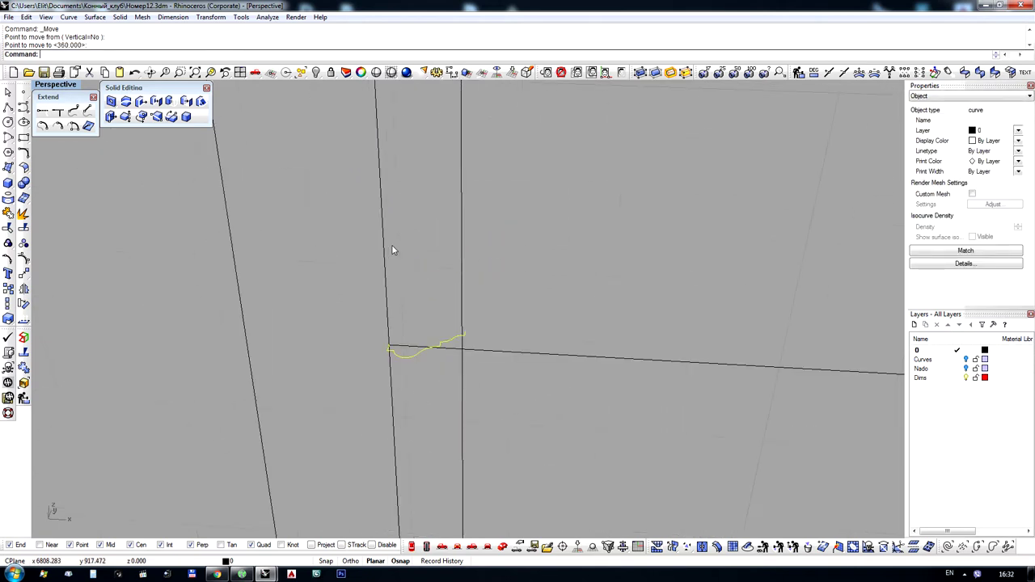
left_click(389, 326)
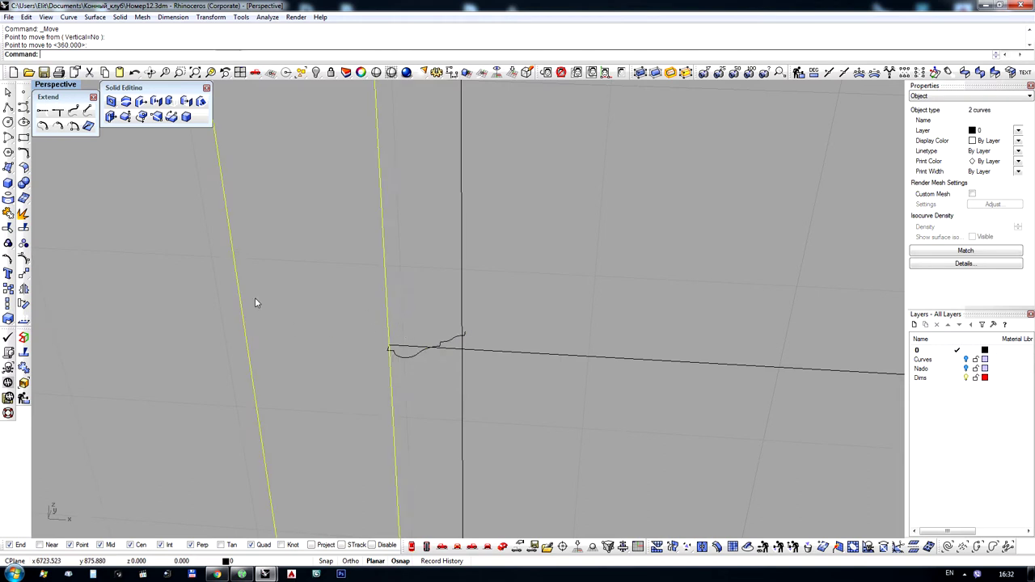
scroll(326, 330, "down", 6)
scroll(300, 334, "up", 4)
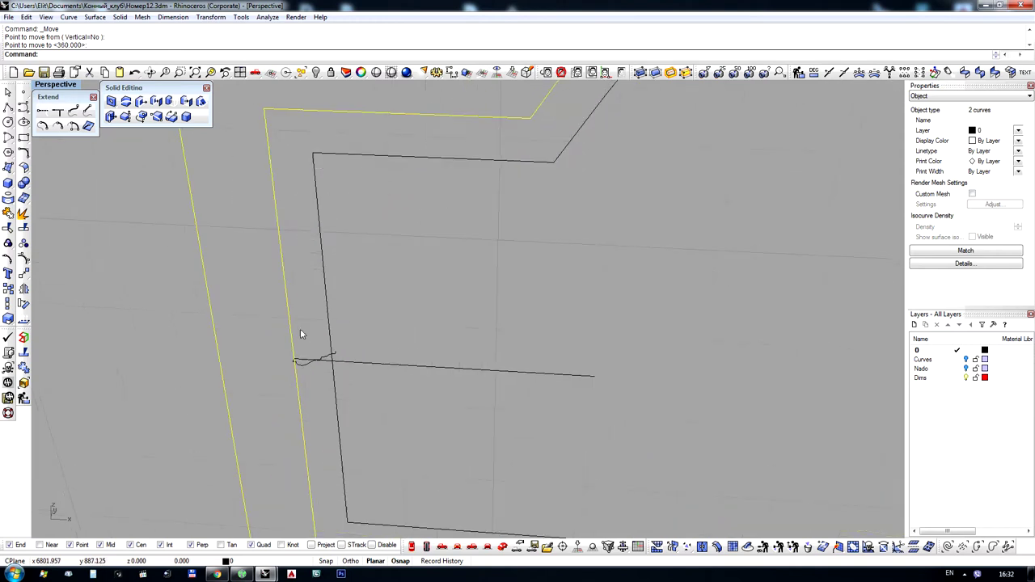
scroll(302, 340, "up", 5)
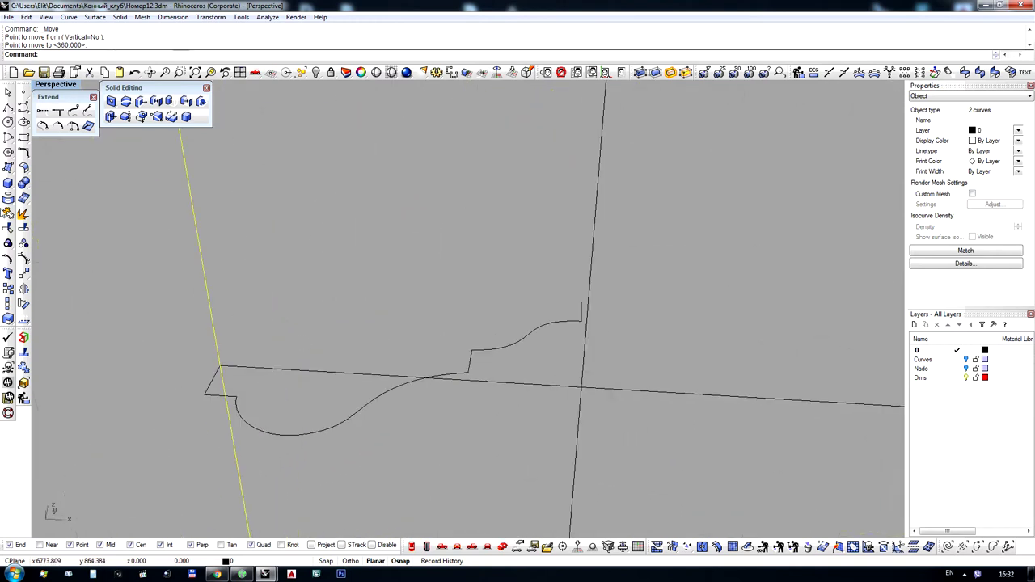
left_click(8, 168)
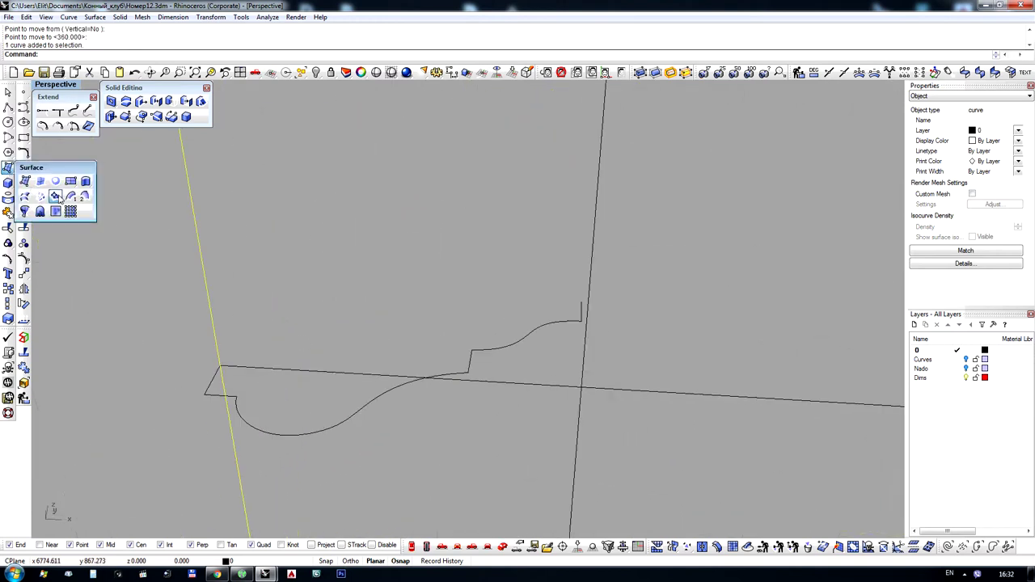
left_click(63, 197)
left_click(363, 412)
key("Return")
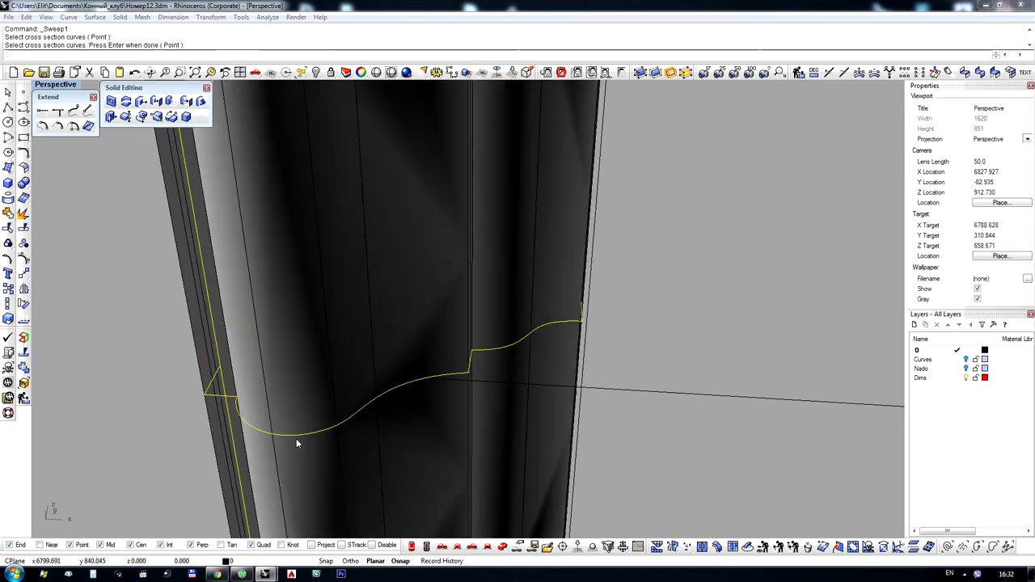
key("Return")
scroll(336, 317, "down", 10)
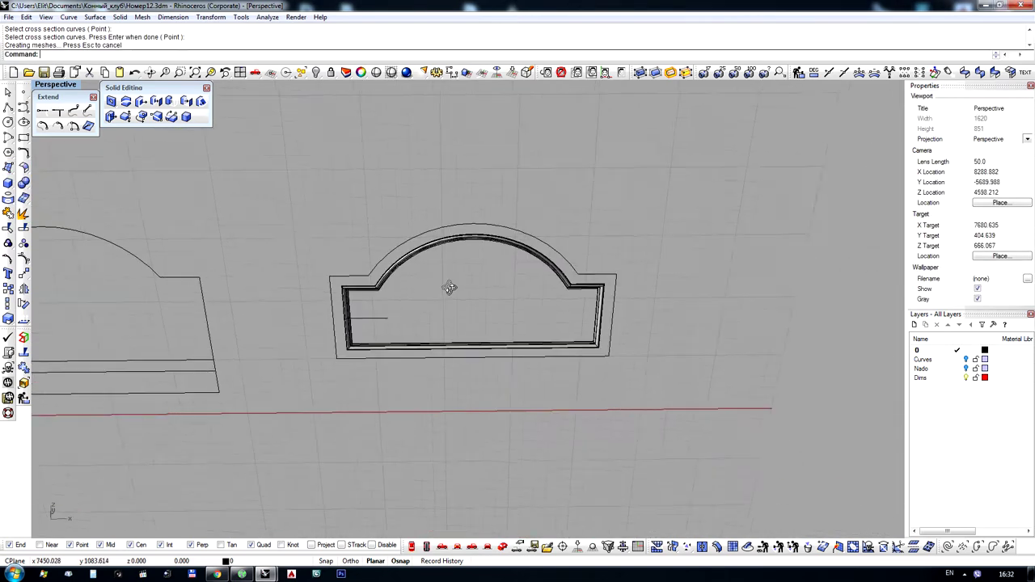
scroll(661, 268, "down", 2)
Create a planar surface between the outermost headboard outline and the moulding's outer outline
left_click(553, 255)
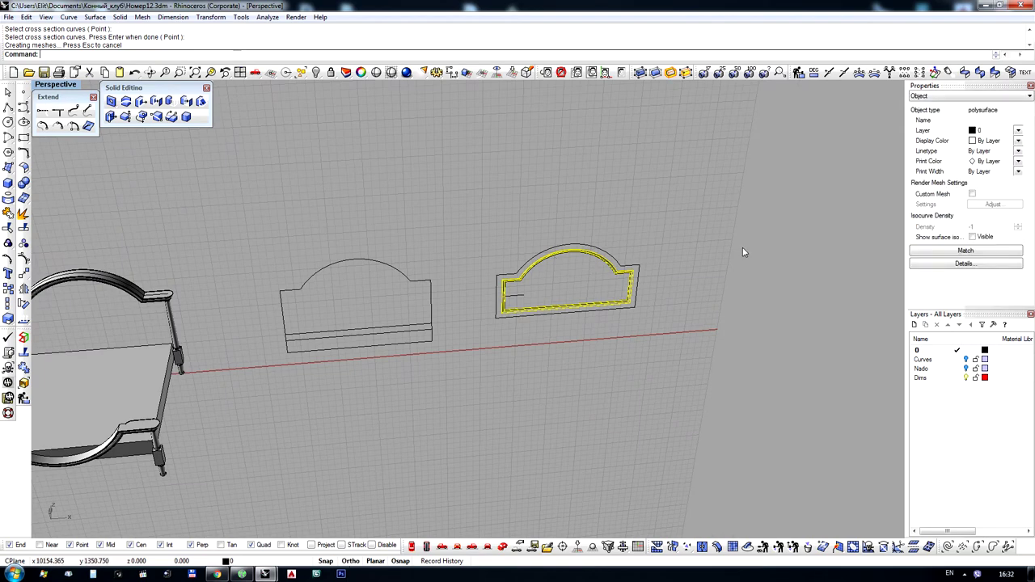
key("Return")
scroll(410, 361, "up", 10)
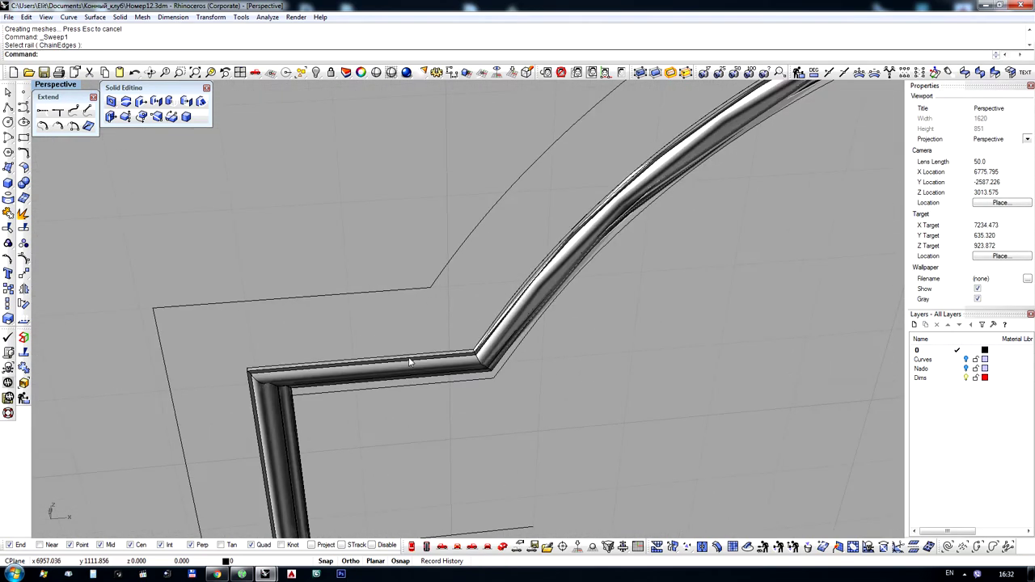
left_click(411, 356)
left_click(437, 379)
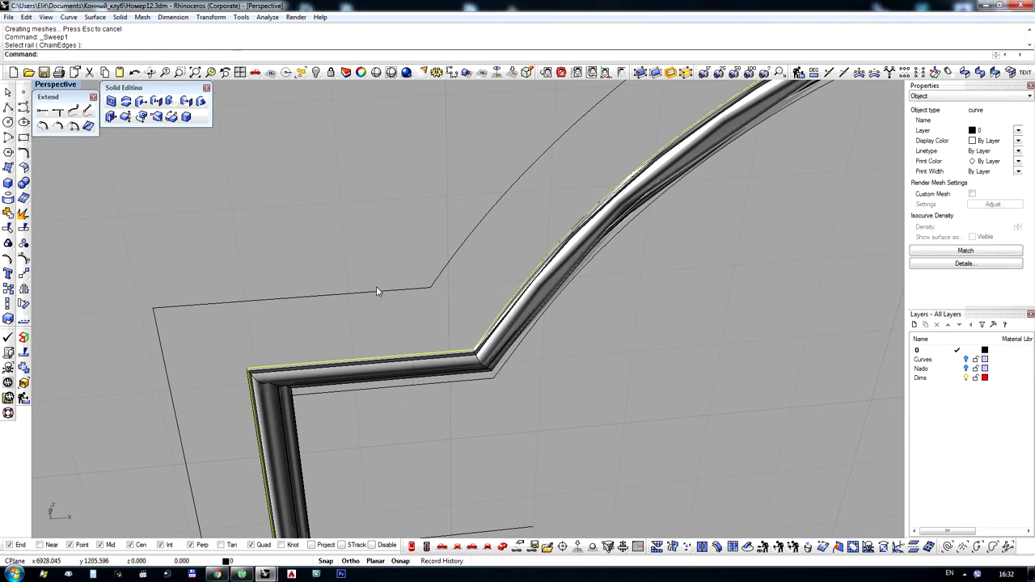
left_click(376, 288)
left_click(6, 167)
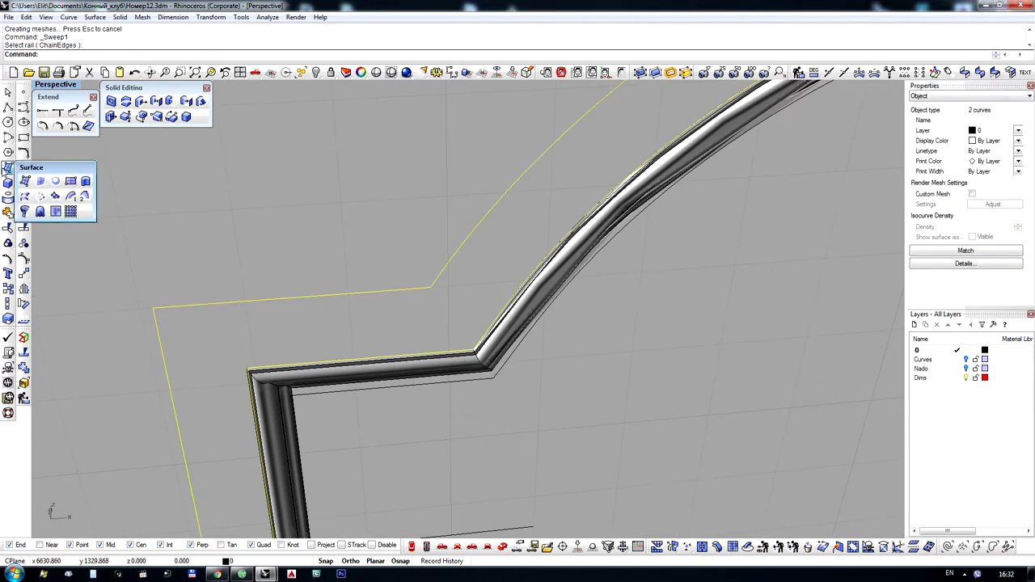
left_click(54, 181)
Move the flat frame surface and moulding together into the bed's headboard opening and check the fit
scroll(321, 384, "down", 10)
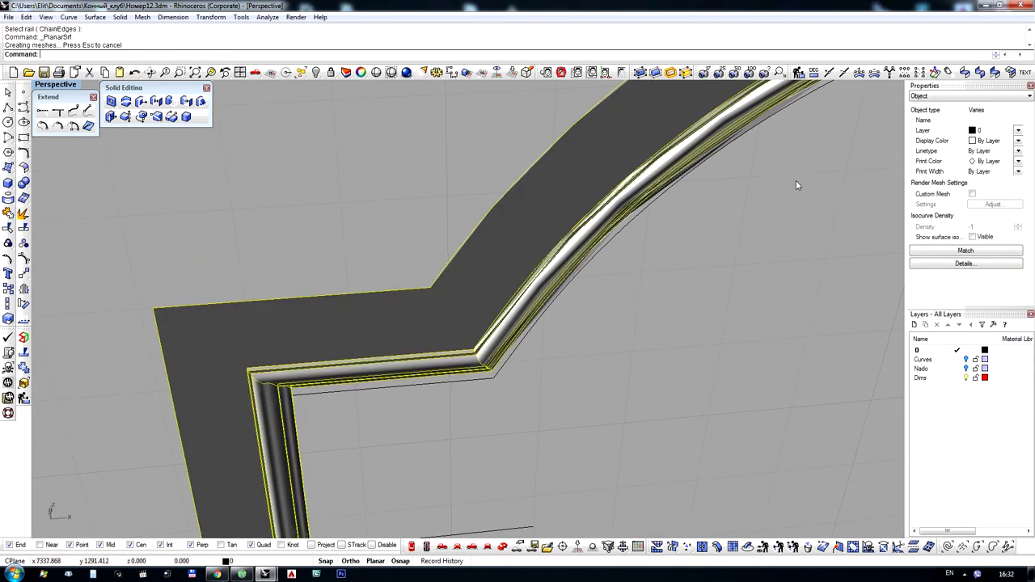
left_click_drag(434, 212, 316, 220)
left_click(484, 294)
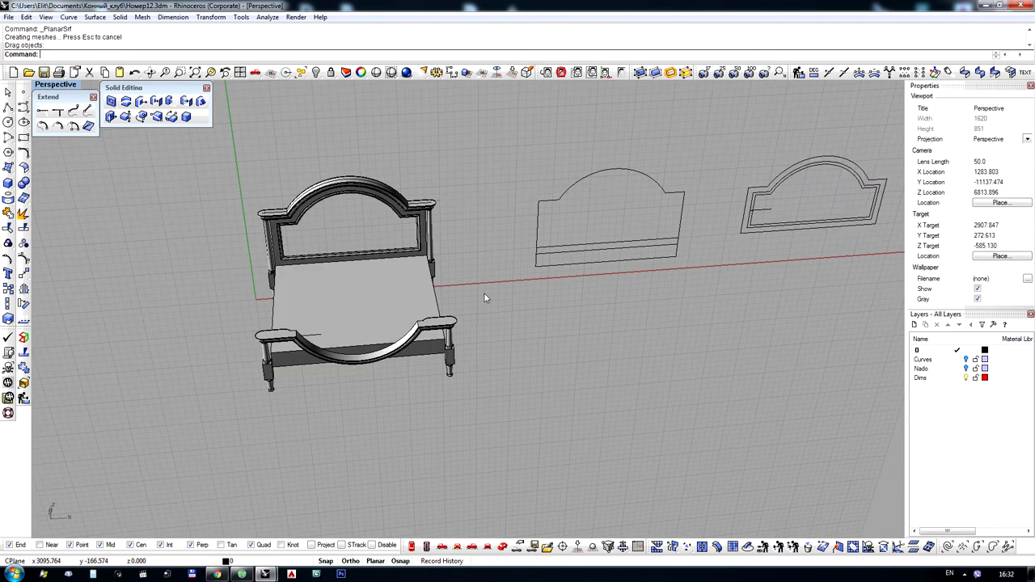
right_click_drag(475, 275, 533, 253)
scroll(294, 166, "up", 10)
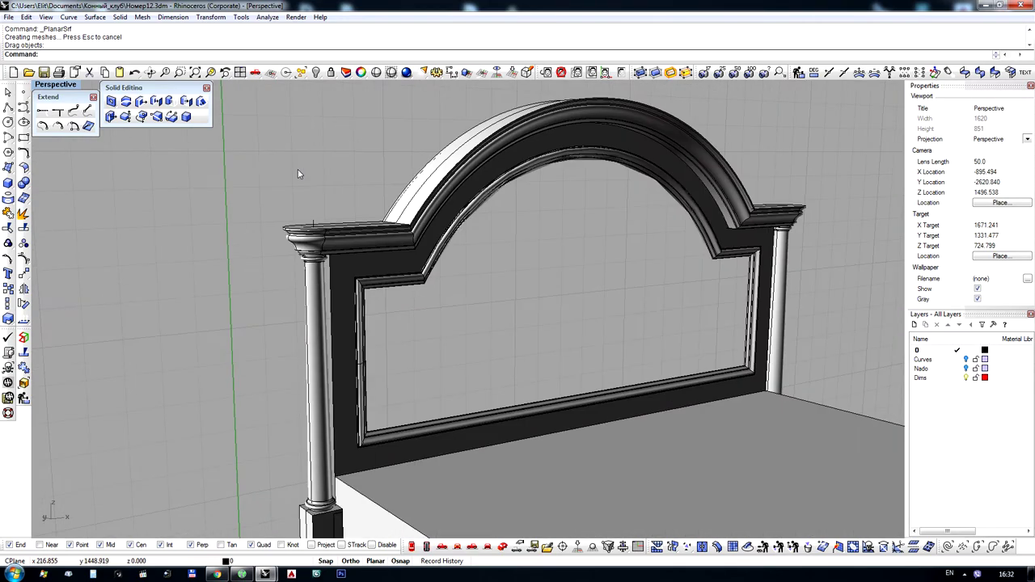
right_click_drag(473, 216, 400, 176)
scroll(338, 154, "down", 8)
scroll(360, 200, "up", 4)
scroll(308, 258, "up", 4)
Select the moulding and flat frame and move them out of the bed to free space beside it
left_click(332, 243)
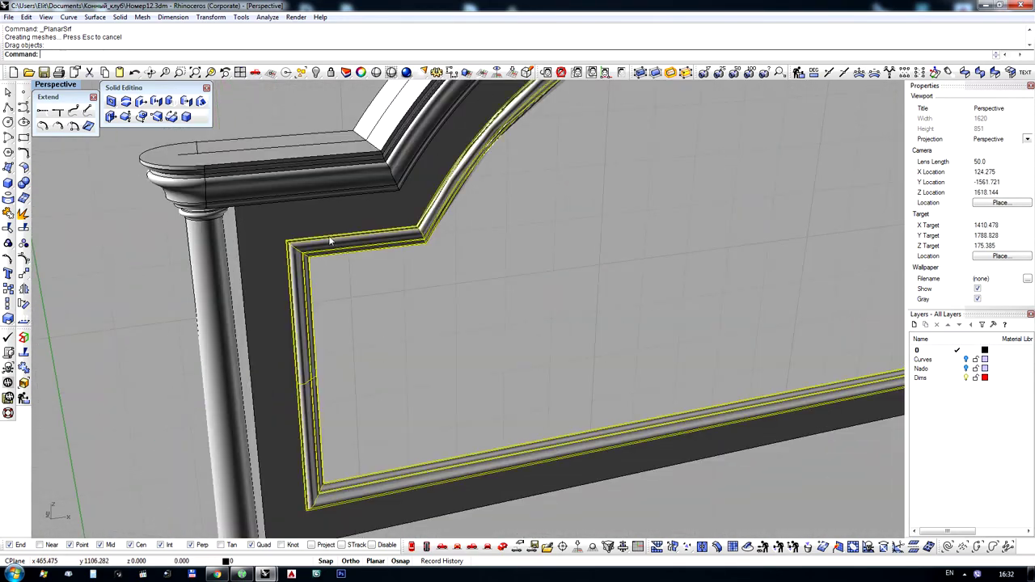
scroll(598, 174, "down", 8)
right_click_drag(624, 169, 597, 194)
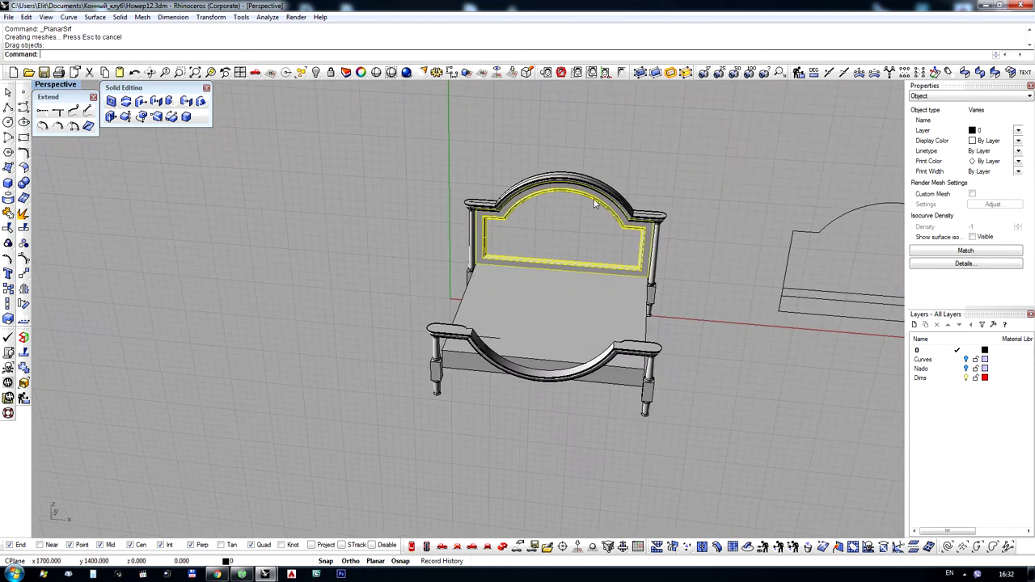
left_click_drag(595, 203, 404, 207)
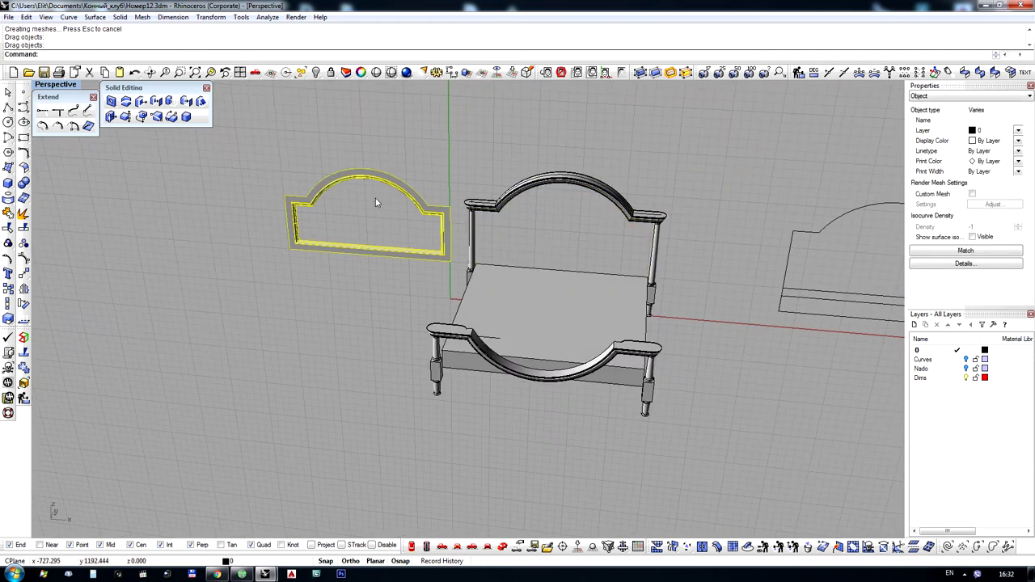
right_click_drag(379, 249, 392, 246)
left_click(395, 308)
Explode the moulding into separate surfaces and delete the divided left vertical section
scroll(312, 228, "up", 9)
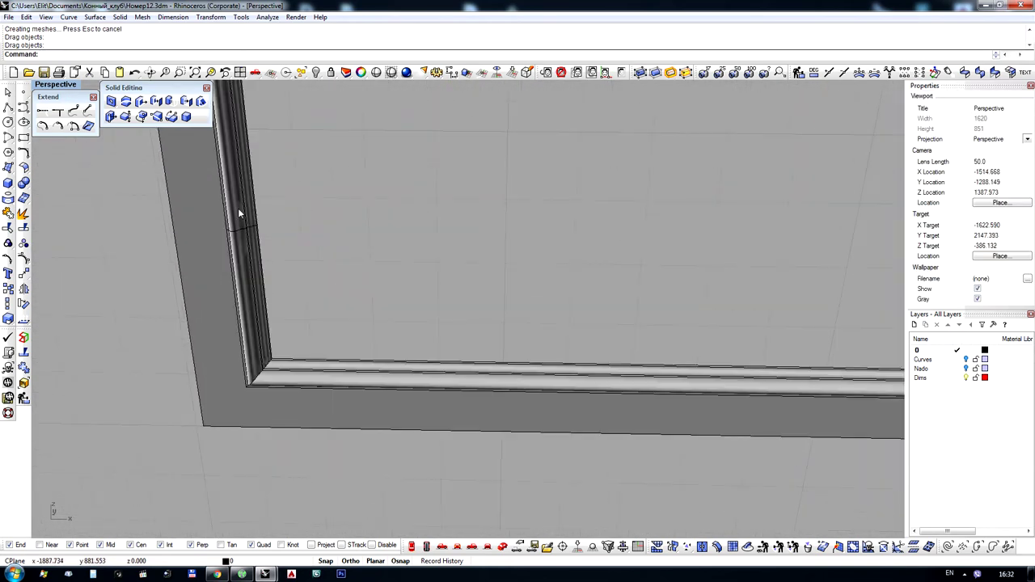
left_click(237, 209)
left_click(8, 213)
scroll(307, 161, "down", 5)
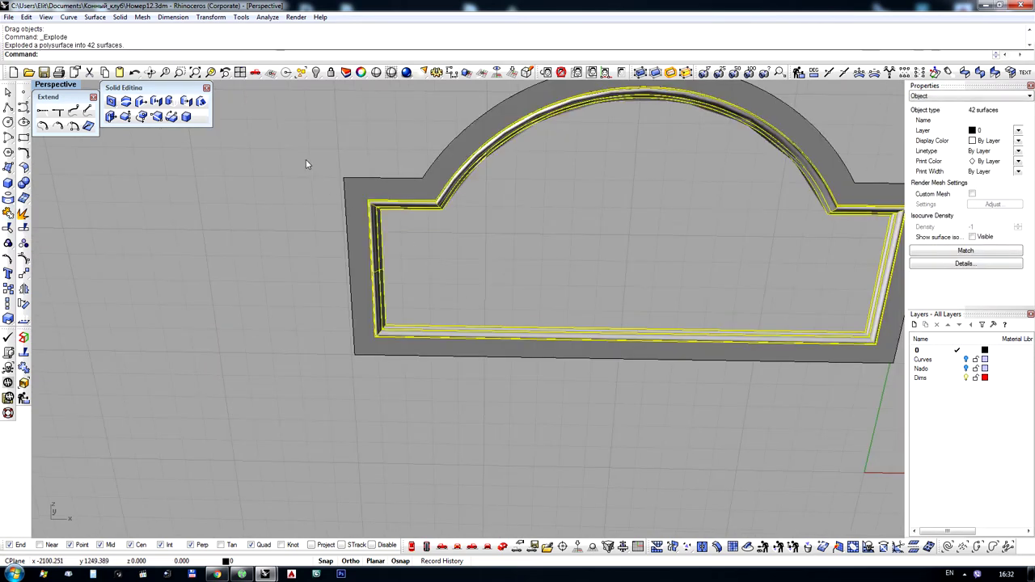
left_click_drag(306, 159, 411, 393)
key("Delete")
Mirror the moulding's right vertical section across the panel's centre to rebuild the left side
scroll(355, 275, "down", 11)
scroll(490, 317, "up", 8)
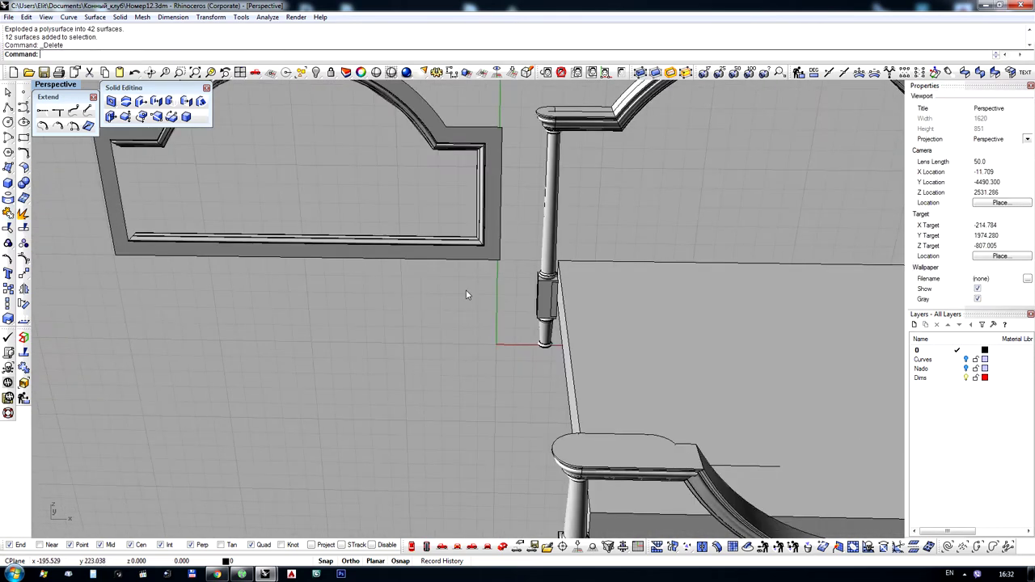
left_click_drag(515, 106, 515, 107)
scroll(456, 247, "down", 6)
right_click_drag(410, 258, 436, 271)
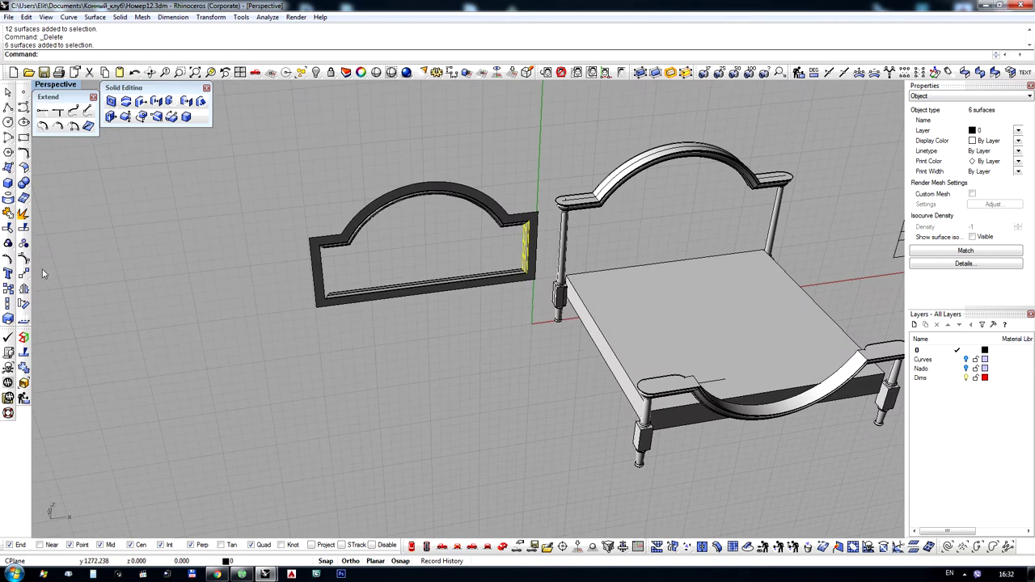
left_click(23, 292)
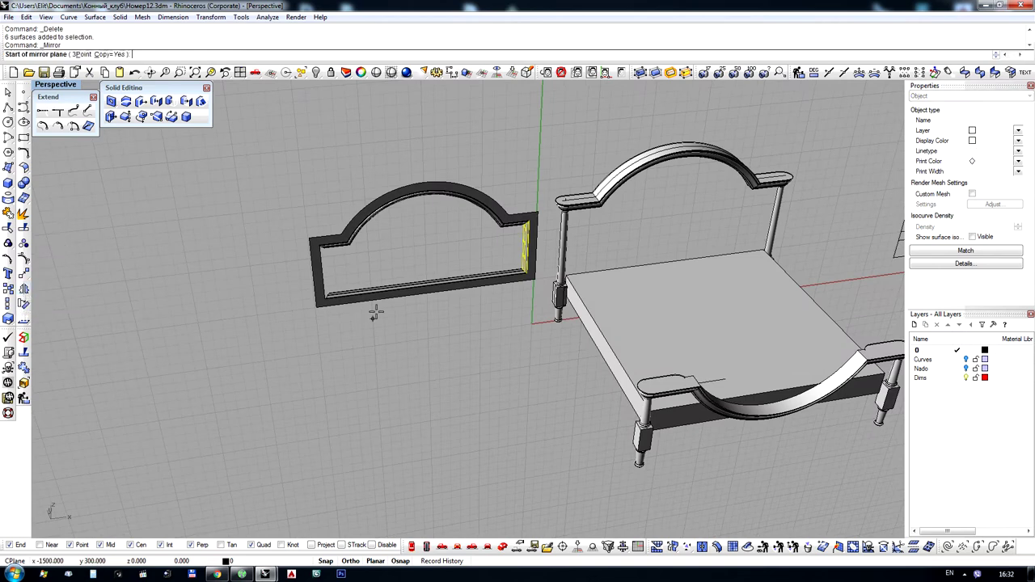
left_click(425, 291)
left_click(426, 356)
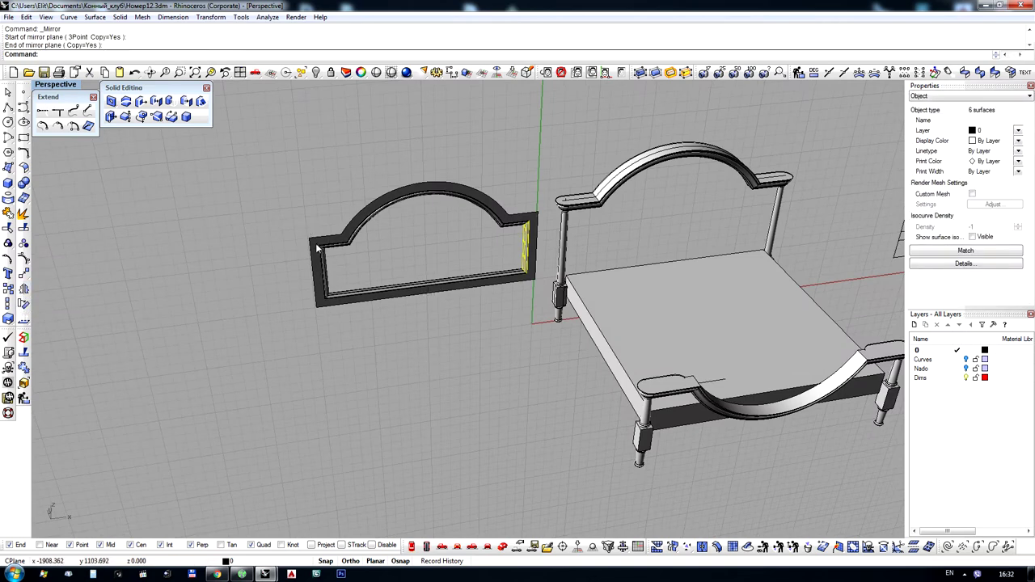
Select the flat frame surface and move it sideways, clear of the moulding
right_click_drag(339, 258, 282, 217)
left_click_drag(272, 284, 373, 244)
scroll(275, 178, "up", 8)
left_click(325, 189)
scroll(626, 195, "down", 8)
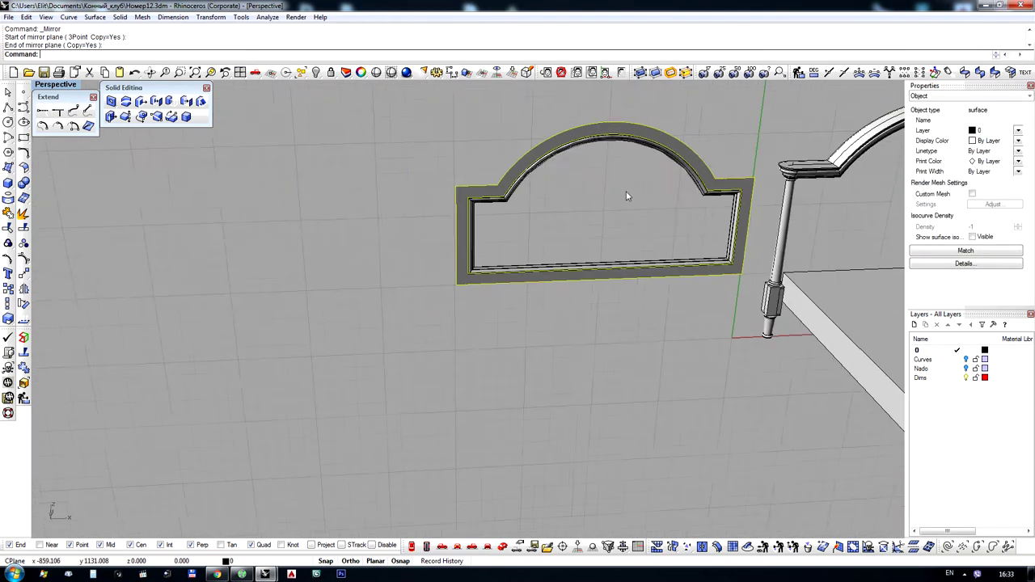
right_click_drag(626, 195, 632, 180)
scroll(632, 180, "up", 5)
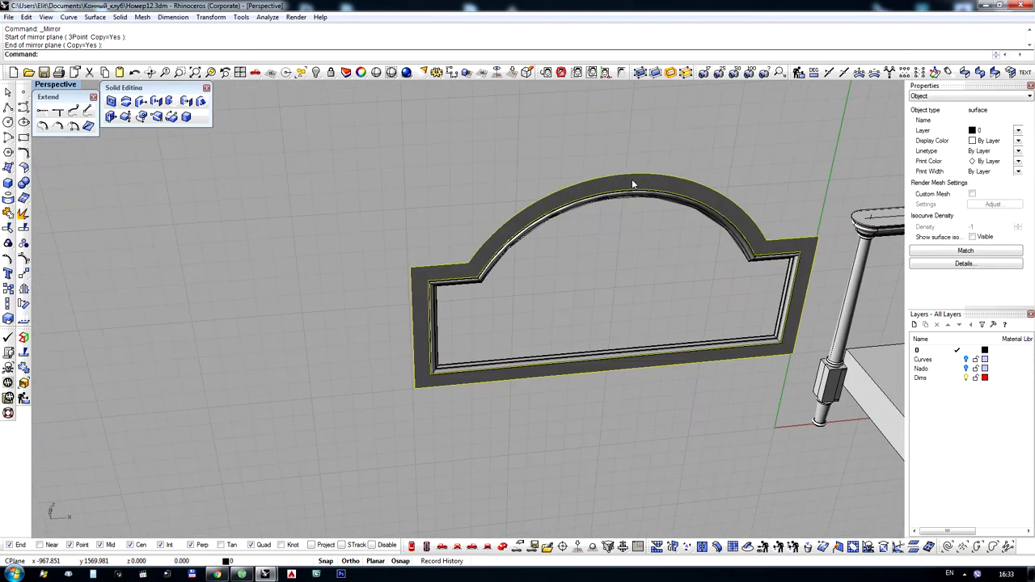
left_click(225, 73)
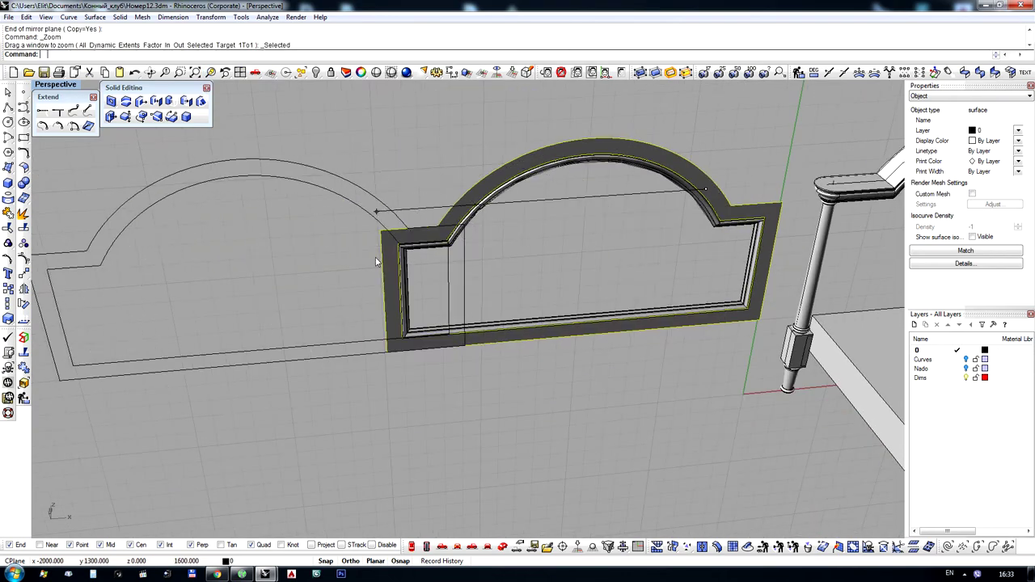
left_click_drag(376, 261, 299, 280)
Split the flat frame surface by V-direction isocurves at the inner edges of both vertical sides, with Shrink on
scroll(596, 140, "down", 4)
scroll(257, 231, "up", 10)
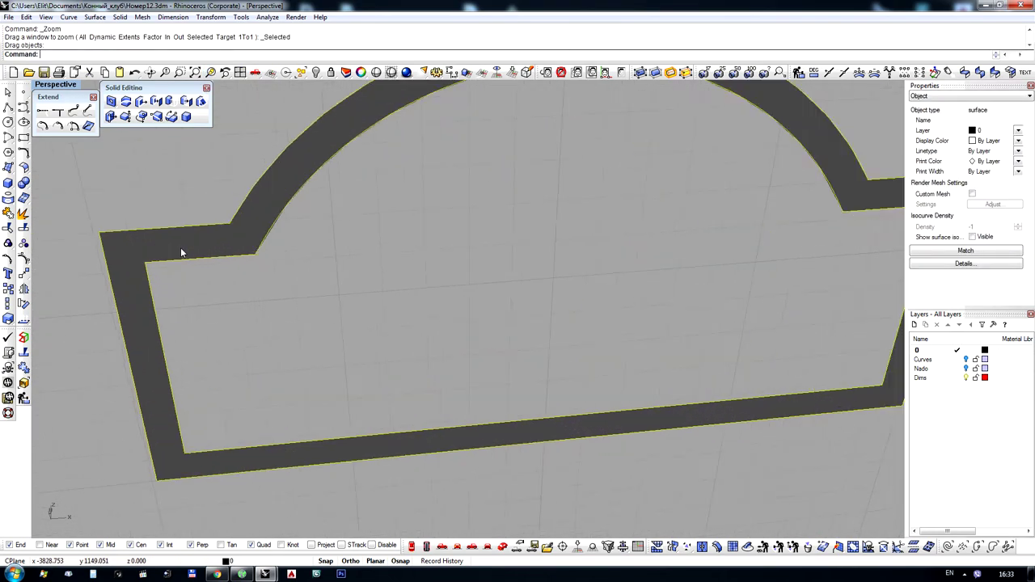
right_click(23, 227)
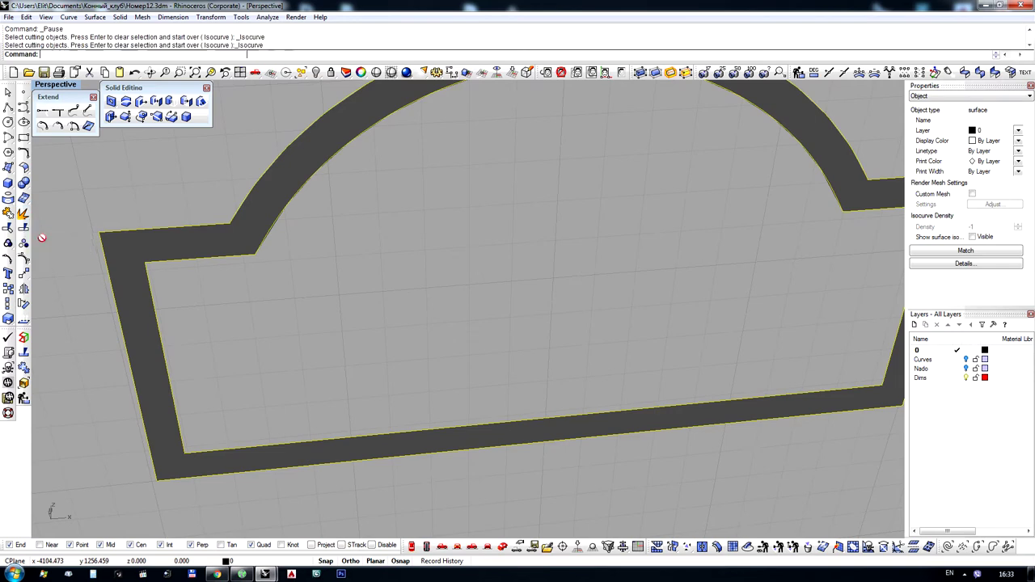
left_click(88, 56)
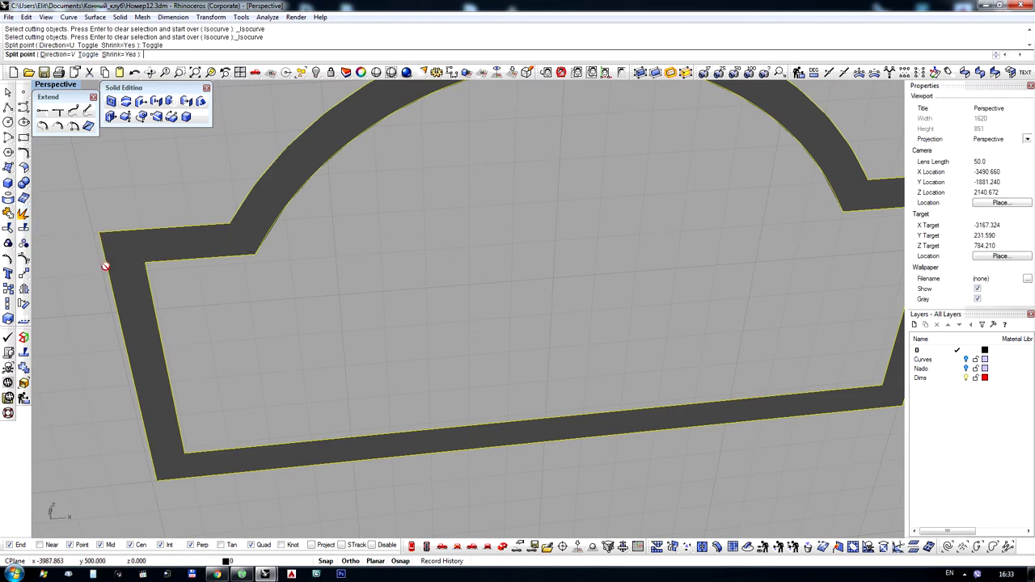
scroll(139, 264, "down", 2)
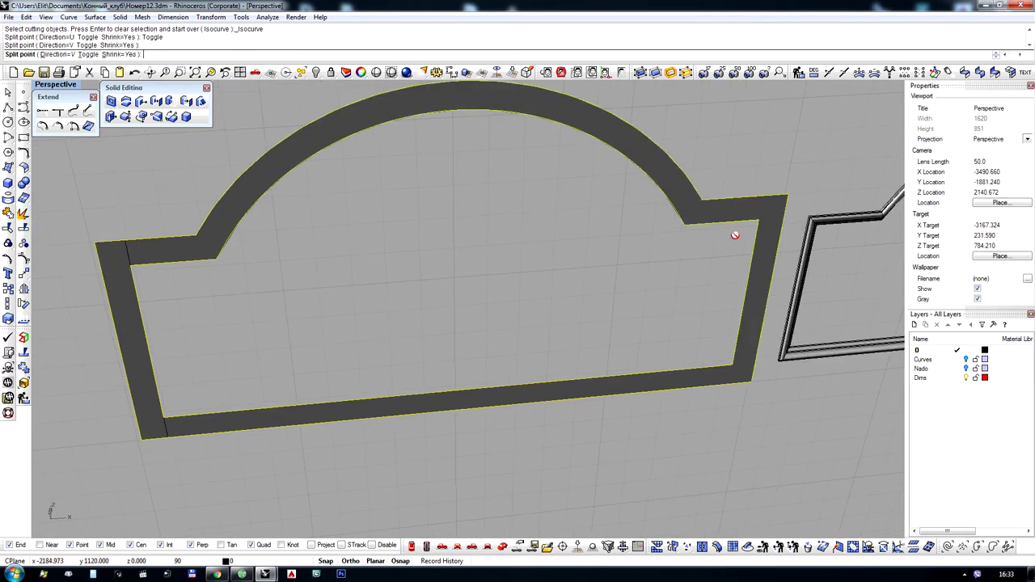
left_click(761, 218)
key("Return")
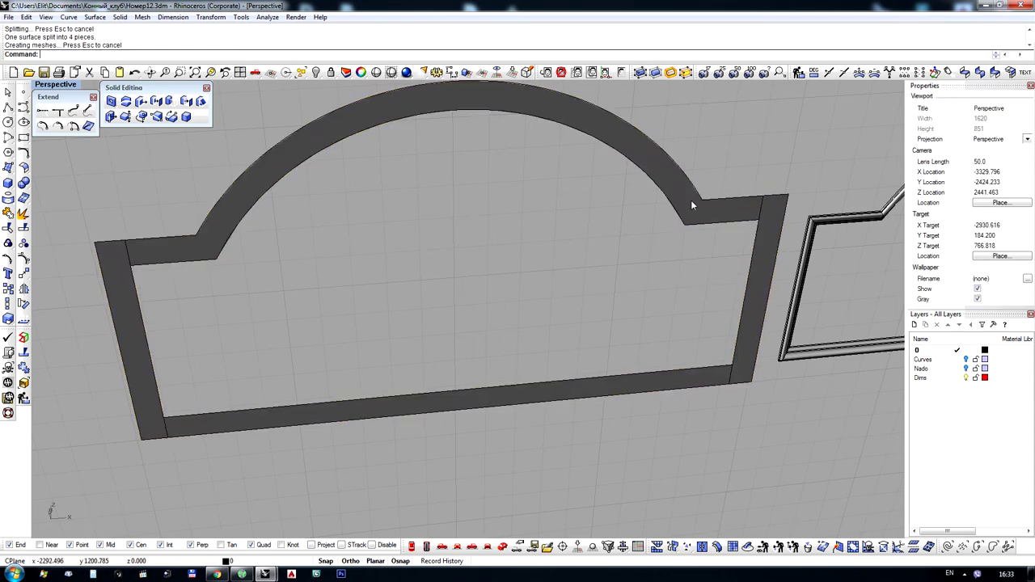
Draw polylines across the frame's two shoulder corners, joining the outer and inner corner points where the arch begins
left_click(692, 210)
left_click(8, 107)
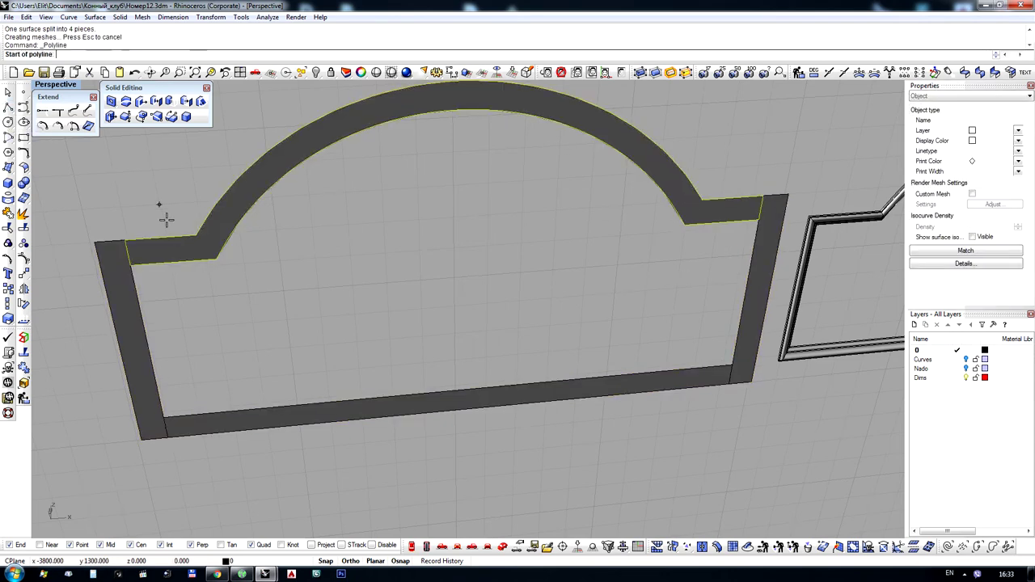
left_click(196, 235)
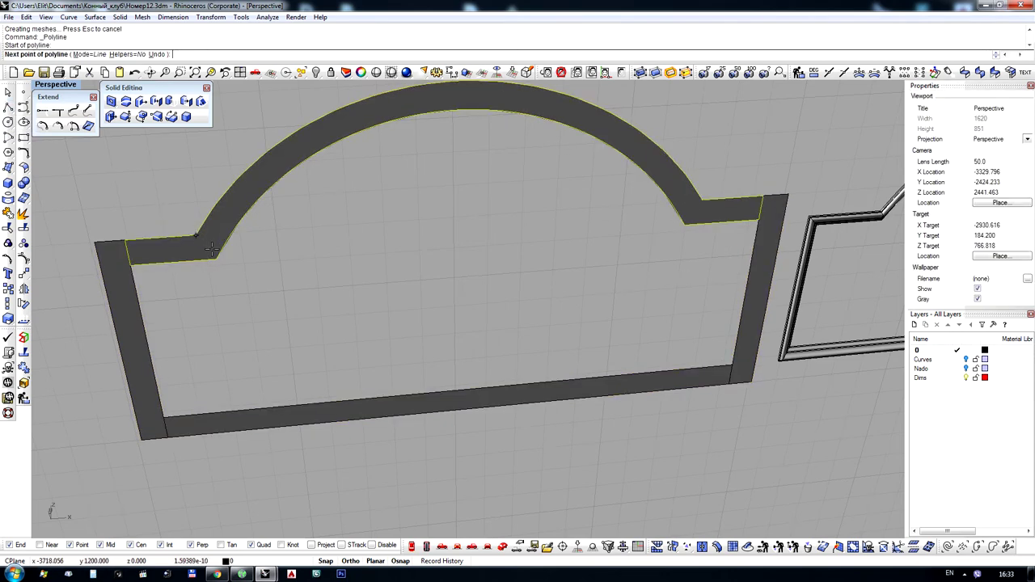
left_click(686, 225)
right_click(688, 226)
left_click_drag(649, 255, 734, 183)
left_click_drag(160, 214, 262, 285, "shift")
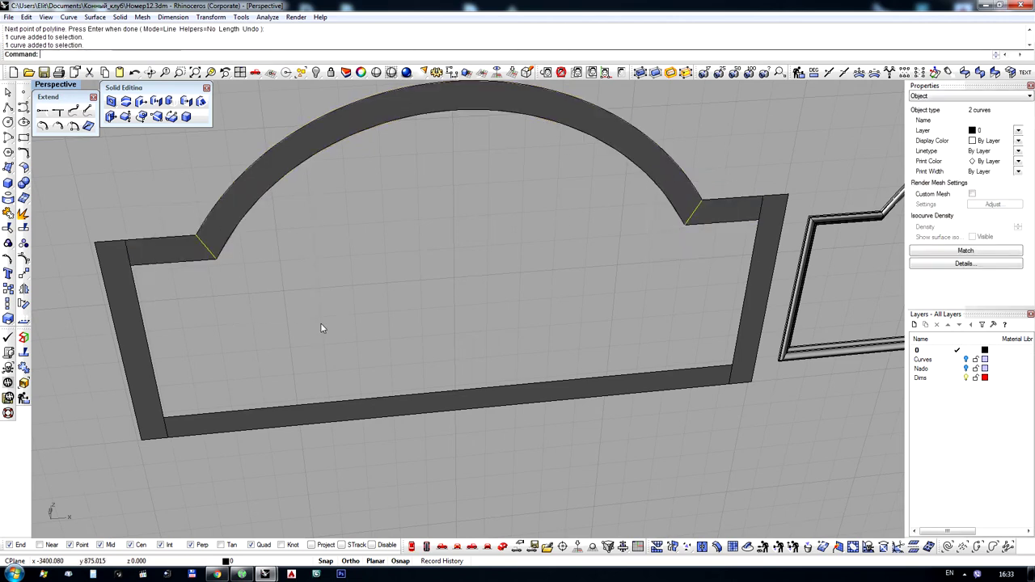
Split the frame's upper surface at both shoulder corners, using the two diagonal polylines as cutting objects
left_click(257, 195)
left_click(24, 228)
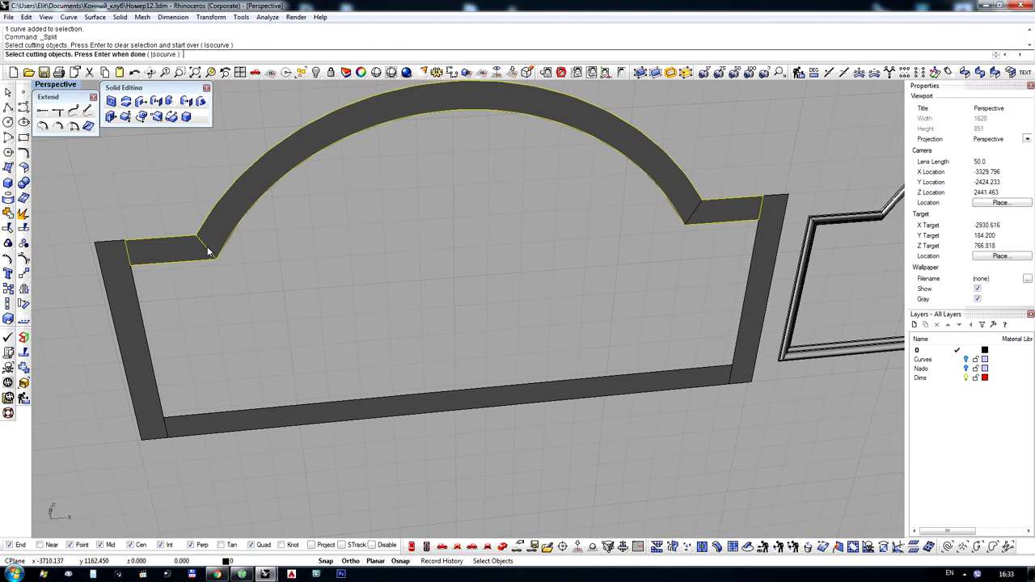
key("Return")
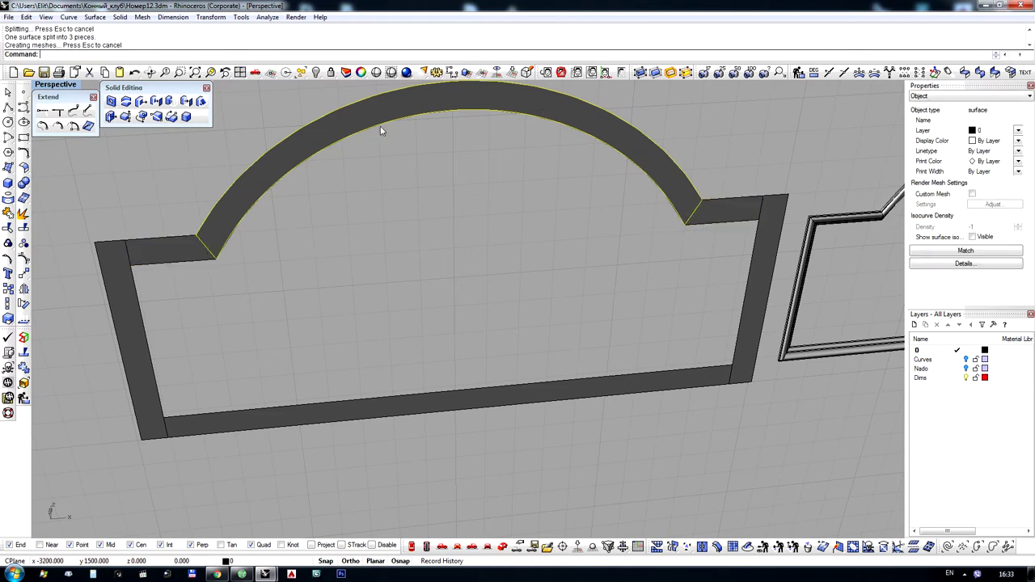
key("Escape")
Draw a straight vertical polyline at the arch's centre and shift it so it crosses the full width of the arch band
scroll(391, 294, "down", 6)
scroll(419, 123, "up", 6)
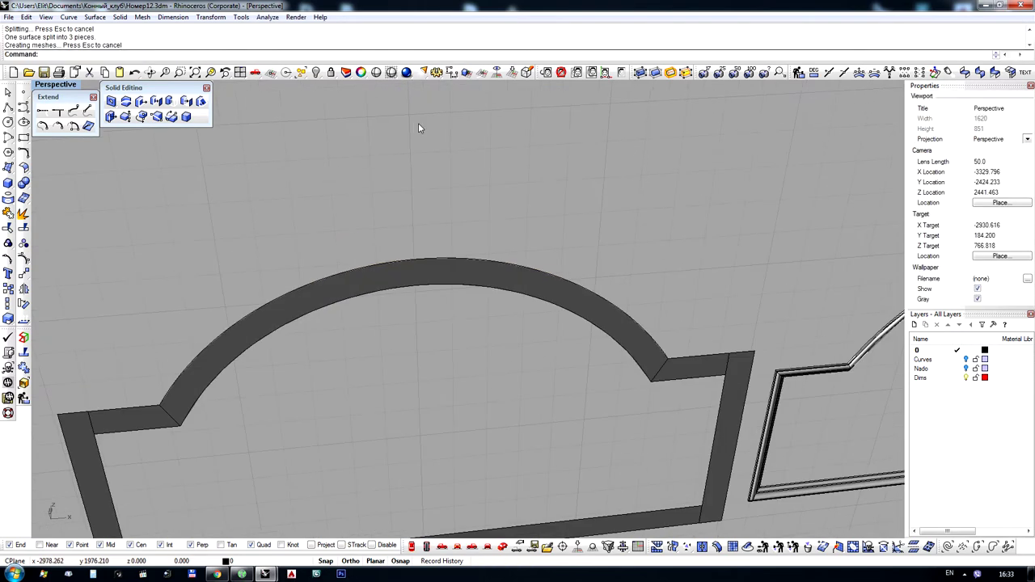
left_click(7, 108)
left_click(419, 287)
left_click(417, 191)
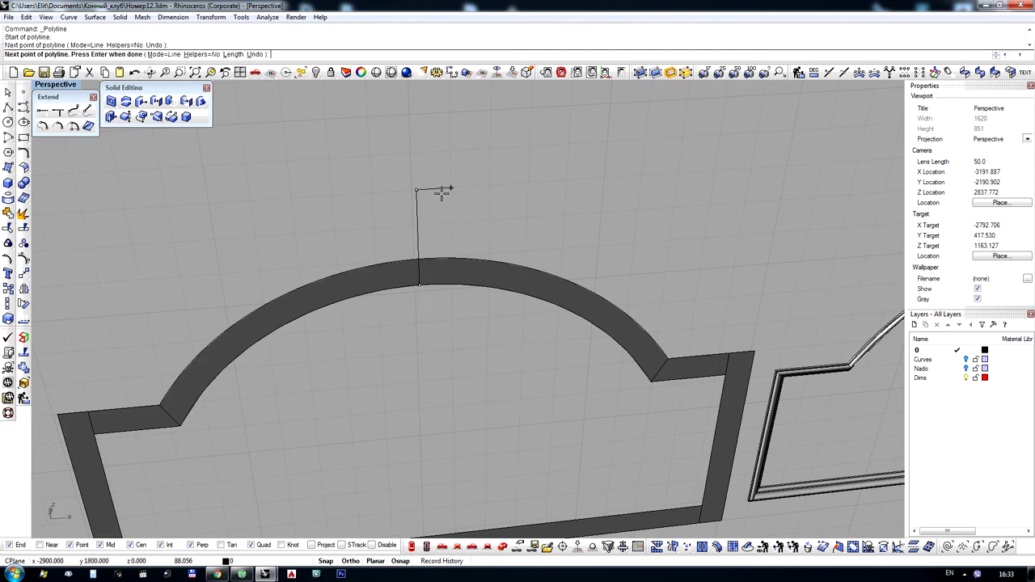
key("Return")
left_click_drag(420, 248, 419, 249)
Split the arch surface in two with the vertical centre line, and delete that line
left_click(402, 261)
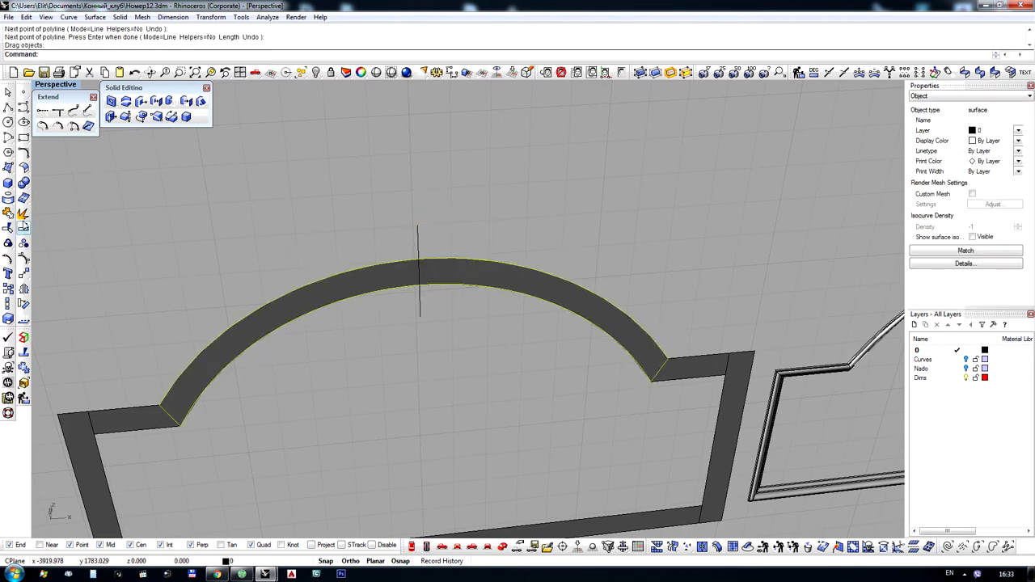
left_click(24, 227)
left_click(417, 241)
key("Return")
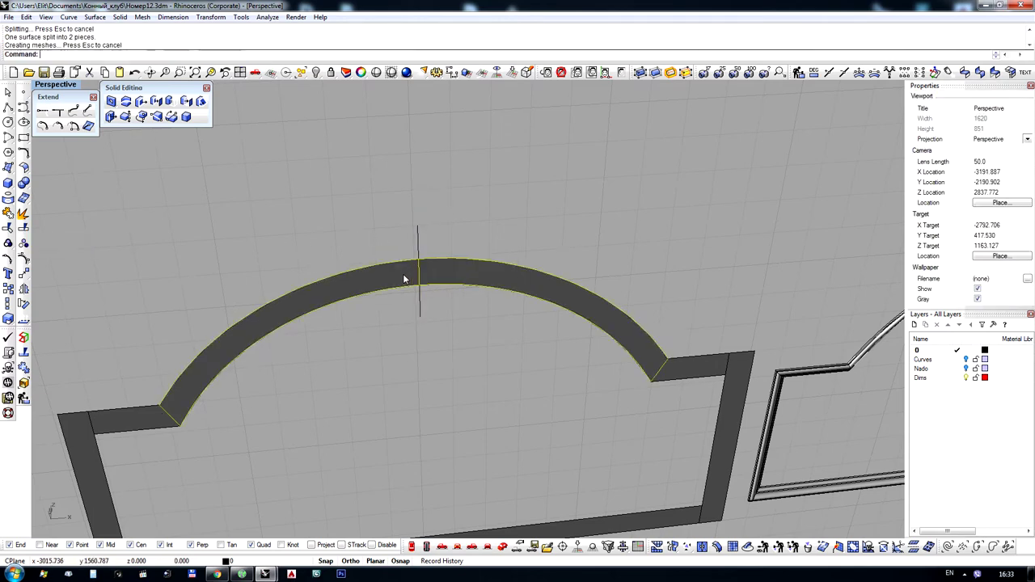
left_click(420, 275)
scroll(437, 330, "down", 3)
key("Delete")
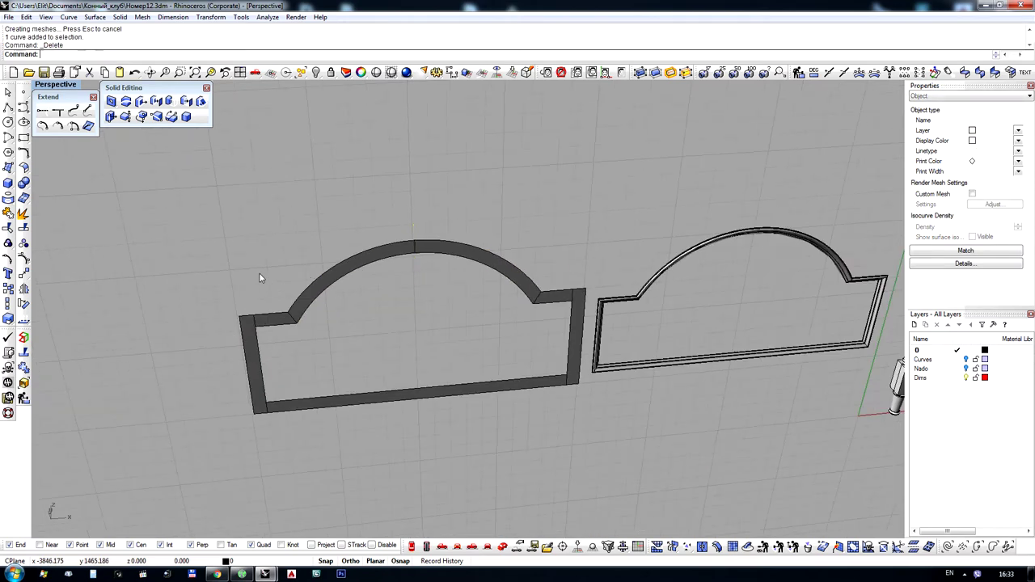
Join all the flat frame pieces into one polysurface and delete the leftover cutting curves
left_click_drag(204, 207, 607, 480)
key("ctrl+j")
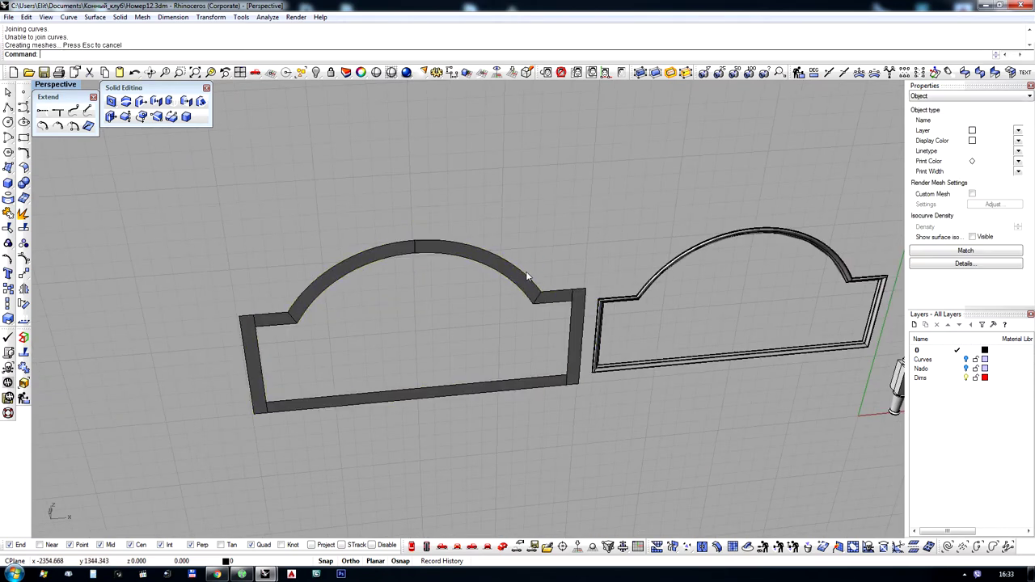
left_click_drag(590, 268, 662, 441, "ctrl")
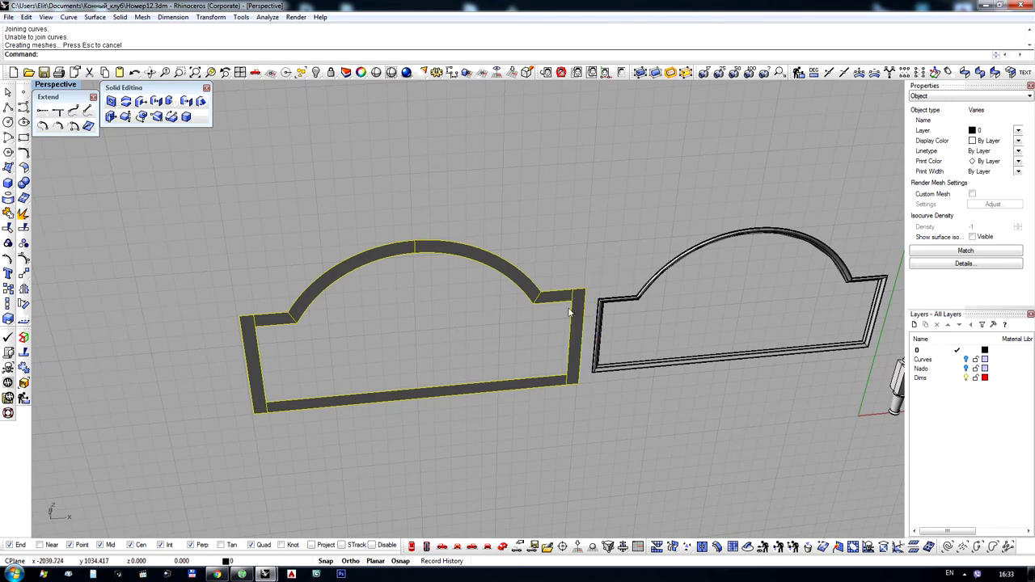
left_click(554, 298, "ctrl")
scroll(562, 292, "up", 2)
key("Delete")
Move the flat frame back around the moulding and join frame and moulding into one polysurface
left_click(411, 245)
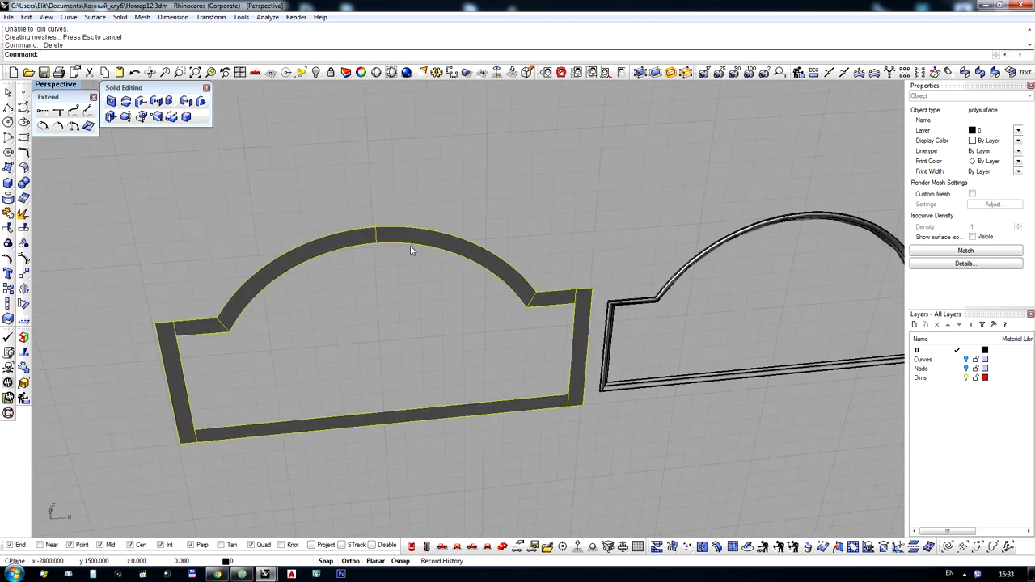
scroll(289, 264, "down", 8)
left_click_drag(289, 264, 485, 279)
scroll(562, 236, "up", 2)
left_click(561, 238)
left_click_drag(257, 160, 658, 455)
key("ctrl+j")
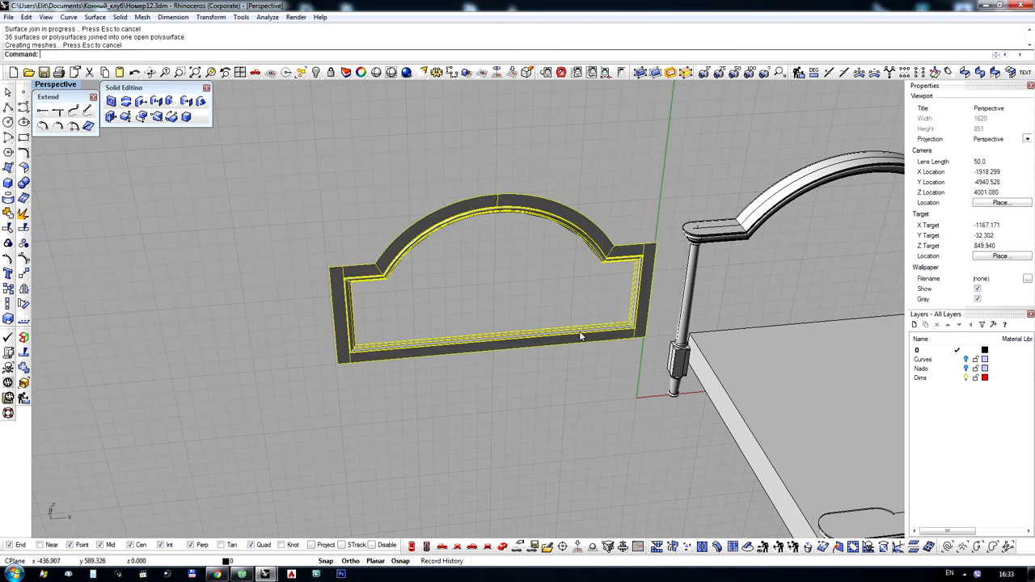
Move the joined panel onto the bed so it sits between the headboard posts
scroll(412, 334, "down", 2)
left_click_drag(402, 344, 628, 346)
scroll(619, 278, "up", 5)
scroll(618, 278, "up", 3)
right_click_drag(618, 278, 744, 153)
scroll(507, 305, "up", 10)
Set the construction plane to World Top and move the panel 20 mm along the bed's length towards the mattress
left_click(476, 353)
right_click_drag(477, 353, 497, 402)
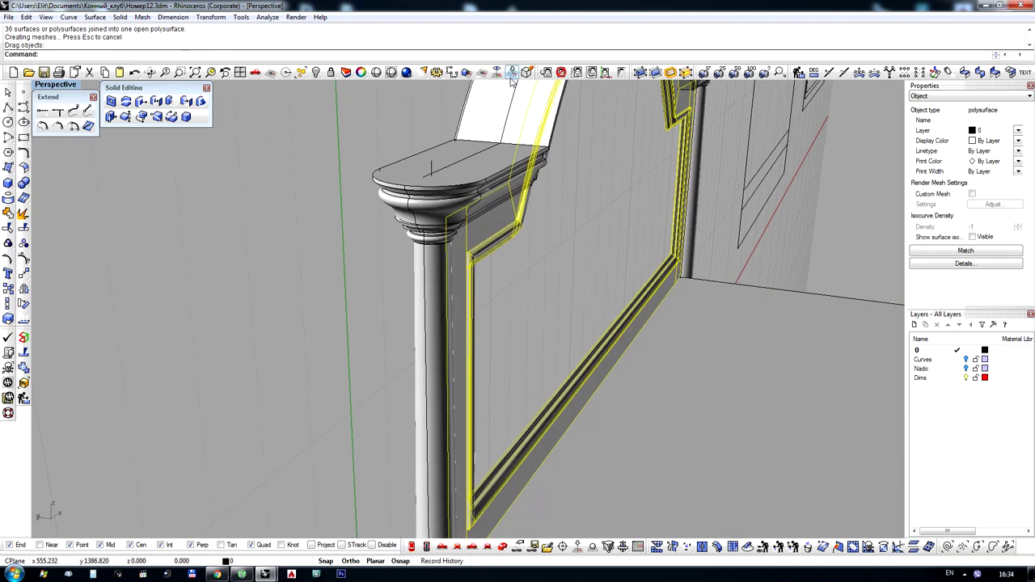
left_click(511, 74)
left_click(22, 275)
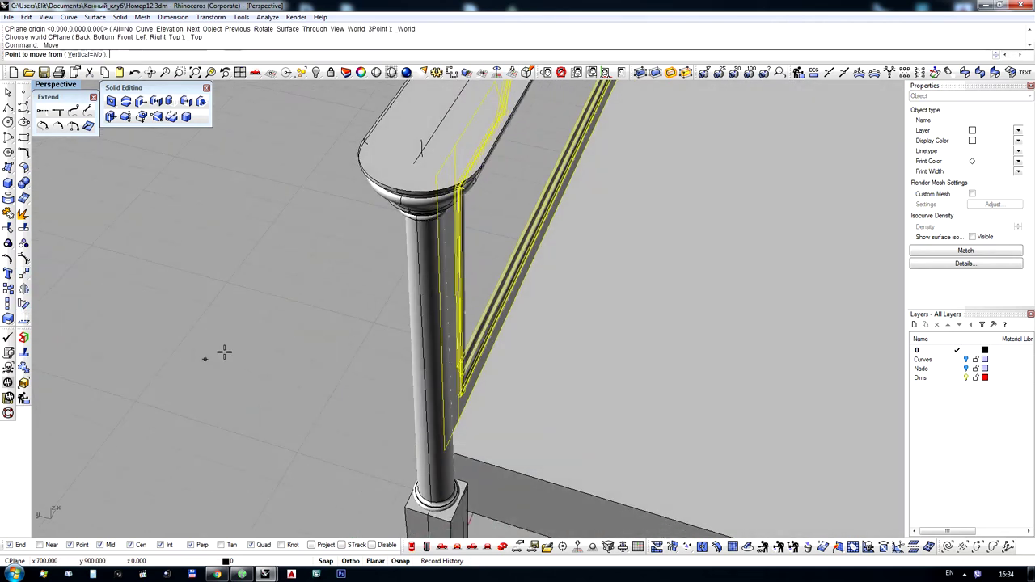
left_click(205, 359)
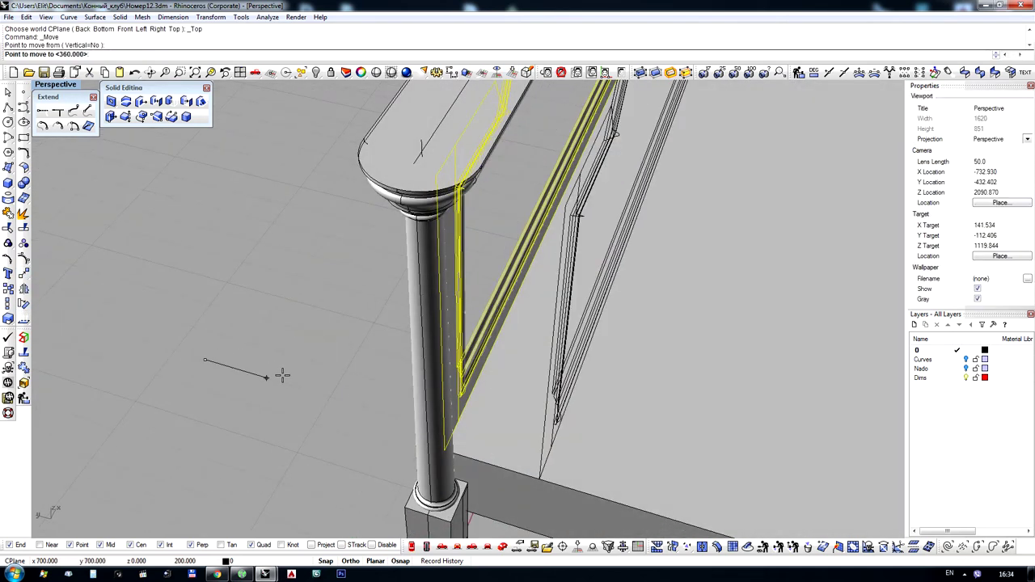
type("20")
key("Return")
left_click(282, 375)
scroll(428, 229, "down", 3)
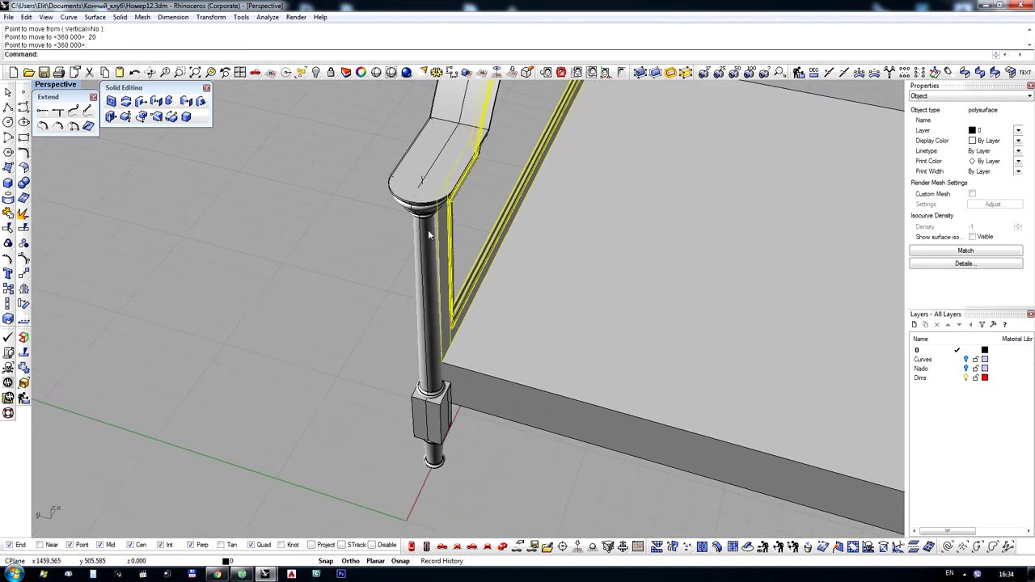
Try to mirror the headboard panel about the centreline of the post cap to form its rear face
scroll(428, 229, "up", 4)
left_click(24, 287)
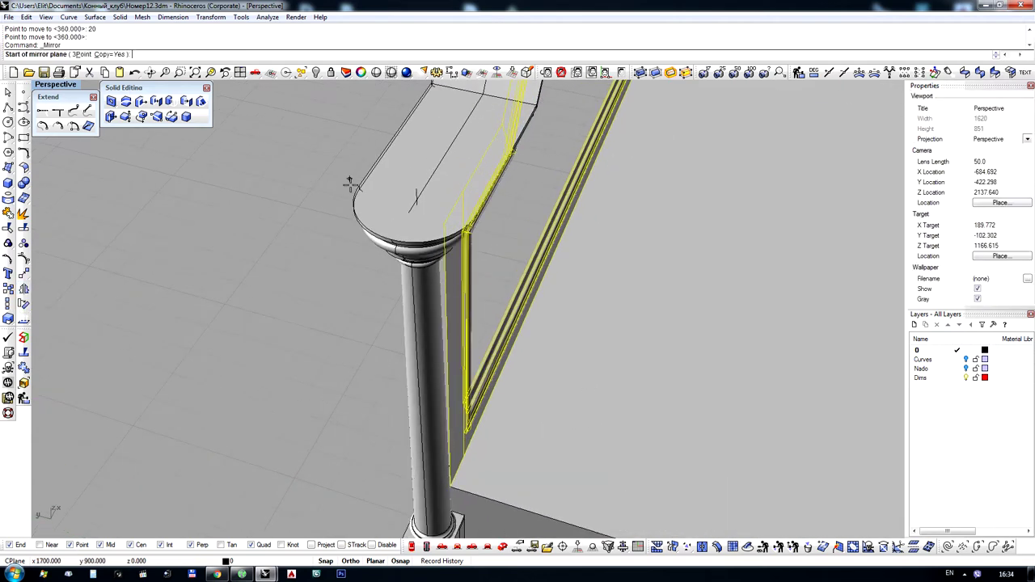
left_click(416, 189)
left_click(252, 398)
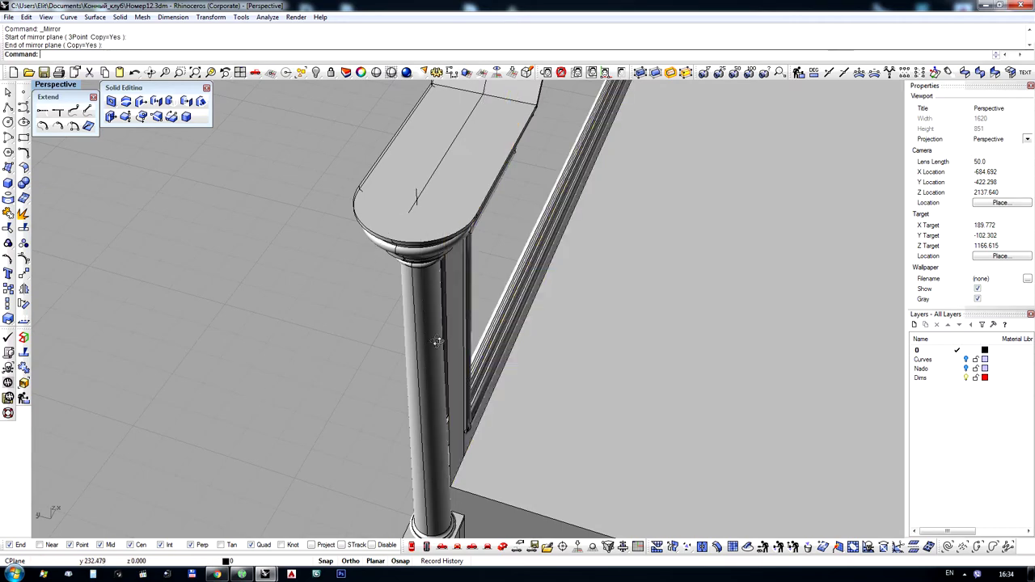
right_click_drag(436, 342, 530, 359)
scroll(569, 478, "up", 12)
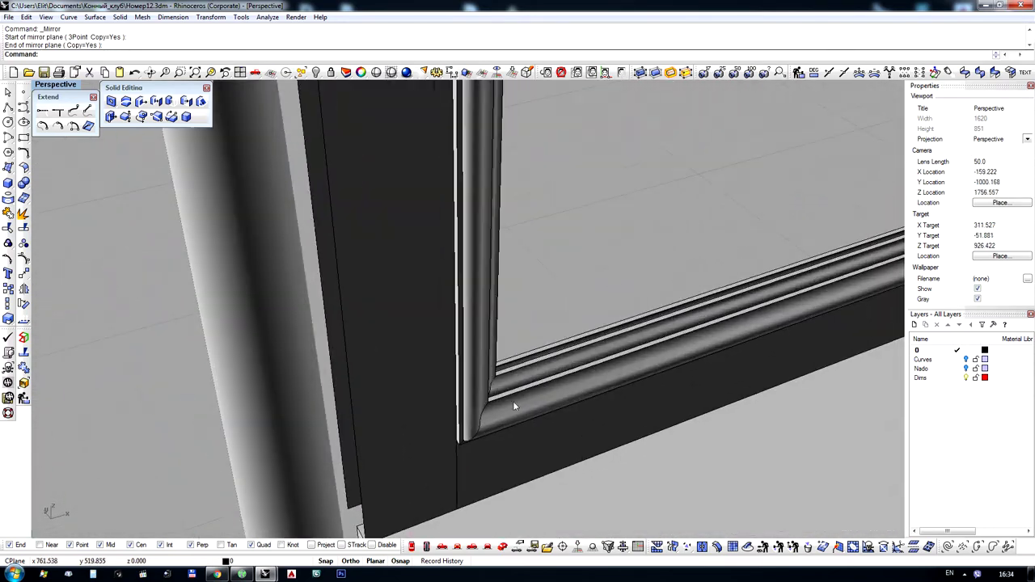
left_click(371, 377)
scroll(344, 327, "down", 5)
right_click_drag(380, 362, 478, 288)
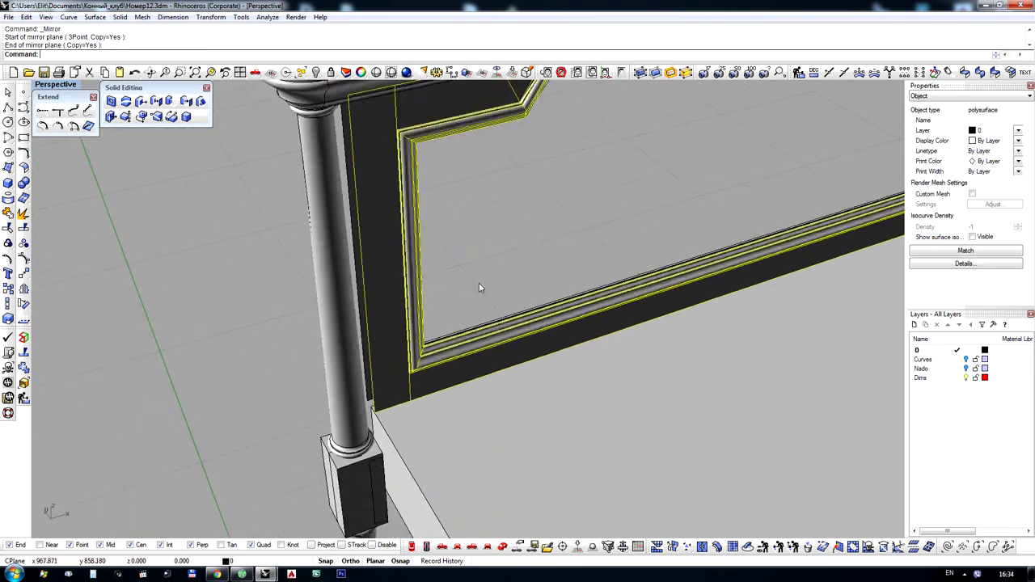
key("ctrl+z")
Move the headboard panel a further 10 mm along the bed's length towards the mattress
right_click_drag(375, 249, 222, 315)
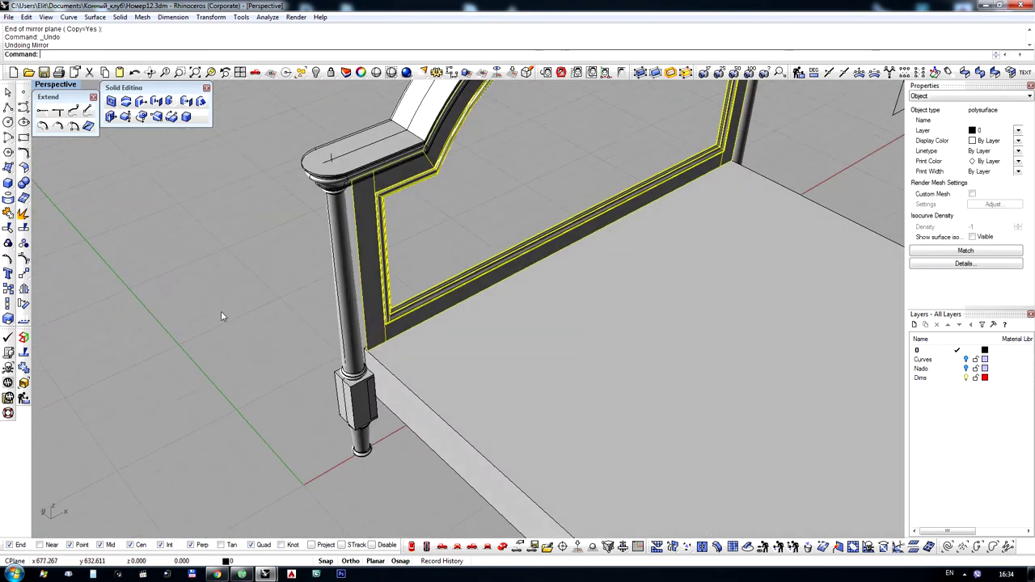
left_click(21, 275)
left_click(96, 317)
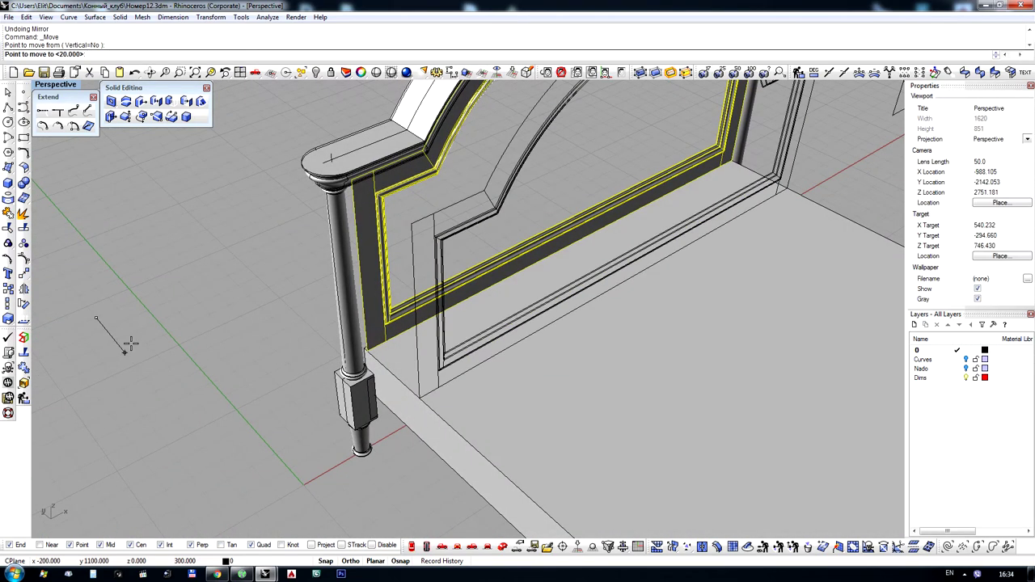
type("10")
key("Return")
left_click(131, 343)
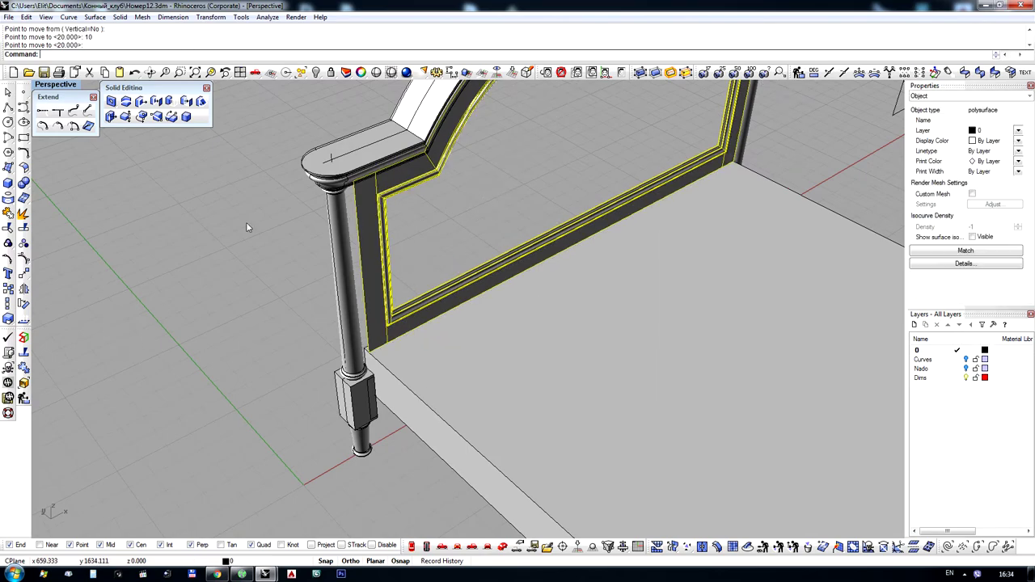
Mirror a copy of the headboard panel about the centreline of the post cap to form its rear face
right_click_drag(246, 222, 97, 157)
scroll(490, 194, "up", 7)
right_click_drag(489, 193, 166, 215)
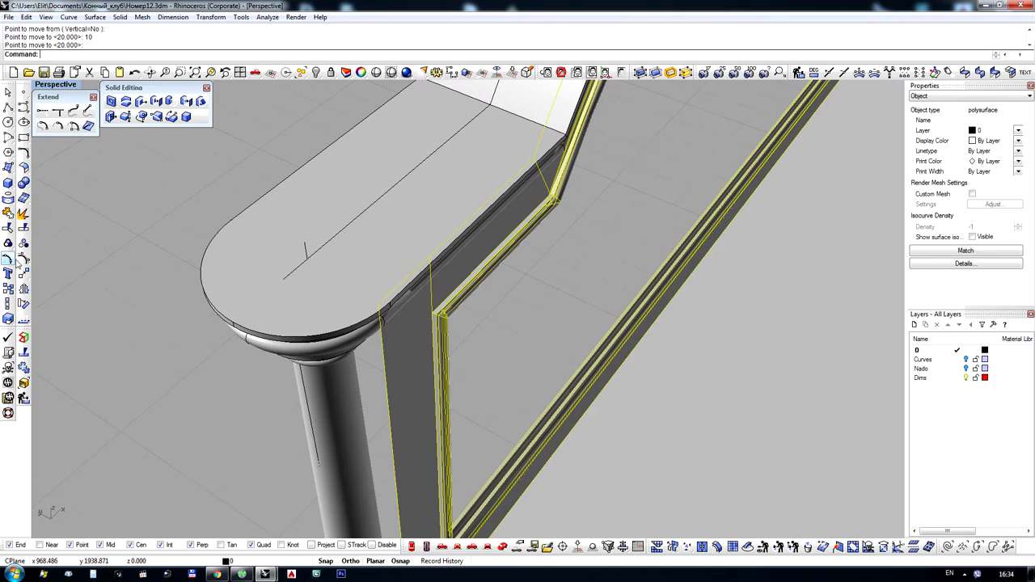
left_click(23, 290)
left_click(302, 246)
scroll(306, 239, "down", 6)
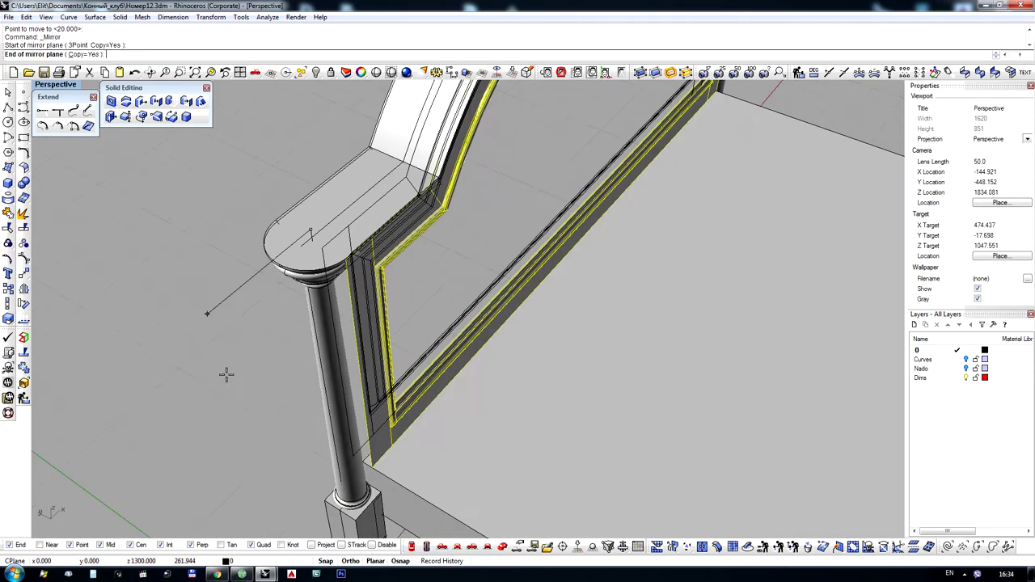
left_click(199, 415)
left_click(199, 415)
Move the whole headboard assembly from the panel's lower corner to the adjacent upper corner of the mattress block
right_click_drag(202, 415, 376, 255)
scroll(406, 328, "down", 7)
left_click_drag(452, 380, 485, 495)
right_click_drag(464, 399, 343, 368)
scroll(417, 336, "up", 8)
scroll(421, 329, "up", 4)
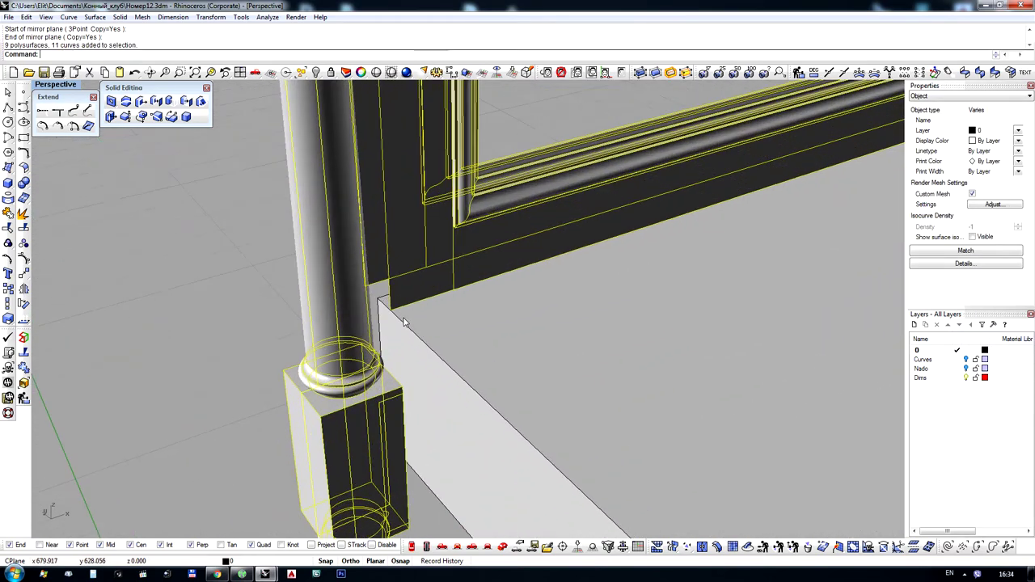
left_click(23, 273)
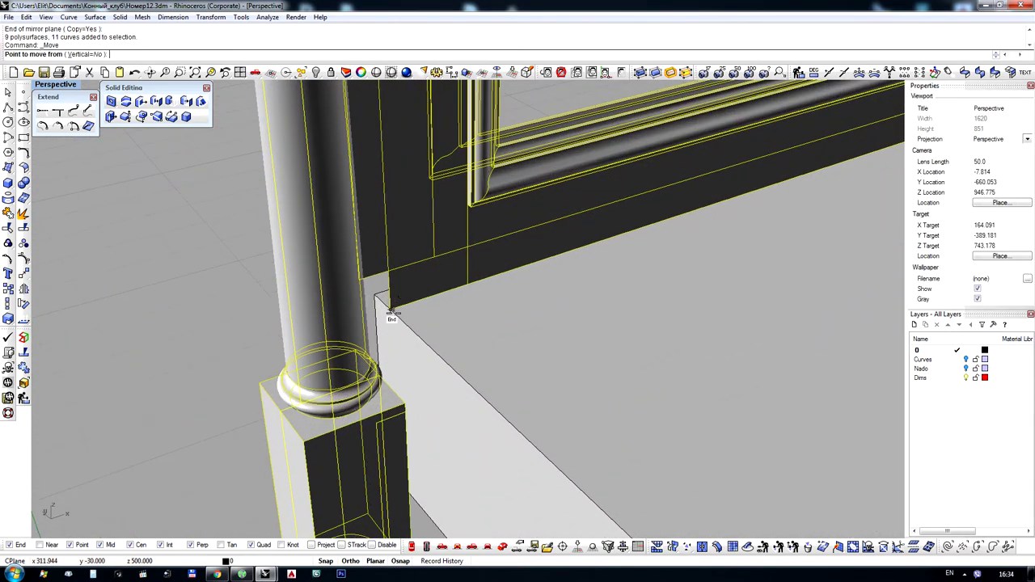
left_click(392, 312)
left_click(375, 295)
left_click(174, 283)
scroll(332, 294, "down", 16)
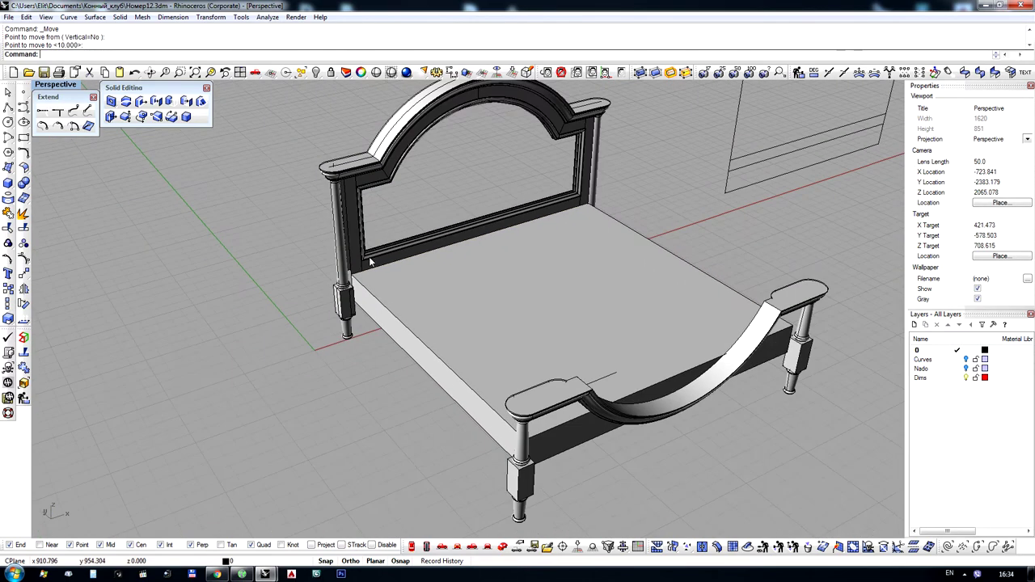
Select the front and rear headboard panels and move them sideways together, clear of the bed
left_click(371, 261)
scroll(370, 261, "up", 4)
scroll(496, 197, "down", 2)
scroll(568, 192, "up", 4)
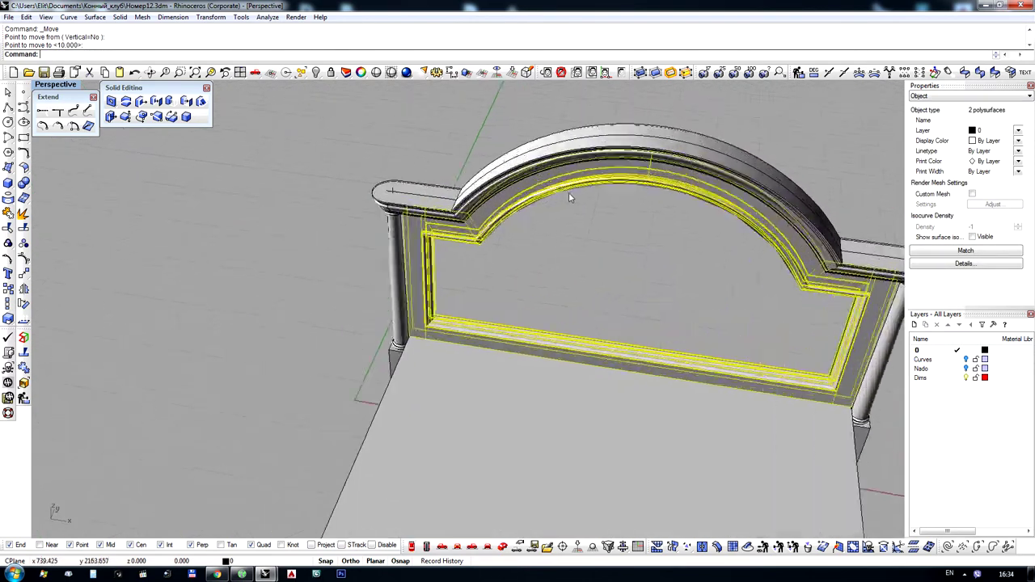
scroll(568, 192, "up", 2)
scroll(609, 174, "down", 6)
left_click_drag(610, 172, 339, 195)
left_click(324, 387)
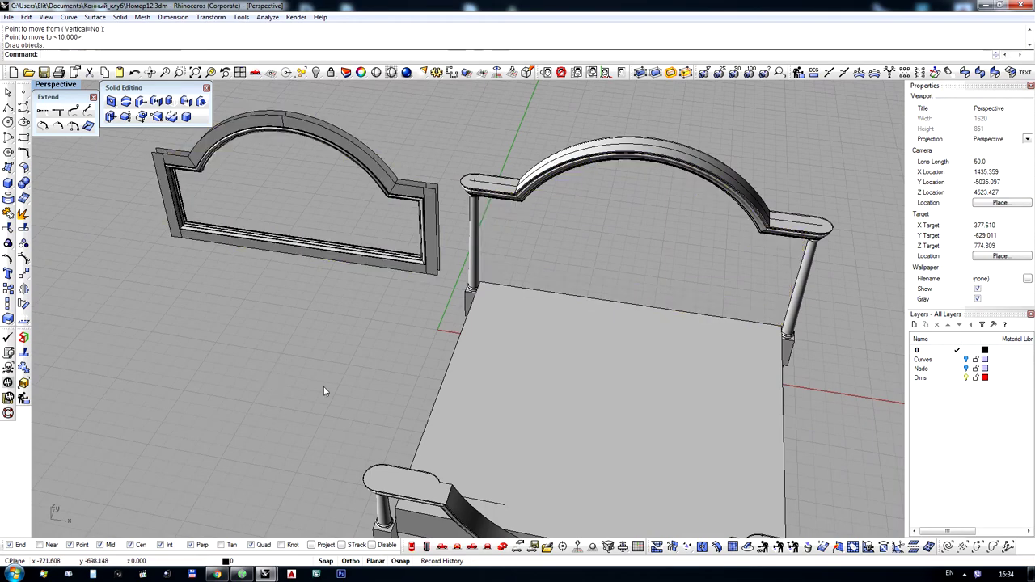
Bridge the outer arch edges of the front and rear panels with edge-curve surfaces on both halves of the arch
scroll(259, 211, "up", 5)
left_click(9, 168)
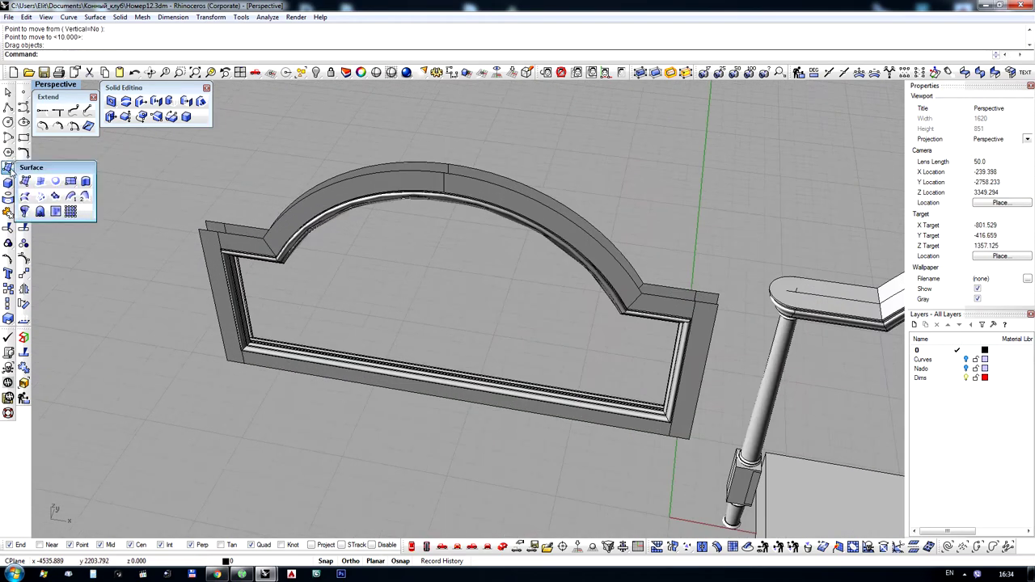
left_click(40, 182)
left_click(398, 167)
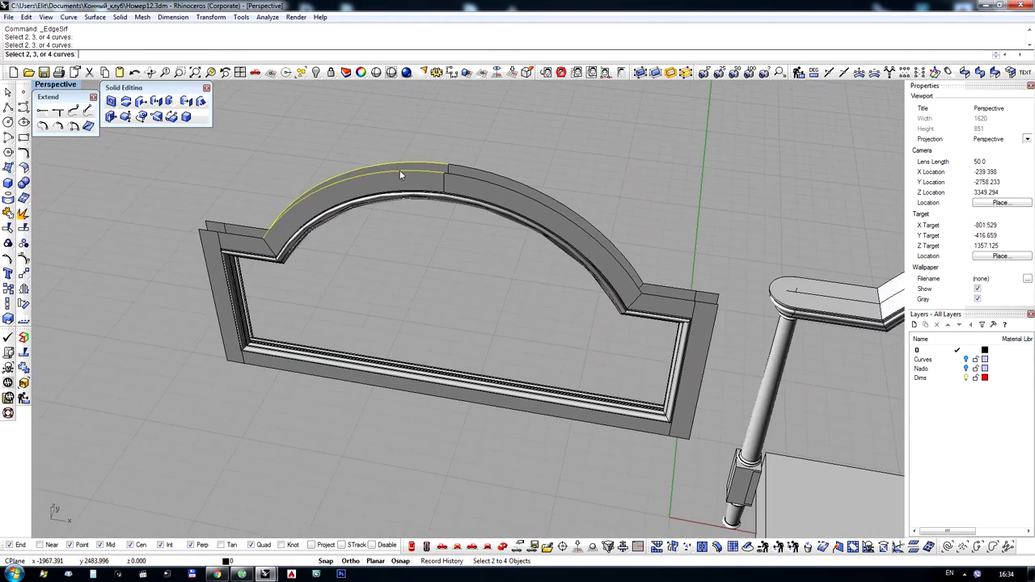
right_click(504, 179)
left_click(506, 179)
left_click(513, 189)
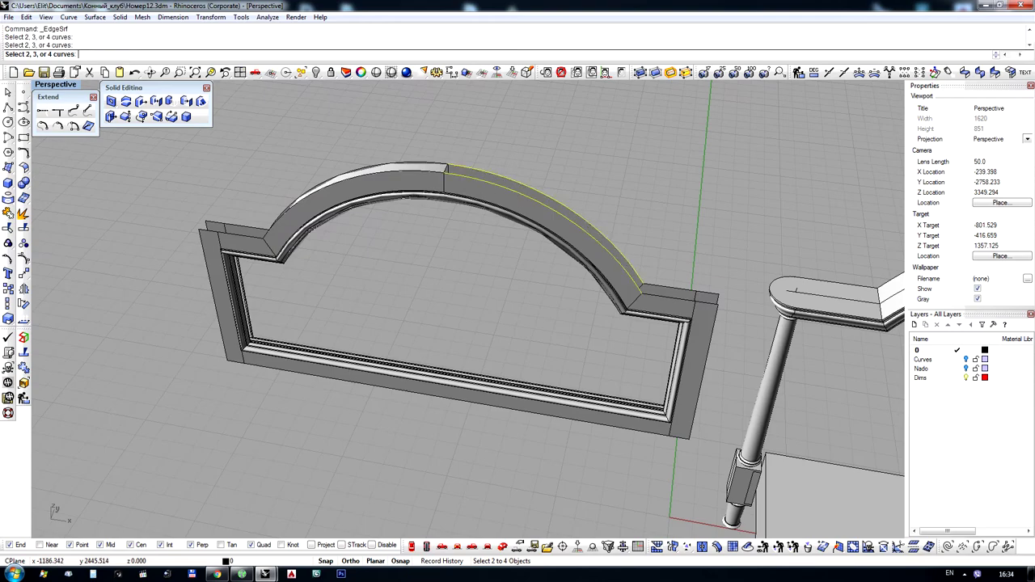
right_click(521, 187)
Create an edge-curve surface between the outer vertical edges of the front and rear panels on the left side
scroll(526, 186, "down", 5)
scroll(470, 262, "down", 4)
right_click_drag(485, 236, 621, 243)
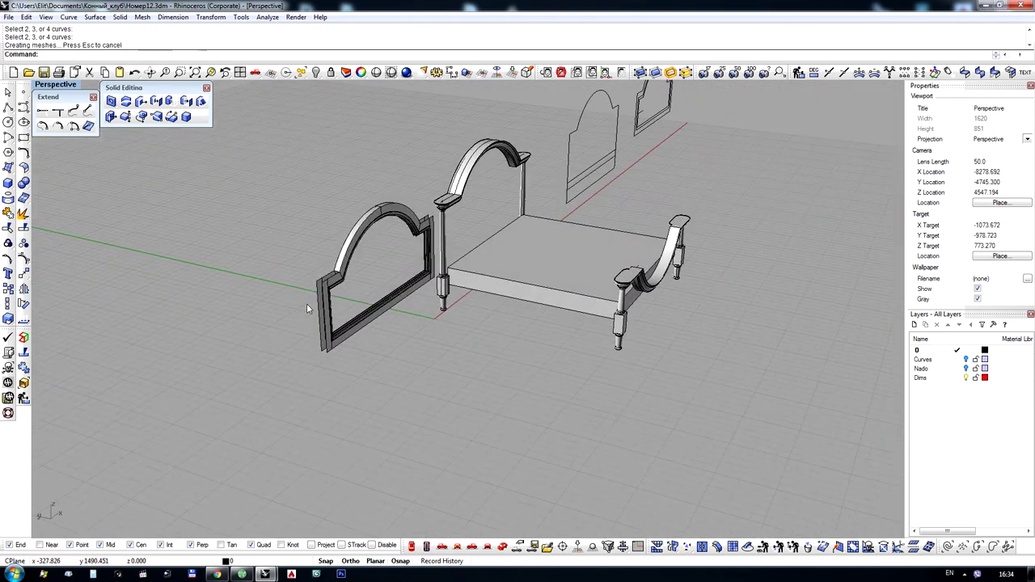
scroll(308, 303, "up", 5)
right_click_drag(341, 287, 285, 300)
scroll(331, 238, "up", 3)
key("Return")
left_click(333, 240)
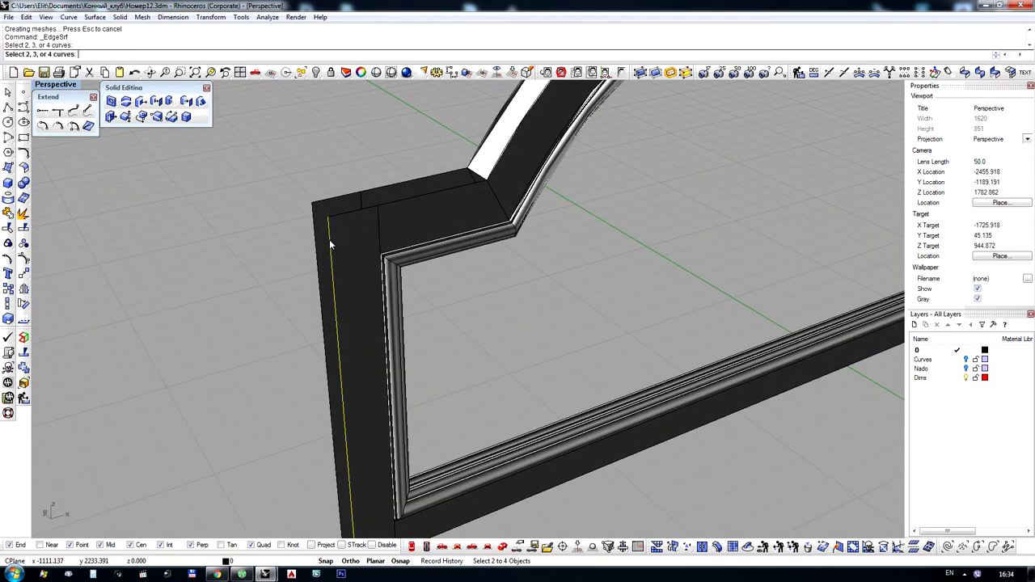
left_click(318, 239)
key("Return")
Create an edge-curve surface between the outer vertical edges of the front and rear headboard panels on the right side
scroll(202, 250, "down", 6)
right_click_drag(646, 233, 450, 231)
key("Return")
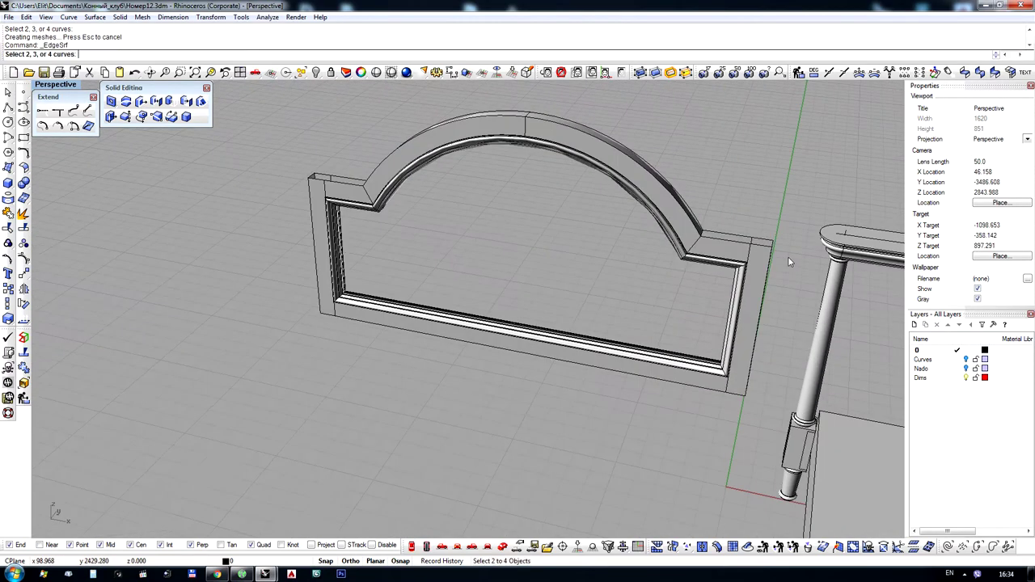
right_click_drag(787, 257, 753, 252)
scroll(774, 291, "up", 2)
scroll(776, 292, "up", 4)
left_click(783, 339)
left_click(796, 333)
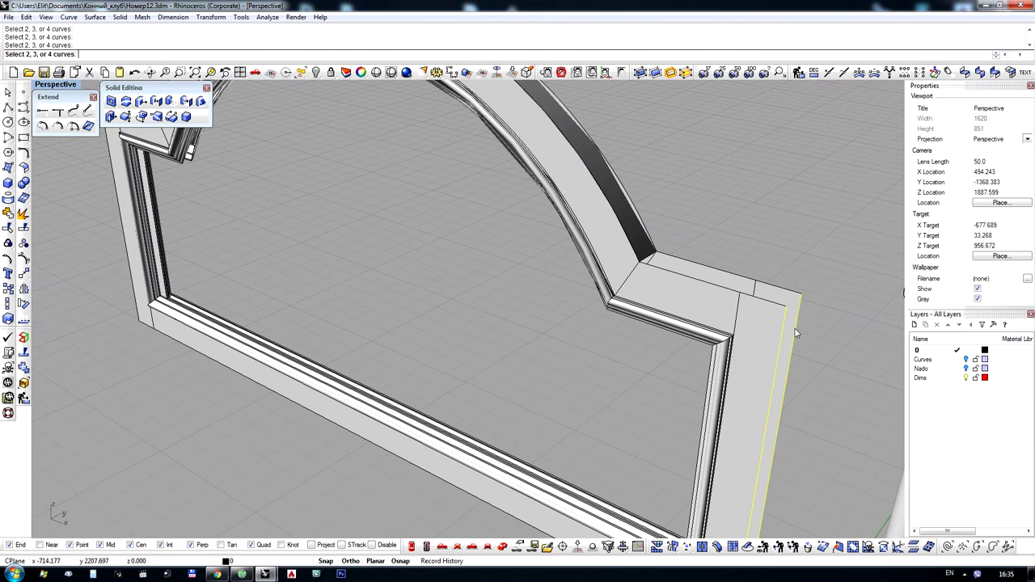
key("Return")
Join all the headboard panel surfaces into one polysurface and cap its planar openings
scroll(704, 315, "down", 7)
right_click_drag(641, 310, 390, 186)
left_click_drag(282, 132, 719, 435)
key("ctrl+j")
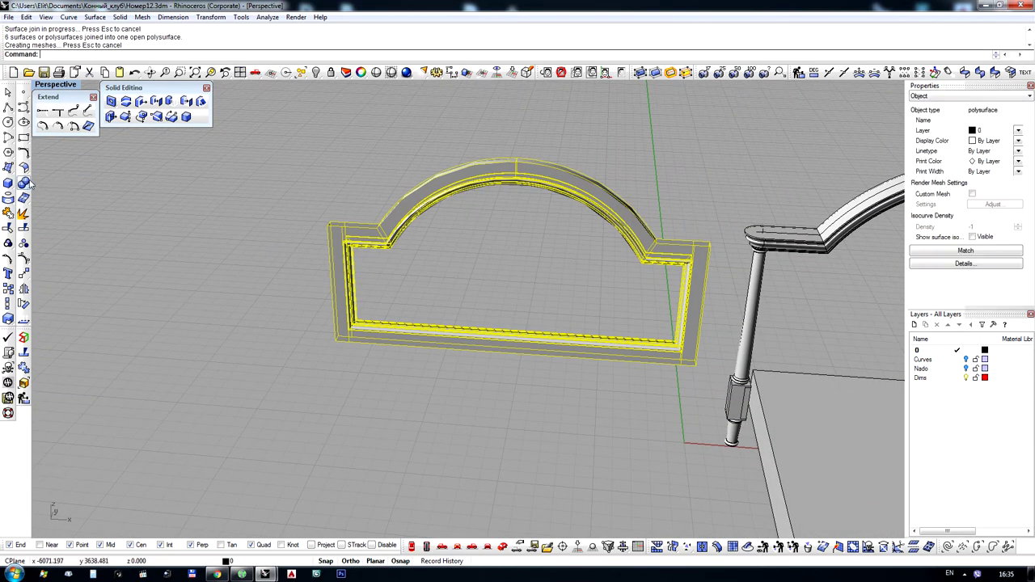
left_click(23, 183)
left_click(55, 211)
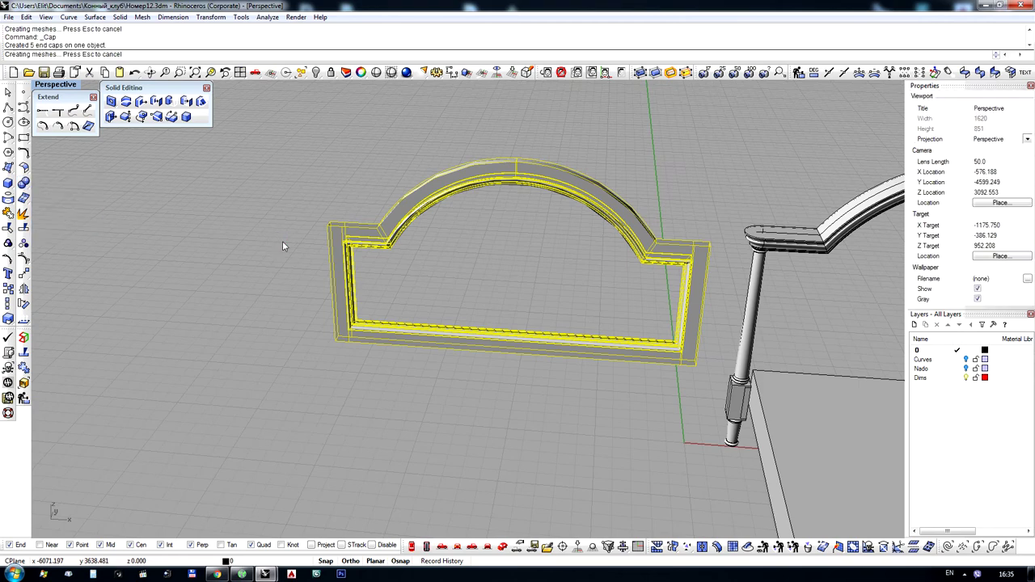
Turn on a custom render mesh for the headboard panel with maximum angle 20, minimum initial grid quads 16 and mesh refinement
right_click_drag(311, 291, 451, 262)
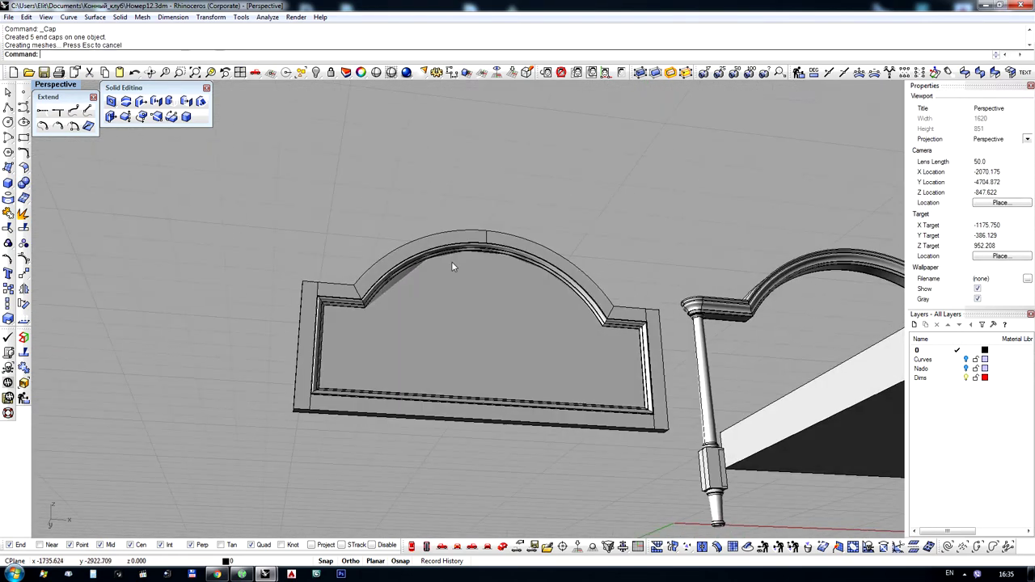
scroll(451, 259, "up", 8)
left_click(451, 236)
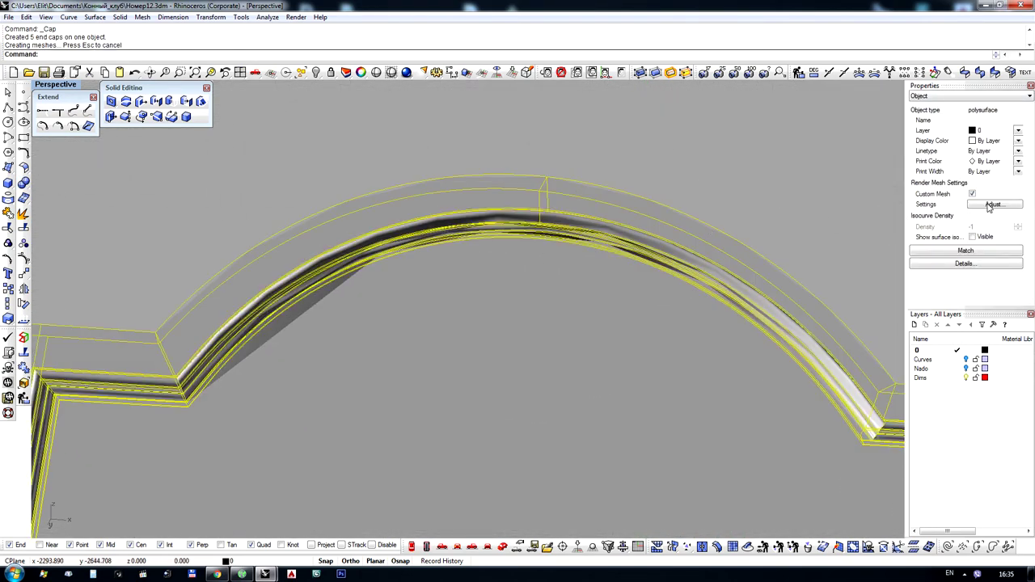
left_click(991, 205)
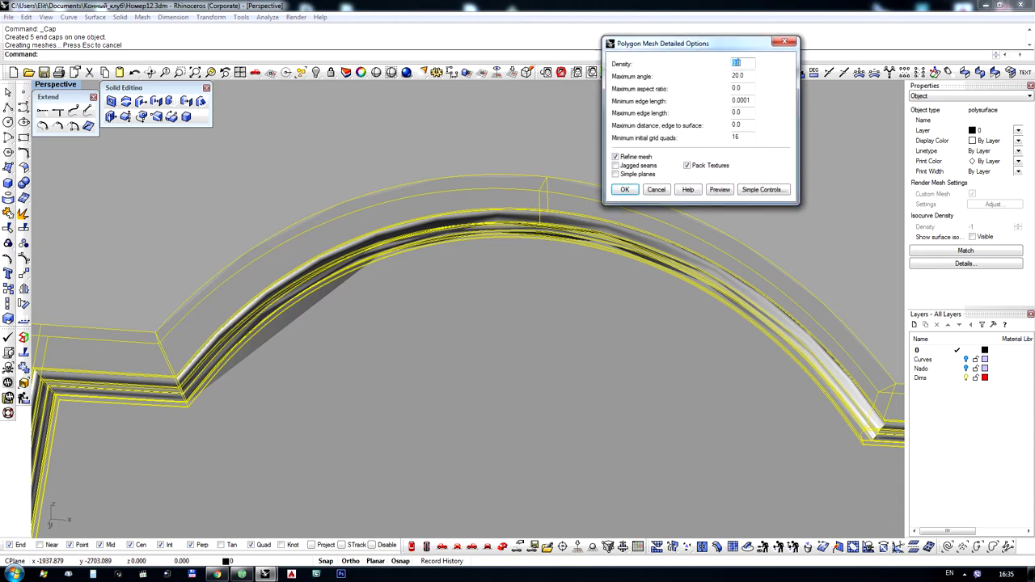
key("Return")
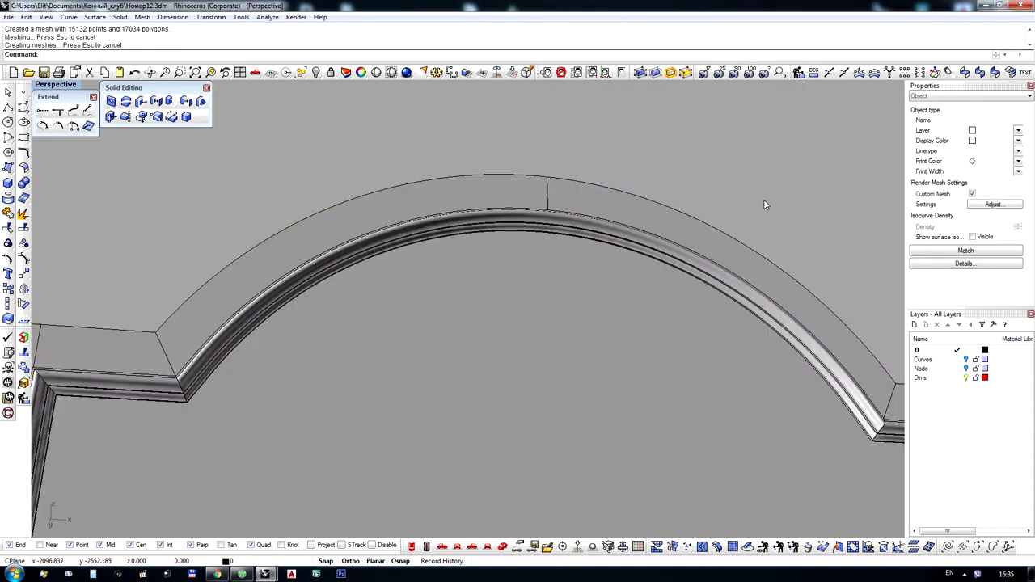
Move the finished headboard panel sideways back into place between the bed's headboard posts
scroll(282, 282, "down", 6)
right_click_drag(283, 282, 203, 314)
scroll(203, 313, "down", 8)
left_click_drag(237, 281, 476, 315)
key("Escape")
Examine how the headboard panel meets the posts and the mattress block from the front, side and back
scroll(524, 325, "up", 7)
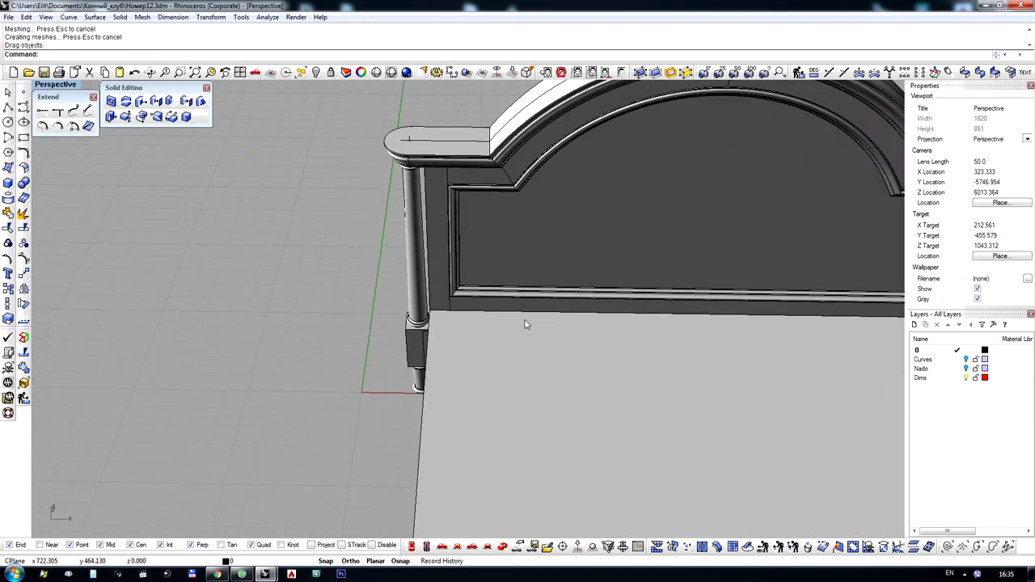
scroll(524, 323, "up", 6)
scroll(480, 253, "down", 6)
right_click_drag(454, 300, 570, 271)
scroll(326, 366, "up", 9)
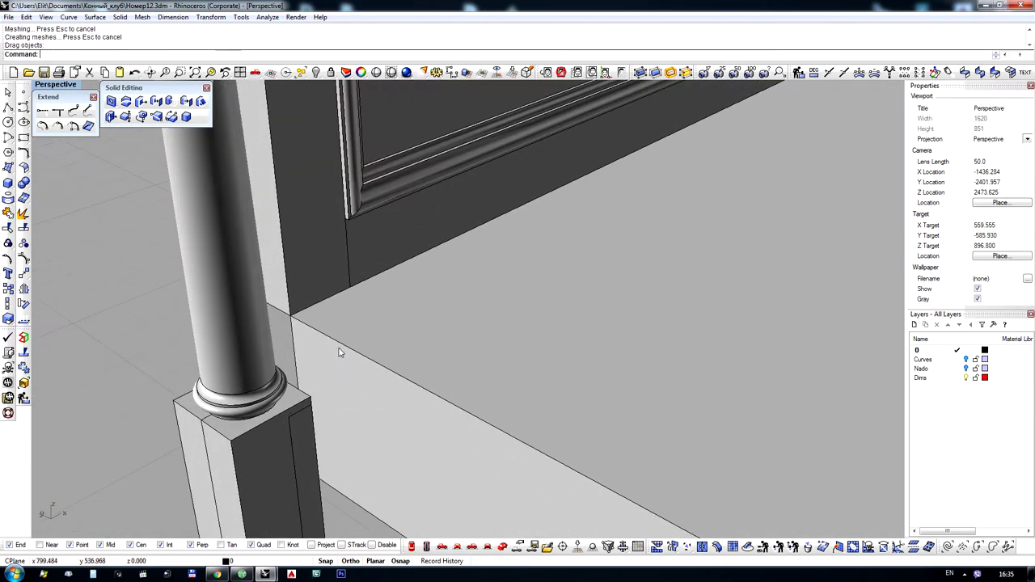
scroll(339, 353, "down", 5)
right_click_drag(427, 322, 619, 270)
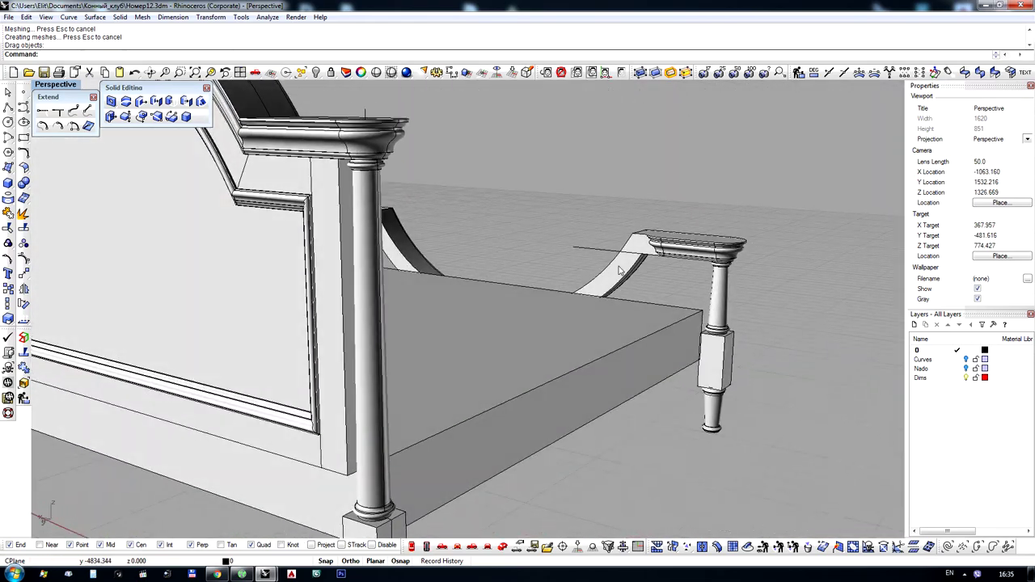
scroll(619, 270, "down", 7)
right_click_drag(383, 326, 522, 283)
scroll(315, 287, "up", 6)
right_click_drag(315, 287, 236, 323)
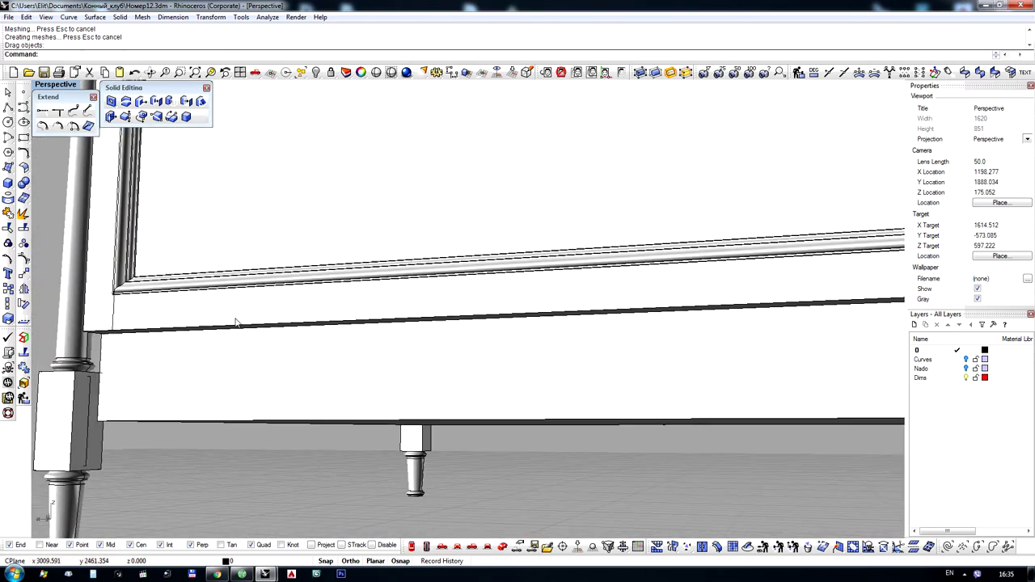
Draw a box beneath the headboard panel between opposite corners of its underside, extending down past the bottom of the mattress block
scroll(82, 336, "up", 4)
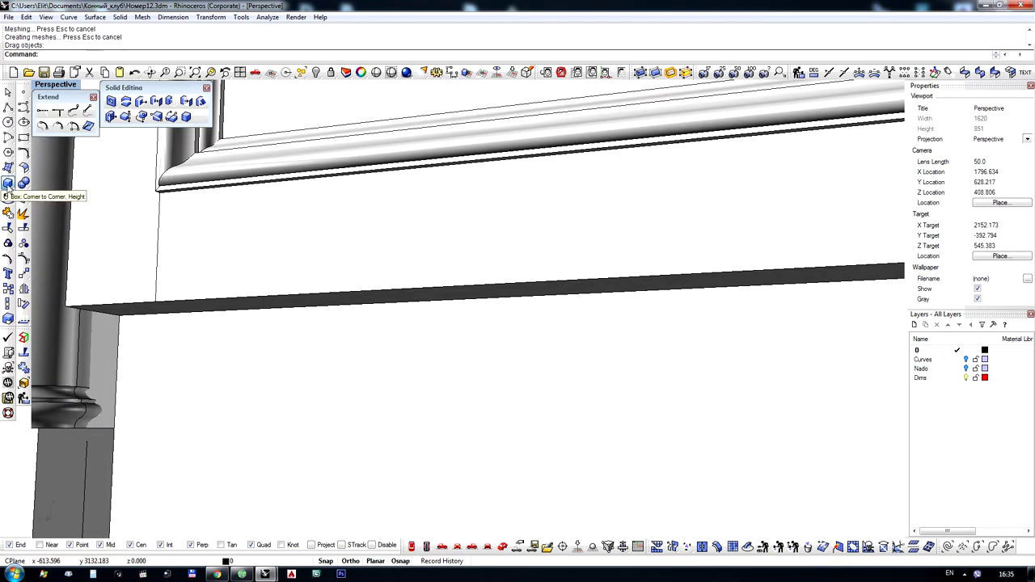
left_click(8, 212)
left_click(77, 304)
scroll(309, 325, "down", 3)
scroll(309, 325, "down", 4)
right_click_drag(308, 325, 478, 318)
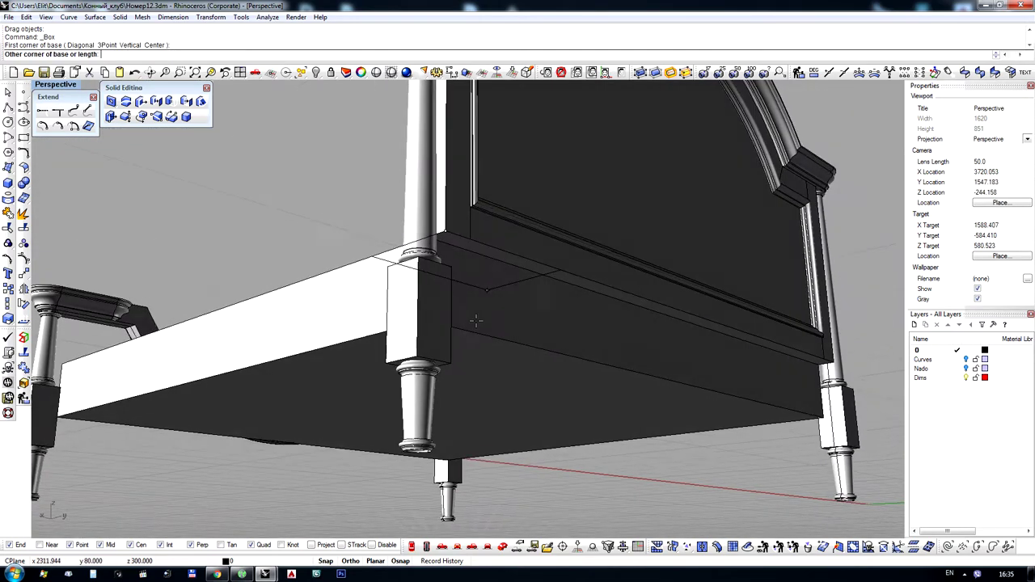
scroll(849, 339, "up", 4)
scroll(896, 340, "up", 5)
scroll(896, 340, "down", 4)
scroll(731, 354, "up", 3)
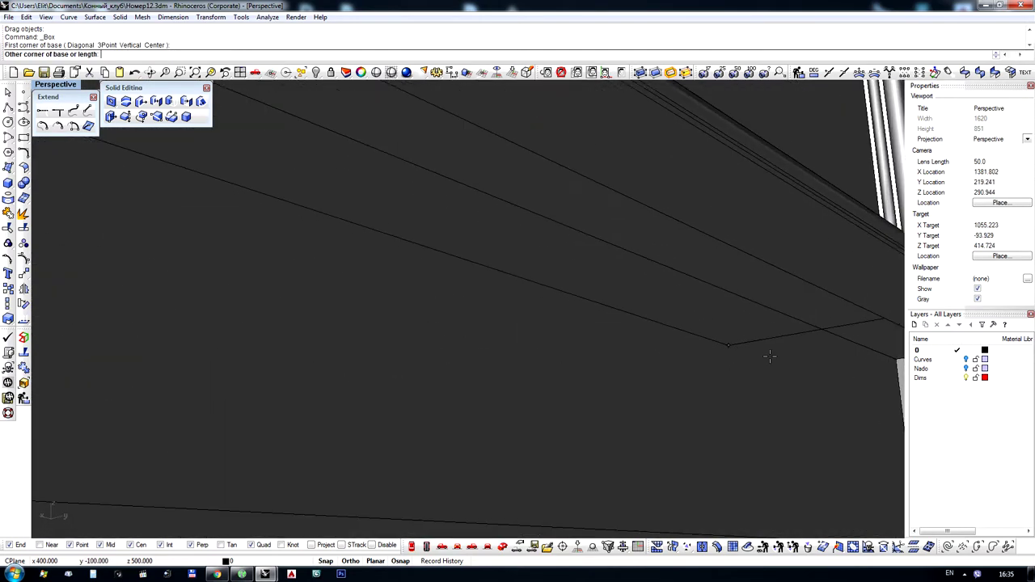
left_click(897, 359)
scroll(454, 245, "down", 6)
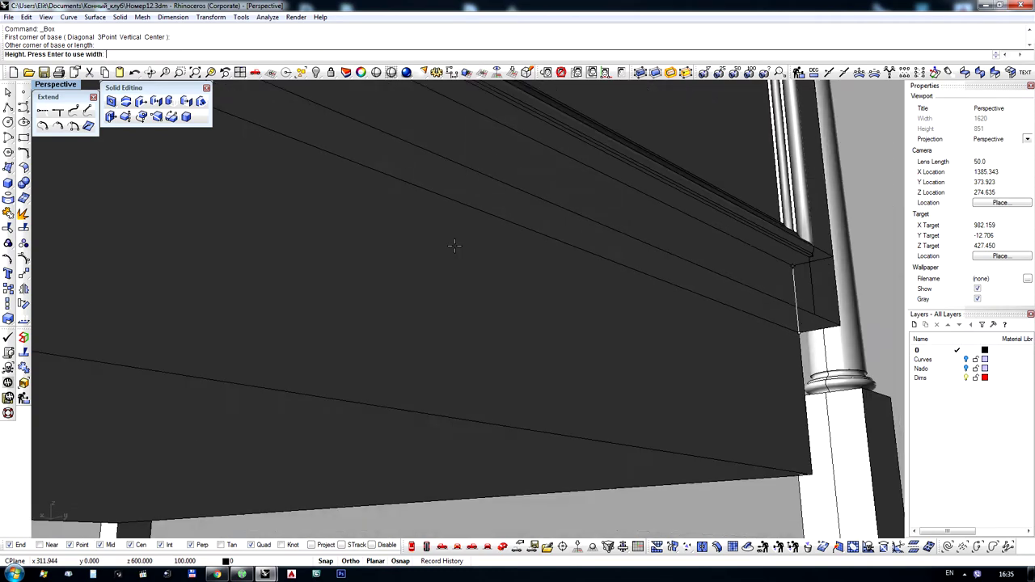
right_click_drag(608, 314, 218, 355)
scroll(402, 341, "down", 8)
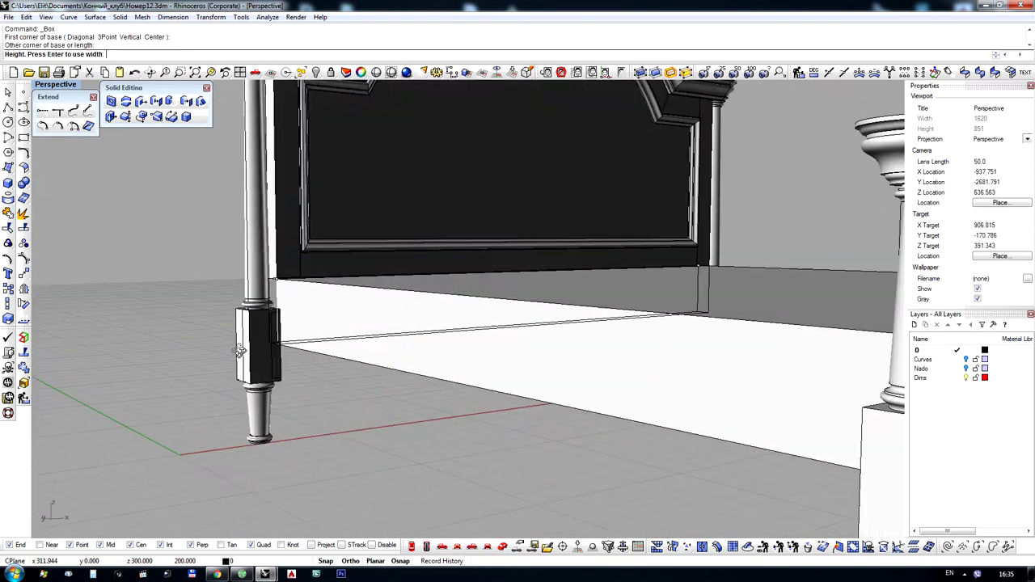
scroll(268, 357, "up", 5)
left_click(387, 426)
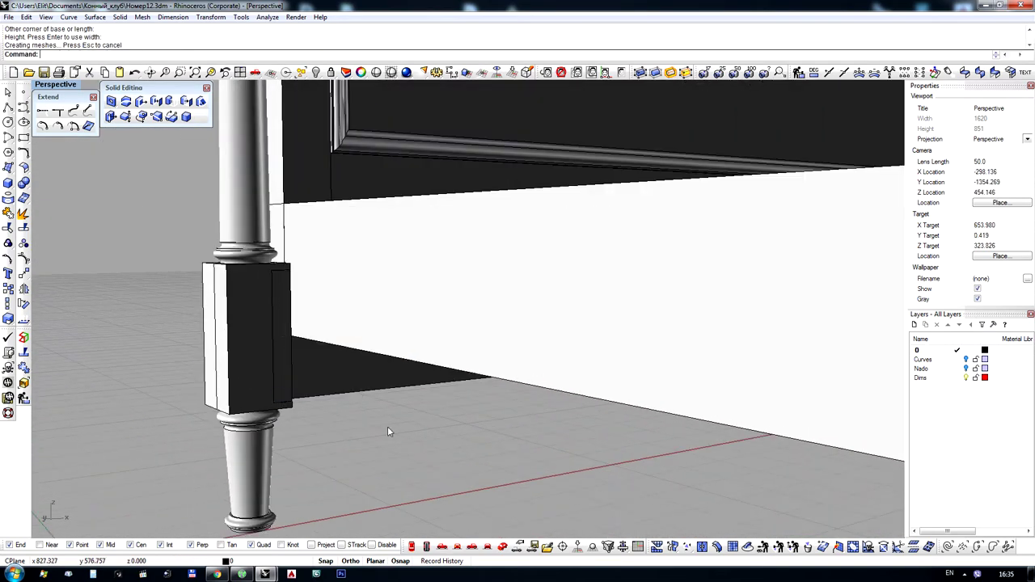
Preview the whole bed in rendered display, then return the view to shaded display
scroll(388, 404, "down", 5)
right_click_drag(390, 383, 336, 377)
scroll(479, 264, "up", 7)
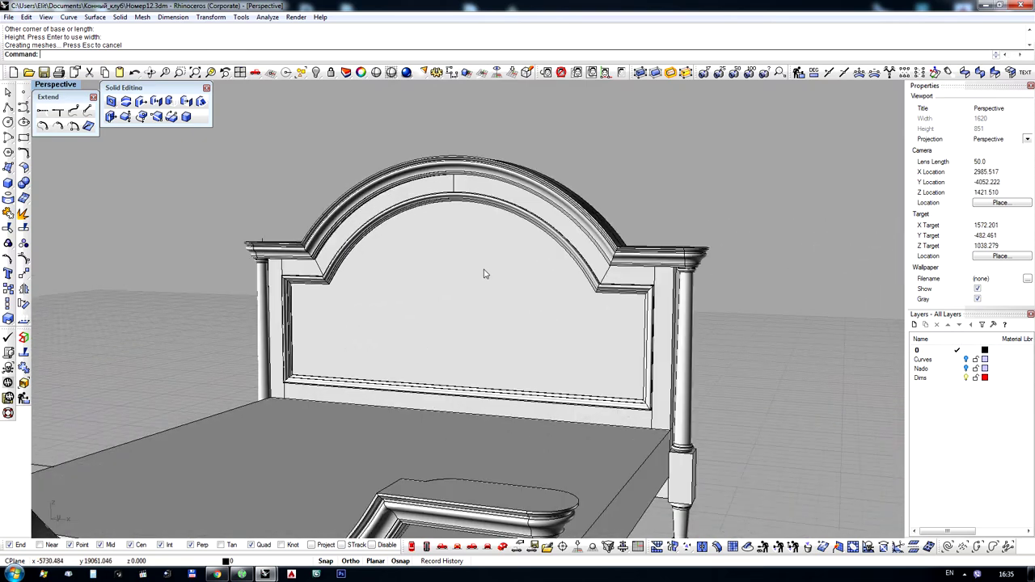
middle_click(485, 270)
left_click(498, 273)
scroll(534, 247, "down", 5)
right_click_drag(534, 248, 558, 299)
scroll(559, 302, "up", 5)
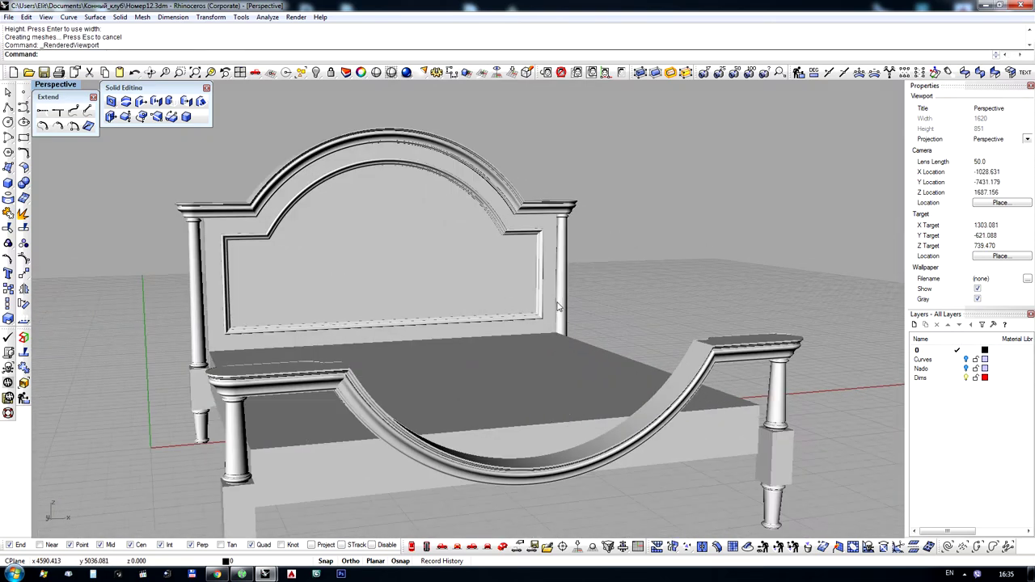
middle_click(556, 301)
left_click(558, 303)
Inspect the footboard's curved rail from below and pick the profile curve under its straight end
scroll(459, 300, "down", 5)
right_click_drag(459, 300, 454, 259)
scroll(493, 350, "up", 6)
scroll(493, 350, "down", 4)
scroll(367, 226, "up", 6)
right_click_drag(366, 226, 321, 235)
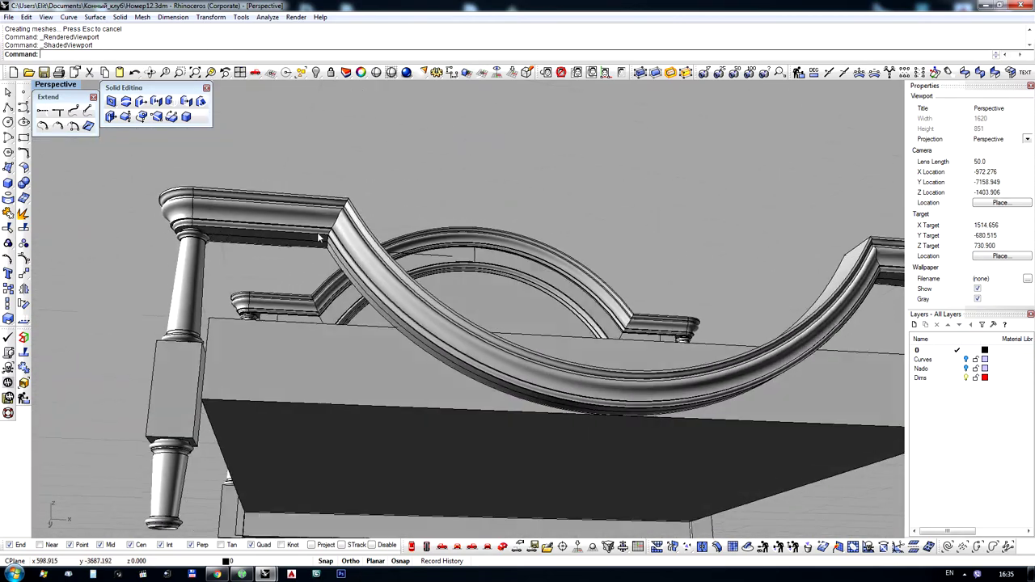
scroll(237, 243, "up", 6)
middle_click(233, 231)
left_click(235, 234)
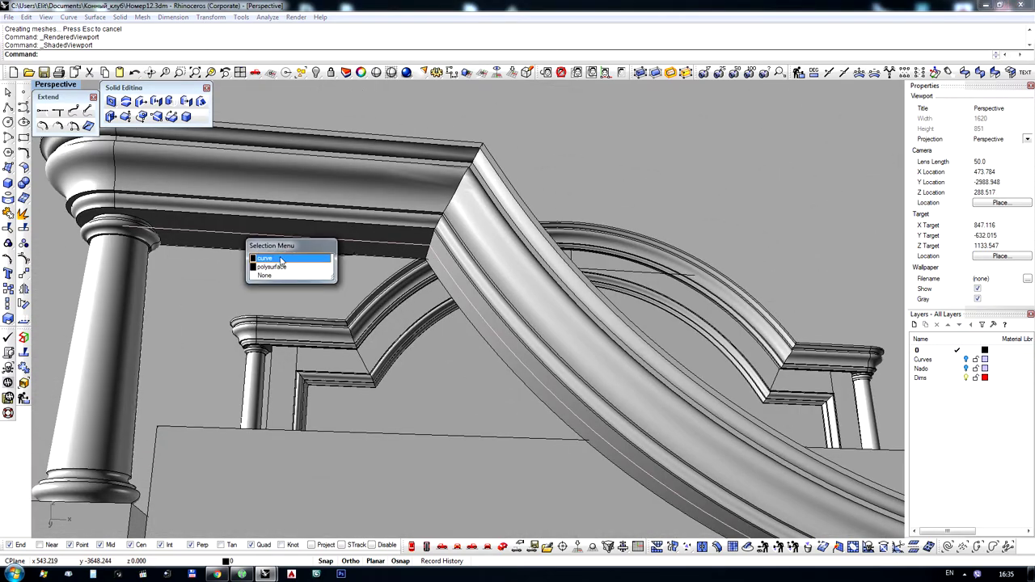
left_click(280, 258)
Inspect the headboard's joints with the posts and base, and the overall bed from several sides
scroll(364, 265, "down", 8)
right_click_drag(388, 267, 322, 373)
scroll(325, 352, "down", 5)
scroll(255, 437, "up", 6)
right_click_drag(280, 421, 320, 413)
left_click(320, 411)
scroll(311, 199, "up", 8)
scroll(290, 172, "up", 5)
scroll(271, 252, "down", 11)
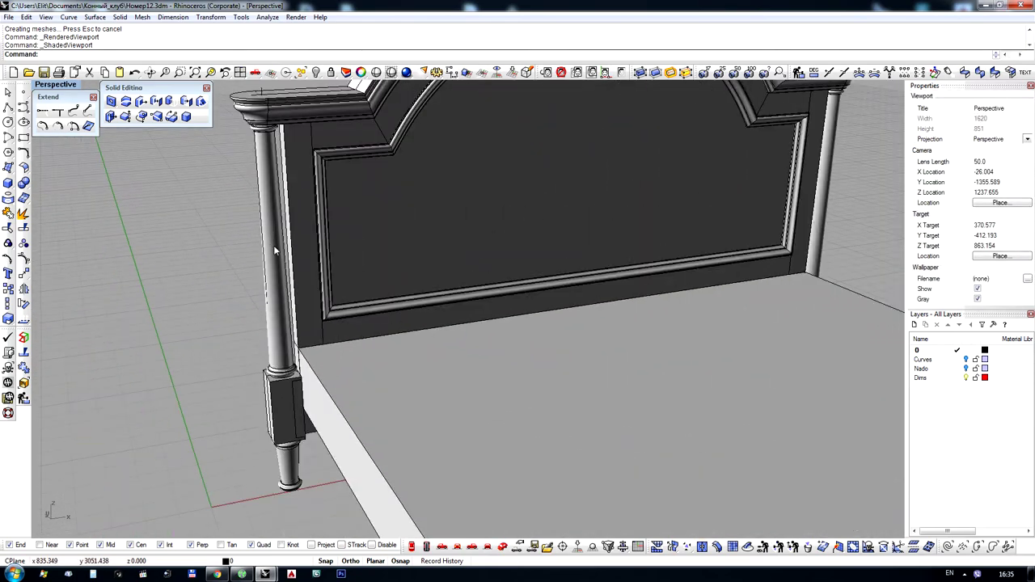
right_click_drag(543, 259, 458, 273)
scroll(366, 258, "down", 5)
right_click_drag(364, 258, 496, 225)
right_click_drag(507, 268, 495, 233)
scroll(477, 358, "up", 4)
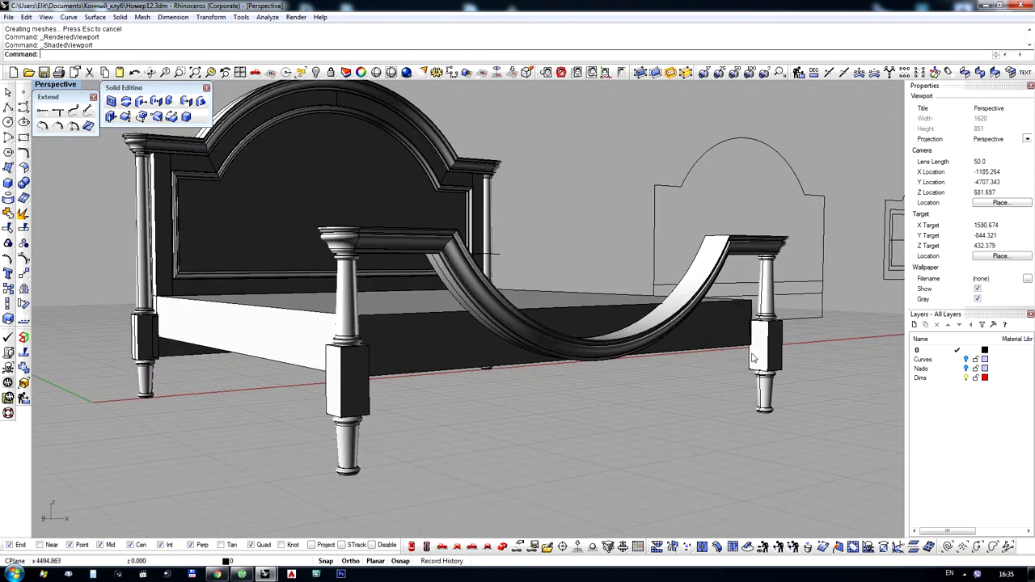
right_click_drag(595, 348, 494, 388)
Show the footboard's left post in a front wireframe view
left_click(457, 547)
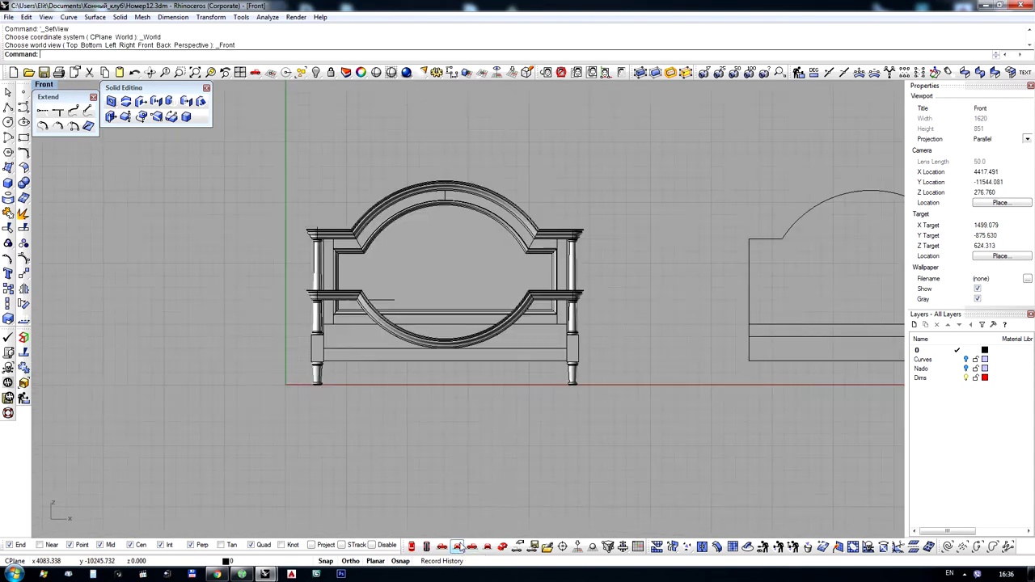
scroll(381, 369, "up", 4)
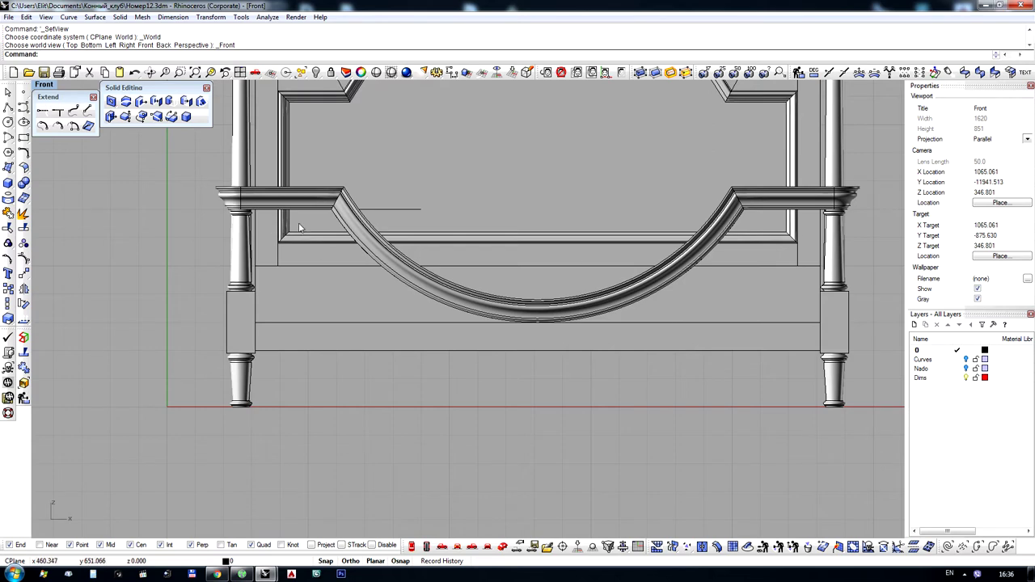
right_click_drag(318, 201, 321, 269)
scroll(340, 237, "down", 2)
scroll(289, 392, "up", 2)
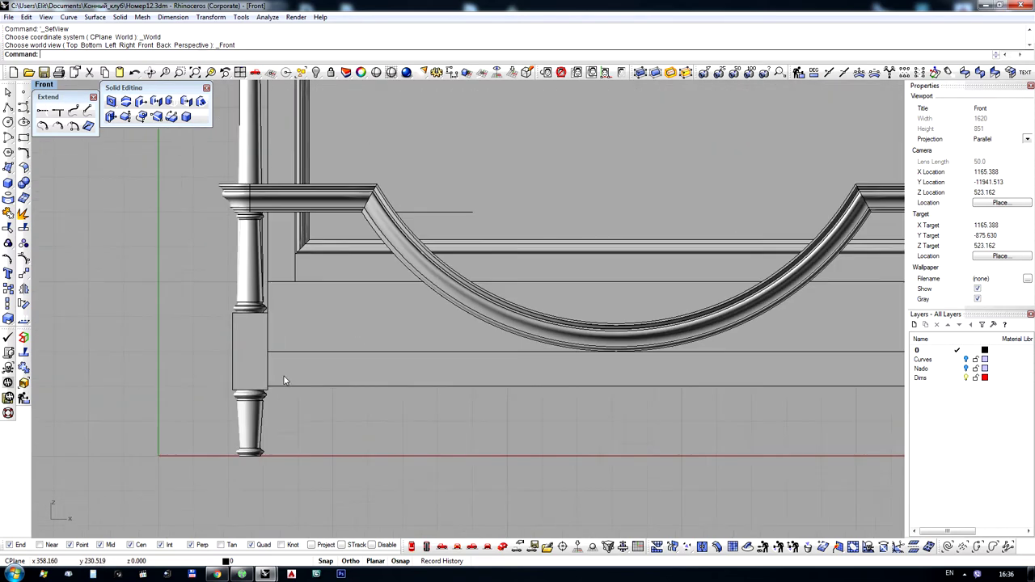
key("ctrl+alt+w")
scroll(247, 365, "up", 4)
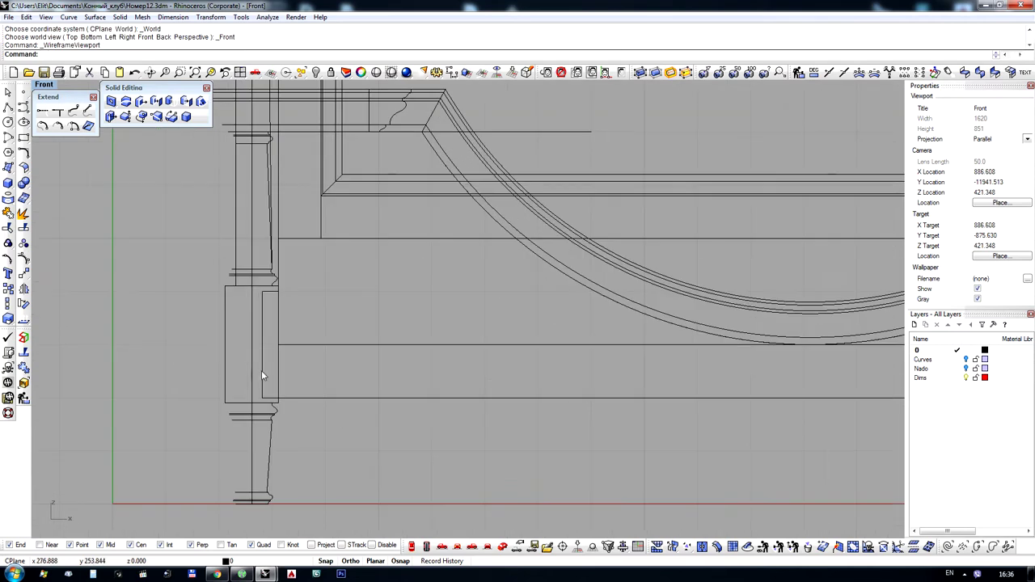
left_click(261, 370)
left_click(300, 426)
left_click(8, 107)
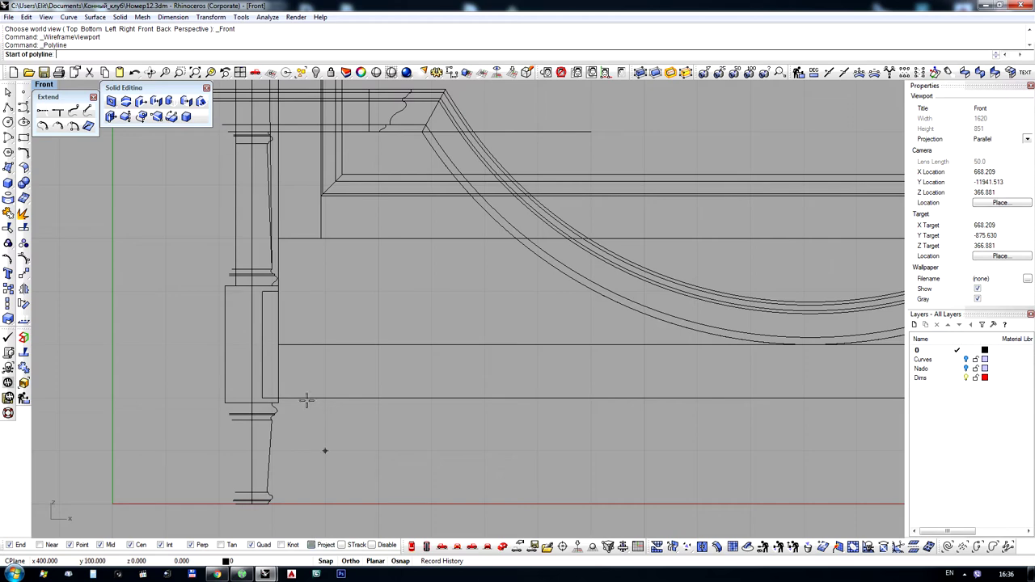
left_click(278, 398)
scroll(213, 383, "down", 3)
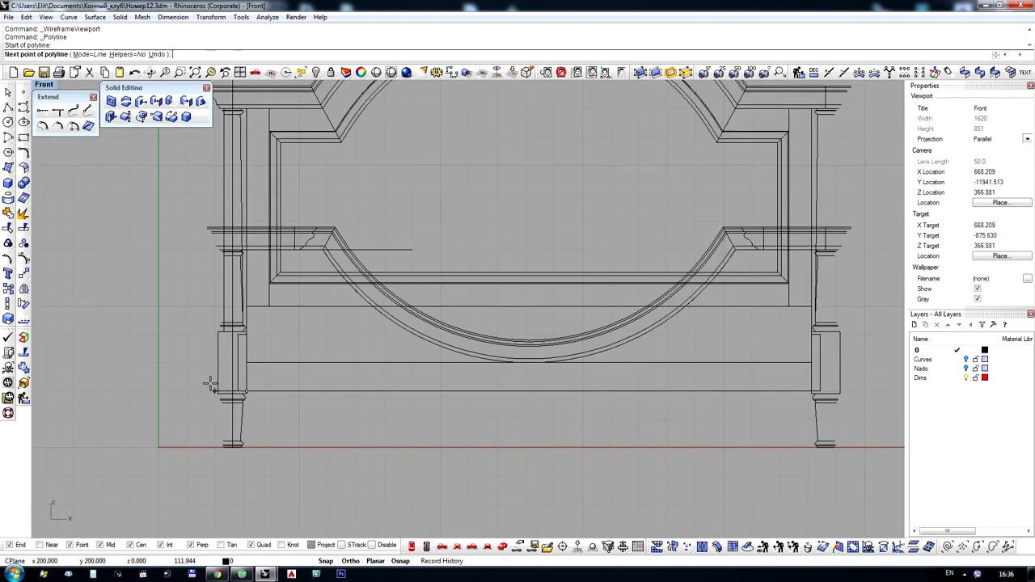
key("Escape")
Draw a horizontal line about 82 units long from the upper corner of the left post block's recess outward across the block
scroll(211, 348, "up", 7)
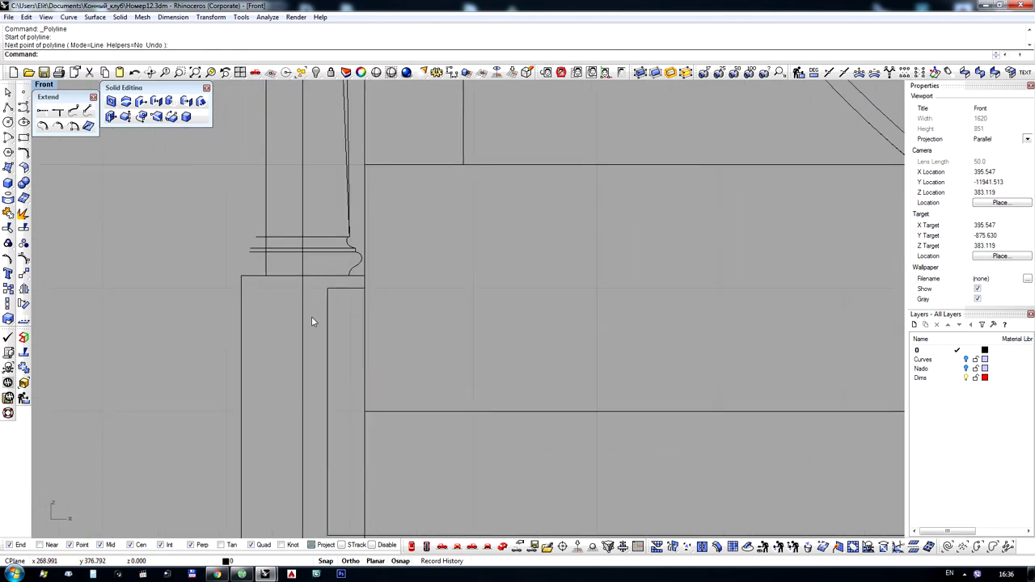
left_click(9, 107)
right_click_drag(343, 297, 371, 302)
left_click(356, 295)
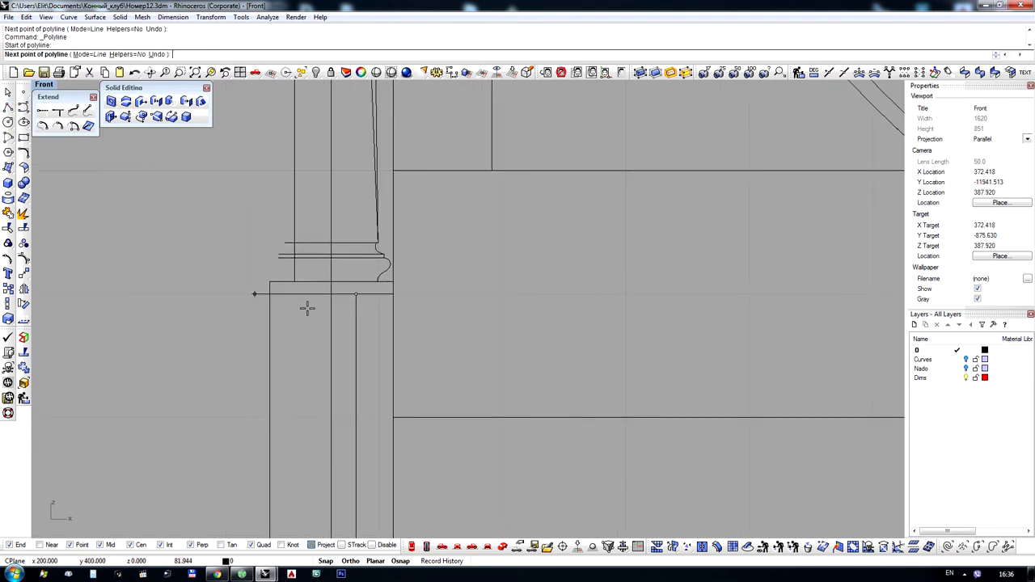
left_click(307, 305)
key("Return")
Finish the horizontal line at the recess's upper corner and copy it 50 units straight down on the post block
left_click(307, 294)
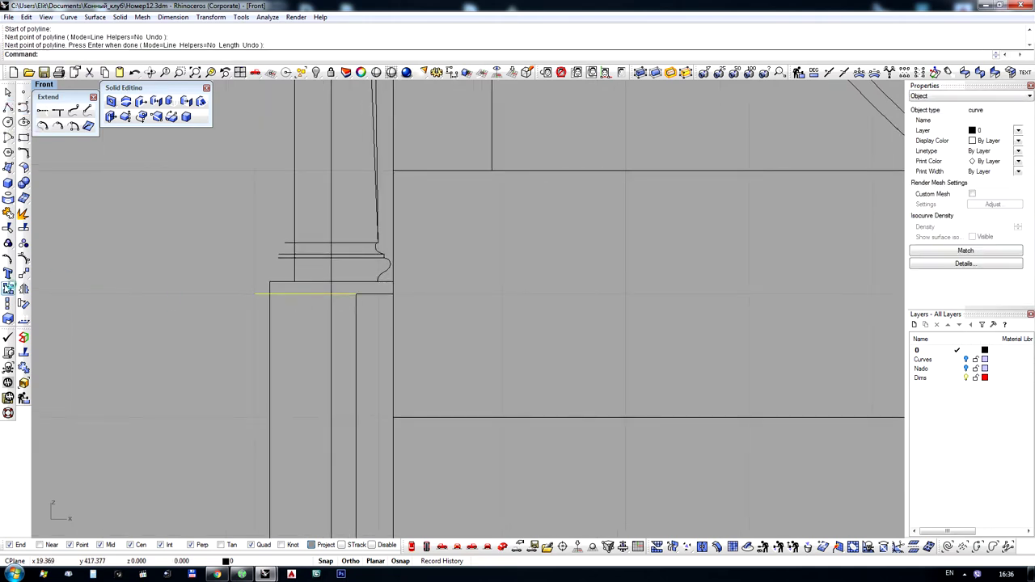
left_click(8, 288)
scroll(639, 190, "down", 2)
left_click(311, 186)
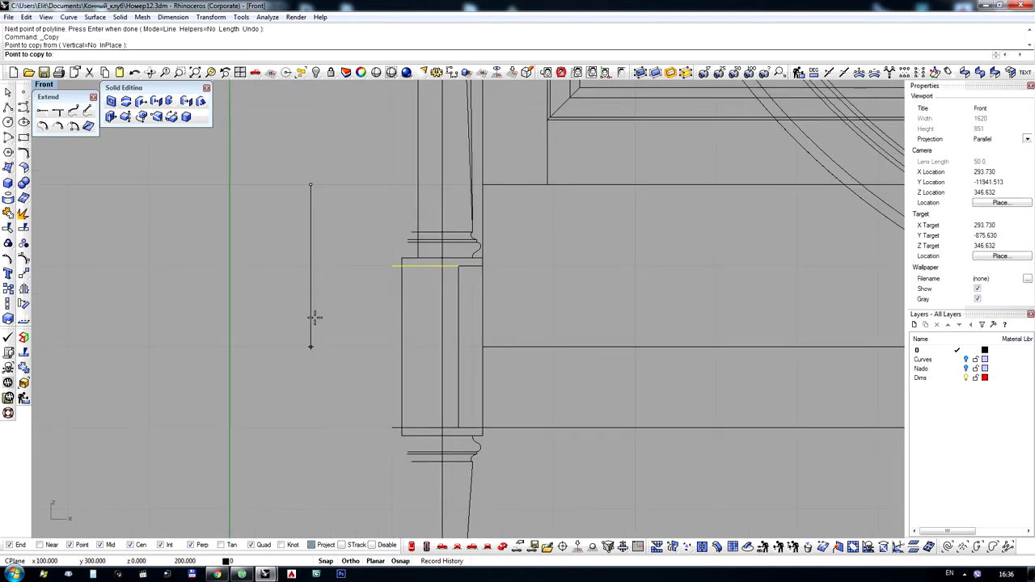
key("Return")
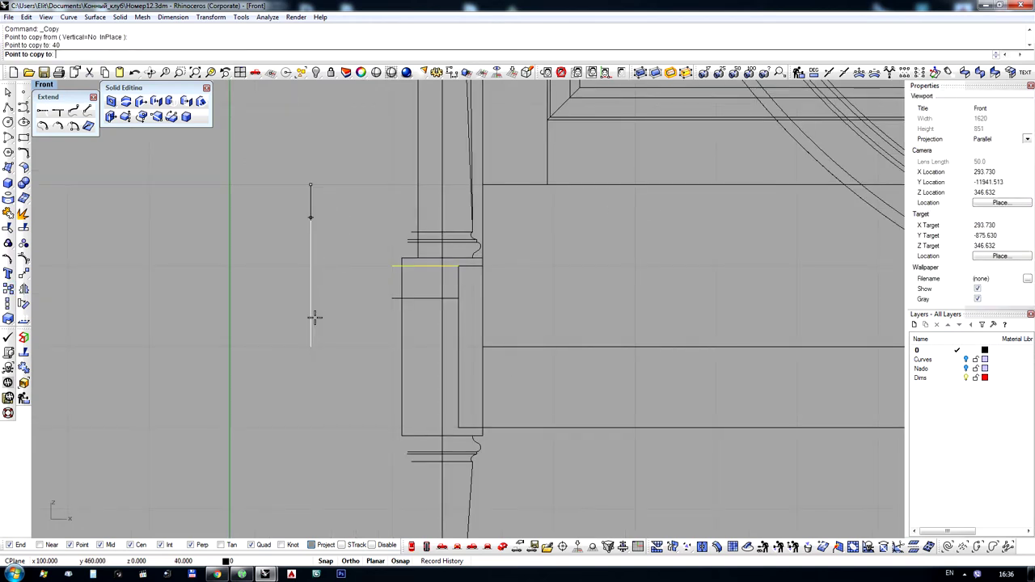
scroll(315, 317, "down", 3)
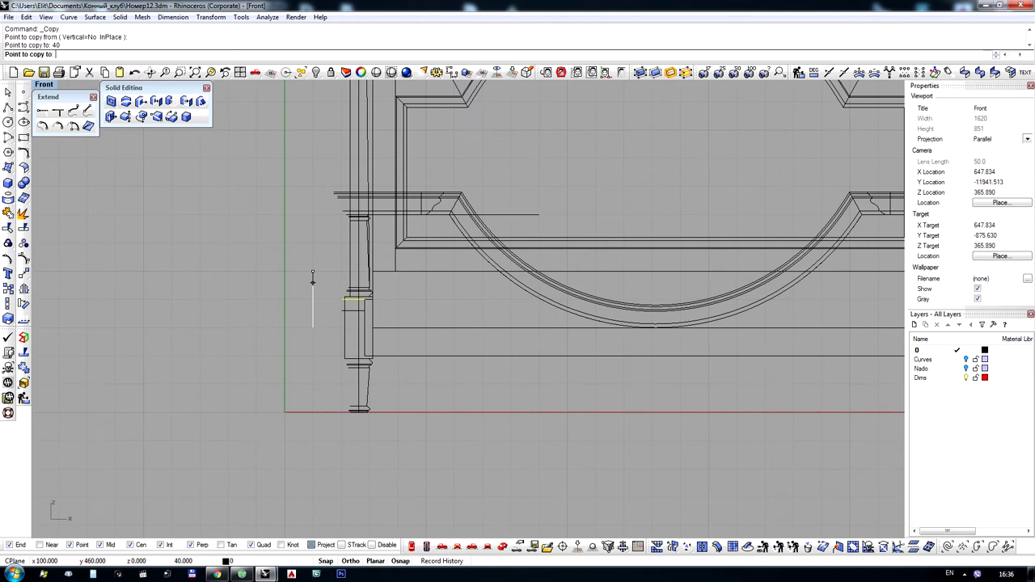
type("50")
key("Return")
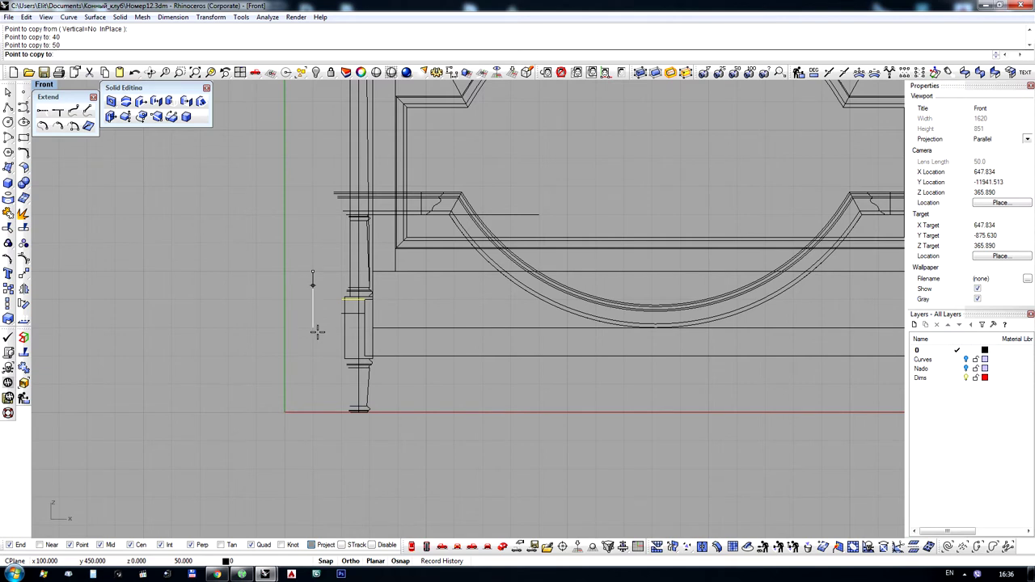
key("Return")
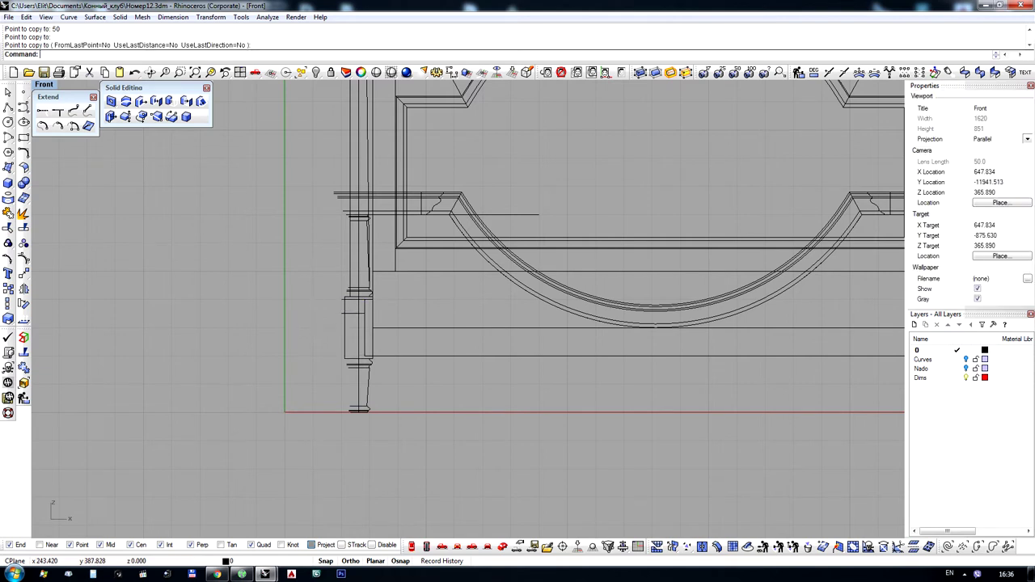
Draw an S-shaped control-point curve about 27 units high from the recess's upper corner, bulging toward the post's centre line and curling back below
scroll(341, 324, "up", 5)
scroll(341, 324, "up", 4)
left_click(8, 107)
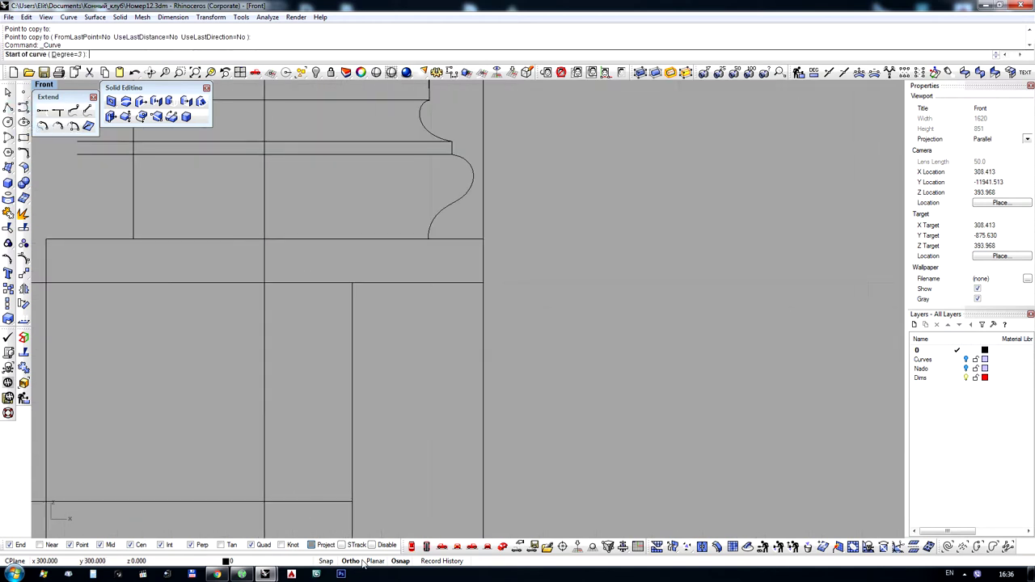
left_click(351, 283)
left_click(340, 297)
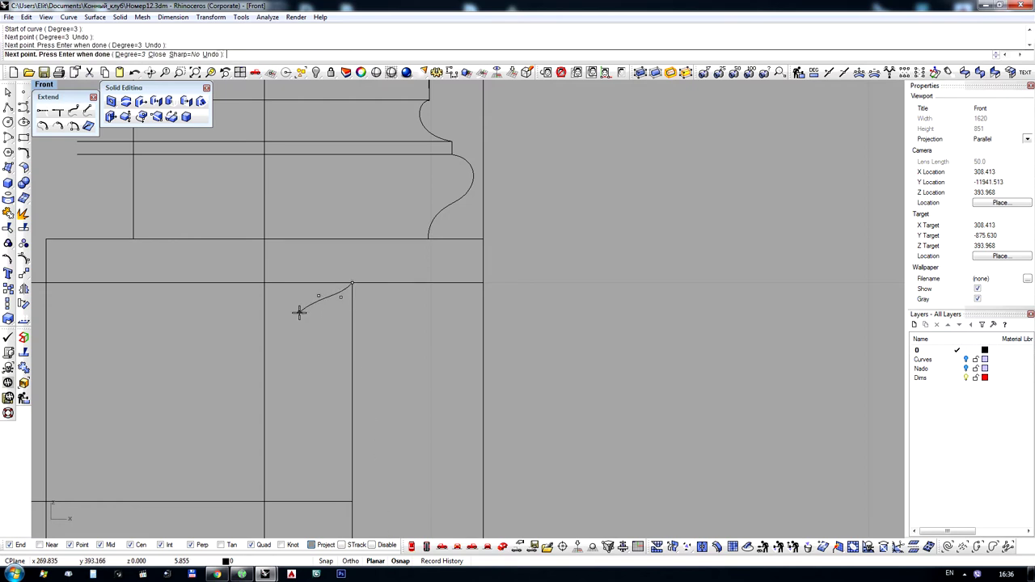
left_click(299, 313)
left_click(297, 336)
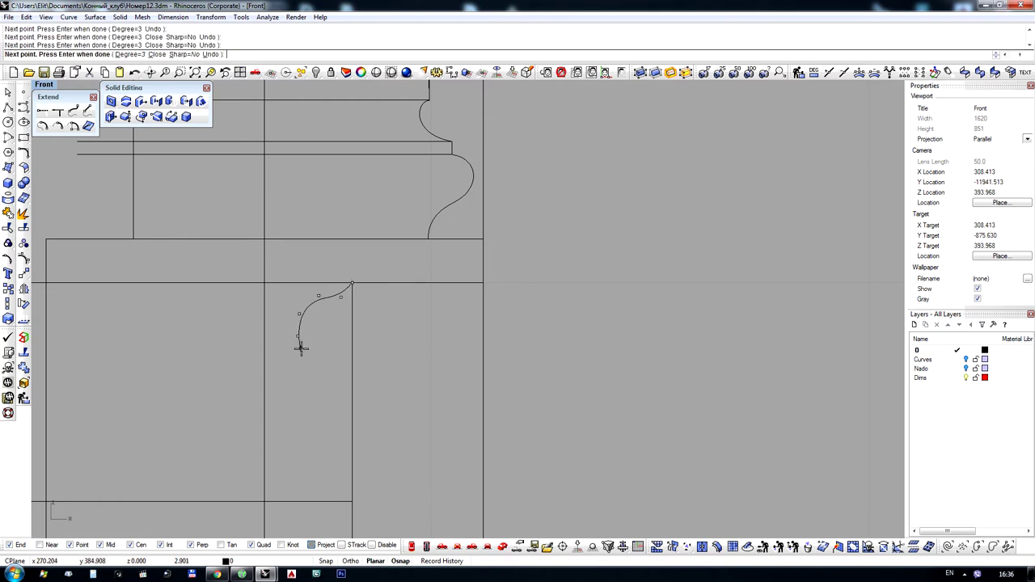
key("ctrl+z")
key("ctrl+z")
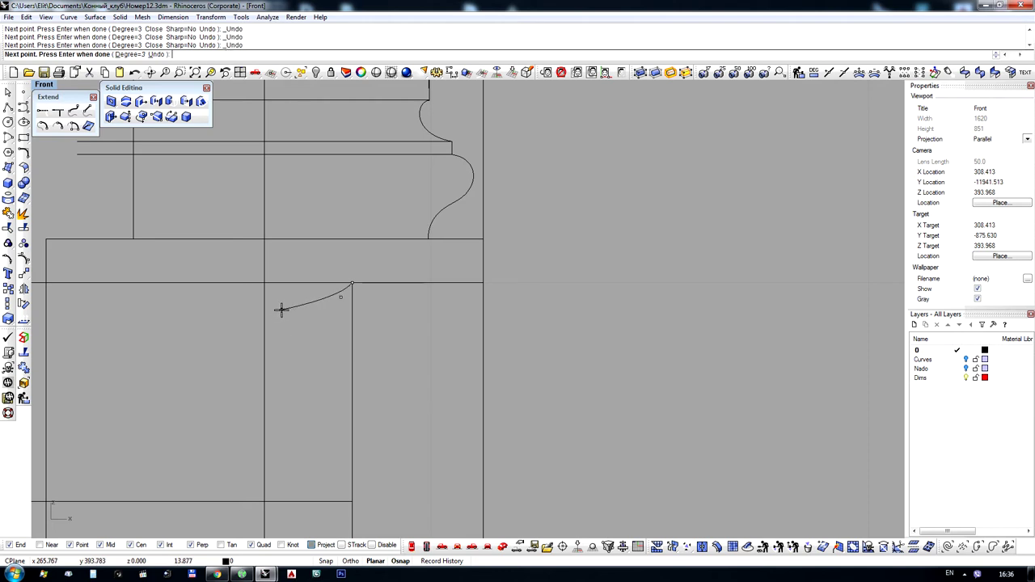
left_click(292, 302)
left_click(275, 332)
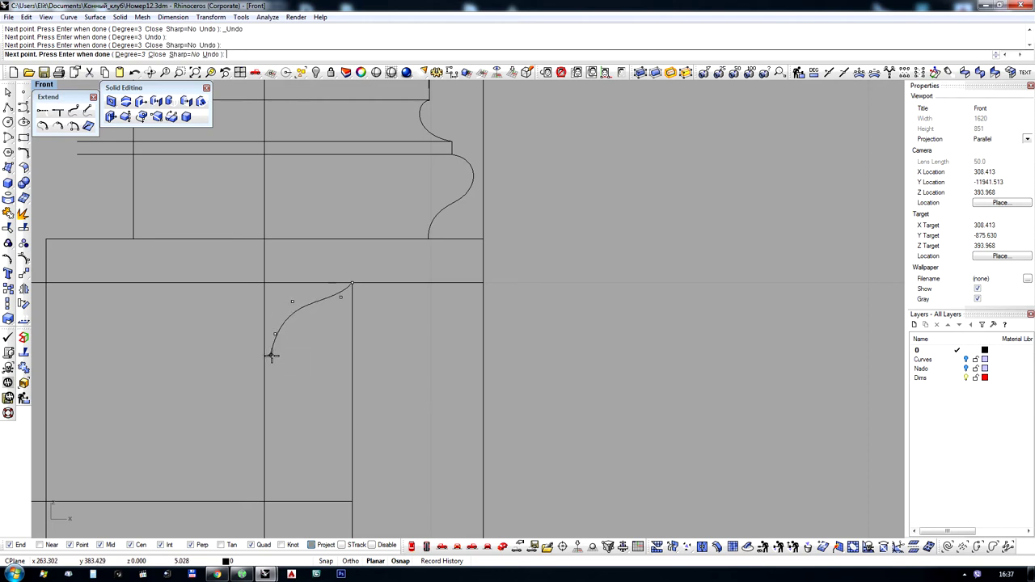
left_click(276, 358)
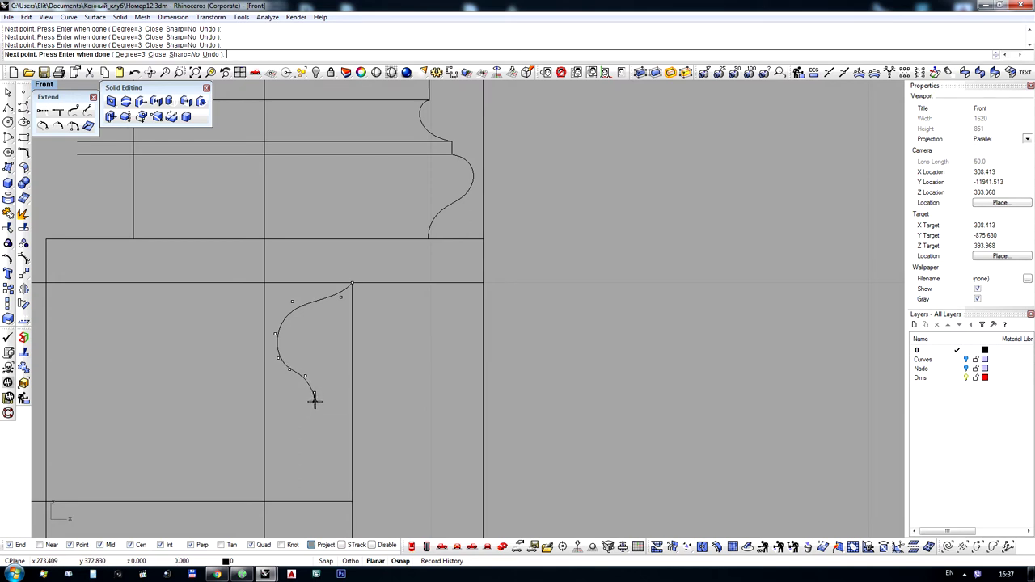
left_click(315, 401)
right_click(314, 403)
Draw a short horizontal ledge about 3 units long from the curve's lower end toward the recess edge
scroll(316, 408, "up", 8)
right_click(317, 405)
left_click(315, 392)
left_click(348, 388, "shift")
right_click(349, 388)
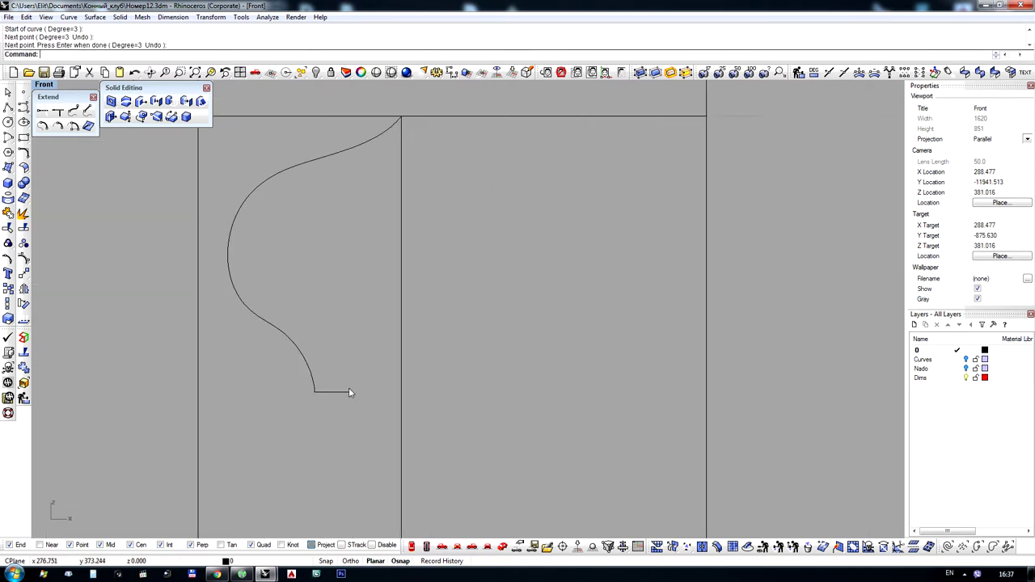
Try a second, smaller S-shaped curve running down from the ledge's free end, and undo it
key("Return")
left_click(350, 392)
scroll(350, 396, "down", 5)
left_click(352, 410)
left_click(342, 441)
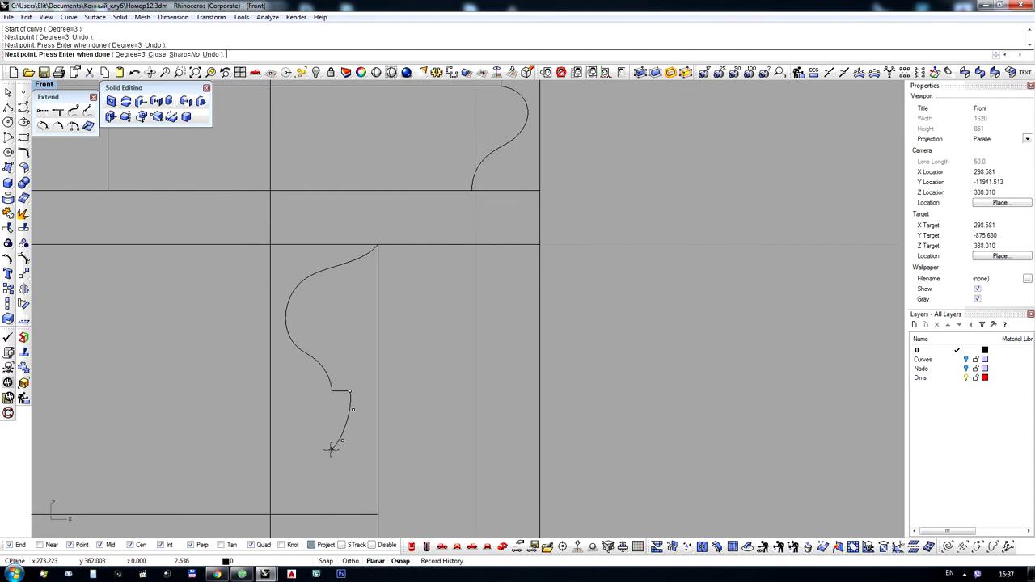
left_click(322, 454)
left_click(321, 486)
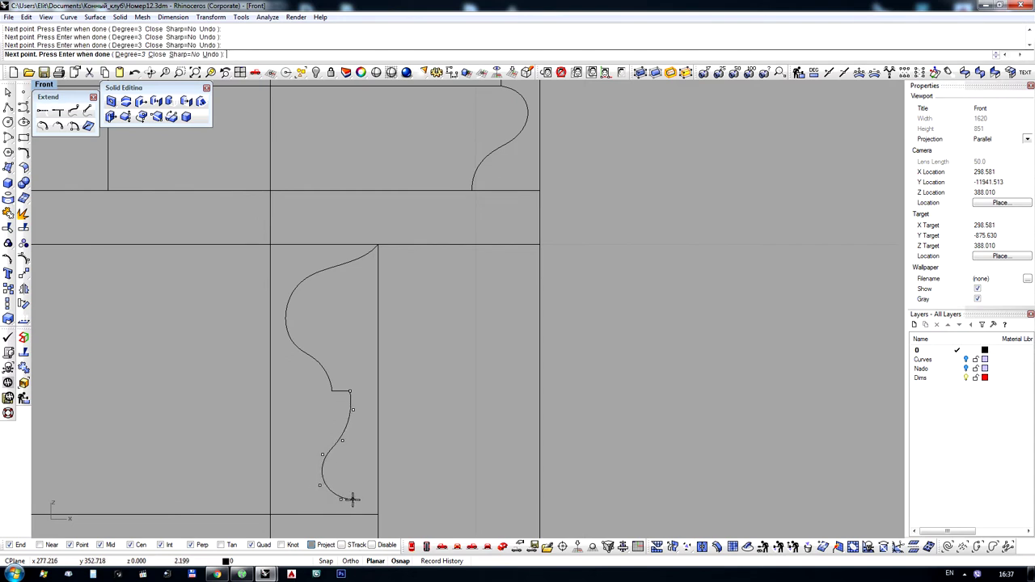
right_click(352, 499)
scroll(342, 364, "down", 6)
key("ctrl+z")
Turn on the control points of the profile curve and ledge, and shift their lower points closer to the post's centre line
left_click_drag(356, 345, 318, 381)
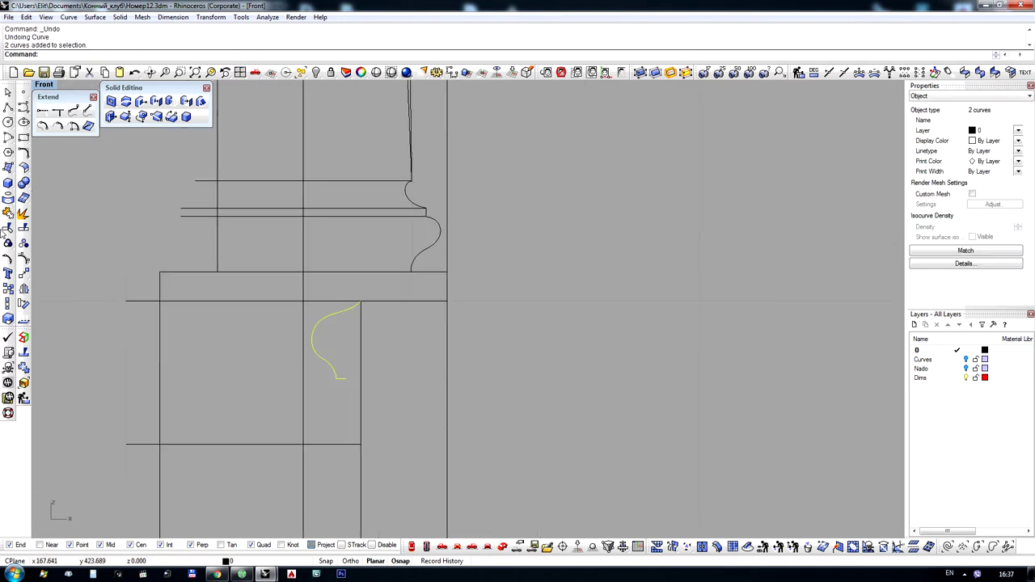
left_click(23, 259)
scroll(347, 334, "up", 2)
left_click_drag(230, 332, 381, 441)
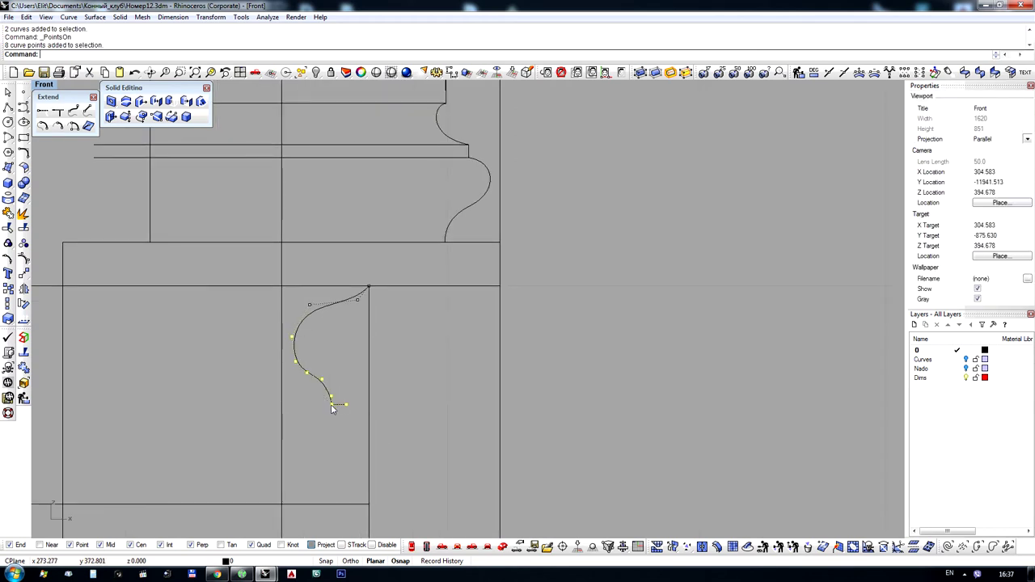
left_click_drag(332, 408, 321, 408)
left_click_drag(255, 353, 341, 422)
scroll(256, 329, "up", 3)
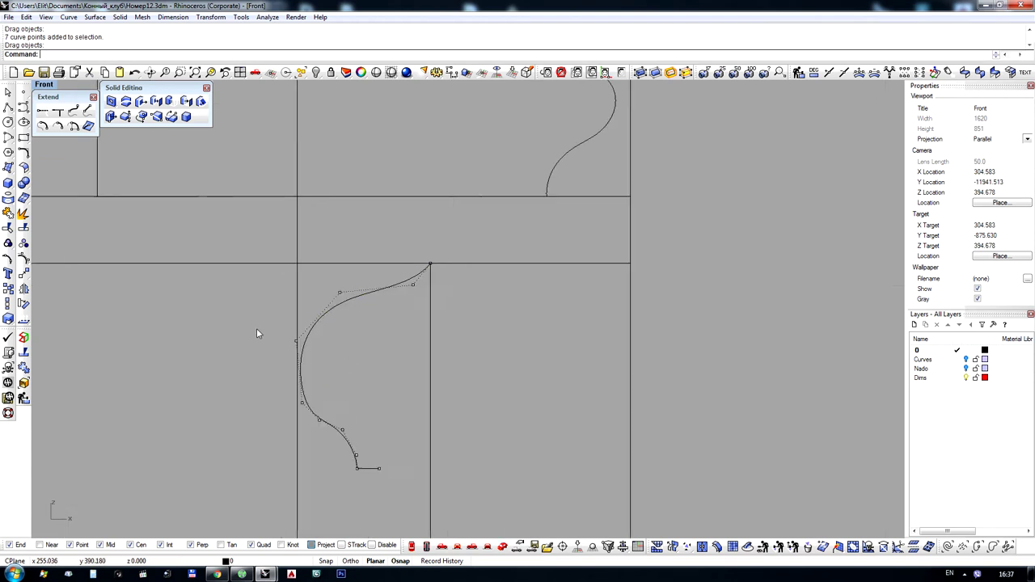
Move the curve's outermost control point slightly past the post's centre line so the bulge reaches that line
left_click(295, 343)
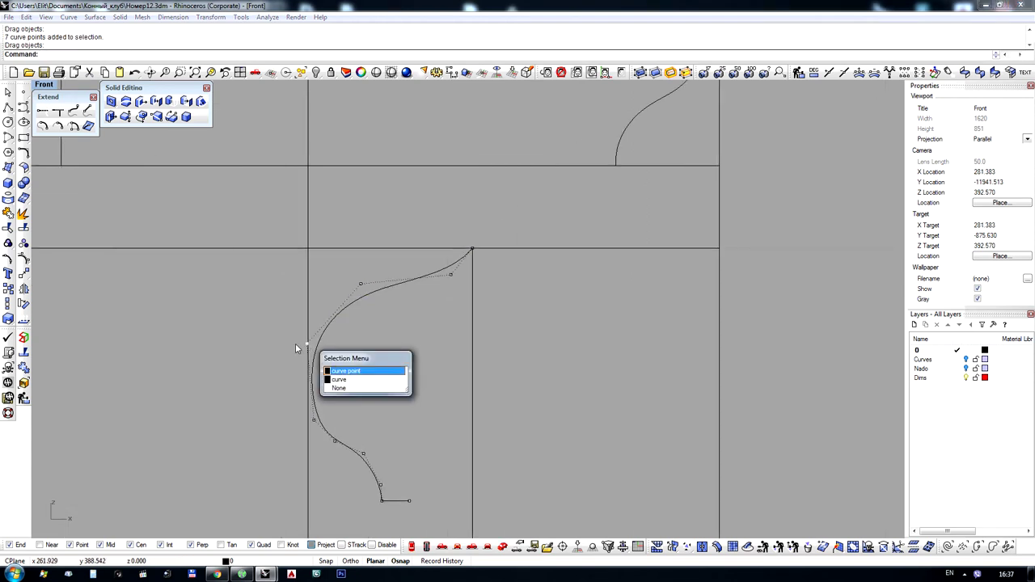
left_click(338, 371)
left_click_drag(308, 343, 298, 342)
left_click_drag(359, 372, 360, 372)
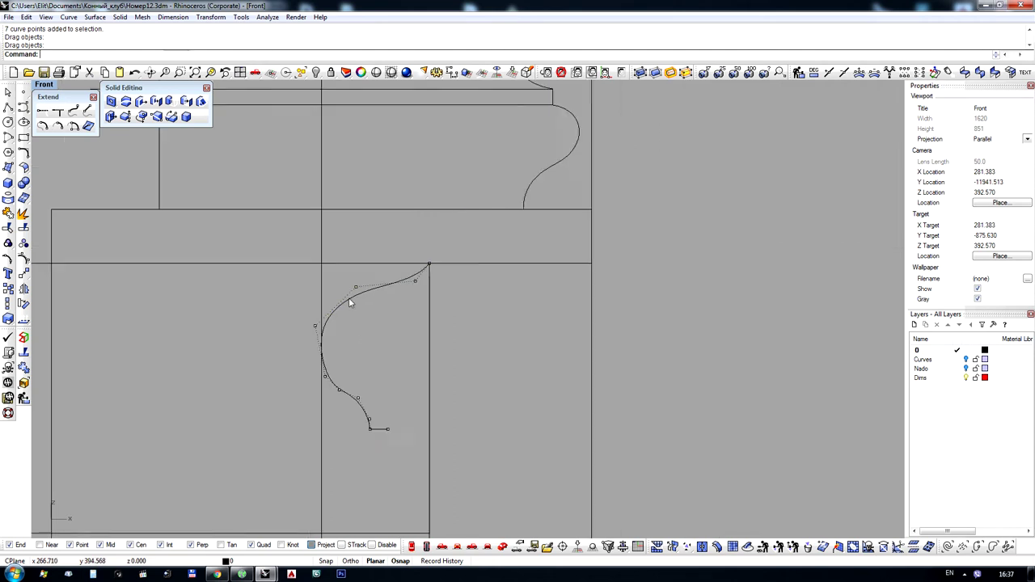
Delete the surplus control point in the curve's lower bend, just above the ledge, to smooth the profile
scroll(363, 392, "up", 2)
left_click_drag(404, 430, 364, 383)
key("Delete")
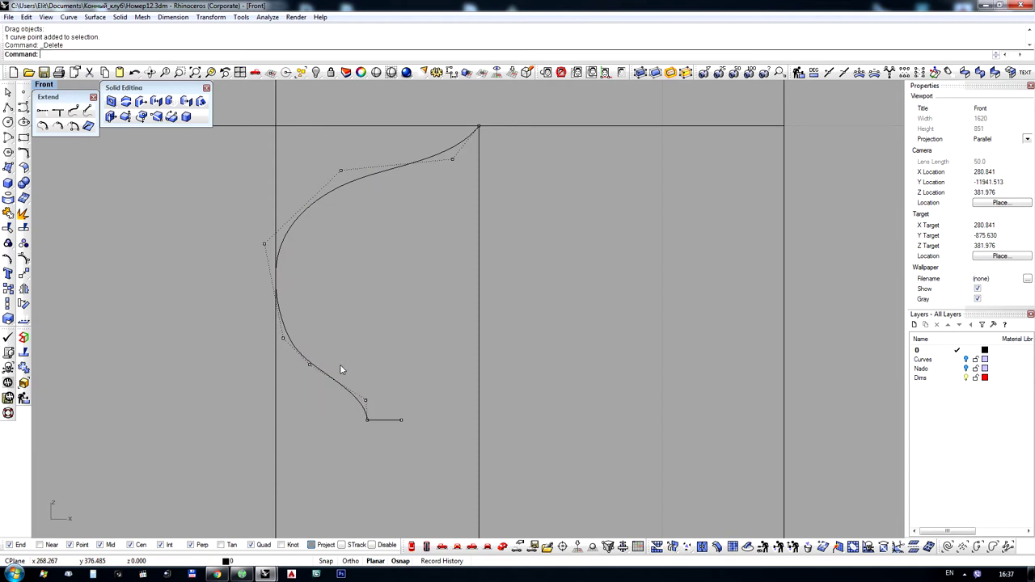
Turn off the control points and delete the short horizontal curve at the lower end of the profile
scroll(360, 323, "down", 2)
scroll(370, 356, "up", 2)
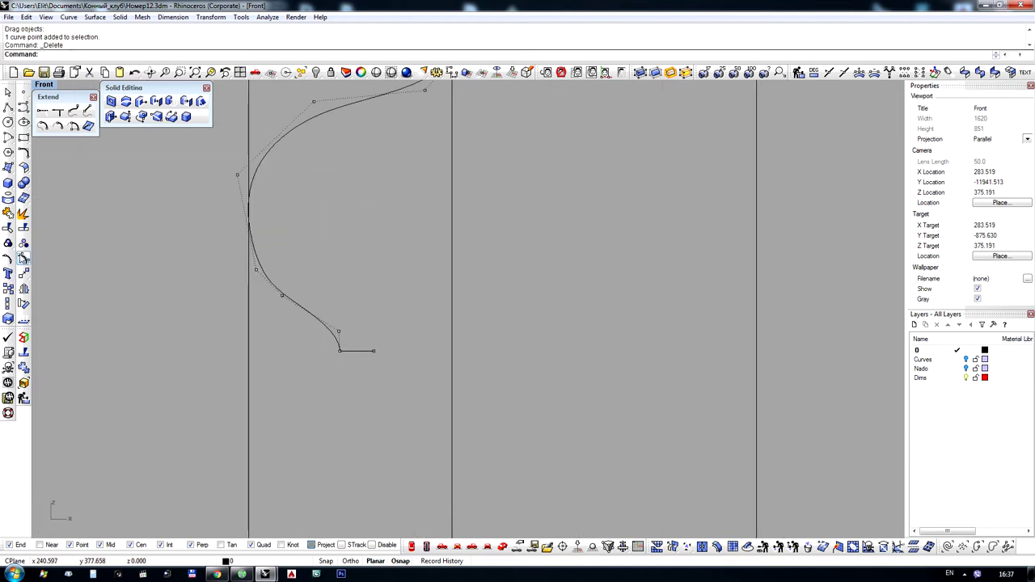
right_click(24, 257)
left_click(355, 349)
key("Delete")
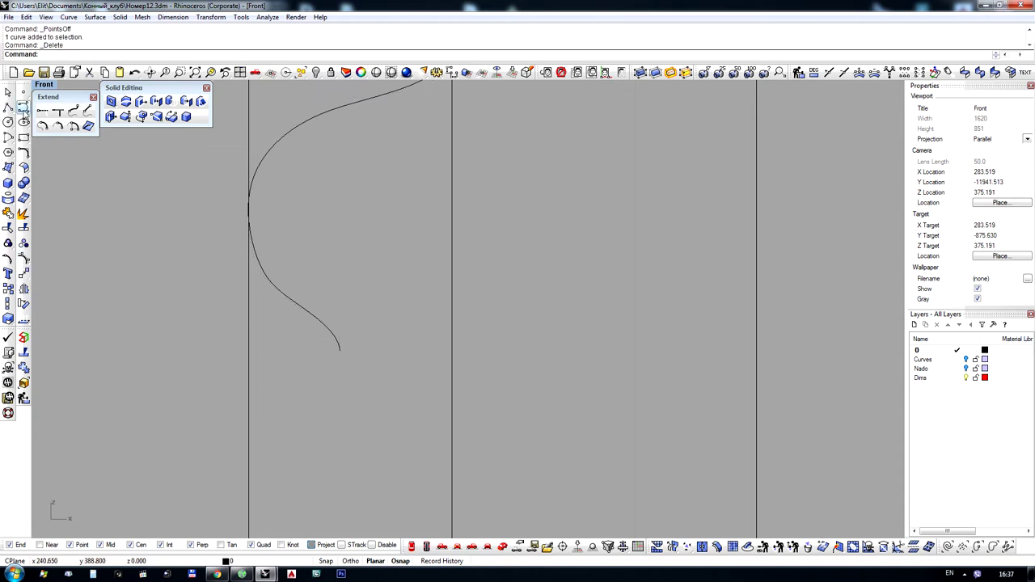
Try a degree-3 S-shaped curve running downward from the profile's lower end, and delete it
left_click(23, 107)
left_click(340, 350)
scroll(356, 346, "down", 1)
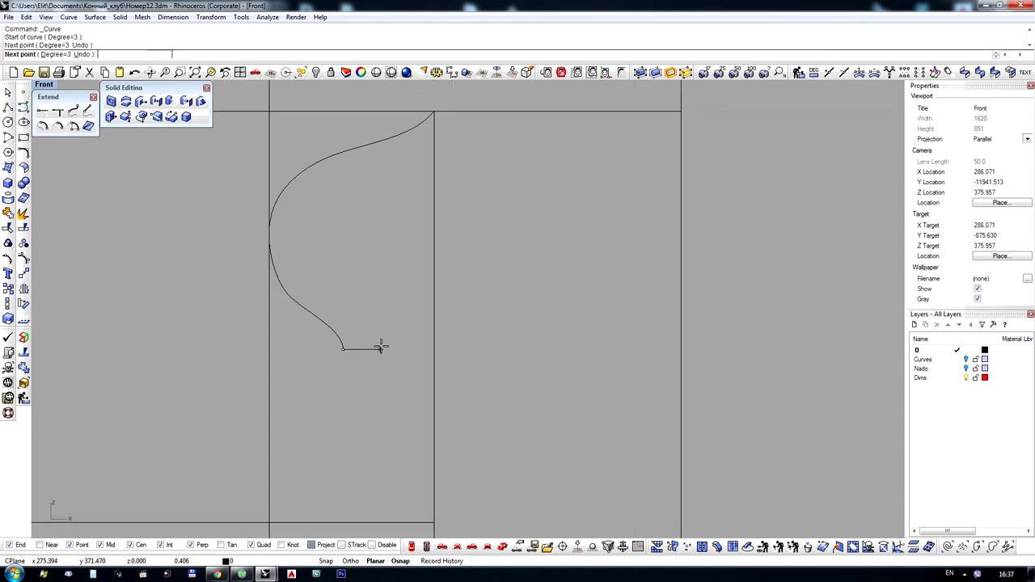
left_click(379, 349)
left_click(403, 398)
left_click(399, 452)
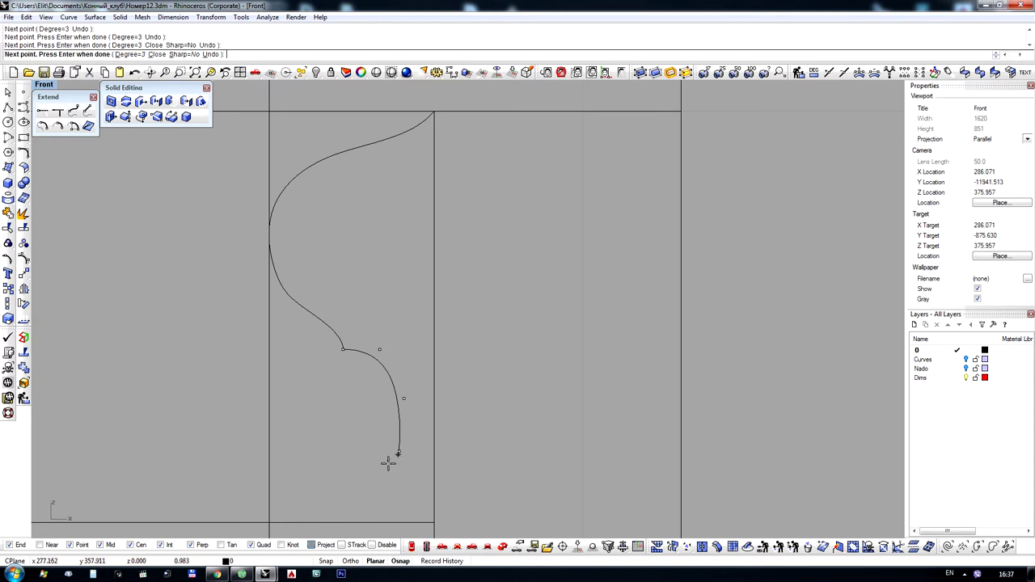
left_click(375, 472)
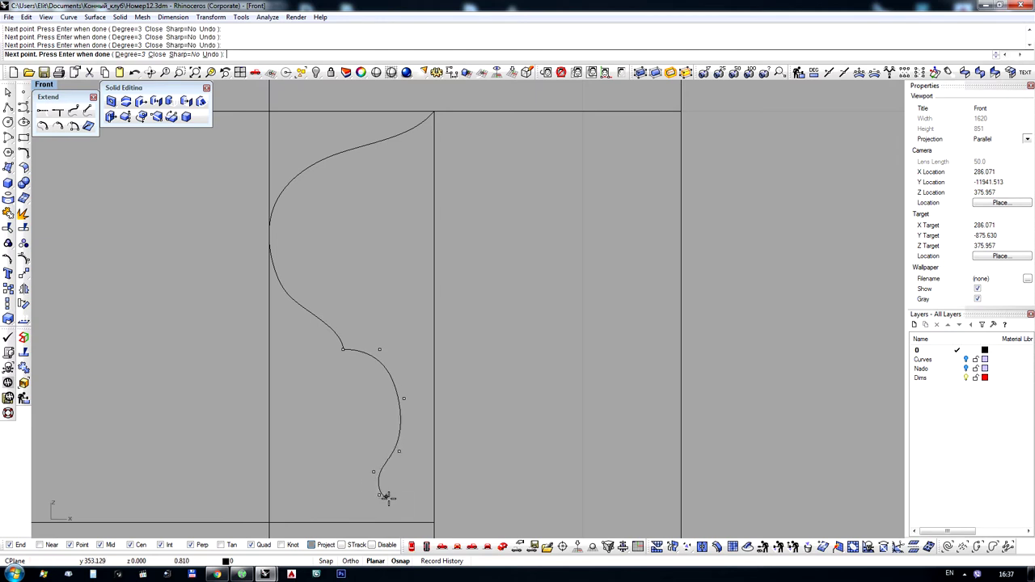
key("Return")
scroll(481, 282, "down", 3)
scroll(411, 288, "up", 2)
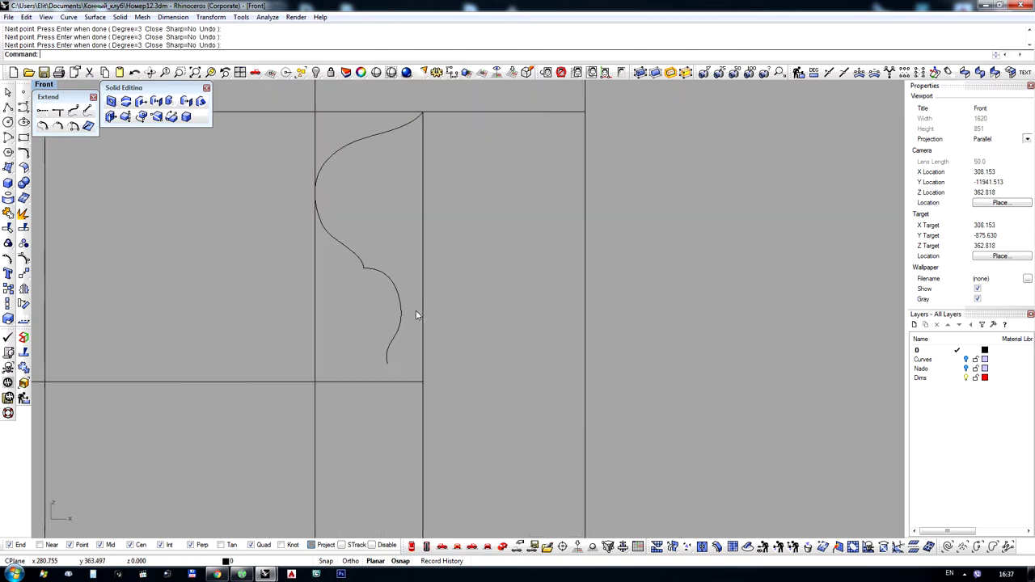
scroll(418, 314, "up", 1)
left_click(395, 315)
key("Delete")
Try a shallower outward-bulging curve from the profile's lower end, and undo it
key("Return")
left_click(335, 245)
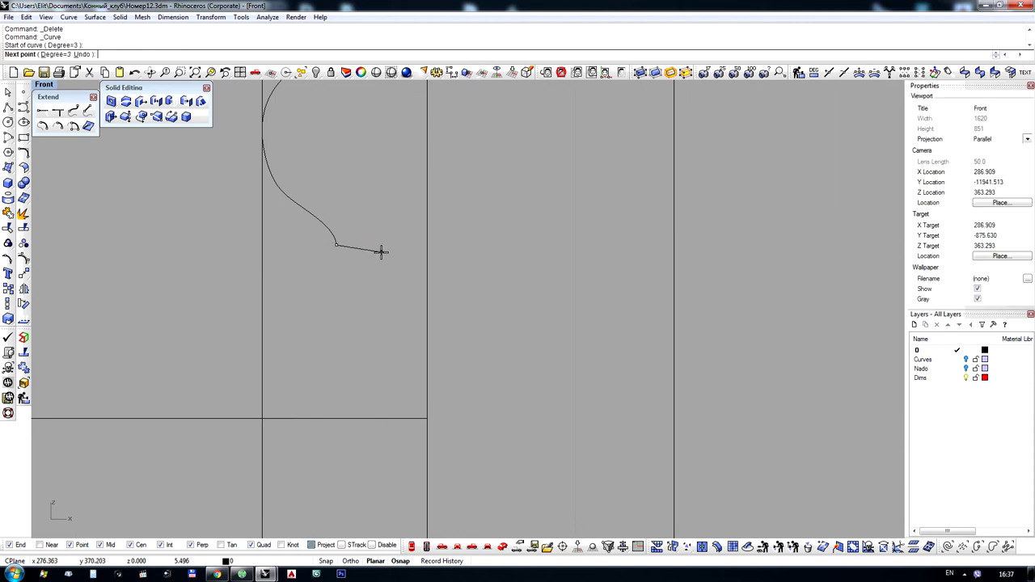
left_click(381, 252)
left_click(397, 314)
left_click(391, 358)
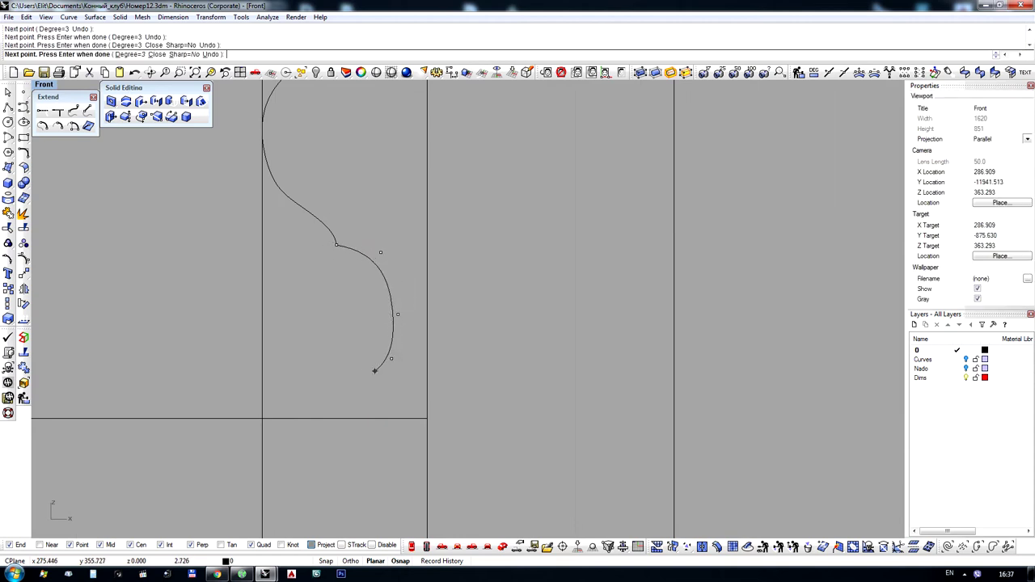
key("Return")
key("ctrl+z")
Draw a four-point, degree-3 convex curve from the profile's lower end, bulging toward the vertical edge line
key("Return")
left_click(336, 245)
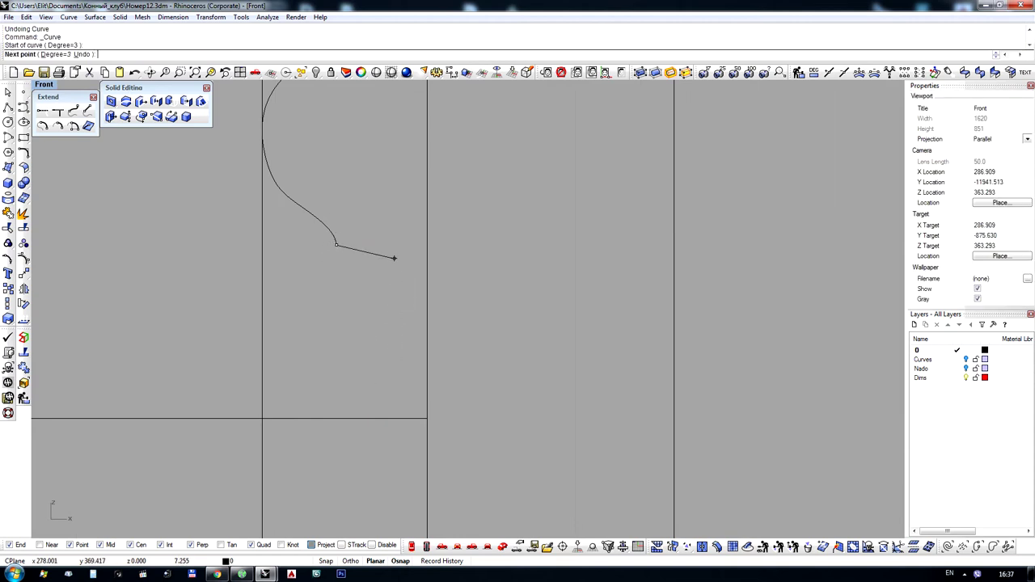
left_click(403, 262)
left_click(416, 332)
left_click(378, 369)
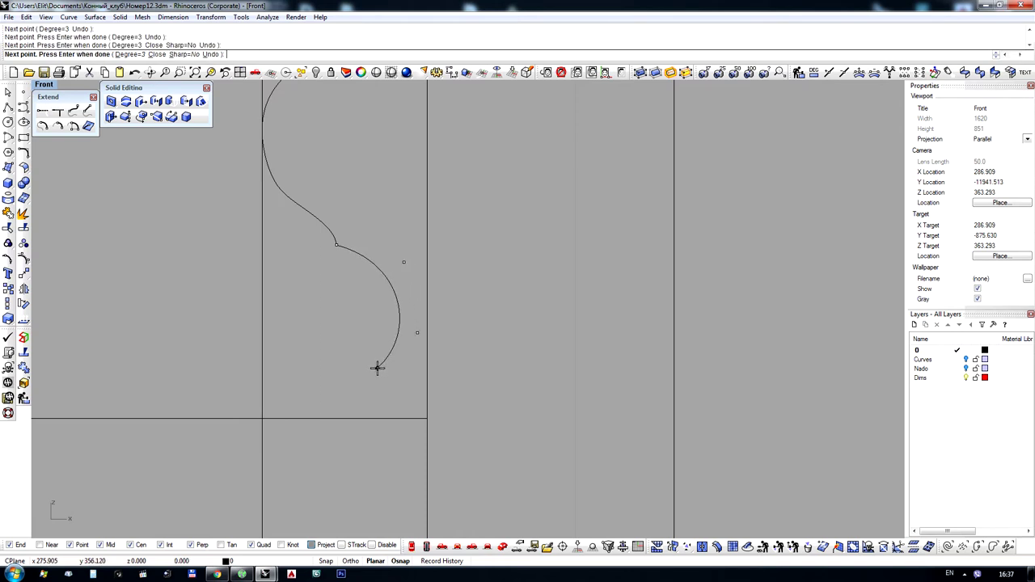
right_click(378, 369)
Draw a short vertical segment straight down from the lower end of the convex curve
scroll(371, 362, "down", 6)
right_click_drag(353, 347, 327, 317)
scroll(315, 325, "up", 12)
key("Return")
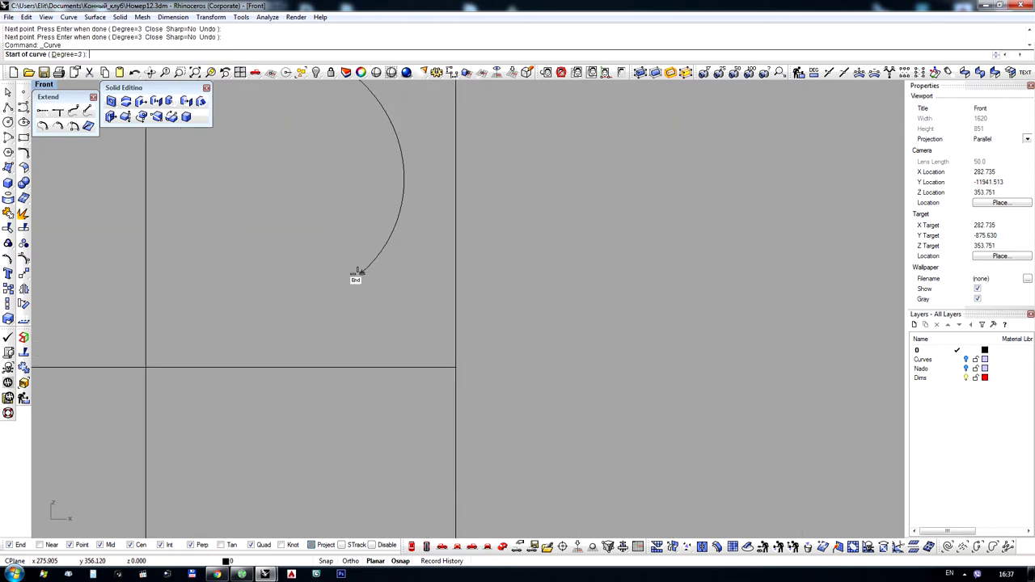
left_click(360, 273)
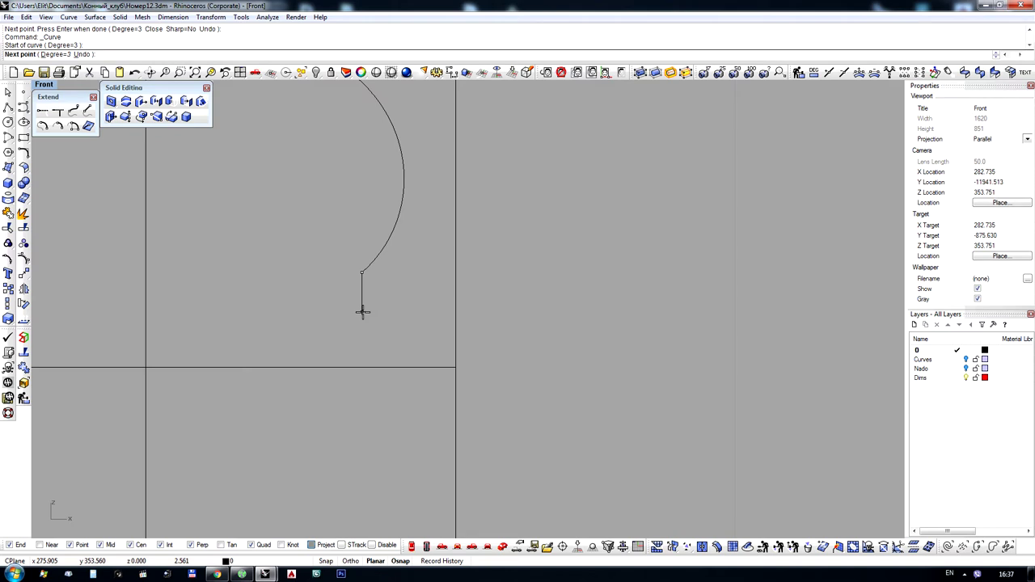
left_click(361, 299)
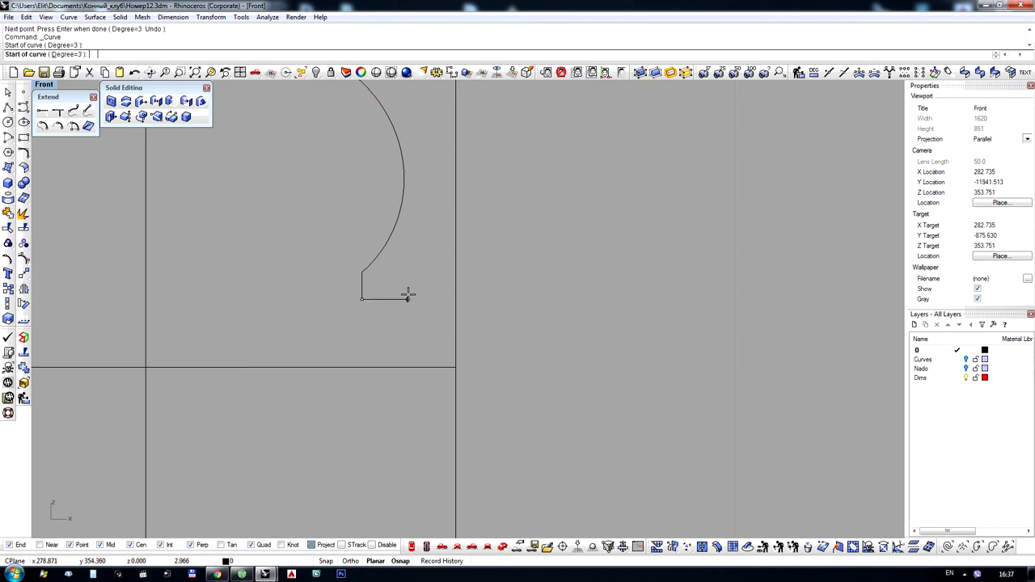
Draw an S-shaped curve from the short vertical segment to the corner where the lower guide line meets the vertical edge
left_click(411, 345)
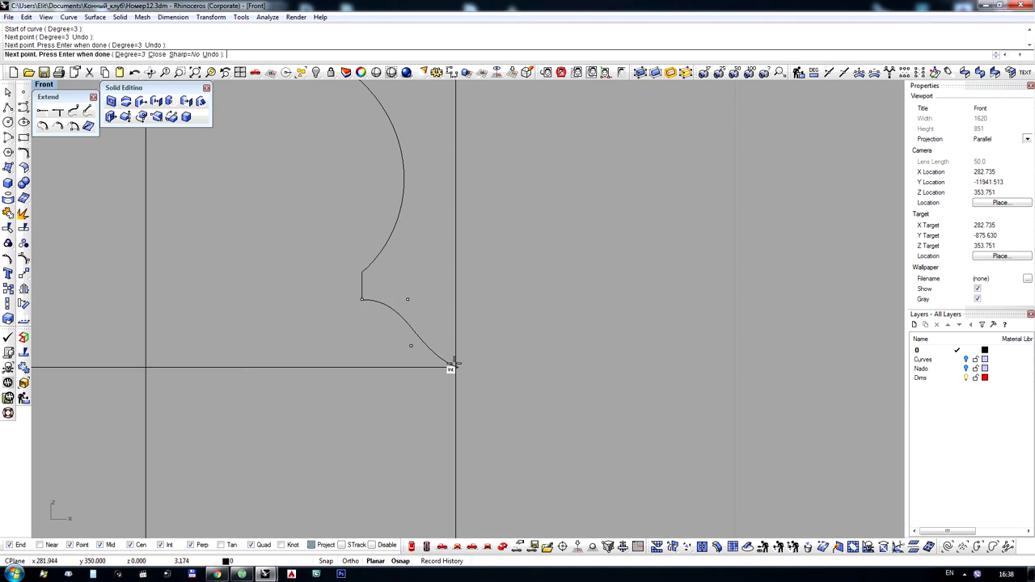
left_click(454, 363)
key("Return")
scroll(421, 316, "down", 10)
Reshape the closing S-curve by moving its lower control point onto the guide line and shifting its upper control point horizontally
scroll(439, 291, "up", 12)
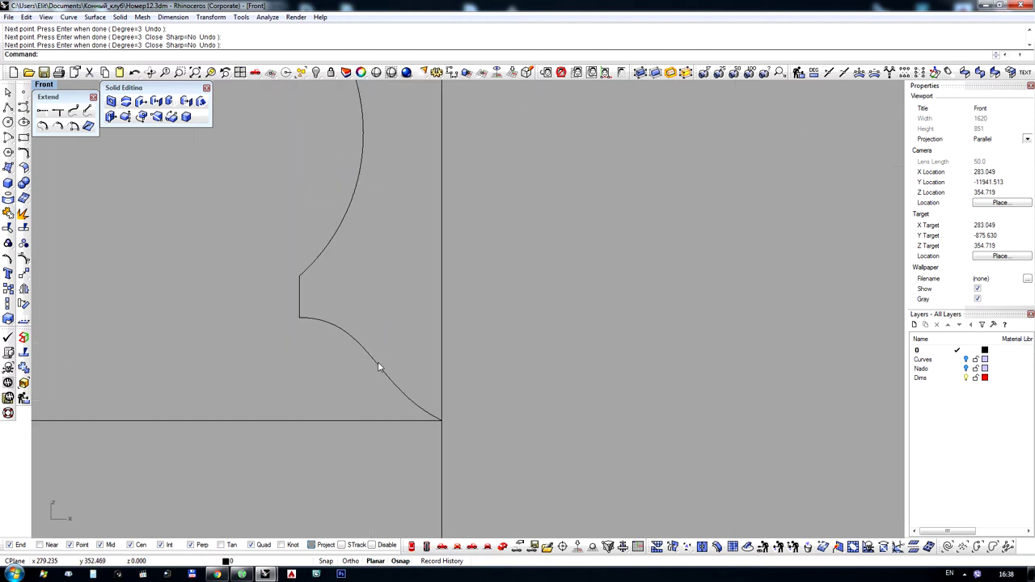
left_click(378, 366)
key("F10")
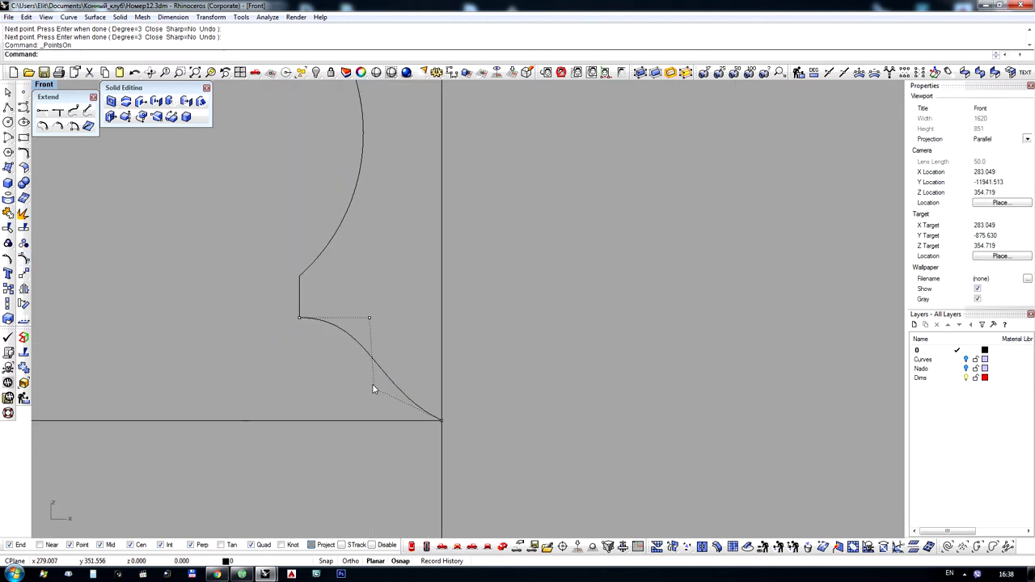
left_click_drag(371, 388, 374, 420)
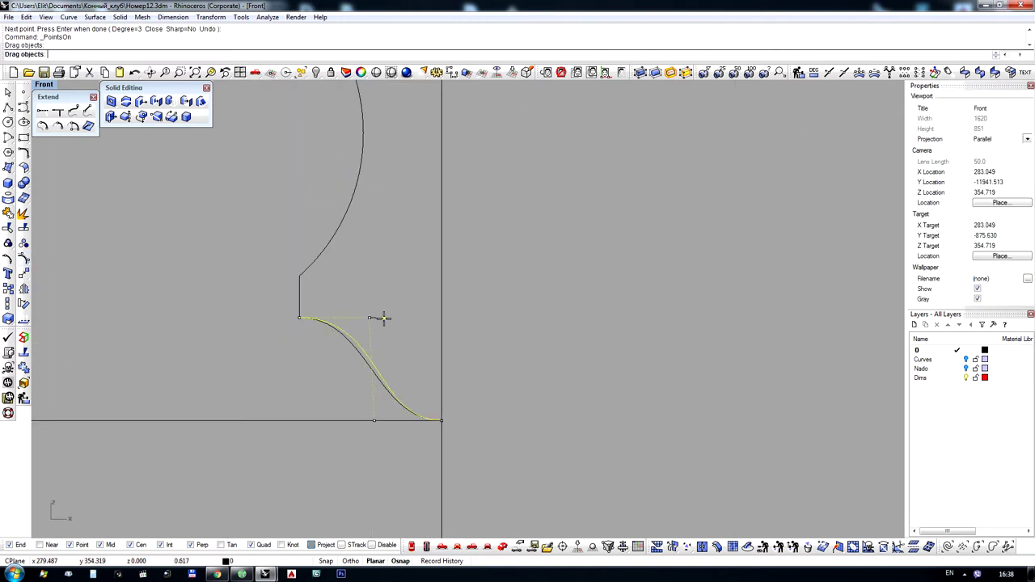
left_click_drag(383, 318, 383, 318)
scroll(390, 291, "down", 4)
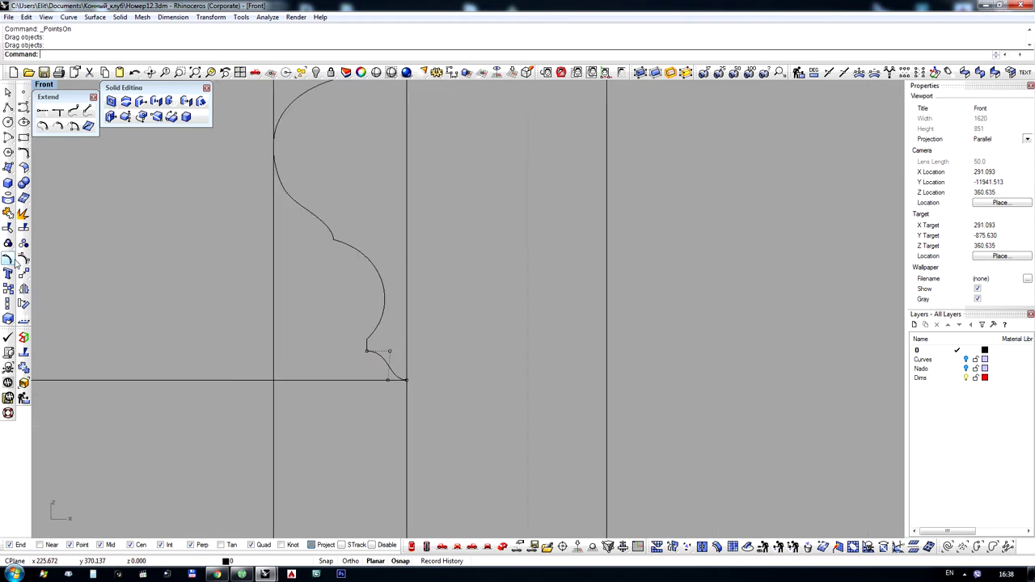
scroll(416, 349, "up", 5)
left_click_drag(387, 350, 386, 352)
scroll(314, 321, "down", 5)
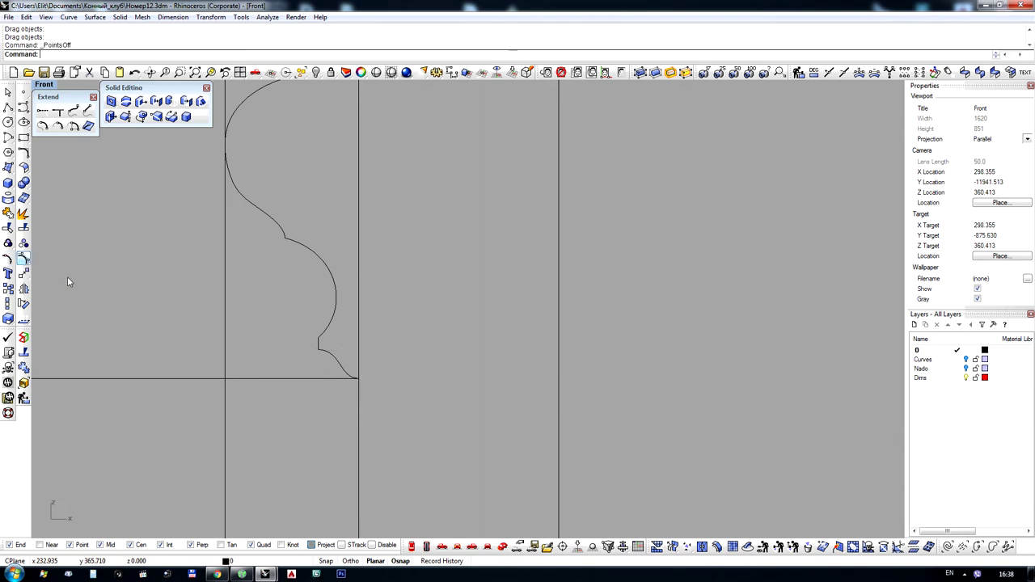
Join the four profile curves into one open curve
scroll(355, 323, "down", 5)
left_click_drag(304, 390, 399, 269)
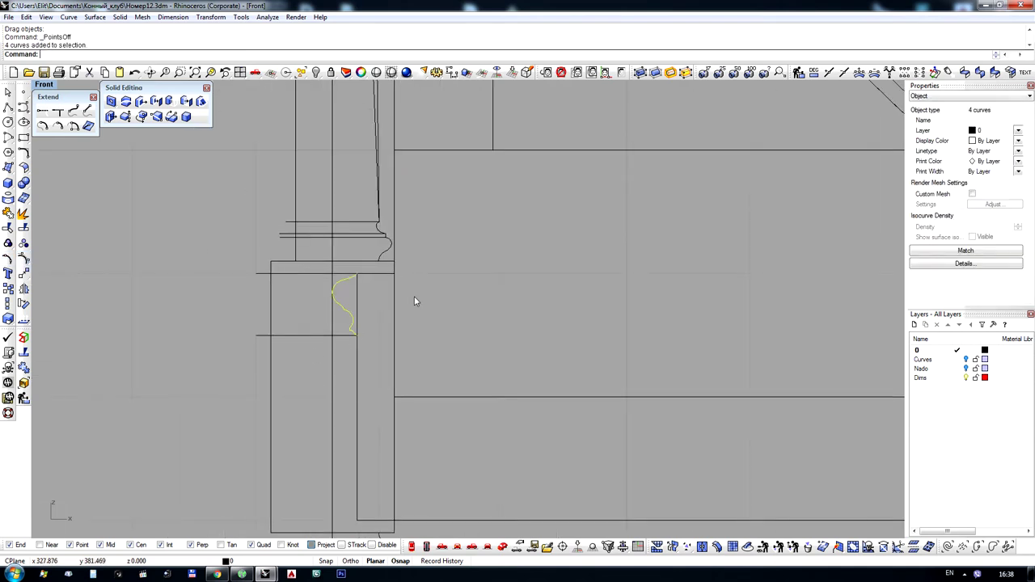
key("ctrl+j")
Mirror a copy of the joined profile across a horizontal axis at the leg block's mid-height
left_click(24, 288)
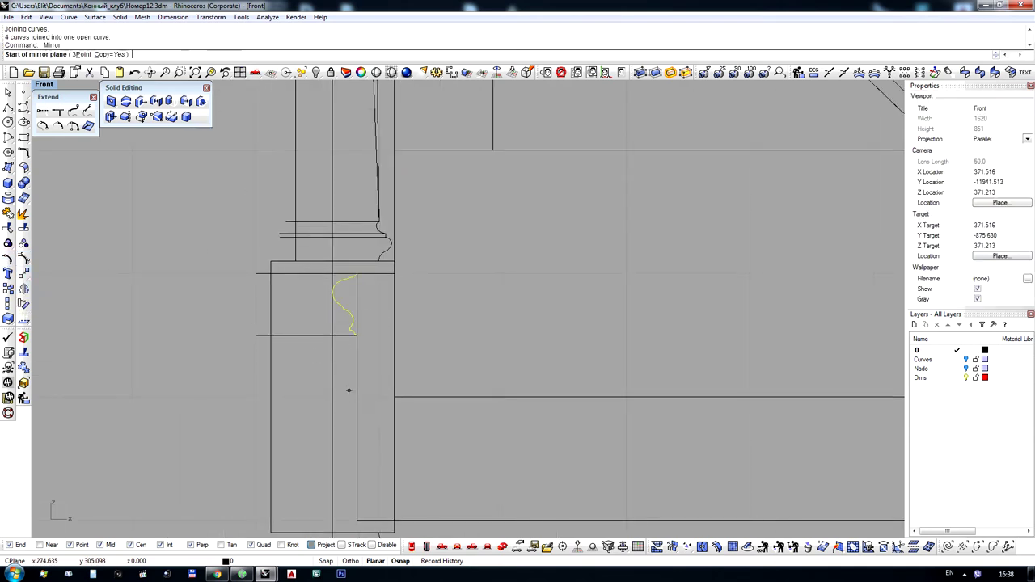
left_click(357, 409)
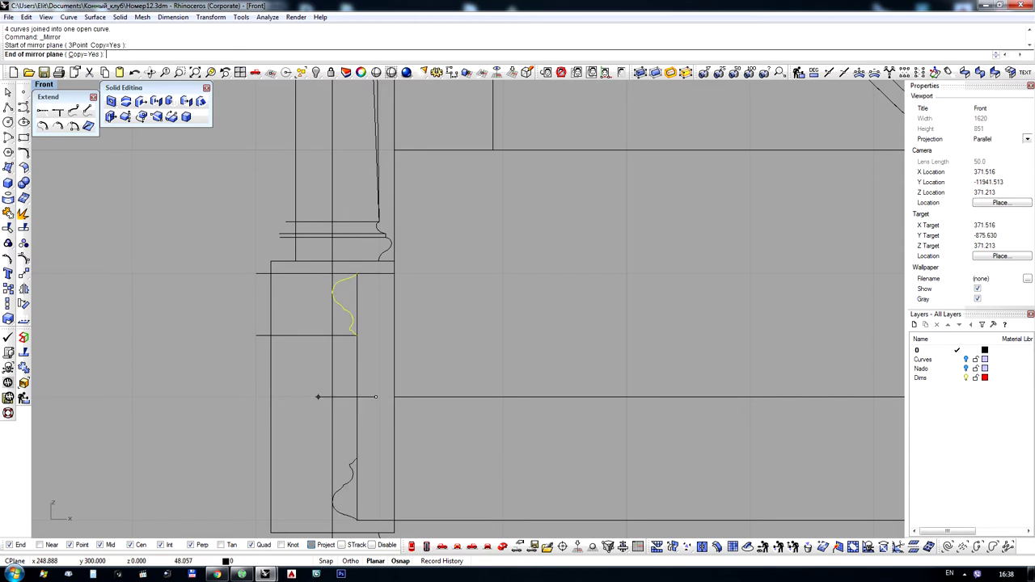
left_click(288, 444)
Draw a horizontal line from the mirrored profile's upper end across to the inset edge in the right leg block
scroll(348, 258, "down", 4)
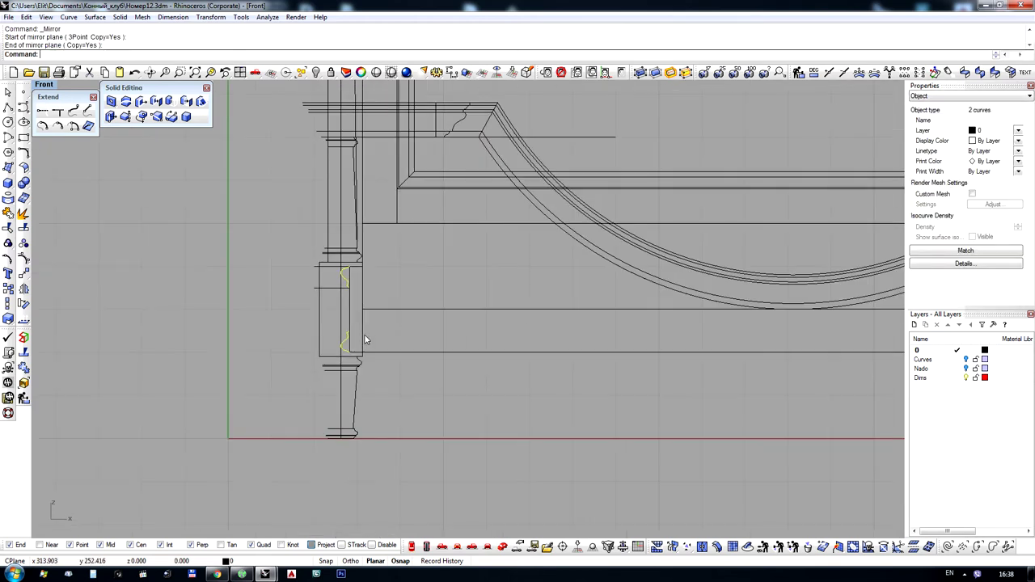
scroll(330, 348, "up", 5)
left_click(8, 121)
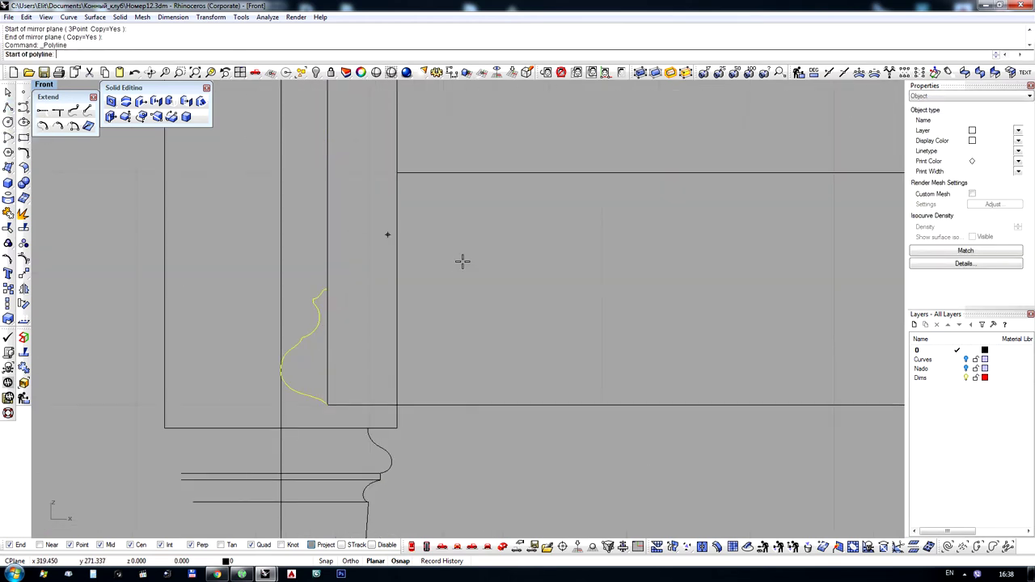
left_click(331, 291)
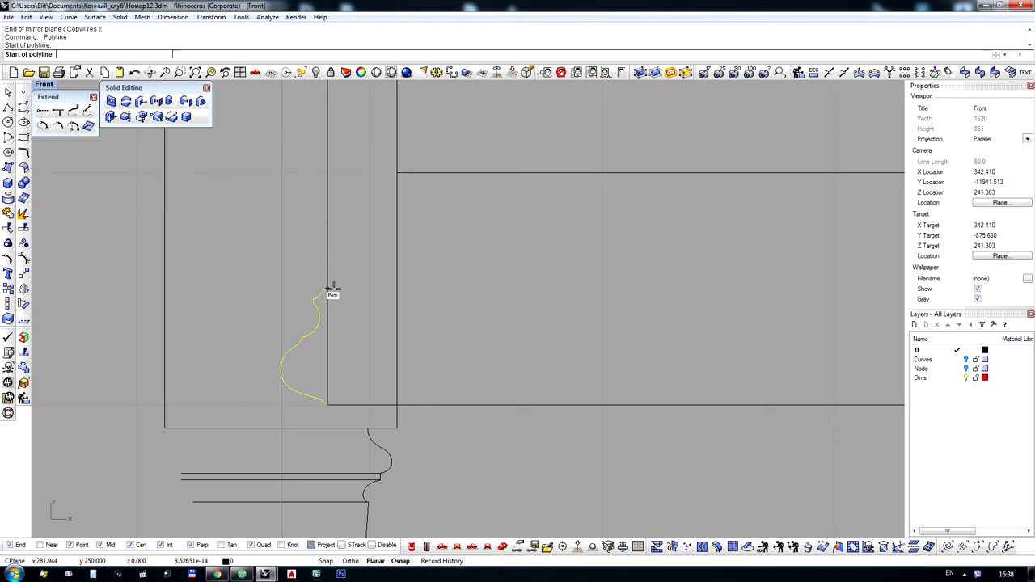
scroll(273, 358, "down", 5)
scroll(652, 296, "up", 5)
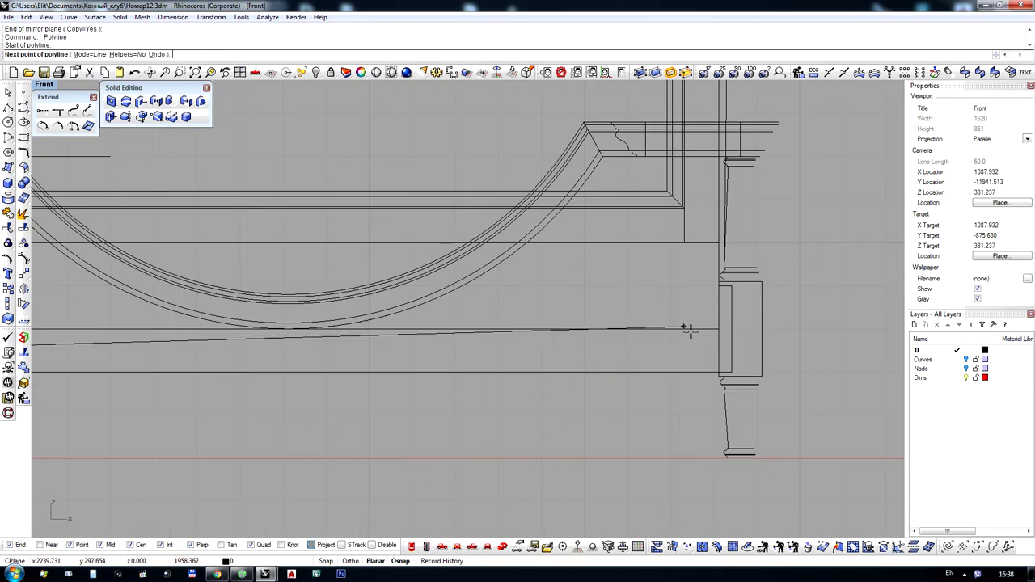
left_click(732, 360)
key("Return")
Select the arched rail's lower outline and draw a vertical line down from it along the left leg block's inner edge
scroll(724, 340, "down", 5)
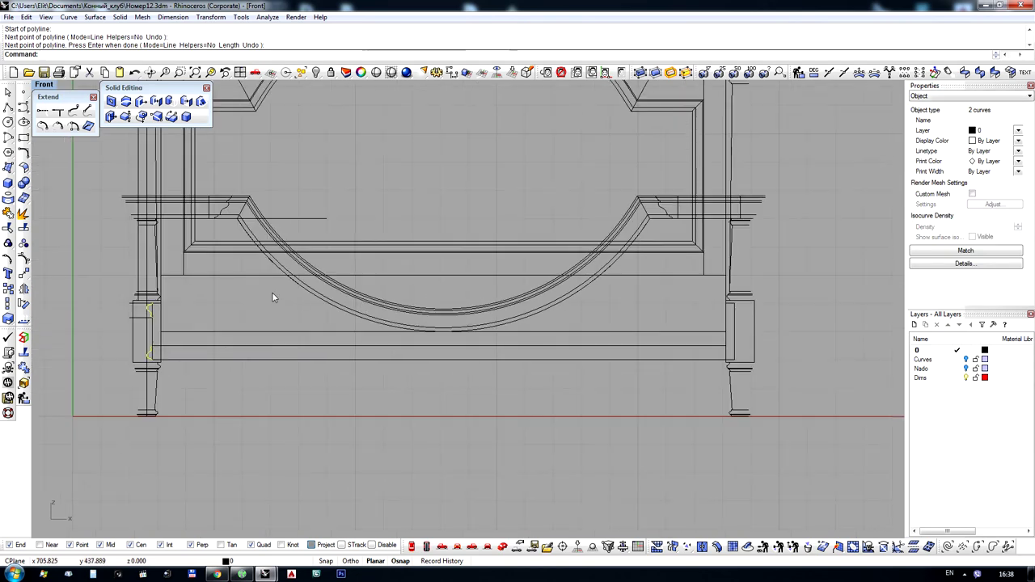
scroll(307, 224, "up", 6)
left_click(329, 227)
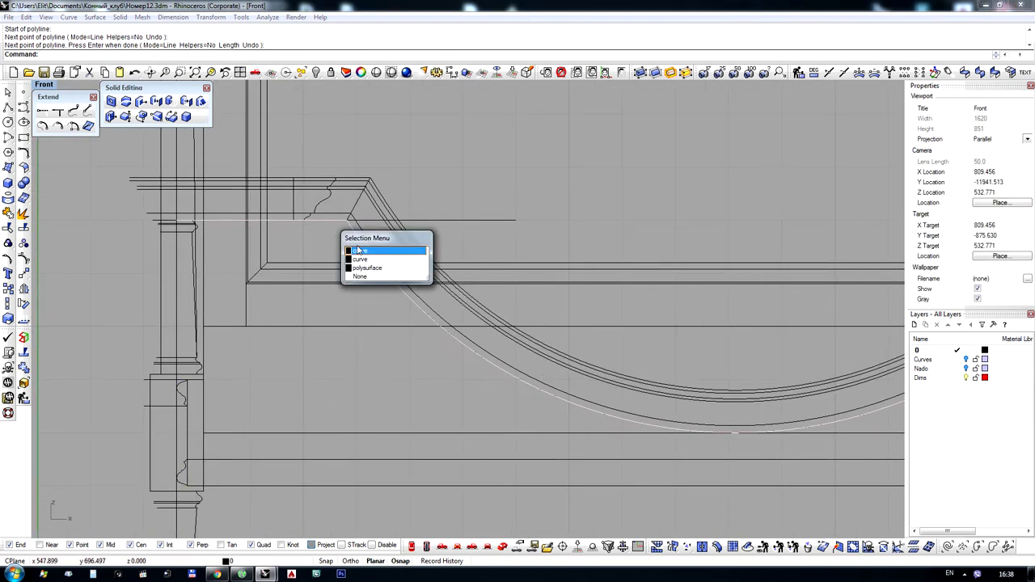
left_click(361, 249)
scroll(286, 310, "down", 2)
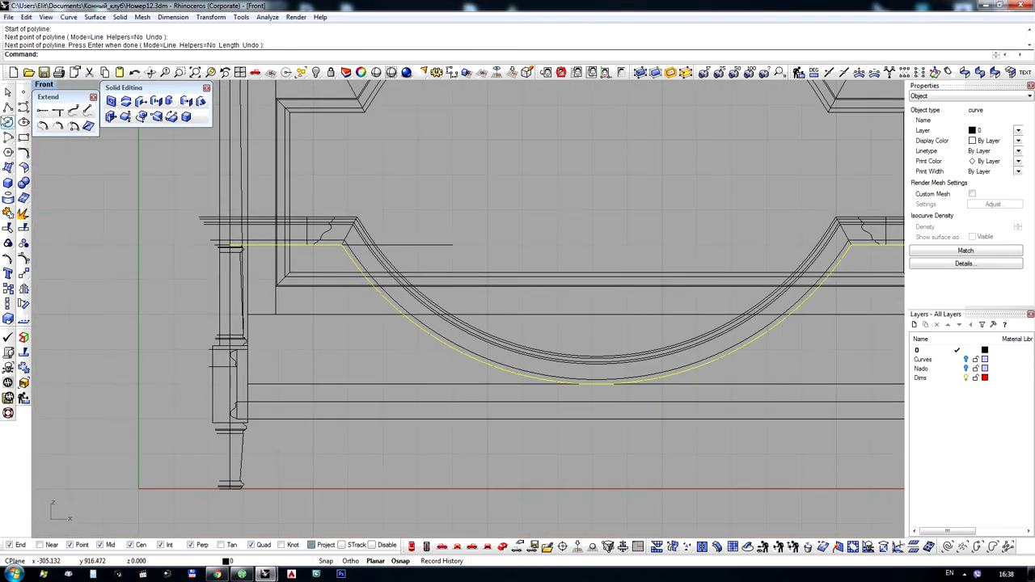
left_click(7, 121)
scroll(261, 253, "up", 2)
left_click(249, 231)
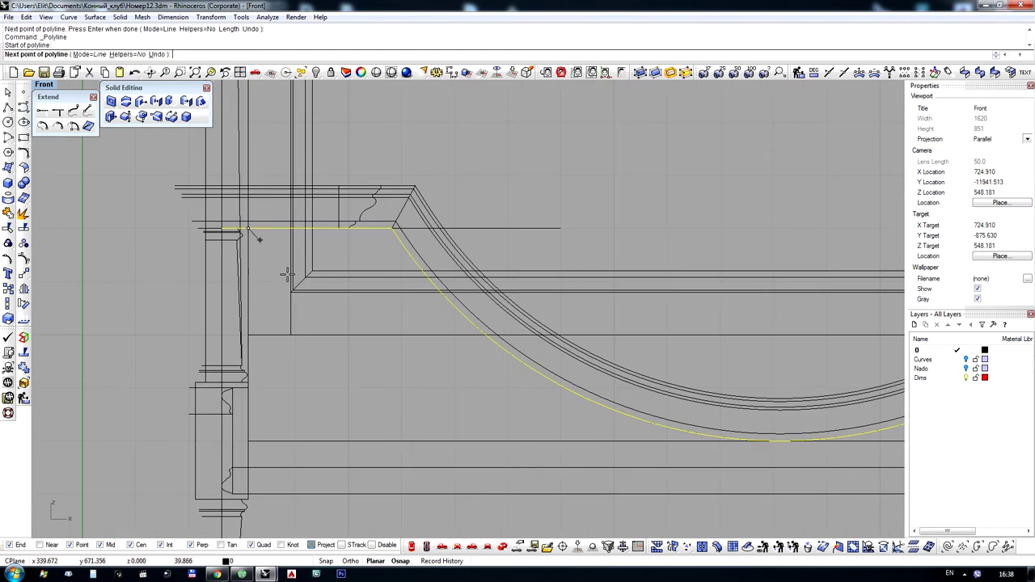
left_click(248, 519)
key("Return")
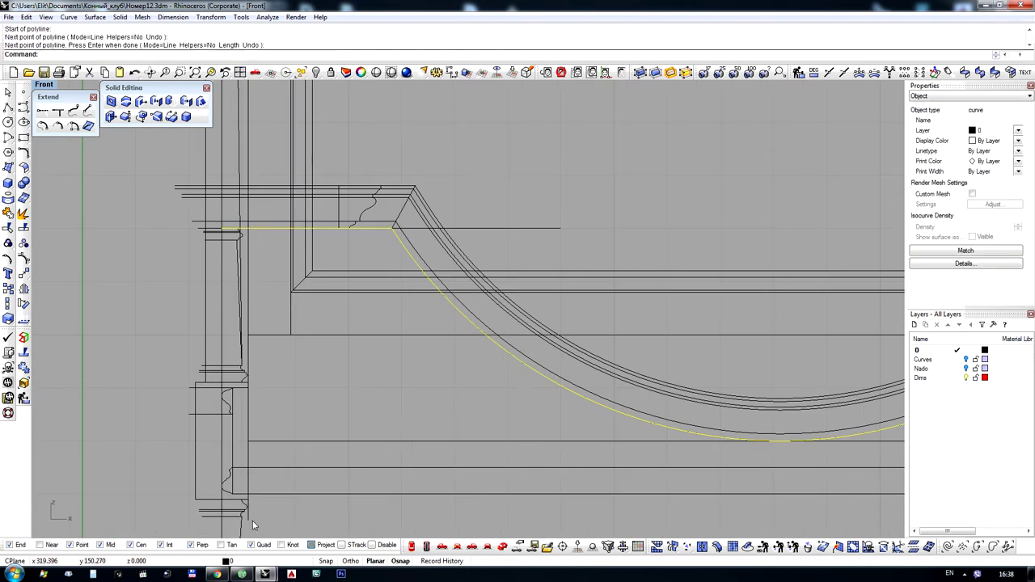
Draw a matching vertical line down from the arched outline along the right leg block's inner edge, keeping the boundary curves selected
scroll(247, 518, "down", 3)
scroll(671, 246, "up", 3)
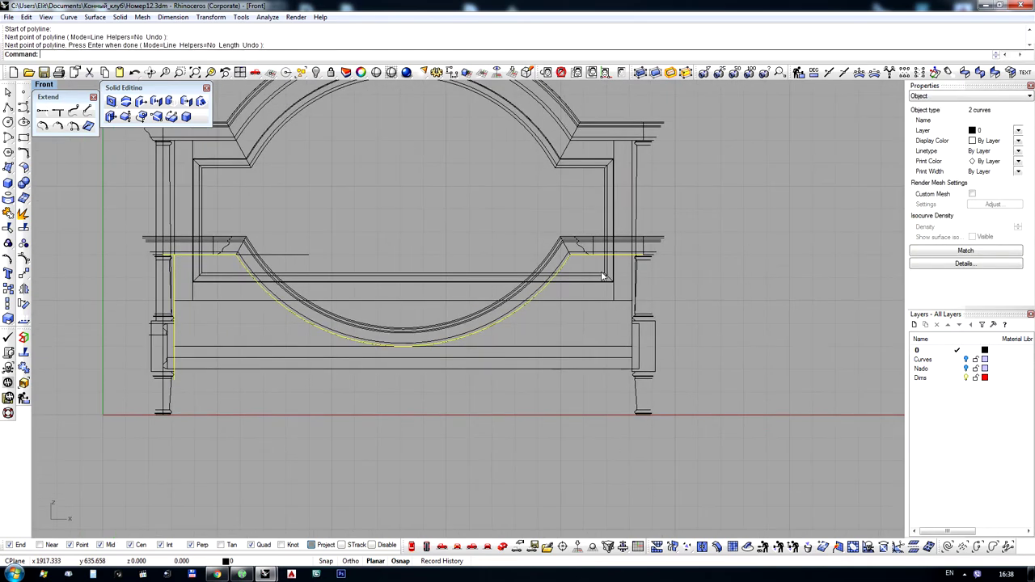
right_click(693, 222)
left_click(691, 215)
scroll(684, 194, "down", 6)
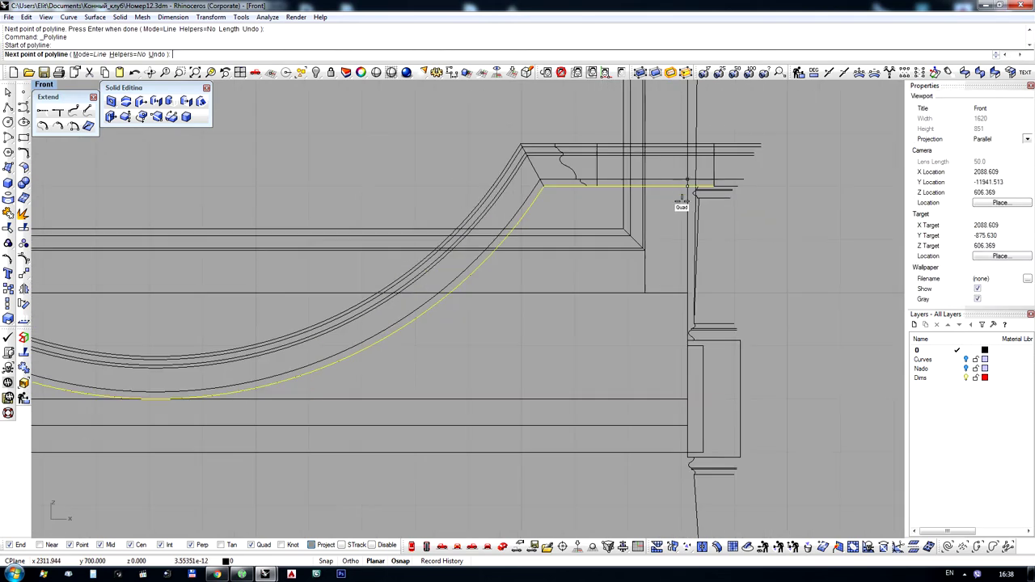
left_click(636, 398, "shift")
key("Return")
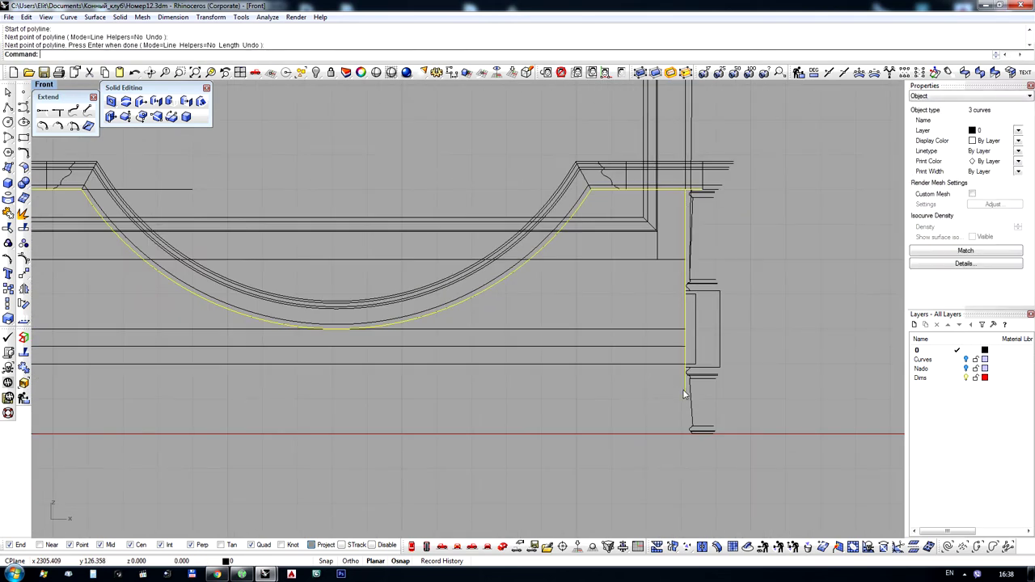
Add the horizontal line at the leg block to the selected boundary curves and move all four well clear of the bed, beyond its left leg
scroll(682, 389, "down", 3)
scroll(317, 348, "up", 3)
scroll(318, 348, "up", 1)
left_click(321, 340, "shift")
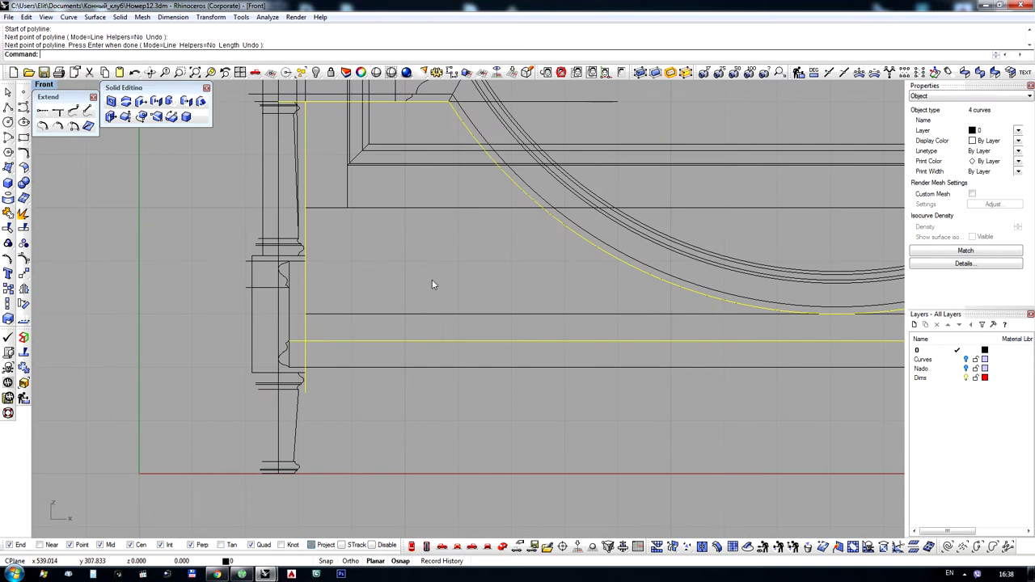
scroll(458, 211, "down", 5)
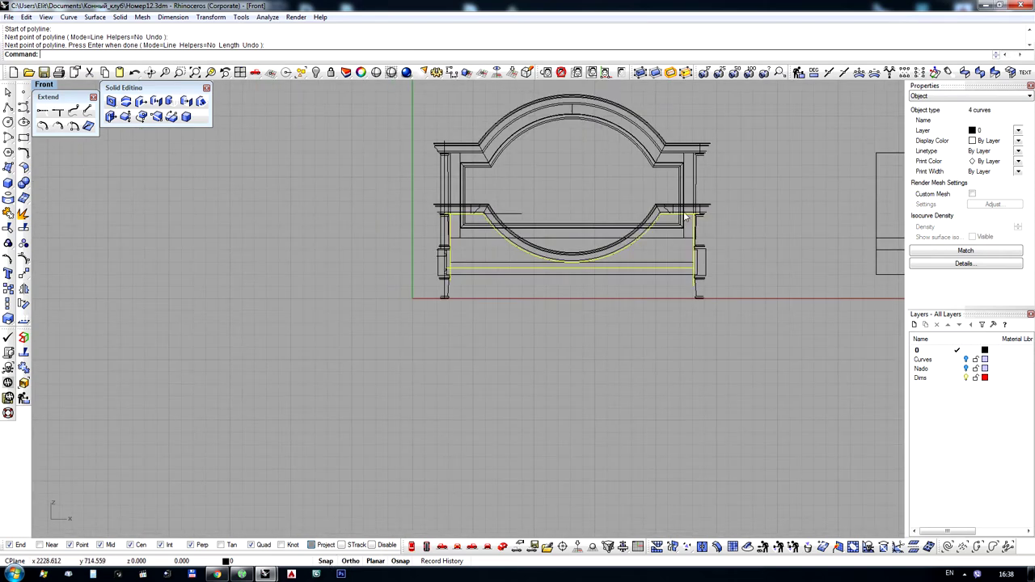
left_click_drag(662, 221, 327, 239)
scroll(183, 196, "up", 4)
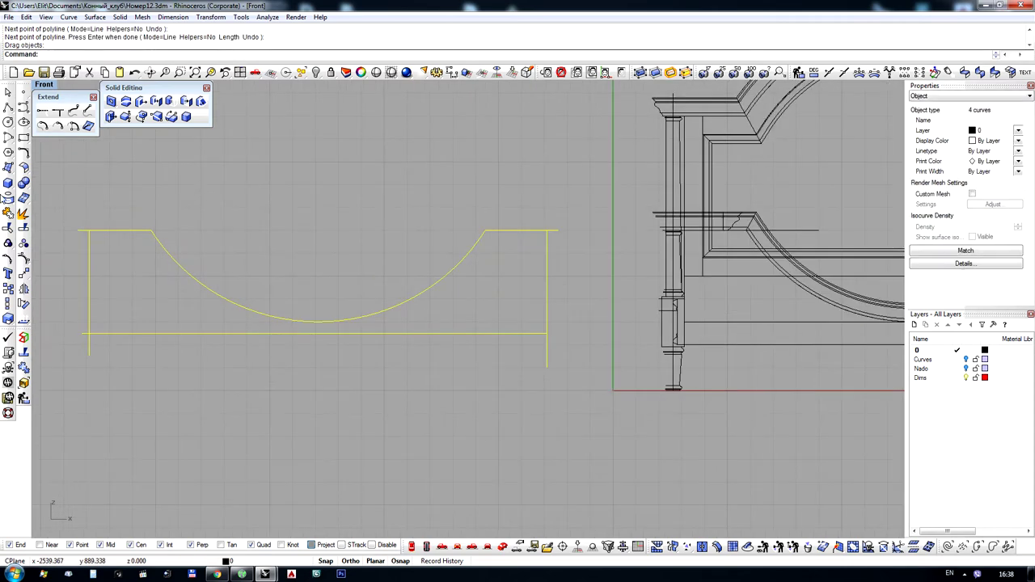
scroll(465, 441, "down", 3)
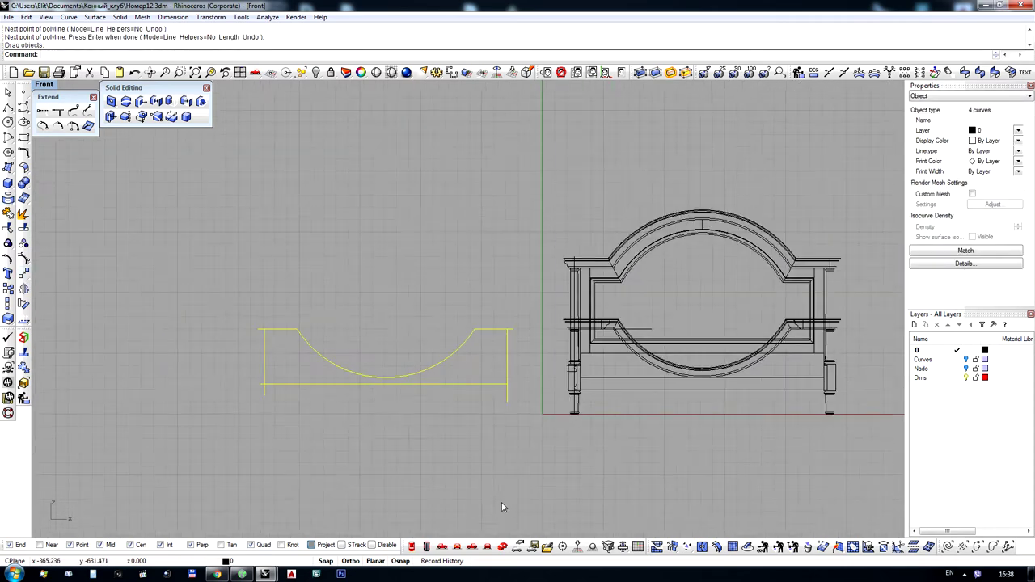
Project the four boundary curves onto the front construction plane, deleting the input objects, and check them in perspective
left_click(502, 546)
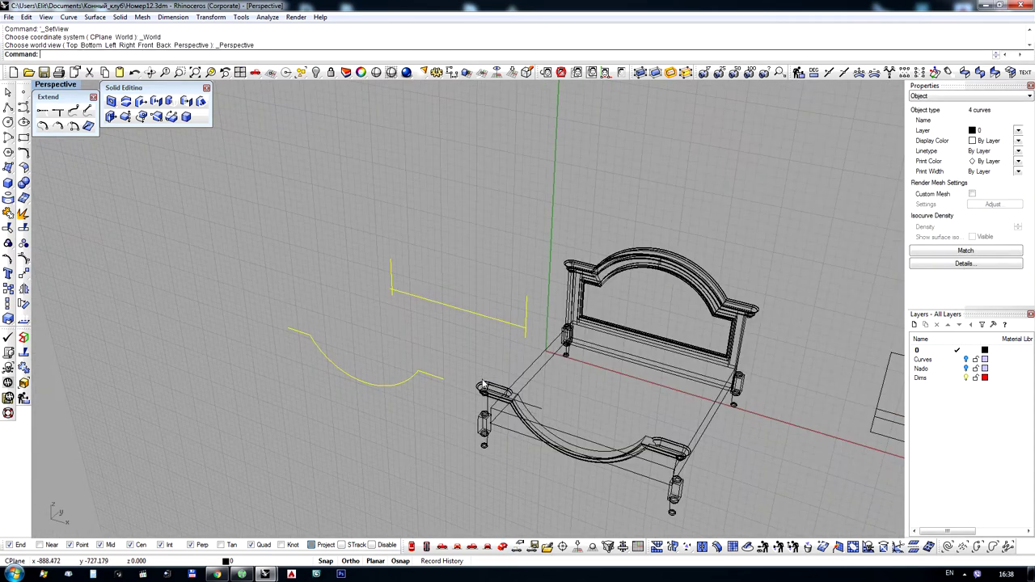
left_click(456, 546)
scroll(436, 234, "up", 4)
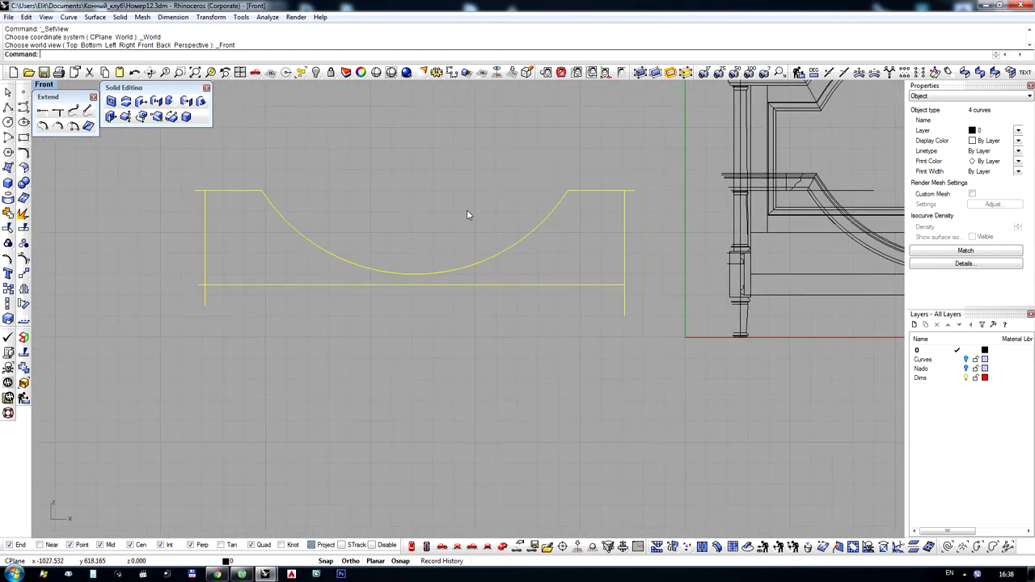
left_click(23, 275)
left_click(56, 317)
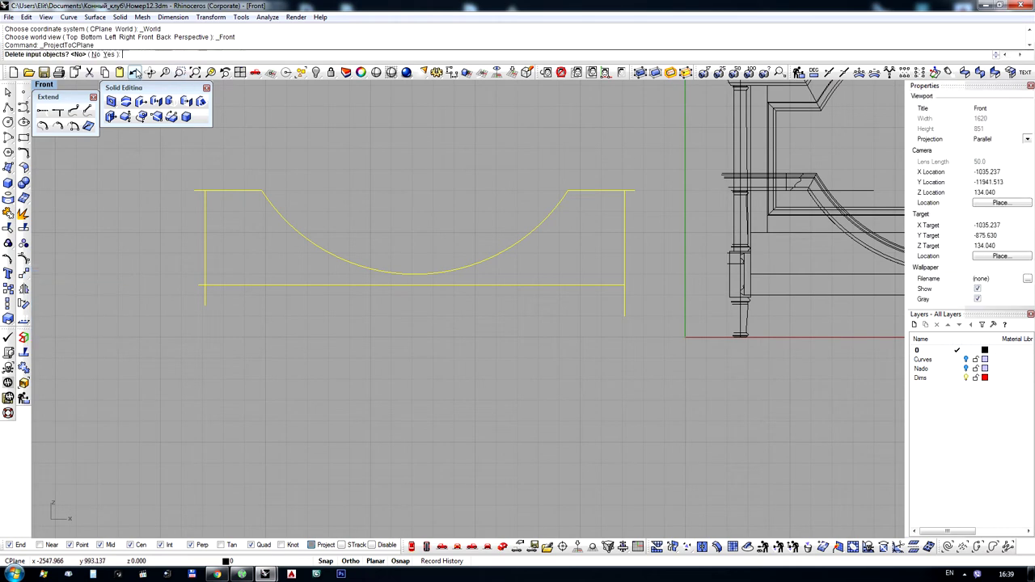
left_click(109, 55)
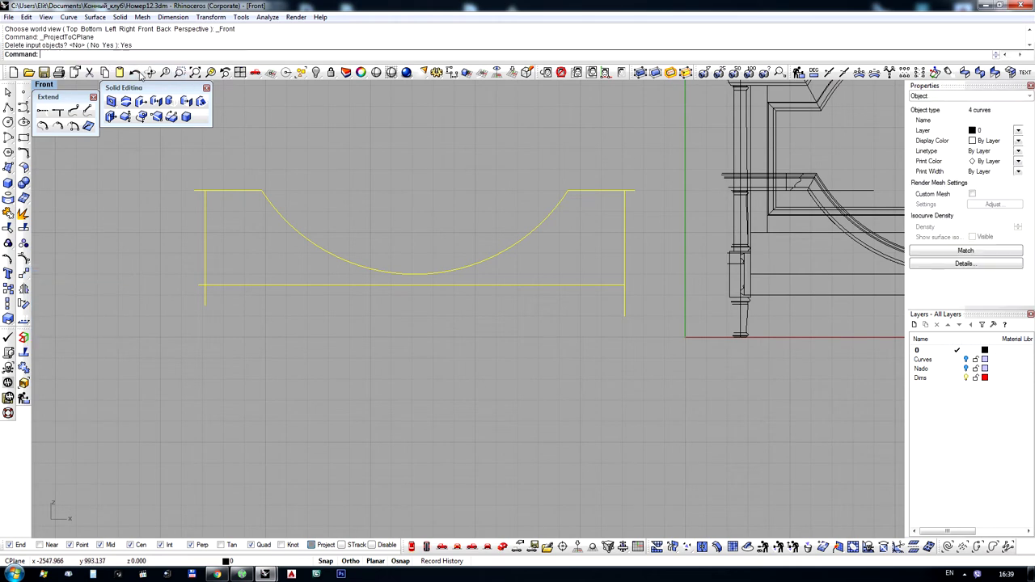
left_click(502, 547)
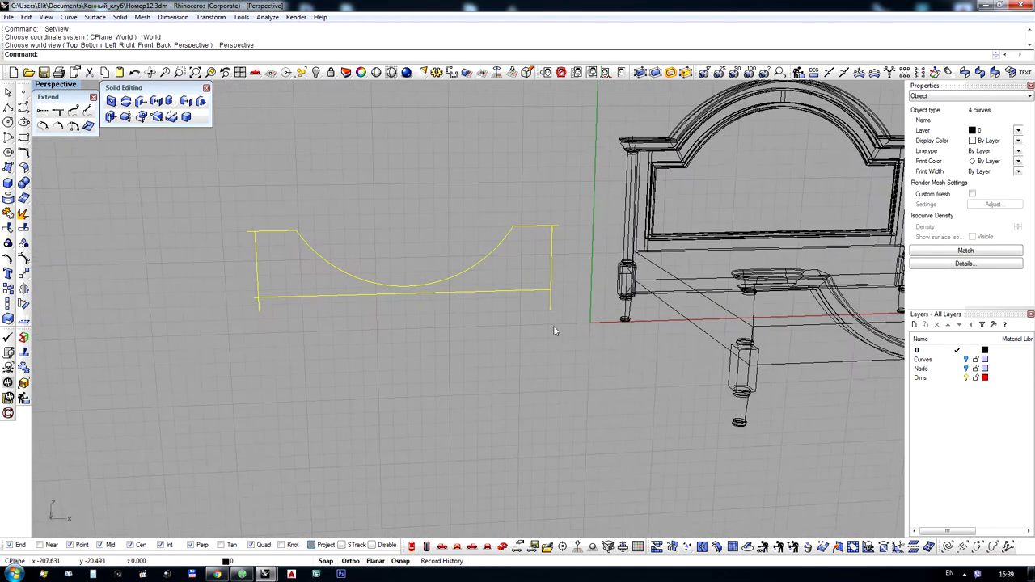
scroll(506, 312, "up", 2)
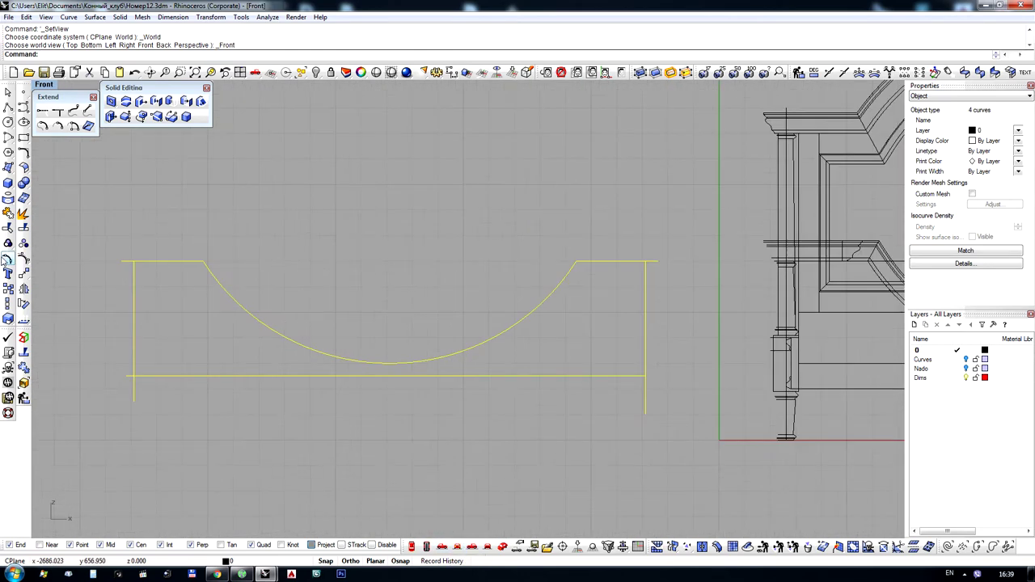
Trim the overhanging ends of the footboard panel outline and join its four curves into one closed curve
left_click(7, 227)
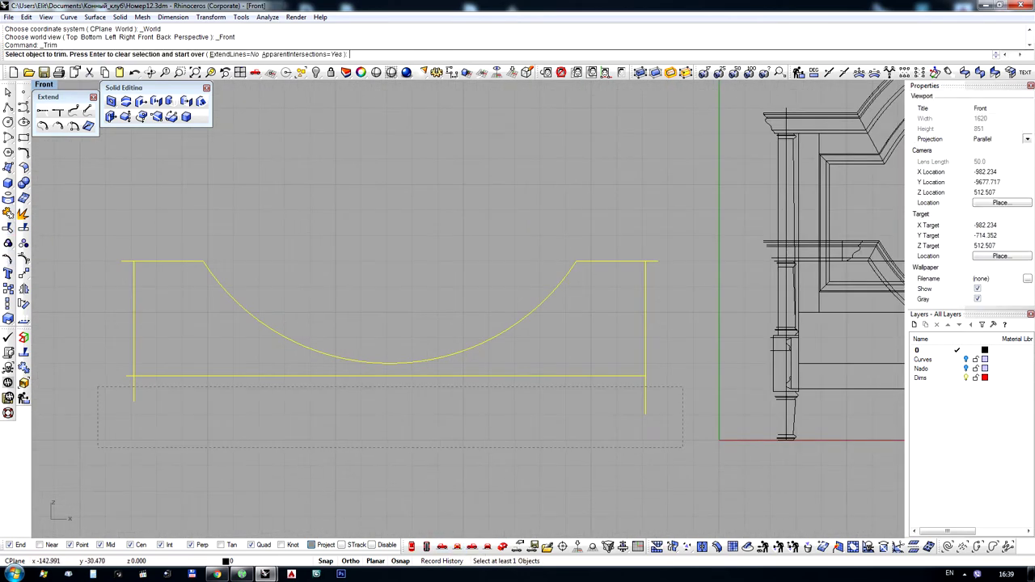
left_click_drag(98, 386, 113, 394)
left_click_drag(100, 292, 96, 251)
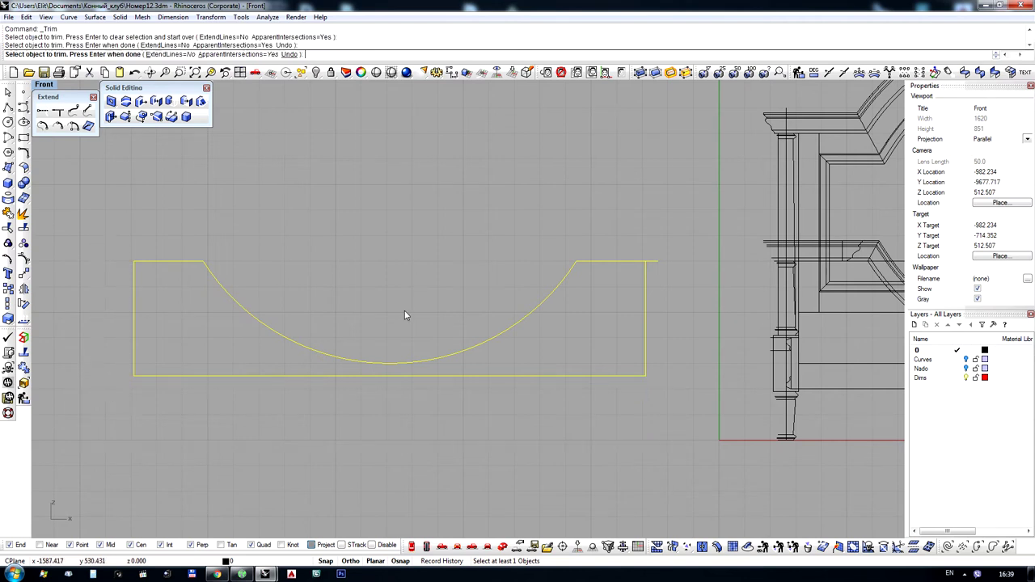
left_click_drag(657, 240, 657, 240)
key("Return")
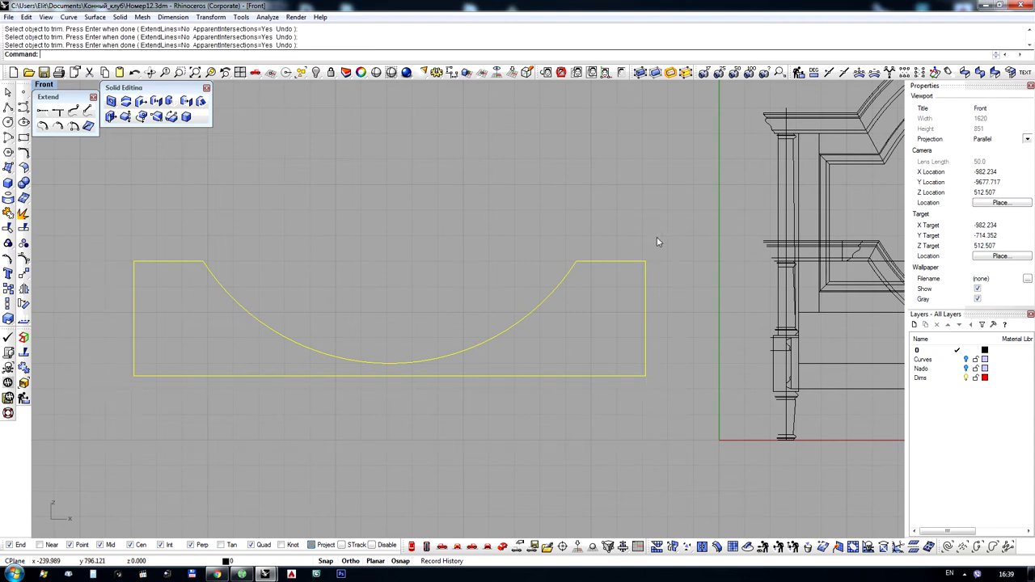
key("ctrl+j")
right_click_drag(496, 316, 564, 316)
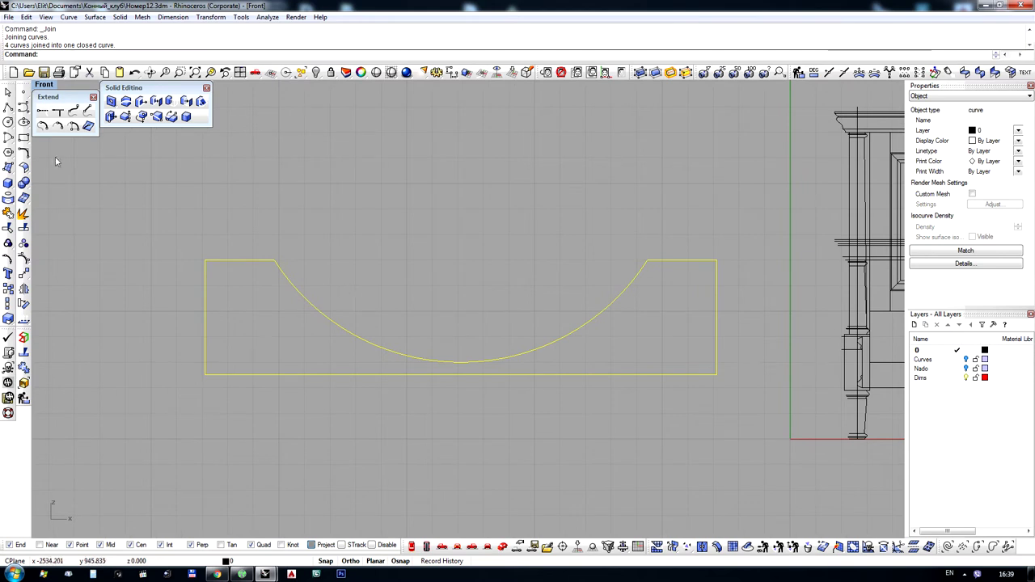
Offset the closed footboard panel outline inward by 80 with sharp corners
left_click(23, 152)
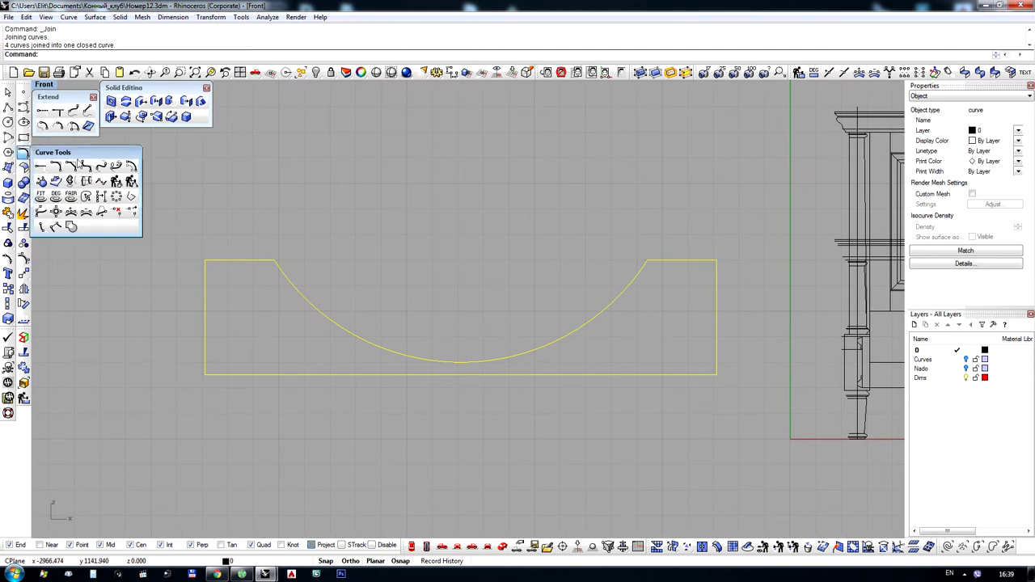
left_click(131, 167)
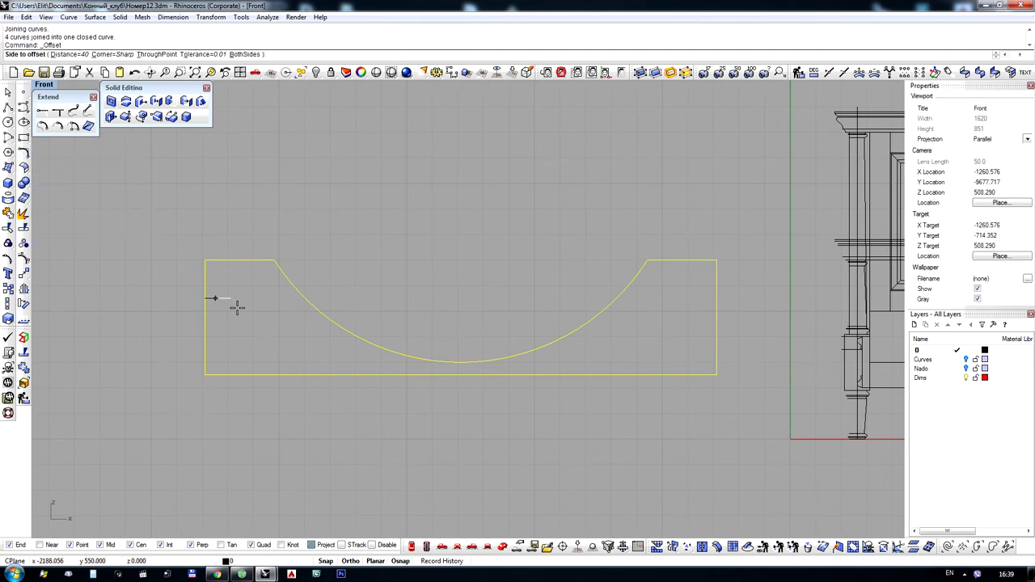
key("Return")
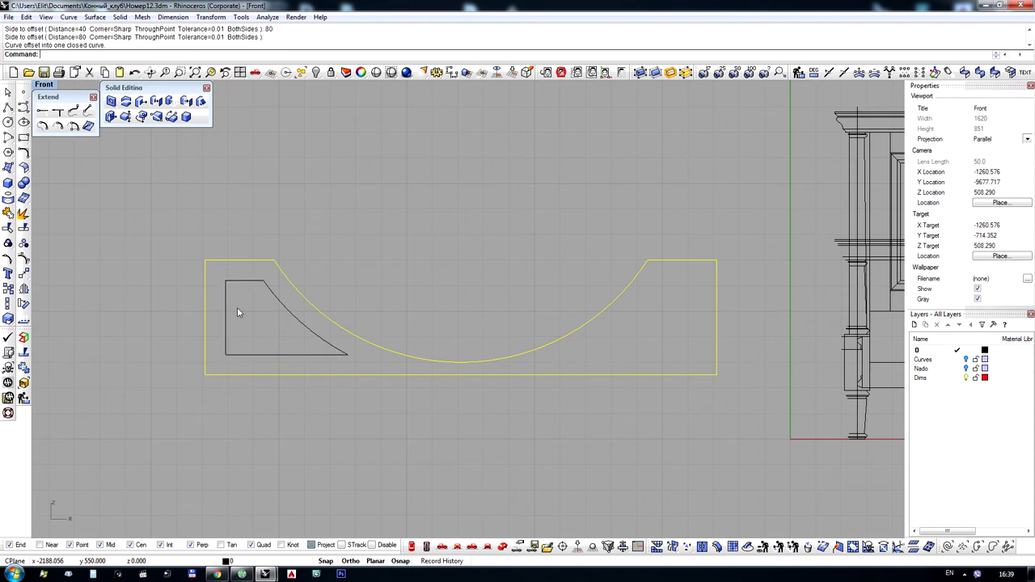
left_click(237, 307)
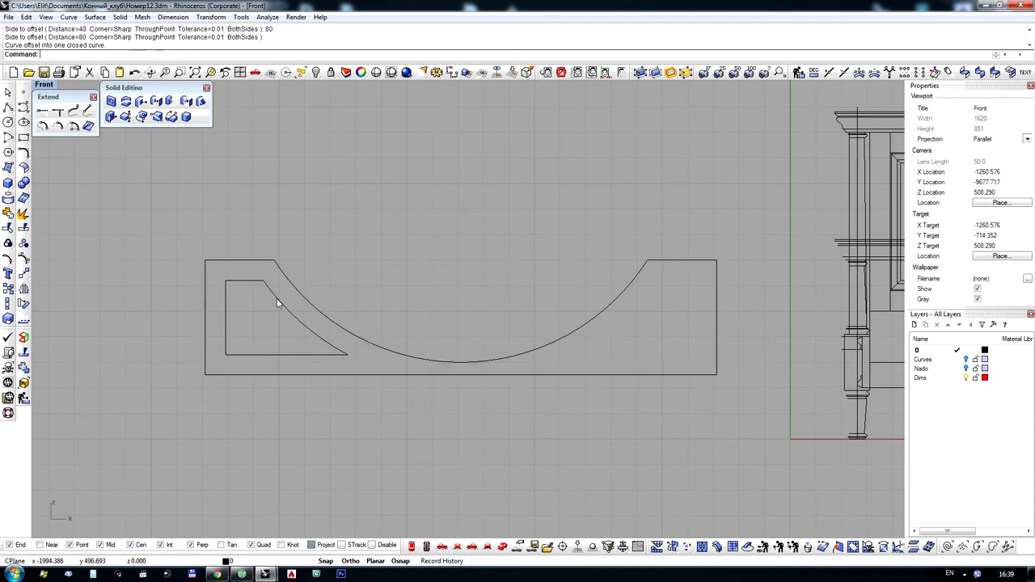
Examine the headboard's moulded panel frame and the separate panel outlines in front and perspective views
scroll(297, 343, "down", 10)
right_click_drag(561, 302, 495, 296)
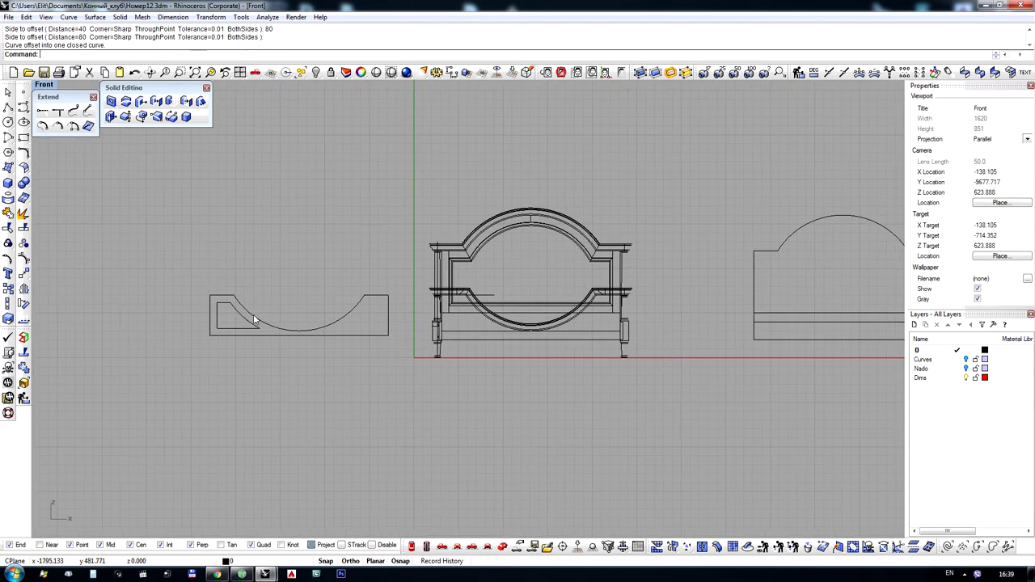
scroll(248, 317, "up", 10)
scroll(210, 325, "down", 4)
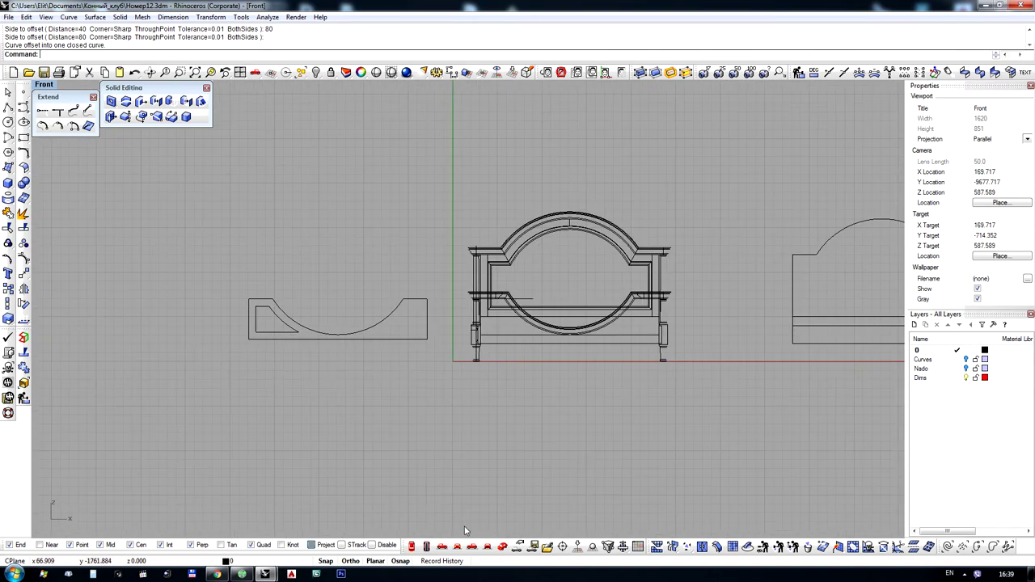
left_click(503, 548)
right_click_drag(265, 255, 328, 270)
scroll(290, 248, "down", 4)
scroll(401, 237, "up", 6)
scroll(435, 243, "up", 10)
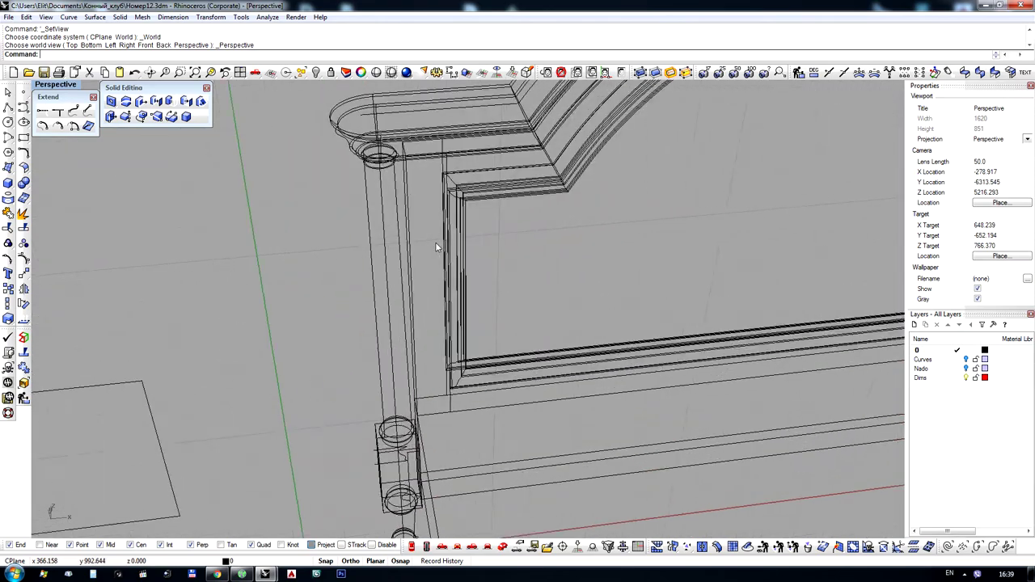
scroll(450, 252, "down", 8)
right_click_drag(588, 241, 603, 207)
scroll(601, 257, "down", 5)
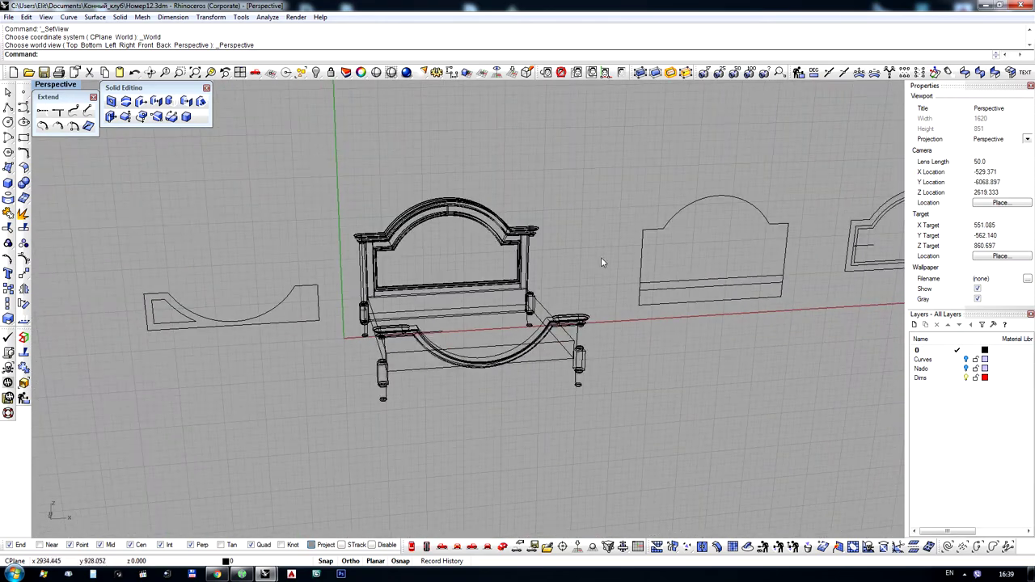
Copy the moulding profile from the headboard panel outline onto the left vertical edge of the footboard's inset outline
right_click_drag(567, 246, 508, 247, "shift")
scroll(508, 247, "up", 2)
scroll(818, 236, "up", 2)
left_click_drag(822, 232, 893, 271)
left_click(211, 73)
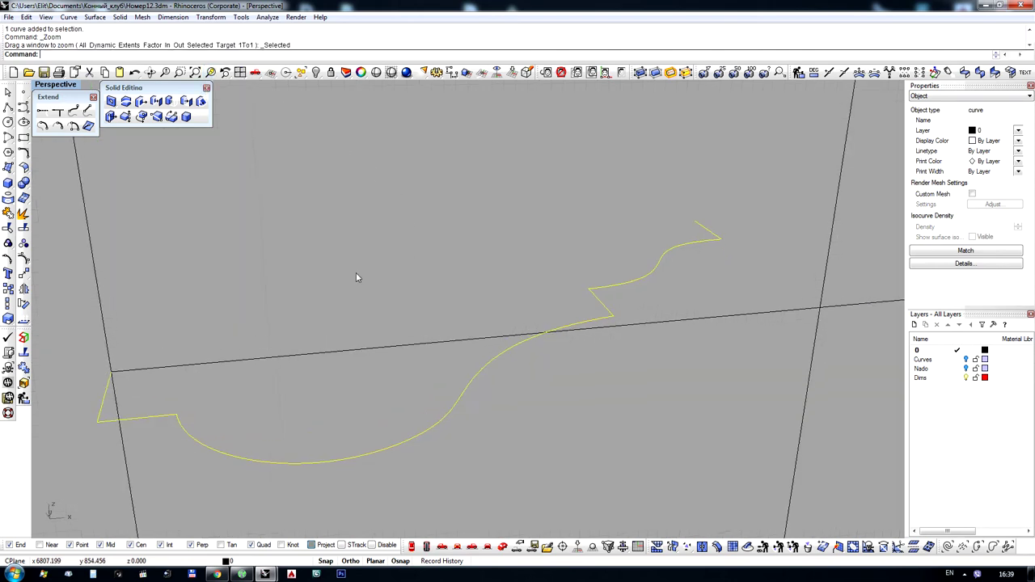
left_click(8, 290)
left_click(105, 370)
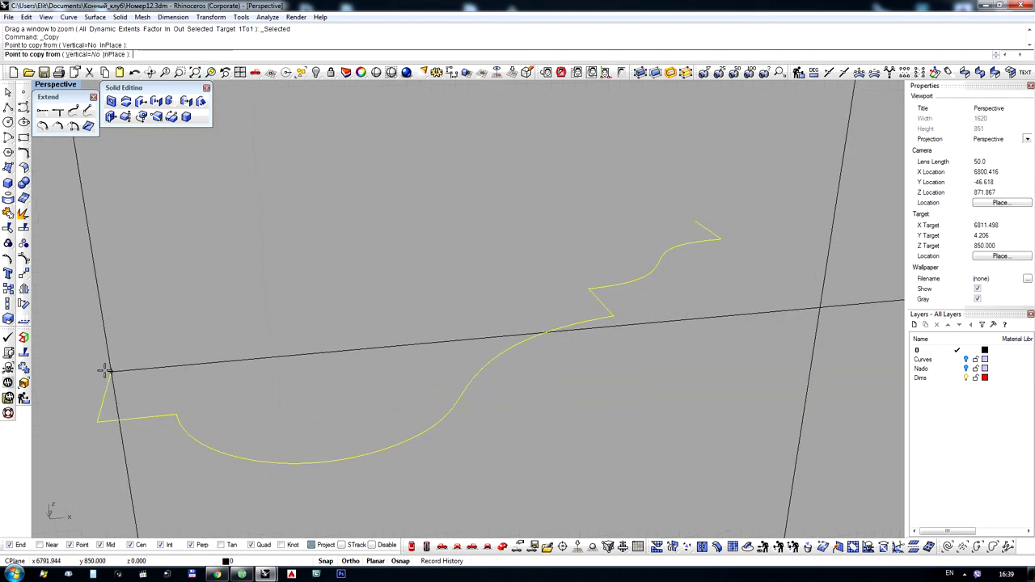
scroll(609, 241, "down", 4)
scroll(683, 201, "down", 5)
scroll(690, 197, "down", 10)
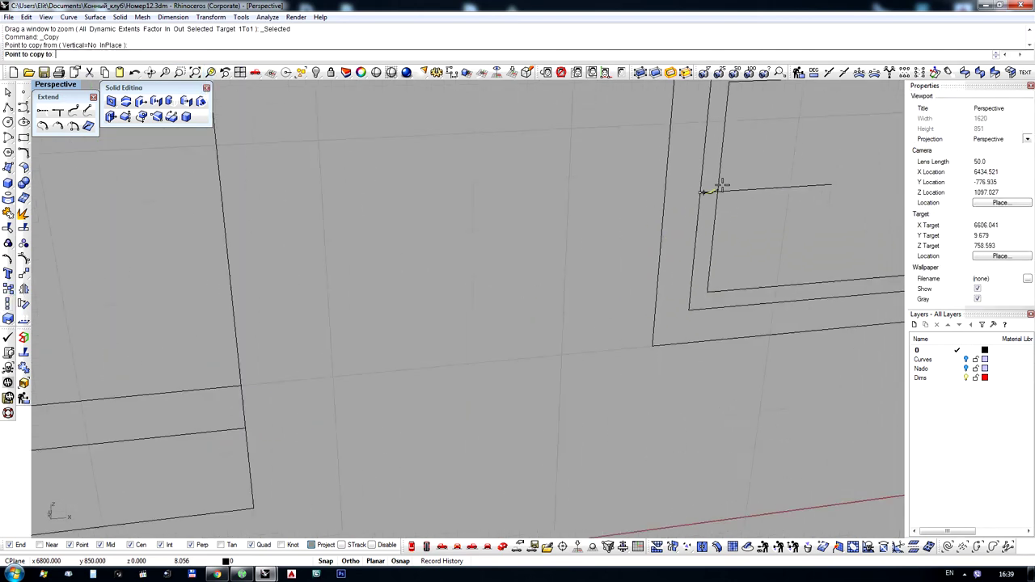
scroll(703, 179, "down", 2)
scroll(266, 176, "up", 10)
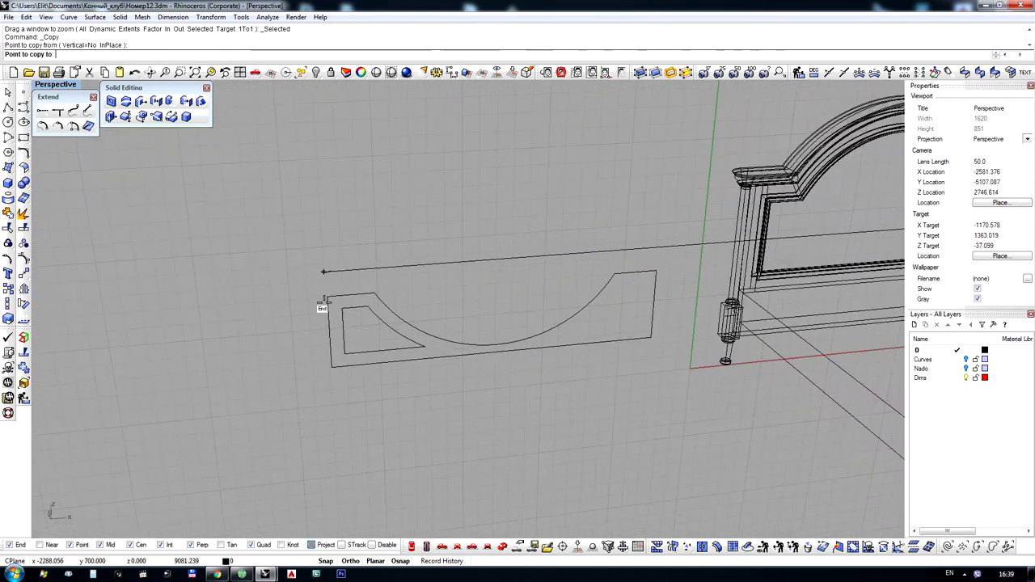
left_click(346, 336, "shift")
scroll(346, 337, "up", 5)
right_click(348, 325)
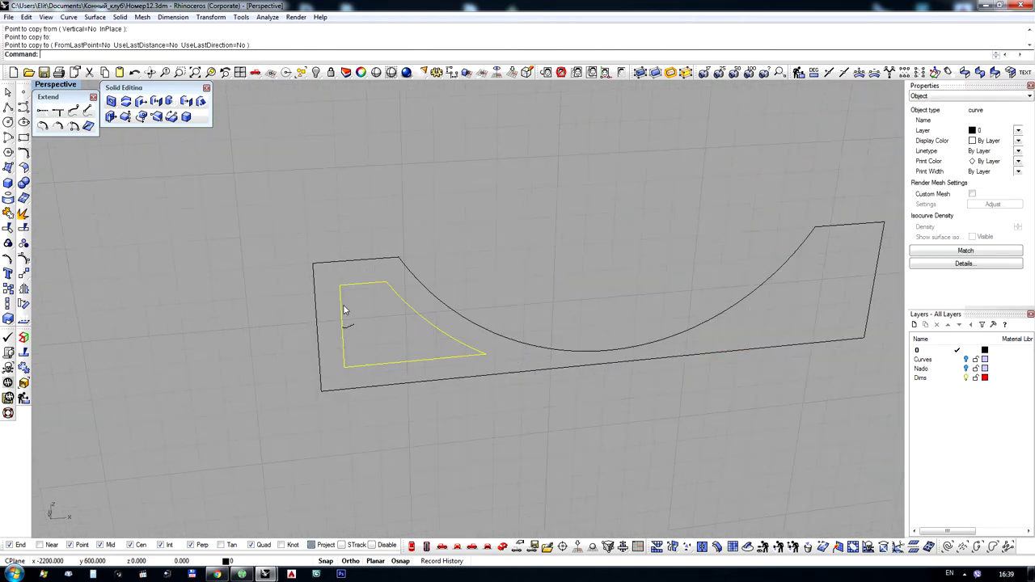
Sweep the copied moulding profile along the footboard's closed inset outline with Sweep1
left_click(209, 72)
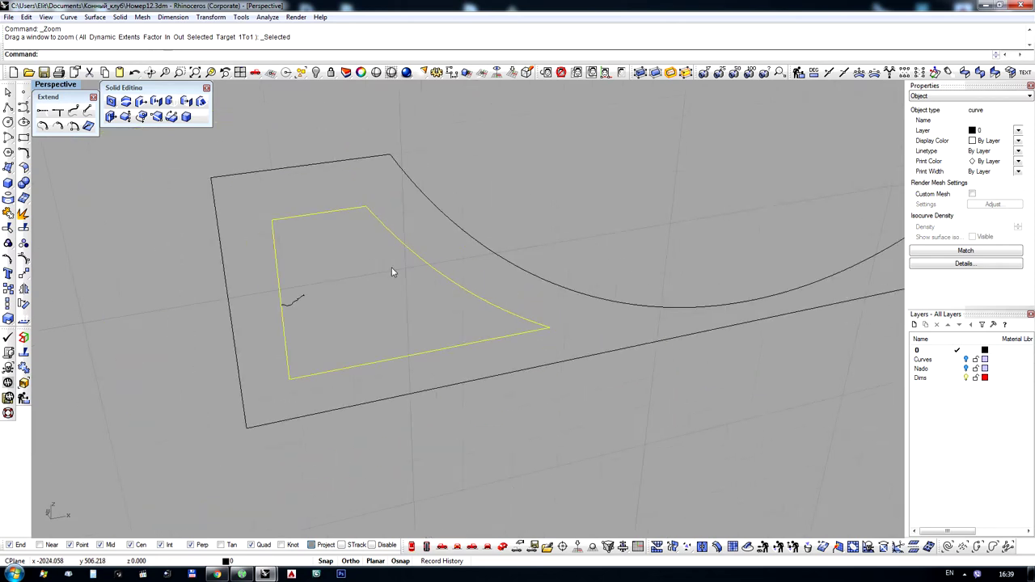
left_click(8, 168)
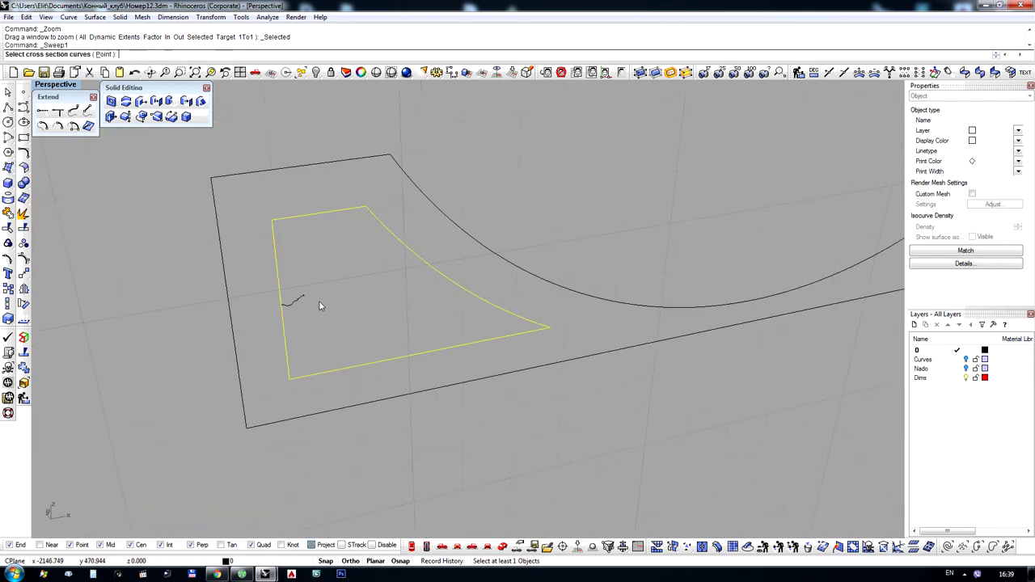
left_click(71, 195)
left_click(300, 305)
key("Return")
key("Return")
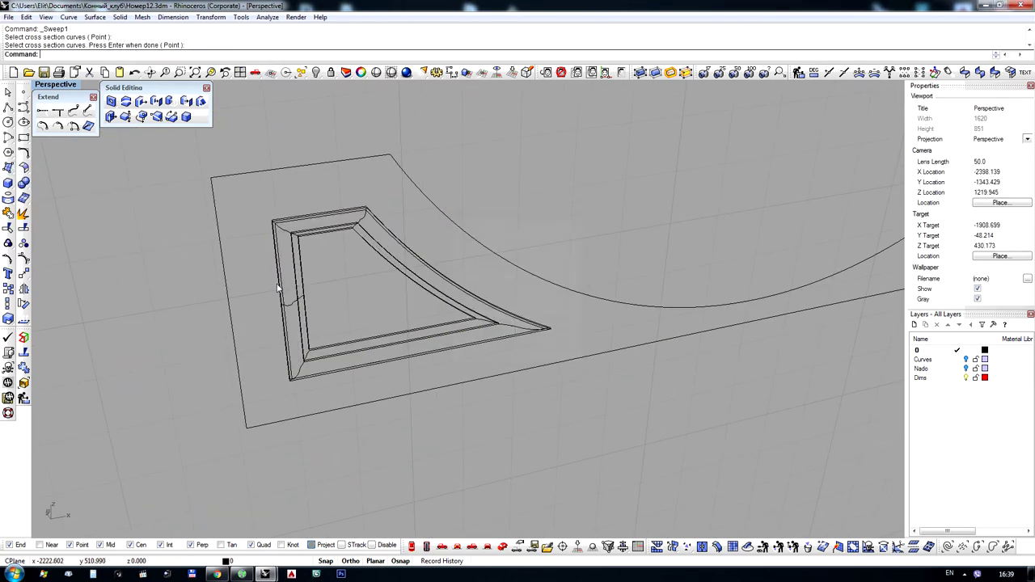
Move the swept moulding frame off the footboard panel outline, to its left, and display it shaded
scroll(437, 269, "down", 5)
left_click_drag(501, 317, 352, 336)
middle_click(352, 336)
left_click(367, 335)
scroll(292, 303, "up", 8)
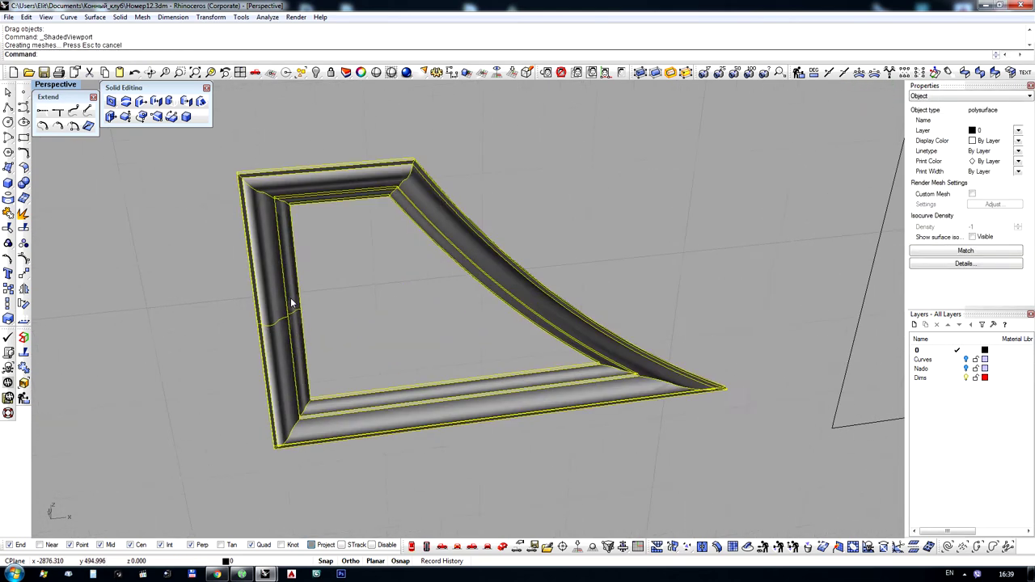
Extract the surfaces of the moulding frame's left vertical side and delete them
right_click(22, 213)
left_click_drag(321, 296, 198, 376)
key("Return")
key("Delete")
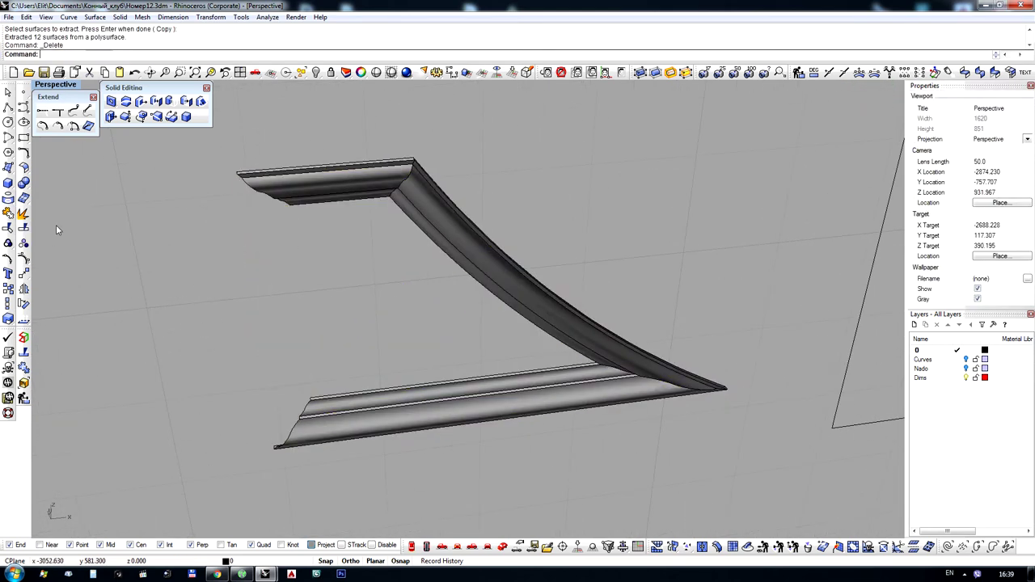
Duplicate the profile edges at the moulding frame's two open ends and join them into two curves
left_click(8, 212)
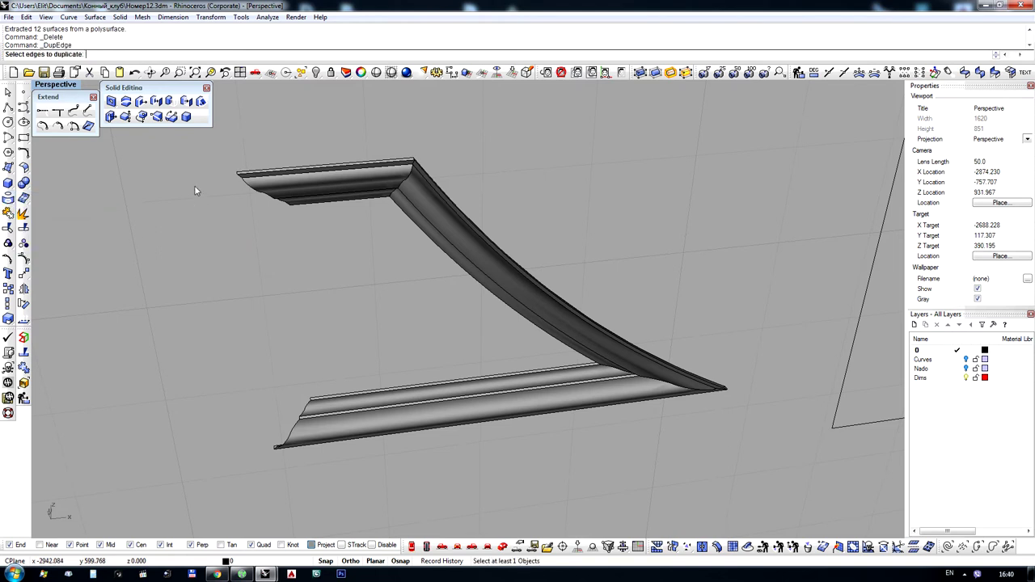
left_click_drag(304, 286, 304, 287)
left_click_drag(184, 308, 359, 533)
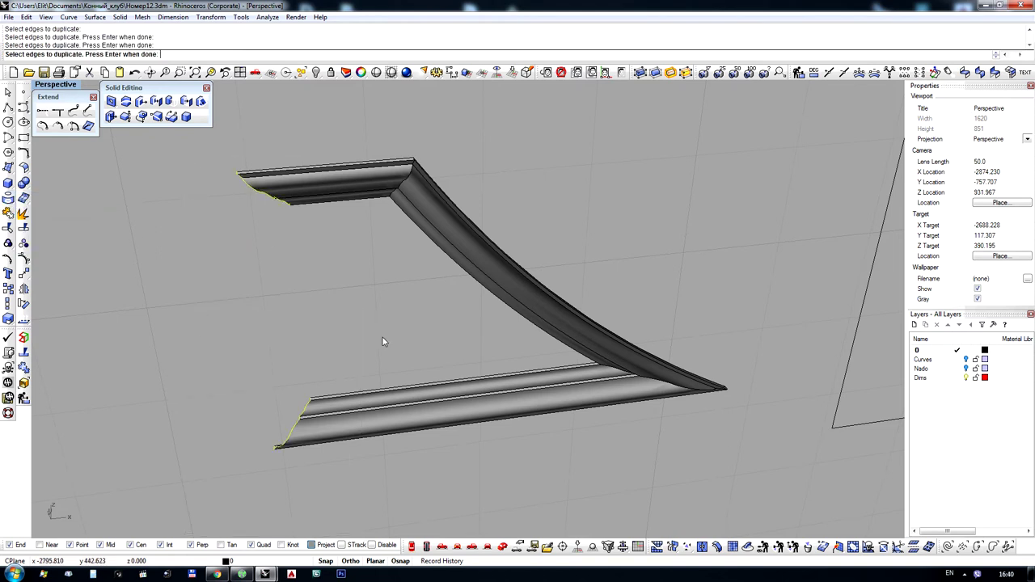
key("Return")
Rebuild the frame's missing left side as a surface from the two edge curves, deleting the curves and joining it to the frame
left_click(9, 170)
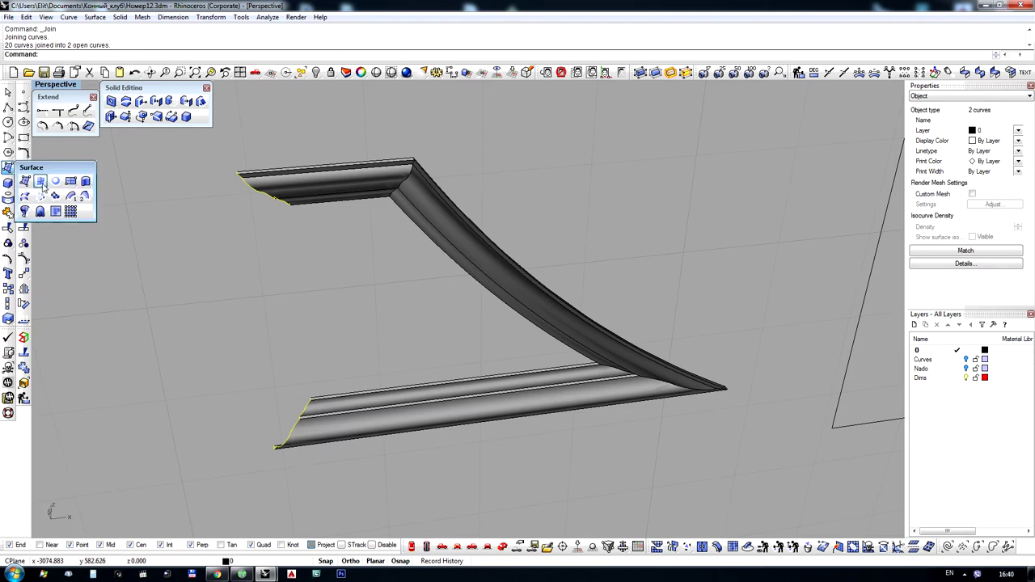
left_click(41, 182)
key("Delete")
scroll(230, 246, "down", 4)
left_click_drag(321, 378, 183, 169)
scroll(236, 291, "down", 6)
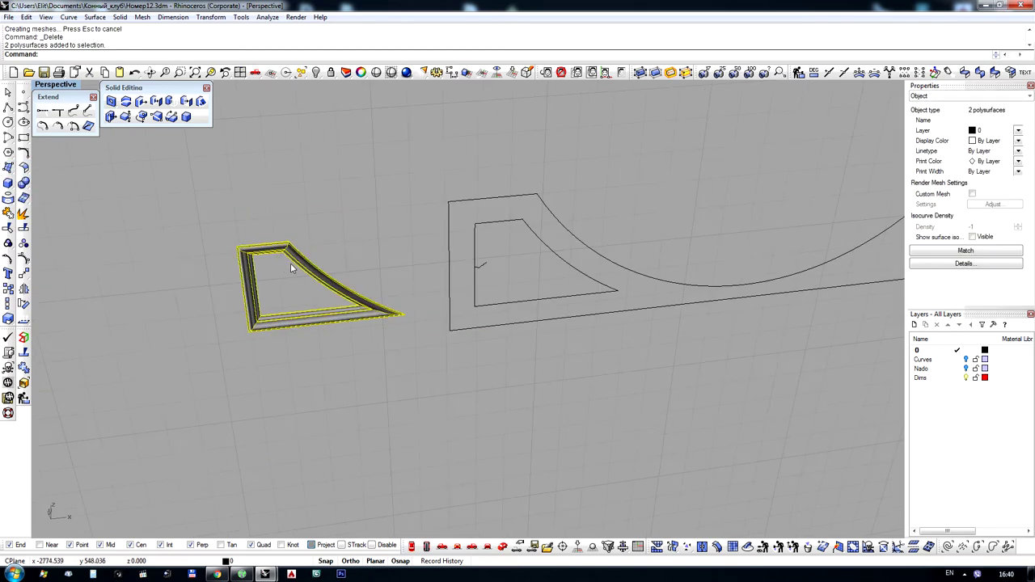
key("ctrl+j")
left_click(304, 268)
Move the joined moulding frame back onto the footboard's inset outline and dismiss the Viber update prompt
left_click(468, 232)
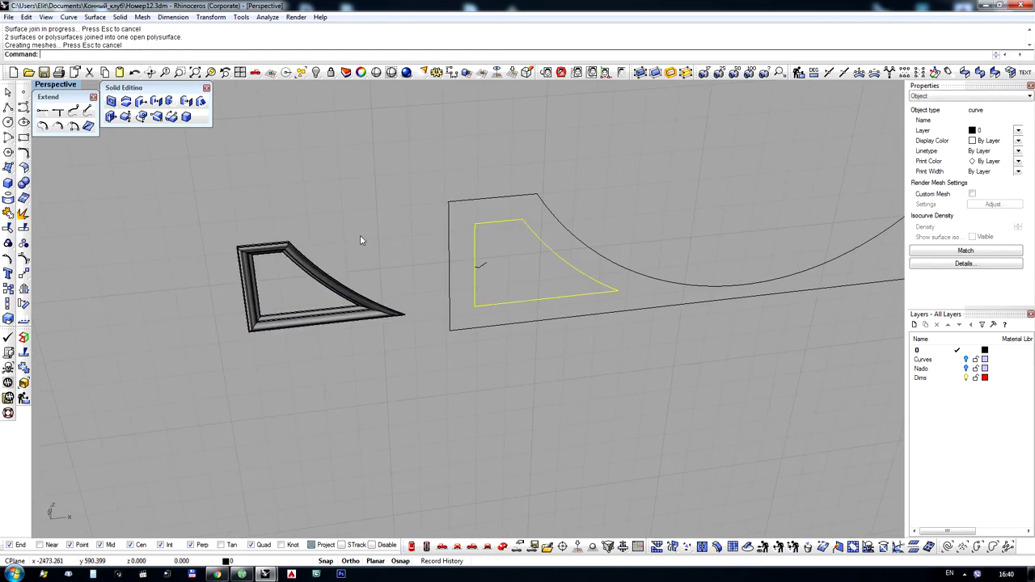
scroll(360, 234, "down", 2)
left_click_drag(234, 253, 364, 242)
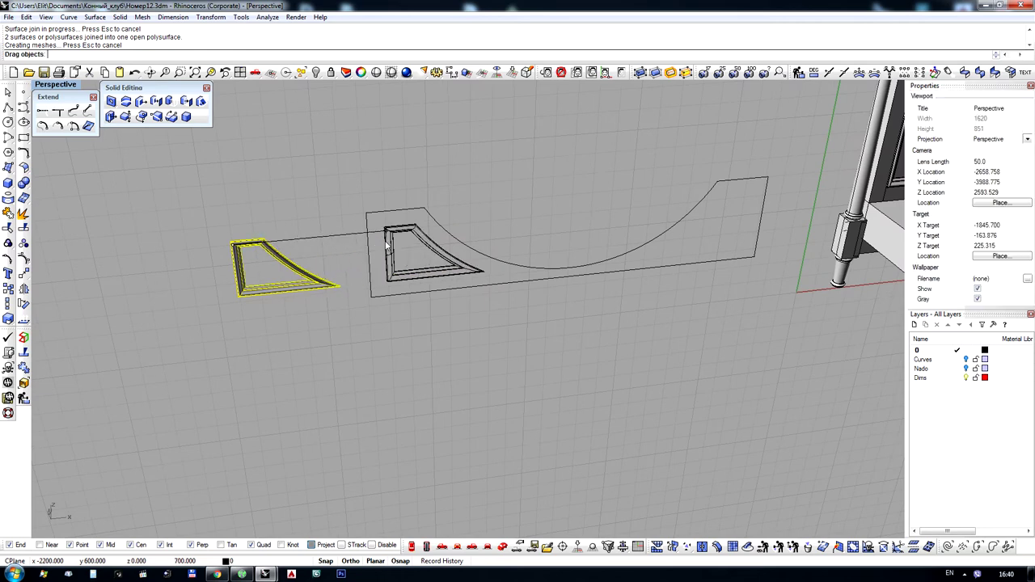
scroll(443, 277, "up", 4)
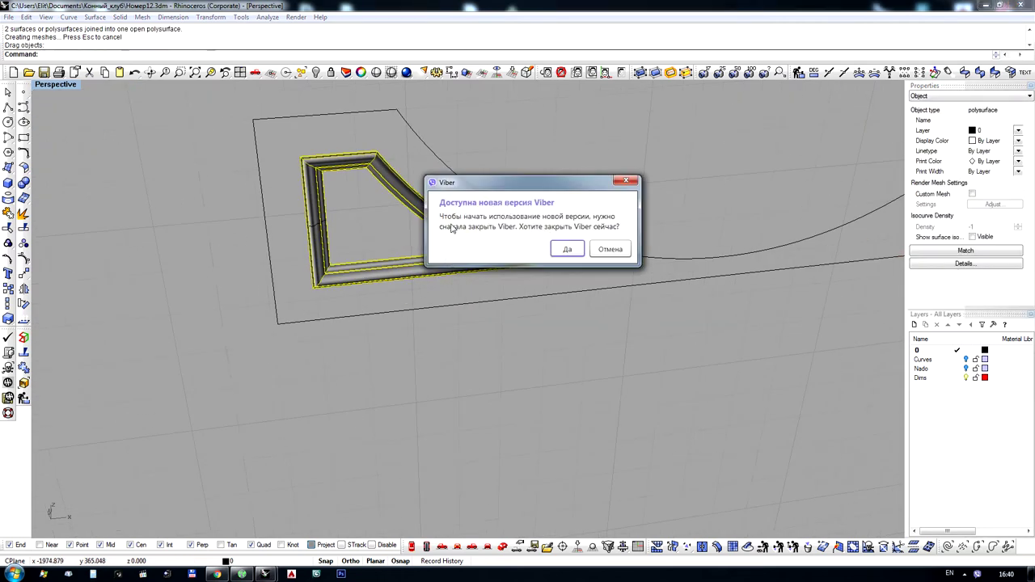
left_click(605, 249)
Mirror a copy of the inset outline curve to the footboard's right half about the panel's vertical centreline
scroll(299, 228, "up", 6)
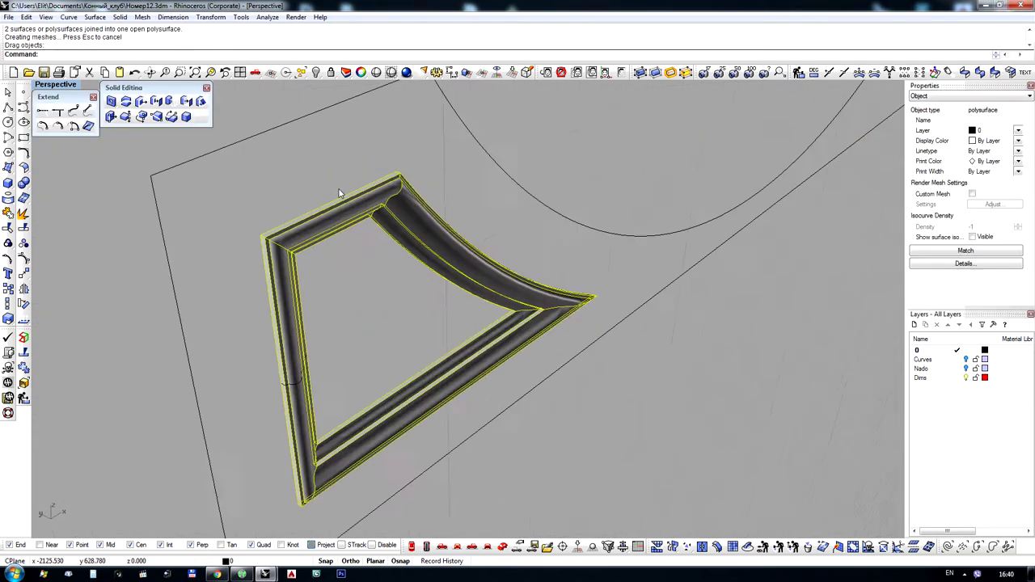
left_click(300, 227)
left_click(349, 256)
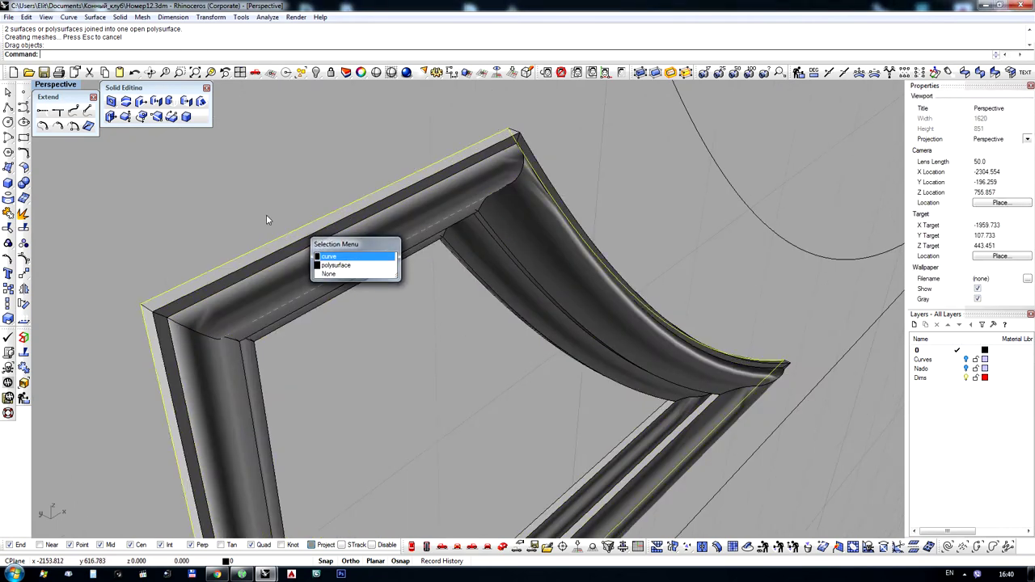
scroll(266, 214, "down", 8)
scroll(462, 248, "down", 5)
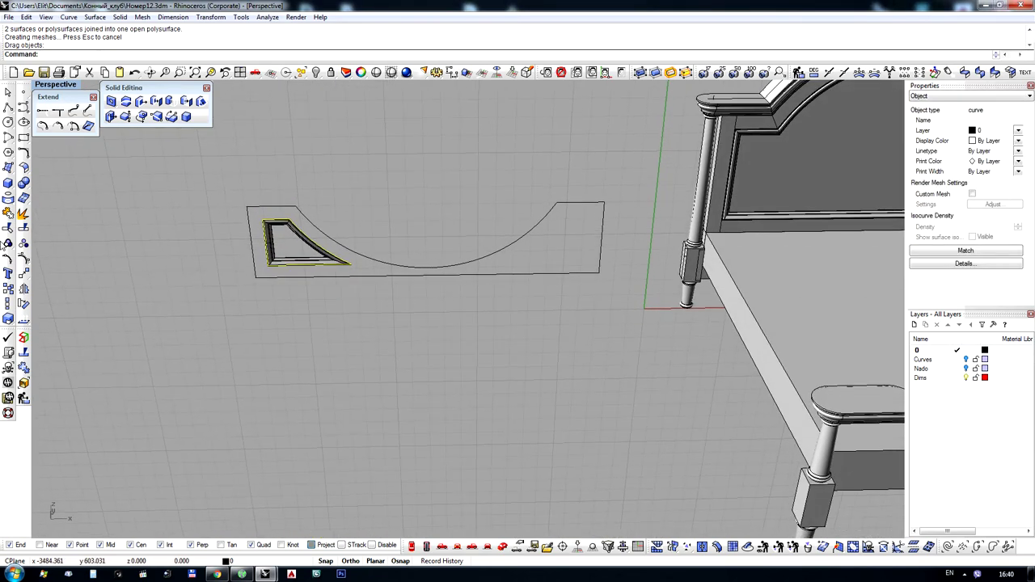
left_click(23, 290)
left_click(429, 282)
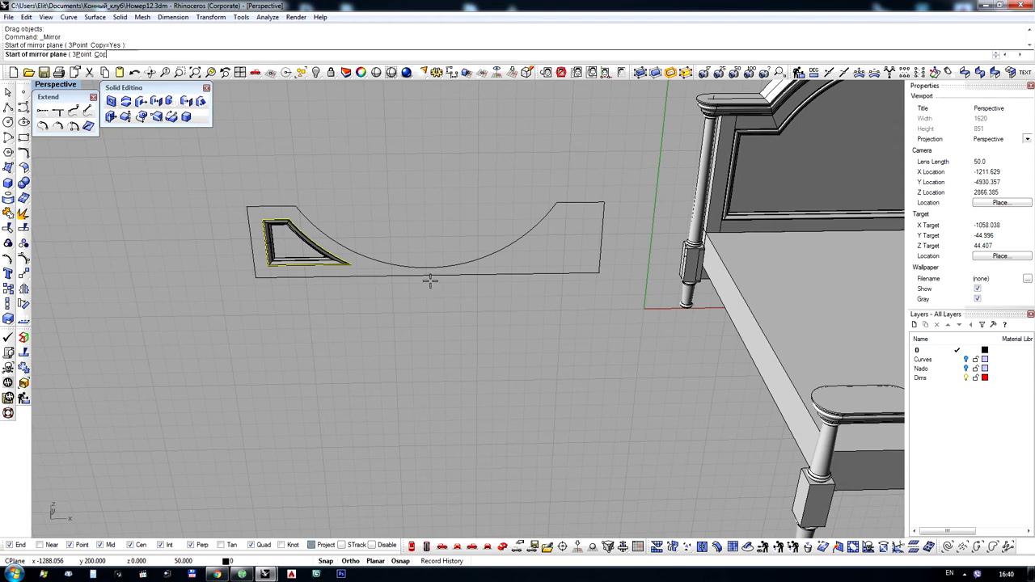
left_click(441, 265)
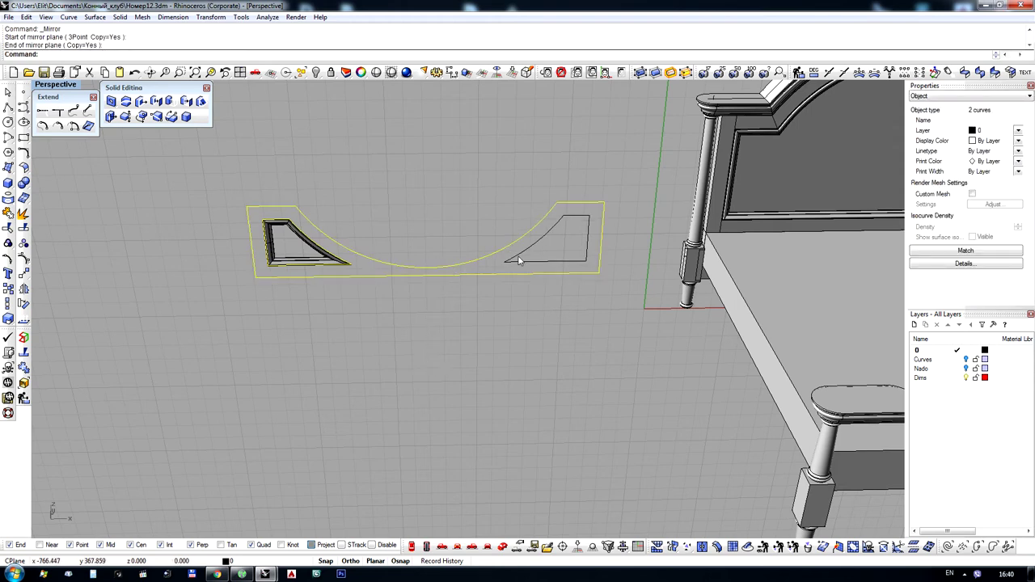
Create a planar surface from the footboard outline and its two inset outlines
left_click(9, 168)
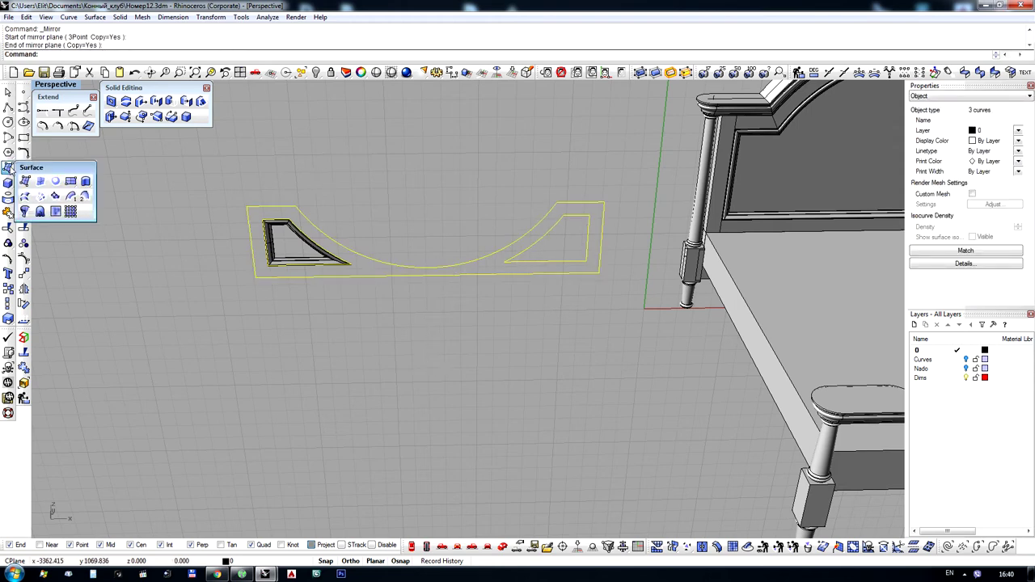
left_click(55, 183)
scroll(244, 332, "up", 5)
scroll(284, 259, "down", 5)
Mirror a copy of the moulding frame about the footboard's vertical centreline into the right opening
left_click(285, 259)
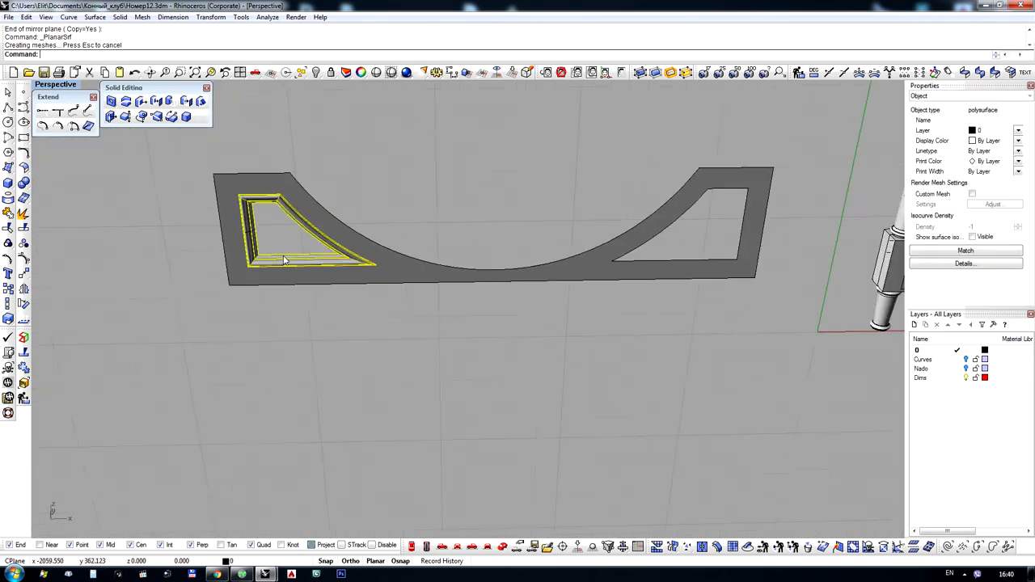
scroll(284, 259, "down", 2)
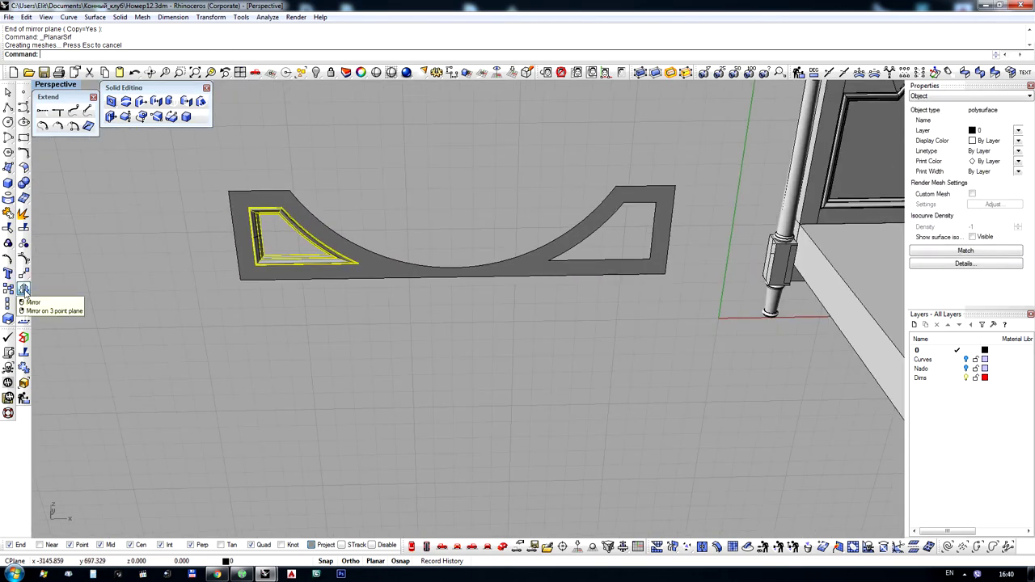
left_click(24, 303)
left_click(450, 277)
left_click(451, 284)
Move the footboard's planar surface off its outline into the empty space to the left
left_click(495, 276)
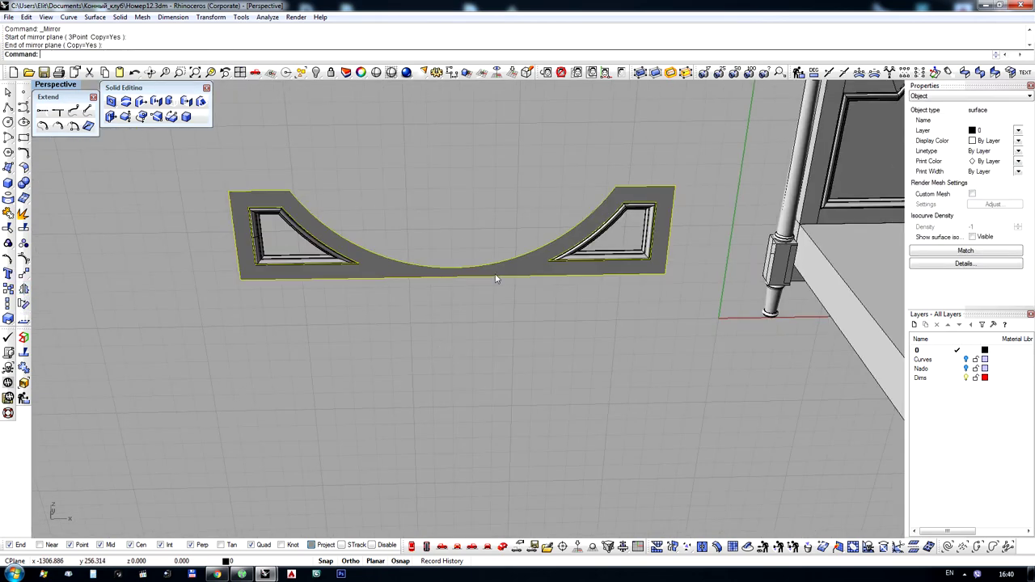
scroll(580, 284, "down", 6)
left_click_drag(574, 279, 269, 336)
left_click(276, 362)
scroll(277, 366, "down", 3)
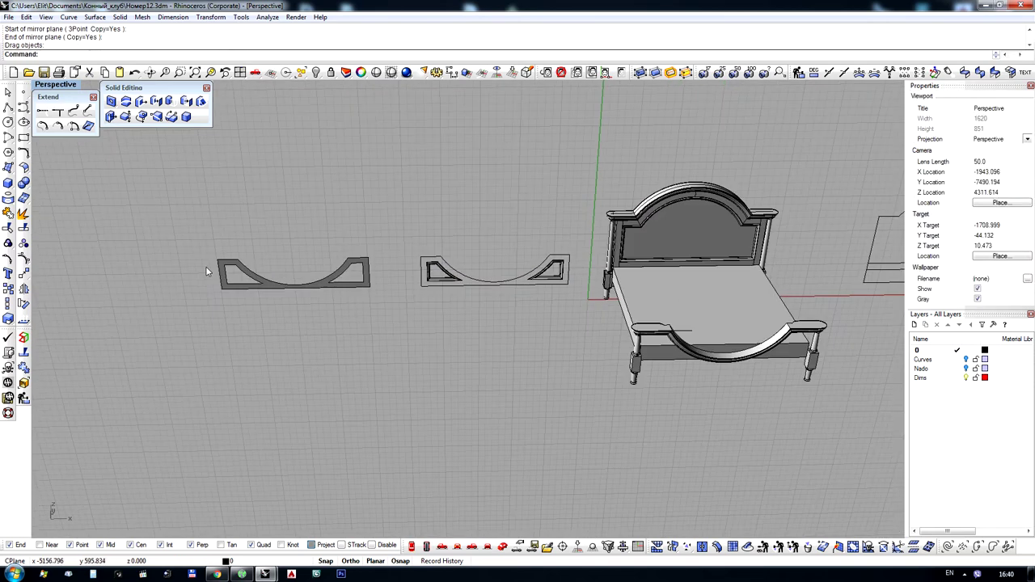
Split the footboard surface by isocurves along the outer vertical edges of both openings to separate the two side stiles
scroll(205, 266, "up", 8)
left_click(248, 250)
right_click(23, 228)
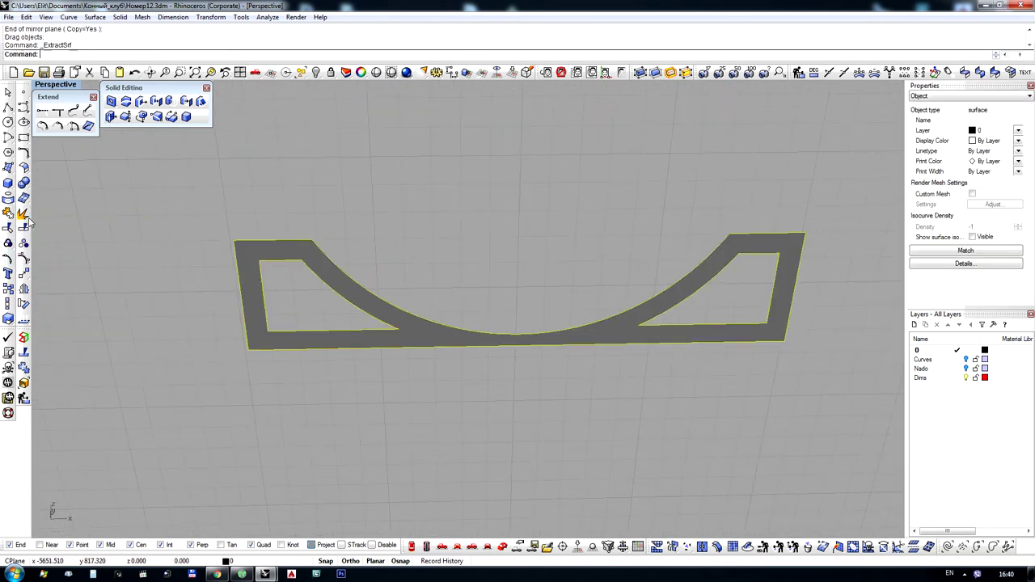
left_click(296, 251)
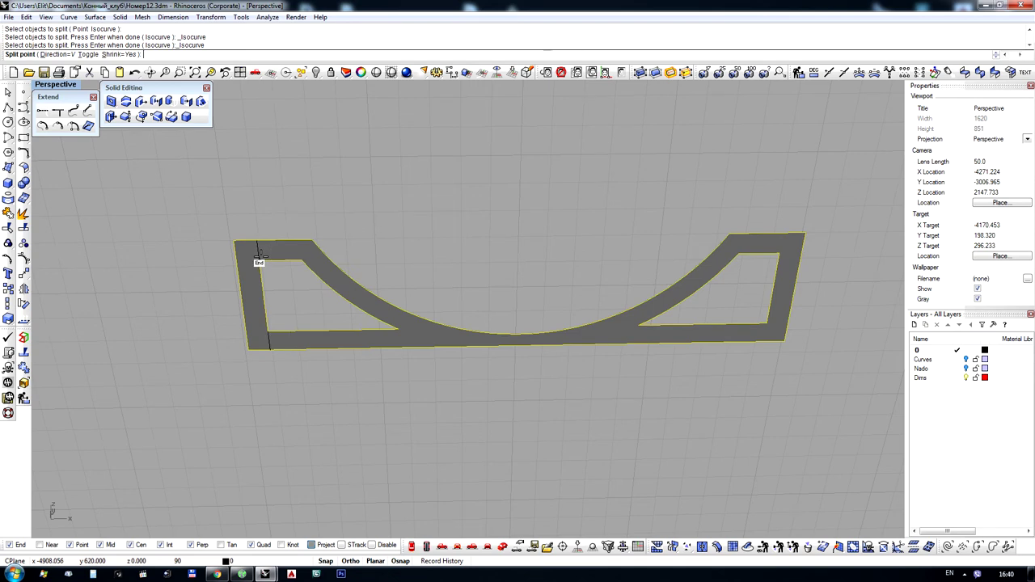
left_click(259, 254)
left_click(782, 241)
key("Return")
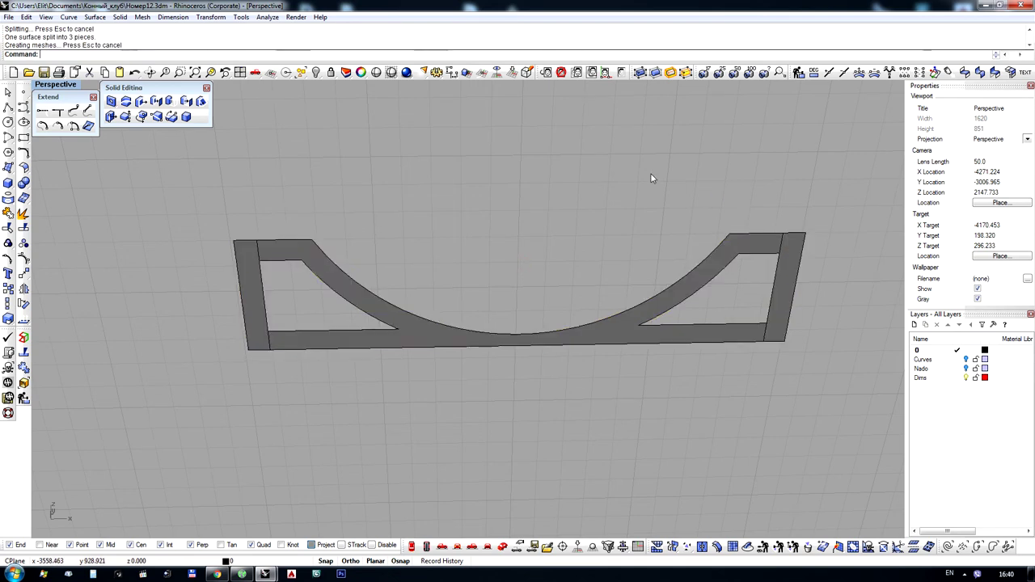
Draw a straight line connecting the inner lower tips of the two openings on the footboard surface
right_click_drag(614, 200, 549, 223)
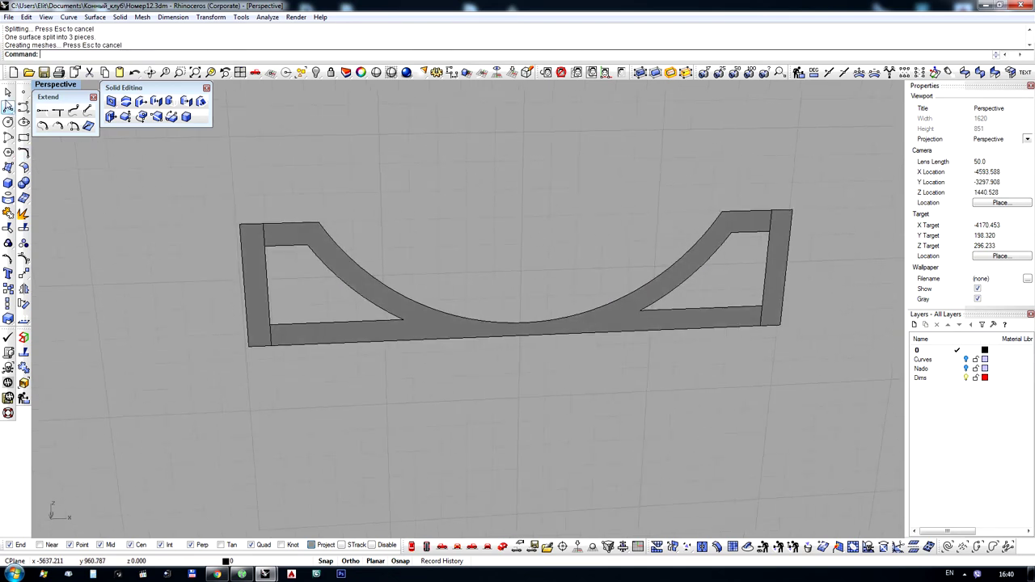
left_click(8, 108)
left_click(398, 317)
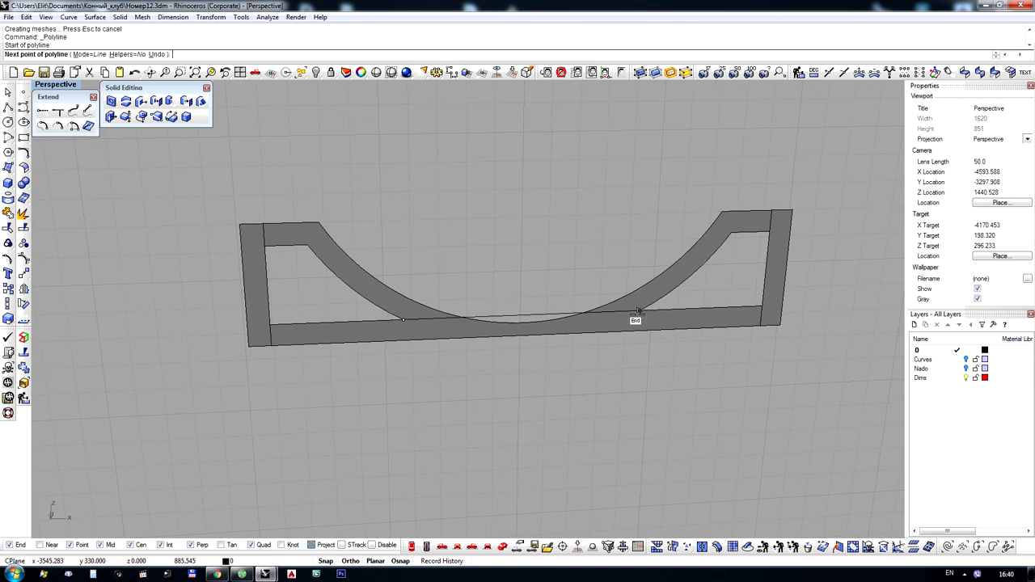
left_click(637, 314)
key("Return")
Split the middle footboard surface with the line between the opening tips and delete the line
left_click(409, 280)
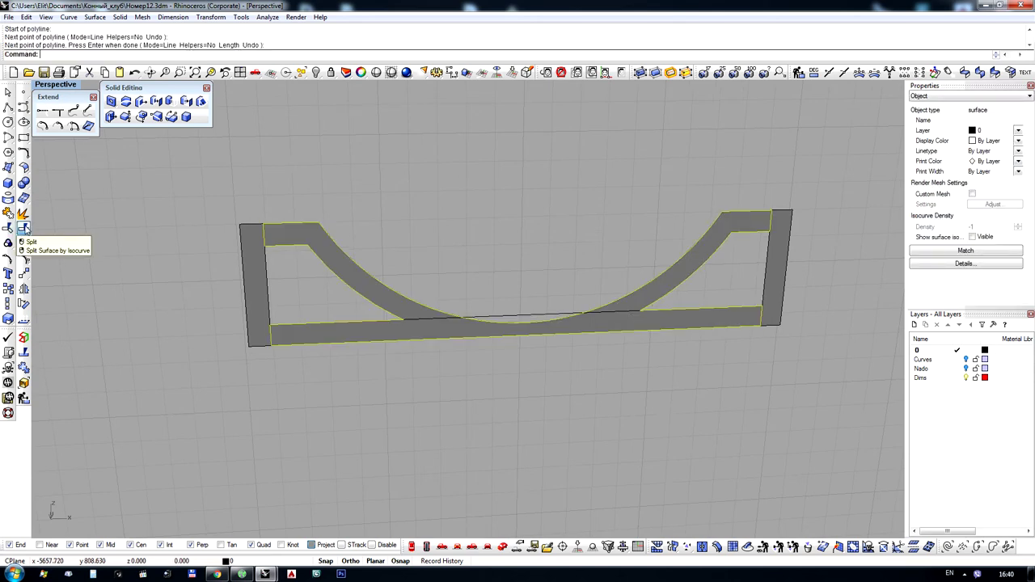
left_click(8, 229)
left_click(536, 316)
key("Return")
left_click(531, 317)
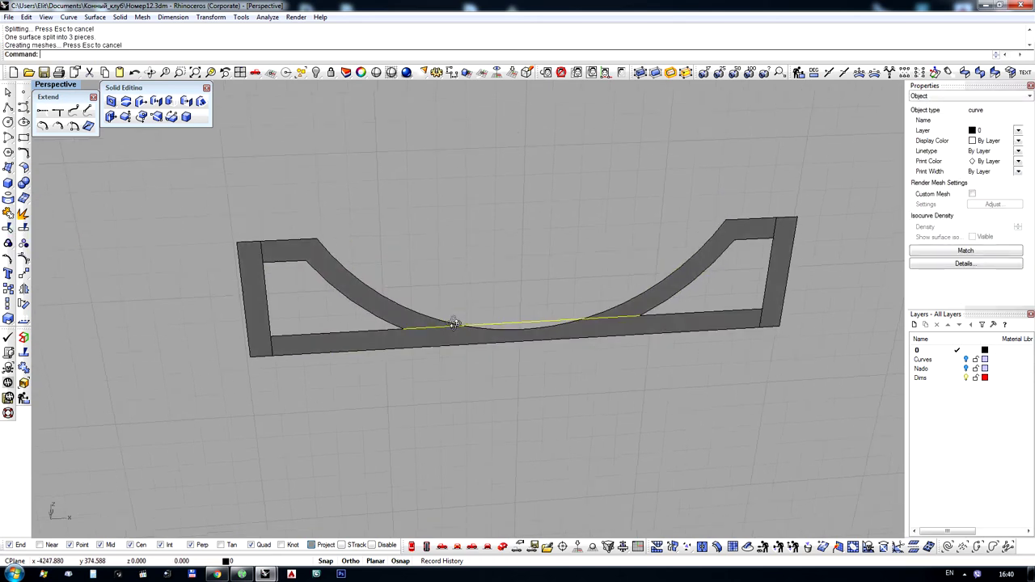
key("Delete")
Draw mitre lines on both sides from the openings' inner upper corners to the panel's upper outline corners
scroll(331, 271, "up", 4)
left_click(8, 106)
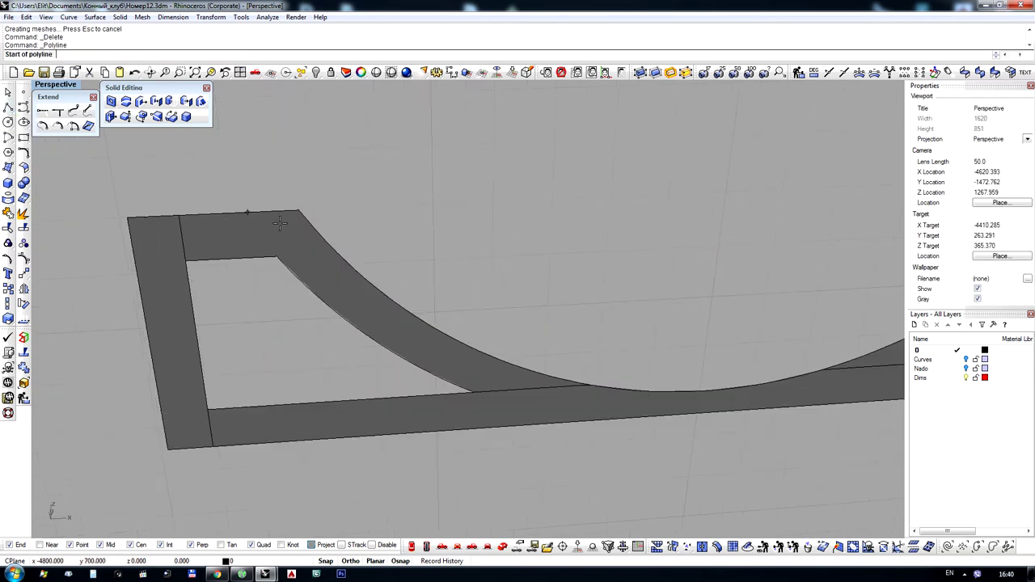
left_click(276, 260)
left_click(300, 212)
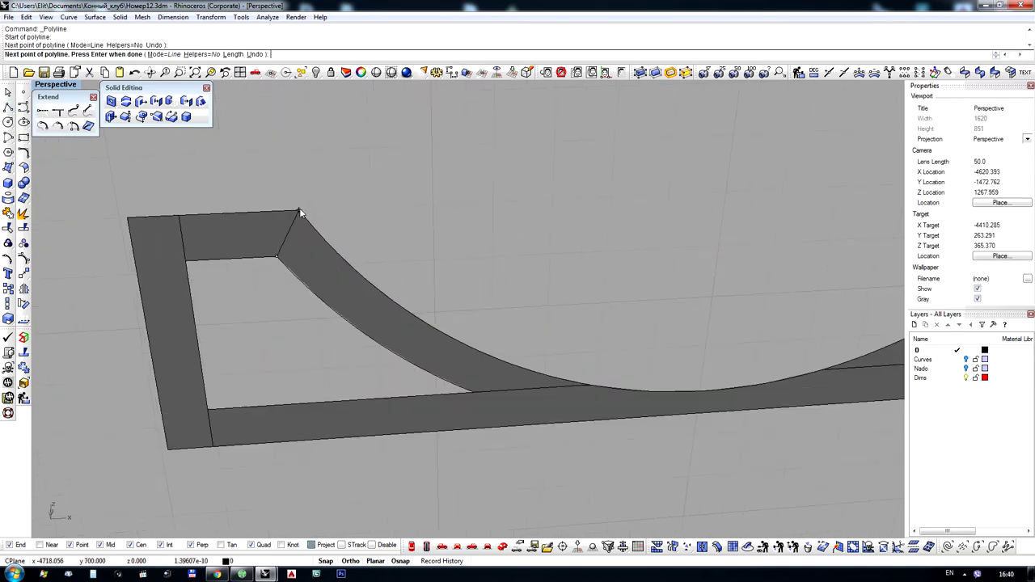
key("Return")
scroll(556, 235, "down", 4)
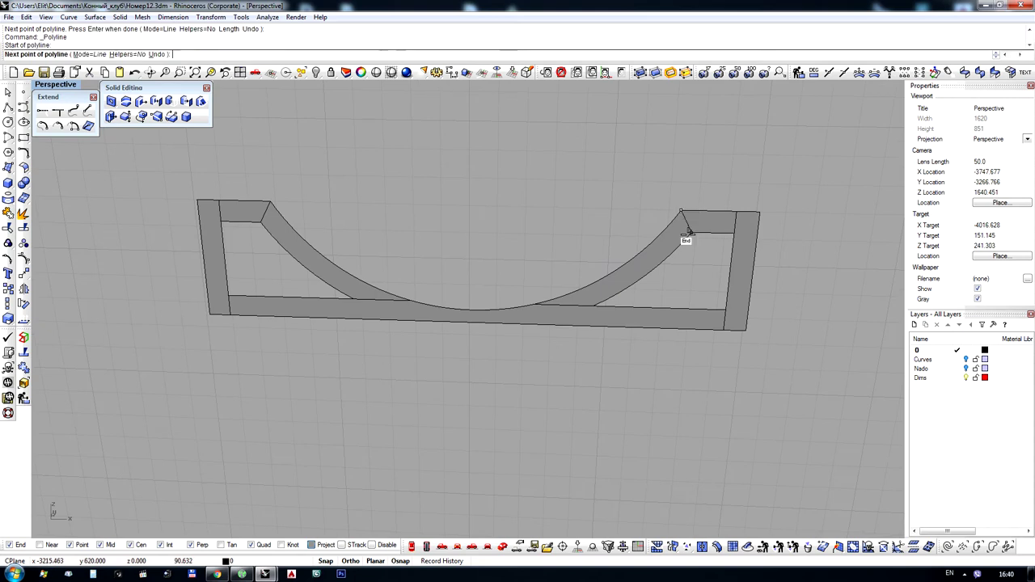
left_click(688, 234)
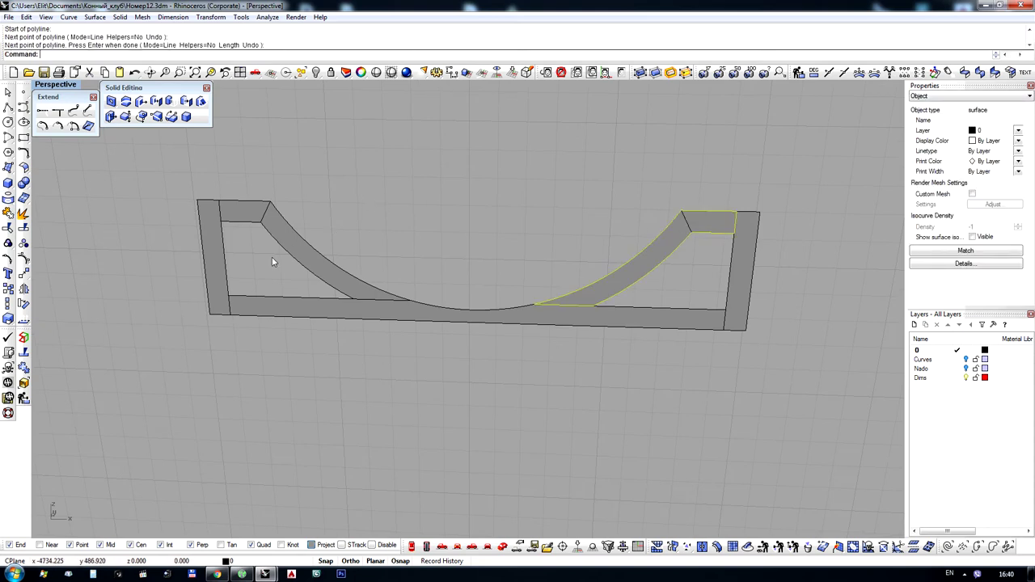
Split the two curved upper pieces of the footboard with the mitre lines
left_click(306, 248, "shift")
left_click(23, 231)
left_click_drag(232, 167, 310, 245)
left_click_drag(617, 167, 702, 252)
key("Return")
Join all the split footboard pieces into one polysurface and delete the mitre lines
scroll(489, 259, "down", 3)
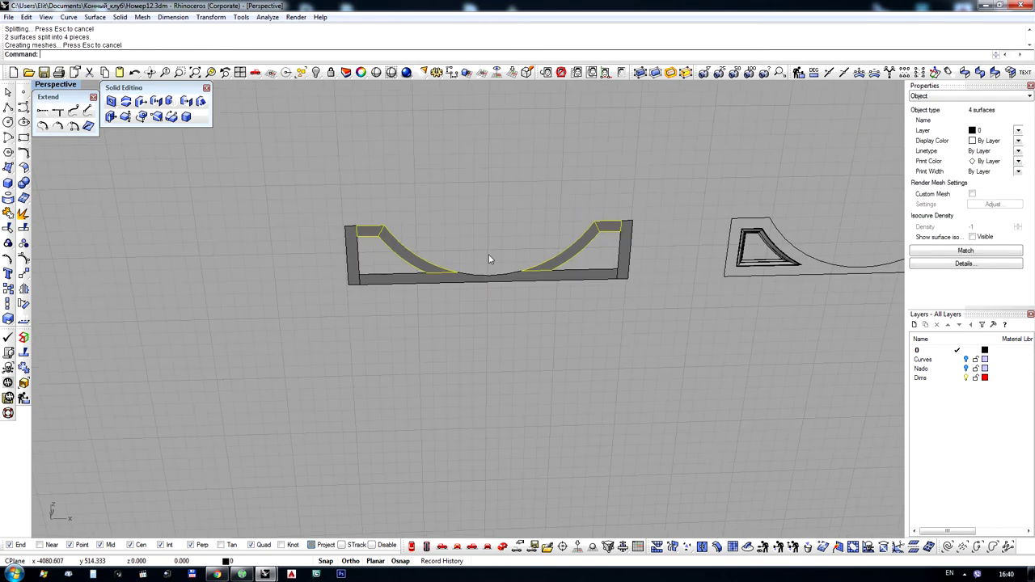
left_click_drag(305, 159, 644, 366)
scroll(569, 249, "up", 6)
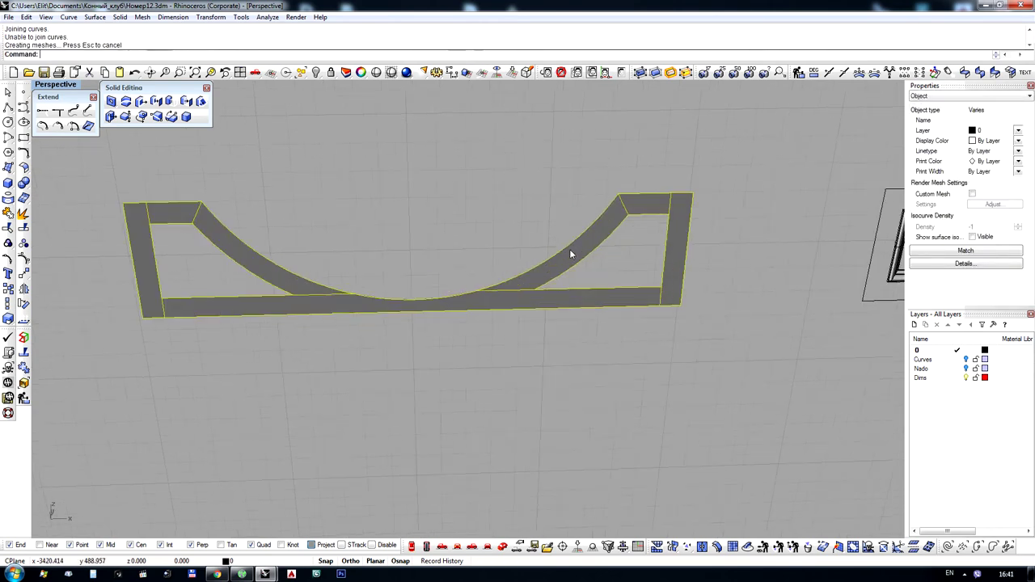
scroll(569, 249, "down", 6)
right_click_drag(569, 249, 334, 309)
scroll(360, 305, "up", 5)
key("Delete")
Move the joined footboard panel back onto its original outline around the two moulding frames
left_click(360, 304)
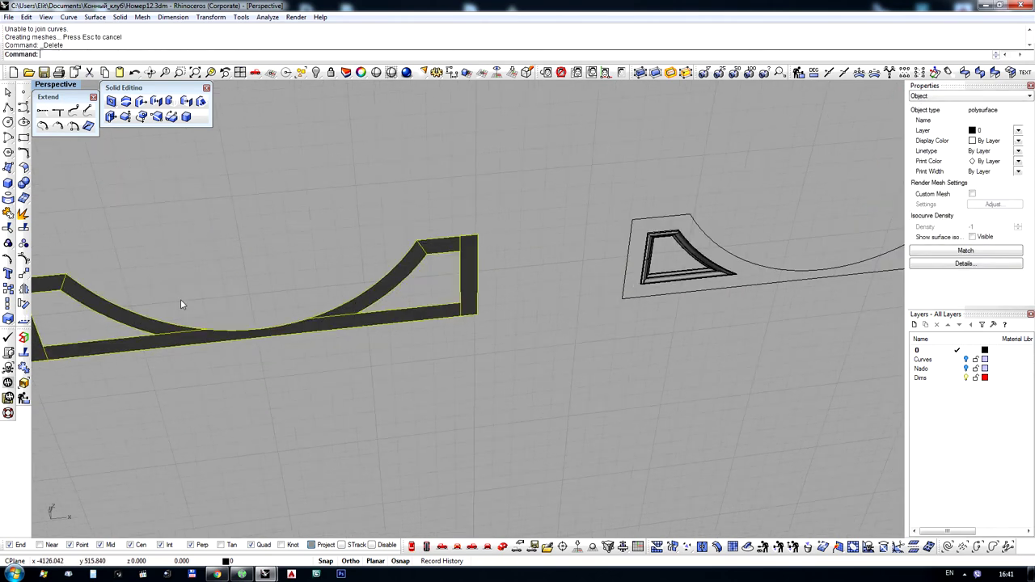
scroll(180, 299, "down", 3)
left_click_drag(464, 305, 516, 306)
Join the footboard panel and both moulding frames into a single polysurface
scroll(443, 259, "up", 10)
left_click(423, 300, "shift")
scroll(283, 301, "down", 10)
scroll(536, 276, "up", 14)
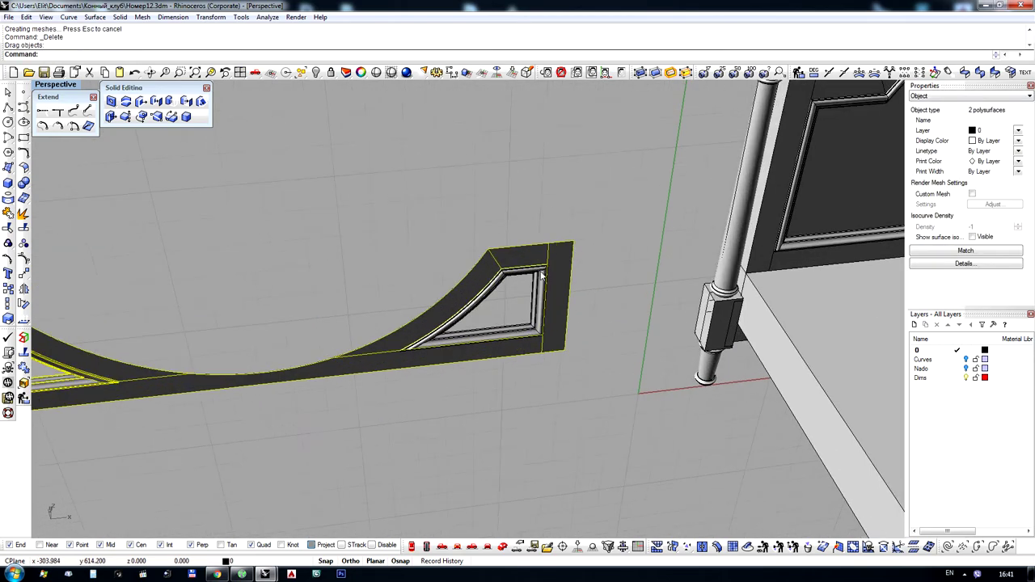
left_click(536, 273, "shift")
scroll(569, 231, "down", 7)
key("ctrl+j")
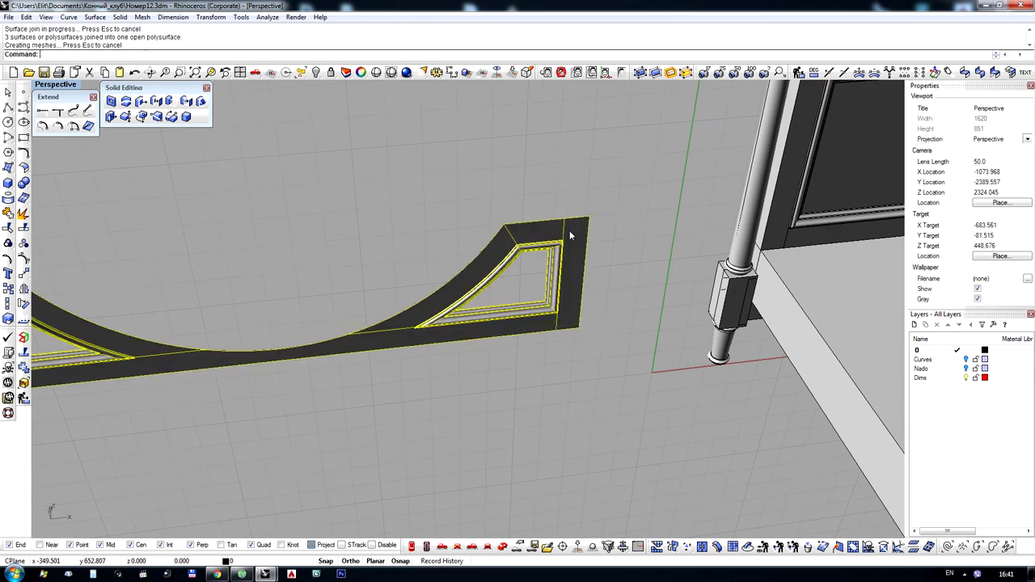
Duplicate the border curves of the joined footboard panel and fill the two inner inset openings with planar surfaces
scroll(434, 285, "down", 5)
right_click_drag(469, 242, 85, 330)
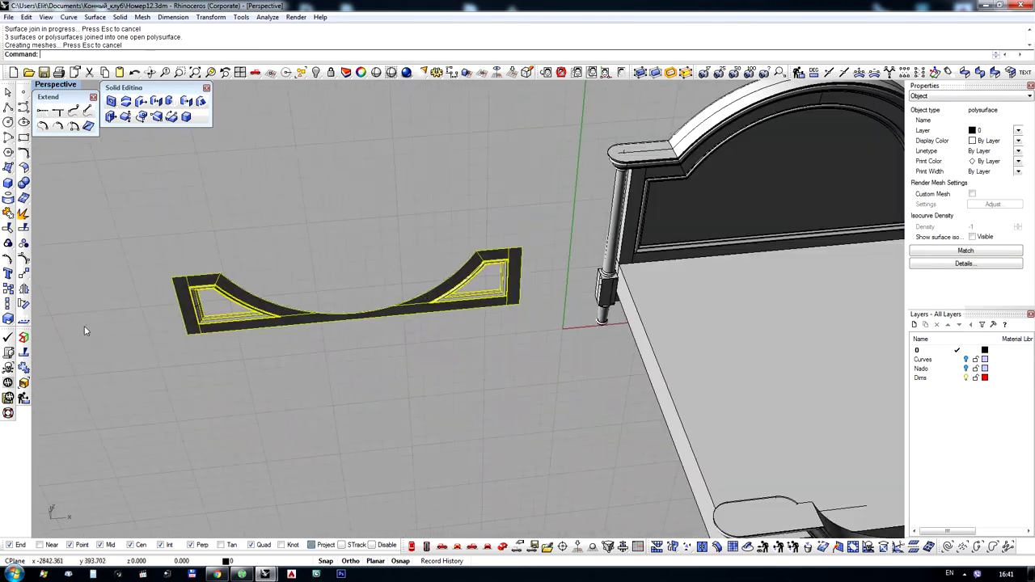
scroll(196, 298, "up", 3)
right_click_drag(433, 216, 379, 191)
scroll(379, 193, "up", 4)
left_click(7, 199)
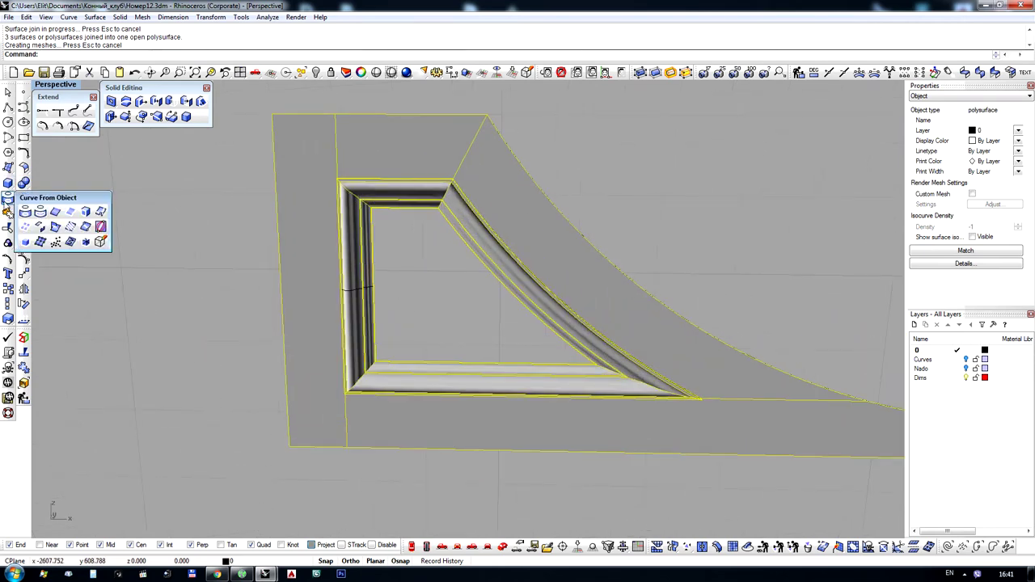
left_click(70, 212)
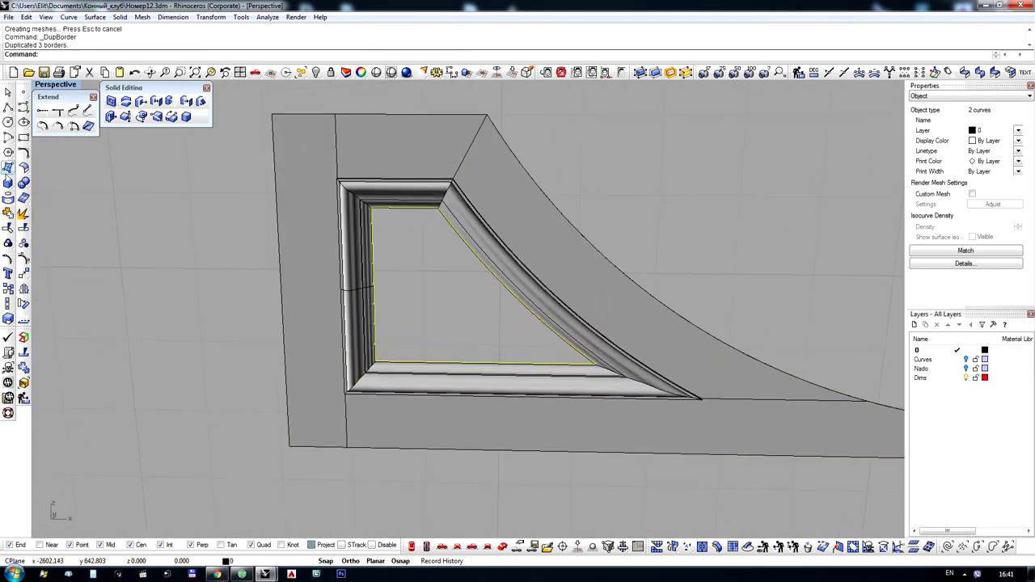
left_click(40, 181)
scroll(432, 250, "down", 5)
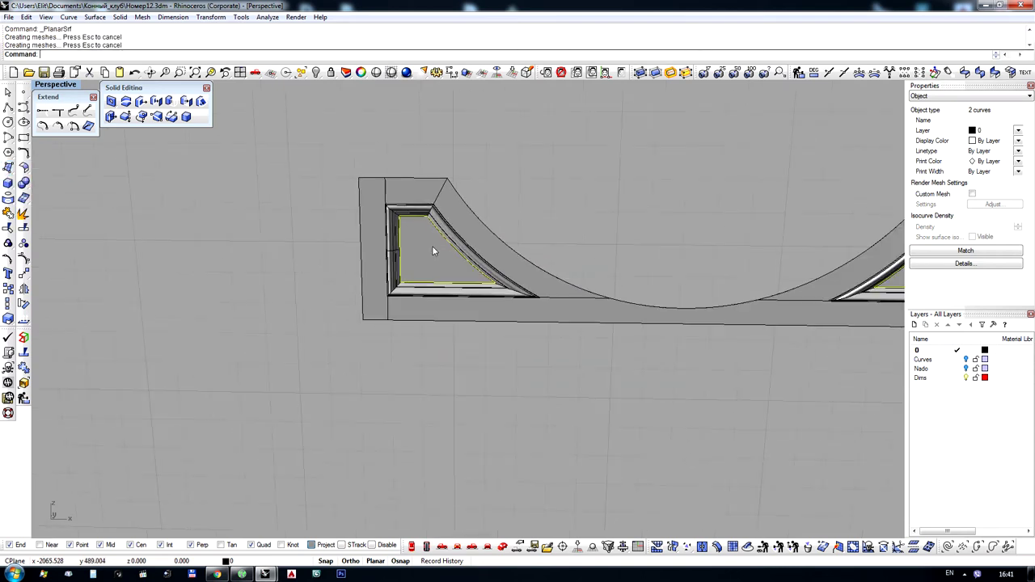
Delete the duplicated border curves around the inset openings
left_click(428, 246)
left_click(467, 243)
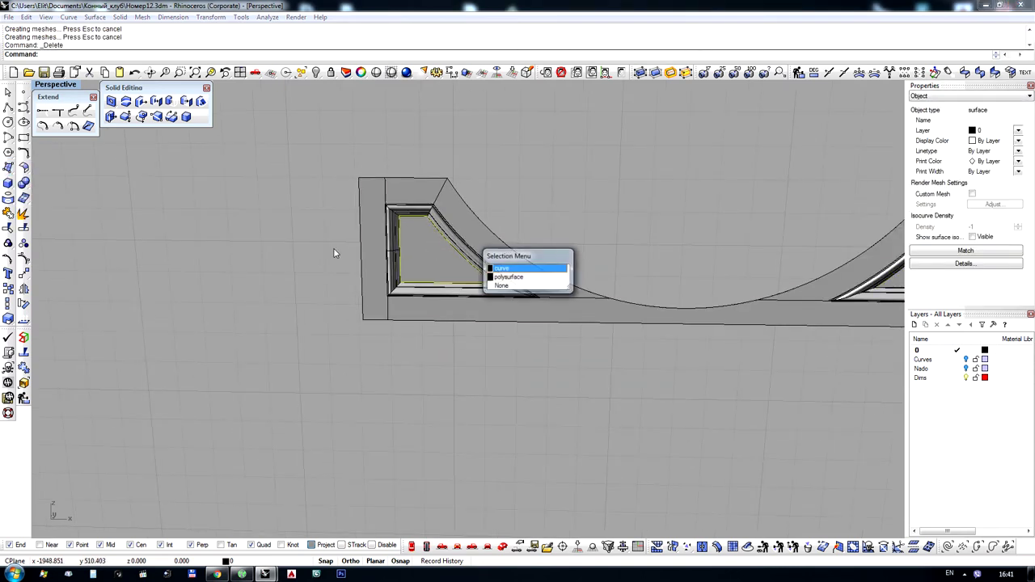
left_click(333, 249)
key("Escape")
Join the two planar inset surfaces with the footboard panel into one polysurface
scroll(426, 272, "up", 6)
left_click(426, 272)
left_click(561, 233, "shift")
scroll(248, 272, "down", 7)
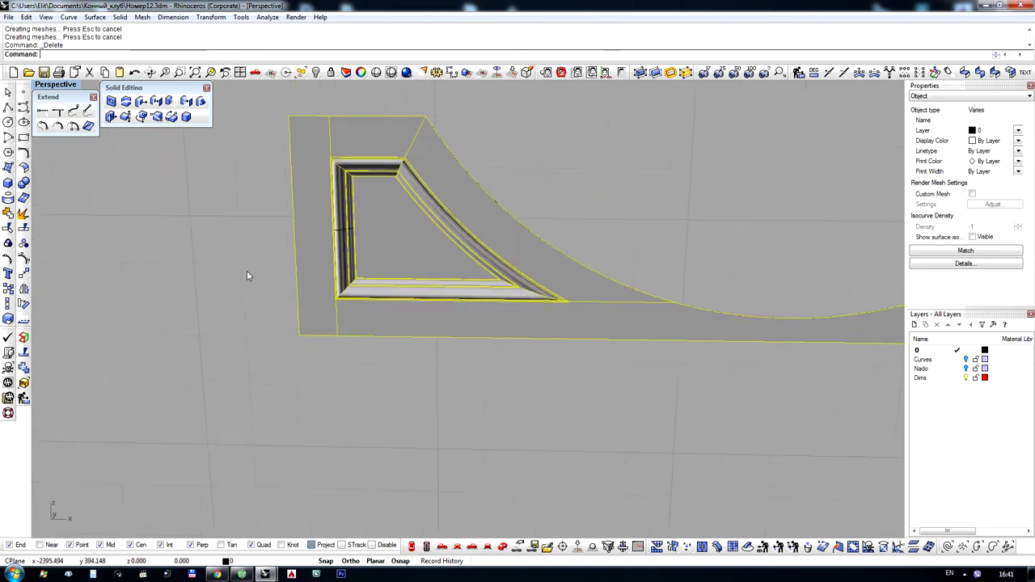
scroll(594, 256, "up", 8)
scroll(571, 249, "down", 4)
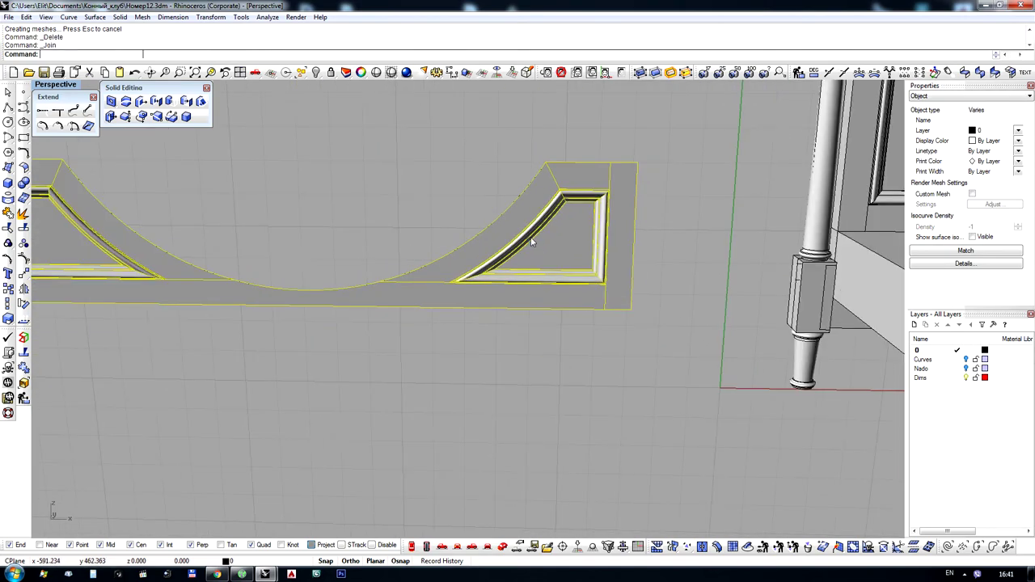
key("ctrl+j")
scroll(491, 234, "down", 2)
right_click_drag(491, 234, 537, 257)
scroll(642, 202, "up", 6)
Examine the headboard post and its block in wireframe, and return to shaded display
middle_click(652, 196)
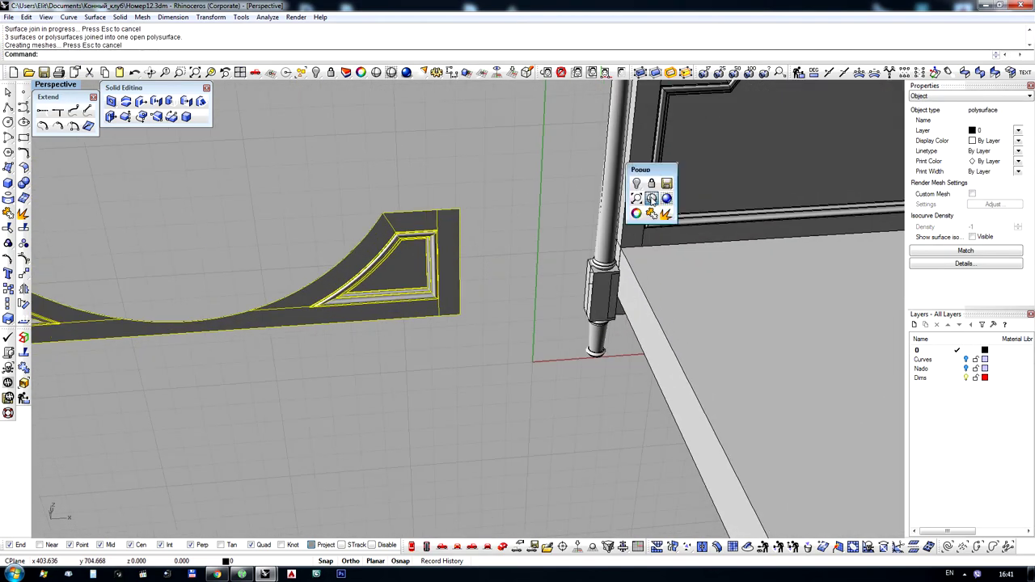
left_click(653, 199)
right_click_drag(657, 218, 608, 301)
scroll(635, 297, "up", 9)
scroll(455, 338, "up", 8)
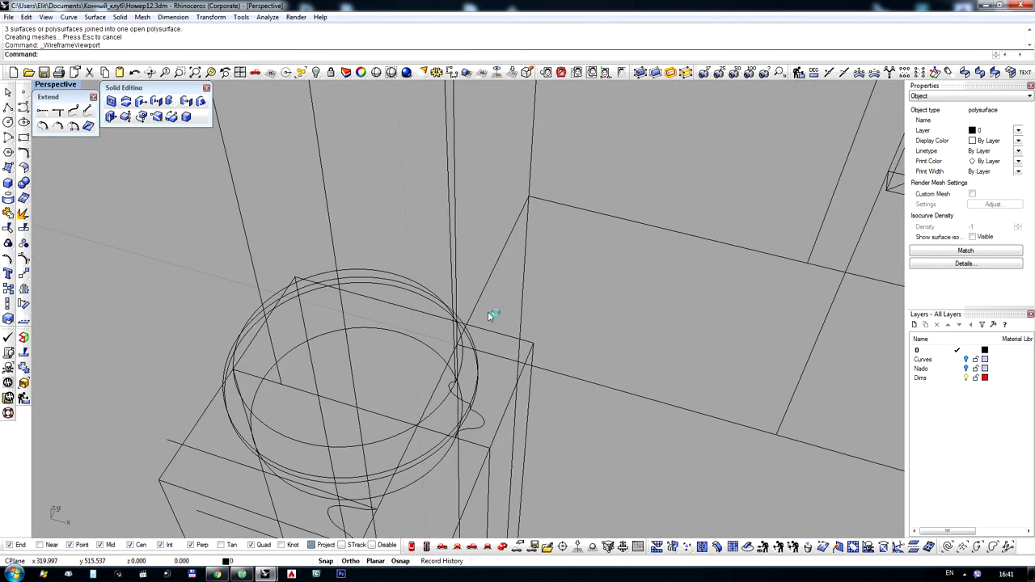
right_click_drag(490, 316, 501, 313)
scroll(501, 312, "down", 10)
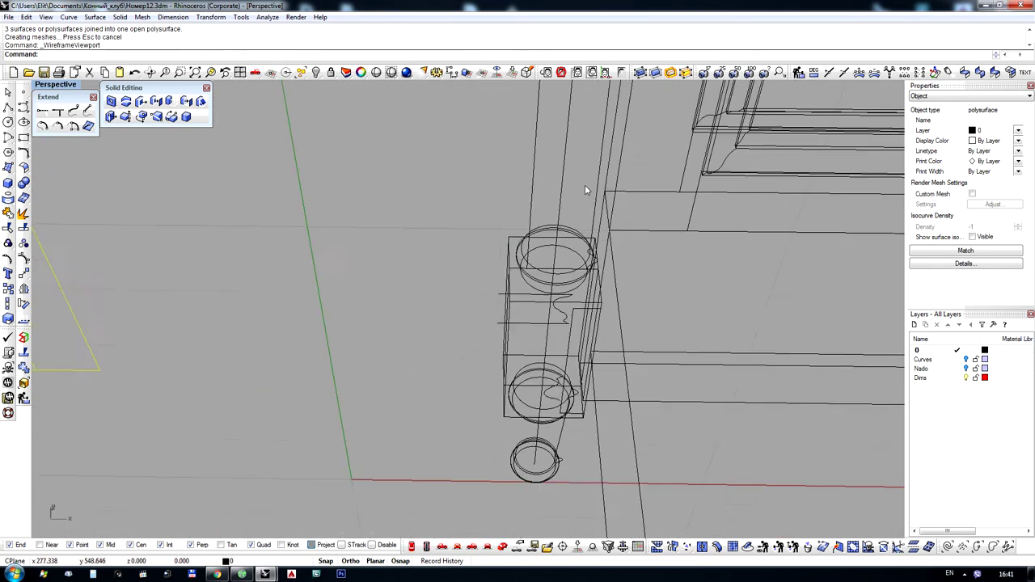
scroll(600, 207, "up", 5)
middle_click(489, 194)
left_click(527, 235)
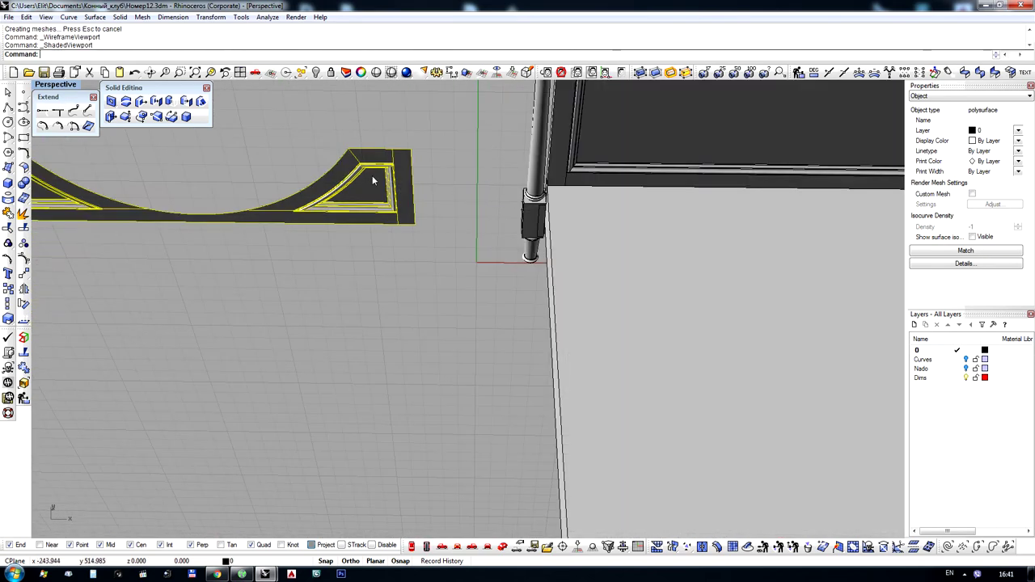
Move the footboard panel across to the bed so that it spans between the two headboard posts
left_click_drag(573, 176, 783, 173)
right_click_drag(327, 252, 261, 277, "shift")
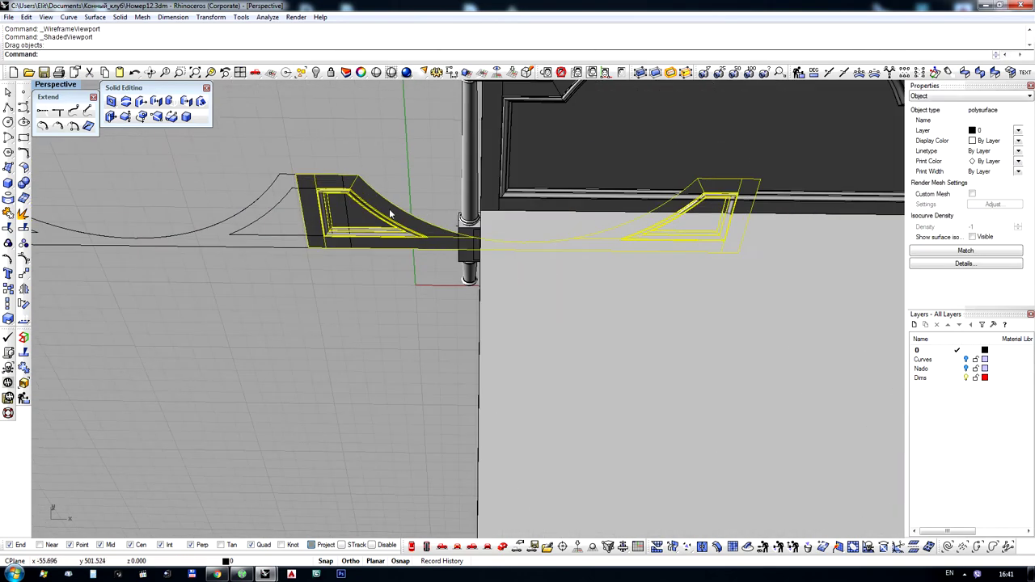
left_click_drag(374, 210, 545, 217)
scroll(518, 182, "up", 5)
right_click_drag(376, 222, 455, 225)
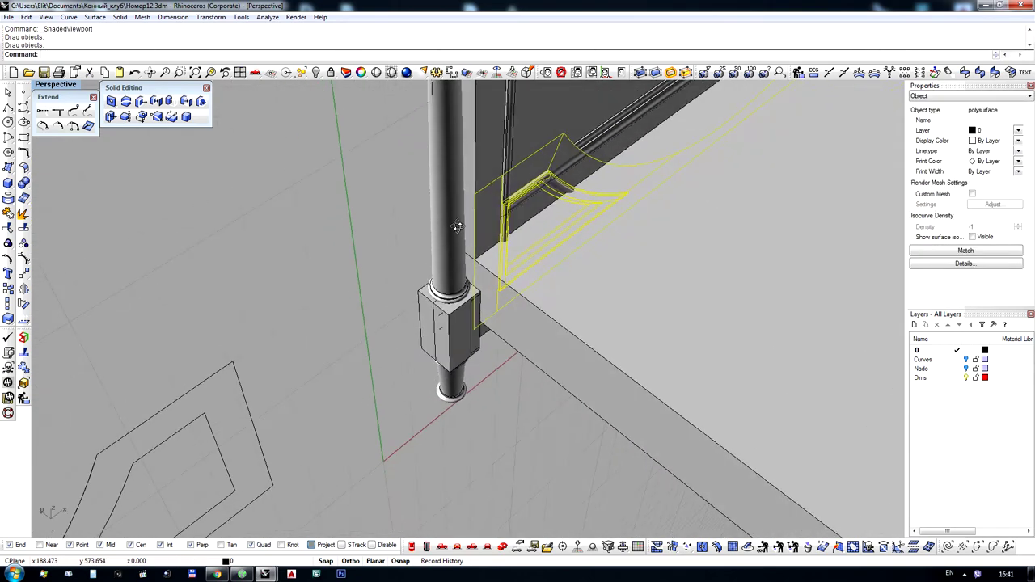
scroll(505, 170, "up", 6)
scroll(432, 231, "up", 3)
scroll(376, 199, "down", 10)
right_click_drag(390, 261, 363, 263)
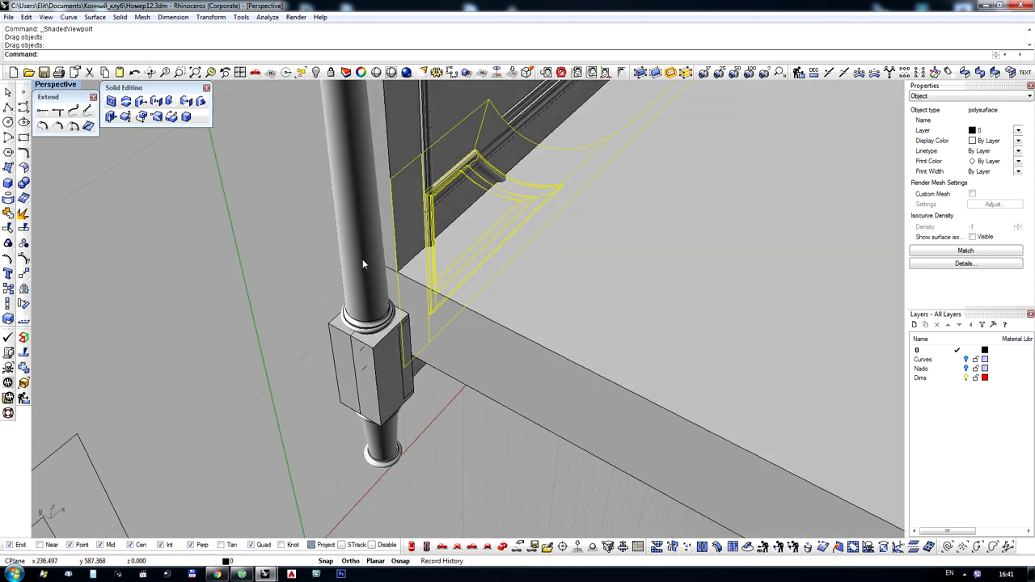
Copy the panel with Vertical=Yes from the headboard leg's base to the matching point on the footboard leg's base
left_click(8, 291)
right_click_drag(346, 380, 380, 242)
scroll(377, 324, "up", 6)
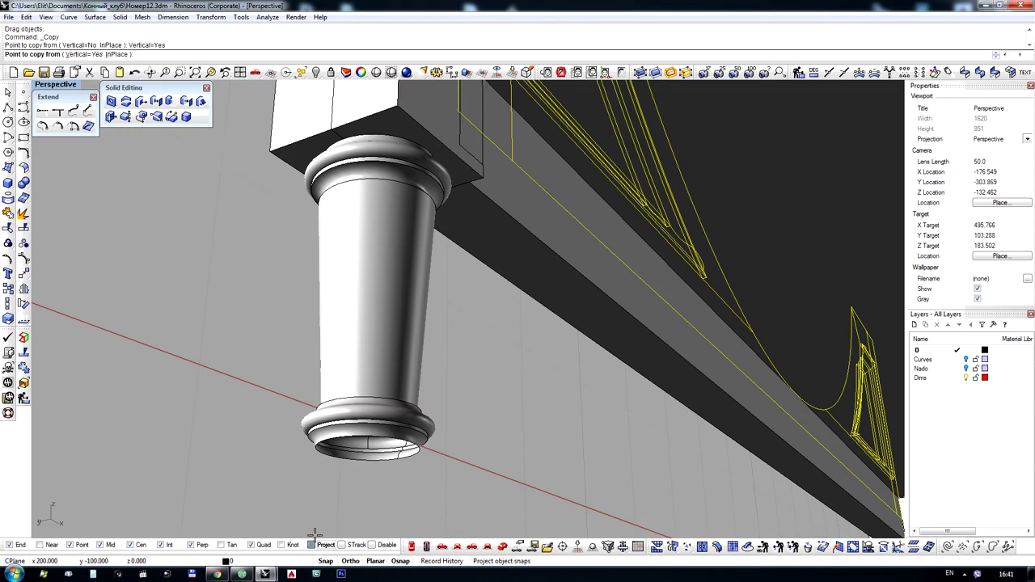
left_click(368, 449)
scroll(267, 412, "down", 10)
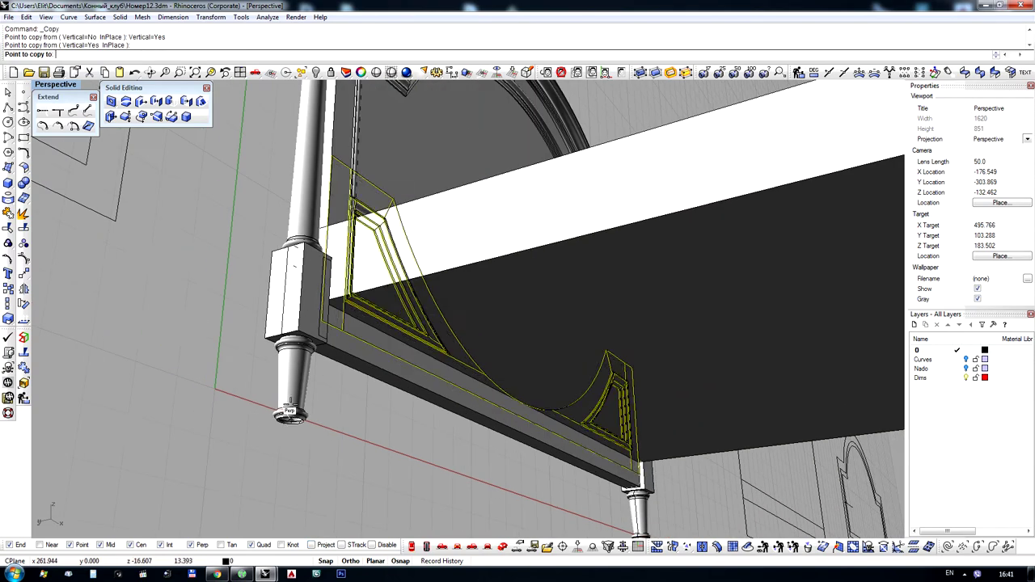
scroll(532, 364, "up", 8)
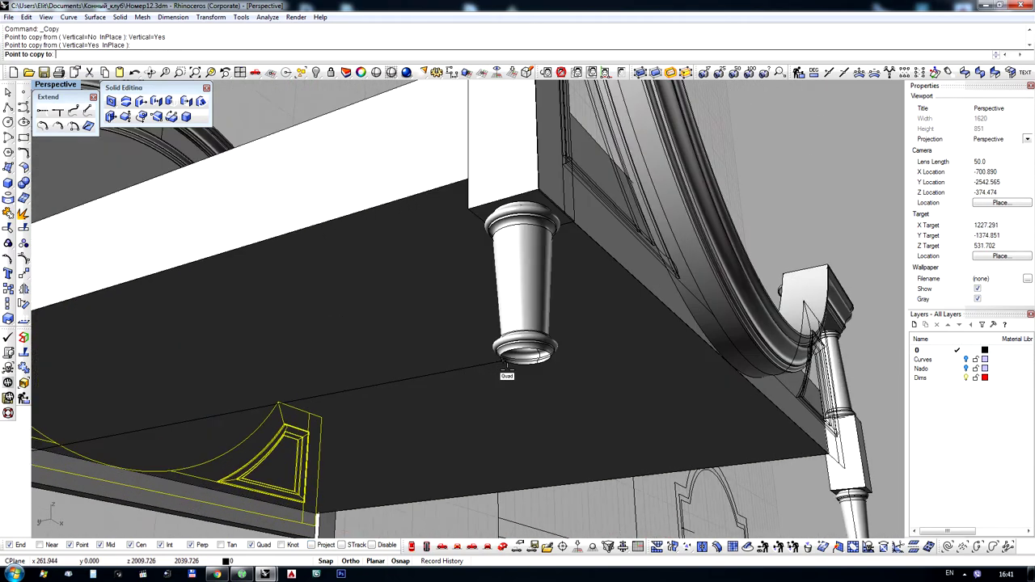
left_click(508, 366)
scroll(508, 366, "down", 8)
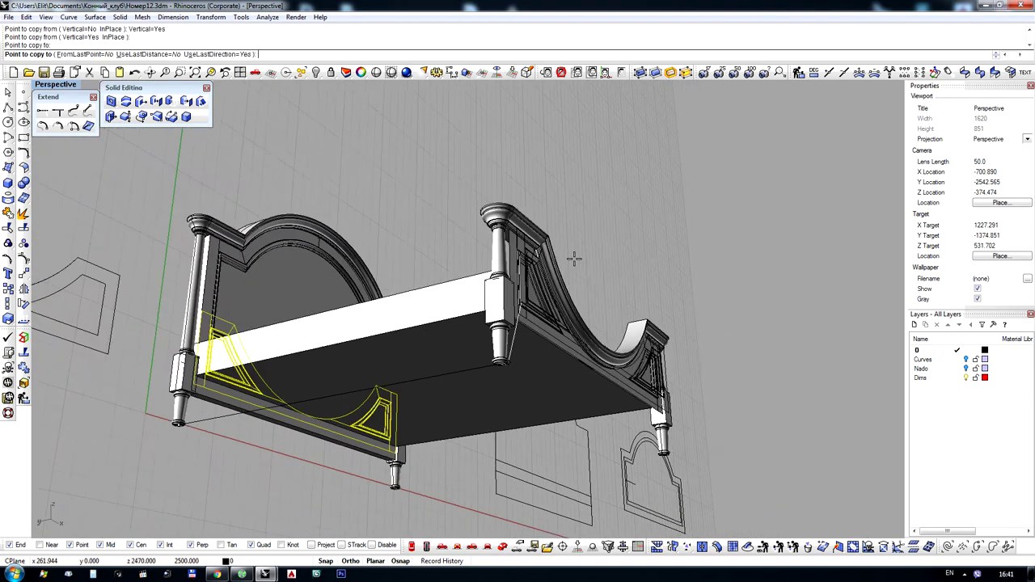
right_click_drag(574, 259, 370, 346)
right_click(369, 346)
Examine how the copied panel fits under the footboard's curved rail and between its posts
scroll(275, 357, "up", 5)
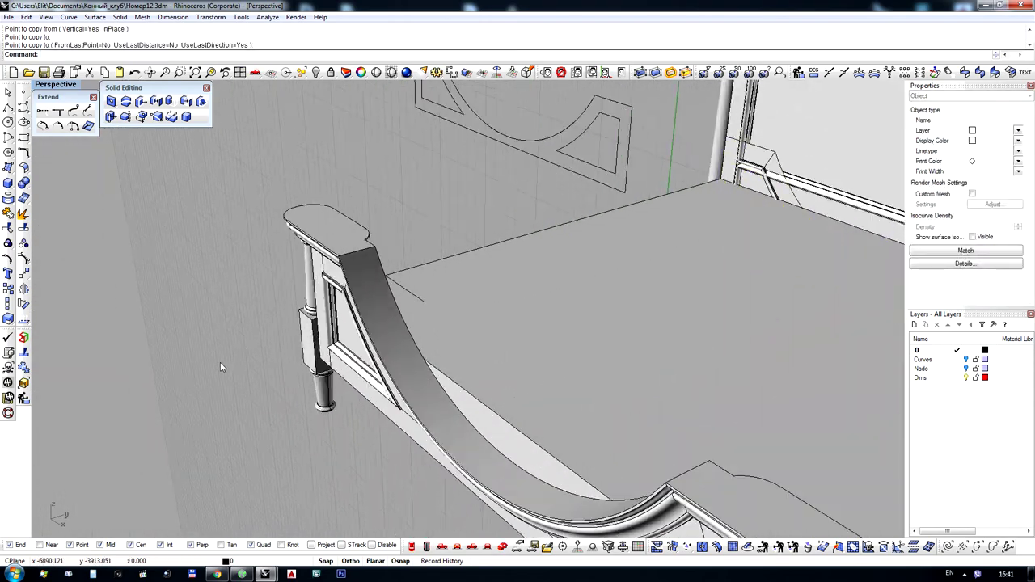
right_click_drag(220, 366, 365, 285)
scroll(569, 289, "up", 5)
left_click(622, 289)
scroll(428, 241, "down", 3)
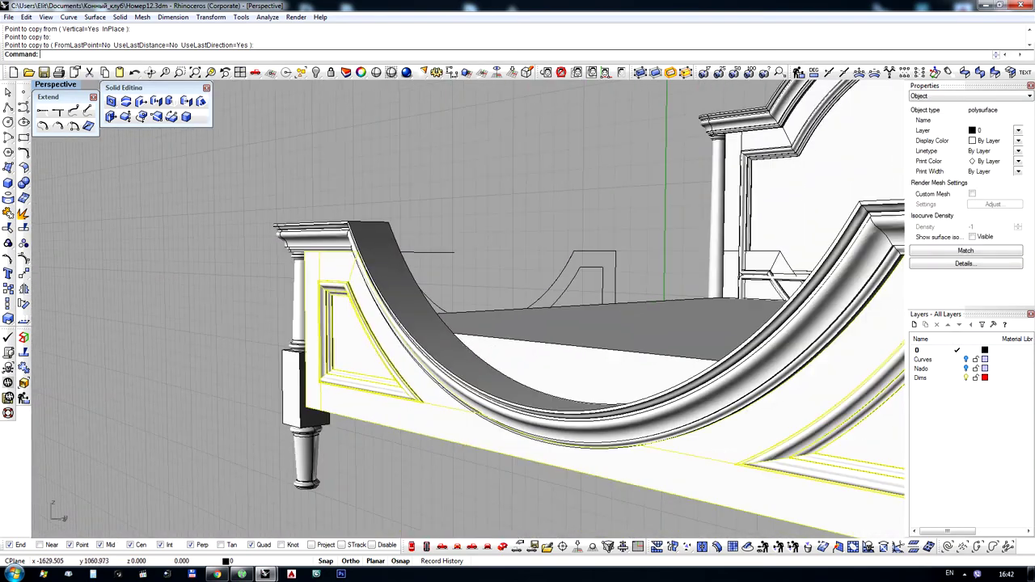
left_click(436, 271)
right_click_drag(436, 271, 633, 280)
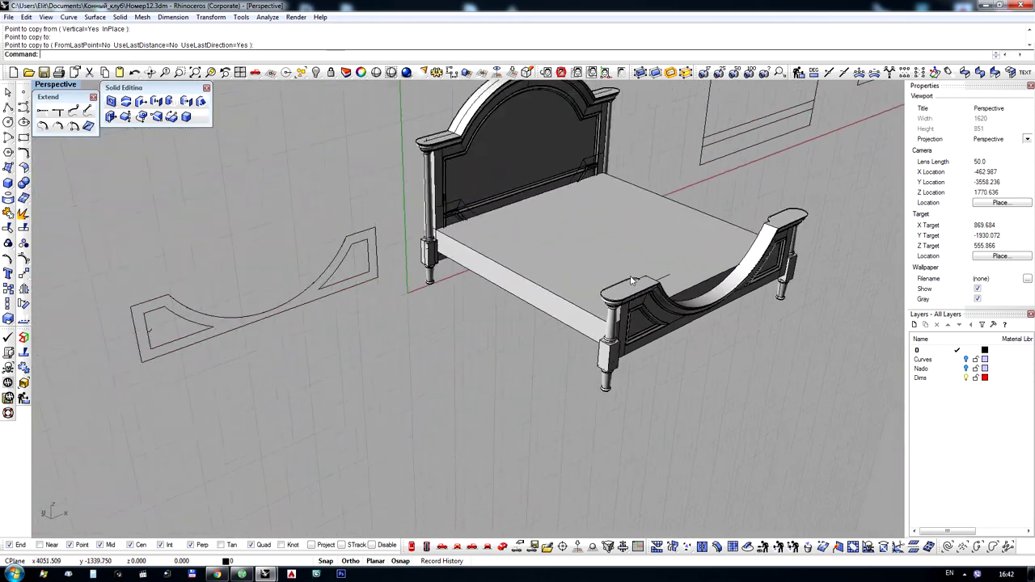
Switch to wireframe and copy and paste the upper moulding profile curve inside the headboard leg's block
scroll(437, 264, "up", 6)
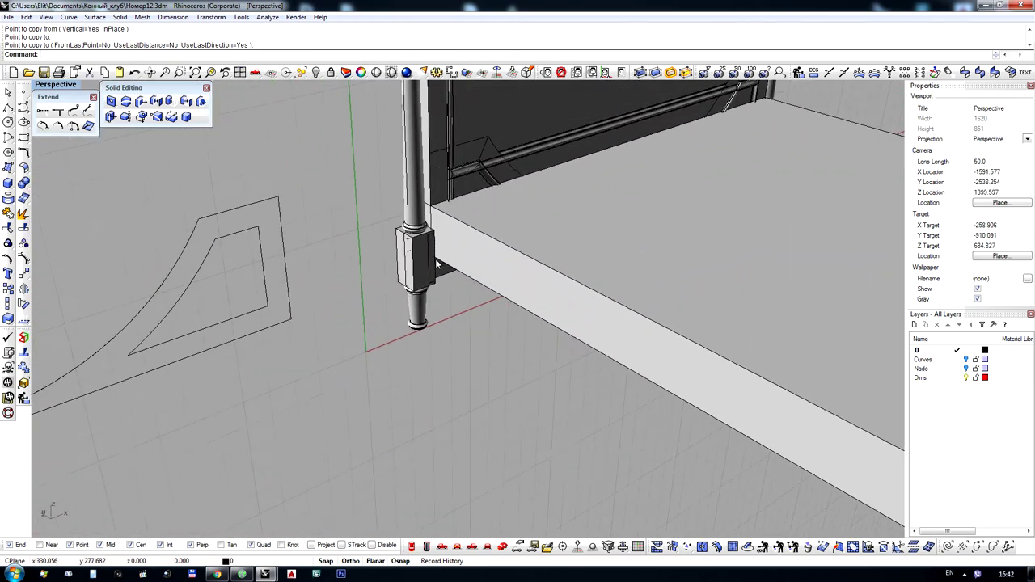
key("ctrl+alt+w")
scroll(431, 260, "up", 10)
left_click(411, 293)
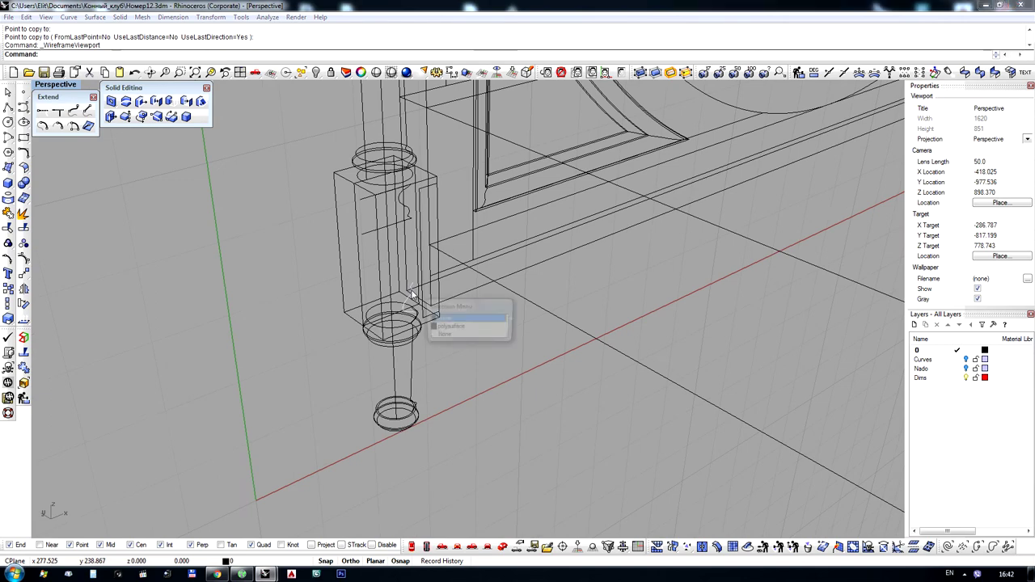
left_click(452, 320)
scroll(397, 216, "down", 5)
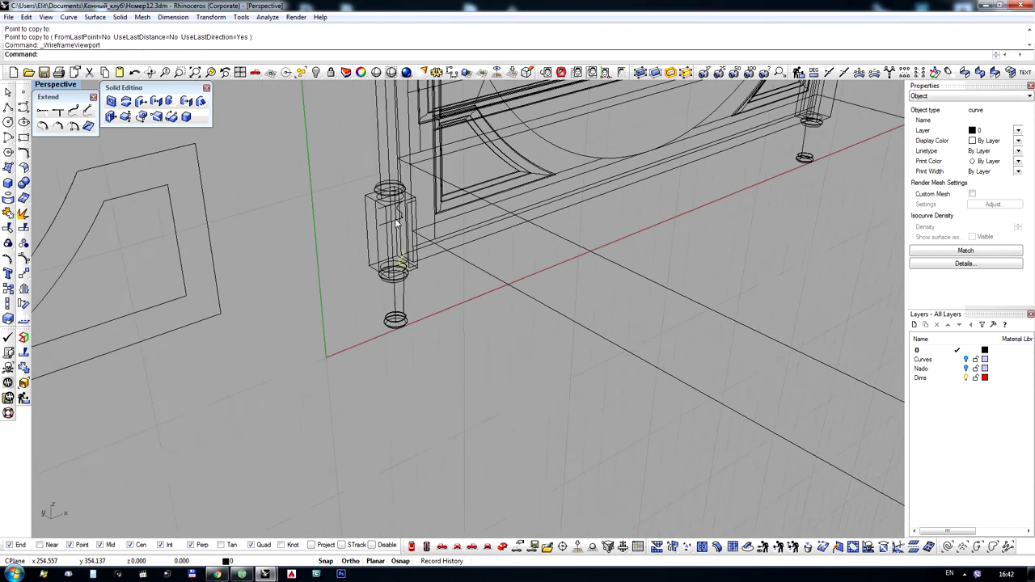
scroll(398, 216, "up", 2)
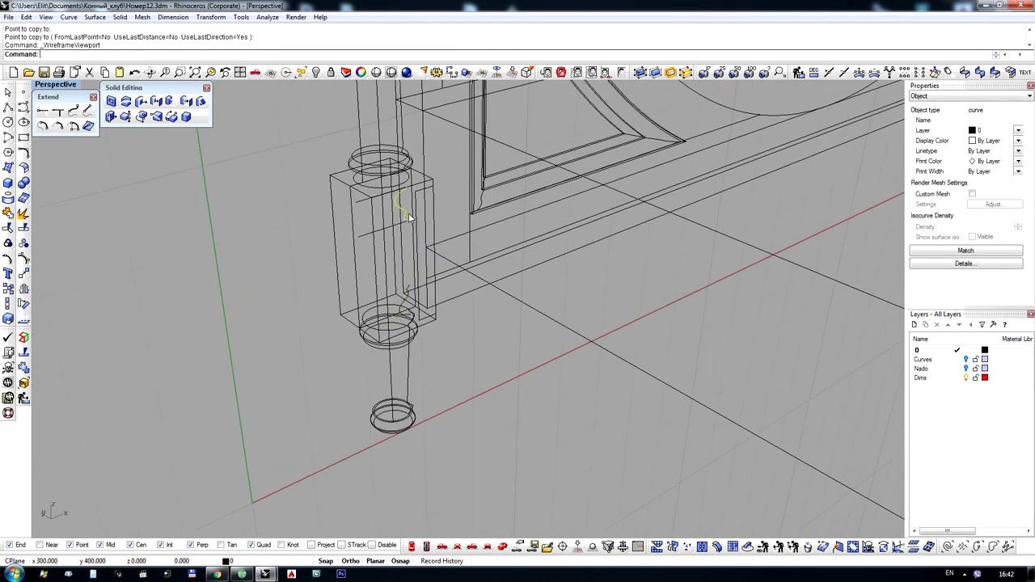
scroll(409, 217, "down", 4)
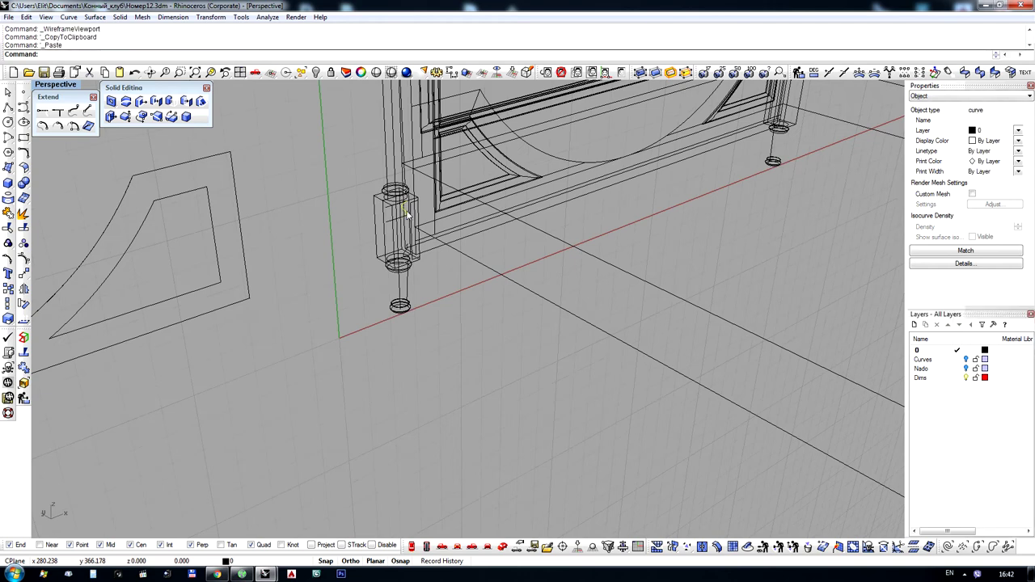
Move the pasted profile curve out beside the nearer footboard leg and set the construction plane to World Top
left_click_drag(698, 395, 705, 397)
scroll(360, 253, "down", 7)
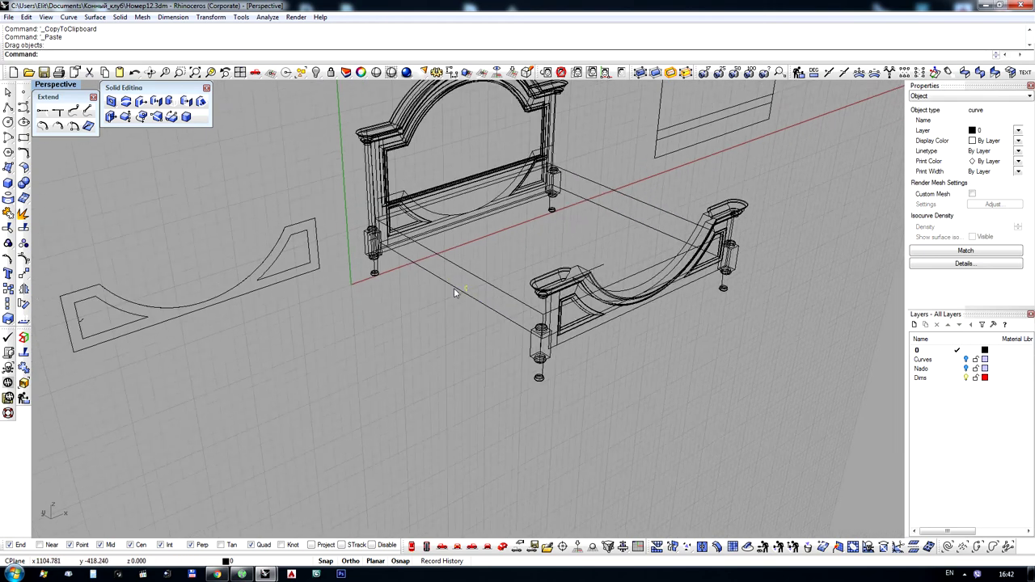
left_click_drag(466, 289, 567, 373)
right_click_drag(568, 374, 427, 260)
scroll(310, 356, "up", 7)
scroll(429, 262, "up", 8)
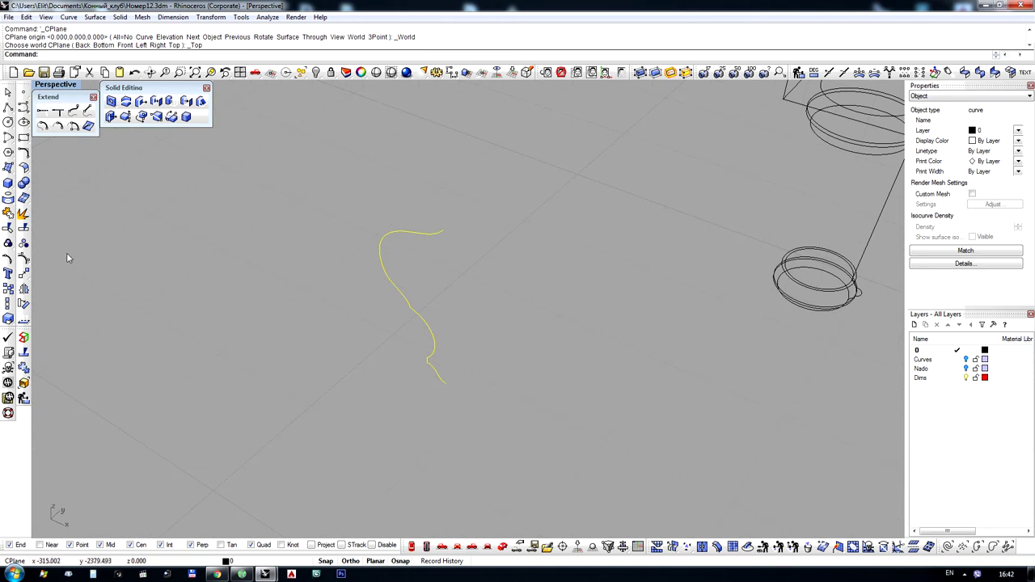
Rotate the pasted profile curve 90 degrees about its upper end
left_click(23, 304)
left_click(439, 231)
scroll(441, 232, "down", 8)
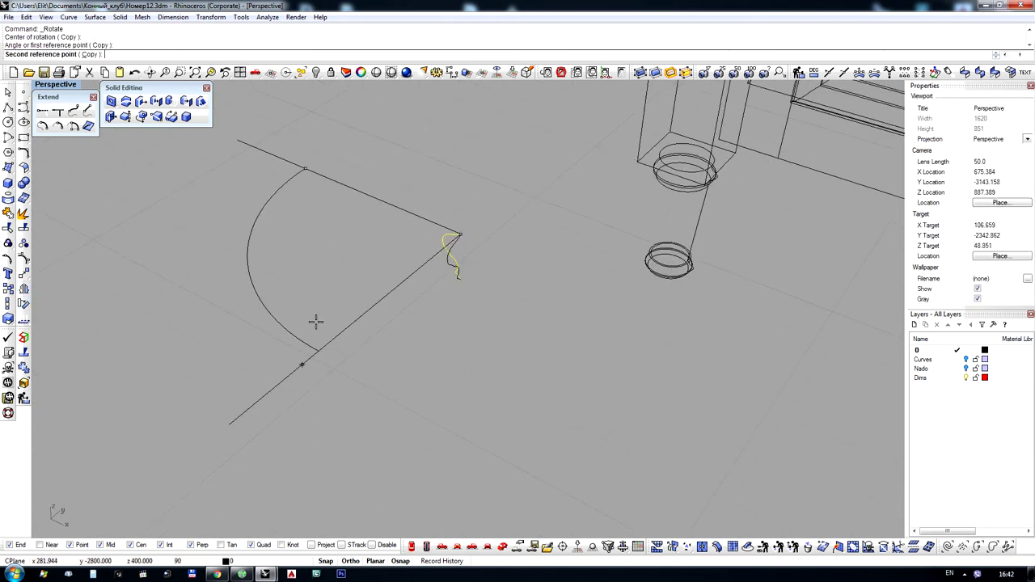
left_click(316, 321)
right_click_drag(527, 261, 339, 200)
scroll(242, 149, "up", 9)
scroll(304, 219, "down", 6)
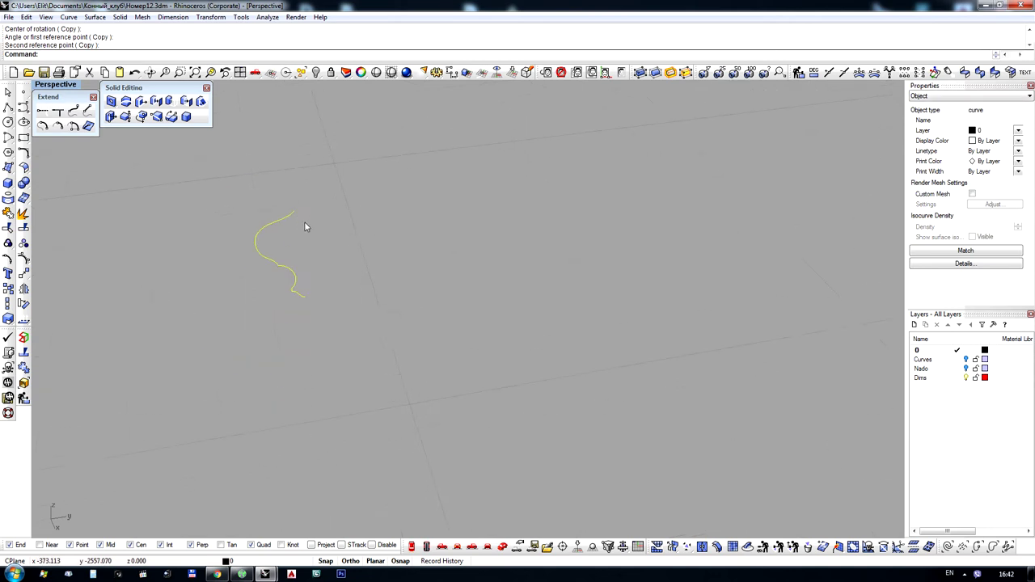
Draw a 3-unit straight segment from the profile's upper end and join it to the profile curve
scroll(304, 227, "down", 2)
left_click(8, 107)
scroll(314, 206, "up", 2)
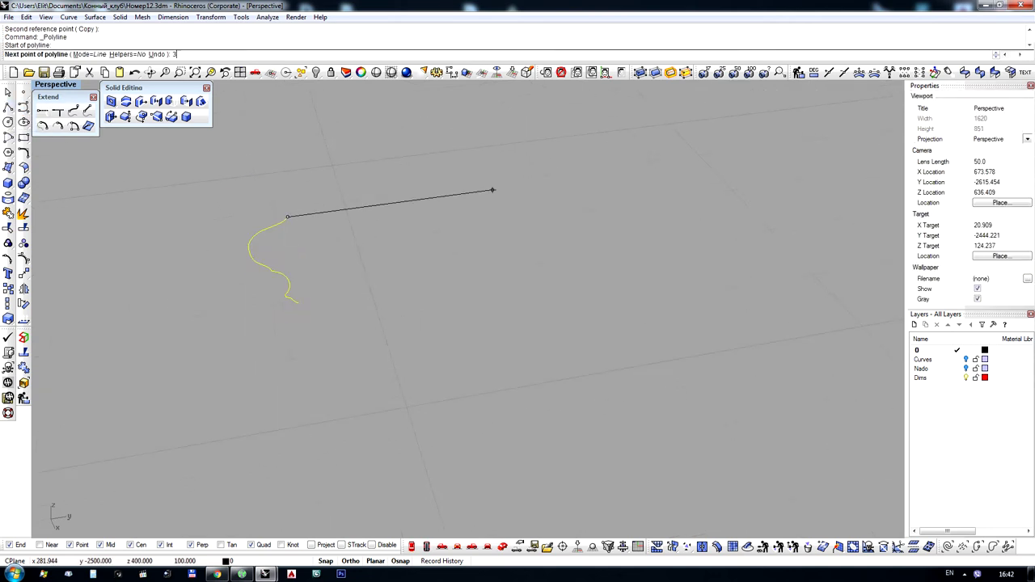
key("Escape")
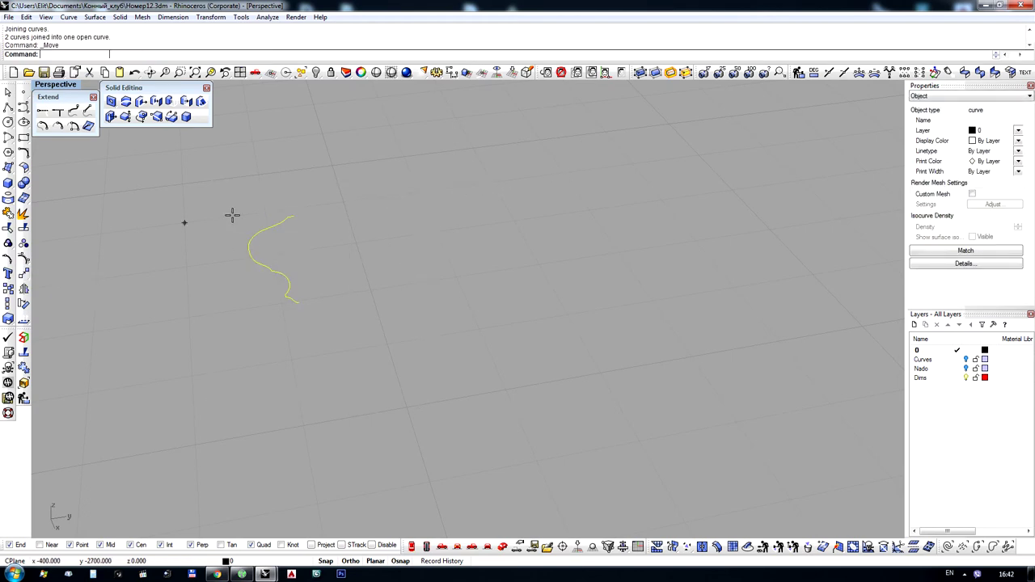
Move the joined profile curve onto the underside of the footboard leg's block
scroll(345, 247, "down", 8)
right_click_drag(622, 262, 408, 285)
scroll(645, 233, "up", 6)
left_click(651, 241)
scroll(408, 285, "down", 8)
right_click_drag(500, 271, 517, 282)
scroll(512, 296, "up", 10)
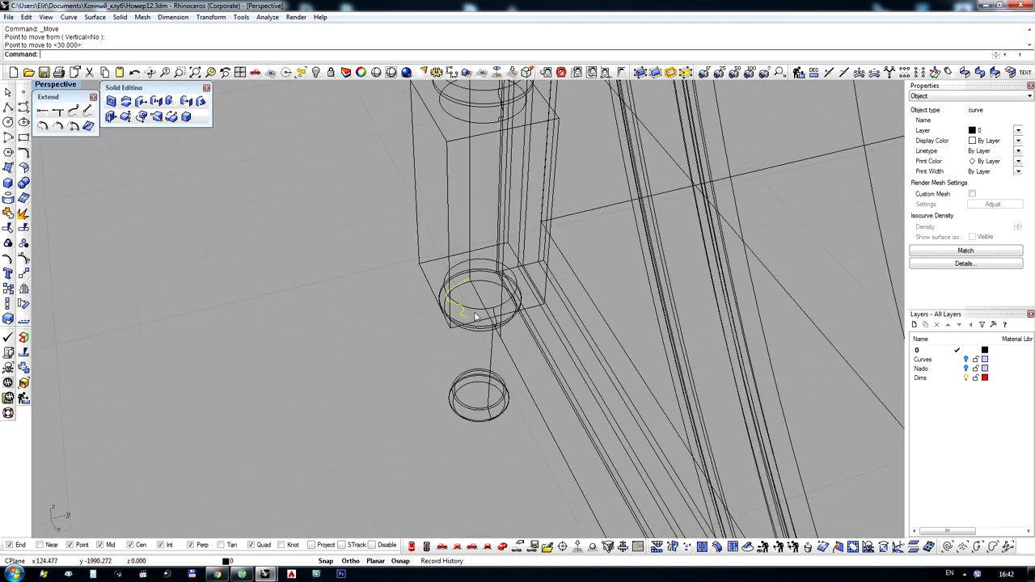
Switch to shaded display and delete the leftover footboard panel copy intersecting the lower part of the headboard
right_click_drag(478, 316, 549, 153)
scroll(435, 234, "down", 5)
scroll(286, 393, "down", 12)
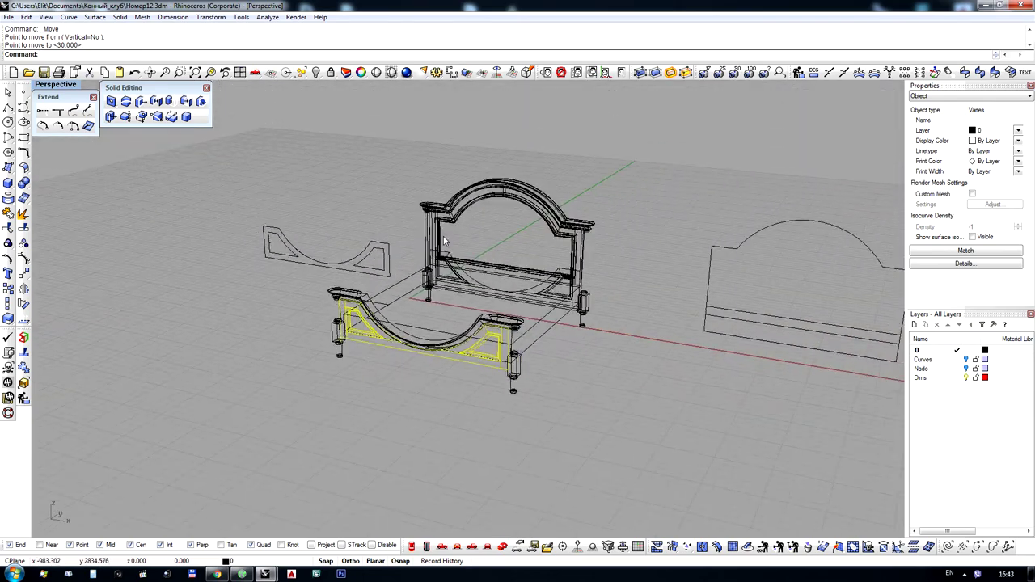
scroll(443, 240, "up", 5)
left_click(421, 181)
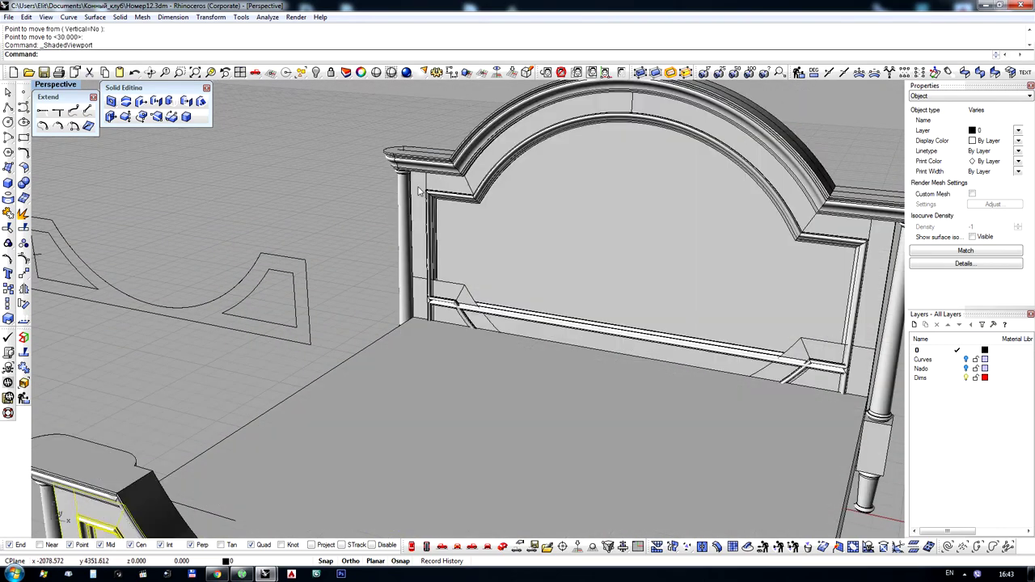
scroll(419, 192, "down", 5)
scroll(126, 366, "up", 6)
scroll(138, 368, "down", 5)
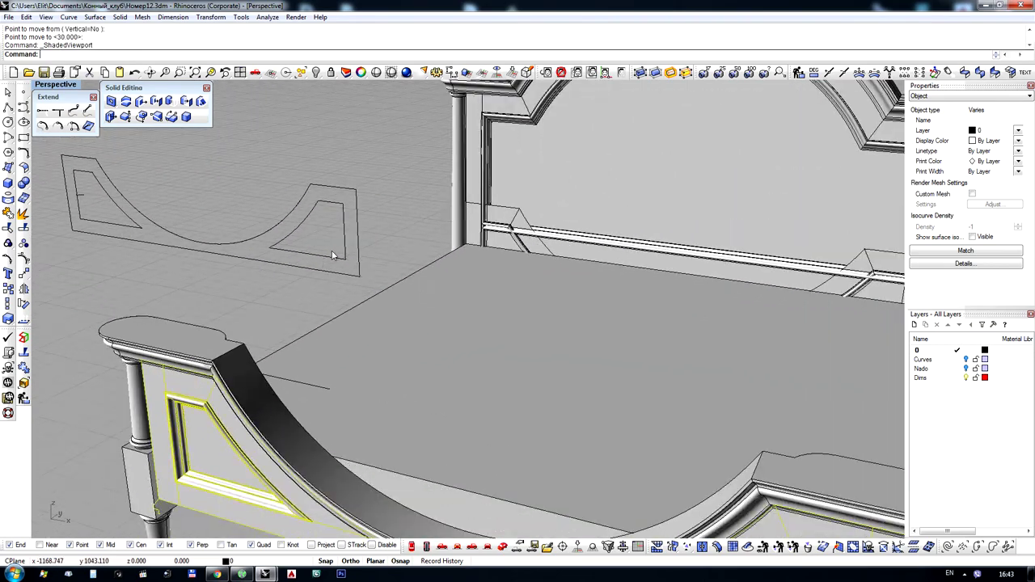
scroll(373, 171, "up", 5)
scroll(373, 172, "down", 5)
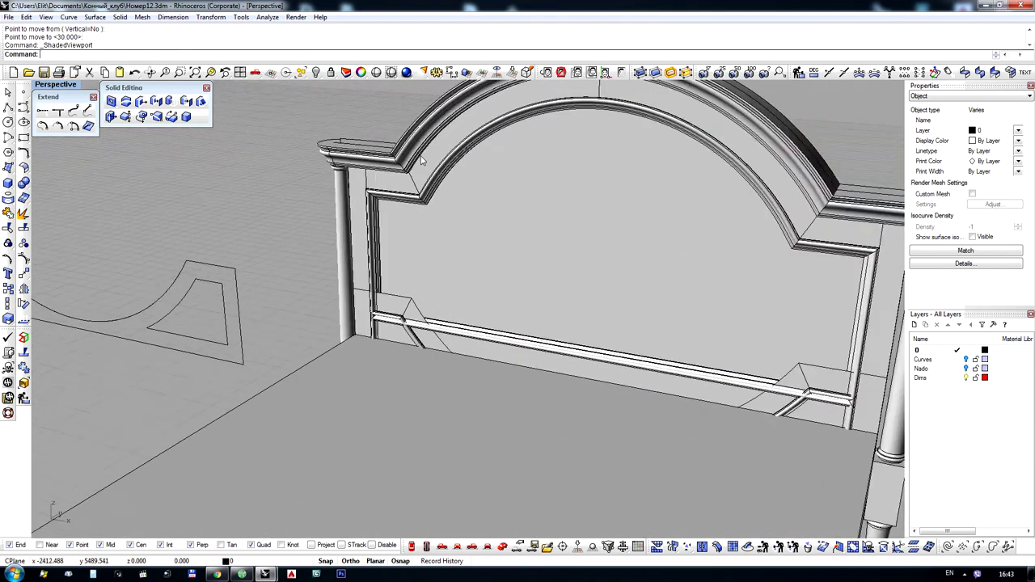
right_click_drag(373, 171, 496, 212)
scroll(253, 293, "up", 5)
left_click(237, 273)
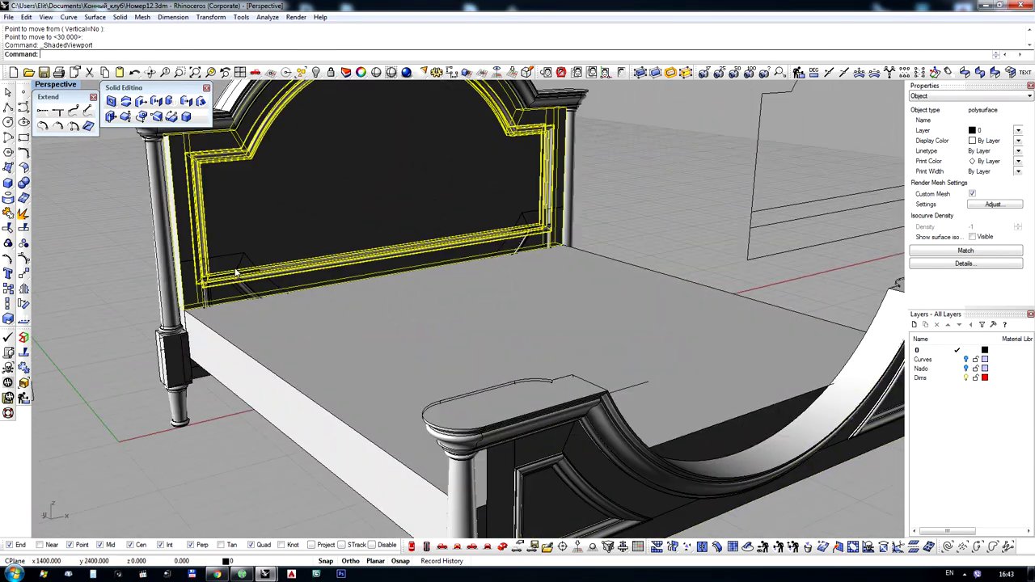
left_click(236, 260)
key("Delete")
Turn on the control points of the profile curve at the footboard leg in wireframe and pull its upper bulge inwards
scroll(227, 254, "down", 5)
right_click_drag(477, 323, 199, 276)
scroll(199, 274, "up", 10)
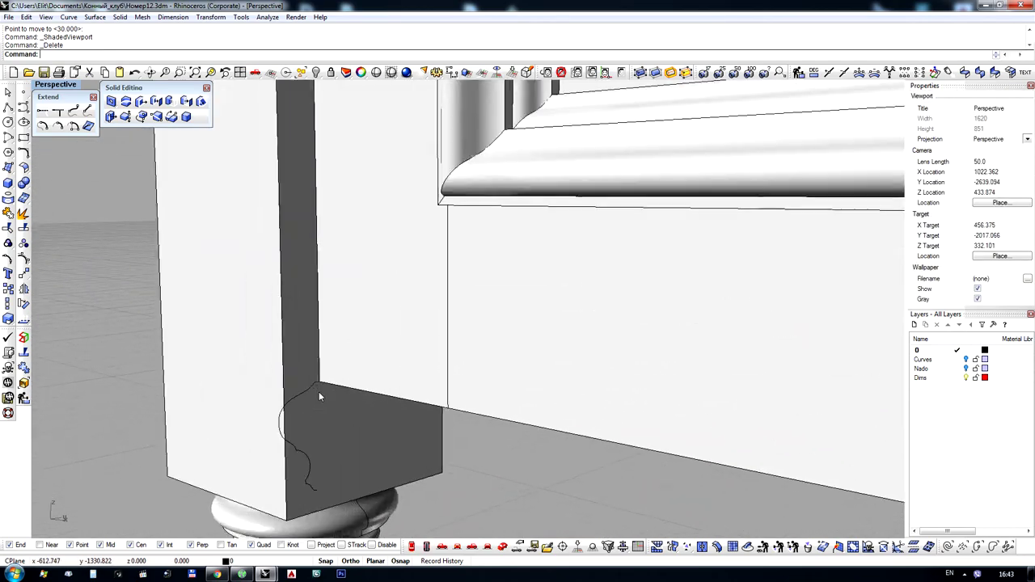
left_click(300, 391)
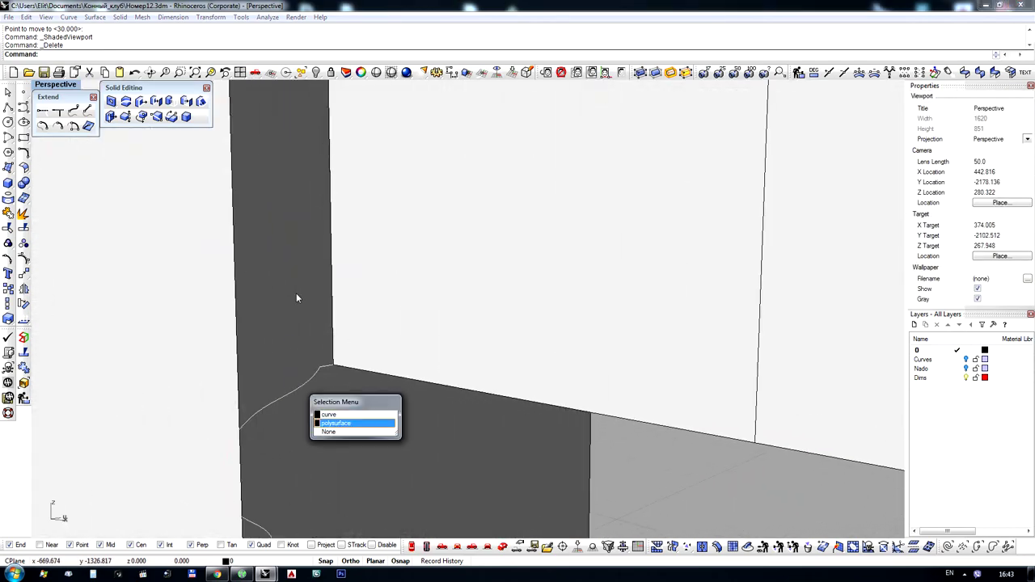
left_click(327, 415)
scroll(277, 310, "down", 8)
right_click_drag(277, 311, 254, 363)
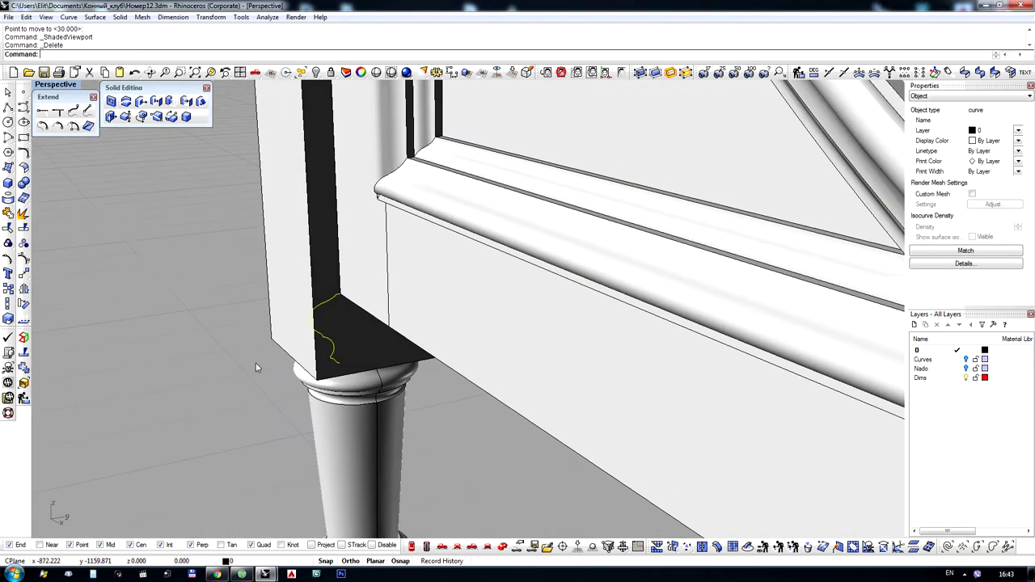
scroll(297, 302, "up", 4)
key("ctrl+alt+w")
left_click(210, 72)
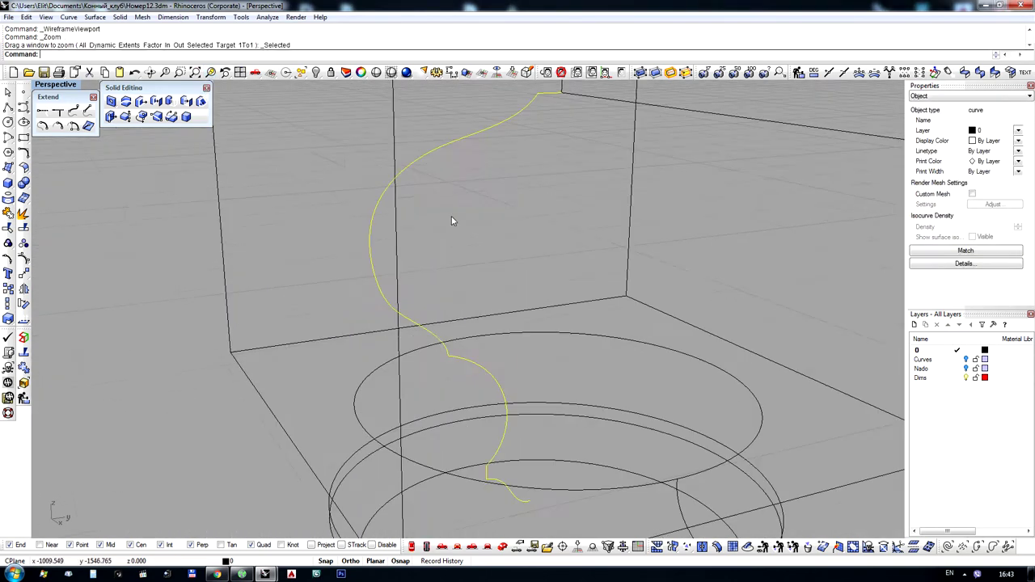
left_click(10, 260)
left_click_drag(299, 160, 379, 332)
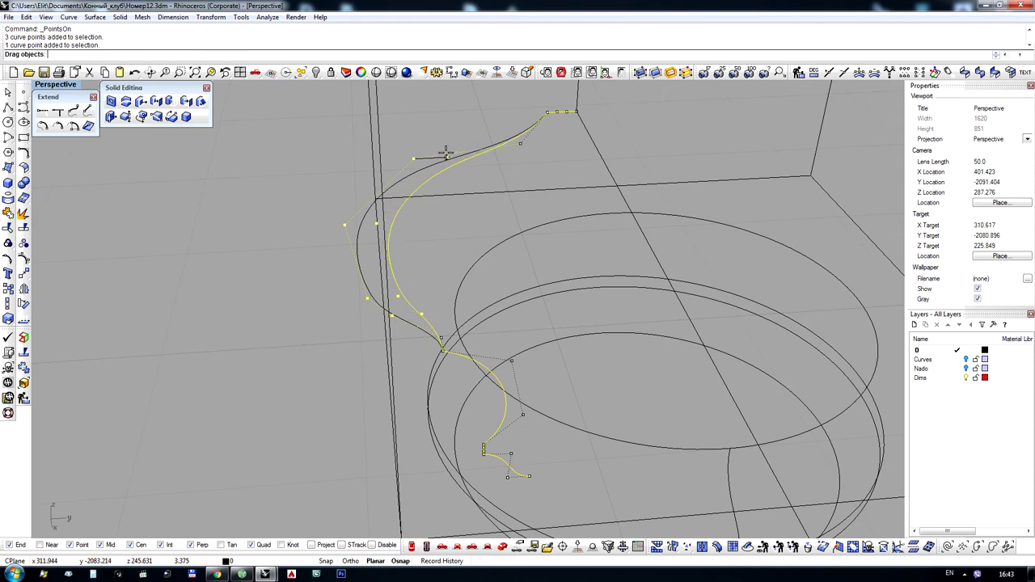
left_click(441, 207)
Shift the two control points at the notch between the profile's two bulges inwards
scroll(443, 211, "down", 3)
mouse_move(449, 218)
right_mouse_down()
mouse_move(469, 164)
mouse_move(455, 230)
right_mouse_up()
scroll(453, 271, "up", 4)
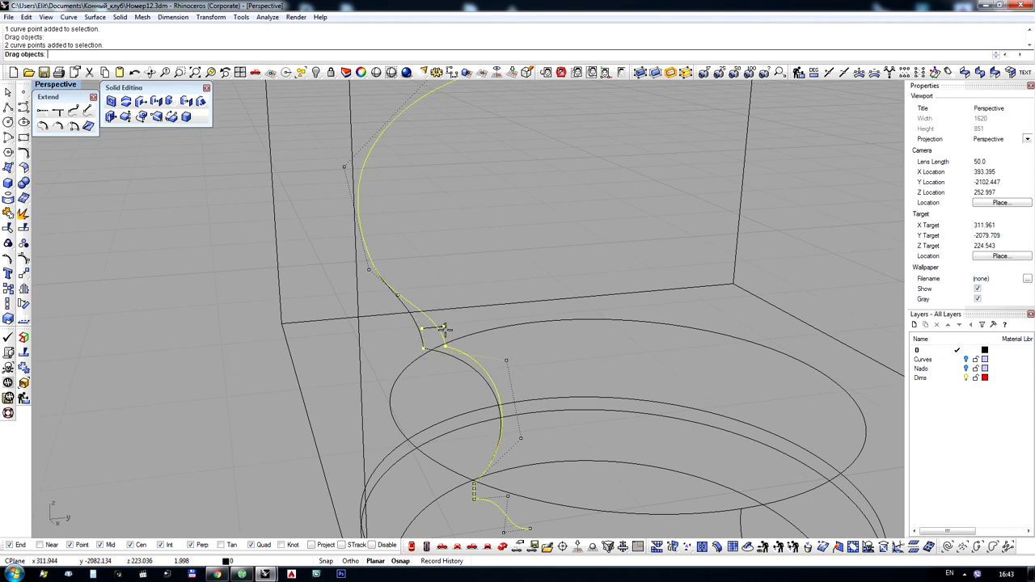
scroll(382, 239, "down", 3)
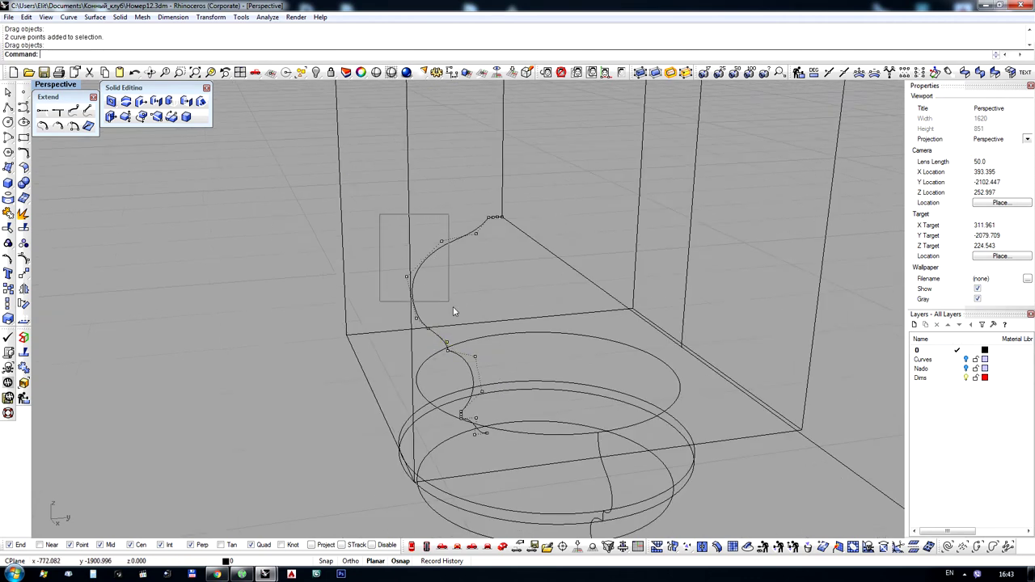
Readjust the four control points of the profile's upper bulge to refine its depth
scroll(361, 219, "up", 2)
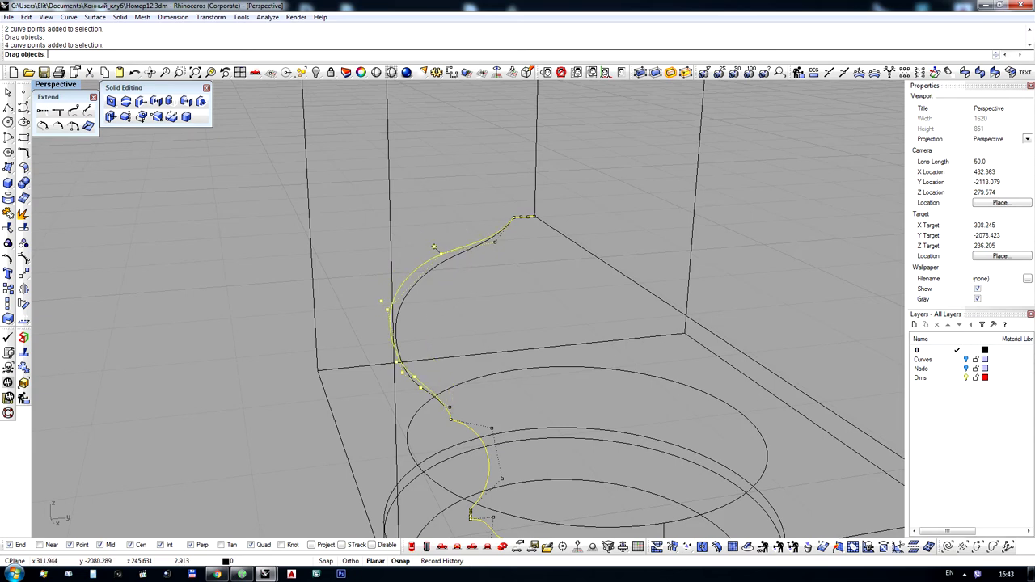
scroll(438, 199, "down", 5)
mouse_move(442, 272)
right_mouse_down()
mouse_move(448, 224)
mouse_move(452, 263)
right_mouse_up()
Reposition the single control point just above the profile's notch and turn off the control points
scroll(440, 322, "up", 8)
scroll(440, 324, "up", 3)
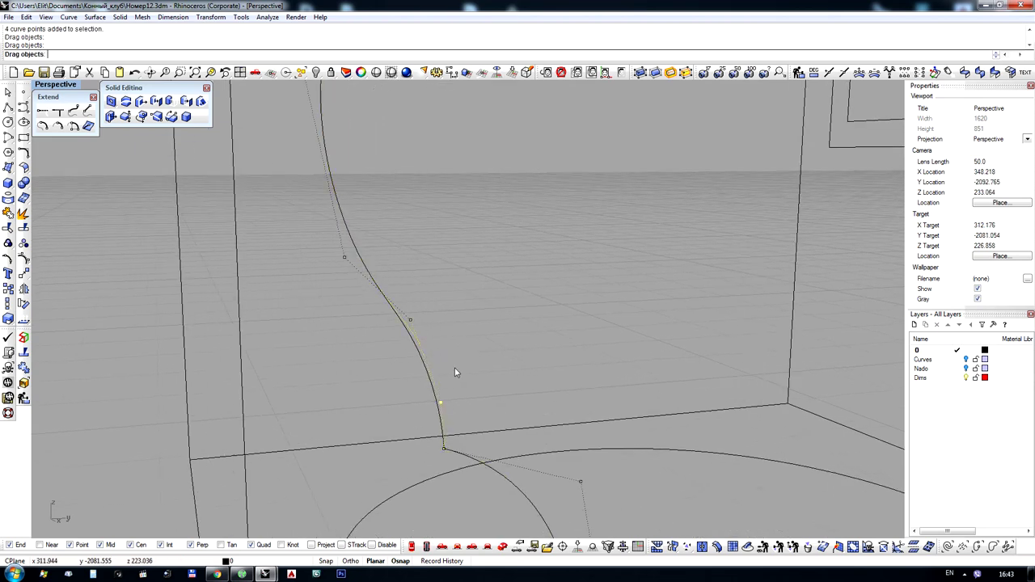
left_click(526, 305)
scroll(433, 288, "down", 12)
right_click_drag(433, 278, 451, 268)
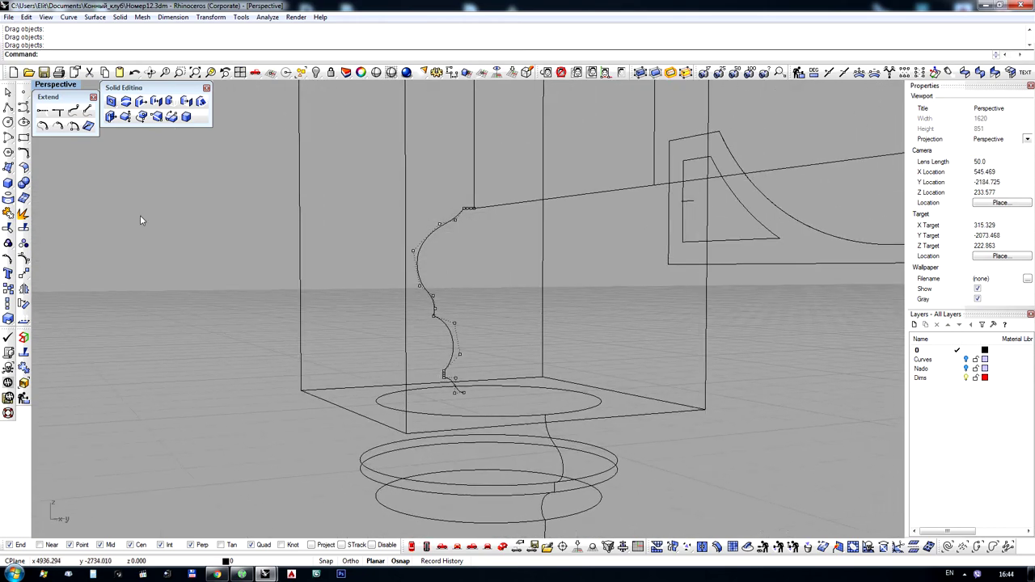
right_click(27, 259)
Extrude the reshaped profile curve 2000 units along the footboard panel's lower edge to the opposite leg
right_click_drag(408, 234, 417, 268)
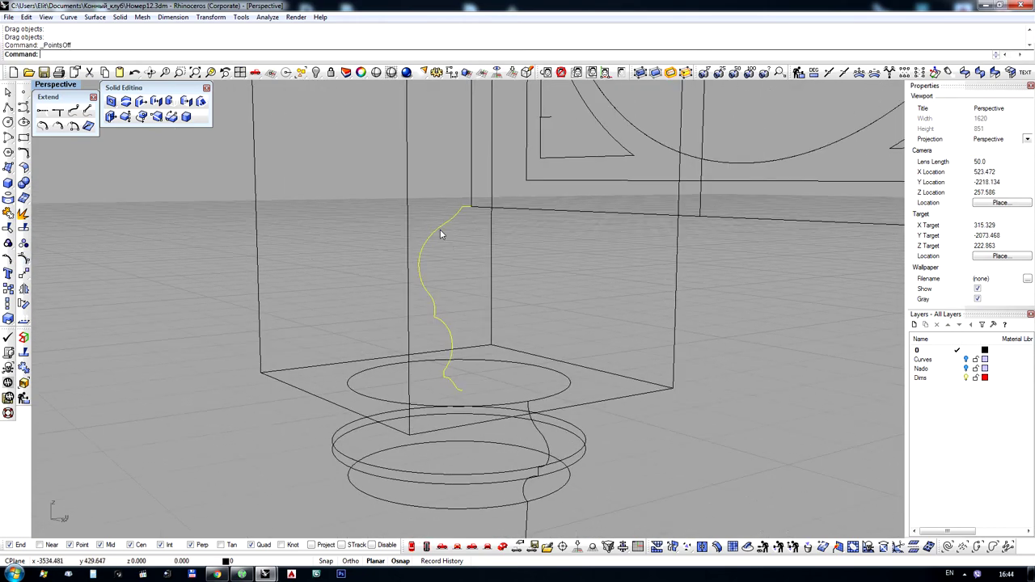
right_click_drag(441, 234, 420, 290)
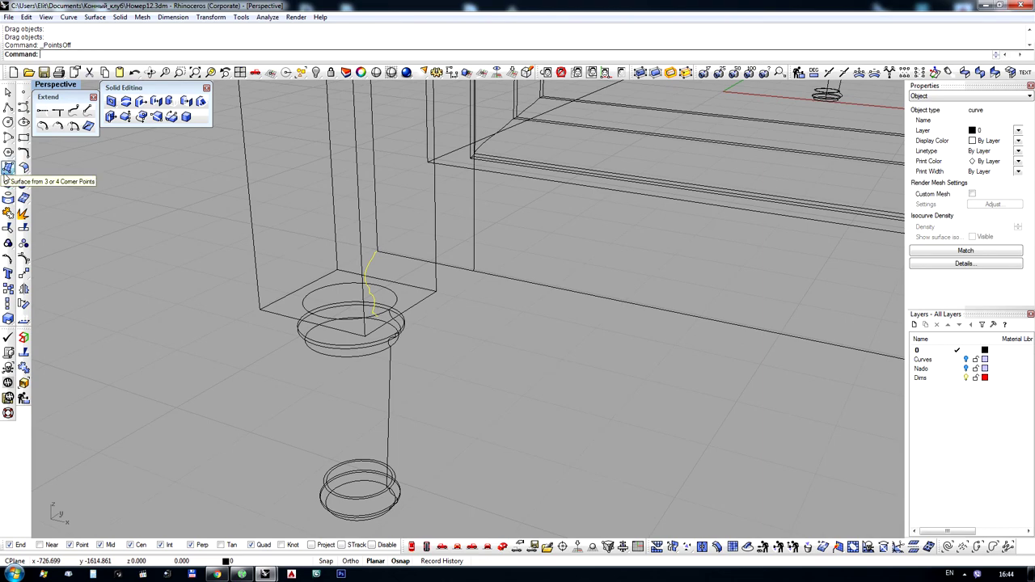
left_click(85, 185)
scroll(267, 218, "down", 11)
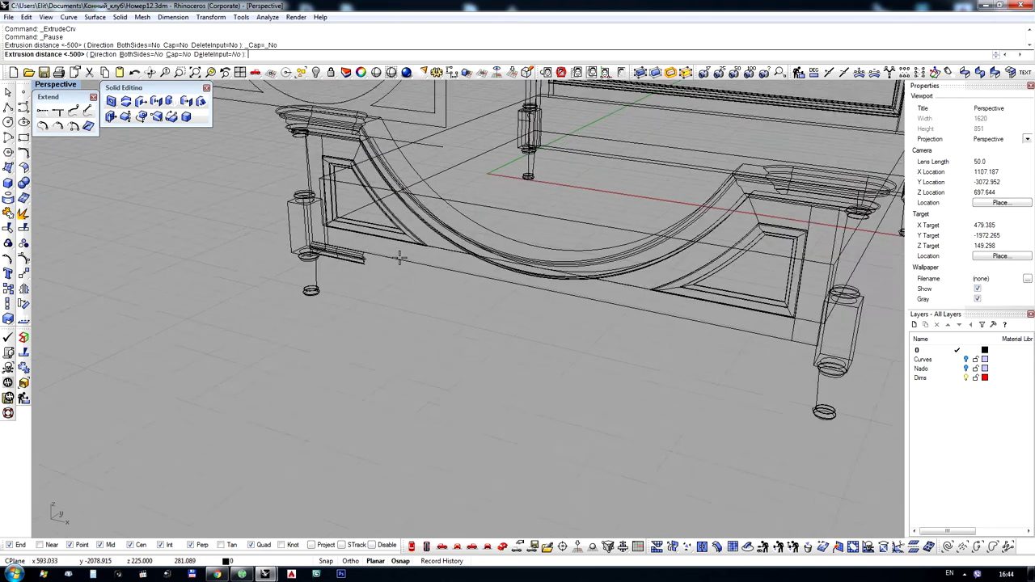
right_click_drag(399, 254, 490, 244)
scroll(796, 241, "up", 6)
right_click_drag(837, 239, 870, 240)
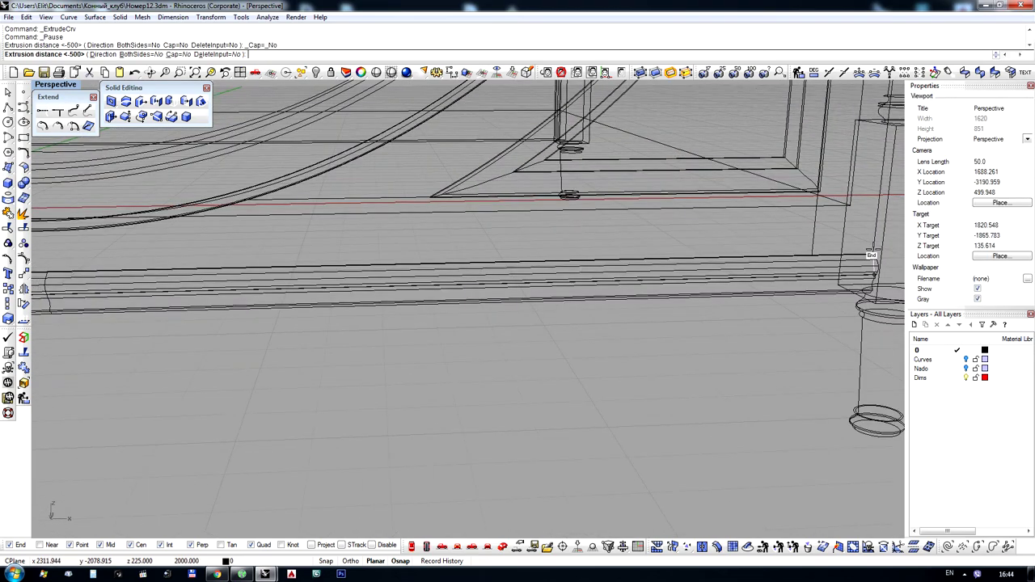
key("Escape")
Examine the extruded moulding along the footboard's lower edge in shaded display
left_click(708, 343)
mouse_move(759, 327)
right_mouse_down()
mouse_move(667, 237)
mouse_move(573, 238)
right_mouse_up()
scroll(349, 280, "up", 15)
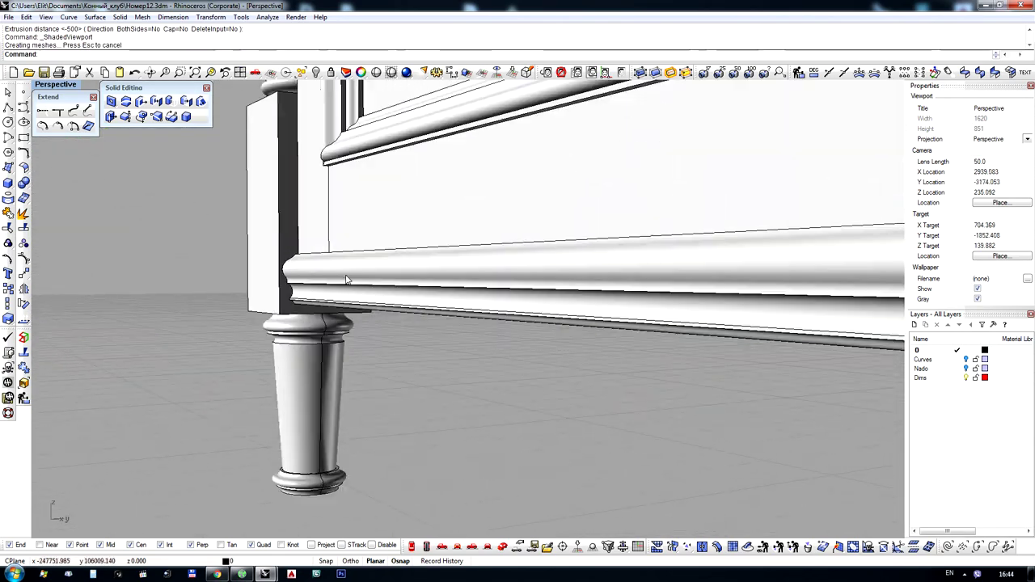
scroll(304, 304, "down", 6)
scroll(303, 307, "down", 5)
right_click_drag(344, 306, 461, 371)
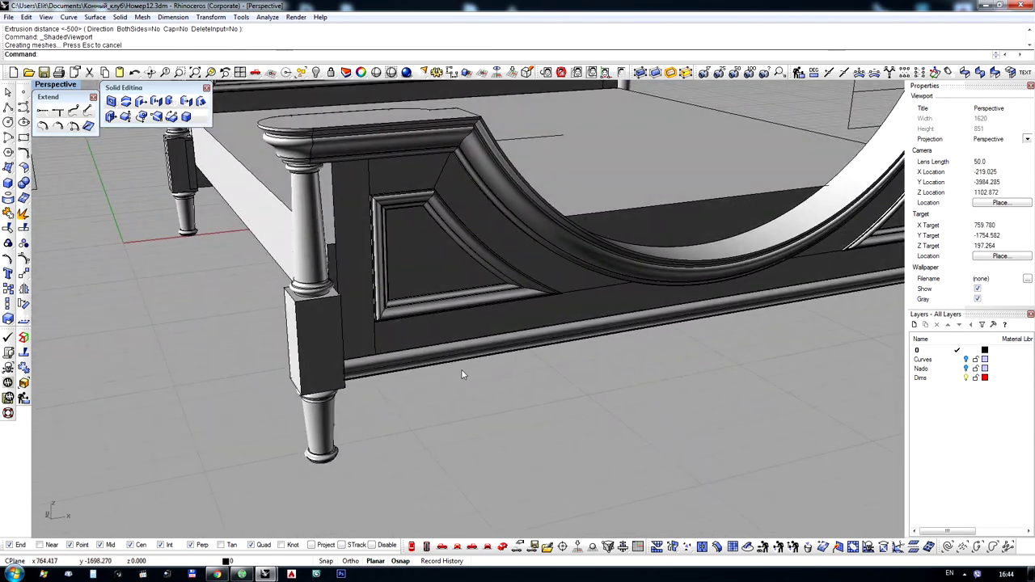
scroll(461, 370, "down", 7)
Review the whole bed in rendered display from several sides and return to shaded display
left_click(612, 272)
right_click_drag(611, 330, 578, 292)
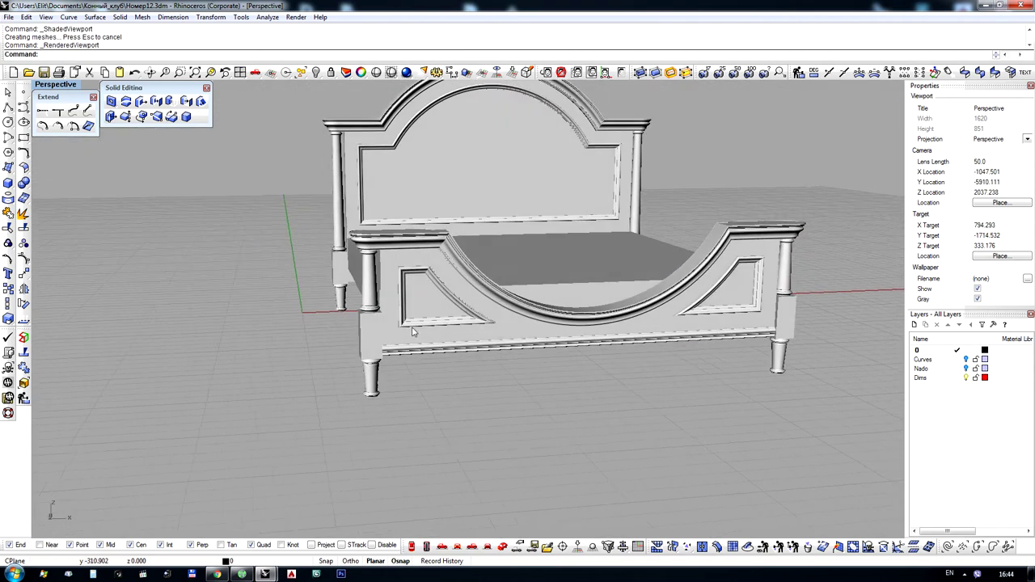
scroll(415, 332, "down", 2)
right_click_drag(415, 332, 489, 296)
scroll(480, 304, "up", 2)
middle_click(480, 304)
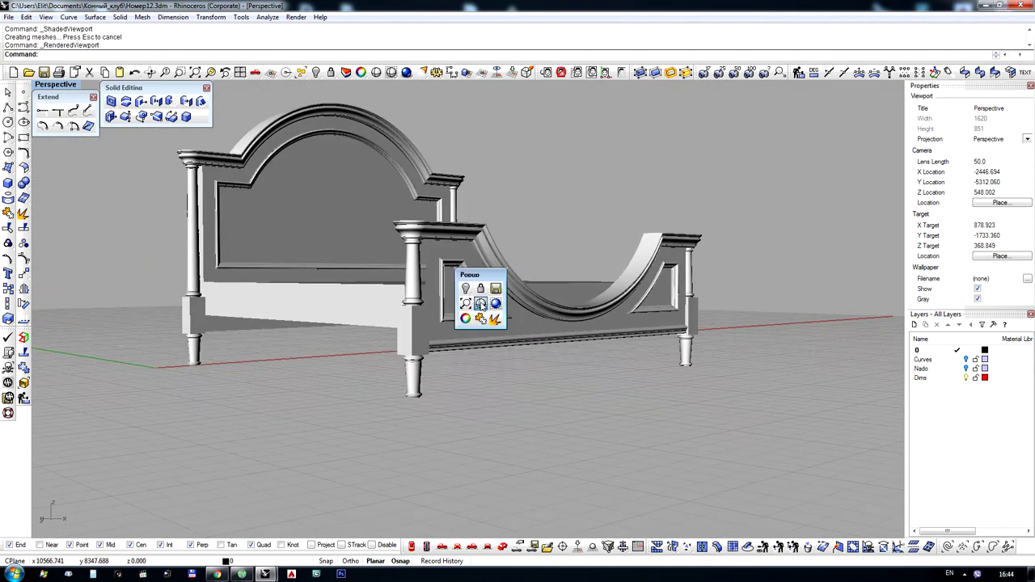
left_click(480, 304)
Move the profile curve from the footboard leg to the free area beside the near headboard leg
scroll(469, 388, "up", 4)
scroll(485, 349, "down", 8)
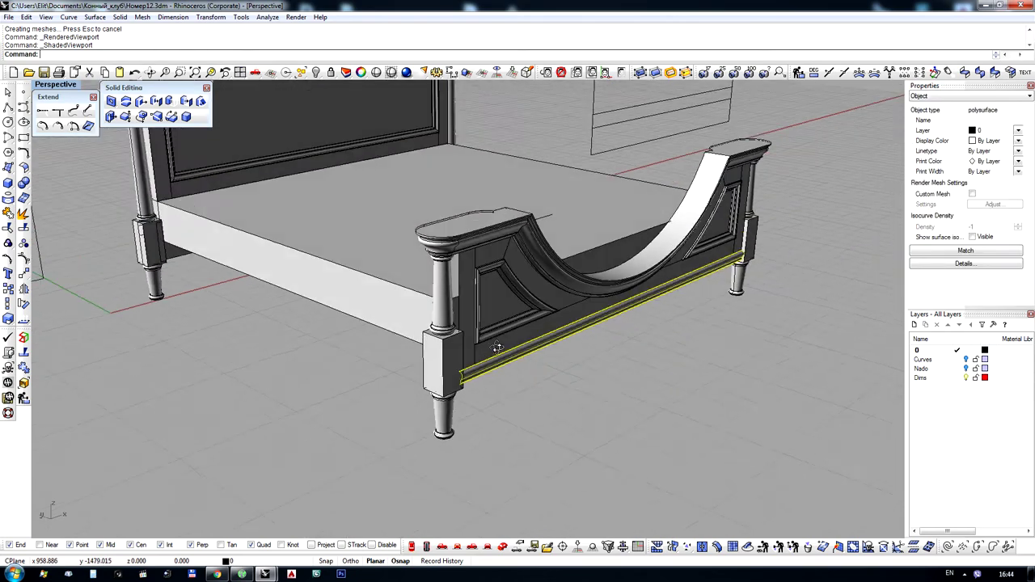
right_click_drag(496, 348, 566, 366)
scroll(501, 368, "up", 6)
left_click_drag(364, 480, 570, 398)
scroll(528, 423, "down", 7)
left_click_drag(266, 379, 224, 345)
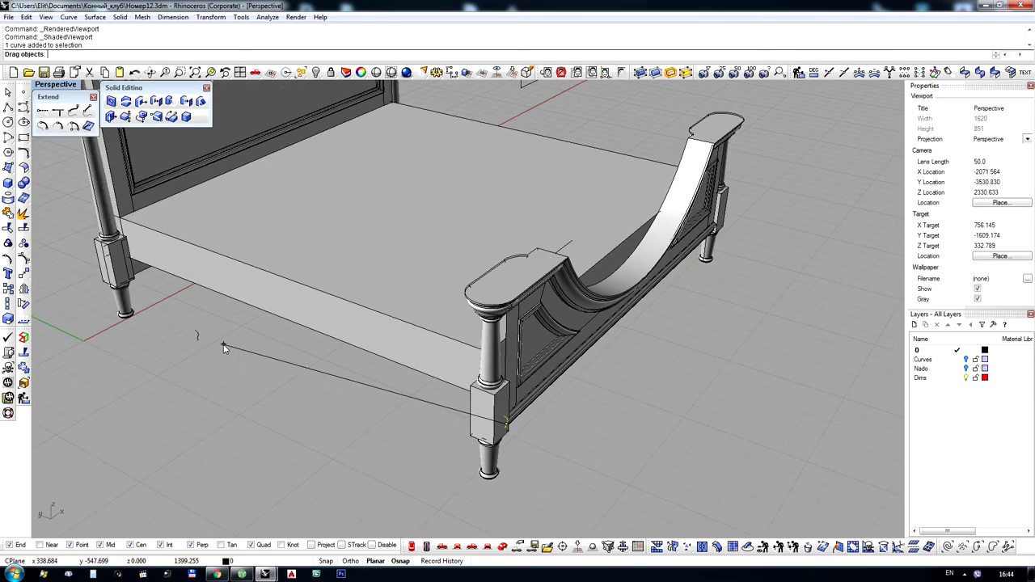
Delete the two old profile curves at the headboard leg's block in wireframe display
scroll(132, 284, "up", 5)
key("ctrl+alt+w")
scroll(113, 242, "up", 3)
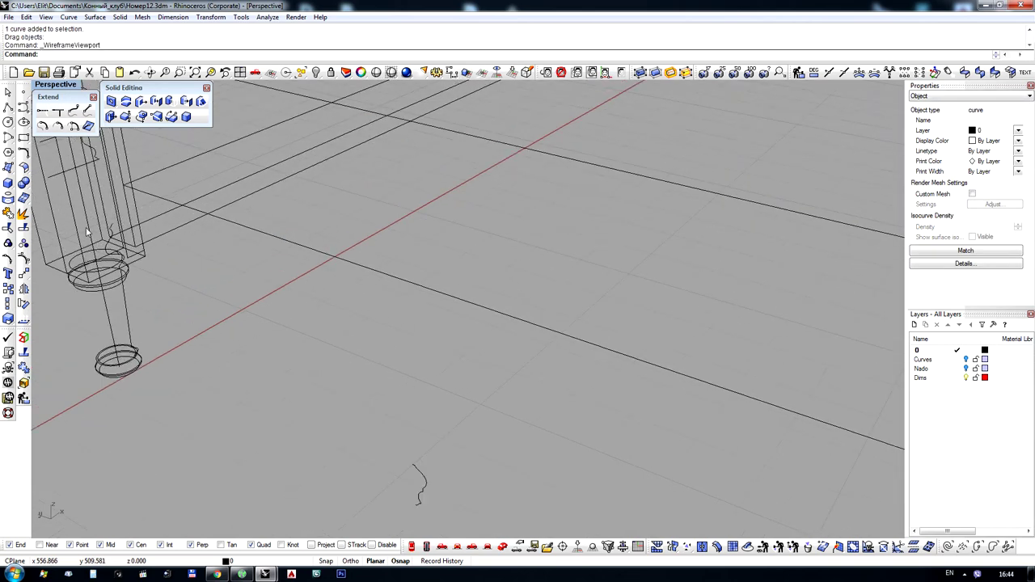
left_click(126, 229)
scroll(197, 329, "down", 5)
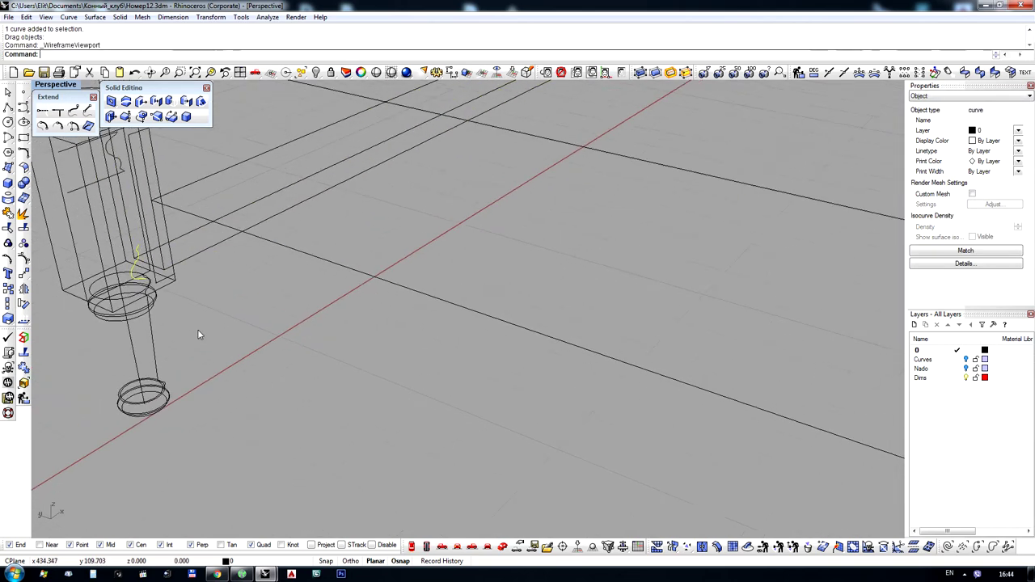
scroll(142, 199, "up", 4)
key("Delete")
left_click(136, 209)
key("Delete")
scroll(229, 166, "down", 5)
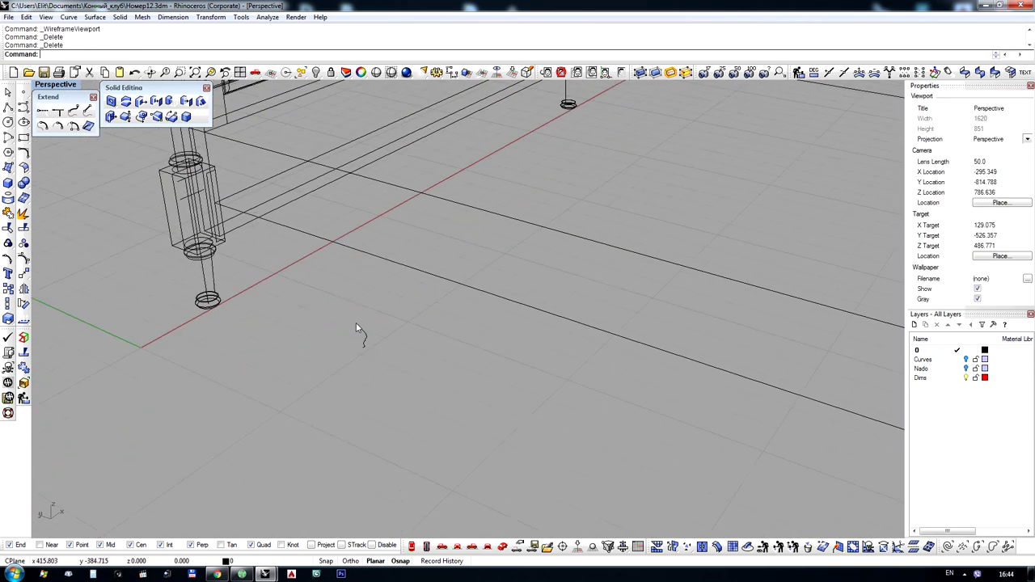
Rotate the profile curve horizontally and remove its short straight upper segment, joining the remaining four curves
key("ctrl+alt+s")
scroll(364, 336, "up", 4)
left_click(367, 335)
scroll(310, 262, "up", 3)
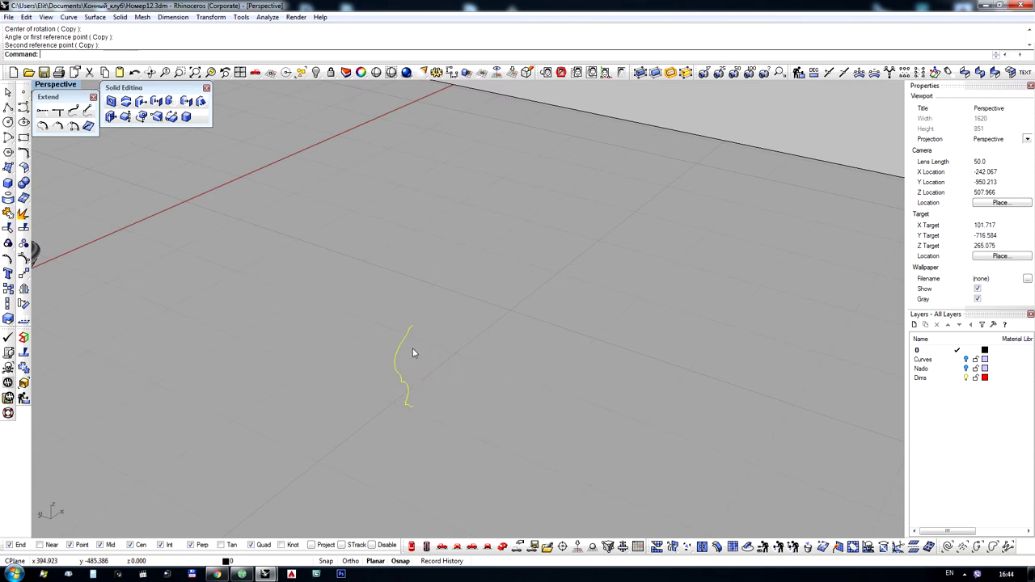
scroll(416, 343, "up", 4)
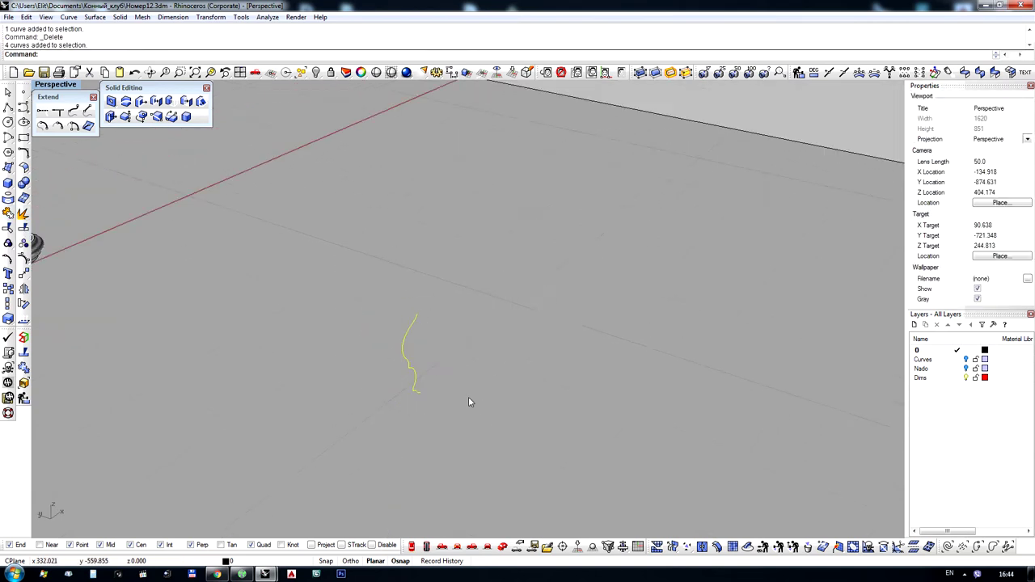
Move the joined profile curve by its upper end to the upper corner of the outline on the headboard leg's block
left_click(25, 275)
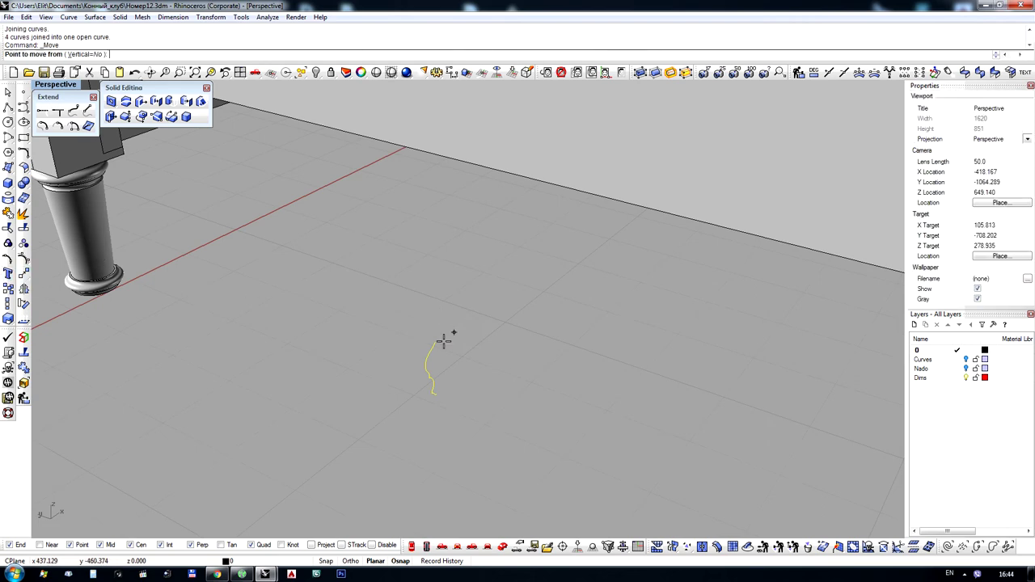
scroll(516, 356, "down", 4)
scroll(476, 399, "down", 3)
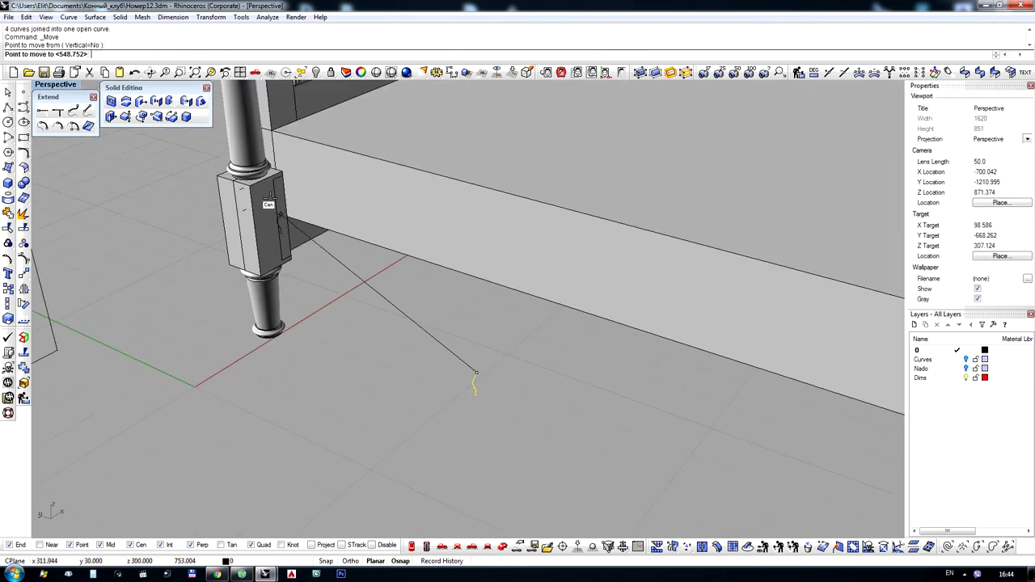
scroll(270, 195, "up", 5)
left_click(274, 161)
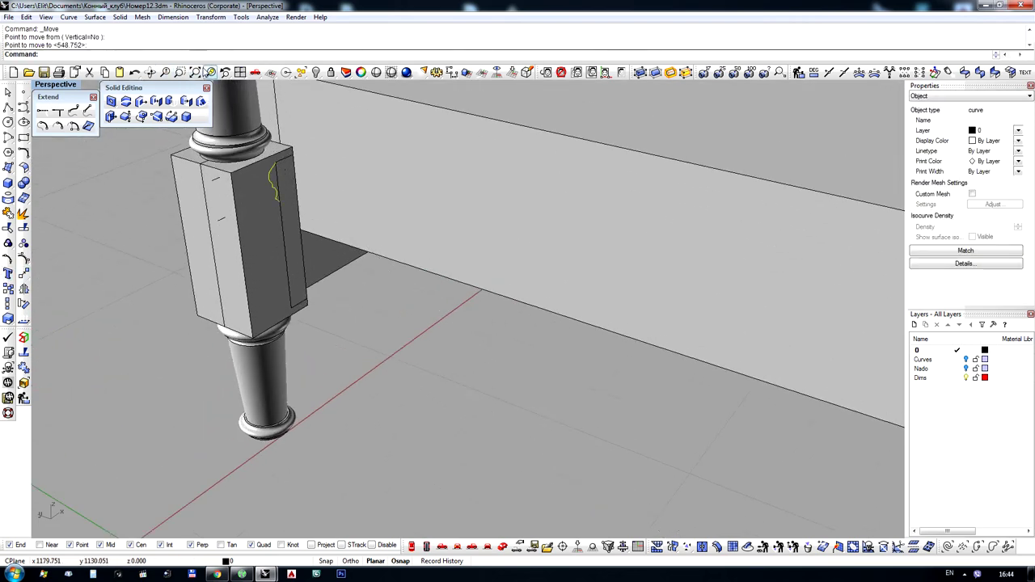
left_click(209, 72)
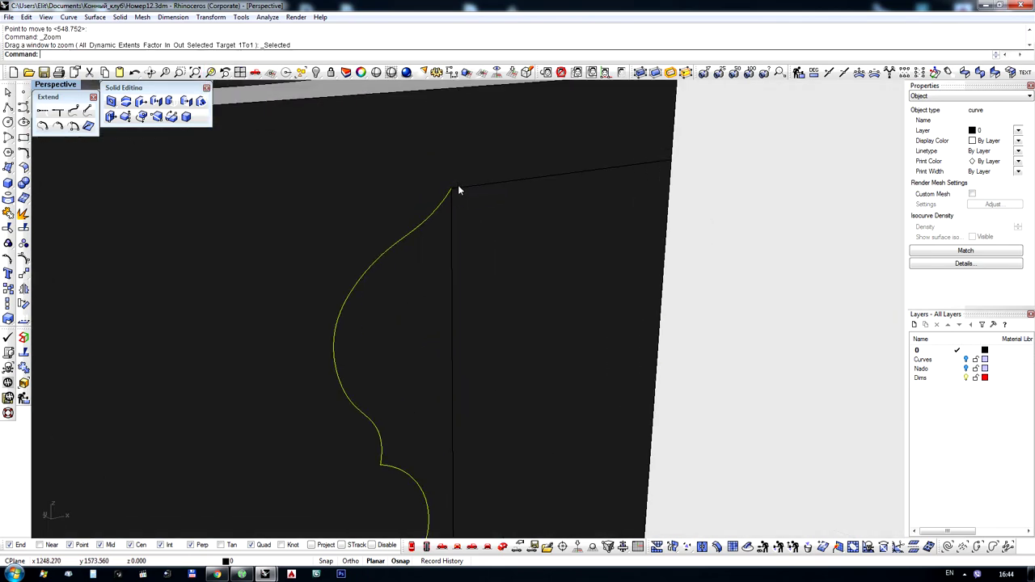
scroll(459, 242, "down", 8)
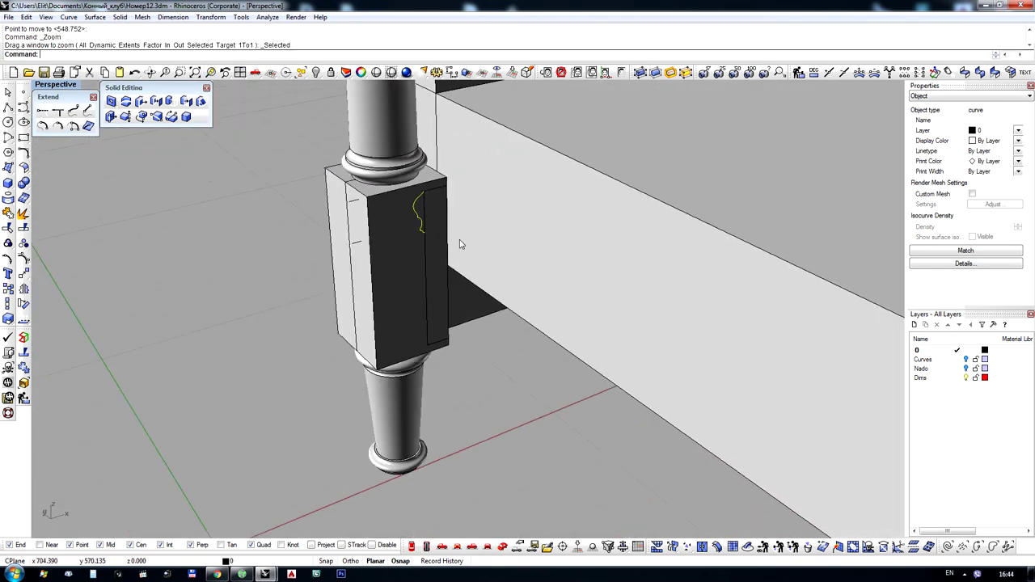
Paste a copy of the profile curve and rotate it 180 degrees about the outline's mid-height onto the block's lower end
key("ctrl+v")
scroll(461, 244, "up", 4)
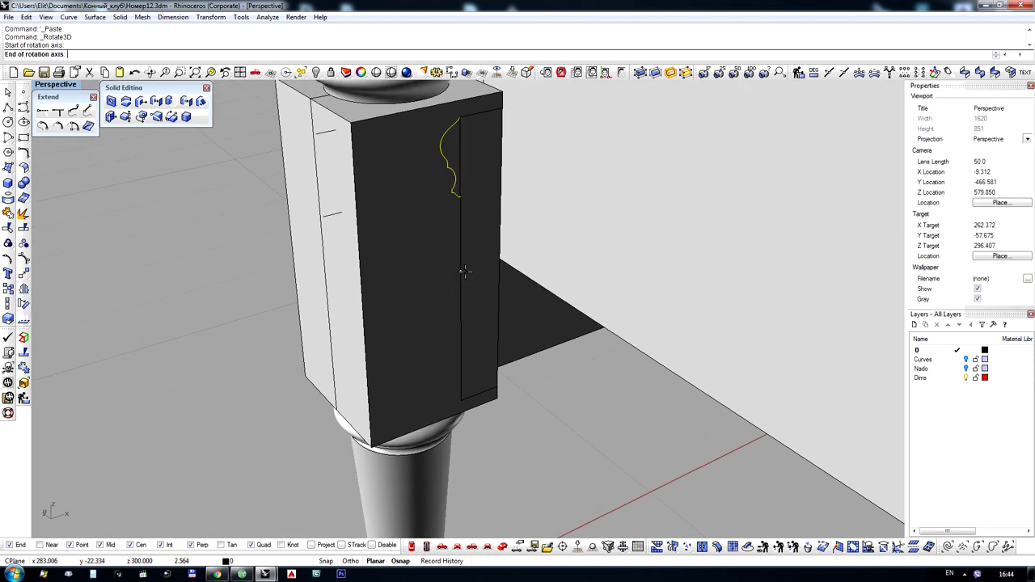
scroll(463, 271, "down", 4)
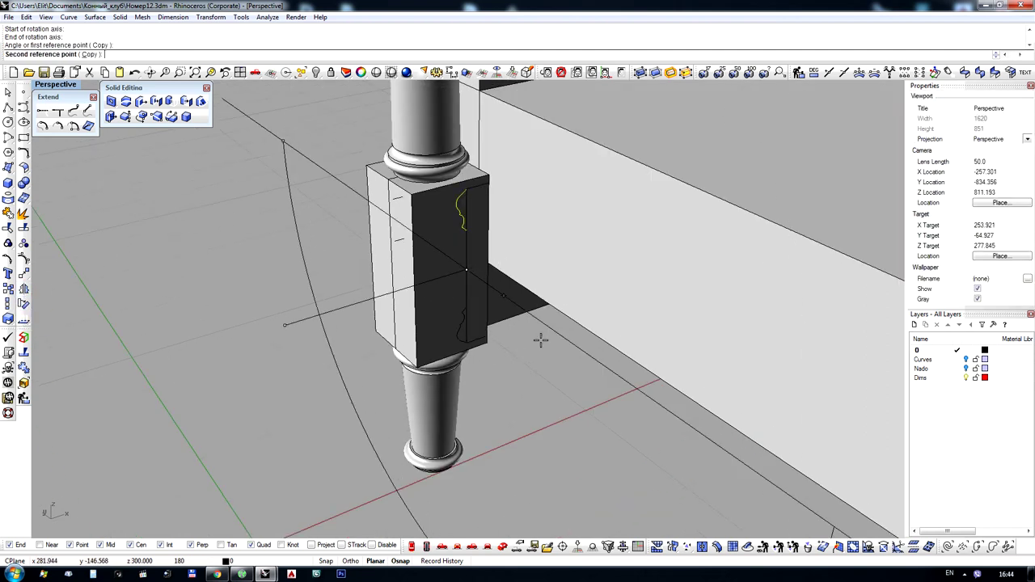
left_click(596, 324)
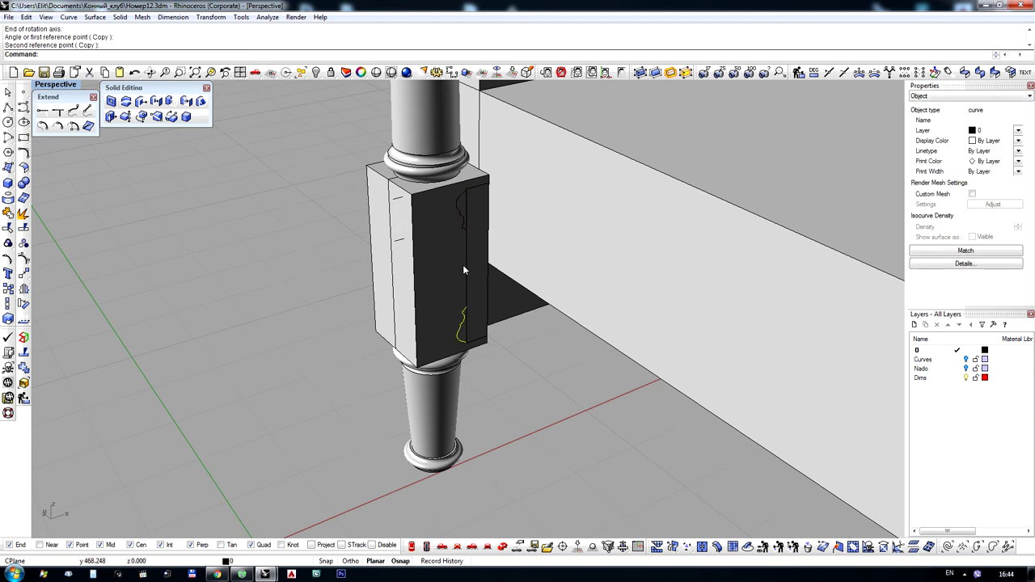
Select the outline and both profile curves in wireframe display and move them to the free area beside the headboard leg
key("ctrl+alt+w")
left_click(476, 280, "shift")
scroll(476, 280, "up", 3)
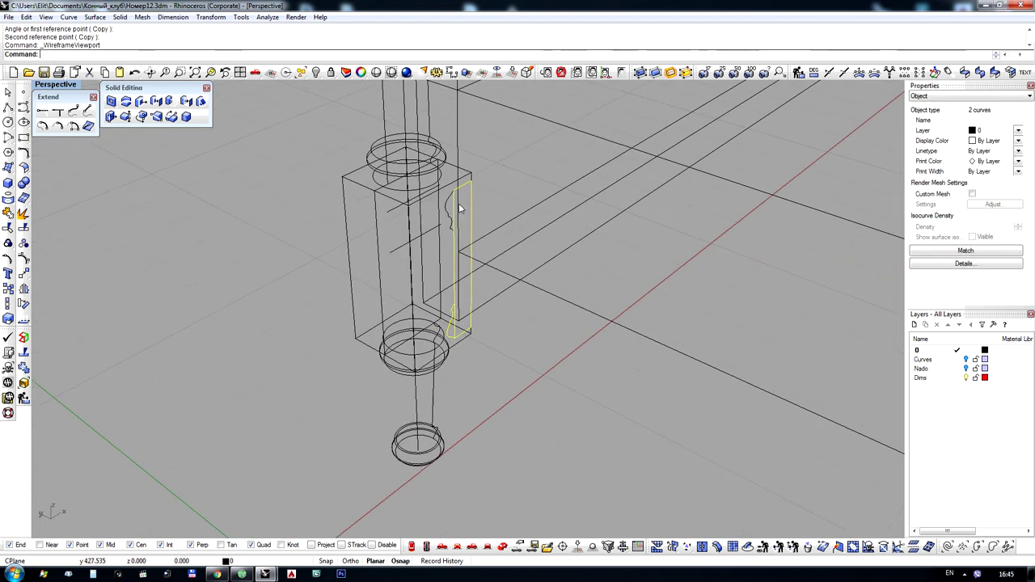
scroll(451, 368, "down", 5)
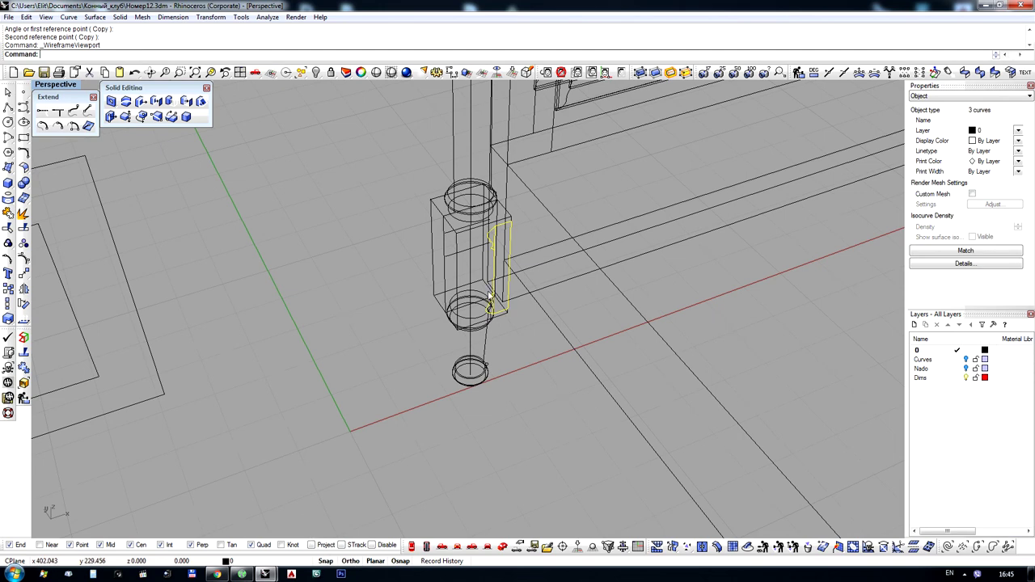
left_click_drag(495, 293, 362, 344)
Trim the outline's edge segments behind the two profile curves and join the pieces into one closed curve
scroll(319, 291, "up", 8)
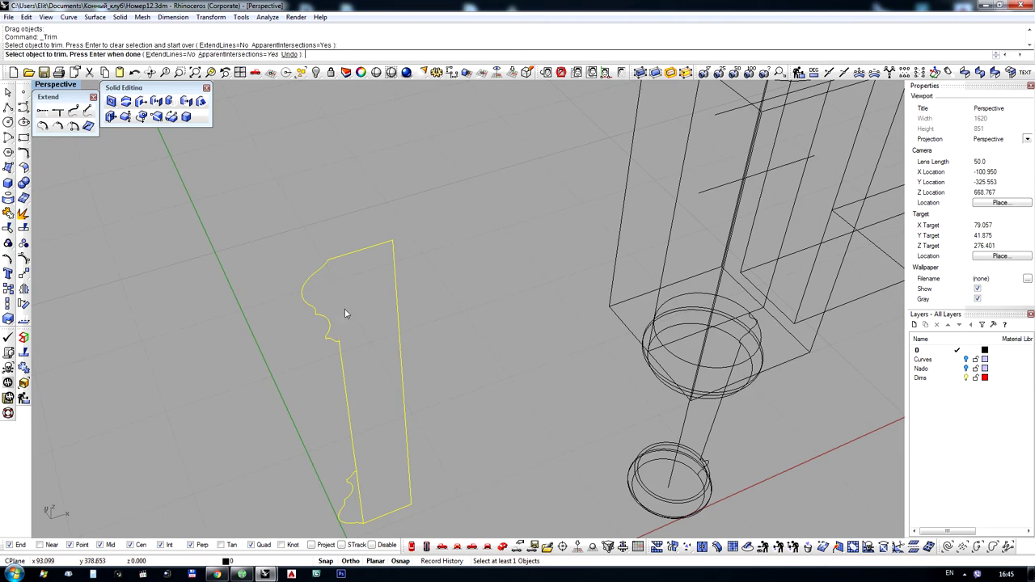
left_click(360, 492)
key("Return")
scroll(370, 259, "down", 8)
key("ctrl+j")
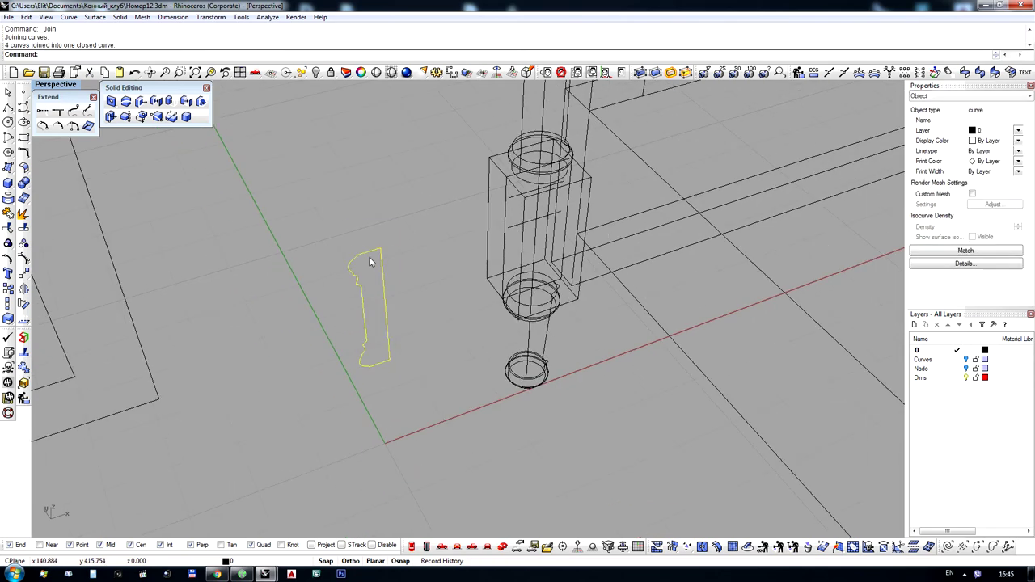
Move the closed profile back onto the headboard leg's block and extrude it as a capped solid to the footboard leg's block
left_click(370, 258)
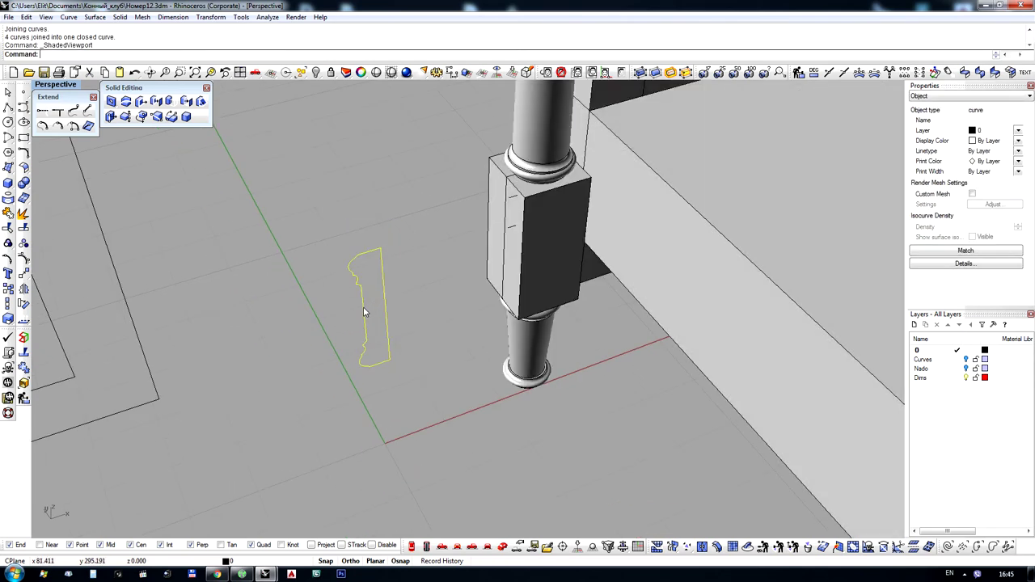
left_click_drag(423, 285, 523, 278)
left_click(10, 184)
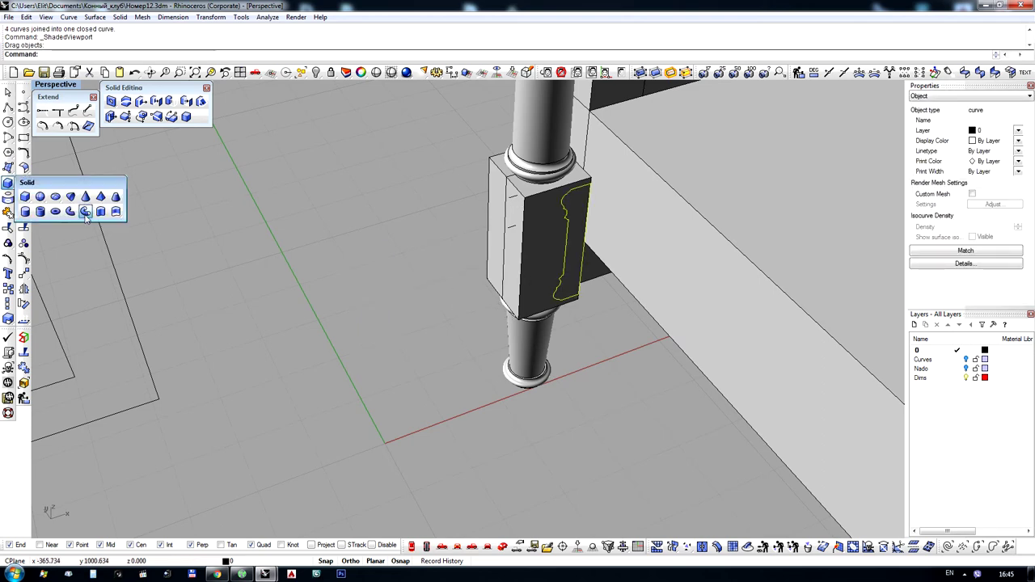
left_click(87, 214)
scroll(388, 151, "down", 12)
right_click_drag(481, 159, 577, 143)
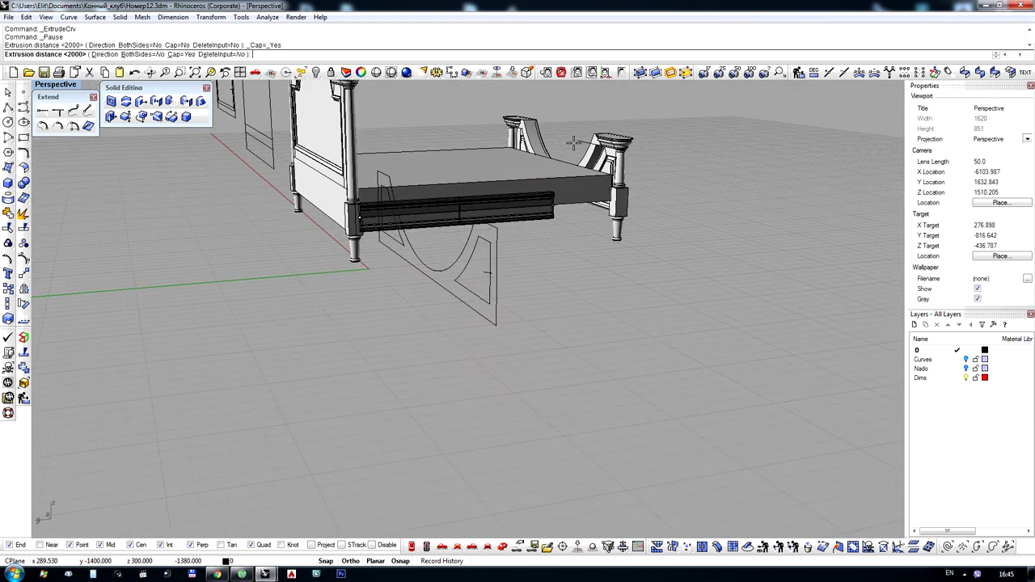
scroll(608, 194, "up", 14)
left_click(633, 266)
scroll(569, 236, "down", 10)
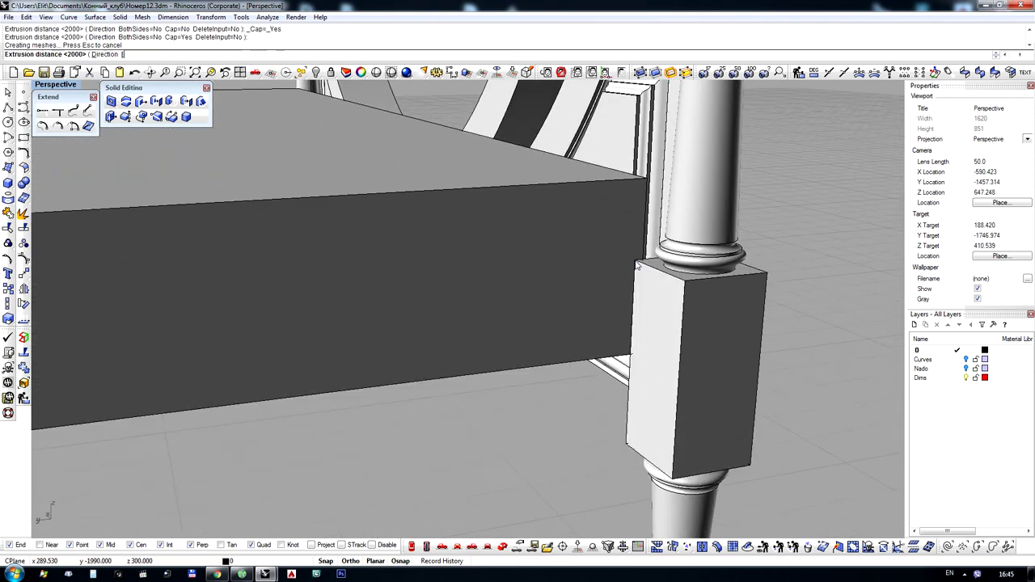
scroll(445, 294, "up", 4)
Mirror the extruded side rail to the bed's opposite side about a plane through the footboard's midpoint
left_click(446, 296)
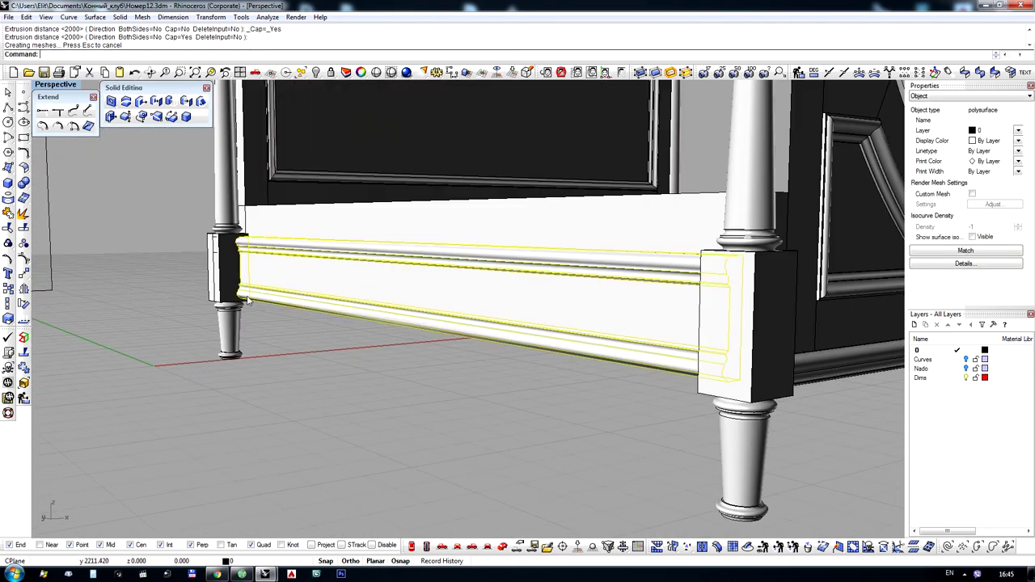
scroll(449, 293, "down", 6)
right_click_drag(473, 279, 319, 288)
left_click(24, 289)
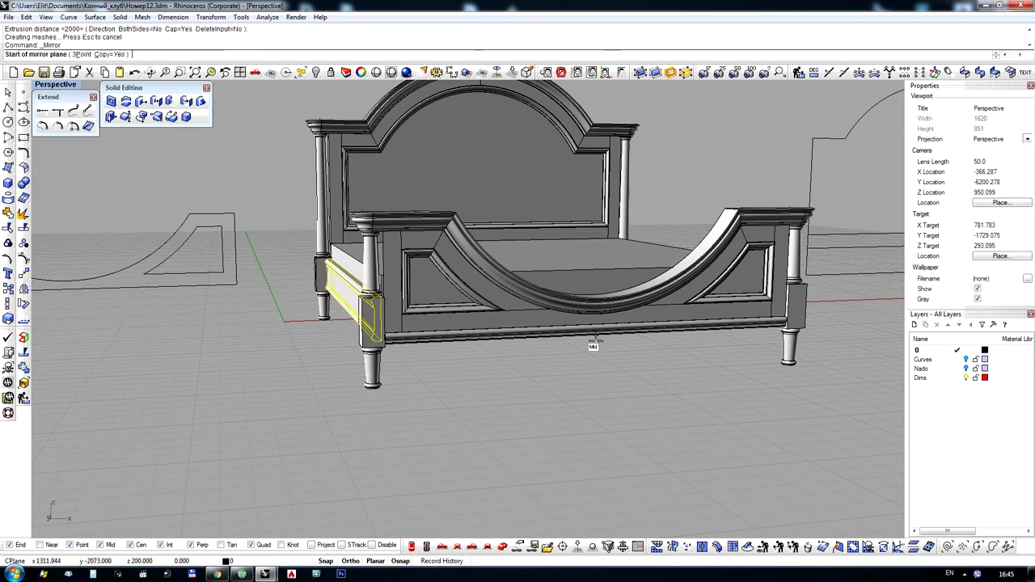
left_click(596, 335)
left_click(612, 407)
Examine the mirrored side rail and how the footboard's panel parts are grouped on its inner and outer faces
scroll(663, 331, "down", 7)
right_click_drag(704, 275, 518, 315)
scroll(515, 321, "up", 4)
scroll(515, 321, "up", 3)
right_click_drag(647, 297, 363, 327)
scroll(293, 247, "up", 10)
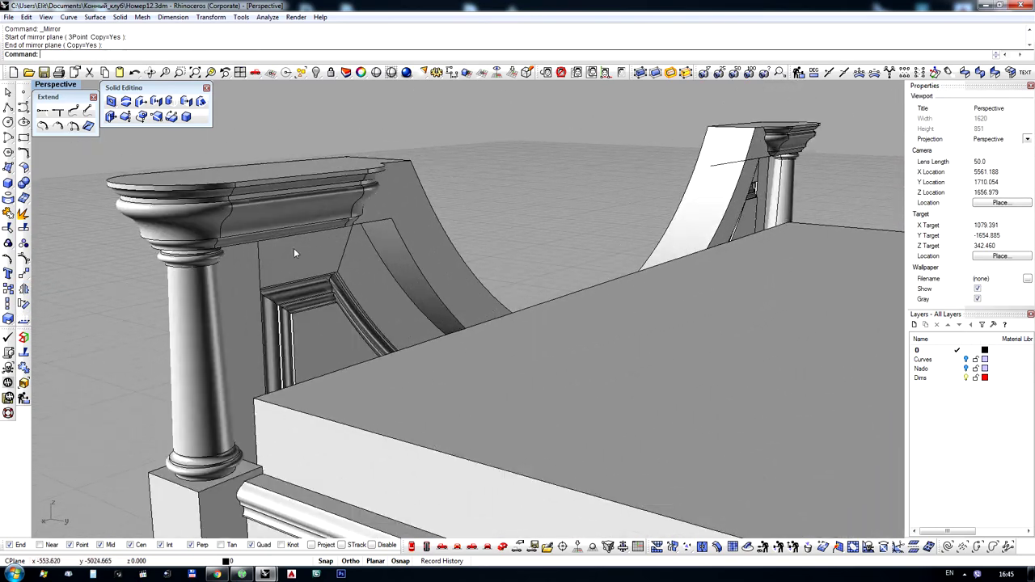
left_click(294, 248)
scroll(397, 229, "down", 8)
right_click_drag(399, 229, 714, 235)
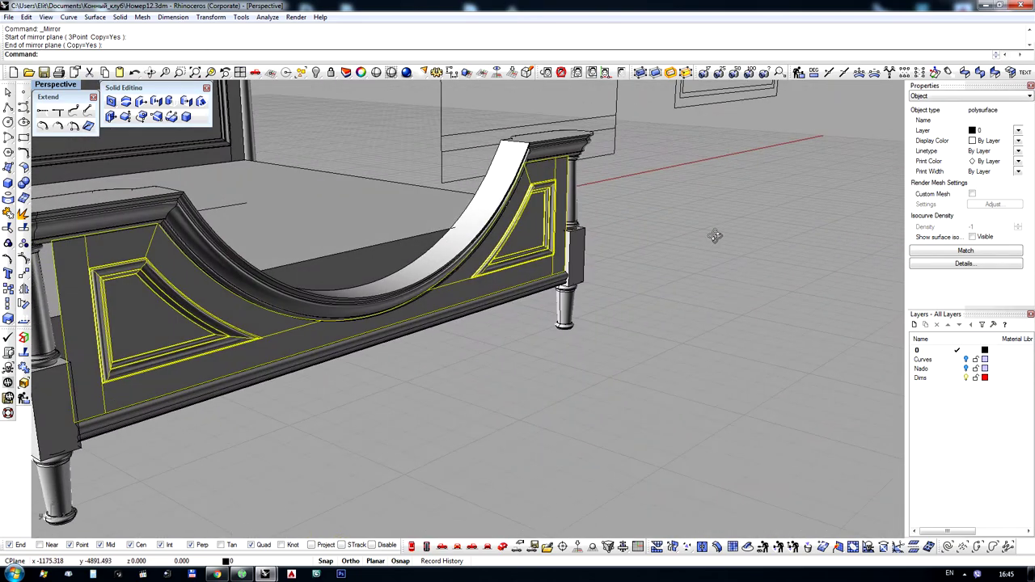
scroll(712, 235, "down", 3)
key("Escape")
Join the footboard's two panel polysurfaces into a single polysurface
scroll(455, 318, "up", 10)
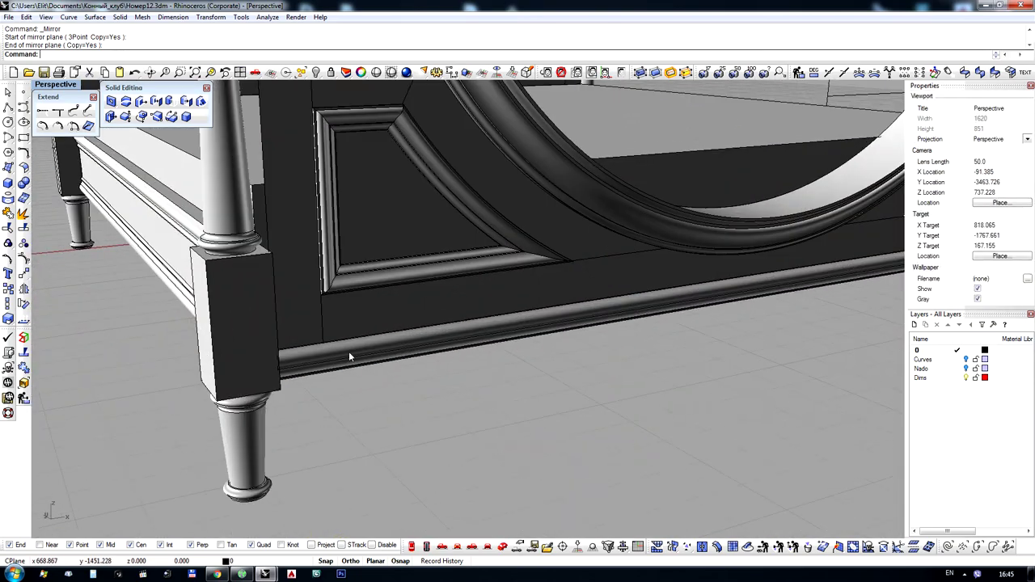
left_click(343, 279)
scroll(343, 279, "down", 7)
right_click_drag(345, 279, 562, 241)
scroll(562, 239, "down", 7)
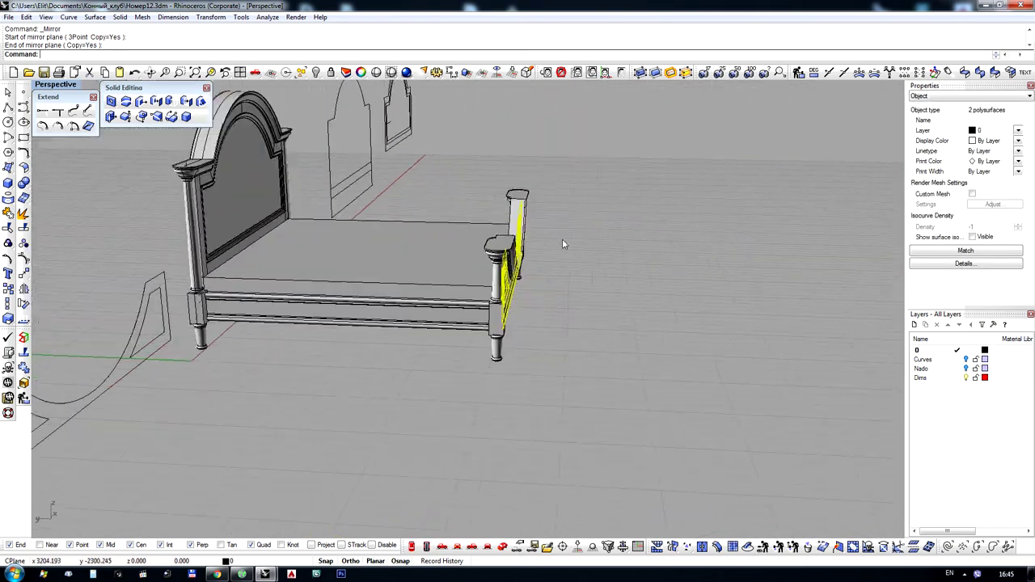
key("ctrl+j")
left_click(587, 250)
Select all parts of the footboard, including its mouldings and both legs, and move them to the free area away from the bed
scroll(589, 256, "up", 10)
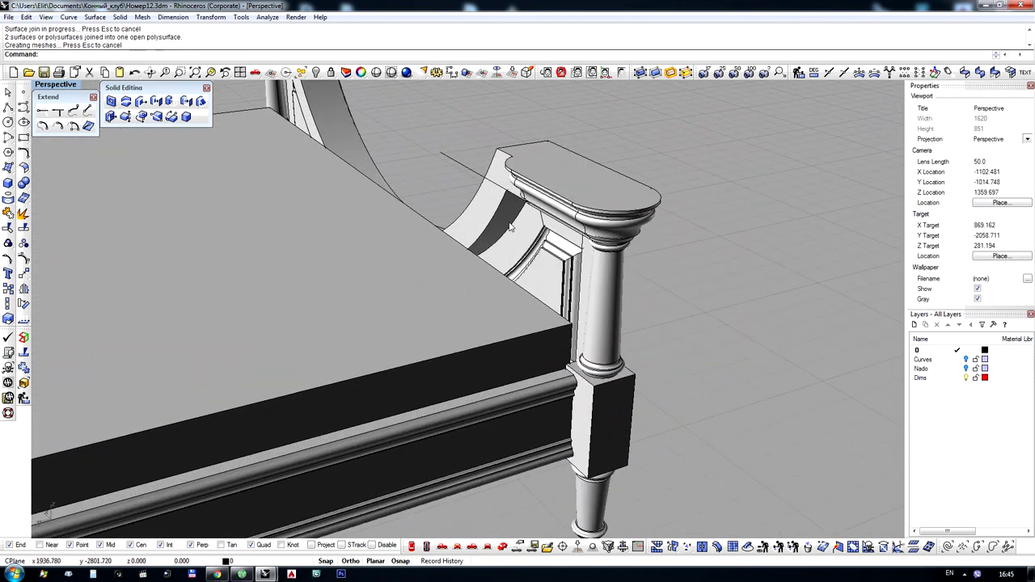
left_click(539, 240)
left_click(564, 211, "shift")
scroll(558, 216, "down", 8)
right_click_drag(545, 222, 308, 286)
scroll(307, 288, "up", 7)
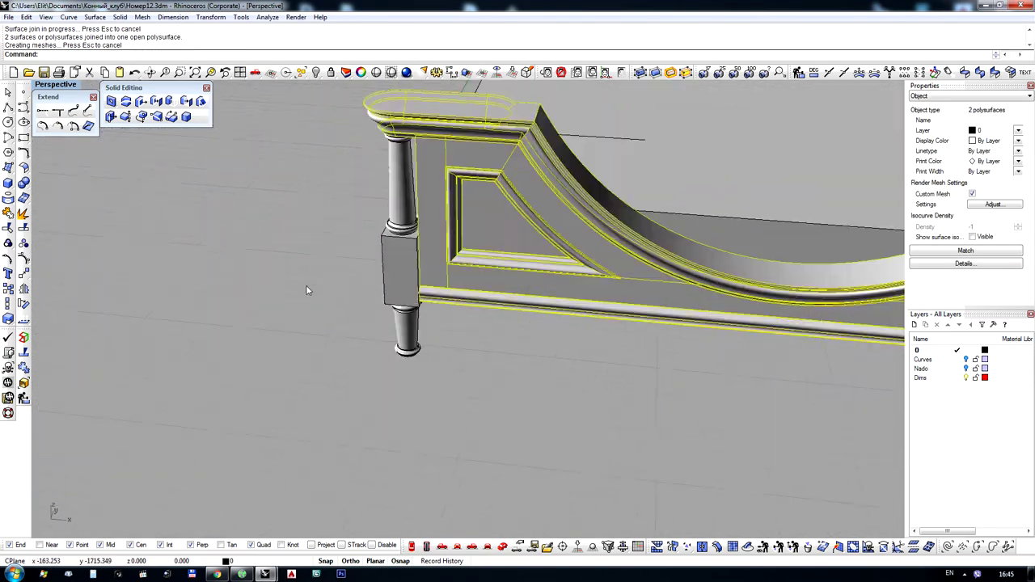
left_click(423, 291, "shift")
scroll(333, 321, "down", 8)
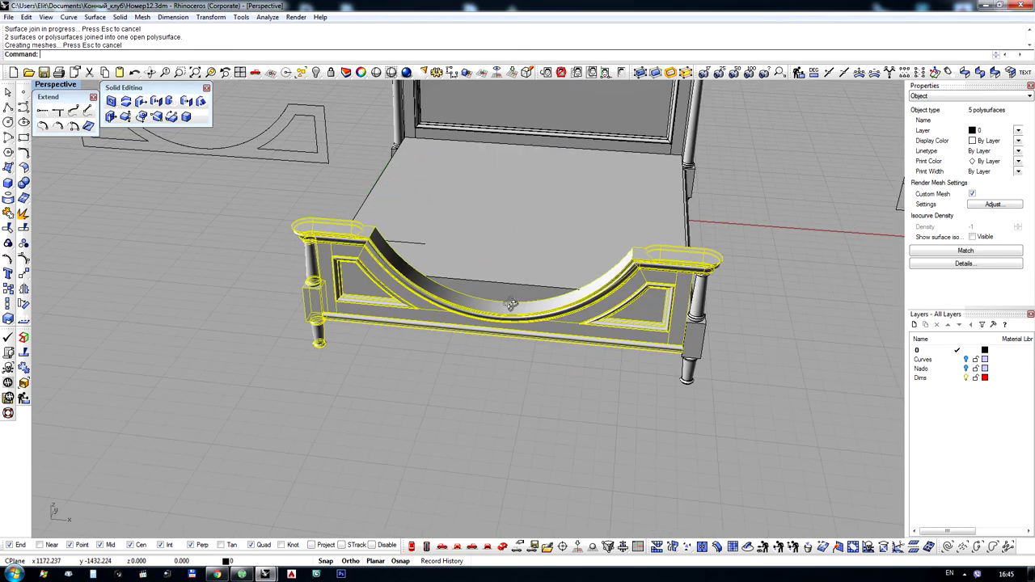
right_click_drag(512, 304, 677, 289)
scroll(679, 287, "up", 3)
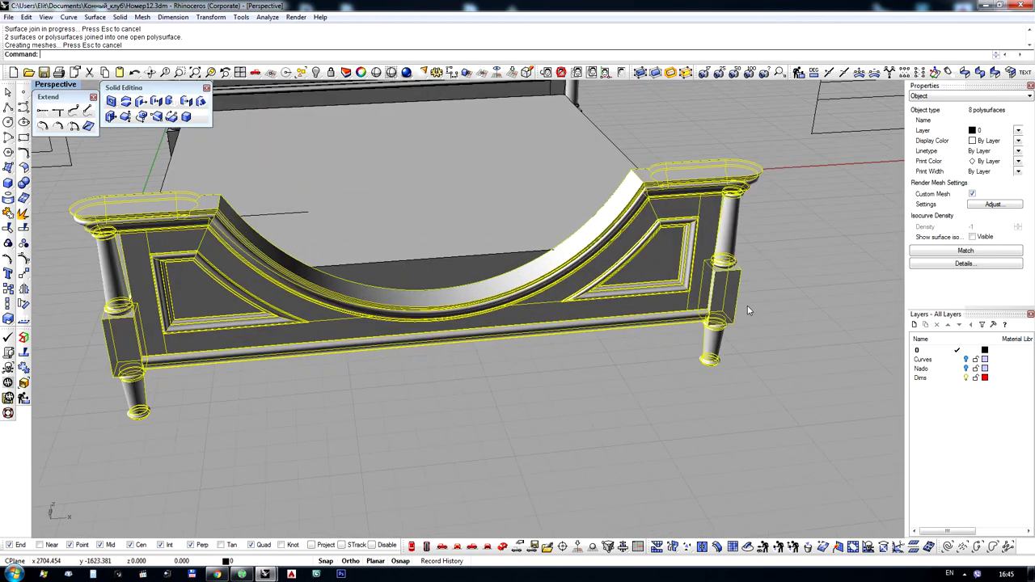
scroll(748, 311, "down", 9)
left_click_drag(740, 294, 454, 396)
left_click(436, 402)
Orient the construction plane to the flat back face of the footboard's curved top moulding
right_click_drag(360, 416, 679, 404)
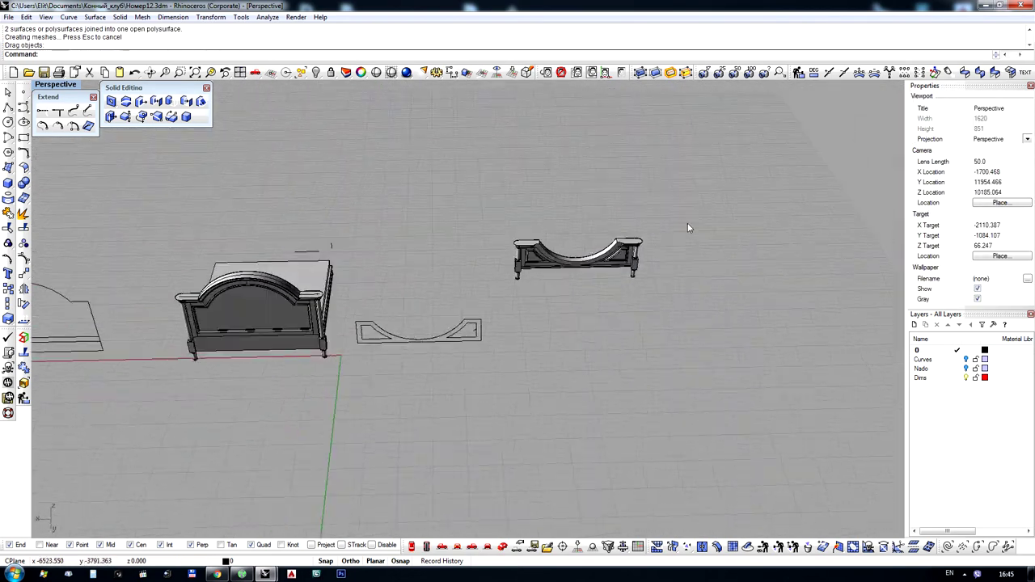
scroll(688, 228, "up", 8)
right_click_drag(688, 228, 452, 251)
scroll(624, 263, "down", 5)
scroll(211, 283, "up", 8)
right_click_drag(379, 215, 351, 228)
scroll(250, 300, "up", 4)
scroll(291, 273, "down", 5)
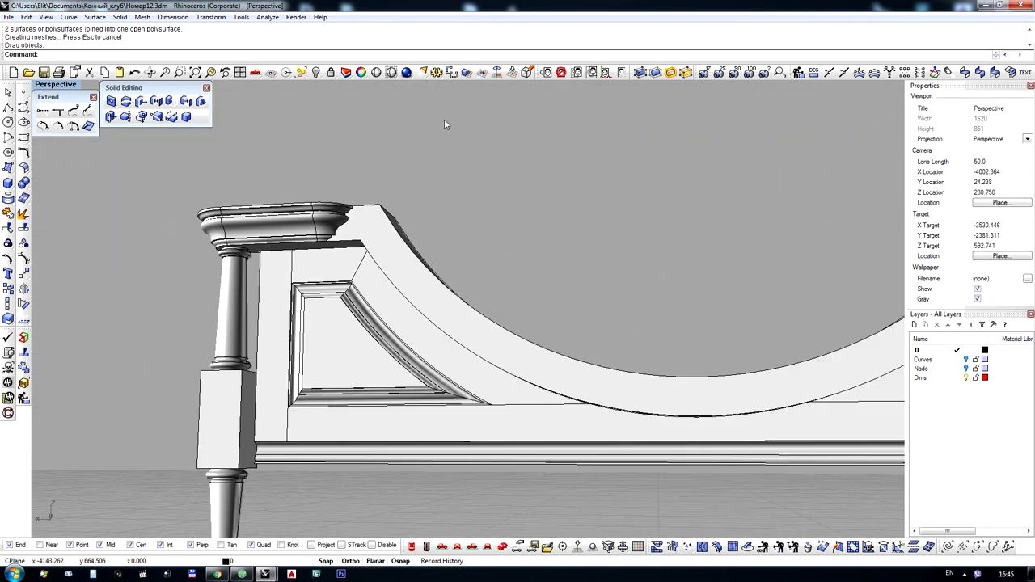
left_click(468, 72)
scroll(598, 337, "down", 1)
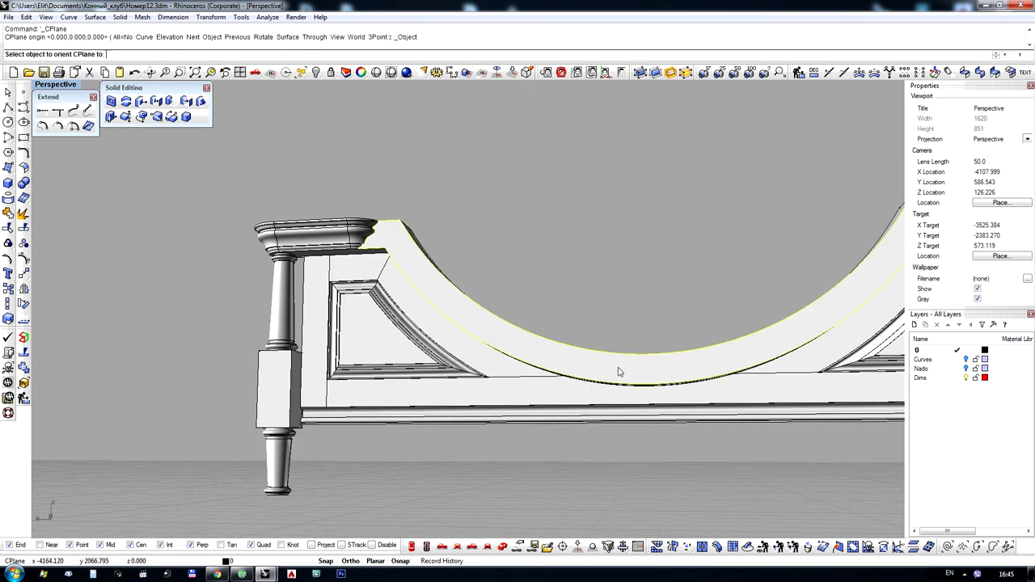
left_click(619, 372)
Extrude the vertical side edges of the footboard panel, uncapped, by a distance of -65
right_click_drag(453, 297, 401, 341)
scroll(364, 270, "up", 5)
right_click_drag(365, 270, 271, 235)
scroll(271, 235, "up", 1)
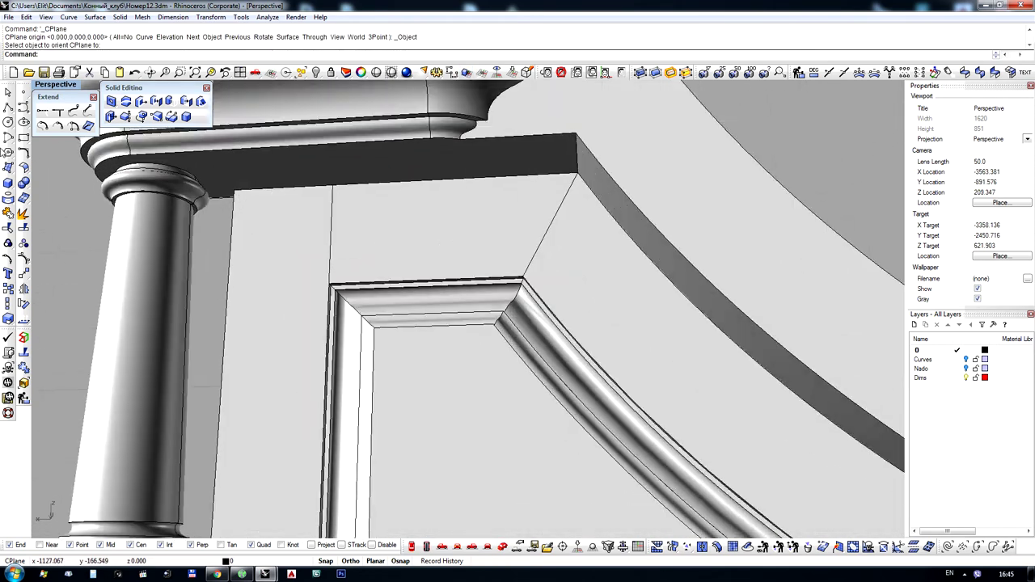
left_click(8, 182)
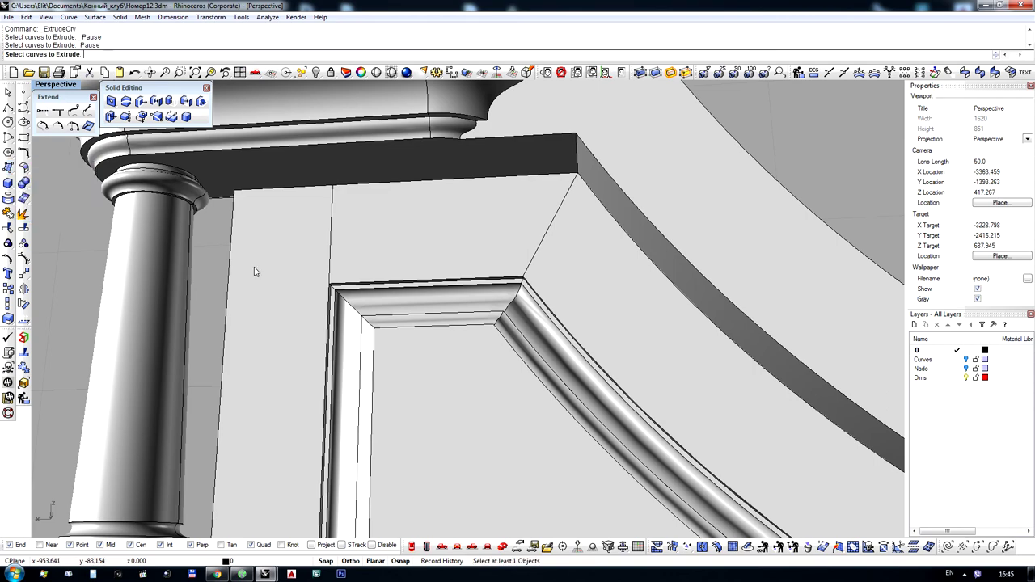
scroll(228, 263, "down", 10)
right_click_drag(304, 229, 402, 245)
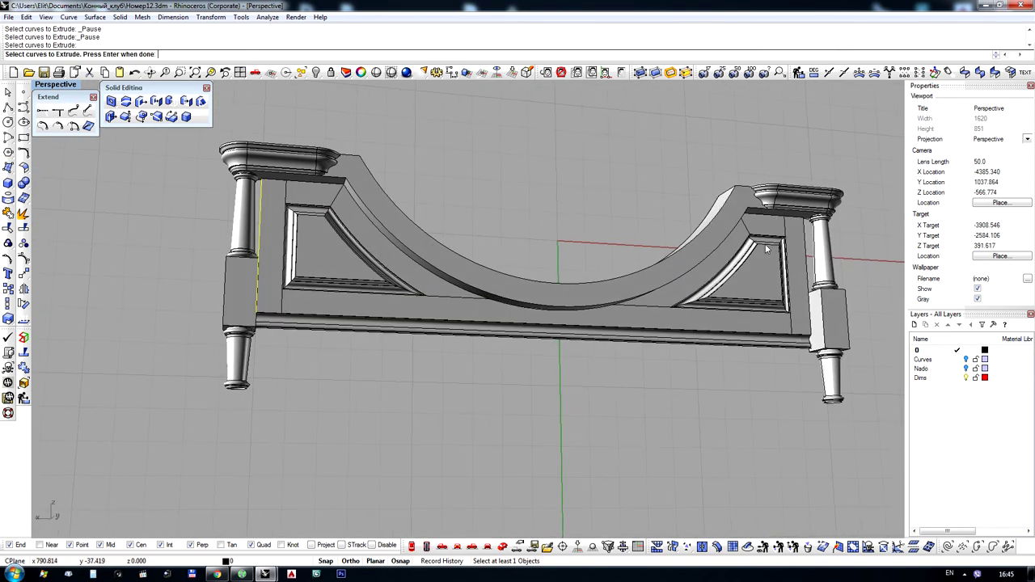
scroll(826, 234, "up", 5)
scroll(752, 234, "down", 4)
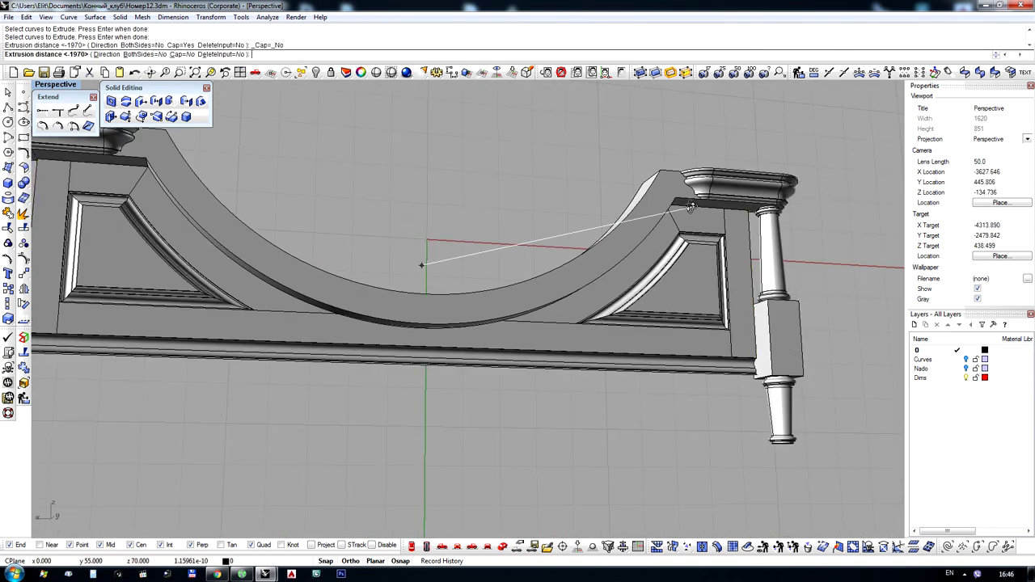
right_click_drag(690, 207, 612, 205)
scroll(568, 167, "up", 4)
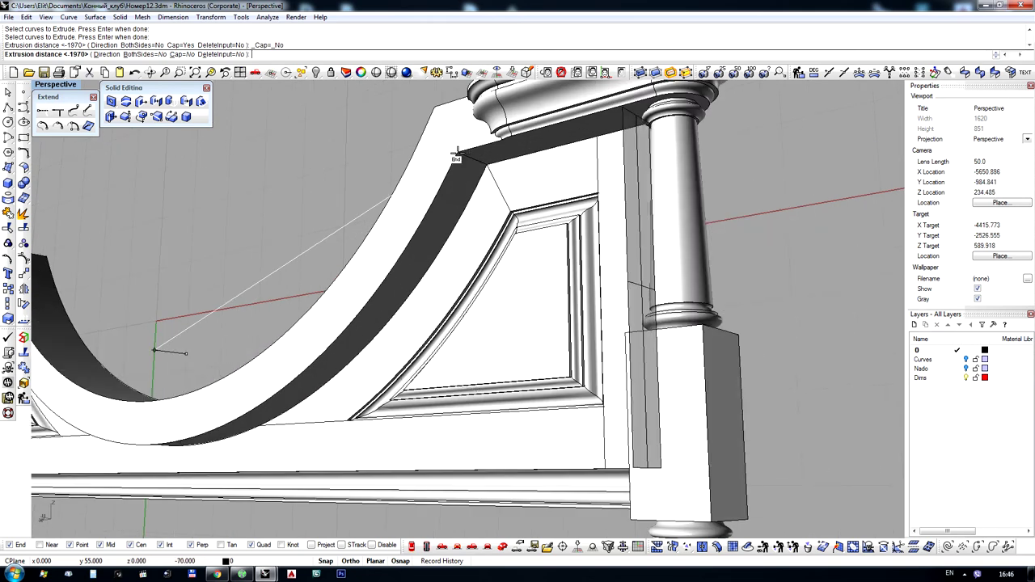
type("5")
key("Return")
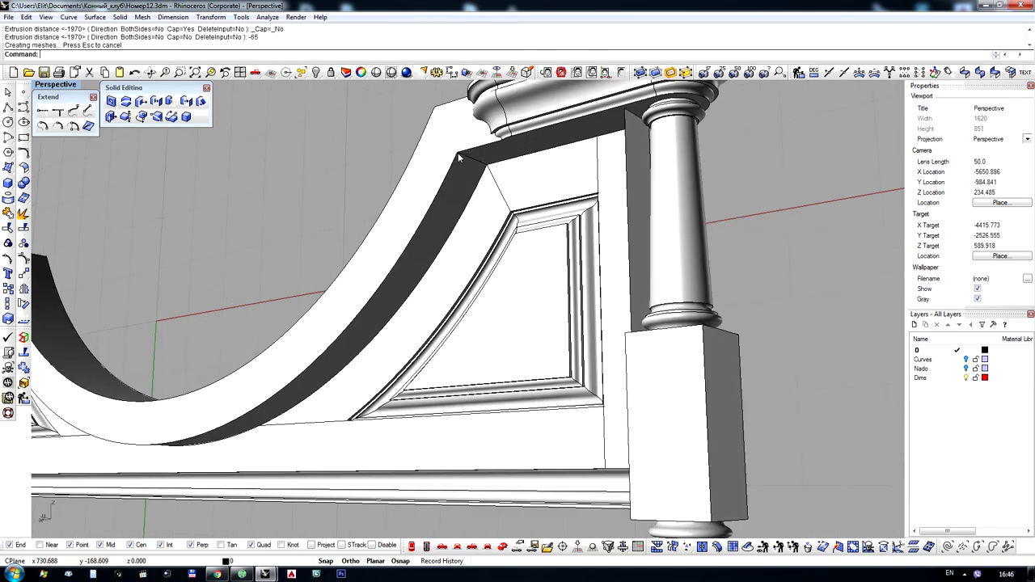
Inspect the extruded side surfaces of the footboard and where they meet the legs and the lower moulding
scroll(485, 315, "down", 5)
right_click_drag(585, 314, 695, 393)
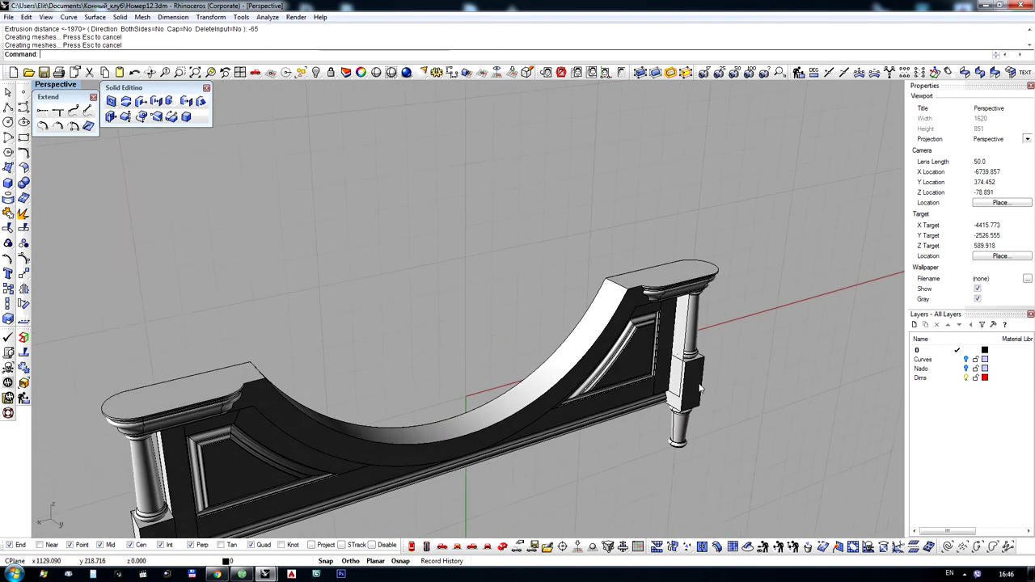
scroll(696, 393, "up", 5)
scroll(695, 394, "up", 5)
scroll(671, 283, "down", 8)
right_click_drag(685, 254, 668, 272)
scroll(669, 272, "down", 4)
scroll(194, 300, "up", 5)
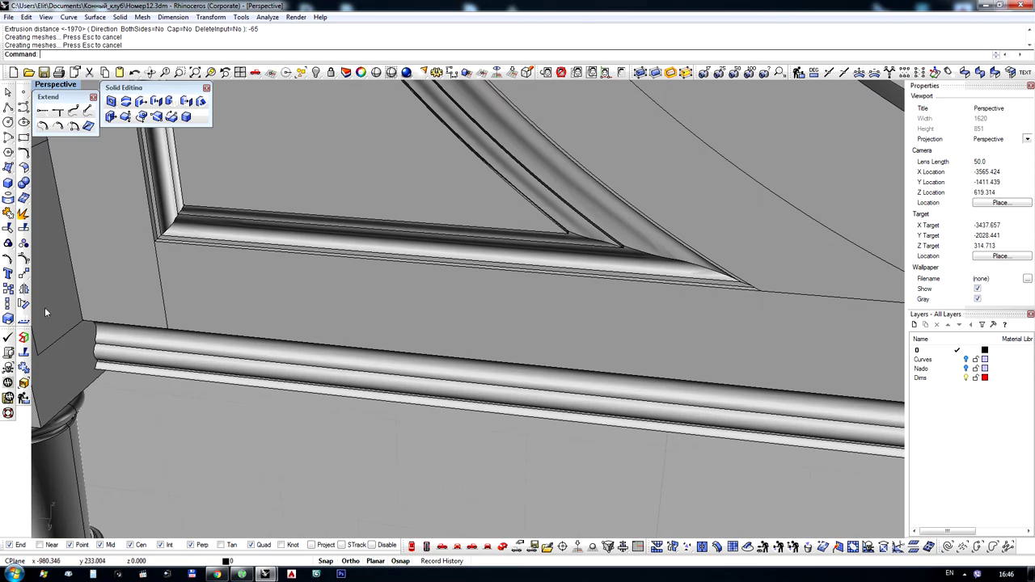
Stretch both extruded side surfaces with Scale1D, down to the lower moulding's bottom edge and forward past its profile
left_click(44, 307)
scroll(210, 311, "down", 8)
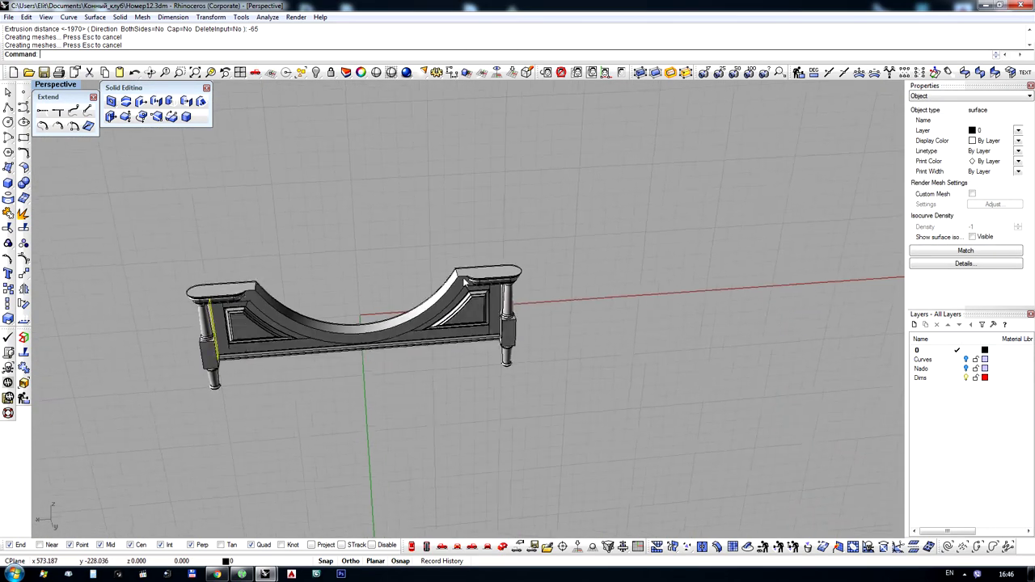
scroll(464, 281, "up", 5)
left_click(485, 339, "shift")
scroll(548, 291, "up", 5)
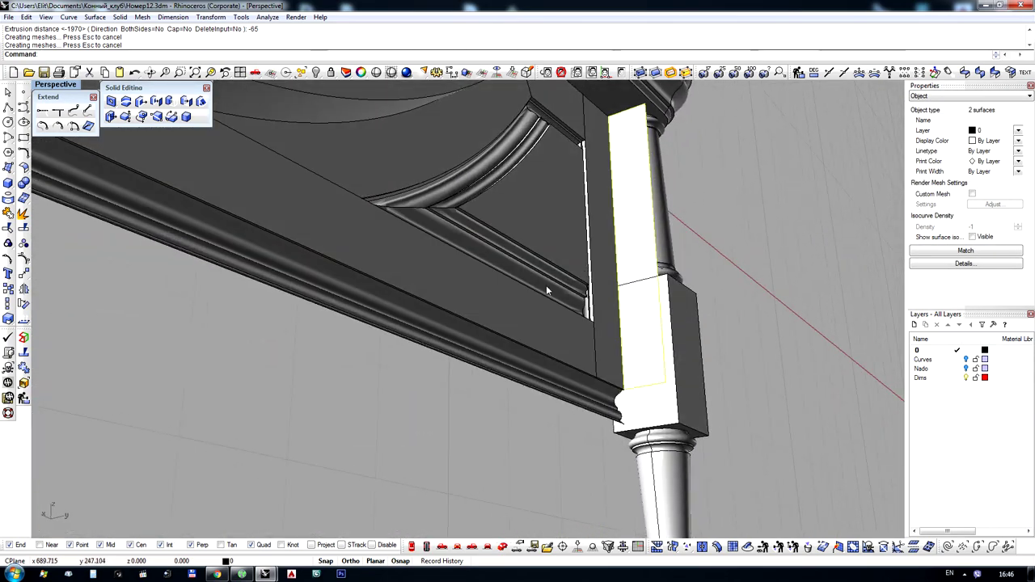
right_click_drag(546, 290, 586, 170)
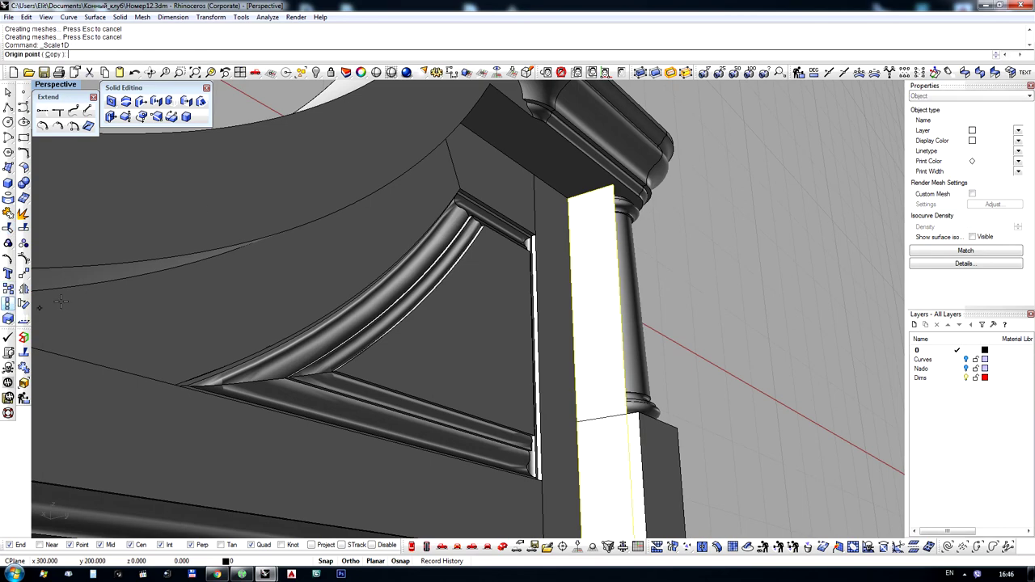
scroll(587, 143, "down", 5)
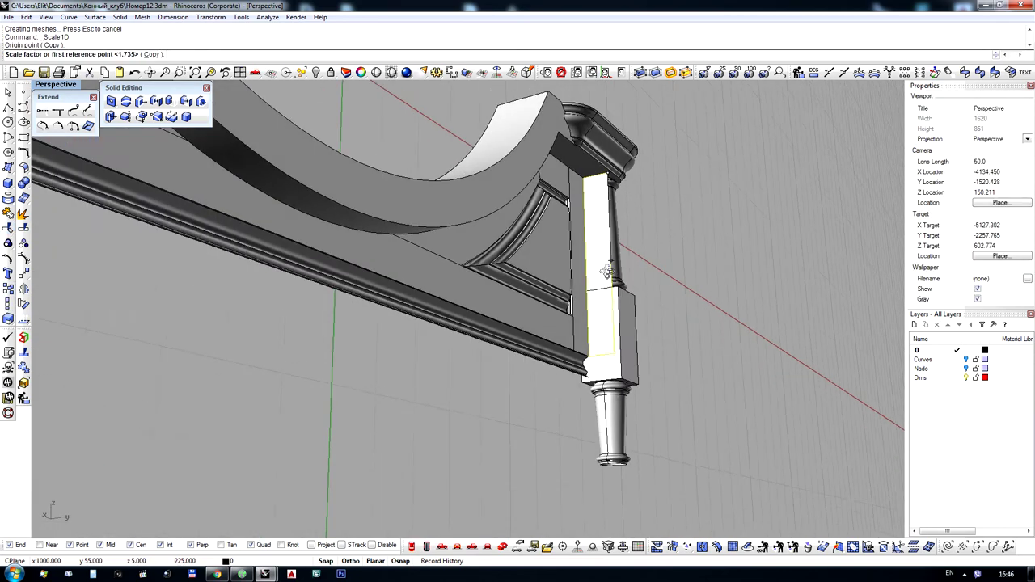
scroll(608, 368, "up", 5)
scroll(545, 405, "up", 2)
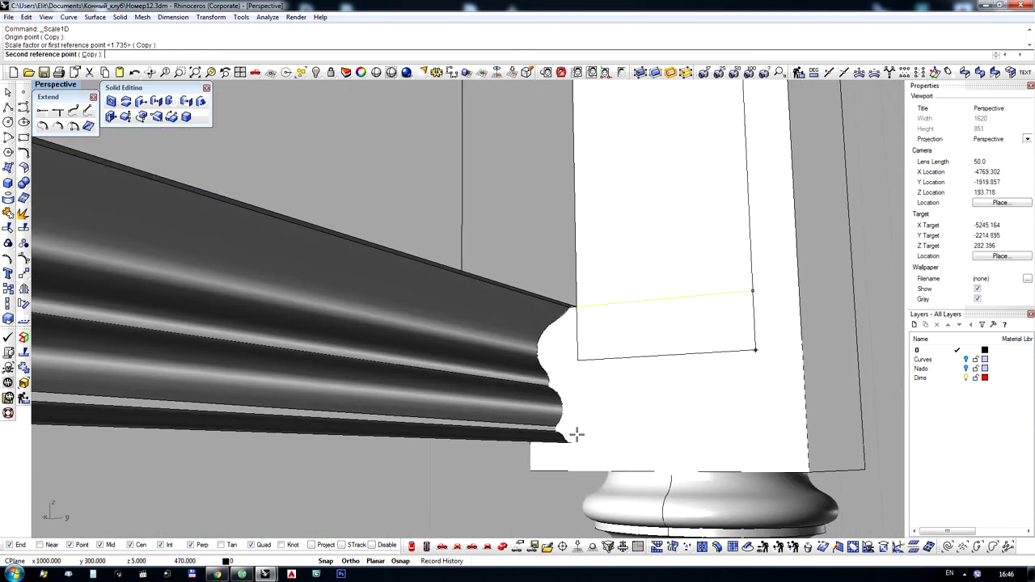
left_click(579, 443)
right_click(769, 349)
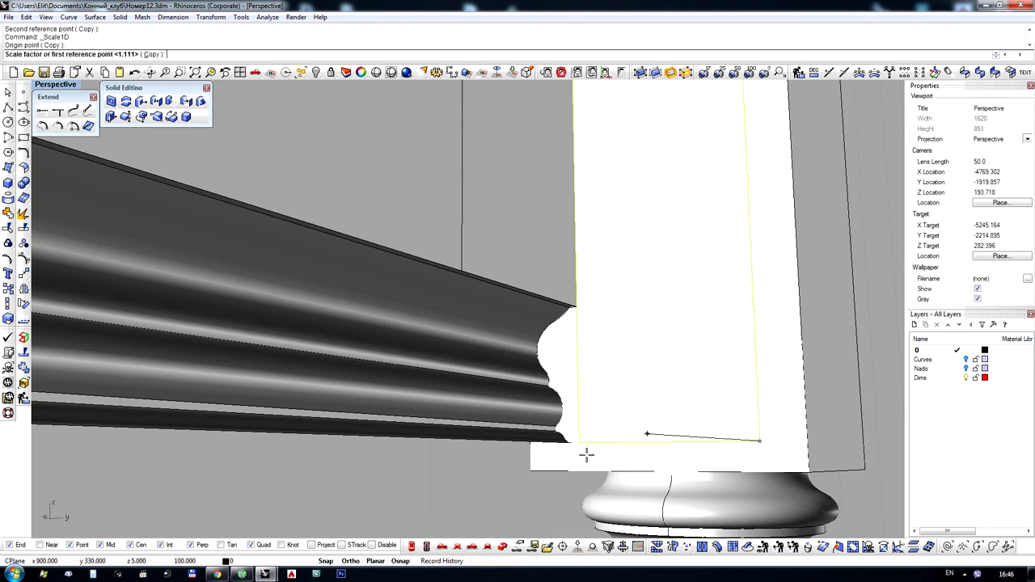
left_click(427, 470)
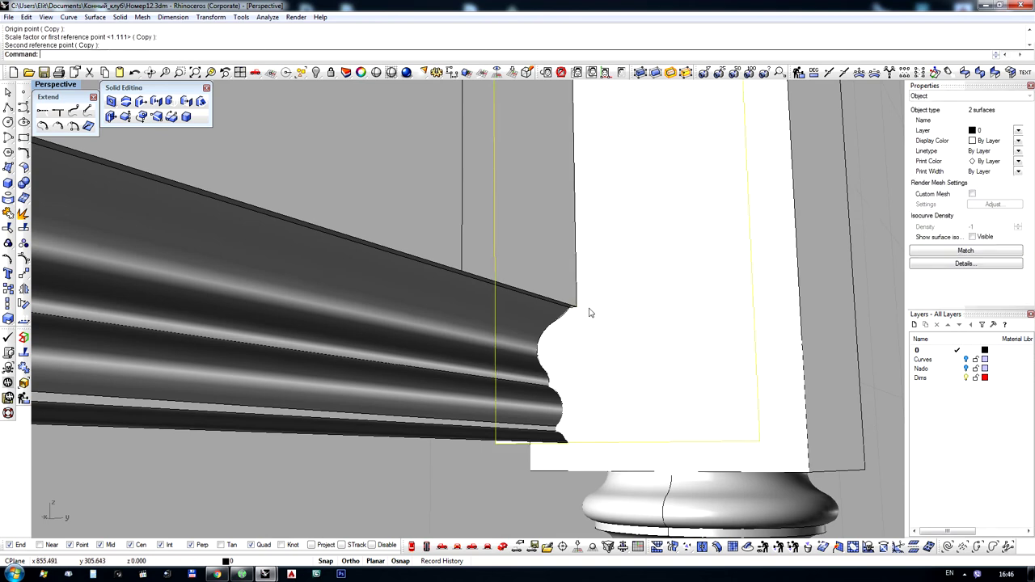
Split the two stretched side surfaces using the footboard panel with its lower moulding as the cutting object
scroll(591, 312, "down", 6)
right_click_drag(591, 312, 494, 361)
scroll(639, 280, "down", 8)
scroll(637, 290, "down", 6)
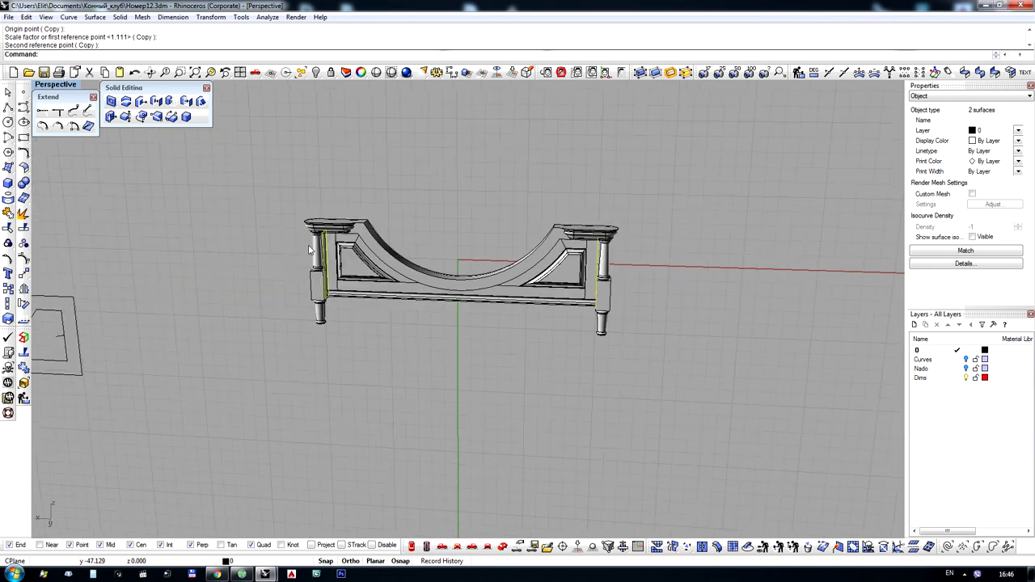
scroll(412, 265, "up", 11)
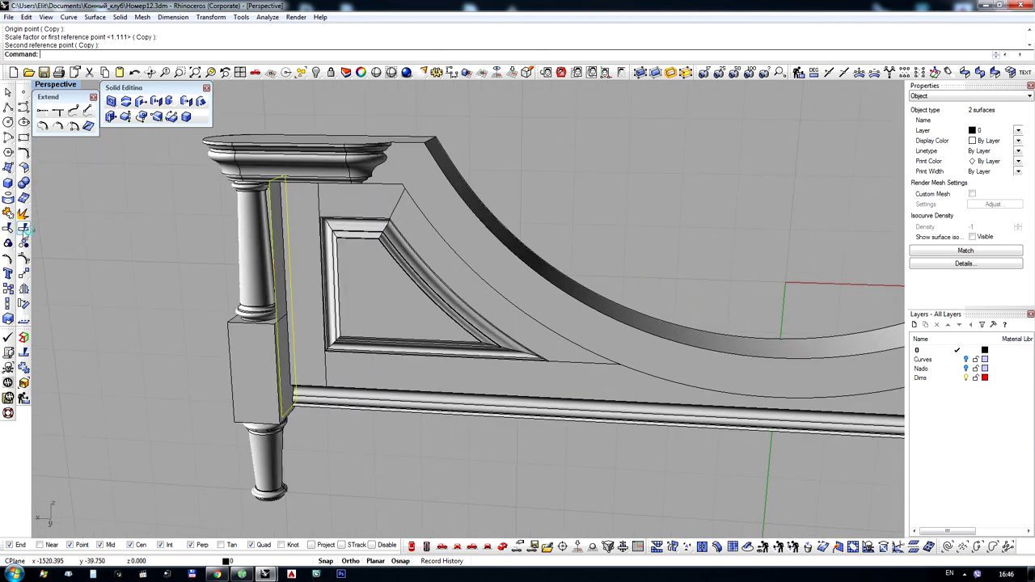
left_click(24, 229)
left_click(453, 376)
key("Return")
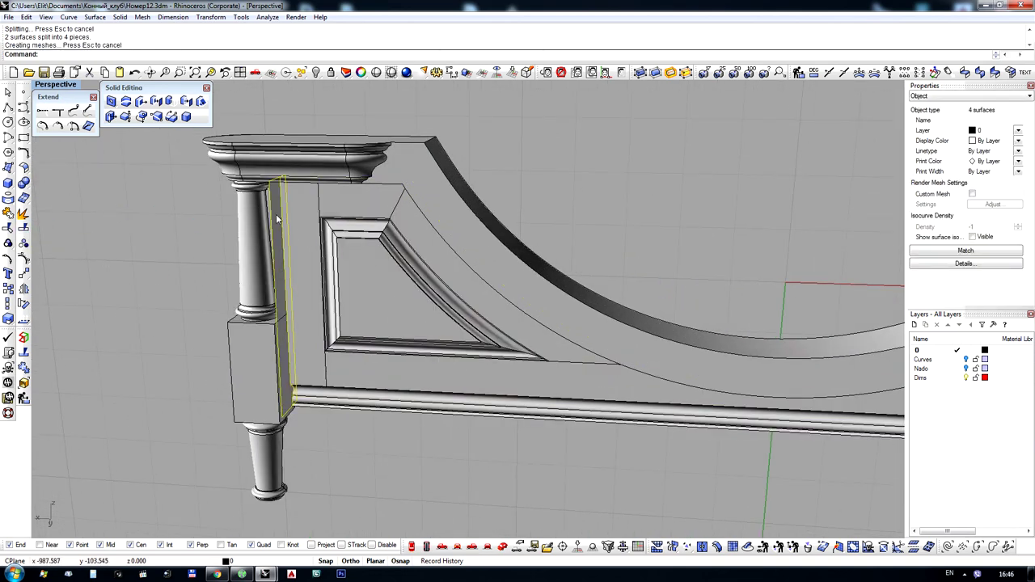
Delete the surplus front pieces of both split side surfaces, keeping the parts behind the panel and moulding
left_click(276, 215, "ctrl")
scroll(217, 226, "down", 6)
right_click_drag(469, 231, 622, 234)
scroll(795, 230, "up", 12)
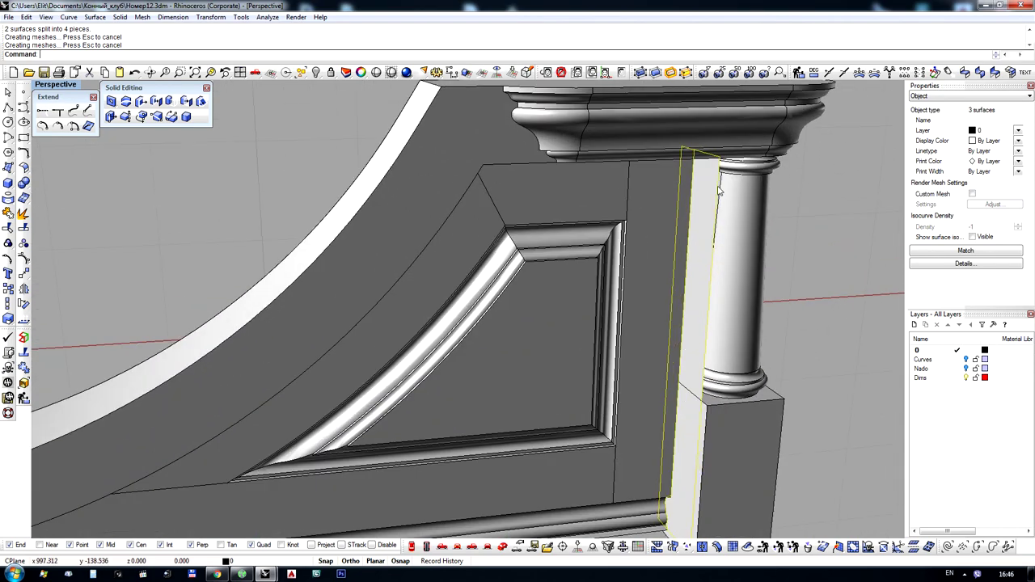
scroll(646, 163, "down", 9)
scroll(659, 295, "up", 12)
key("Delete")
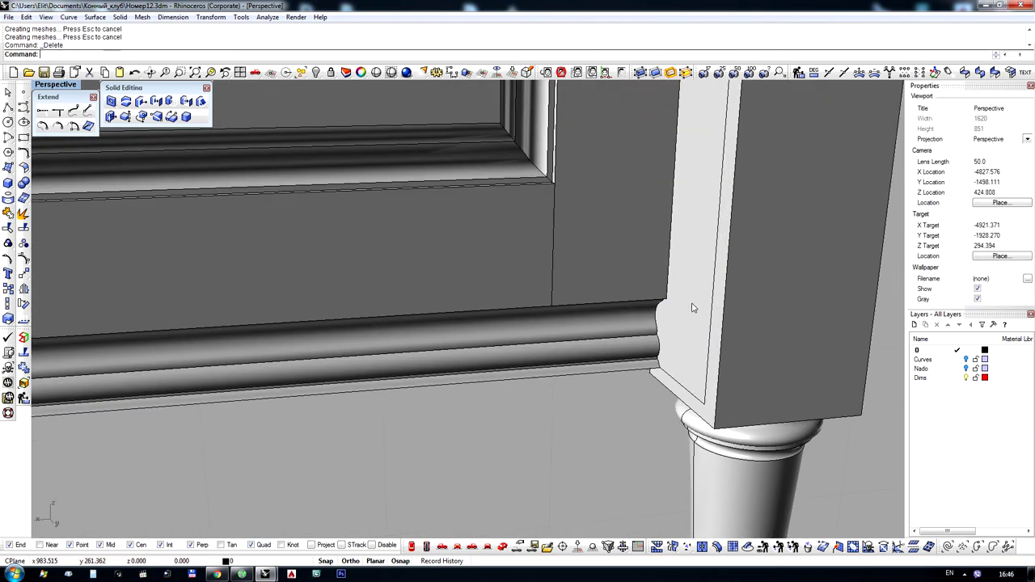
Join the two trimmed side surfaces with the footboard panel
left_click(693, 306)
scroll(783, 263, "down", 2)
scroll(783, 266, "down", 10)
left_click(726, 265, "shift")
scroll(725, 265, "down", 3)
right_click_drag(615, 251, 441, 233)
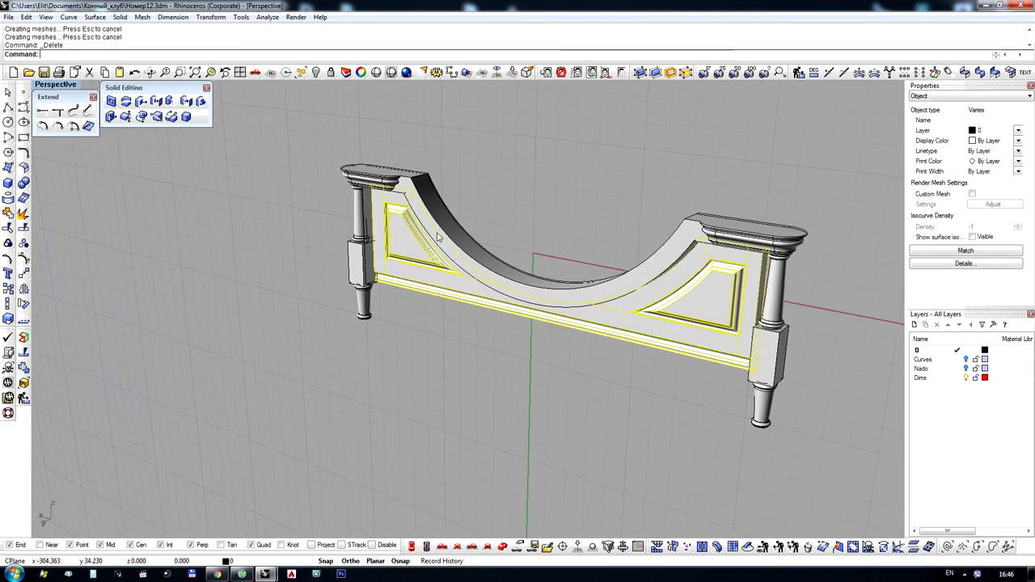
scroll(363, 221, "up", 7)
scroll(337, 214, "down", 3)
key("ctrl+j")
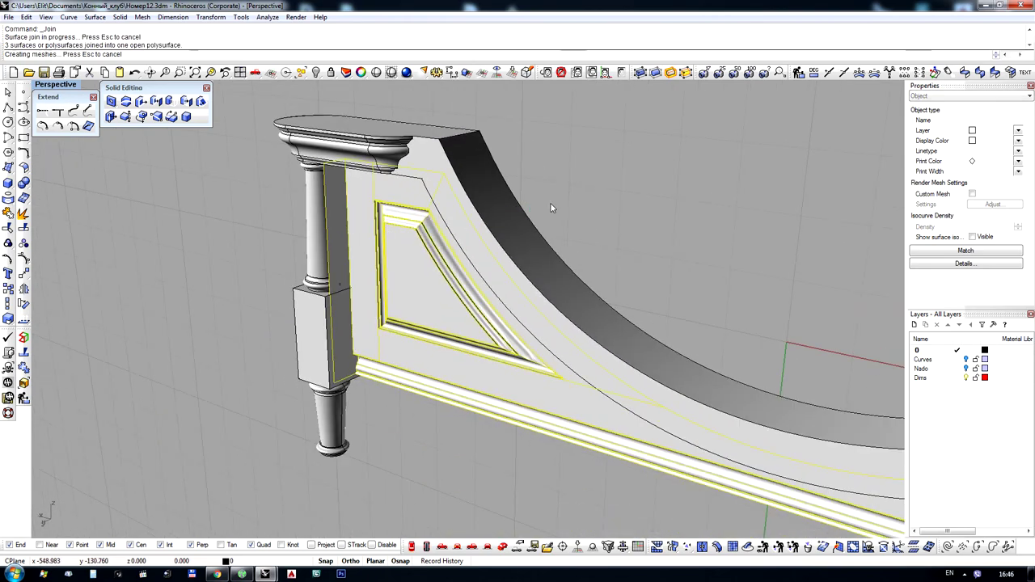
Create an edge-curve surface across the back of the footboard between the vertical rear edges of the two side surfaces
right_click_drag(343, 246, 458, 262)
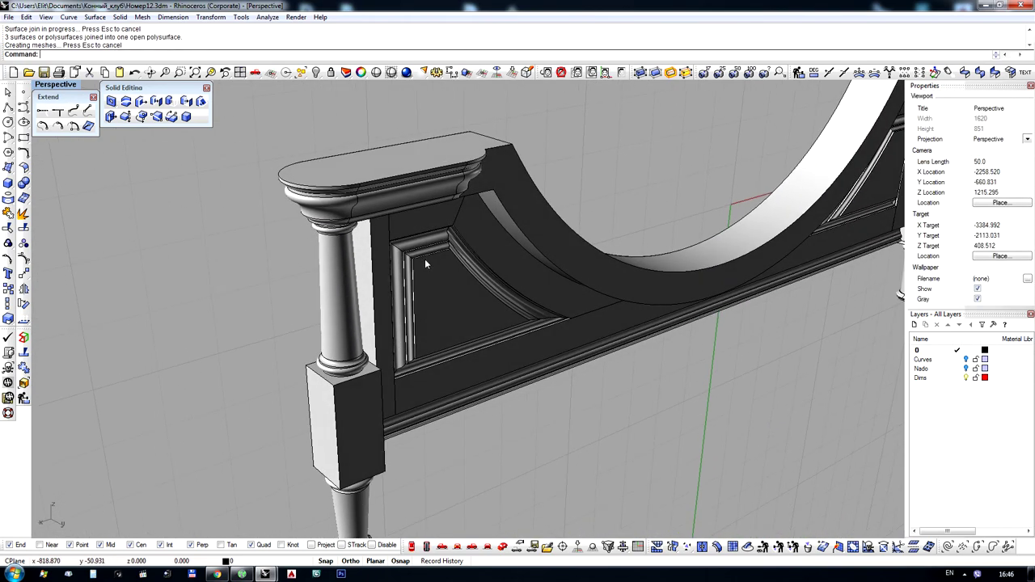
scroll(370, 222, "up", 2)
left_click(8, 170)
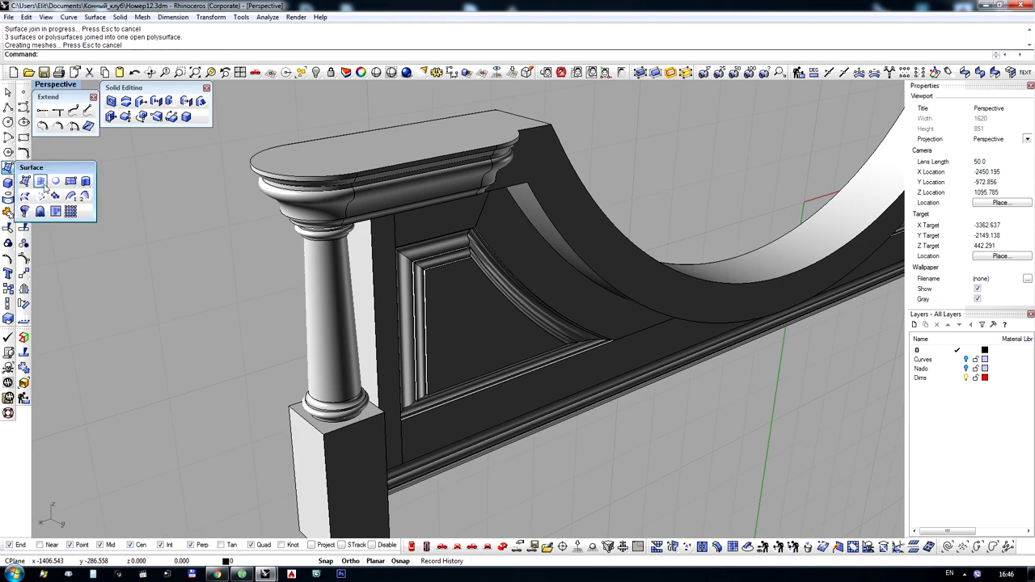
left_click(41, 182)
scroll(330, 318, "down", 5)
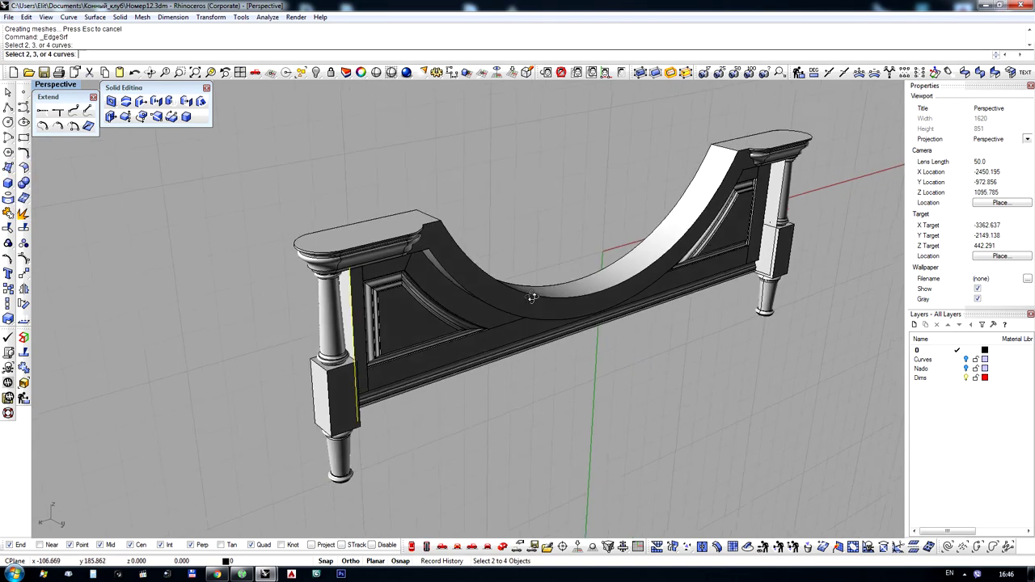
right_click_drag(531, 296, 311, 306)
scroll(311, 305, "down", 3)
scroll(611, 334, "up", 4)
scroll(610, 334, "up", 6)
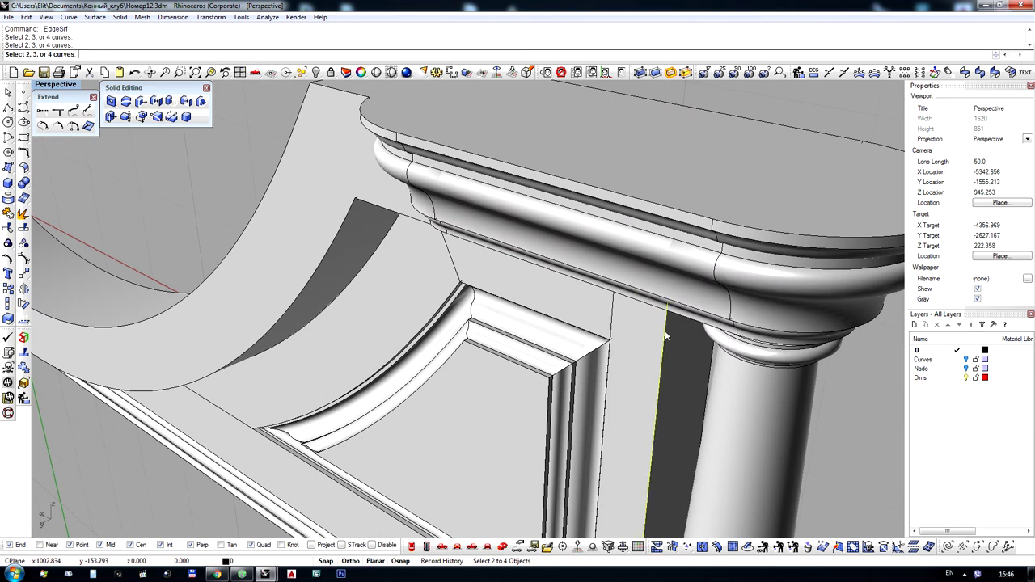
left_click(665, 332)
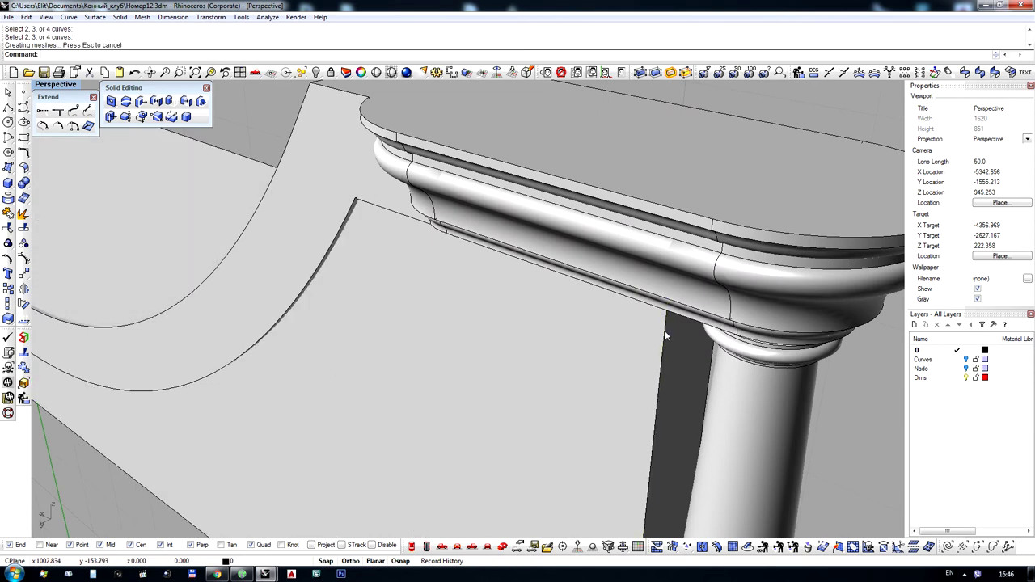
Split the back surface with the curved top moulding and delete the pieces above the moulding's lower edge
scroll(610, 355, "down", 8)
right_click_drag(610, 353, 382, 261)
scroll(331, 243, "up", 5)
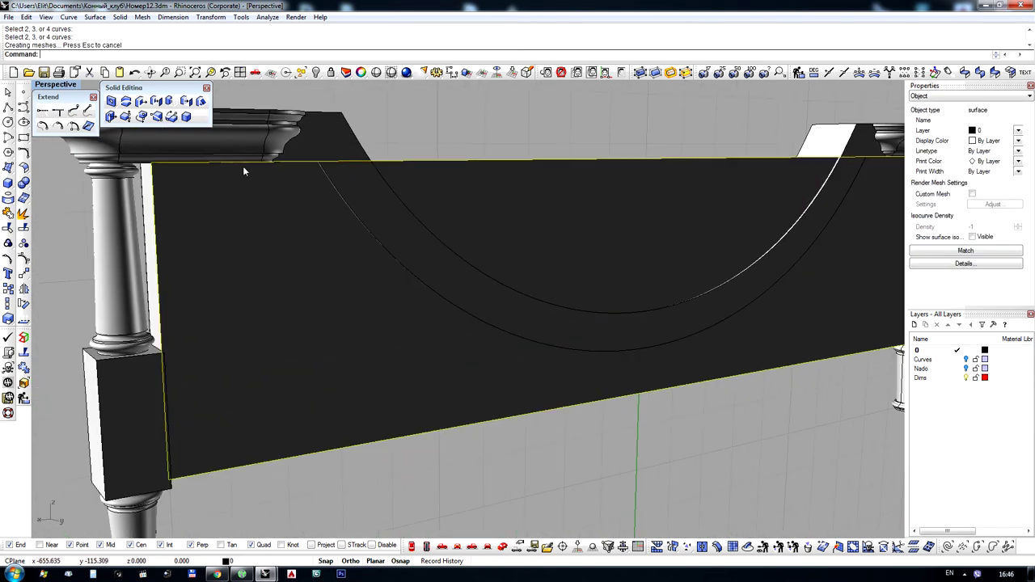
left_click(24, 229)
left_click(320, 150)
right_click(319, 154)
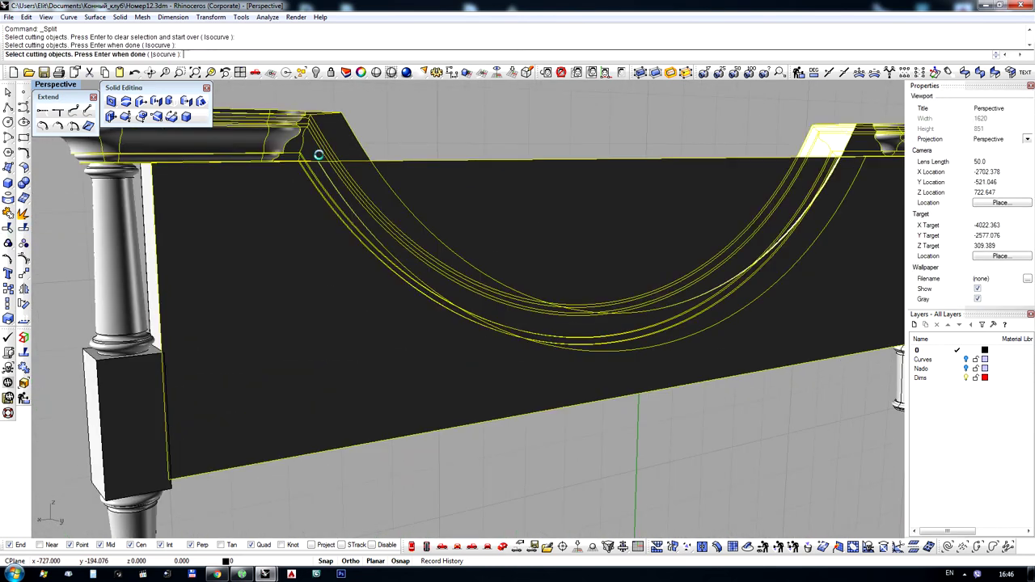
left_click(309, 215, "ctrl")
scroll(335, 225, "down", 5)
right_click_drag(336, 227, 292, 238)
key("Delete")
scroll(230, 278, "up", 5)
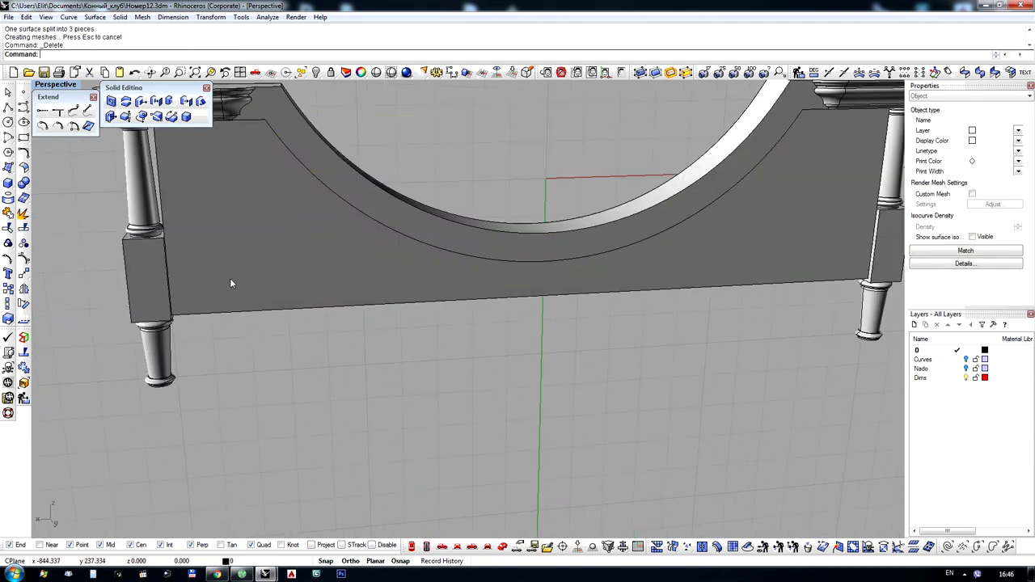
Join the trimmed back surface with the footboard panel body
left_click(229, 280)
right_click_drag(231, 281, 280, 305)
scroll(280, 302, "down", 5)
scroll(222, 189, "up", 5)
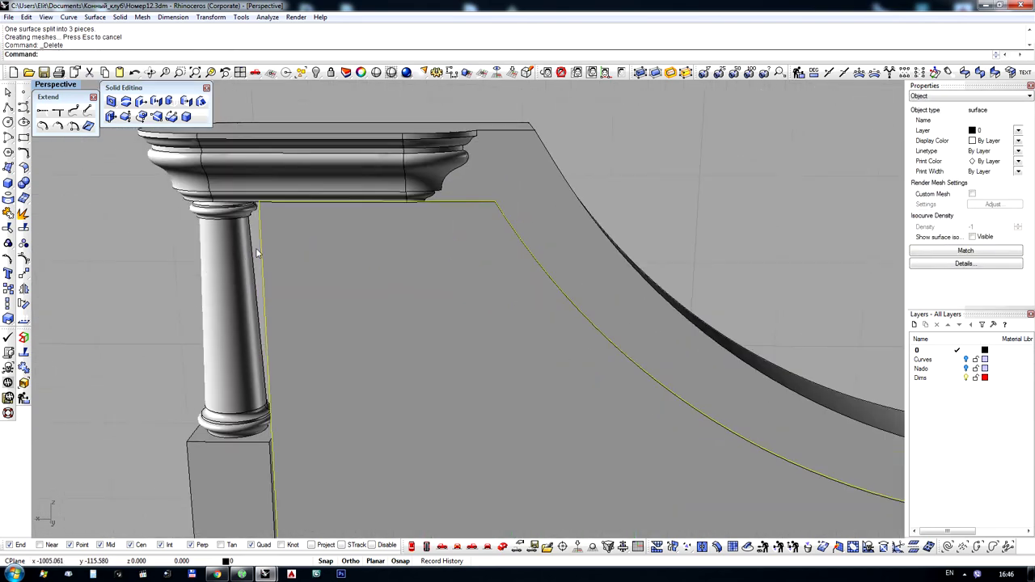
left_click(265, 257, "shift")
scroll(230, 204, "down", 5)
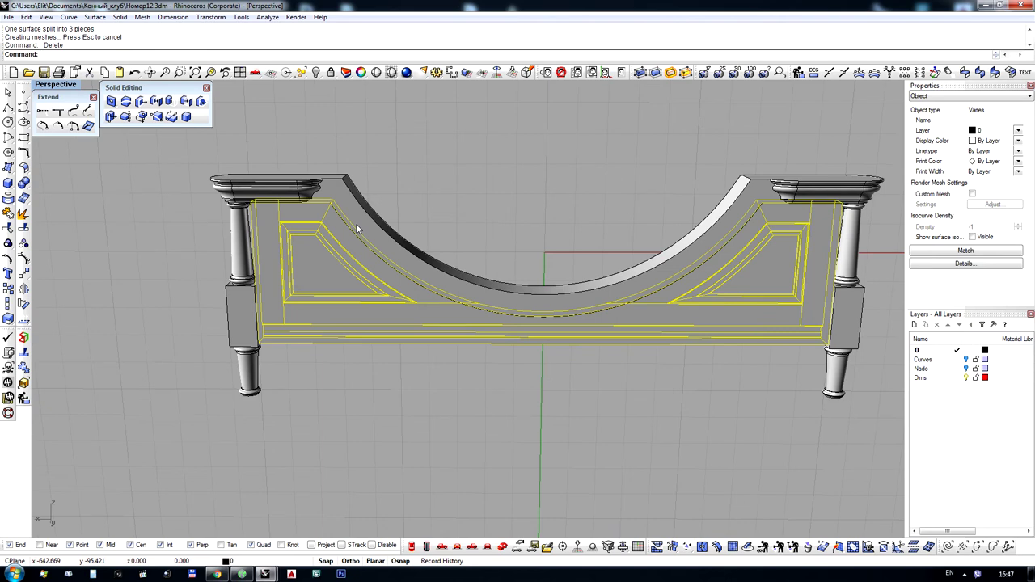
key("ctrl+j")
left_click(358, 231)
Close the footboard's underside with an edge-curve surface between the side surfaces' bottom edges and join it to the panel body
right_click_drag(358, 231, 394, 202)
left_click(345, 307)
scroll(275, 233, "up", 6)
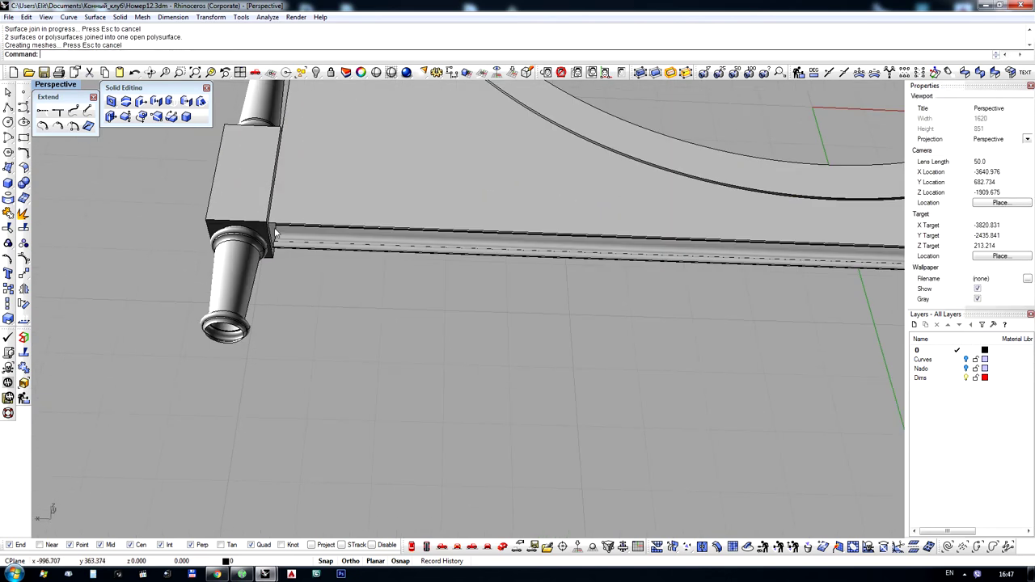
scroll(275, 232, "up", 5)
left_click(11, 169)
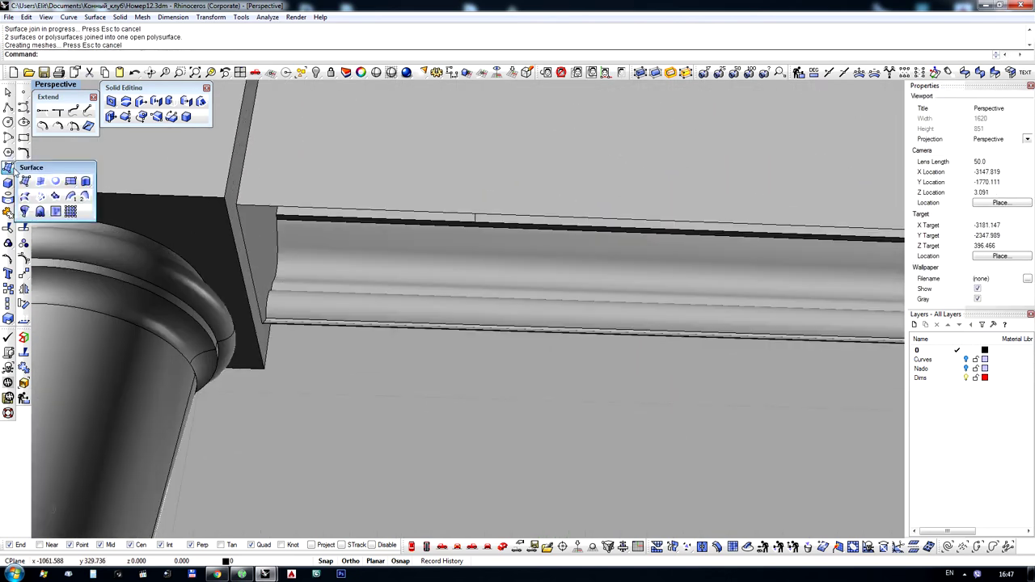
left_click(39, 181)
scroll(187, 240, "down", 10)
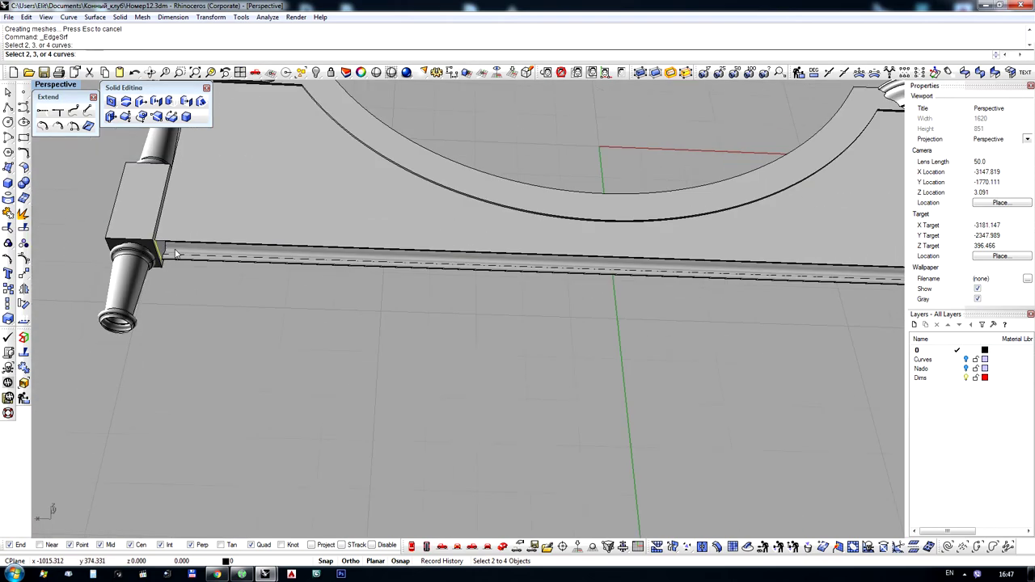
scroll(871, 267, "up", 5)
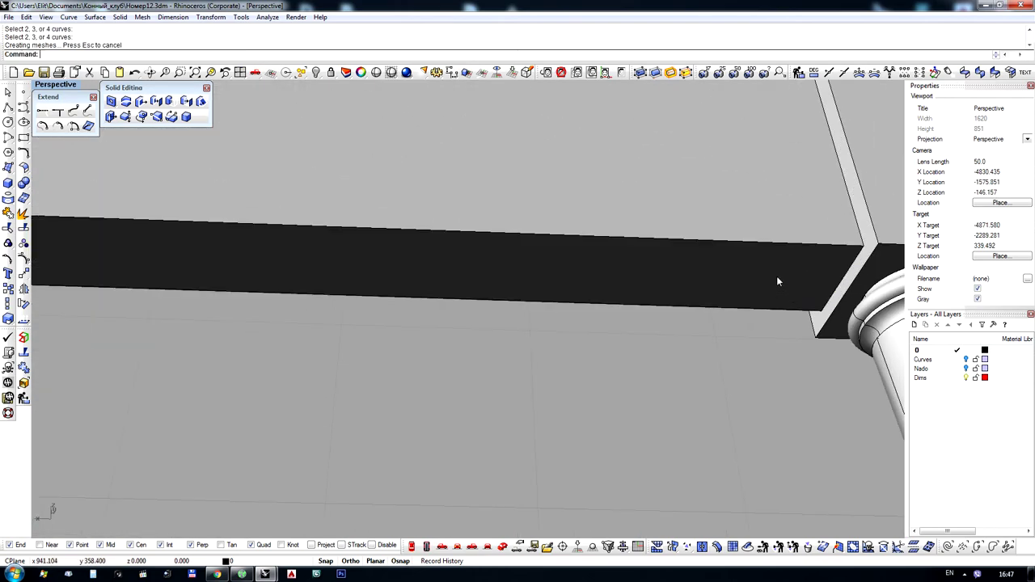
scroll(744, 210, "down", 6)
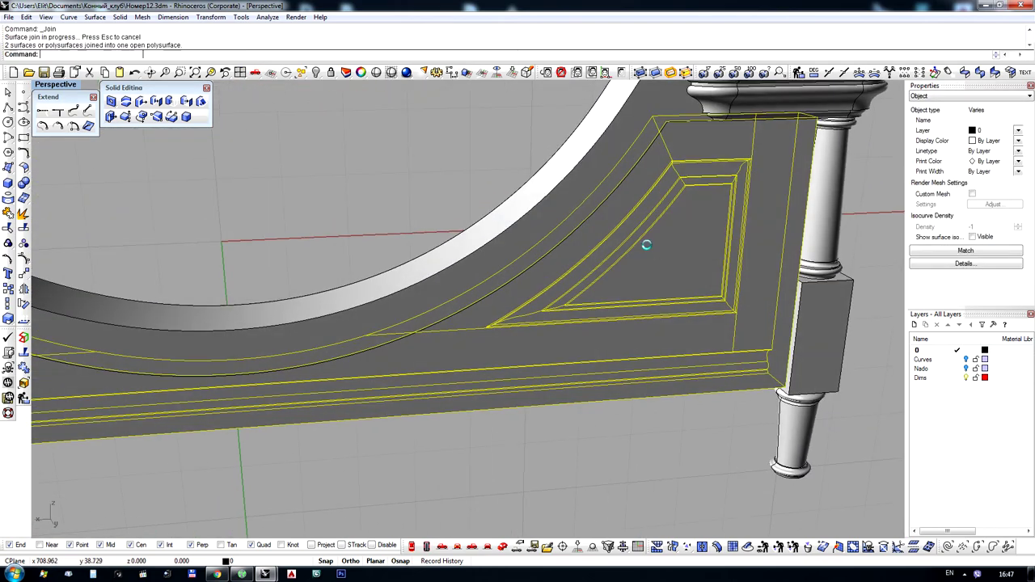
Move the joined panel body sideways, clear of the legs and the curved top moulding
scroll(646, 244, "down", 6)
left_click_drag(324, 312, 687, 356)
left_click(687, 361)
right_click_drag(776, 211, 797, 264)
scroll(820, 253, "up", 6)
scroll(543, 276, "down", 2)
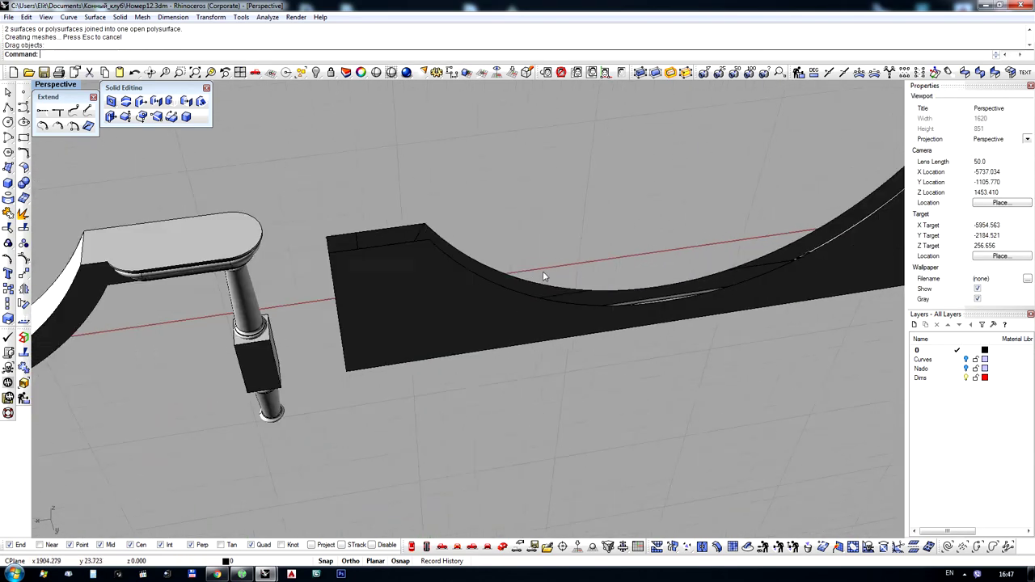
right_click_drag(543, 271, 474, 212)
scroll(474, 212, "up", 3)
Extrude the panel body's curved upper edge, uncapped, across to its opposite face and join the new surface to the body
left_click(8, 167)
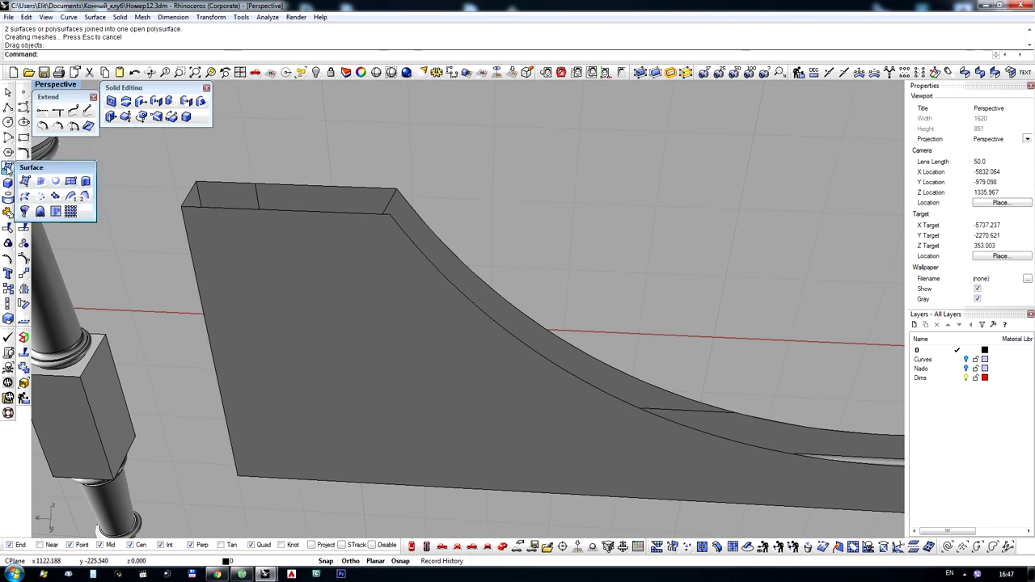
left_click(86, 181)
right_click(413, 204)
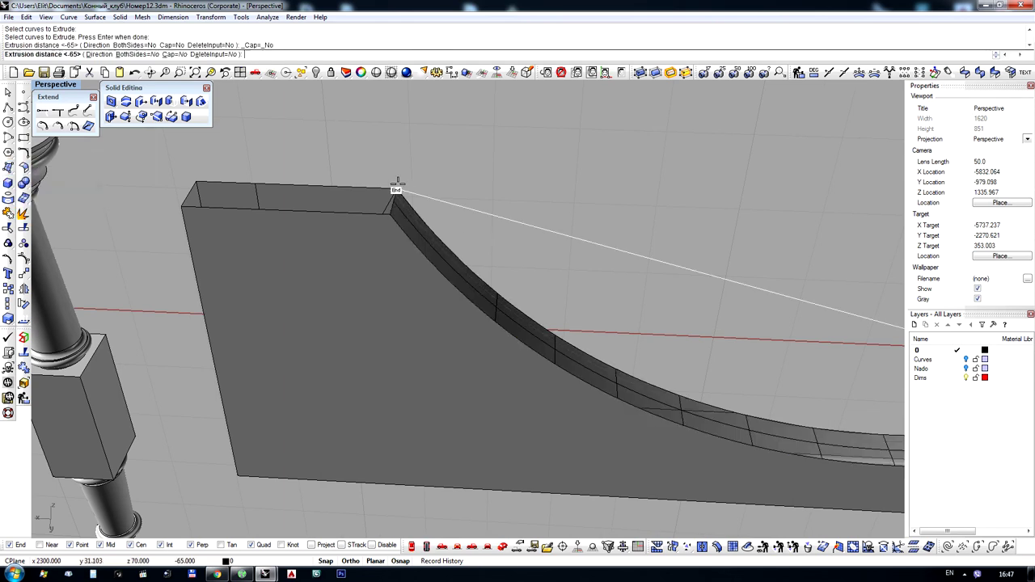
left_click(397, 190)
left_click_drag(455, 197, 420, 253)
scroll(419, 253, "down", 6)
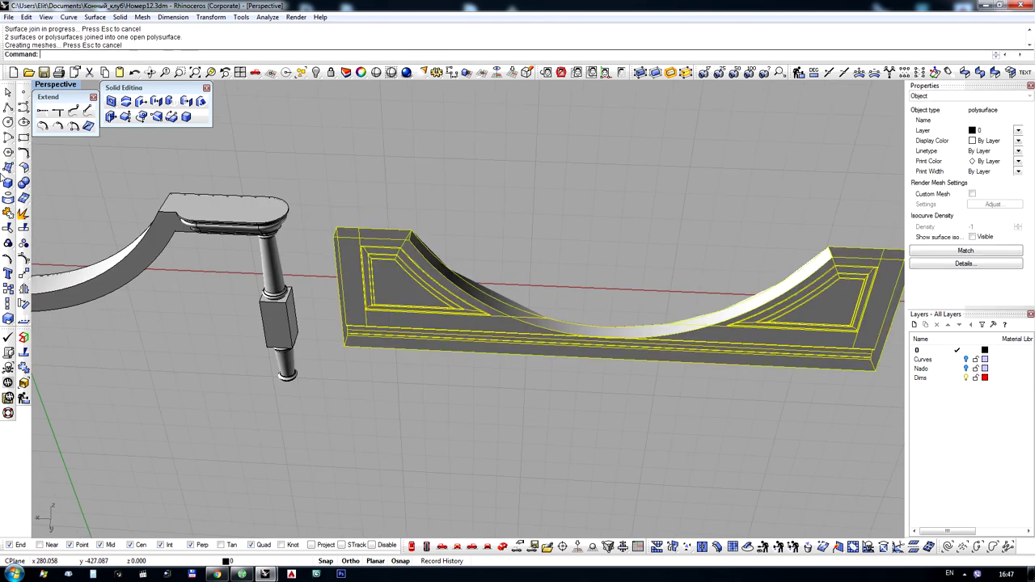
Cap the planar holes of the panel body and move it back between the footboard's legs
left_click(26, 183)
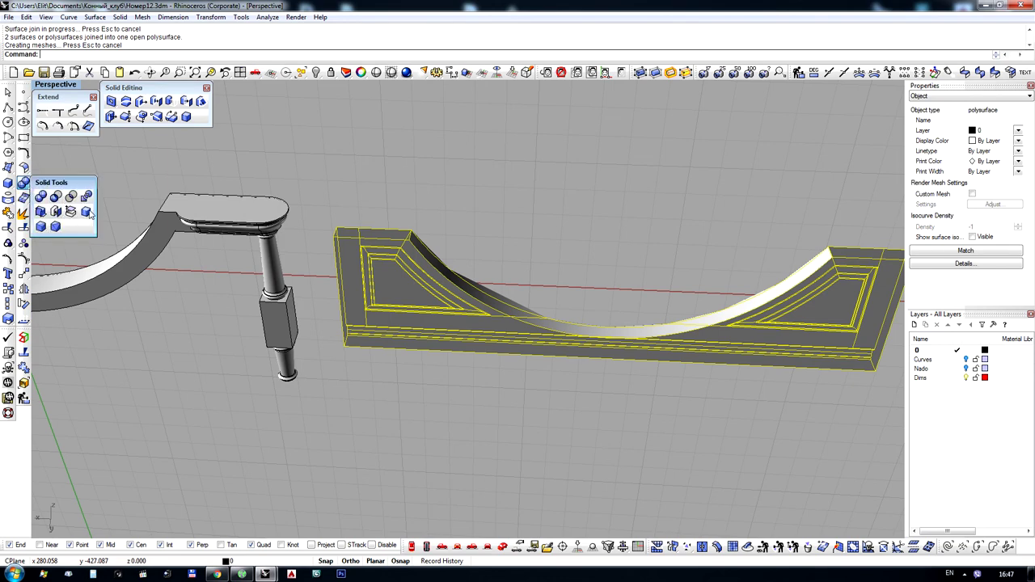
left_click(88, 211)
left_click(428, 199)
scroll(815, 251, "down", 6)
left_click_drag(815, 273, 493, 267)
left_click(612, 366)
Select all eight polysurfaces of the footboard, including the panel and both legs, and group them
right_click_drag(612, 368, 289, 327)
left_click_drag(654, 358, 742, 411)
scroll(574, 267, "down", 6)
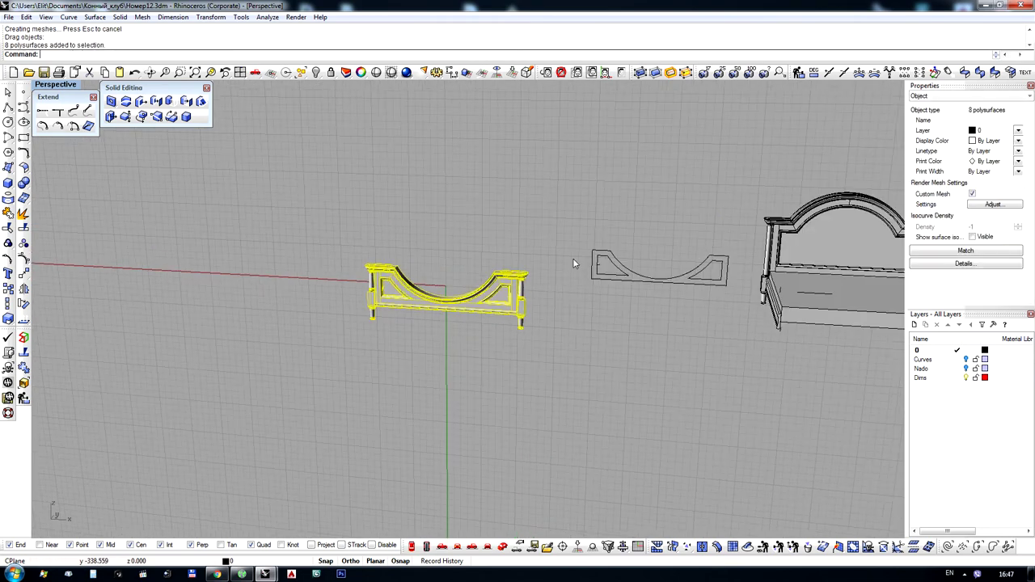
scroll(572, 258, "up", 10)
scroll(421, 304, "down", 6)
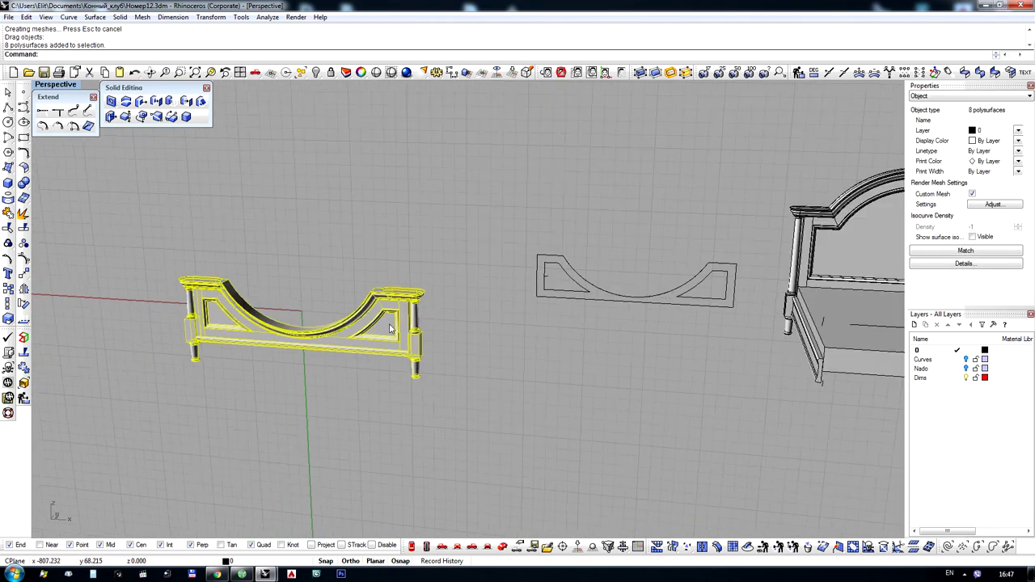
key("ctrl+g")
Move the grouped footboard back into place at the foot end of the bed
scroll(231, 330, "down", 6)
right_click_drag(231, 330, 223, 345)
left_click_drag(220, 336, 538, 406)
left_click(479, 431)
right_click_drag(476, 434, 603, 405)
Examine the headboard and its lower board, posts and mouldings from the front and the back of the bed
scroll(444, 274, "up", 6)
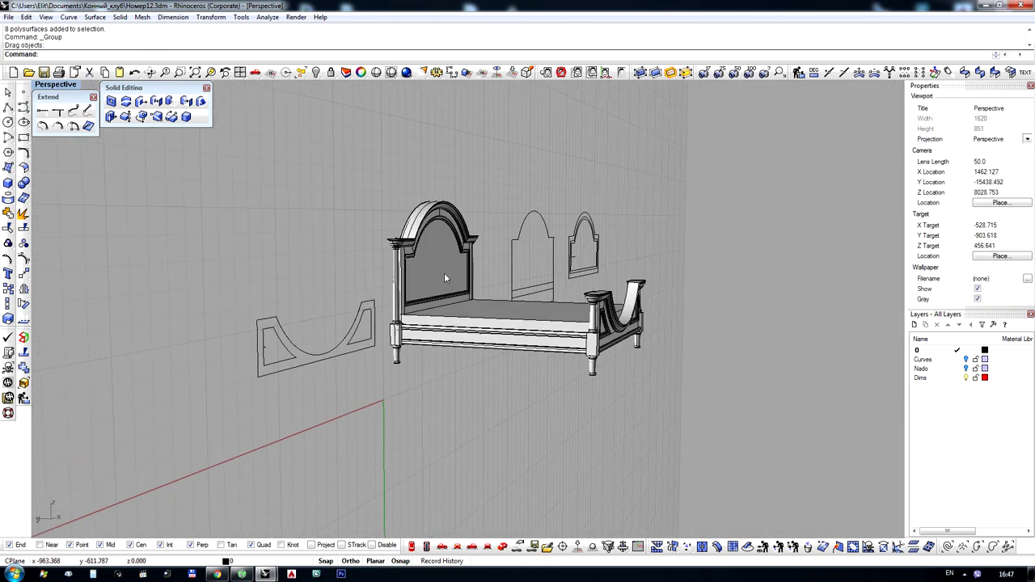
scroll(428, 271, "up", 6)
left_click(425, 269)
right_click_drag(459, 261, 656, 263)
left_click(606, 195)
scroll(605, 195, "down", 7)
scroll(448, 361, "up", 10)
left_click(448, 361)
scroll(561, 302, "down", 5)
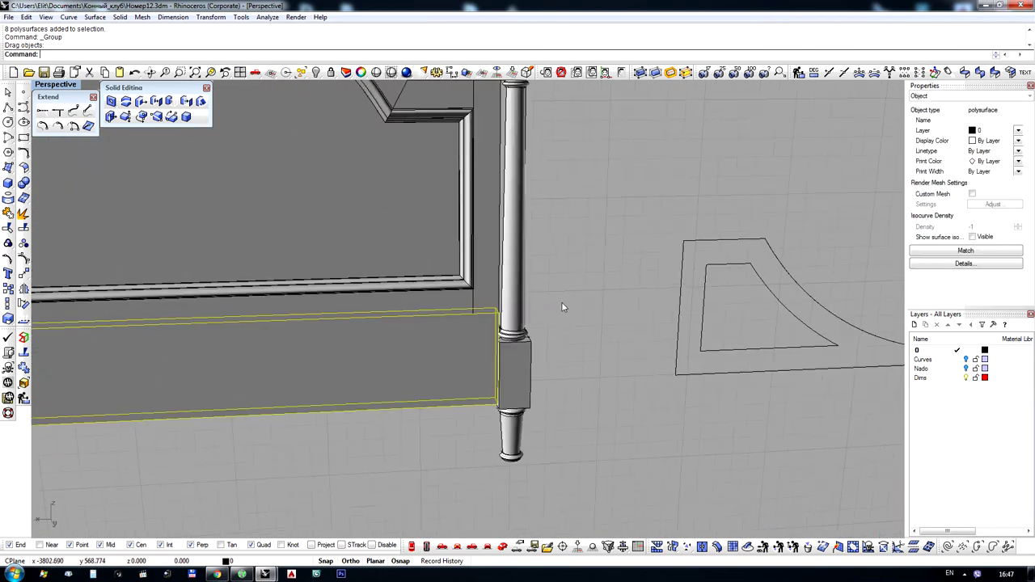
scroll(563, 306, "down", 5)
left_click(562, 309)
right_click_drag(563, 309, 259, 352)
right_click_drag(362, 310, 424, 265)
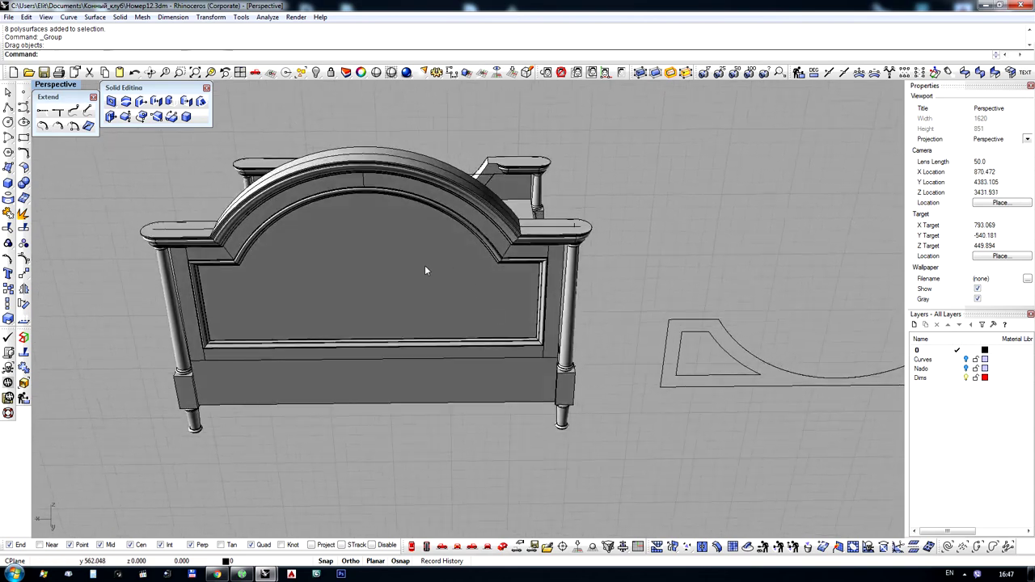
scroll(424, 265, "down", 4)
scroll(582, 229, "up", 2)
scroll(399, 257, "up", 4)
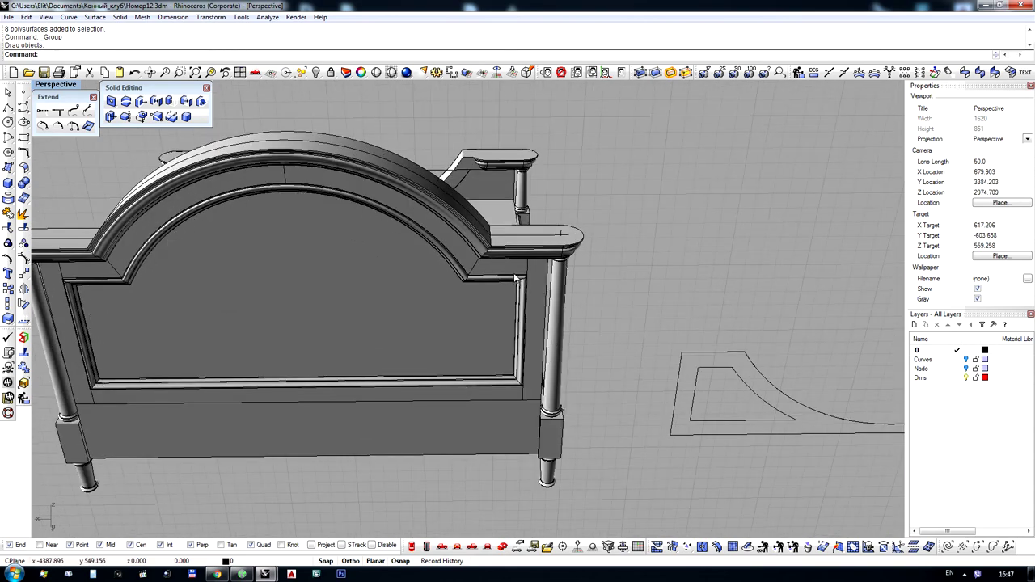
right_click_drag(595, 323, 567, 286)
scroll(530, 327, "up", 5)
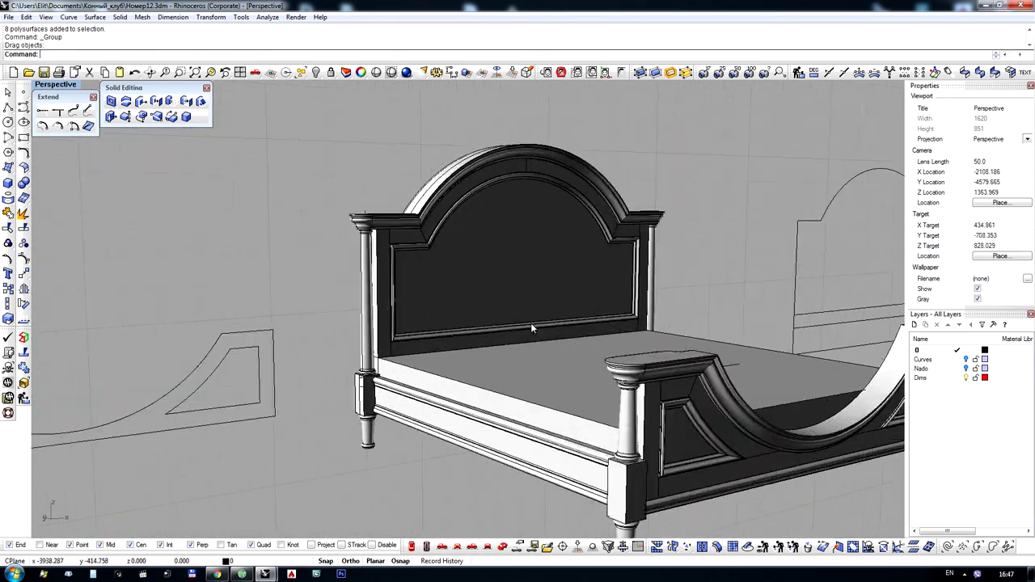
Examine the side rails, the bed's underside and their joints with the leg blocks
right_click_drag(395, 264, 593, 265)
scroll(591, 265, "down", 5)
scroll(259, 320, "up", 5)
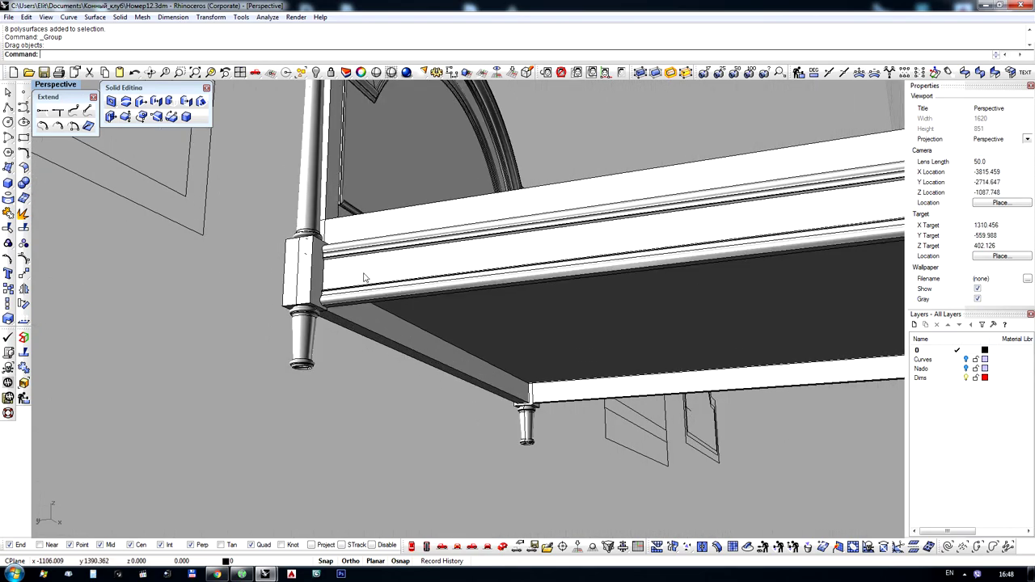
scroll(363, 277, "up", 8)
right_click_drag(368, 279, 242, 345)
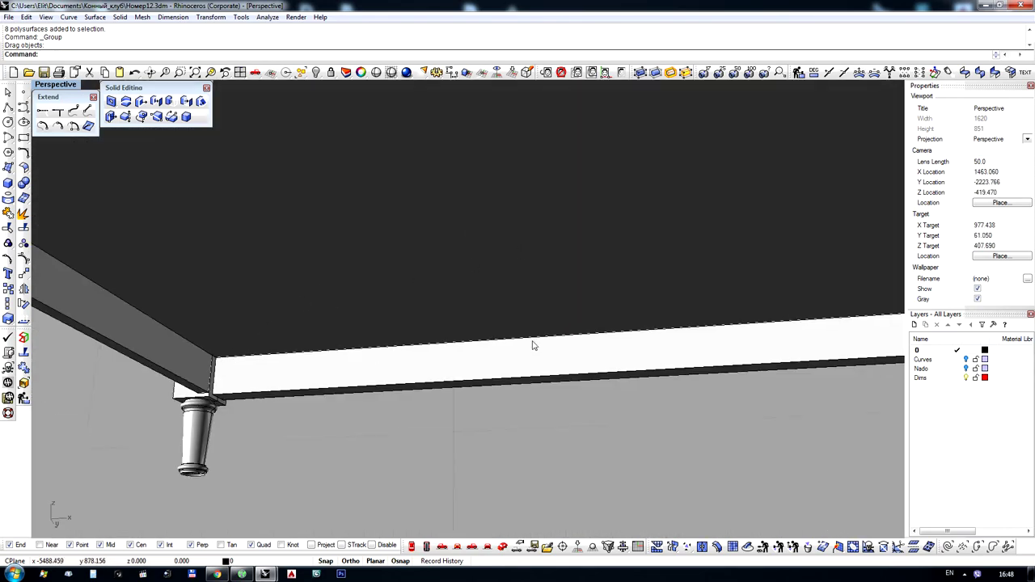
scroll(252, 274, "down", 6)
right_click_drag(253, 275, 377, 347)
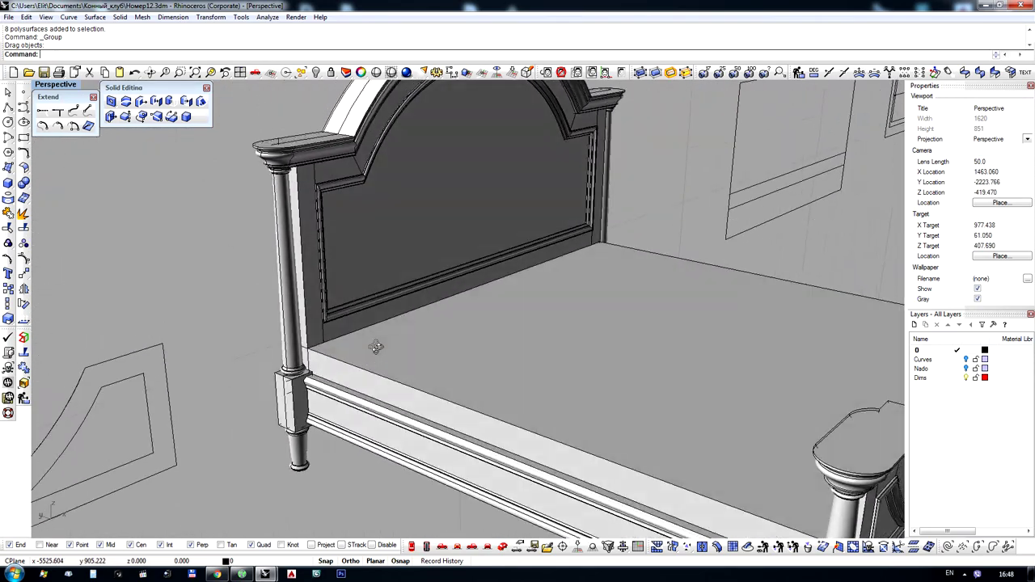
scroll(404, 336, "down", 6)
Preview the bed in rendered display and return the viewport to shaded display
mouse_move(505, 299)
right_mouse_down()
mouse_move(407, 279)
mouse_move(503, 273)
right_mouse_up()
scroll(304, 250, "up", 3)
middle_click(307, 250)
left_click(324, 250)
scroll(485, 221, "down", 2)
scroll(485, 221, "up", 4)
right_click_drag(480, 218, 566, 254)
left_click(318, 289)
Examine the footboard leg's square block, its sharp vertical edges and the adjoining panel mouldings up close
right_click_drag(321, 347, 455, 370)
scroll(455, 370, "up", 6)
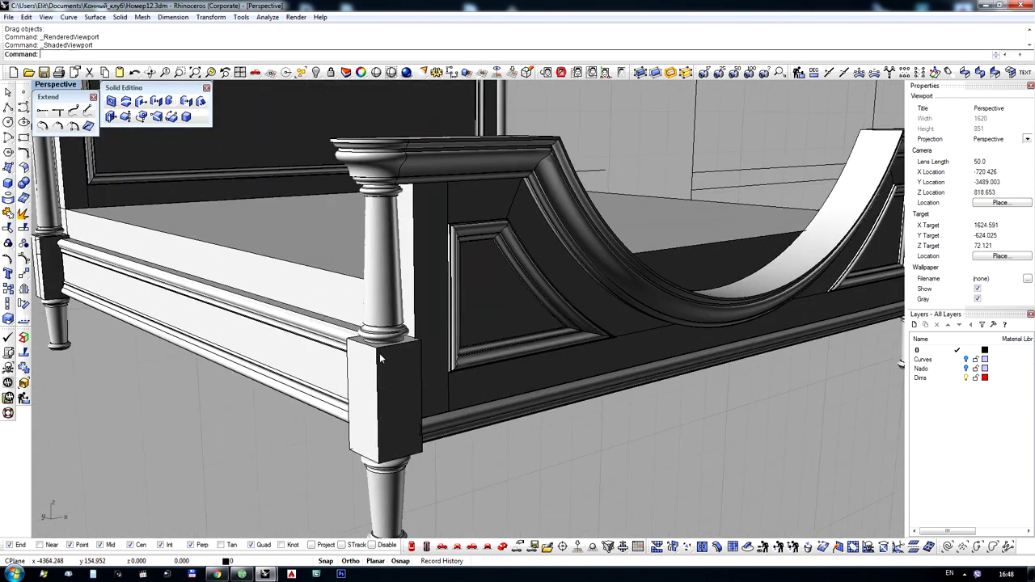
scroll(392, 389, "down", 3)
right_click_drag(525, 335, 354, 332)
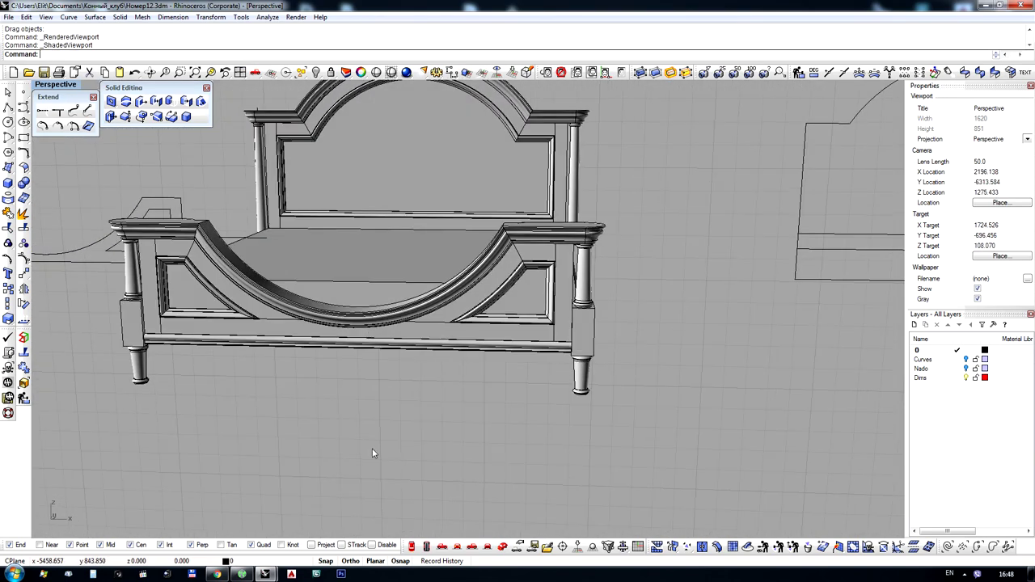
scroll(560, 313, "down", 8)
right_click_drag(559, 313, 522, 353)
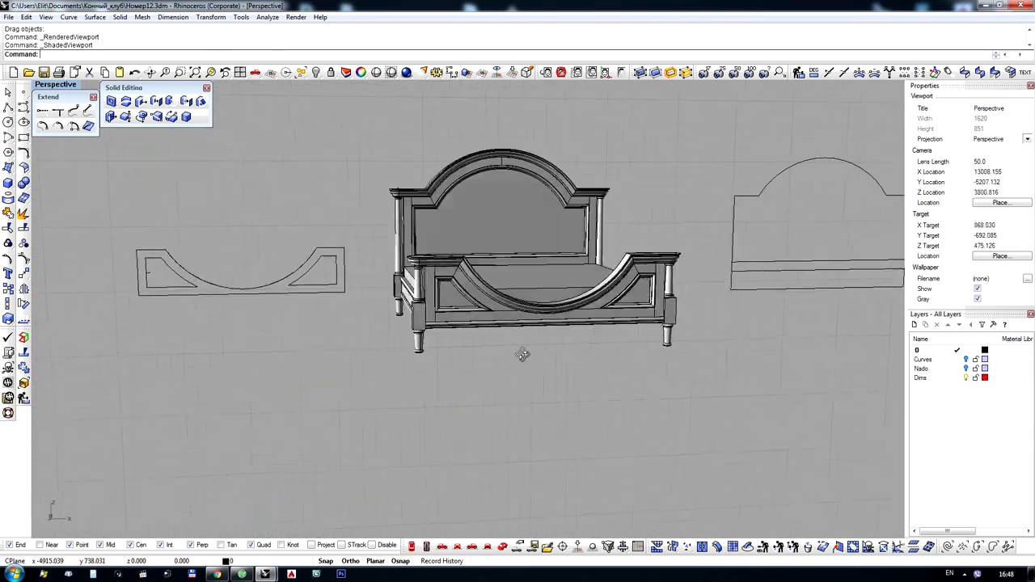
scroll(440, 335, "up", 5)
scroll(441, 336, "up", 3)
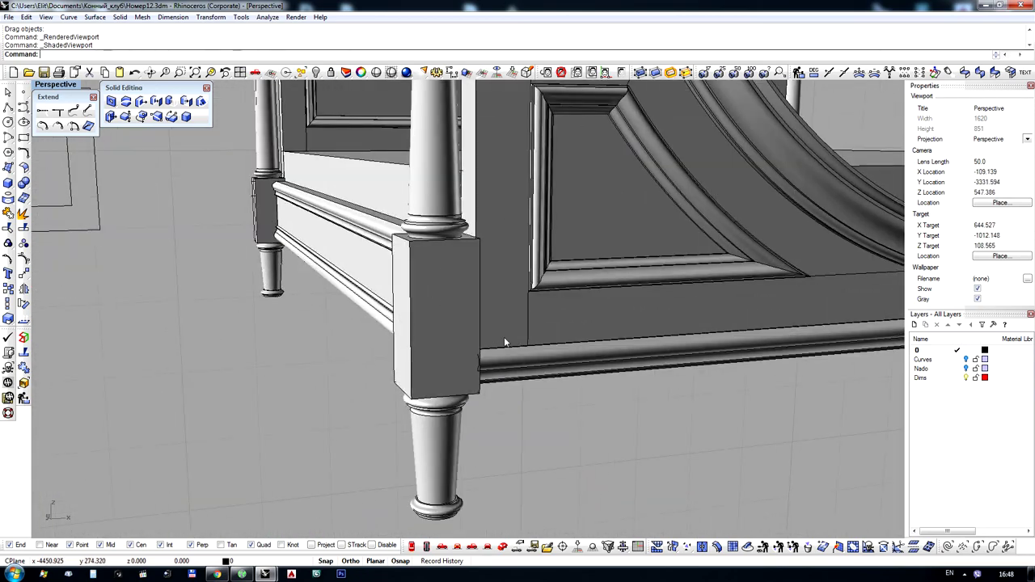
scroll(492, 311, "down", 5)
right_click_drag(492, 305, 413, 330)
scroll(180, 341, "up", 12)
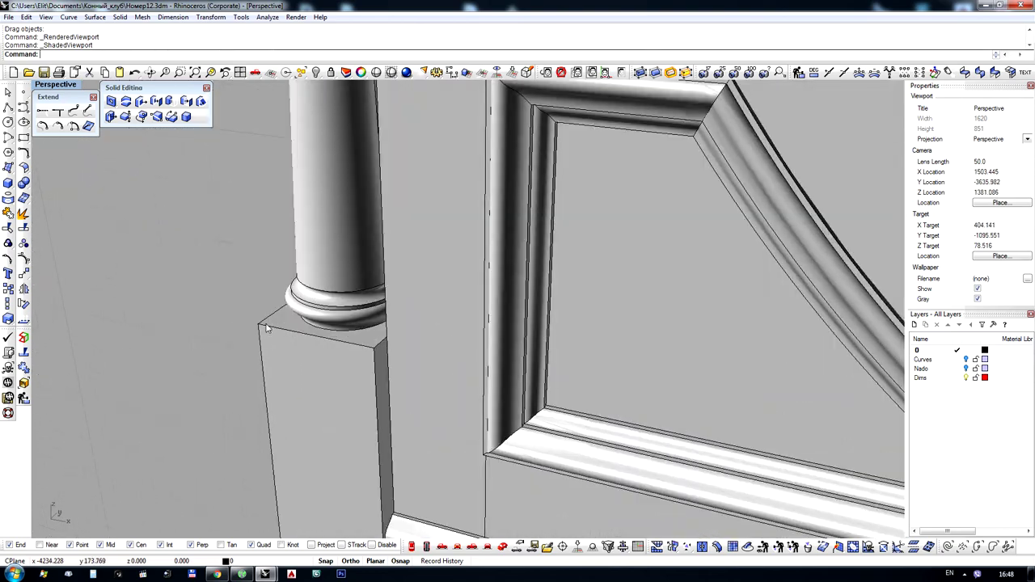
scroll(458, 263, "down", 6)
scroll(458, 263, "down", 5)
right_click_drag(459, 265, 393, 273)
scroll(302, 324, "up", 10)
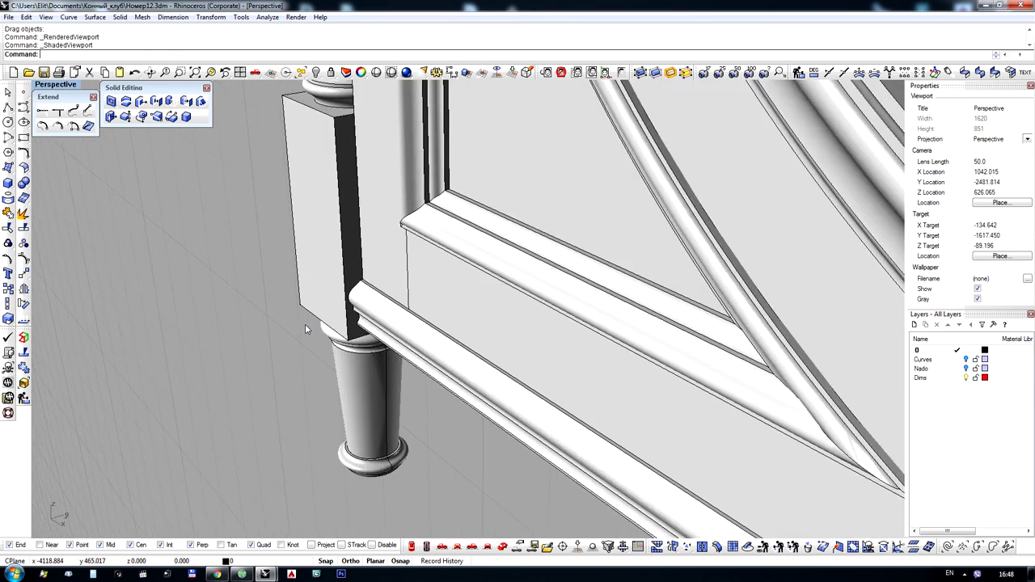
scroll(321, 296, "down", 5)
scroll(322, 295, "down", 5)
right_click_drag(322, 296, 342, 298)
scroll(323, 259, "up", 3)
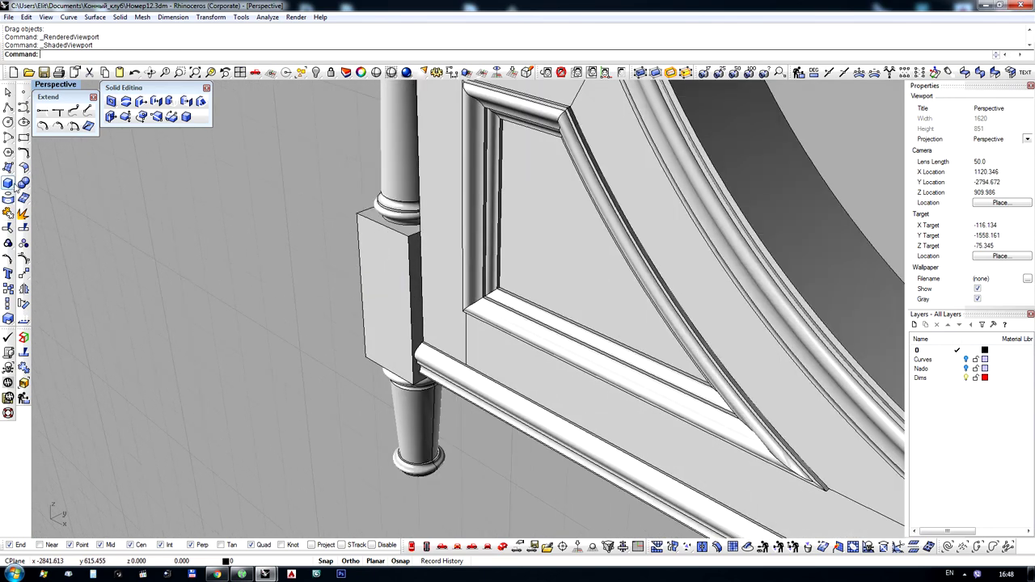
right_click_drag(401, 318, 414, 316)
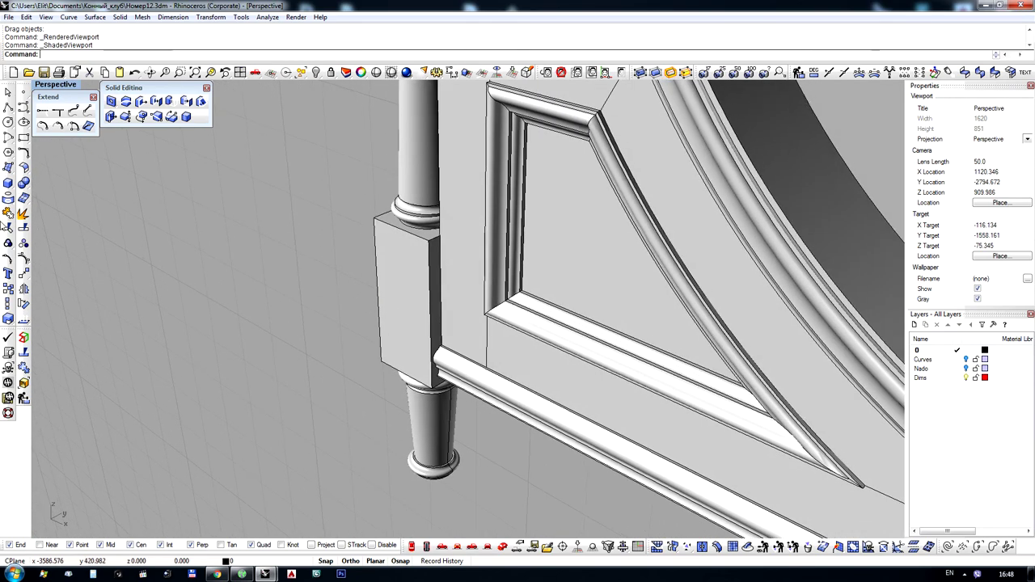
Fillet the footboard leg block's front vertical edge nearest the panel with radius 3
left_click(23, 184)
left_click(42, 226)
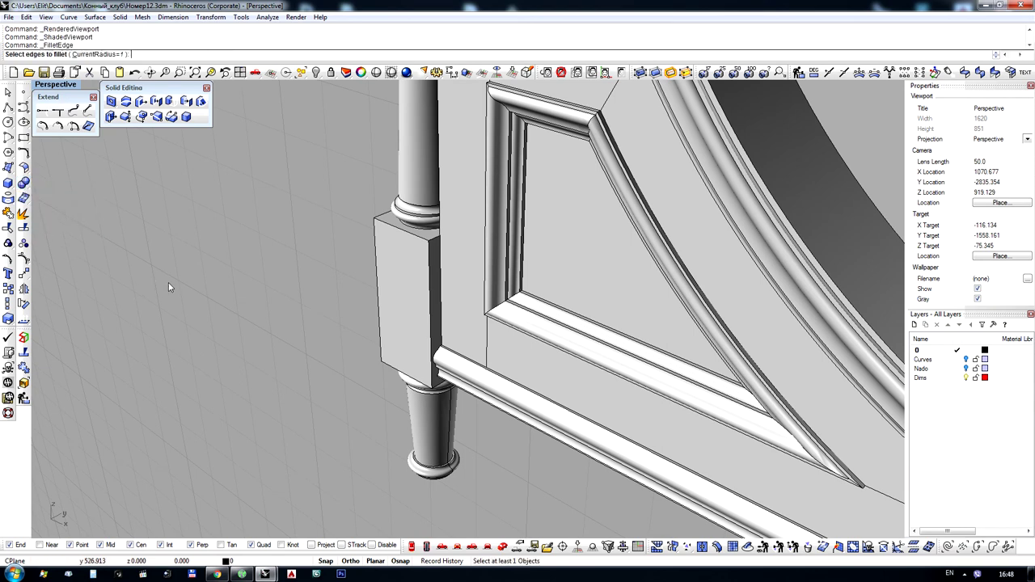
type("3")
key("Return")
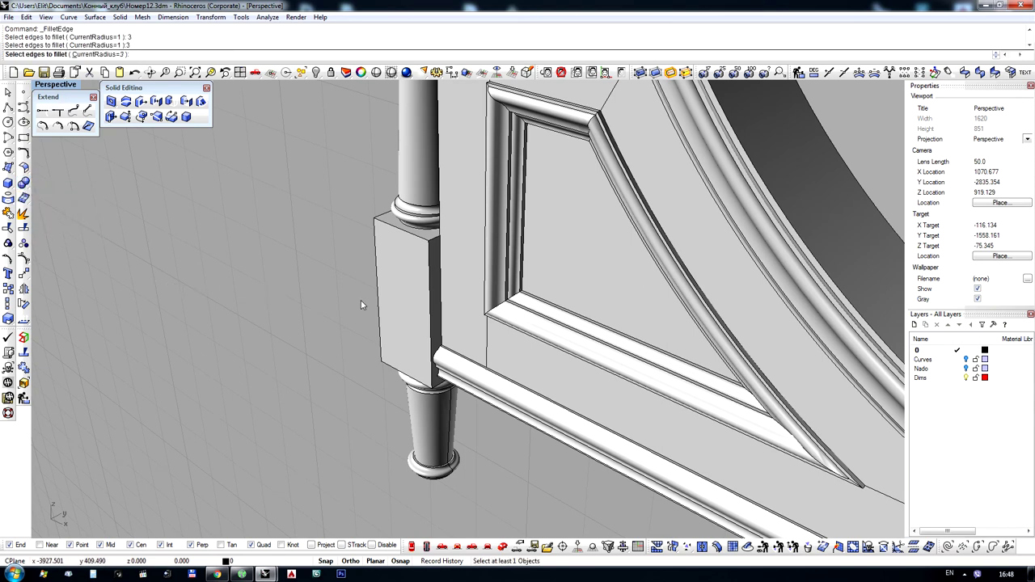
scroll(450, 300, "up", 5)
left_click(398, 323)
key("Return")
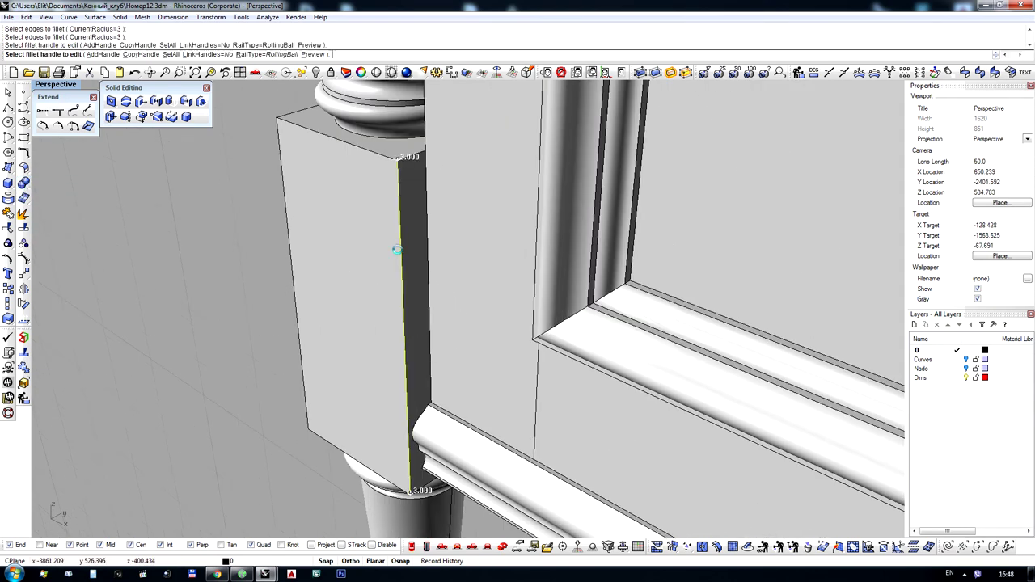
key("Return")
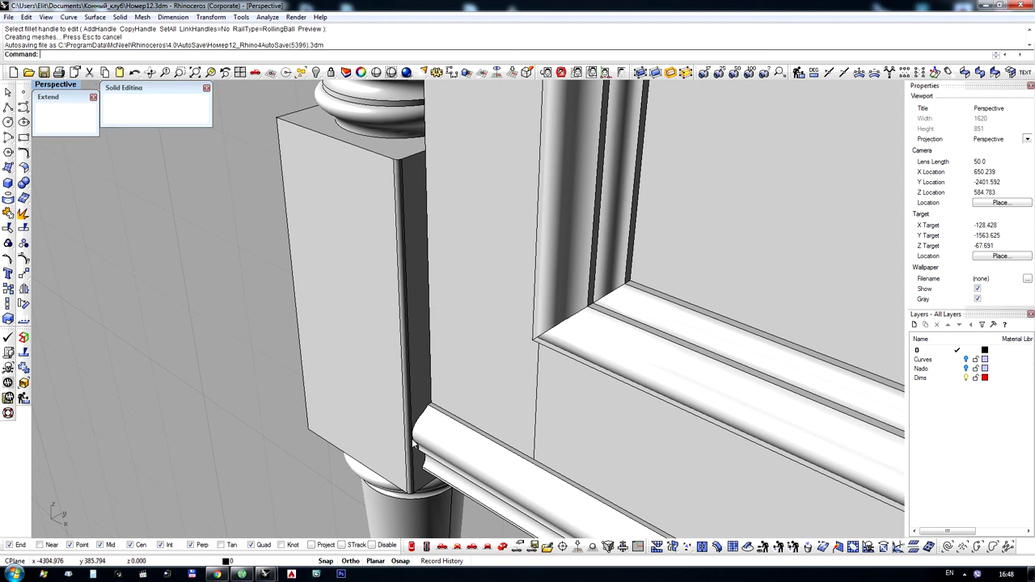
scroll(411, 442, "up", 8)
scroll(414, 329, "down", 6)
scroll(414, 329, "up", 3)
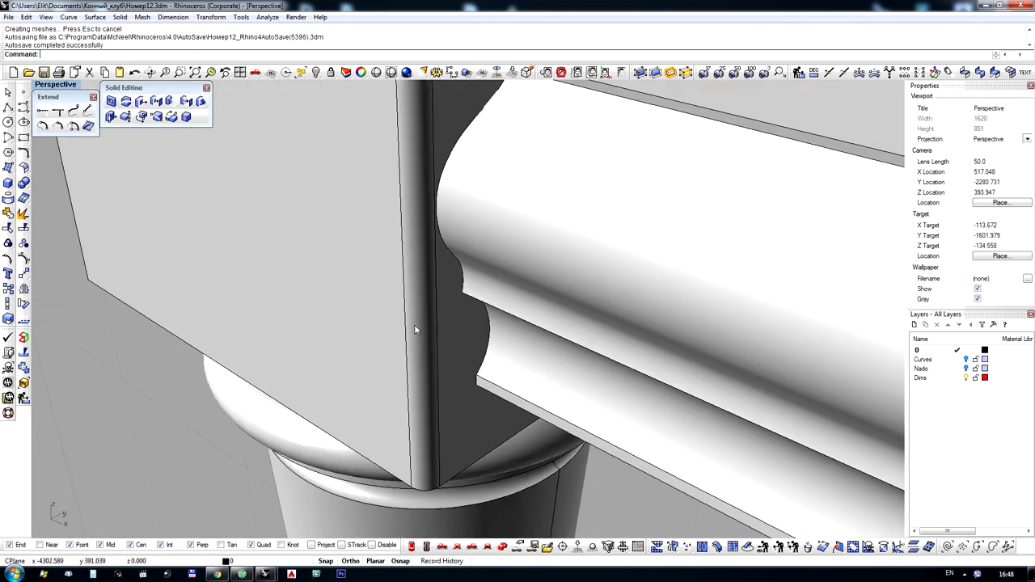
scroll(437, 244, "down", 10)
right_click_drag(356, 224, 427, 242)
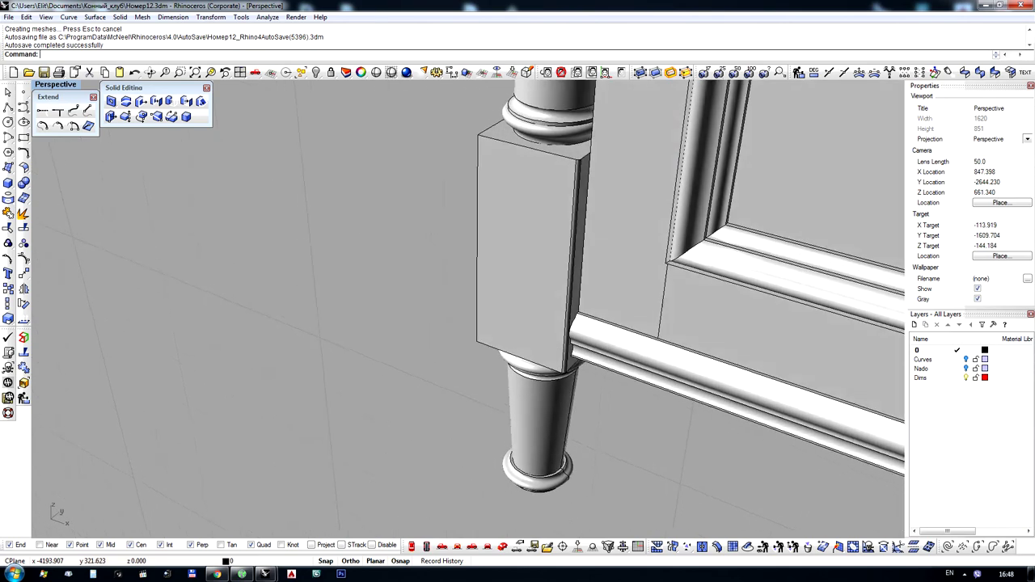
Fillet the same footboard leg block's outer front vertical edge with radius 3
scroll(428, 242, "down", 7)
scroll(420, 241, "down", 3)
right_click(416, 240)
left_click(435, 243)
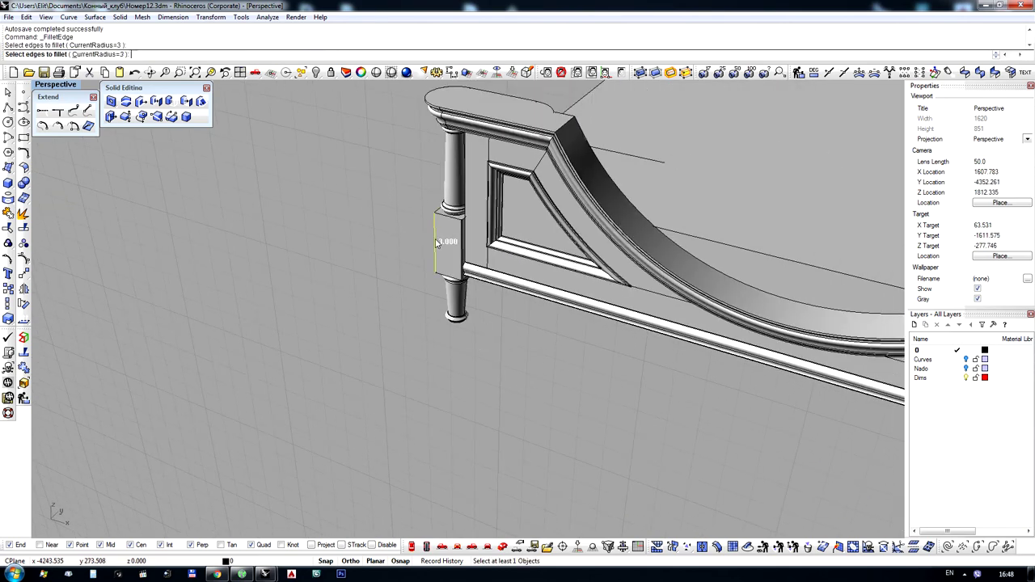
scroll(433, 257, "down", 7)
right_click_drag(449, 264, 516, 244)
scroll(516, 244, "up", 3)
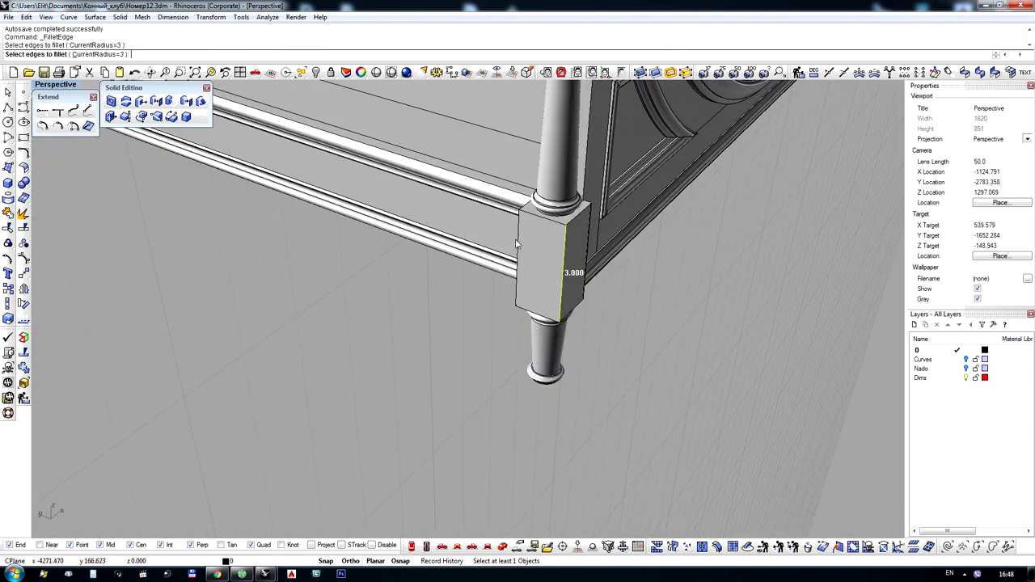
right_click(517, 241)
right_click(517, 241)
Fillet the two outward-facing vertical edges of the headboard leg block on the same side with radius 3
scroll(588, 295, "down", 8)
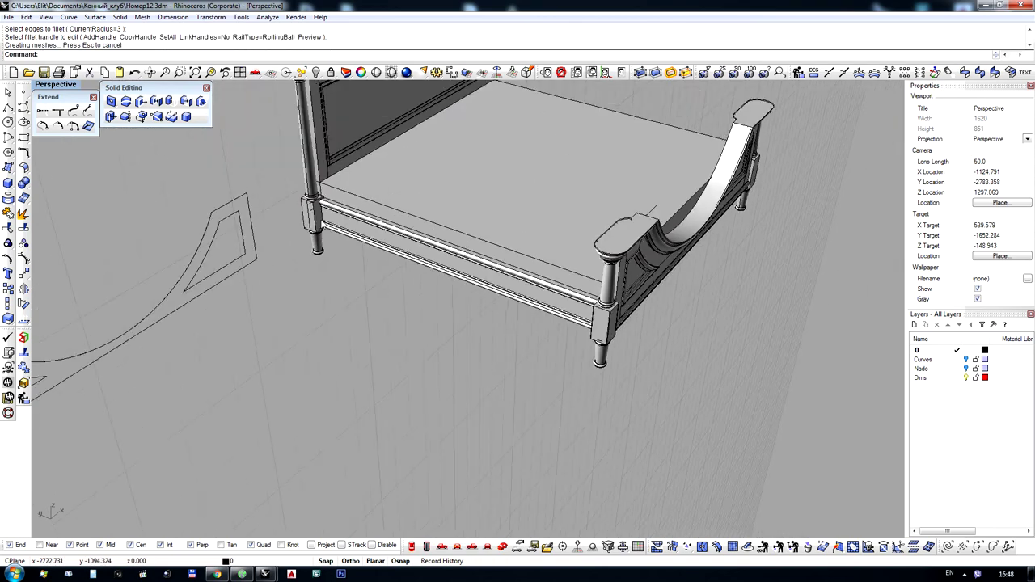
scroll(355, 237, "up", 6)
scroll(355, 240, "up", 4)
right_click(486, 273)
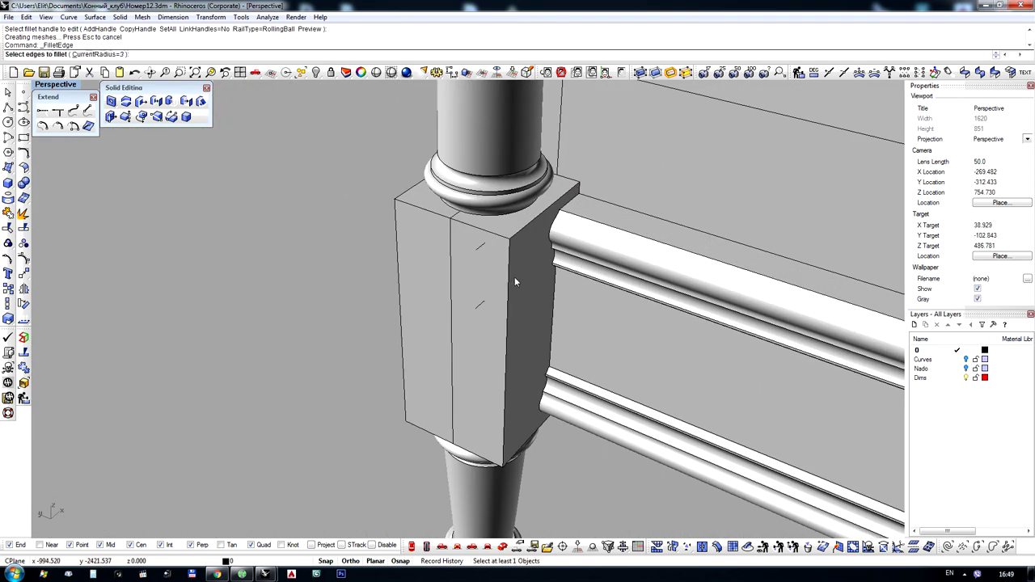
left_click(509, 276)
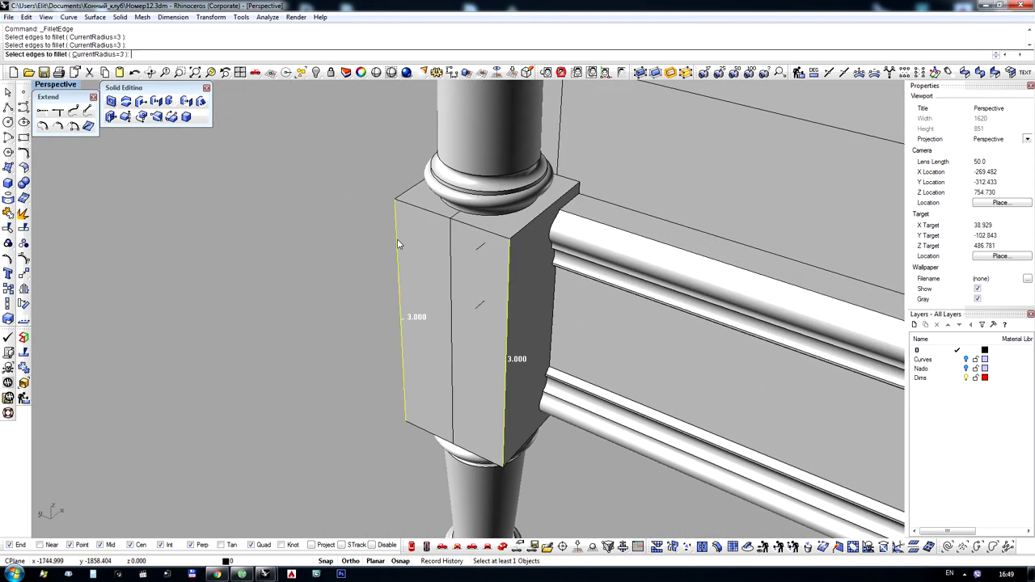
right_click(397, 242)
right_click(397, 240)
Fillet the remaining exposed vertical edge at the back of that headboard leg block with radius 3
scroll(397, 239, "down", 6)
right_click_drag(396, 239, 571, 235)
scroll(273, 358, "up", 5)
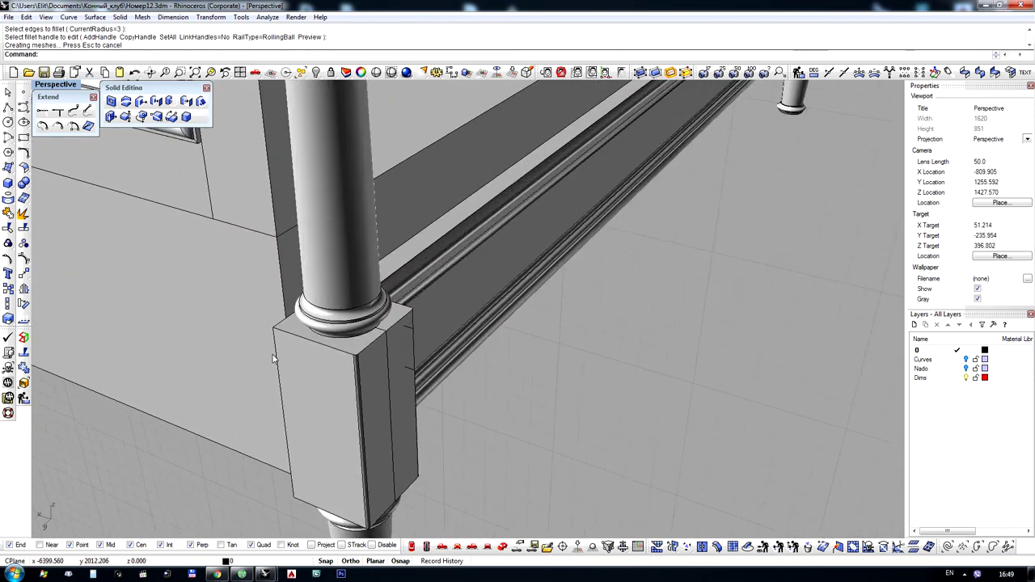
right_click(274, 359)
left_click(274, 359)
right_click(274, 358)
right_click(274, 358)
Ungroup the footboard so the leg block on the opposite side of the bed is separately selectable
right_click_drag(273, 358, 285, 240)
scroll(284, 240, "down", 10)
scroll(519, 305, "up", 9)
left_click(573, 316)
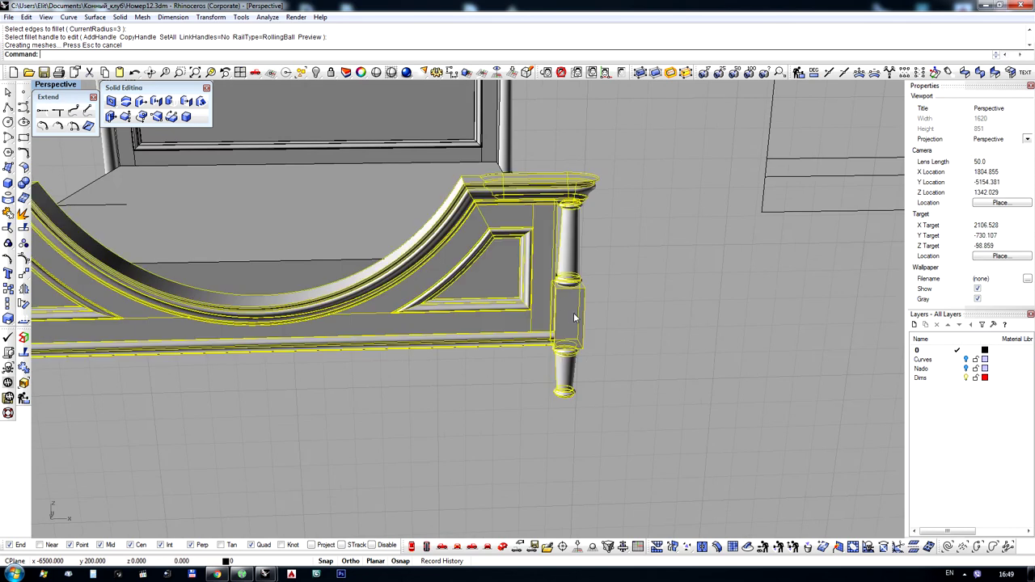
mouse_move(573, 316)
right_mouse_down()
mouse_move(554, 312)
mouse_move(564, 309)
right_mouse_up()
left_click(539, 190)
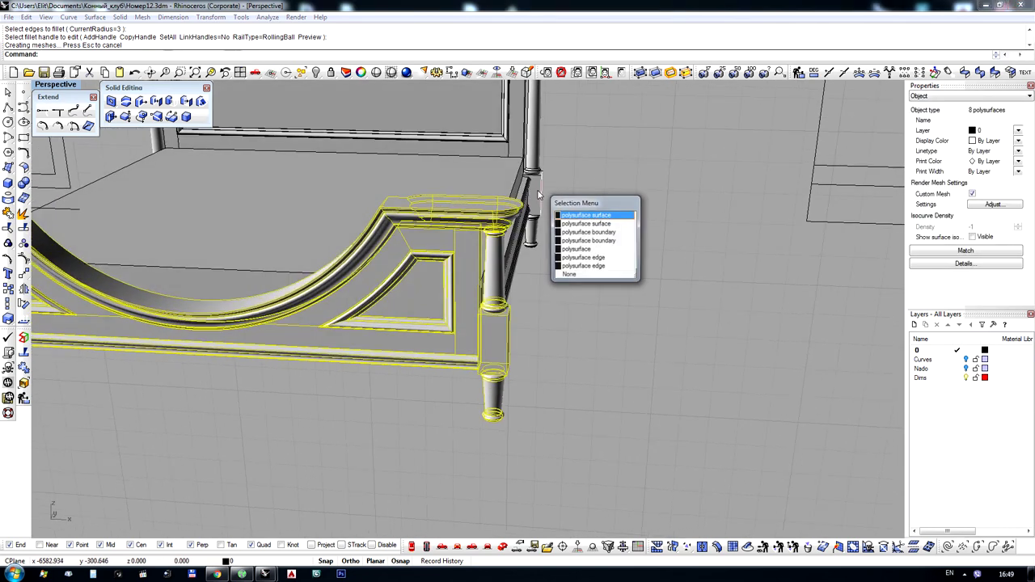
left_click(555, 178)
left_click(534, 200)
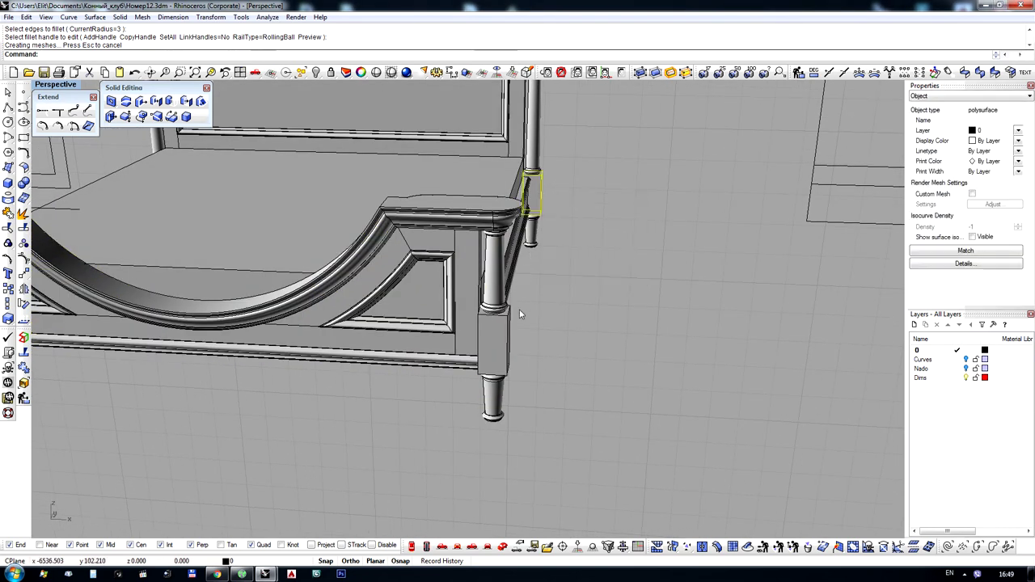
left_click(497, 345)
key("ctrl+shift+g")
Delete the unfilleted square leg blocks of the footboard and the headboard on the opposite side of the bed
left_click(496, 345)
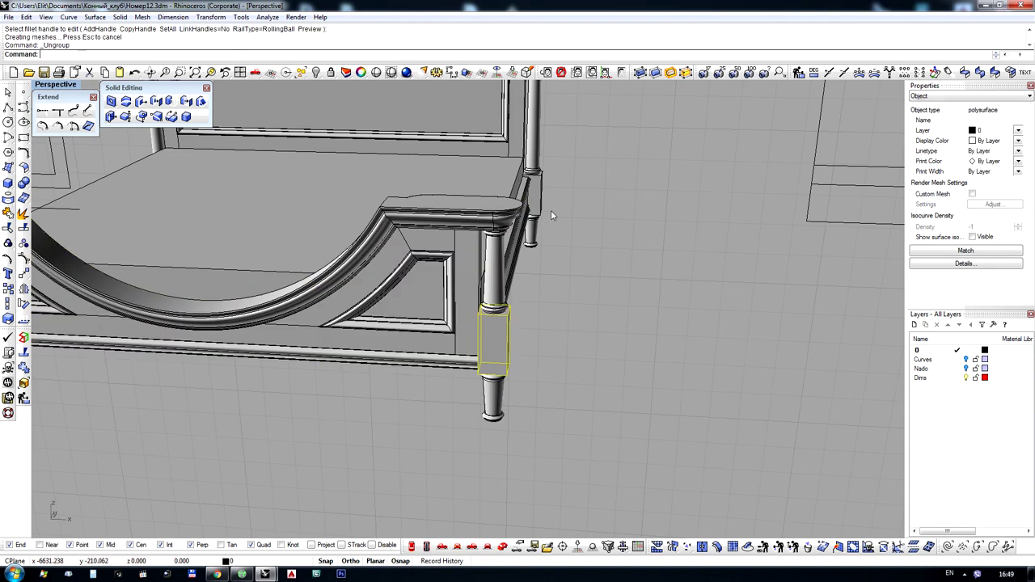
key("Delete")
left_click(538, 201)
key("Delete")
scroll(563, 234, "down", 10)
right_click_drag(439, 254, 469, 214)
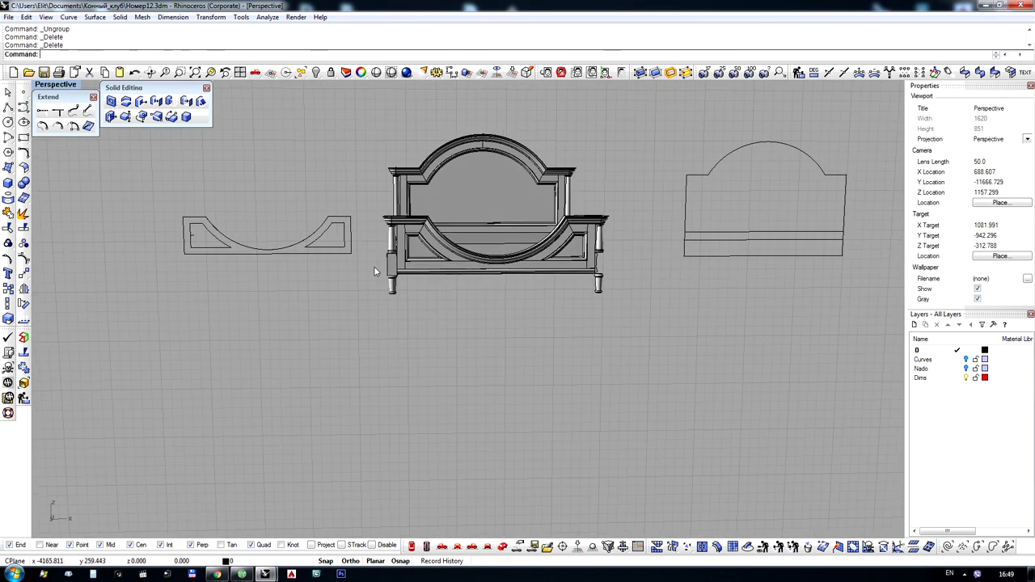
Gather the loose outline curves lying beside the bed into one stack away from the model
scroll(375, 266, "up", 12)
scroll(395, 269, "down", 5)
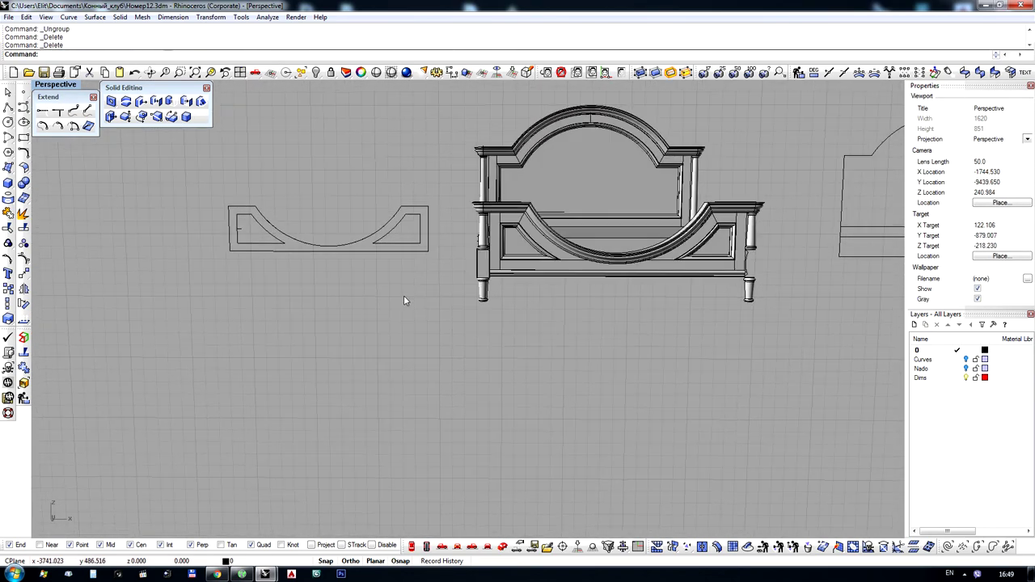
left_click_drag(421, 302, 421, 302)
right_click_drag(426, 308, 352, 213)
left_click_drag(351, 209, 708, 196)
scroll(209, 355, "down", 5)
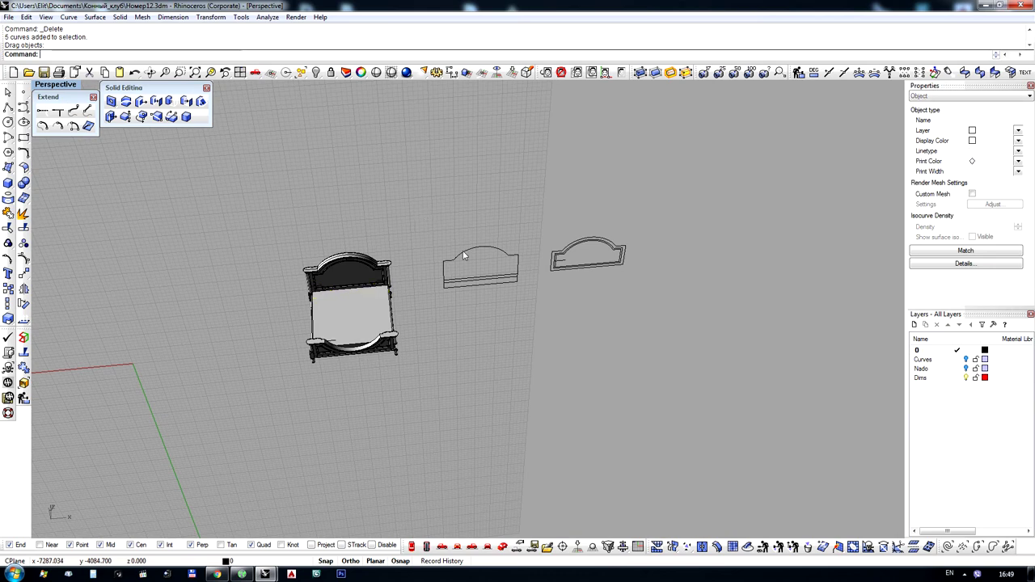
left_click(463, 256)
scroll(512, 284, "up", 3)
mouse_move(699, 279)
left_mouse_down()
mouse_move(713, 280)
mouse_move(696, 276)
left_mouse_up()
Move the stacked outline curves onto the headboard and assign them to the Curves layer
left_click_drag(456, 151, 727, 341)
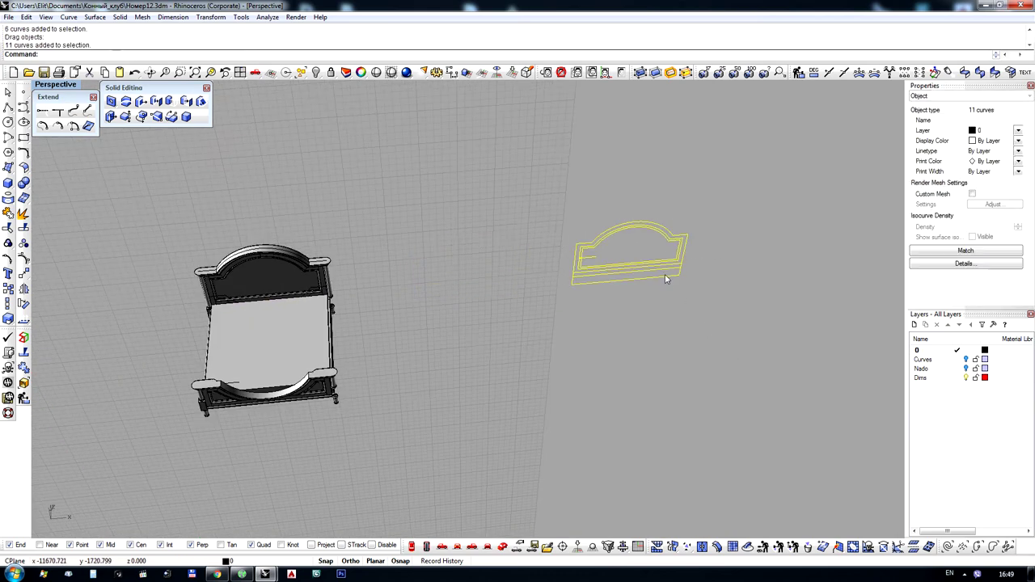
left_click_drag(665, 274, 226, 305)
scroll(130, 278, "up", 8)
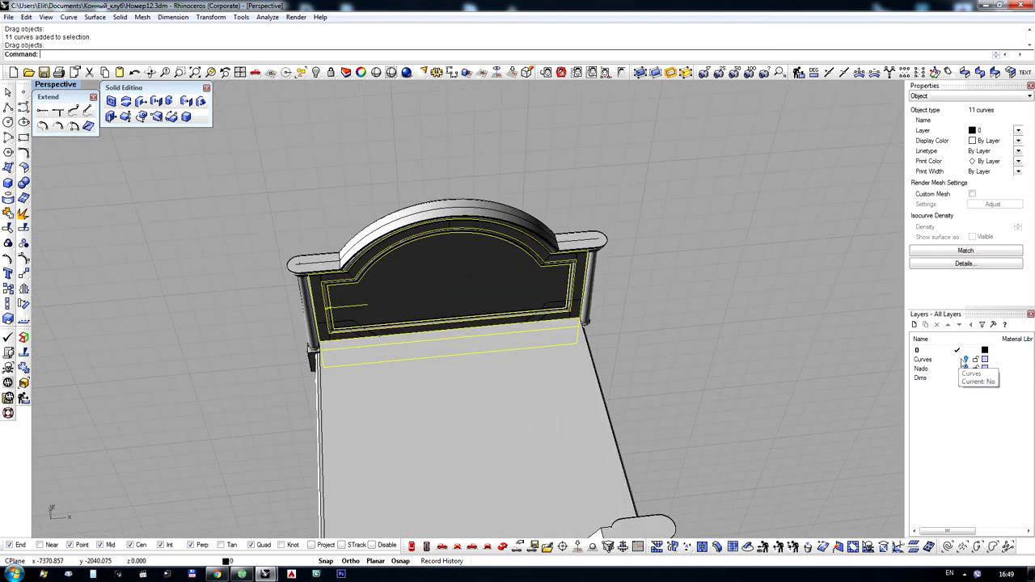
left_click(987, 131)
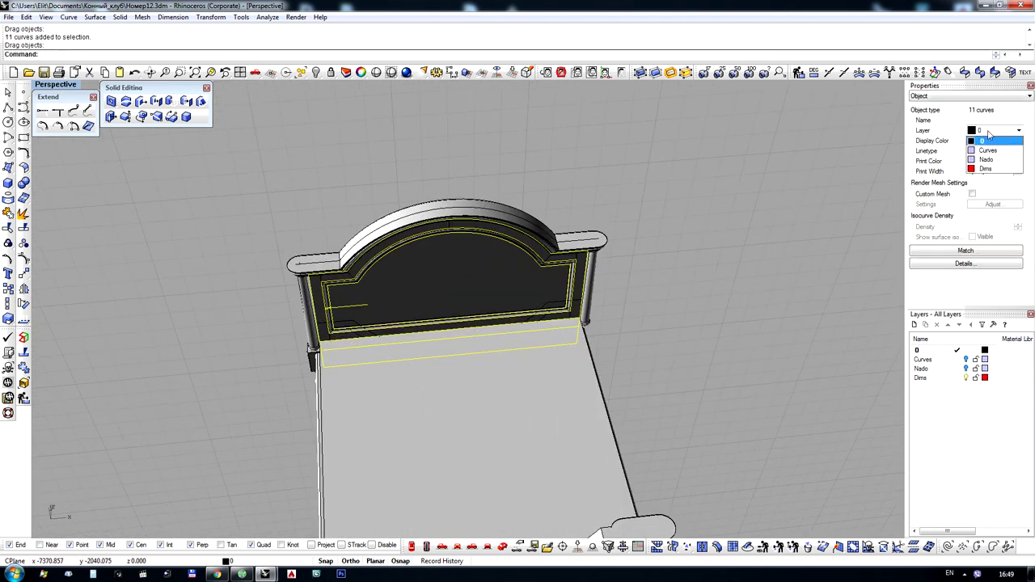
left_click(989, 151)
Show the headboard in wireframe and examine the leftover curves around its lower panel
right_click_drag(653, 339, 404, 376)
scroll(391, 373, "up", 6)
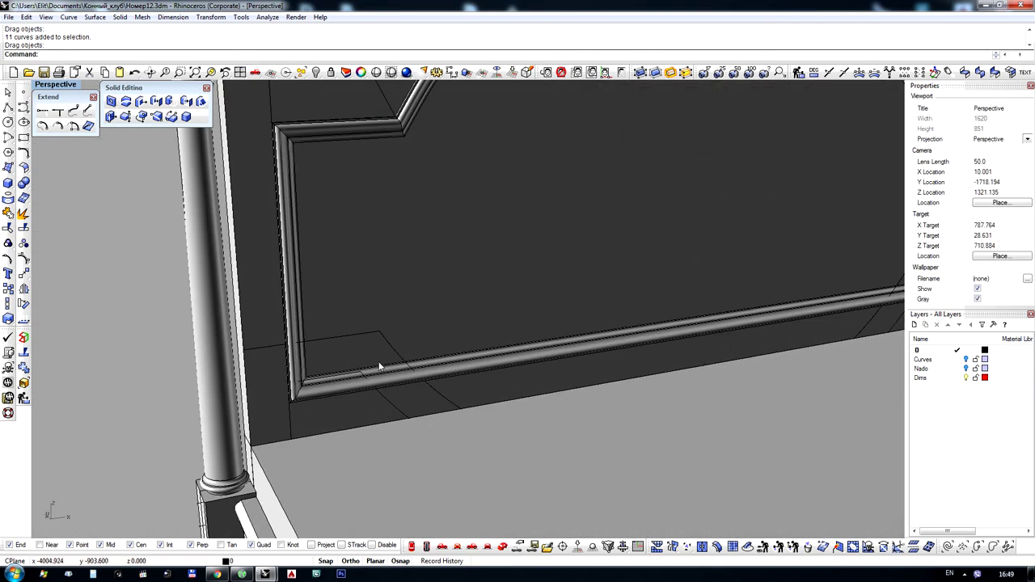
left_click(369, 347)
key("ctrl+alt+w")
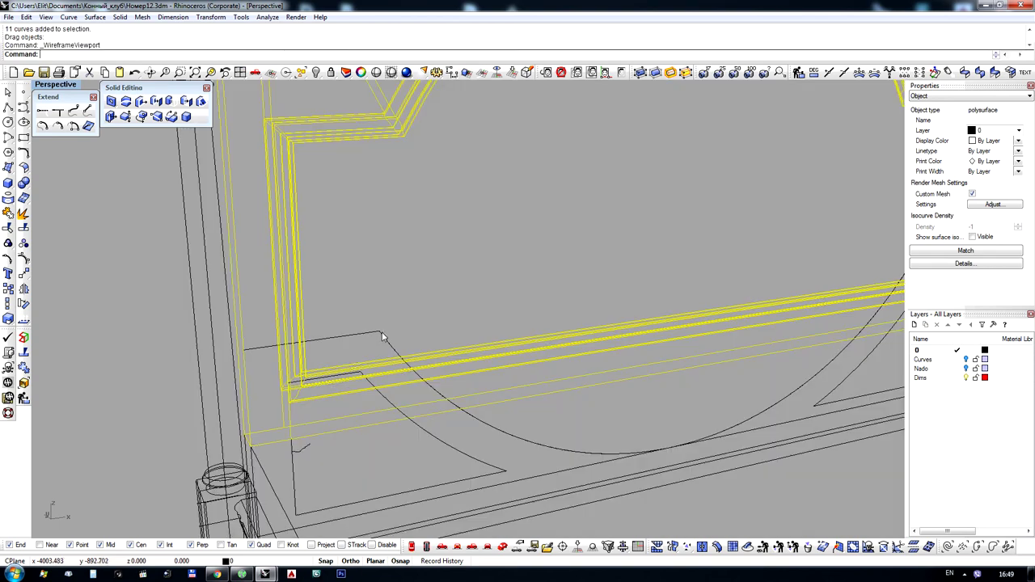
left_click(396, 351)
left_click(399, 285)
scroll(398, 284, "down", 12)
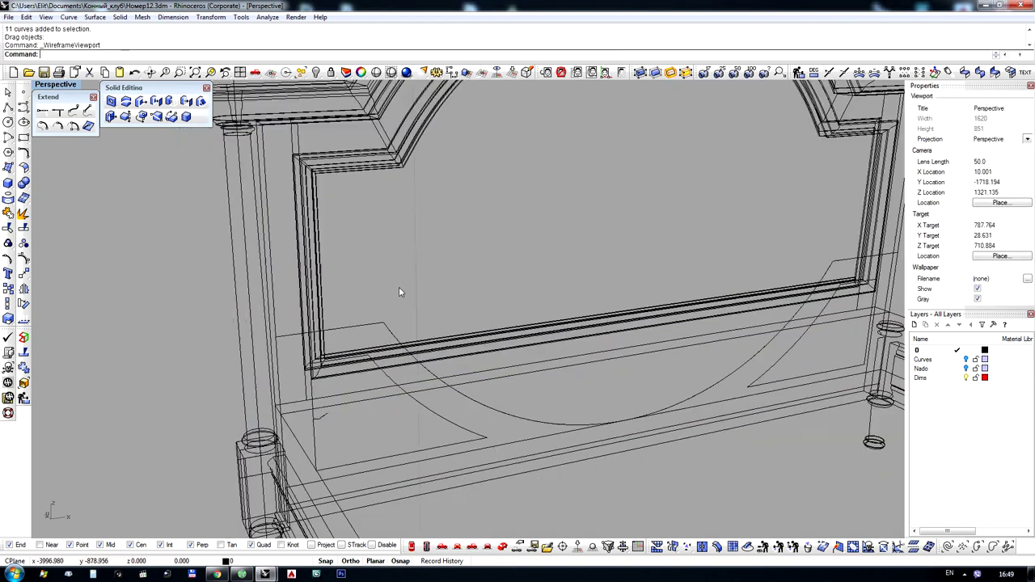
Select all remaining curves in the model and assign them to the Curves layer
right_click_drag(399, 284, 411, 317)
scroll(450, 244, "up", 5)
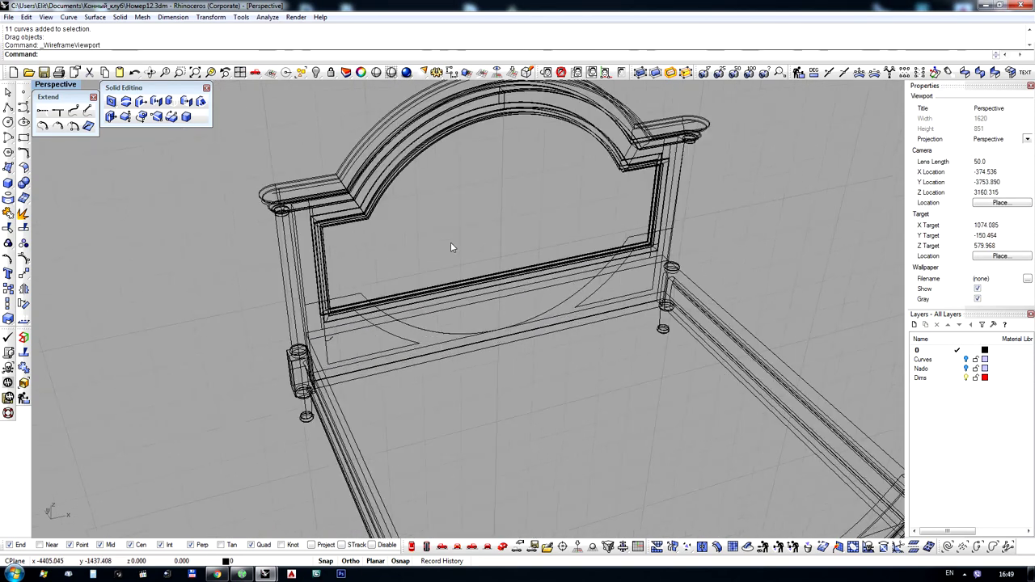
left_click(27, 17)
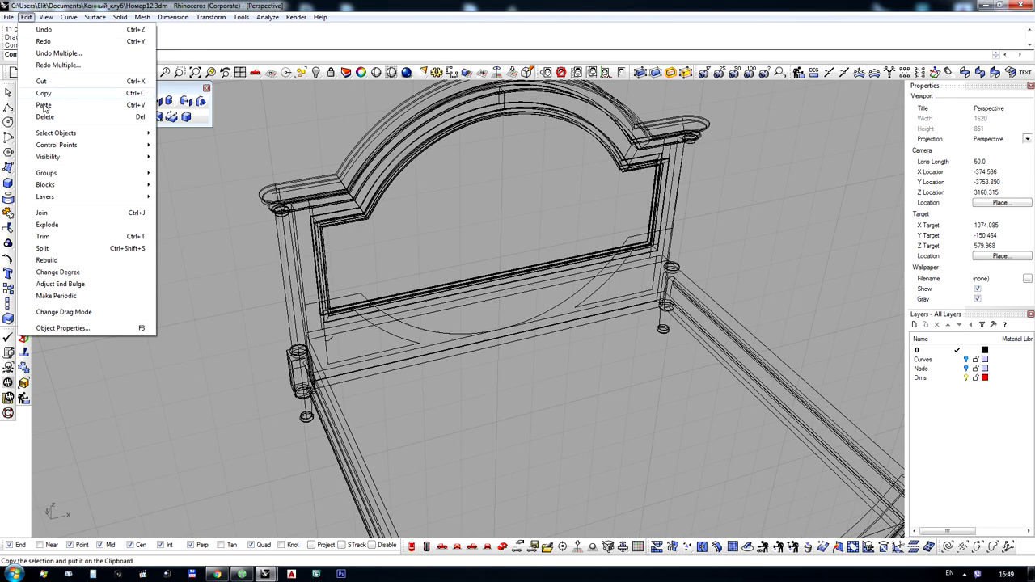
mouse_move(74, 135)
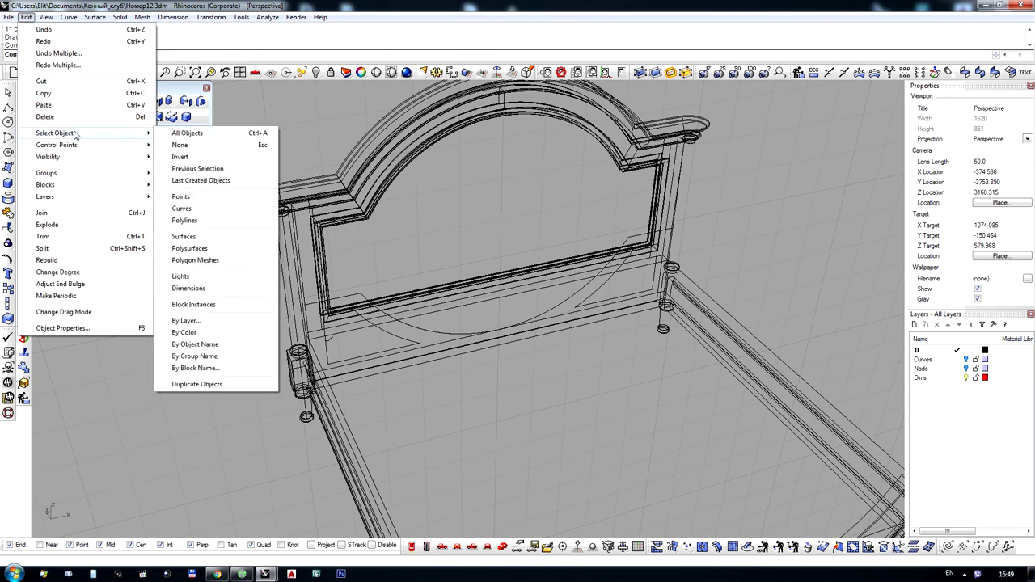
left_click(194, 212)
right_click_drag(496, 280, 447, 277)
scroll(447, 277, "down", 5)
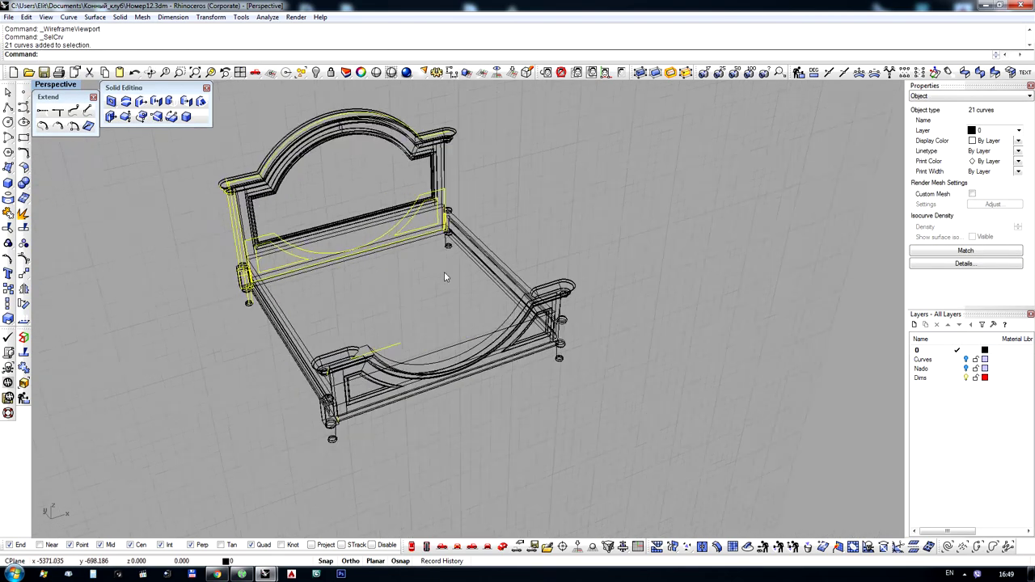
left_click(999, 131)
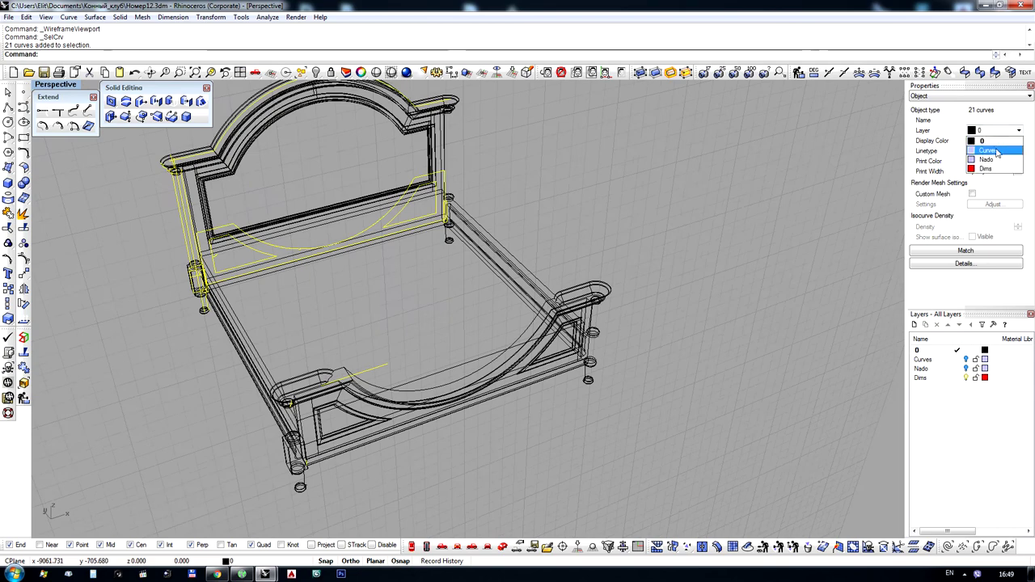
left_click(996, 152)
Return the perspective viewport to shaded display
right_click_drag(589, 241, 529, 190)
scroll(146, 235, "up", 6)
middle_click(146, 234)
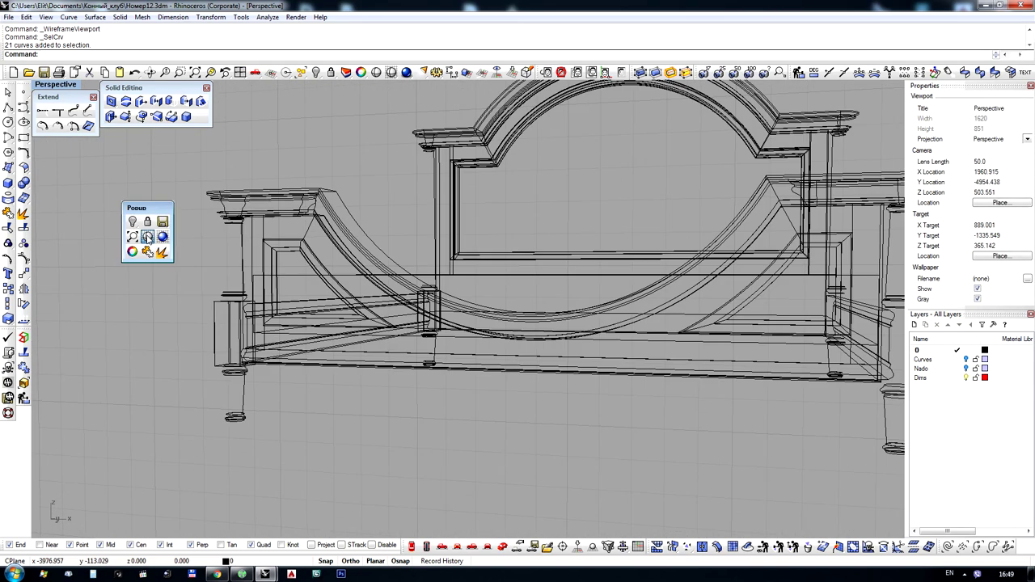
left_click(147, 236)
Extract the front face of the footboard's square leg block as a separate surface, keeping the block whole
scroll(183, 258, "down", 5)
mouse_move(184, 257)
right_mouse_down()
mouse_move(219, 299)
mouse_move(271, 273)
mouse_move(394, 273)
mouse_move(204, 271)
right_mouse_up()
scroll(219, 325, "up", 7)
scroll(174, 317, "down", 2)
scroll(203, 270, "up", 10)
scroll(462, 260, "down", 5)
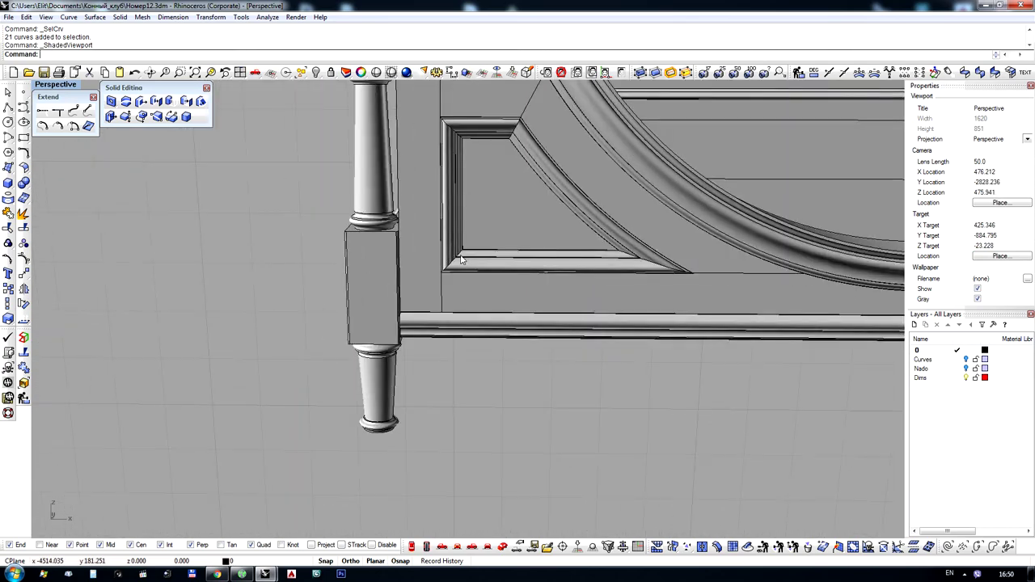
scroll(315, 250, "up", 2)
left_click(22, 213)
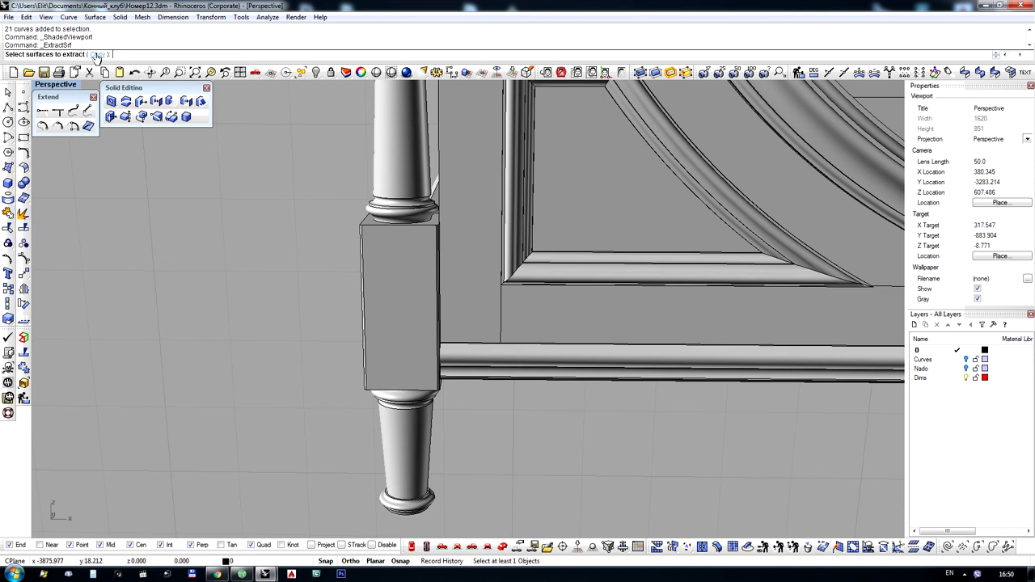
left_click(395, 259)
key("Return")
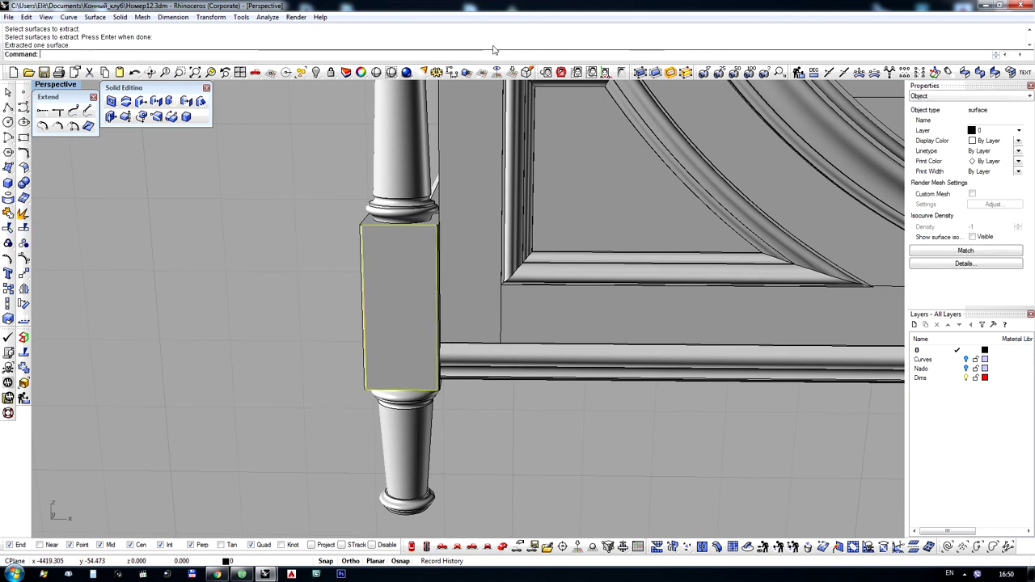
Align the construction plane to the extracted face and move that face clear of the bed
left_click(466, 74)
scroll(766, 259, "down", 3)
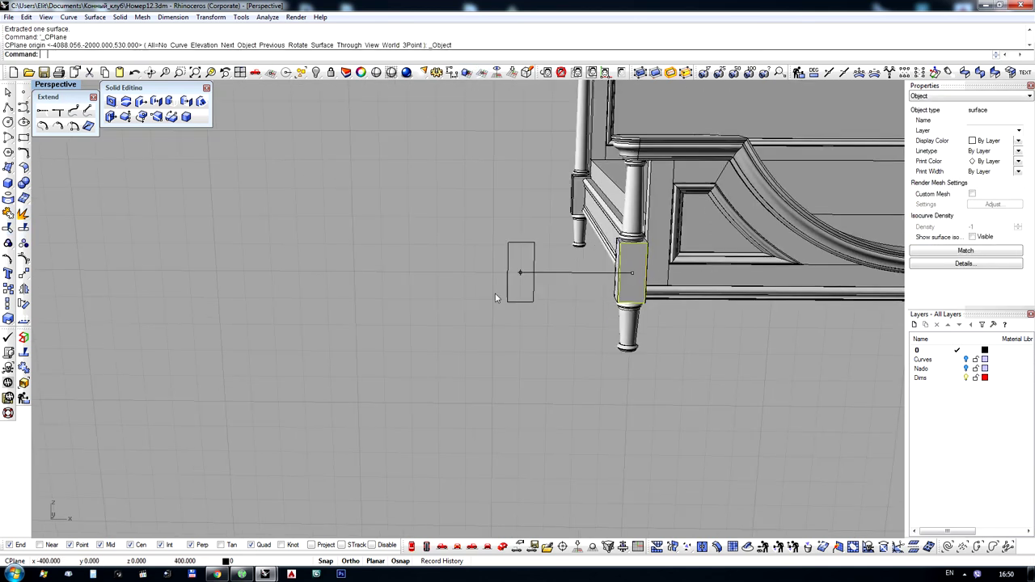
left_click_drag(496, 298, 441, 265)
Duplicate the border of the moved face as a curve and delete the surface
scroll(441, 266, "up", 6)
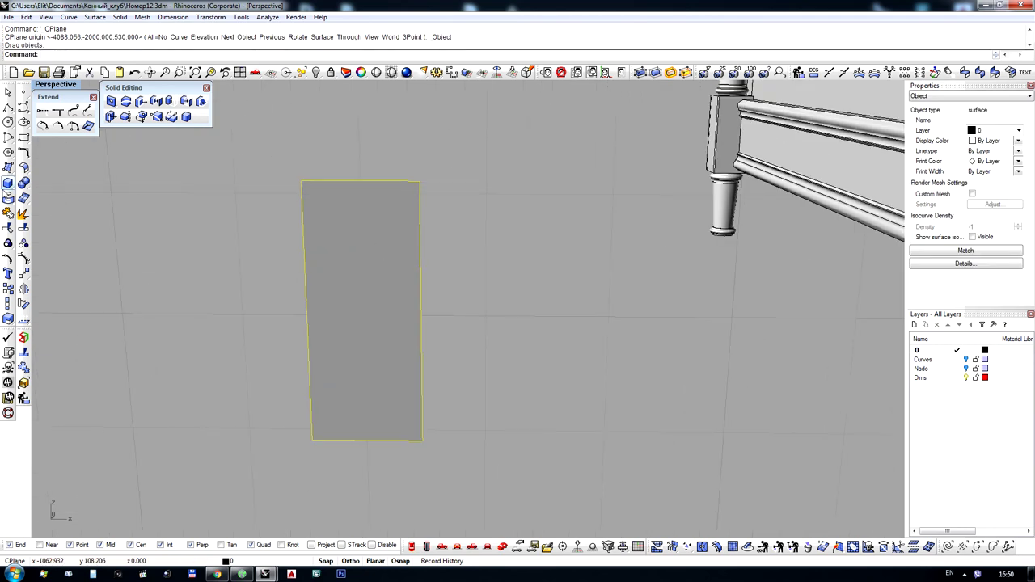
left_click(7, 198)
left_click(70, 211)
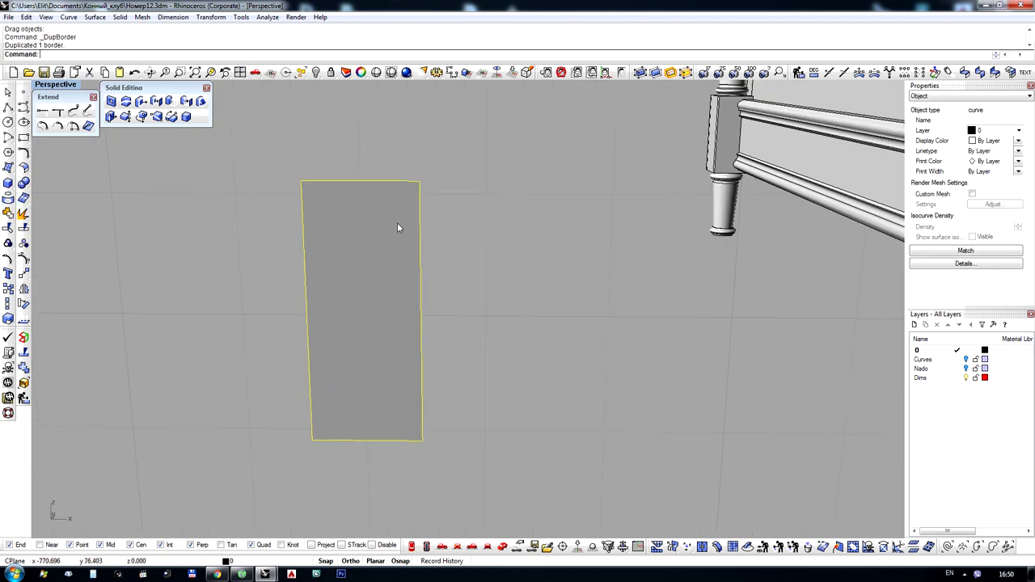
key("Delete")
Offset the rectangular outline inward by 10 in the front view
left_click(411, 305)
scroll(410, 305, "down", 3)
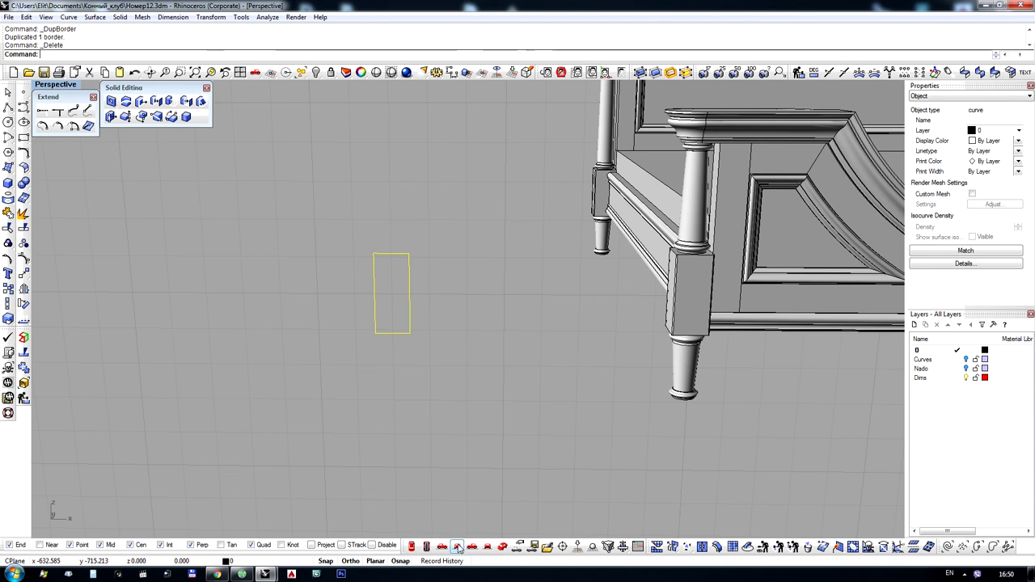
left_click(458, 548)
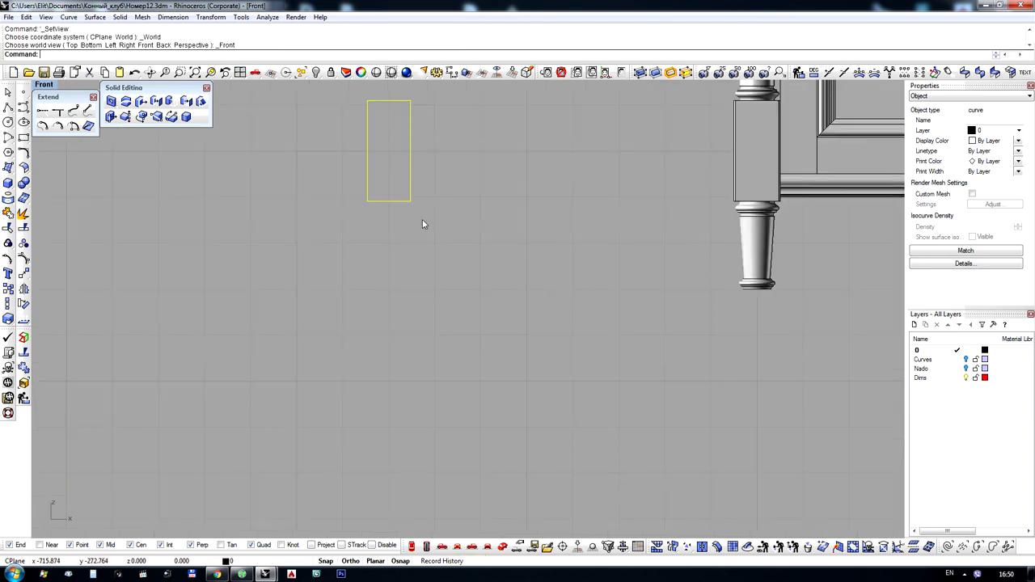
left_click(23, 154)
left_click(116, 166)
scroll(394, 291, "up", 3)
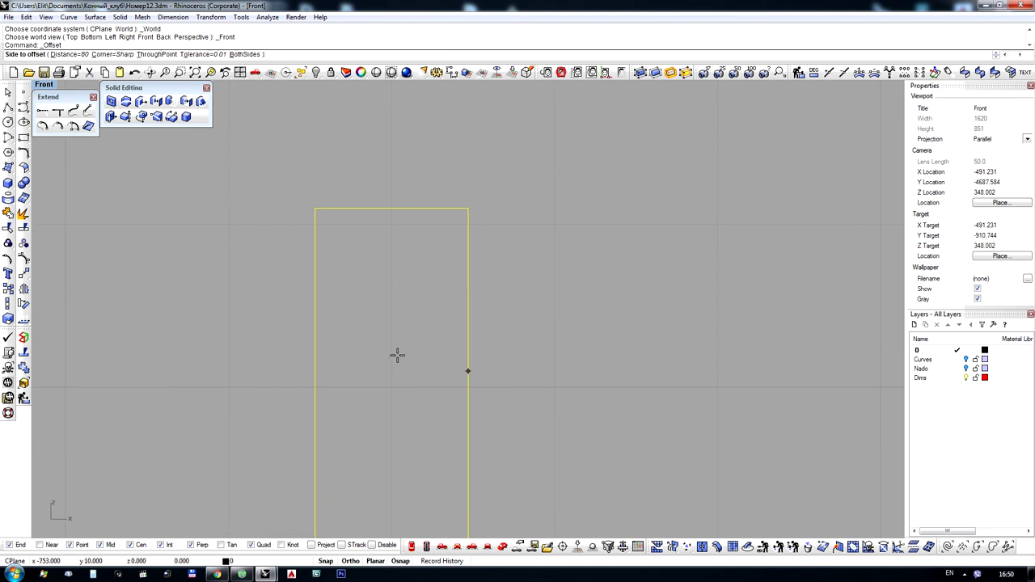
type("10")
key("Return")
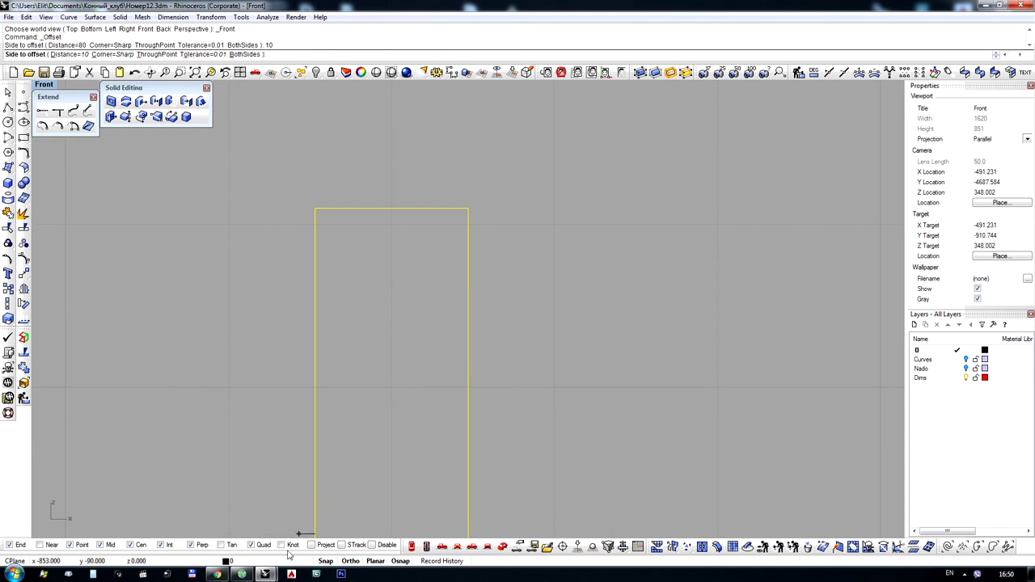
left_click(394, 354)
key("Delete")
scroll(401, 253, "down", 7)
scroll(392, 242, "up", 7)
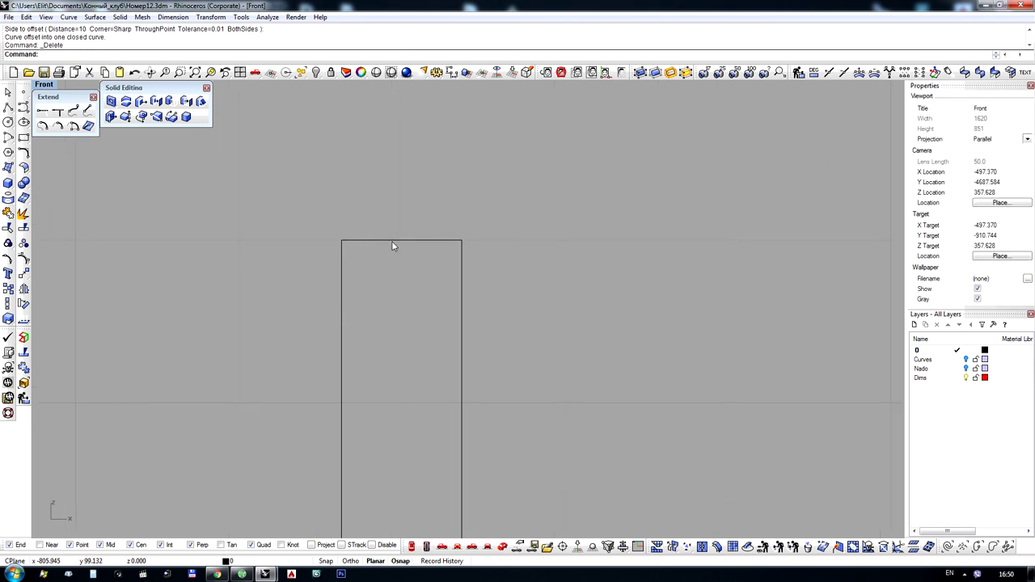
key("ctrl+z")
Offset the inner rectangle inward by 15 to get a third nested rectangle
key("Return")
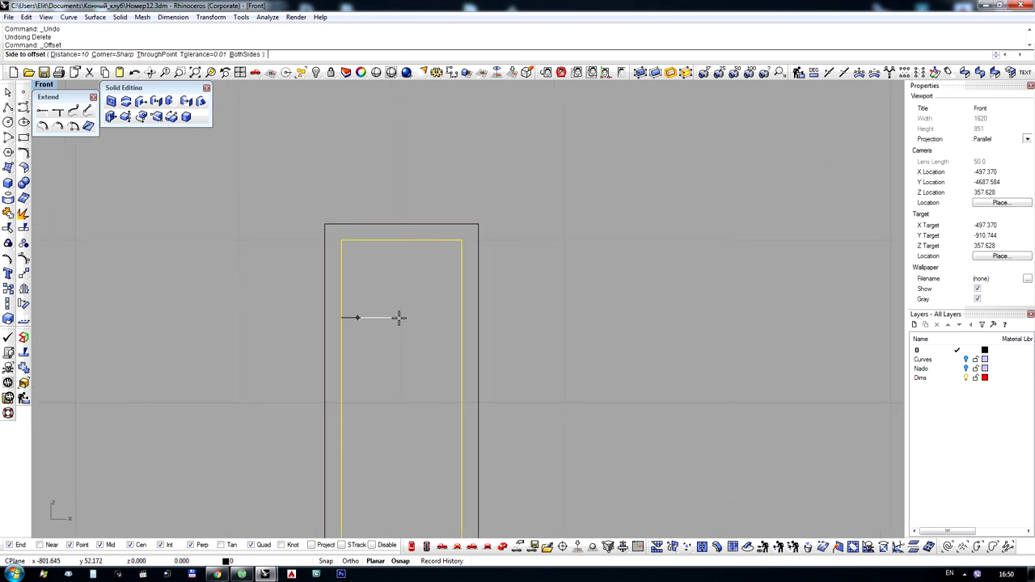
key("Return")
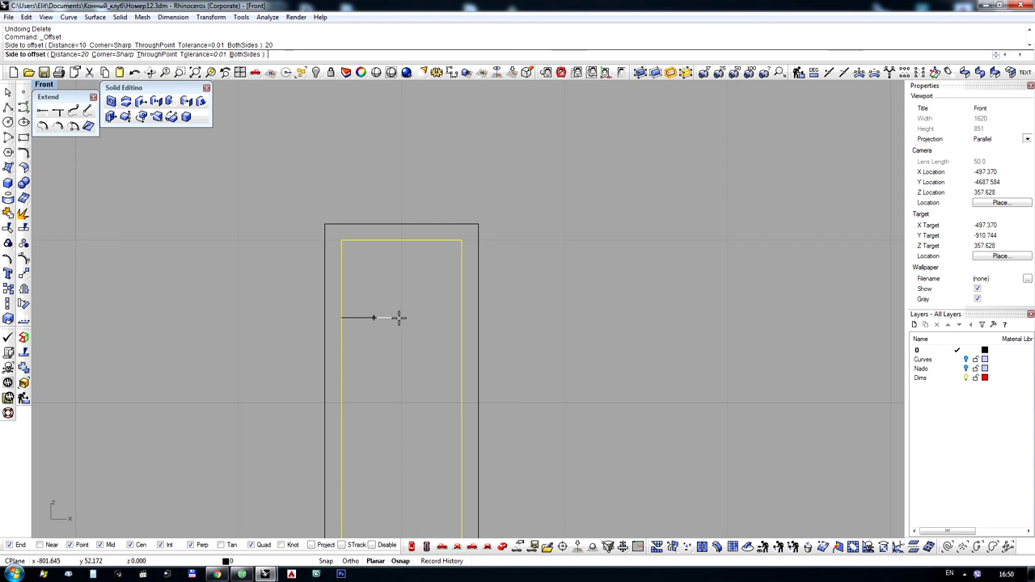
type("15")
key("Return")
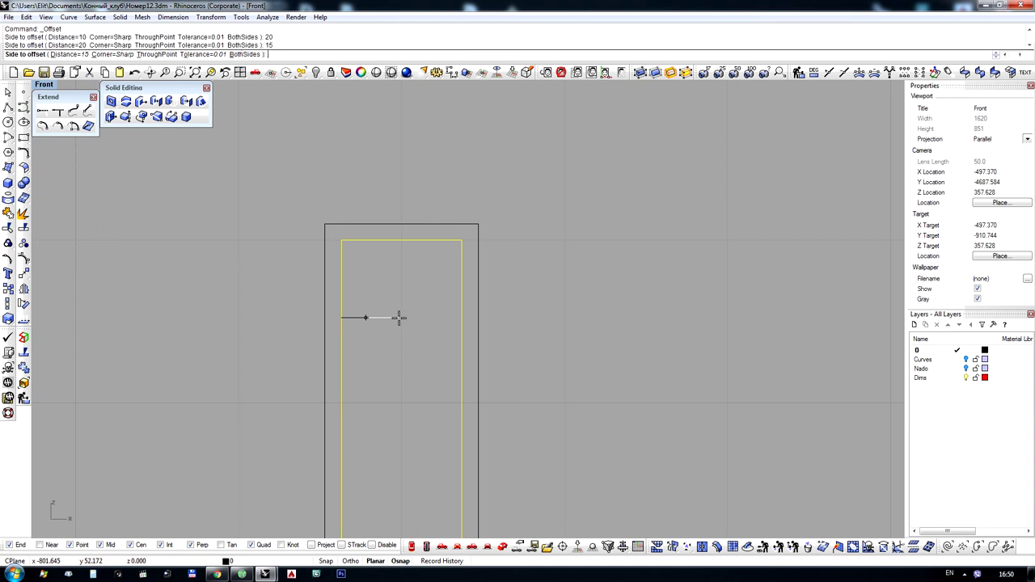
left_click(399, 317)
right_click_drag(399, 317, 388, 240)
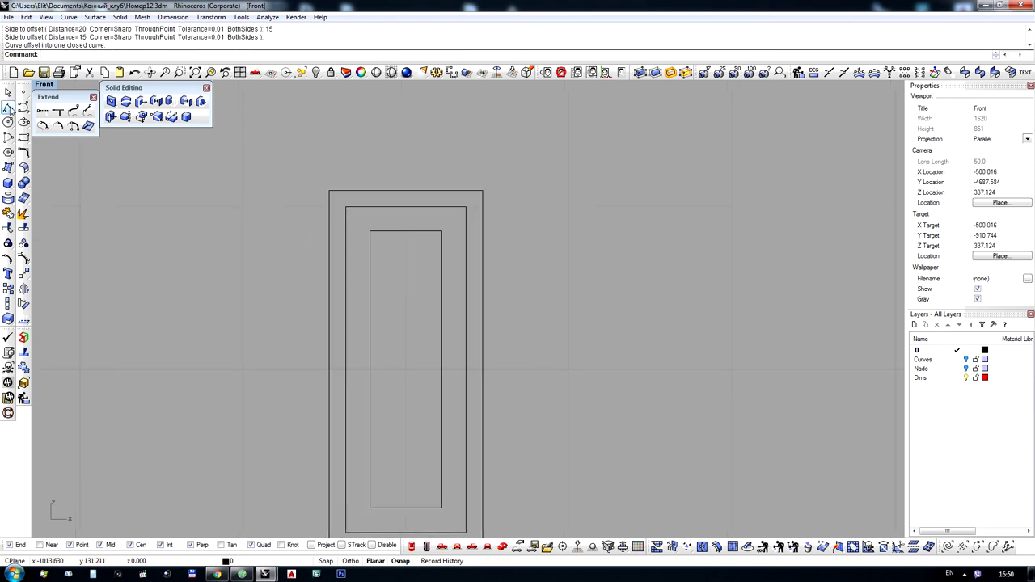
Draw a short vertical polyline starting at the midpoint of the middle rectangle's long side
left_click(8, 107)
scroll(323, 356, "up", 2)
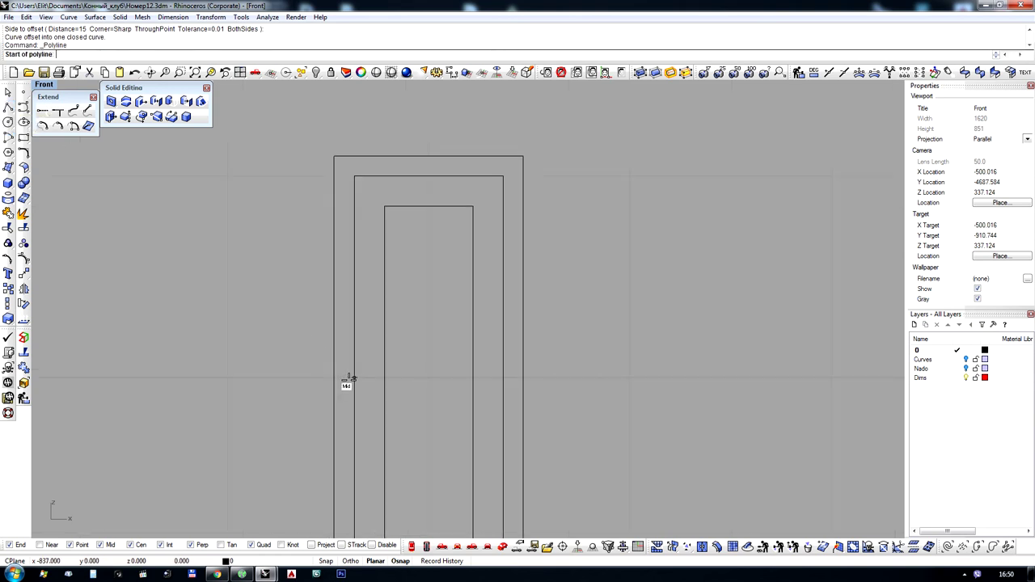
left_click(351, 373)
scroll(357, 360, "up", 2)
scroll(357, 373, "up", 3)
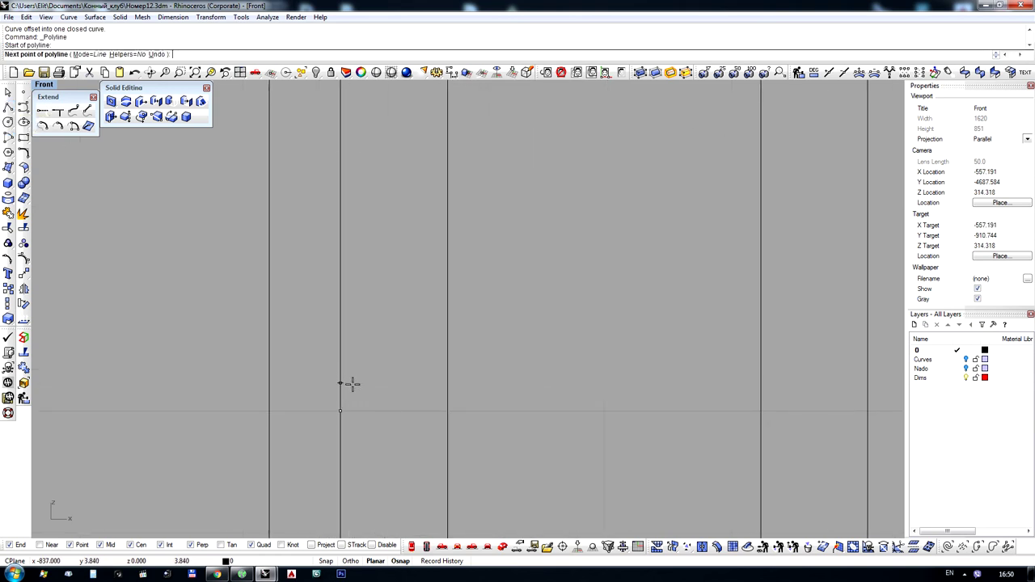
left_click(353, 388)
key("Return")
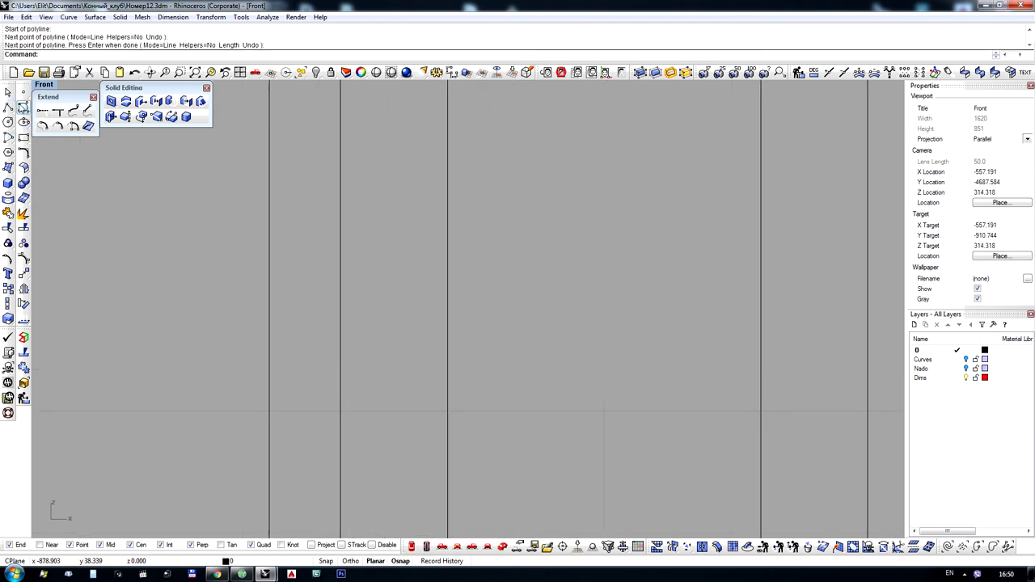
Delete the middle rectangle of the three nested outlines
left_click(23, 108)
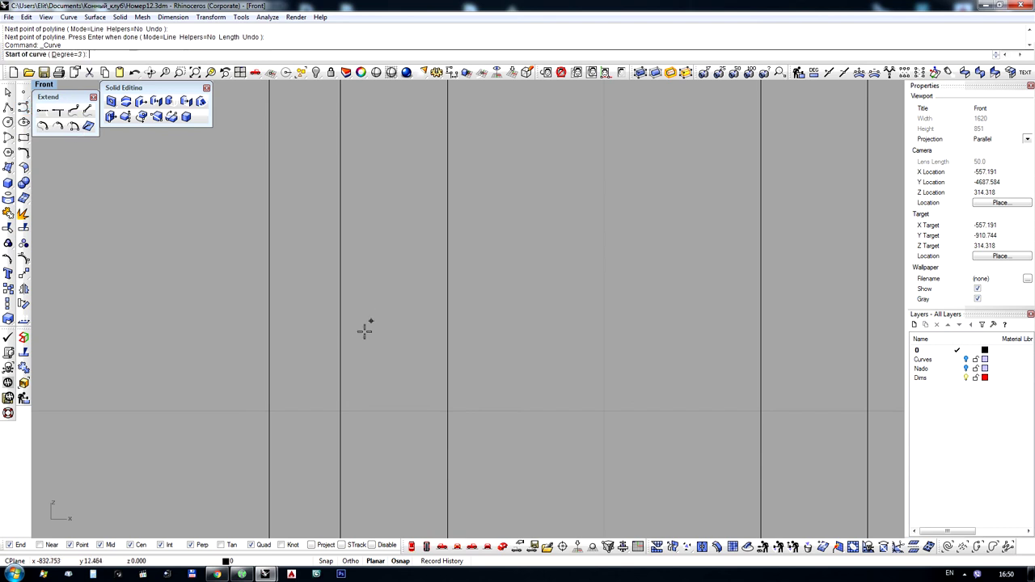
key("Escape")
left_click(341, 366)
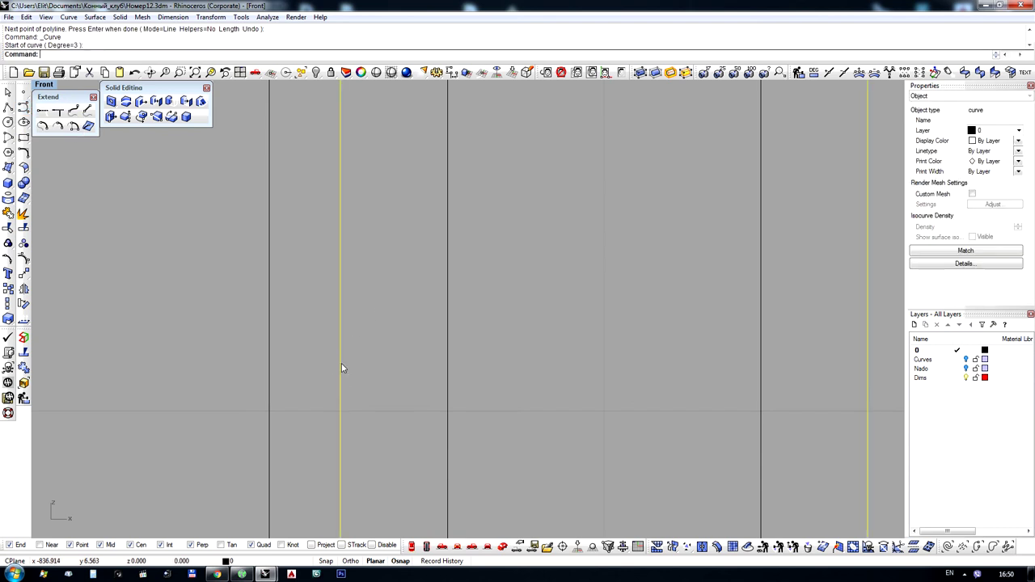
scroll(341, 361, "down", 5)
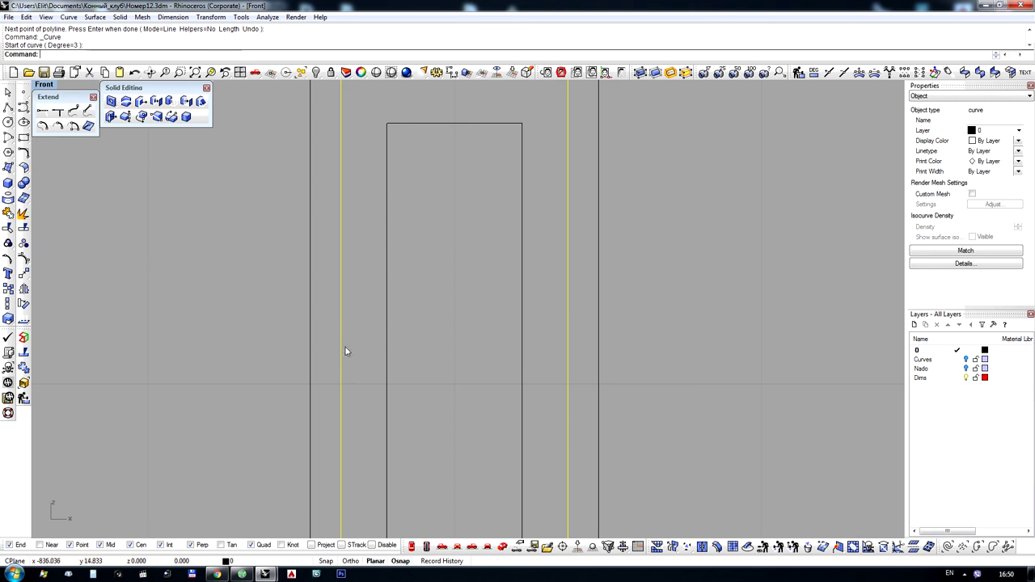
key("Delete")
Draw an S-shaped degree-3 control-point curve from the upper end of the short vertical line towards the inner rectangle
scroll(351, 365, "up", 8)
right_click(341, 374)
left_click(326, 388)
scroll(340, 384, "up", 4)
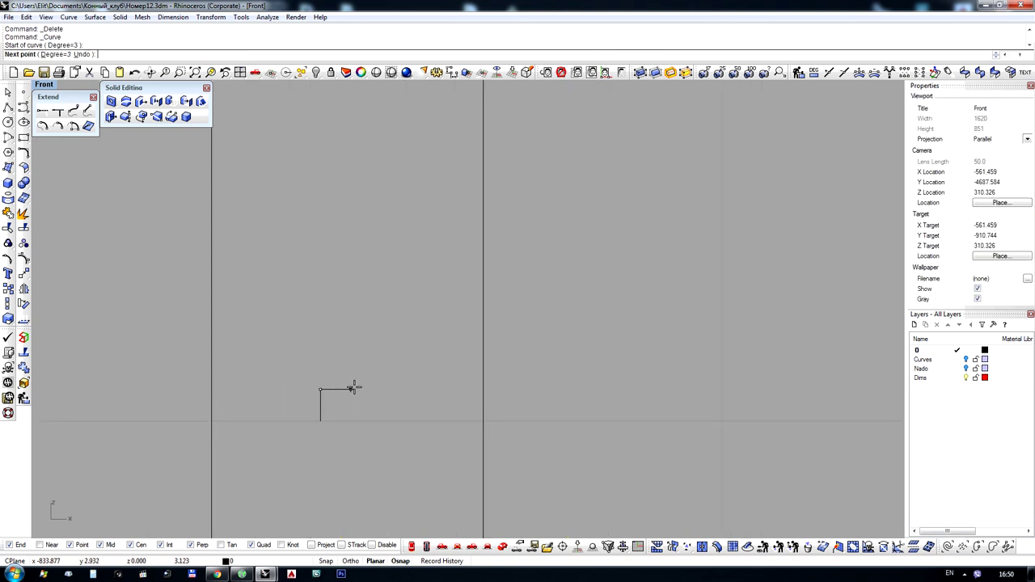
left_click(354, 388)
left_click(385, 340)
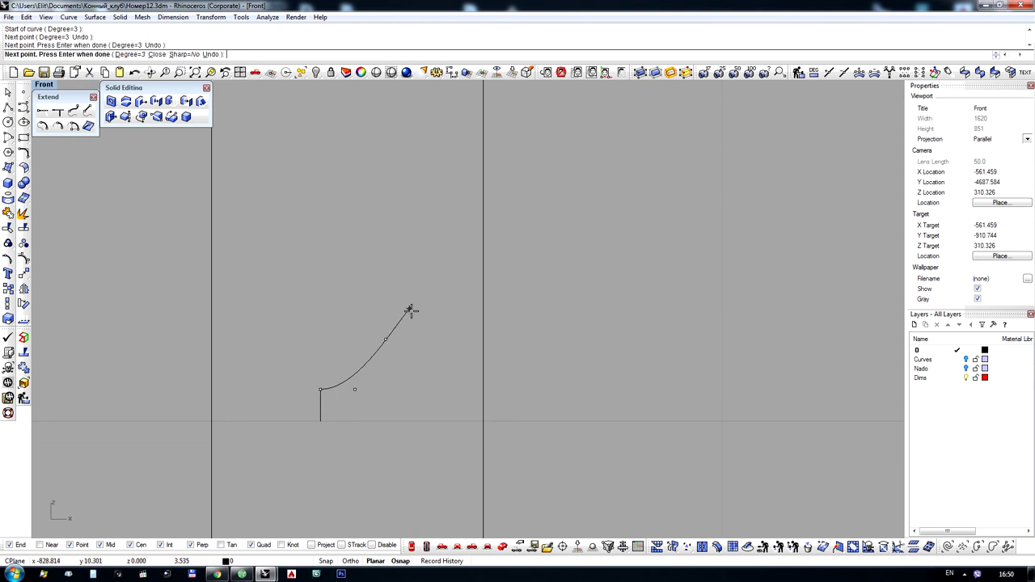
left_click(416, 314)
left_click(452, 315)
key("Return")
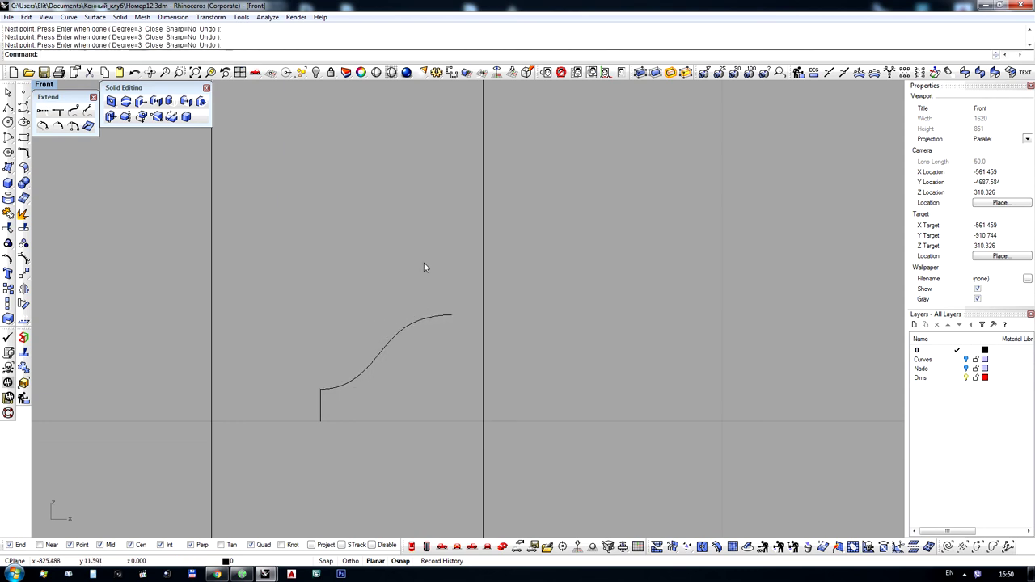
Draw a short vertical polyline upward from the upper end of the S-shaped curve
left_click(8, 108)
left_click(453, 314)
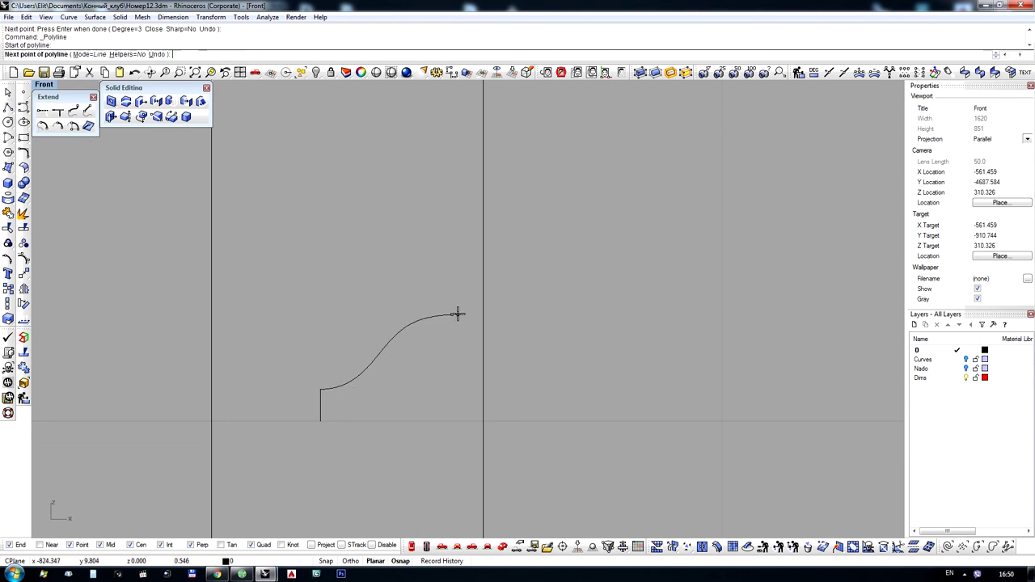
left_click(452, 289)
key("Return")
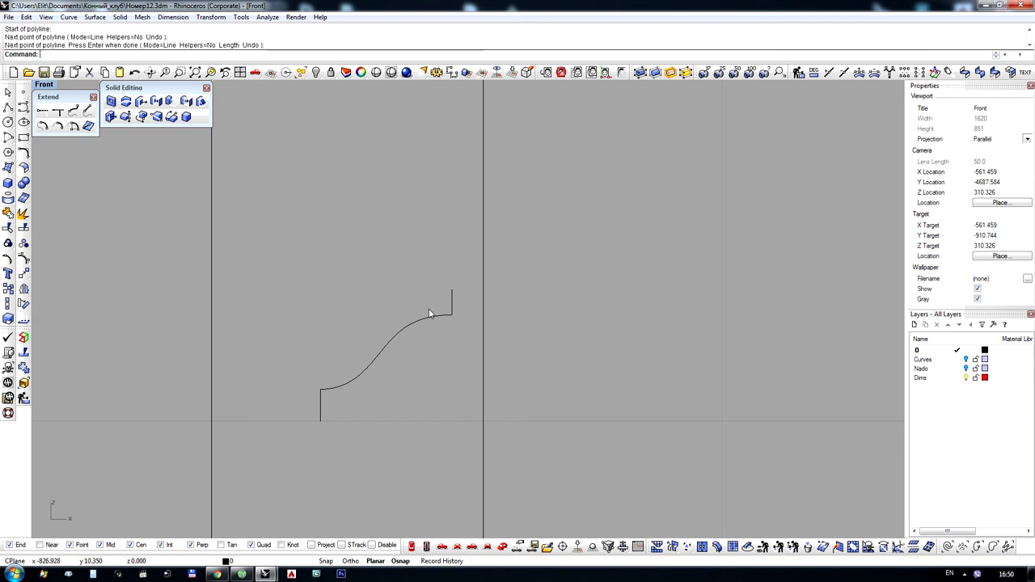
Move the control points of the profile's upper part sideways until its end line lies on the inner rectangle's long side
scroll(388, 285, "down", 12)
scroll(401, 290, "up", 14)
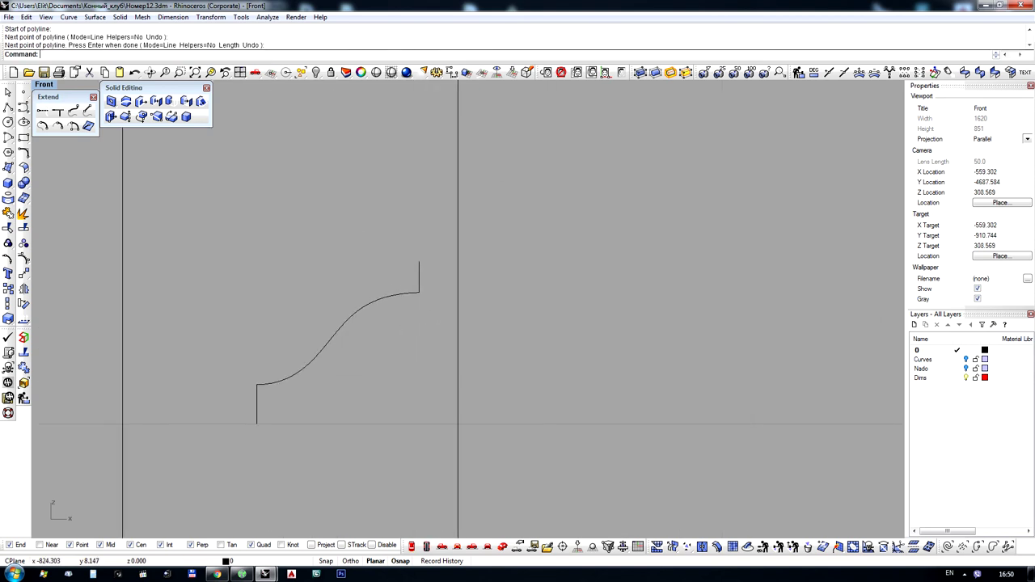
left_click_drag(435, 277, 397, 307)
left_click_drag(322, 229, 456, 331)
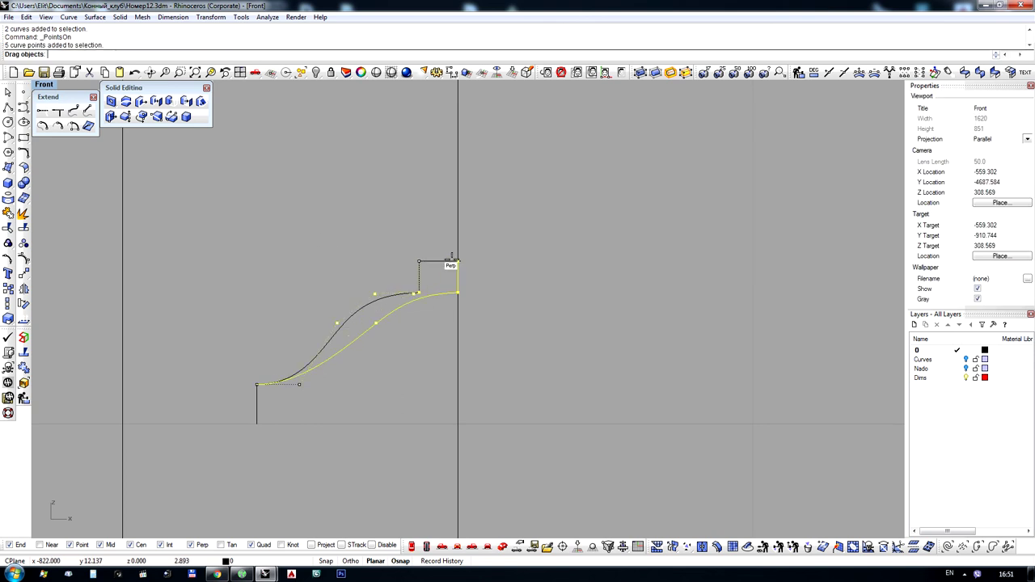
scroll(322, 292, "down", 4)
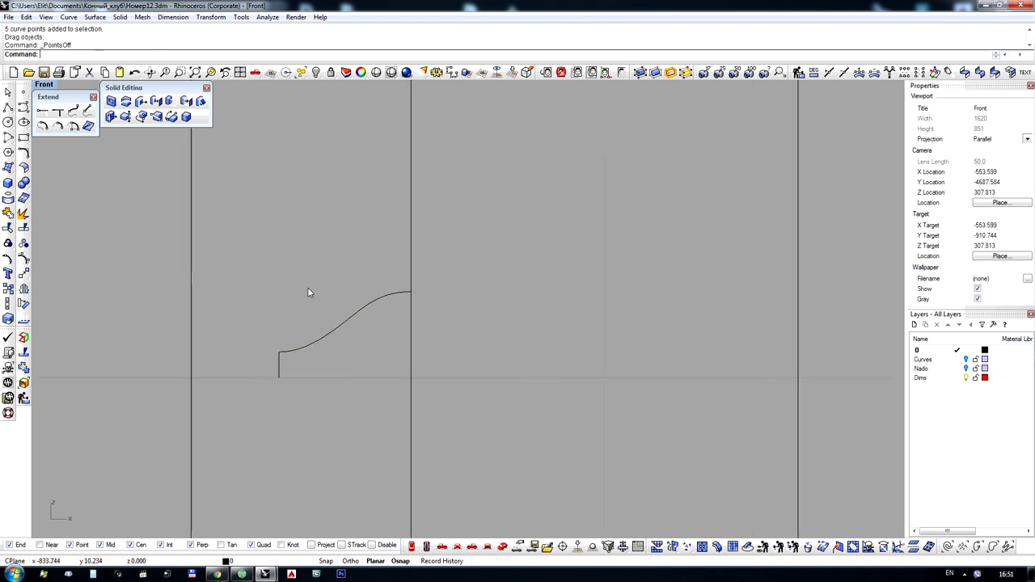
Join the two short lines and the S-shaped curve into a single profile curve
scroll(307, 292, "down", 4)
left_click_drag(161, 210, 422, 364)
scroll(359, 290, "down", 2)
key("ctrl+j")
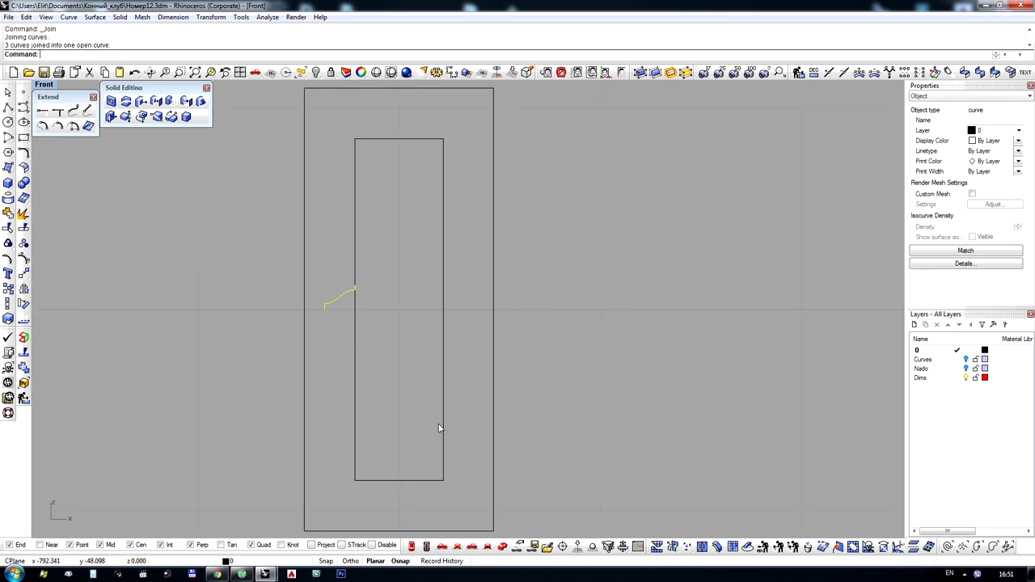
In the perspective view, rotate the profile in 3D about a horizontal axis through its lower end so it stands perpendicular to the rectangles
left_click(502, 546)
scroll(467, 212, "down", 6)
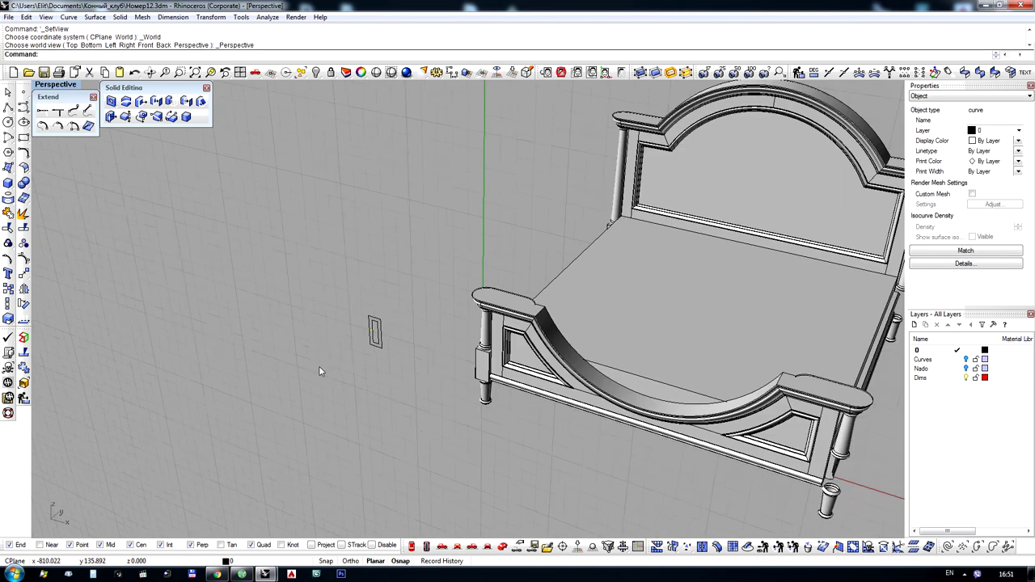
scroll(318, 367, "up", 8)
scroll(527, 208, "up", 6)
right_click_drag(527, 208, 489, 282)
scroll(565, 239, "down", 8)
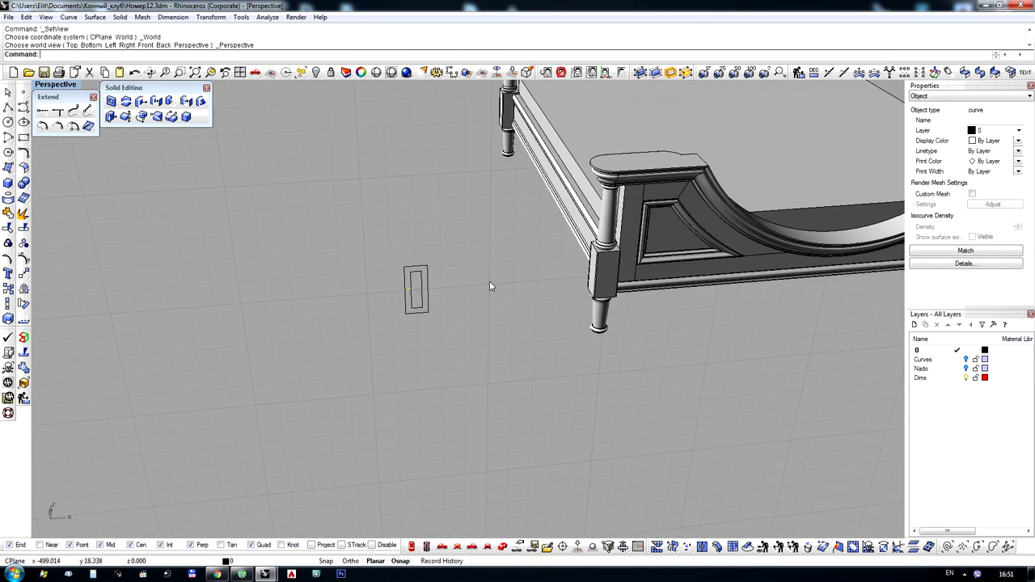
scroll(489, 282, "up", 5)
left_click(211, 73)
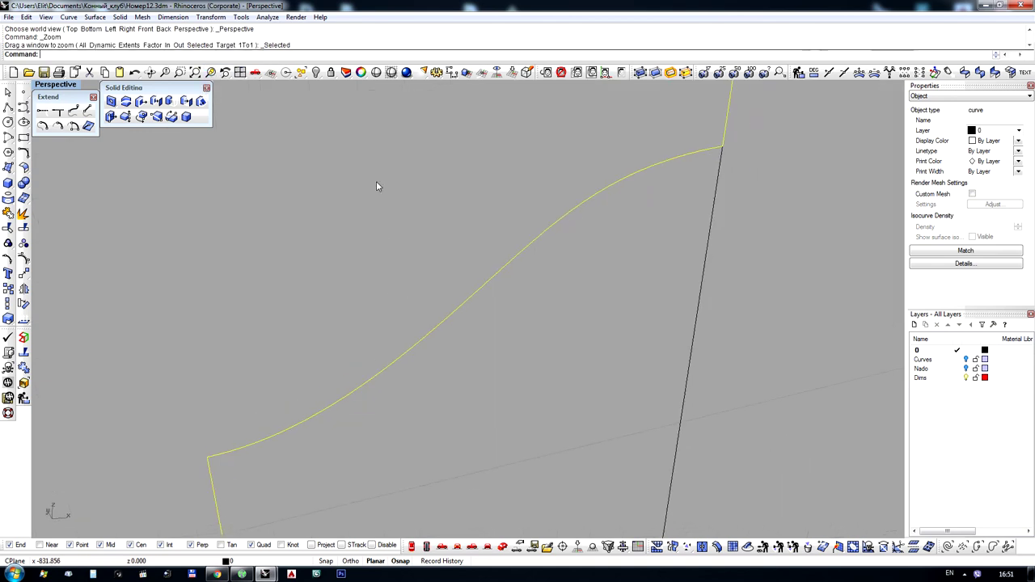
right_click(24, 303)
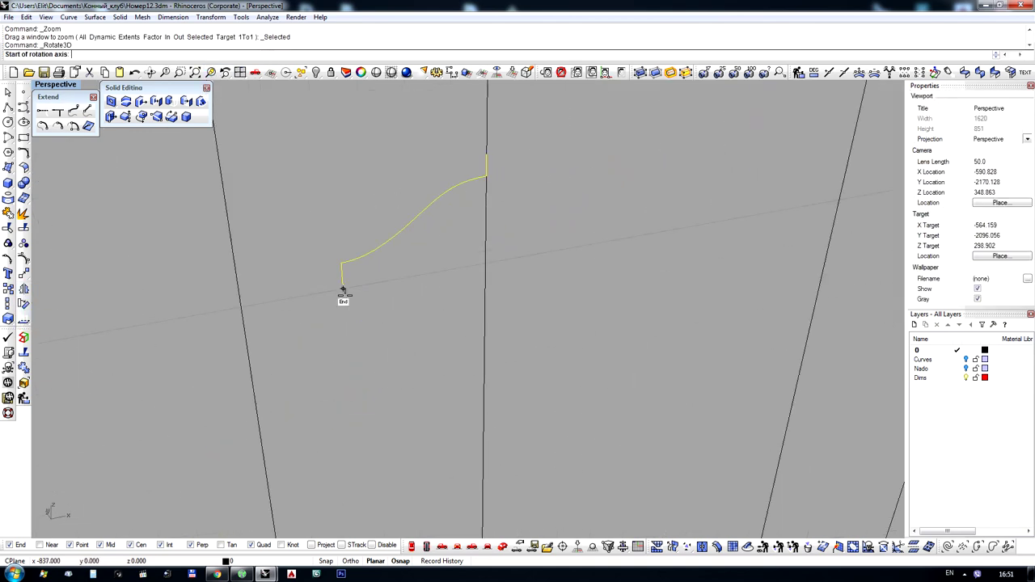
left_click(343, 286)
left_click(571, 235)
scroll(571, 234, "down", 8)
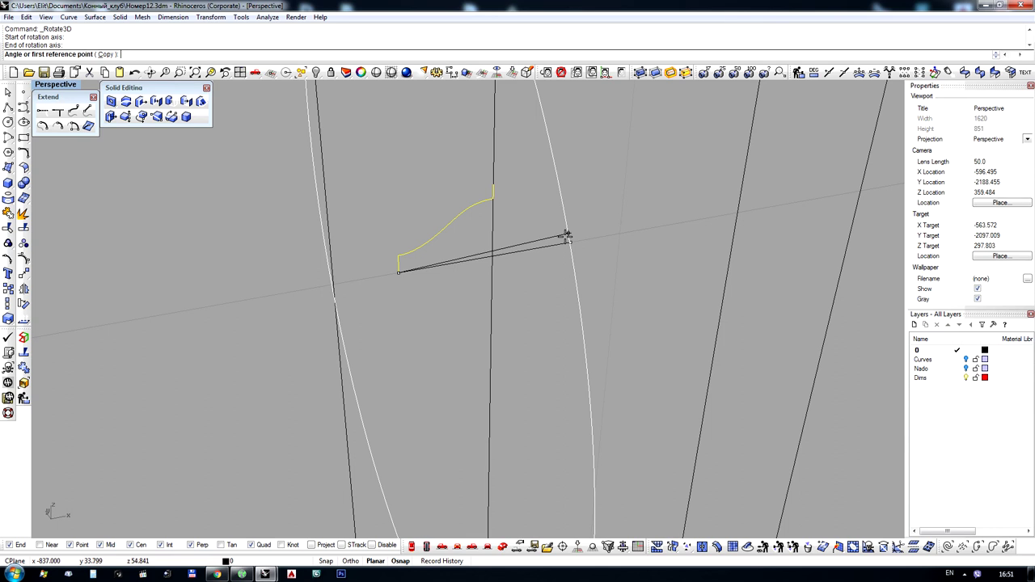
left_click(582, 315)
left_click(390, 445)
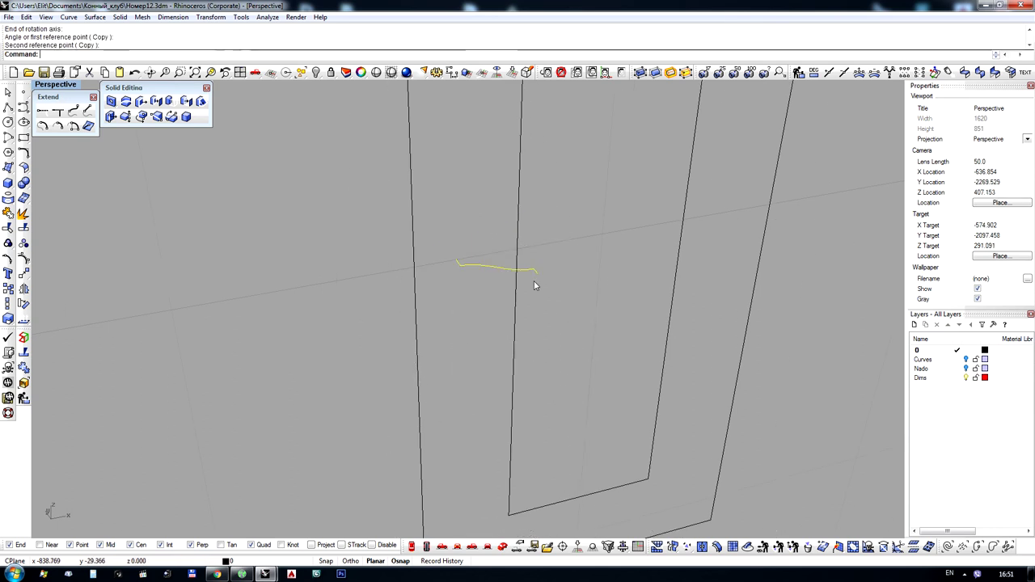
Sweep the profile along the inner rectangle with a one-rail sweep to form the frame molding
left_click(5, 171)
left_click(70, 195)
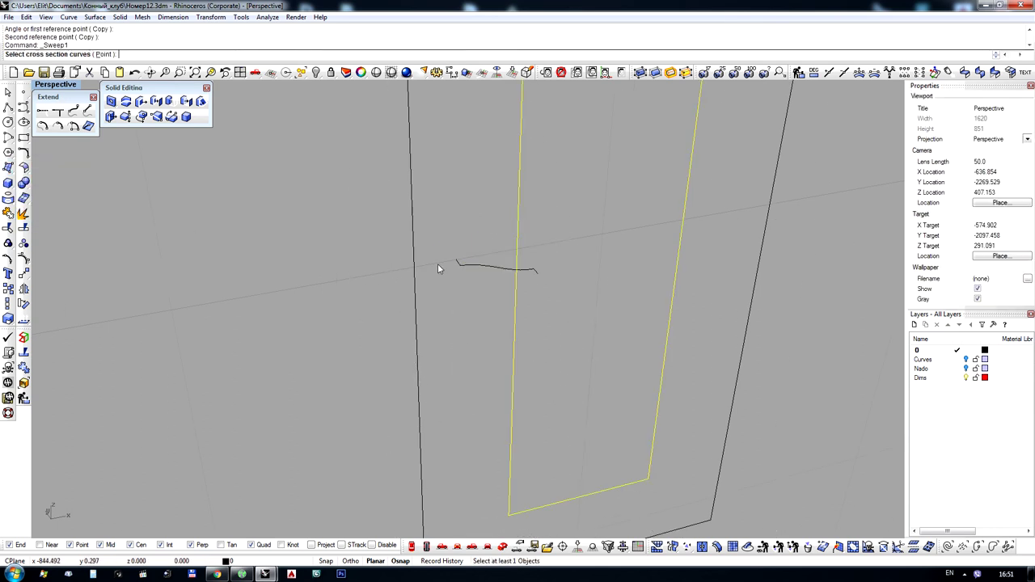
key("Return")
key("Return")
scroll(330, 275, "down", 6)
right_click_drag(340, 231, 420, 202)
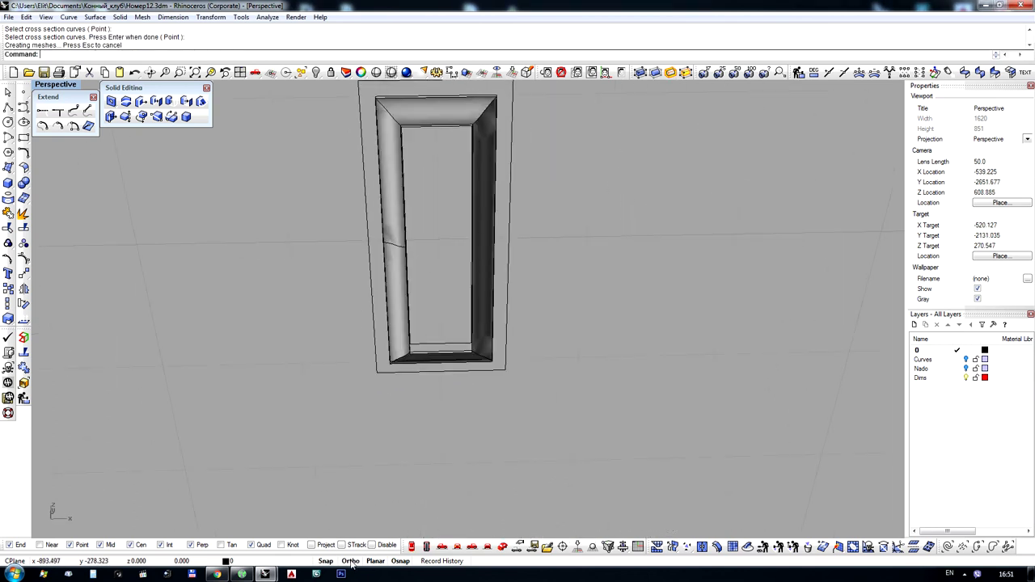
Explode the swept frame beside the outlines and delete the surfaces of the long side that contains the seam
scroll(502, 278, "down", 2)
left_click_drag(345, 278, 344, 277)
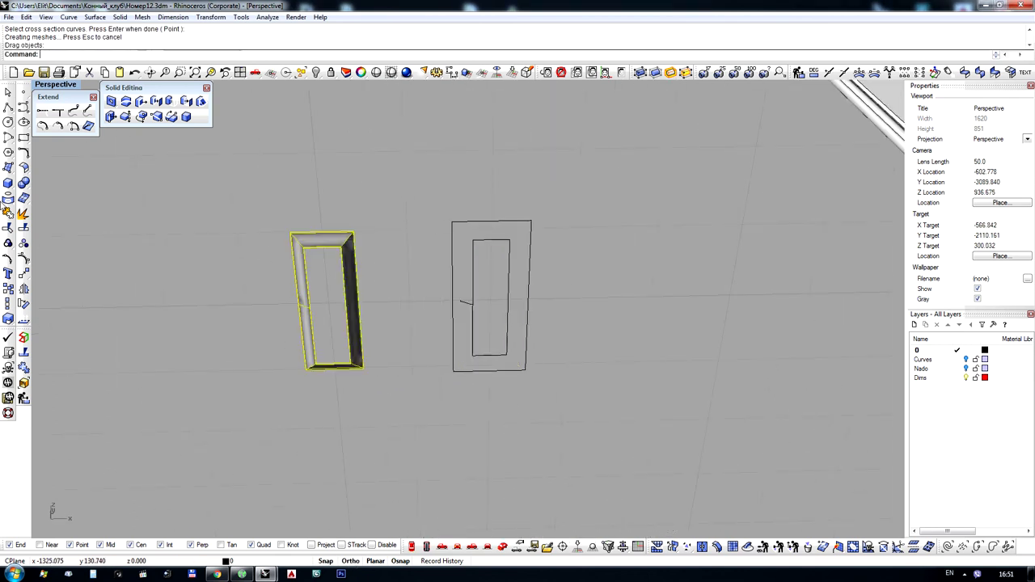
left_click(23, 213)
scroll(274, 319, "up", 4)
left_click(350, 341)
left_click_drag(356, 335, 304, 279)
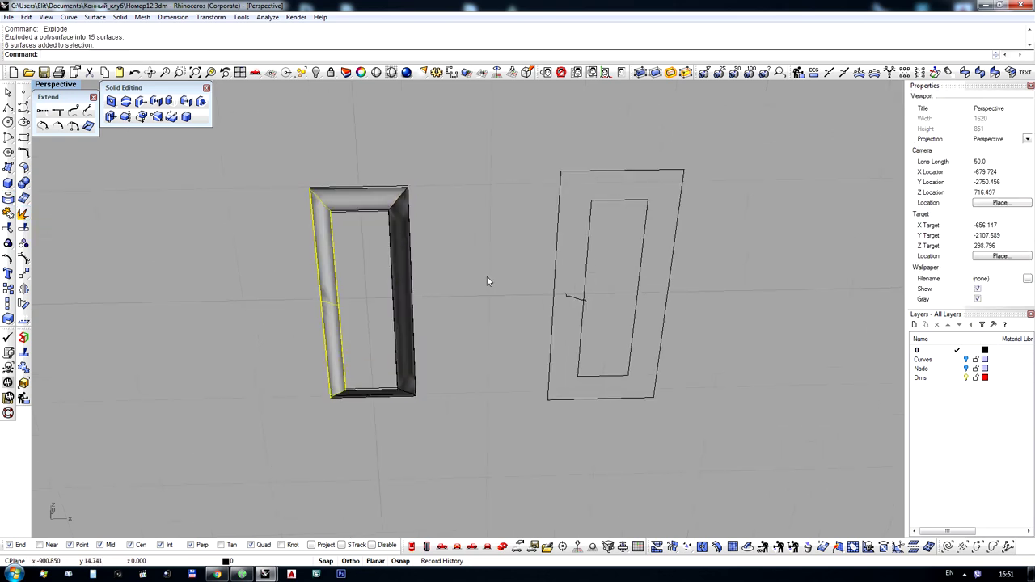
key("Delete")
Mirror the frame's remaining long side across the midpoint of the short side
left_click_drag(487, 276, 396, 303)
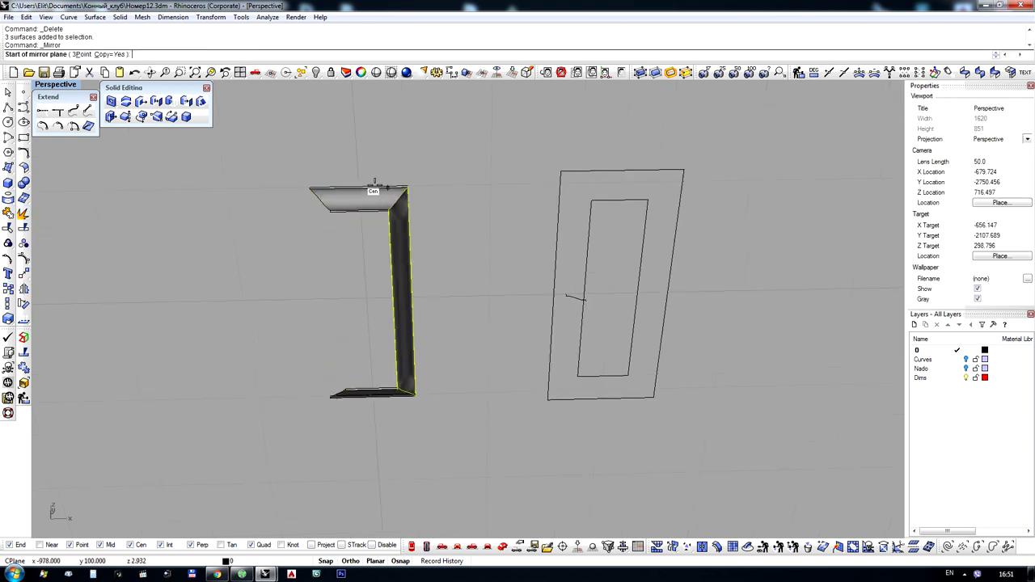
left_click(361, 186)
left_click(363, 136)
Join the frame's 12 surfaces and move the joined frame back onto the rectangular outlines
left_click_drag(286, 138, 475, 468)
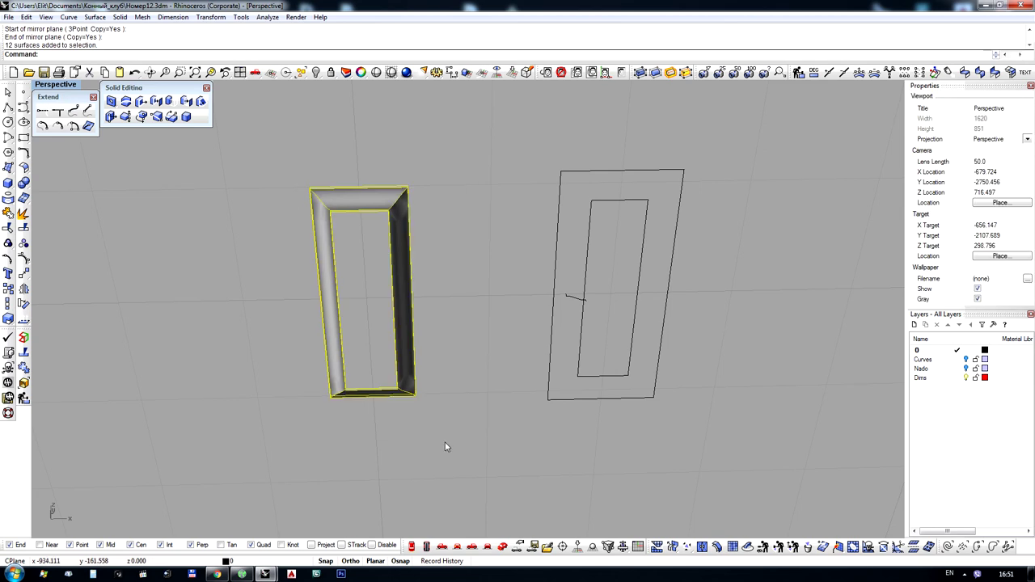
left_click(9, 213)
mouse_move(414, 312)
left_mouse_down()
mouse_move(409, 300)
mouse_move(588, 295)
left_mouse_up()
scroll(646, 166, "up", 3)
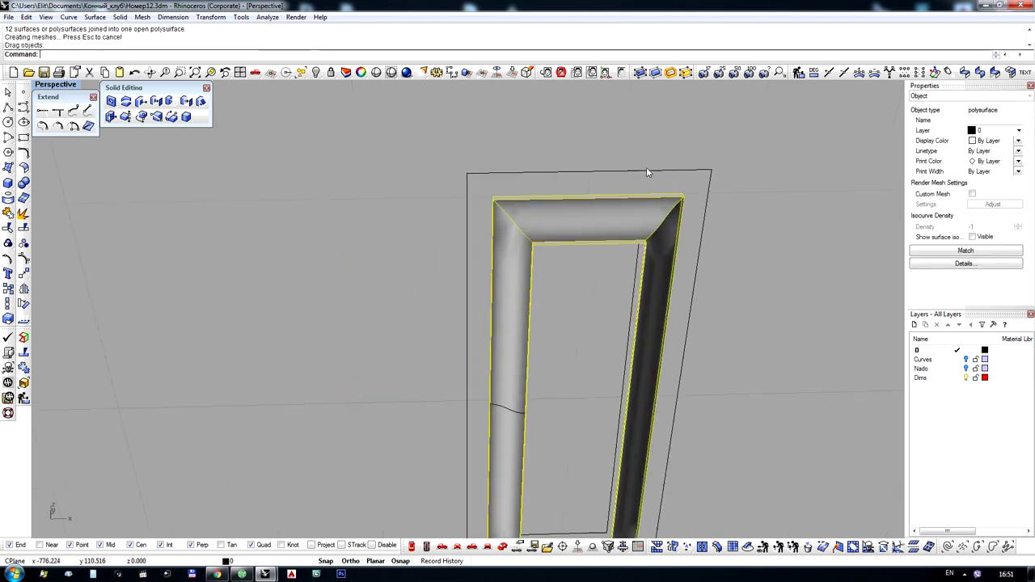
Duplicate both borders of the frame molding as curves
right_click_drag(498, 184, 515, 204)
scroll(515, 204, "up", 4)
left_click(511, 211)
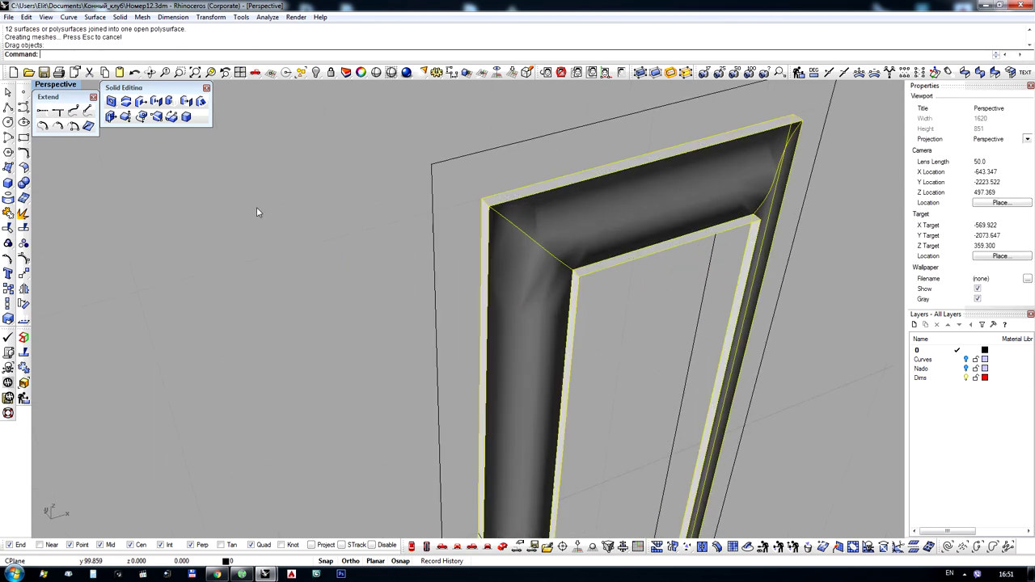
left_click(6, 202)
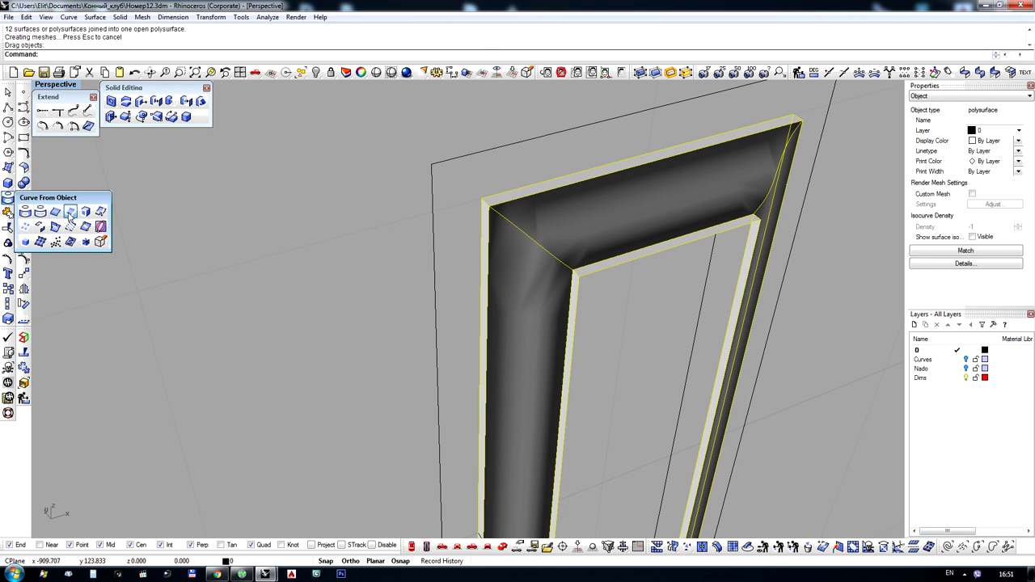
left_click(70, 212)
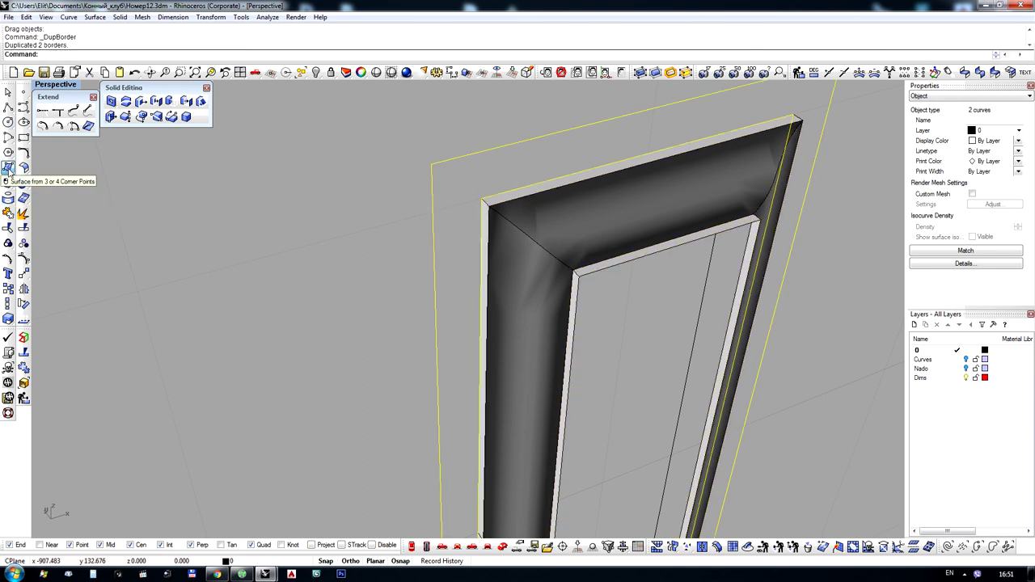
Create planar surfaces between the outer outline and the frame's outer border, and inside the frame's inner border
left_click(8, 169)
left_click(56, 181)
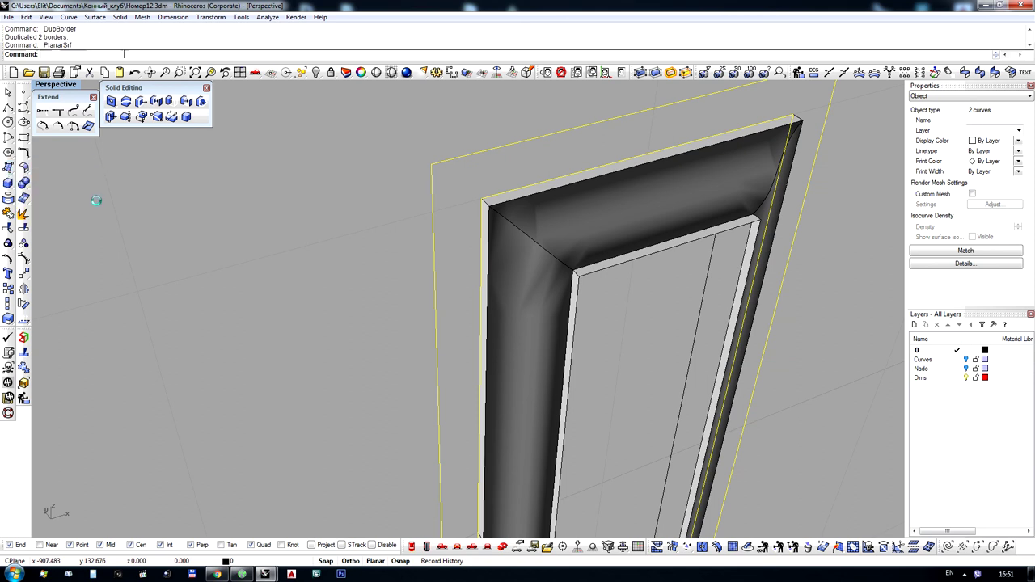
left_click(601, 271)
left_click(631, 302)
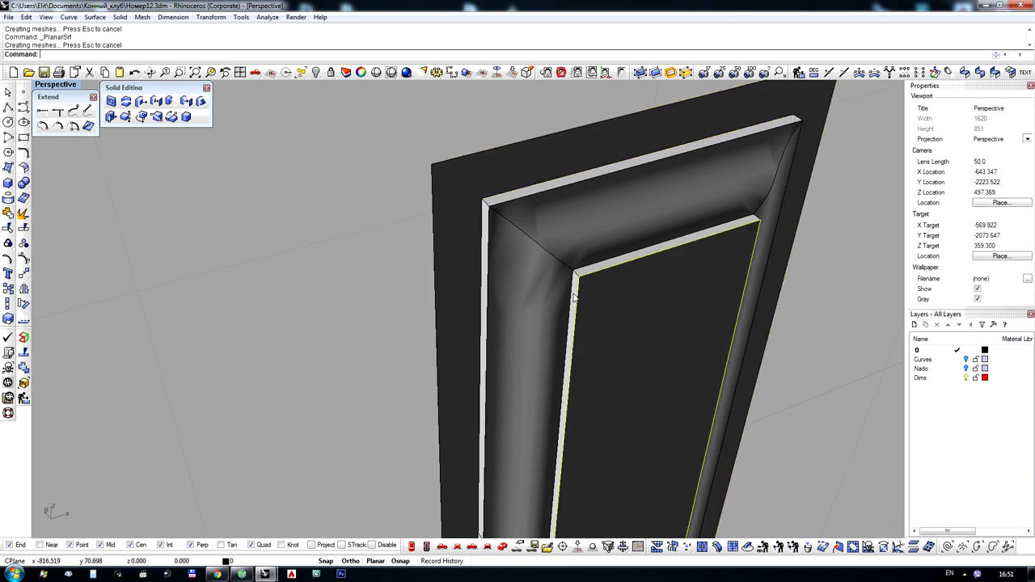
Join the frame molding with the outer and inner planar surfaces into one panel
left_click(553, 237, "shift")
left_click(495, 181, "shift")
scroll(304, 213, "down", 12)
key("ctrl+j")
Extract four side faces from the two leg blocks along one side of the bed and delete them
right_click_drag(455, 227, 234, 238)
scroll(235, 238, "down", 7)
scroll(630, 264, "up", 4)
left_click(450, 262)
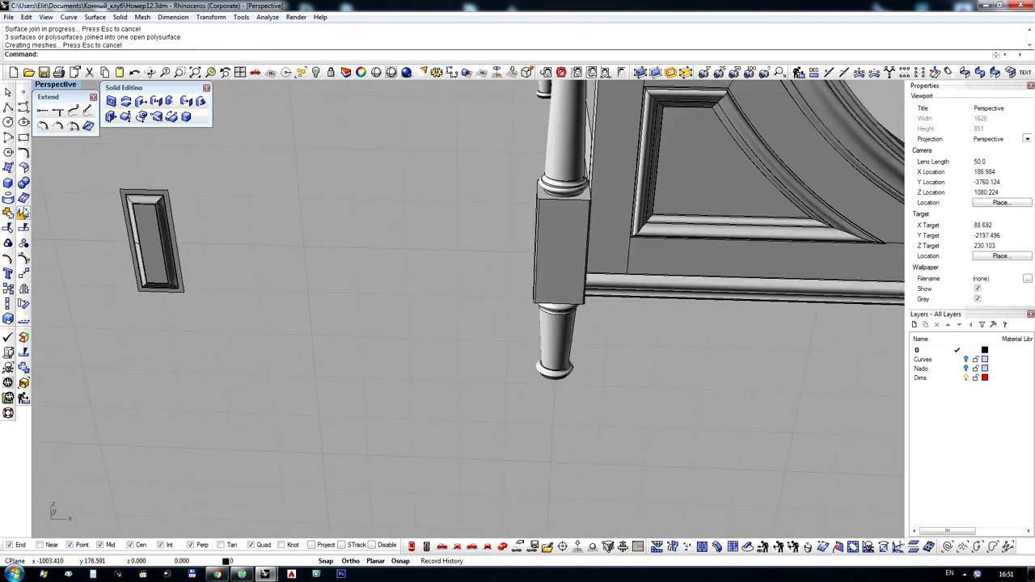
right_click_drag(306, 371, 283, 306)
scroll(139, 266, "up", 10)
left_click(181, 260)
scroll(380, 236, "down", 7)
scroll(381, 304, "up", 3)
left_click(283, 305)
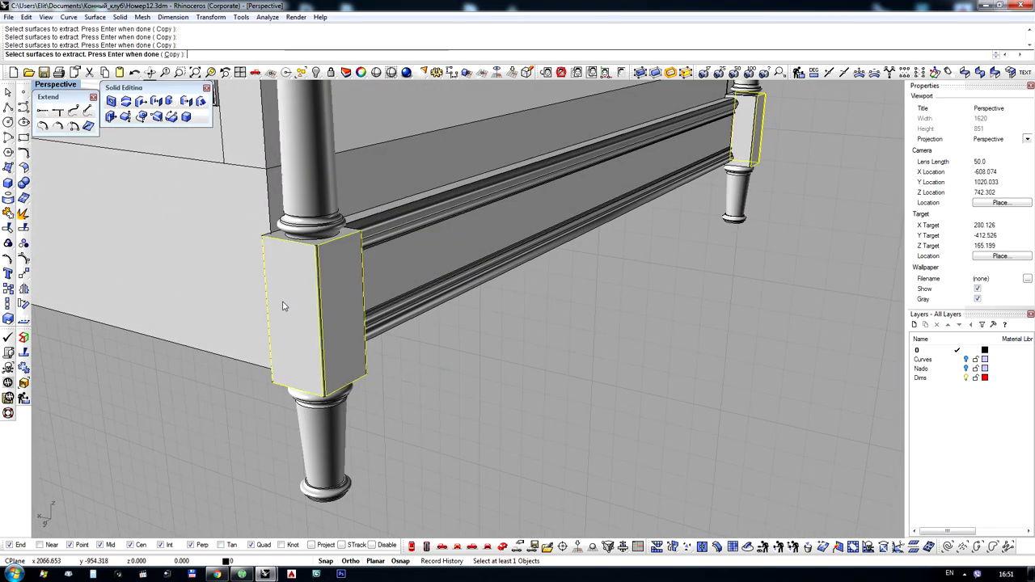
key("Delete")
Move the framed panel onto the open front face of the footboard's leg block
scroll(274, 312, "down", 7)
right_click_drag(405, 317, 219, 242)
scroll(244, 233, "down", 8)
scroll(391, 344, "up", 6)
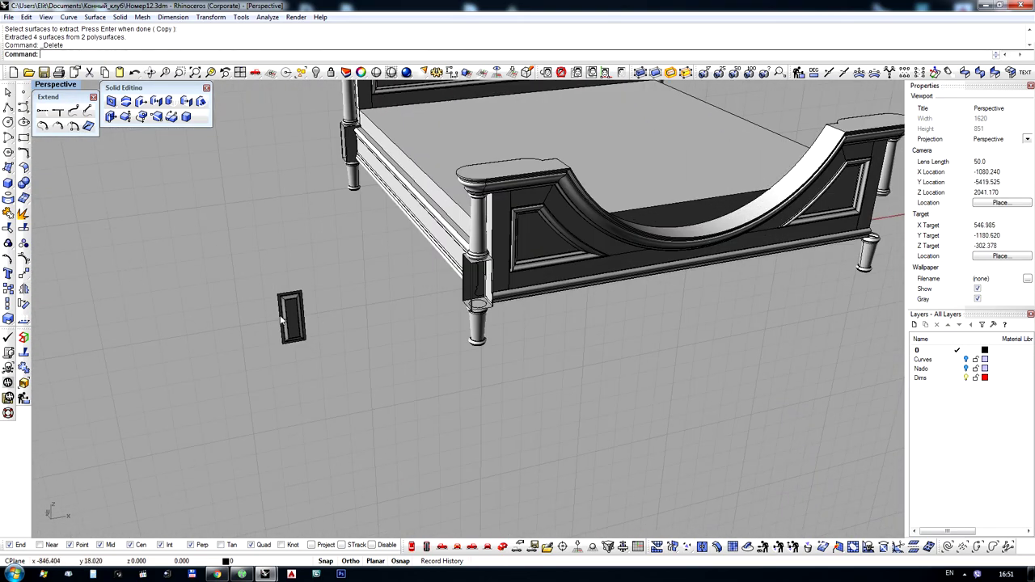
left_click(291, 316)
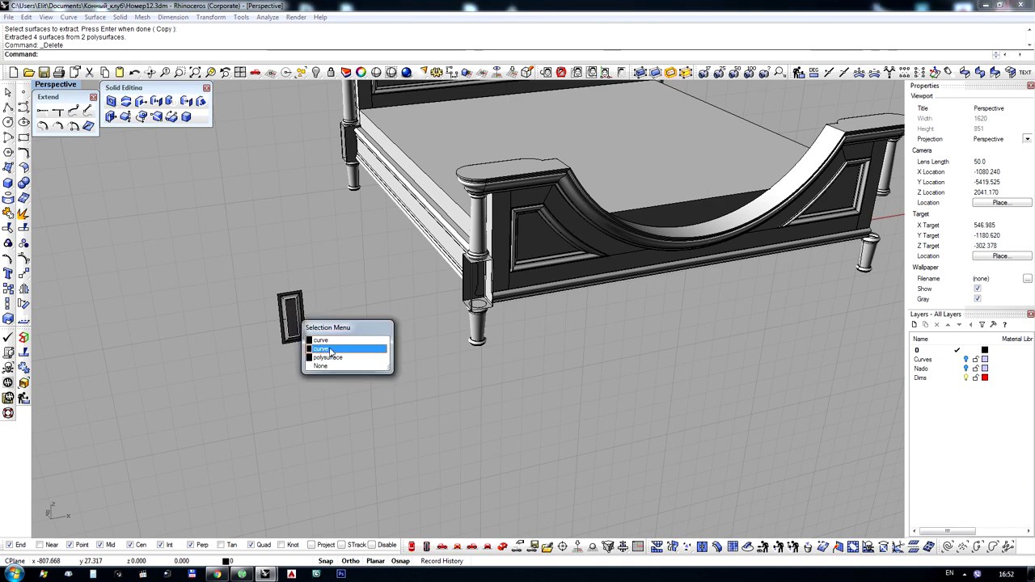
left_click(330, 352)
scroll(291, 305, "up", 8)
left_click(291, 304)
scroll(291, 305, "down", 8)
left_click_drag(291, 305, 478, 287)
scroll(478, 287, "up", 6)
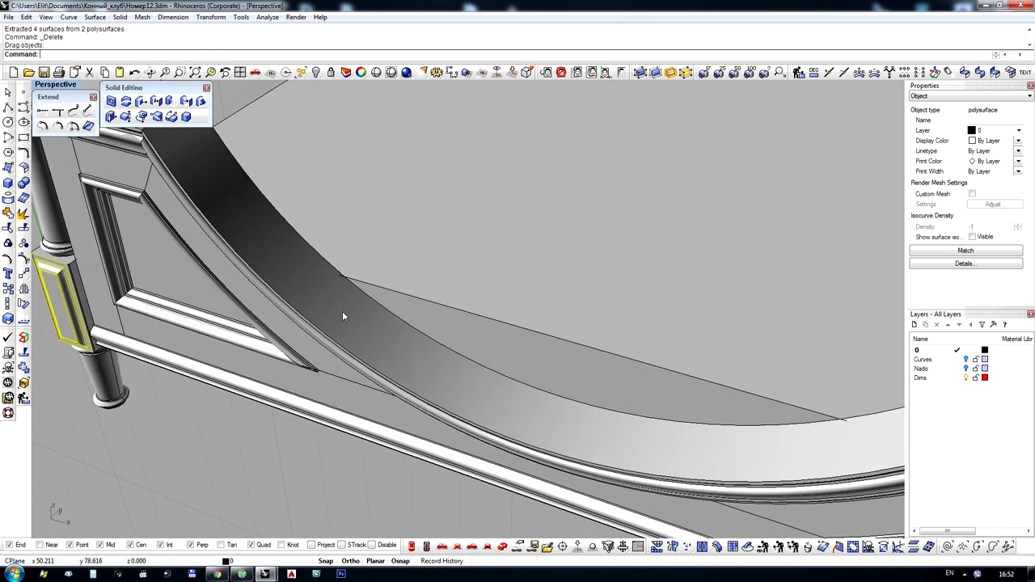
Copy the framed panel from its upper corner to the front edge of the footboard leg block's open side
left_click(210, 72)
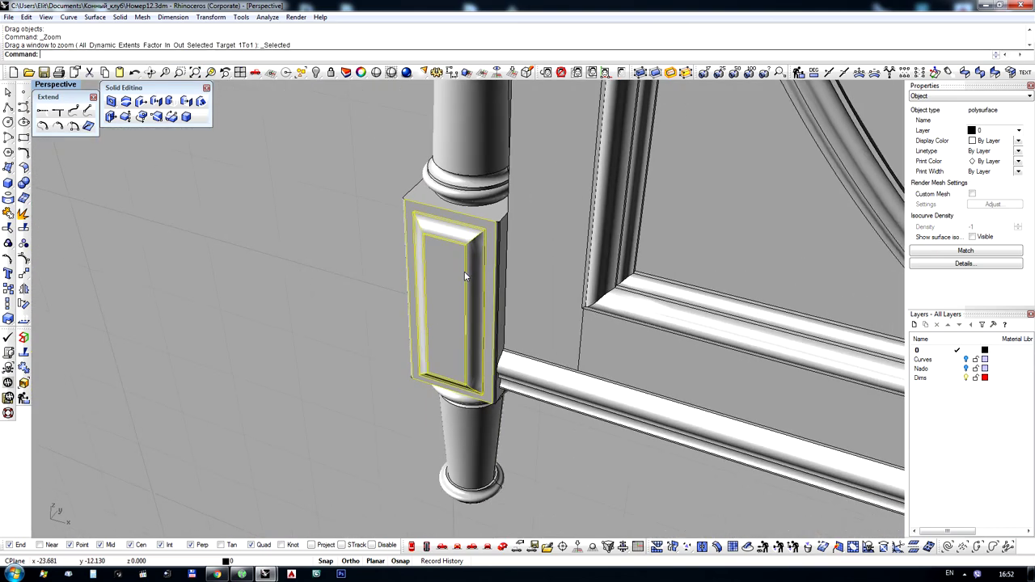
left_click(7, 289)
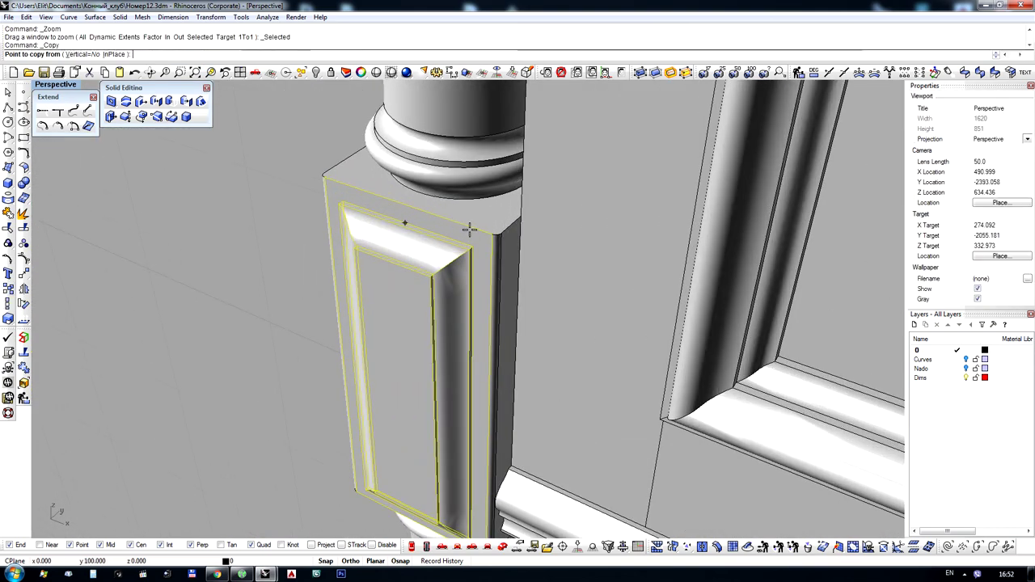
left_click(492, 234)
right_click_drag(283, 208, 387, 287)
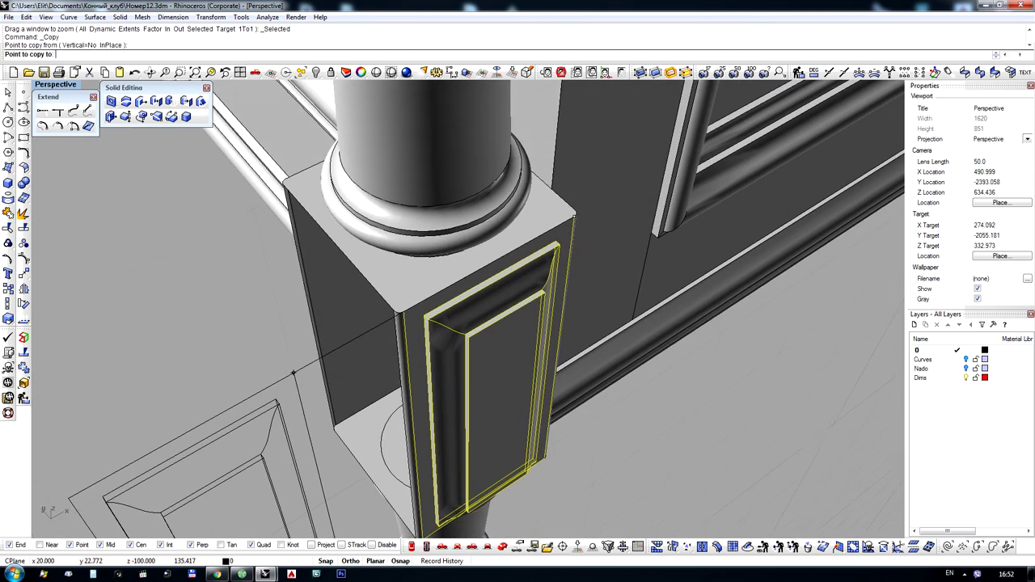
scroll(384, 299, "up", 4)
left_click(402, 353)
right_click(378, 393)
left_click(377, 395)
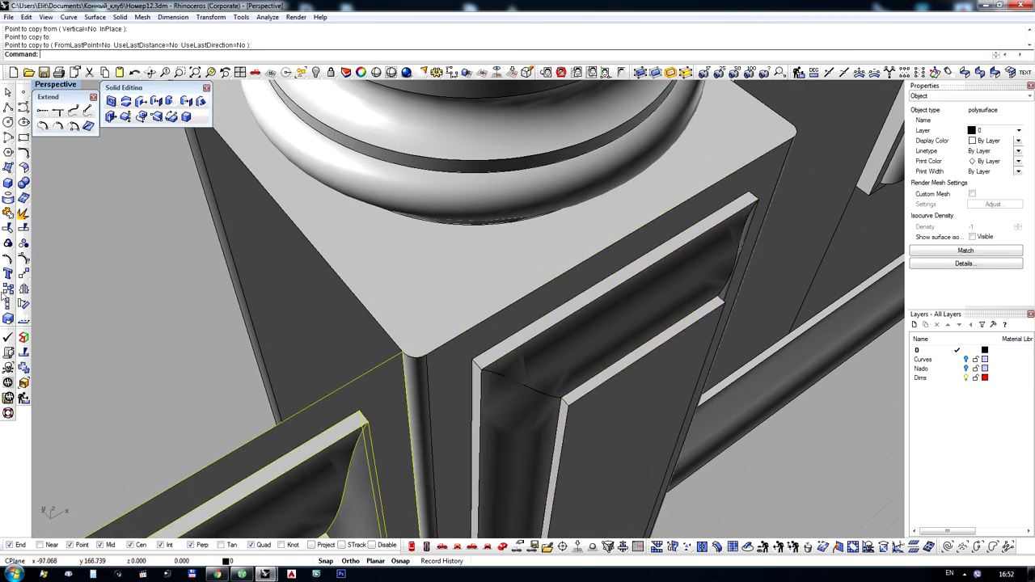
left_click(402, 353)
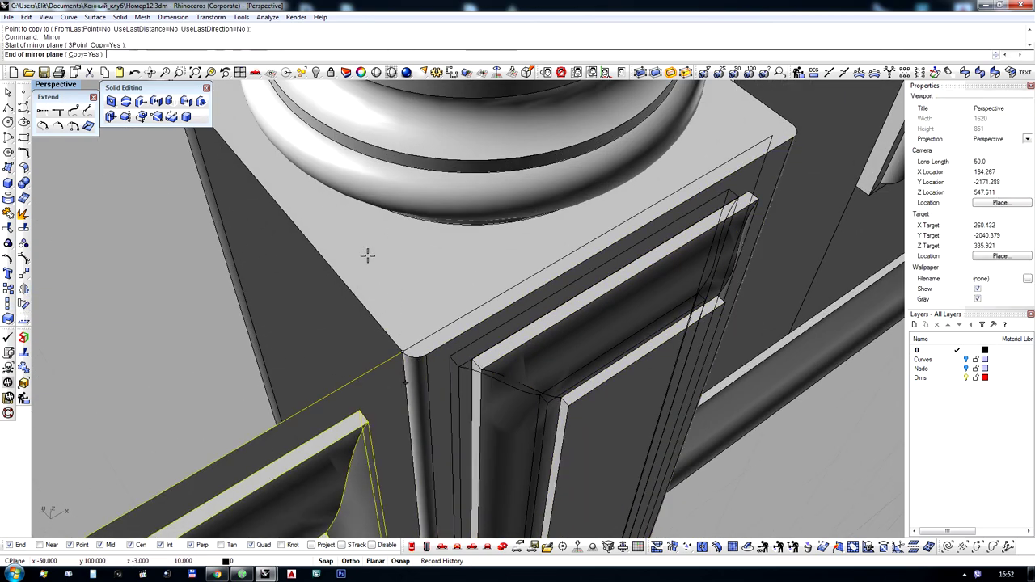
scroll(377, 239, "down", 9)
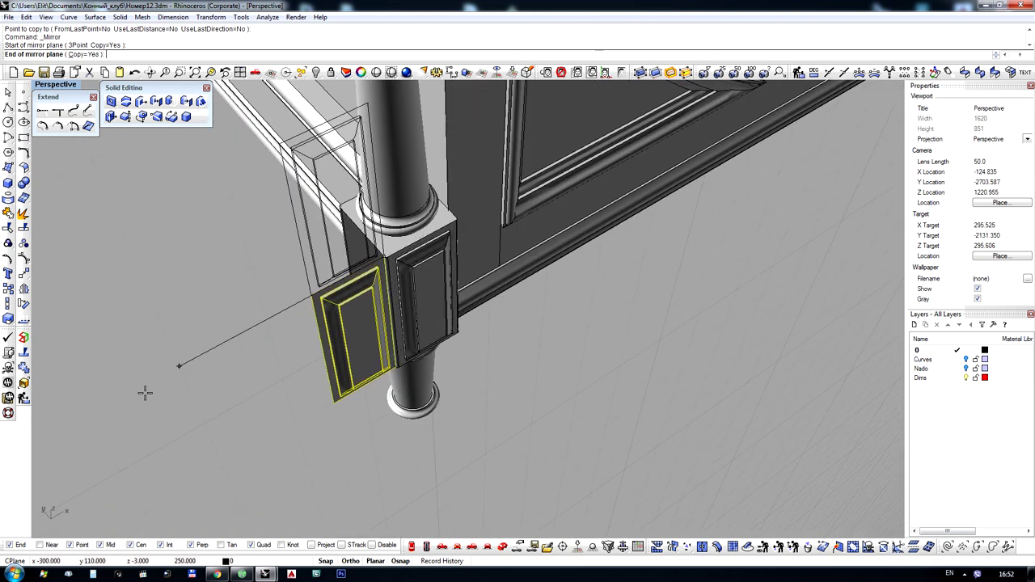
key("Escape")
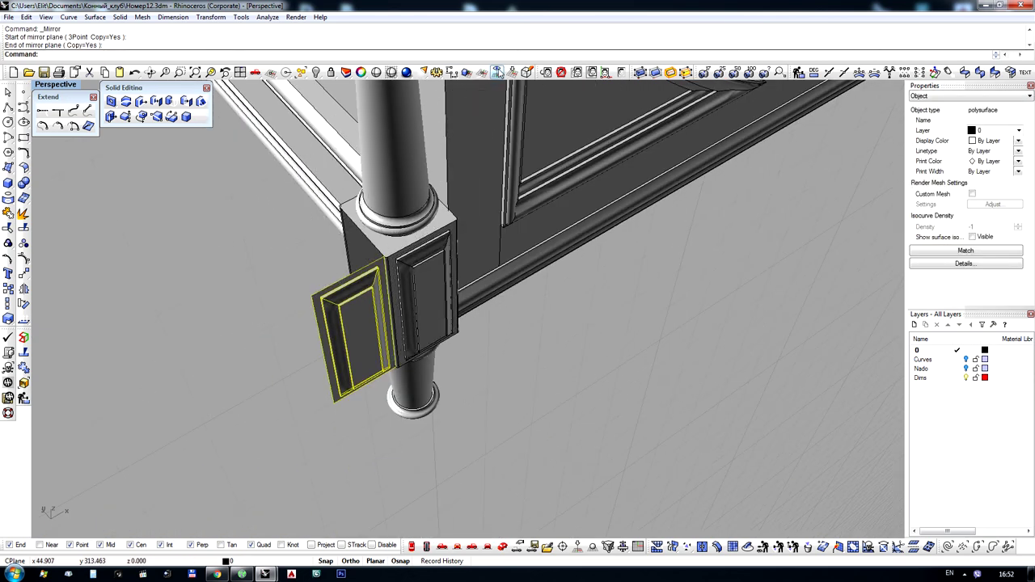
Reset the construction plane to world top and rotate the copied panel about the block's corner onto its open side face
left_click(512, 72)
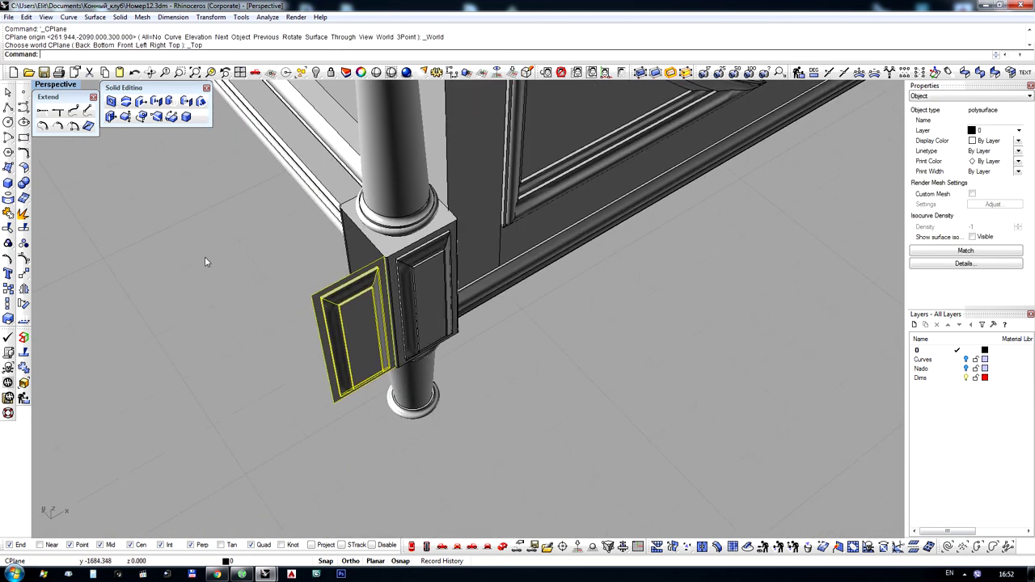
left_click(24, 309)
scroll(476, 257, "up", 5)
left_click(479, 276)
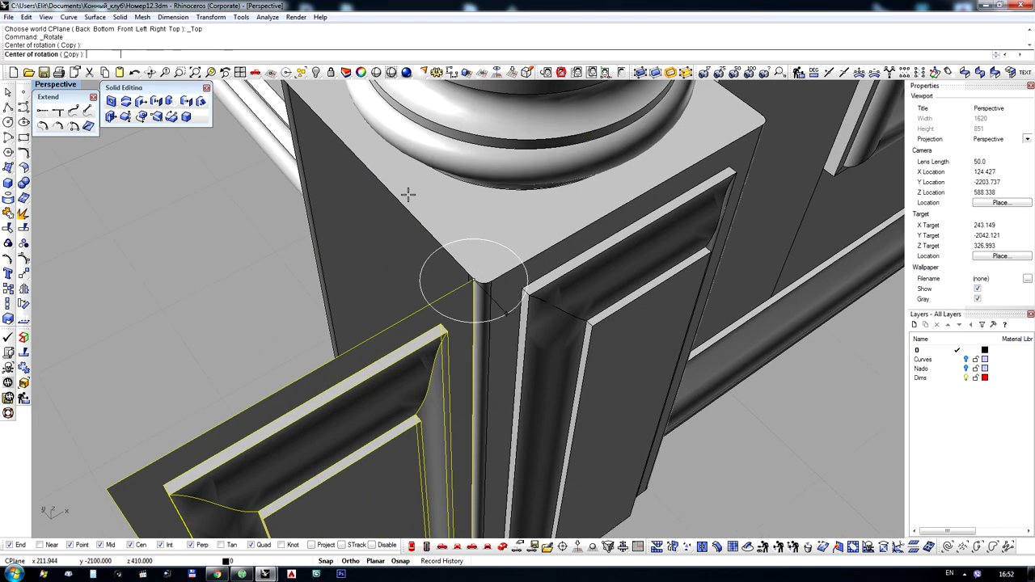
scroll(479, 243, "down", 6)
left_click(585, 305)
left_click(413, 257)
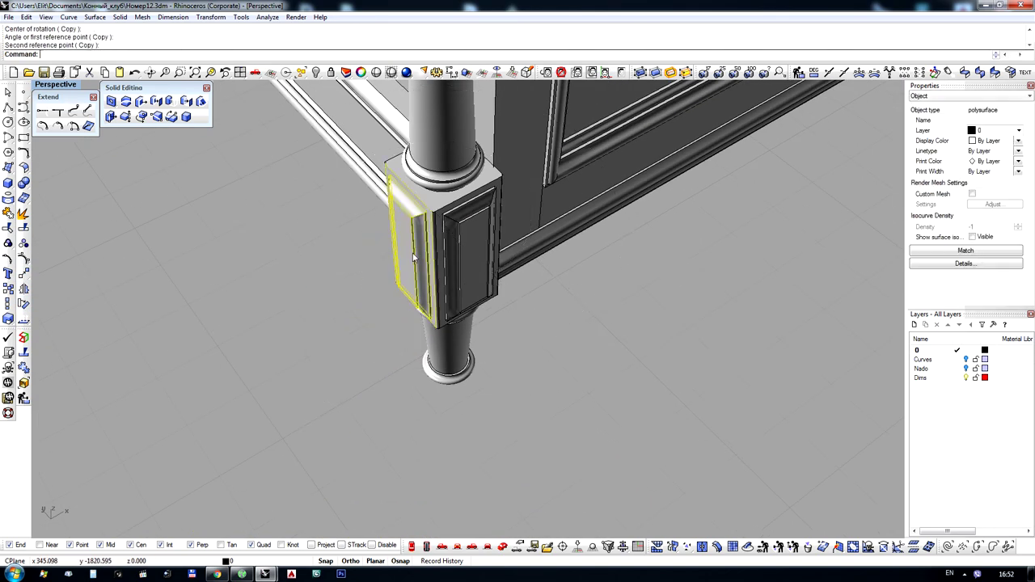
Mirror both framed panels across the middle of the bed's side rail onto the headboard leg block
scroll(461, 264, "down", 7)
right_click_drag(356, 257, 550, 231)
scroll(548, 230, "down", 5)
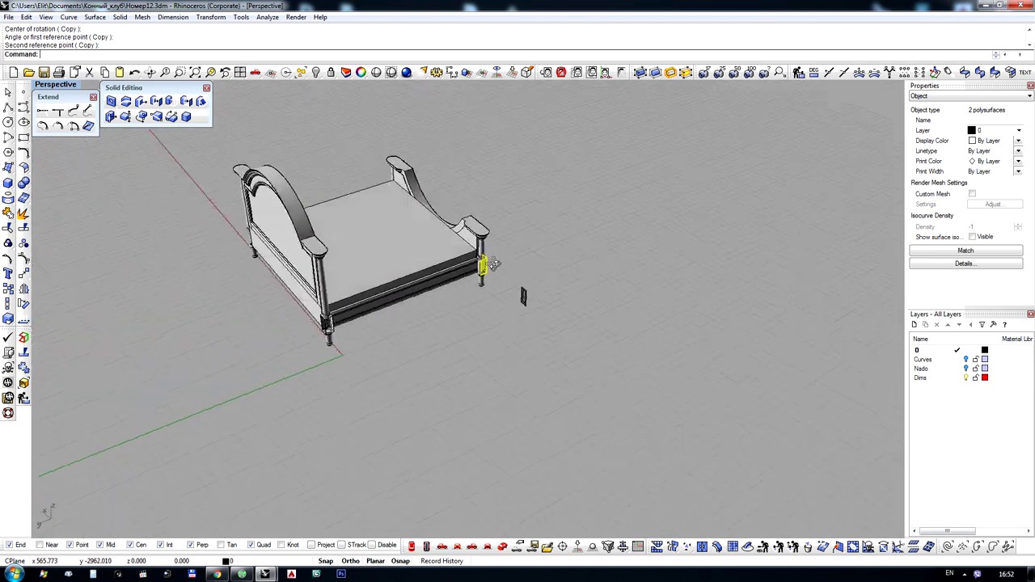
right_click_drag(491, 264, 428, 252)
scroll(420, 252, "up", 4)
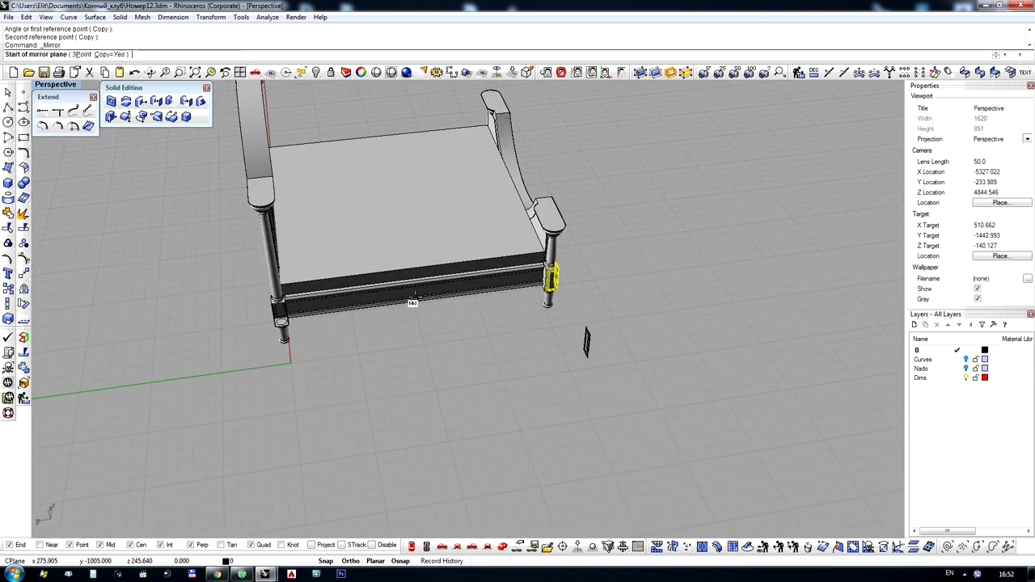
left_click(426, 368)
scroll(251, 301, "up", 10)
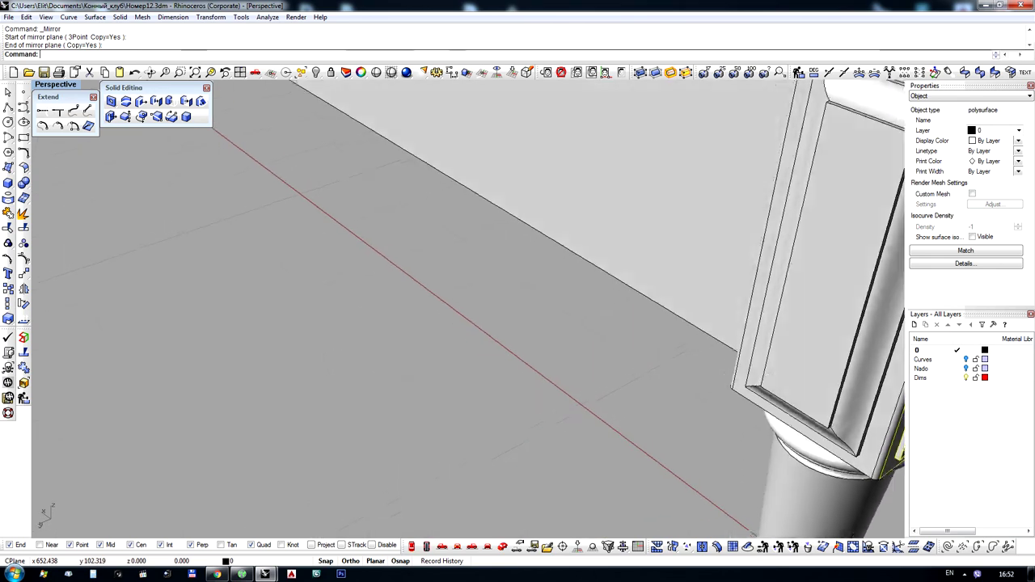
Join the headboard leg block with its two framed panels into one closed polysurface
scroll(433, 257, "down", 5)
scroll(434, 257, "up", 6)
left_click(646, 185, "shift")
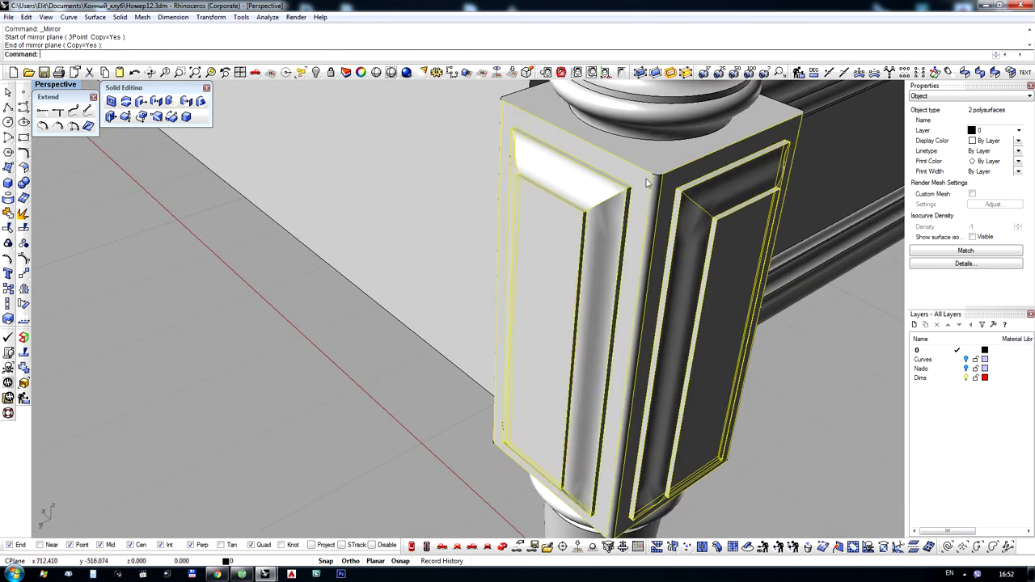
key("ctrl+j")
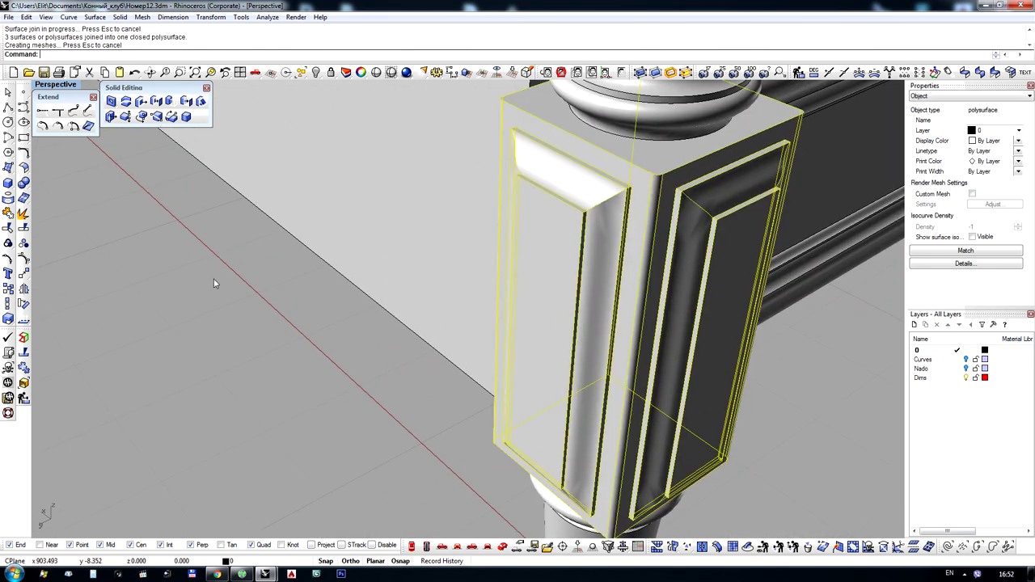
Join the footboard leg block with its two framed panels into one closed polysurface
scroll(520, 245, "down", 6)
scroll(679, 287, "up", 6)
left_click(555, 222)
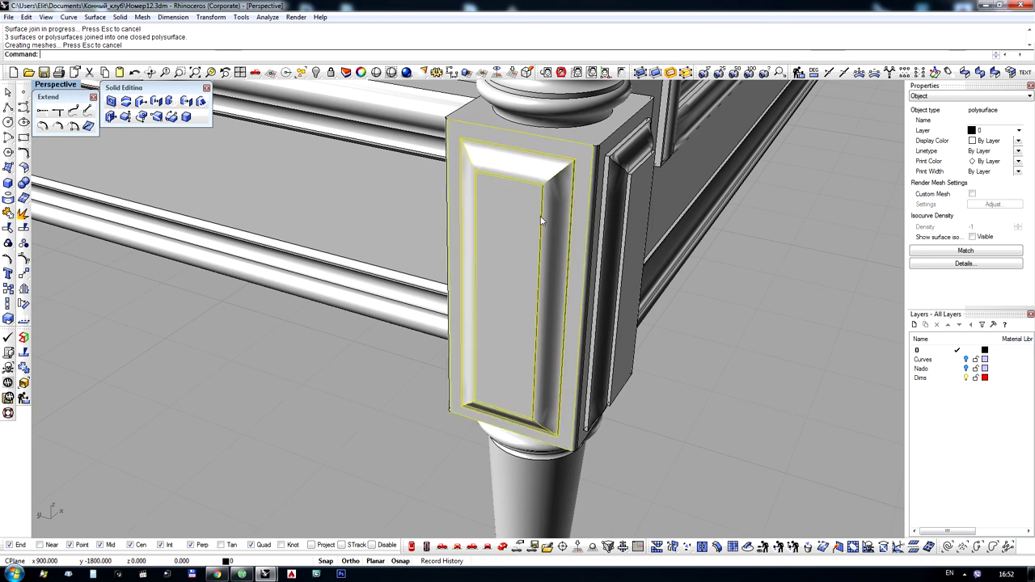
left_click(590, 158, "shift")
key("ctrl+j")
scroll(544, 220, "down", 6)
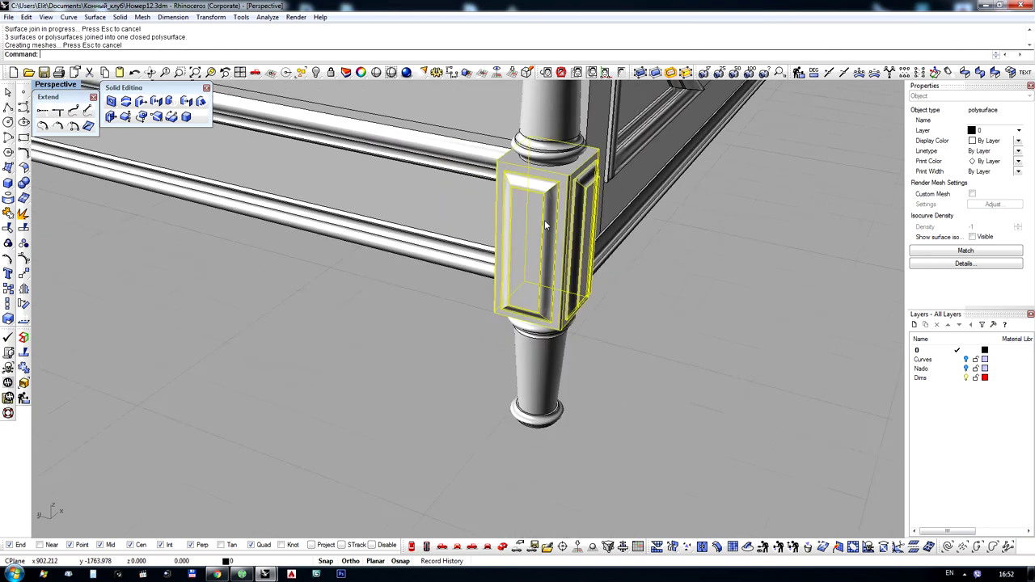
Mirror the two finished leg blocks across the bed's lengthwise centre onto the legs of the opposite side
scroll(323, 127, "up", 4)
left_click(327, 122, "shift")
scroll(324, 128, "down", 4)
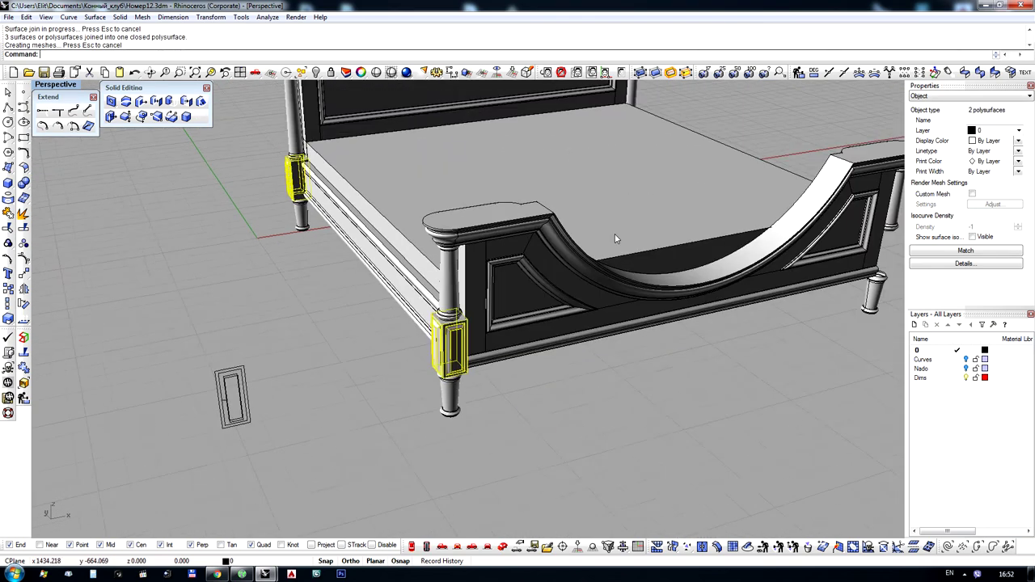
scroll(397, 219, "up", 4)
scroll(523, 257, "down", 3)
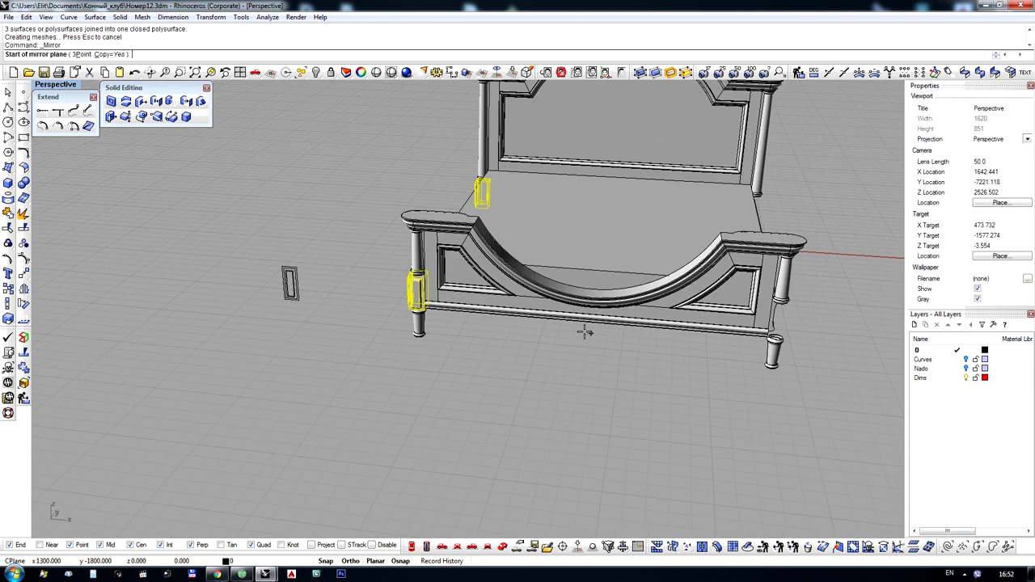
left_click(584, 324)
right_click_drag(717, 354, 722, 329)
Move the panel's five outline curves onto the footboard's leg block and assign them to a switched-off layer
left_click_drag(246, 227, 319, 306)
right_click_drag(319, 305, 350, 320)
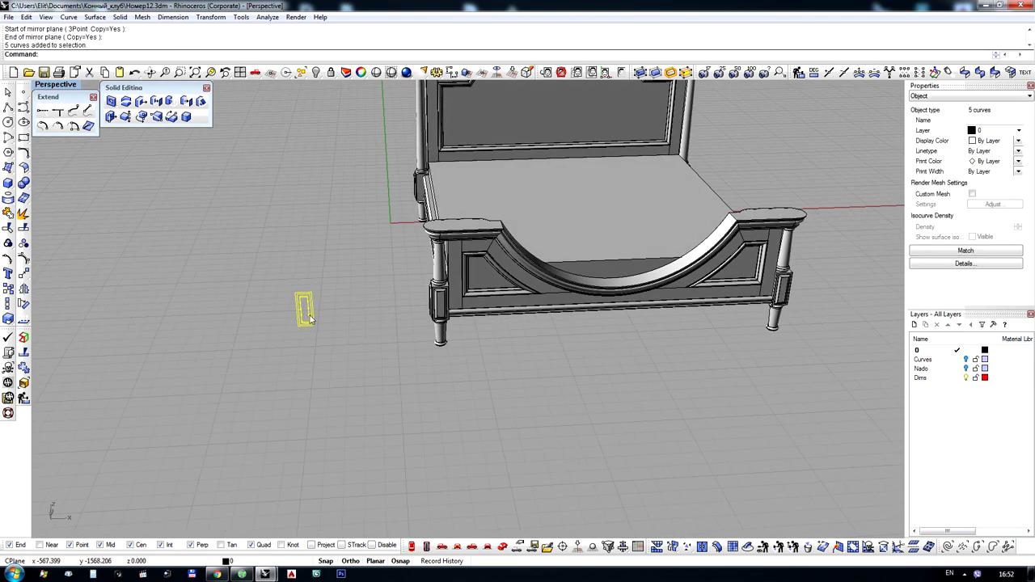
left_click_drag(424, 333, 440, 329)
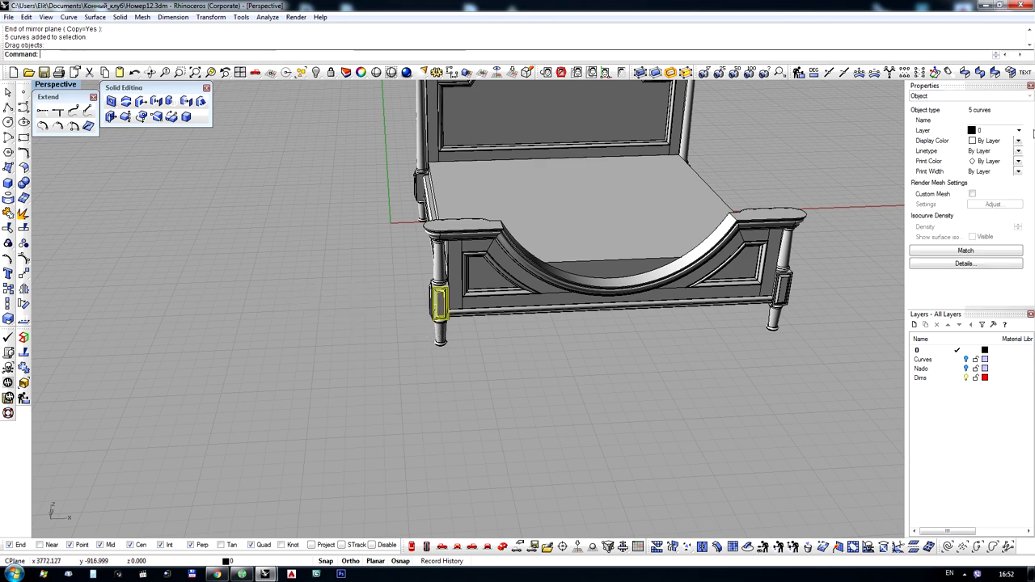
left_click(997, 154)
Examine the assembled bed from the front and both sides
right_click_drag(581, 404, 610, 346)
scroll(606, 344, "down", 2)
scroll(552, 245, "up", 5)
right_click_drag(561, 218, 388, 236)
scroll(396, 259, "down", 6)
middle_click(563, 233)
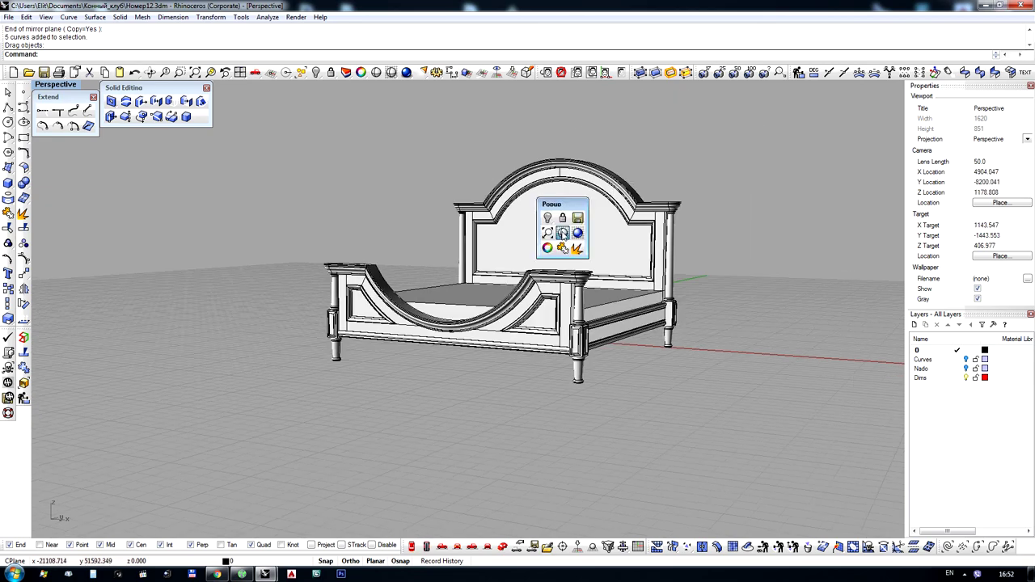
left_click(576, 233)
mouse_move(576, 233)
right_mouse_down()
mouse_move(418, 284)
mouse_move(712, 291)
mouse_move(670, 257)
right_mouse_up()
scroll(711, 291, "up", 4)
scroll(670, 257, "down", 5)
scroll(451, 224, "up", 5)
right_click_drag(451, 224, 647, 193)
mouse_move(242, 234)
right_mouse_down()
mouse_move(549, 201)
mouse_move(397, 214)
mouse_move(485, 162)
mouse_move(441, 131)
mouse_move(584, 190)
mouse_move(499, 305)
mouse_move(708, 201)
mouse_move(546, 252)
mouse_move(540, 269)
mouse_move(522, 262)
mouse_move(538, 270)
mouse_move(458, 201)
mouse_move(482, 248)
mouse_move(456, 257)
mouse_move(530, 318)
mouse_move(656, 267)
mouse_move(681, 274)
mouse_move(601, 260)
mouse_move(518, 323)
mouse_move(549, 226)
mouse_move(429, 249)
mouse_move(548, 242)
mouse_move(548, 207)
right_mouse_up()
Select the bed's polysurfaces by inverting the selection and group them
left_click(499, 306)
key("ctrl+alt+s")
key("ctrl+i")
key("ctrl+g")
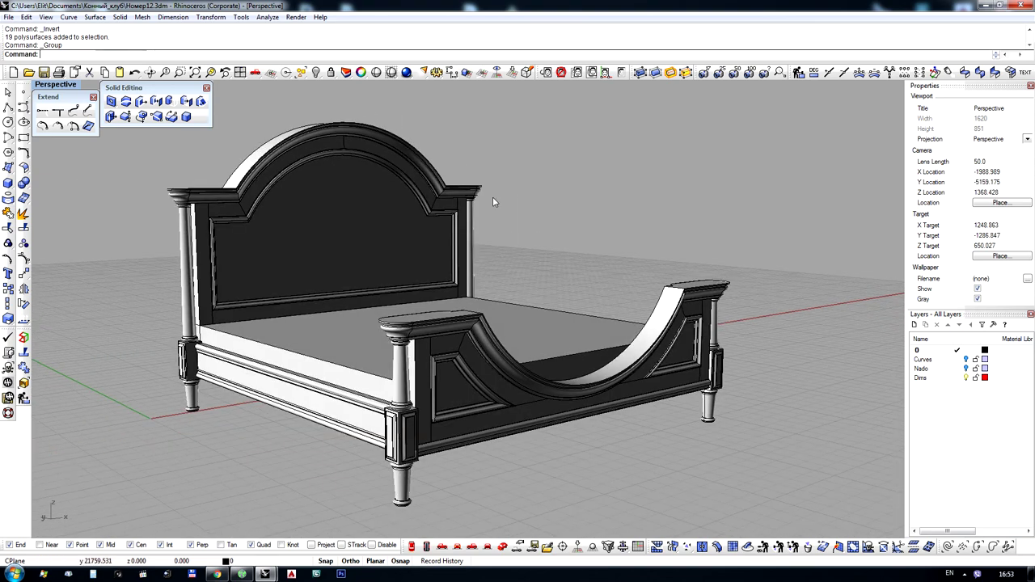
right_click_drag(504, 378, 479, 362)
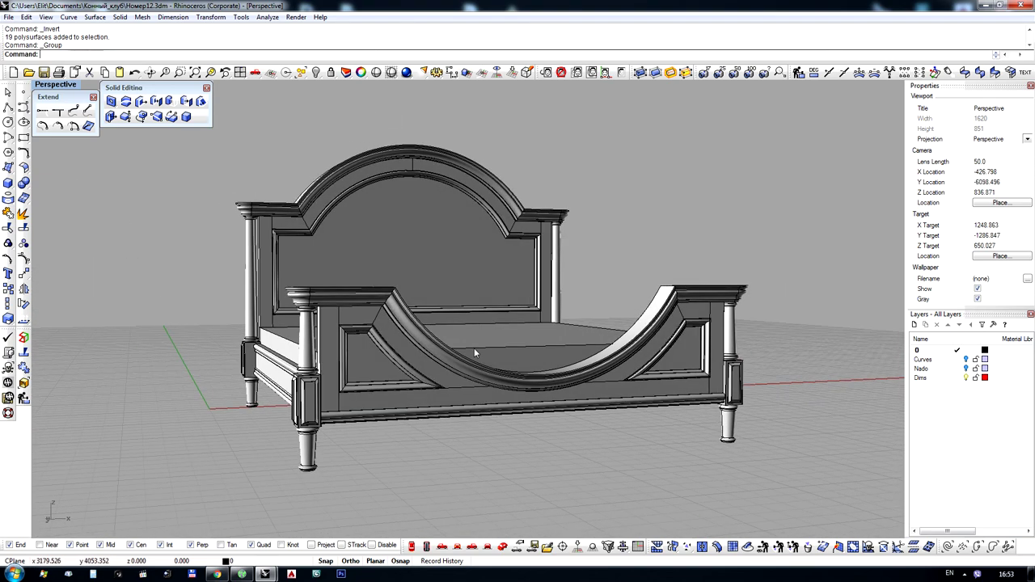
right_click_drag(471, 267, 451, 304)
scroll(398, 257, "down", 4)
scroll(454, 295, "up", 4)
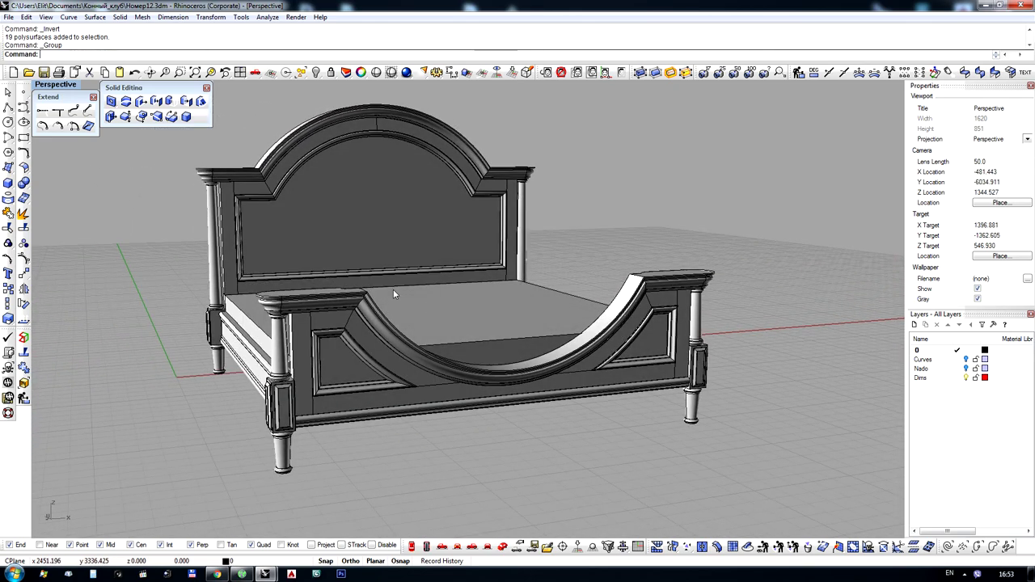